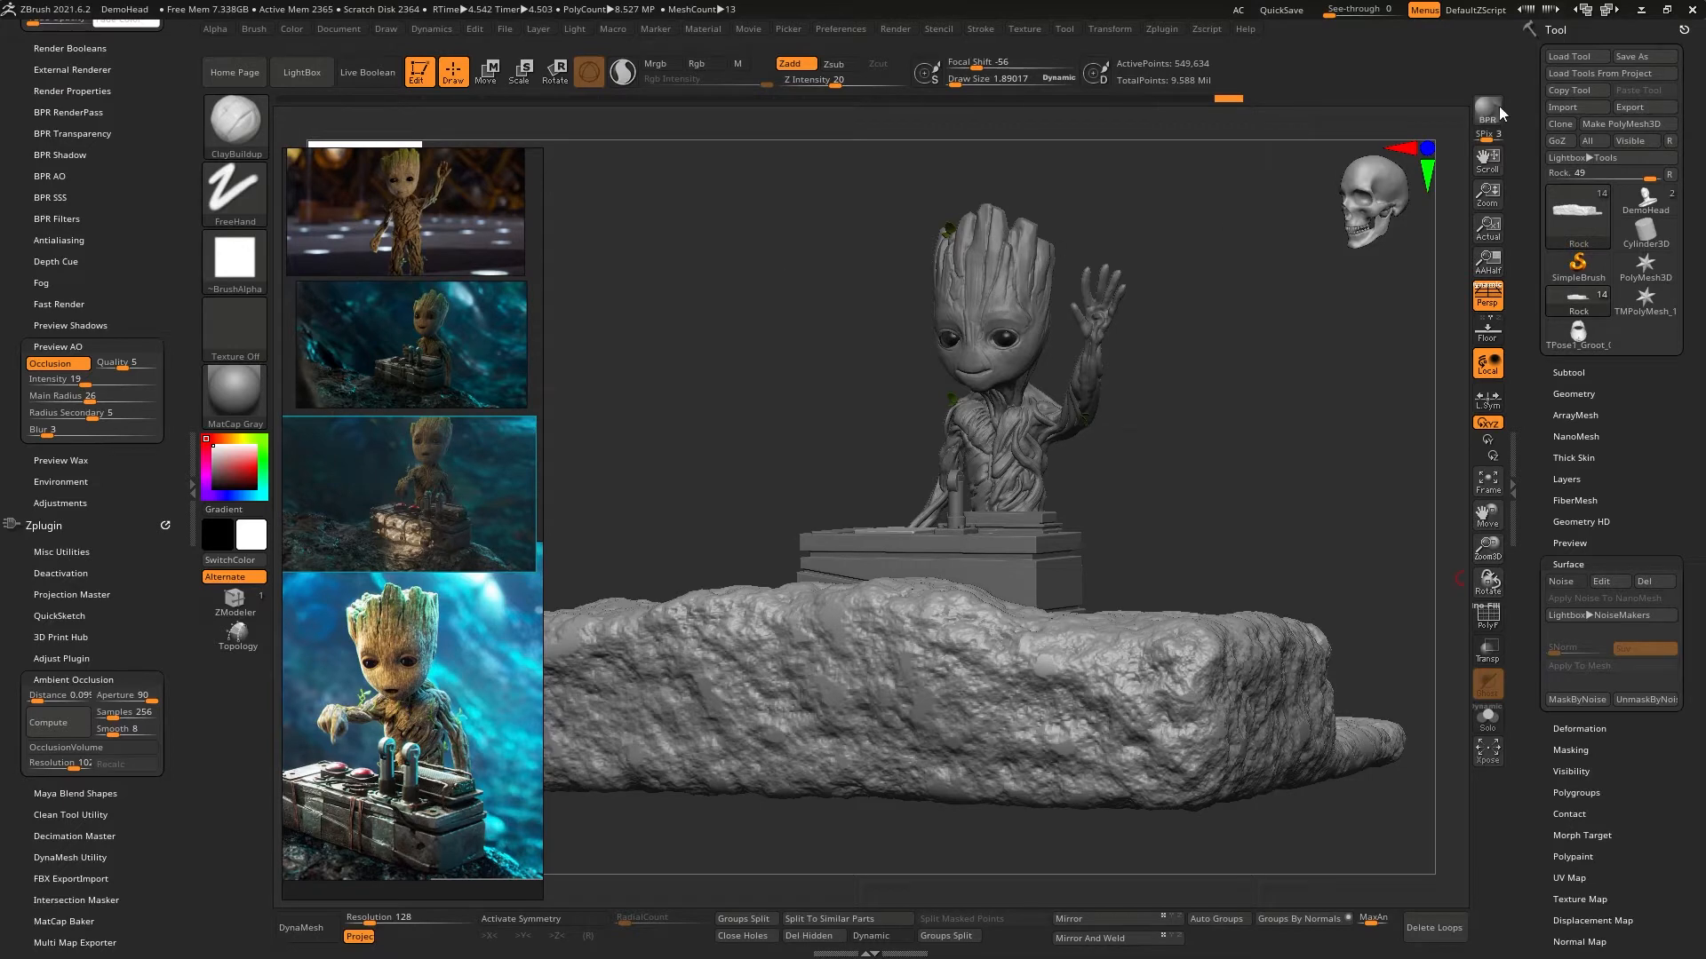
- Render the Groot scene with BPR and compare it with the reference images
{"action": "left_click", "coordinate": [1498, 106]}
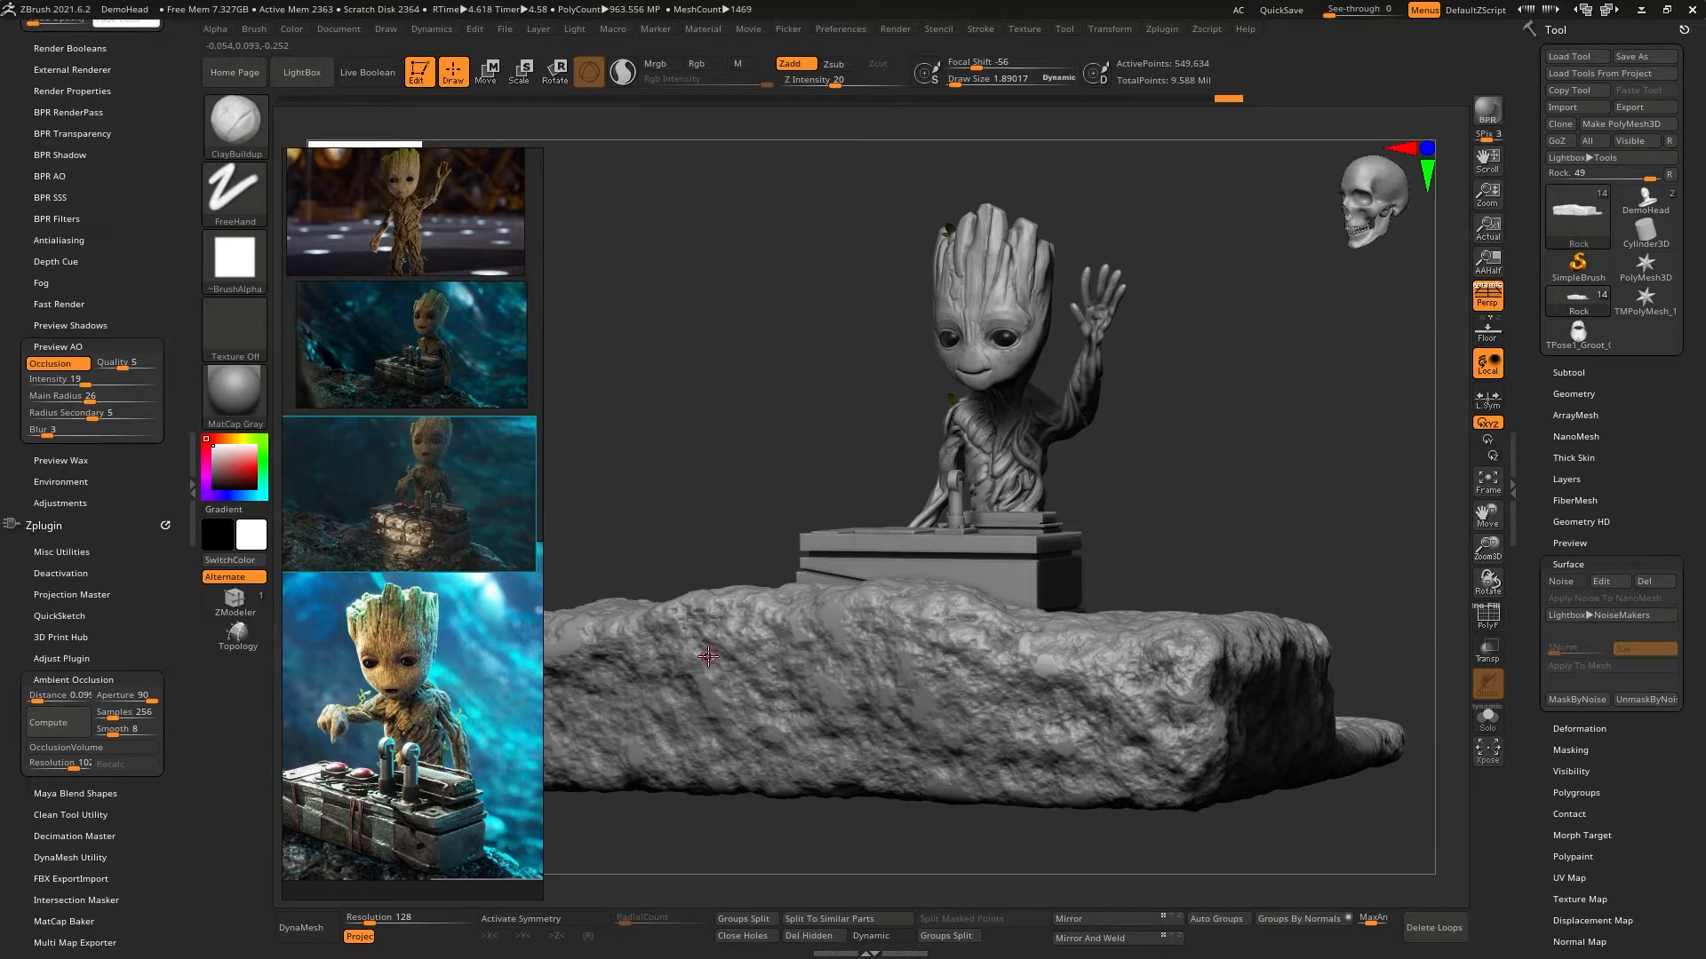
{"action": "scroll", "coordinate": [407, 712], "scroll_direction": "down", "scroll_amount": 5}
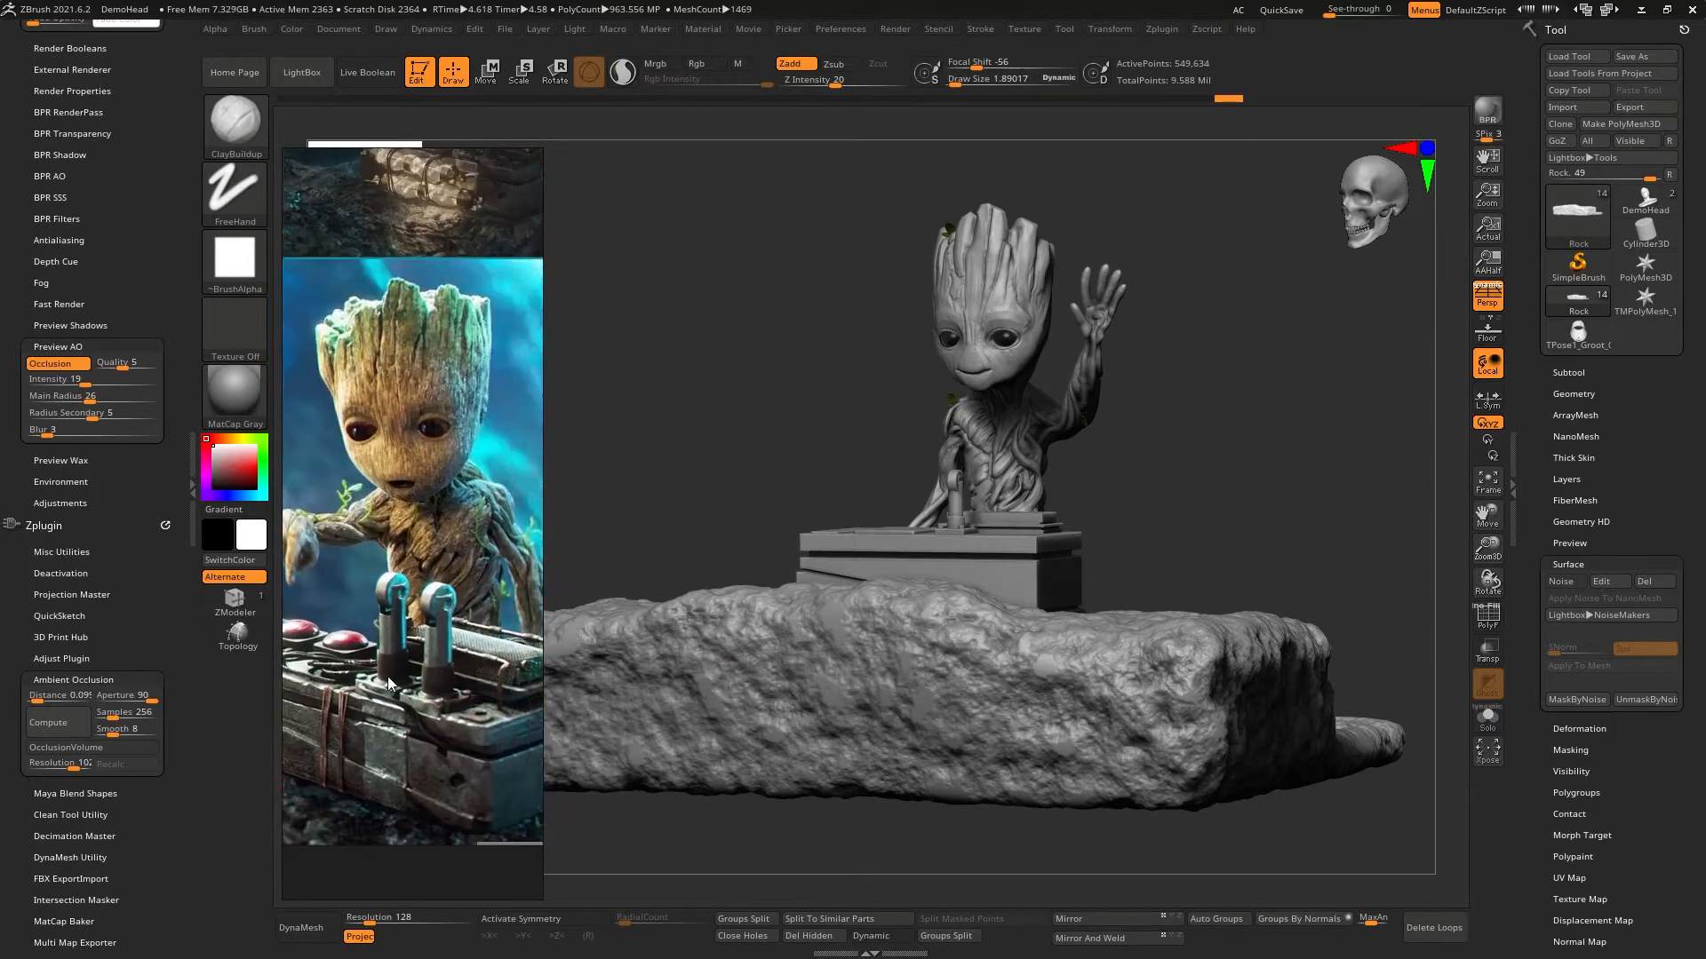
{"action": "scroll", "coordinate": [418, 702], "scroll_direction": "up", "scroll_amount": 3}
{"action": "middle_click_drag", "start_coordinate": [419, 702], "coordinate": [378, 693]}
{"action": "mouse_move", "coordinate": [1133, 467]}
{"action": "left_mouse_down"}
{"action": "mouse_move", "coordinate": [1225, 497]}
{"action": "mouse_move", "coordinate": [1202, 453]}
{"action": "left_mouse_up"}
- Examine the switch box, levers, buttons and strapped tubes in the Groot reference images
{"action": "scroll", "coordinate": [423, 608], "scroll_direction": "down", "scroll_amount": 4}
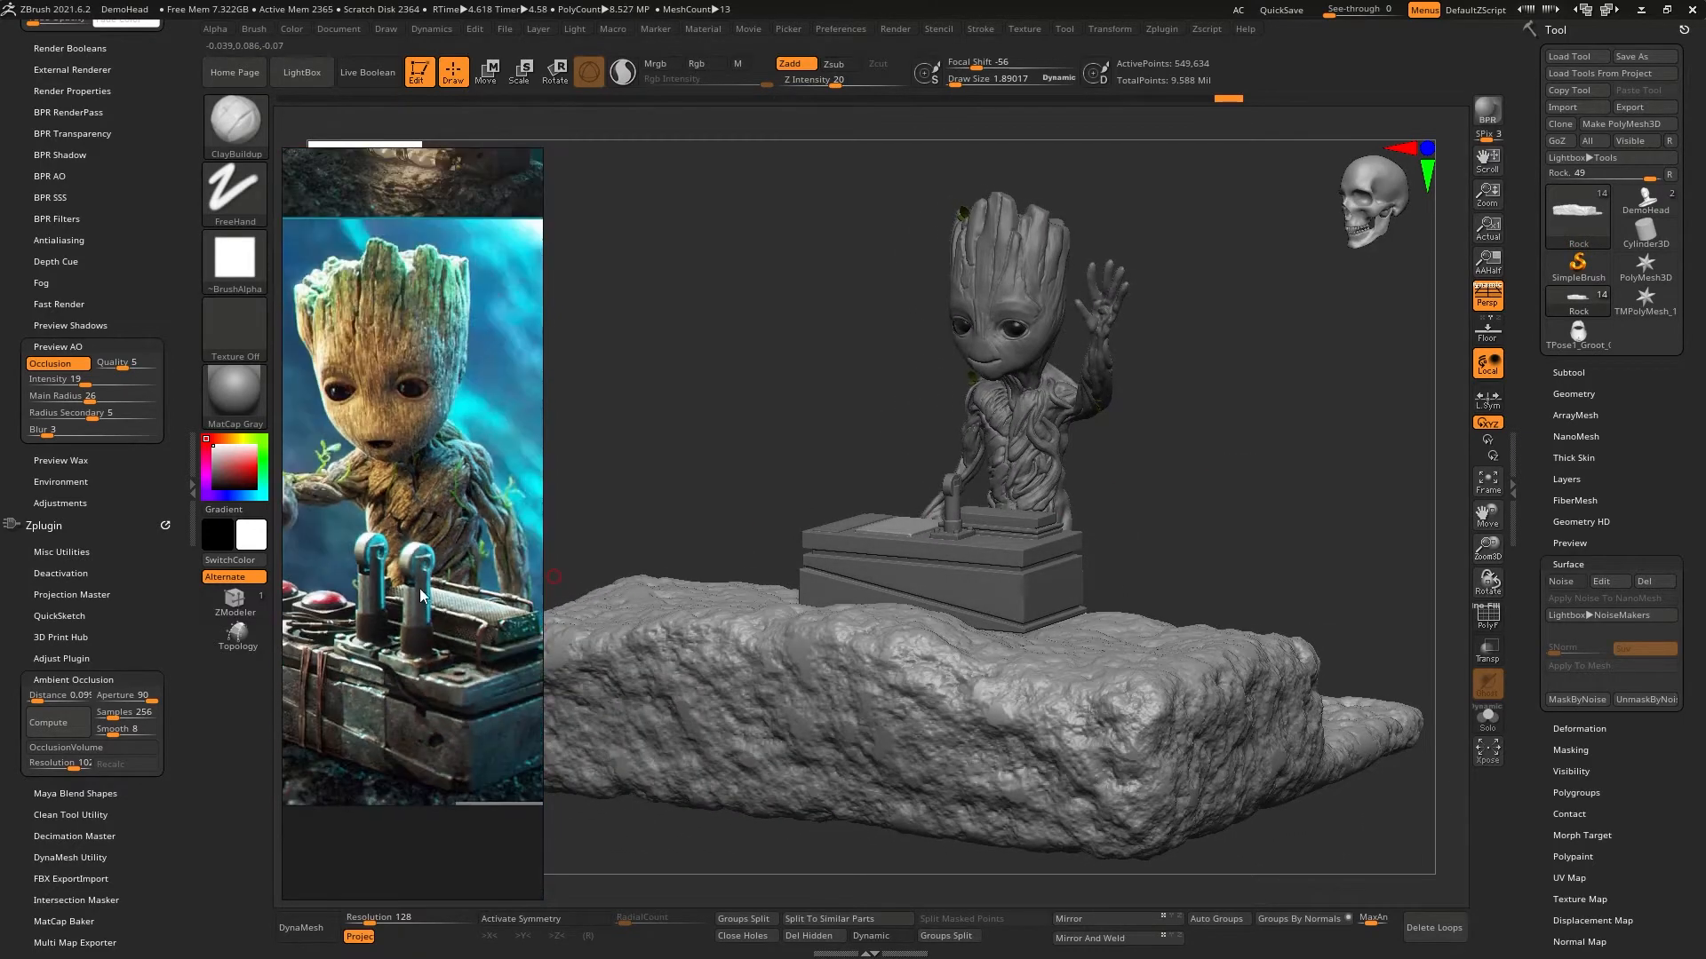
{"action": "middle_click_drag", "start_coordinate": [421, 568], "coordinate": [430, 782]}
{"action": "middle_click_drag", "start_coordinate": [448, 382], "coordinate": [455, 543]}
{"action": "scroll", "coordinate": [461, 522], "scroll_direction": "up", "scroll_amount": 5}
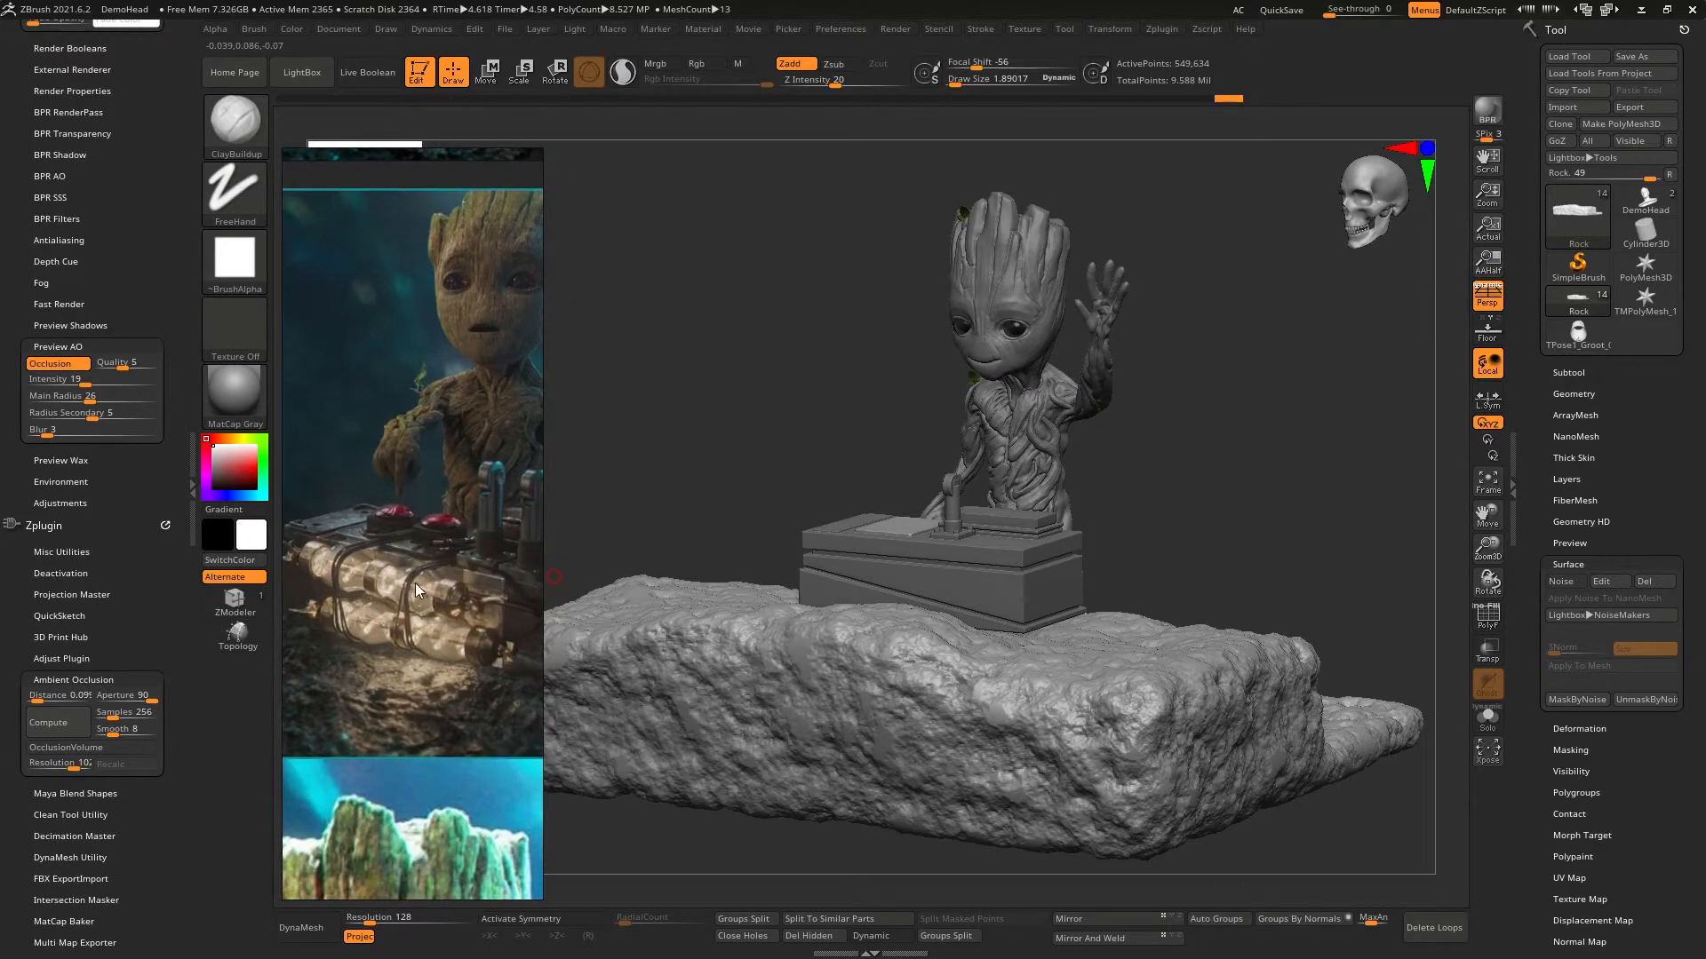
{"action": "scroll", "coordinate": [369, 567], "scroll_direction": "down", "scroll_amount": 2}
{"action": "middle_click_drag", "start_coordinate": [439, 630], "coordinate": [559, 507]}
{"action": "scroll", "coordinate": [407, 597], "scroll_direction": "up", "scroll_amount": 3}
{"action": "scroll", "coordinate": [483, 530], "scroll_direction": "up", "scroll_amount": 3}
{"action": "scroll", "coordinate": [467, 648], "scroll_direction": "down", "scroll_amount": 3}
{"action": "scroll", "coordinate": [403, 544], "scroll_direction": "down", "scroll_amount": 2}
{"action": "middle_click_drag", "start_coordinate": [403, 545], "coordinate": [399, 459]}
{"action": "scroll", "coordinate": [435, 412], "scroll_direction": "down", "scroll_amount": 1}
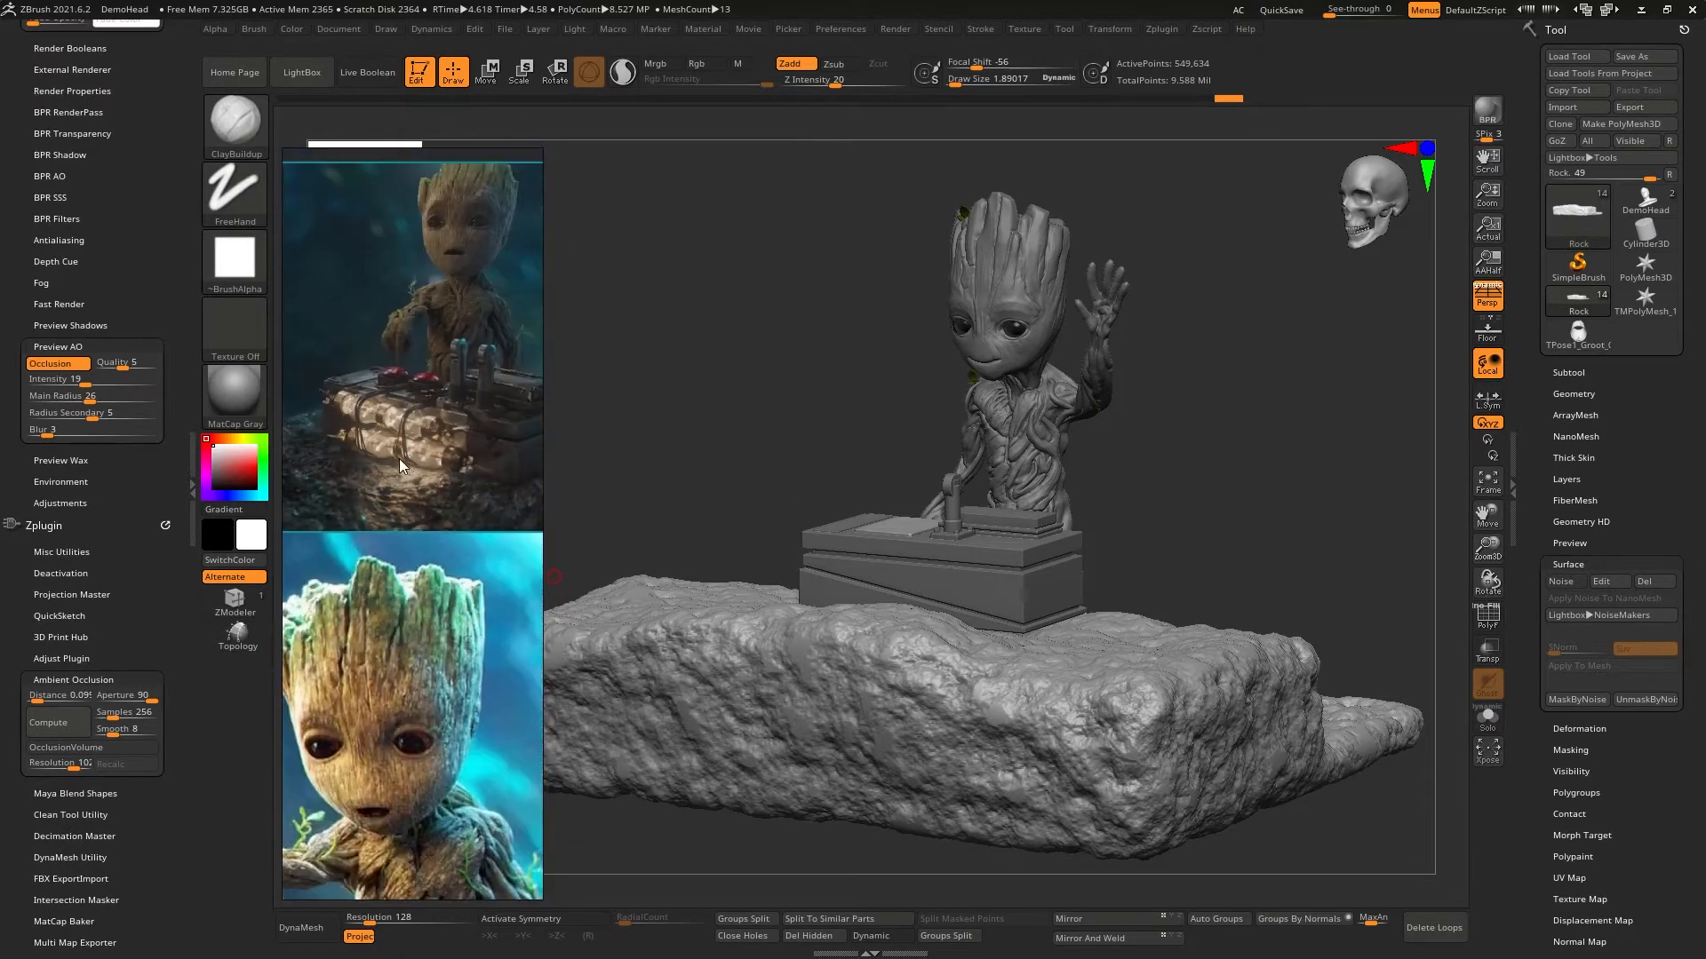
{"action": "middle_click_drag", "start_coordinate": [396, 857], "coordinate": [431, 400]}
{"action": "middle_click_drag", "start_coordinate": [471, 595], "coordinate": [524, 558]}
{"action": "middle_click_drag", "start_coordinate": [398, 444], "coordinate": [412, 679]}
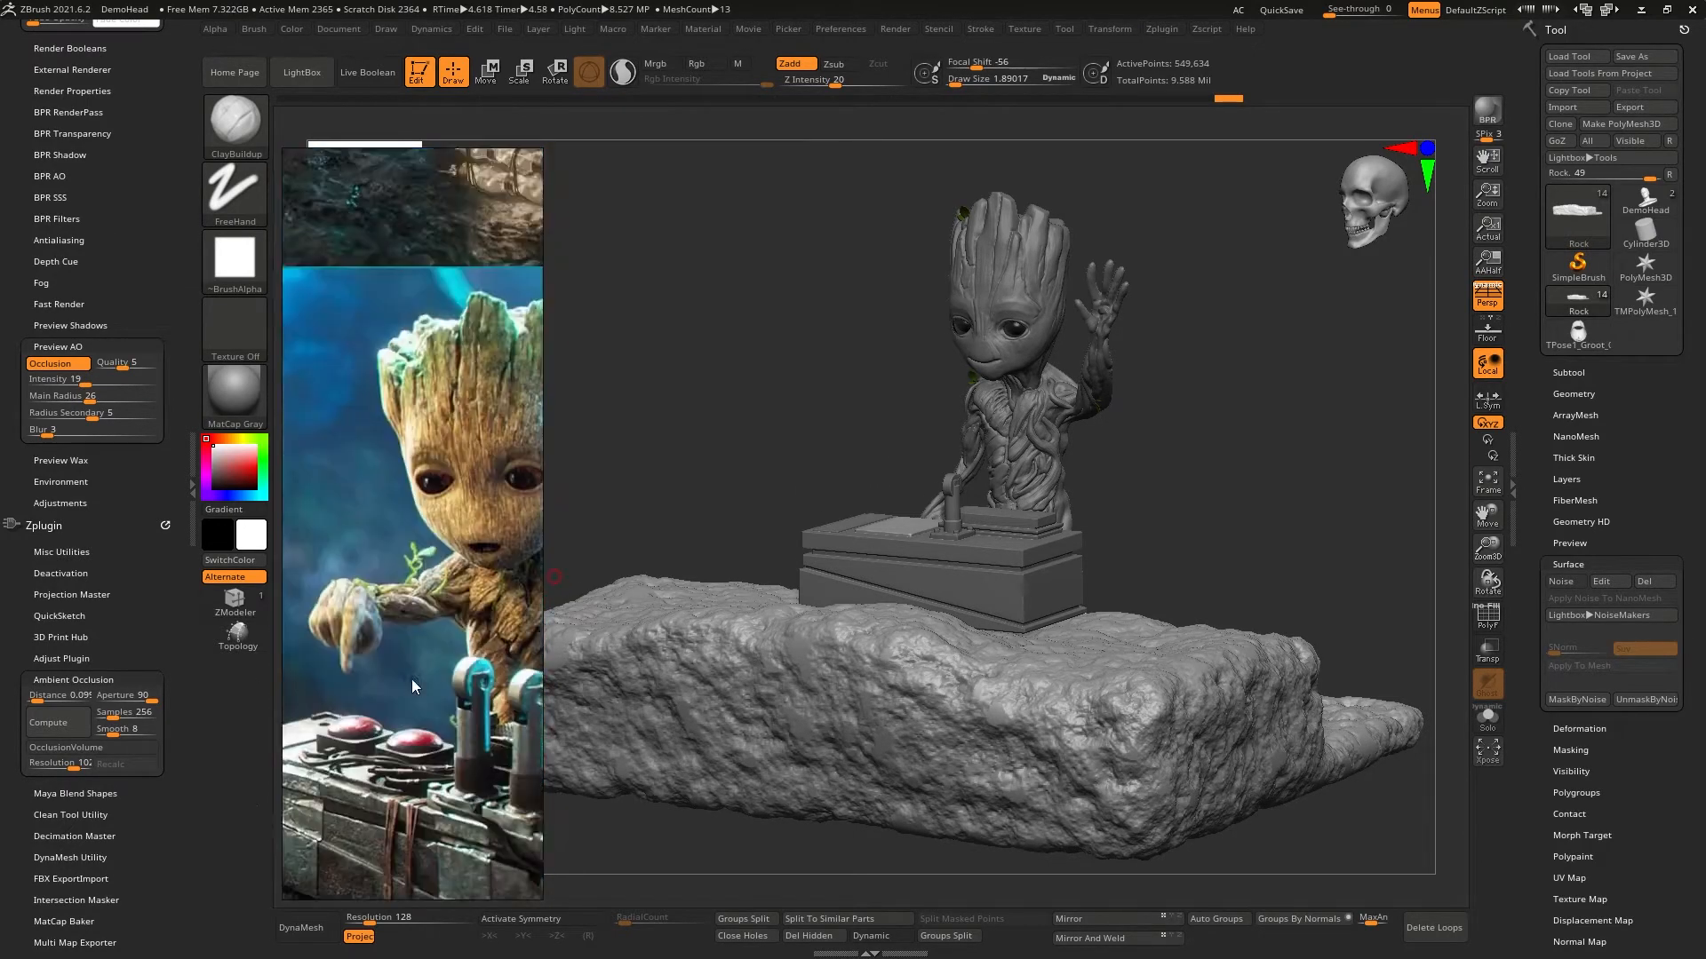
{"action": "middle_click_drag", "start_coordinate": [417, 338], "coordinate": [375, 626]}
{"action": "scroll", "coordinate": [375, 626], "scroll_direction": "down", "scroll_amount": 2}
{"action": "scroll", "coordinate": [413, 567], "scroll_direction": "up", "scroll_amount": 3}
{"action": "middle_click_drag", "start_coordinate": [413, 567], "coordinate": [386, 531]}
{"action": "scroll", "coordinate": [456, 535], "scroll_direction": "up", "scroll_amount": 2}
{"action": "scroll", "coordinate": [386, 530], "scroll_direction": "down", "scroll_amount": 5}
{"action": "middle_click_drag", "start_coordinate": [425, 888], "coordinate": [419, 682]}
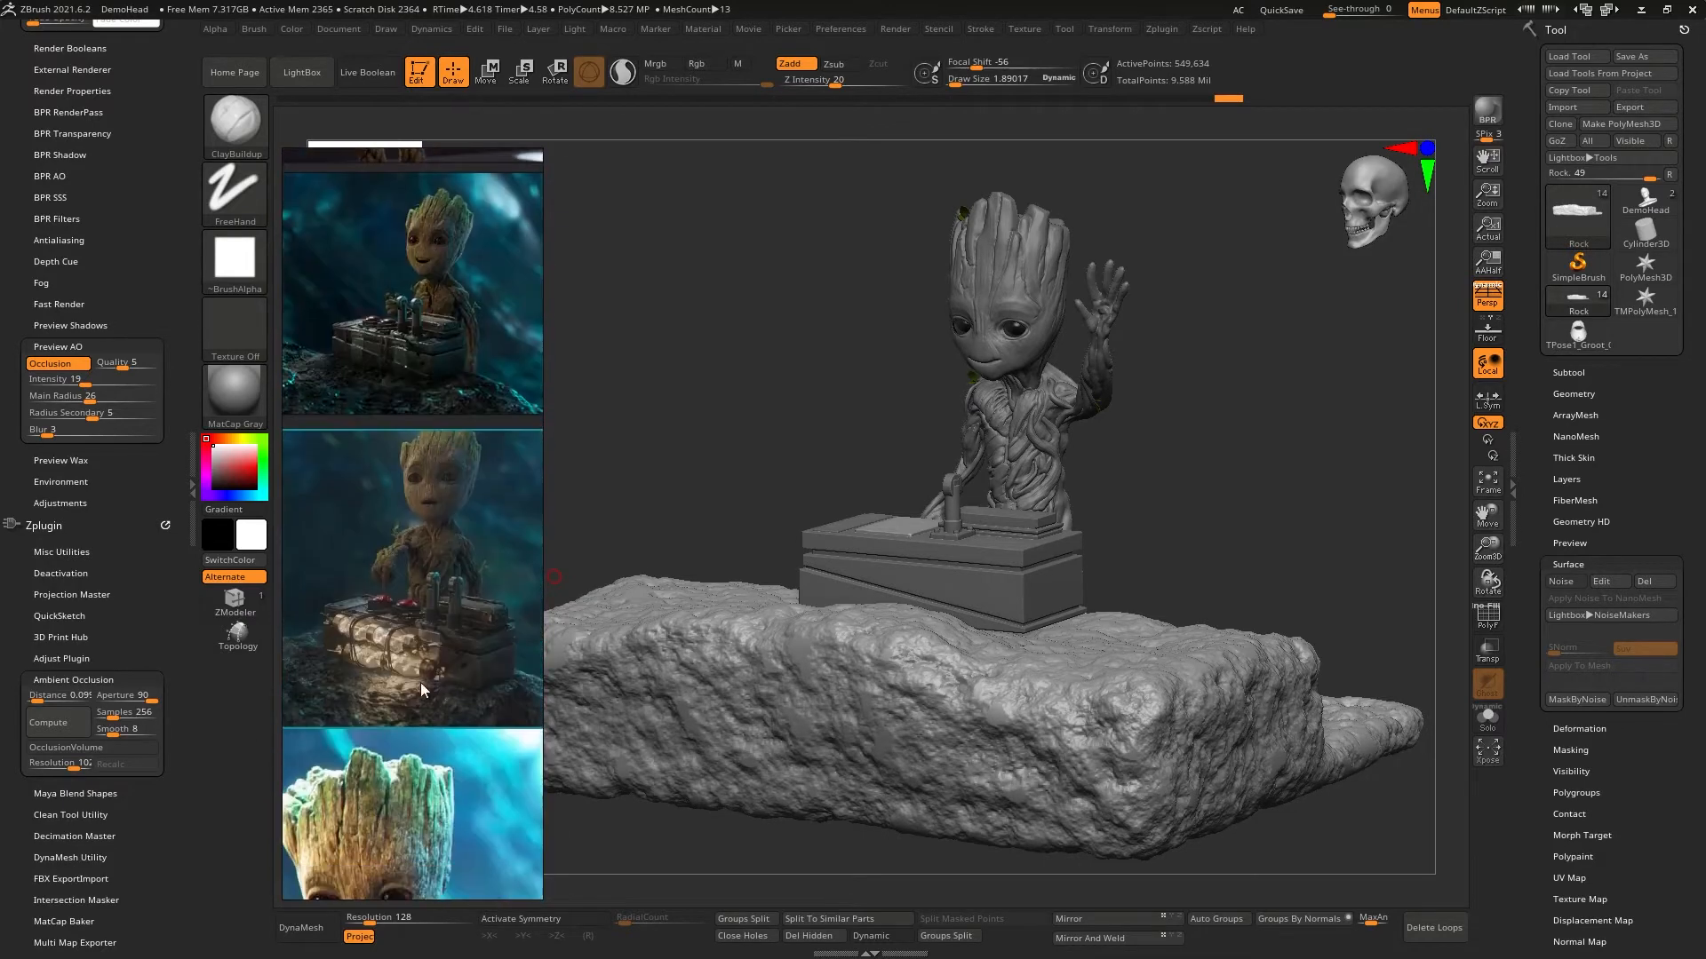
{"action": "scroll", "coordinate": [483, 504], "scroll_direction": "up", "scroll_amount": 2}
{"action": "scroll", "coordinate": [493, 523], "scroll_direction": "up", "scroll_amount": 2}
{"action": "middle_click_drag", "start_coordinate": [341, 540], "coordinate": [409, 628]}
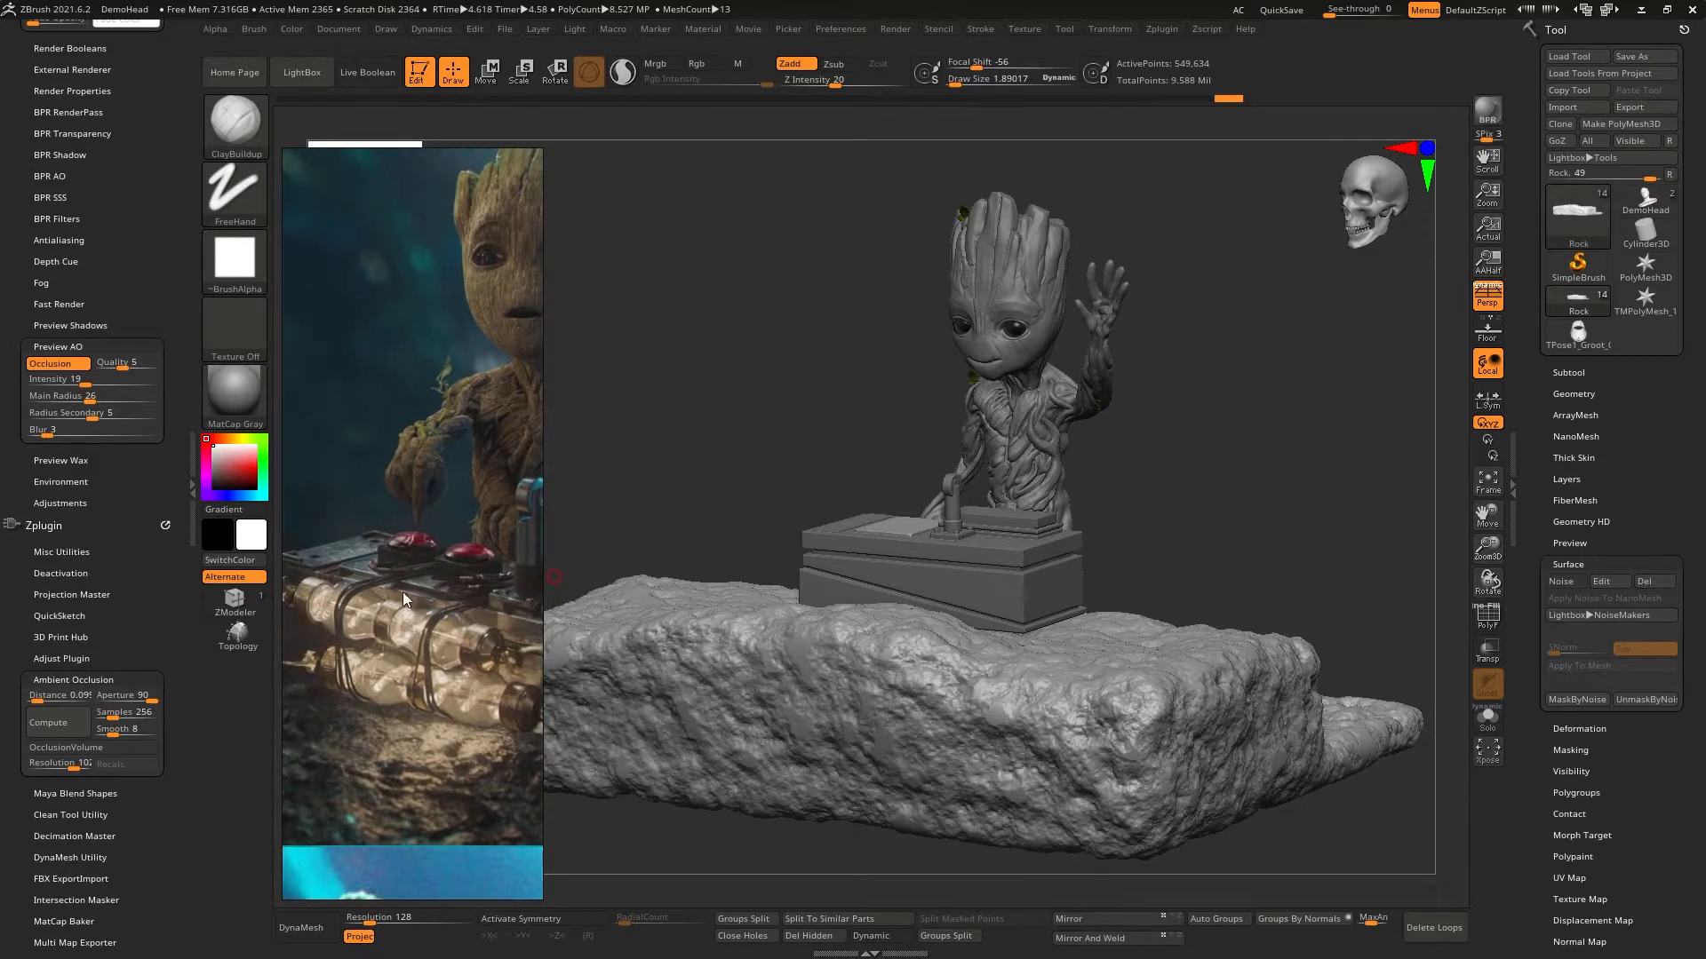
{"action": "middle_click_drag", "start_coordinate": [344, 556], "coordinate": [376, 542]}
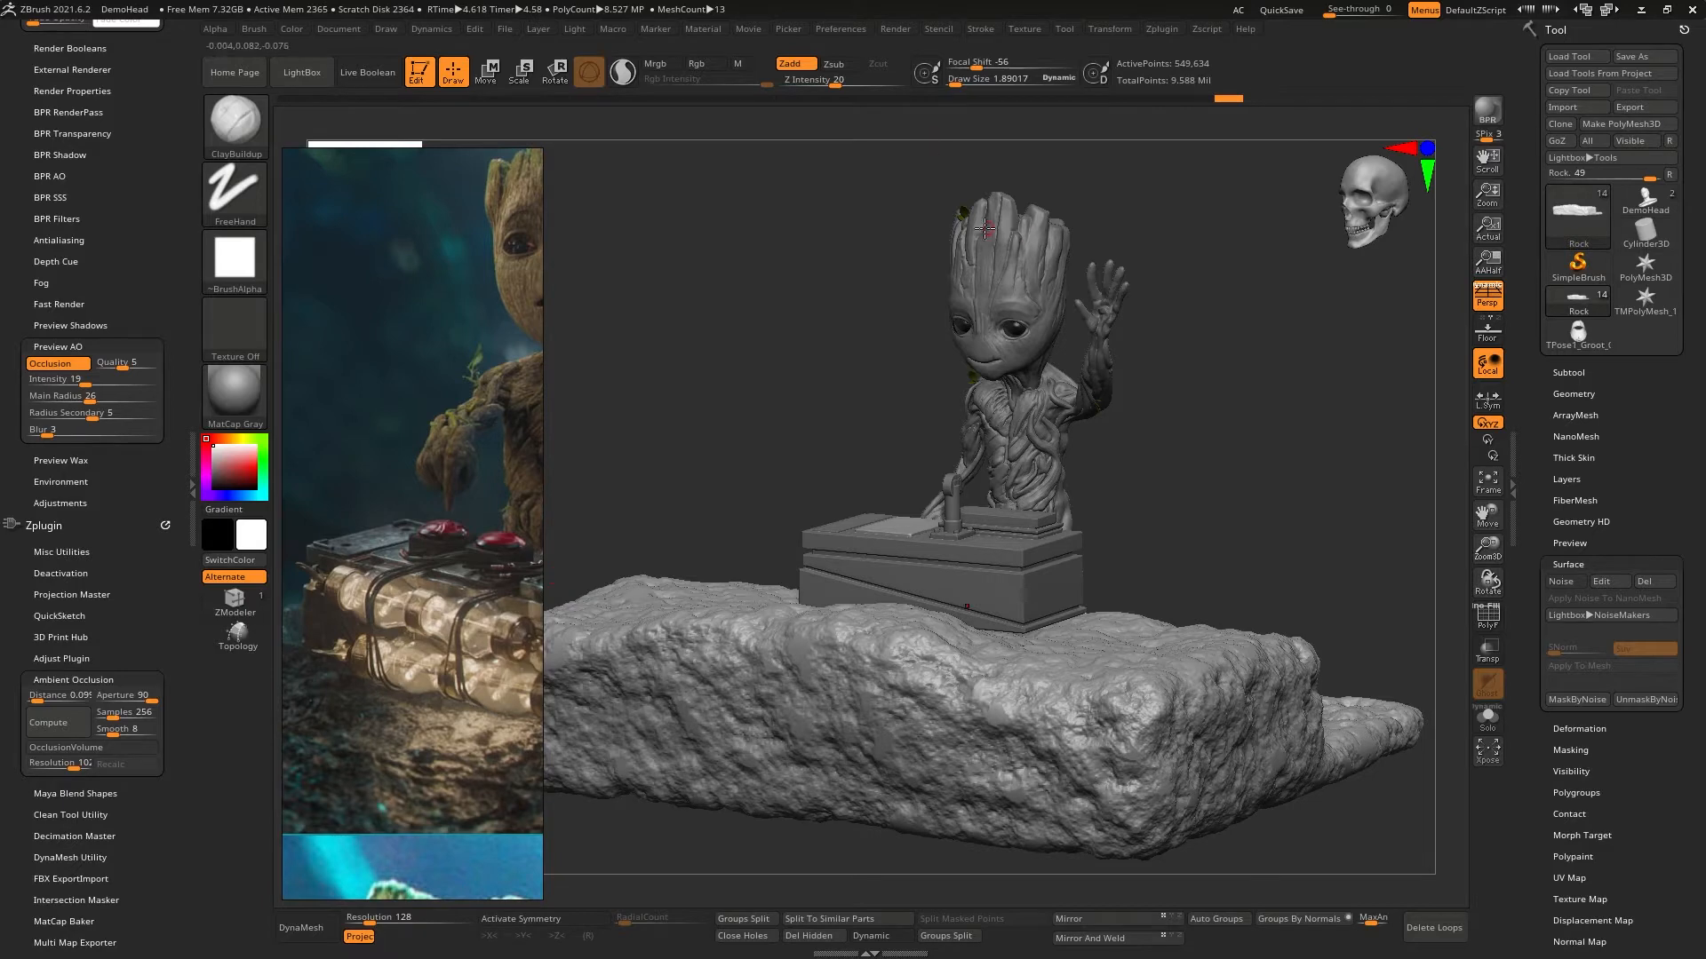
- Select the lever's shaft on the switch box, show its polyframe and set the draw size to 1
{"action": "right_click_drag", "start_coordinate": [778, 388], "coordinate": [1018, 537]}
{"action": "right_click_drag", "start_coordinate": [993, 370], "coordinate": [1002, 447]}
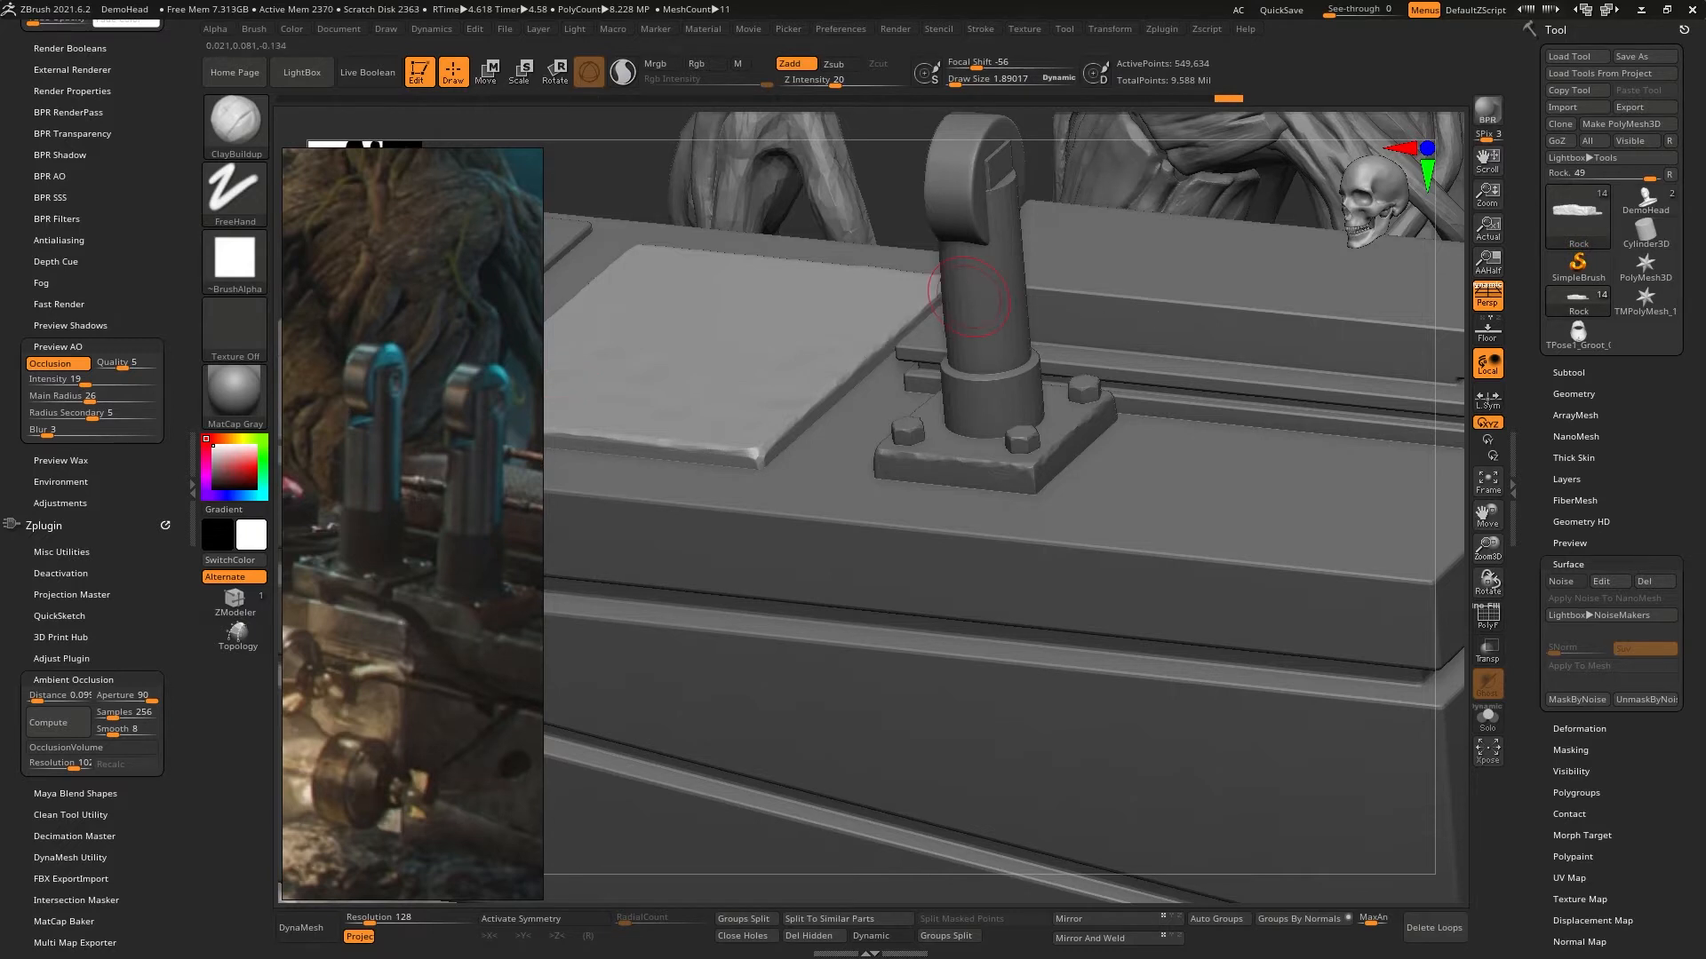
{"action": "left_click", "coordinate": [985, 300], "text": "alt"}
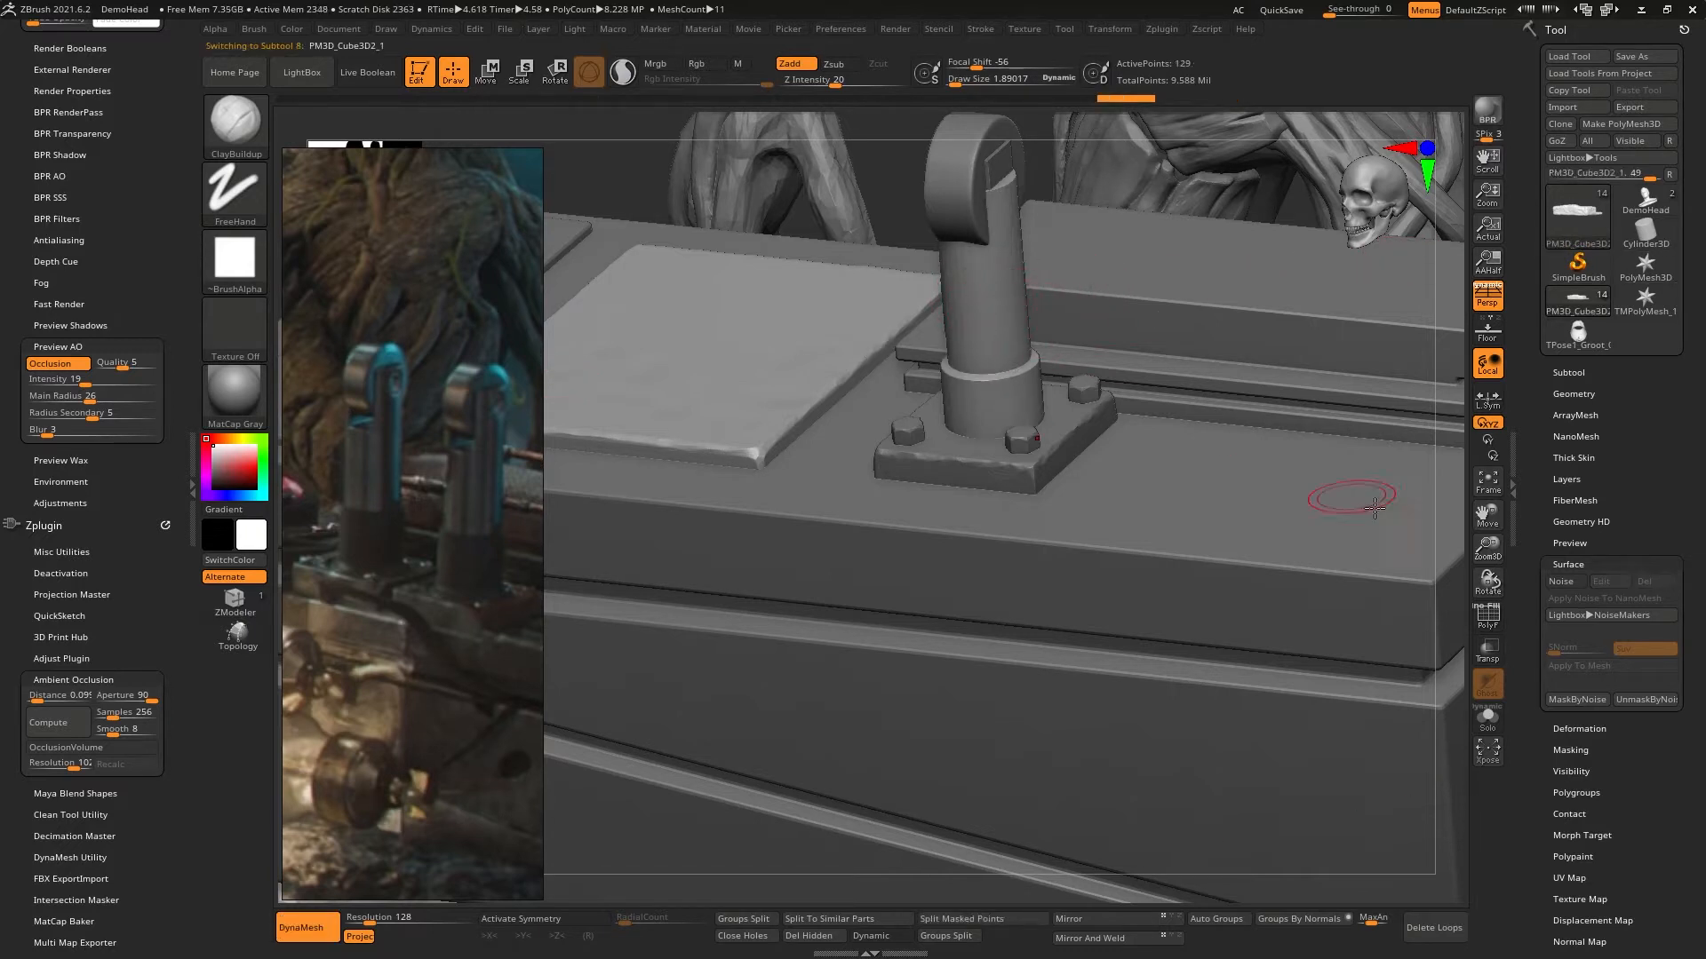
{"action": "left_click", "coordinate": [1488, 615]}
{"action": "right_click_drag", "start_coordinate": [1151, 486], "coordinate": [1070, 412]}
{"action": "mouse_move", "coordinate": [1022, 319]}
{"action": "right_mouse_down", "text": "ctrl"}
{"action": "mouse_move", "coordinate": [1048, 356]}
{"action": "mouse_move", "coordinate": [1016, 381]}
{"action": "mouse_move", "coordinate": [1051, 409]}
{"action": "right_mouse_up", "text": "ctrl"}
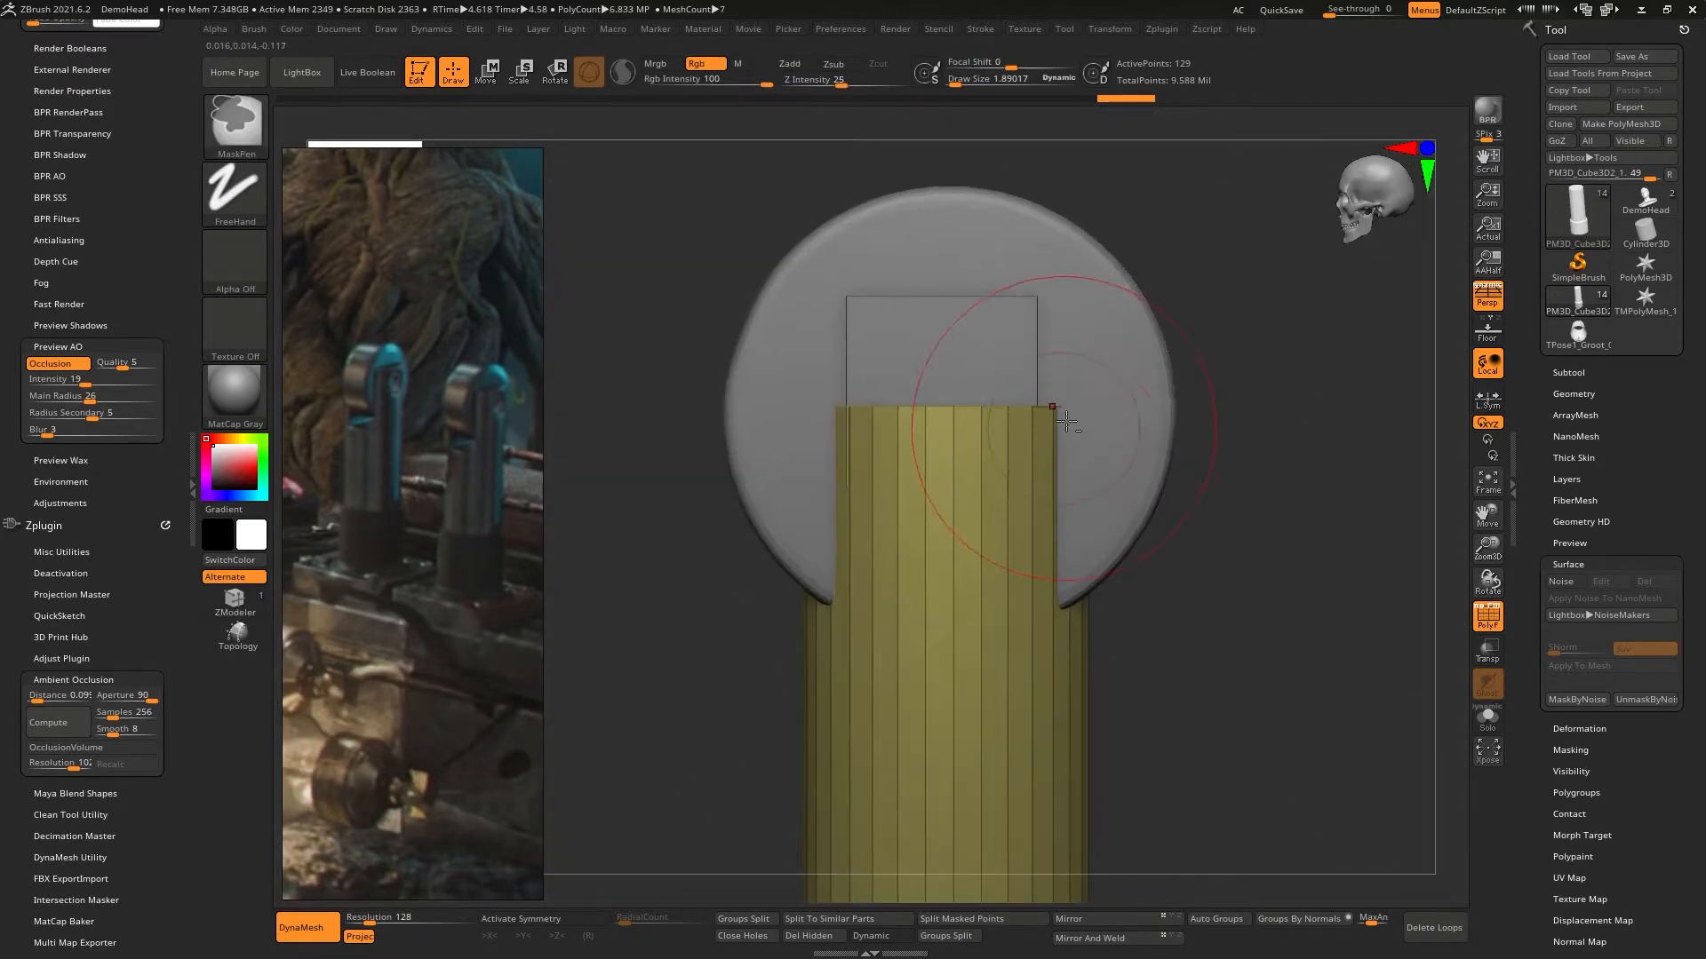
{"action": "right_click", "coordinate": [941, 364]}
{"action": "left_click_drag", "start_coordinate": [928, 365], "coordinate": [925, 365]}
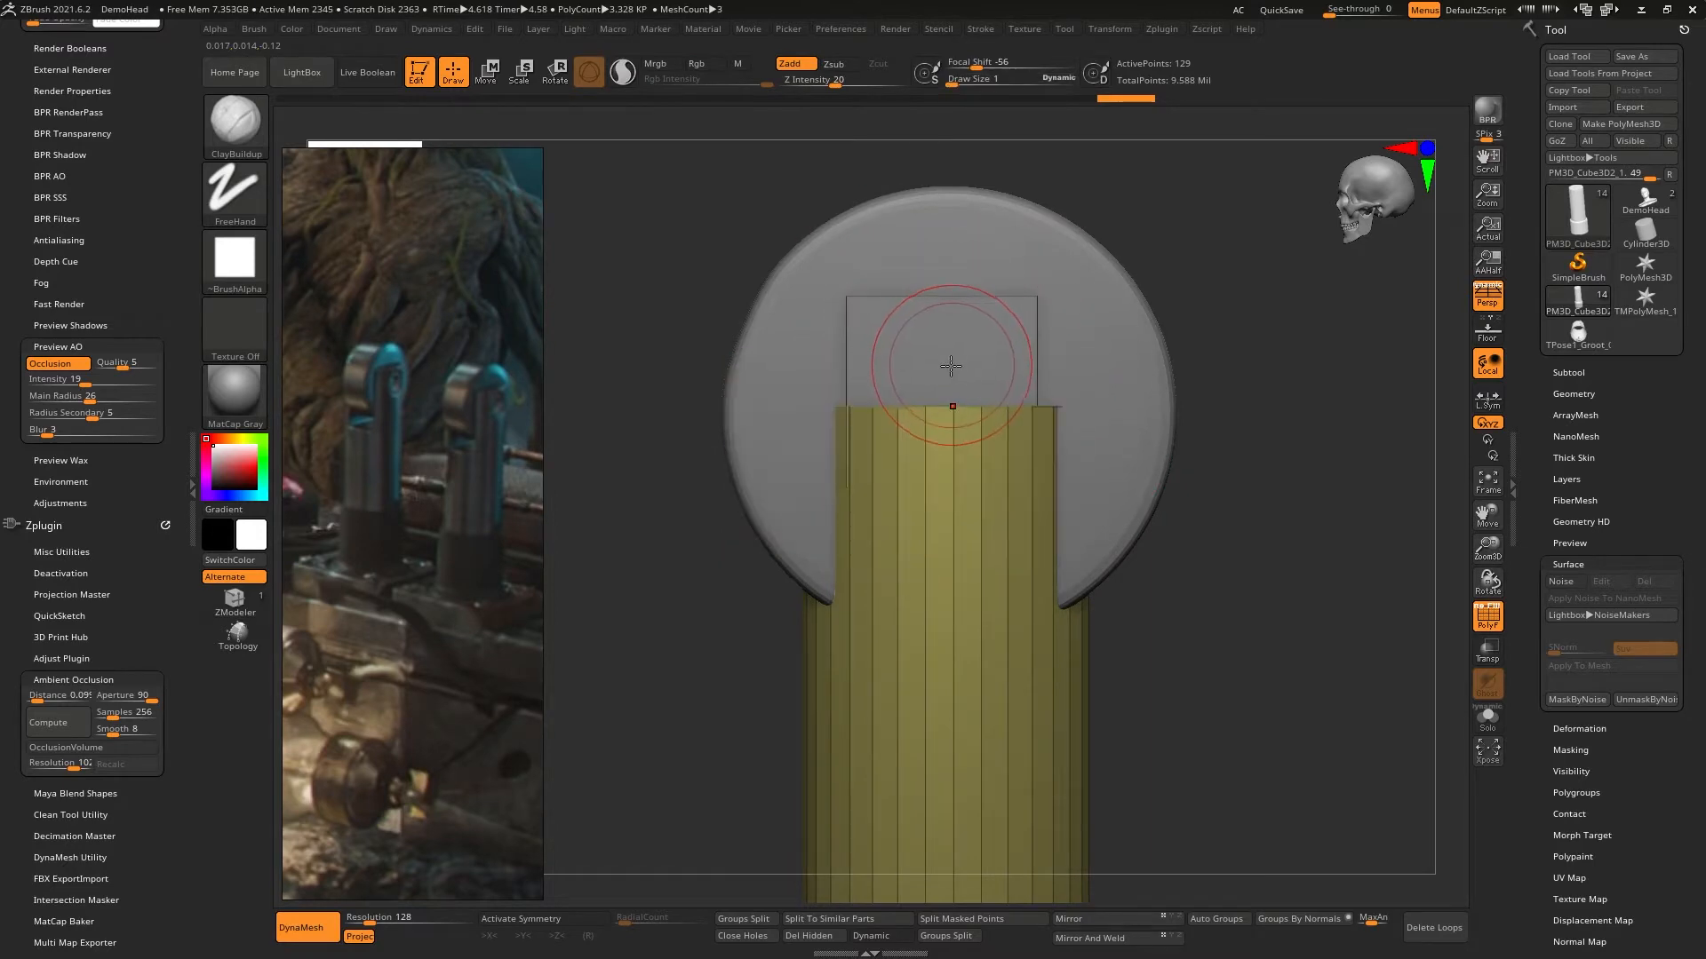
{"action": "mouse_move", "coordinate": [945, 372]}
{"action": "right_mouse_down"}
{"action": "mouse_move", "coordinate": [1021, 398]}
{"action": "mouse_move", "coordinate": [947, 379]}
{"action": "right_mouse_up"}
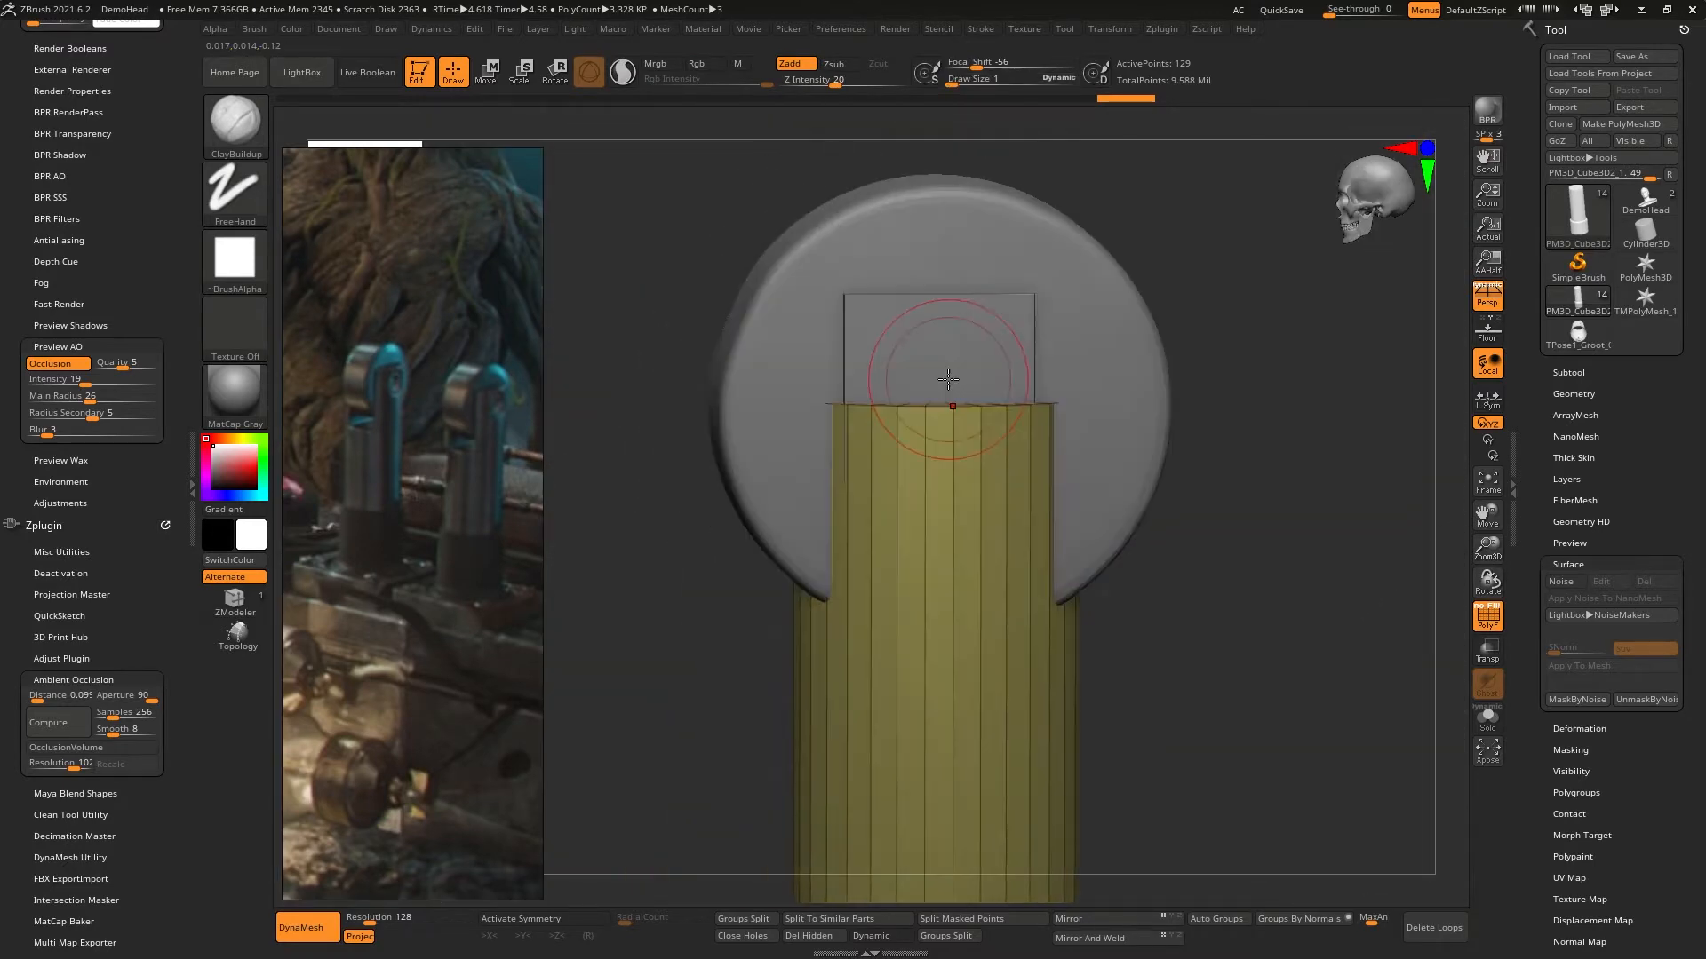
- Select the small box inside the lever's round head and move it upward
{"action": "key", "text": "w"}
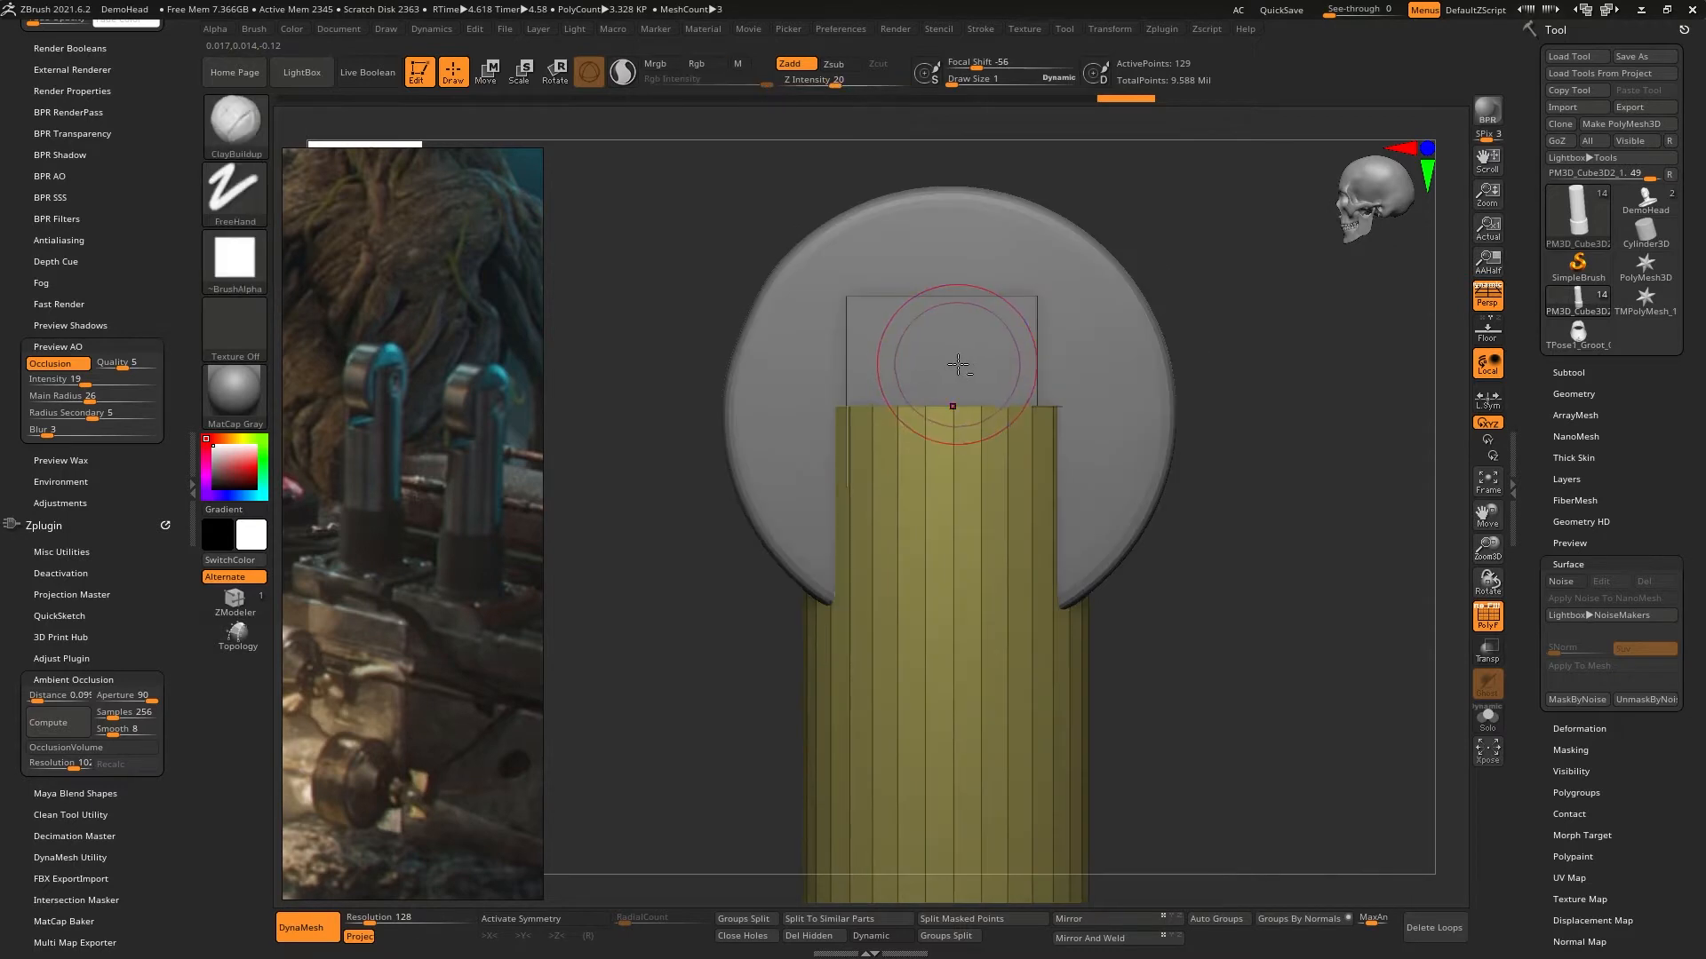
{"action": "left_click", "coordinate": [968, 356], "text": "alt"}
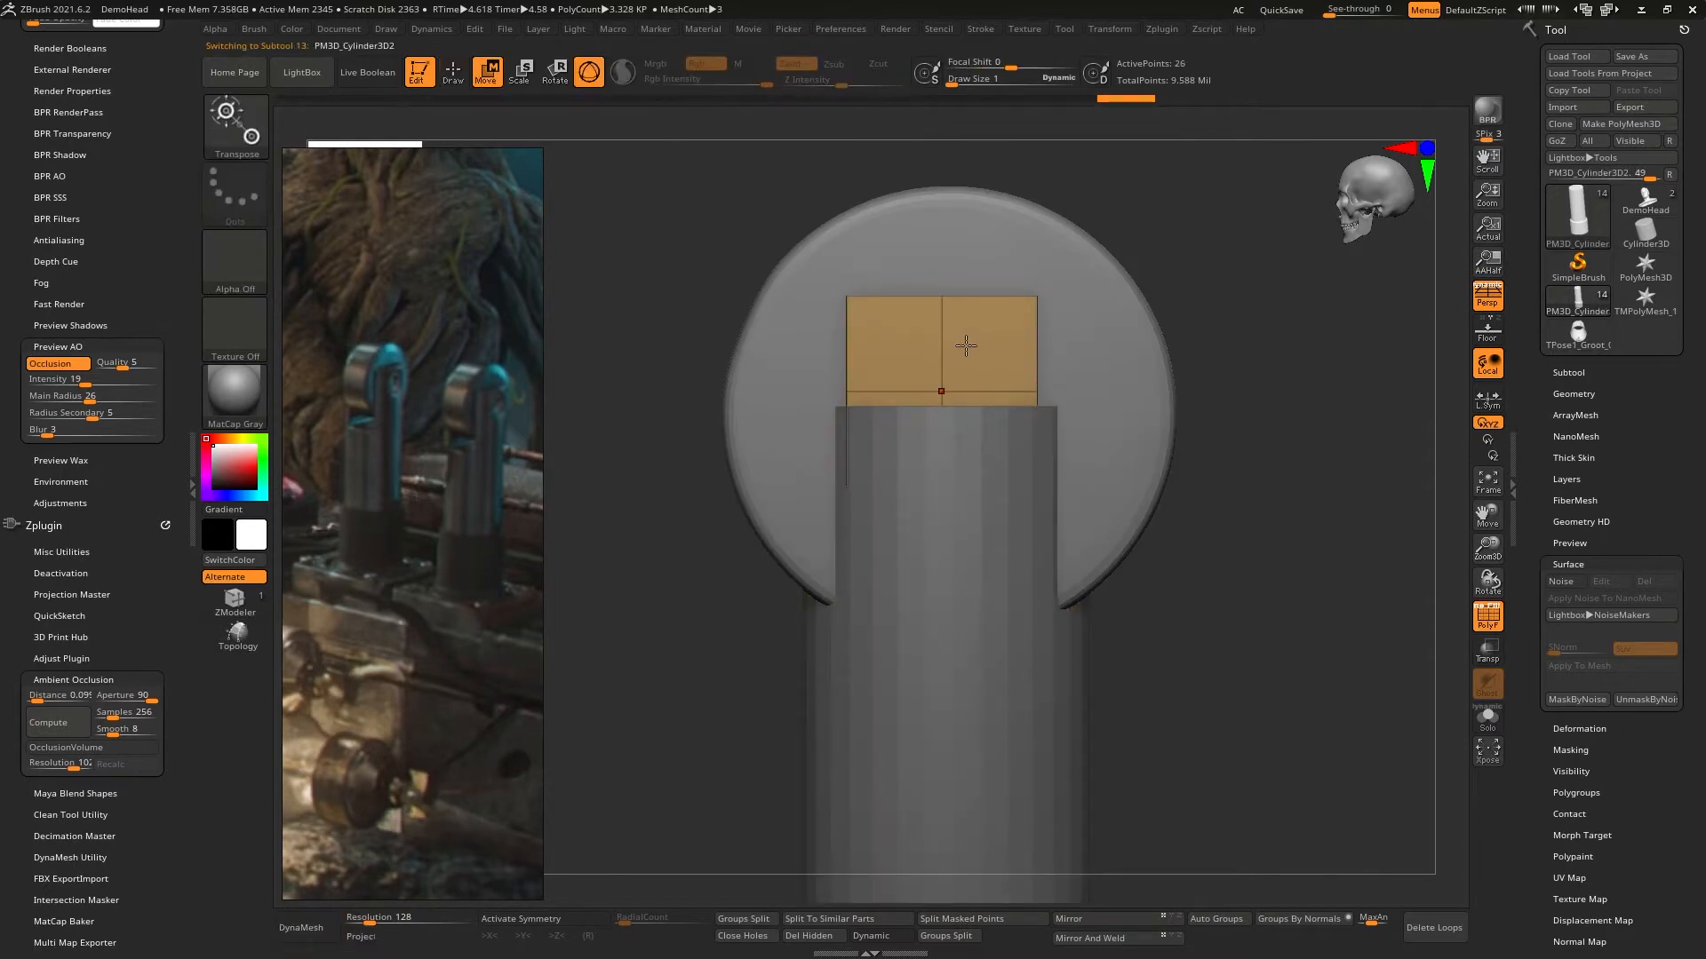
{"action": "left_click", "coordinate": [952, 342], "text": "alt"}
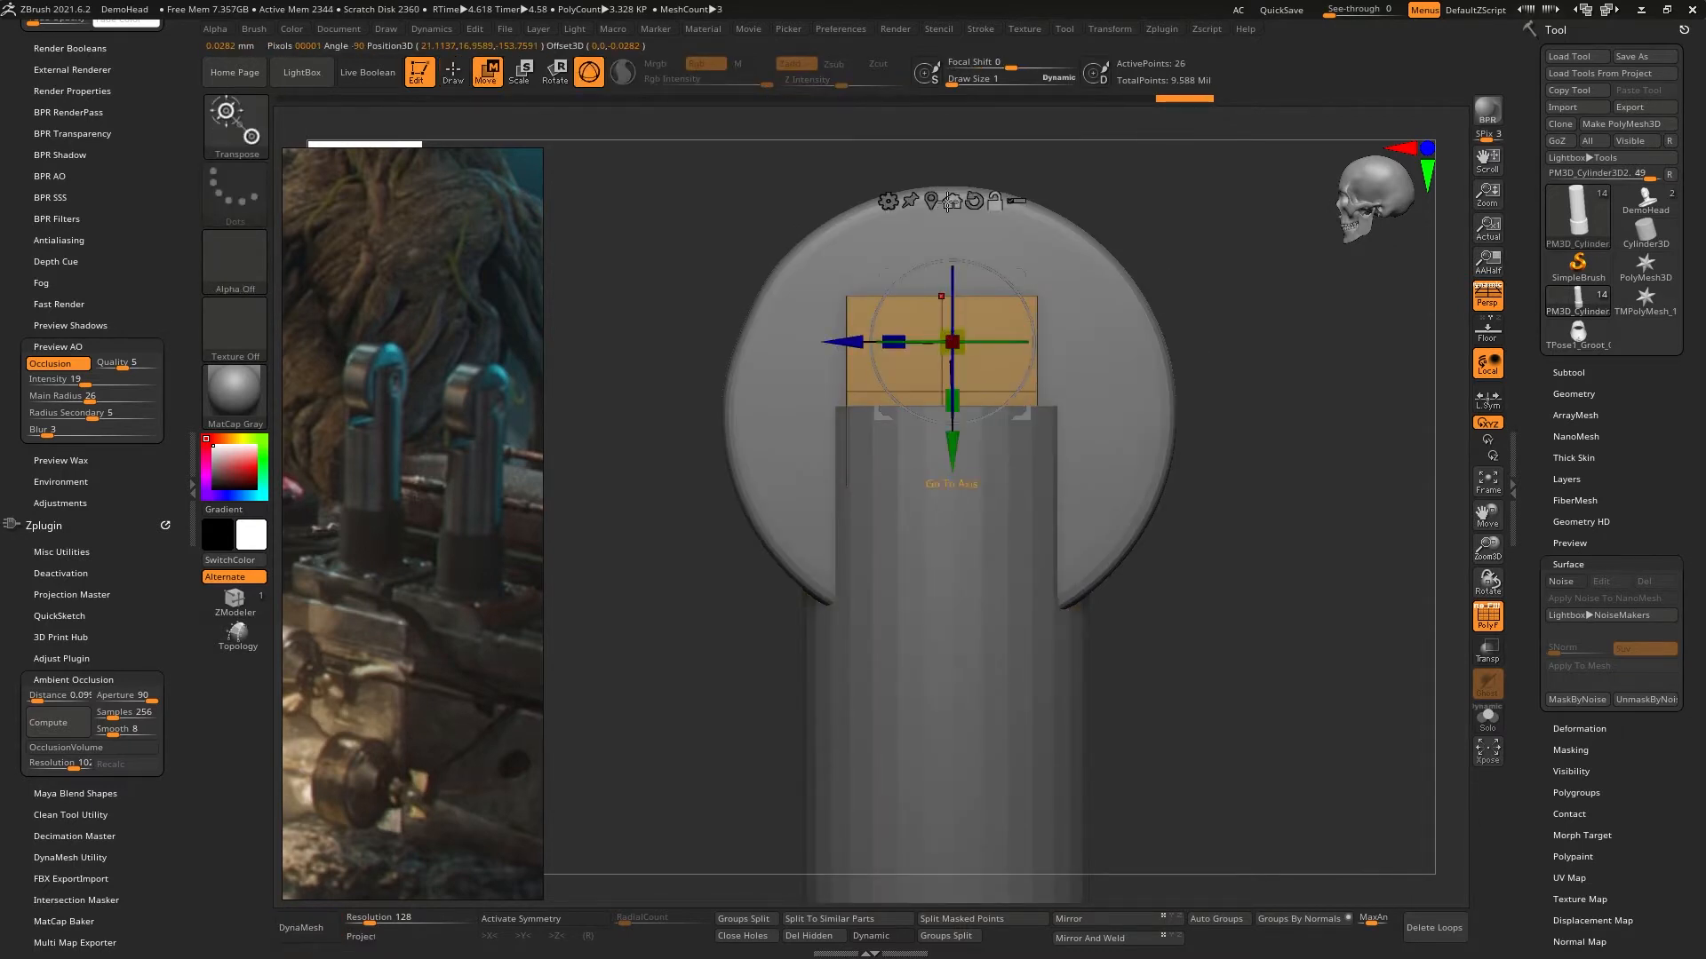
{"action": "left_click_drag", "start_coordinate": [966, 239], "coordinate": [969, 184]}
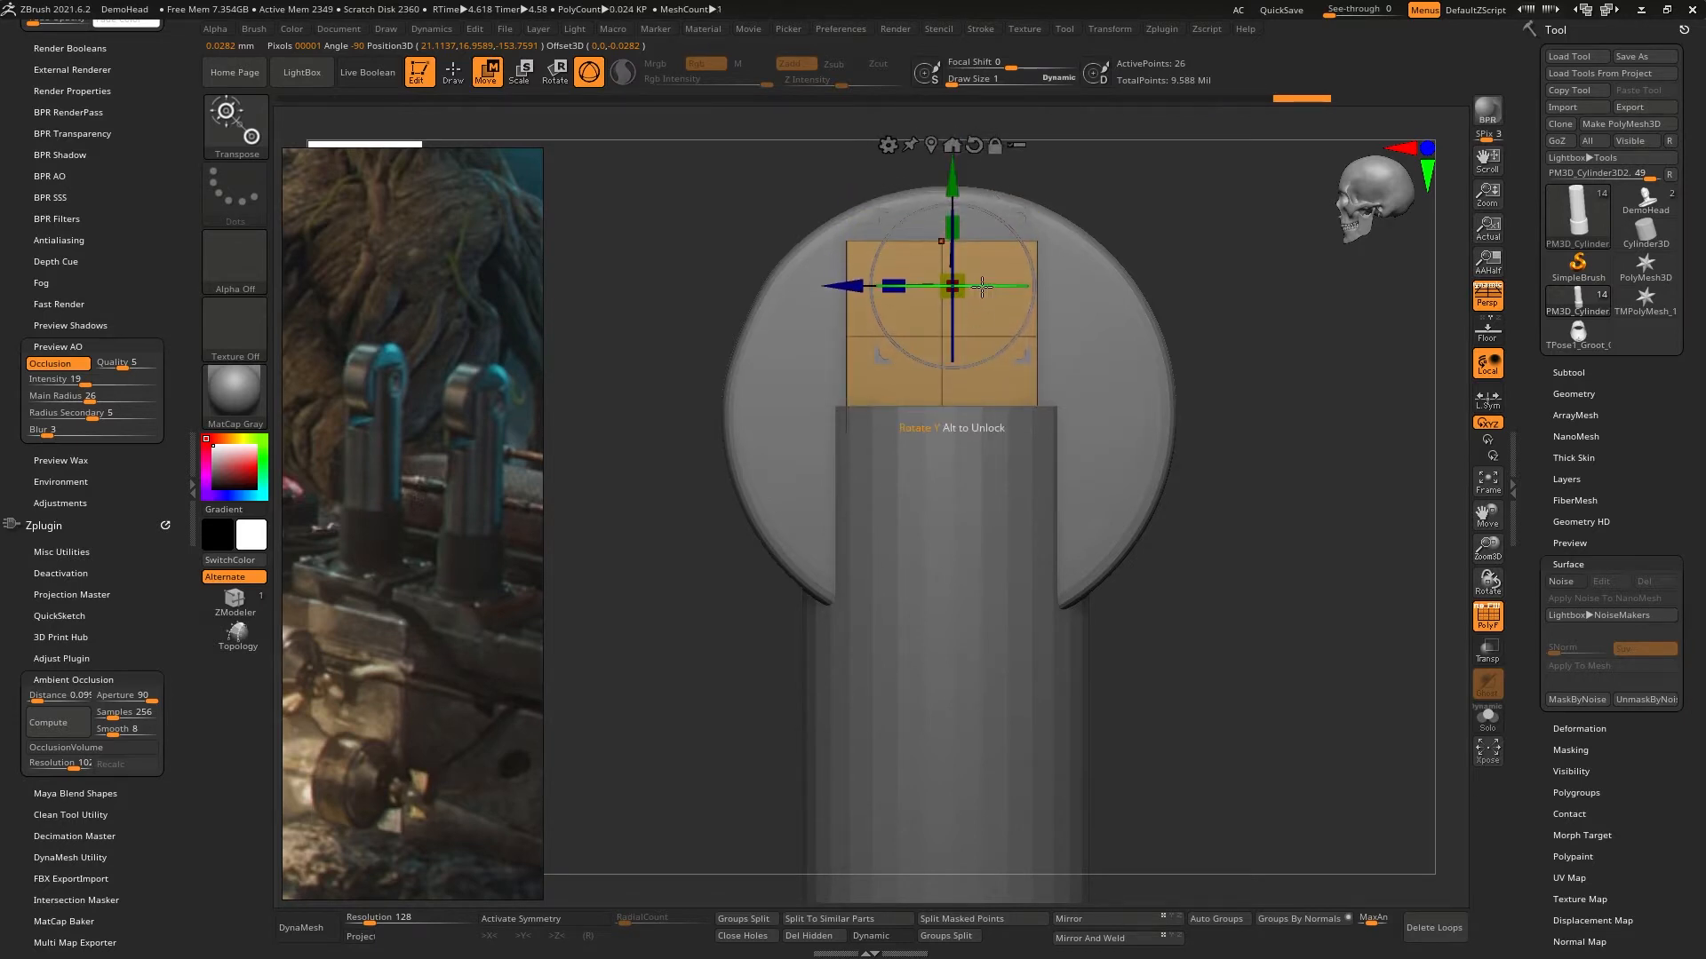
- Try to adjust the brush's draw size and its Dynamic setting
{"action": "key", "text": "q"}
{"action": "right_click_drag", "start_coordinate": [937, 311], "coordinate": [969, 353]}
{"action": "key", "text": "space"}
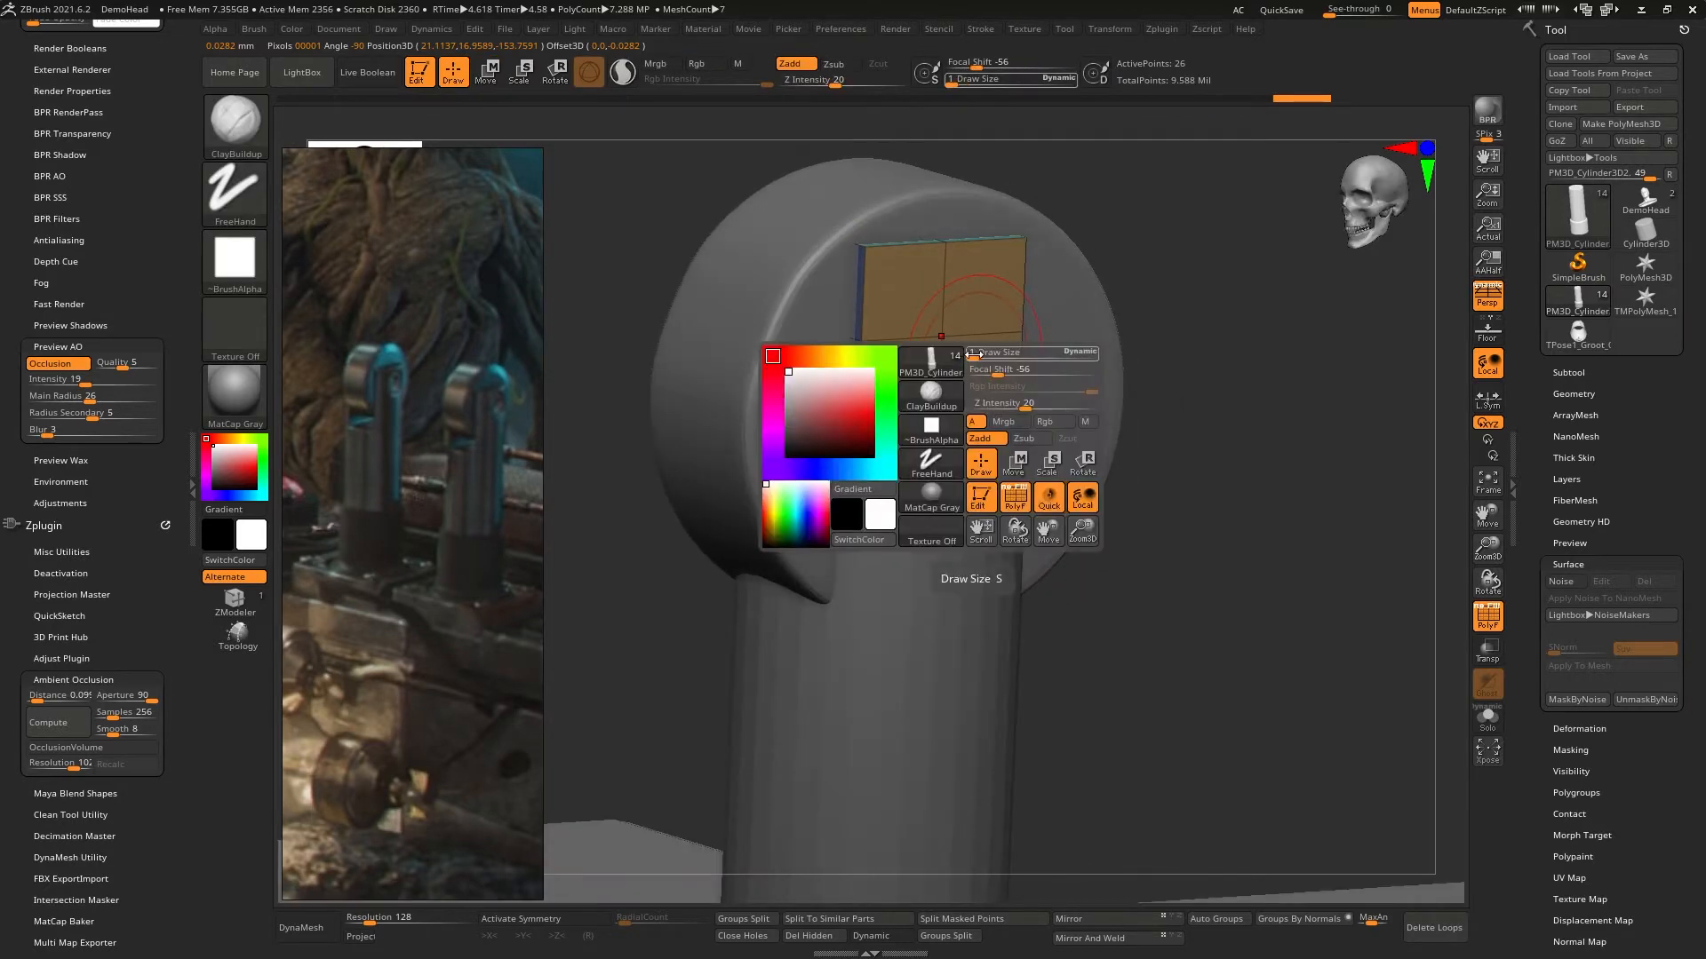
{"action": "left_click_drag", "start_coordinate": [973, 354], "coordinate": [994, 350]}
{"action": "key", "text": "space"}
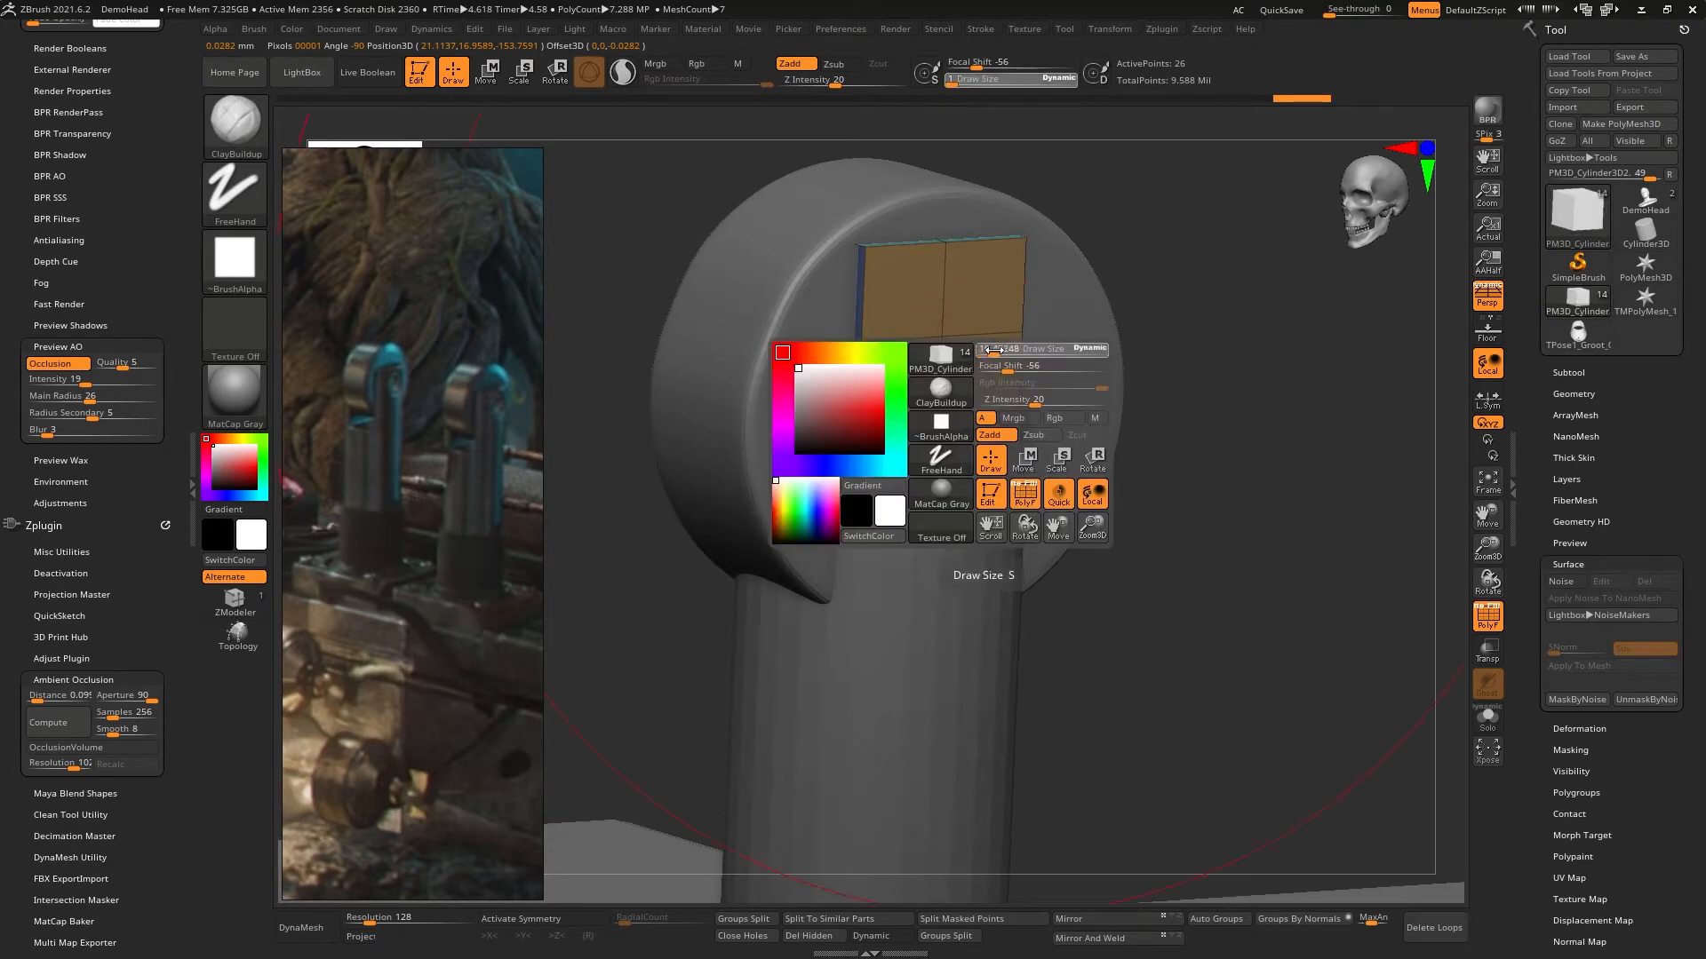
{"action": "key", "text": "space"}
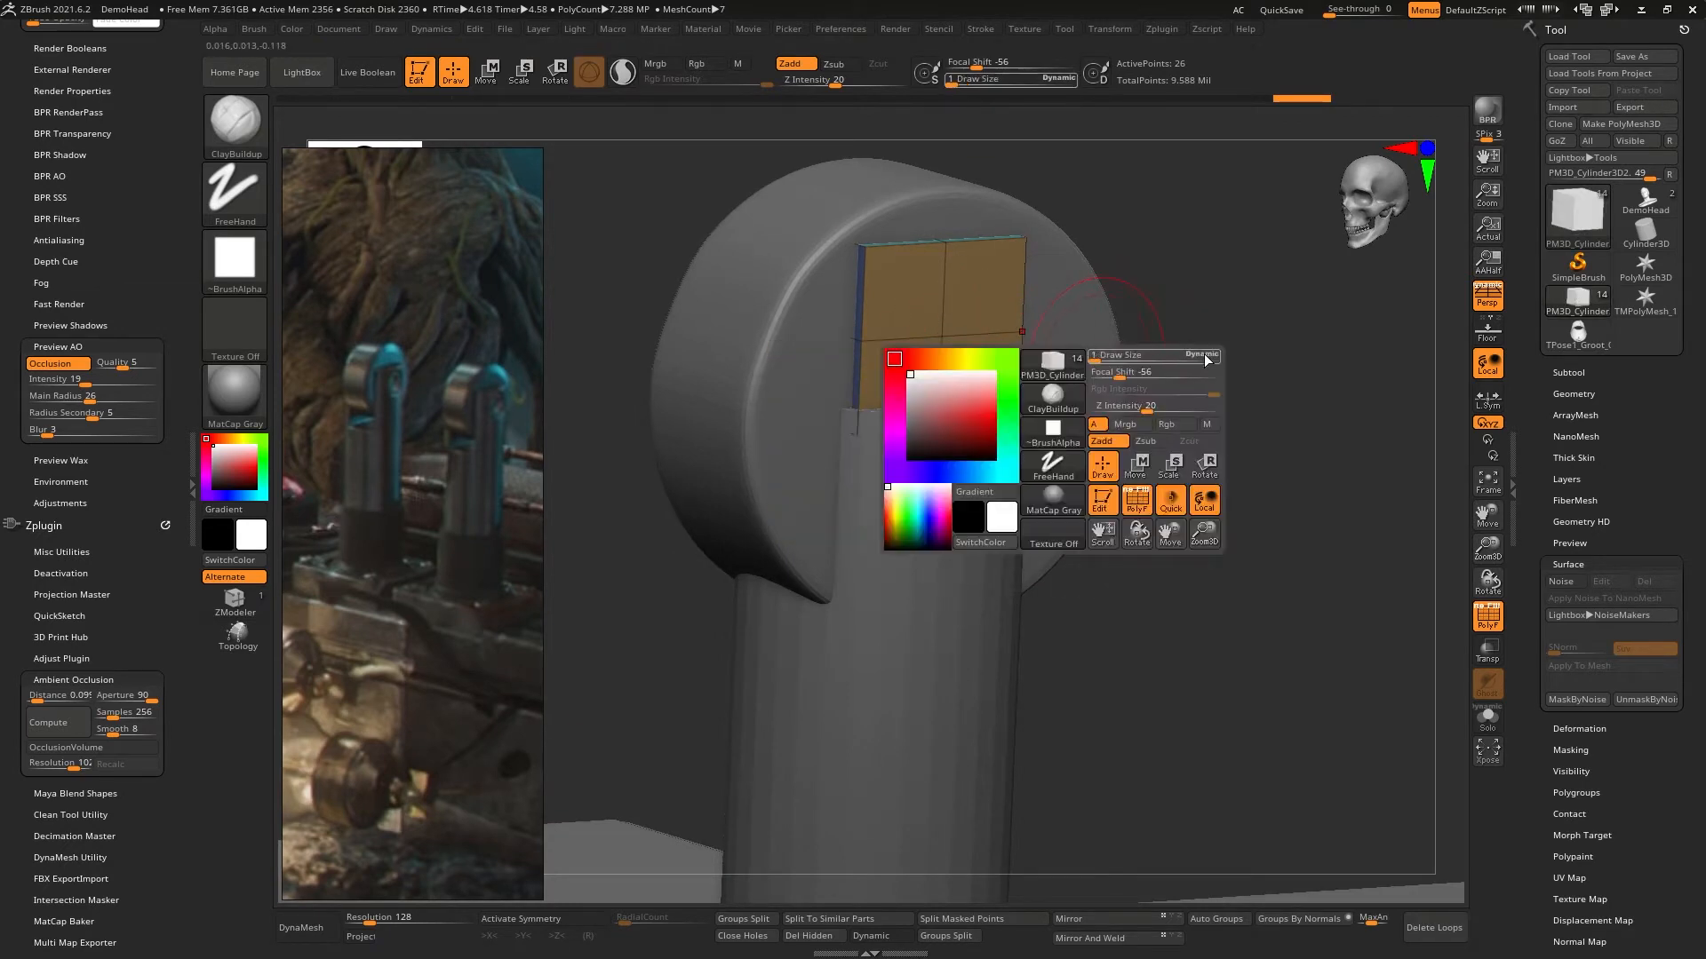
{"action": "left_click", "coordinate": [1203, 358]}
{"action": "mouse_move", "coordinate": [1128, 364]}
{"action": "left_mouse_down"}
{"action": "mouse_move", "coordinate": [1164, 363]}
{"action": "mouse_move", "coordinate": [1130, 364]}
{"action": "left_mouse_up"}
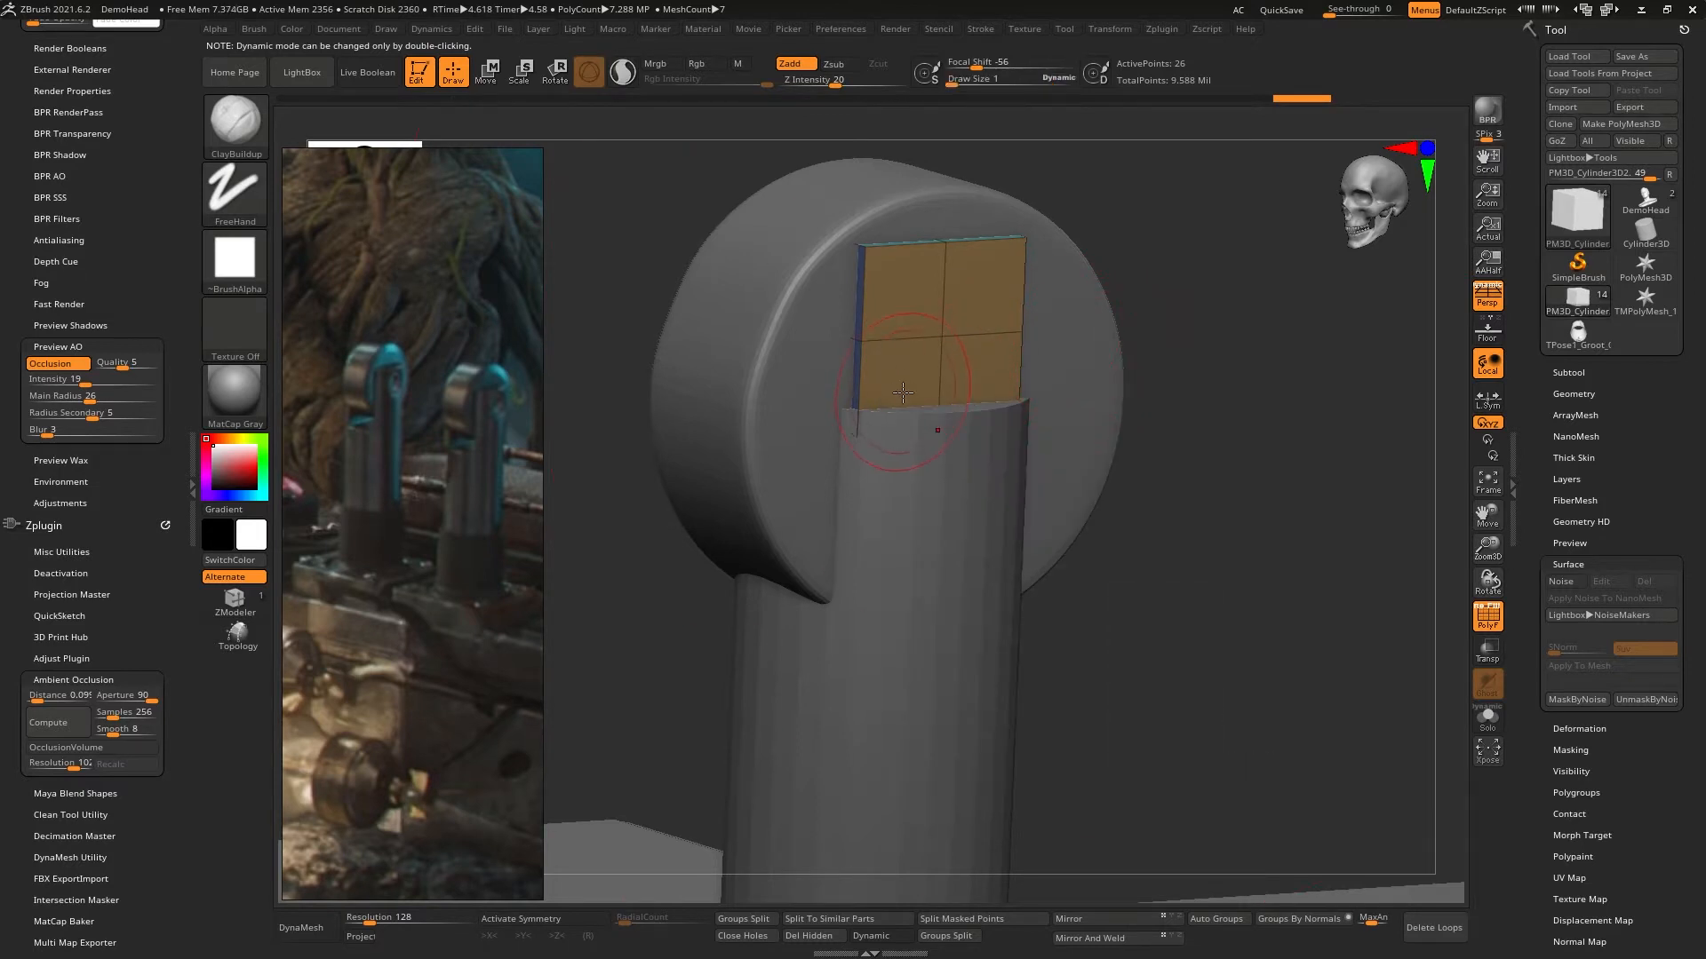
- Select the rock and orbit around the scene with it active
{"action": "right_click_drag", "start_coordinate": [935, 377], "coordinate": [1010, 431]}
{"action": "mouse_move", "coordinate": [966, 160]}
{"action": "right_mouse_down", "text": "ctrl"}
{"action": "mouse_move", "coordinate": [967, 239]}
{"action": "mouse_move", "coordinate": [1035, 306]}
{"action": "mouse_move", "coordinate": [1038, 377]}
{"action": "mouse_move", "coordinate": [1005, 244]}
{"action": "right_mouse_up", "text": "ctrl"}
{"action": "right_click_drag", "start_coordinate": [1304, 389], "coordinate": [1053, 581], "text": "shift"}
{"action": "right_click_drag", "start_coordinate": [977, 477], "coordinate": [1054, 672], "text": "alt"}
{"action": "left_click", "coordinate": [1045, 684], "text": "alt"}
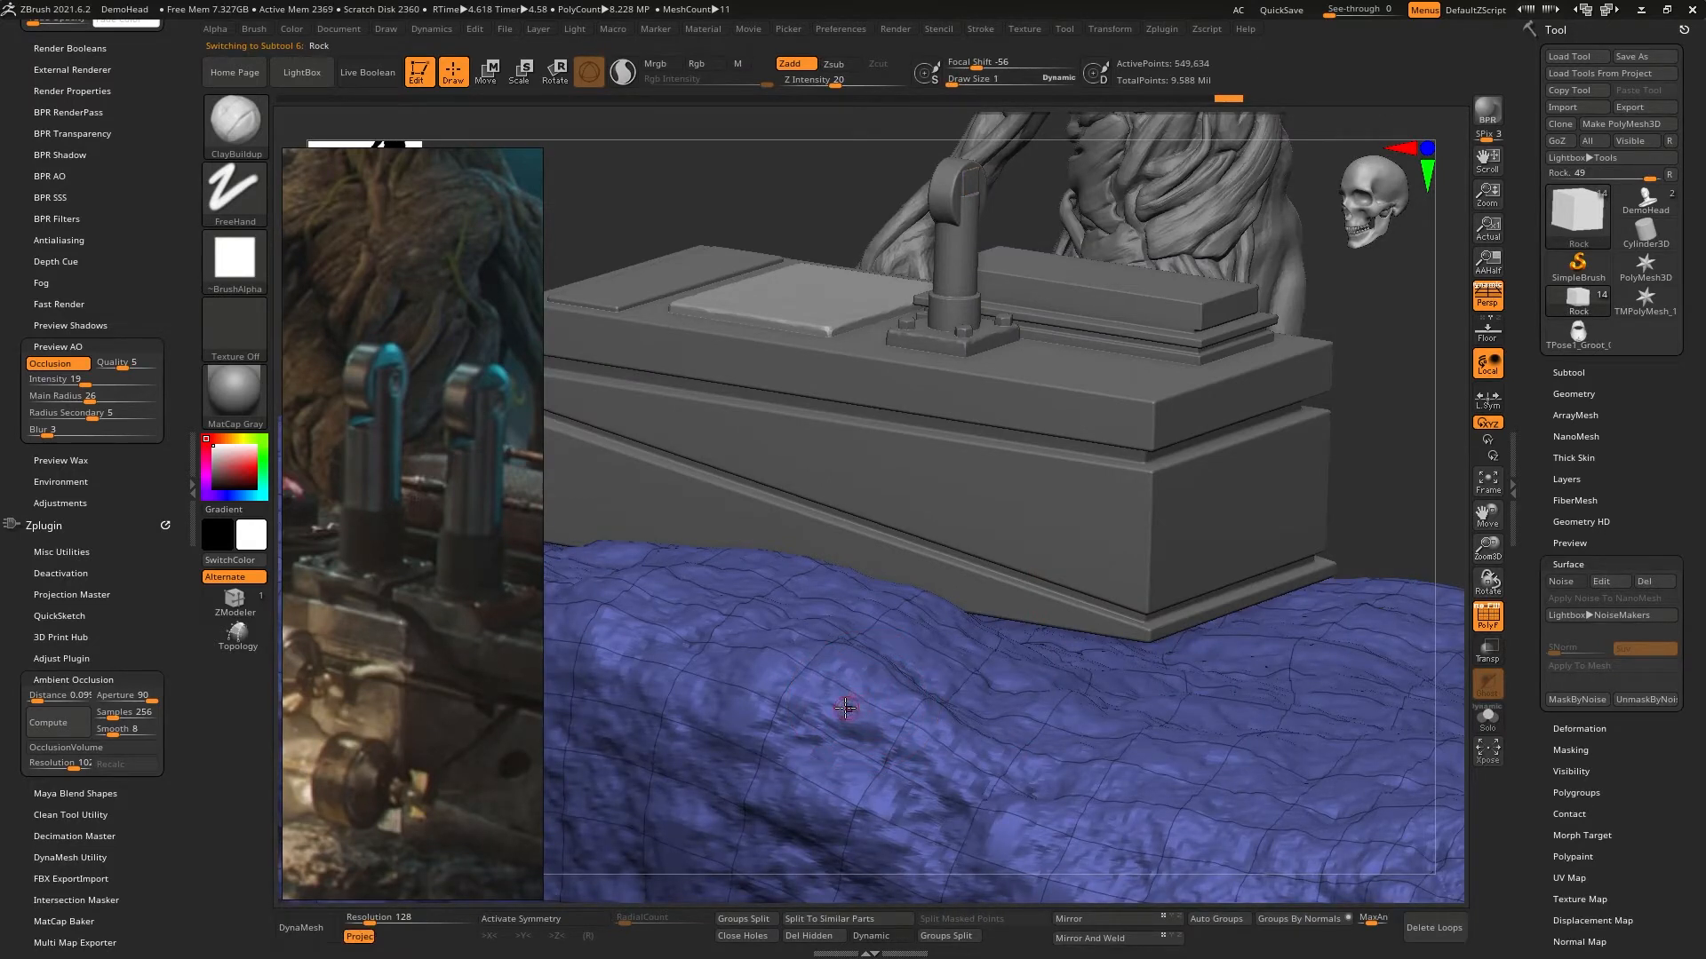
{"action": "mouse_move", "coordinate": [858, 689]}
{"action": "right_mouse_down"}
{"action": "mouse_move", "coordinate": [1104, 721]}
{"action": "mouse_move", "coordinate": [1024, 525]}
{"action": "right_mouse_up"}
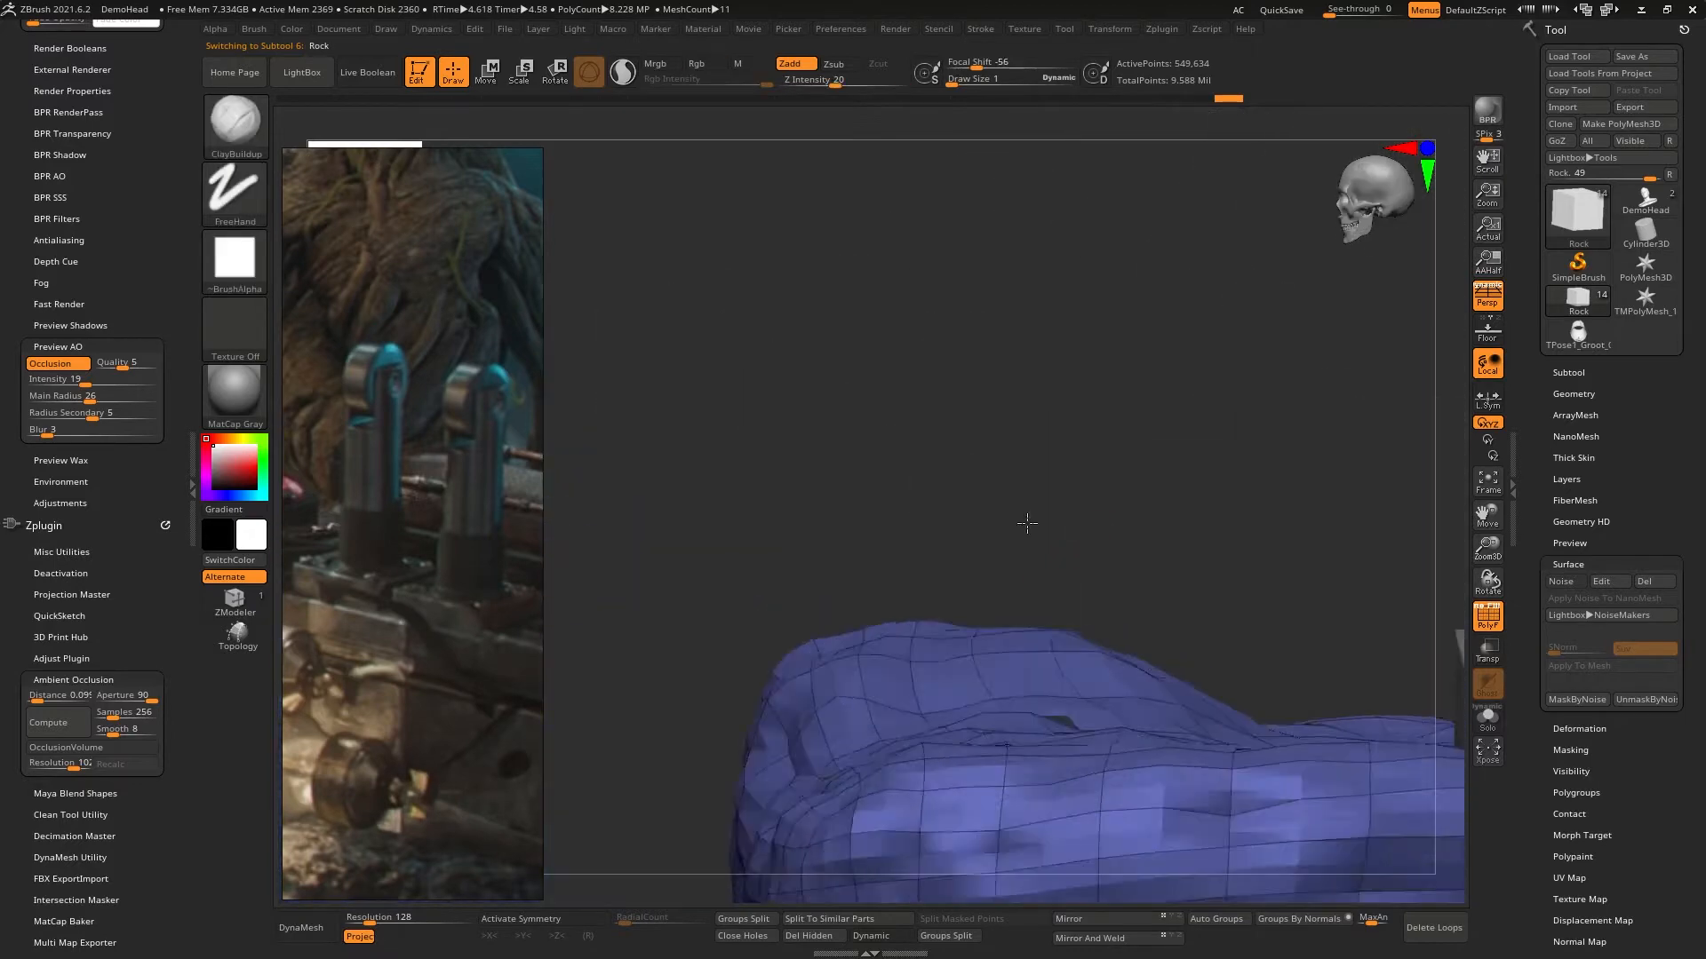
{"action": "mouse_move", "coordinate": [1069, 428]}
{"action": "right_mouse_down", "text": "ctrl"}
{"action": "mouse_move", "coordinate": [1242, 608]}
{"action": "mouse_move", "coordinate": [624, 590]}
{"action": "mouse_move", "coordinate": [533, 657]}
{"action": "right_mouse_up", "text": "ctrl"}
{"action": "right_click_drag", "start_coordinate": [995, 458], "coordinate": [551, 568], "text": "alt"}
{"action": "right_click_drag", "start_coordinate": [1145, 488], "coordinate": [618, 727], "text": "alt"}
{"action": "right_click_drag", "start_coordinate": [906, 390], "coordinate": [963, 528], "text": "alt"}
{"action": "right_click_drag", "start_coordinate": [1083, 524], "coordinate": [558, 579], "text": "alt"}
{"action": "right_click_drag", "start_coordinate": [1123, 453], "coordinate": [1086, 510], "text": "alt"}
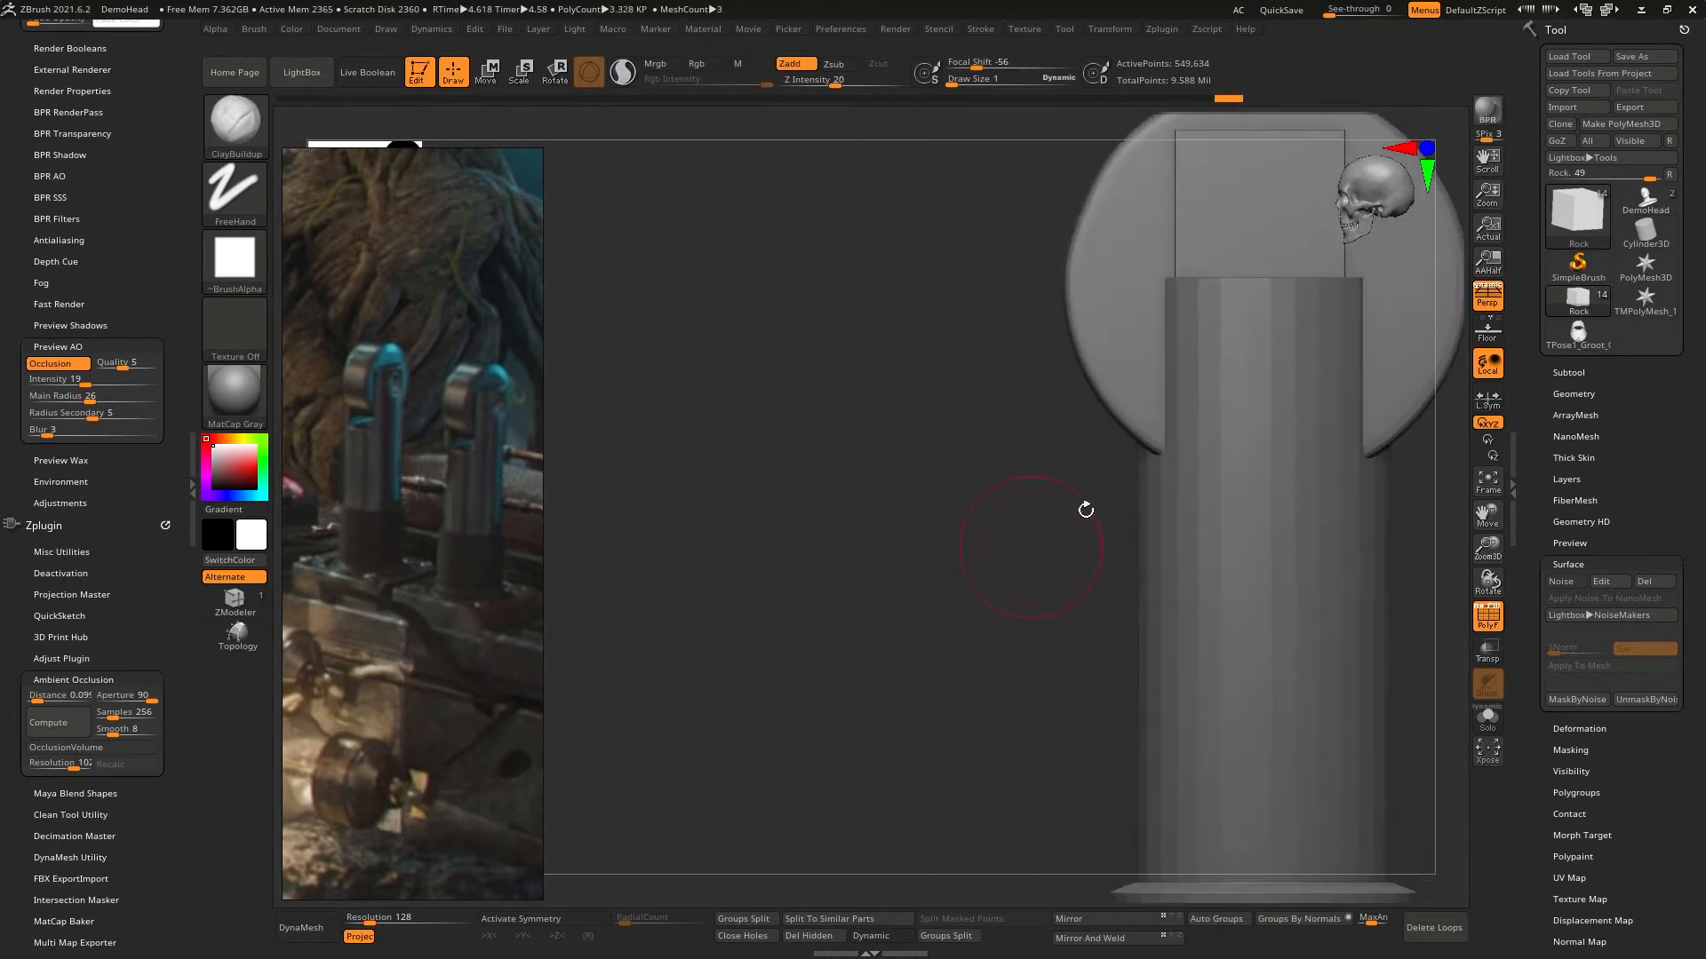
- Reselect the small box in the lever's head and frame it for a closer view
{"action": "left_click", "coordinate": [1227, 222], "text": "alt"}
{"action": "key", "text": "f"}
{"action": "key", "text": "f"}
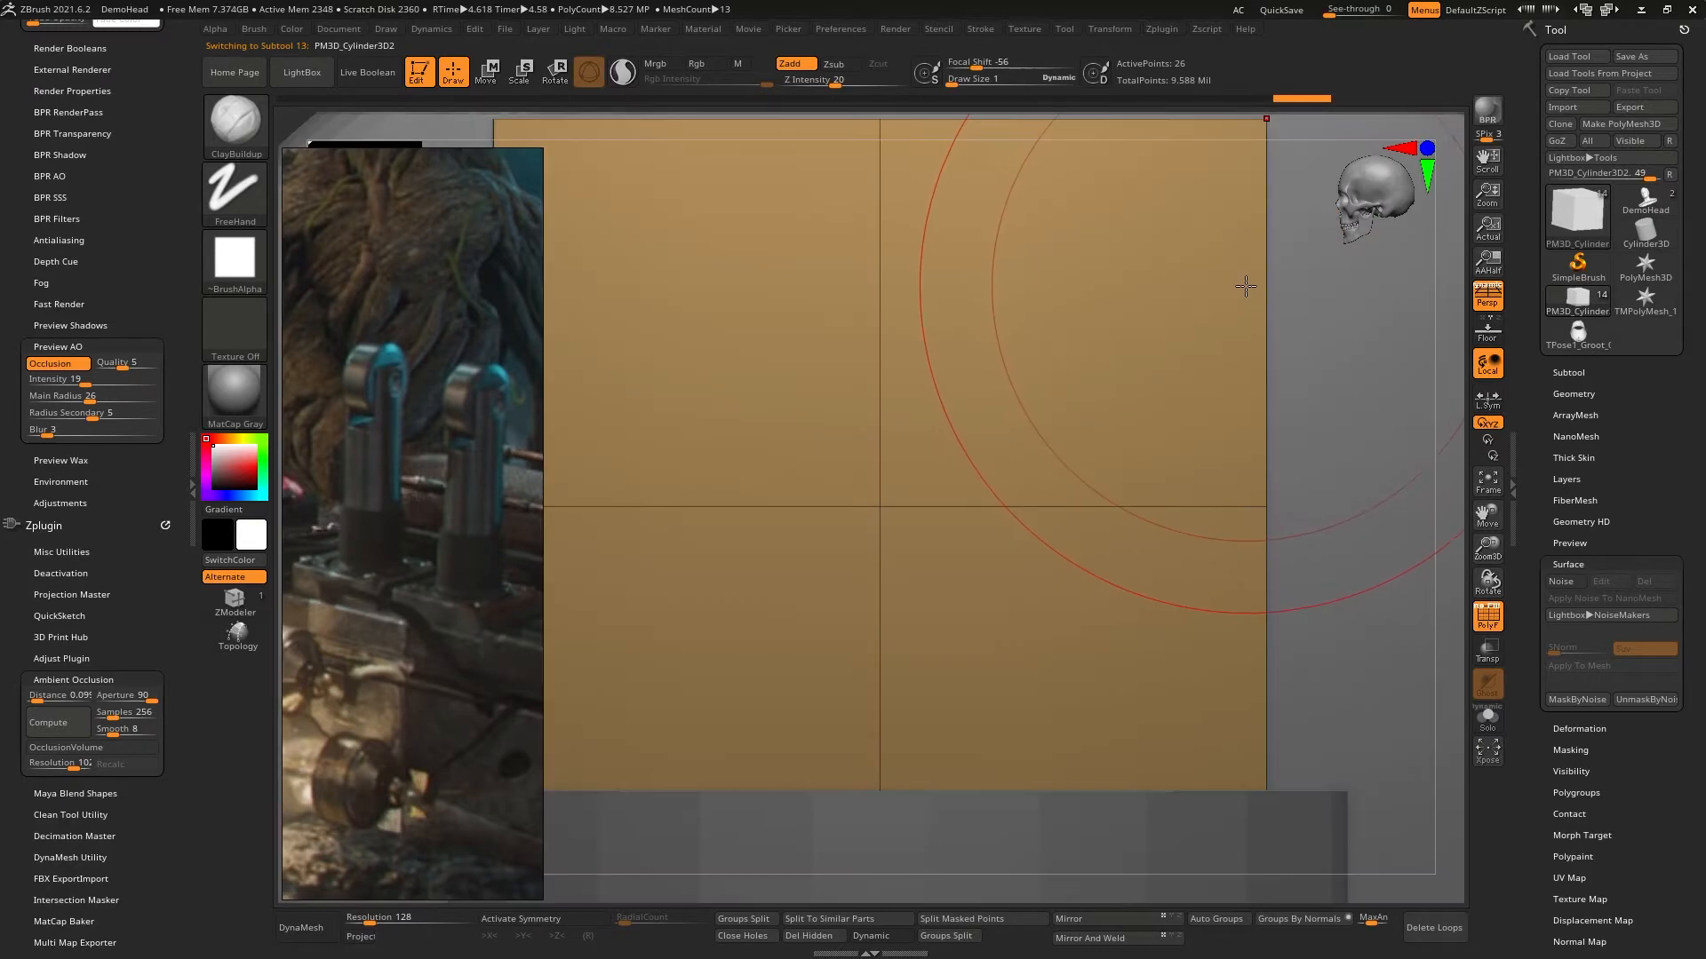
{"action": "right_click_drag", "start_coordinate": [1055, 363], "coordinate": [1017, 191], "text": "ctrl"}
{"action": "key", "text": "w"}
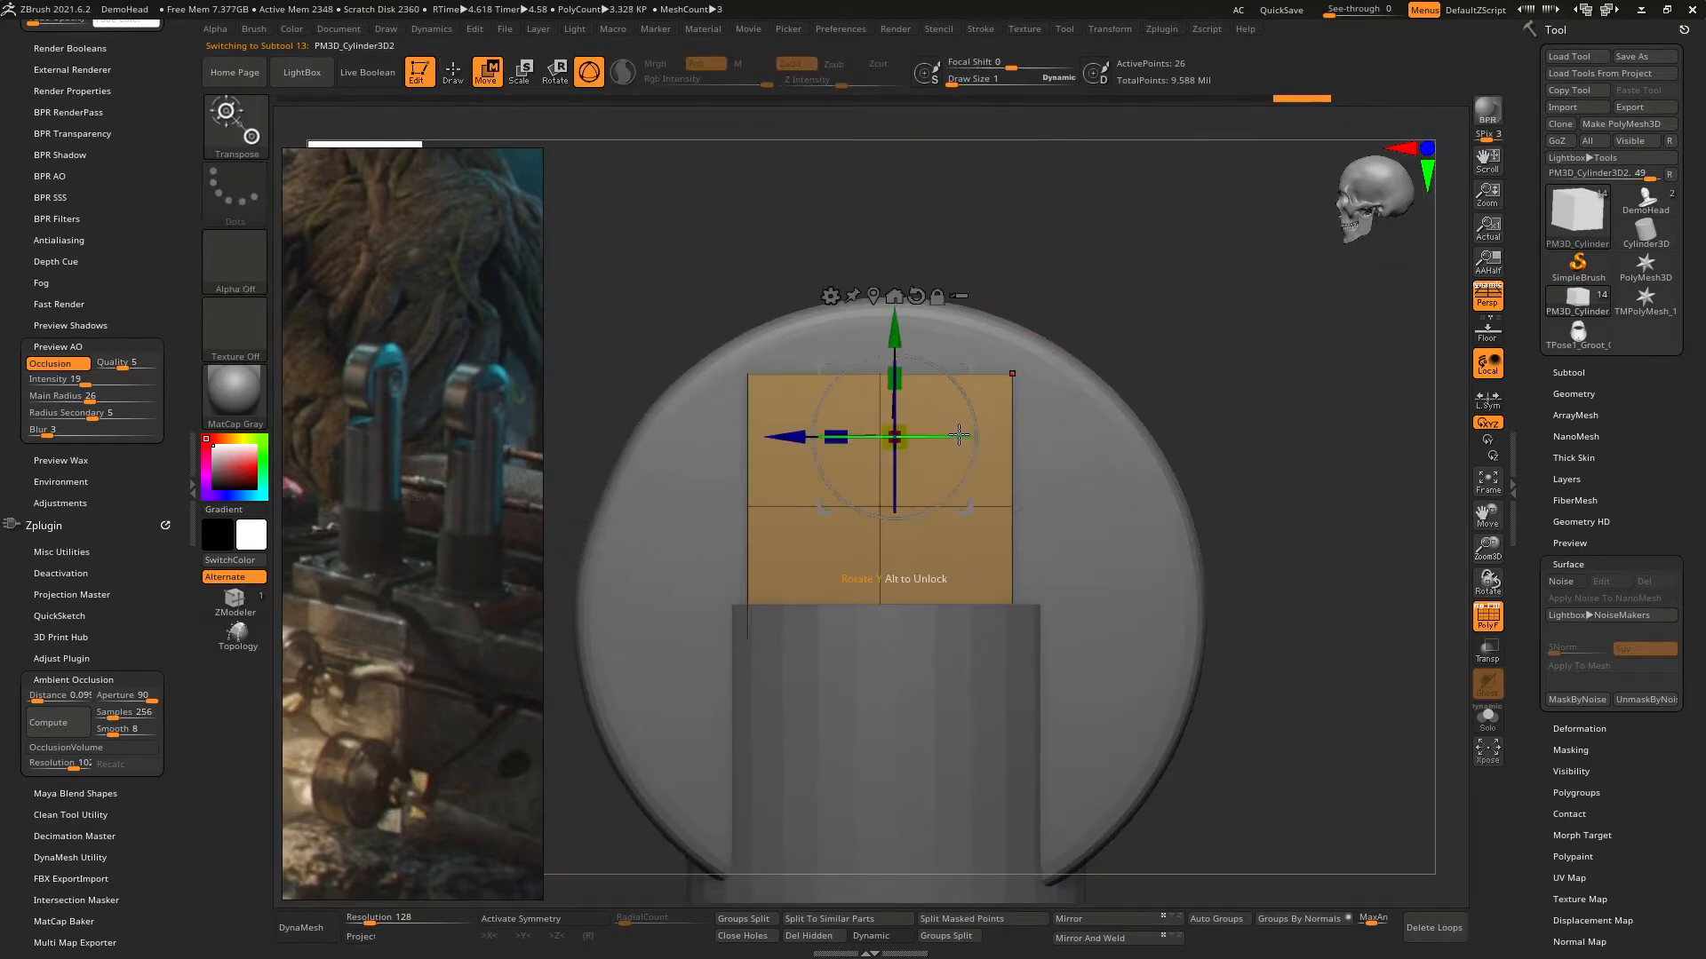
{"action": "key", "text": "q"}
{"action": "mouse_move", "coordinate": [929, 427]}
{"action": "right_mouse_down"}
{"action": "mouse_move", "coordinate": [890, 360]}
{"action": "mouse_move", "coordinate": [925, 434]}
{"action": "mouse_move", "coordinate": [956, 431]}
{"action": "mouse_move", "coordinate": [860, 439]}
{"action": "mouse_move", "coordinate": [870, 469]}
{"action": "mouse_move", "coordinate": [969, 435]}
{"action": "mouse_move", "coordinate": [944, 450]}
{"action": "mouse_move", "coordinate": [942, 488]}
{"action": "mouse_move", "coordinate": [974, 510]}
{"action": "mouse_move", "coordinate": [981, 403]}
{"action": "mouse_move", "coordinate": [1150, 413]}
{"action": "right_mouse_up"}
{"action": "left_click", "coordinate": [942, 488], "text": "alt"}
{"action": "left_click", "coordinate": [981, 396], "text": "alt"}
- Expand the Switch_Box folder, place PM3D_Cylinder3D2 in it below PM3D_Cube3D2_1 and set it to subtract
{"action": "left_click", "coordinate": [1572, 373]}
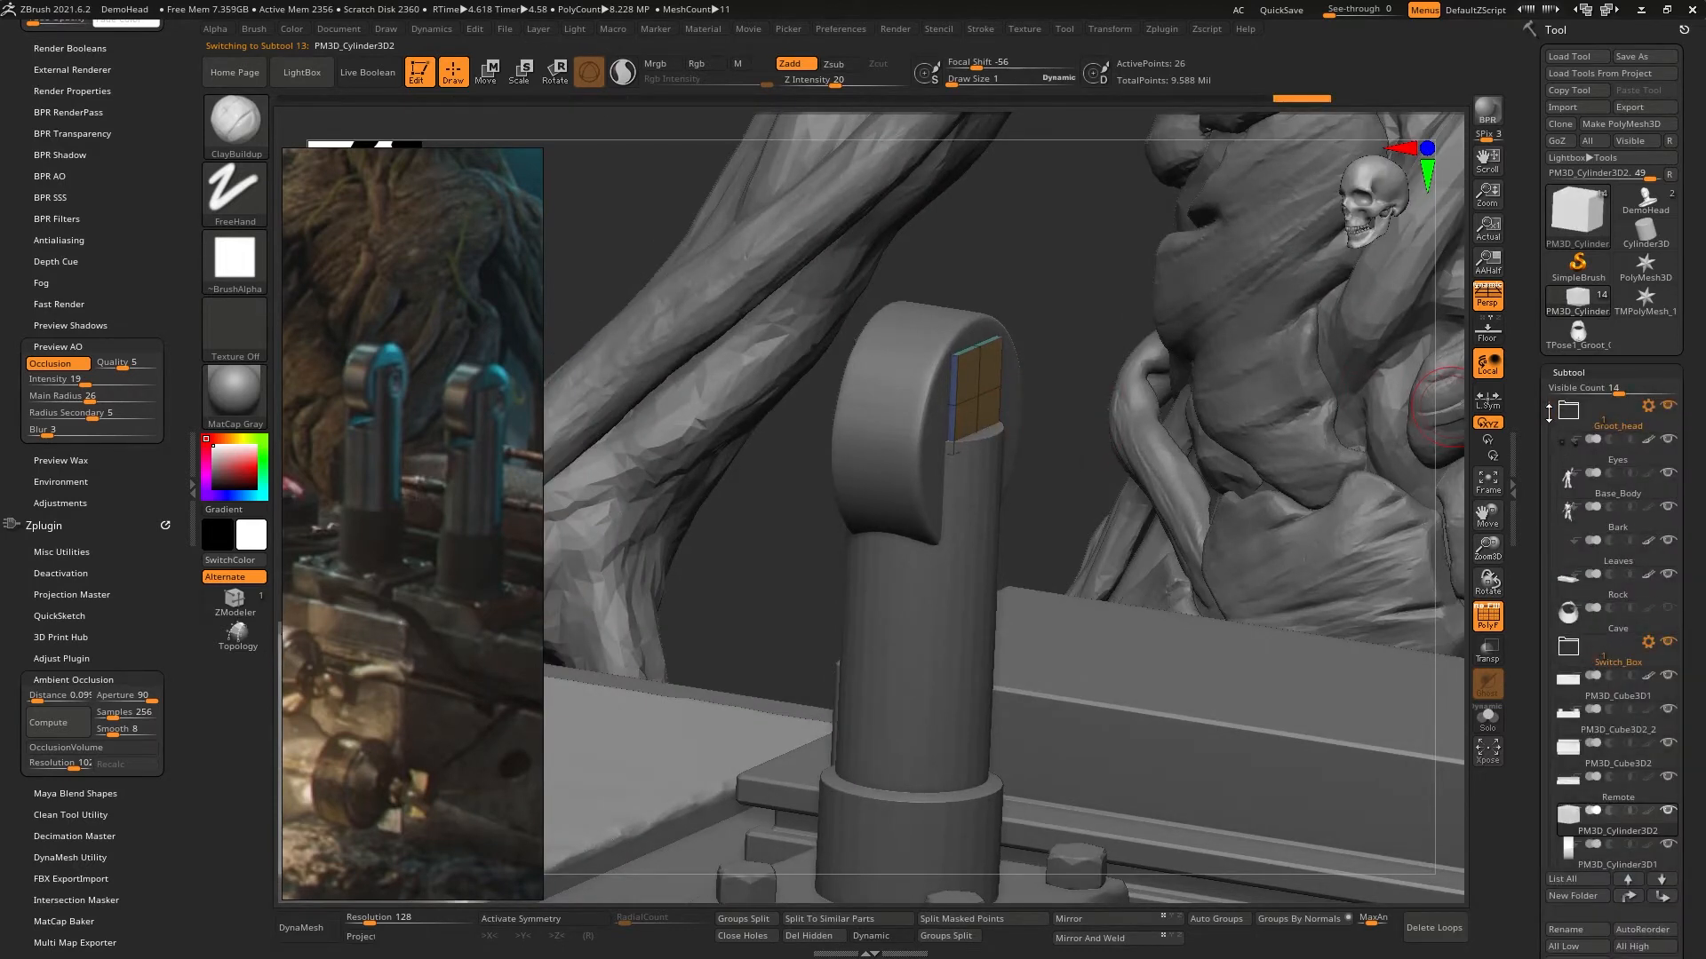
{"action": "left_click_drag", "start_coordinate": [1547, 414], "coordinate": [1544, 455]}
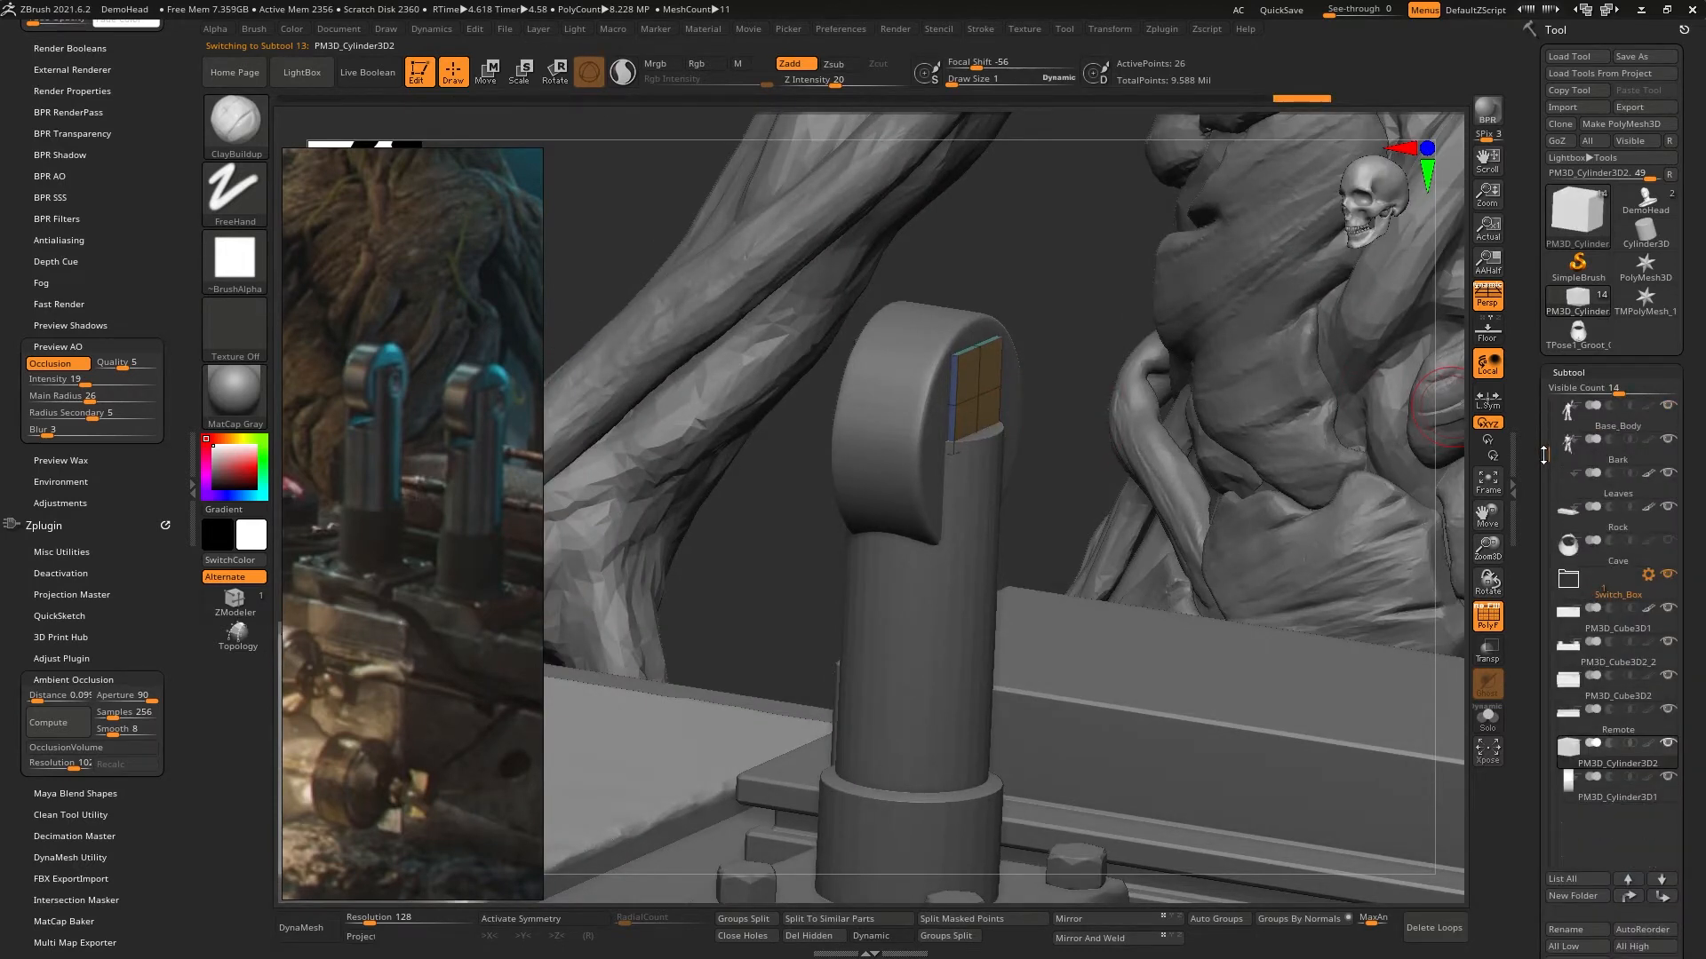
{"action": "left_click", "coordinate": [1568, 579]}
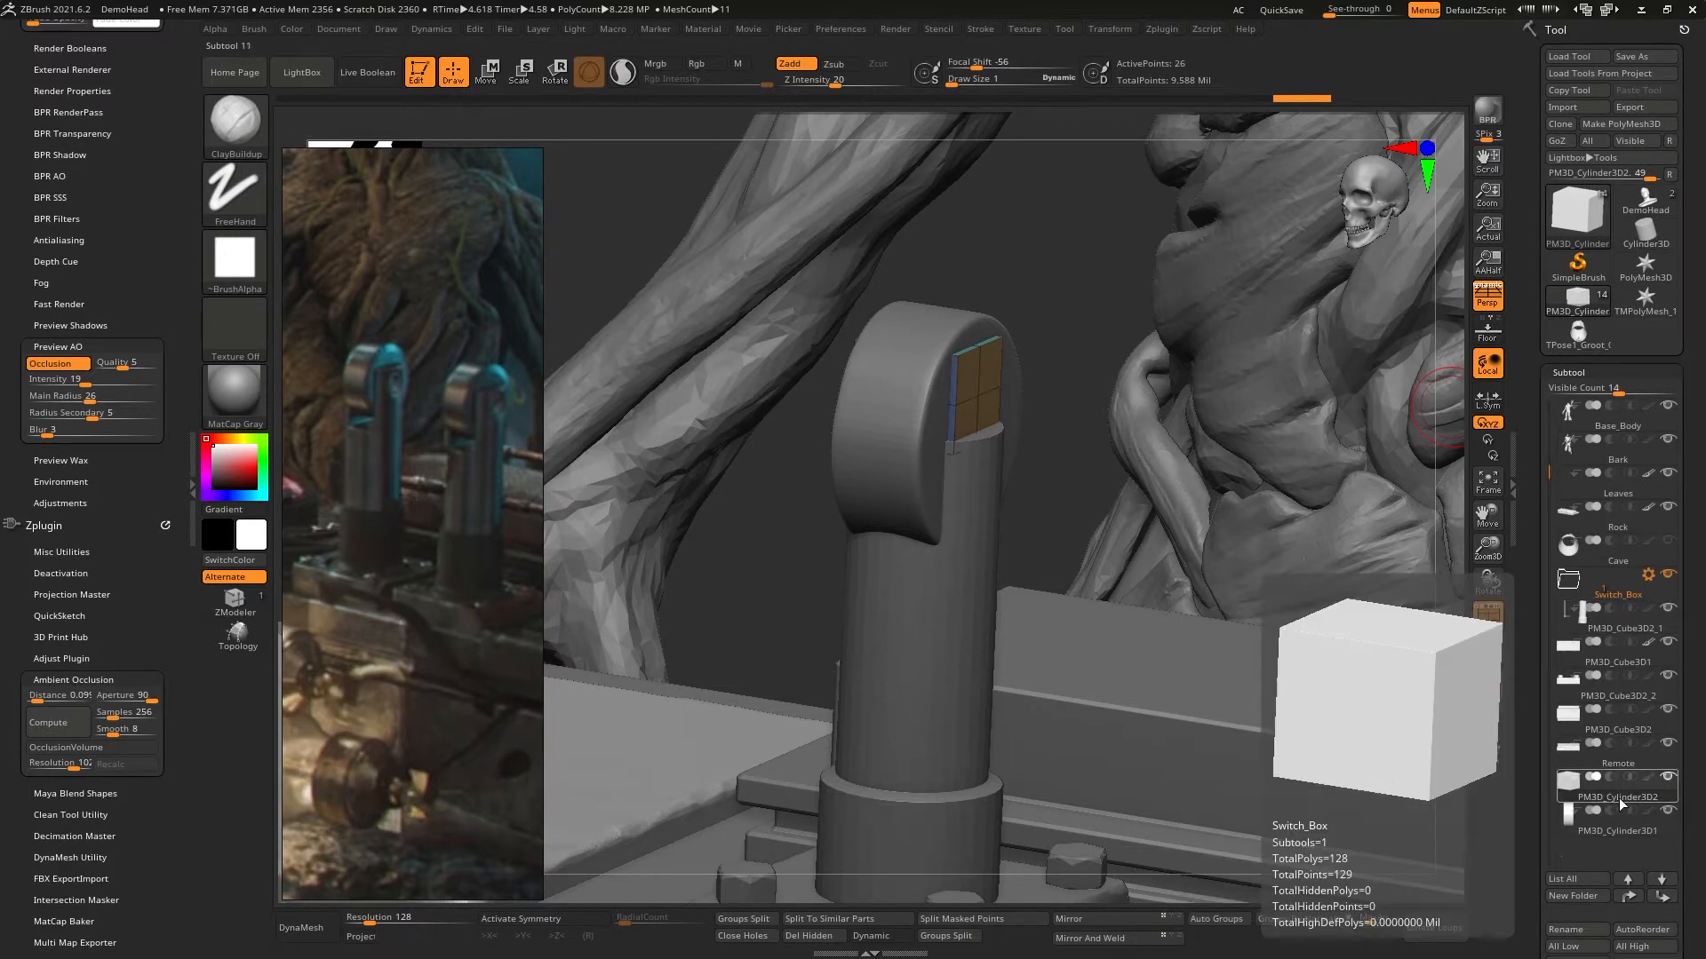
{"action": "left_click_drag", "start_coordinate": [1626, 792], "coordinate": [1617, 622]}
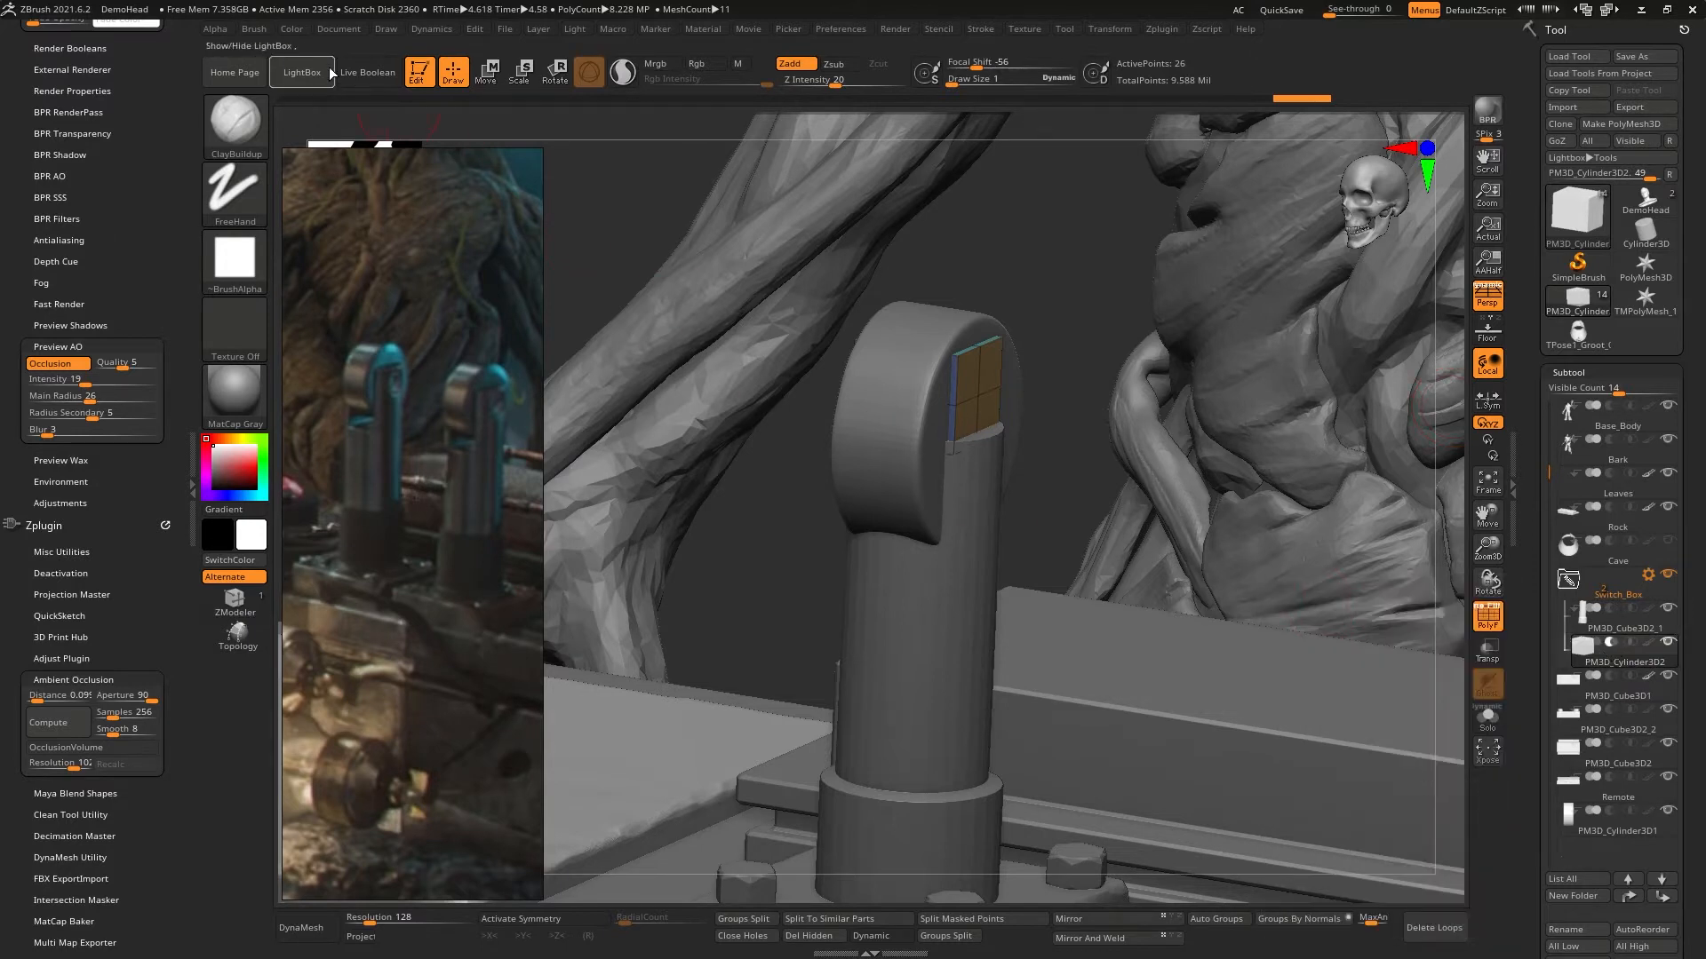
- Turn on Live Boolean and hide the polyframe to preview the box's cut in the lever's head
{"action": "left_click", "coordinate": [367, 72]}
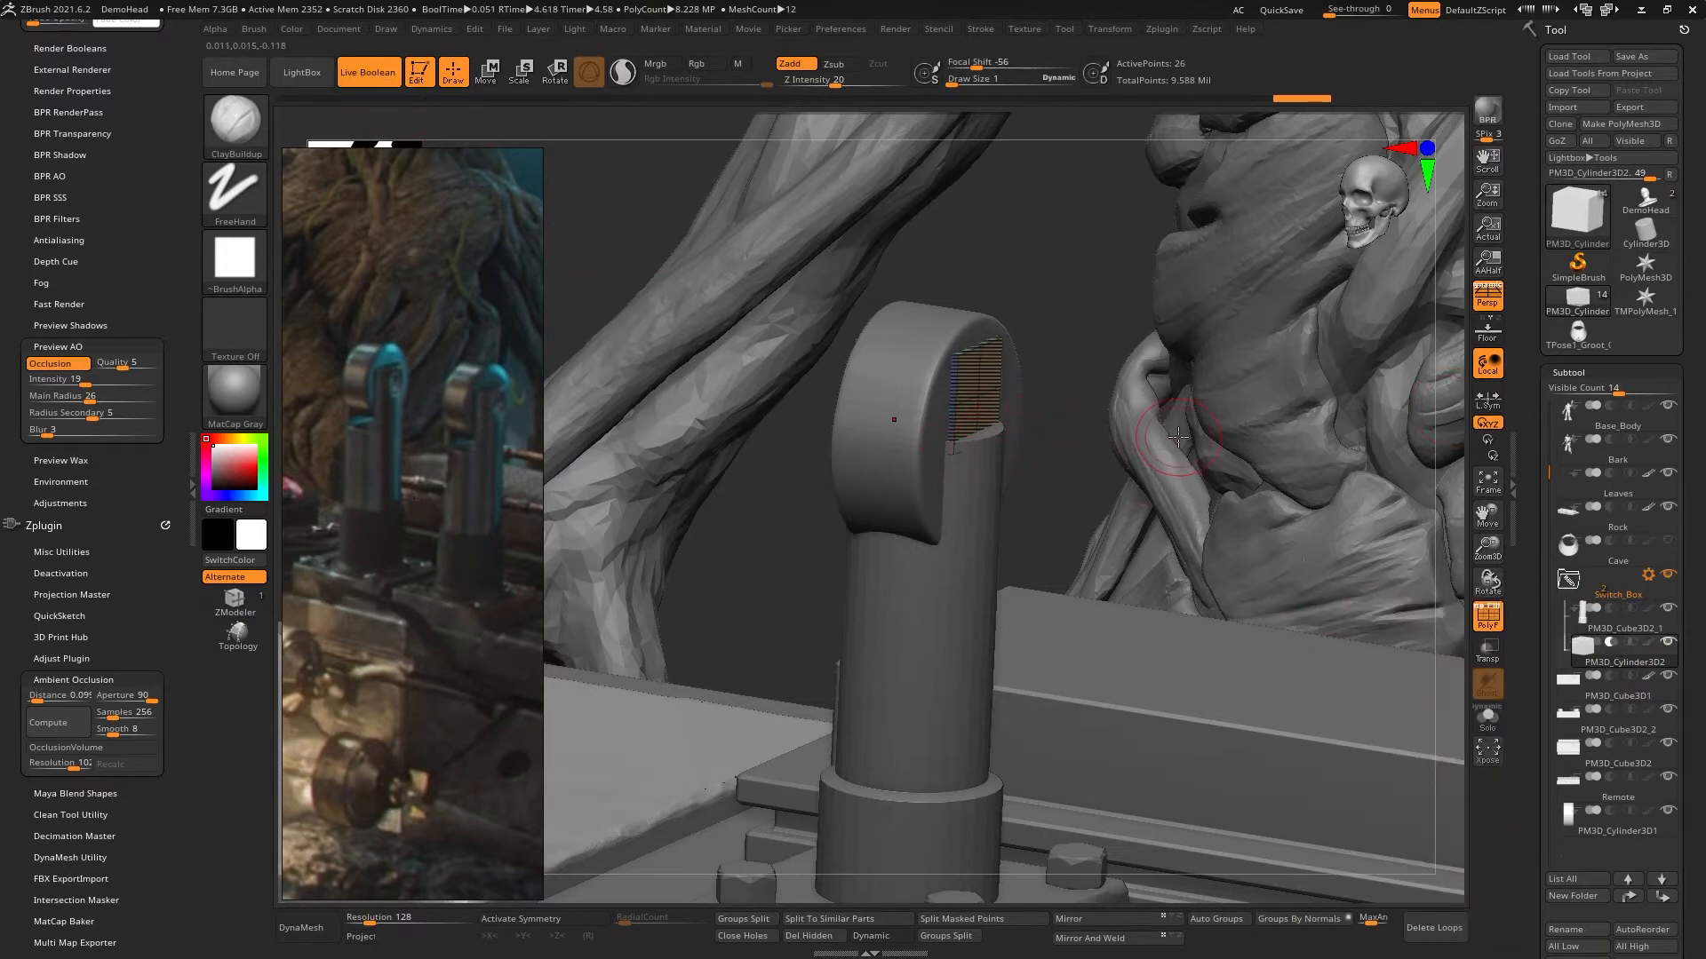
{"action": "key", "text": "shift+f"}
{"action": "mouse_move", "coordinate": [941, 477]}
{"action": "right_mouse_down"}
{"action": "mouse_move", "coordinate": [880, 525]}
{"action": "mouse_move", "coordinate": [941, 470]}
{"action": "mouse_move", "coordinate": [1000, 472]}
{"action": "mouse_move", "coordinate": [1016, 499]}
{"action": "right_mouse_up"}
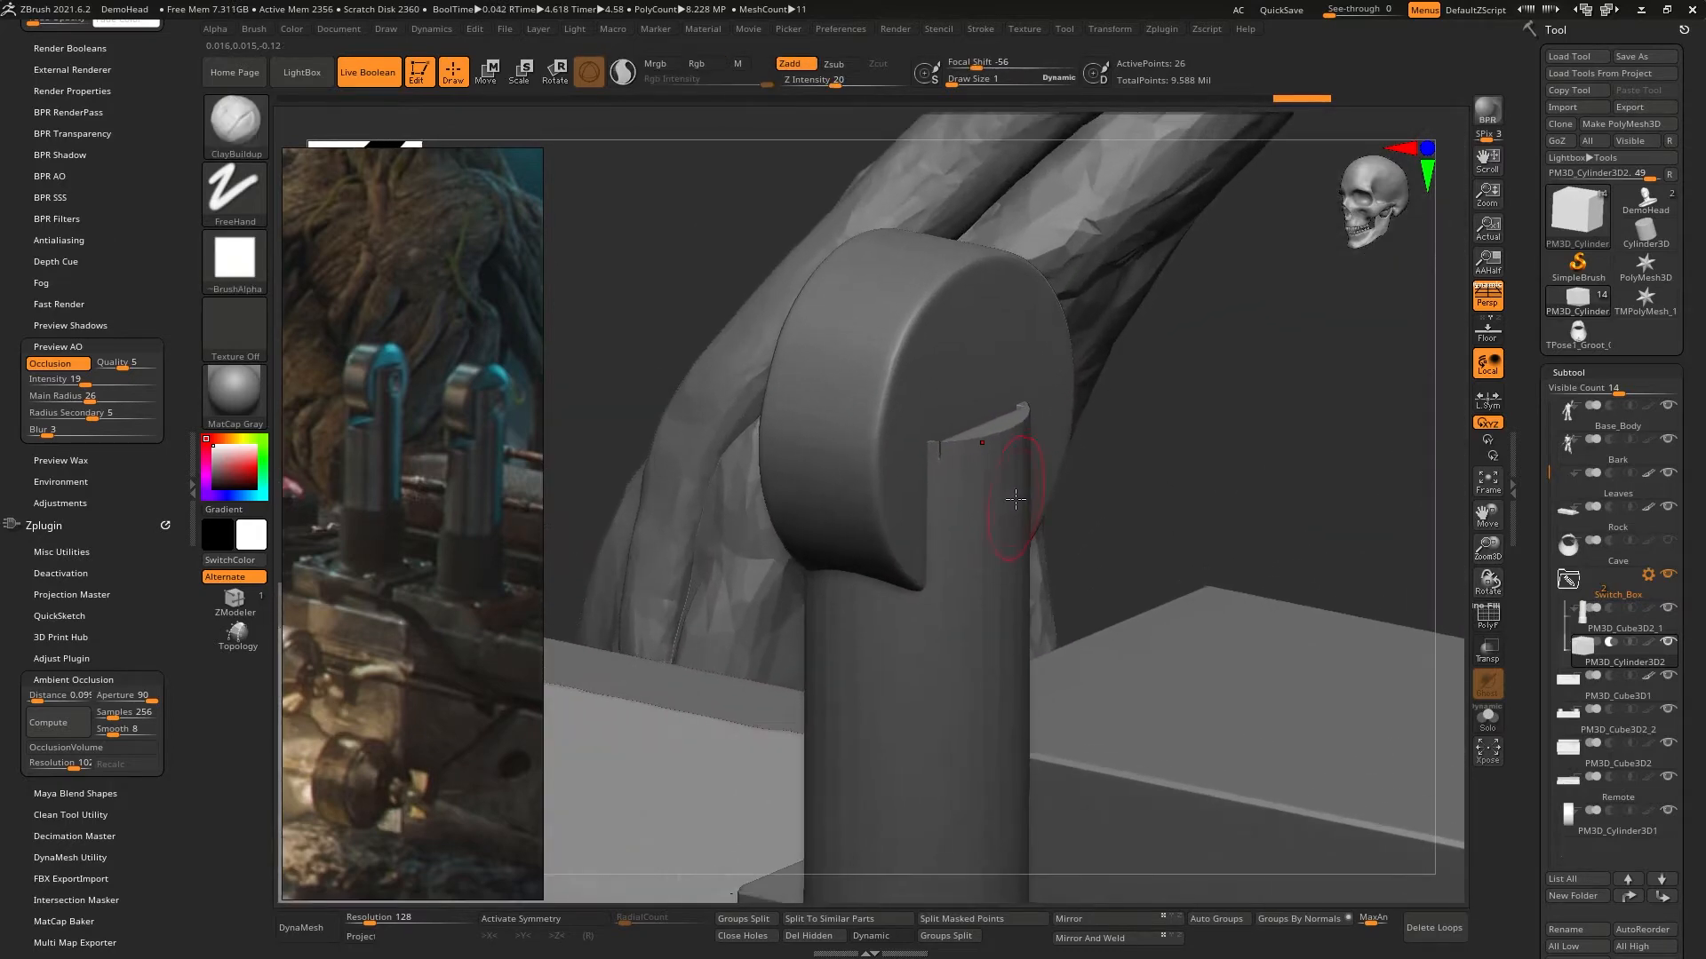
- Mark PM3D_Cube3D2_1 as the start subtool of the boolean group
{"action": "mouse_move", "coordinate": [1583, 629]}
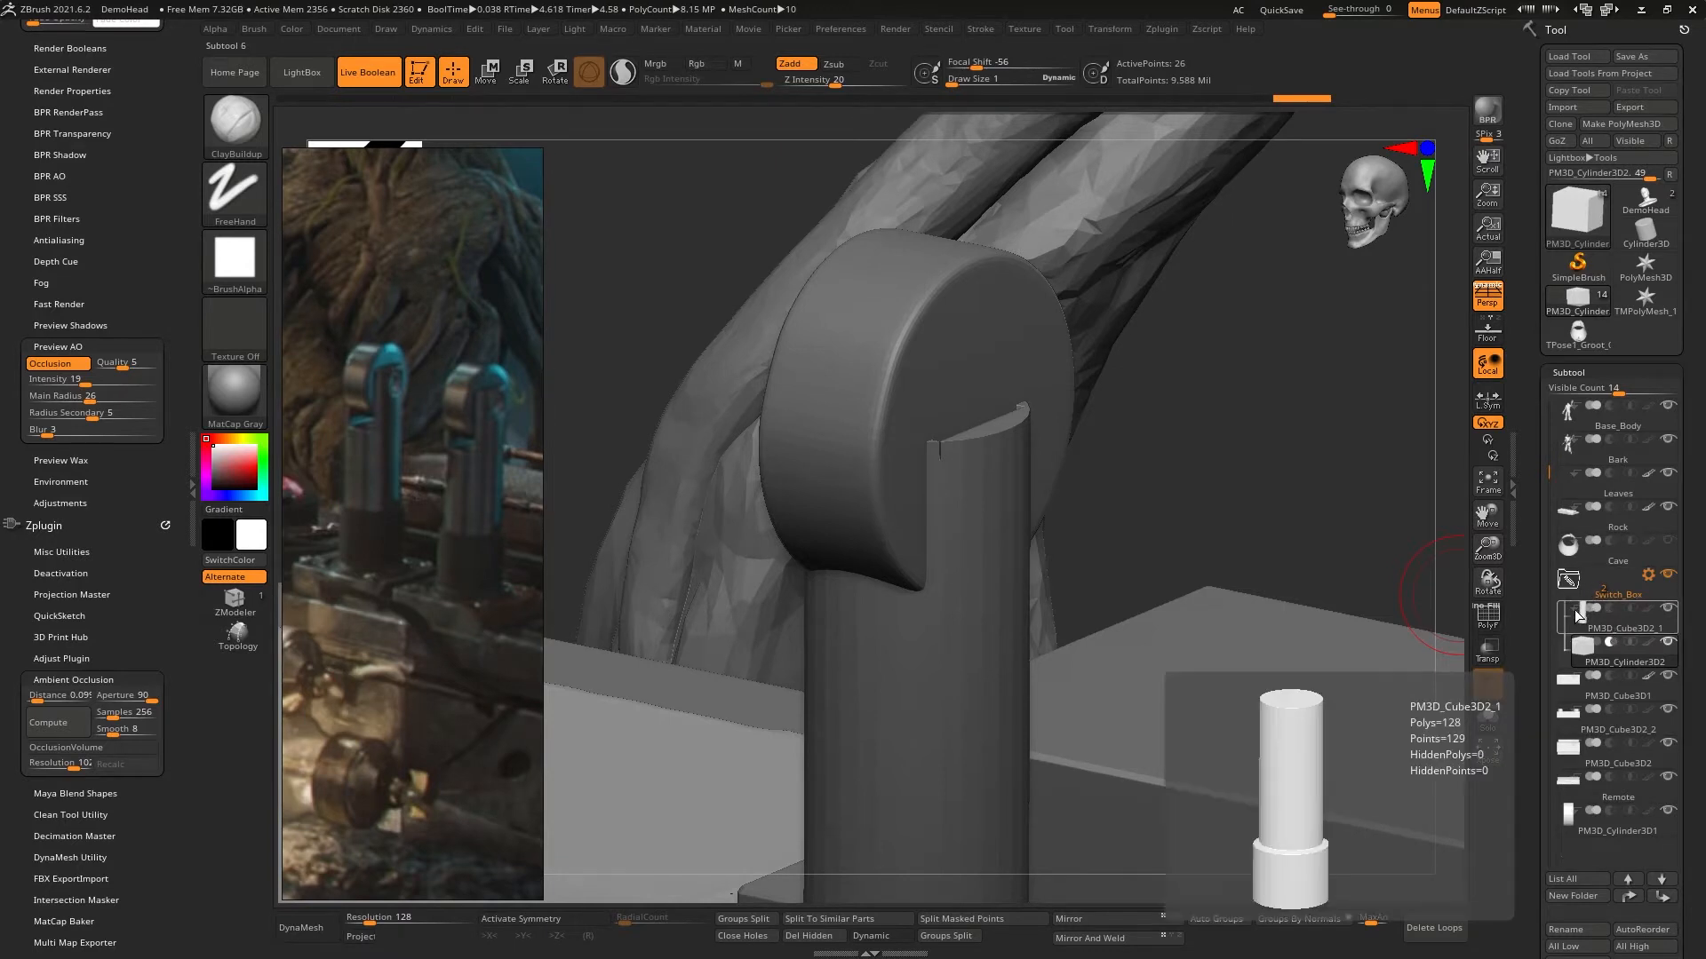
{"action": "left_click", "coordinate": [1574, 611]}
{"action": "left_click", "coordinate": [1597, 651]}
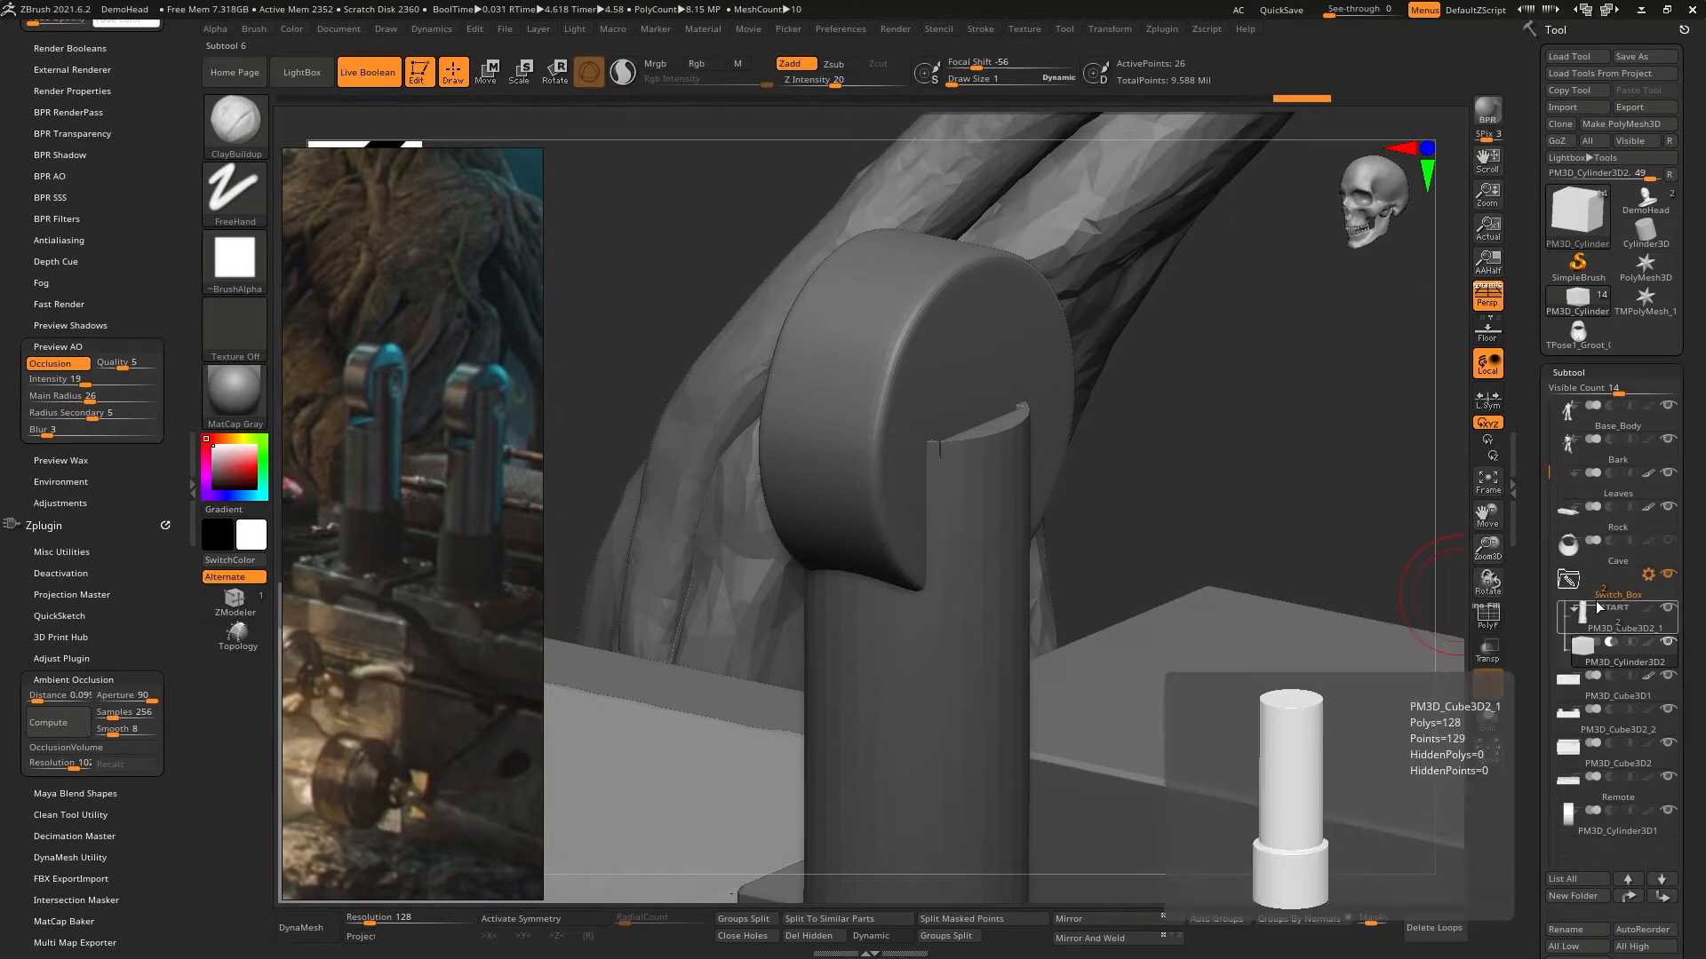
- Select the subtracting box PM3D_Cylinder3D2 and resize and shift it to extend its cut through the lever's head
{"action": "left_click", "coordinate": [1634, 597]}
{"action": "left_click", "coordinate": [1615, 660]}
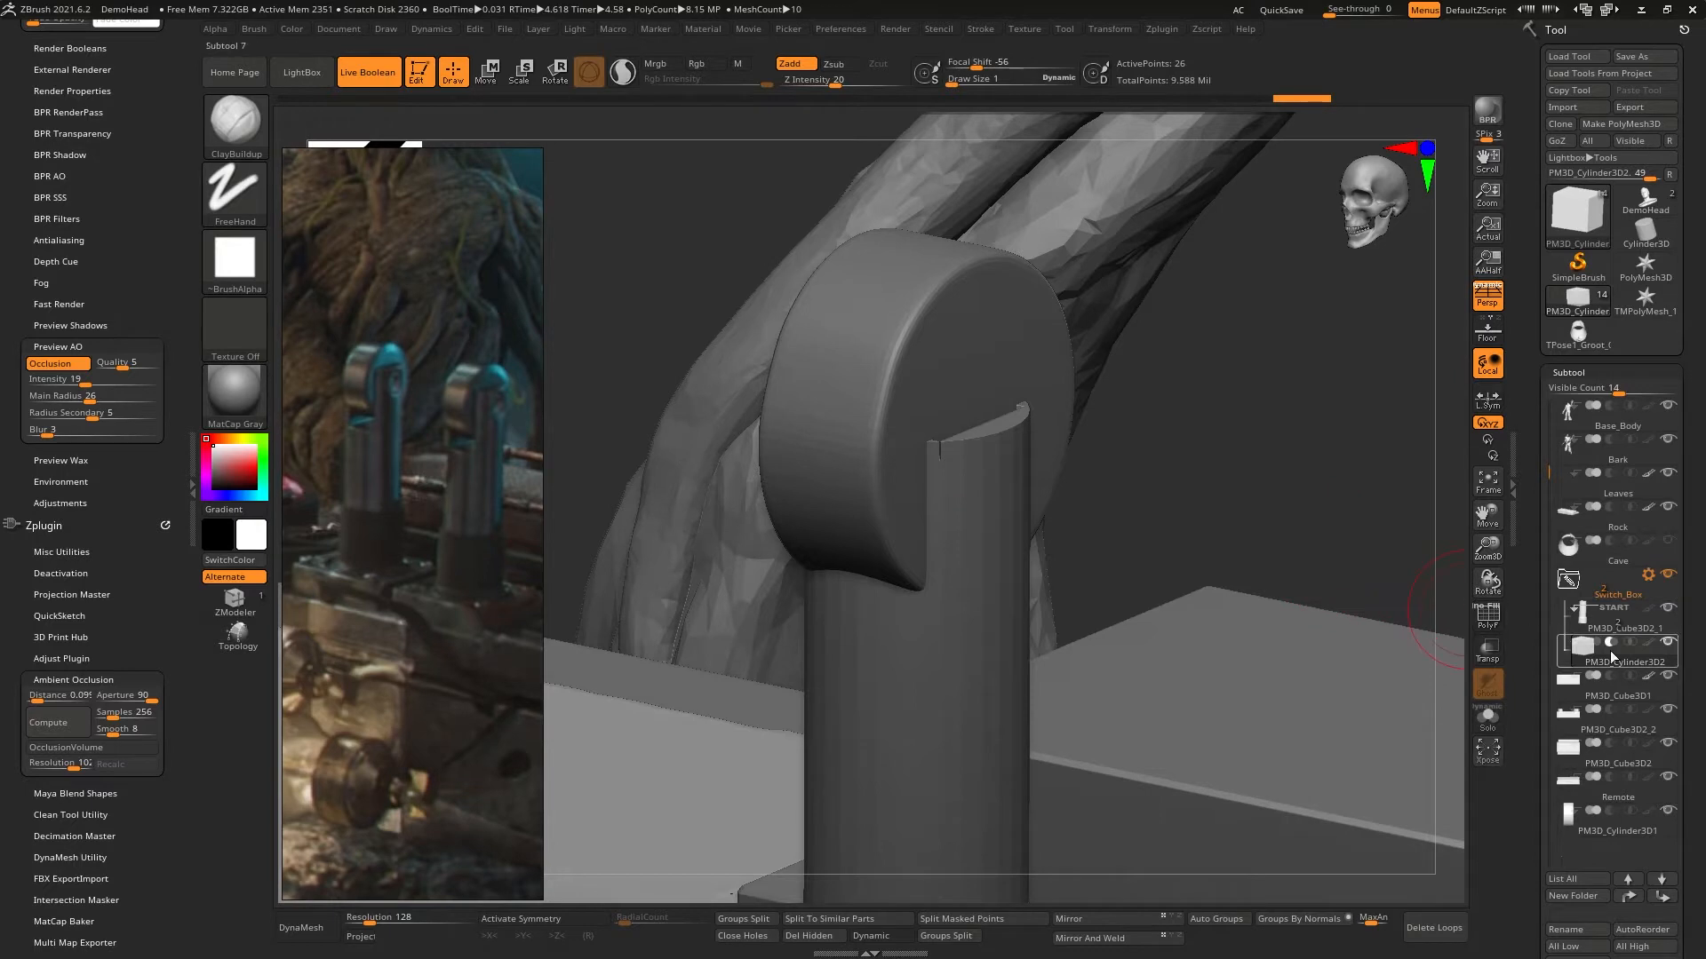
{"action": "key", "text": "w"}
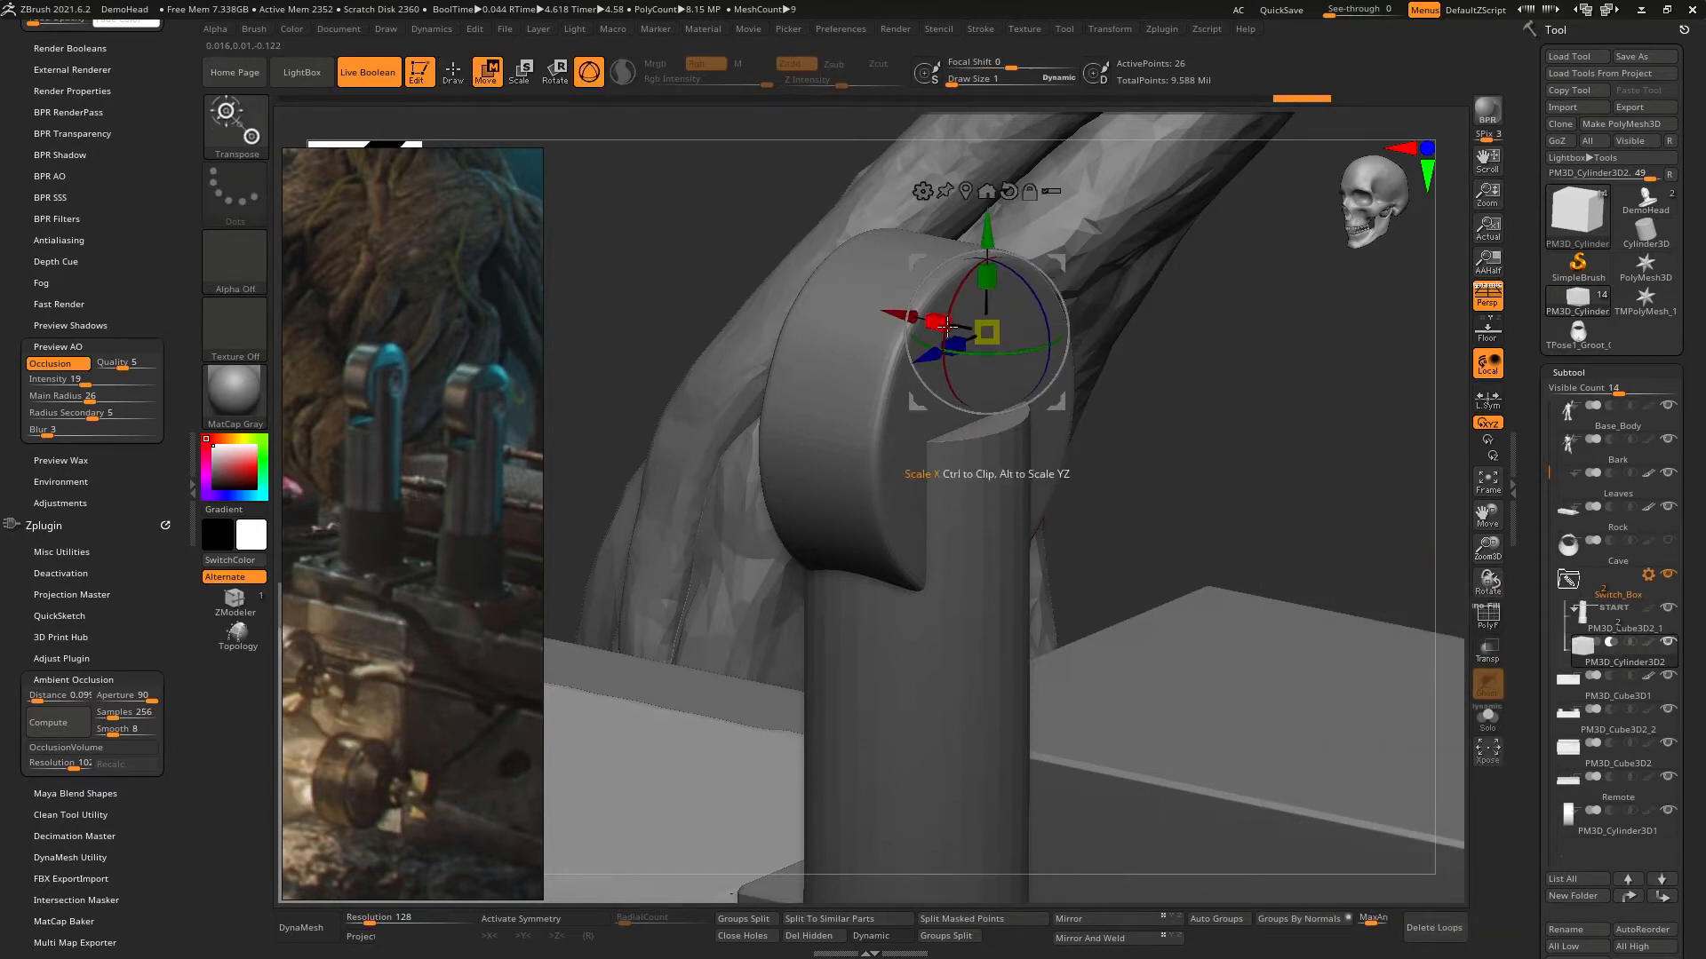
{"action": "mouse_move", "coordinate": [943, 323]}
{"action": "left_mouse_down"}
{"action": "mouse_move", "coordinate": [960, 327]}
{"action": "mouse_move", "coordinate": [931, 329]}
{"action": "left_mouse_up"}
{"action": "mouse_move", "coordinate": [912, 365]}
{"action": "left_mouse_down"}
{"action": "mouse_move", "coordinate": [949, 348]}
{"action": "mouse_move", "coordinate": [907, 367]}
{"action": "left_mouse_up"}
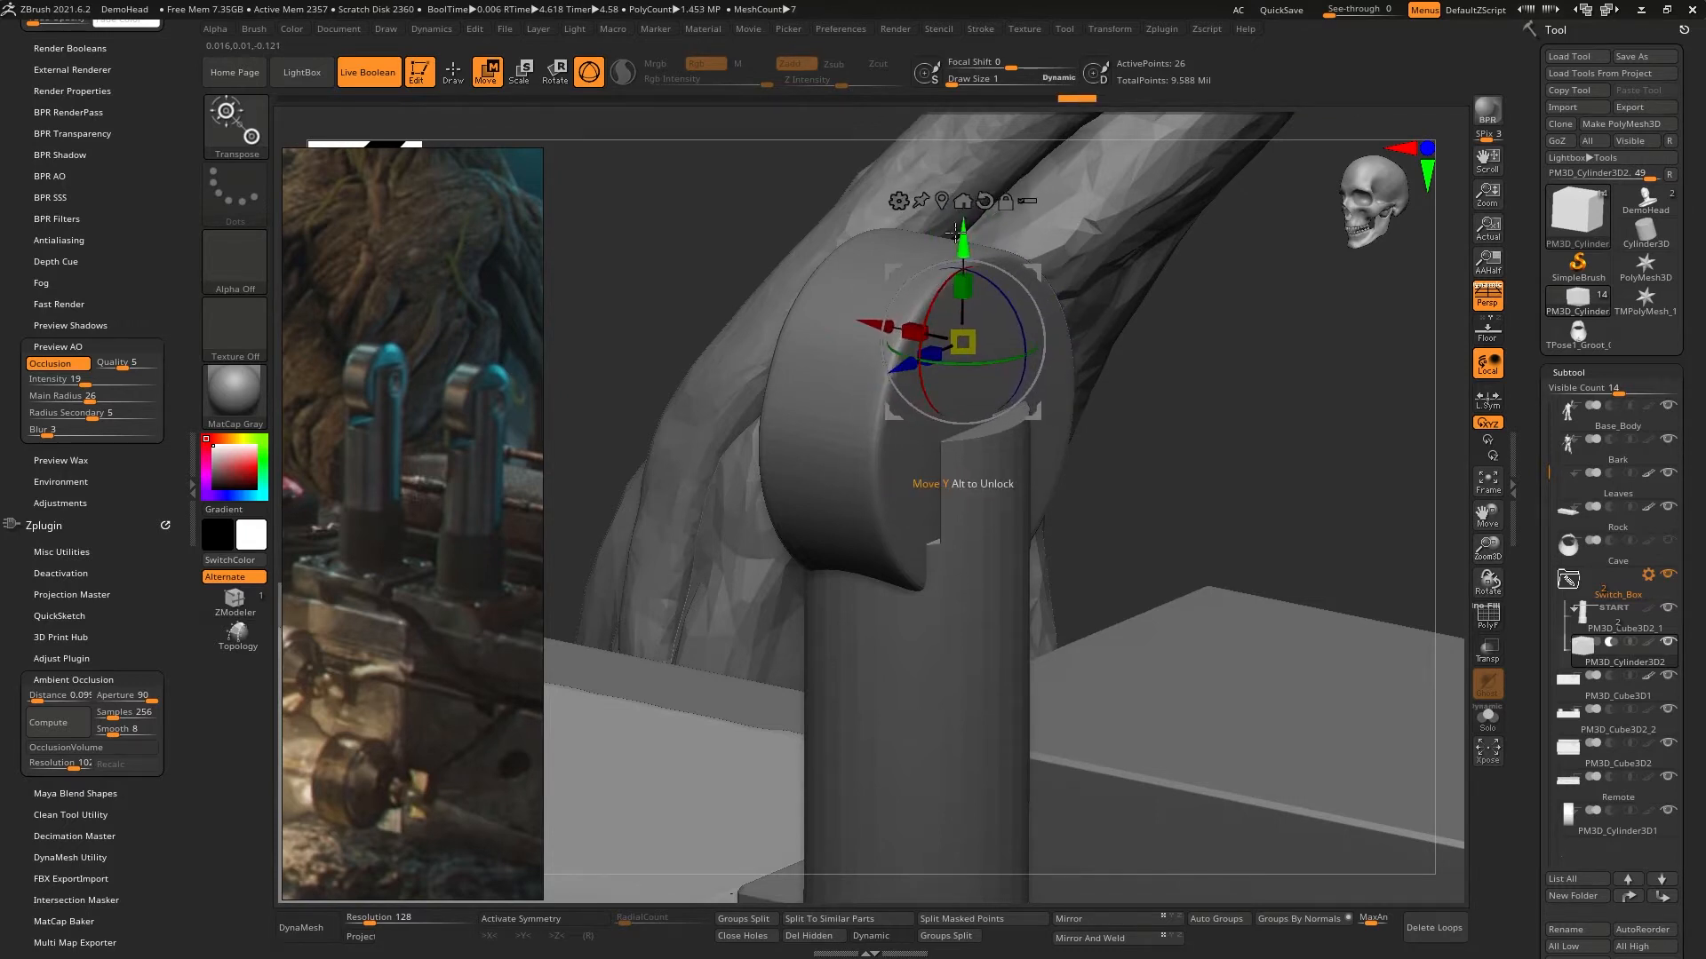
{"action": "left_click_drag", "start_coordinate": [968, 289], "coordinate": [970, 291]}
- Show the polyframe and, from the side, move the subtracting box along Z to line it up with the lever's shaft
{"action": "left_click", "coordinate": [1493, 624]}
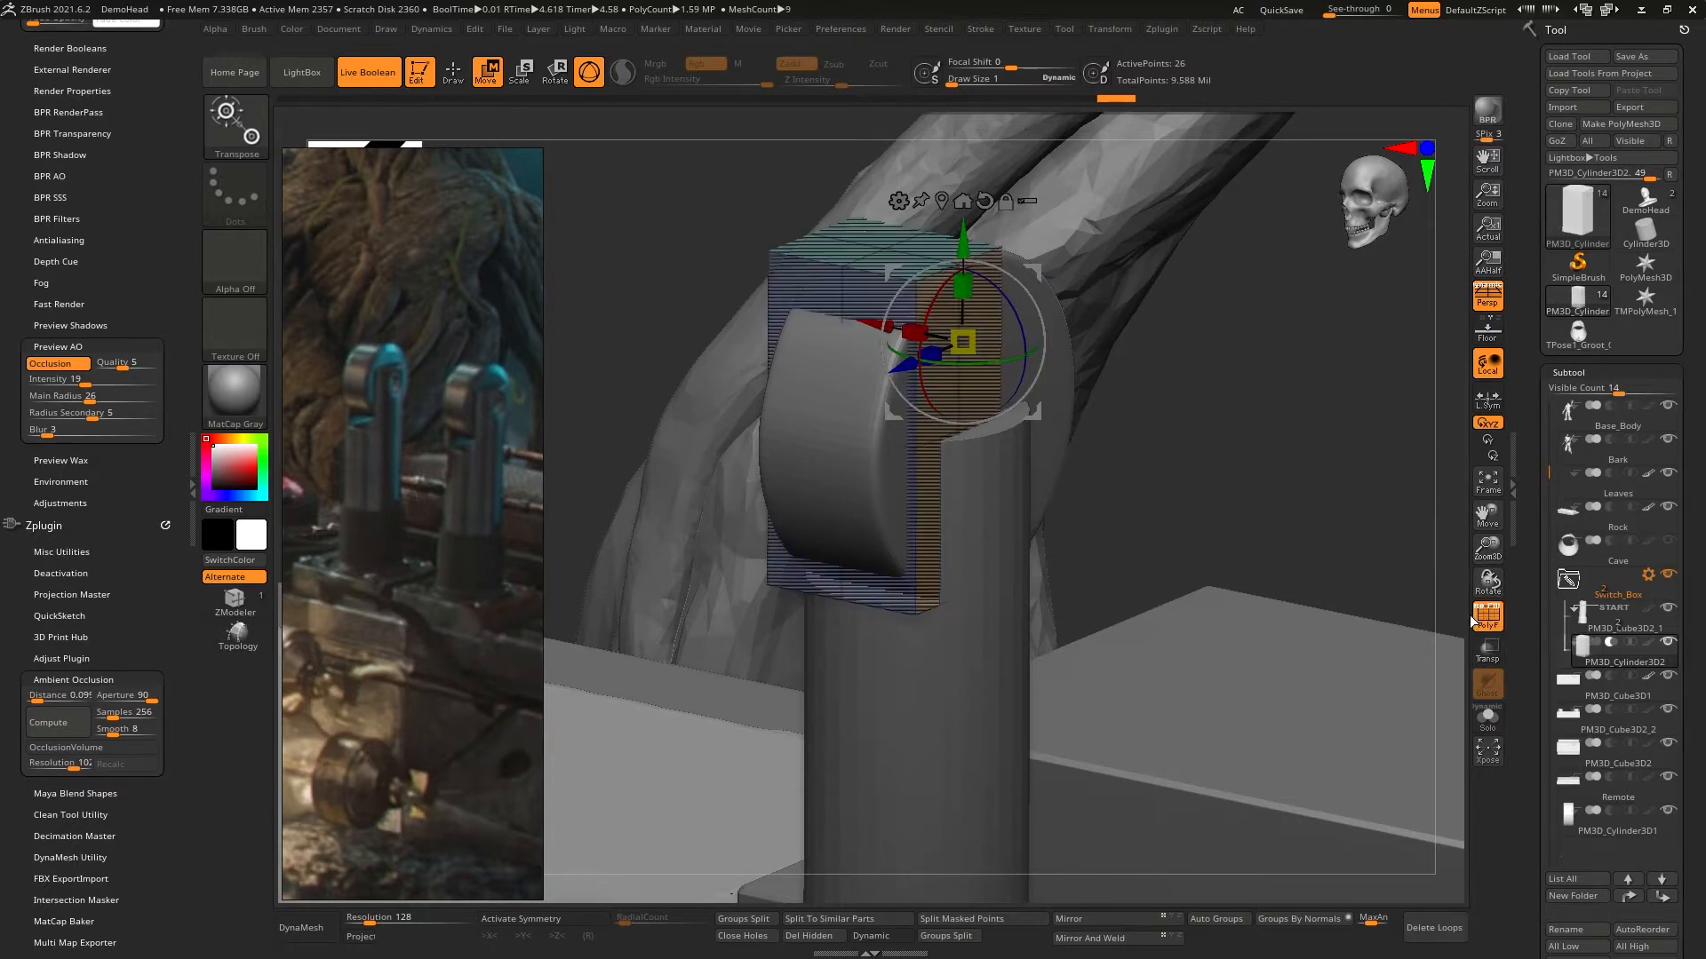
{"action": "right_click_drag", "start_coordinate": [1039, 550], "coordinate": [932, 408]}
{"action": "left_click_drag", "start_coordinate": [784, 297], "coordinate": [597, 320]}
{"action": "left_click_drag", "start_coordinate": [725, 306], "coordinate": [778, 306]}
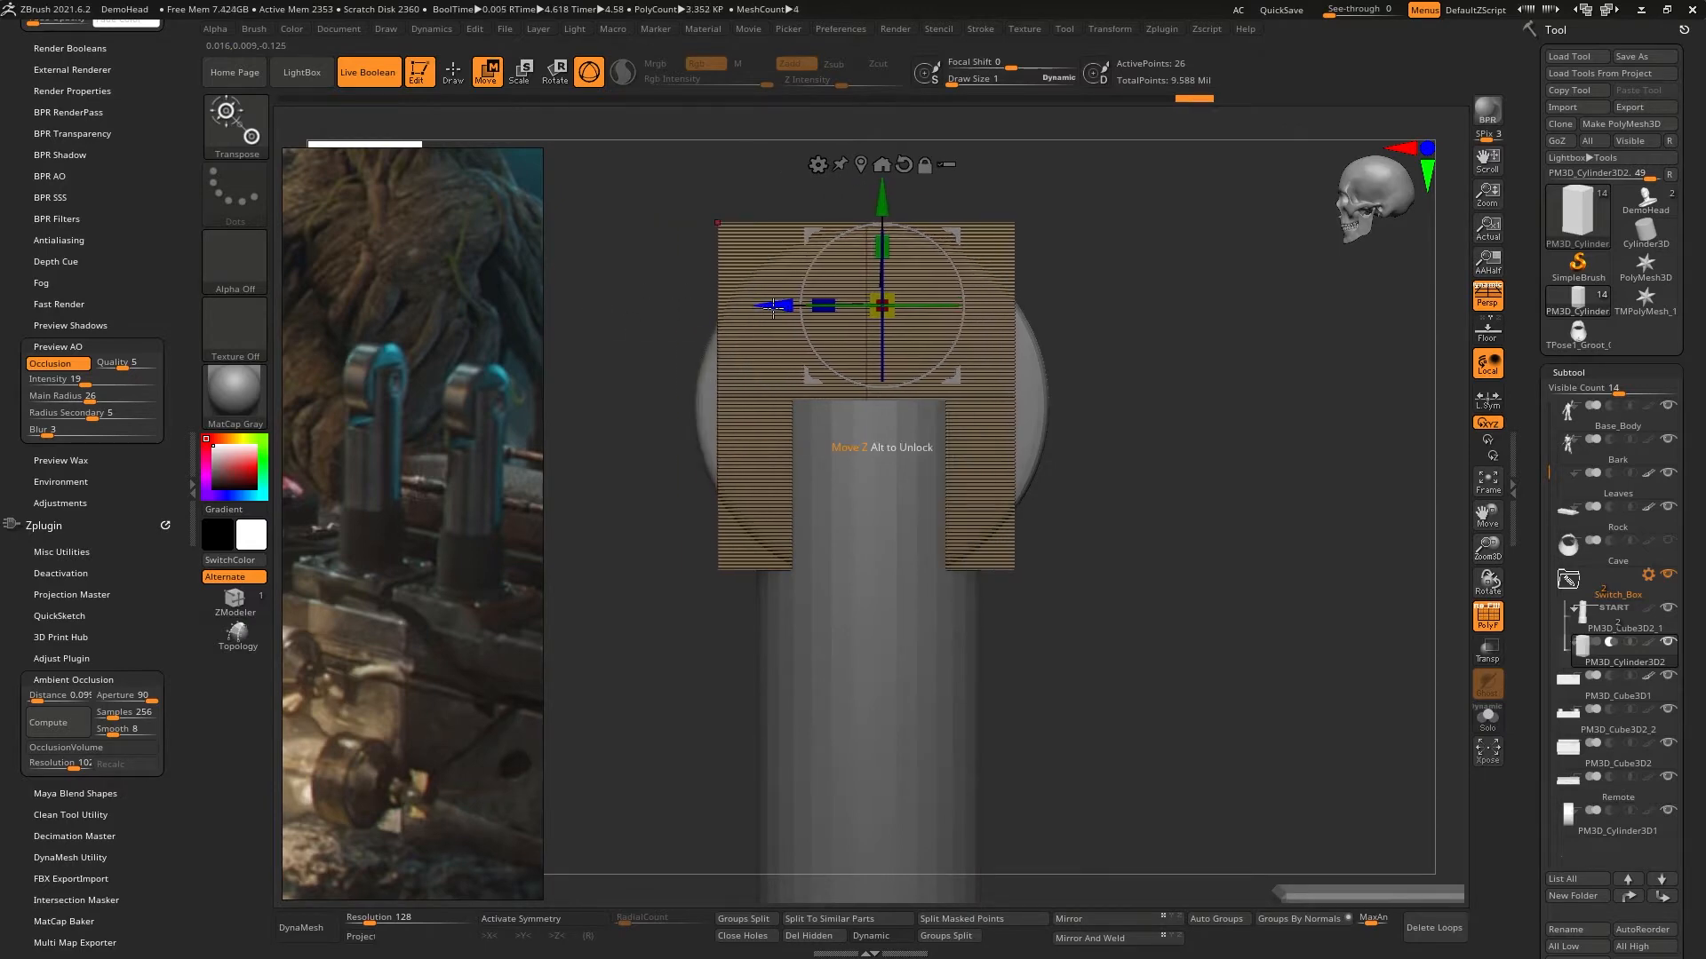
- Recentre the gizmo on the subtracting box, narrow the box along X and shift it toward the middle of the shaft
{"action": "right_click_drag", "start_coordinate": [1057, 489], "coordinate": [930, 455]}
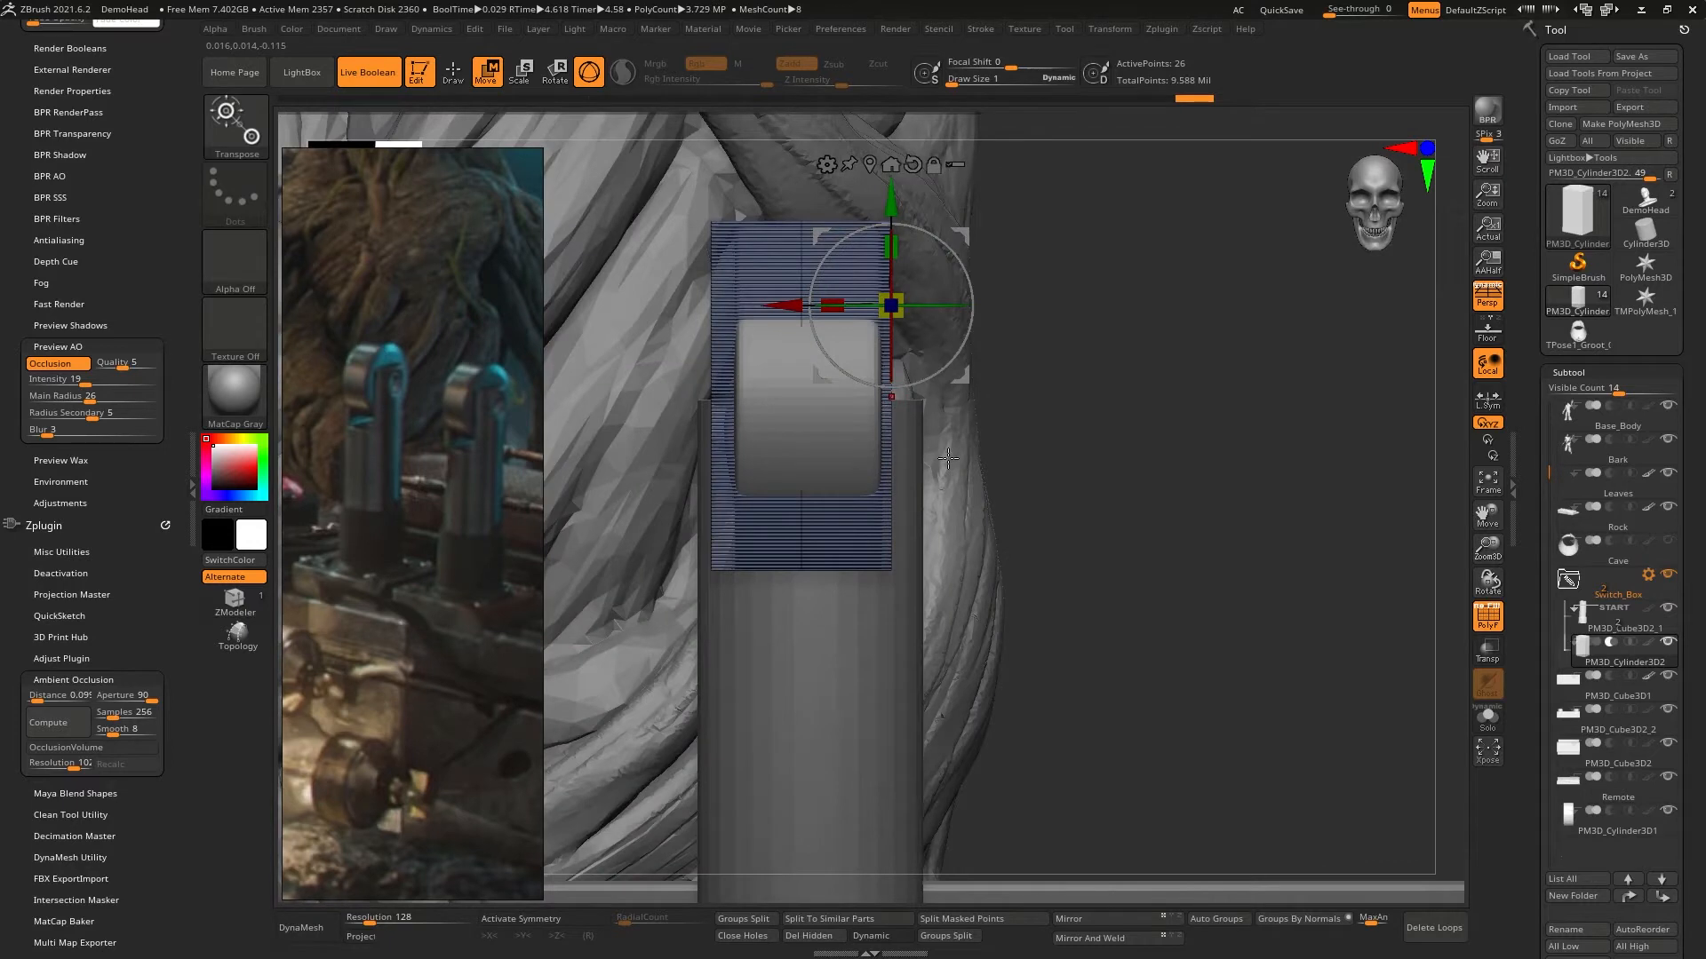
{"action": "right_click_drag", "start_coordinate": [866, 464], "coordinate": [853, 430], "text": "ctrl"}
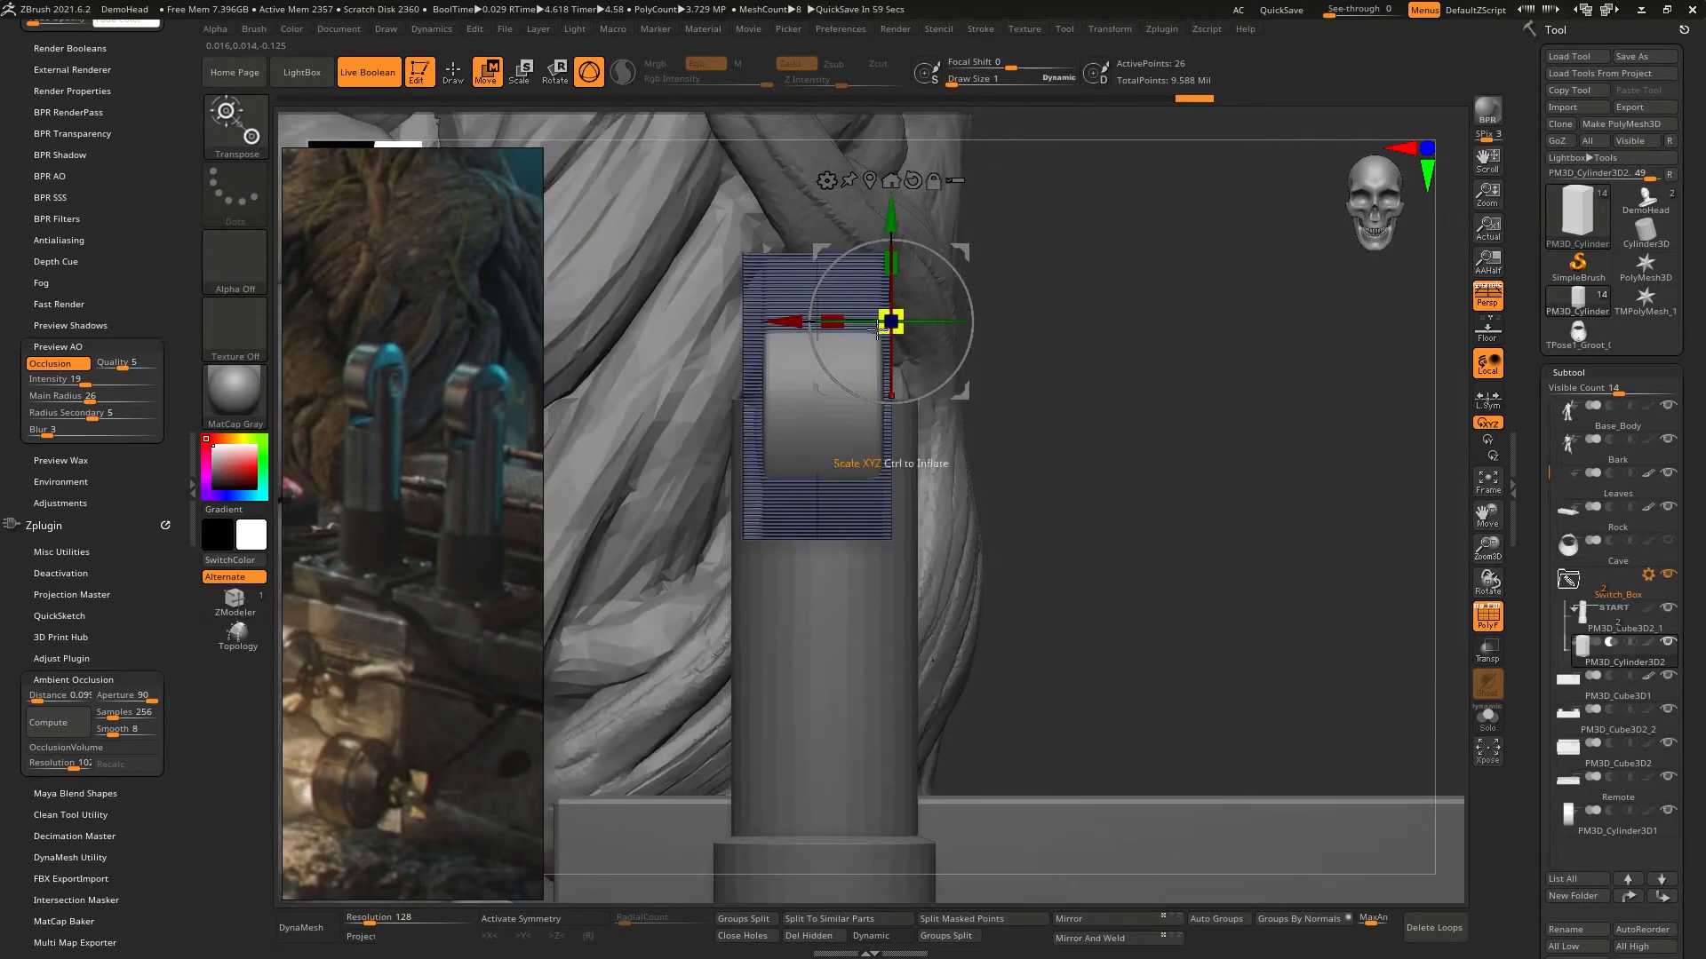
{"action": "left_click", "coordinate": [869, 181]}
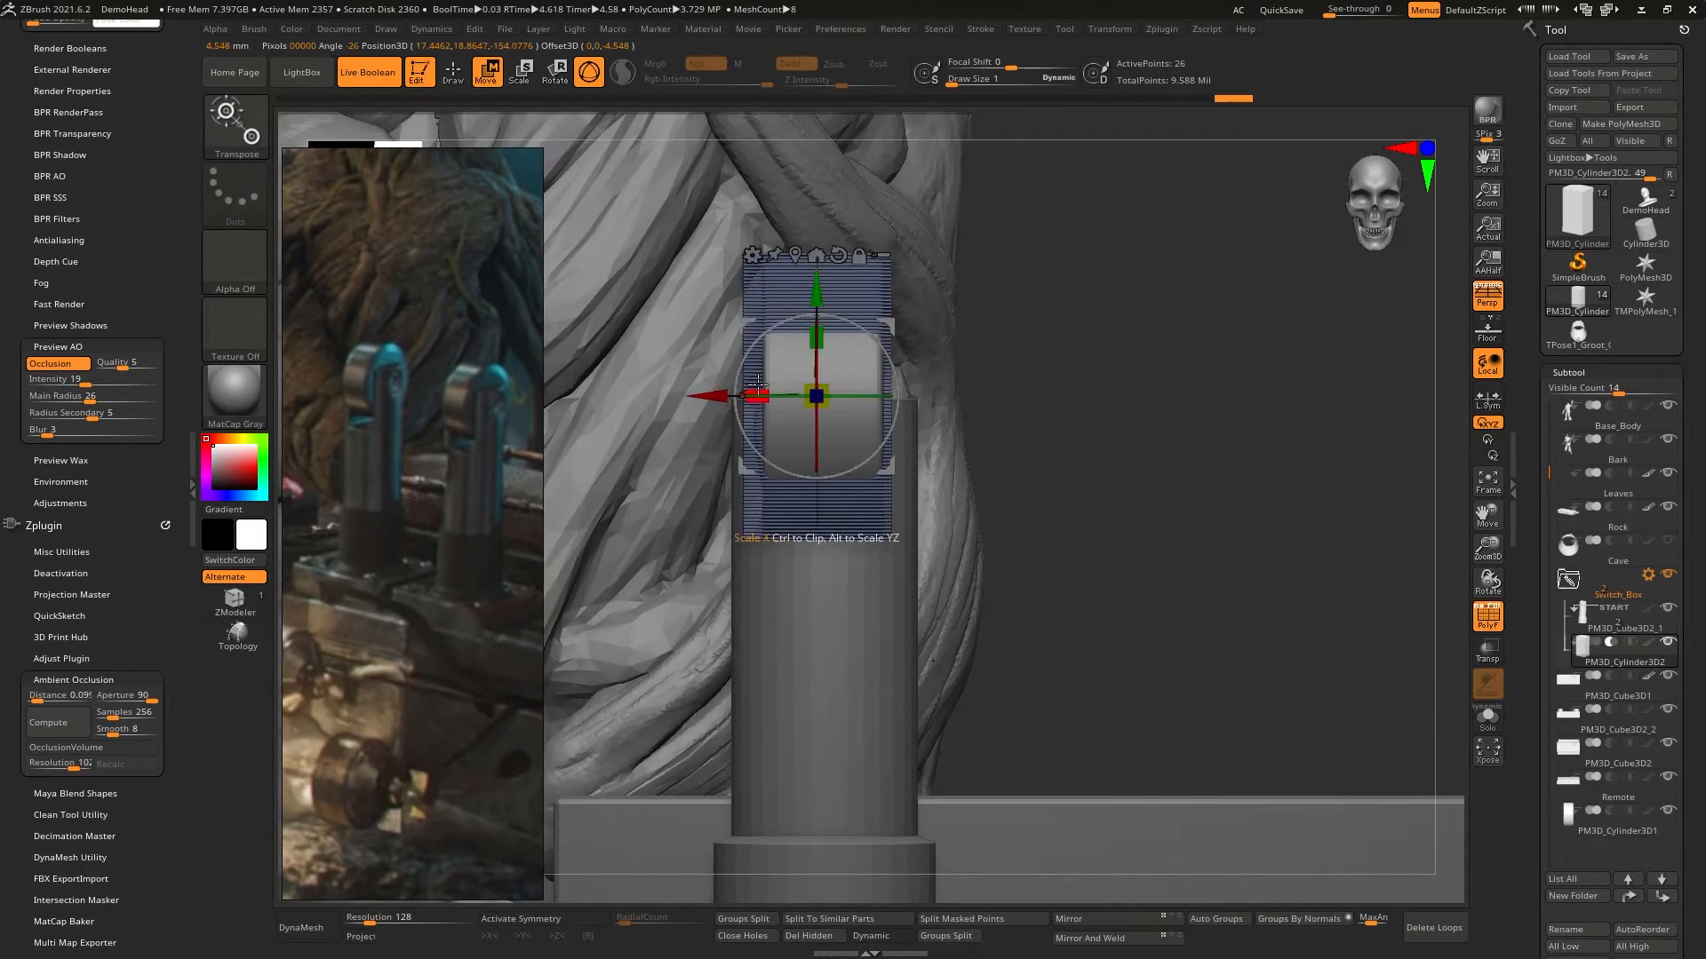
{"action": "left_click_drag", "start_coordinate": [766, 388], "coordinate": [778, 387]}
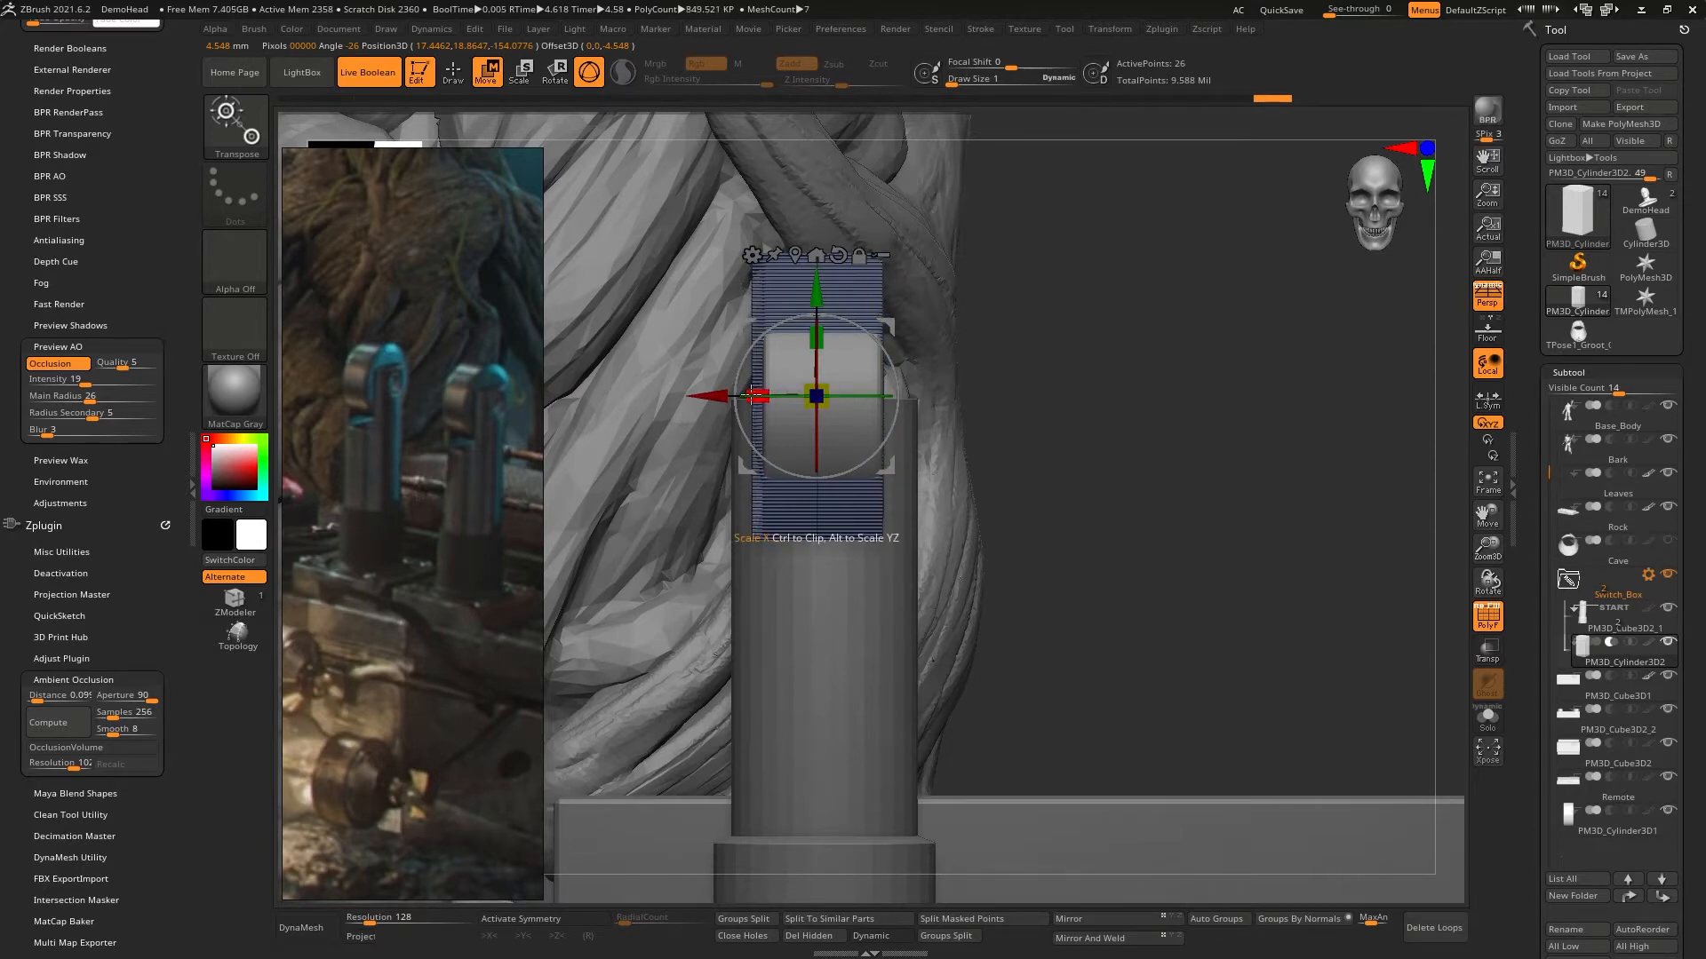
{"action": "left_click_drag", "start_coordinate": [711, 394], "coordinate": [718, 395]}
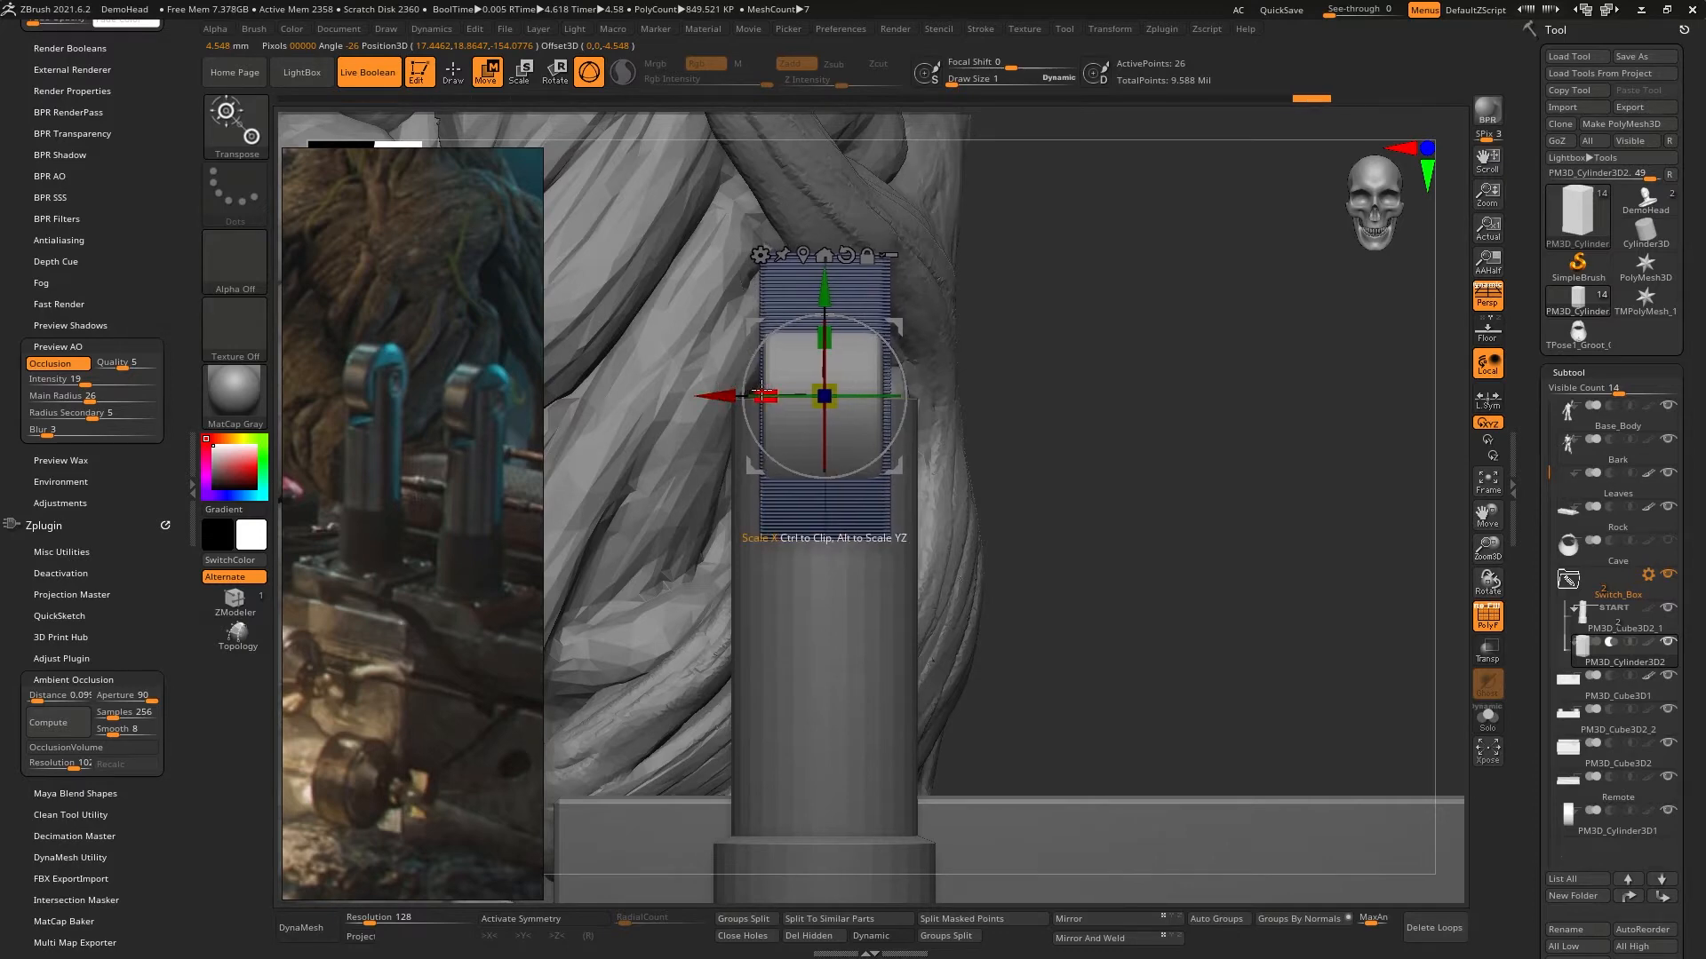
- Hide the polyframe and scale the subtracting box along X to about 0.90 for a narrower slot
{"action": "left_click_drag", "start_coordinate": [1208, 491], "coordinate": [1230, 560]}
{"action": "left_click", "coordinate": [1479, 631]}
{"action": "left_click_drag", "start_coordinate": [860, 279], "coordinate": [857, 320]}
{"action": "right_click_drag", "start_coordinate": [750, 395], "coordinate": [785, 397]}
{"action": "left_click_drag", "start_coordinate": [769, 410], "coordinate": [769, 410]}
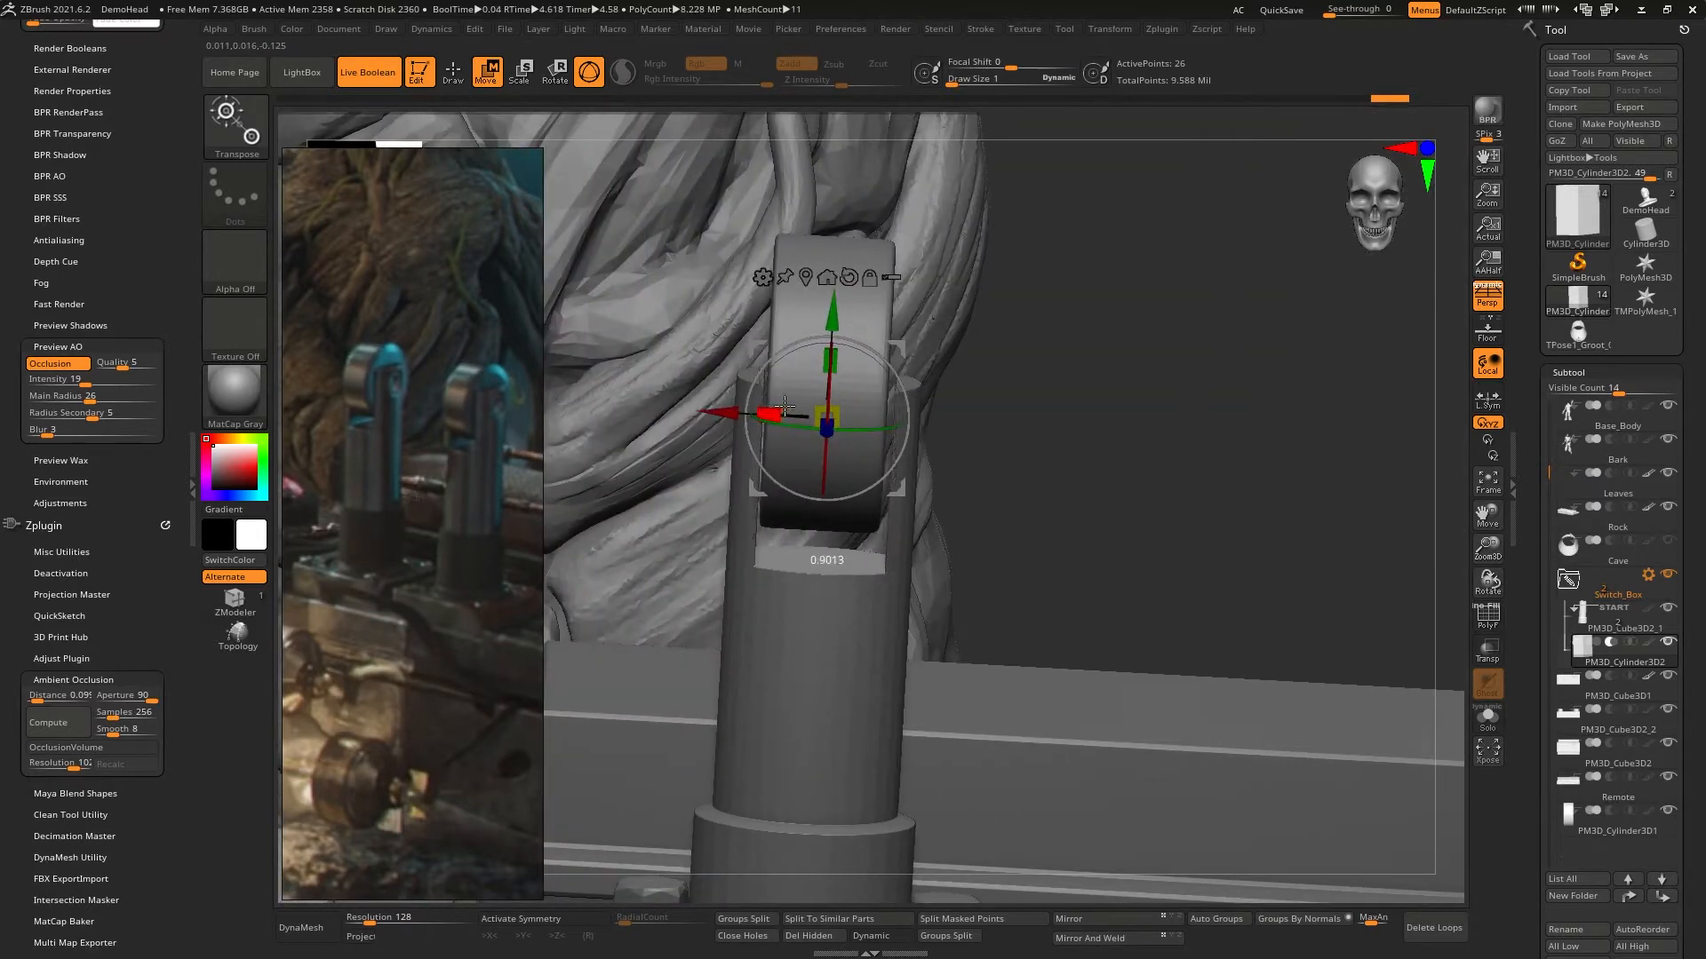
- Select the head disc PM3D_Cylinder3D1, recentre its gizmo and scale it along X to about 0.91
{"action": "left_click", "coordinate": [842, 257], "text": "alt"}
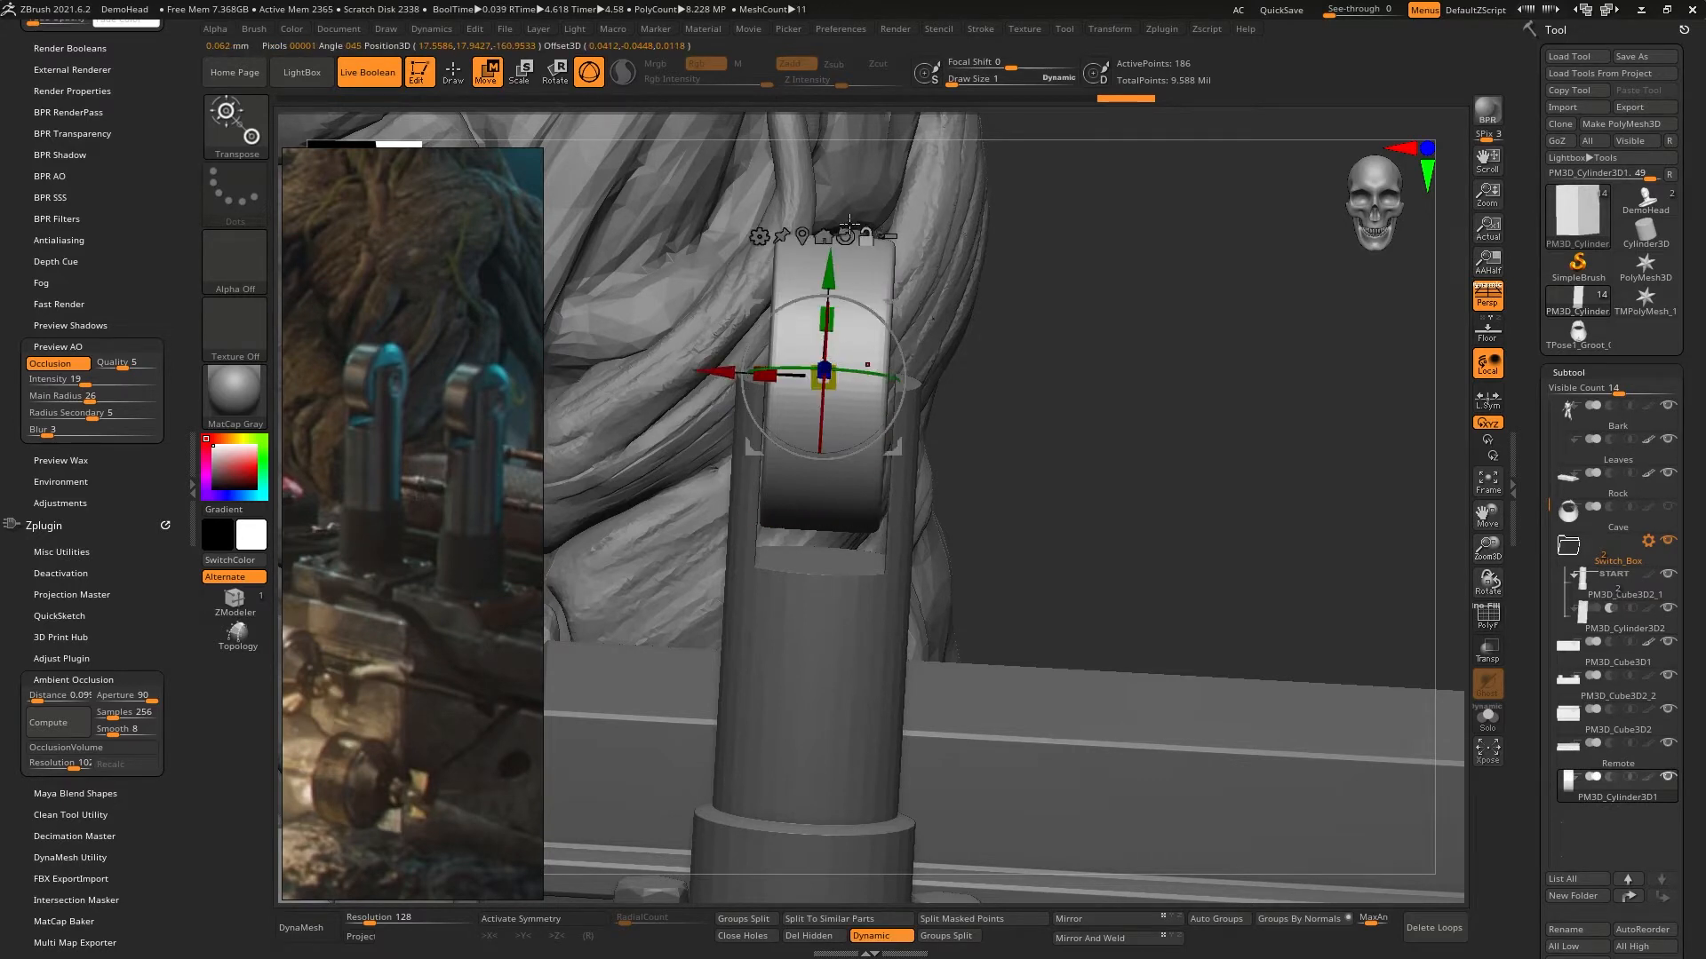
{"action": "left_click", "coordinate": [814, 235]}
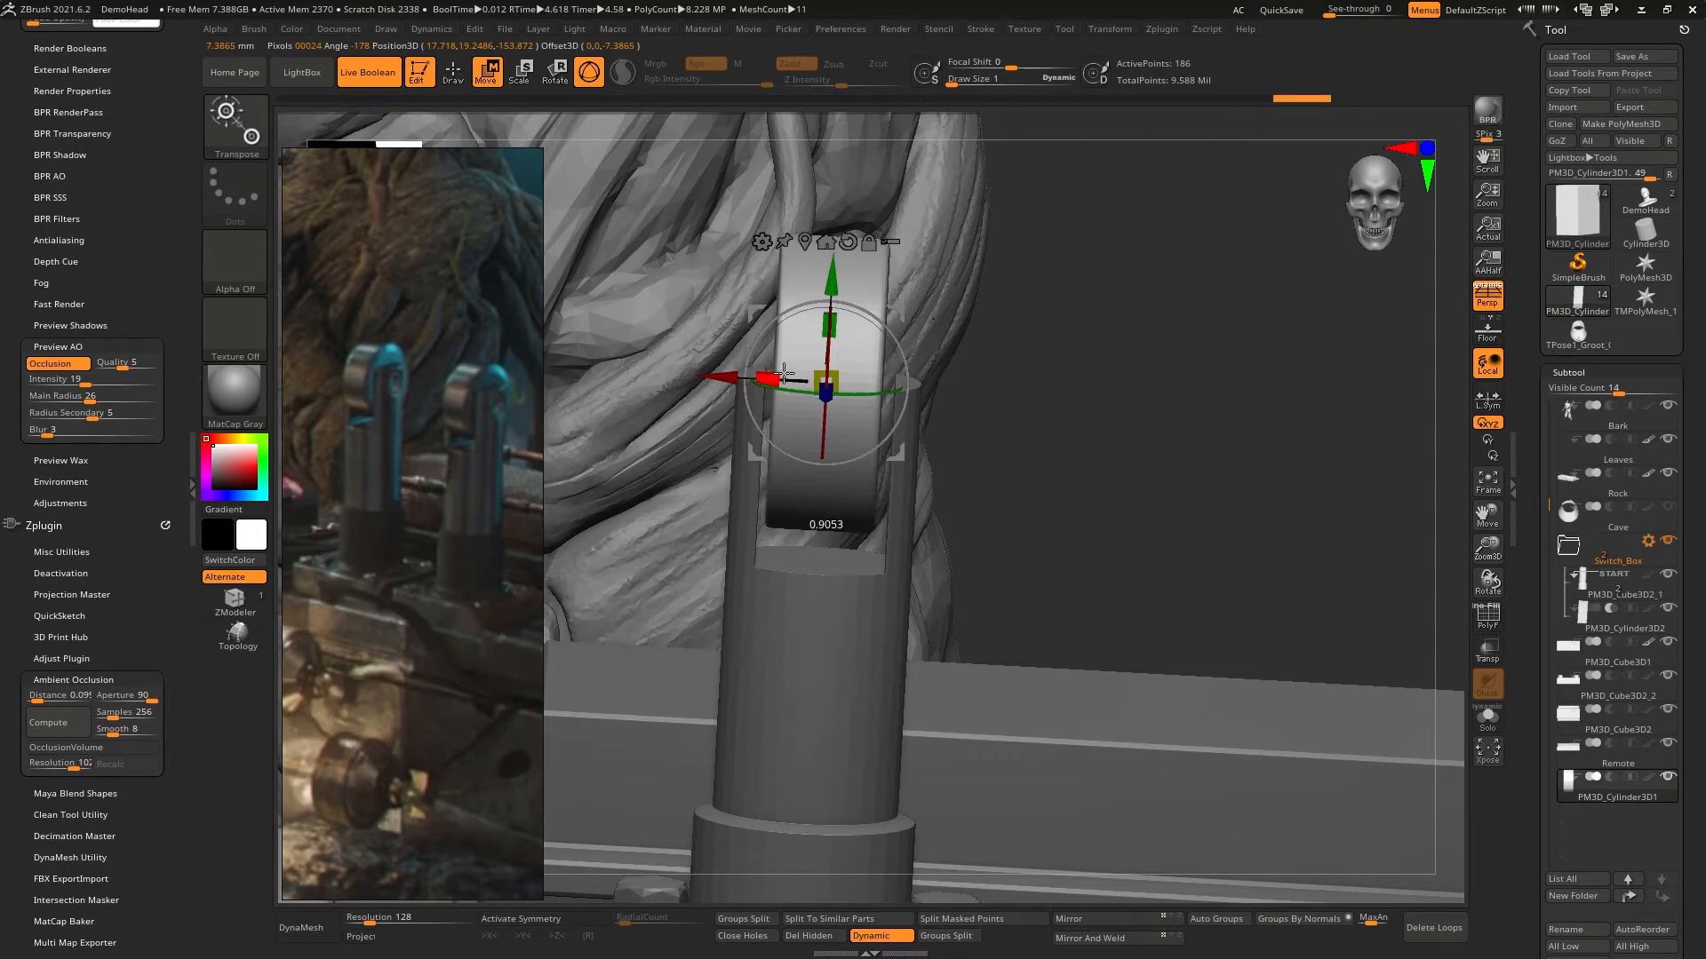
{"action": "mouse_move", "coordinate": [799, 375]}
{"action": "right_mouse_down"}
{"action": "mouse_move", "coordinate": [766, 428]}
{"action": "mouse_move", "coordinate": [812, 409]}
{"action": "mouse_move", "coordinate": [812, 376]}
{"action": "right_mouse_up"}
- Centre the subtracting box and the head disc sideways on the lever's shaft in the front view
{"action": "left_click", "coordinate": [853, 533], "text": "alt"}
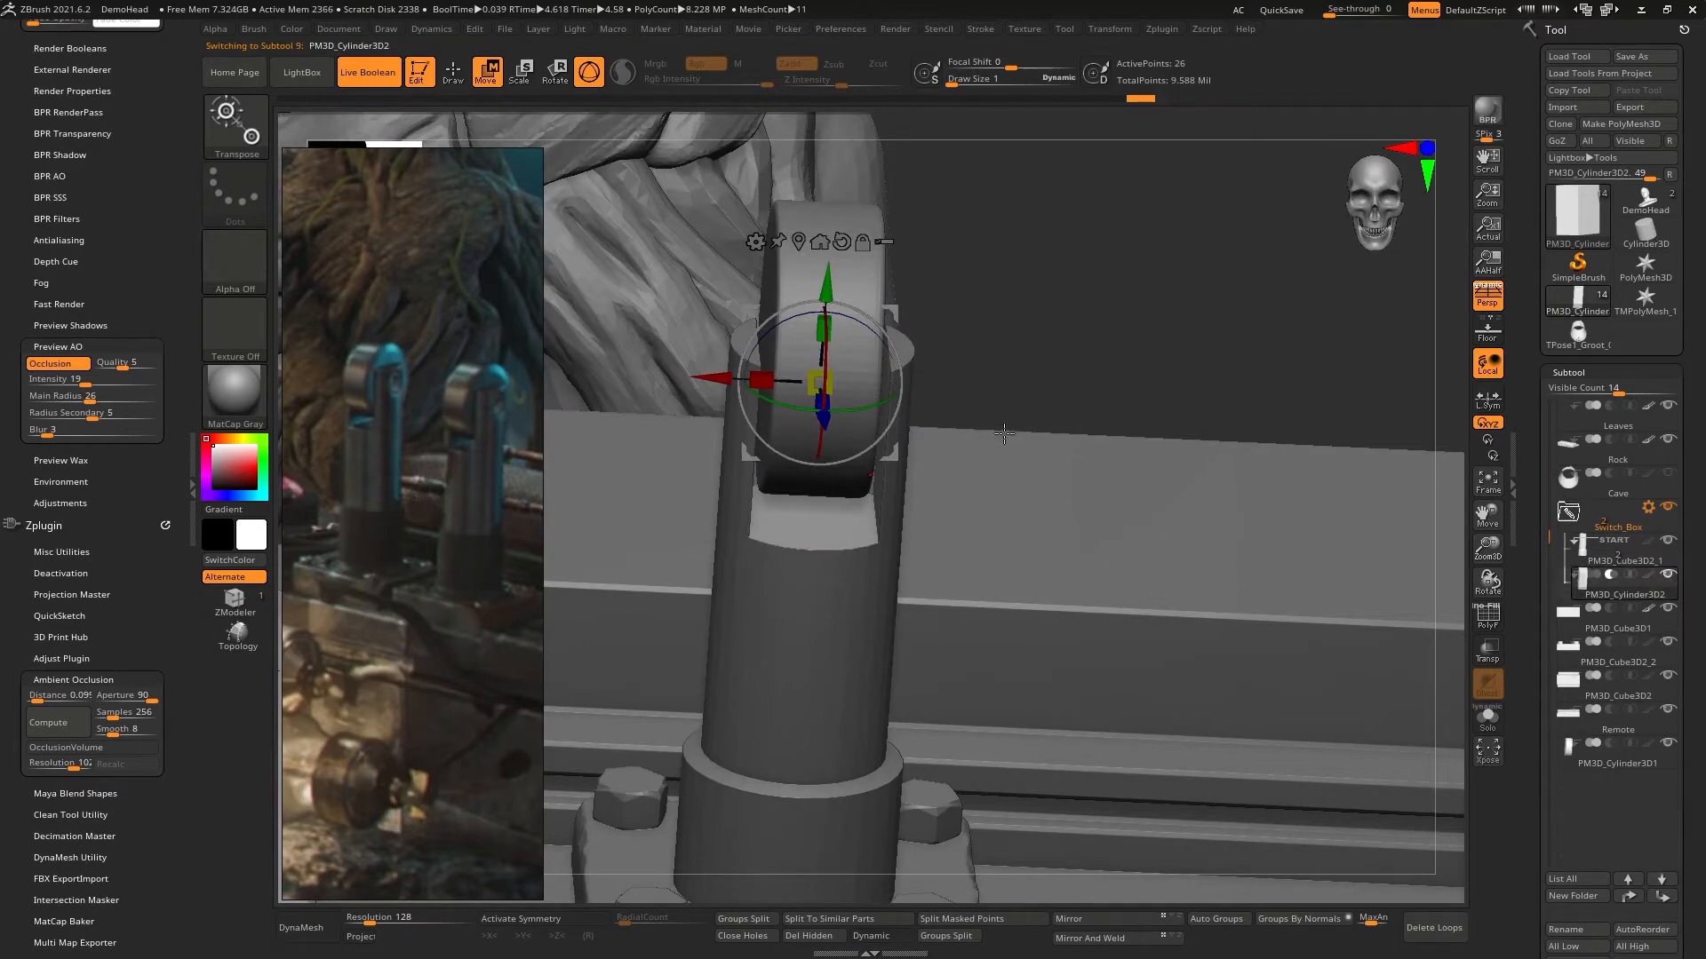
{"action": "mouse_move", "coordinate": [794, 415]}
{"action": "right_mouse_down"}
{"action": "mouse_move", "coordinate": [782, 389]}
{"action": "mouse_move", "coordinate": [855, 410]}
{"action": "mouse_move", "coordinate": [861, 349]}
{"action": "mouse_move", "coordinate": [886, 404]}
{"action": "mouse_move", "coordinate": [853, 621]}
{"action": "right_mouse_up"}
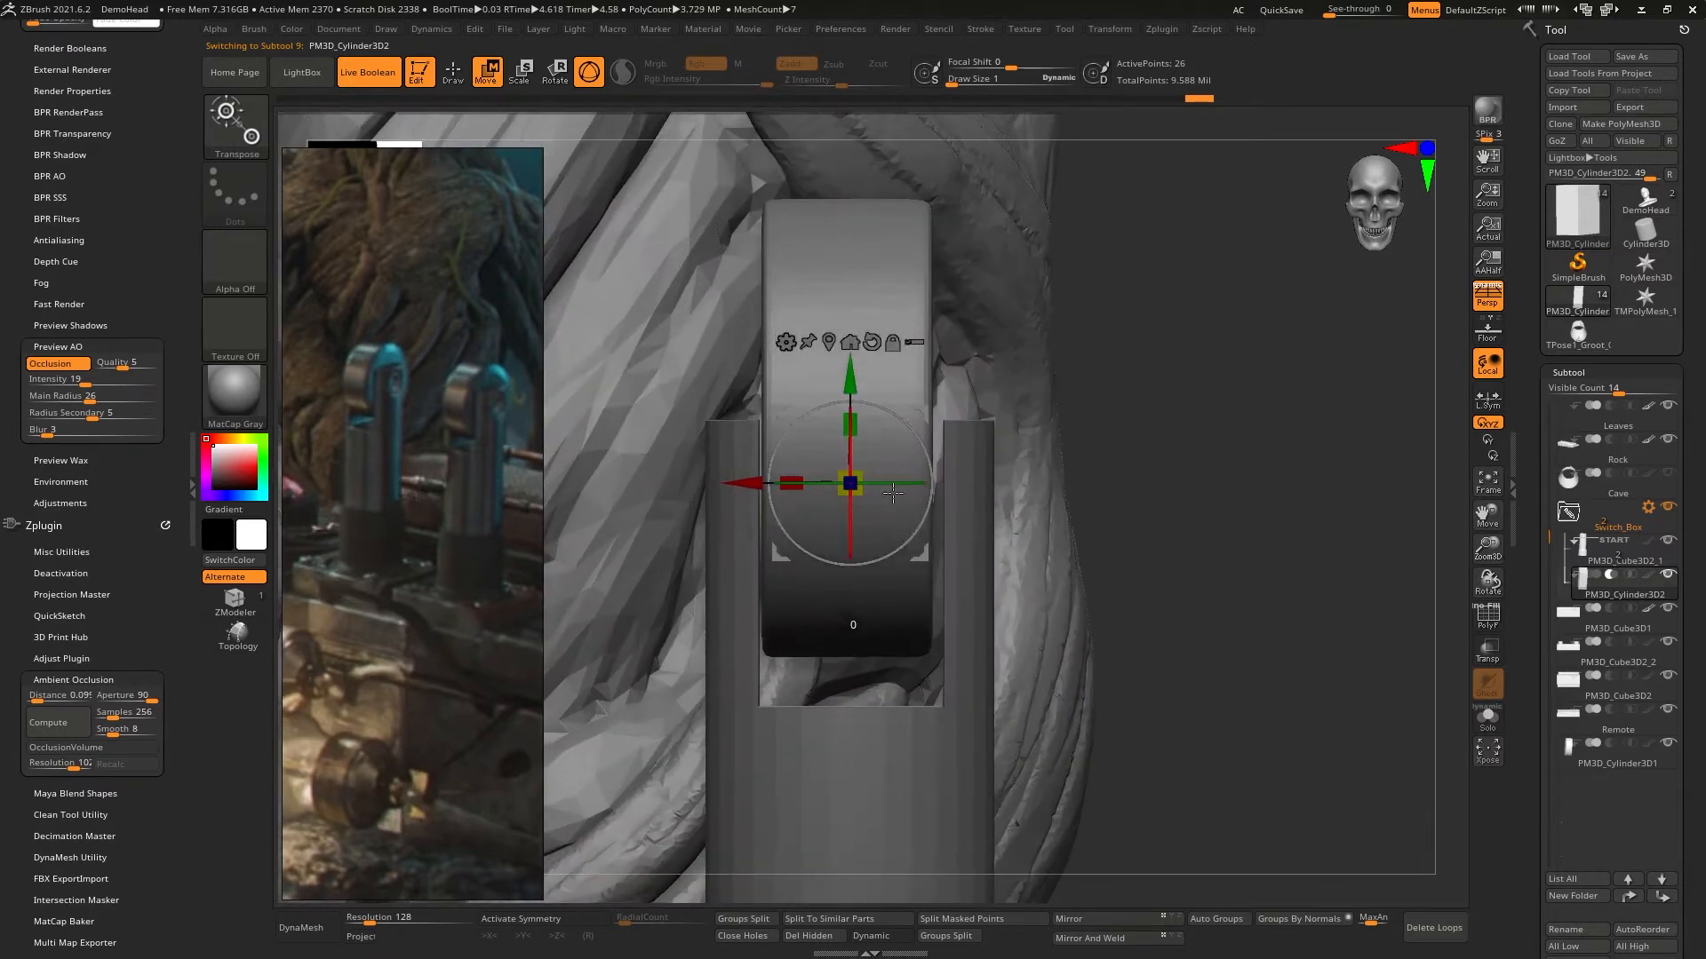
{"action": "left_click", "coordinate": [868, 272], "text": "alt"}
{"action": "left_click_drag", "start_coordinate": [730, 435], "coordinate": [746, 427]}
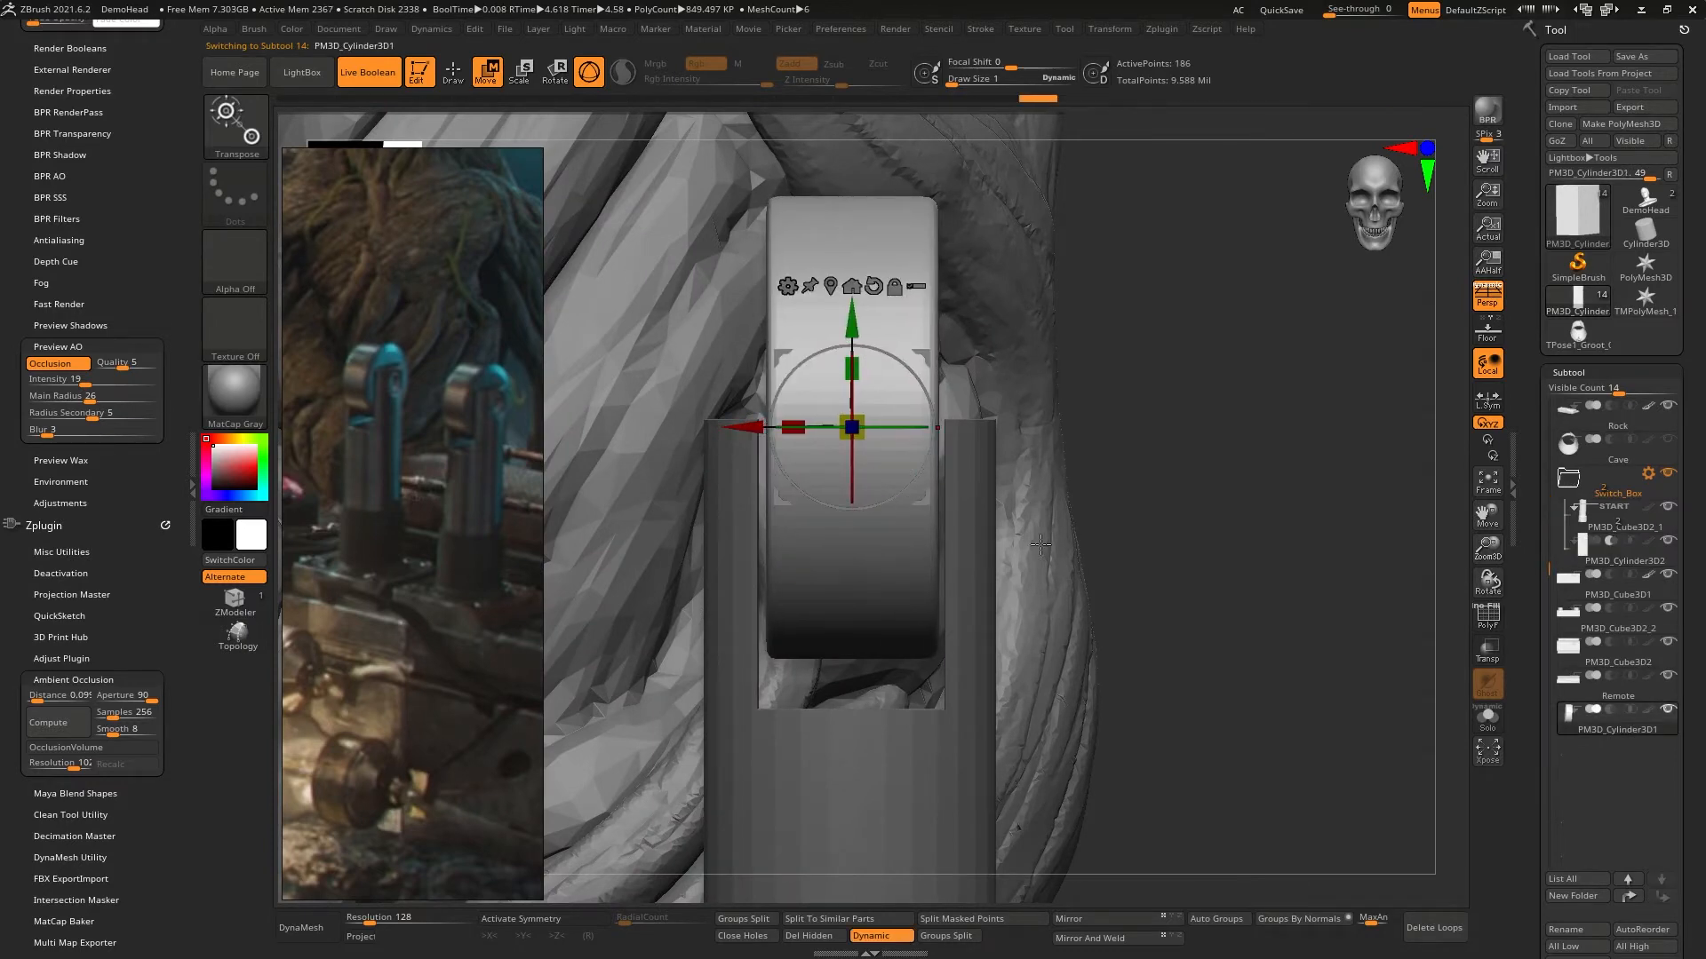
- Mask the lower base of PM3D_Cube3D2_1 and raise its unmasked shaft further up into the head disc
{"action": "mouse_move", "coordinate": [1040, 544]}
{"action": "left_mouse_down"}
{"action": "mouse_move", "coordinate": [937, 556]}
{"action": "mouse_move", "coordinate": [942, 524]}
{"action": "mouse_move", "coordinate": [900, 463]}
{"action": "mouse_move", "coordinate": [969, 436]}
{"action": "mouse_move", "coordinate": [942, 547]}
{"action": "left_mouse_up"}
{"action": "left_click", "coordinate": [941, 604], "text": "alt"}
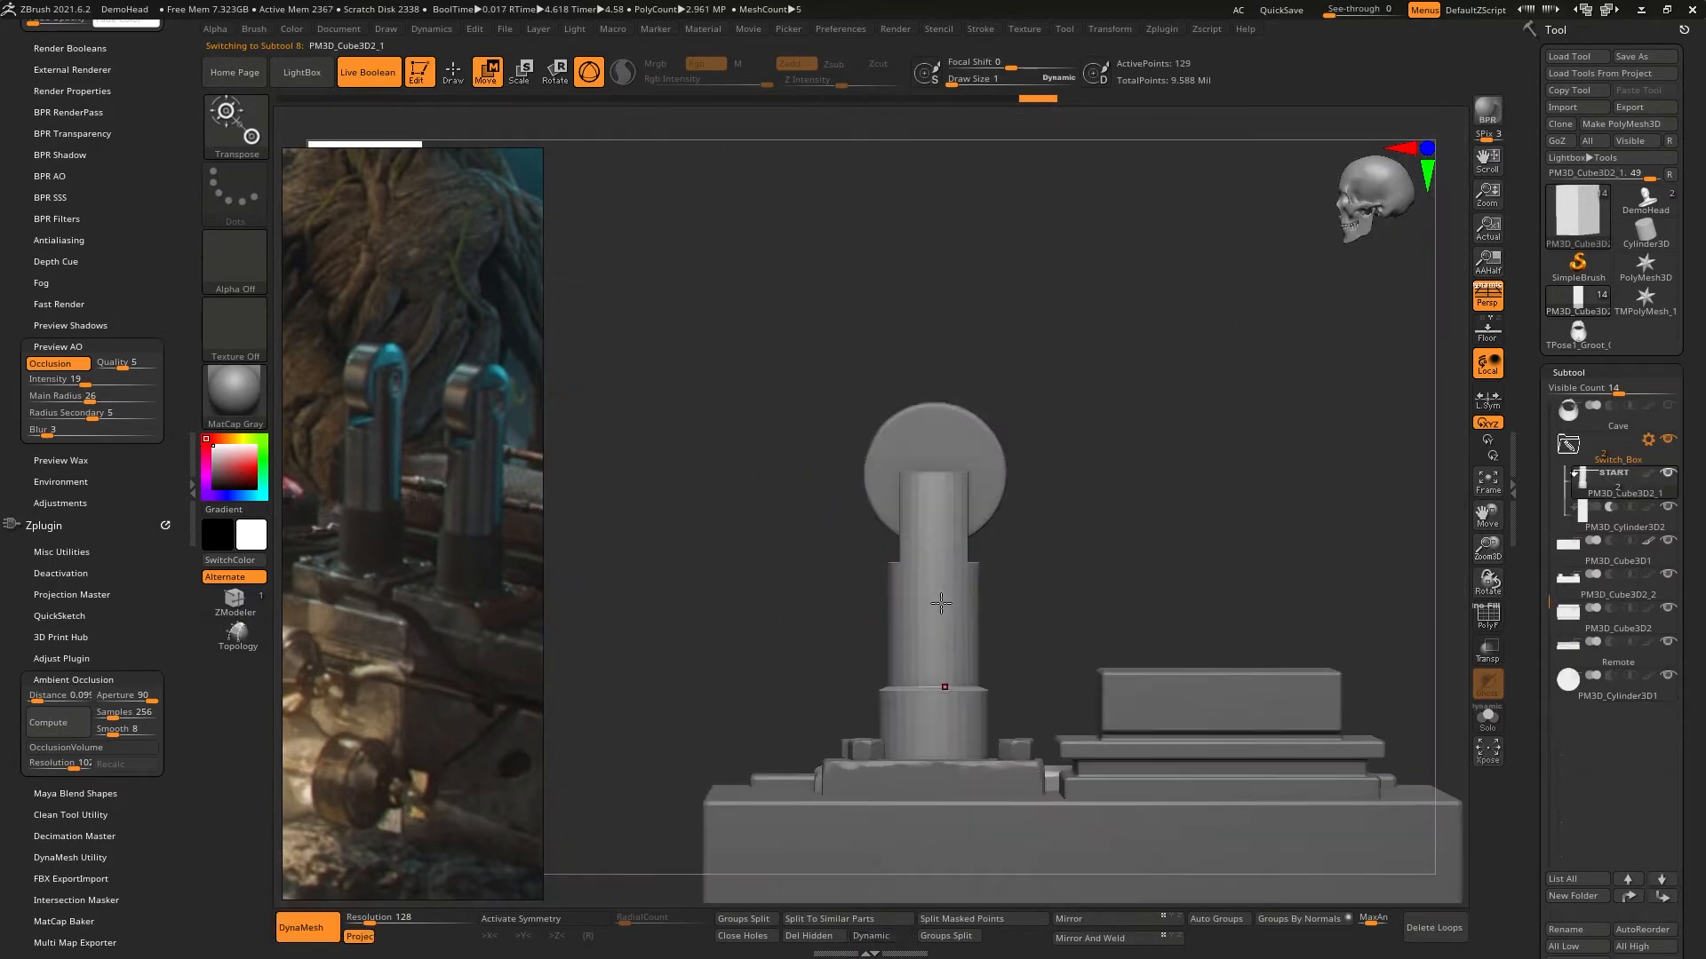
{"action": "key", "text": "ctrl"}
{"action": "left_click_drag", "start_coordinate": [1073, 507], "coordinate": [1084, 514], "text": "ctrl+alt"}
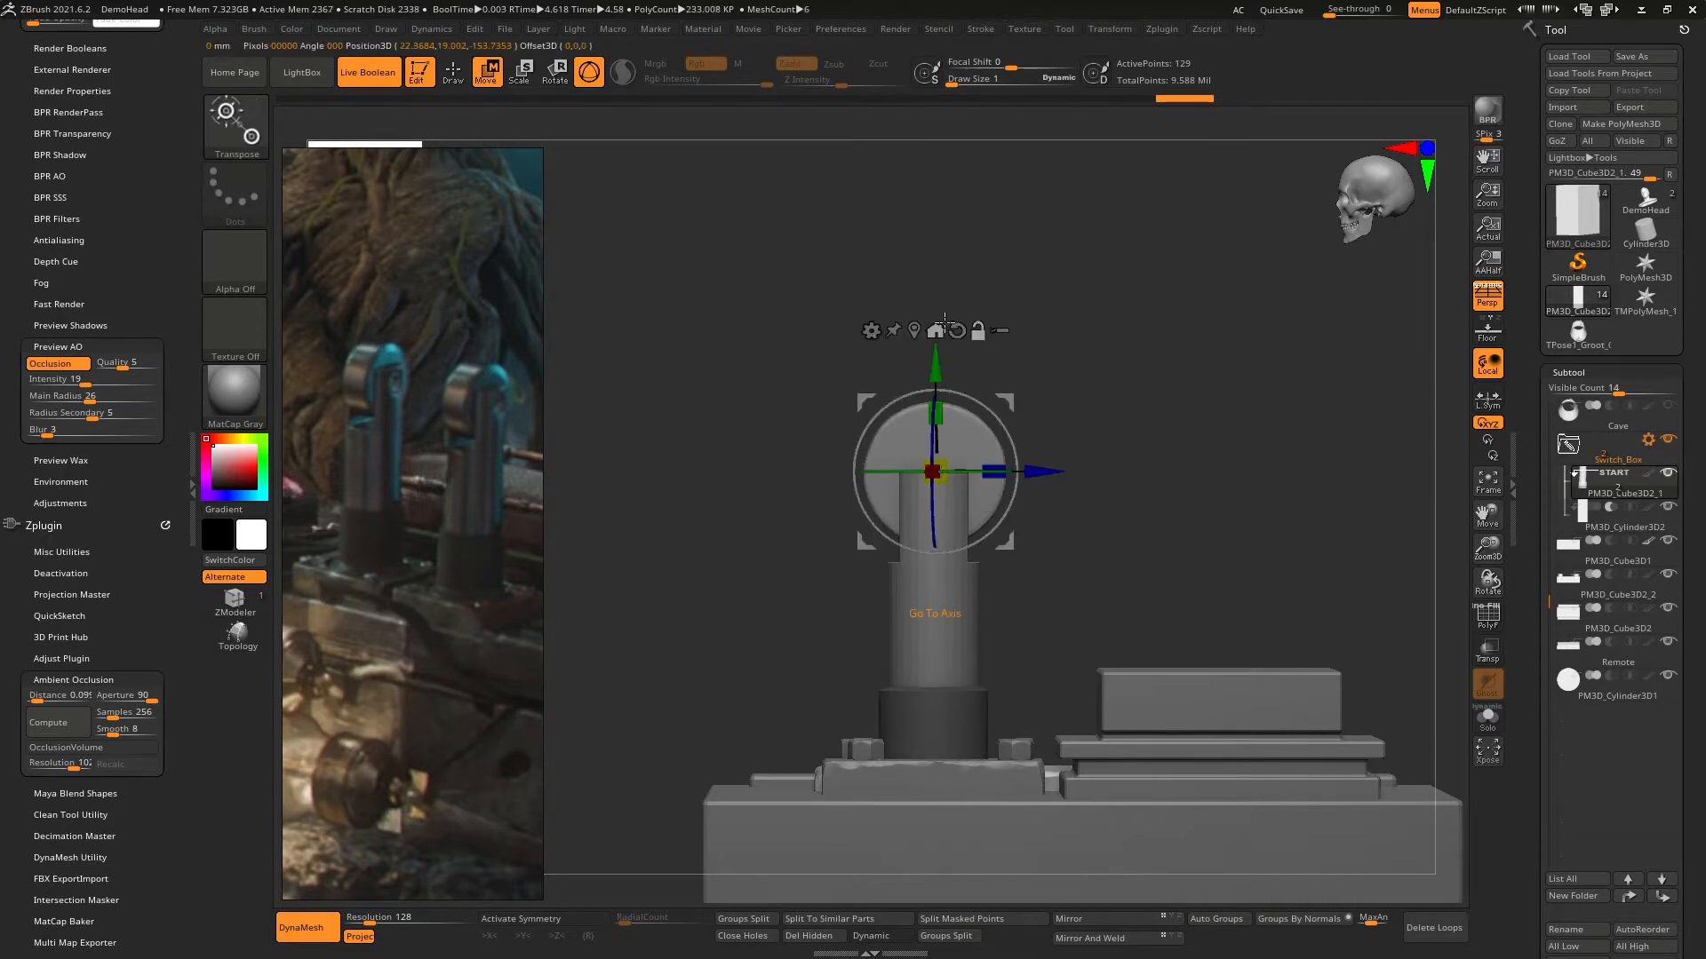
{"action": "left_click", "coordinate": [957, 331]}
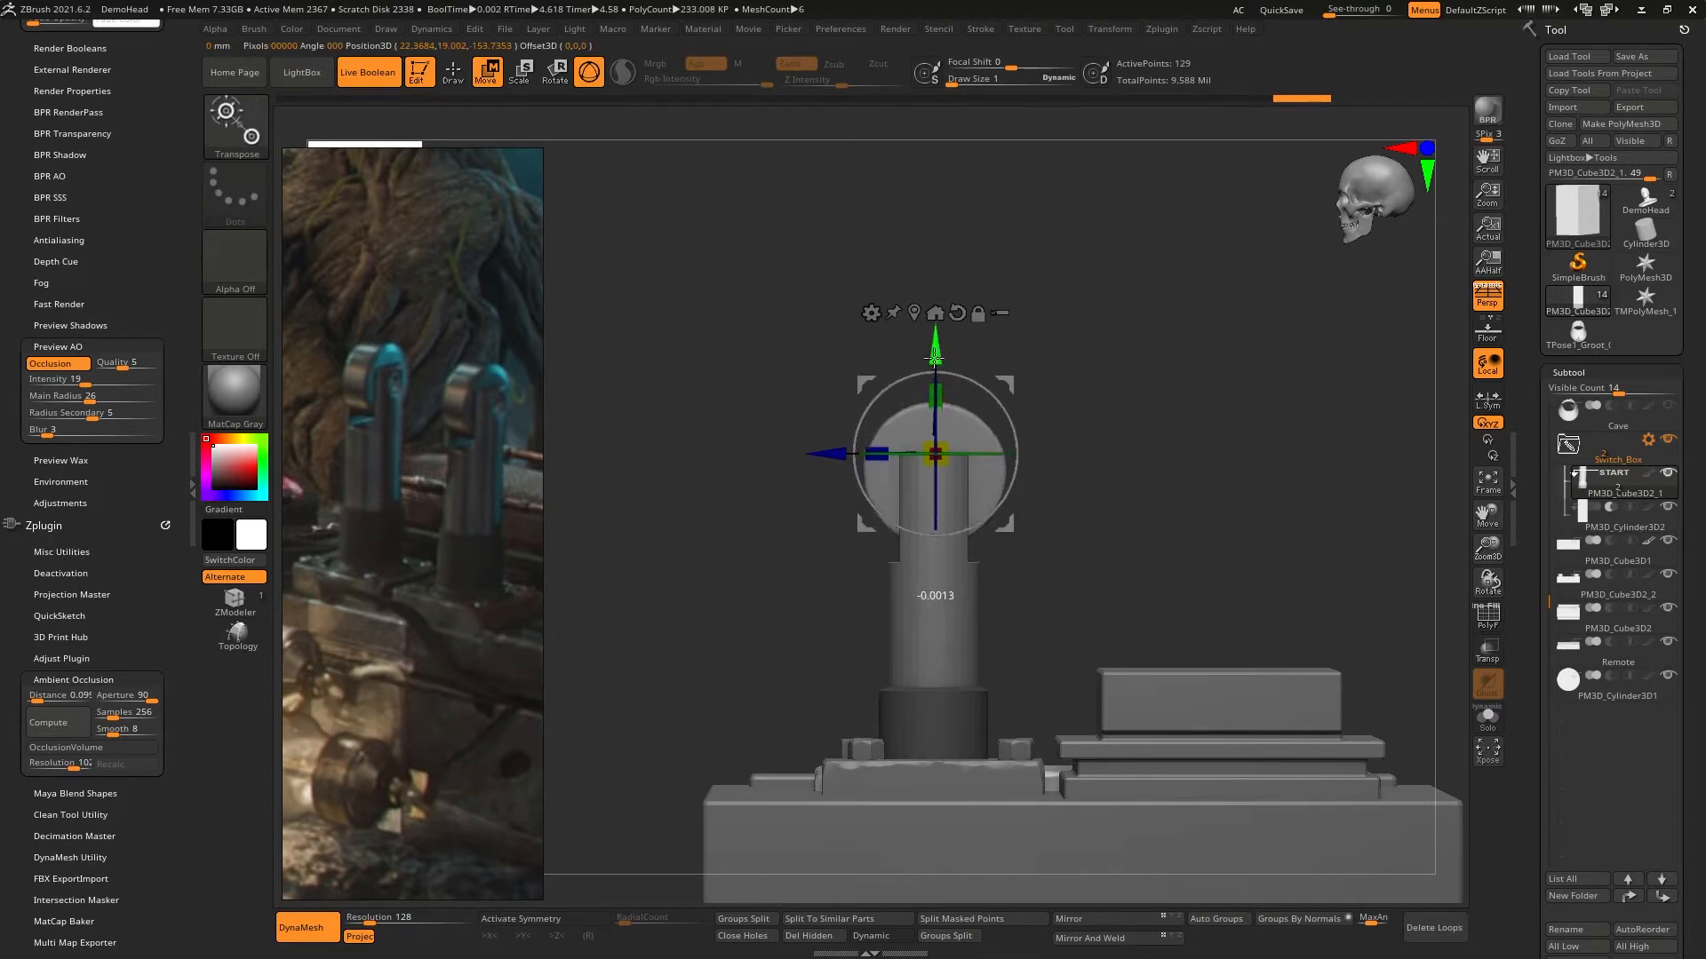
{"action": "left_click_drag", "start_coordinate": [935, 345], "coordinate": [935, 340]}
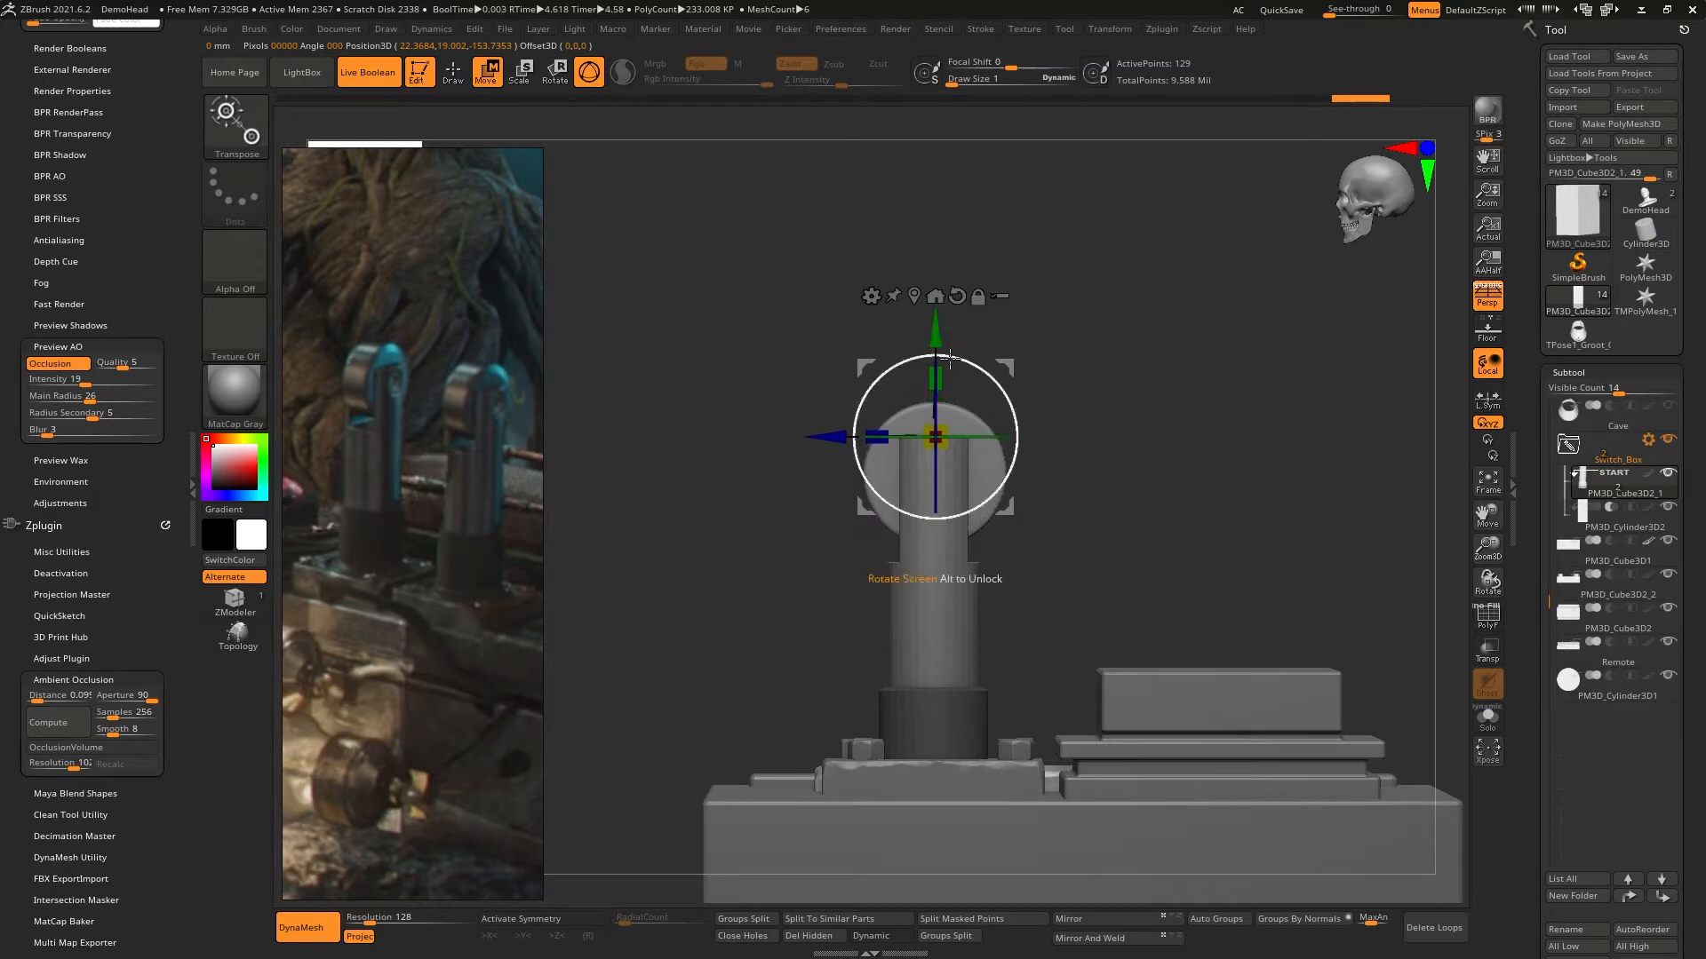
{"action": "mouse_move", "coordinate": [822, 484]}
{"action": "right_mouse_down"}
{"action": "mouse_move", "coordinate": [990, 490]}
{"action": "mouse_move", "coordinate": [939, 497]}
{"action": "mouse_move", "coordinate": [888, 391]}
{"action": "mouse_move", "coordinate": [853, 364]}
{"action": "mouse_move", "coordinate": [875, 497]}
{"action": "mouse_move", "coordinate": [947, 414]}
{"action": "mouse_move", "coordinate": [981, 463]}
{"action": "mouse_move", "coordinate": [892, 533]}
{"action": "mouse_move", "coordinate": [918, 596]}
{"action": "mouse_move", "coordinate": [875, 563]}
{"action": "mouse_move", "coordinate": [926, 607]}
{"action": "mouse_move", "coordinate": [954, 578]}
{"action": "mouse_move", "coordinate": [908, 532]}
{"action": "right_mouse_up"}
{"action": "key", "text": "q"}
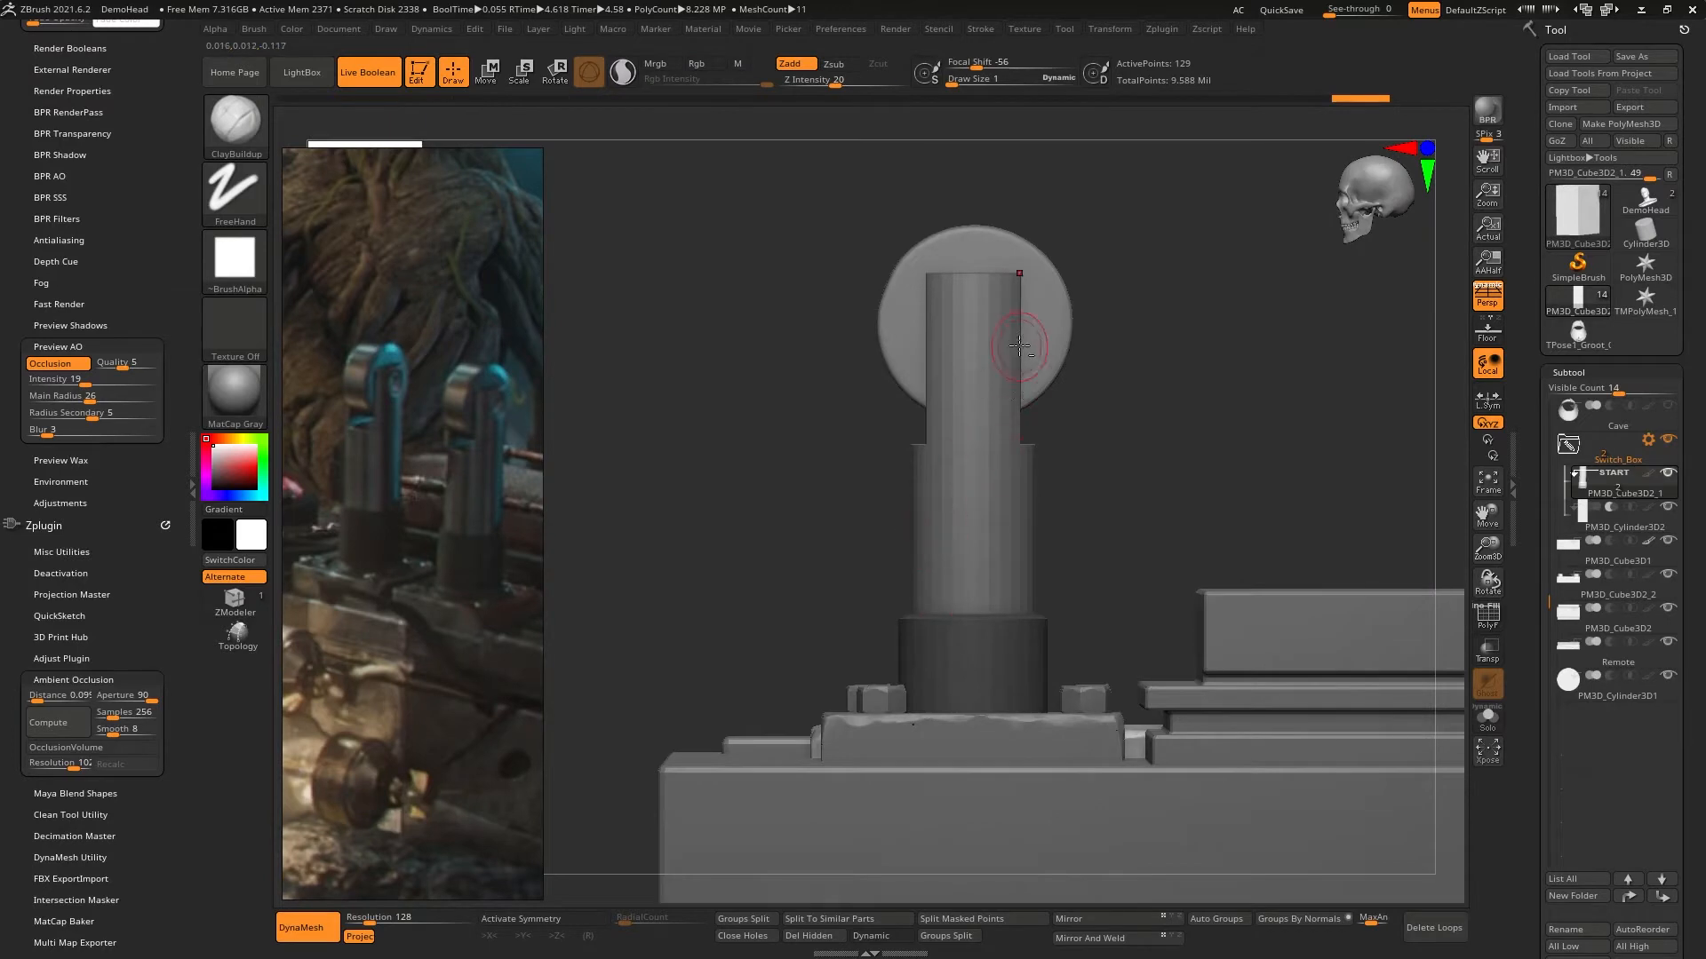
- Append a Cylinder3D as a new subtool and select it
{"action": "right_click_drag", "start_coordinate": [1020, 346], "coordinate": [1005, 540], "text": "alt"}
{"action": "right_click_drag", "start_coordinate": [889, 536], "coordinate": [978, 471], "text": "alt"}
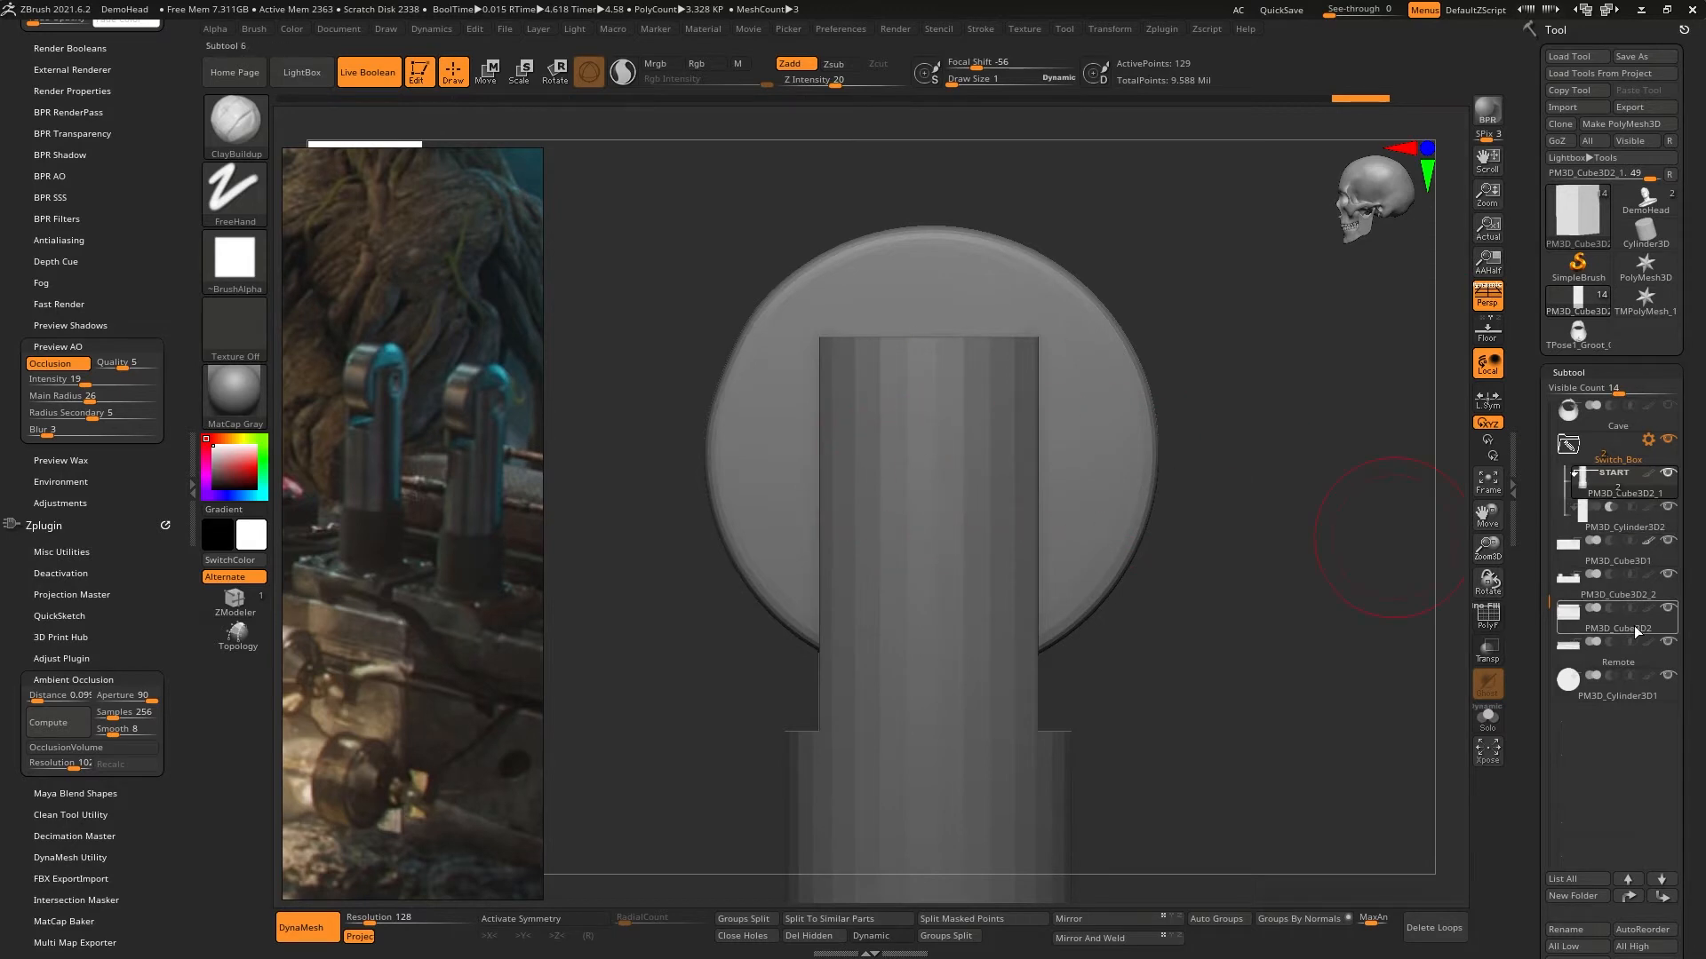
{"action": "left_click_drag", "start_coordinate": [1536, 844], "coordinate": [1541, 755]}
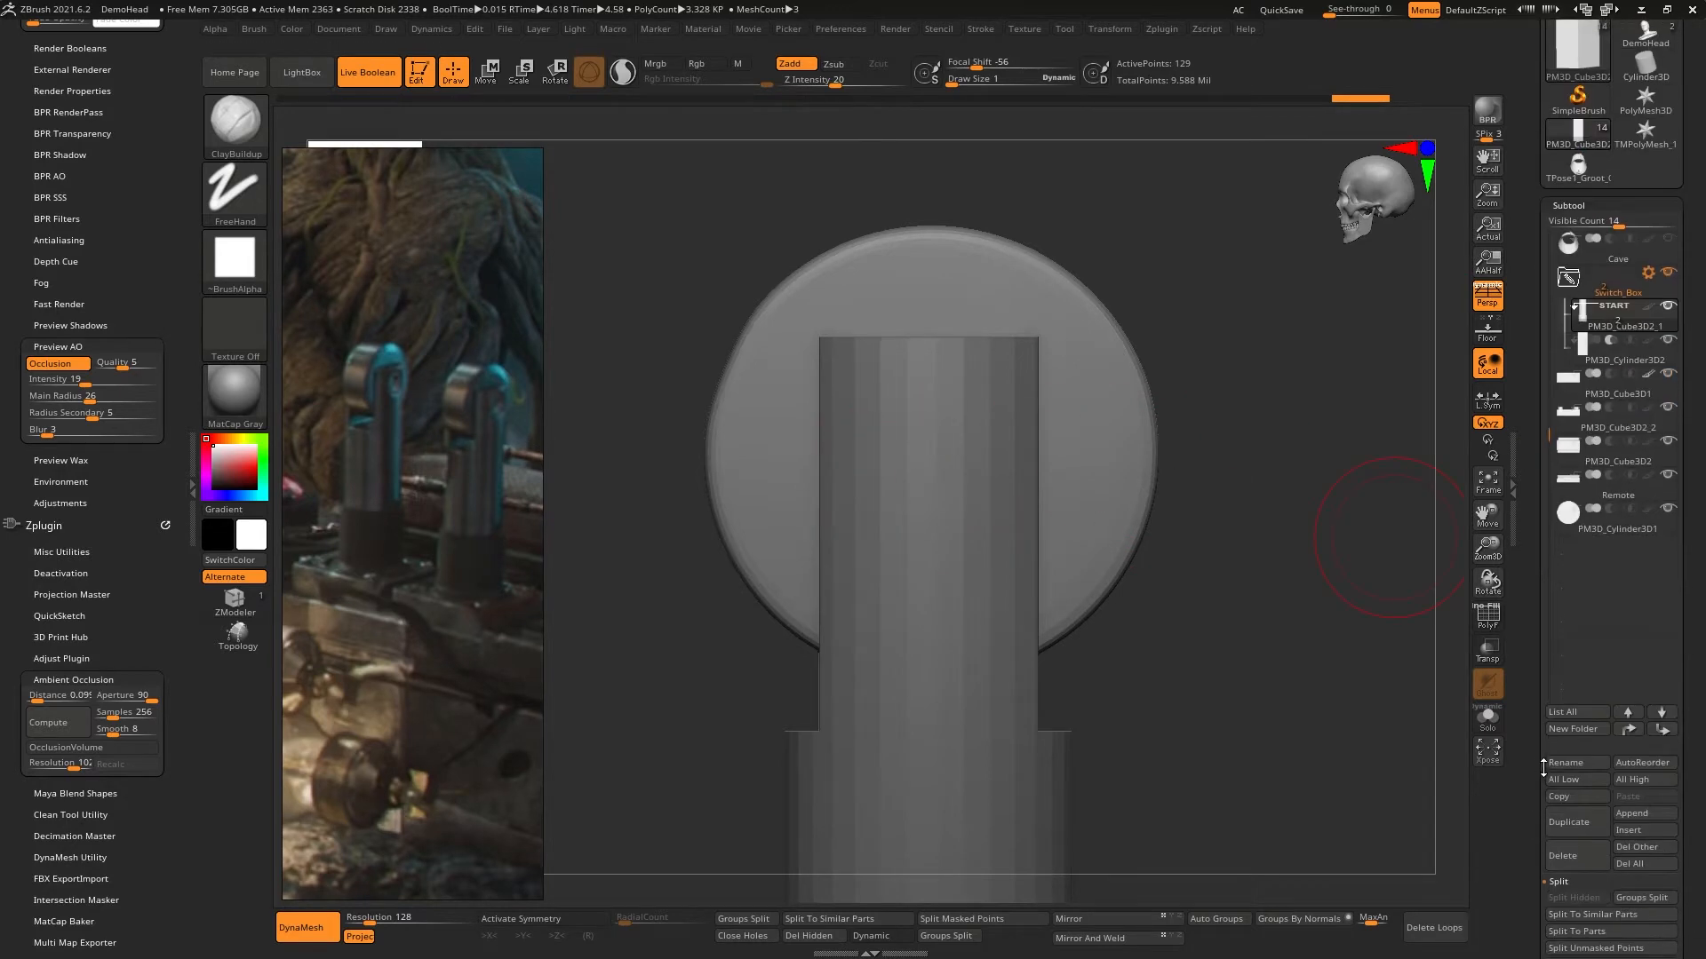
{"action": "left_click", "coordinate": [1639, 815]}
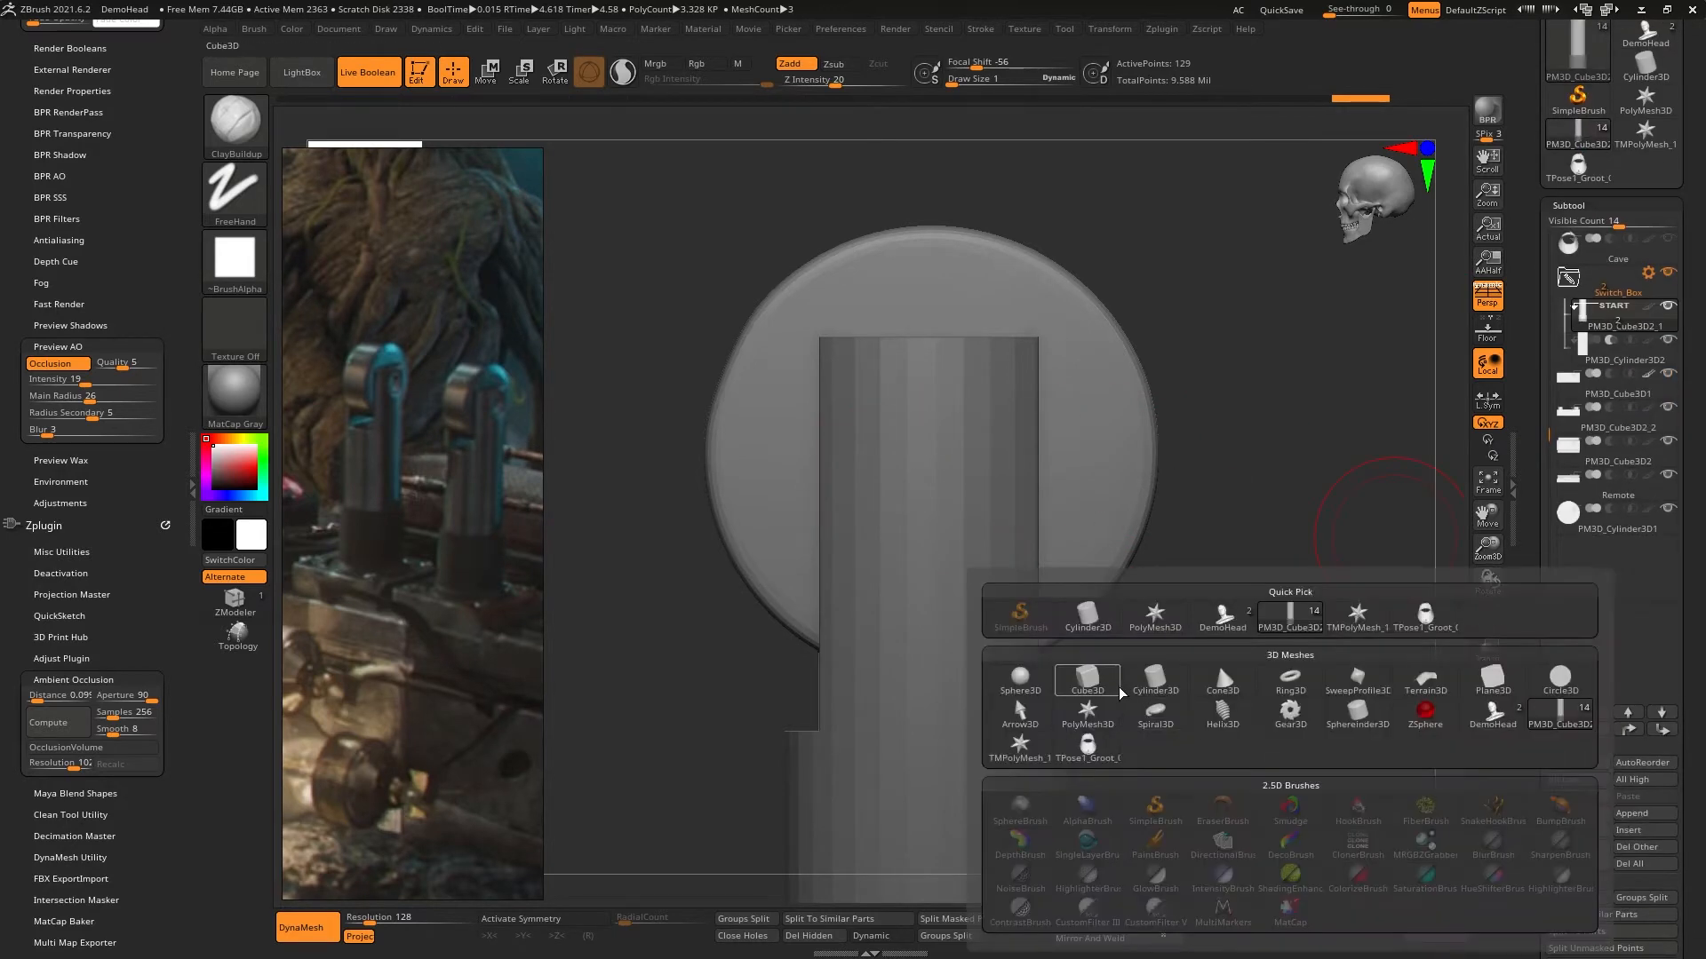
{"action": "left_click", "coordinate": [1161, 691]}
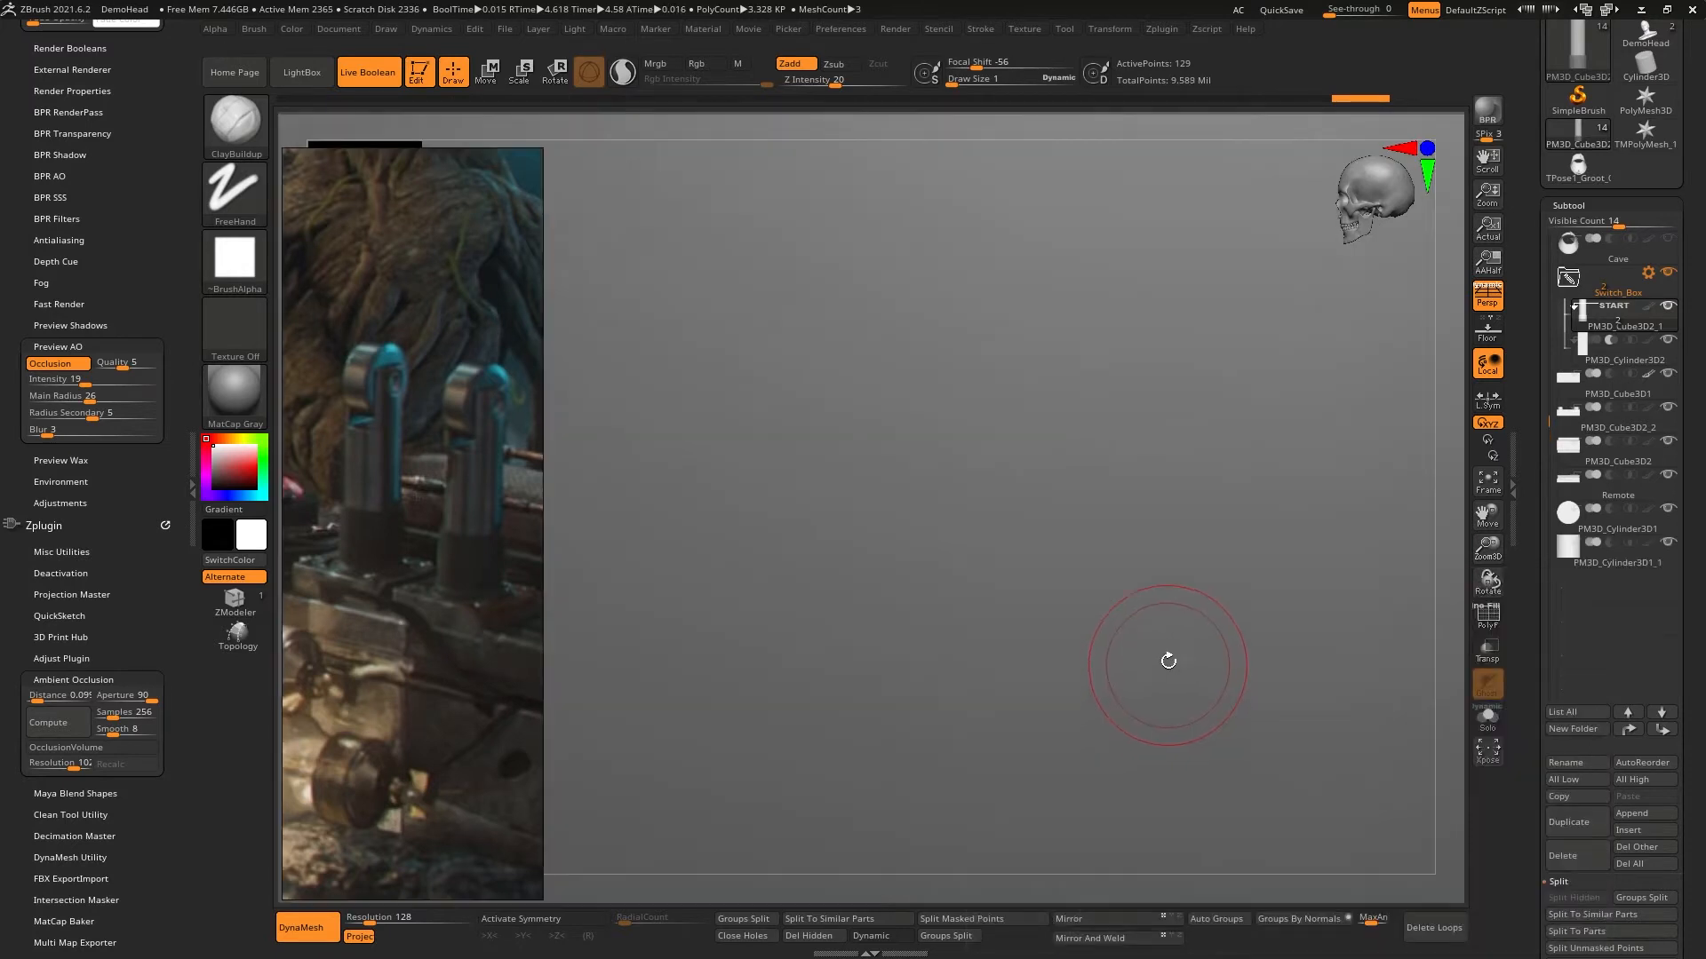
{"action": "left_click", "coordinate": [1145, 580], "text": "alt"}
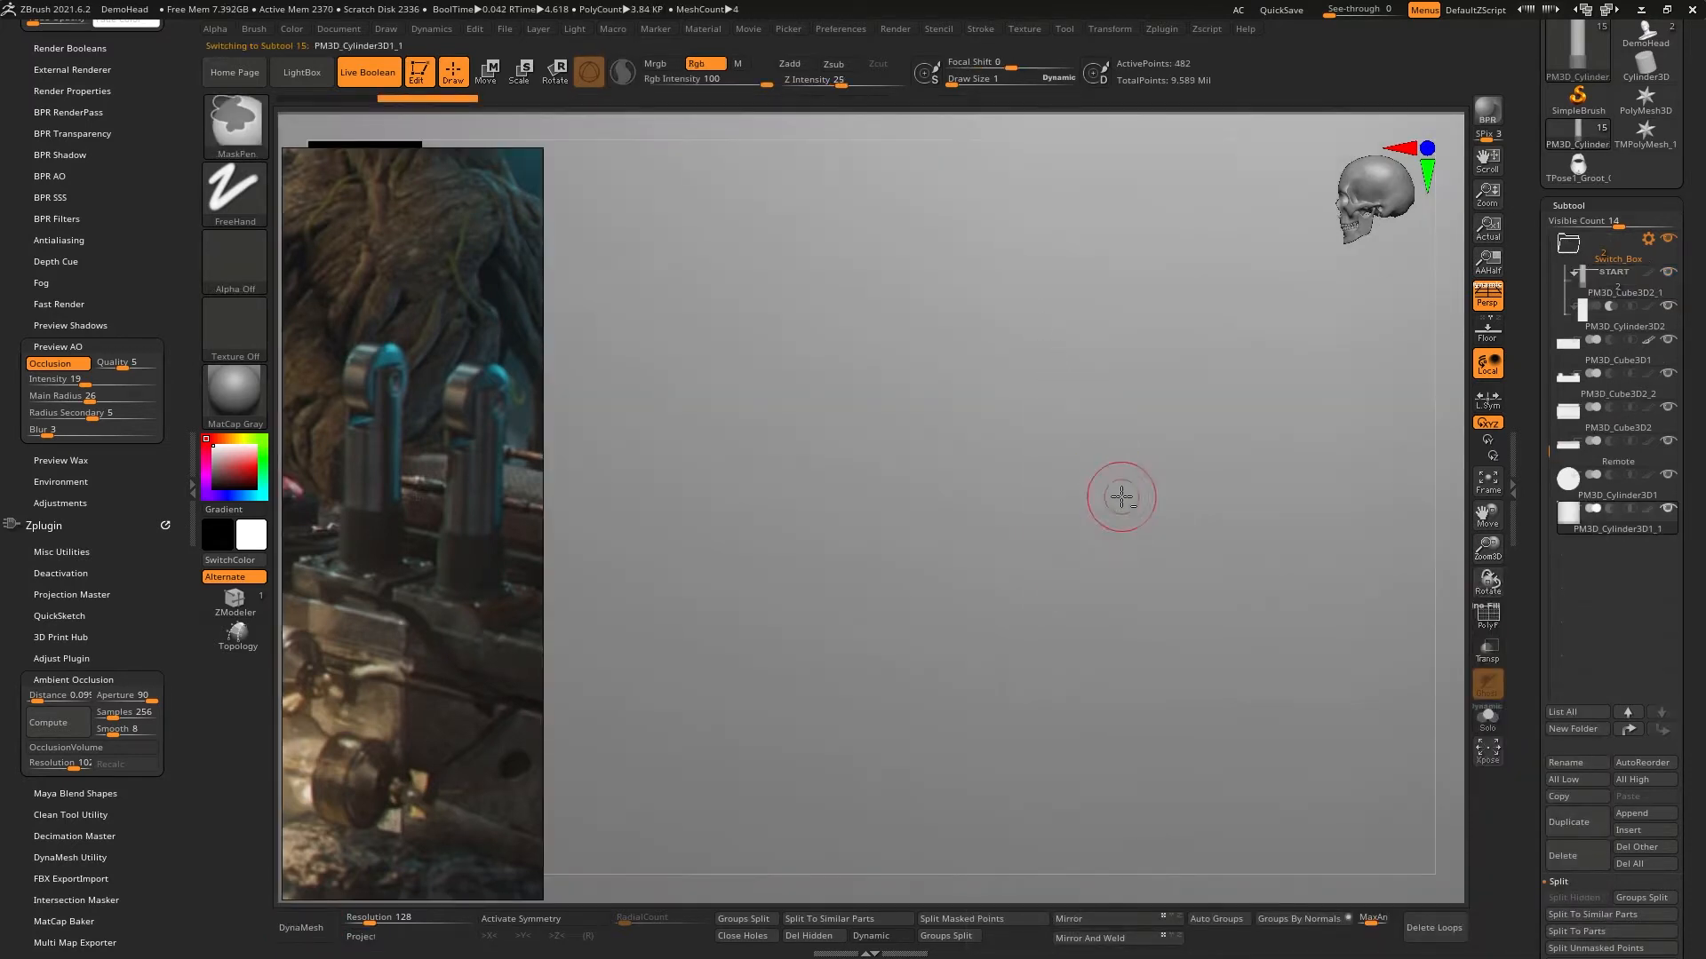
- Place PM3D_Cylinder3D1_1 in the Switch_Box folder below PM3D_Cylinder3D2 and set it to subtract
{"action": "right_click_drag", "start_coordinate": [1049, 324], "coordinate": [1100, 461], "text": "ctrl"}
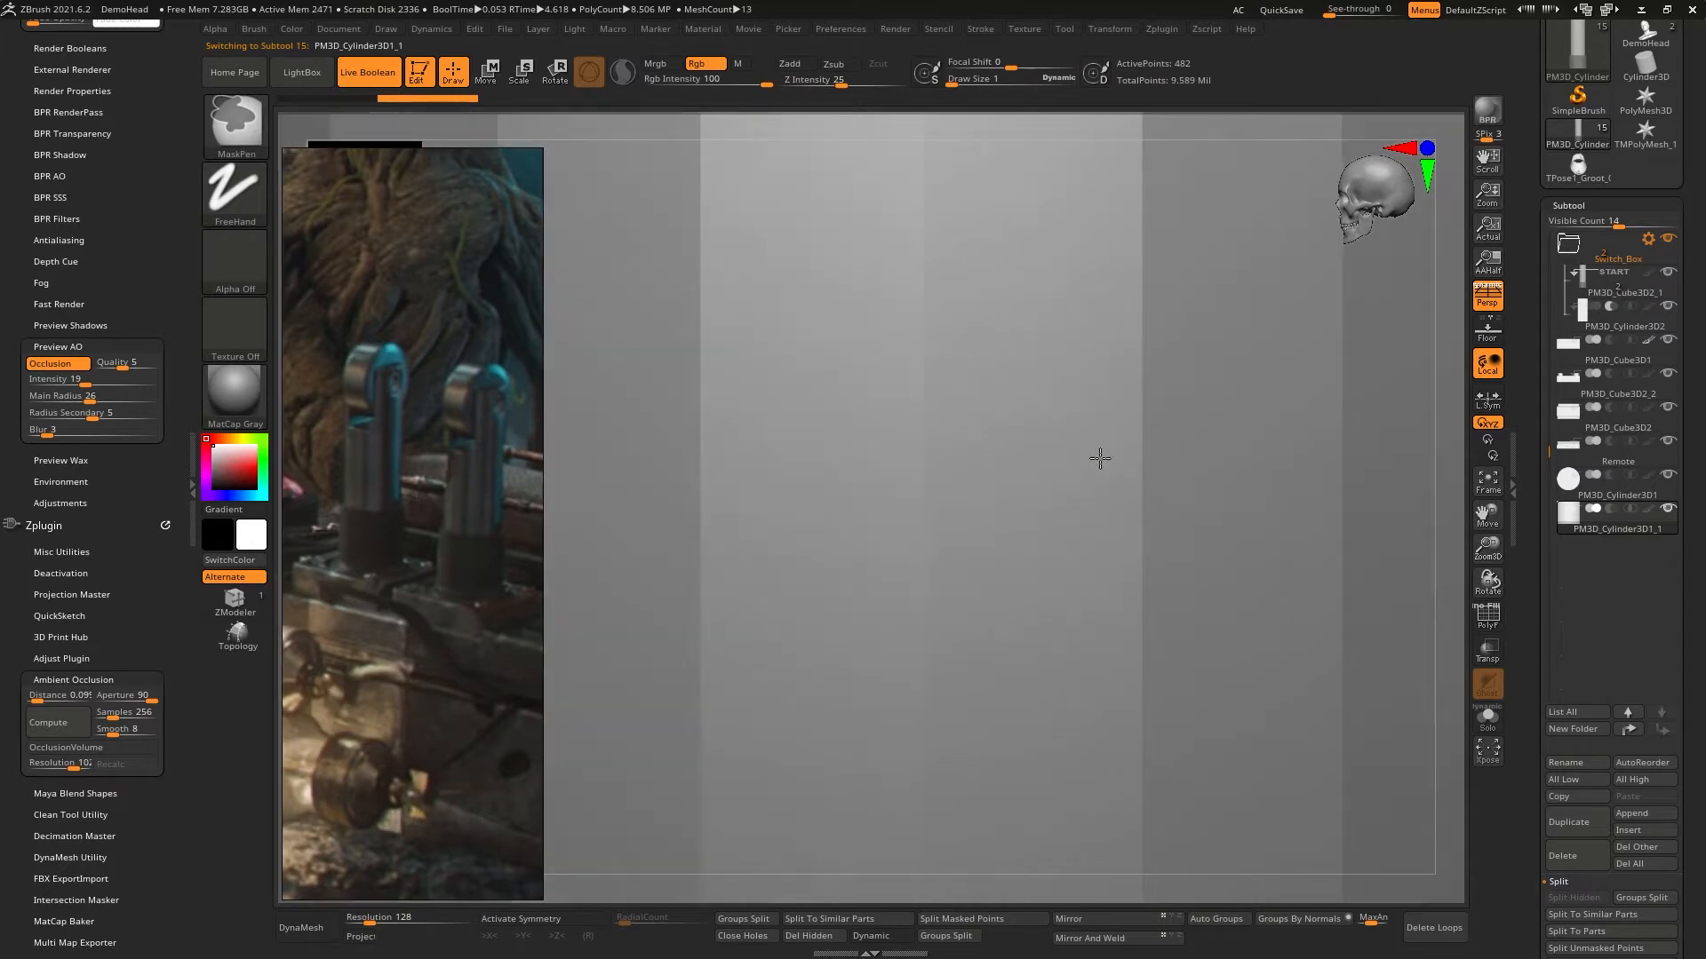
{"action": "key", "text": "f"}
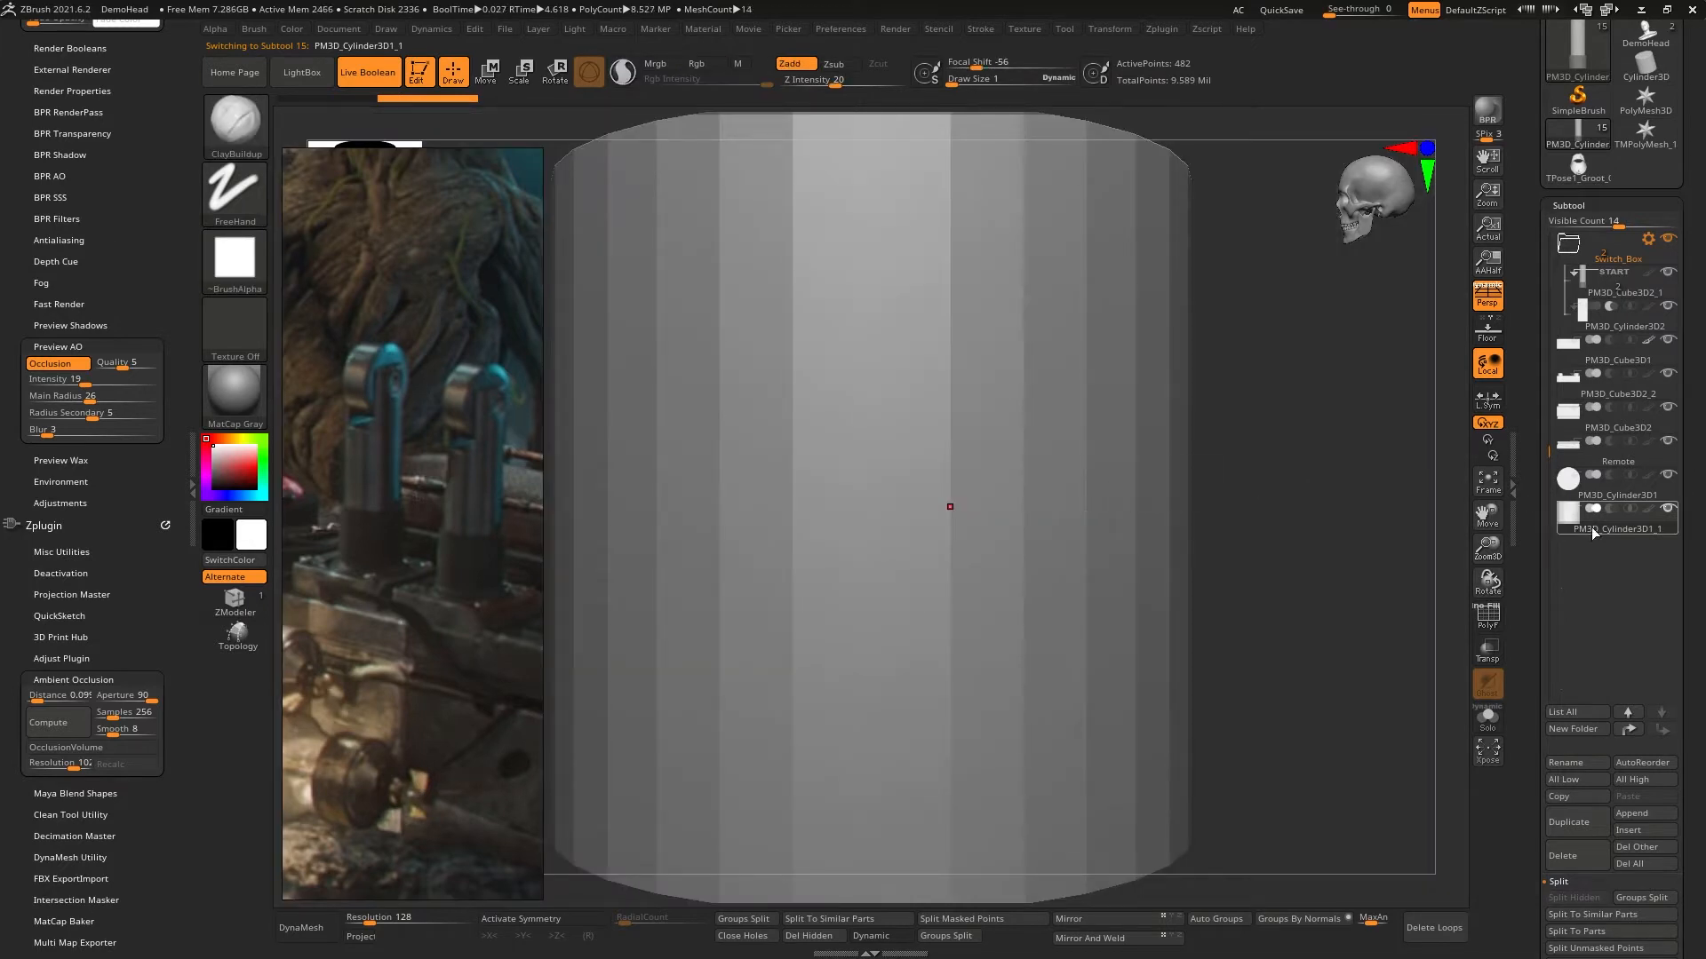
{"action": "left_click_drag", "start_coordinate": [1612, 360], "coordinate": [1596, 366]}
{"action": "left_click", "coordinate": [1610, 341]}
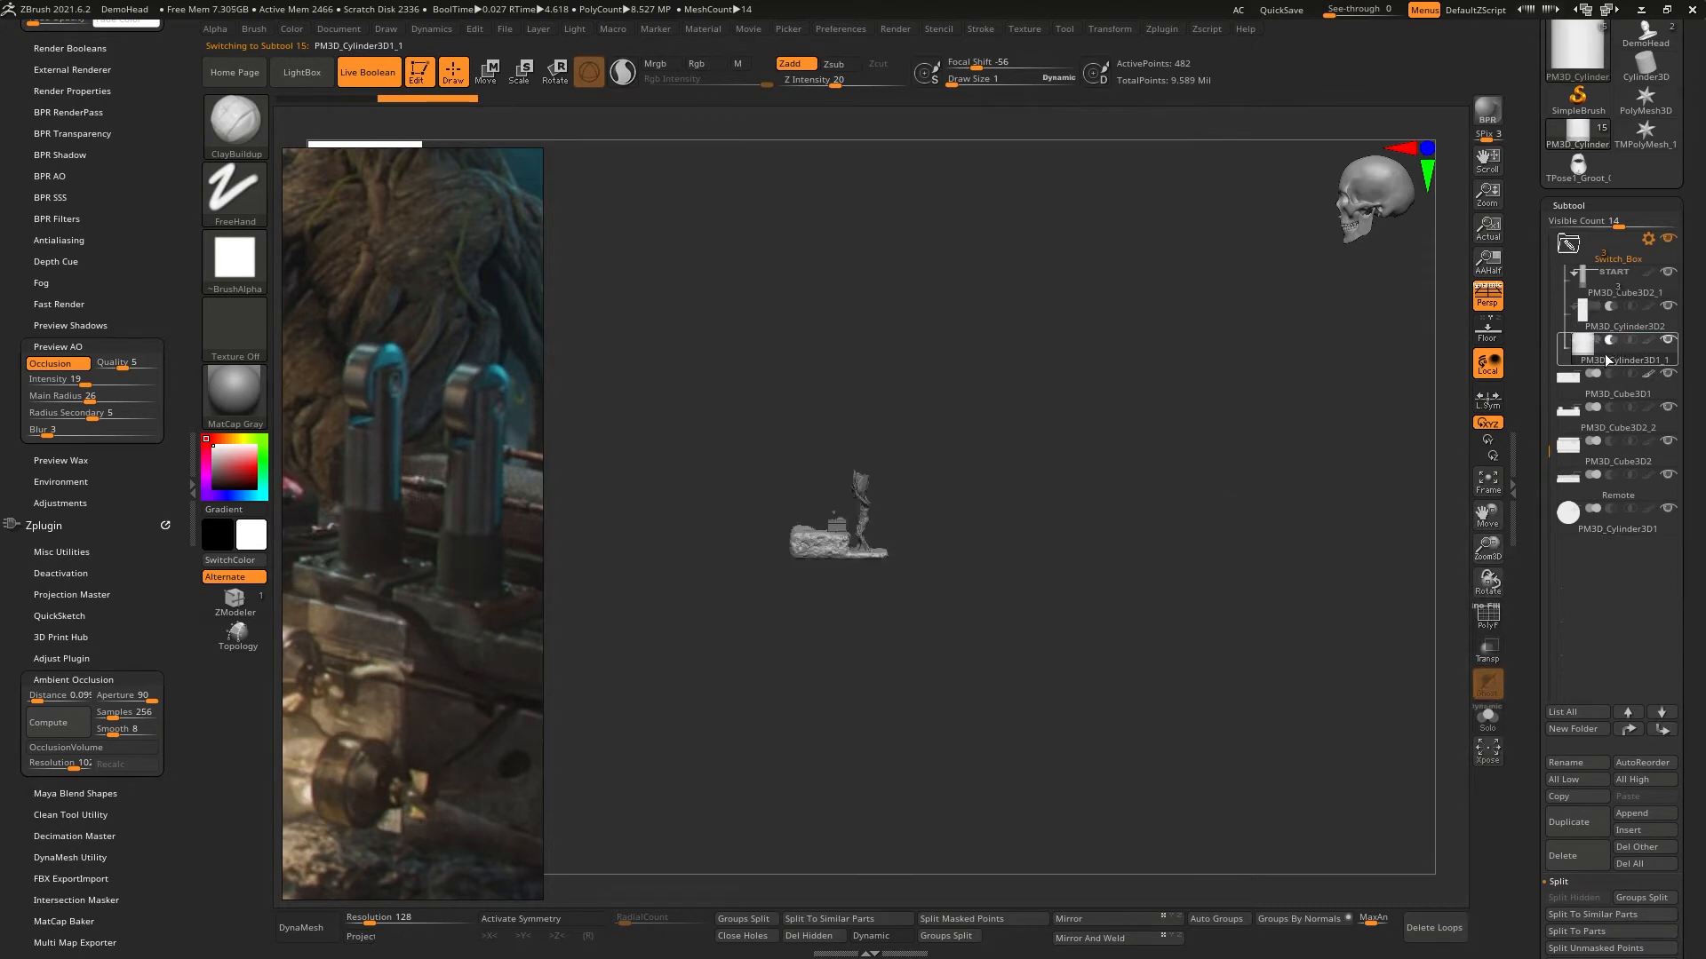
- Show the polyframe and scale the oversized PM3D_Cylinder3D1_1 down uniformly
{"action": "left_click_drag", "start_coordinate": [968, 462], "coordinate": [1468, 589]}
{"action": "left_click", "coordinate": [1488, 615]}
{"action": "key", "text": "w"}
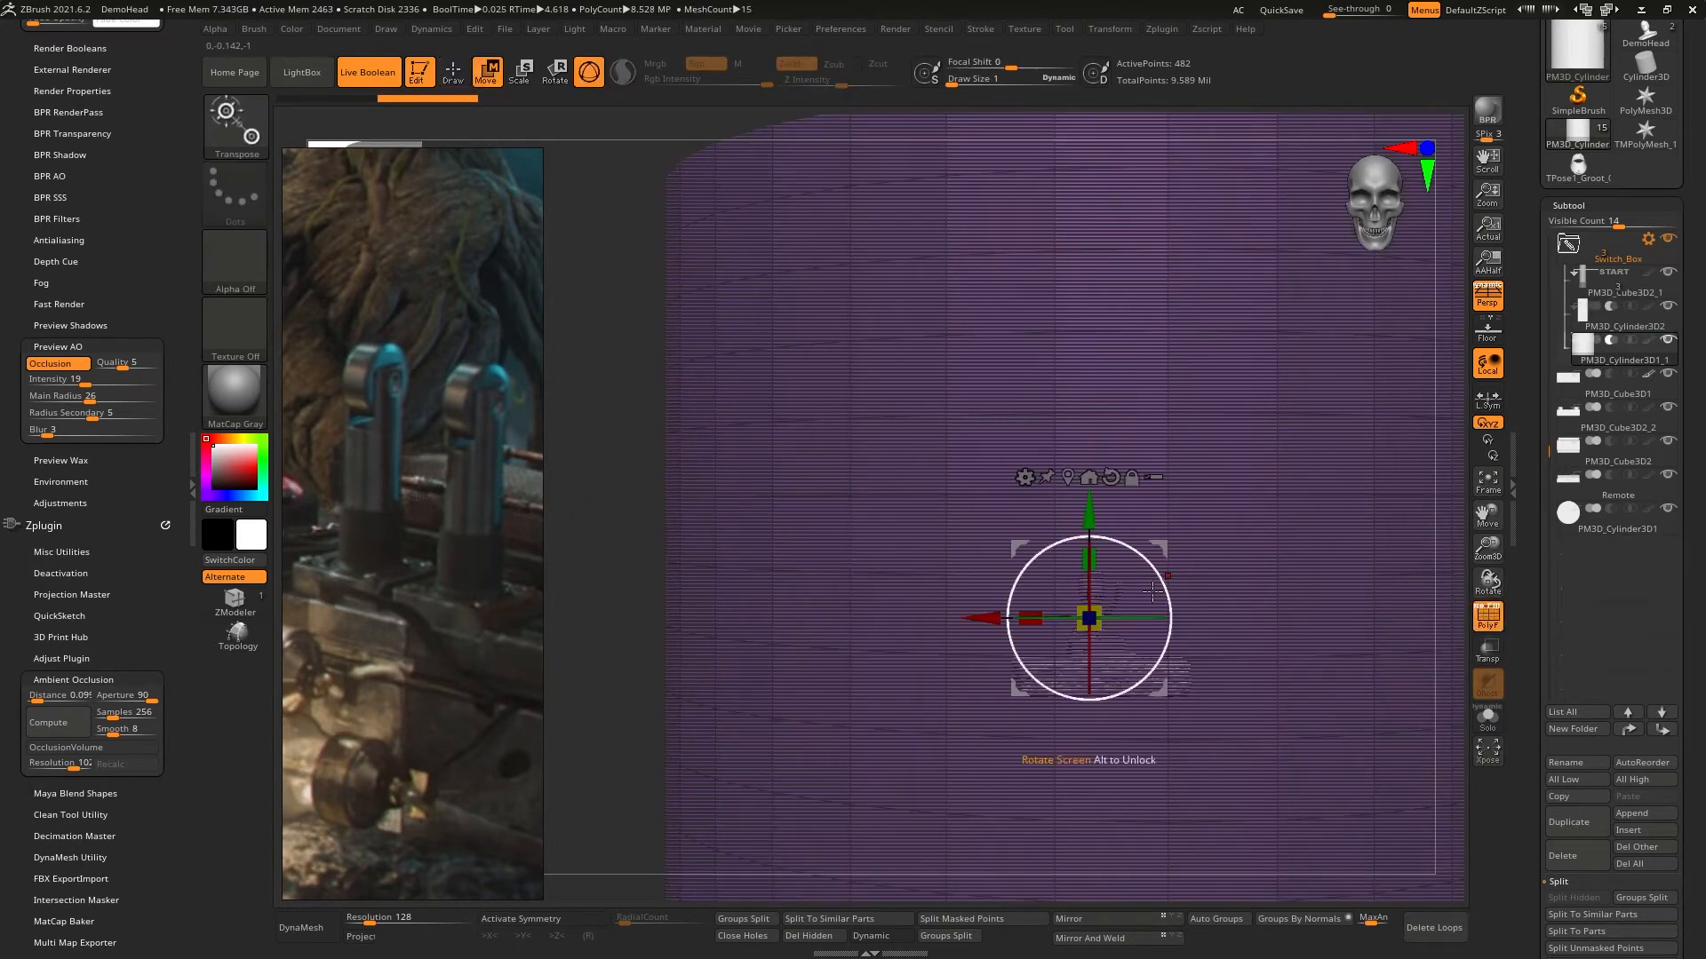
{"action": "left_click_drag", "start_coordinate": [1096, 609], "coordinate": [1096, 620]}
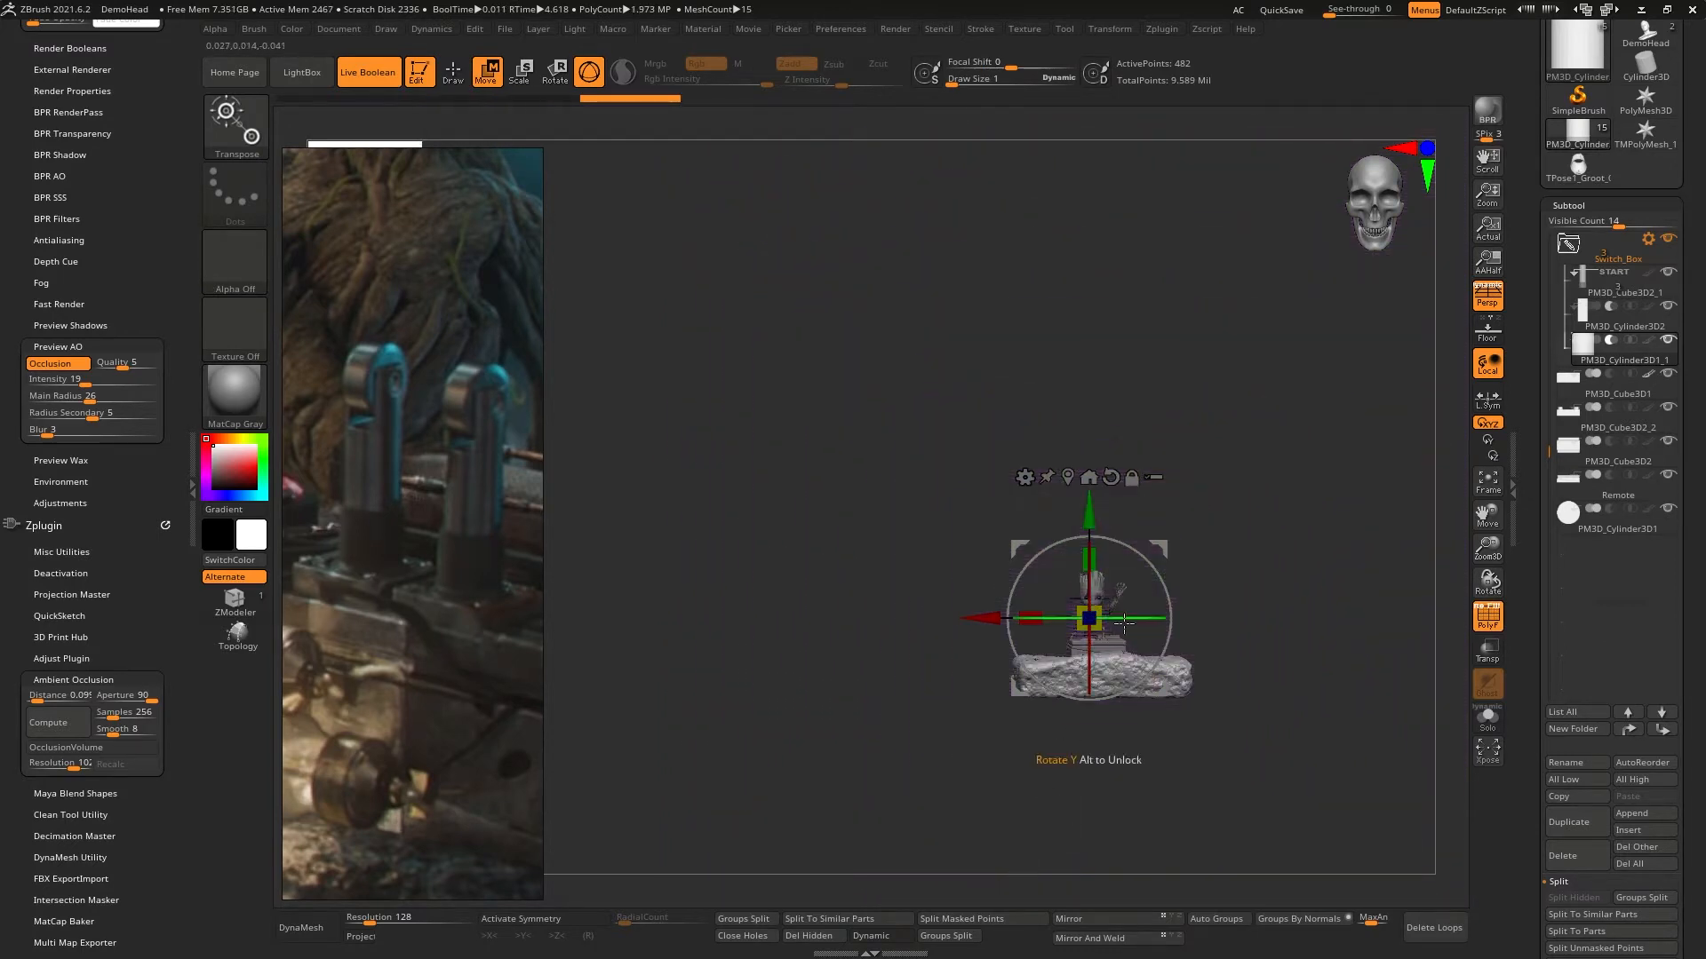
- Turn the subtracting cylinder on its side so its round face shows in the side view, and delete its extra edge loops
{"action": "right_click_drag", "start_coordinate": [1102, 619], "coordinate": [1038, 636], "text": "ctrl"}
{"action": "left_click_drag", "start_coordinate": [1036, 596], "coordinate": [1100, 614]}
{"action": "mouse_move", "coordinate": [1099, 614]}
{"action": "right_mouse_down"}
{"action": "mouse_move", "coordinate": [942, 666]}
{"action": "mouse_move", "coordinate": [1002, 702]}
{"action": "mouse_move", "coordinate": [1048, 586]}
{"action": "mouse_move", "coordinate": [981, 417]}
{"action": "mouse_move", "coordinate": [1070, 557]}
{"action": "mouse_move", "coordinate": [944, 551]}
{"action": "mouse_move", "coordinate": [1112, 545]}
{"action": "mouse_move", "coordinate": [1043, 462]}
{"action": "mouse_move", "coordinate": [1074, 400]}
{"action": "mouse_move", "coordinate": [944, 449]}
{"action": "mouse_move", "coordinate": [1055, 415]}
{"action": "right_mouse_up"}
{"action": "left_click", "coordinate": [1430, 936]}
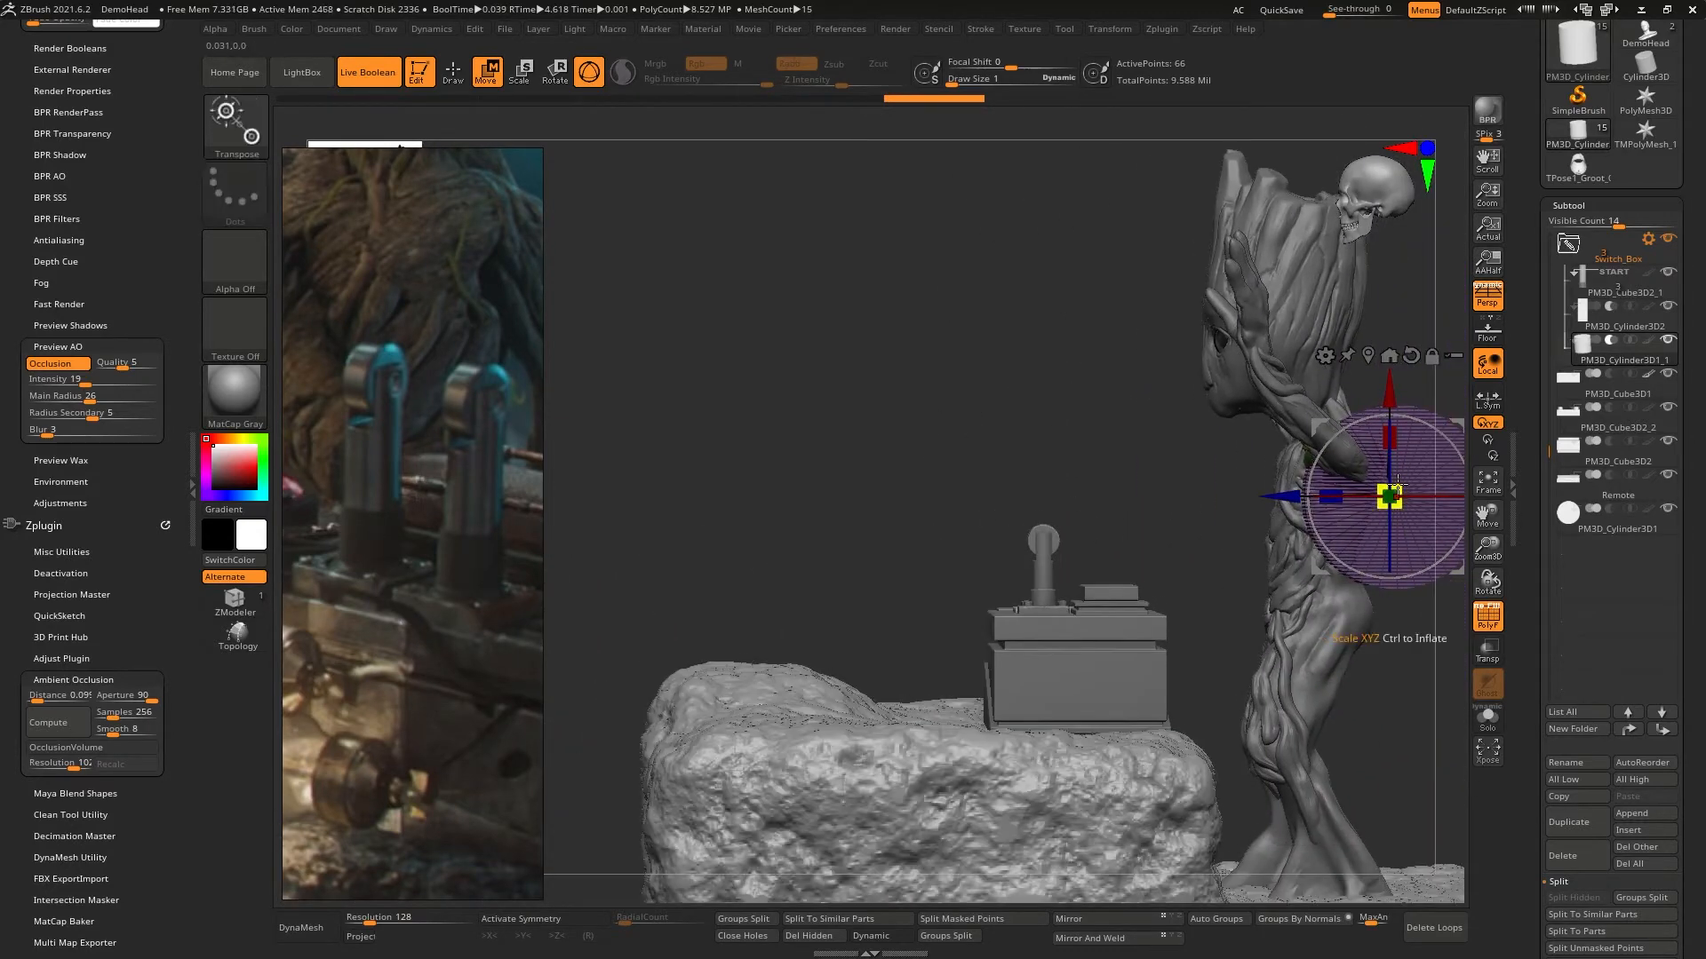
- Shrink the subtracting cylinder further and move it from Groot's body over to the lever's head
{"action": "left_click_drag", "start_coordinate": [1397, 485], "coordinate": [1192, 483]}
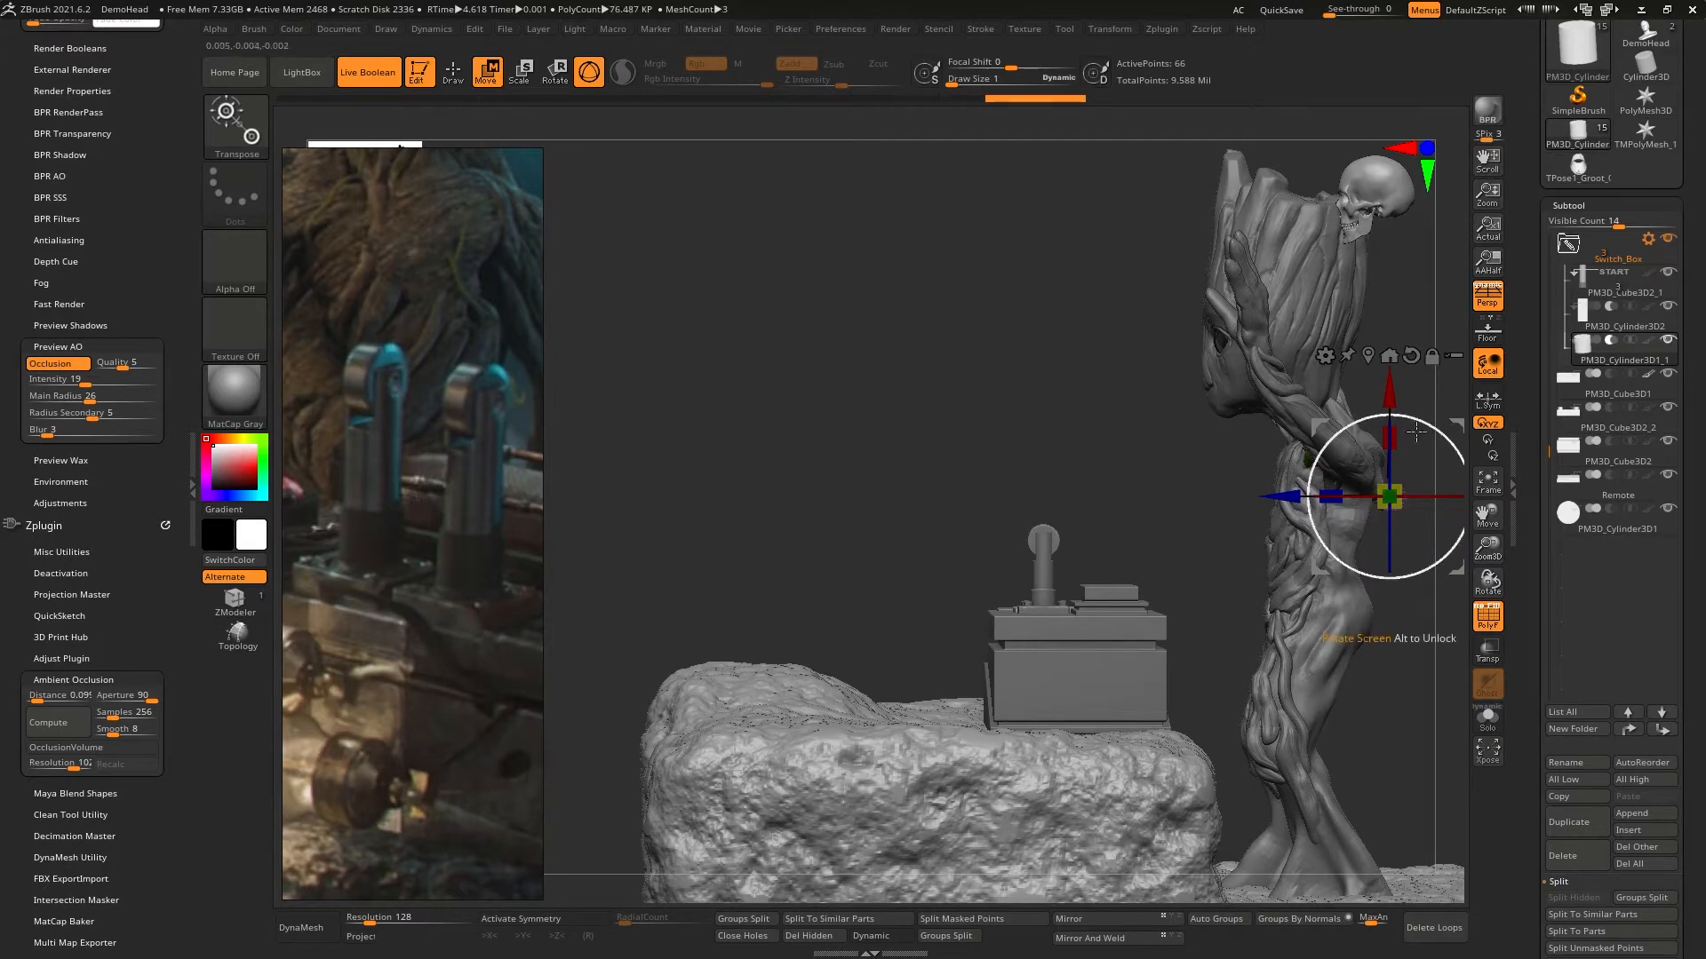
{"action": "right_click_drag", "start_coordinate": [1364, 418], "coordinate": [1123, 425], "text": "alt"}
{"action": "left_click_drag", "start_coordinate": [1219, 429], "coordinate": [902, 460]}
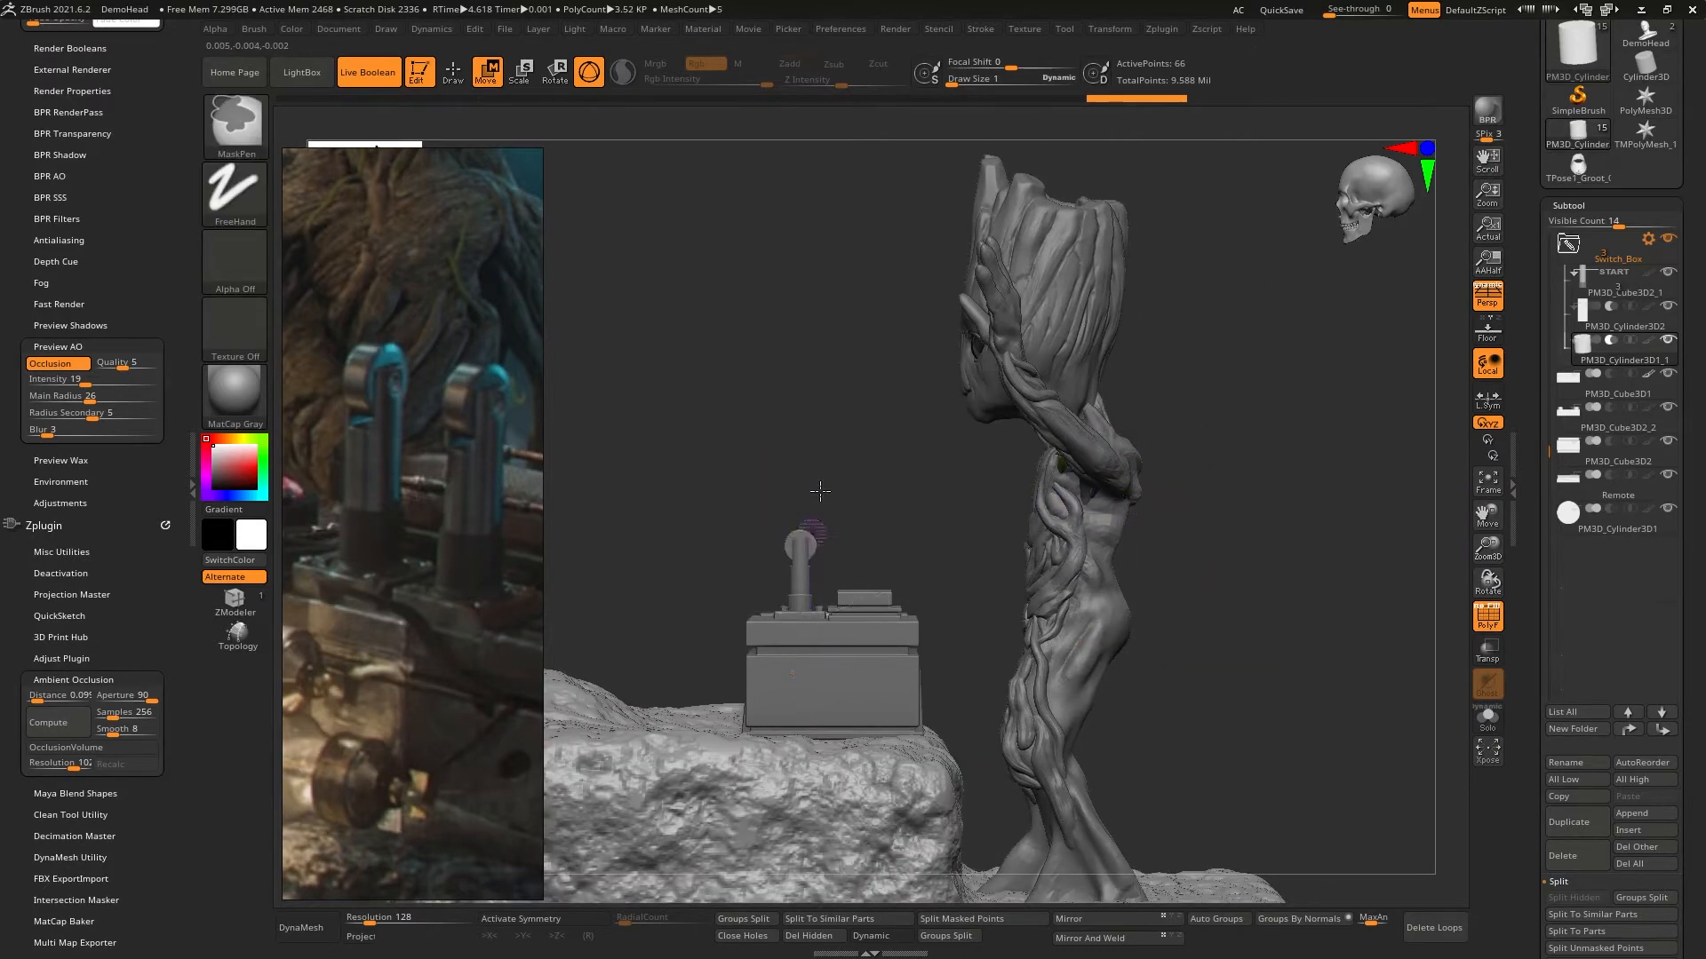
{"action": "right_click_drag", "start_coordinate": [818, 494], "coordinate": [944, 674], "text": "ctrl"}
{"action": "right_click_drag", "start_coordinate": [850, 600], "coordinate": [1014, 494], "text": "alt"}
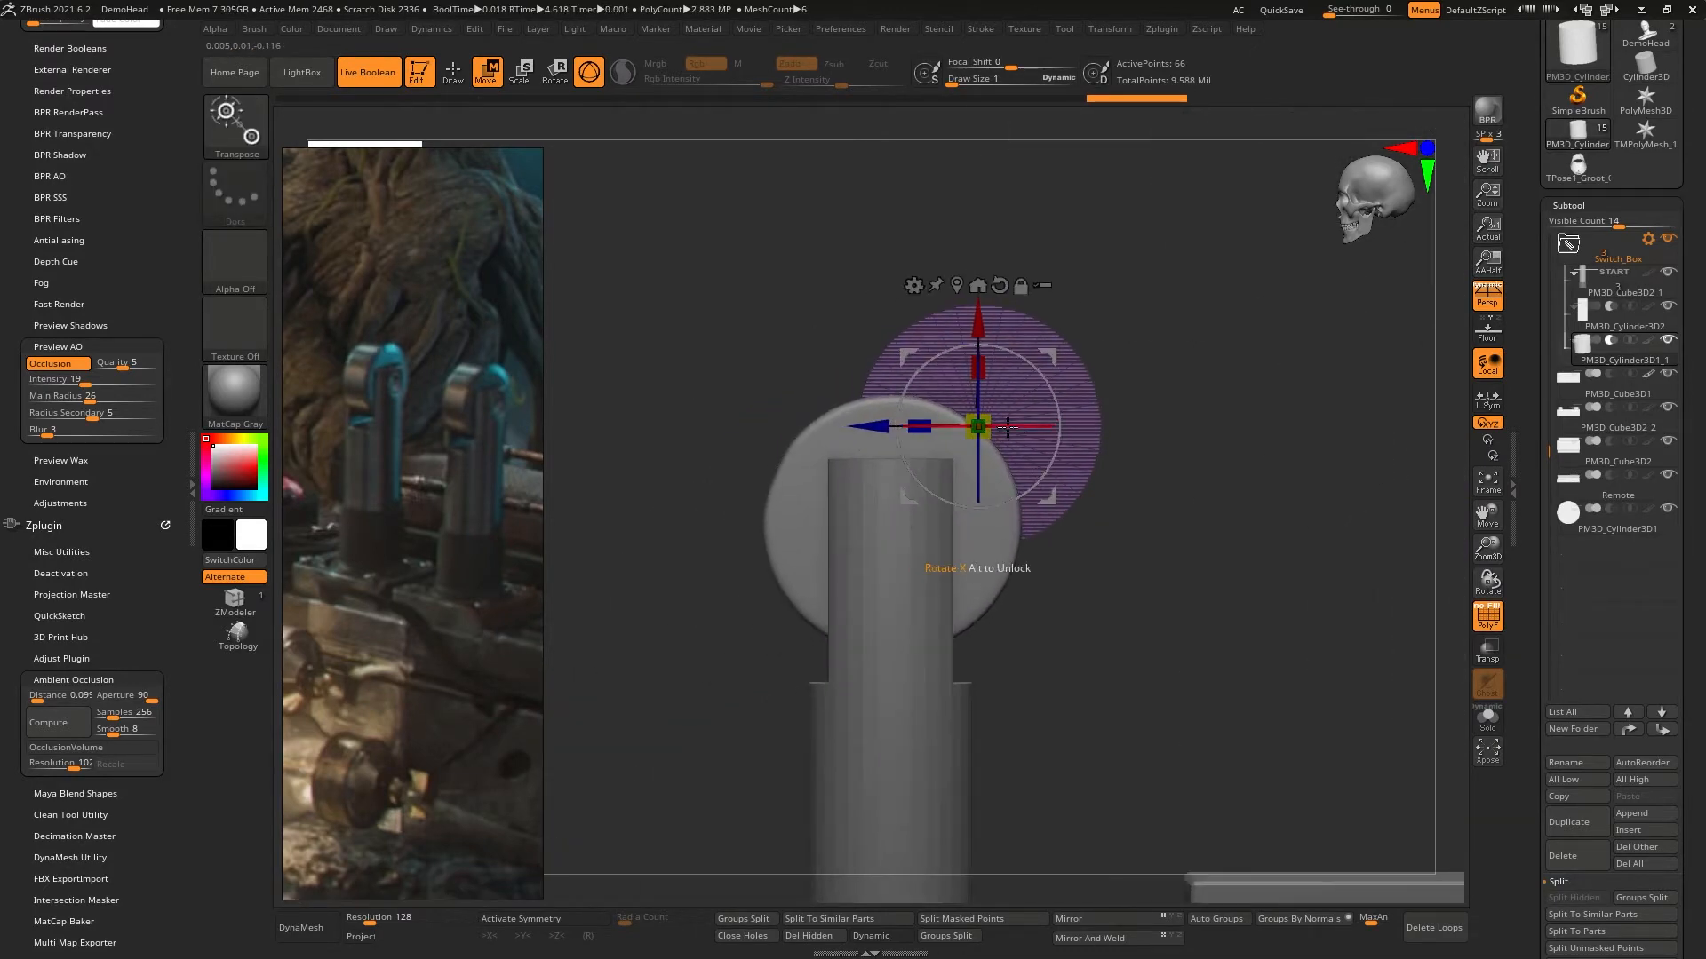
- Align the subtracting cylinder with the middle of the lever's head in the side view and scale it down further
{"action": "left_click_drag", "start_coordinate": [990, 417], "coordinate": [968, 430]}
{"action": "right_click_drag", "start_coordinate": [800, 435], "coordinate": [986, 415]}
{"action": "left_click_drag", "start_coordinate": [940, 425], "coordinate": [1008, 426]}
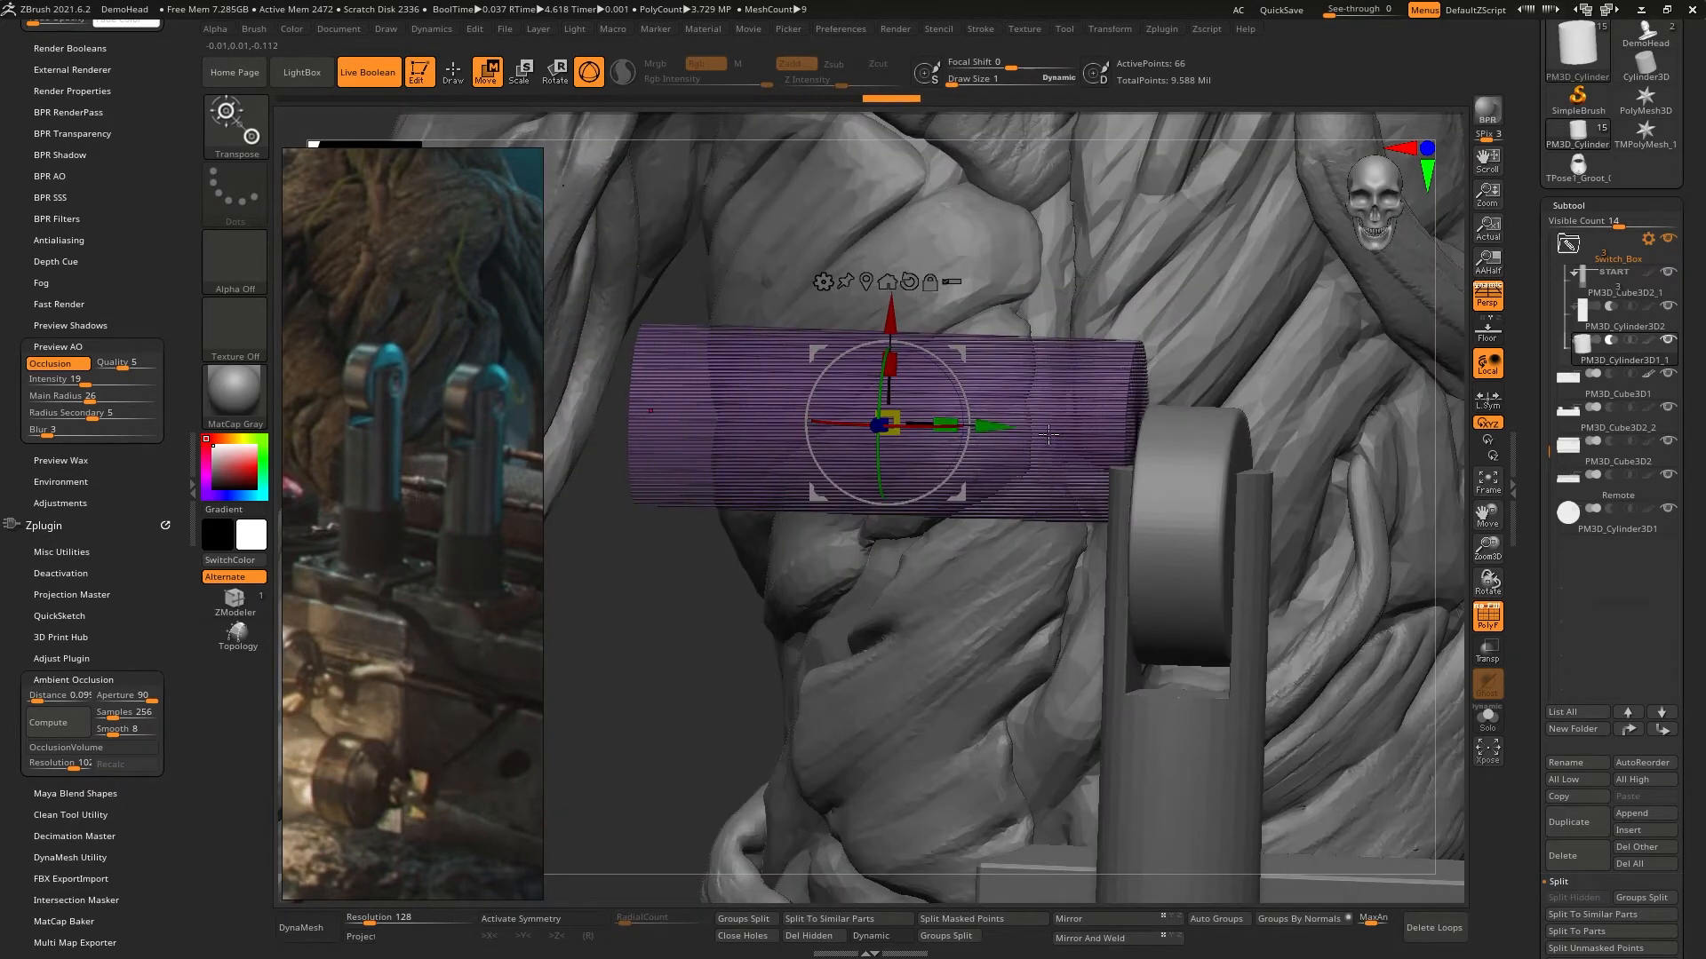
{"action": "right_click_drag", "start_coordinate": [1074, 432], "coordinate": [982, 439], "text": "shift"}
{"action": "left_click_drag", "start_coordinate": [1283, 365], "coordinate": [1196, 405]}
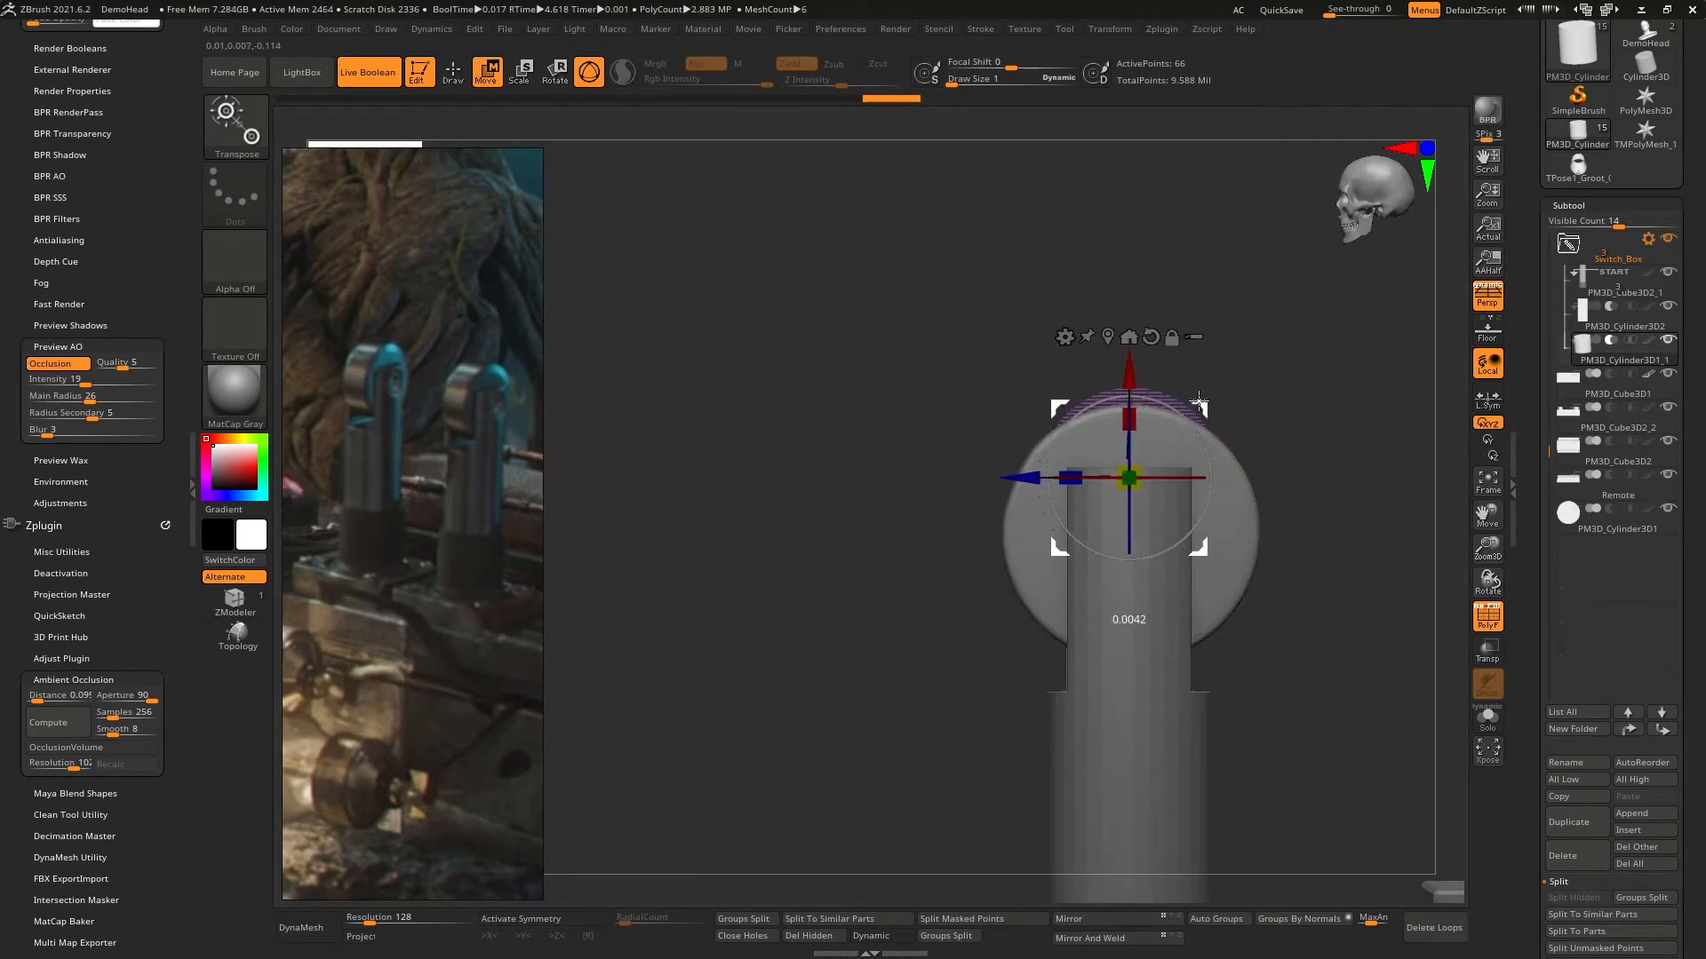
{"action": "right_click_drag", "start_coordinate": [1126, 501], "coordinate": [1210, 489]}
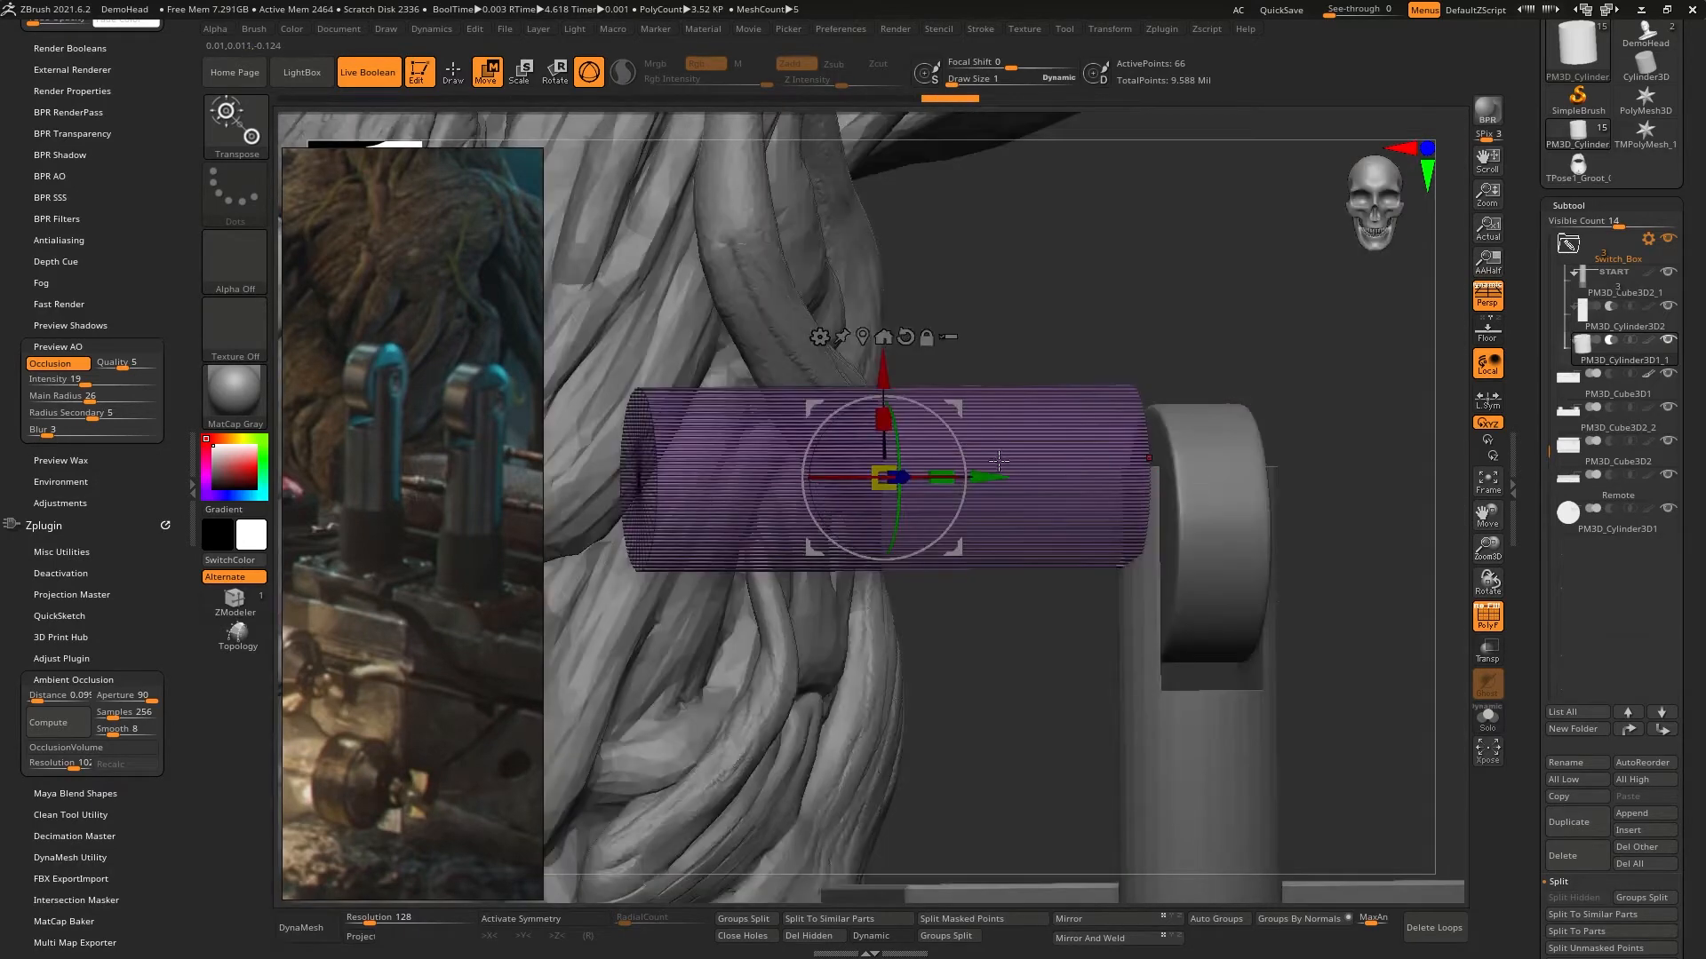
{"action": "right_click_drag", "start_coordinate": [998, 460], "coordinate": [866, 479]}
{"action": "left_click_drag", "start_coordinate": [1082, 360], "coordinate": [1012, 688]}
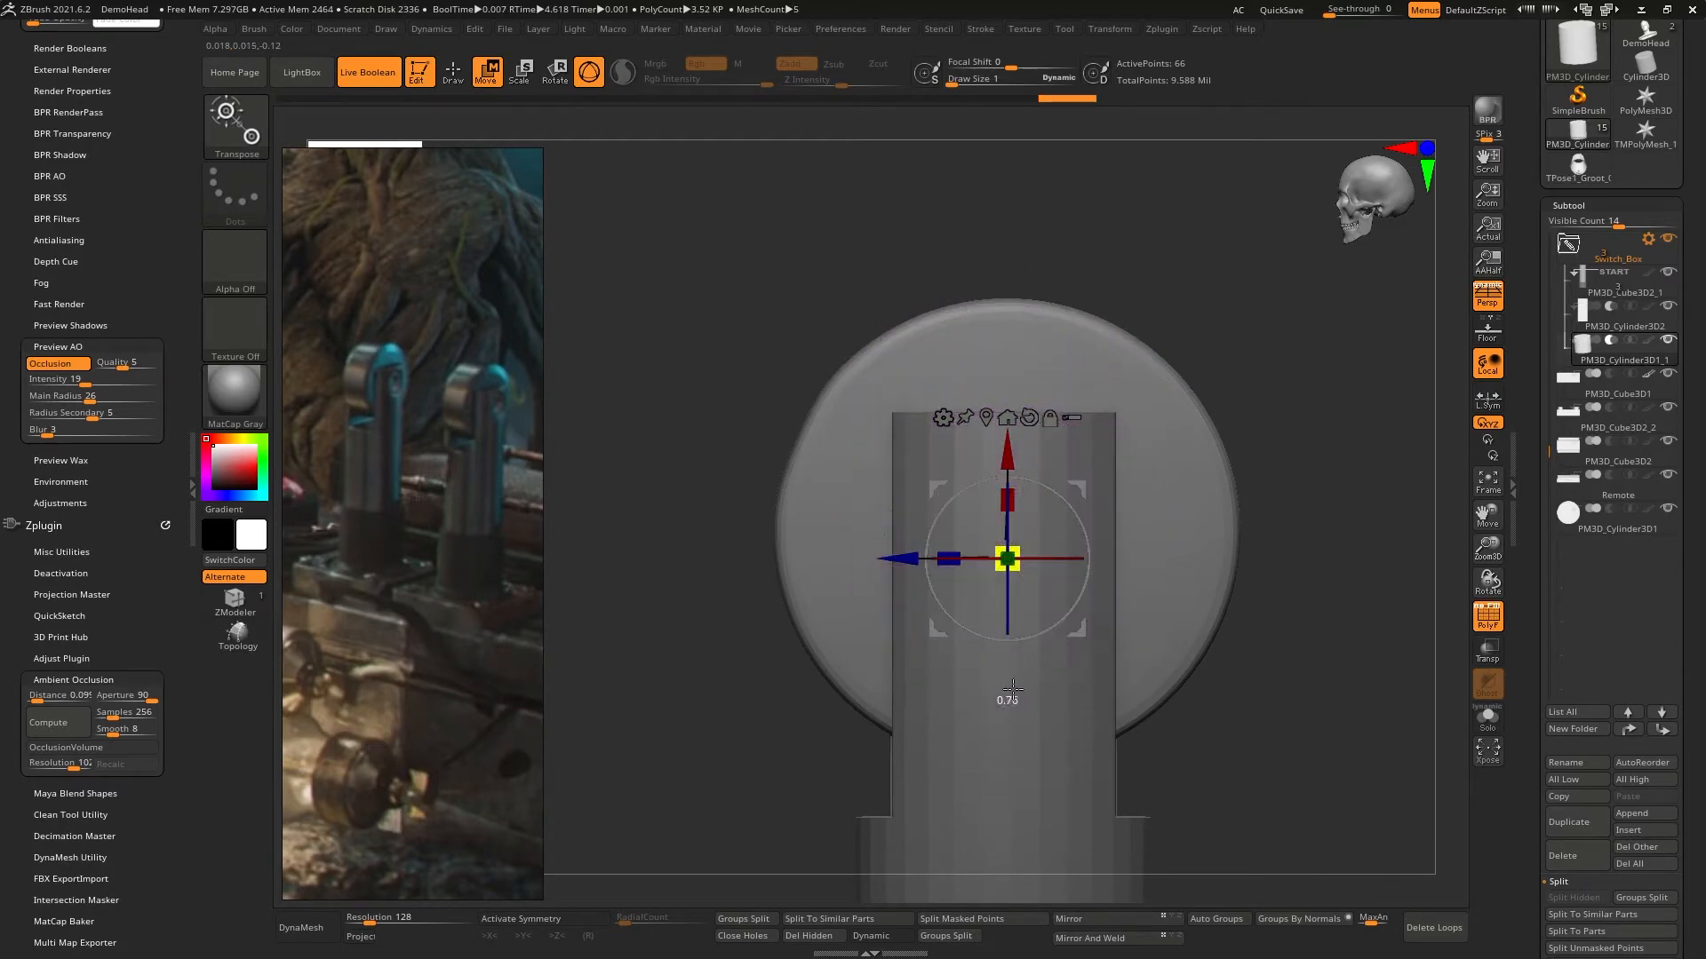
- Move the subtracting cylinder sideways along its length until it passes through both prongs of the lever
{"action": "right_click_drag", "start_coordinate": [998, 721], "coordinate": [1057, 503]}
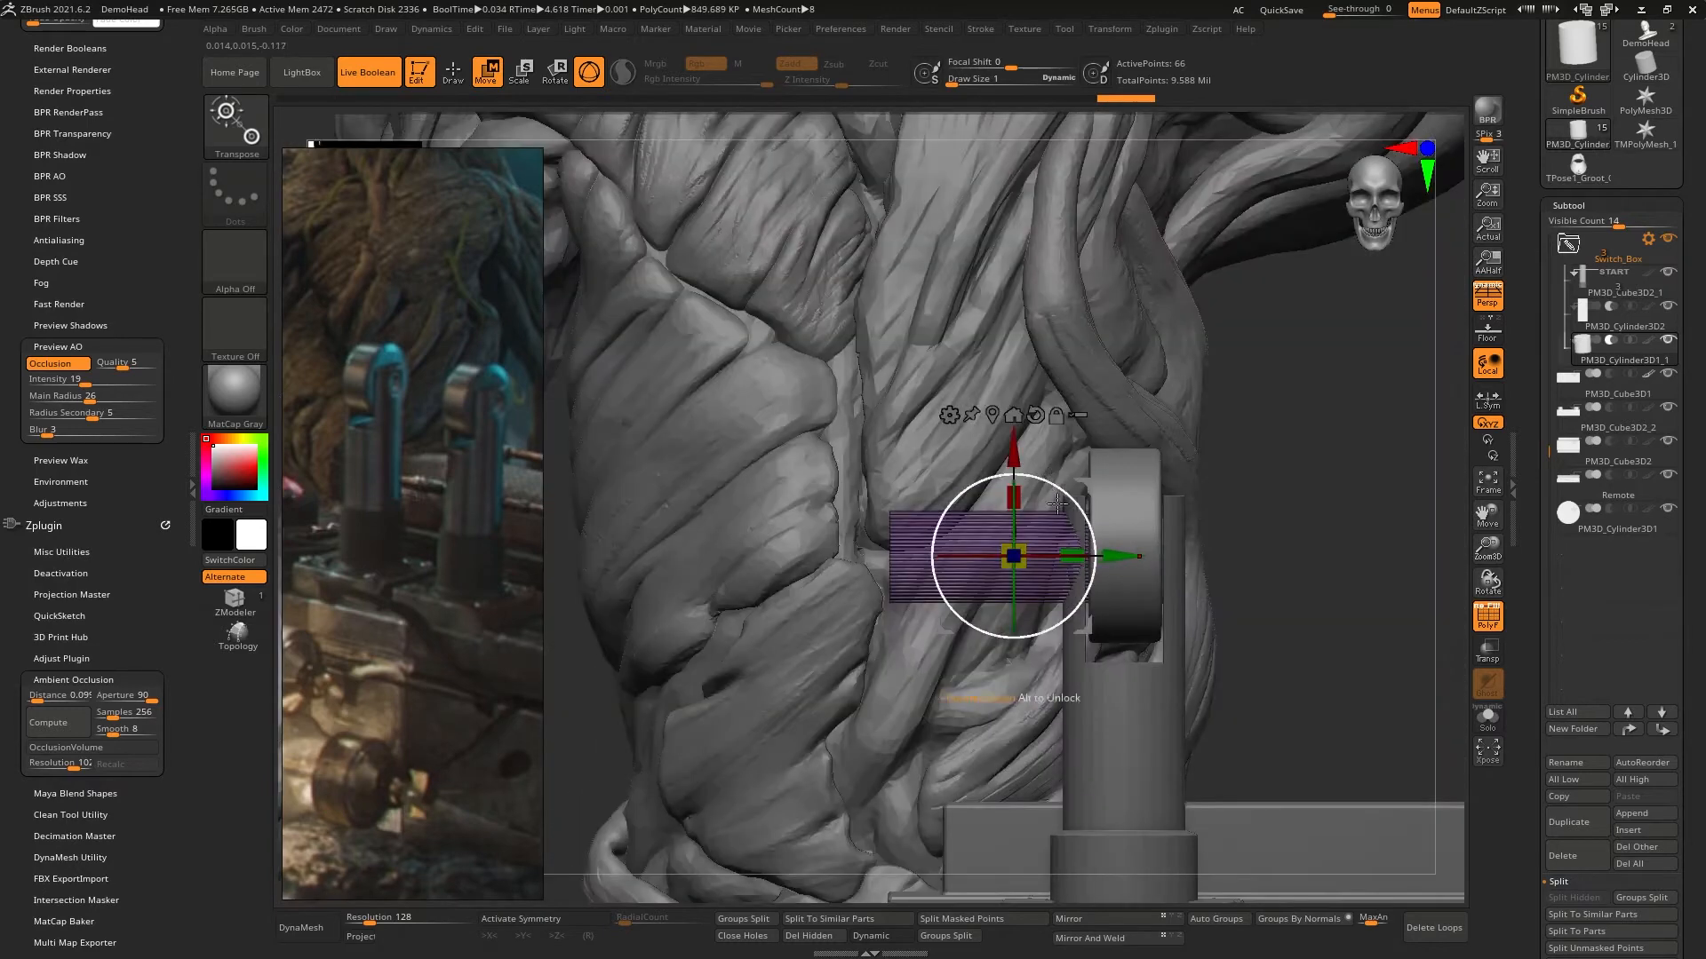
{"action": "left_click_drag", "start_coordinate": [1110, 555], "coordinate": [1213, 545]}
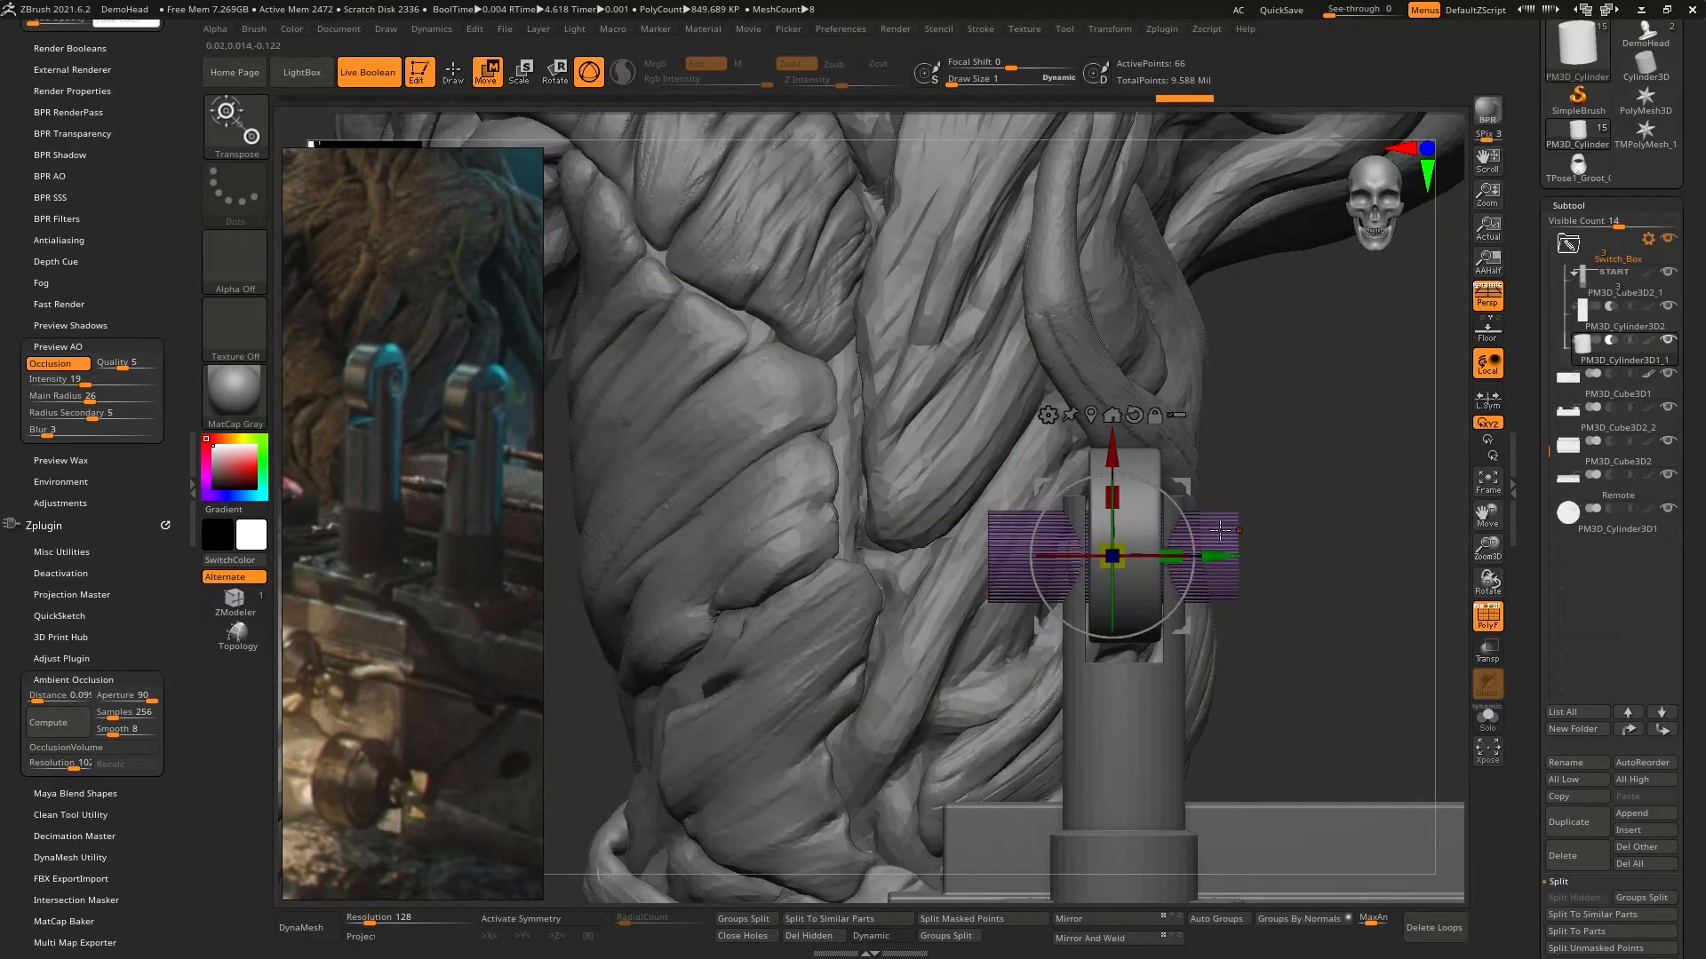
{"action": "right_click_drag", "start_coordinate": [1220, 531], "coordinate": [1038, 573]}
{"action": "right_click_drag", "start_coordinate": [1155, 515], "coordinate": [1234, 669], "text": "ctrl"}
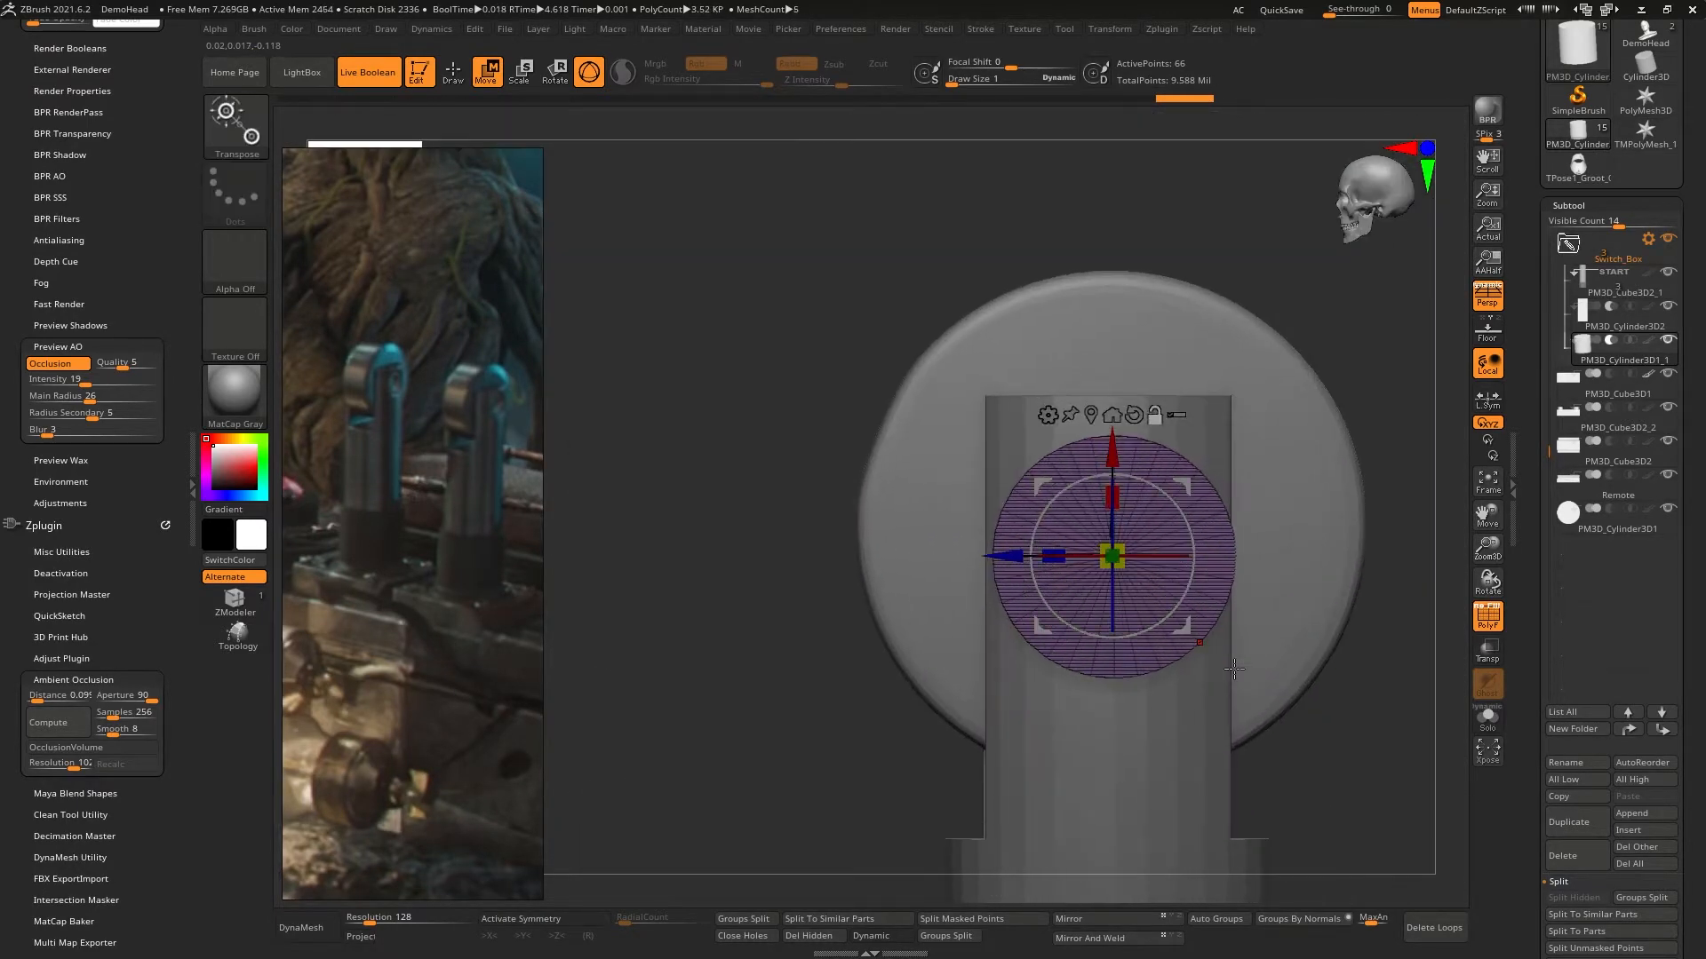
- Reduce the subtracting cylinder slightly and center its round face on the lever's prong in the side view
{"action": "right_click_drag", "start_coordinate": [1142, 477], "coordinate": [1107, 596], "text": "ctrl"}
{"action": "left_click_drag", "start_coordinate": [1100, 582], "coordinate": [1127, 640]}
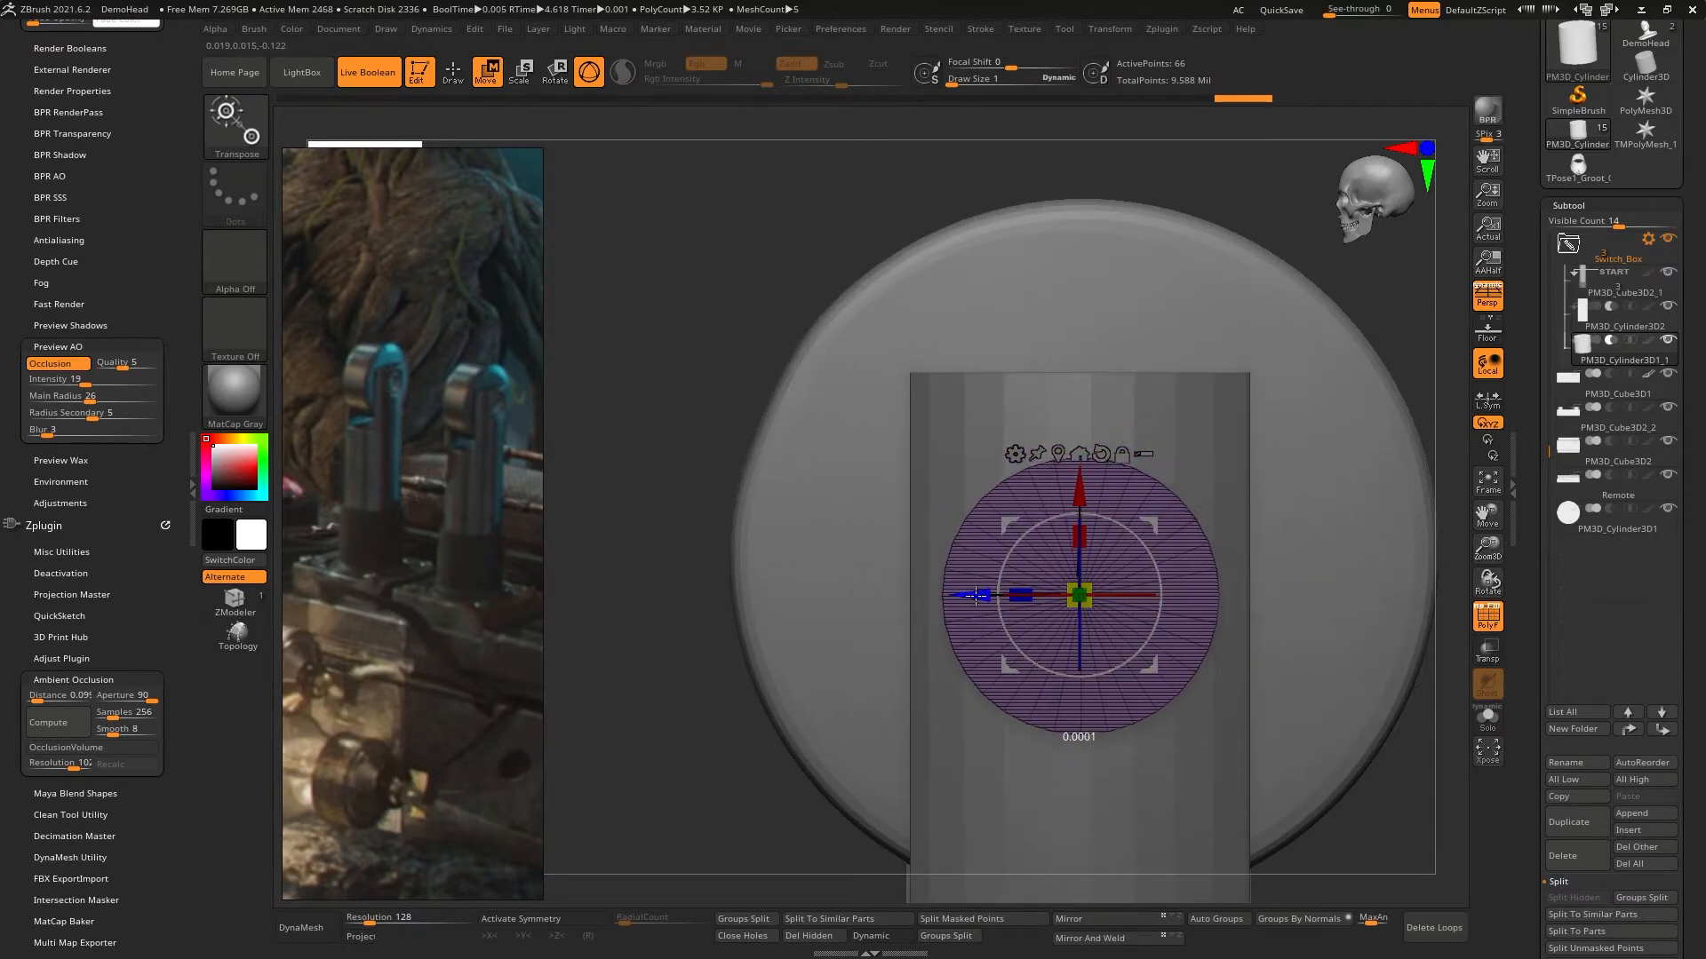
{"action": "left_click_drag", "start_coordinate": [1076, 483], "coordinate": [1087, 457]}
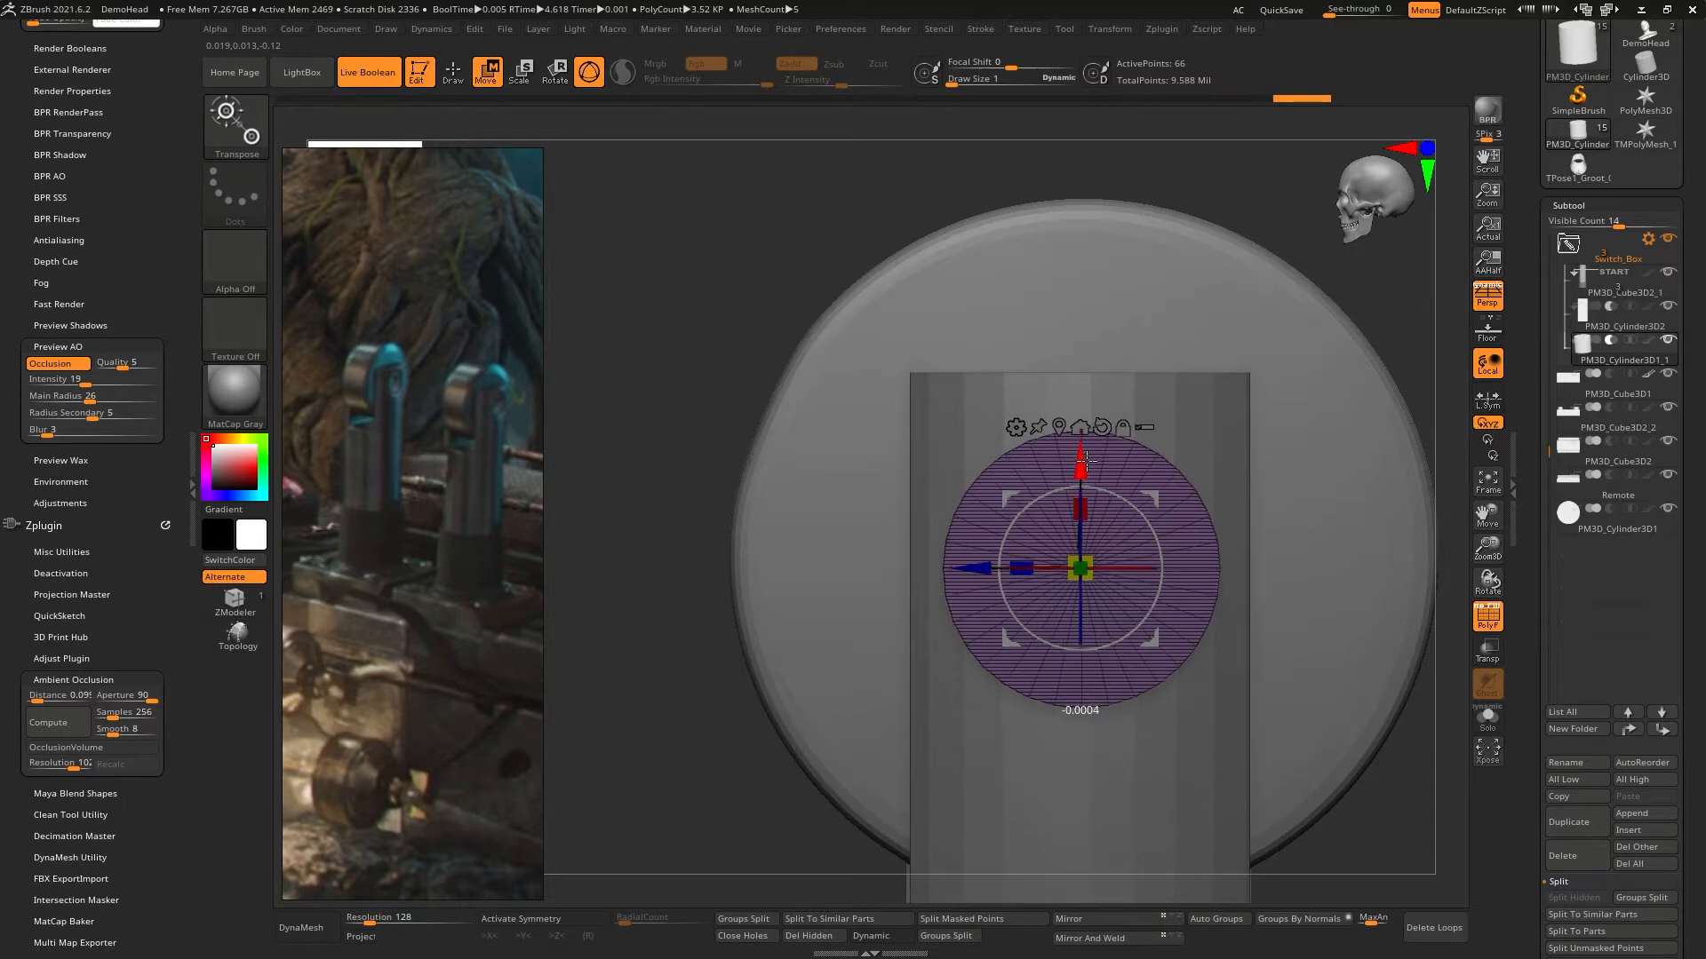
{"action": "left_click_drag", "start_coordinate": [979, 562], "coordinate": [977, 562]}
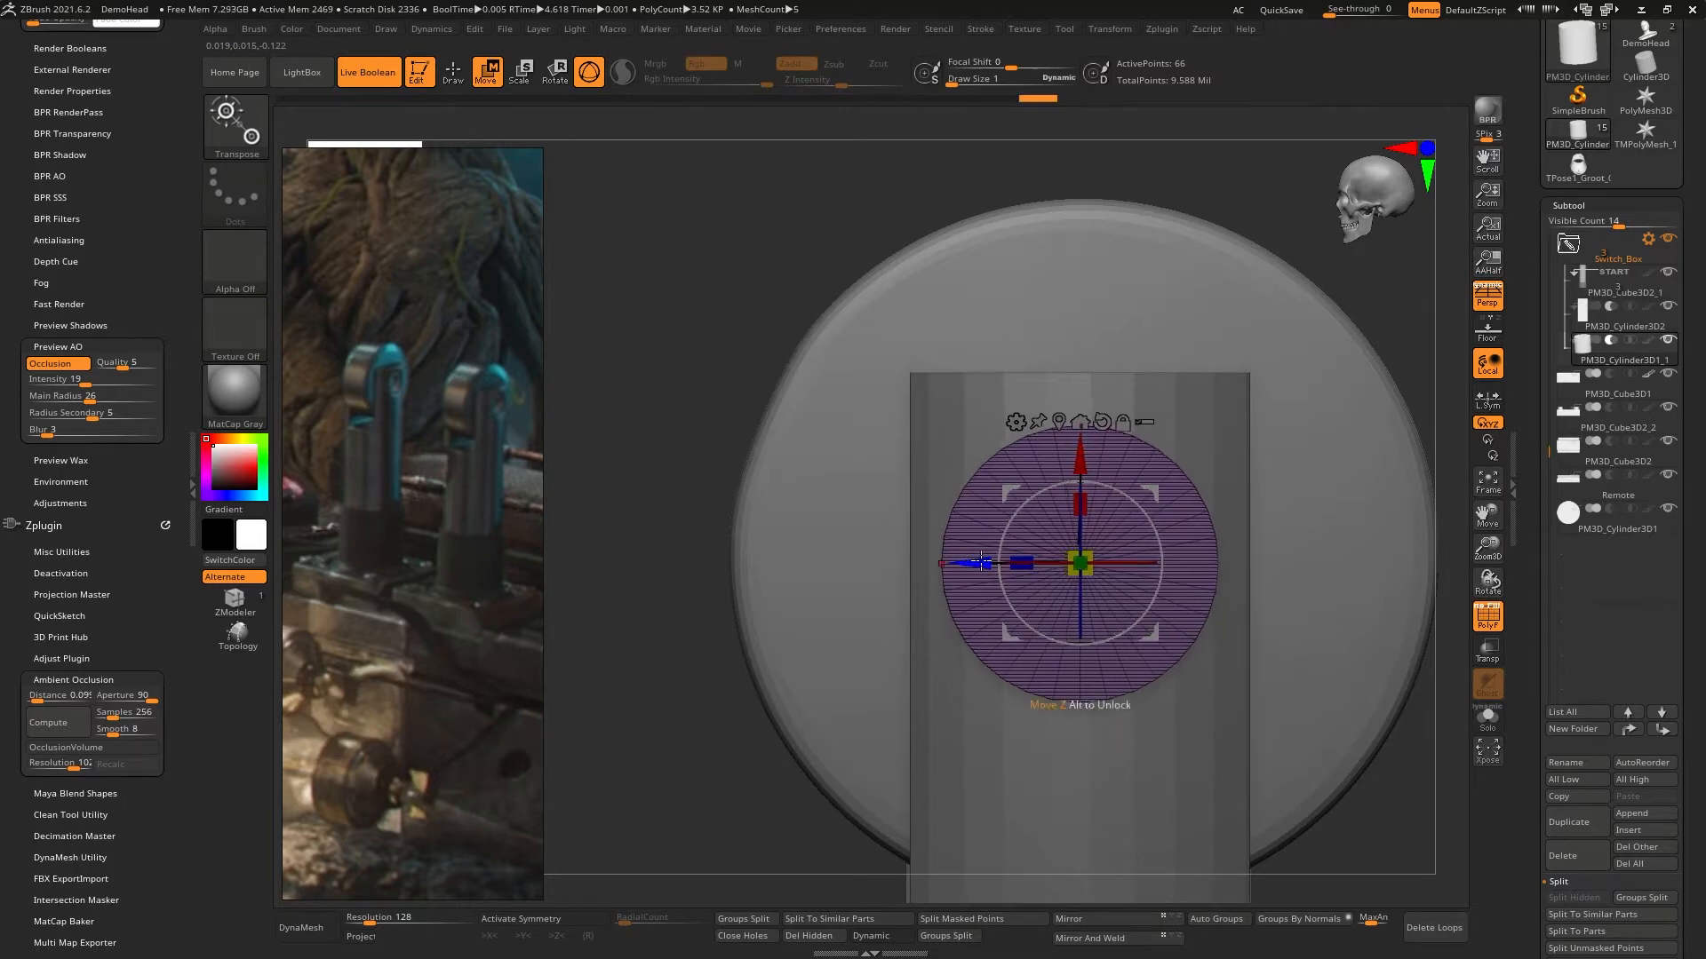
{"action": "right_click_drag", "start_coordinate": [1077, 507], "coordinate": [1128, 405]}
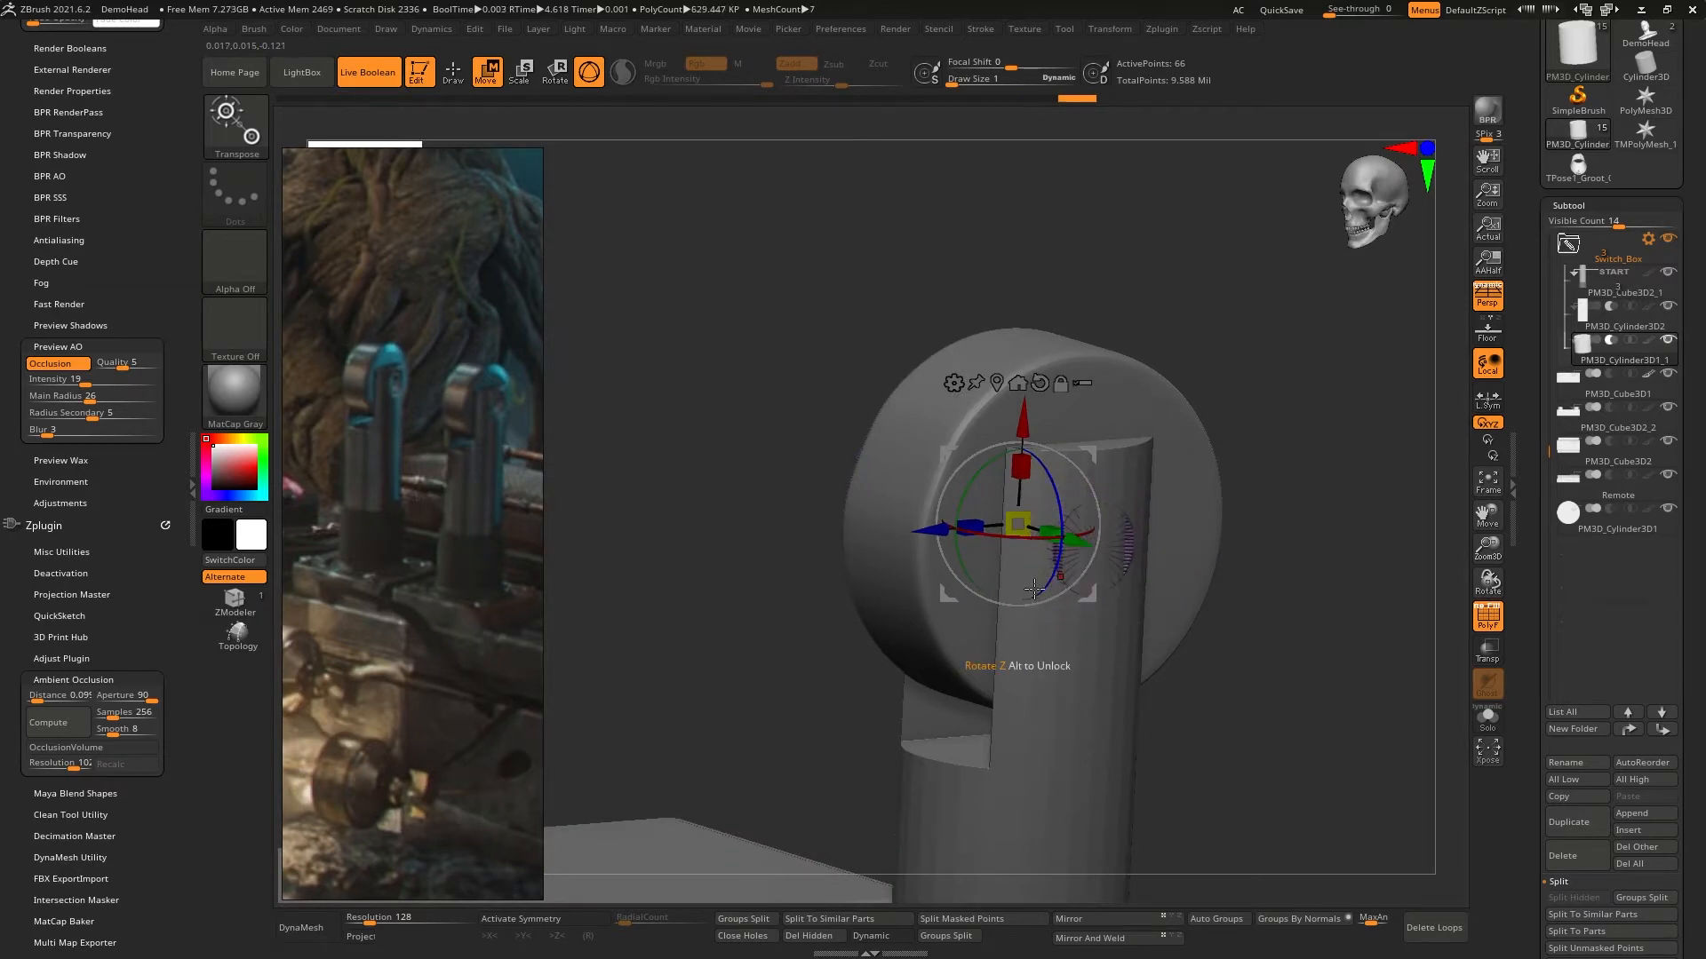
- Center the subtracting cylinder lengthwise across the two prongs and reset the gizmo's orientation
{"action": "left_click_drag", "start_coordinate": [1052, 531], "coordinate": [1076, 533]}
{"action": "mouse_move", "coordinate": [1064, 527]}
{"action": "right_mouse_down"}
{"action": "mouse_move", "coordinate": [990, 536]}
{"action": "mouse_move", "coordinate": [1086, 535]}
{"action": "mouse_move", "coordinate": [1131, 507]}
{"action": "mouse_move", "coordinate": [1119, 499]}
{"action": "mouse_move", "coordinate": [1171, 493]}
{"action": "mouse_move", "coordinate": [1187, 553]}
{"action": "mouse_move", "coordinate": [1361, 495]}
{"action": "mouse_move", "coordinate": [1236, 492]}
{"action": "right_mouse_up"}
{"action": "key", "text": "q"}
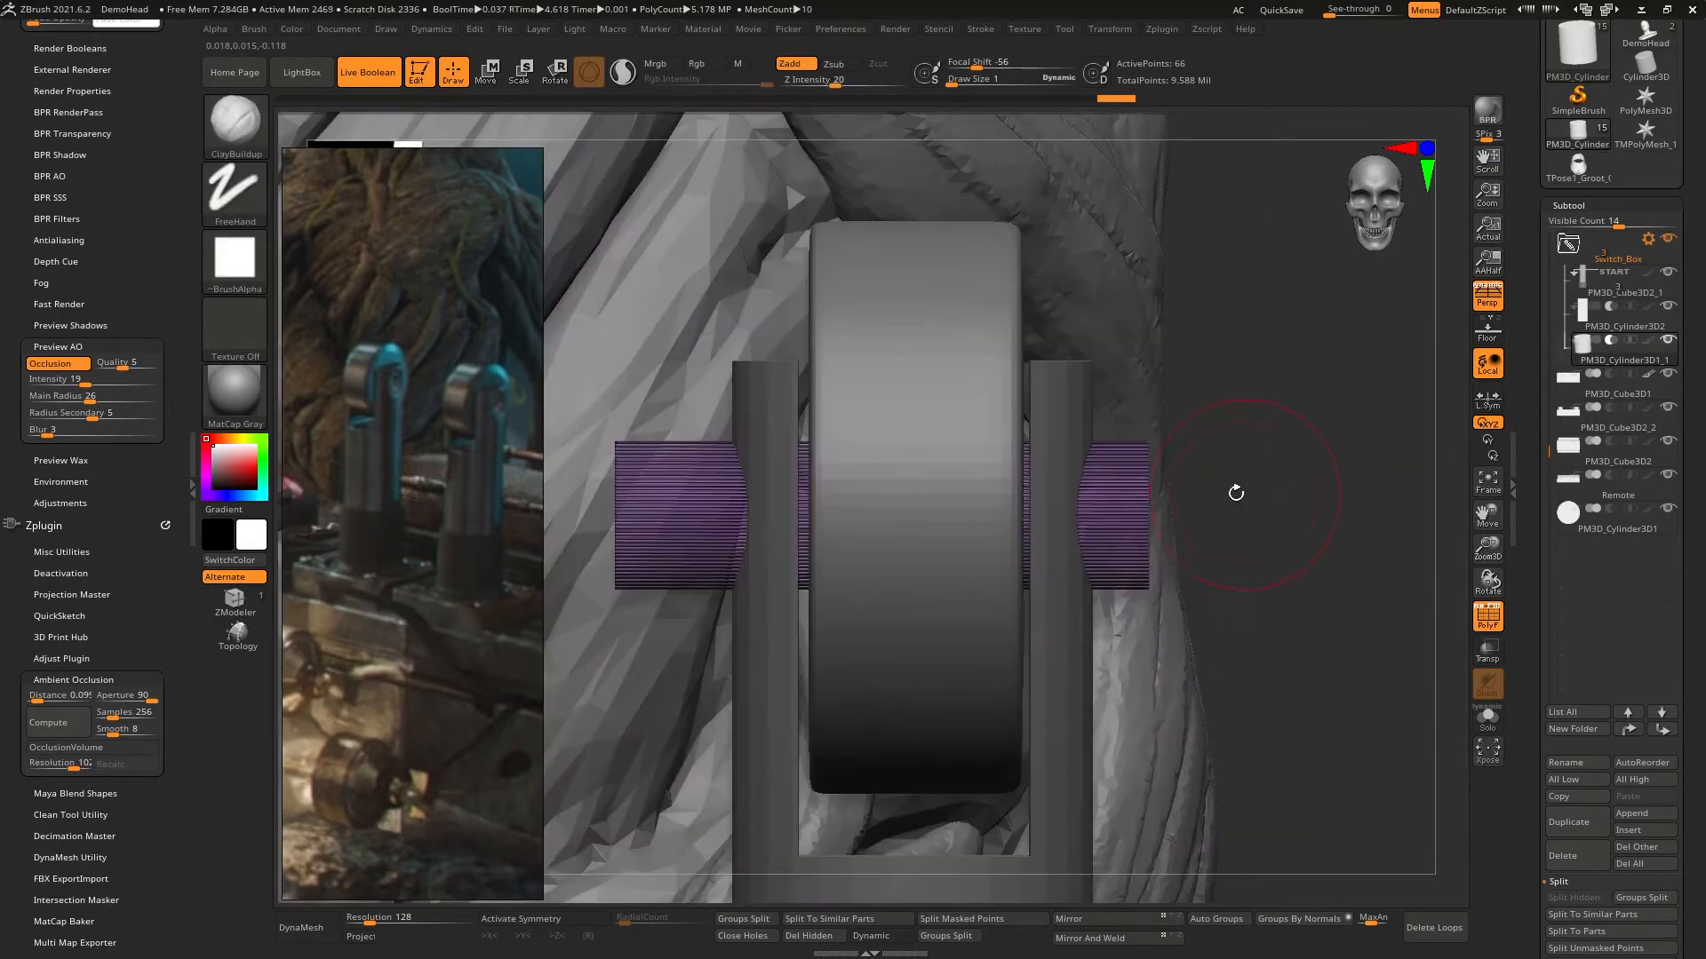
{"action": "key", "text": "w"}
{"action": "left_click_drag", "start_coordinate": [983, 512], "coordinate": [1022, 511]}
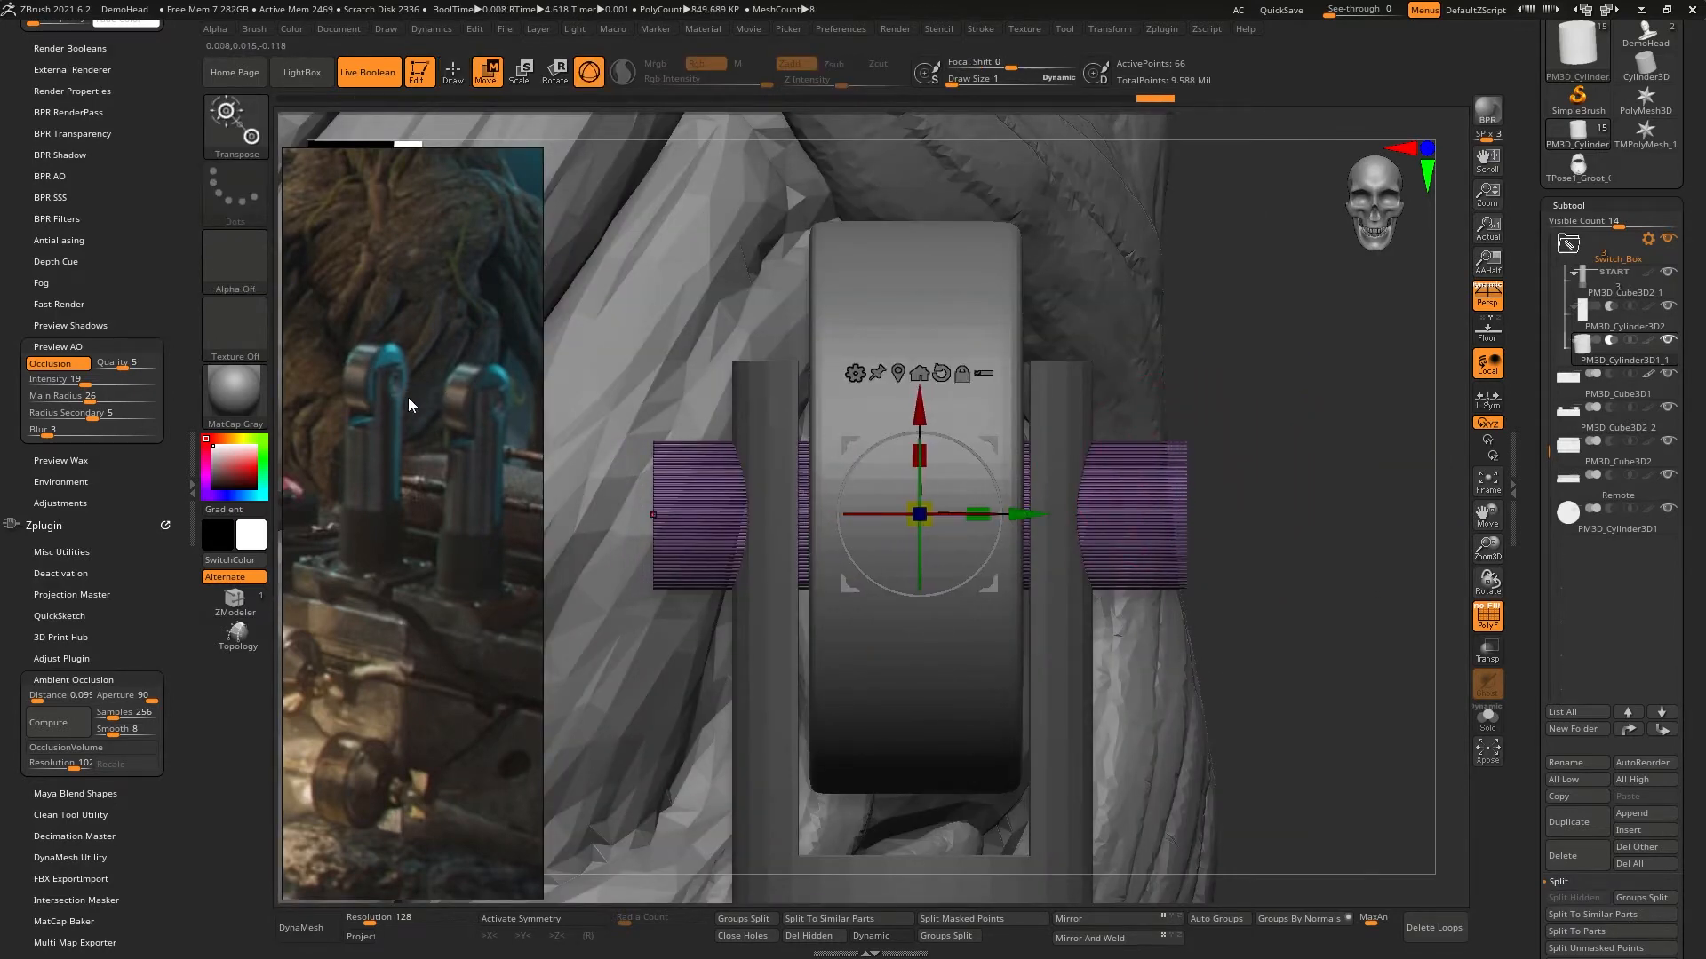
{"action": "right_click_drag", "start_coordinate": [1111, 503], "coordinate": [1038, 514]}
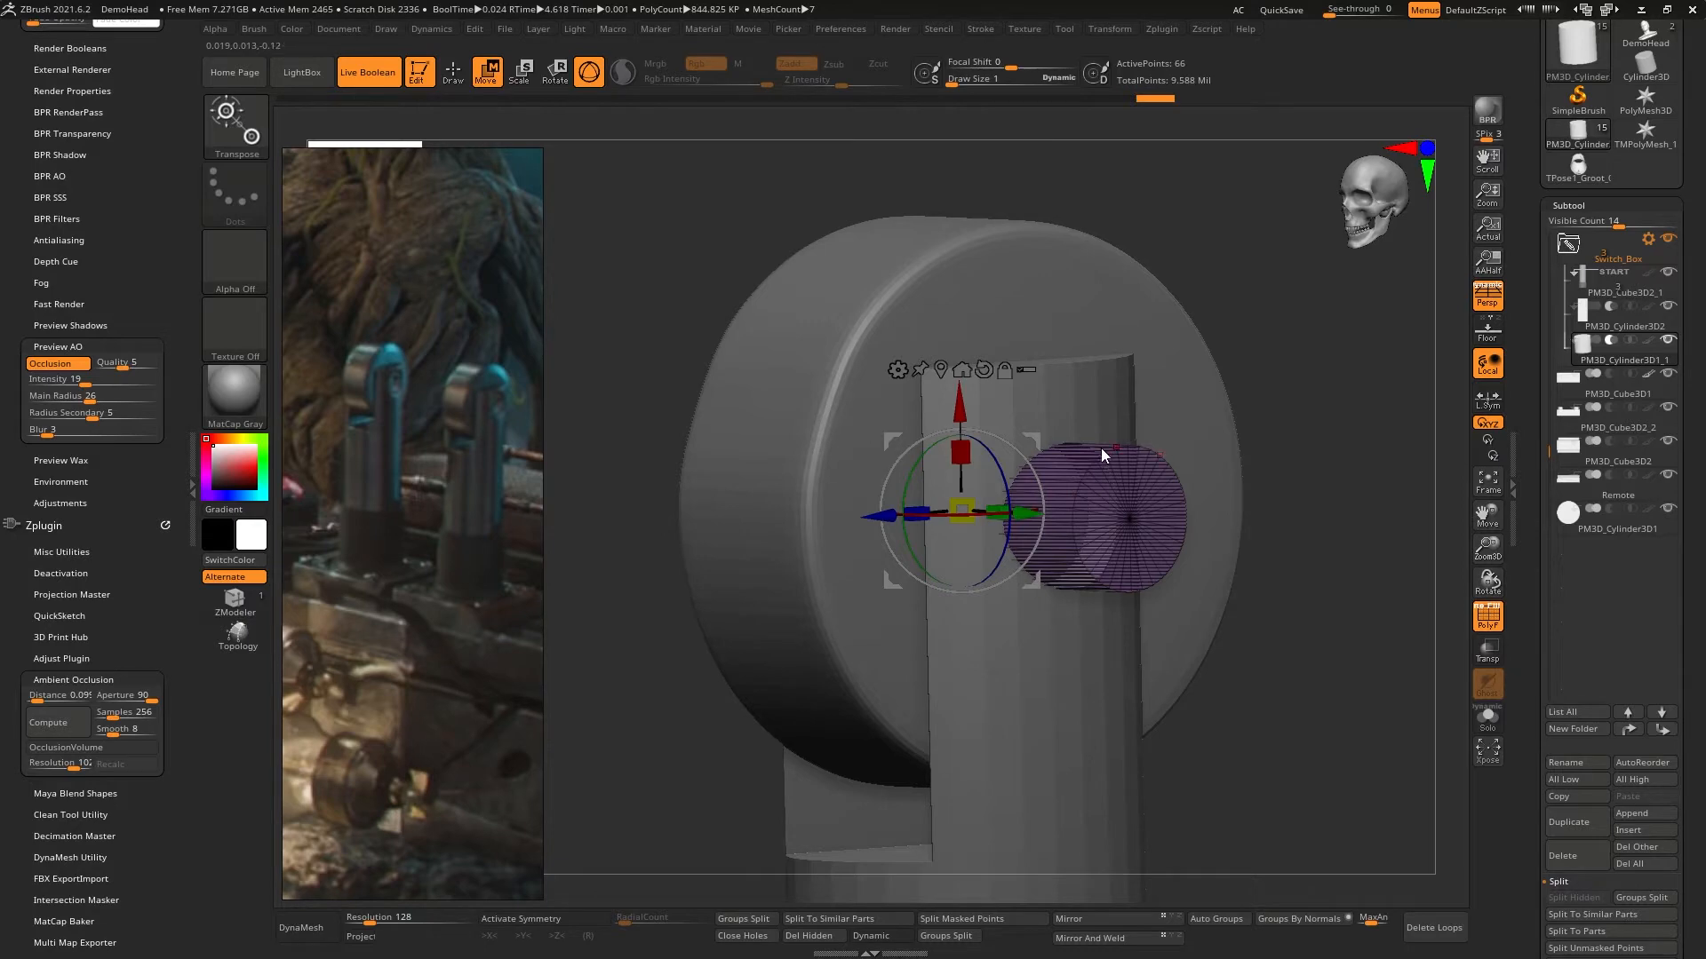
{"action": "left_click", "coordinate": [979, 371]}
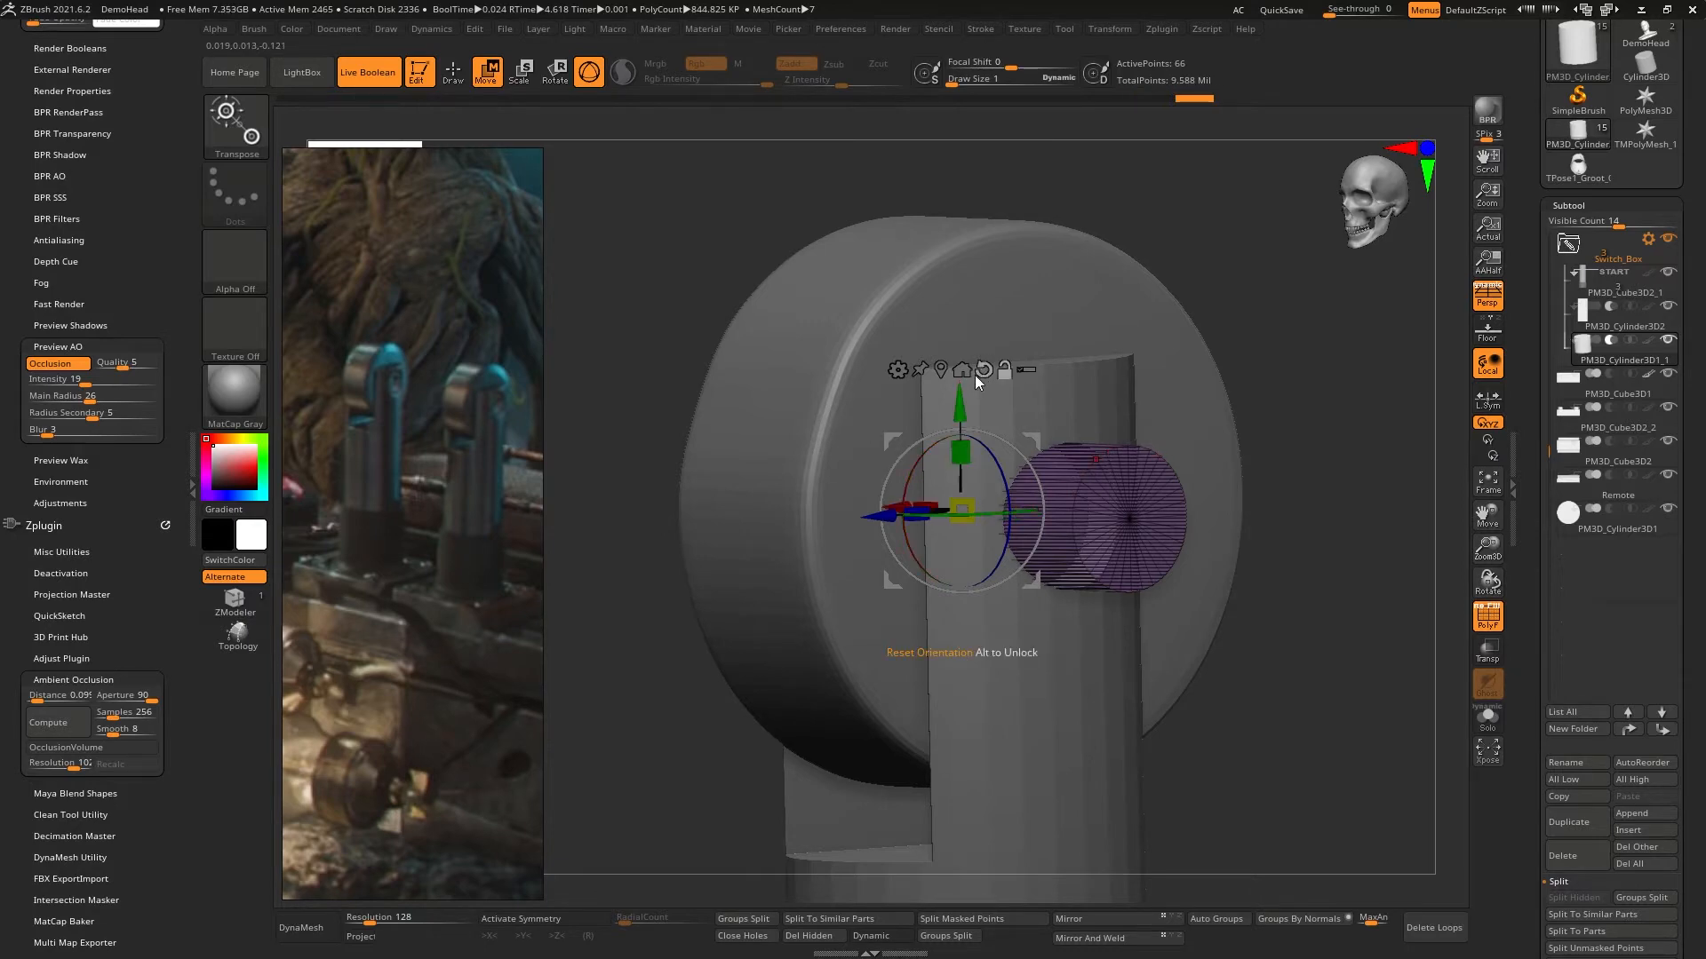
{"action": "right_click_drag", "start_coordinate": [1015, 471], "coordinate": [1130, 424]}
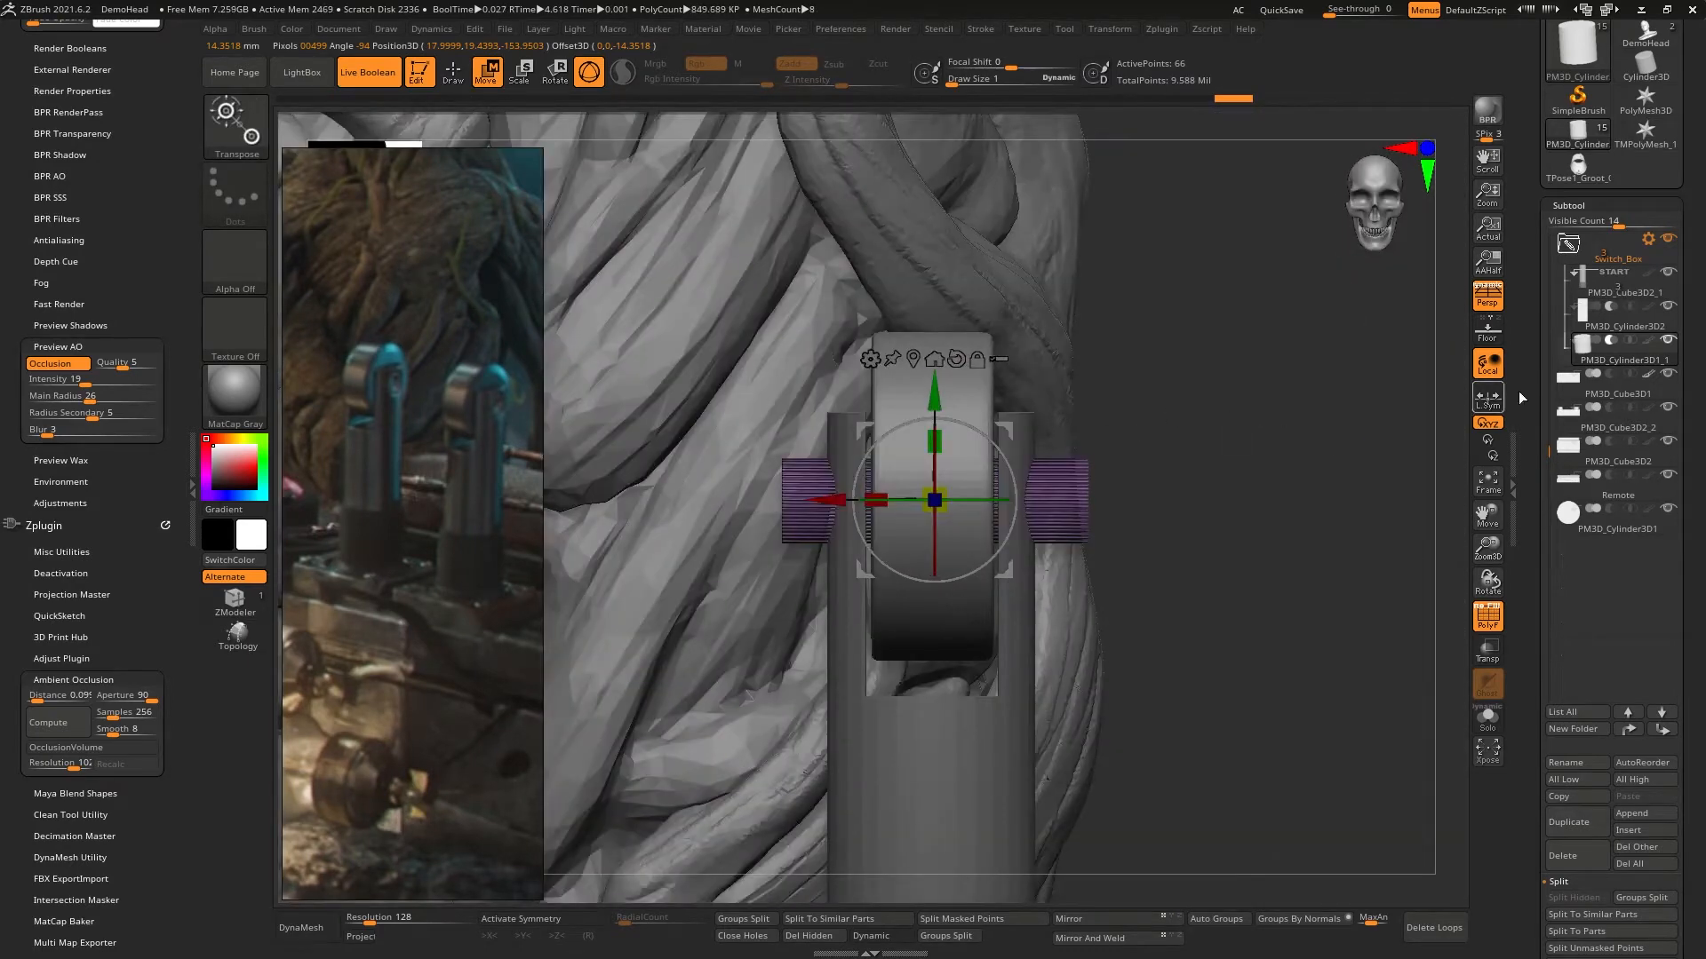
- Duplicate PM3D_Cylinder3D1_1, shorten the copy into a thin disc, and shift it toward the outer side of the lever
{"action": "left_click", "coordinate": [1575, 825]}
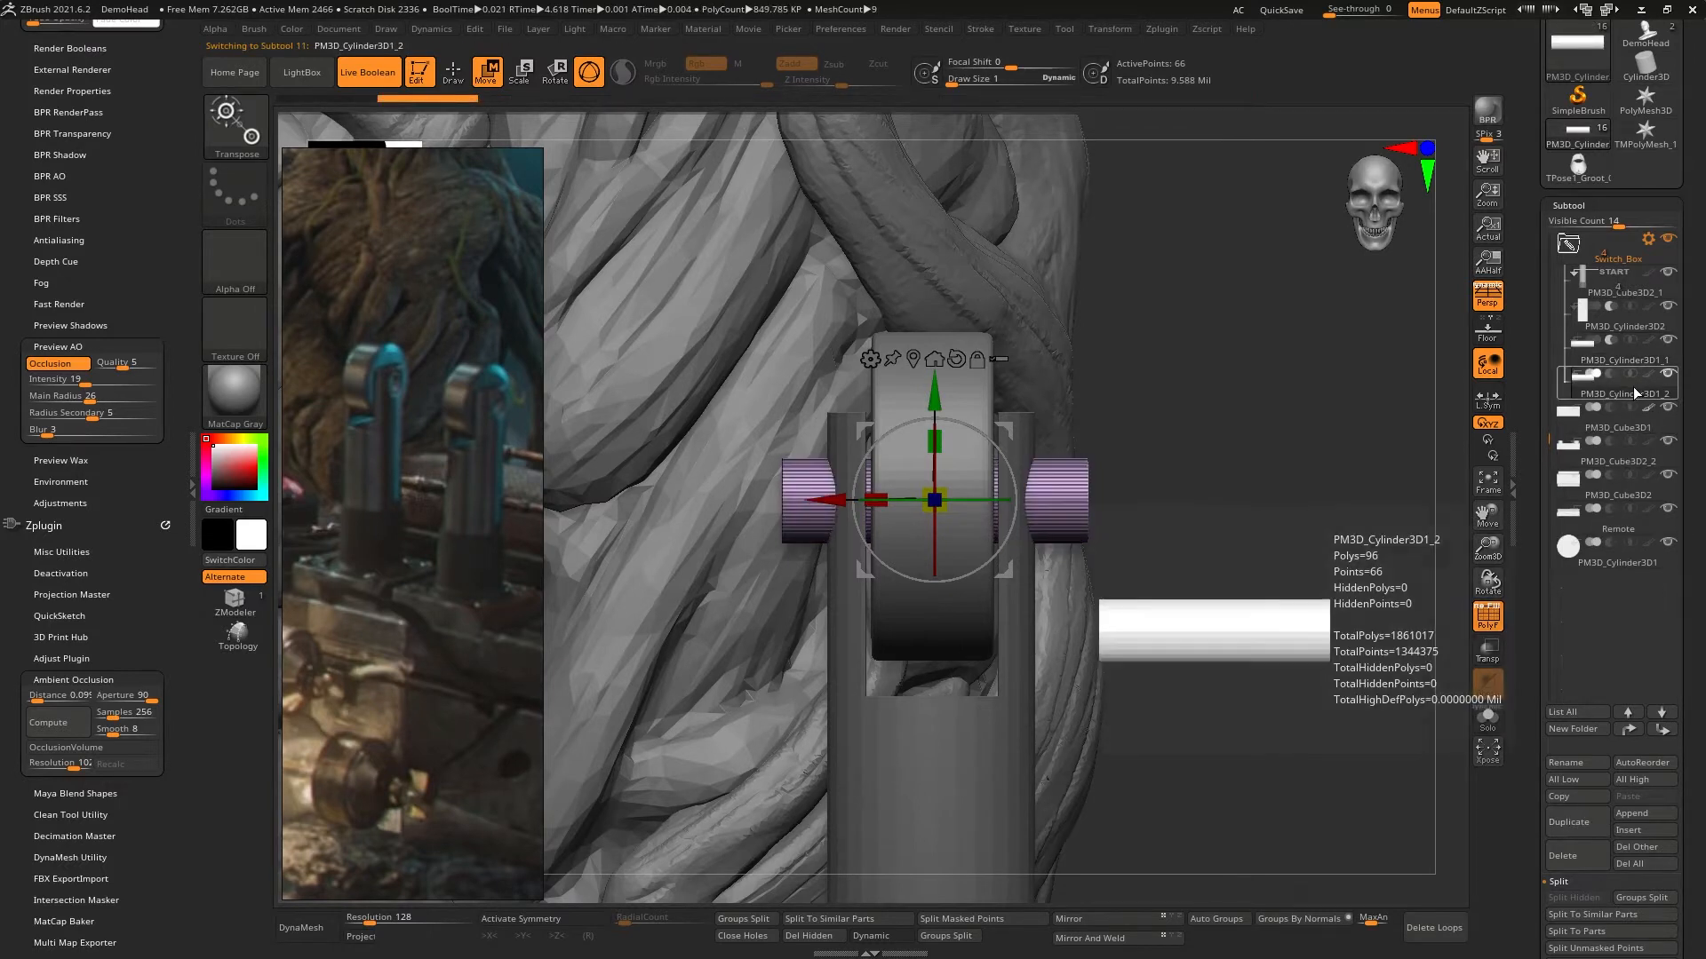
{"action": "left_click_drag", "start_coordinate": [836, 500], "coordinate": [1153, 495]}
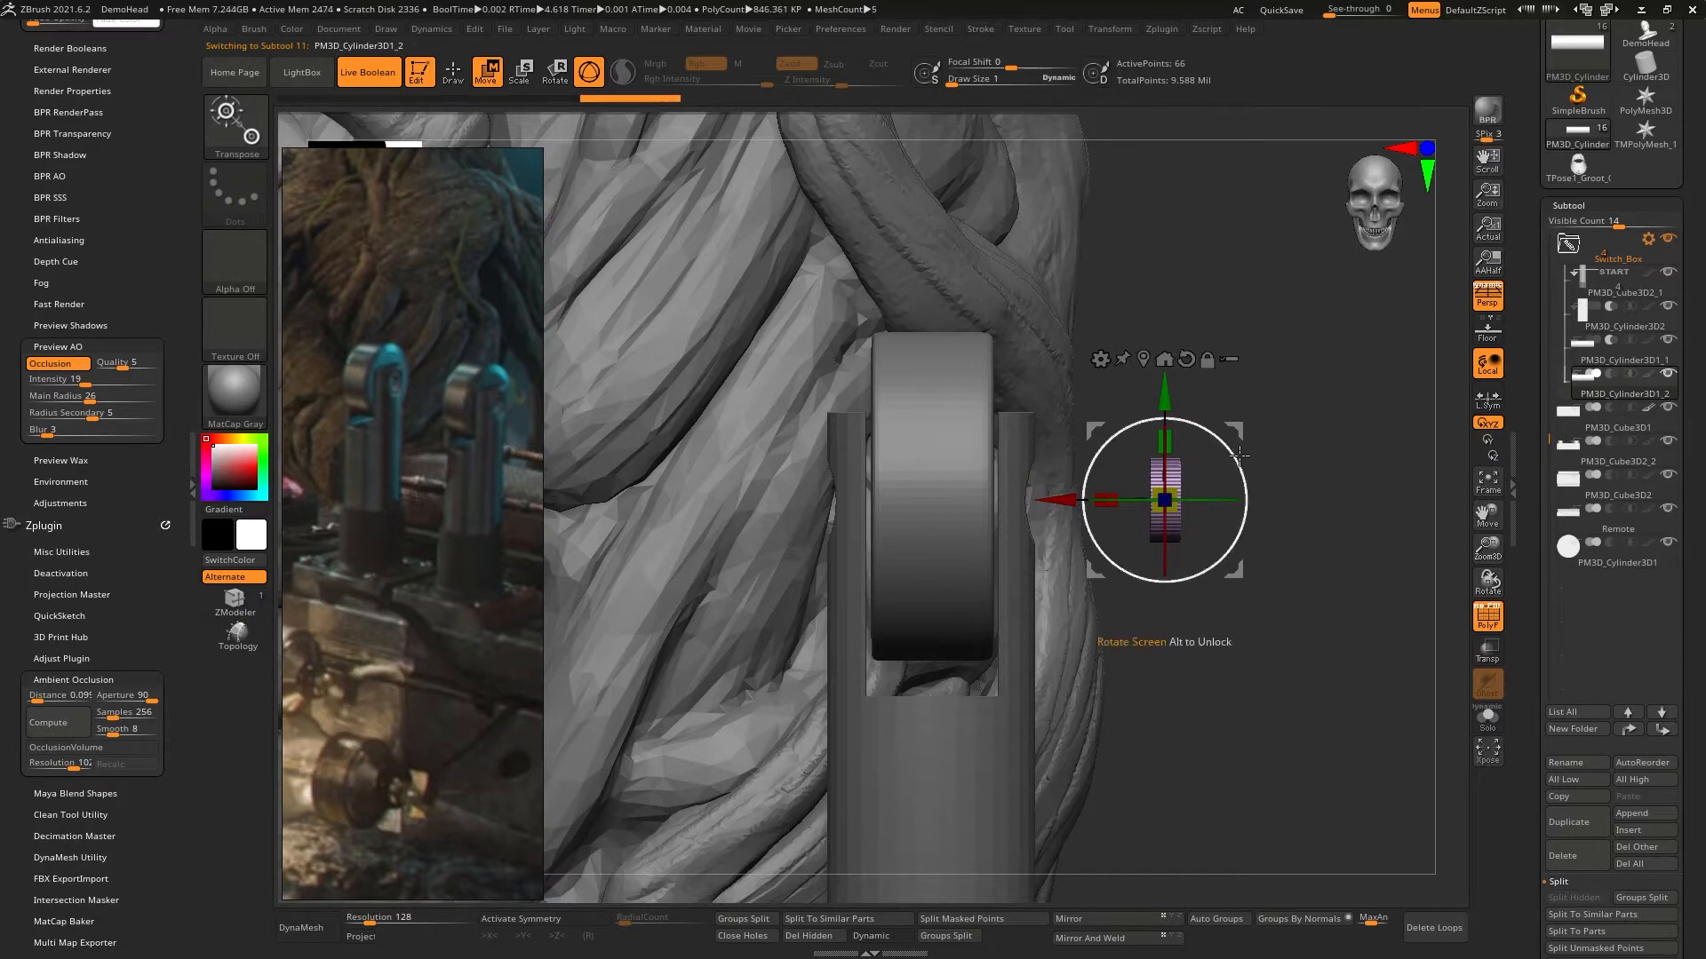
{"action": "right_click_drag", "start_coordinate": [1101, 435], "coordinate": [1066, 550]}
- Place the disc in the prong's round opening and scale it so it nearly fills the hole
{"action": "left_click_drag", "start_coordinate": [1165, 547], "coordinate": [847, 455]}
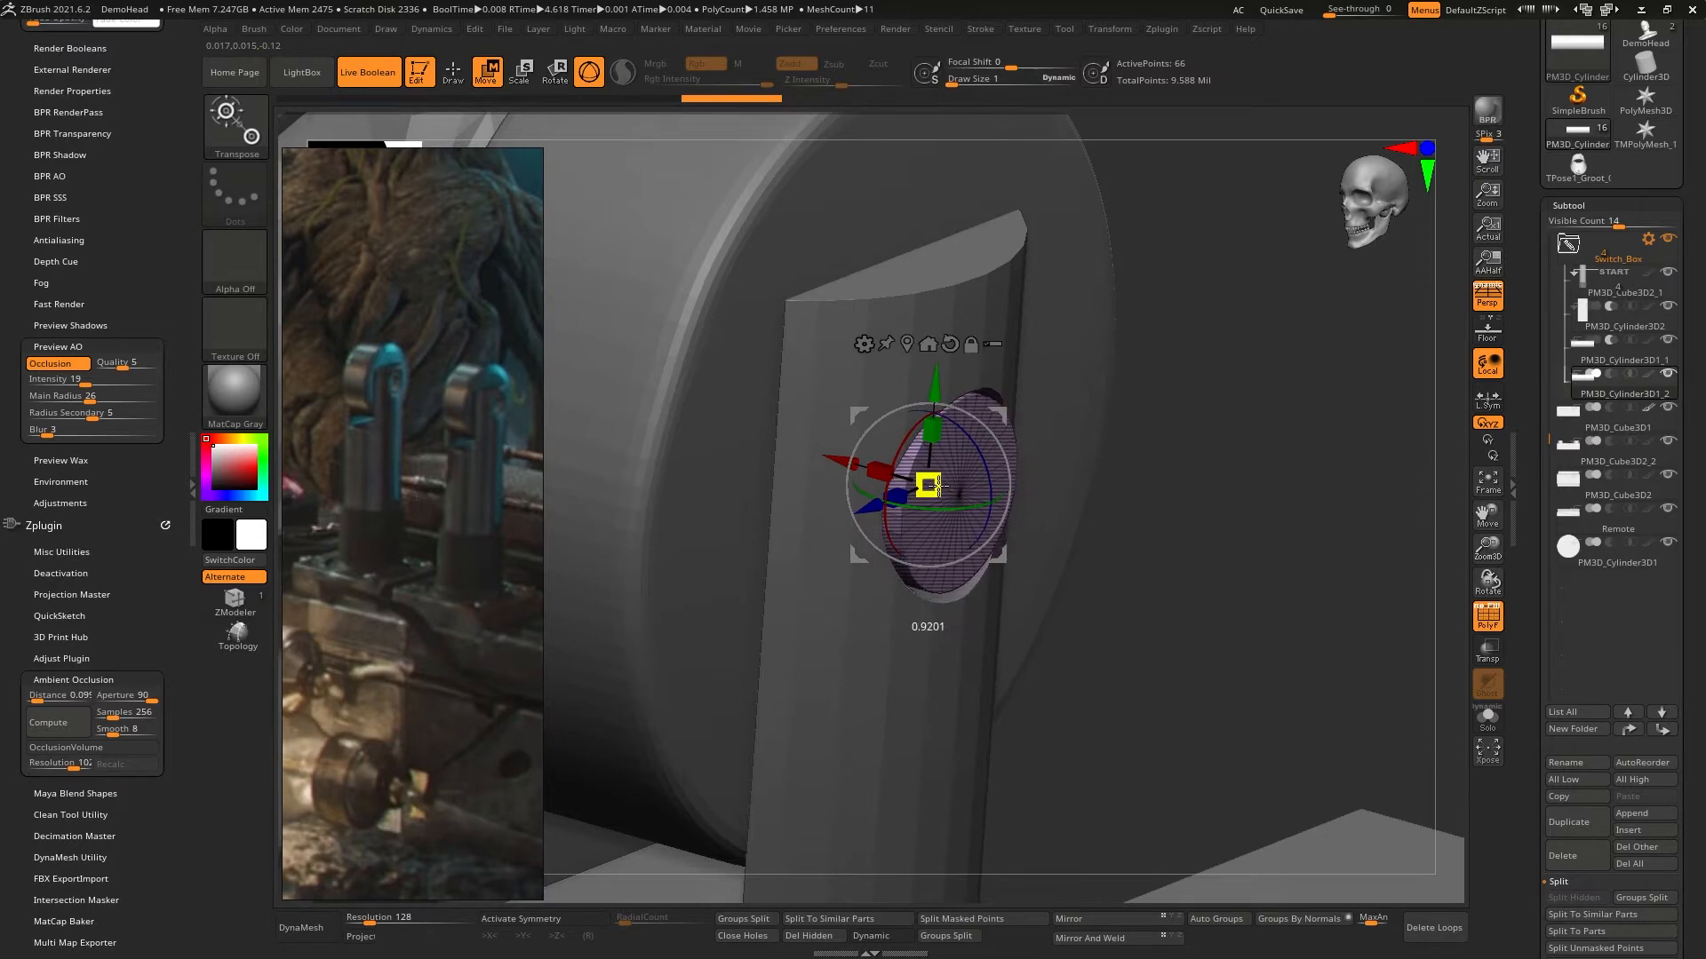
{"action": "left_click_drag", "start_coordinate": [938, 487], "coordinate": [936, 488]}
{"action": "right_click_drag", "start_coordinate": [1010, 462], "coordinate": [640, 426], "text": "ctrl"}
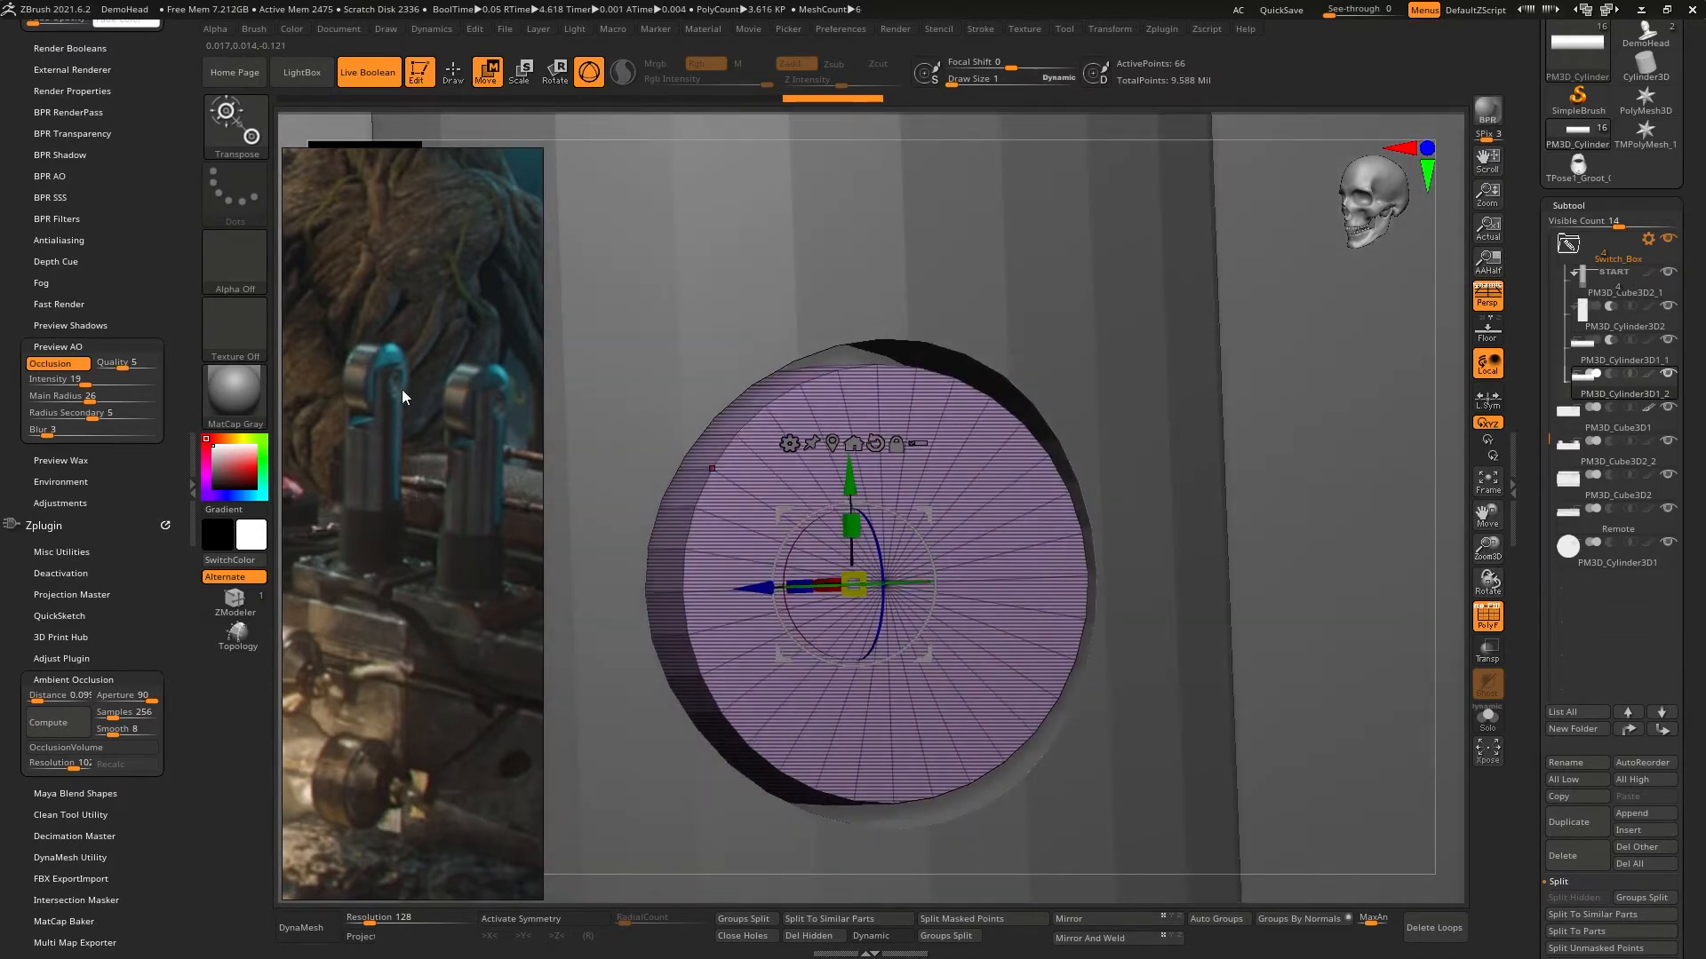
{"action": "right_click_drag", "start_coordinate": [882, 515], "coordinate": [839, 558]}
{"action": "left_click_drag", "start_coordinate": [849, 583], "coordinate": [861, 561]}
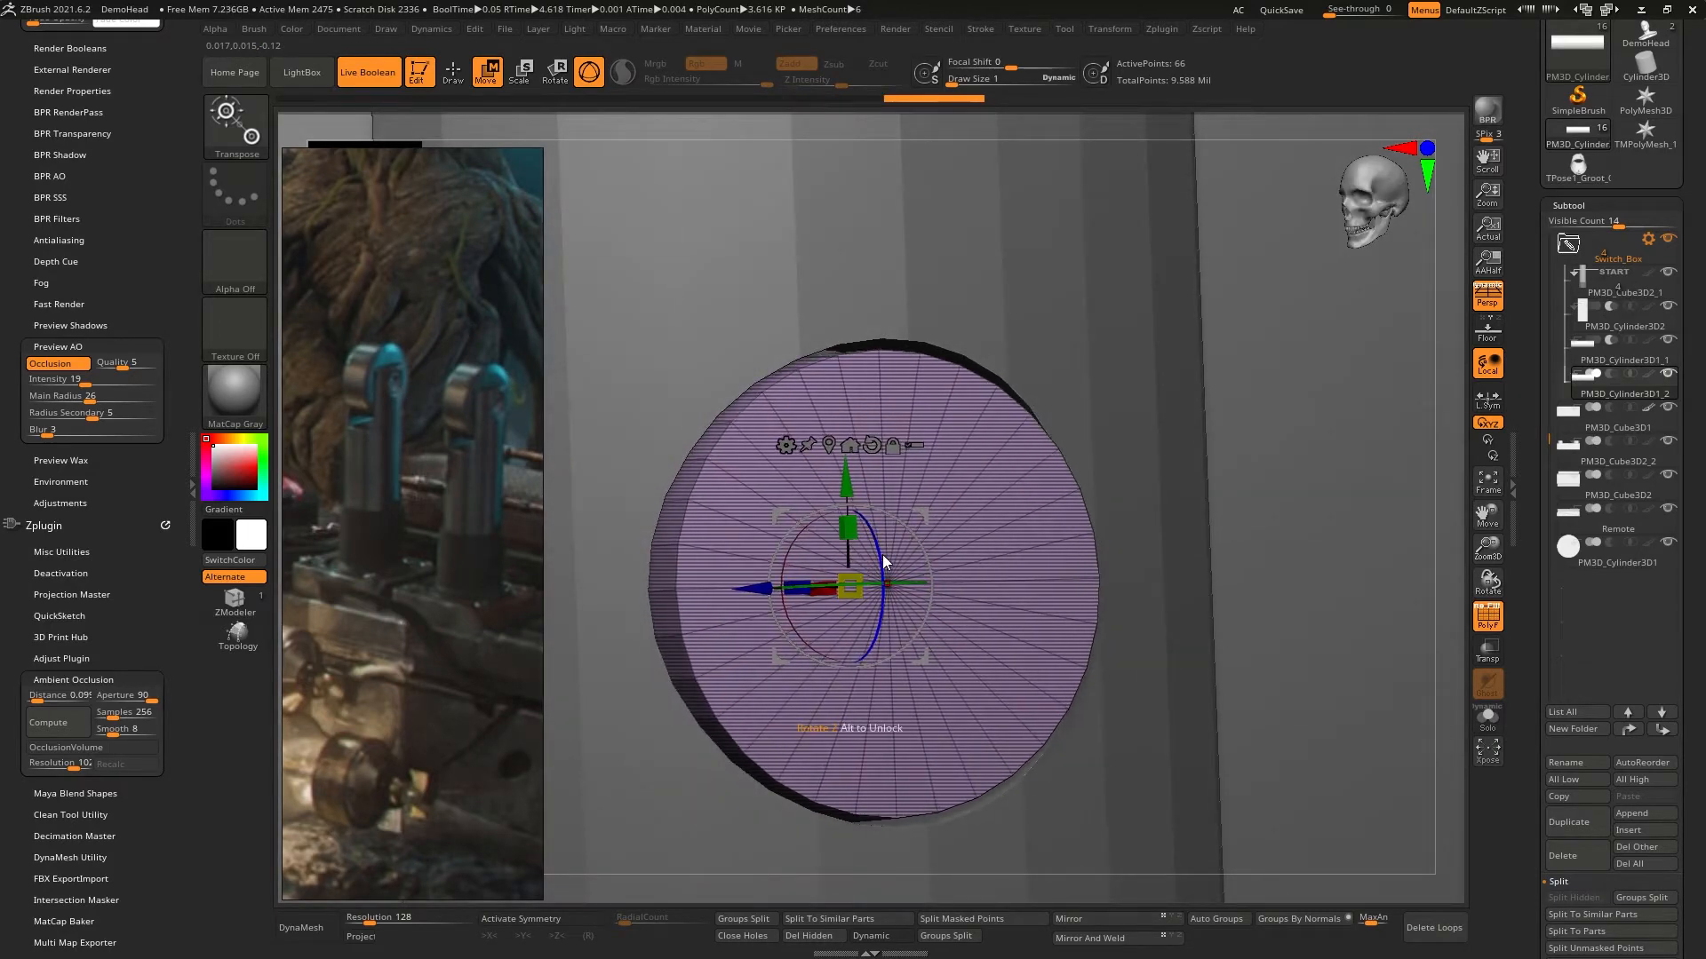
{"action": "mouse_move", "coordinate": [885, 524]}
{"action": "right_mouse_down"}
{"action": "mouse_move", "coordinate": [999, 530]}
{"action": "mouse_move", "coordinate": [926, 547]}
{"action": "mouse_move", "coordinate": [935, 170]}
{"action": "mouse_move", "coordinate": [807, 440]}
{"action": "mouse_move", "coordinate": [957, 489]}
{"action": "mouse_move", "coordinate": [993, 547]}
{"action": "mouse_move", "coordinate": [972, 546]}
{"action": "right_mouse_up"}
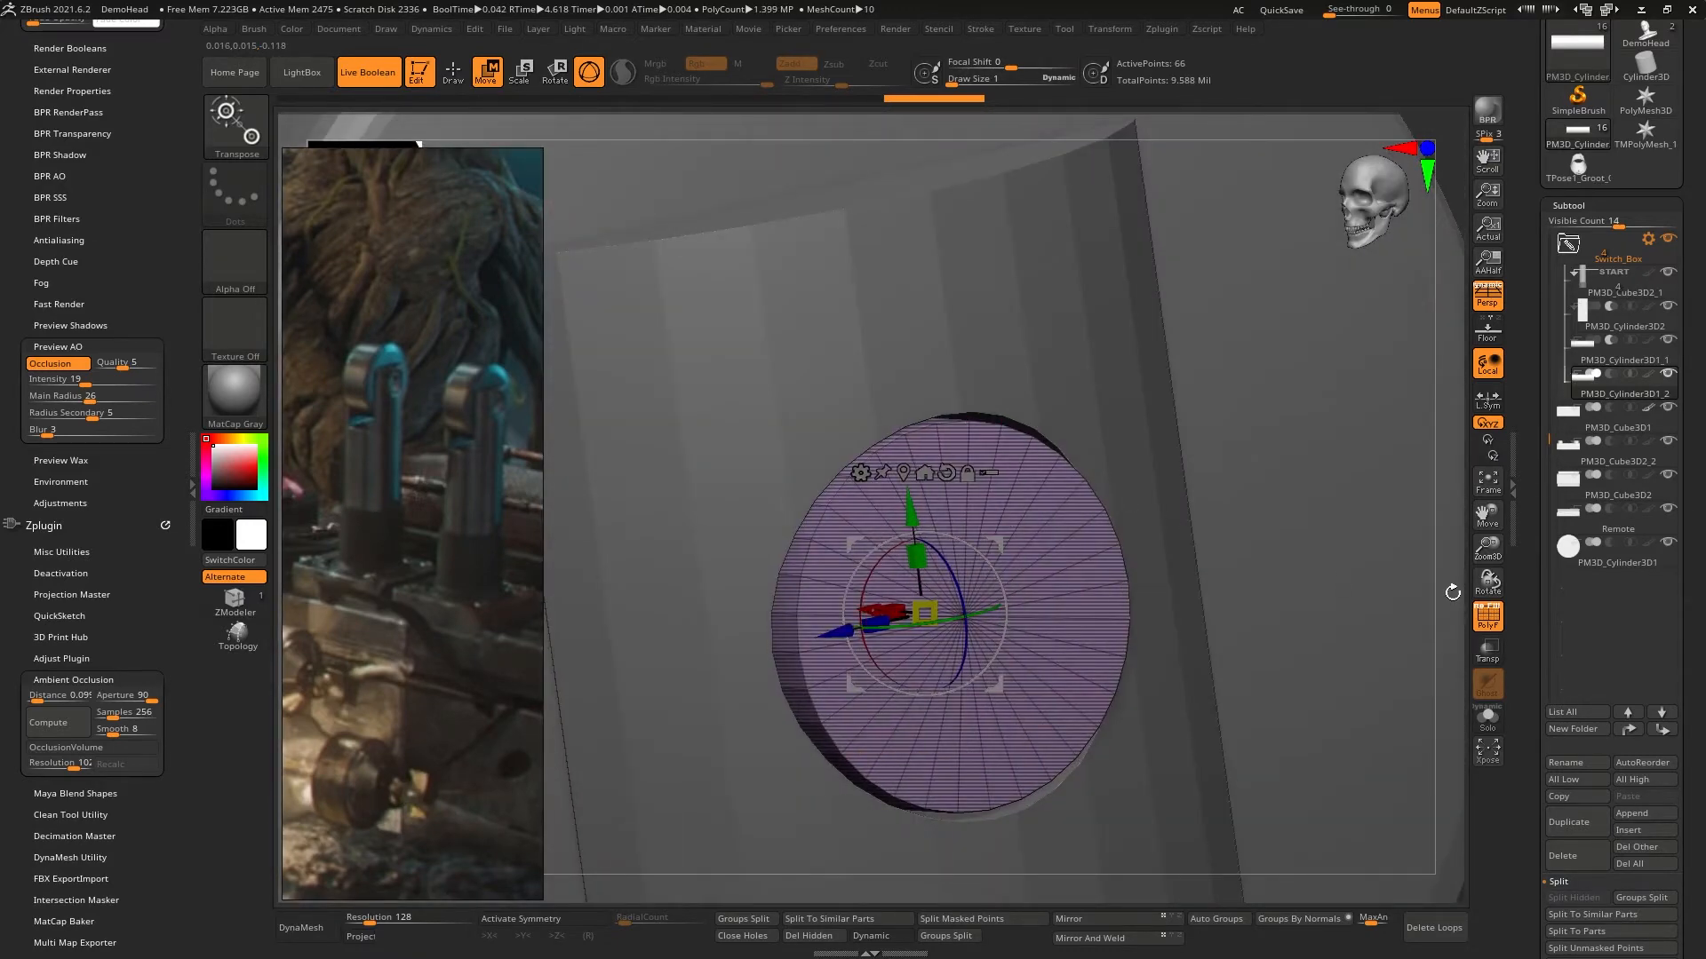
- Insert an edge loop with the ZModeler brush around the disc's front face, about halfway between center and rim
{"action": "left_click", "coordinate": [1490, 622]}
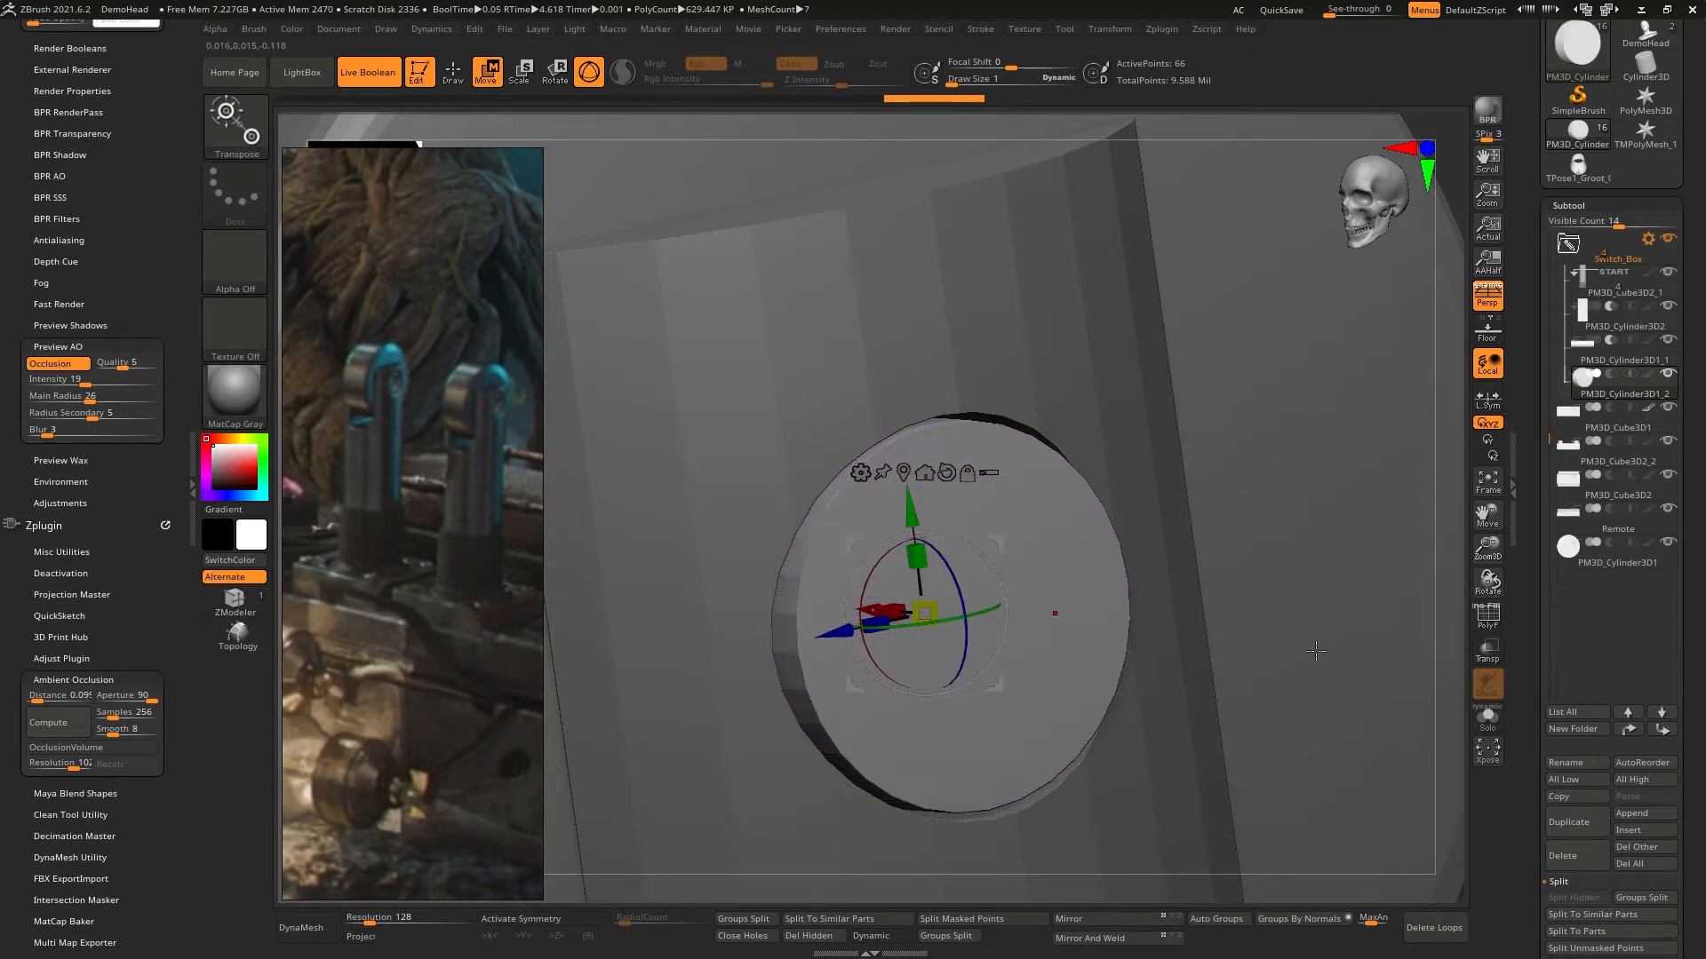
{"action": "left_click", "coordinate": [1478, 624]}
{"action": "key", "text": "q"}
{"action": "key", "text": "space"}
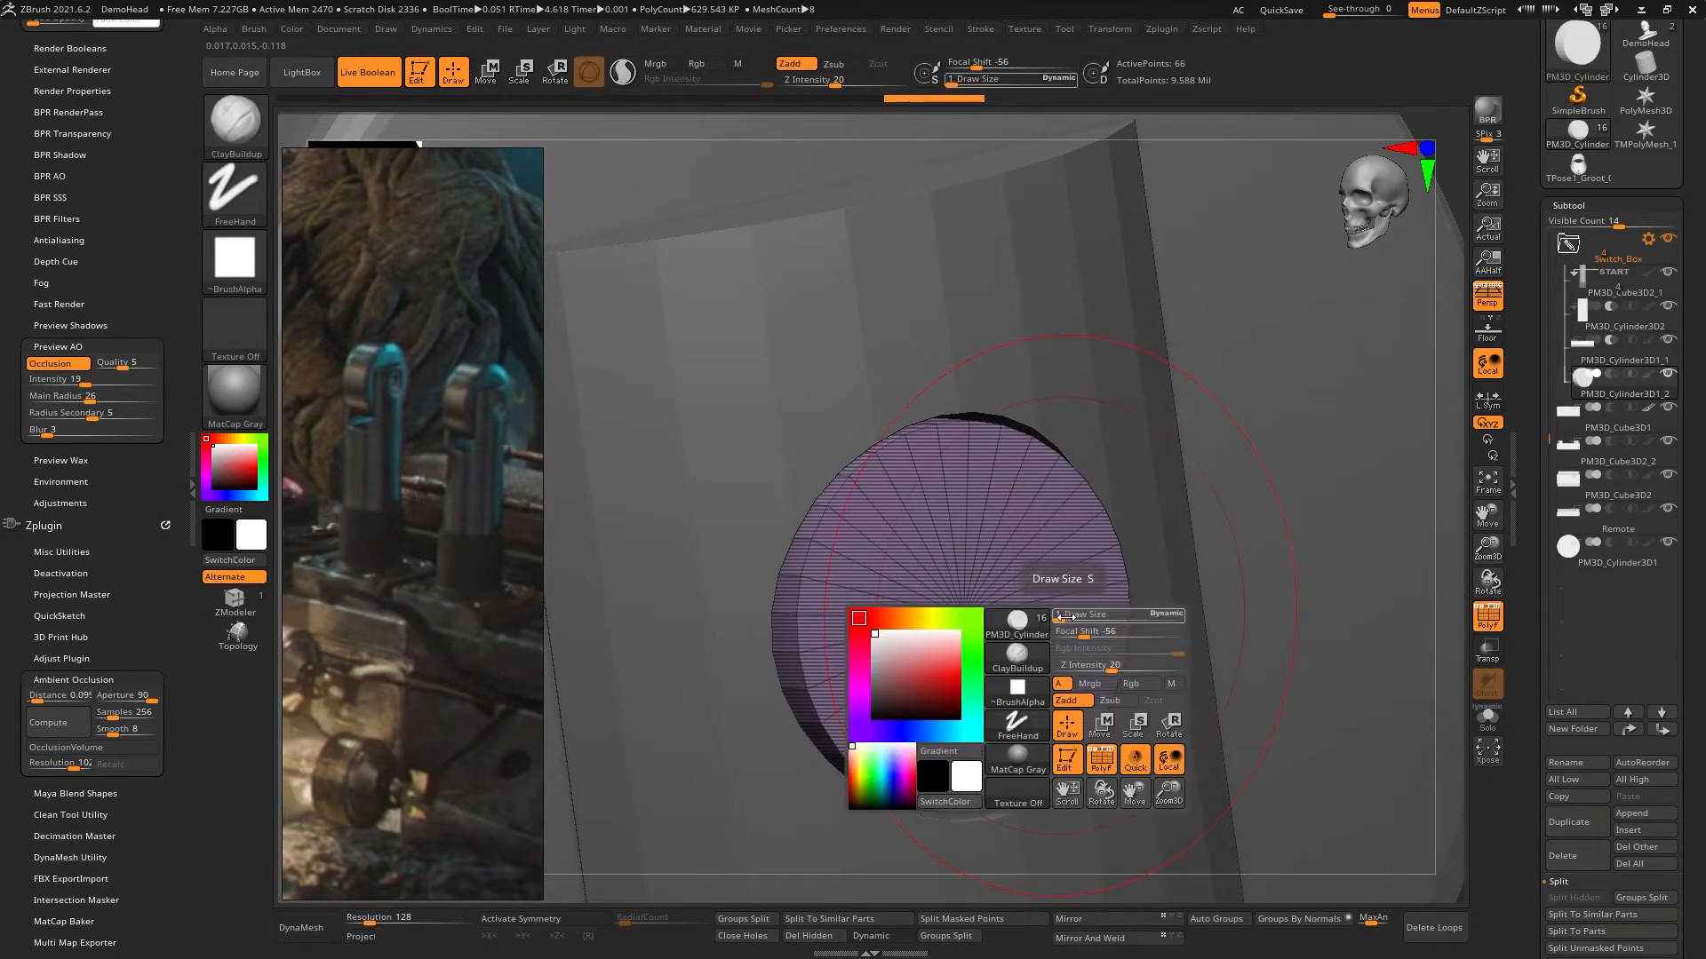
{"action": "left_click_drag", "start_coordinate": [1065, 617], "coordinate": [1040, 620]}
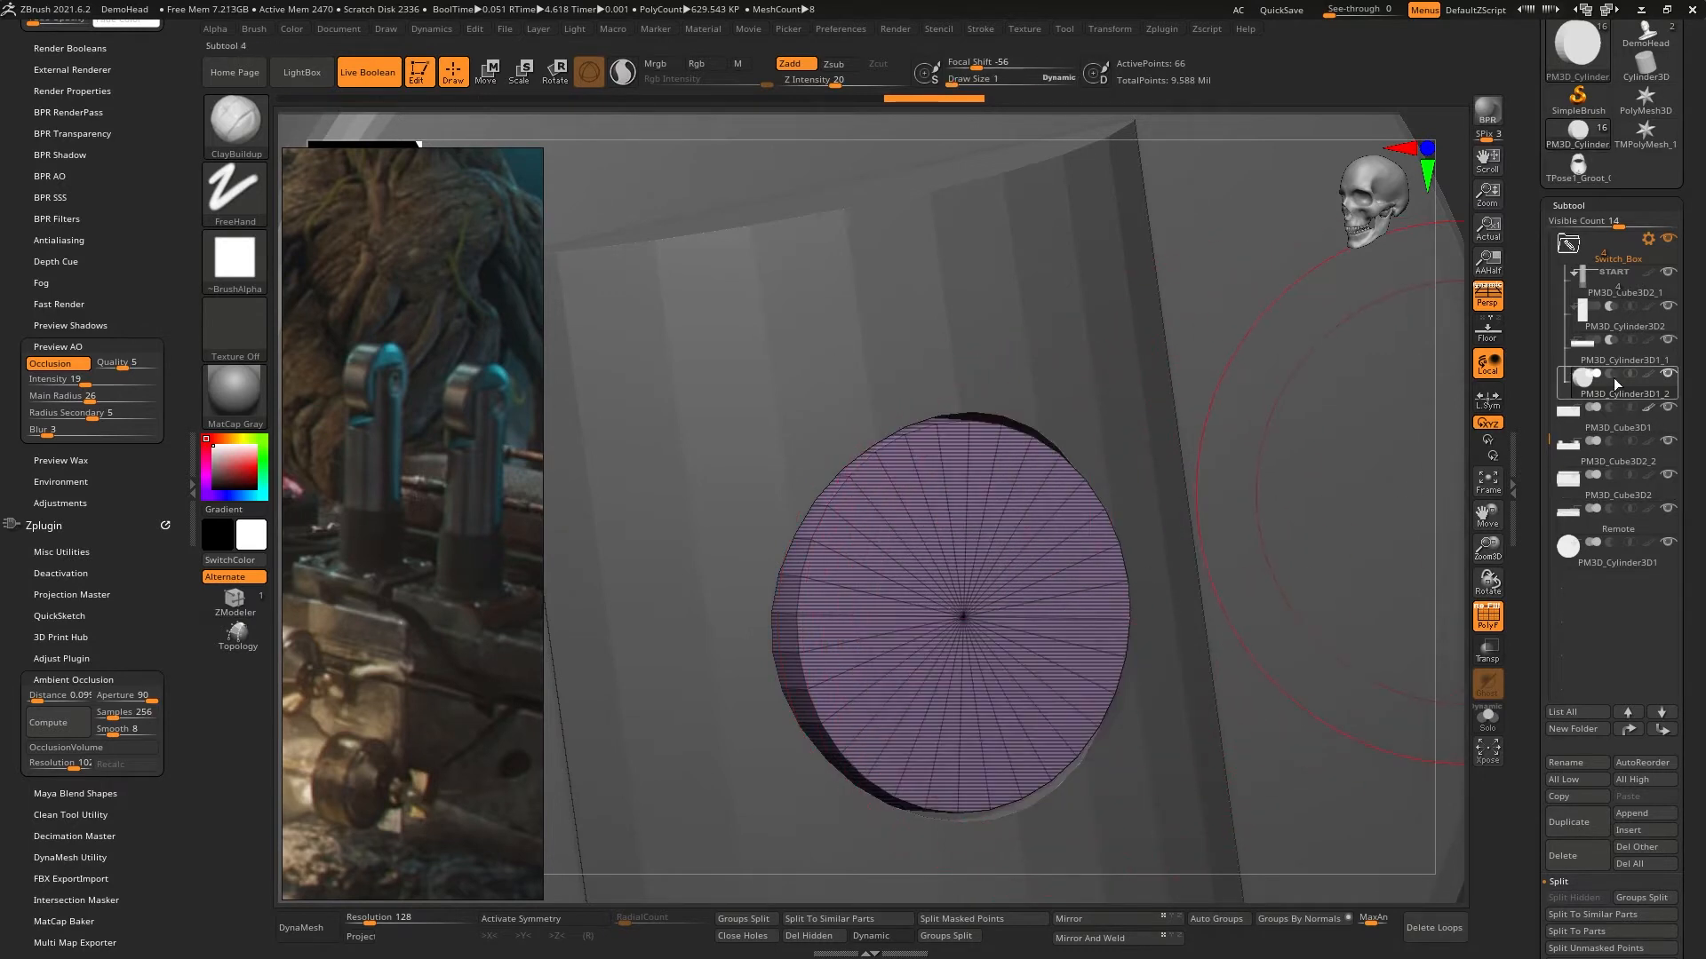
{"action": "mouse_move", "coordinate": [1587, 377]}
{"action": "left_click", "coordinate": [241, 605]}
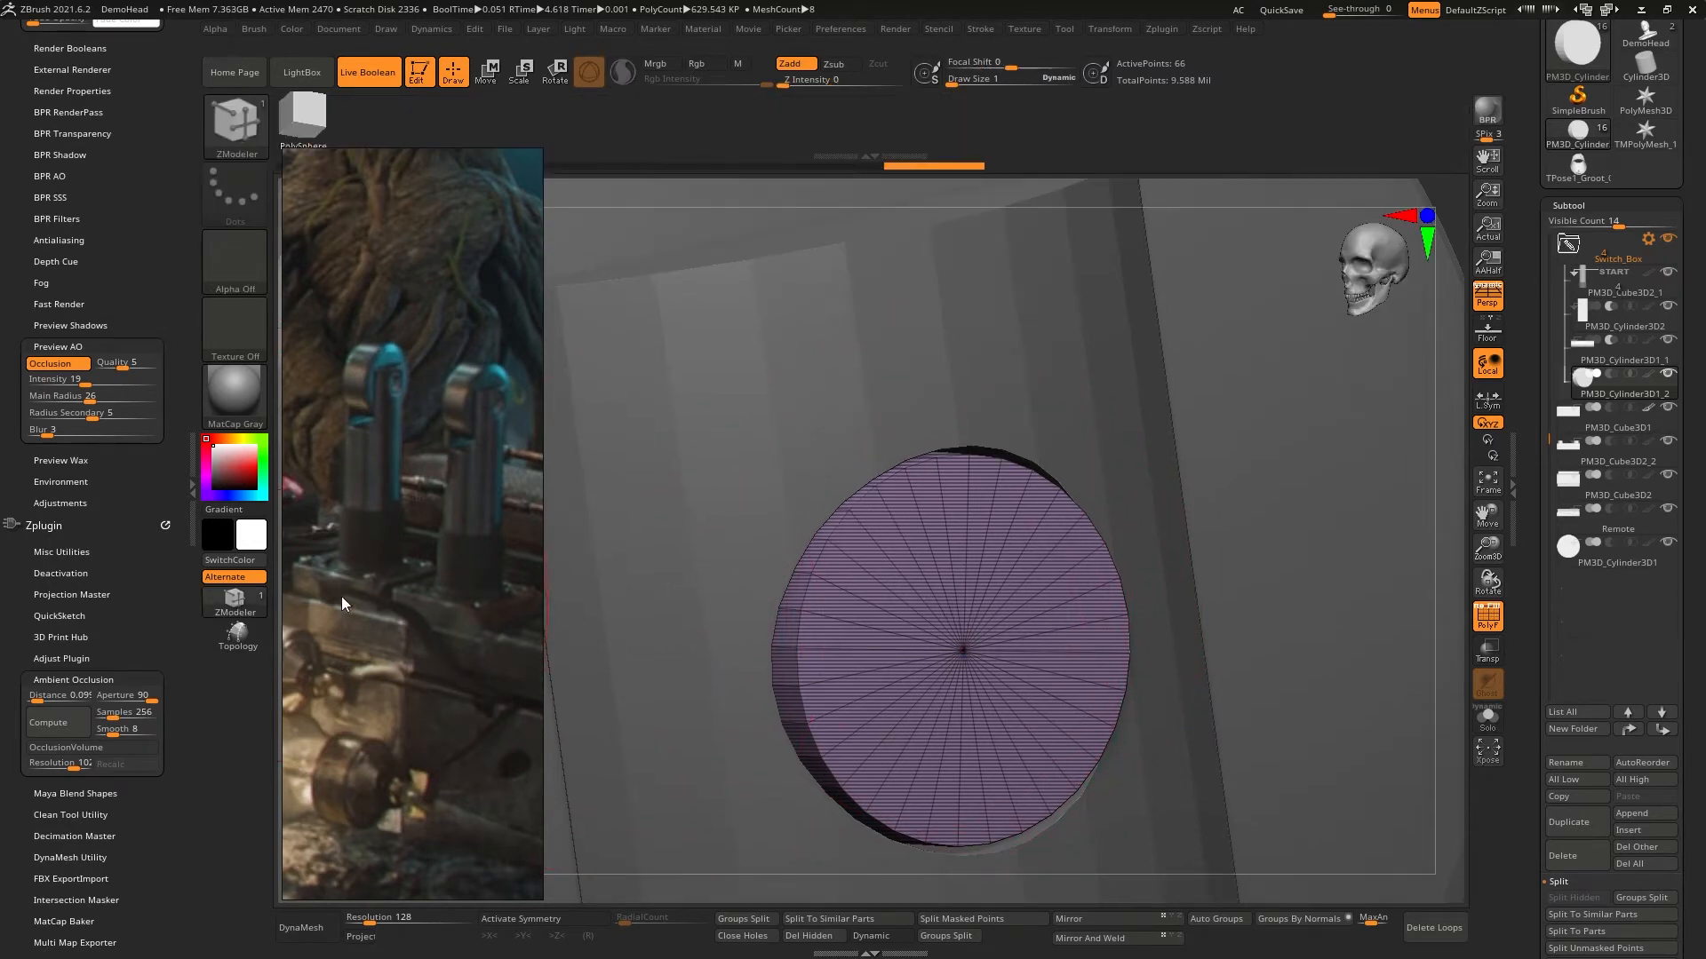
{"action": "left_click", "coordinate": [861, 567]}
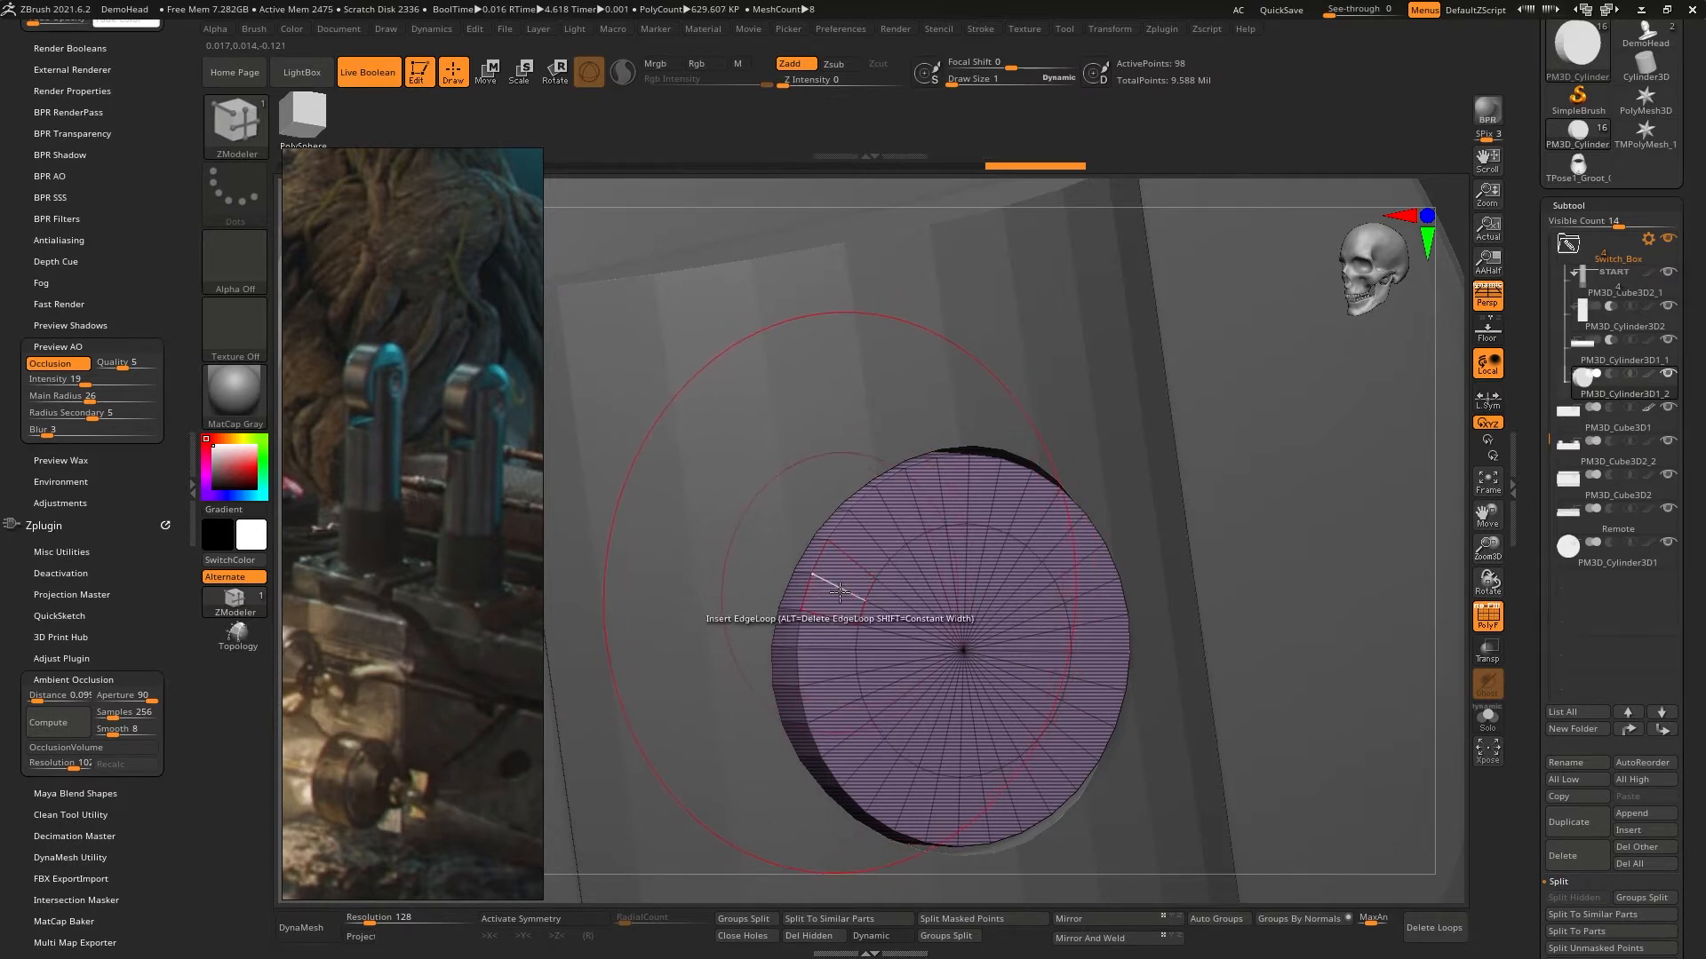
- Extrude the disc's outer ring with QMesh targeting Polyloop, and push the disc deeper into the prong's opening
{"action": "key", "text": "space"}
{"action": "left_click", "coordinate": [935, 618]}
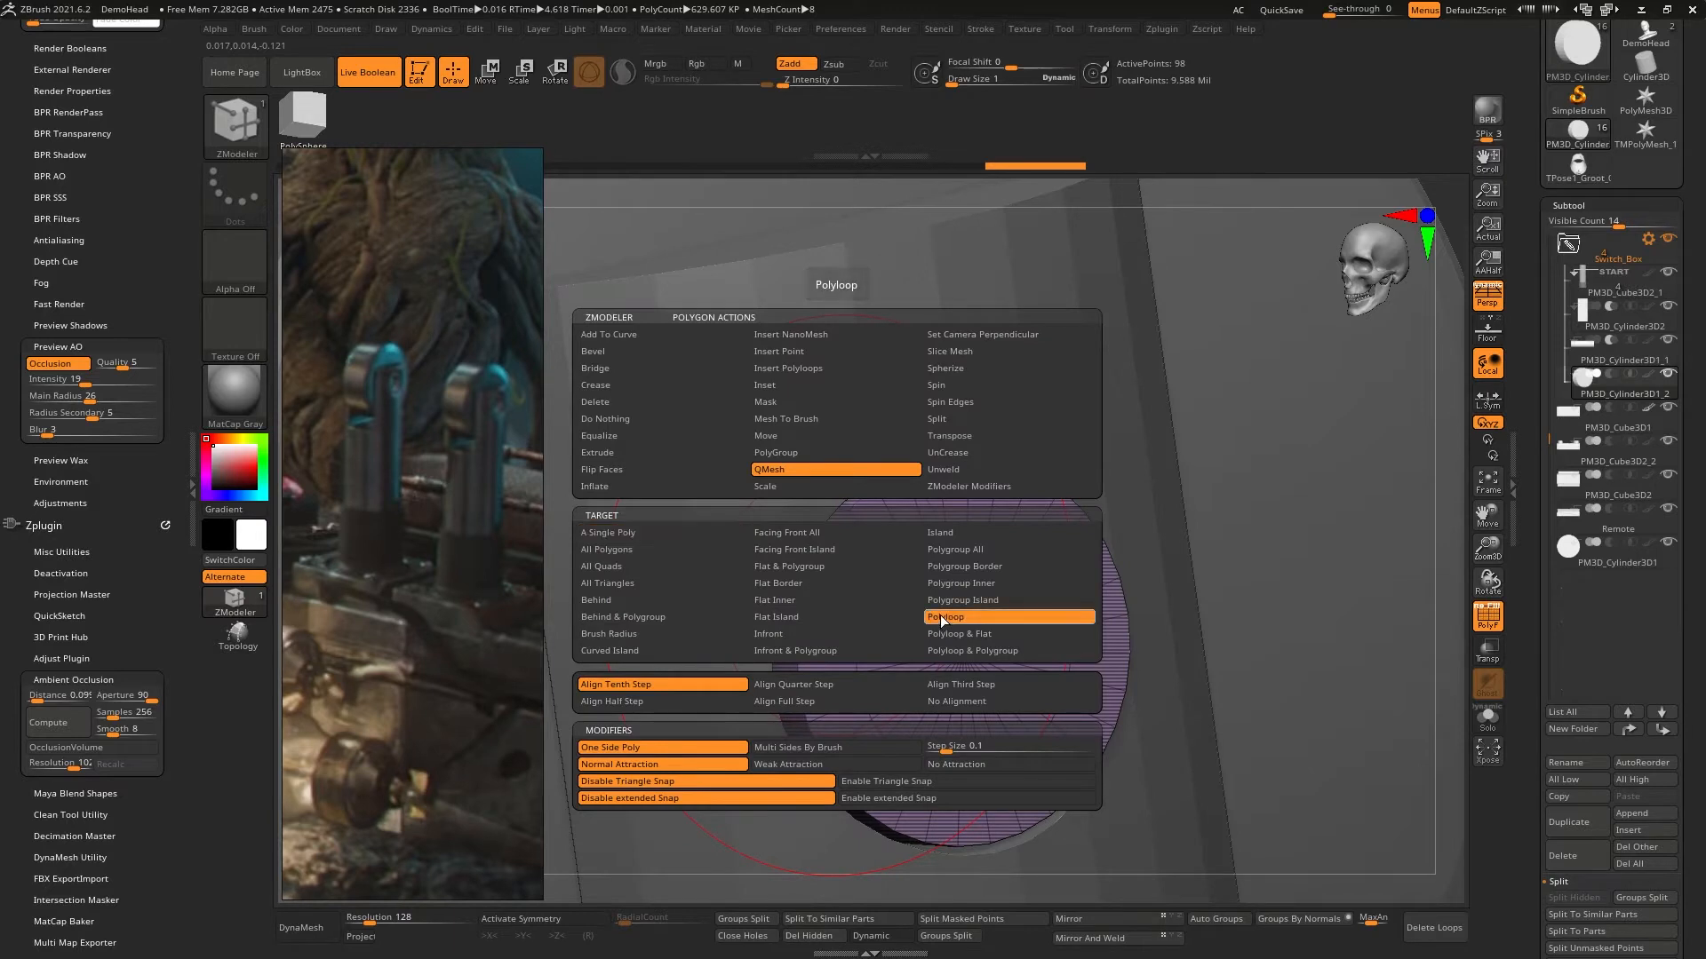
{"action": "left_click_drag", "start_coordinate": [836, 588], "coordinate": [892, 603]}
{"action": "key", "text": "w"}
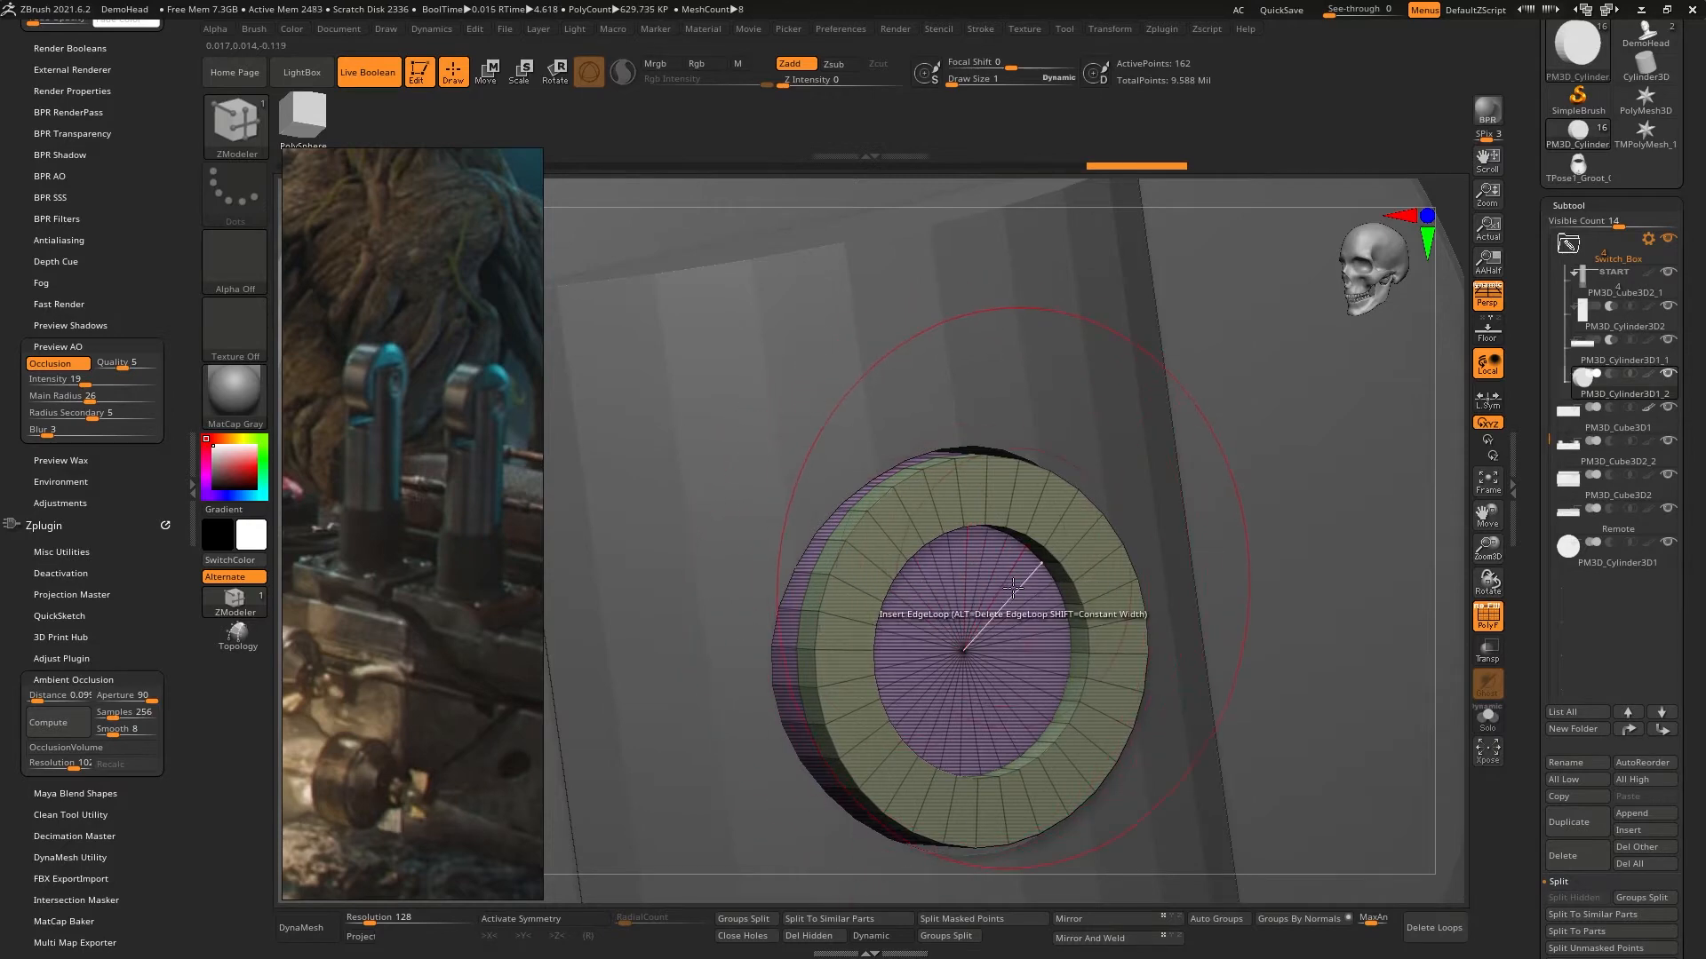
{"action": "right_click_drag", "start_coordinate": [830, 636], "coordinate": [764, 628]}
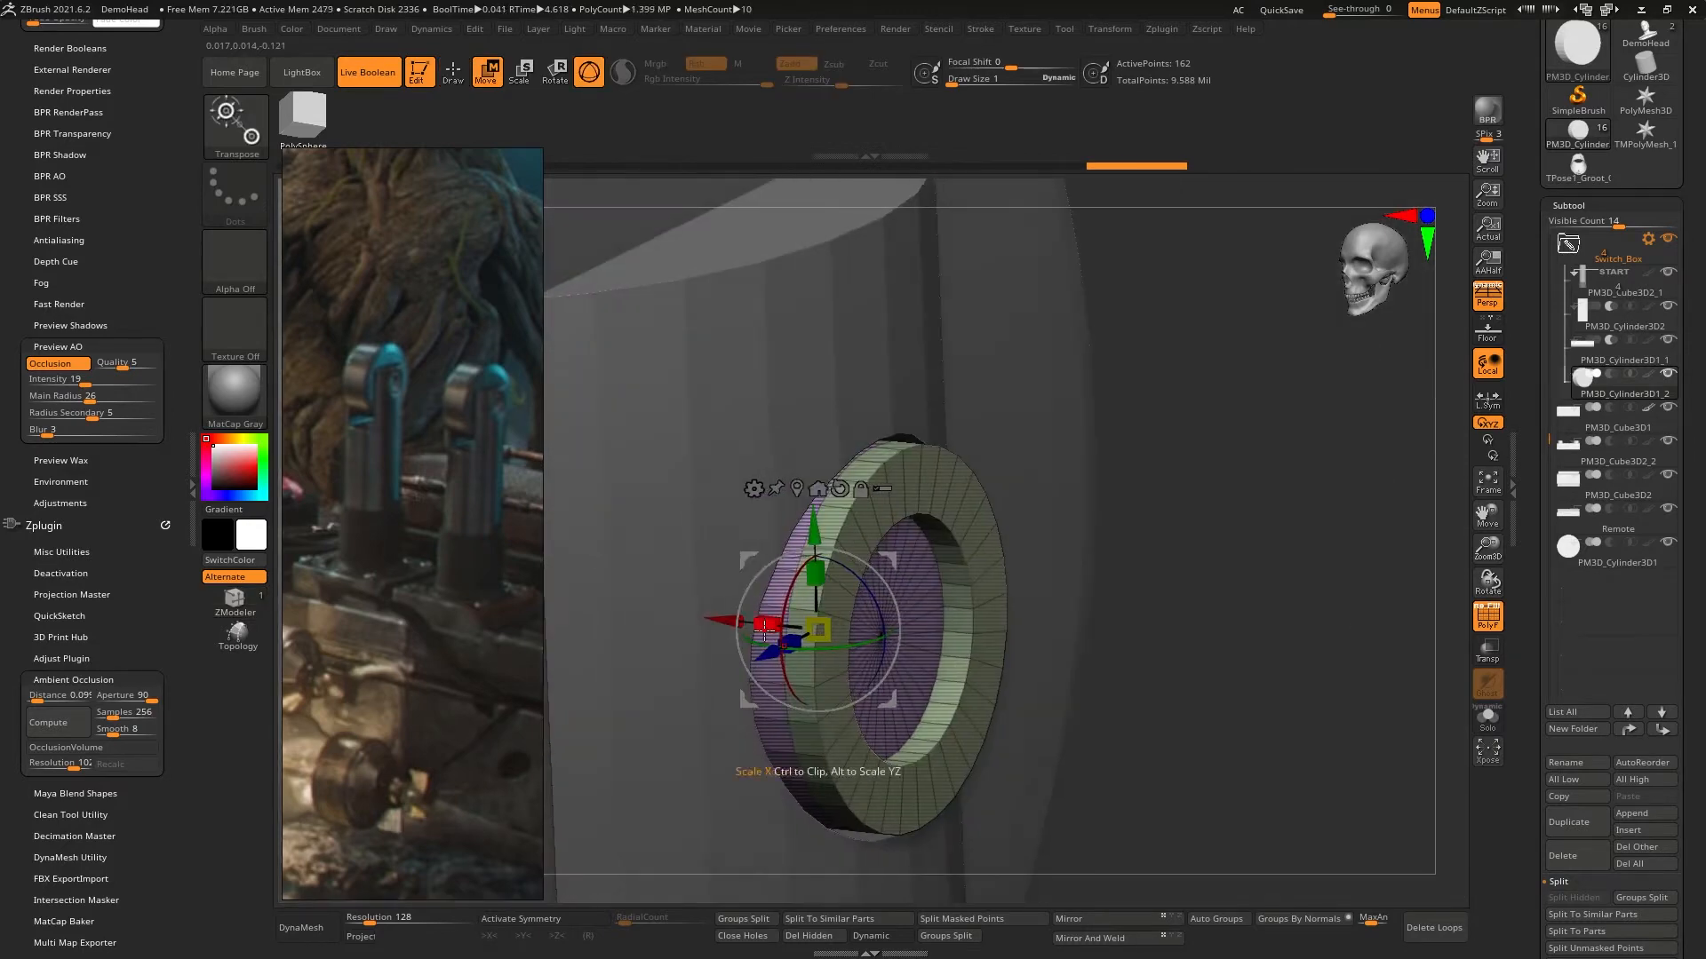
{"action": "left_click_drag", "start_coordinate": [715, 620], "coordinate": [670, 615]}
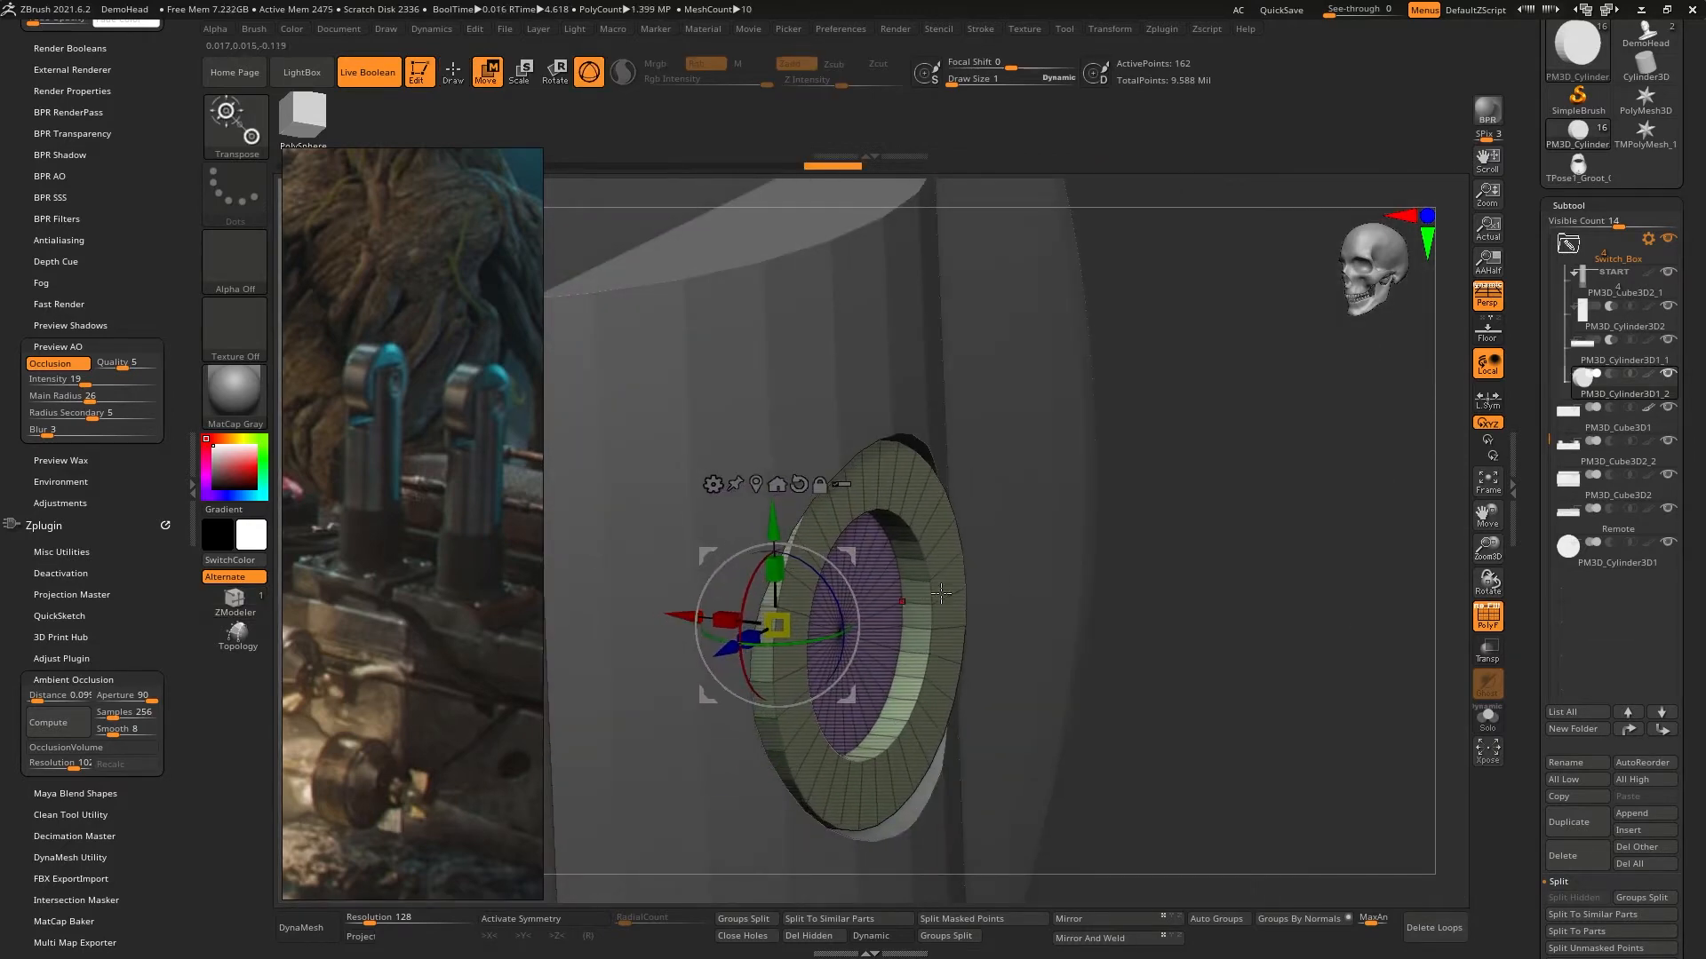
{"action": "right_click_drag", "start_coordinate": [840, 586], "coordinate": [927, 577]}
- Smooth the ringed disc with Dynamic Subdivision and check it against the whole lever head
{"action": "key", "text": "q"}
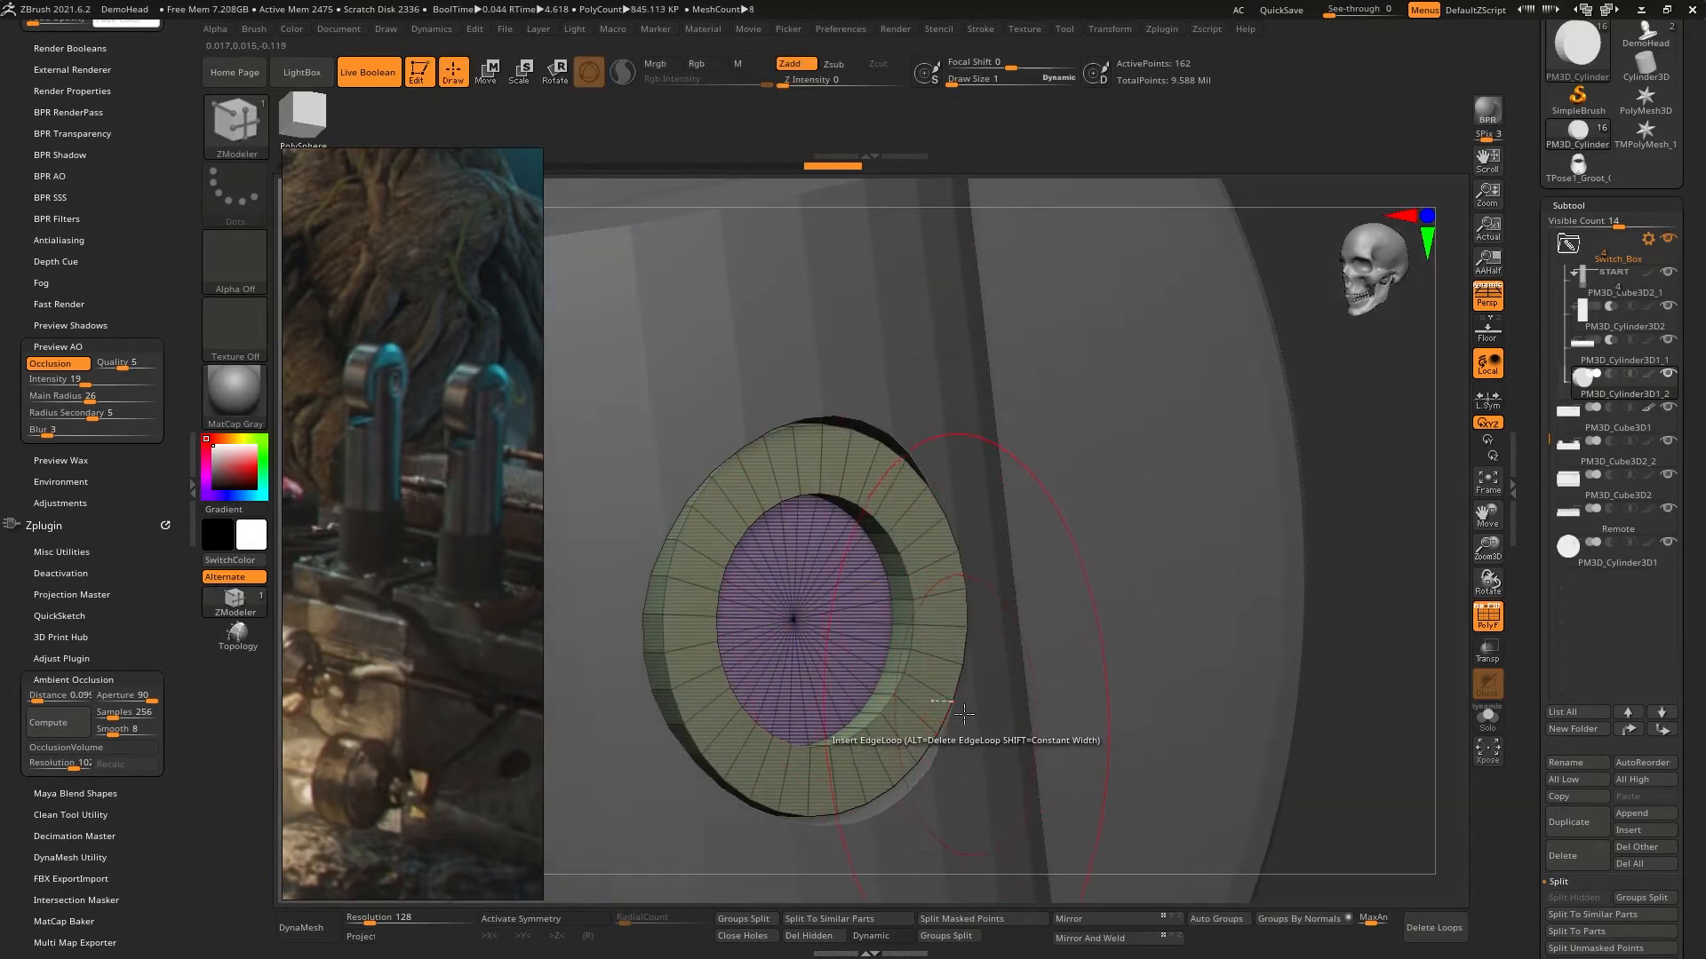
{"action": "left_click", "coordinate": [871, 935]}
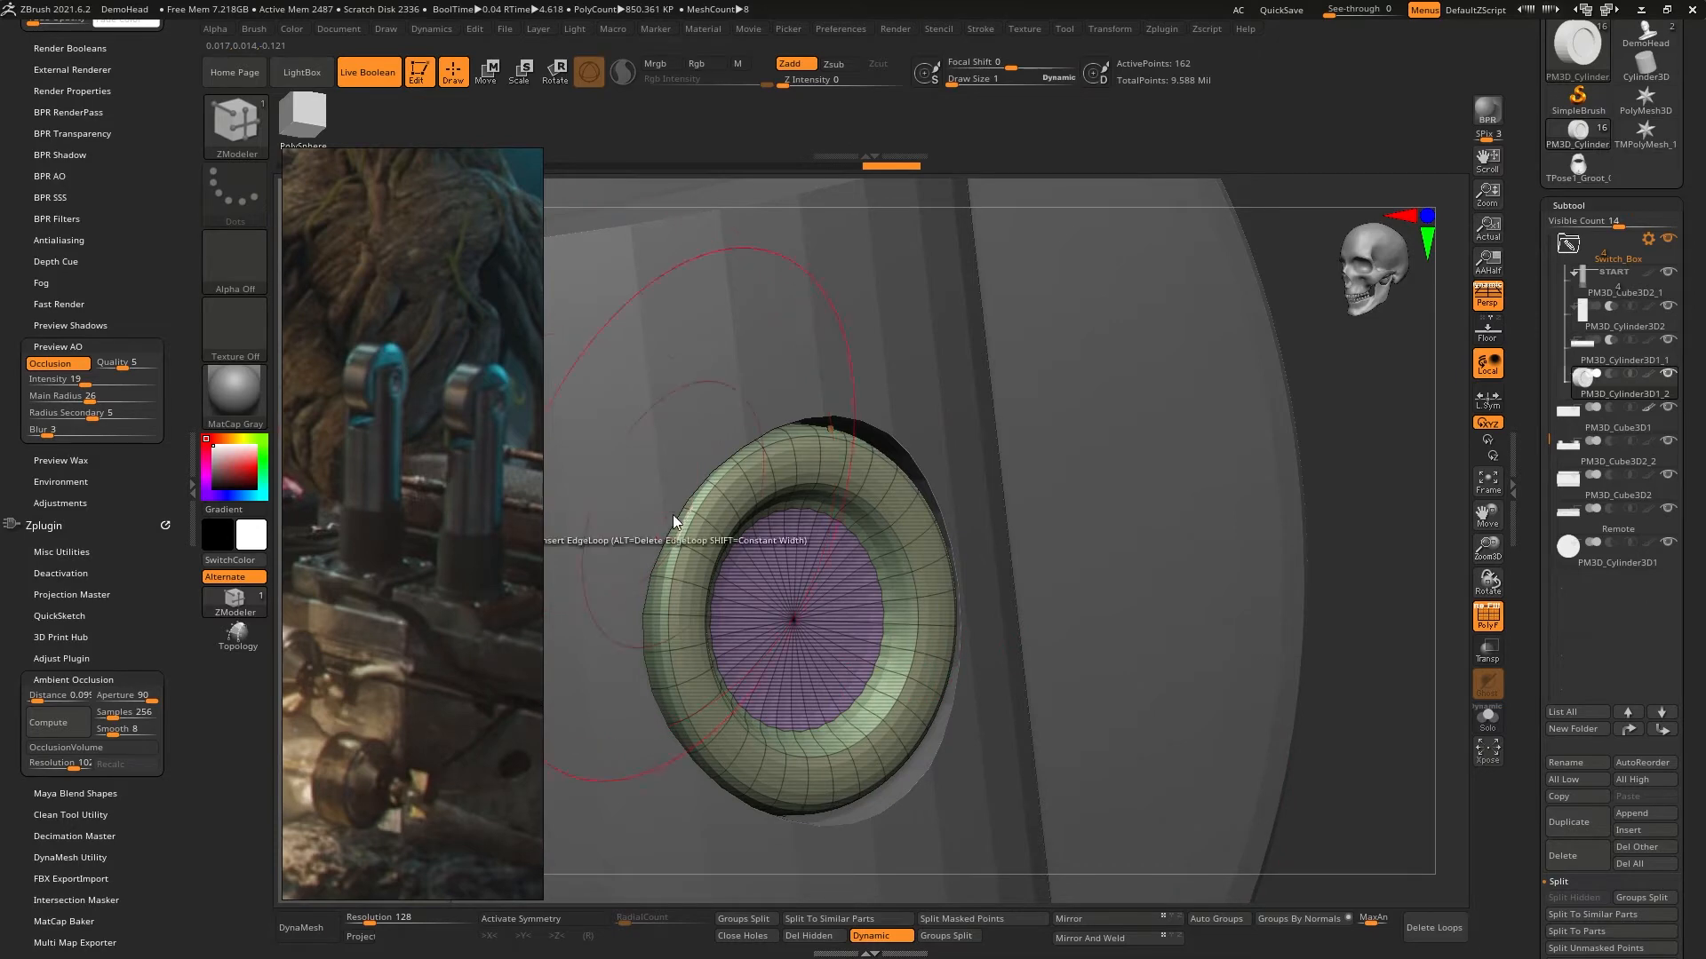
{"action": "right_click_drag", "start_coordinate": [982, 556], "coordinate": [1057, 400], "text": "ctrl"}
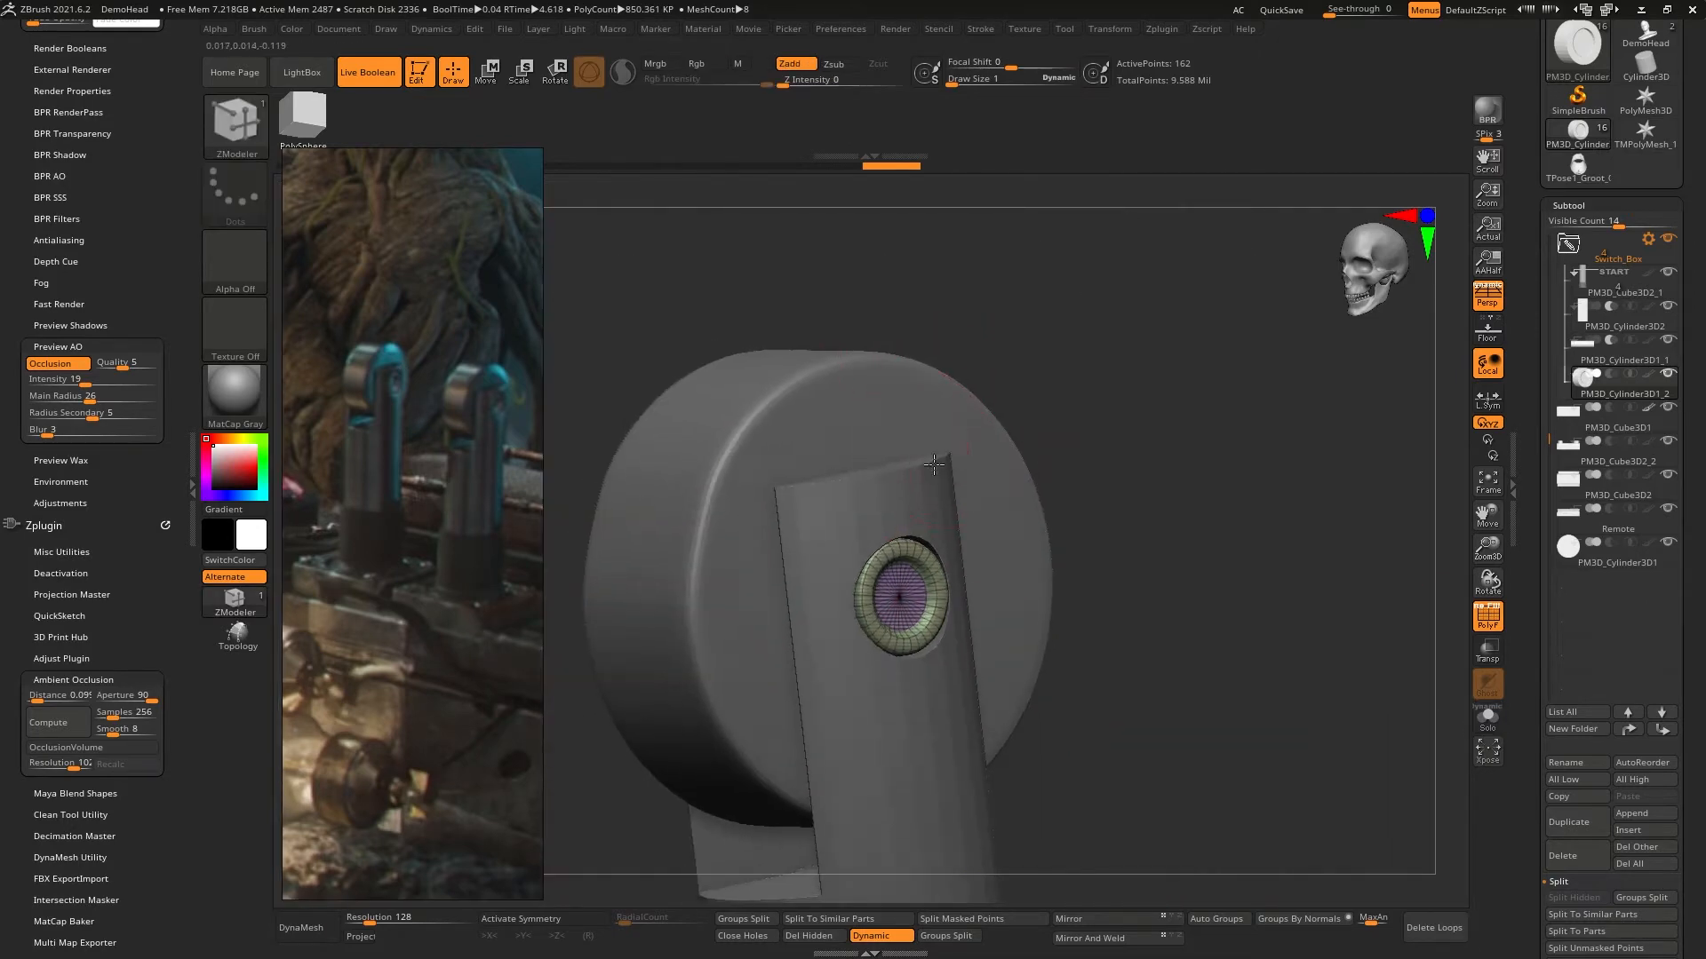
{"action": "right_click_drag", "start_coordinate": [1155, 426], "coordinate": [1158, 505]}
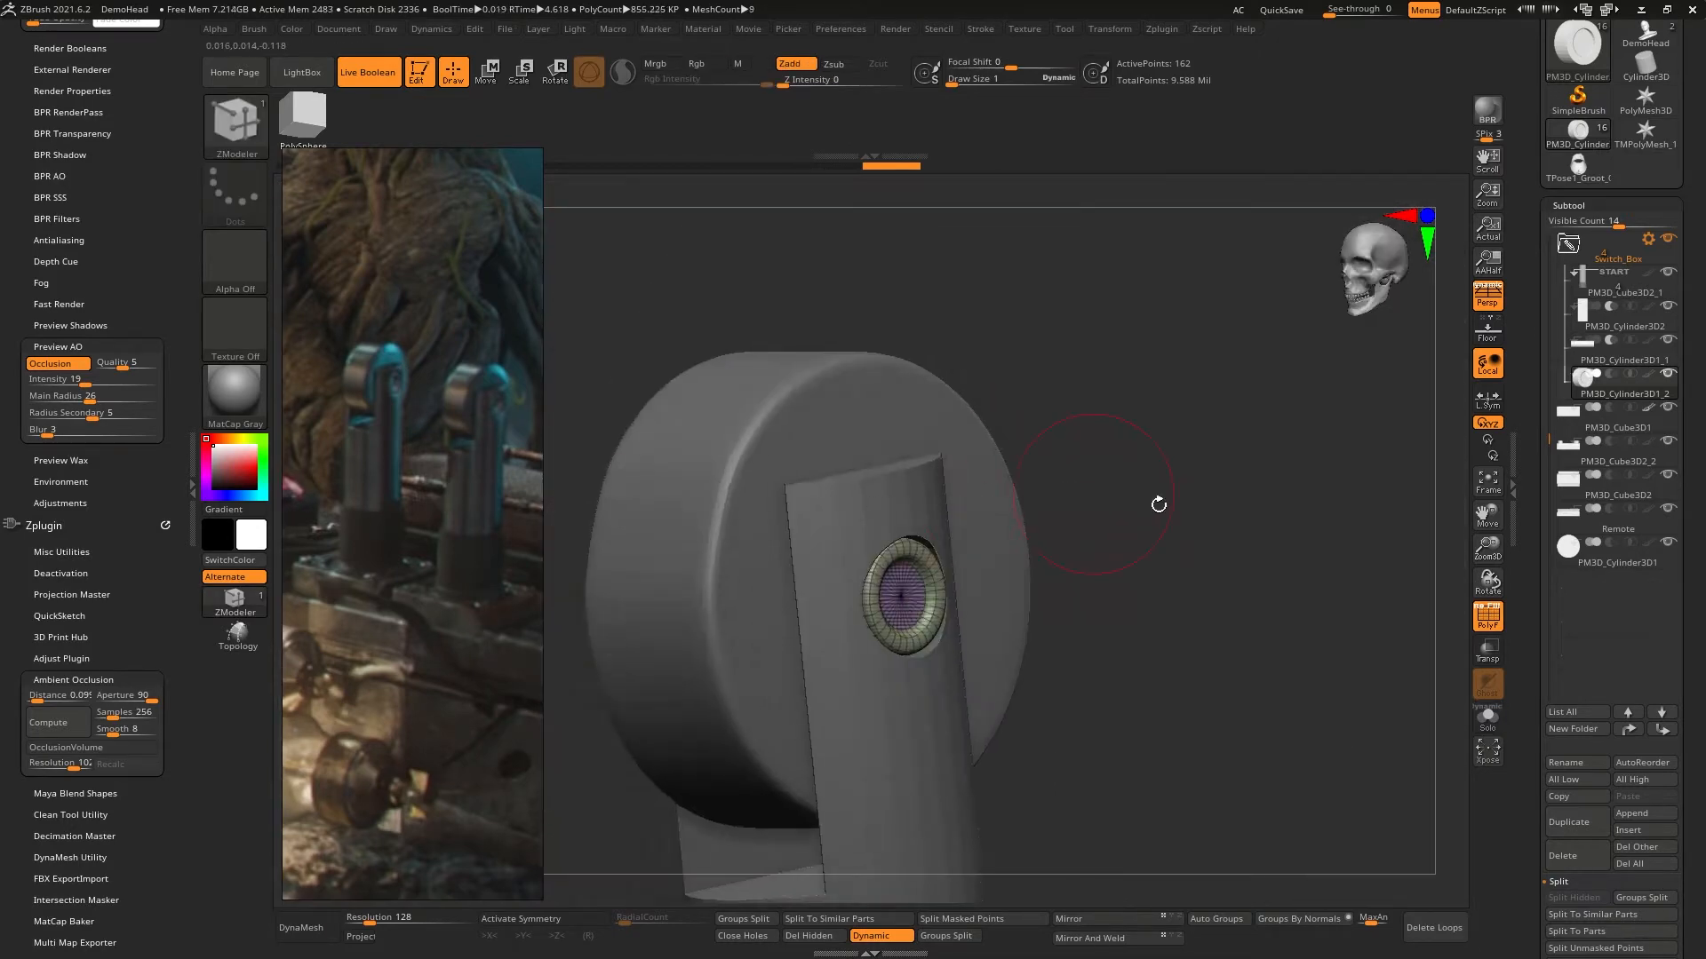
- Hide the polyframe and insert an edge loop on the pin cap's recessed center face with the ZModeler brush
{"action": "left_click", "coordinate": [1499, 626]}
{"action": "mouse_move", "coordinate": [1066, 551]}
{"action": "right_mouse_down"}
{"action": "mouse_move", "coordinate": [852, 569]}
{"action": "mouse_move", "coordinate": [923, 575]}
{"action": "mouse_move", "coordinate": [924, 661]}
{"action": "mouse_move", "coordinate": [940, 518]}
{"action": "mouse_move", "coordinate": [995, 671]}
{"action": "mouse_move", "coordinate": [1045, 421]}
{"action": "right_mouse_up"}
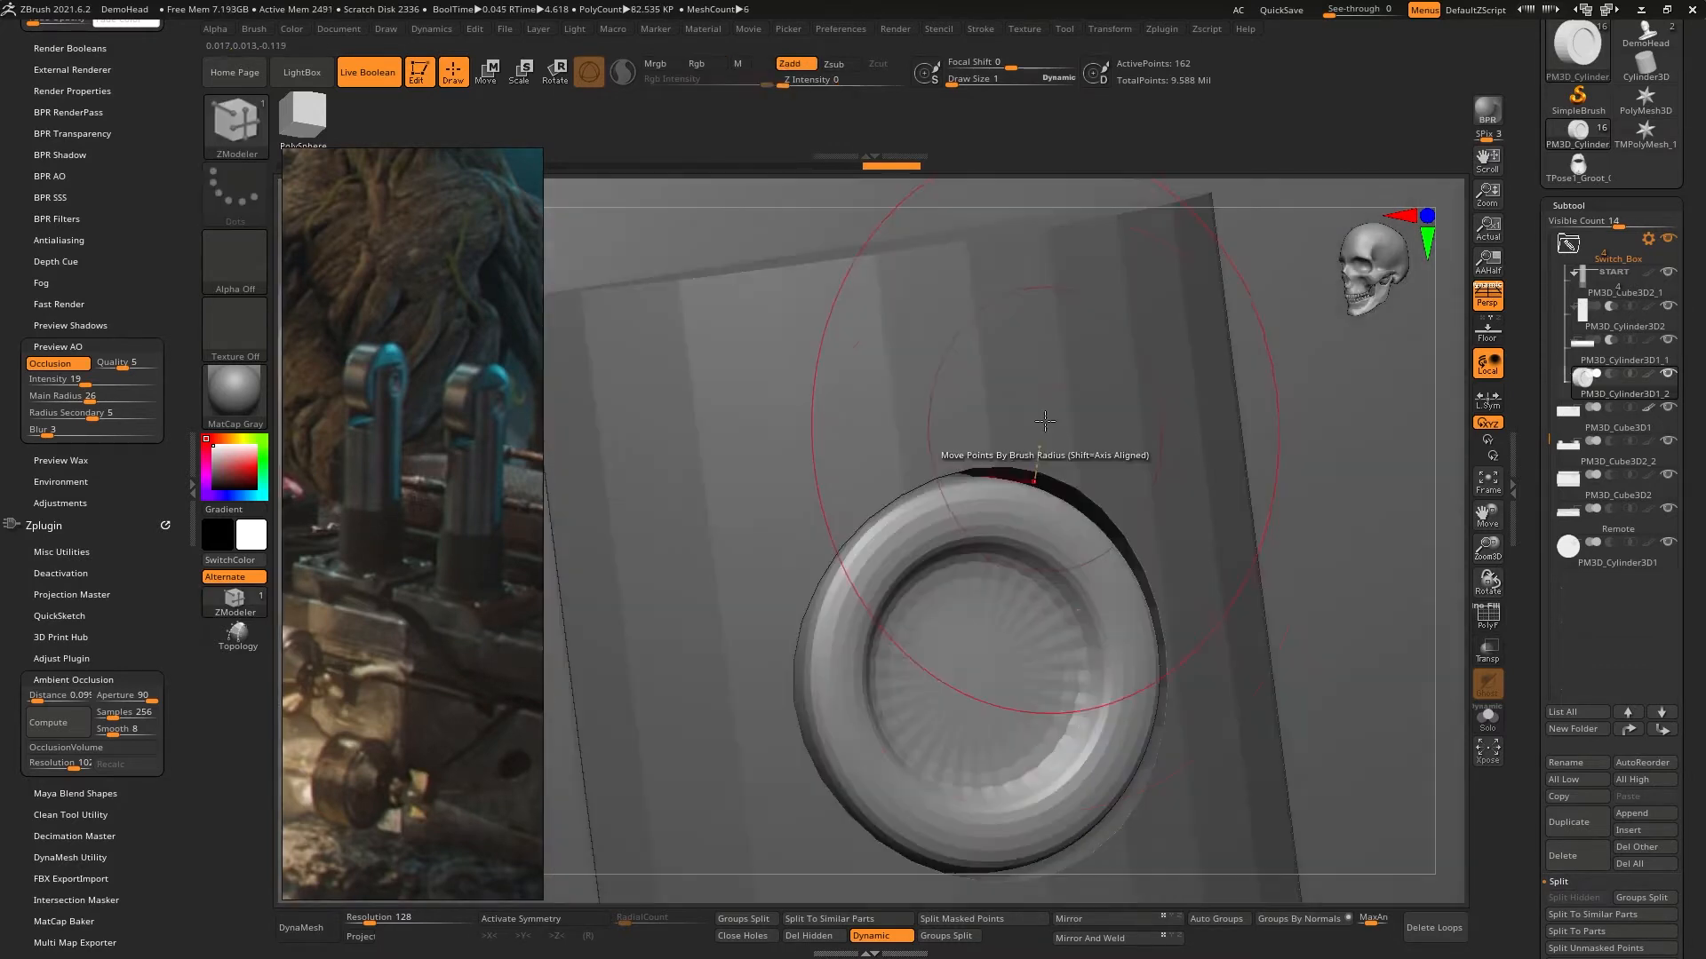
{"action": "right_click_drag", "start_coordinate": [1009, 697], "coordinate": [1037, 510], "text": "ctrl"}
{"action": "left_click", "coordinate": [1112, 490]}
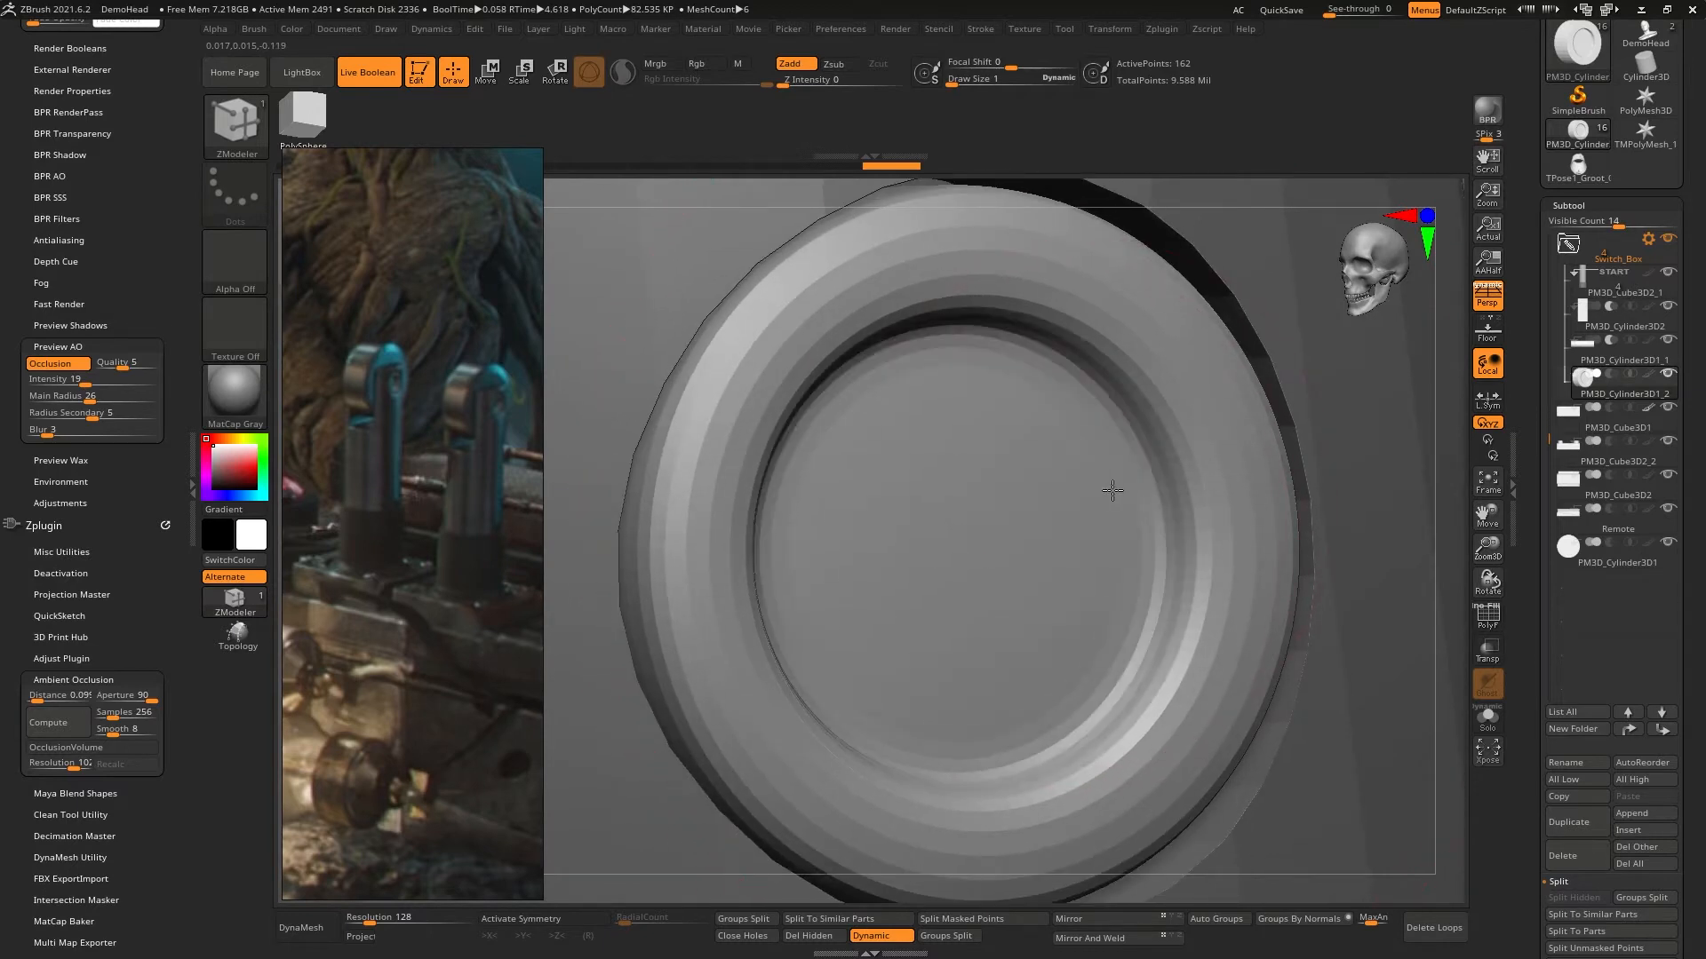
{"action": "left_click_drag", "start_coordinate": [1112, 490], "coordinate": [1081, 514]}
{"action": "right_click_drag", "start_coordinate": [1098, 510], "coordinate": [1169, 498]}
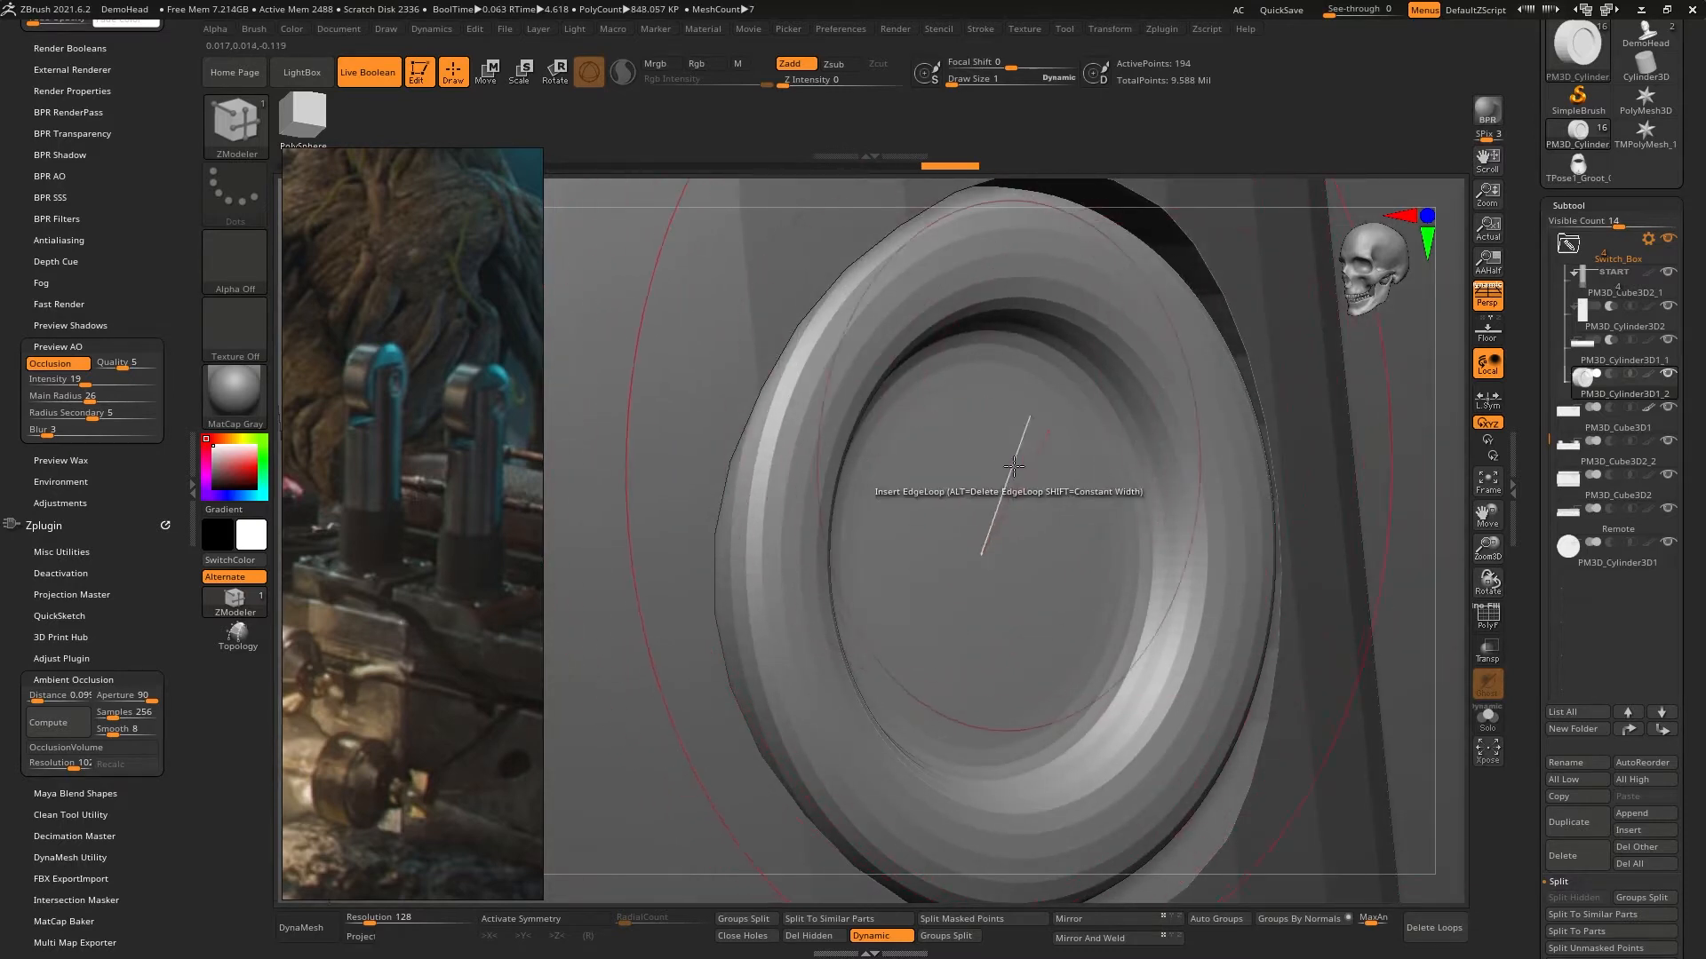
{"action": "mouse_move", "coordinate": [1005, 491]}
{"action": "right_mouse_down", "text": "ctrl"}
{"action": "mouse_move", "coordinate": [1013, 413]}
{"action": "mouse_move", "coordinate": [1074, 522]}
{"action": "right_mouse_up", "text": "ctrl"}
- Set the pin cap's Dynamic Subdivision SmoothSubdiv level to 4
{"action": "scroll", "coordinate": [1568, 636], "scroll_direction": "down", "scroll_amount": 5}
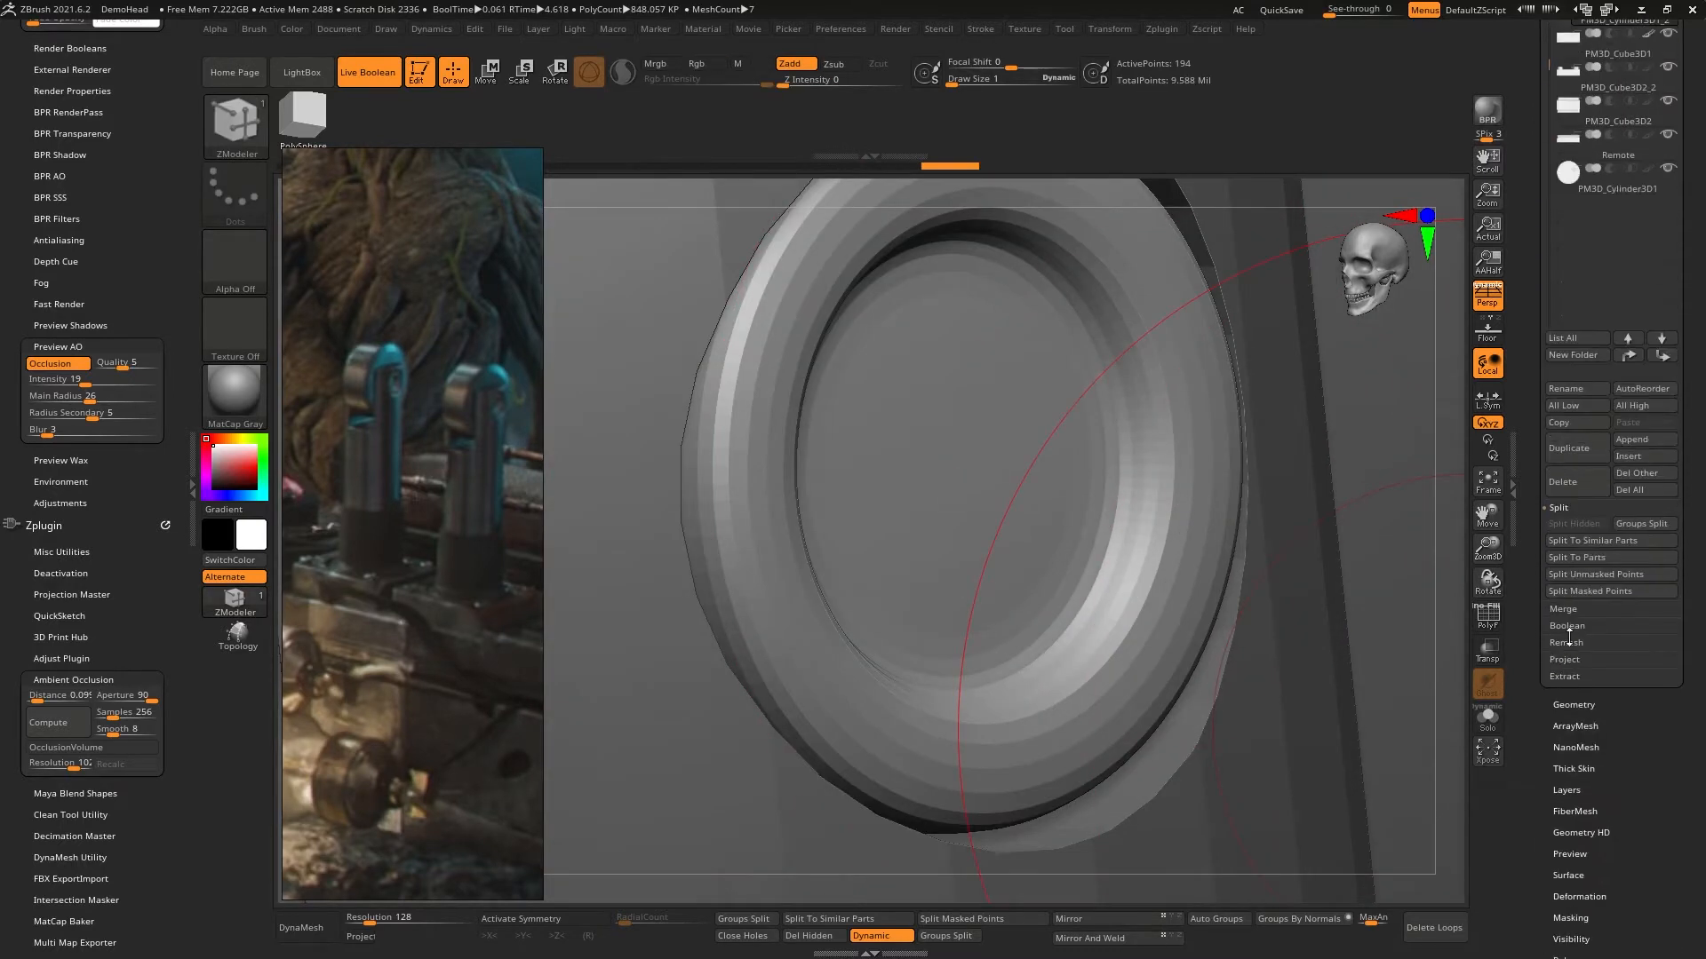
{"action": "left_click", "coordinate": [1574, 704]}
{"action": "scroll", "coordinate": [1568, 639], "scroll_direction": "down", "scroll_amount": 8}
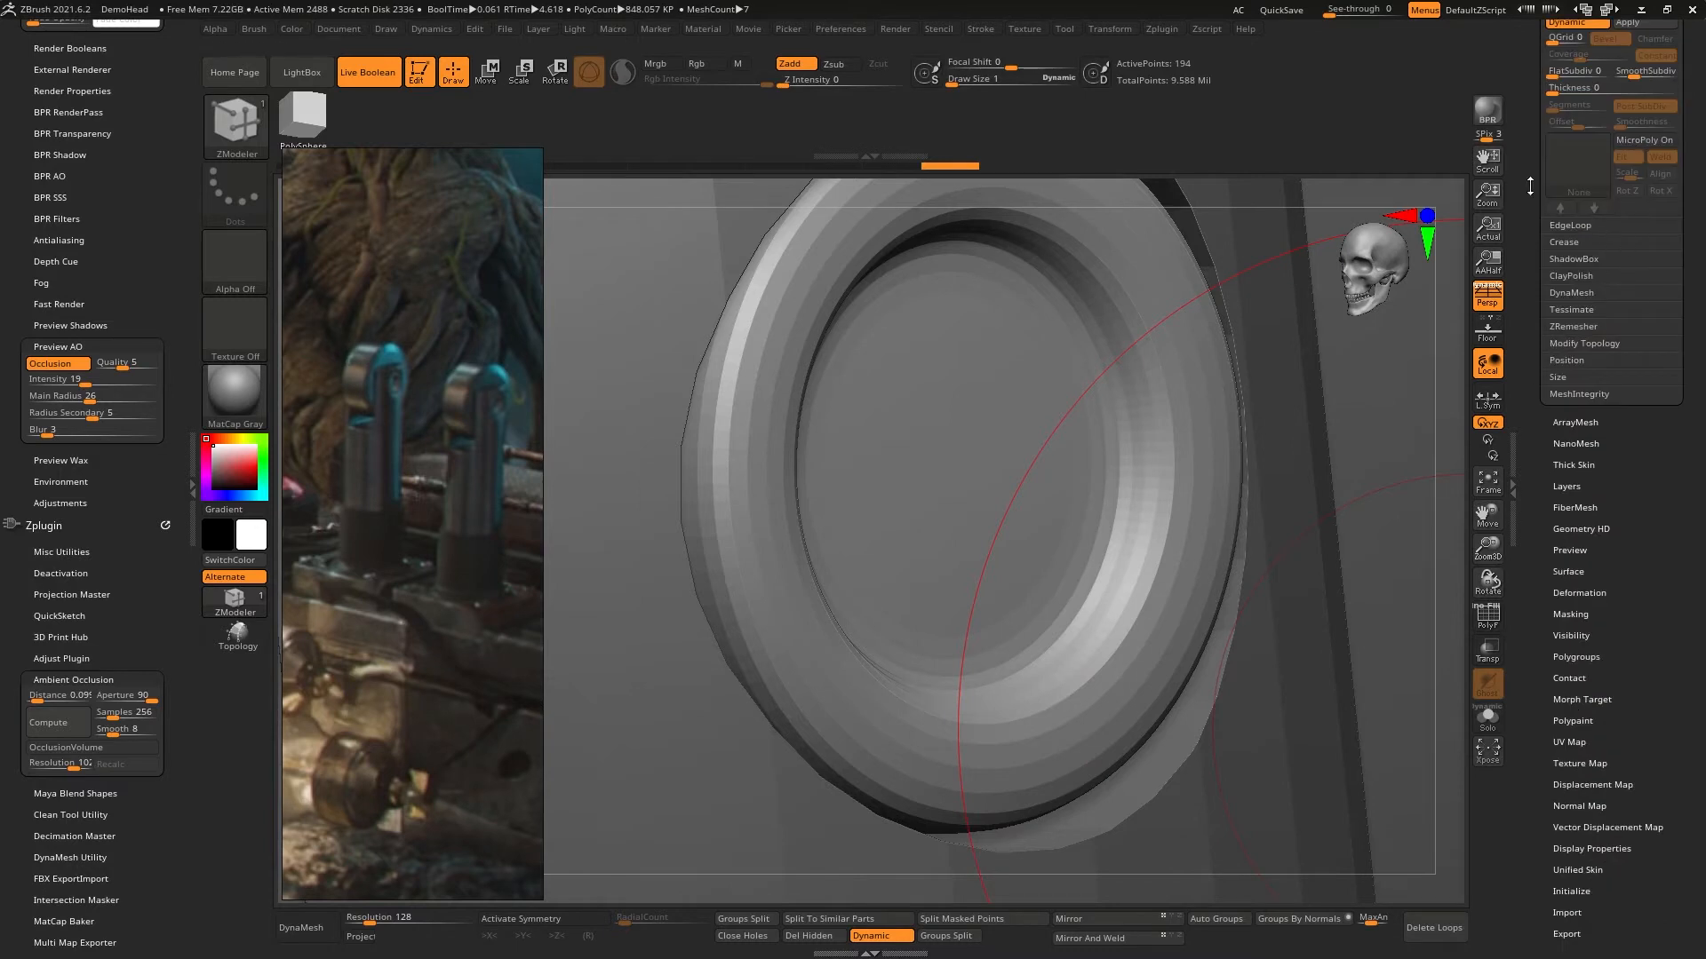
{"action": "scroll", "coordinate": [1525, 321], "scroll_direction": "up", "scroll_amount": 5}
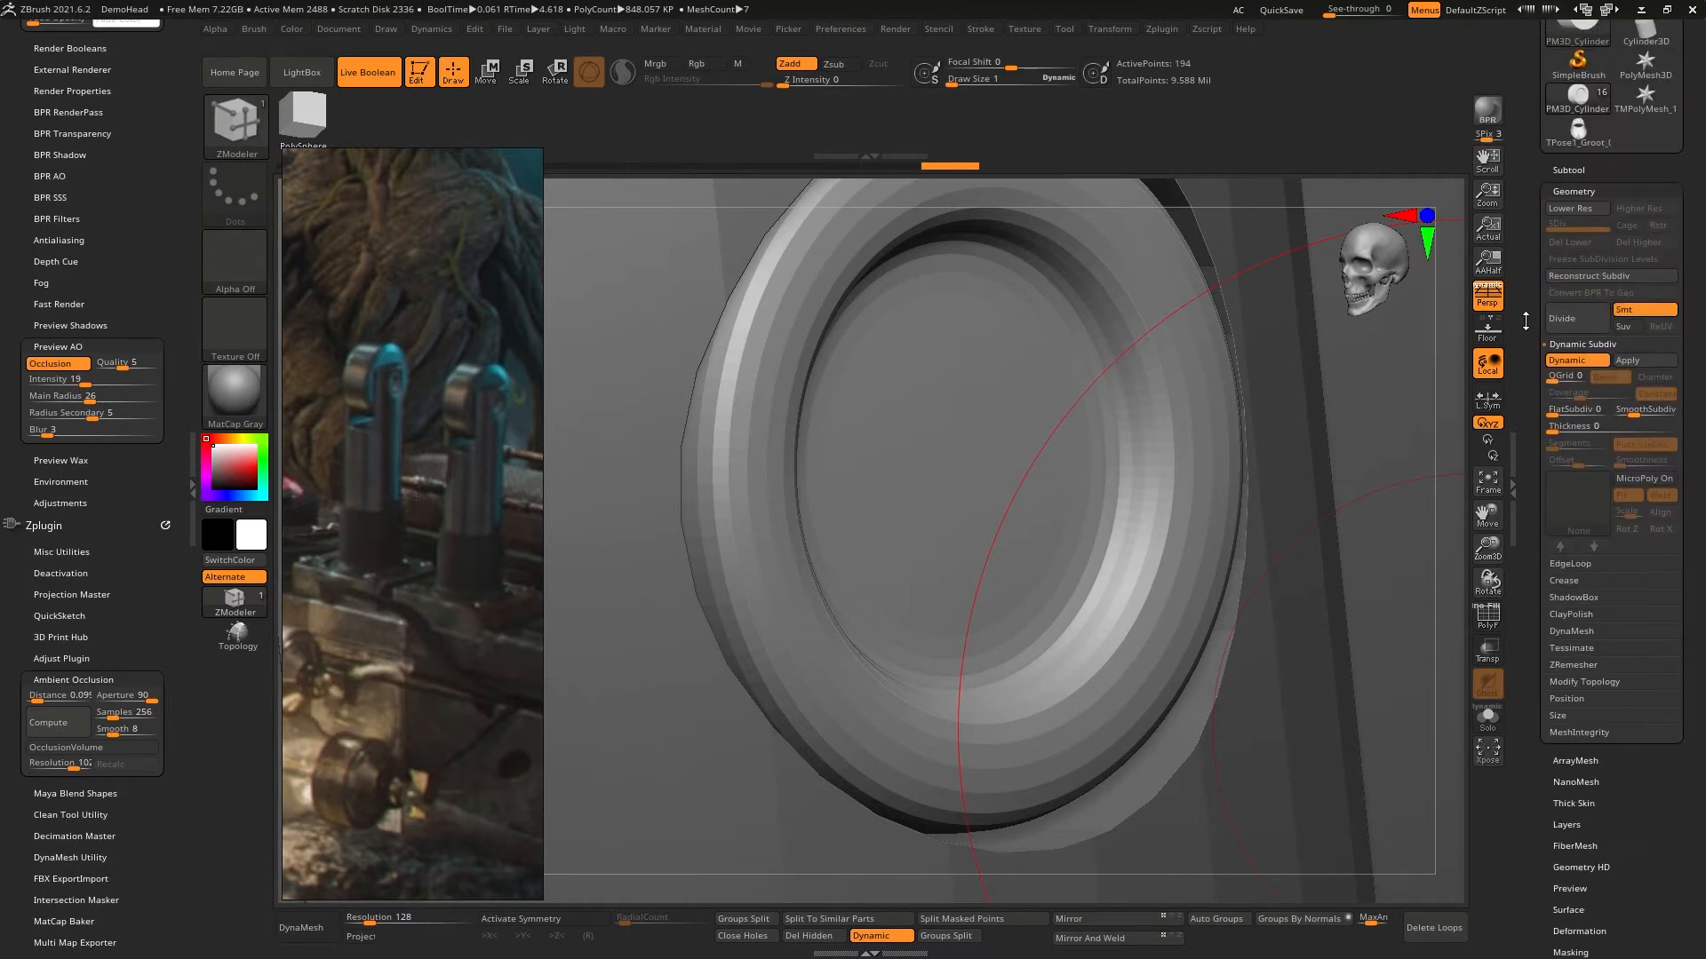
{"action": "left_click", "coordinate": [1648, 412]}
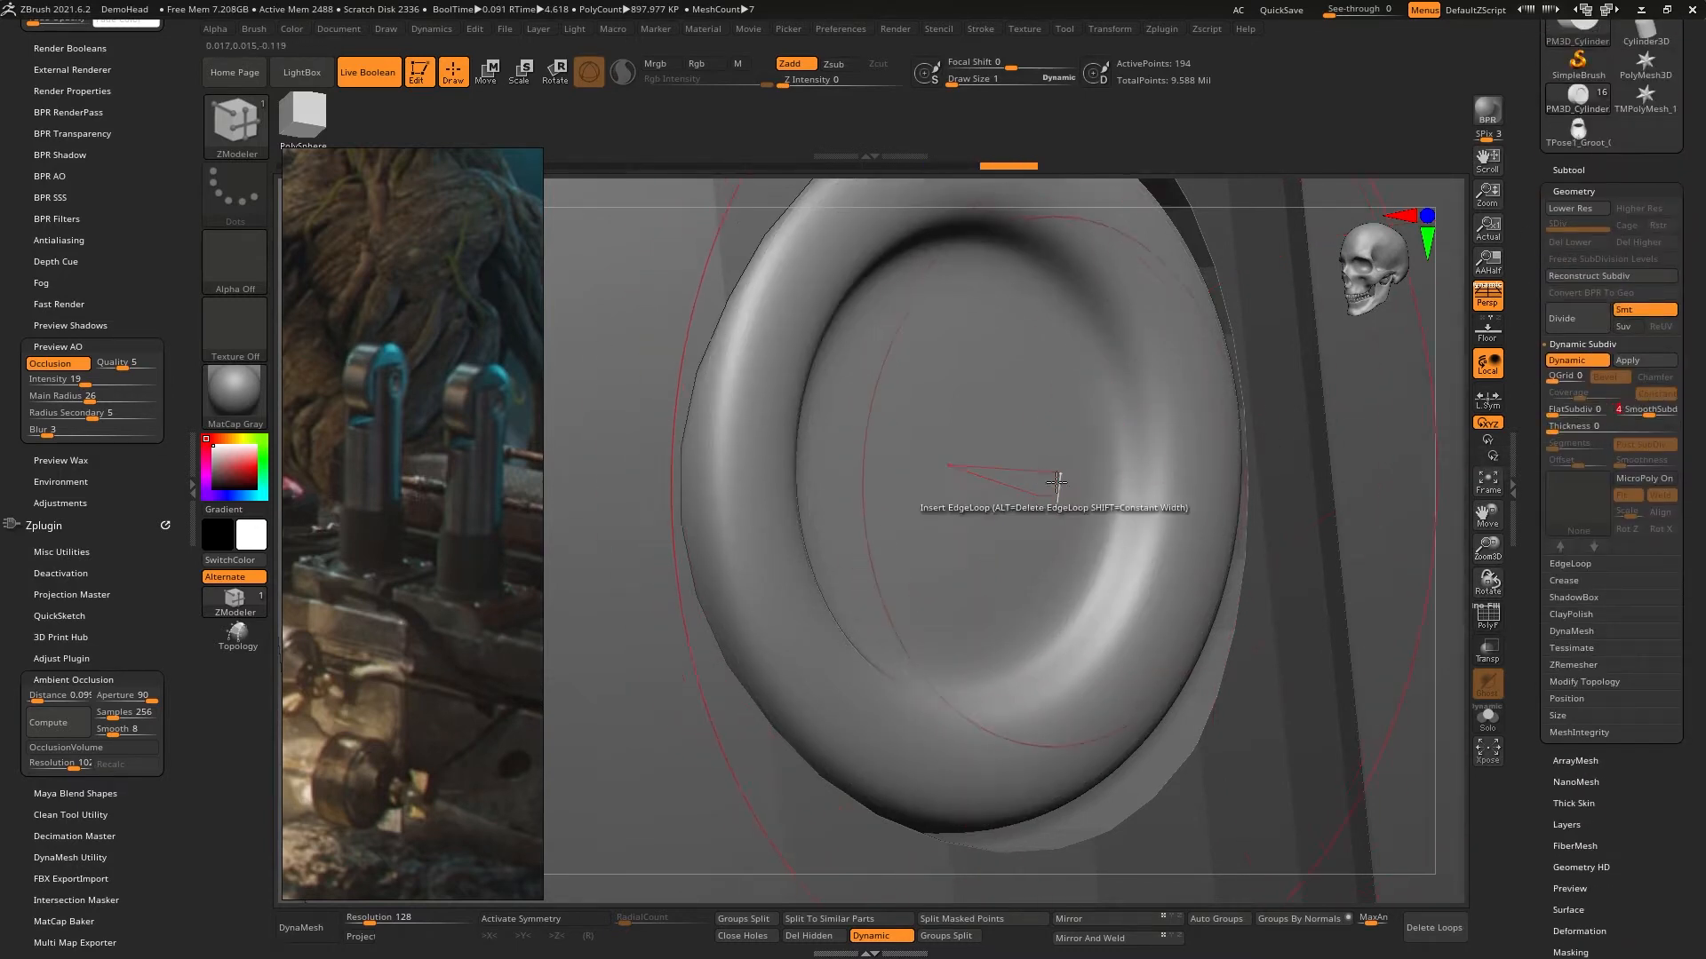
- Duplicate the pin cap within its subtool by moving a copy along the X axis in a side-on view of the lever
{"action": "mouse_move", "coordinate": [1058, 488]}
{"action": "right_mouse_down", "text": "ctrl"}
{"action": "mouse_move", "coordinate": [1009, 392]}
{"action": "mouse_move", "coordinate": [963, 403]}
{"action": "mouse_move", "coordinate": [989, 419]}
{"action": "mouse_move", "coordinate": [962, 288]}
{"action": "mouse_move", "coordinate": [977, 348]}
{"action": "mouse_move", "coordinate": [1016, 355]}
{"action": "mouse_move", "coordinate": [1035, 462]}
{"action": "mouse_move", "coordinate": [1041, 403]}
{"action": "mouse_move", "coordinate": [1067, 449]}
{"action": "mouse_move", "coordinate": [1217, 488]}
{"action": "mouse_move", "coordinate": [1125, 462]}
{"action": "mouse_move", "coordinate": [1183, 492]}
{"action": "mouse_move", "coordinate": [1146, 435]}
{"action": "mouse_move", "coordinate": [1105, 509]}
{"action": "mouse_move", "coordinate": [1038, 499]}
{"action": "mouse_move", "coordinate": [1151, 488]}
{"action": "mouse_move", "coordinate": [1109, 499]}
{"action": "mouse_move", "coordinate": [1099, 468]}
{"action": "right_mouse_up", "text": "ctrl"}
{"action": "mouse_move", "coordinate": [1099, 408]}
{"action": "right_mouse_down", "text": "ctrl"}
{"action": "mouse_move", "coordinate": [1138, 537]}
{"action": "mouse_move", "coordinate": [1186, 452]}
{"action": "mouse_move", "coordinate": [1201, 493]}
{"action": "right_mouse_up", "text": "ctrl"}
{"action": "key", "text": "b"}
{"action": "key", "text": "z"}
{"action": "key", "text": "m"}
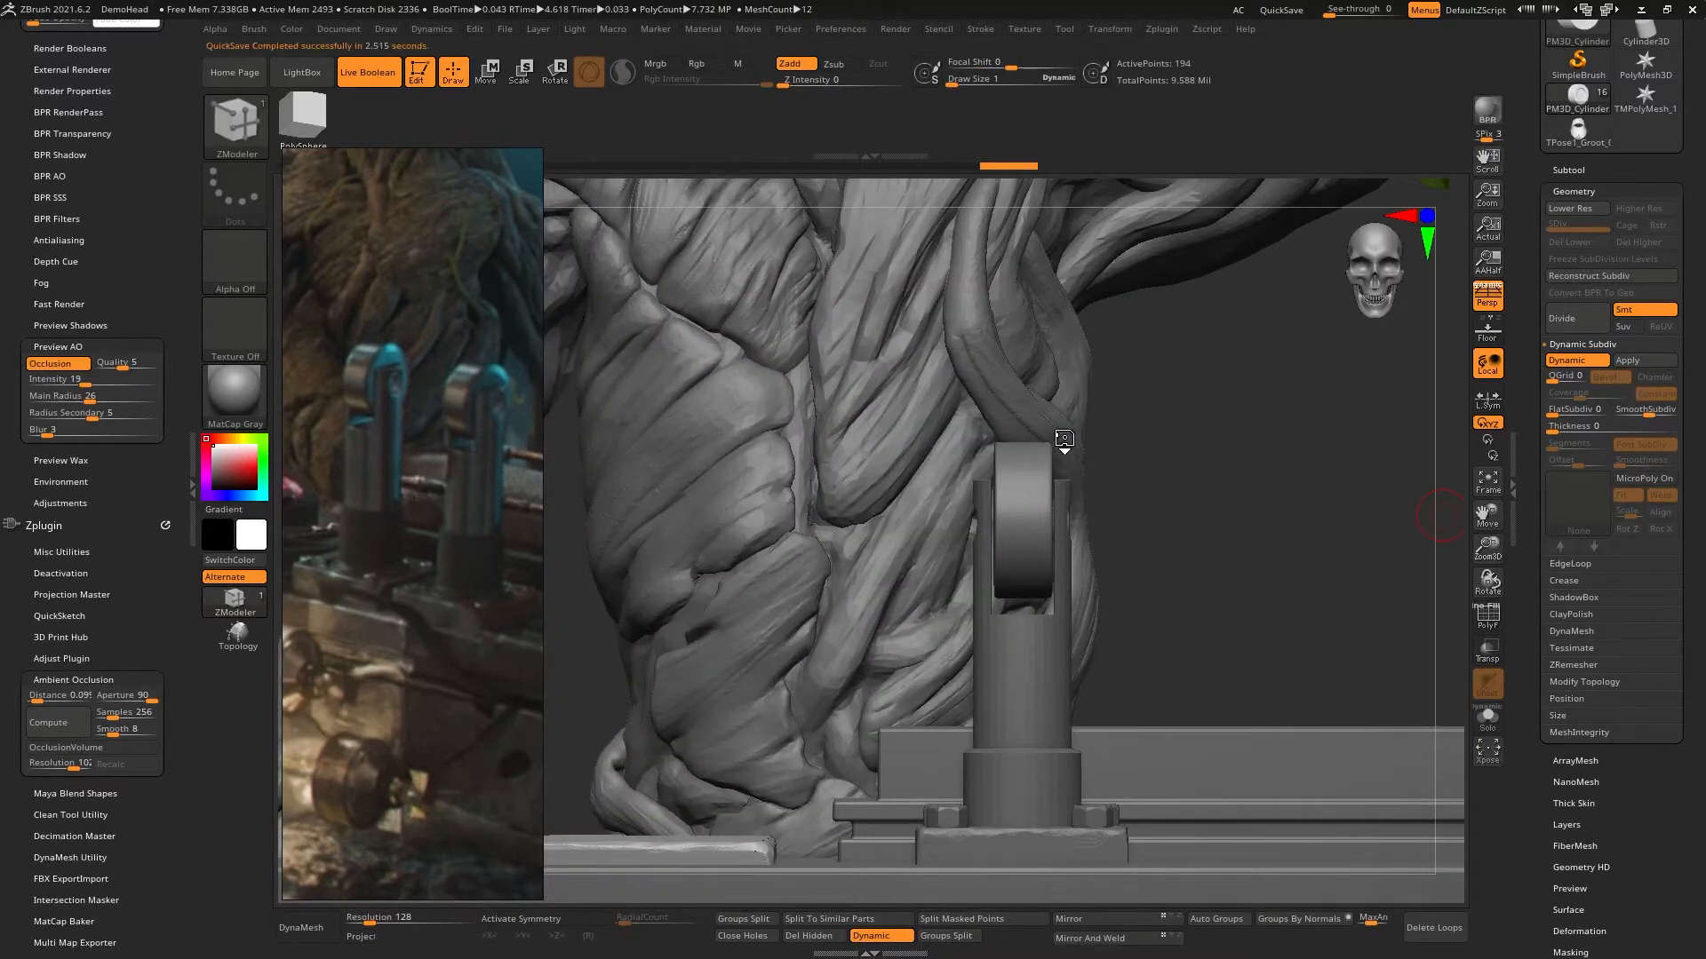
{"action": "right_click_drag", "start_coordinate": [1240, 468], "coordinate": [1189, 503]}
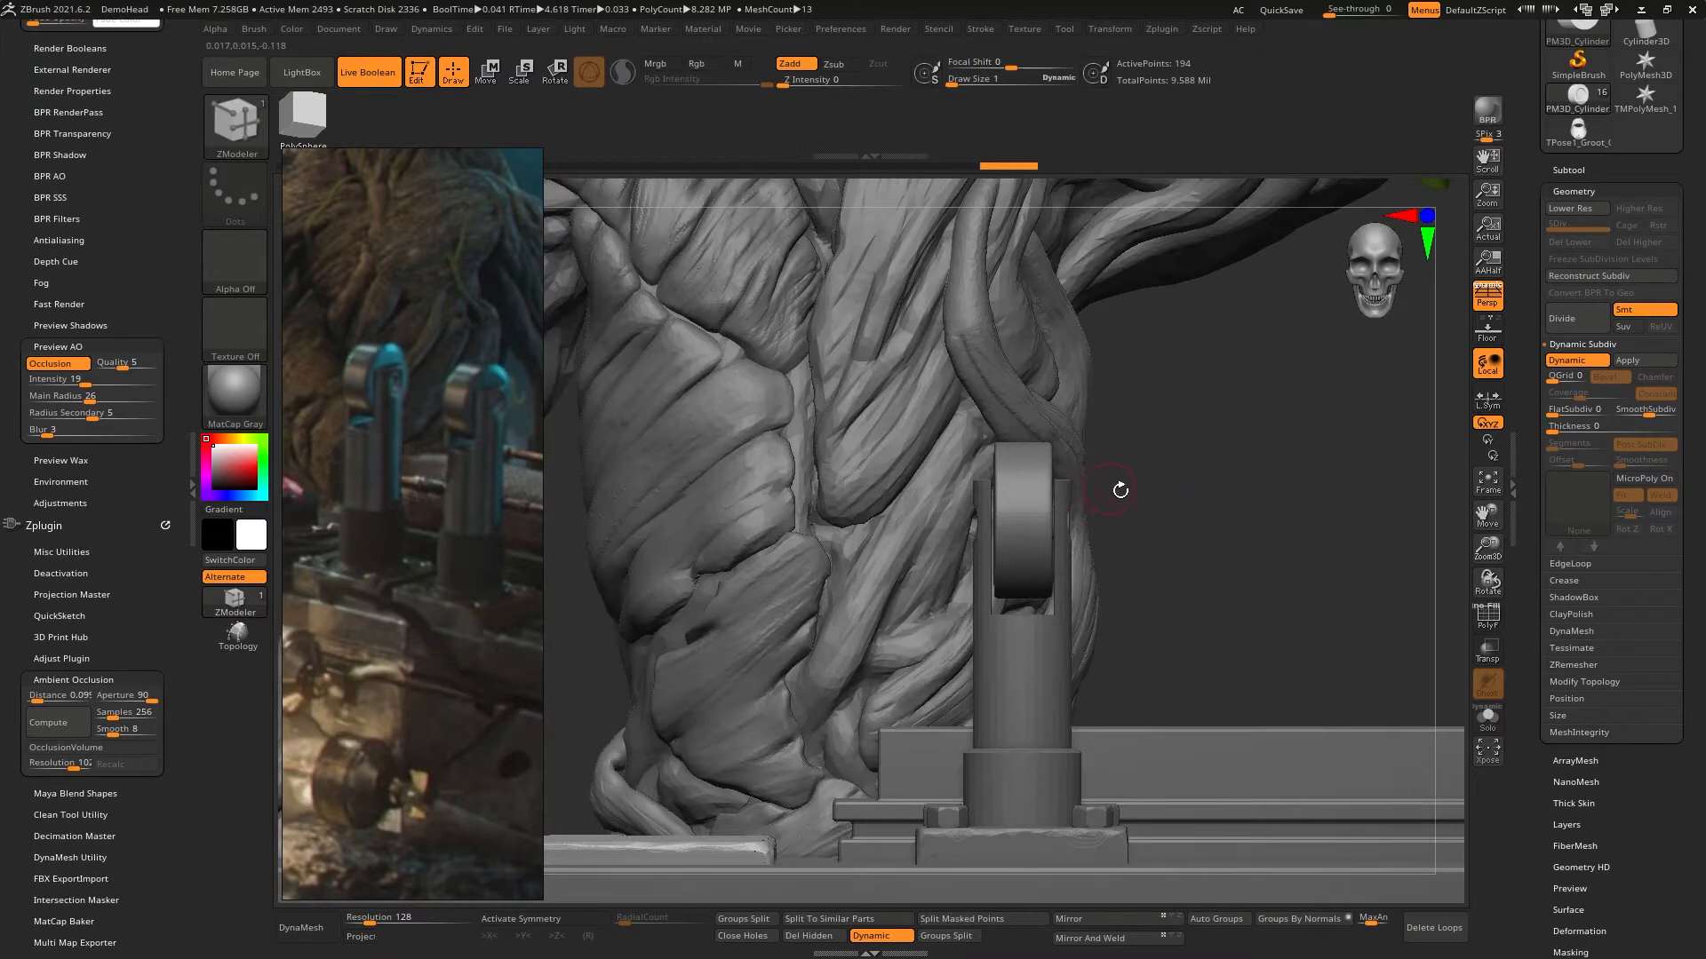
{"action": "key", "text": "w"}
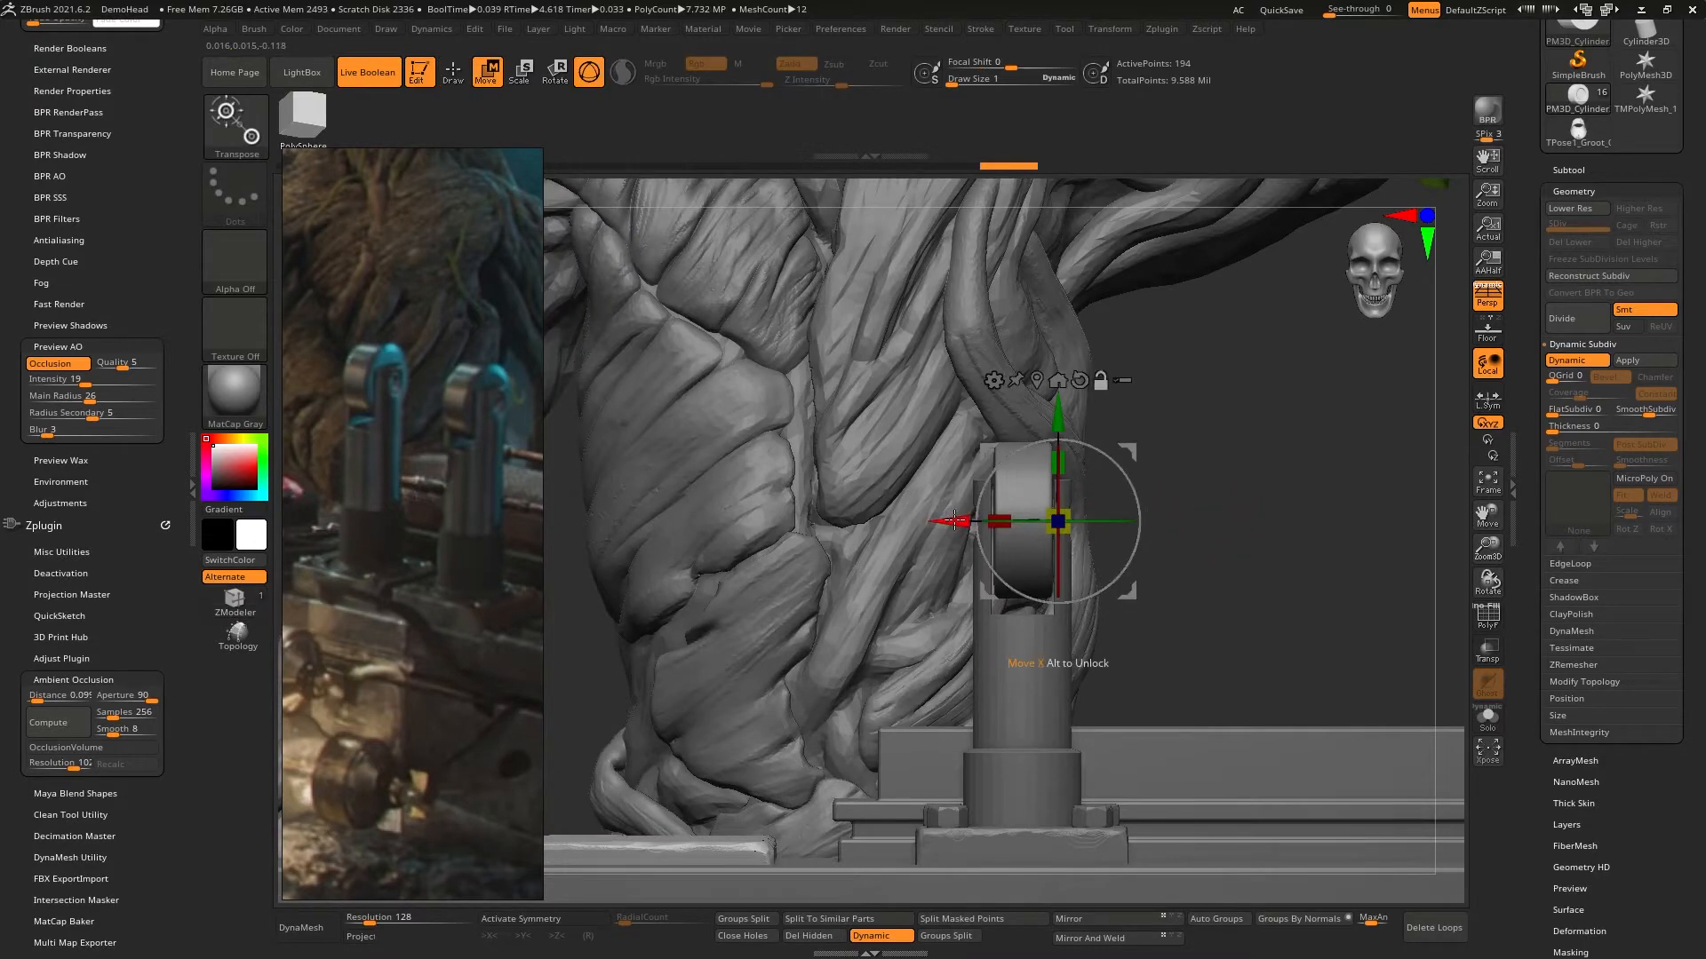
{"action": "left_click_drag", "start_coordinate": [953, 521], "coordinate": [1070, 524]}
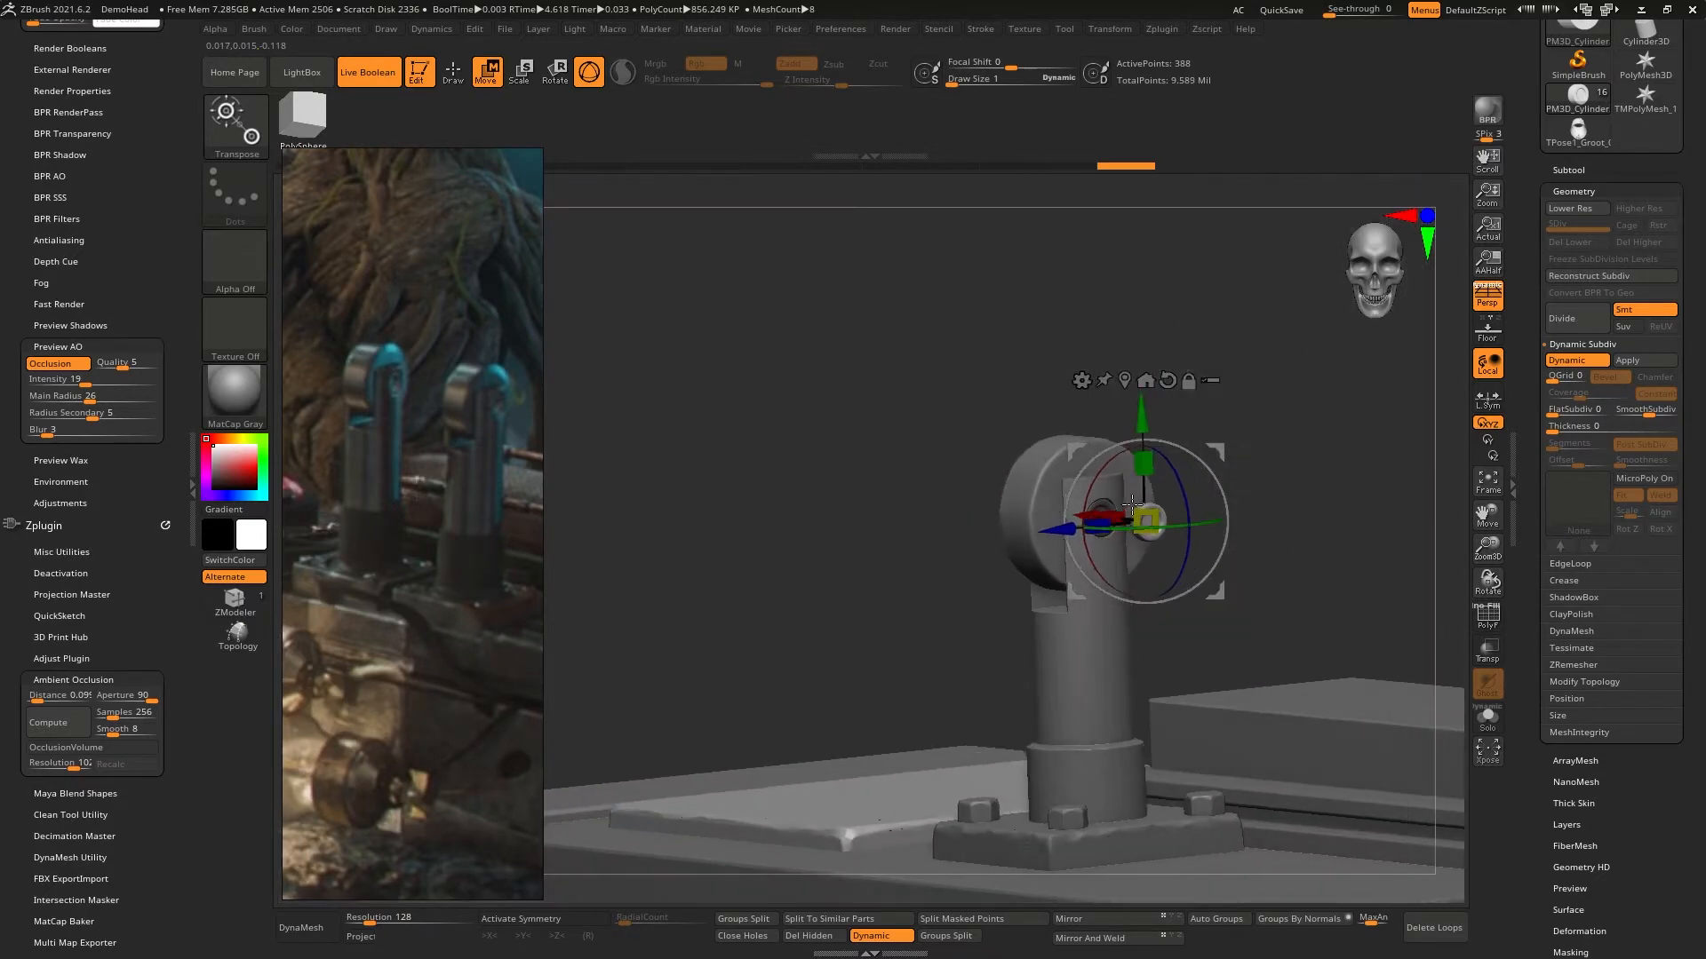
- Rotate the copied pin cap half a turn and move it along X into the opposite prong's opening
{"action": "right_click_drag", "start_coordinate": [1132, 504], "coordinate": [1180, 481]}
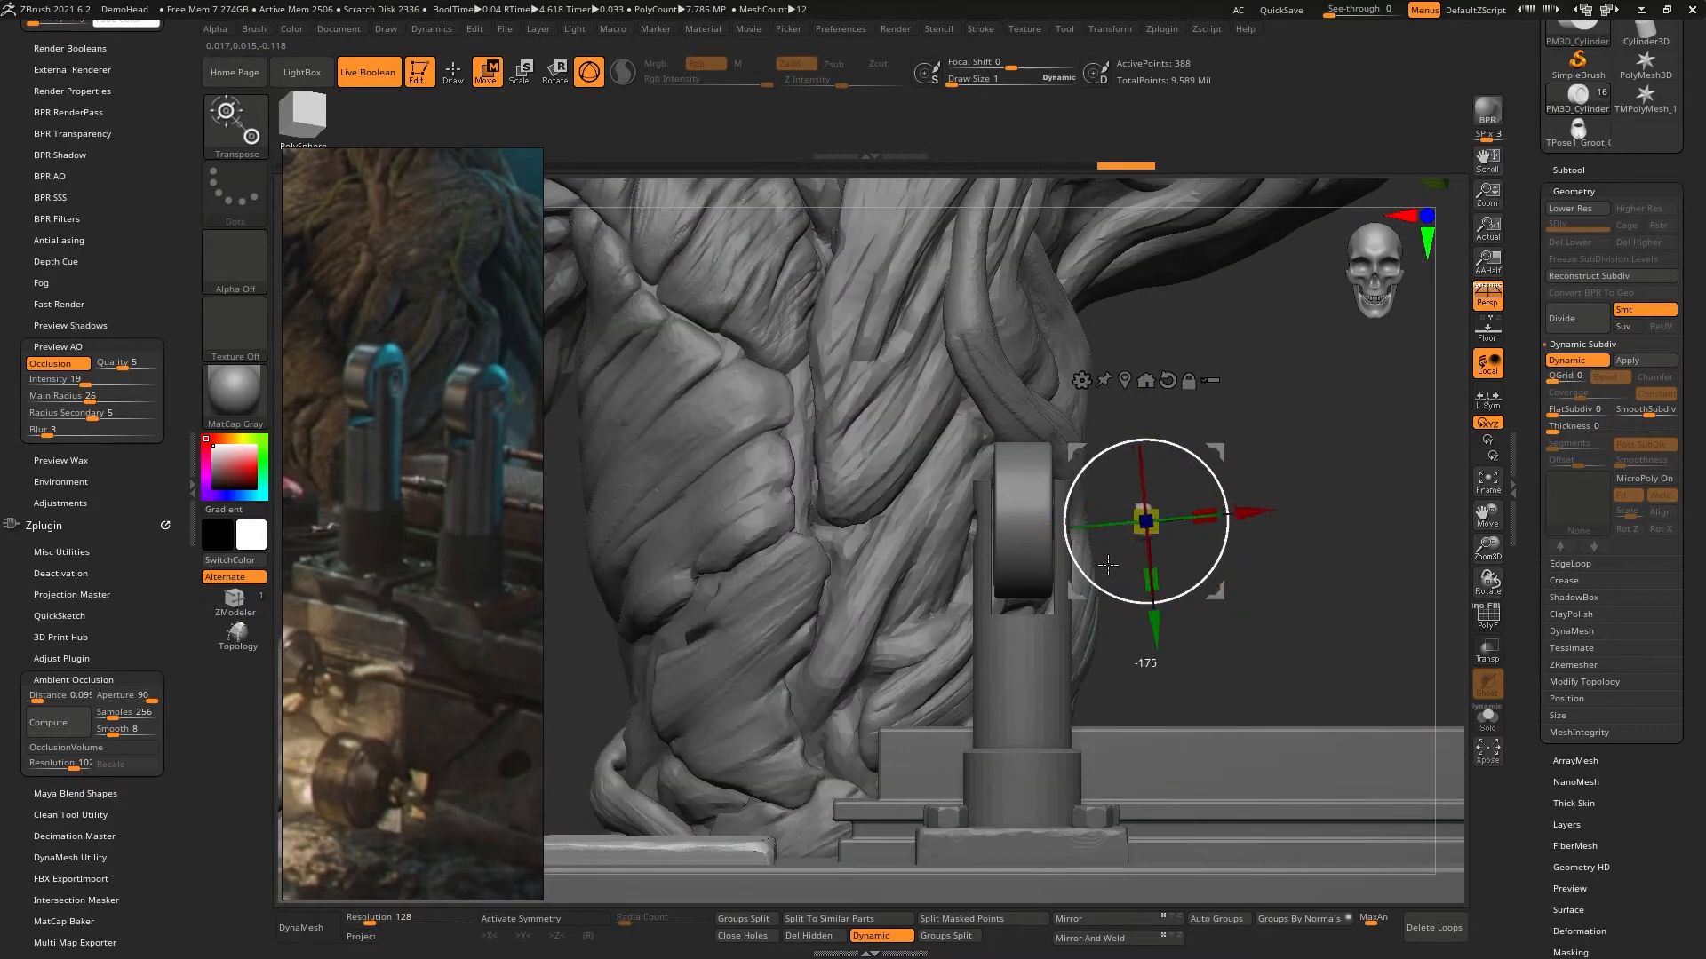
{"action": "left_click_drag", "start_coordinate": [1099, 567], "coordinate": [1100, 558], "text": "shift"}
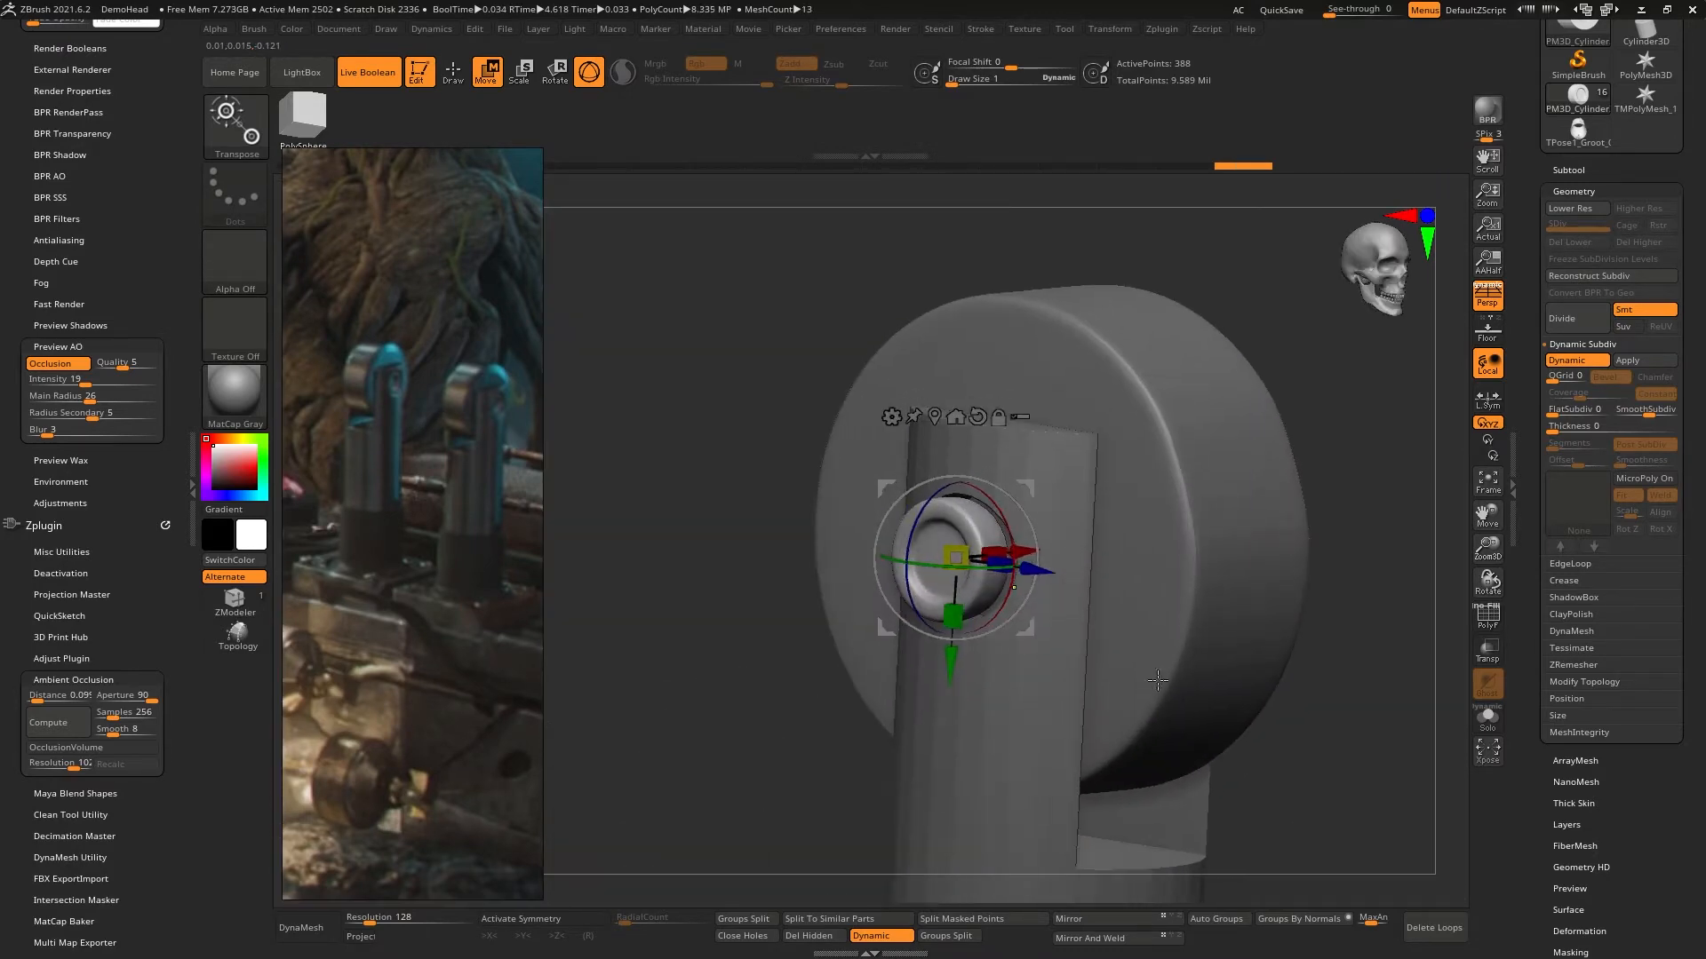
{"action": "right_click_drag", "start_coordinate": [1157, 681], "coordinate": [1084, 764]}
{"action": "left_click_drag", "start_coordinate": [1039, 541], "coordinate": [1101, 529]}
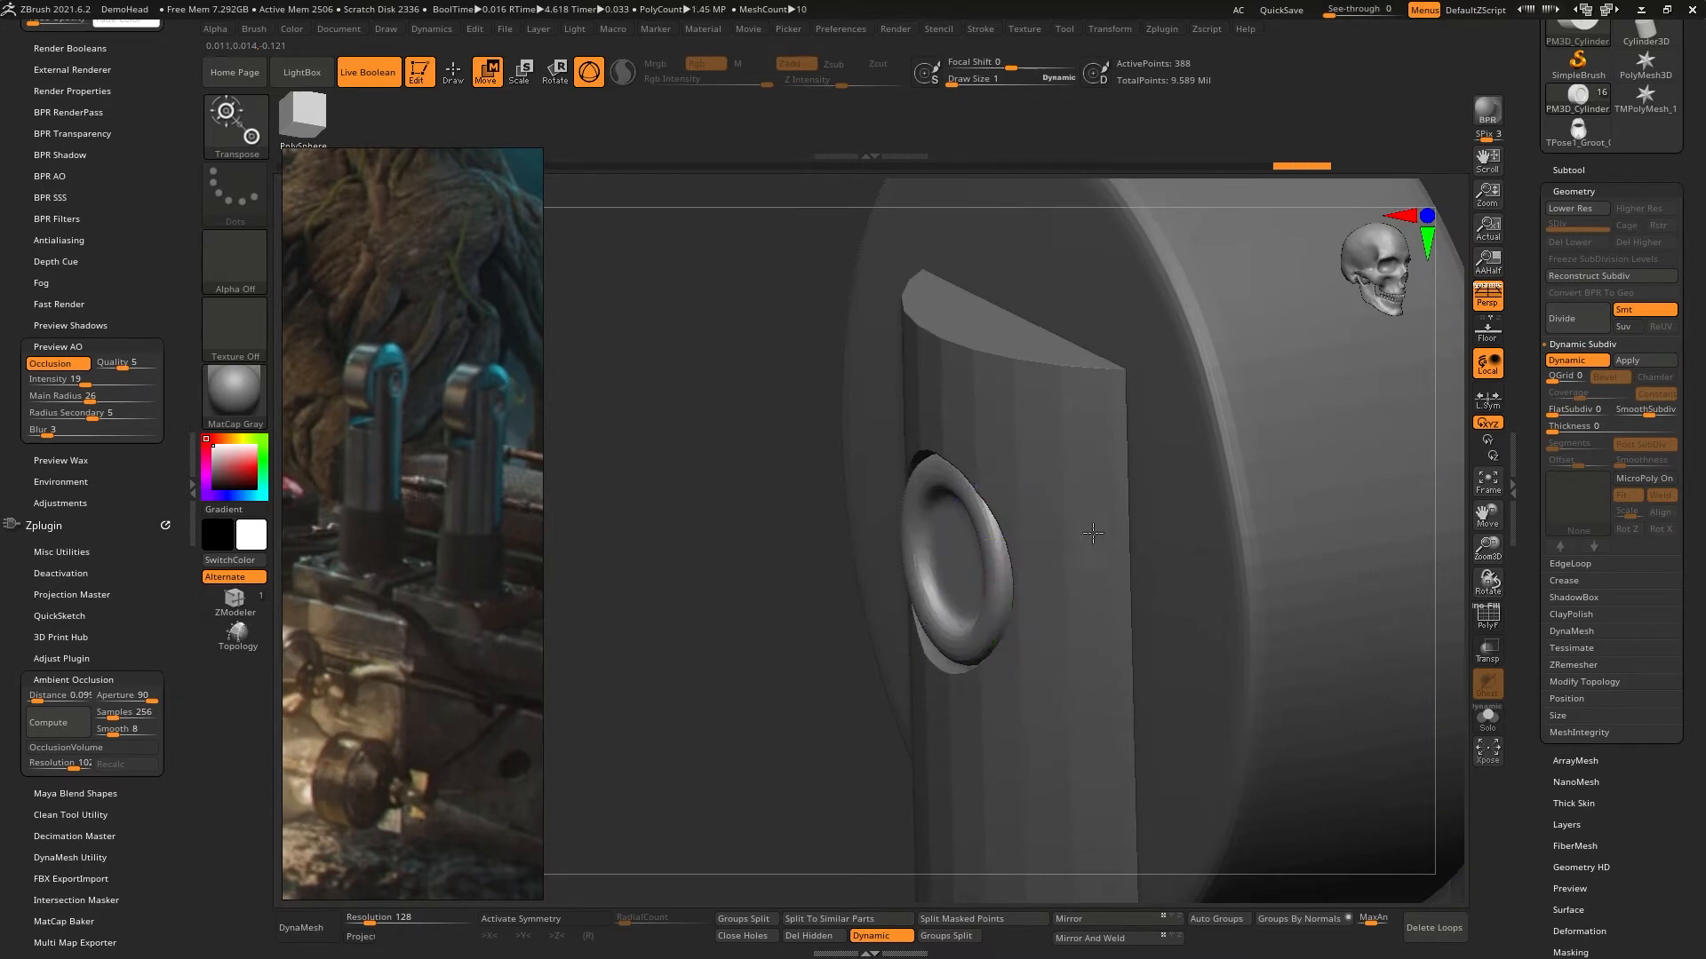
- Return to Draw mode and check the fit of both pin caps from several angles around the lever
{"action": "right_click_drag", "start_coordinate": [1092, 533], "coordinate": [986, 684]}
{"action": "right_click_drag", "start_coordinate": [986, 684], "coordinate": [1155, 471], "text": "ctrl"}
{"action": "mouse_move", "coordinate": [1155, 471]}
{"action": "right_mouse_down"}
{"action": "mouse_move", "coordinate": [1118, 460]}
{"action": "mouse_move", "coordinate": [1164, 479]}
{"action": "mouse_move", "coordinate": [1138, 491]}
{"action": "mouse_move", "coordinate": [1120, 371]}
{"action": "right_mouse_up"}
{"action": "key", "text": "q"}
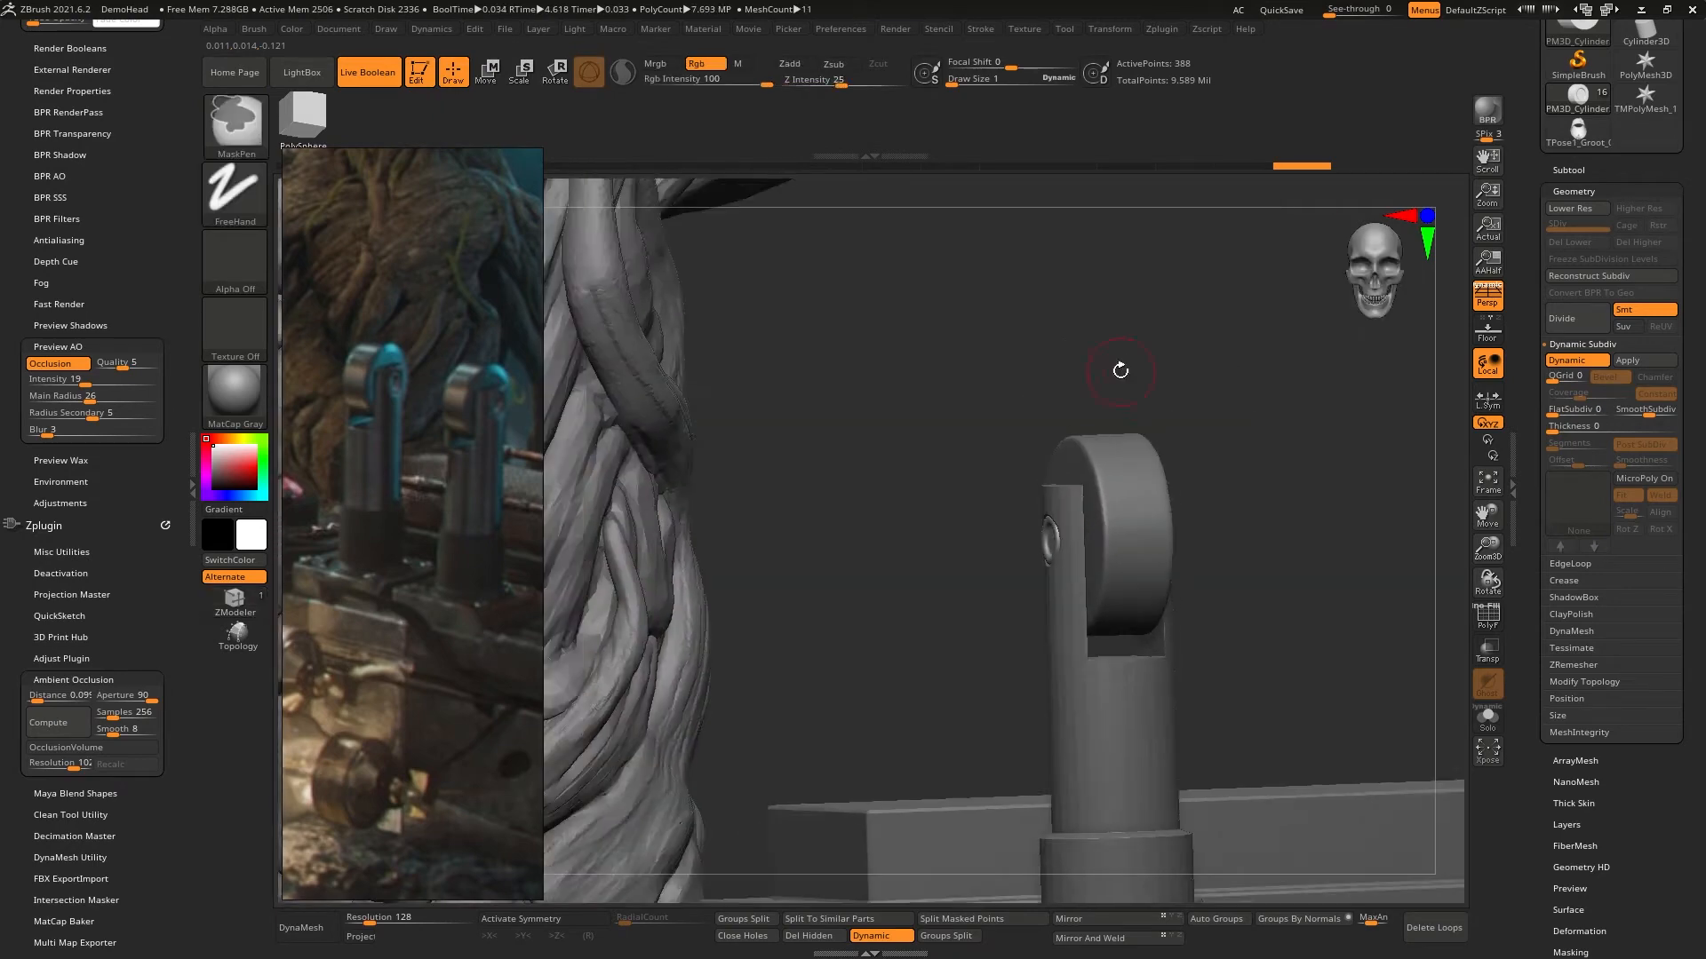
{"action": "right_click_drag", "start_coordinate": [1302, 417], "coordinate": [1239, 368]}
{"action": "mouse_move", "coordinate": [1240, 369]}
{"action": "right_mouse_down"}
{"action": "mouse_move", "coordinate": [1168, 402]}
{"action": "mouse_move", "coordinate": [1085, 381]}
{"action": "mouse_move", "coordinate": [1029, 447]}
{"action": "mouse_move", "coordinate": [1177, 396]}
{"action": "mouse_move", "coordinate": [1188, 583]}
{"action": "mouse_move", "coordinate": [1172, 529]}
{"action": "mouse_move", "coordinate": [1226, 617]}
{"action": "mouse_move", "coordinate": [1191, 483]}
{"action": "mouse_move", "coordinate": [1169, 583]}
{"action": "mouse_move", "coordinate": [1194, 588]}
{"action": "right_mouse_up"}
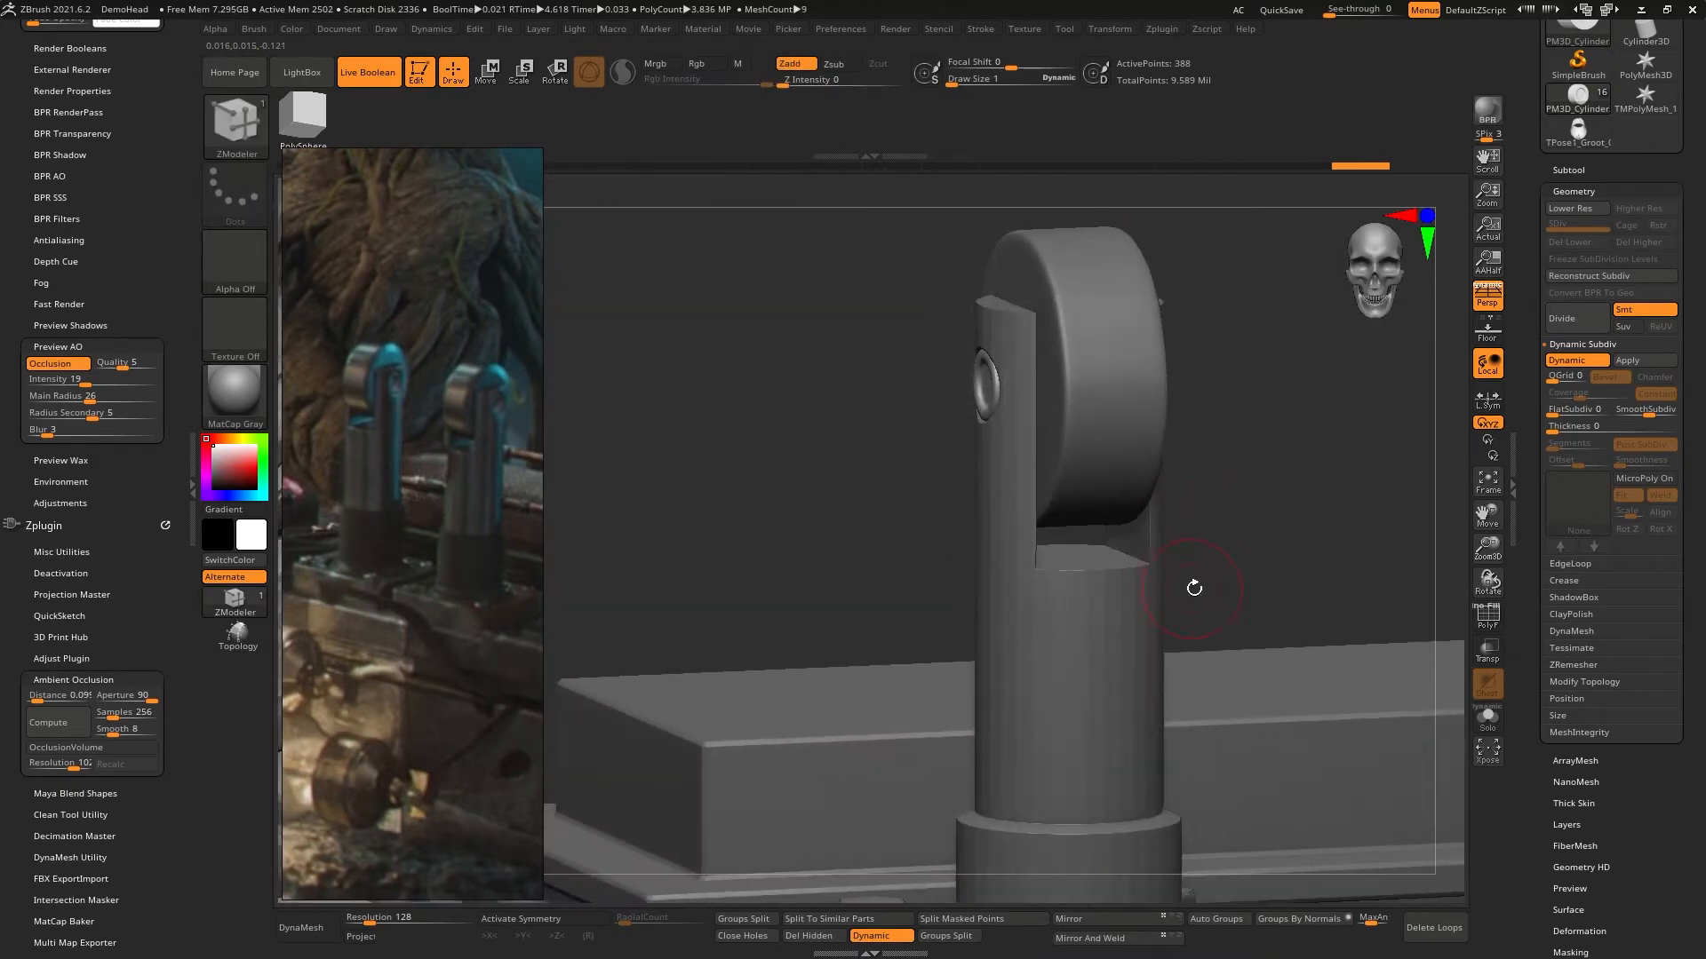
{"action": "right_click_drag", "start_coordinate": [1251, 526], "coordinate": [1196, 579], "text": "alt"}
- Select the lever shaft subtool and turn on Dynamic Subdivision with SmoothSubdiv 2 to preview its smoothing
{"action": "left_click", "coordinate": [1161, 588], "text": "alt"}
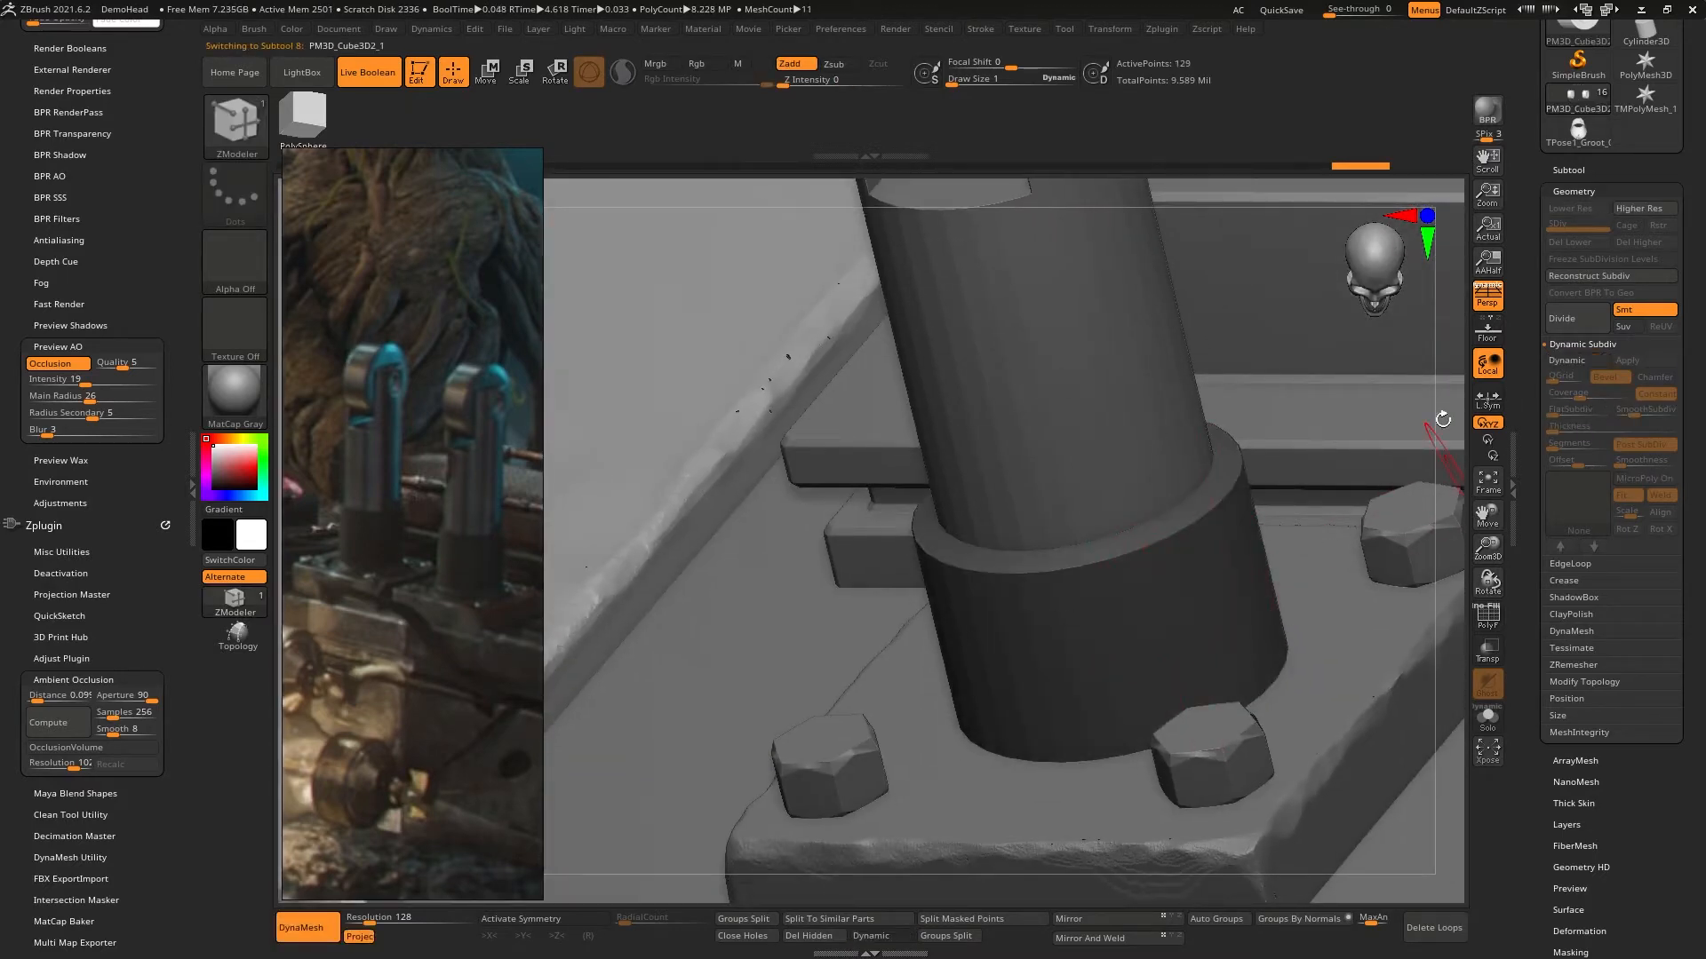
{"action": "mouse_move", "coordinate": [1443, 420]}
{"action": "right_mouse_down"}
{"action": "mouse_move", "coordinate": [1414, 421]}
{"action": "mouse_move", "coordinate": [1323, 355]}
{"action": "mouse_move", "coordinate": [1310, 398]}
{"action": "right_mouse_up"}
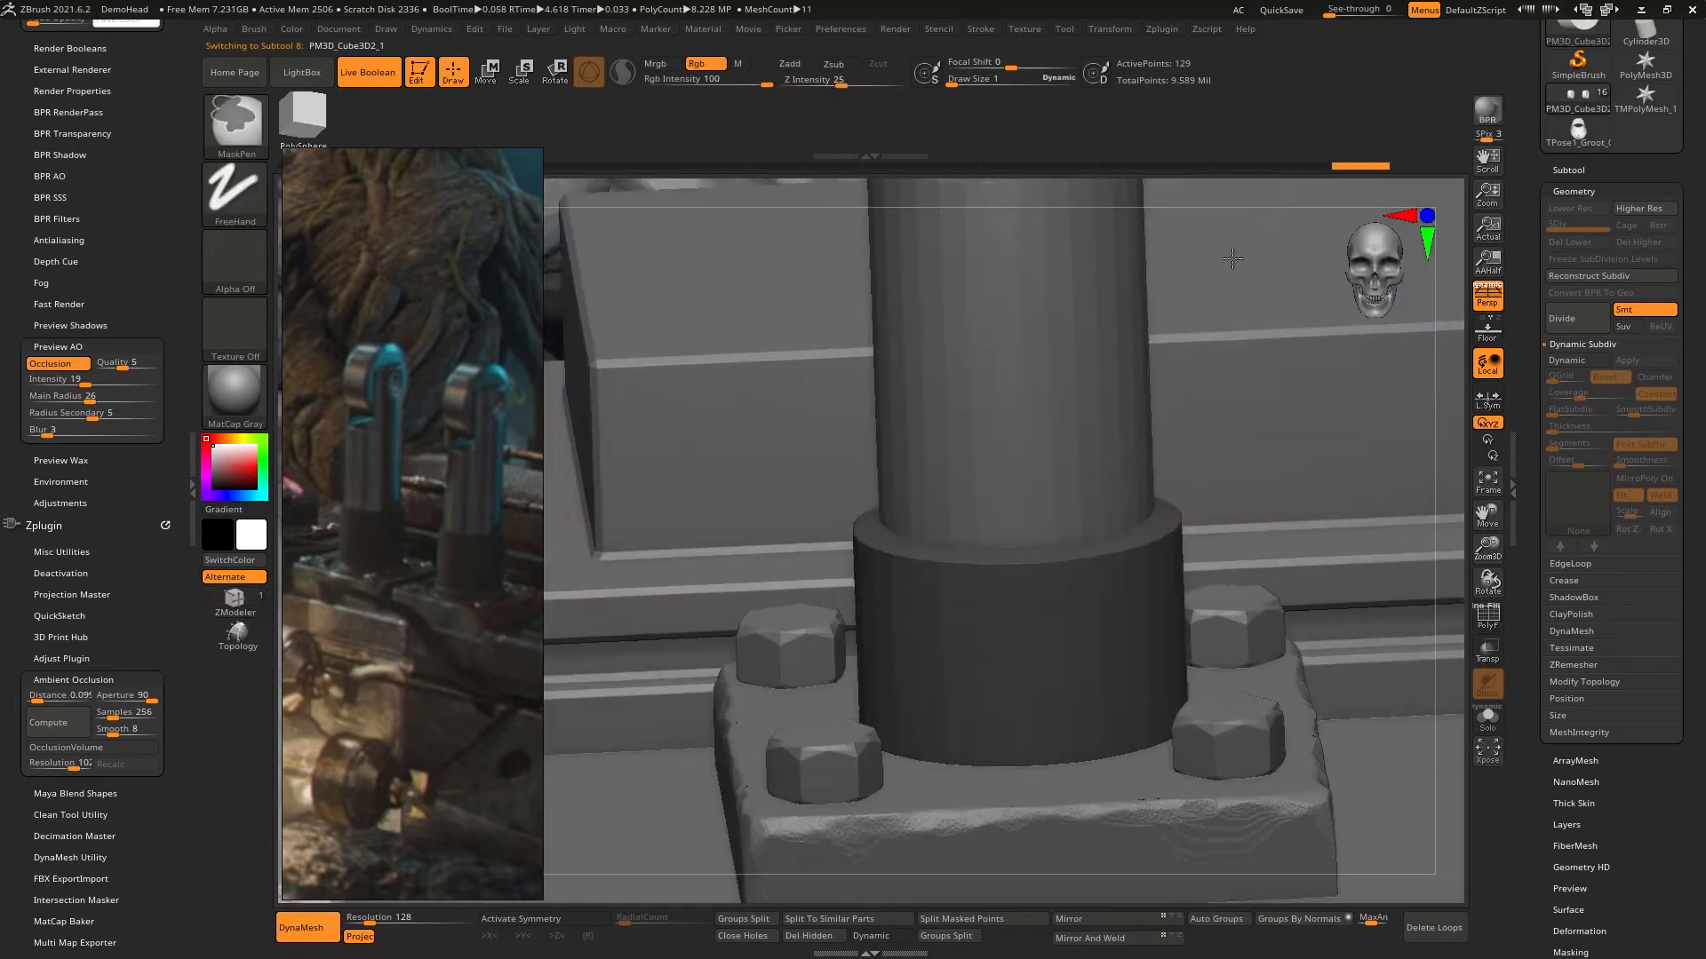
{"action": "right_click_drag", "start_coordinate": [1232, 258], "coordinate": [1274, 285], "text": "ctrl"}
{"action": "right_click_drag", "start_coordinate": [1218, 383], "coordinate": [1121, 396]}
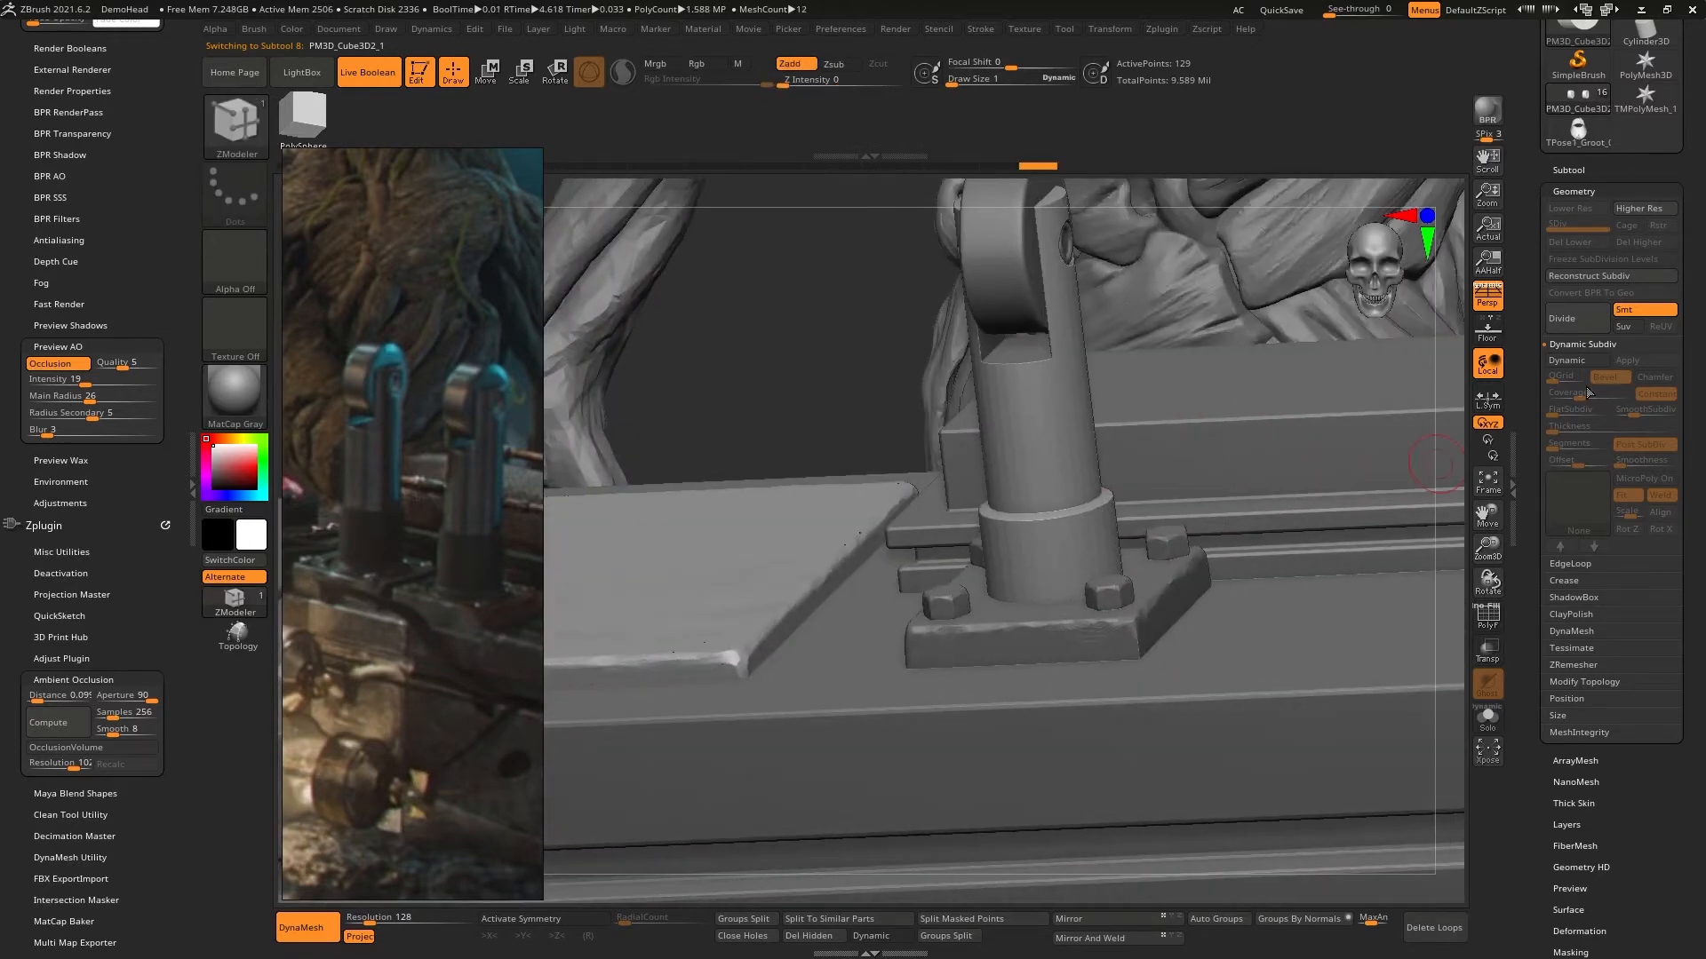
{"action": "left_click", "coordinate": [1591, 360]}
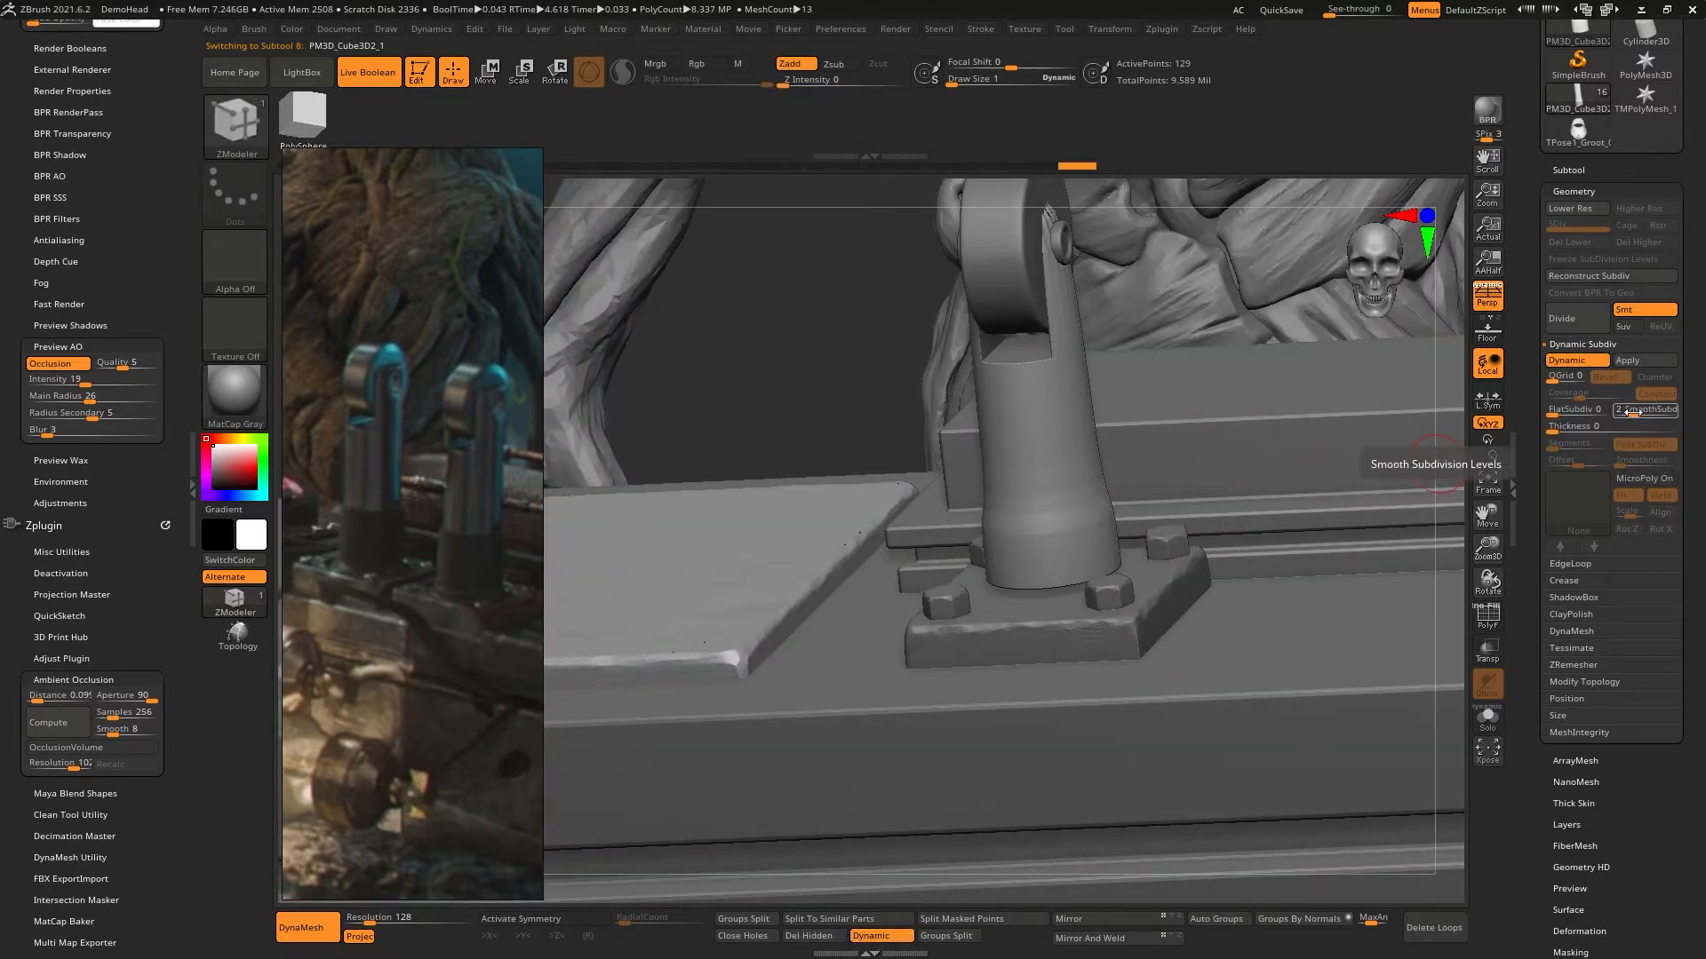
{"action": "mouse_move", "coordinate": [1128, 465]}
{"action": "right_mouse_down", "text": "ctrl"}
{"action": "mouse_move", "coordinate": [1097, 568]}
{"action": "mouse_move", "coordinate": [1115, 583]}
{"action": "right_mouse_up", "text": "ctrl"}
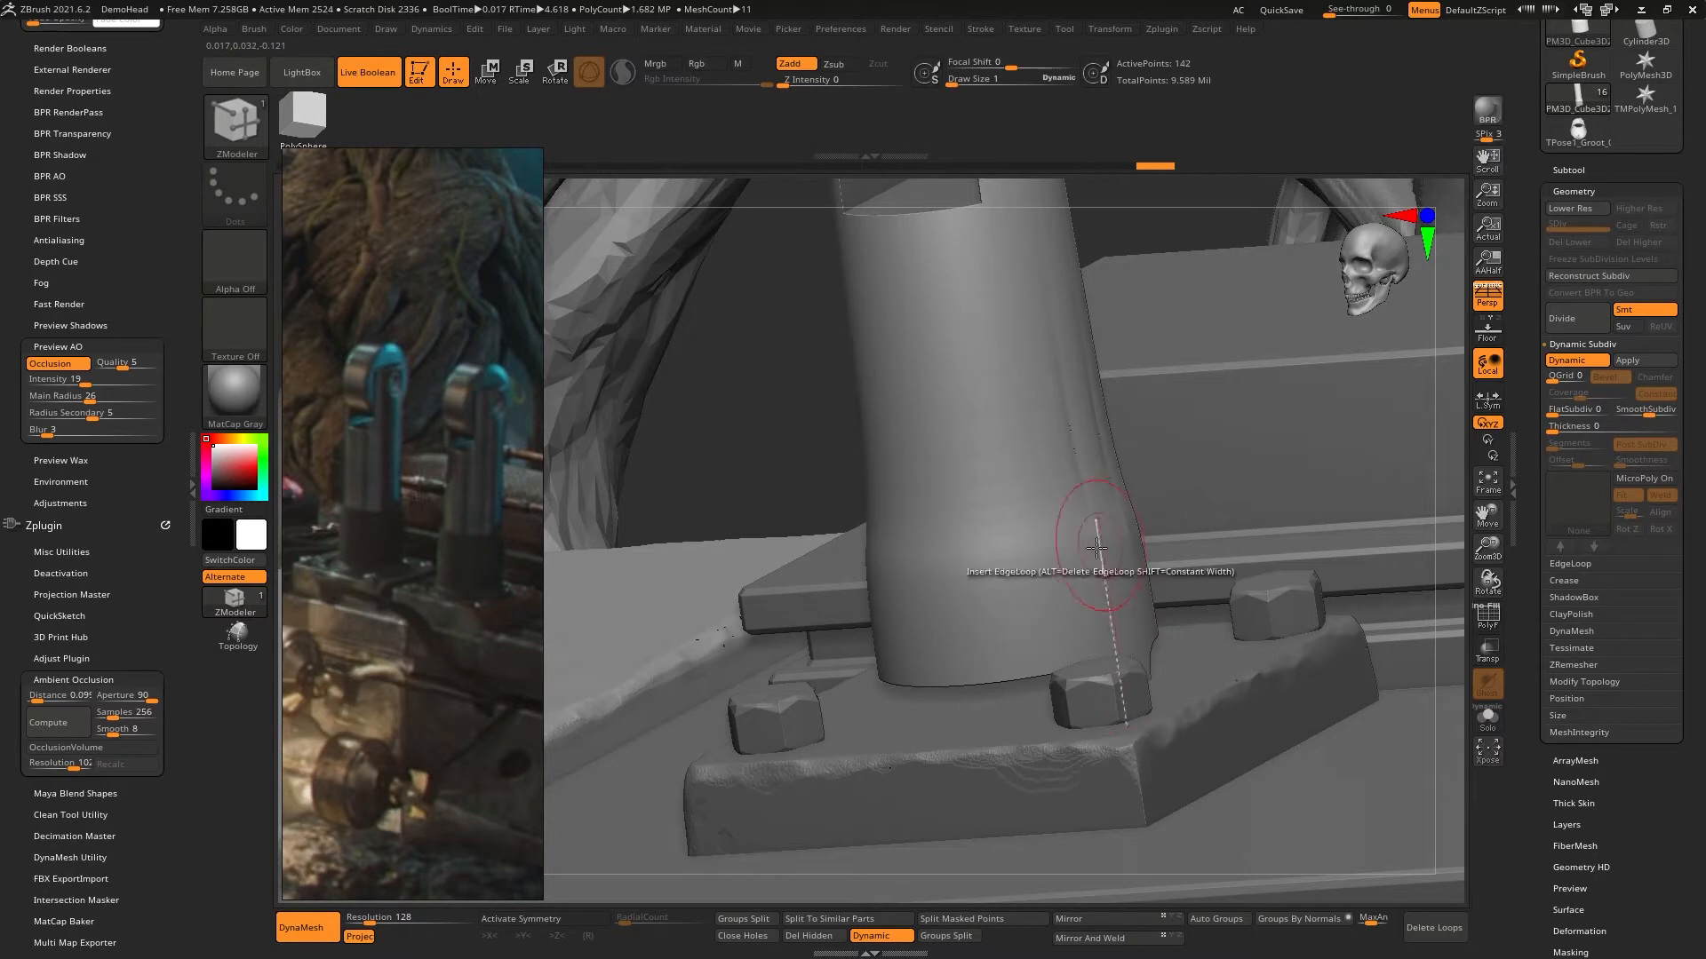
- Show the polyframe, turn off Dynamic Subdivision, and insert supporting edge loops around the shaft collar's upper rim and near its base
{"action": "key", "text": "shift+f"}
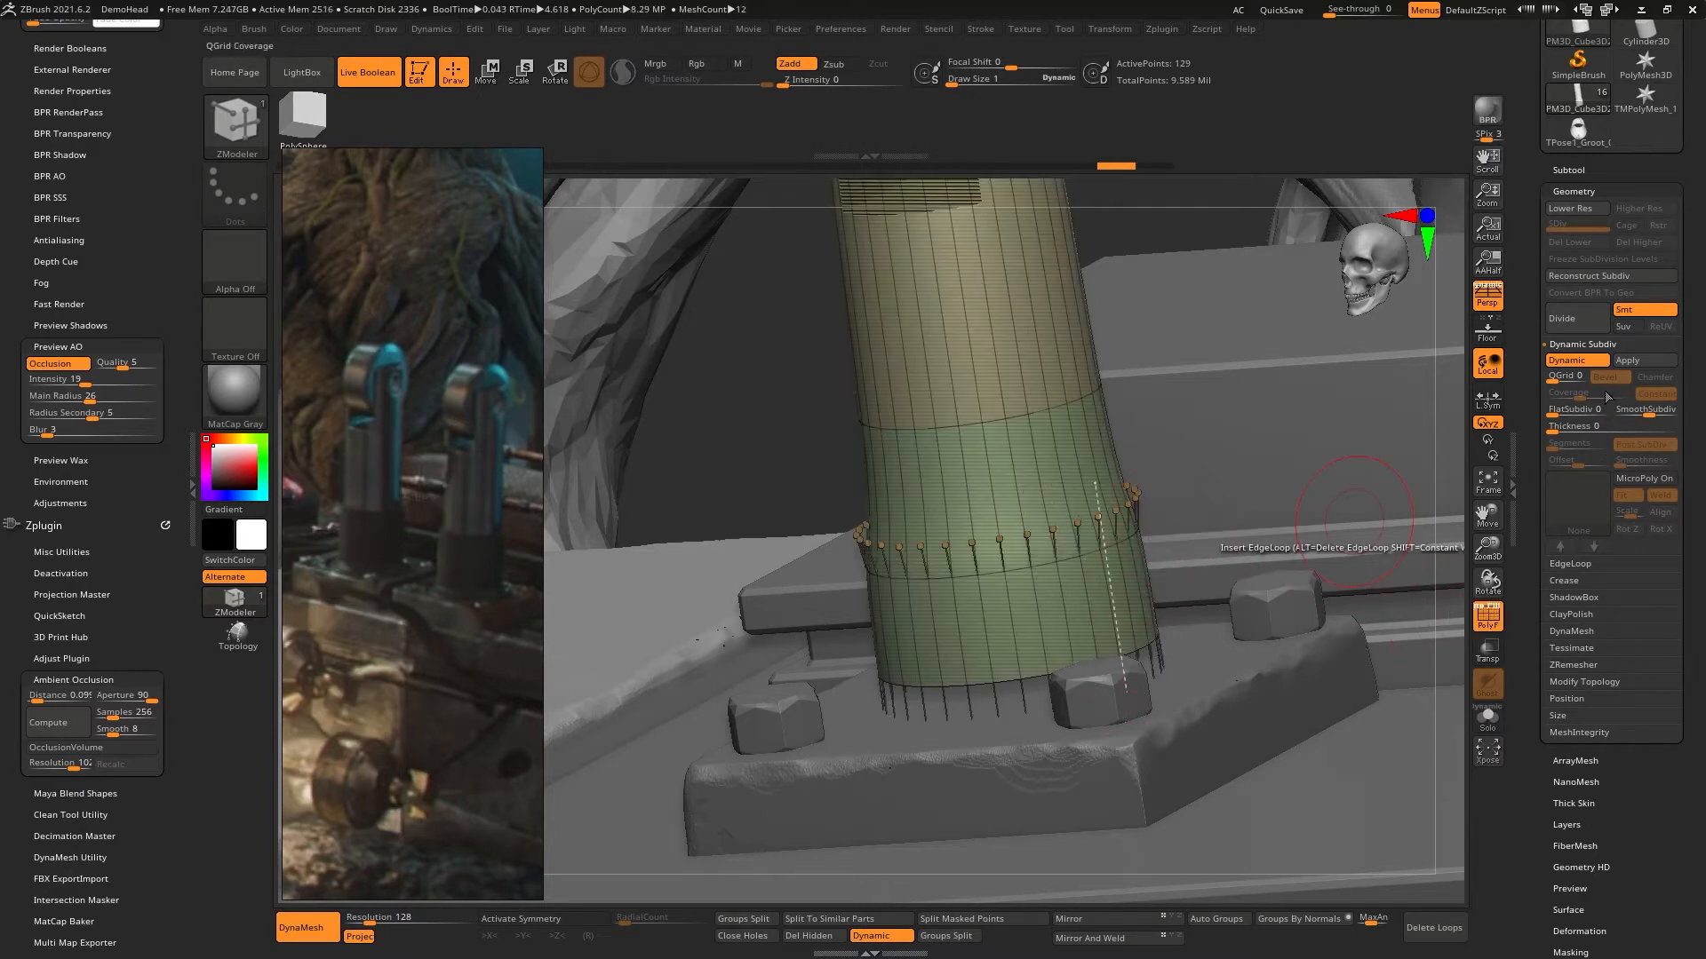
{"action": "left_click", "coordinate": [1584, 361]}
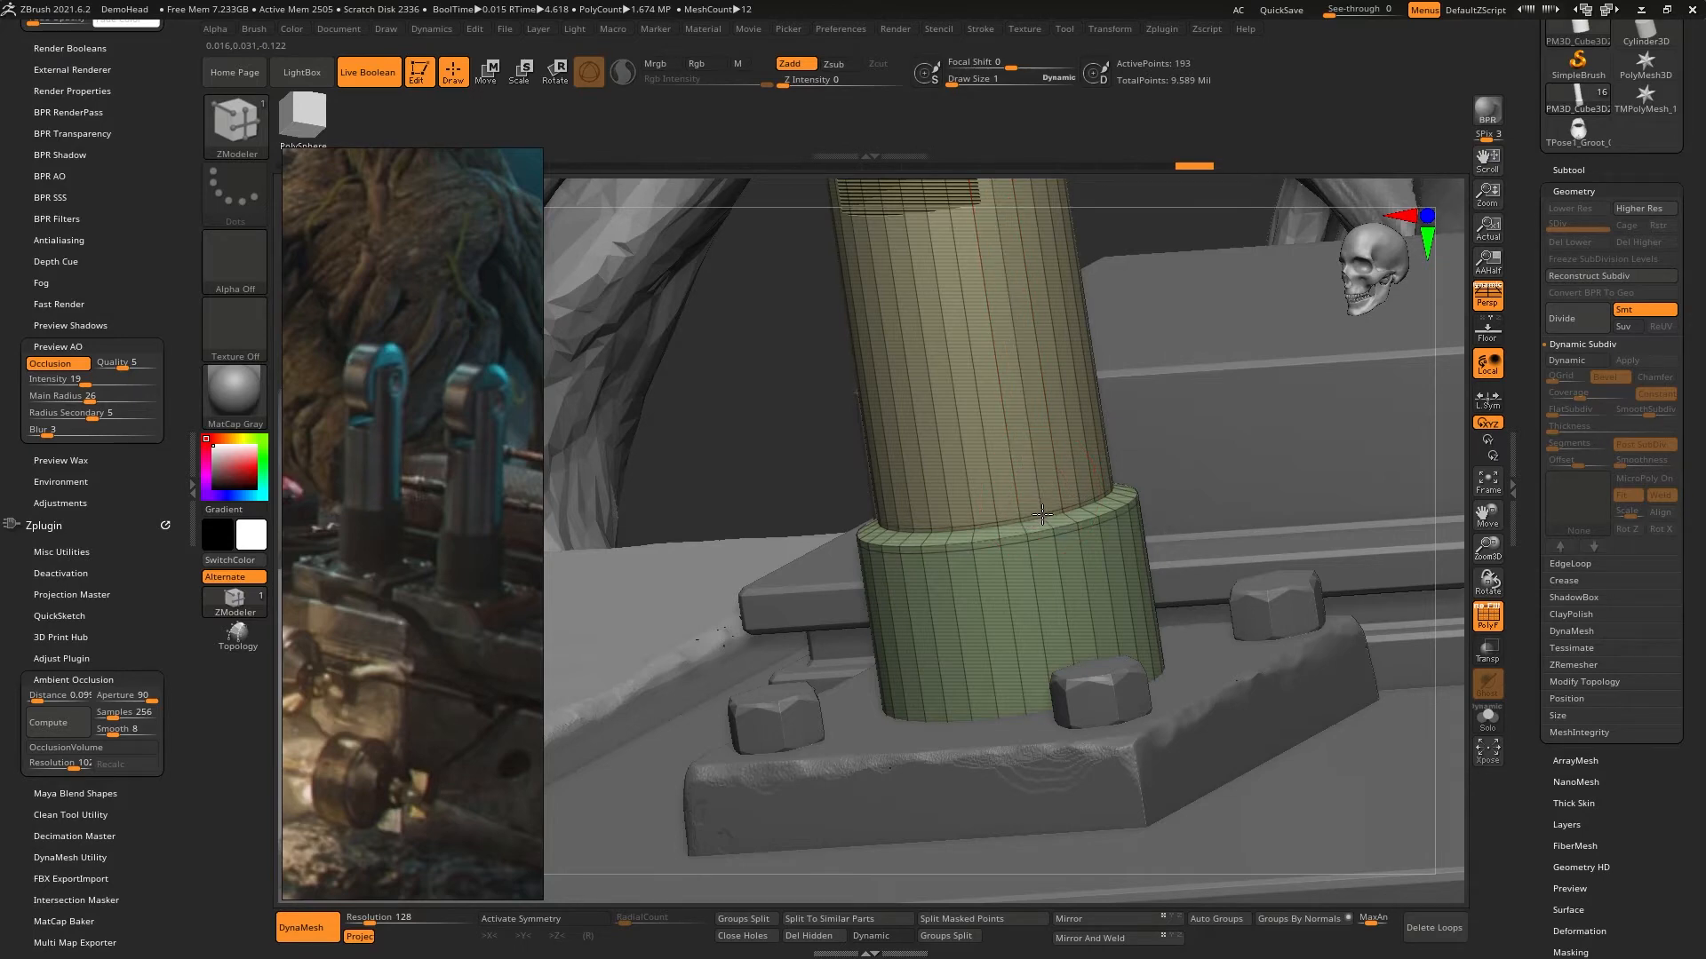
{"action": "right_click_drag", "start_coordinate": [1085, 405], "coordinate": [1079, 538]}
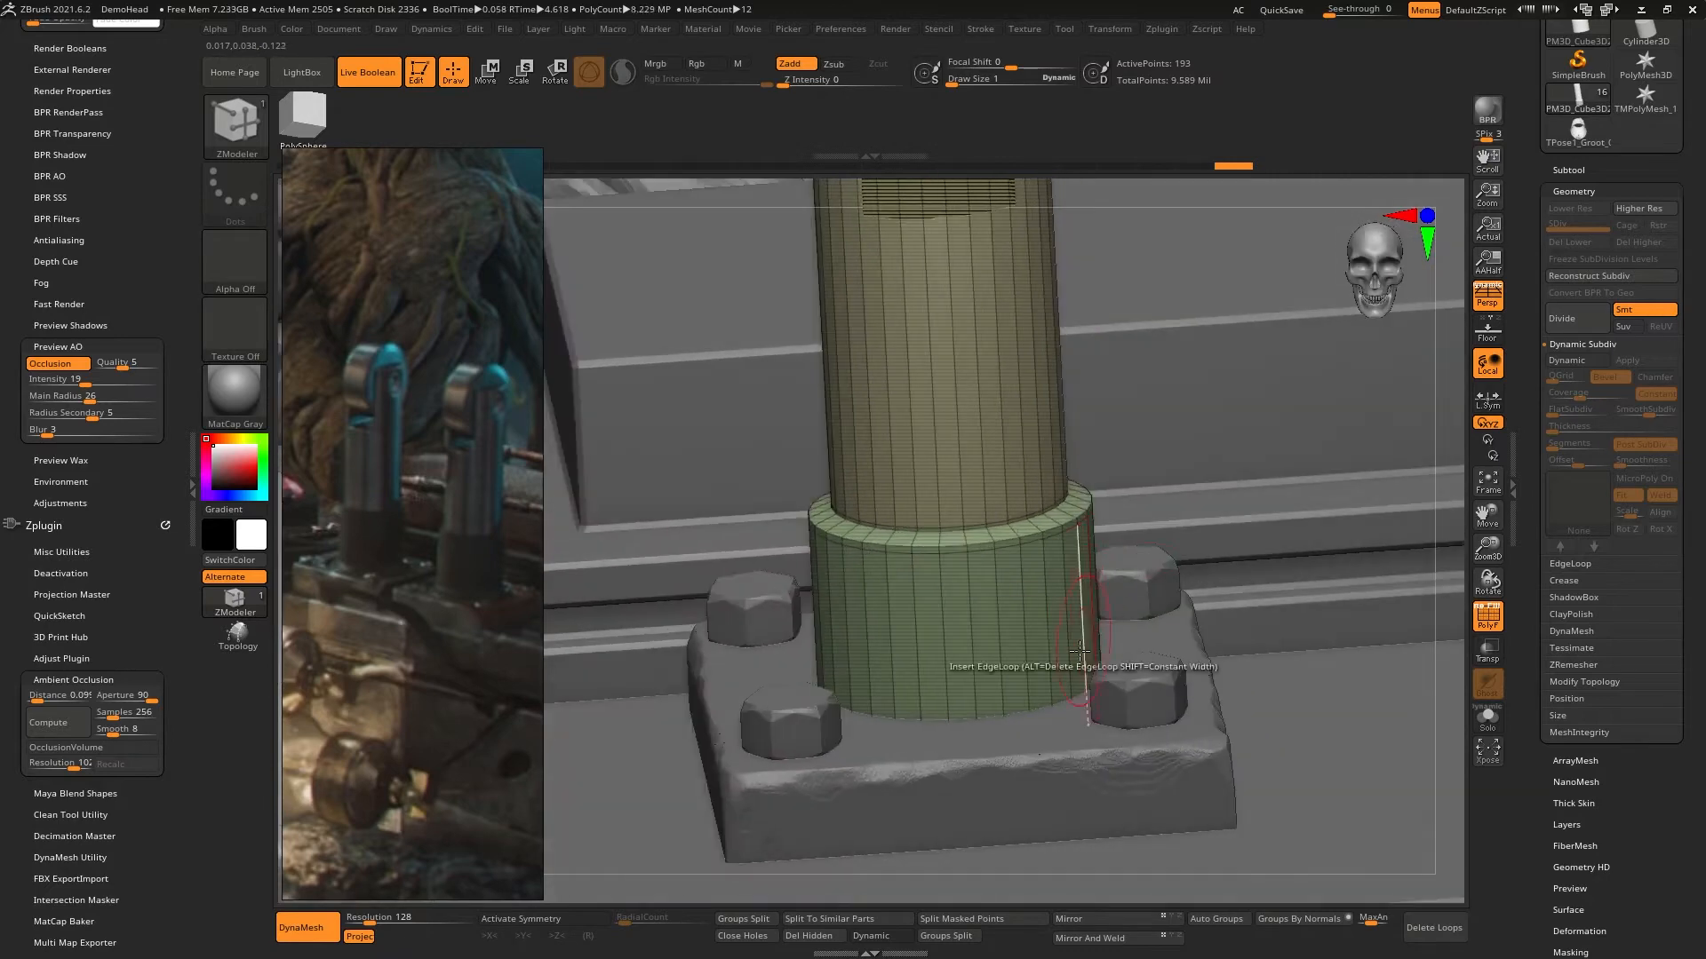
{"action": "left_click", "coordinate": [1026, 682]}
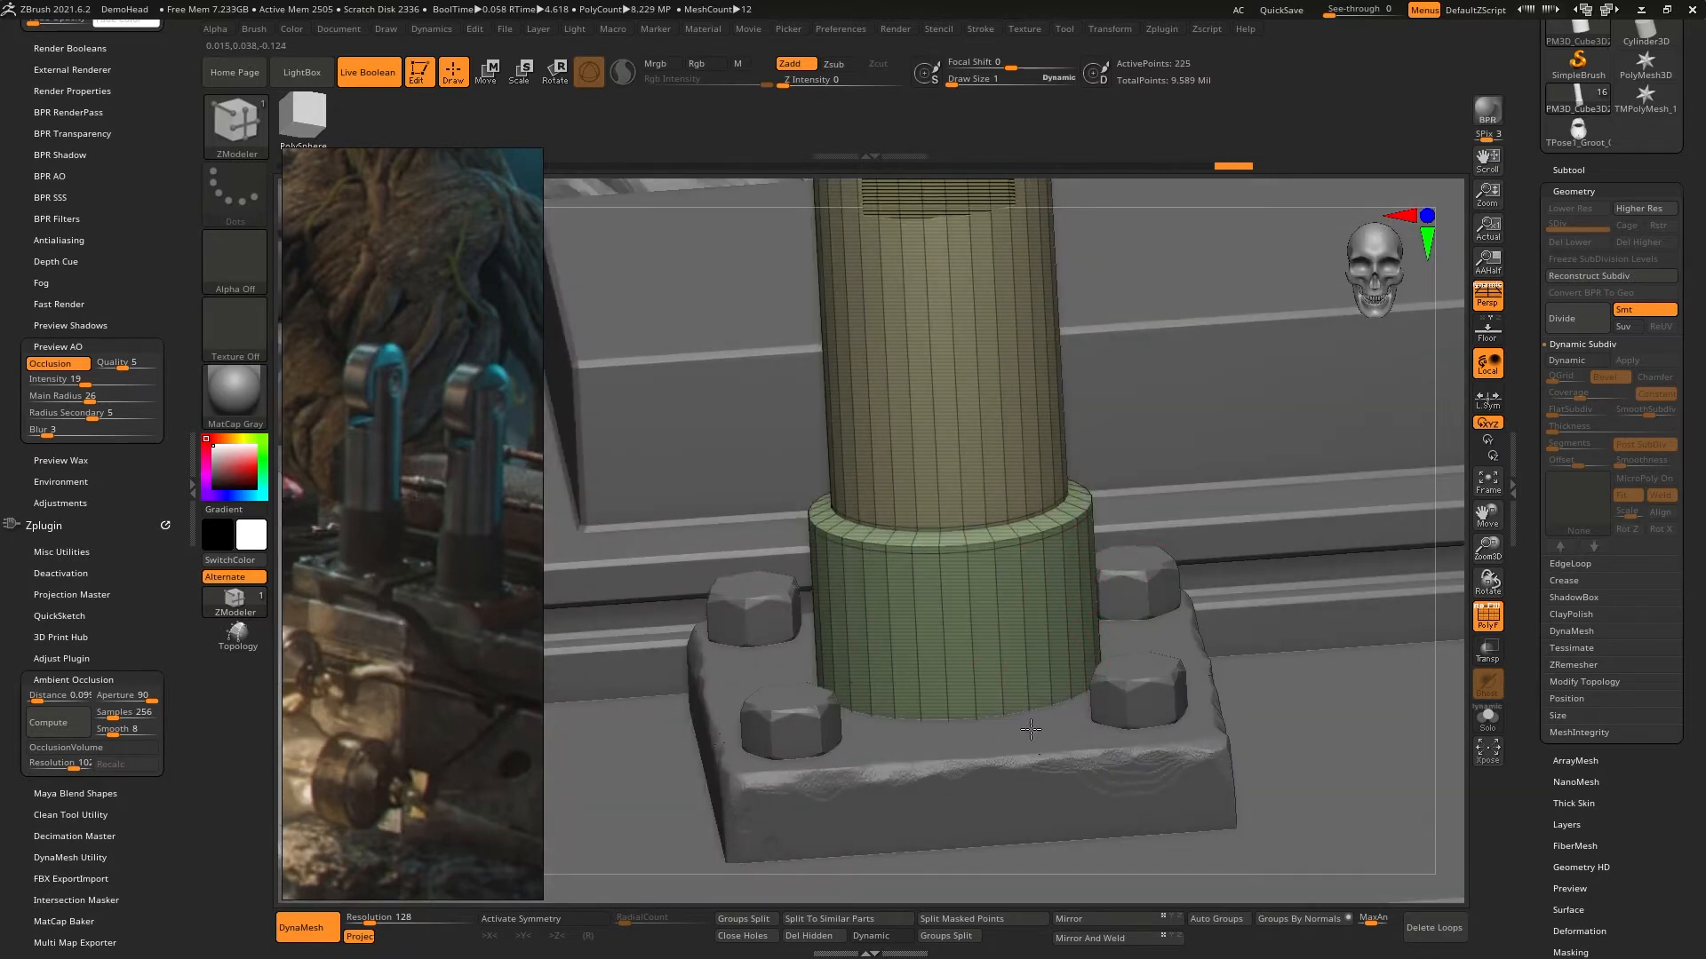
- Turn on transparency and Dynamic Subdivision to preview the collar's smoothed edges
{"action": "key", "text": "shift+t"}
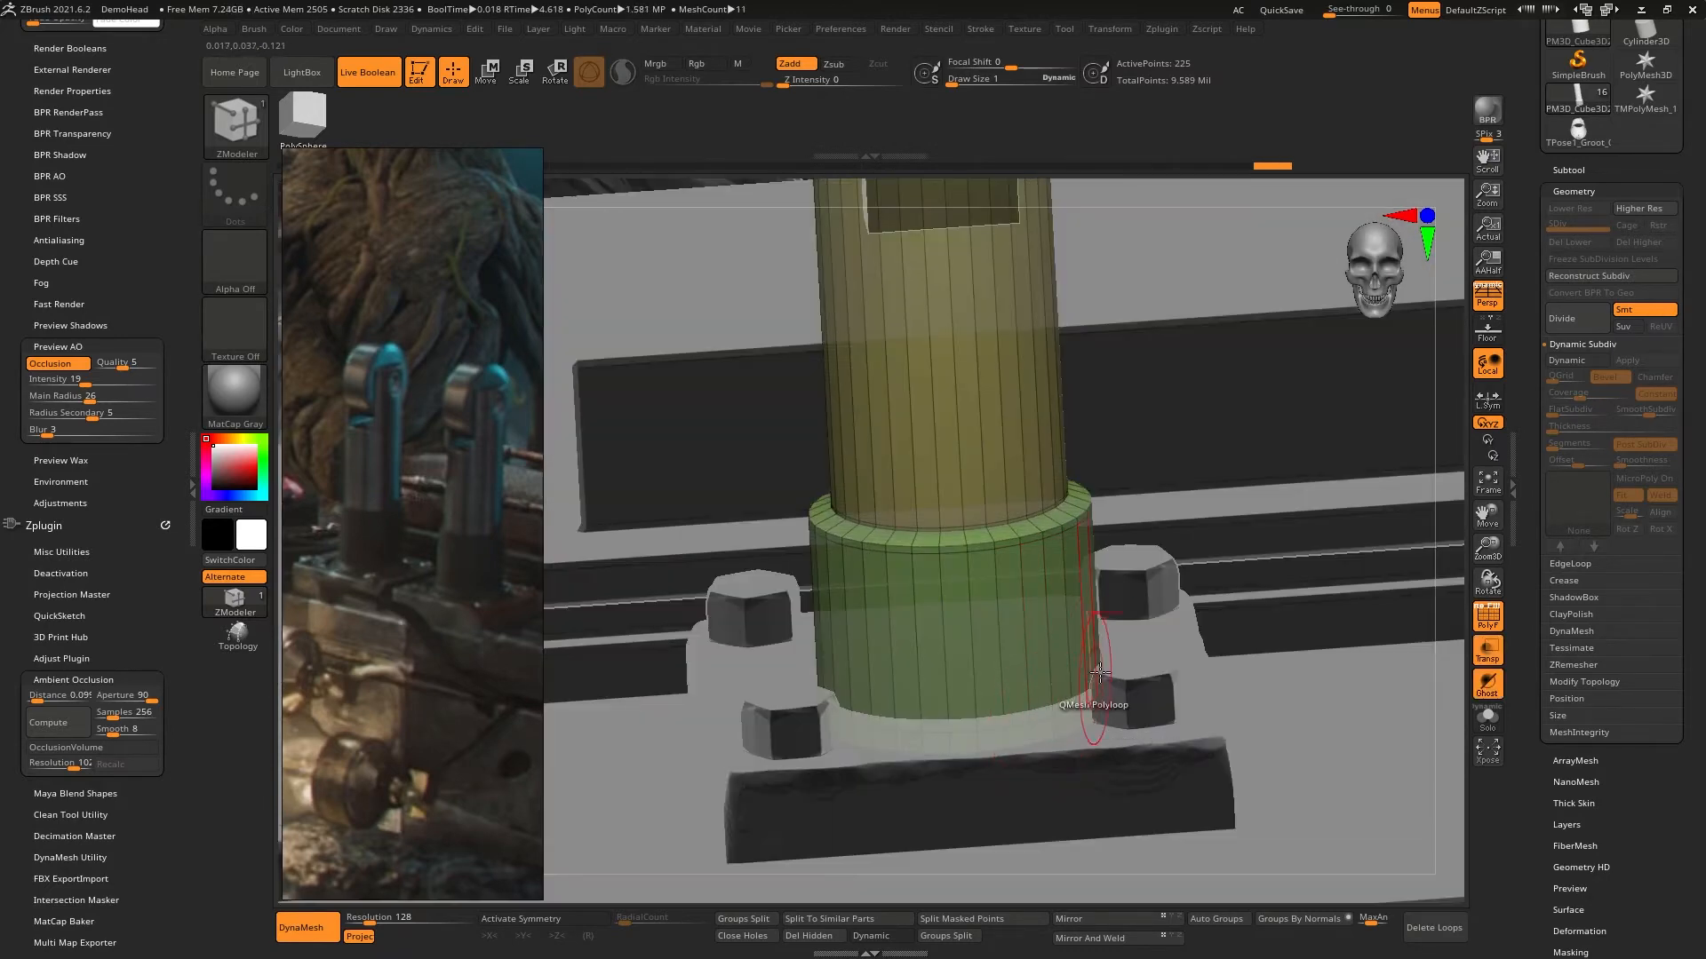
{"action": "right_click_drag", "start_coordinate": [1107, 642], "coordinate": [1255, 632]}
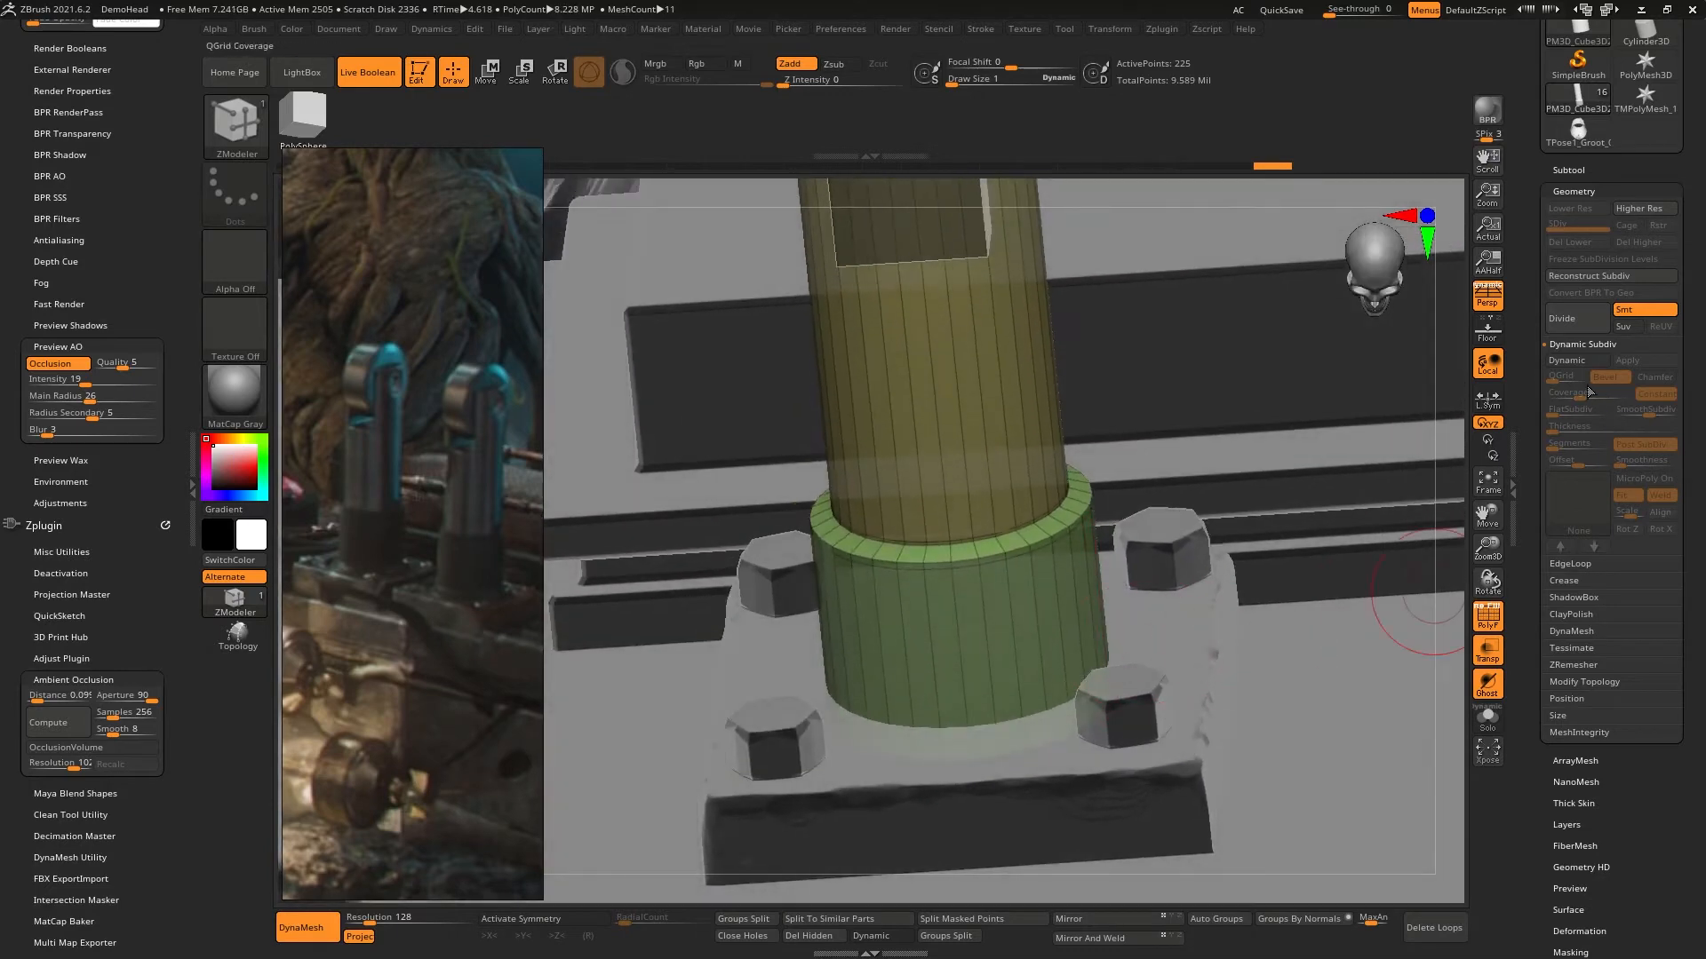
{"action": "left_click", "coordinate": [1577, 361]}
{"action": "right_click_drag", "start_coordinate": [1118, 523], "coordinate": [1215, 518], "text": "shift"}
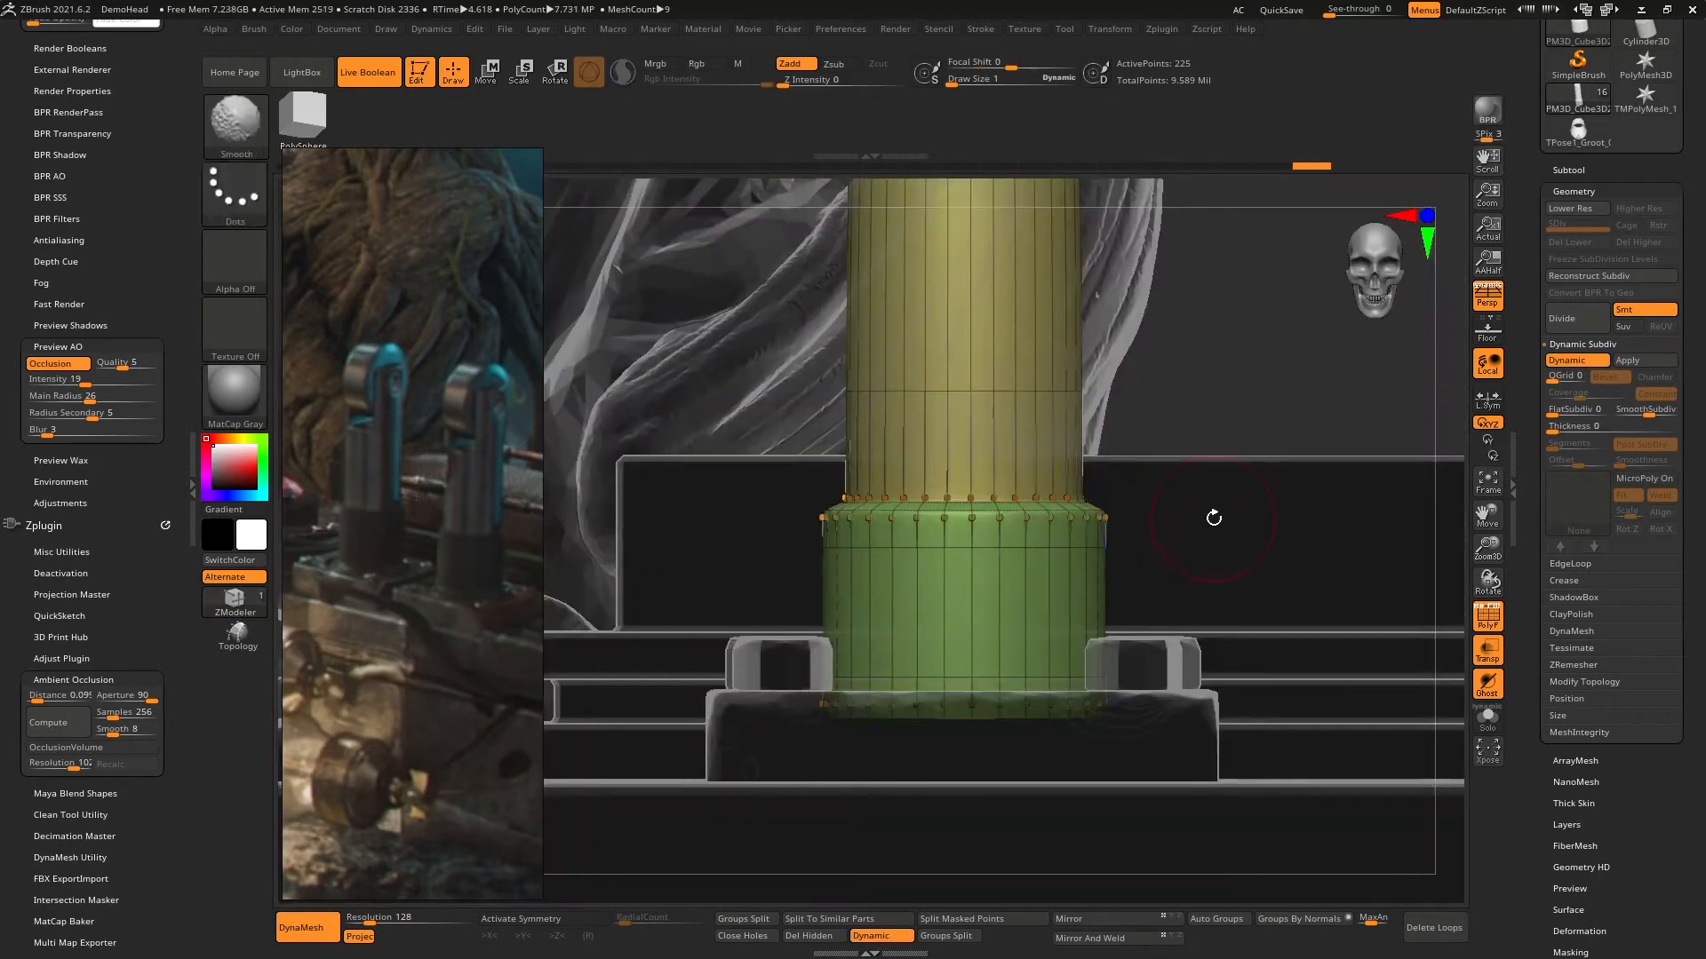
- Turn off transparency and the polyframe, and inspect the smoothed collar and the prong around the pin cap
{"action": "left_click", "coordinate": [1486, 650]}
{"action": "right_click_drag", "start_coordinate": [1350, 578], "coordinate": [1271, 595]}
{"action": "right_click_drag", "start_coordinate": [1270, 595], "coordinate": [1288, 462], "text": "alt"}
{"action": "left_click", "coordinate": [1499, 625]}
{"action": "right_click_drag", "start_coordinate": [1036, 464], "coordinate": [958, 582], "text": "ctrl"}
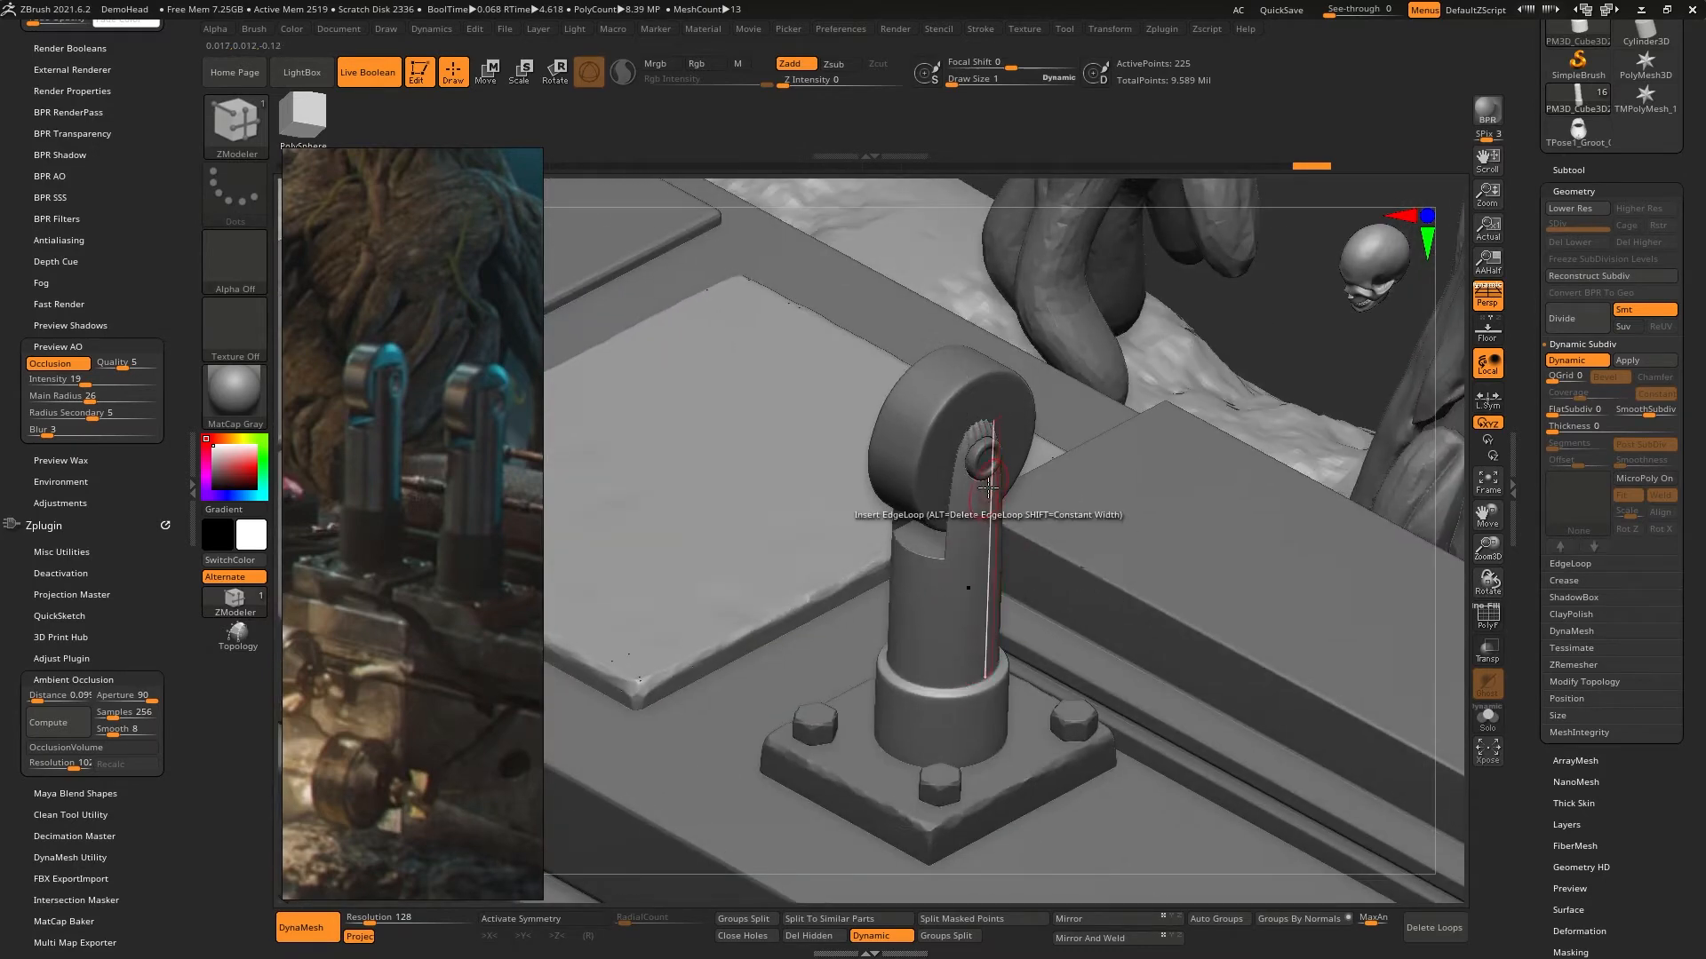
{"action": "mouse_move", "coordinate": [988, 487]}
{"action": "right_mouse_down"}
{"action": "mouse_move", "coordinate": [961, 435]}
{"action": "mouse_move", "coordinate": [977, 415]}
{"action": "mouse_move", "coordinate": [994, 494]}
{"action": "right_mouse_up"}
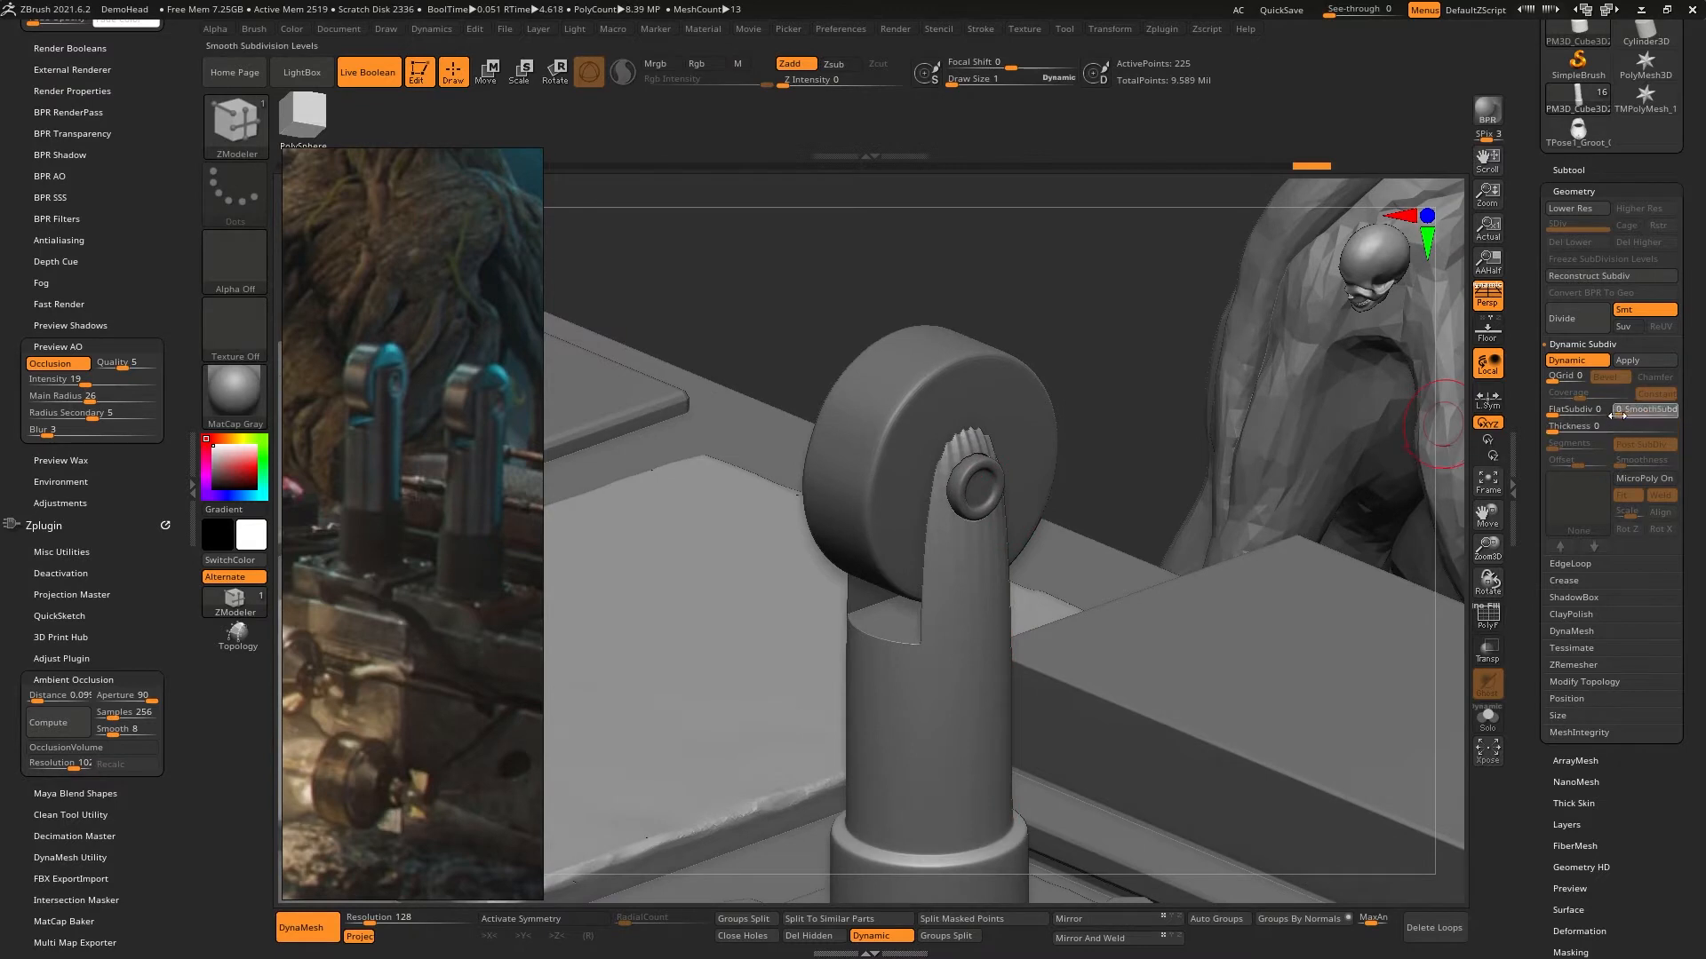
- Set the shaft's SmoothSubdiv level to 0 and compare the shape of the prongs around the wheel
{"action": "left_click_drag", "start_coordinate": [1599, 420], "coordinate": [1596, 421]}
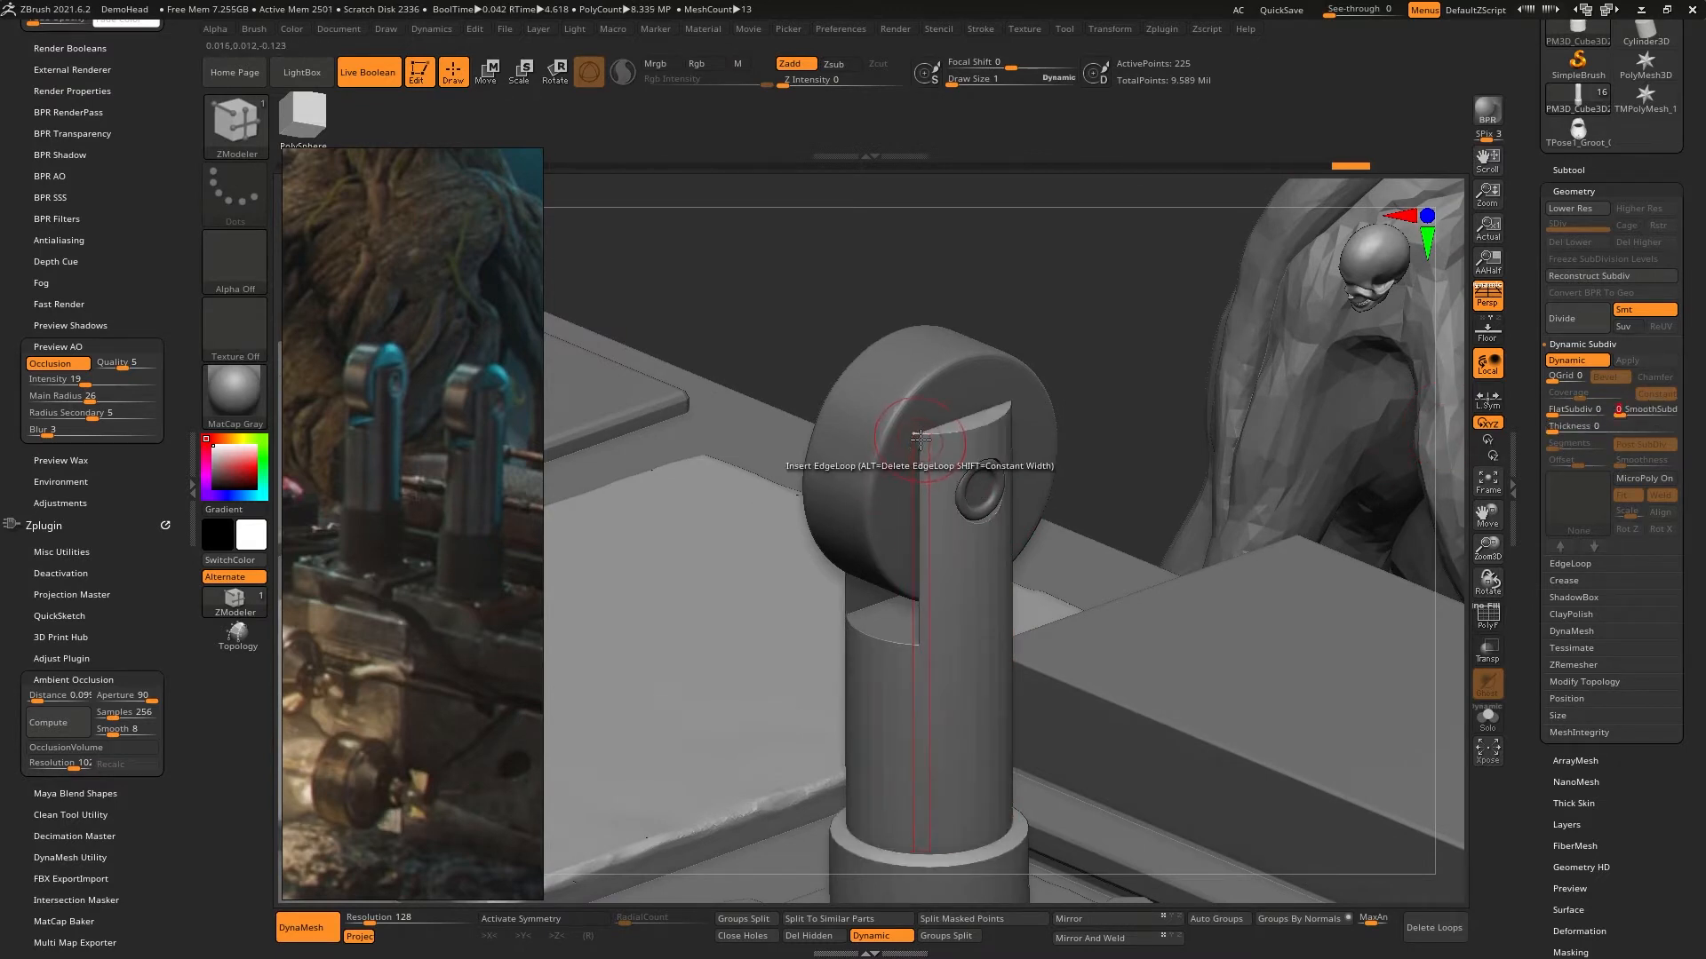
{"action": "key", "text": "ctrl"}
{"action": "mouse_move", "coordinate": [949, 419]}
{"action": "right_mouse_down", "text": "ctrl"}
{"action": "mouse_move", "coordinate": [968, 498]}
{"action": "mouse_move", "coordinate": [978, 441]}
{"action": "mouse_move", "coordinate": [1024, 389]}
{"action": "mouse_move", "coordinate": [937, 476]}
{"action": "mouse_move", "coordinate": [993, 473]}
{"action": "right_mouse_up", "text": "ctrl"}
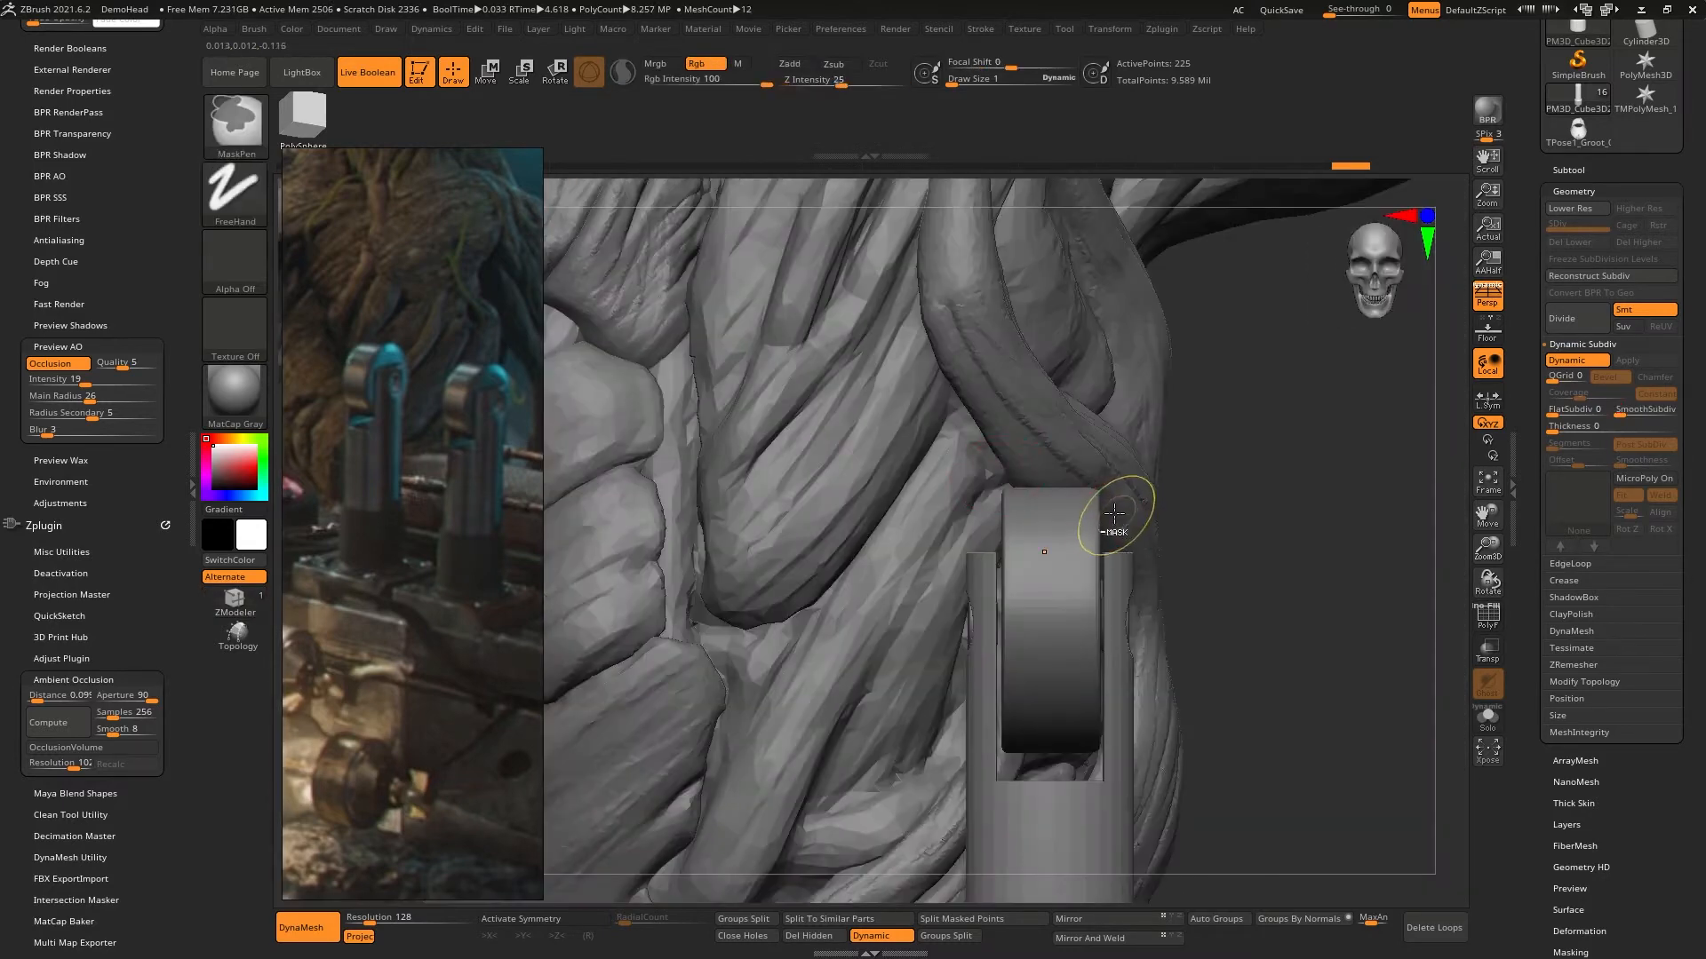
{"action": "mouse_move", "coordinate": [1115, 510]}
{"action": "right_mouse_down", "text": "ctrl"}
{"action": "mouse_move", "coordinate": [1117, 544]}
{"action": "mouse_move", "coordinate": [1116, 484]}
{"action": "mouse_move", "coordinate": [1080, 431]}
{"action": "right_mouse_up", "text": "ctrl"}
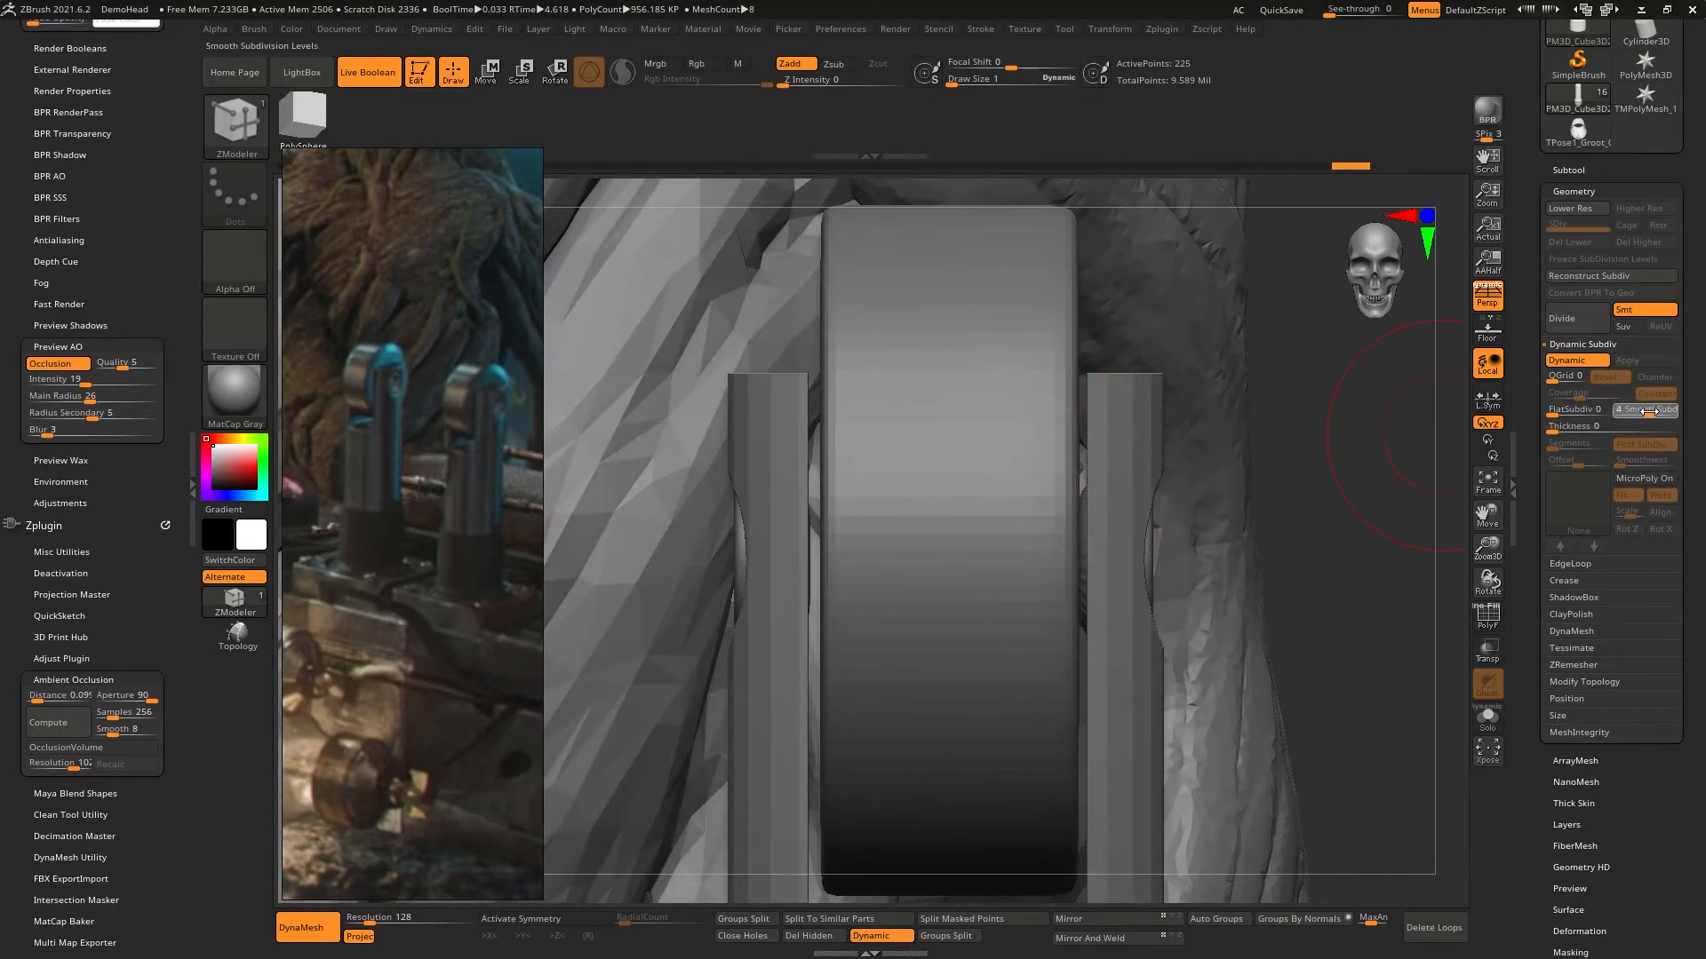
- Try SmoothSubdiv 4 on the shaft, turn off Dynamic Subdivision, and check the prongs
{"action": "left_click", "coordinate": [1649, 411]}
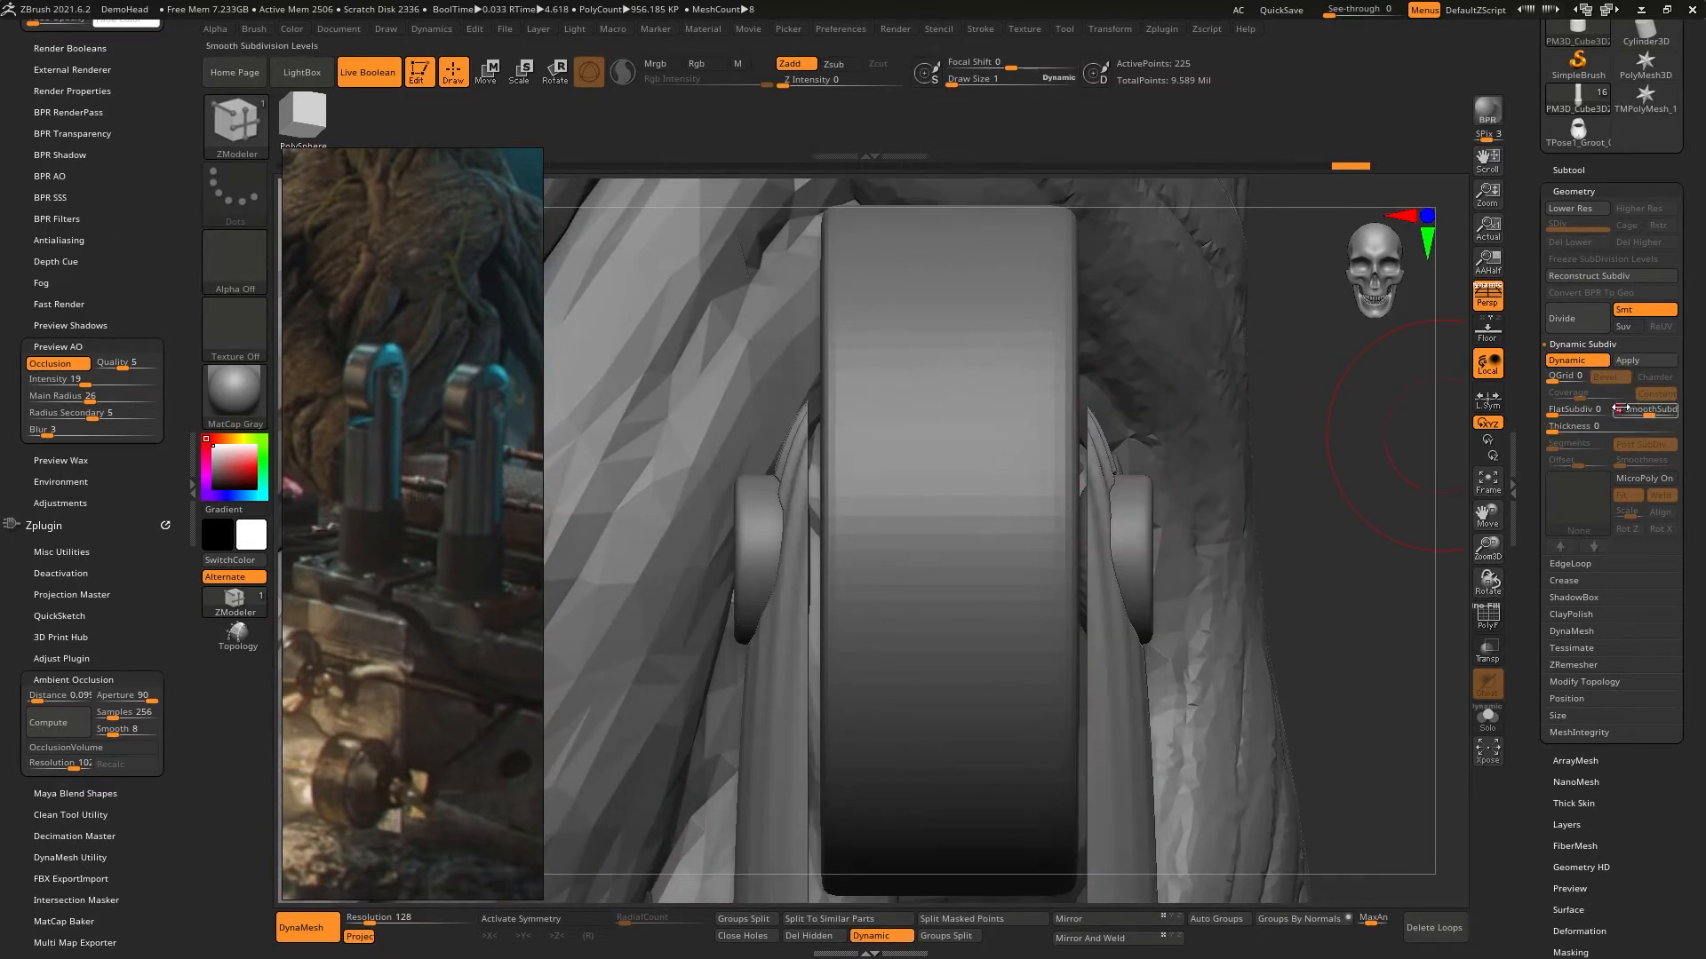
{"action": "left_click", "coordinate": [1573, 360]}
{"action": "right_click_drag", "start_coordinate": [933, 369], "coordinate": [1142, 315]}
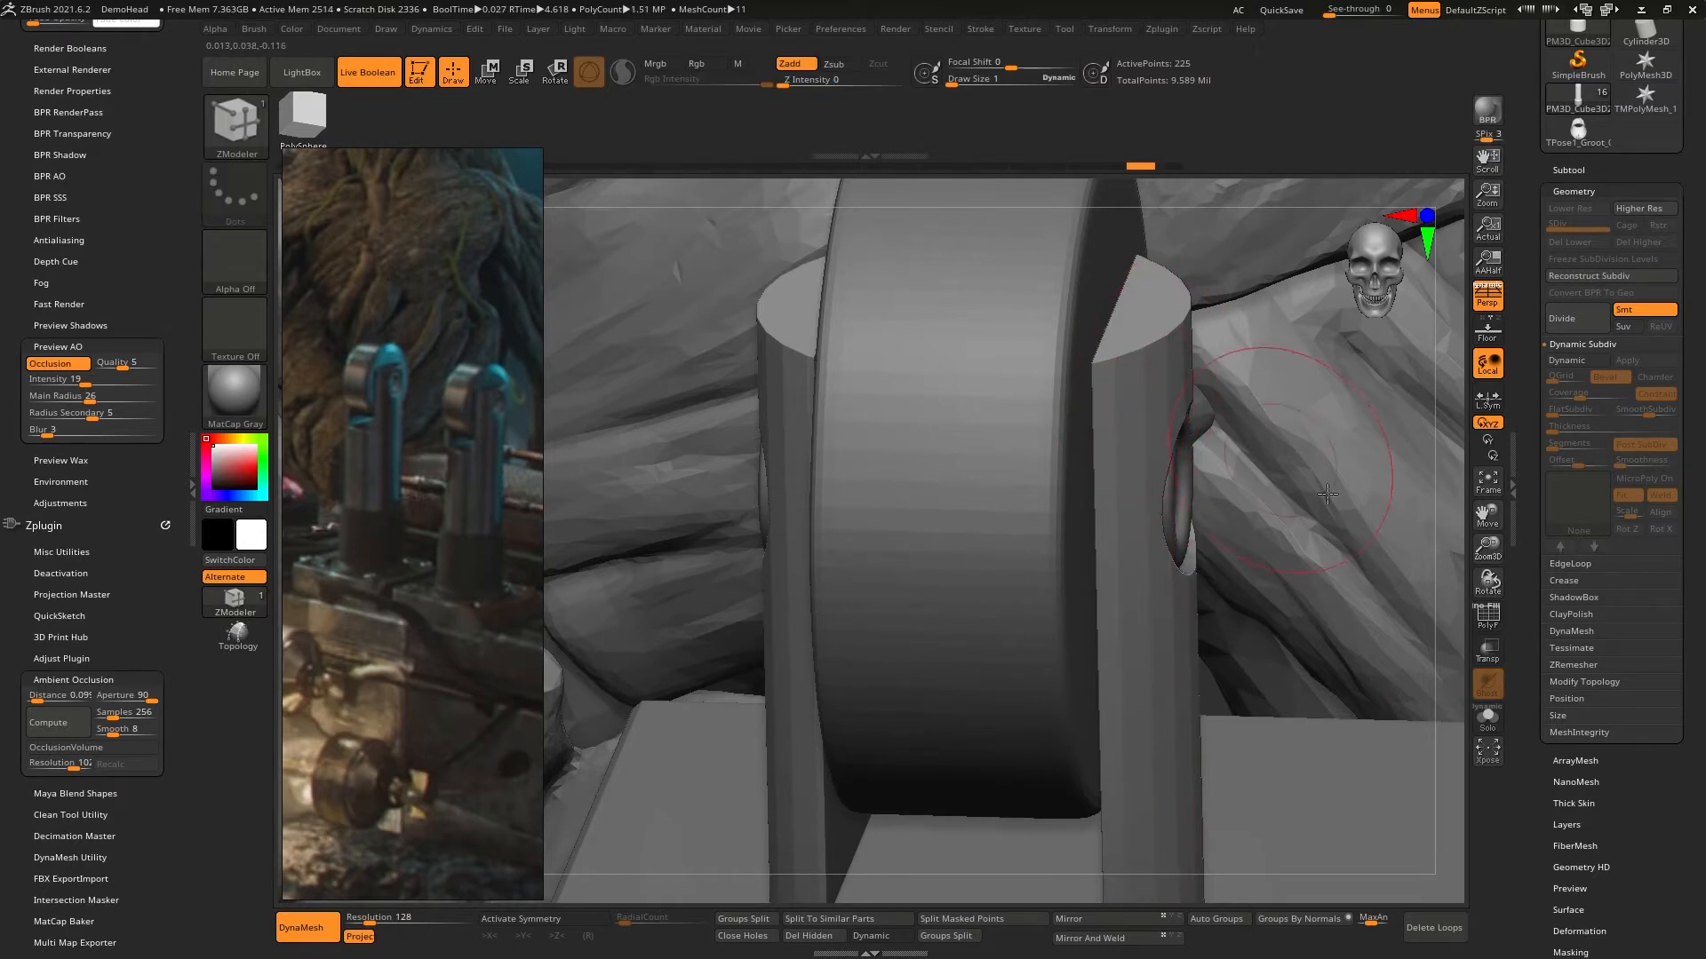
- Insert two supporting edge loops on the shaft's prongs, with Dynamic Subdivision turned on and the polyframe shown only while editing
{"action": "left_click", "coordinate": [1490, 615]}
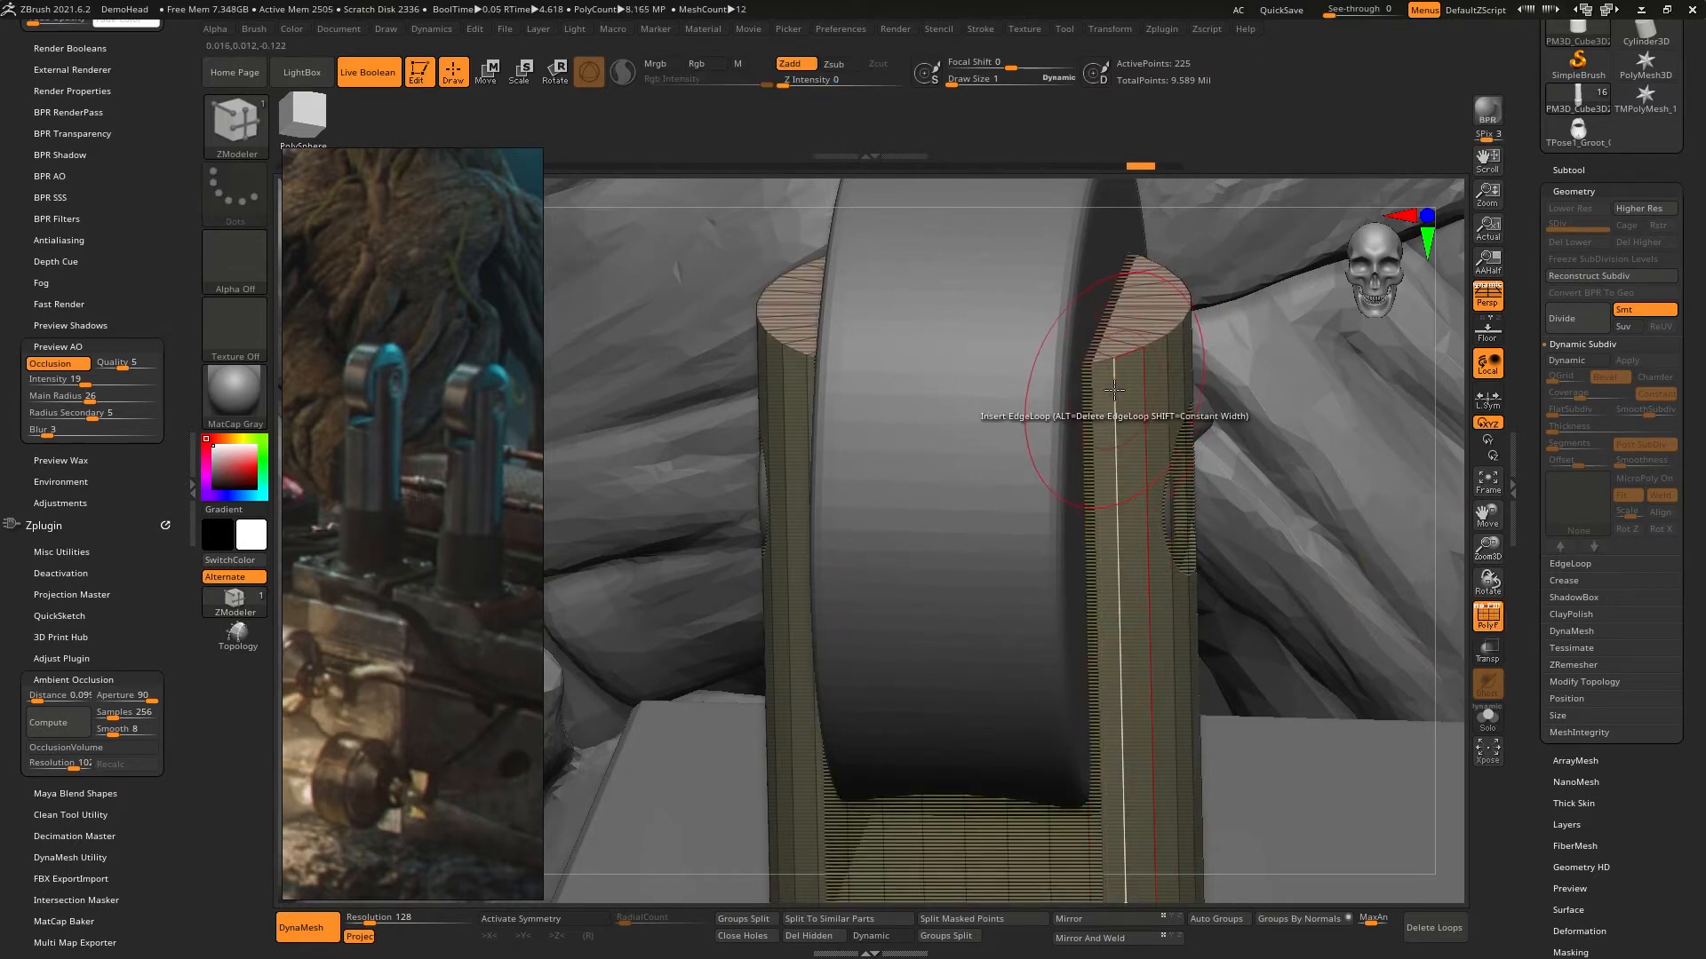
{"action": "left_click", "coordinate": [1113, 389]}
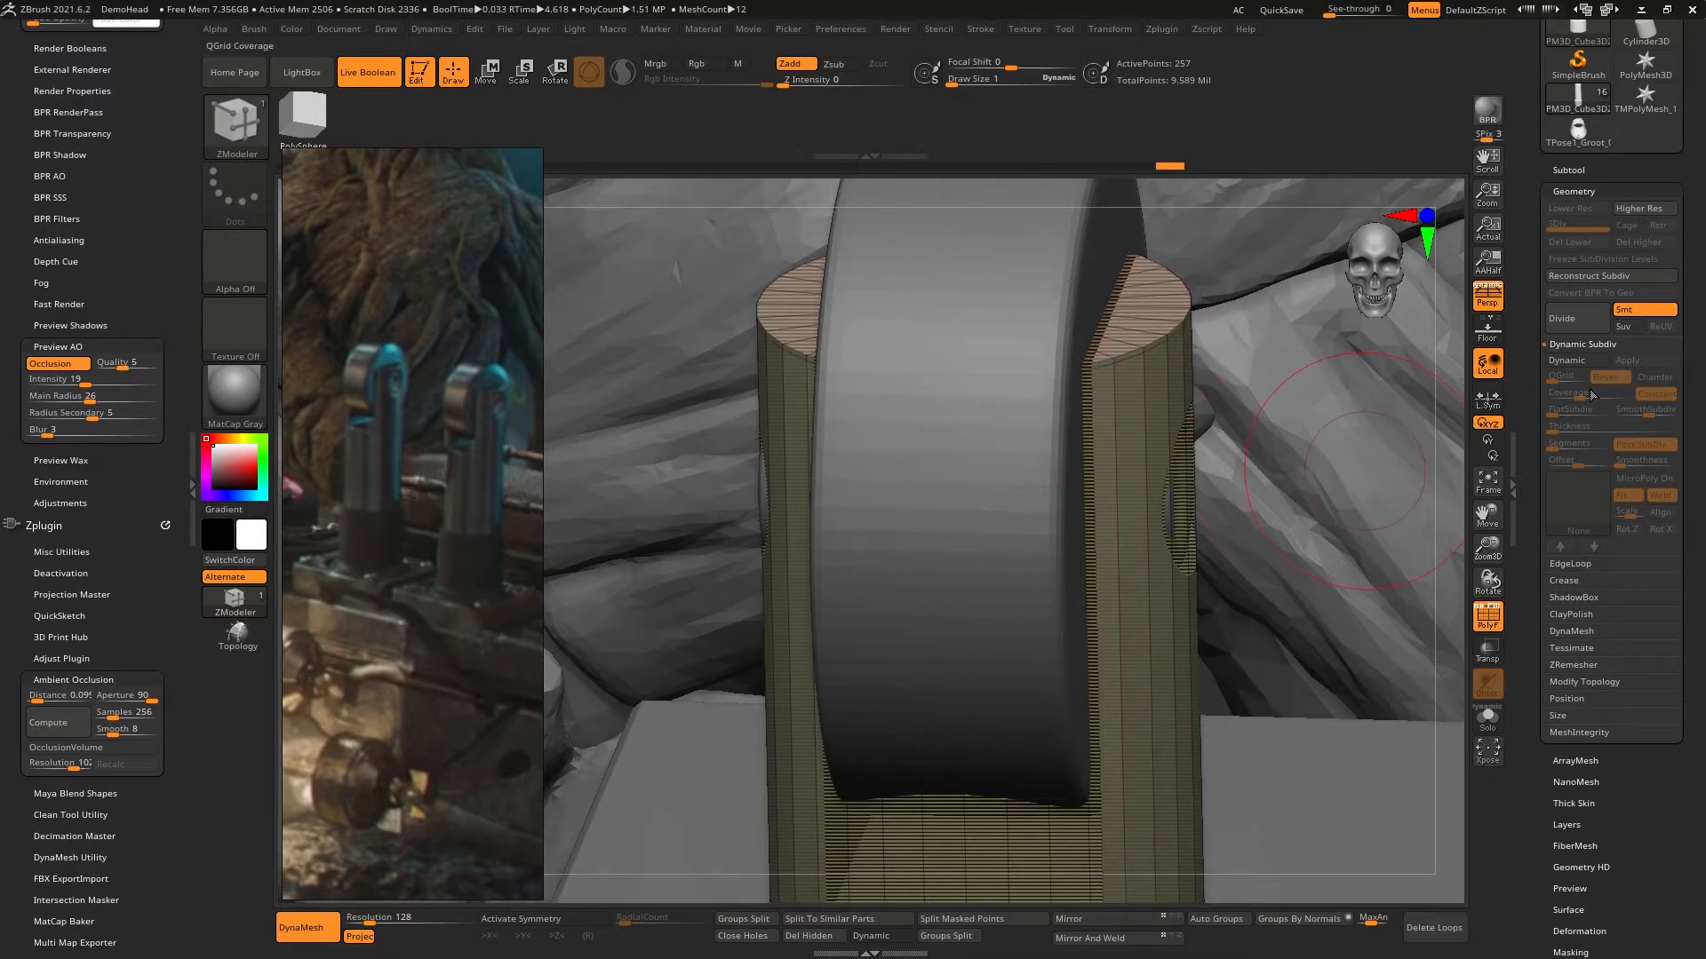
{"action": "left_click", "coordinate": [1574, 360]}
{"action": "left_click_drag", "start_coordinate": [1389, 418], "coordinate": [1128, 365]}
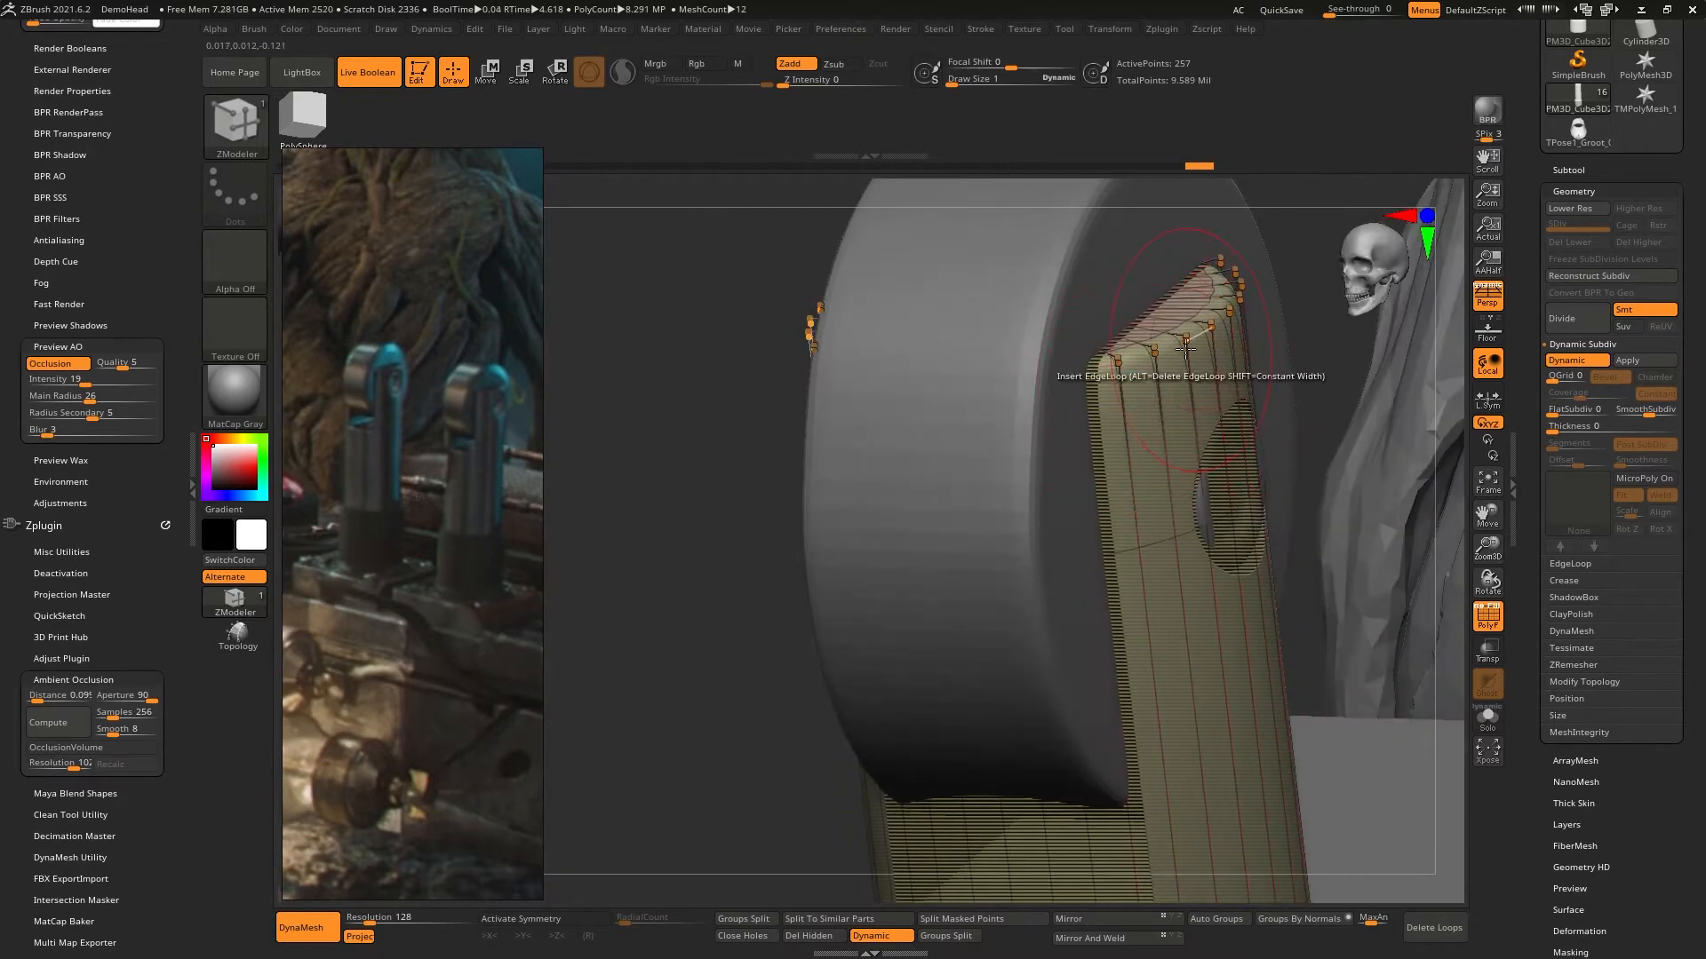
{"action": "right_click_drag", "start_coordinate": [1169, 310], "coordinate": [1164, 364]}
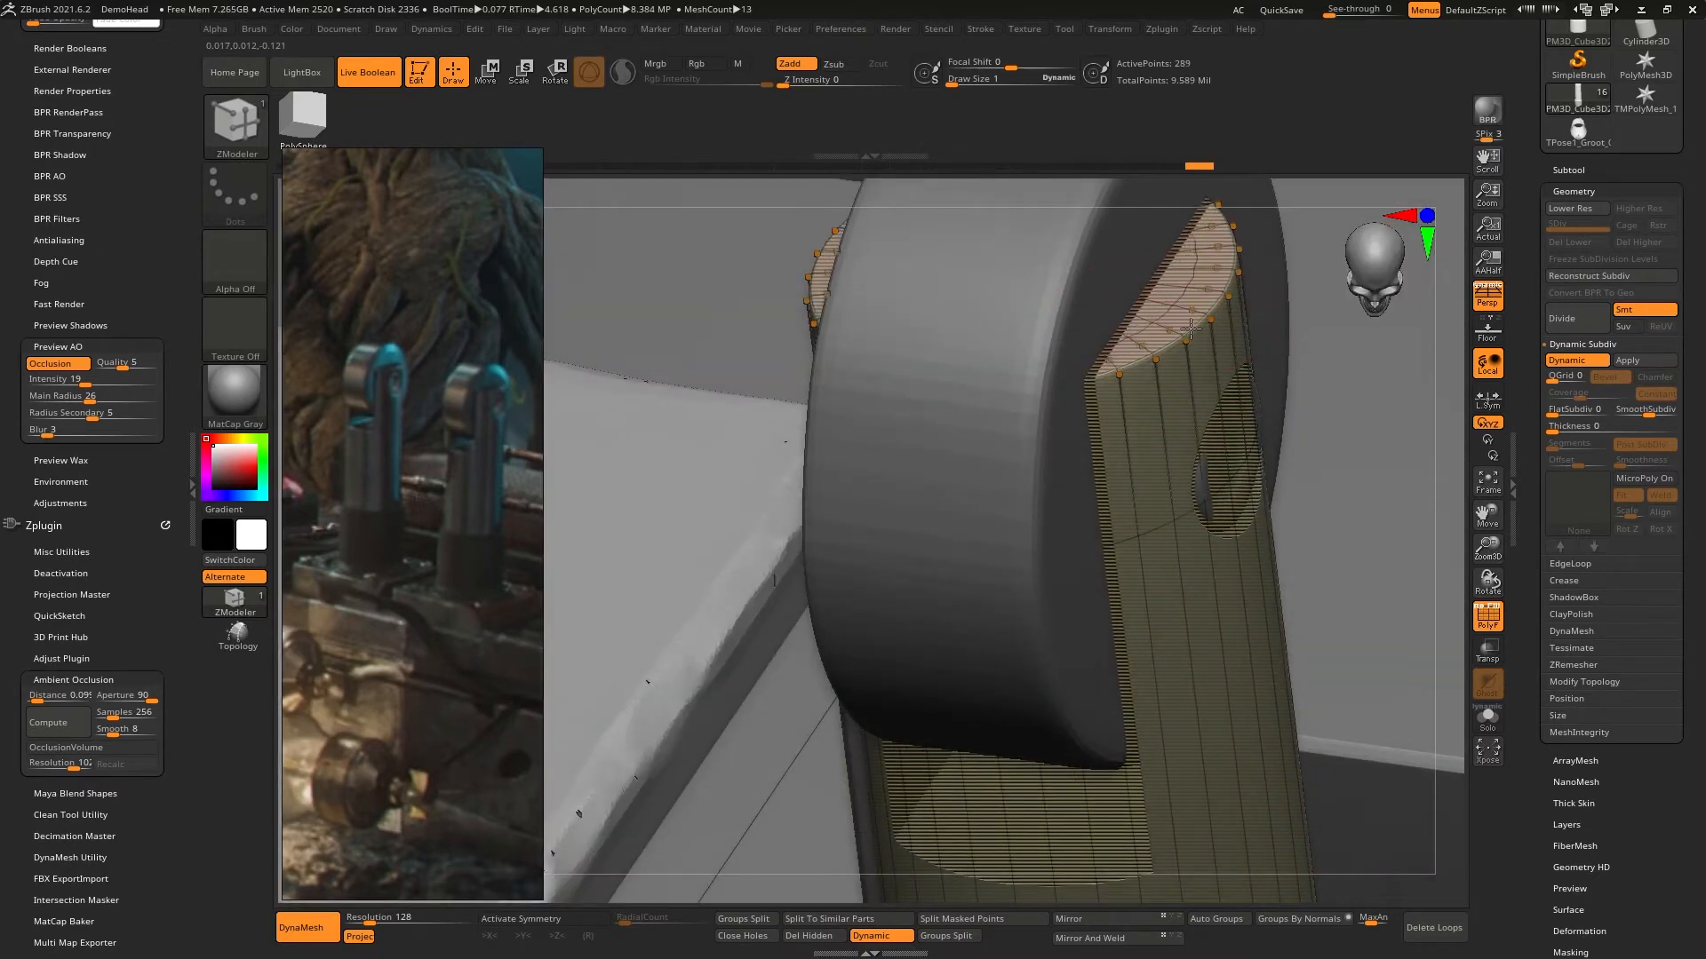
{"action": "left_click", "coordinate": [1486, 616]}
- Inspect the smoothed lever on the switch box from several sides and compare it with the full Groot reference image
{"action": "mouse_move", "coordinate": [1151, 525]}
{"action": "right_mouse_down"}
{"action": "mouse_move", "coordinate": [1168, 474]}
{"action": "mouse_move", "coordinate": [1110, 494]}
{"action": "mouse_move", "coordinate": [1155, 496]}
{"action": "mouse_move", "coordinate": [1093, 365]}
{"action": "mouse_move", "coordinate": [1055, 373]}
{"action": "mouse_move", "coordinate": [1101, 590]}
{"action": "mouse_move", "coordinate": [1163, 556]}
{"action": "right_mouse_up"}
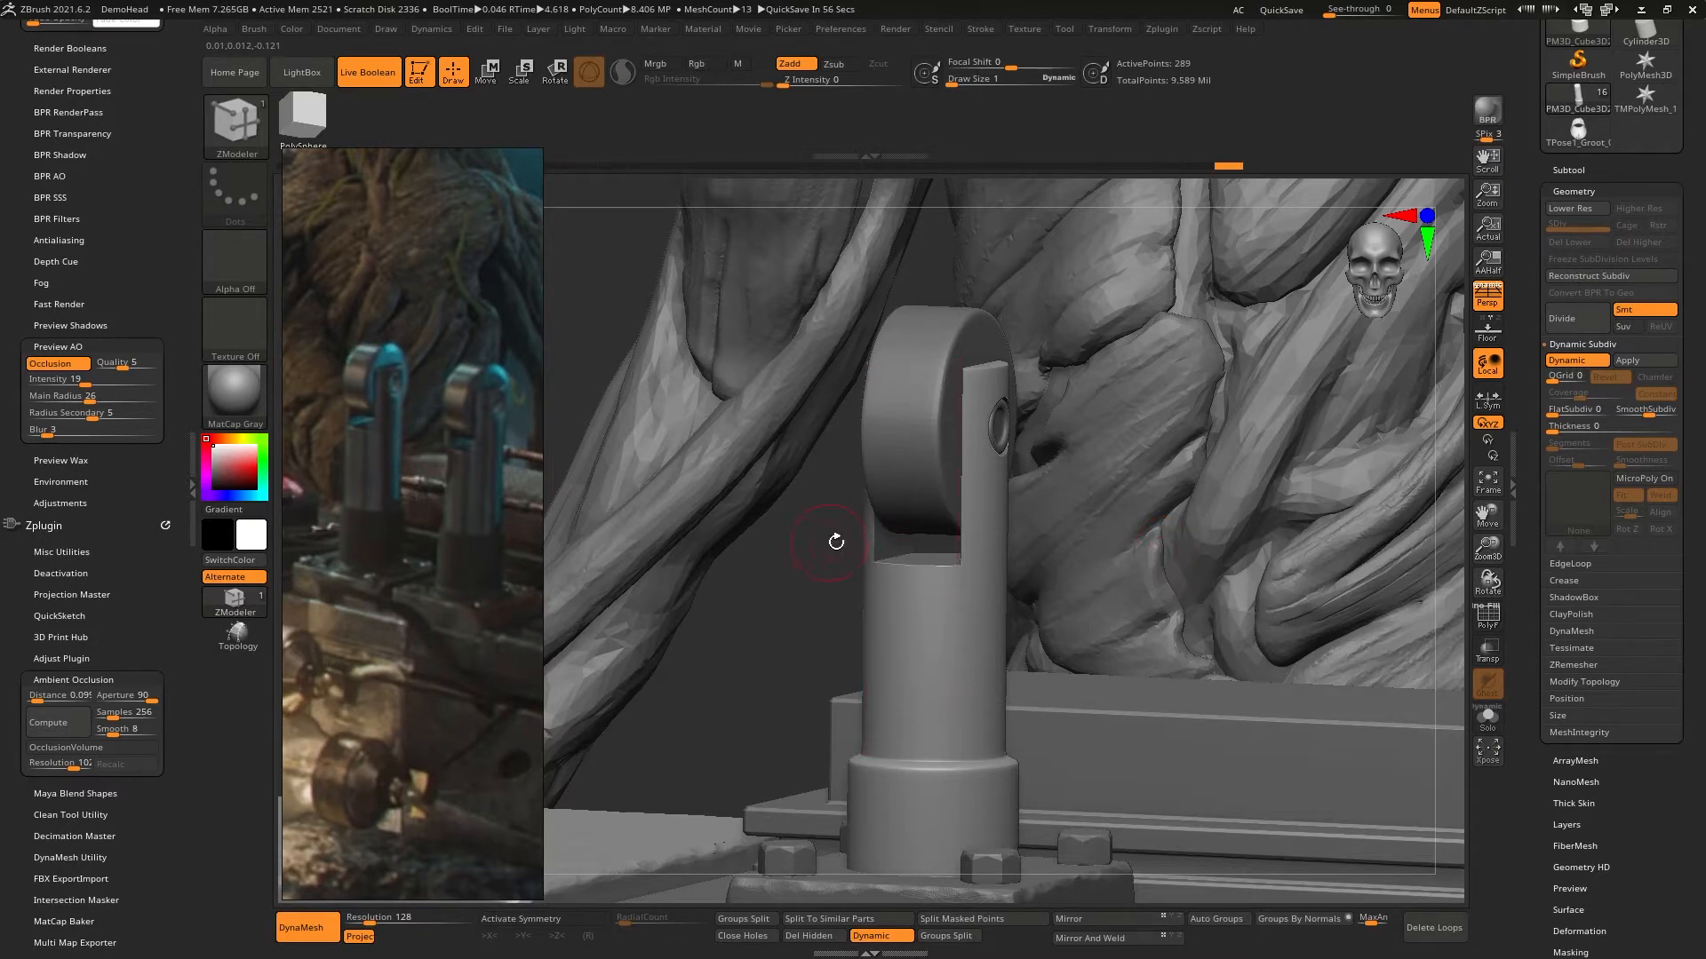
{"action": "right_click_drag", "start_coordinate": [754, 556], "coordinate": [743, 551]}
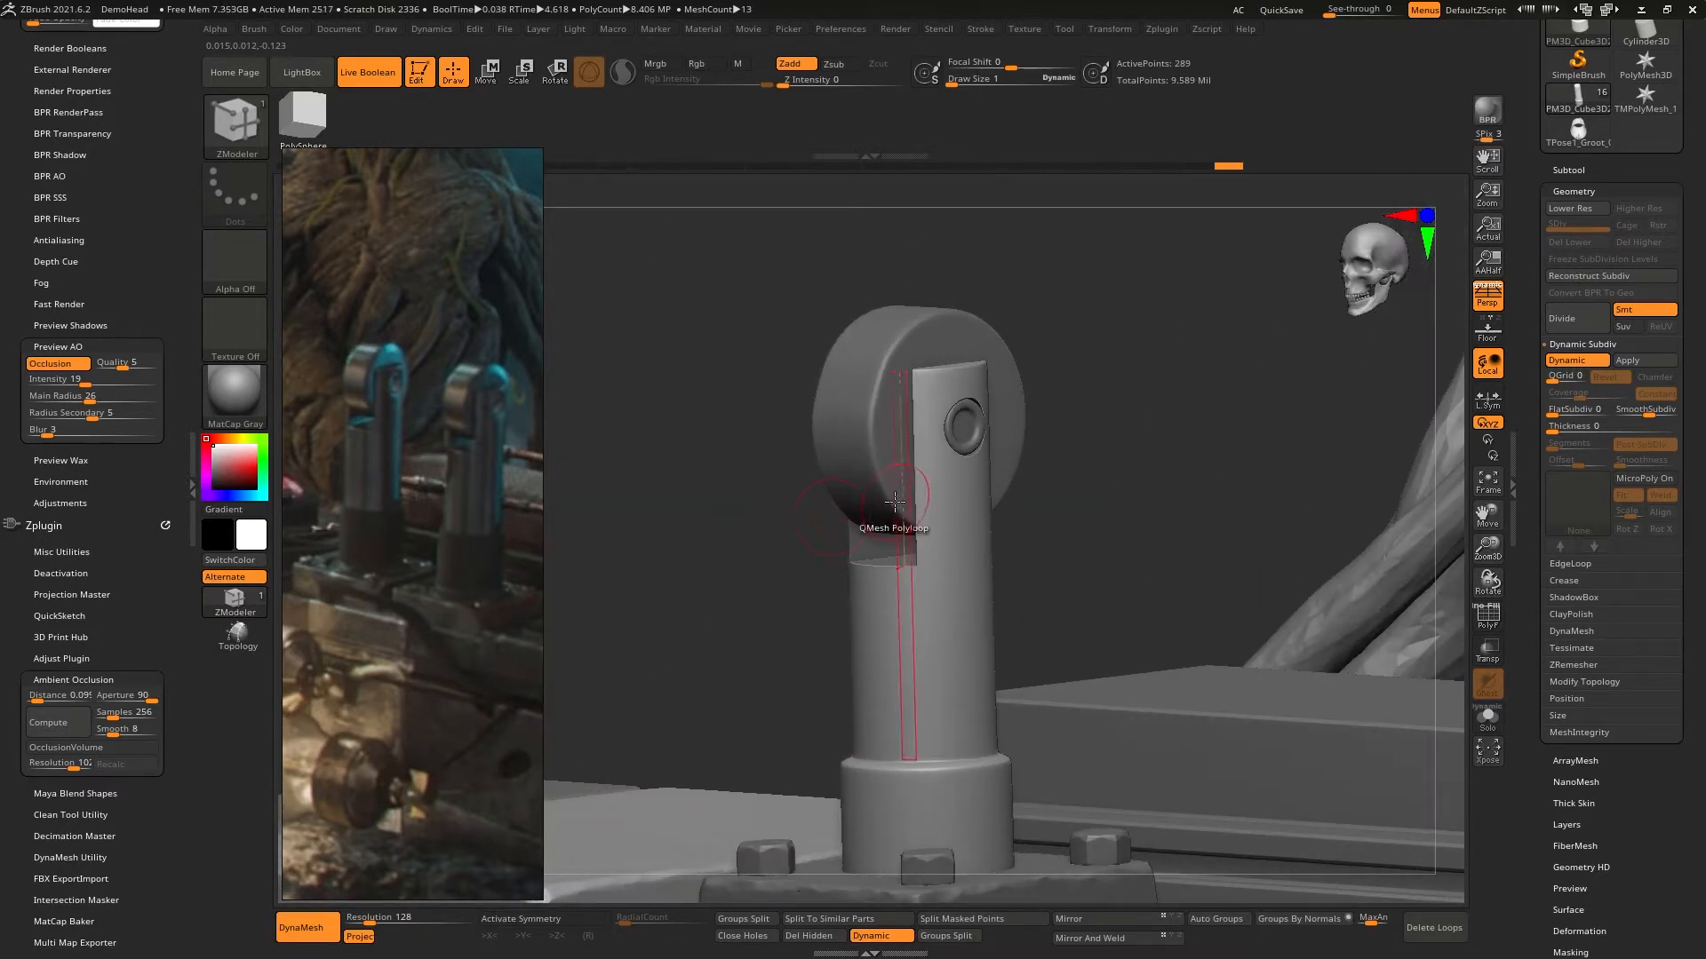
{"action": "right_click_drag", "start_coordinate": [894, 502], "coordinate": [876, 377]}
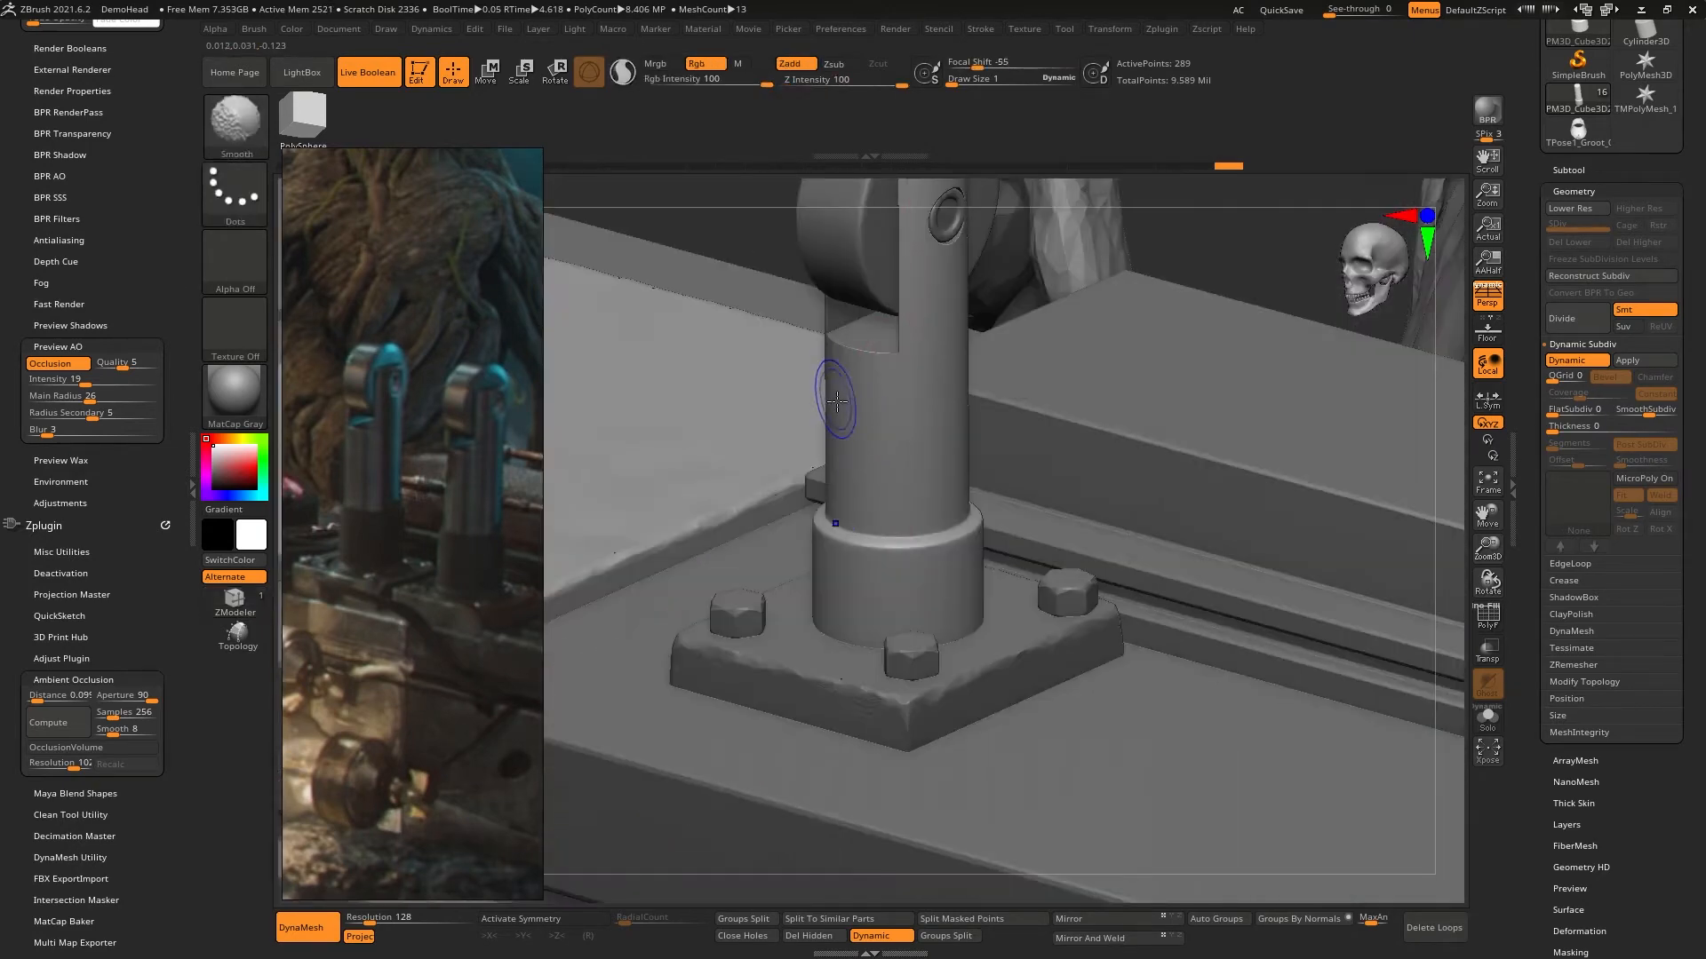
{"action": "right_click_drag", "start_coordinate": [904, 453], "coordinate": [754, 335]}
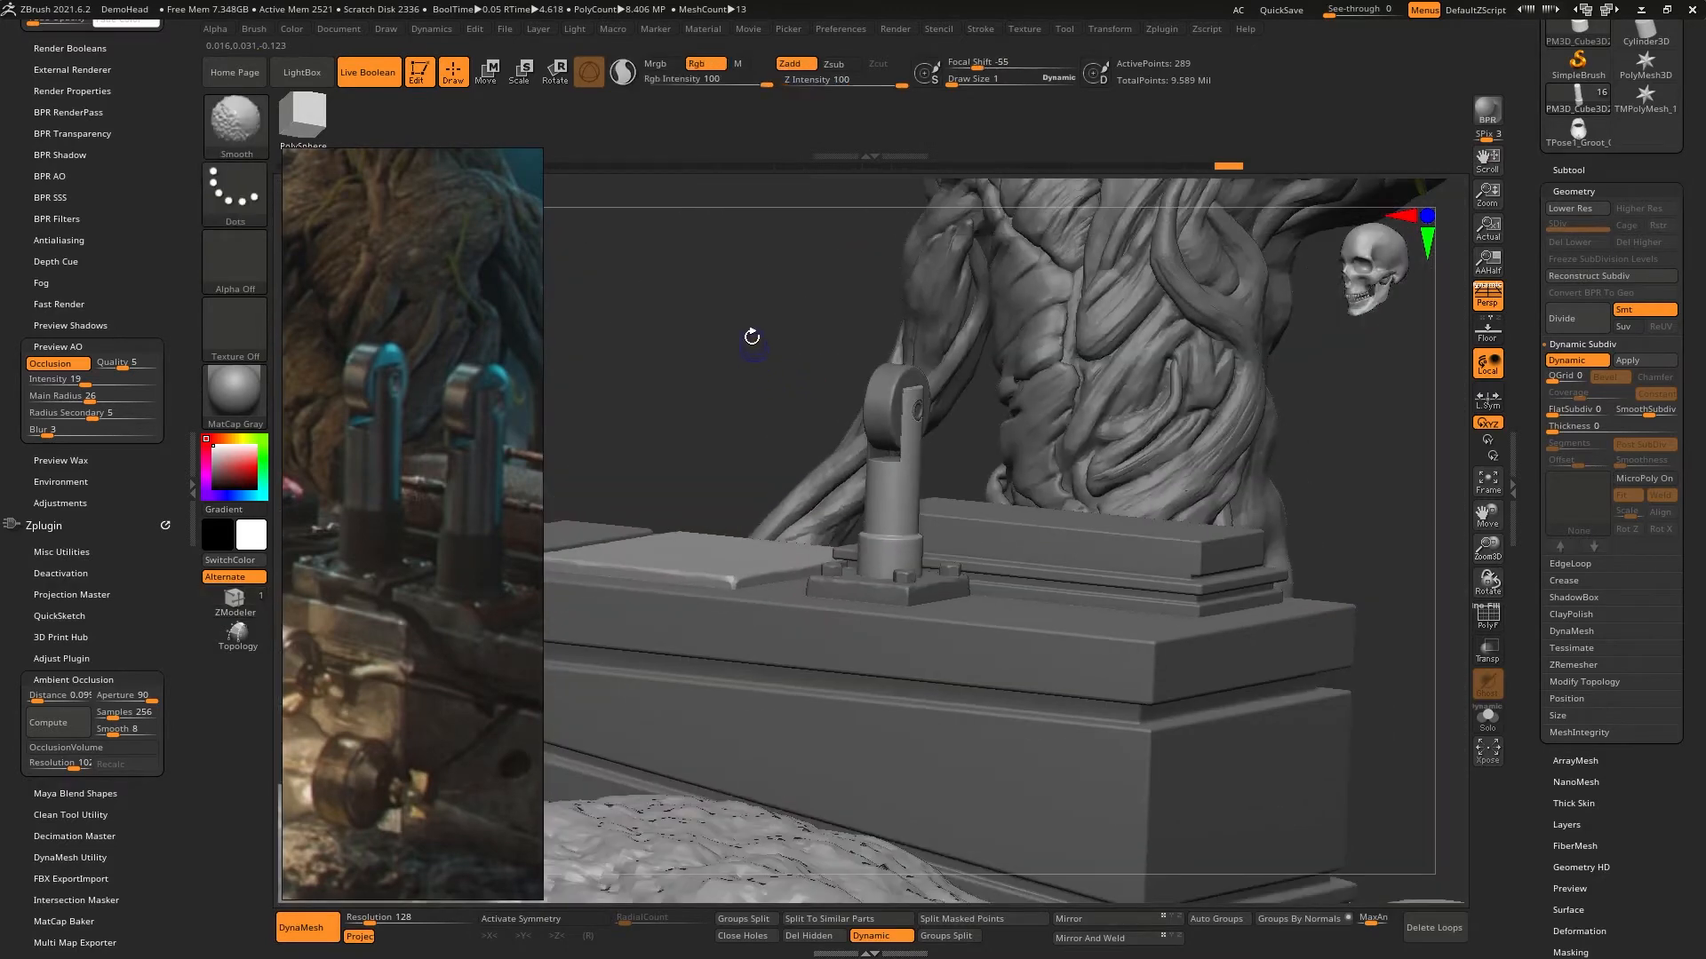
{"action": "right_click_drag", "start_coordinate": [1156, 405], "coordinate": [1028, 440]}
{"action": "scroll", "coordinate": [467, 492], "scroll_direction": "down", "scroll_amount": 5}
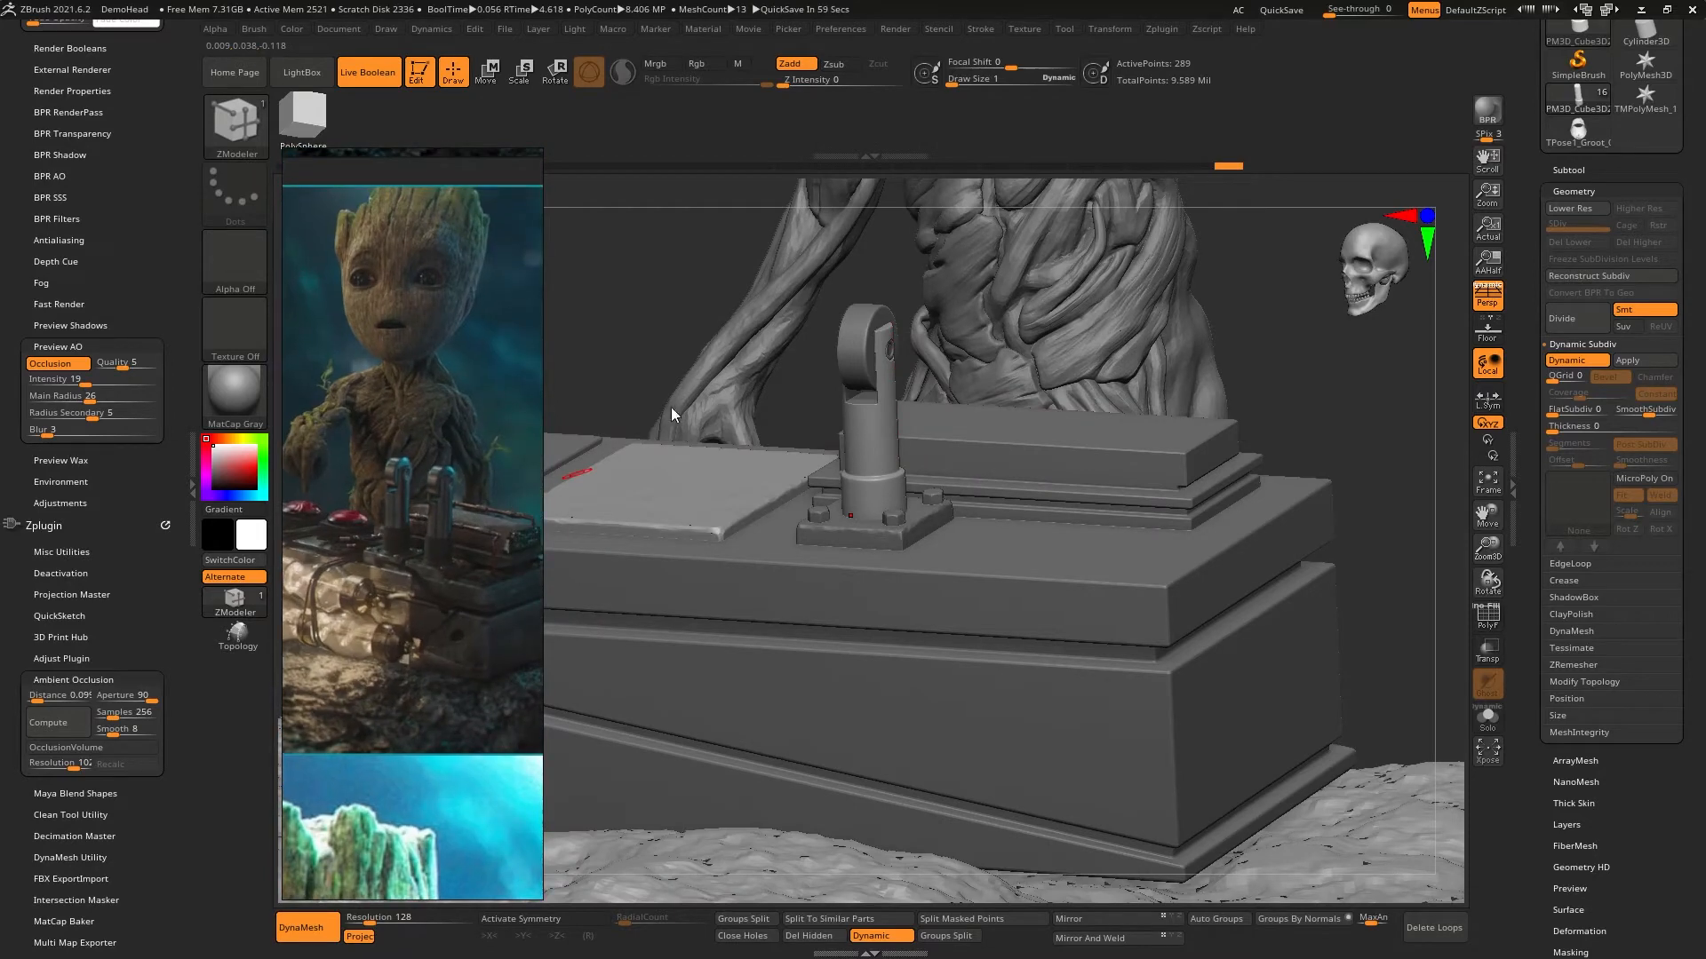
{"action": "mouse_move", "coordinate": [1296, 383]}
{"action": "right_mouse_down", "text": "shift"}
{"action": "mouse_move", "coordinate": [1255, 417]}
{"action": "mouse_move", "coordinate": [1131, 385]}
{"action": "mouse_move", "coordinate": [1033, 388]}
{"action": "mouse_move", "coordinate": [1177, 387]}
{"action": "mouse_move", "coordinate": [1179, 445]}
{"action": "mouse_move", "coordinate": [1177, 391]}
{"action": "right_mouse_up", "text": "shift"}
{"action": "right_click_drag", "start_coordinate": [1177, 391], "coordinate": [1233, 489], "text": "alt"}
{"action": "mouse_move", "coordinate": [923, 475]}
{"action": "right_mouse_down", "text": "ctrl"}
{"action": "mouse_move", "coordinate": [994, 476]}
{"action": "mouse_move", "coordinate": [917, 476]}
{"action": "mouse_move", "coordinate": [900, 555]}
{"action": "mouse_move", "coordinate": [972, 505]}
{"action": "right_mouse_up", "text": "ctrl"}
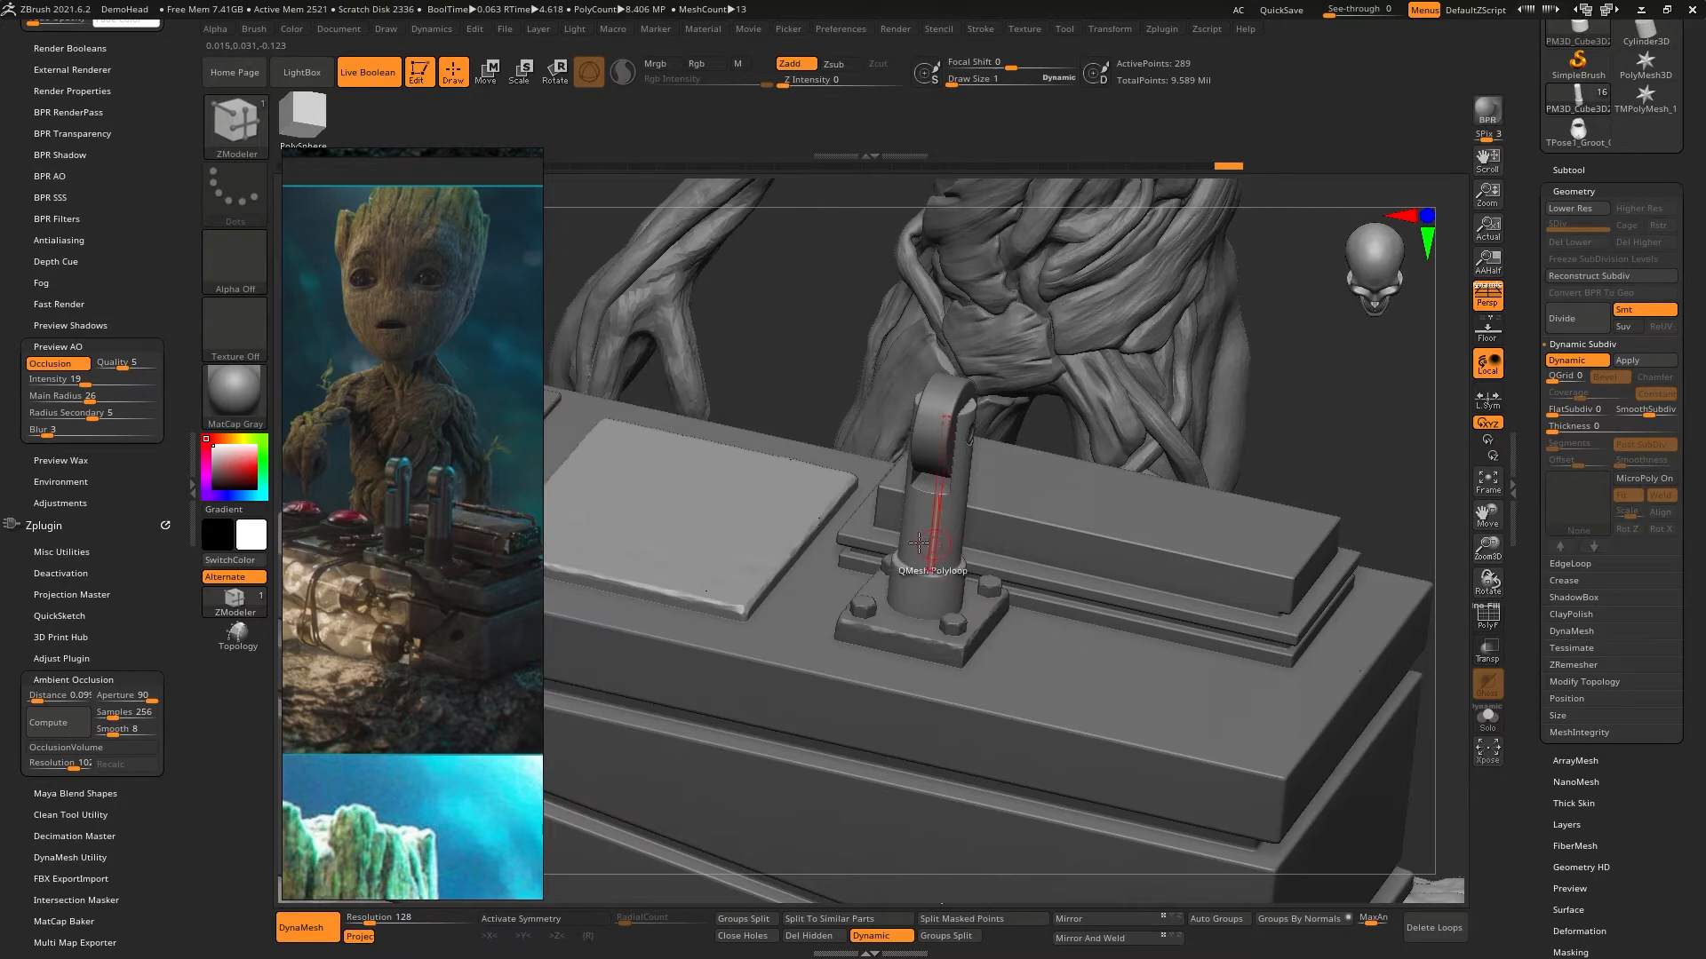
{"action": "right_click_drag", "start_coordinate": [934, 531], "coordinate": [994, 547]}
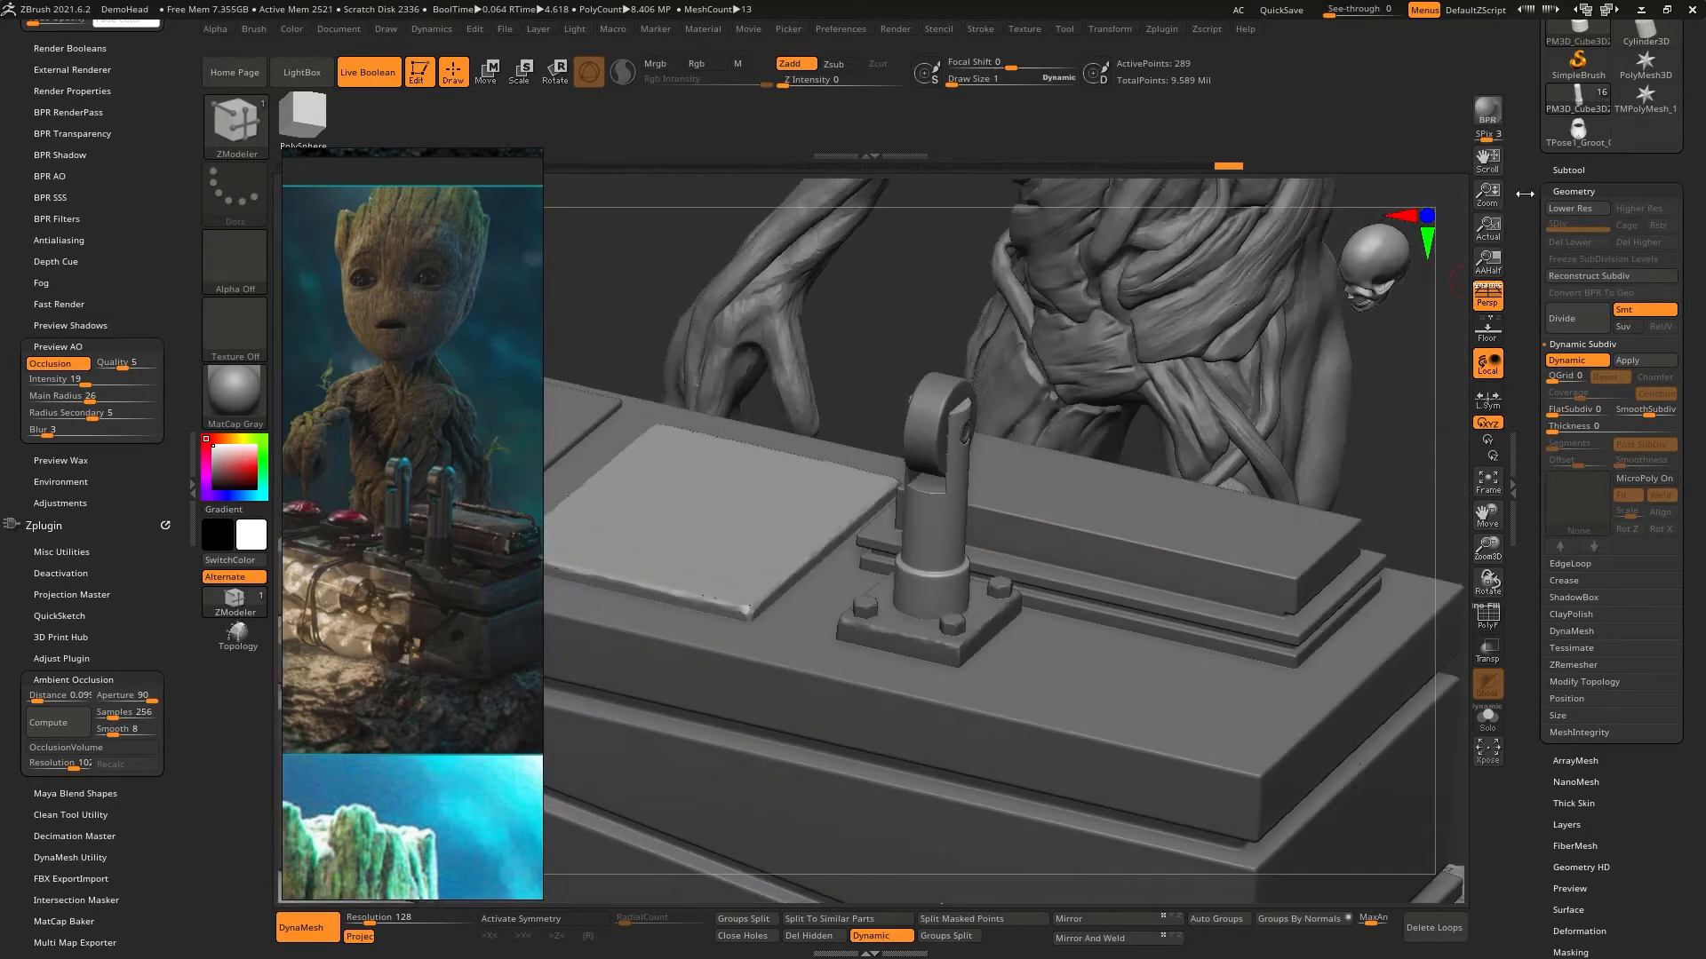
- Apply Transpose Set to the Switch_Box folder so that all of its lever parts can be moved together
{"action": "left_click", "coordinate": [1578, 171]}
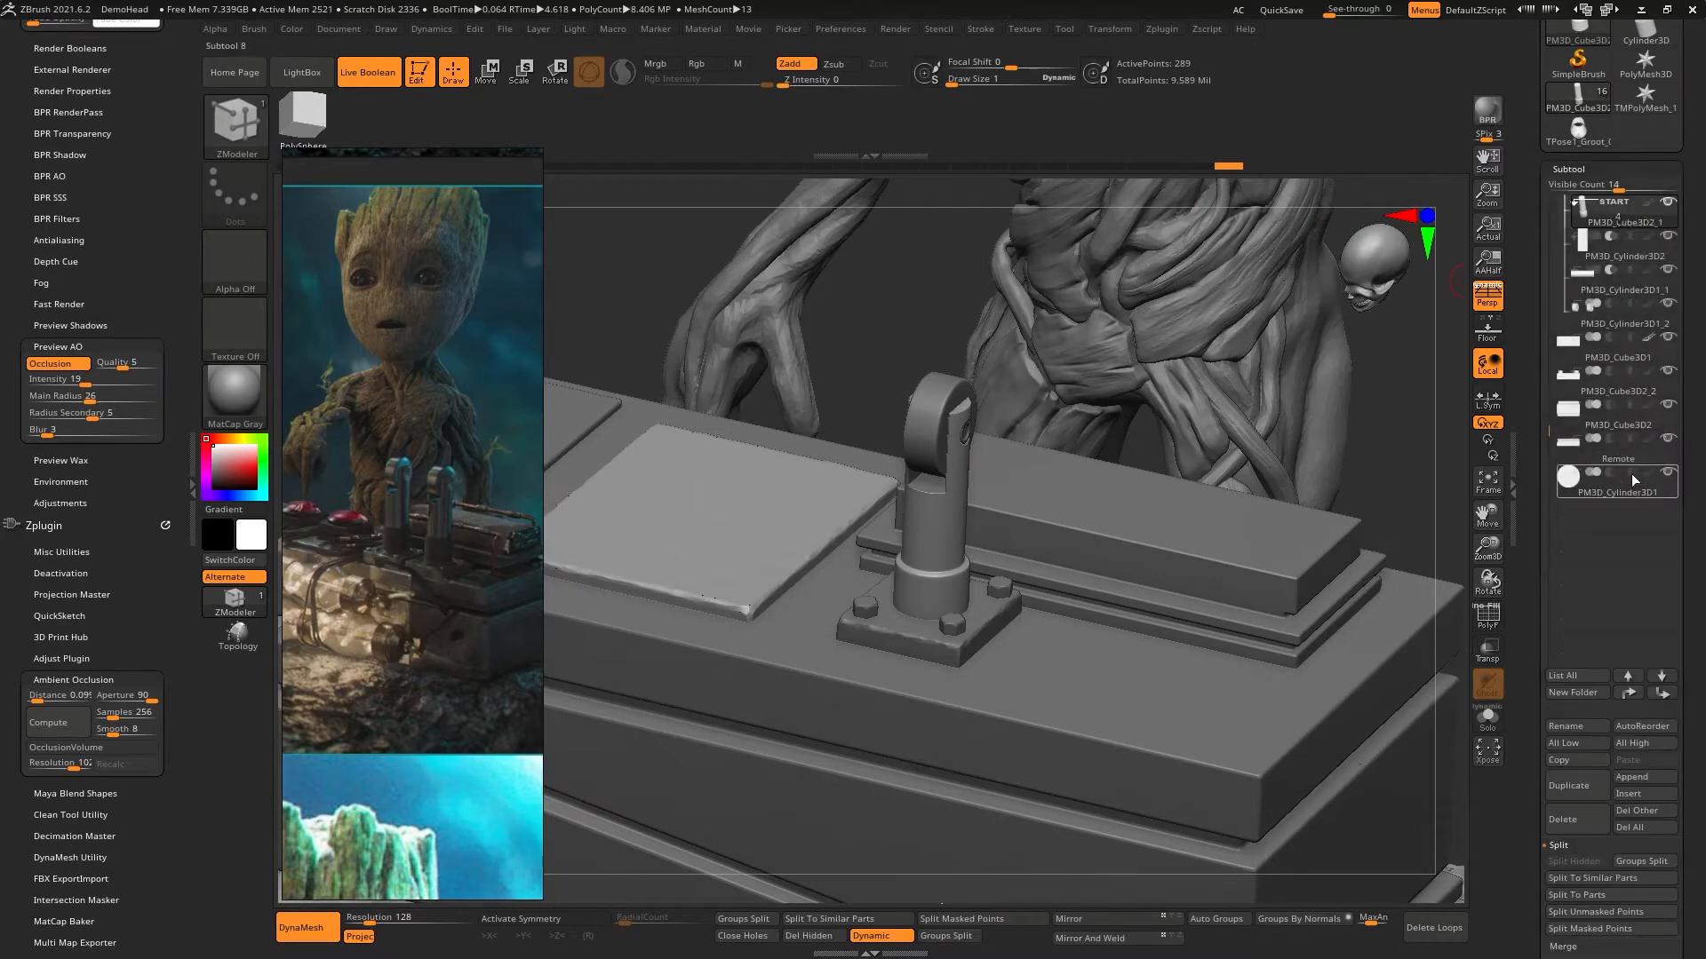
{"action": "left_click_drag", "start_coordinate": [1547, 350], "coordinate": [1544, 322]}
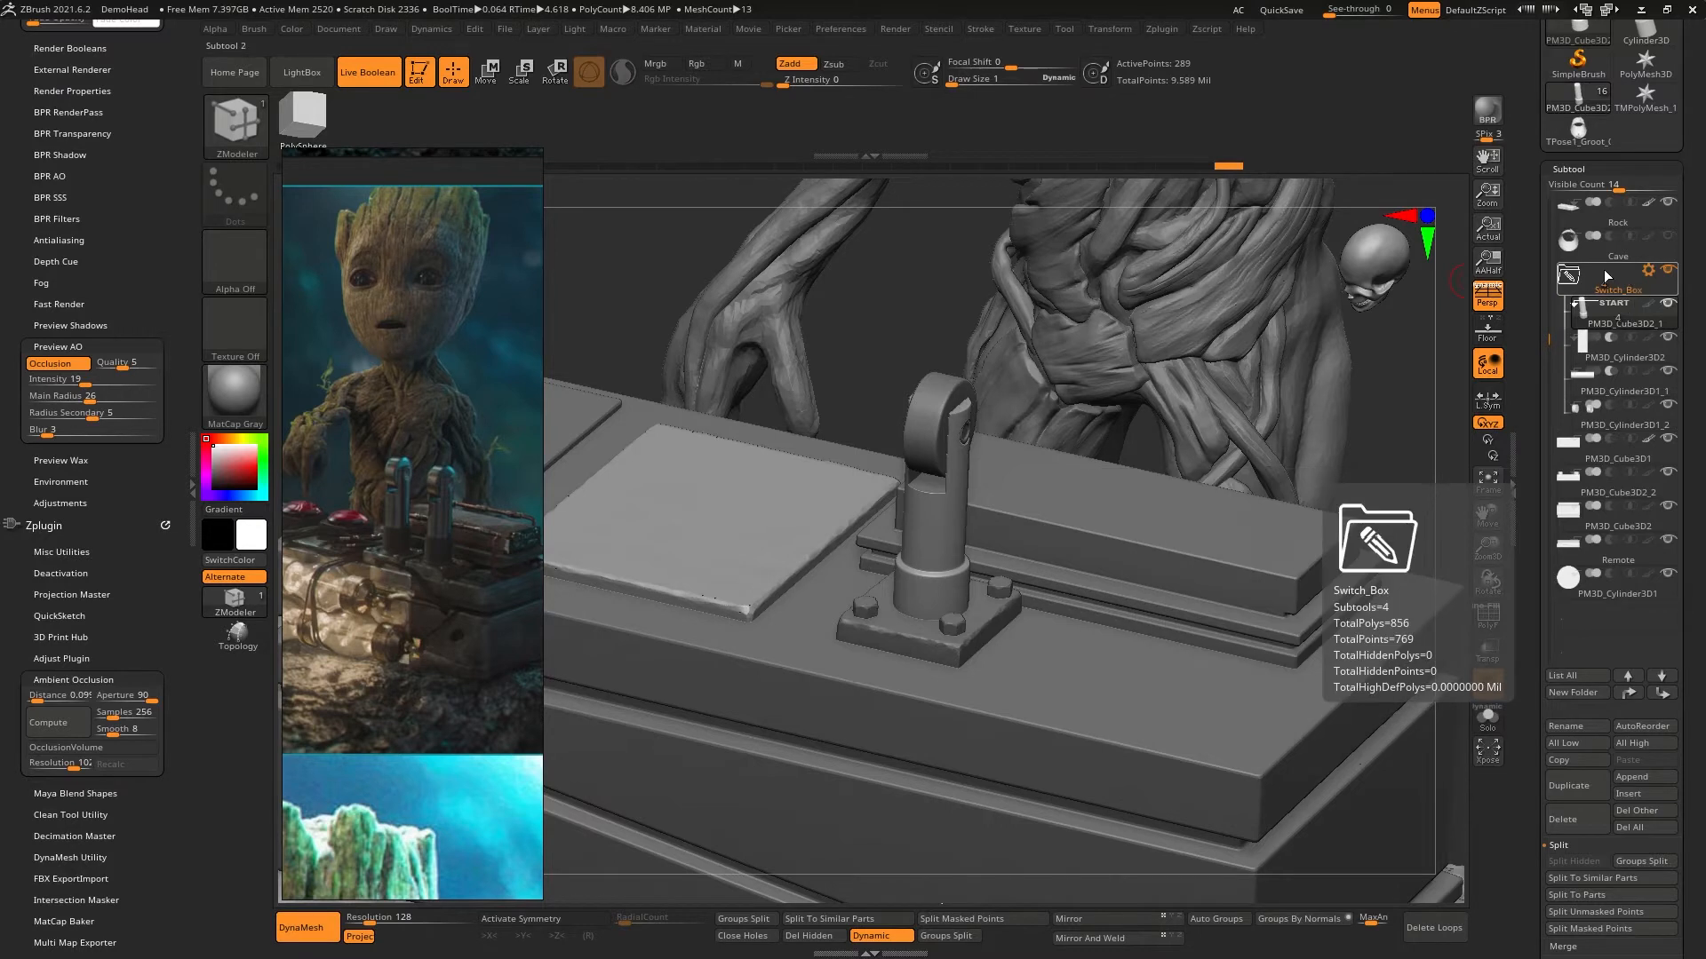
{"action": "left_click", "coordinate": [1648, 274]}
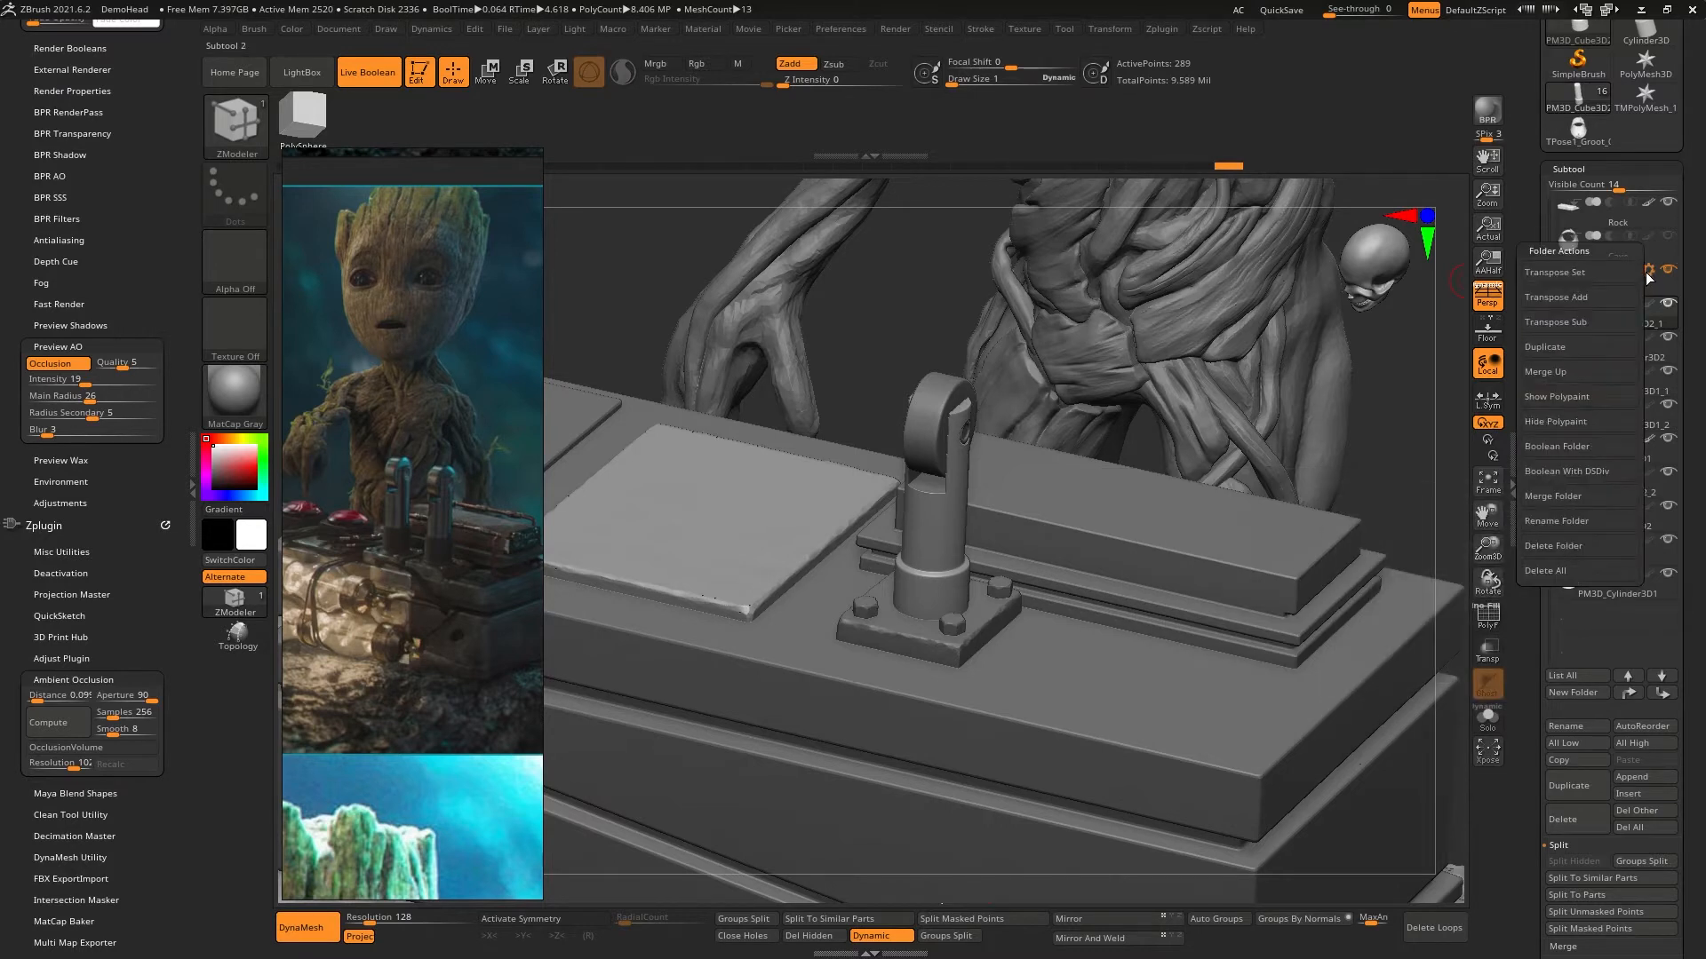
{"action": "left_click", "coordinate": [1581, 275]}
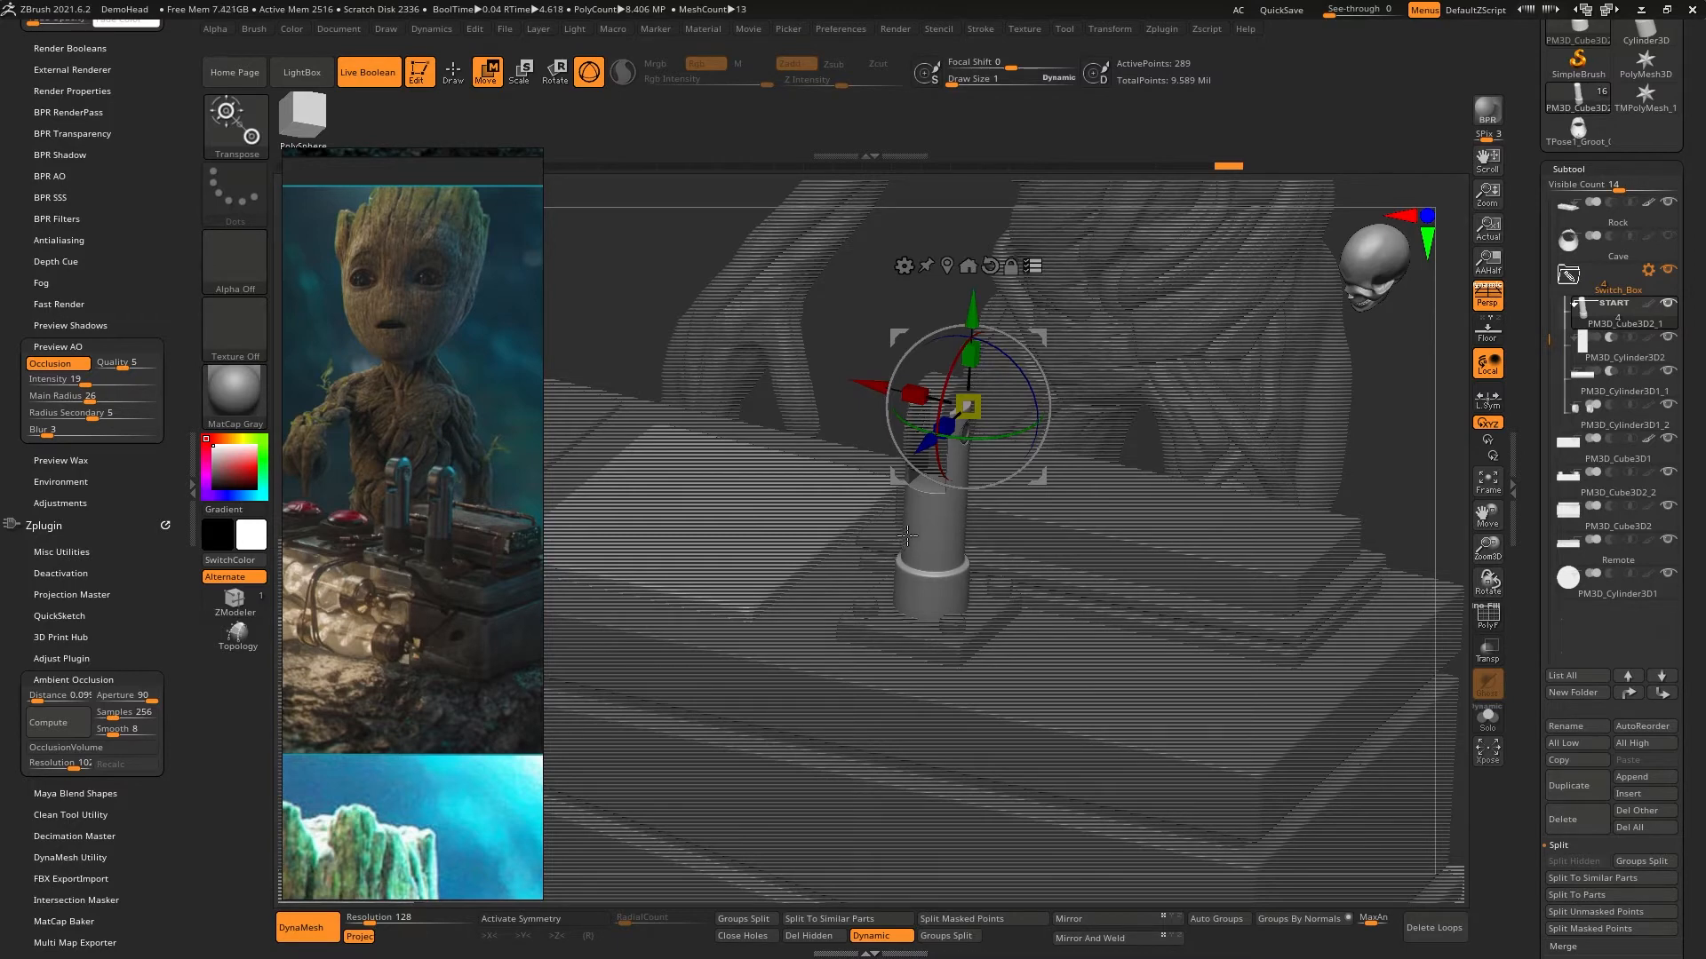
- Subdivide the lever's shaft geometry and centre the gizmo on the lever in a front view
{"action": "right_click_drag", "start_coordinate": [871, 524], "coordinate": [994, 483]}
{"action": "key", "text": "ctrl"}
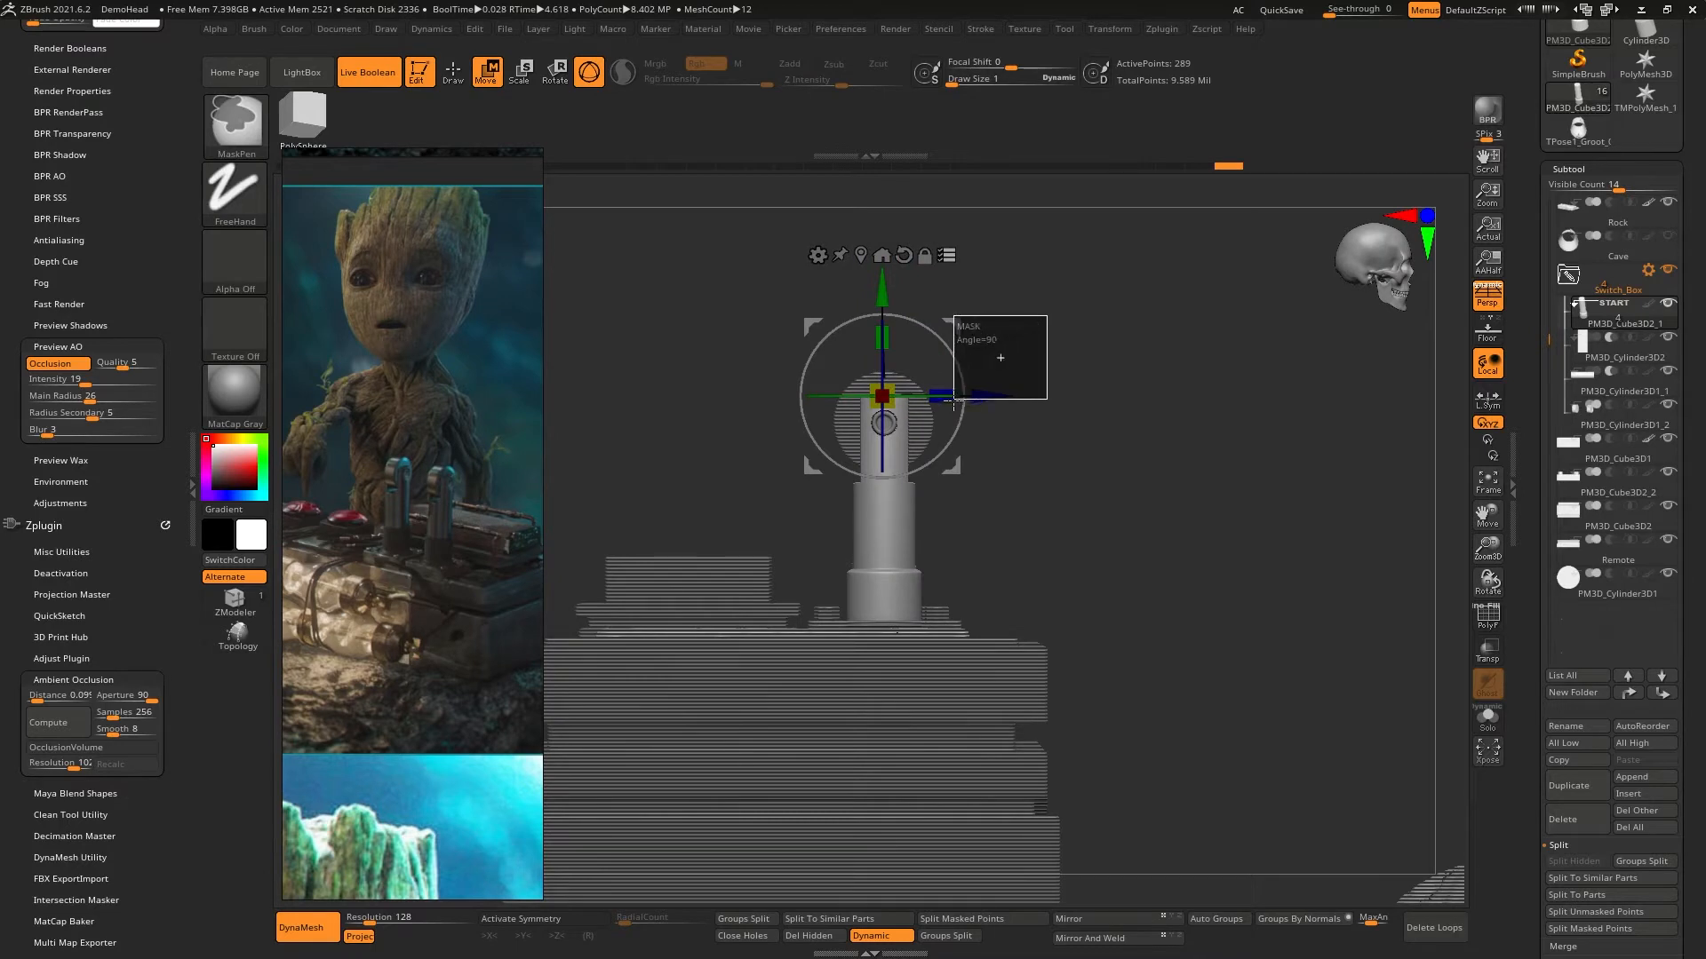
{"action": "key", "text": "ctrl+d"}
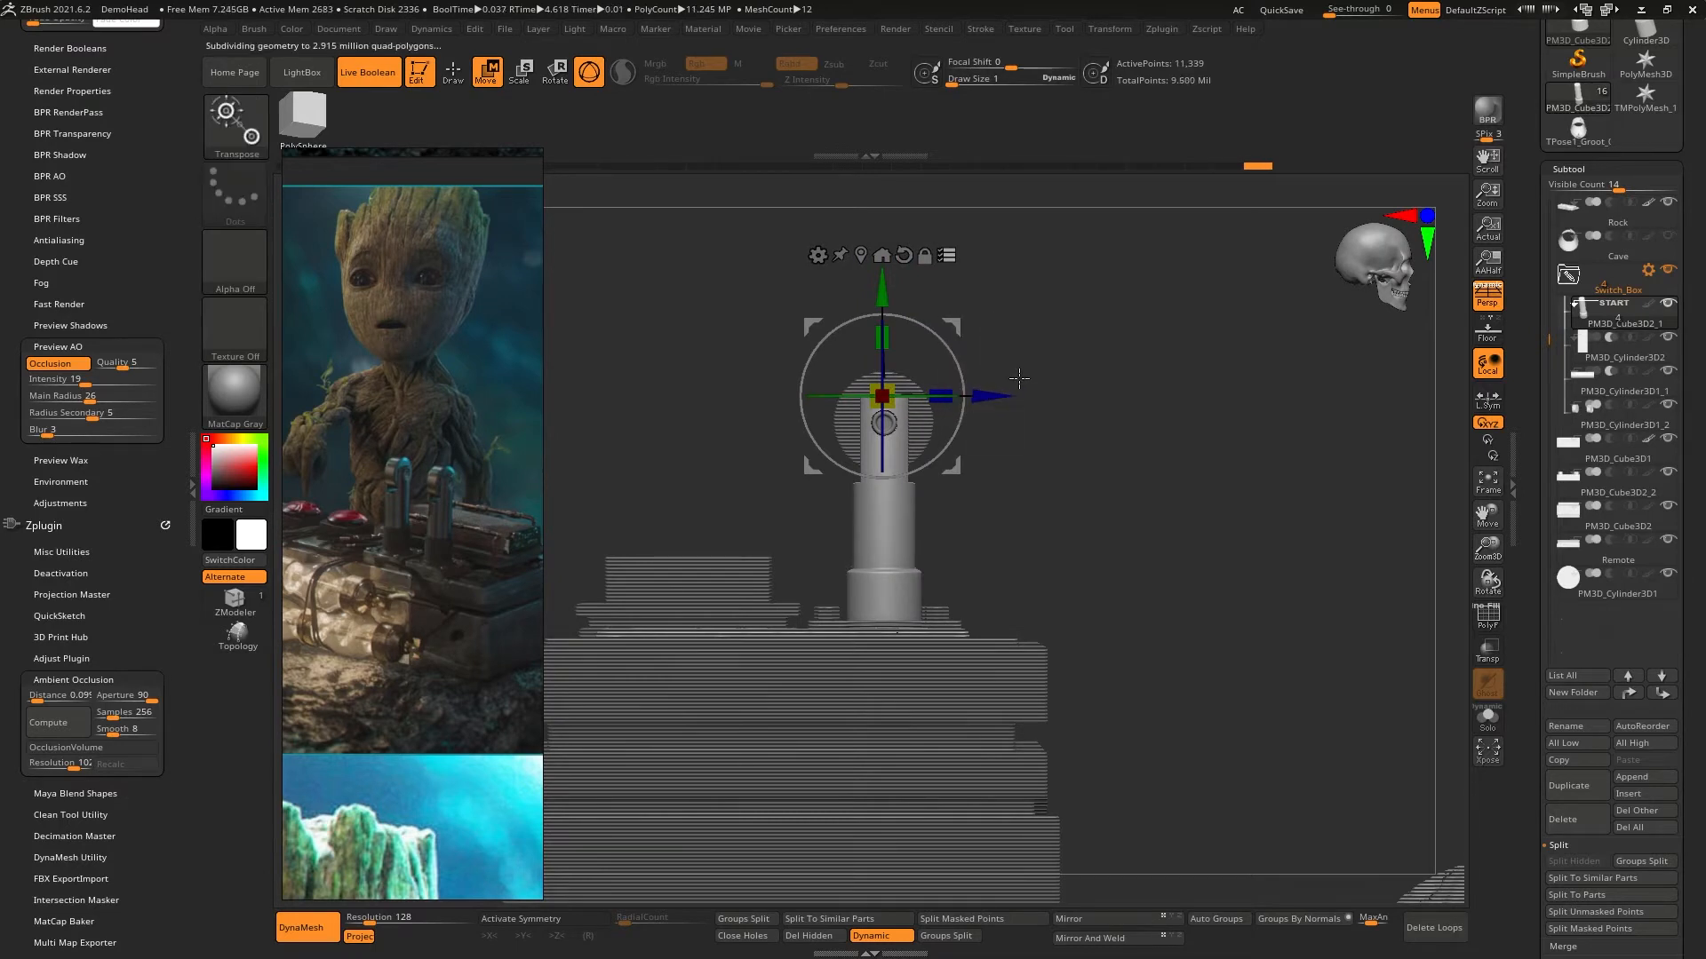
{"action": "left_click_drag", "start_coordinate": [1047, 317], "coordinate": [807, 640], "text": "ctrl+shift"}
{"action": "left_click_drag", "start_coordinate": [931, 520], "coordinate": [889, 626]}
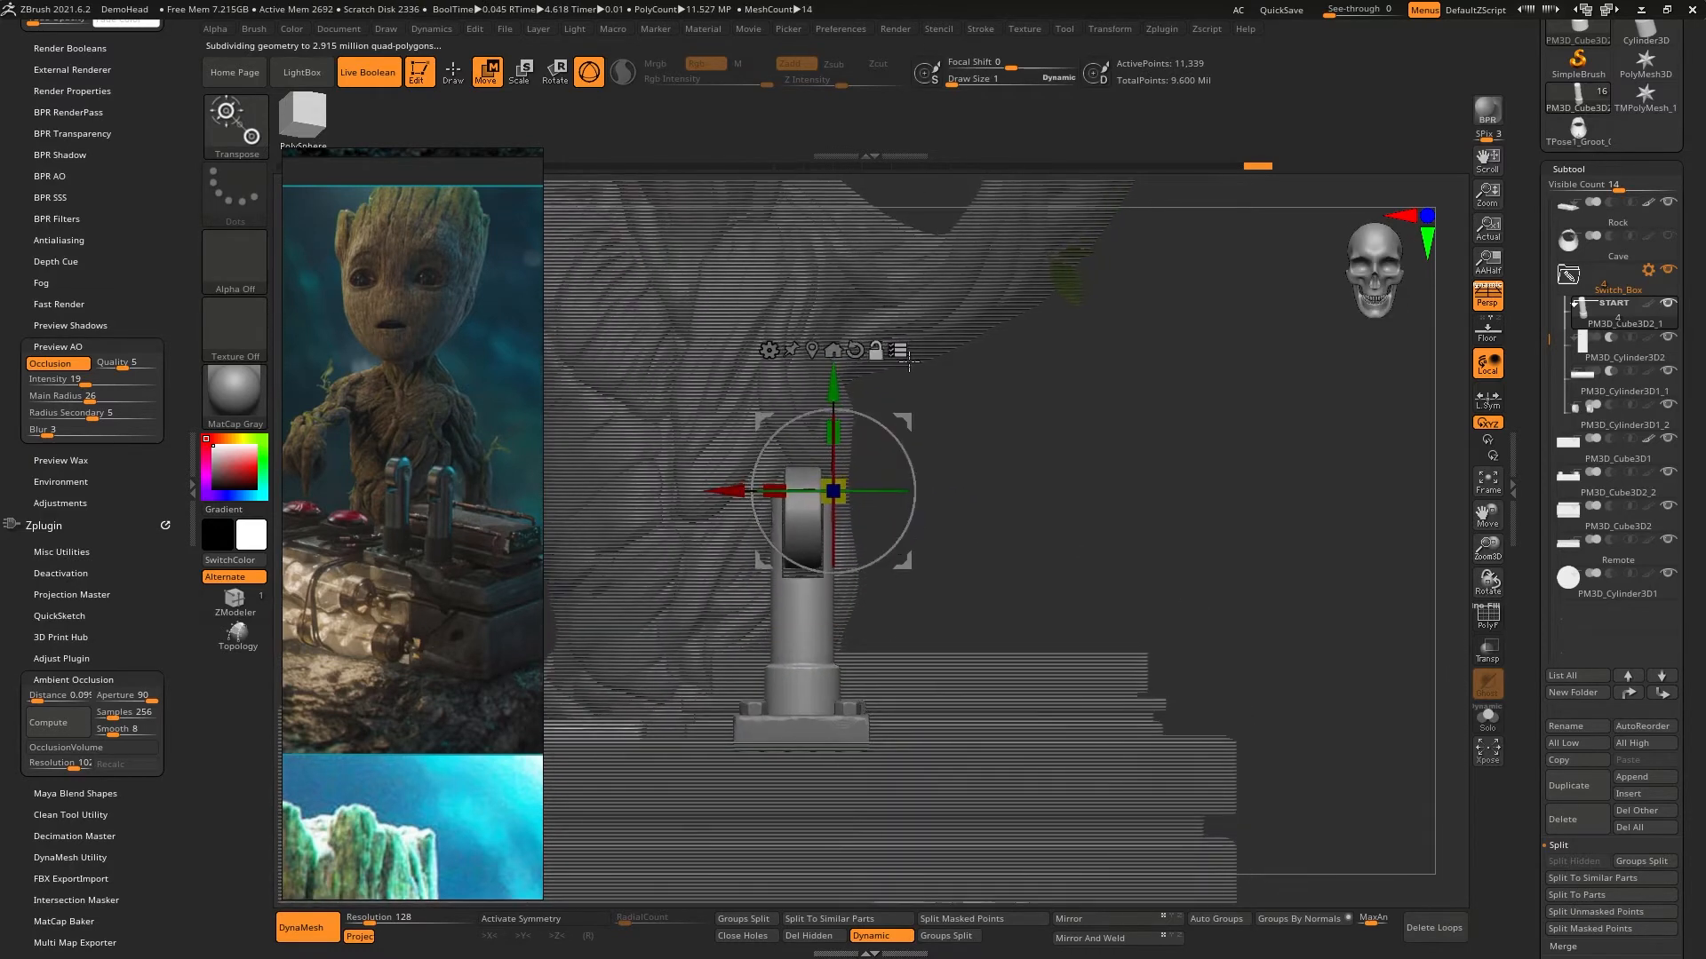
{"action": "left_click", "coordinate": [819, 351]}
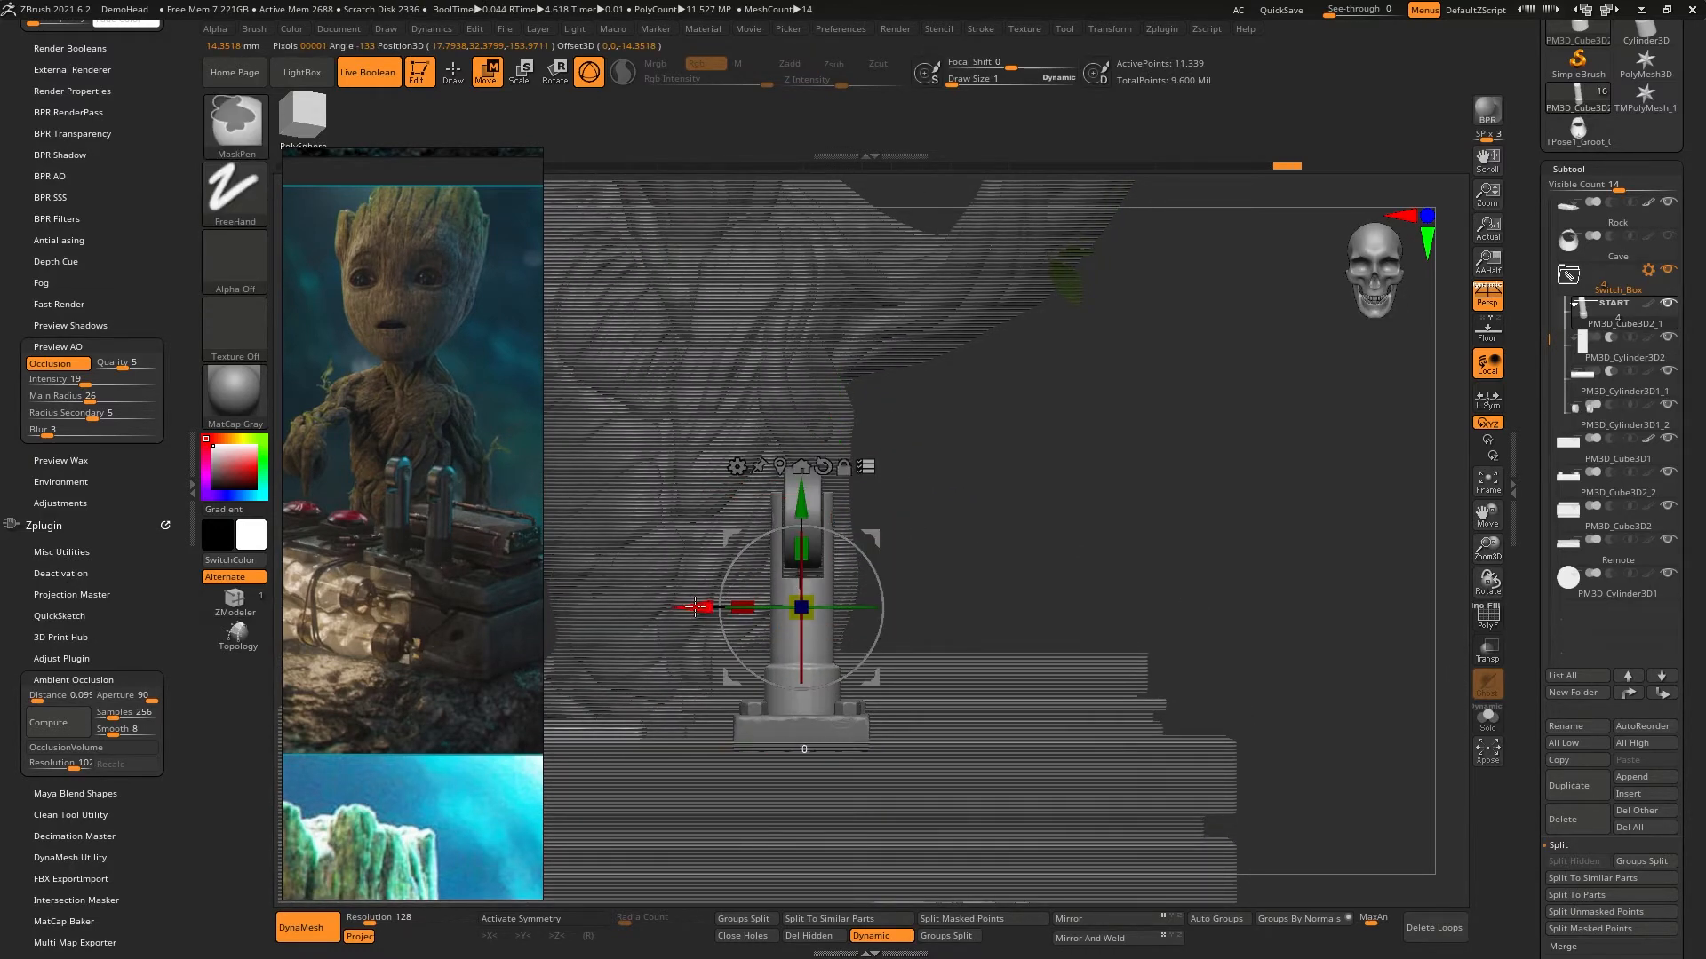
- Try to copy the whole lever sideways along the X axis, and undo both attempts
{"action": "left_click_drag", "start_coordinate": [717, 593], "coordinate": [831, 593], "text": "ctrl"}
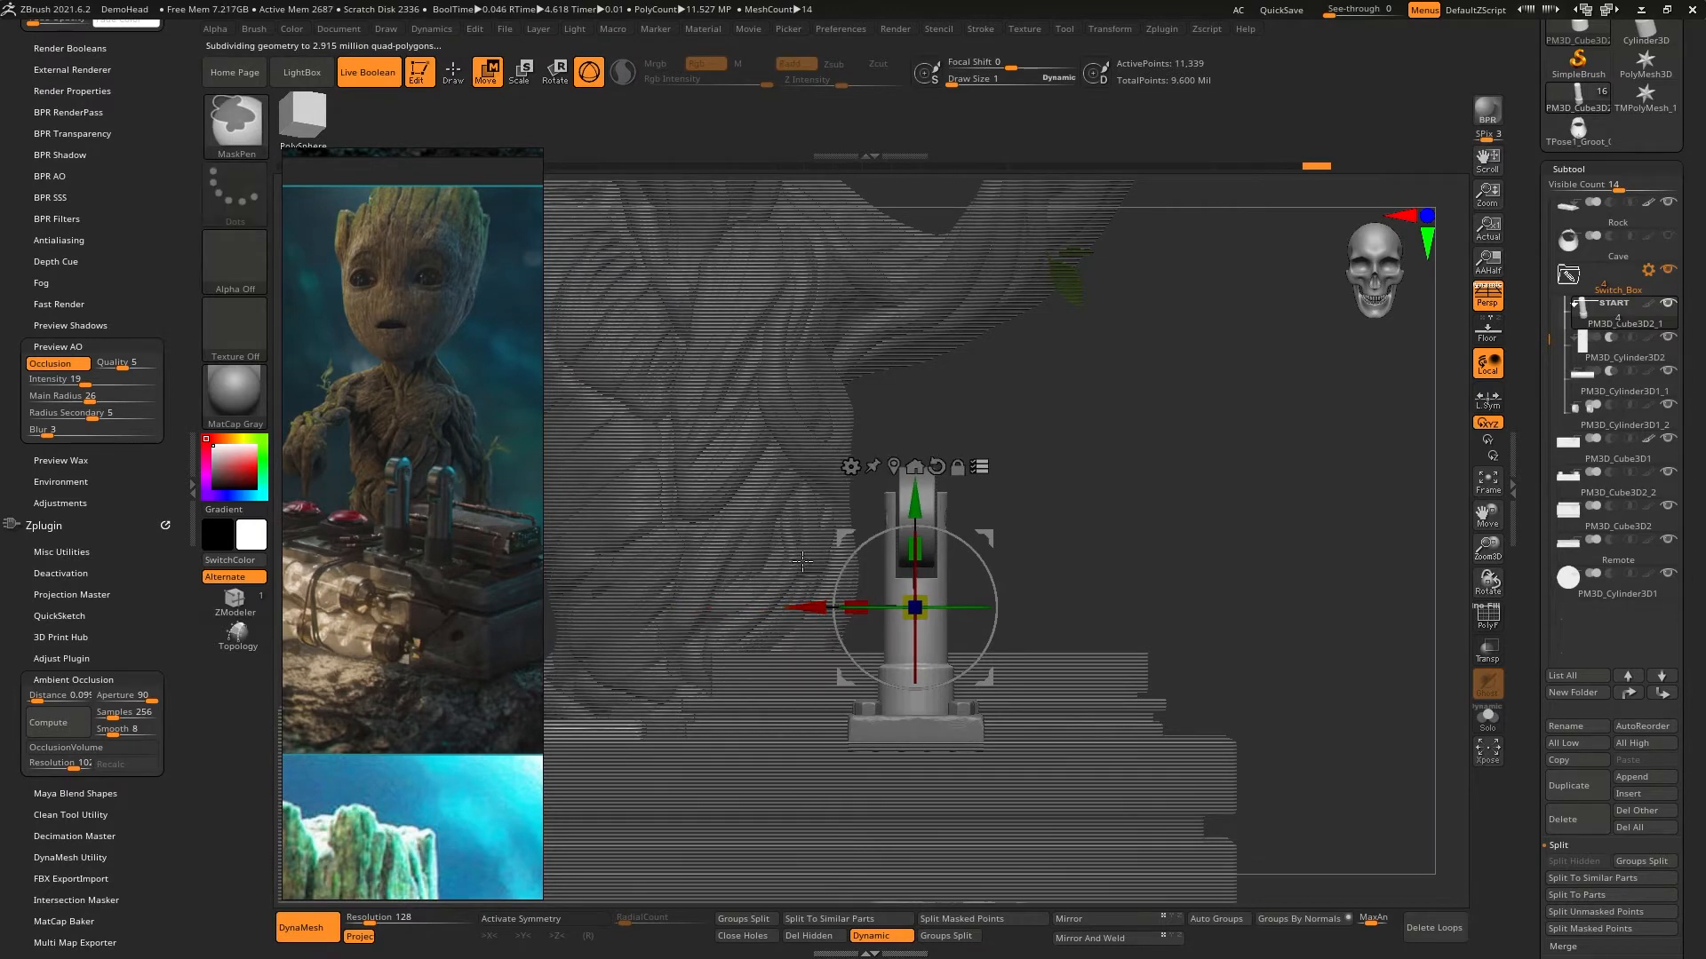
{"action": "key", "text": "ctrl+z"}
{"action": "left_click_drag", "start_coordinate": [698, 600], "coordinate": [798, 600], "text": "alt"}
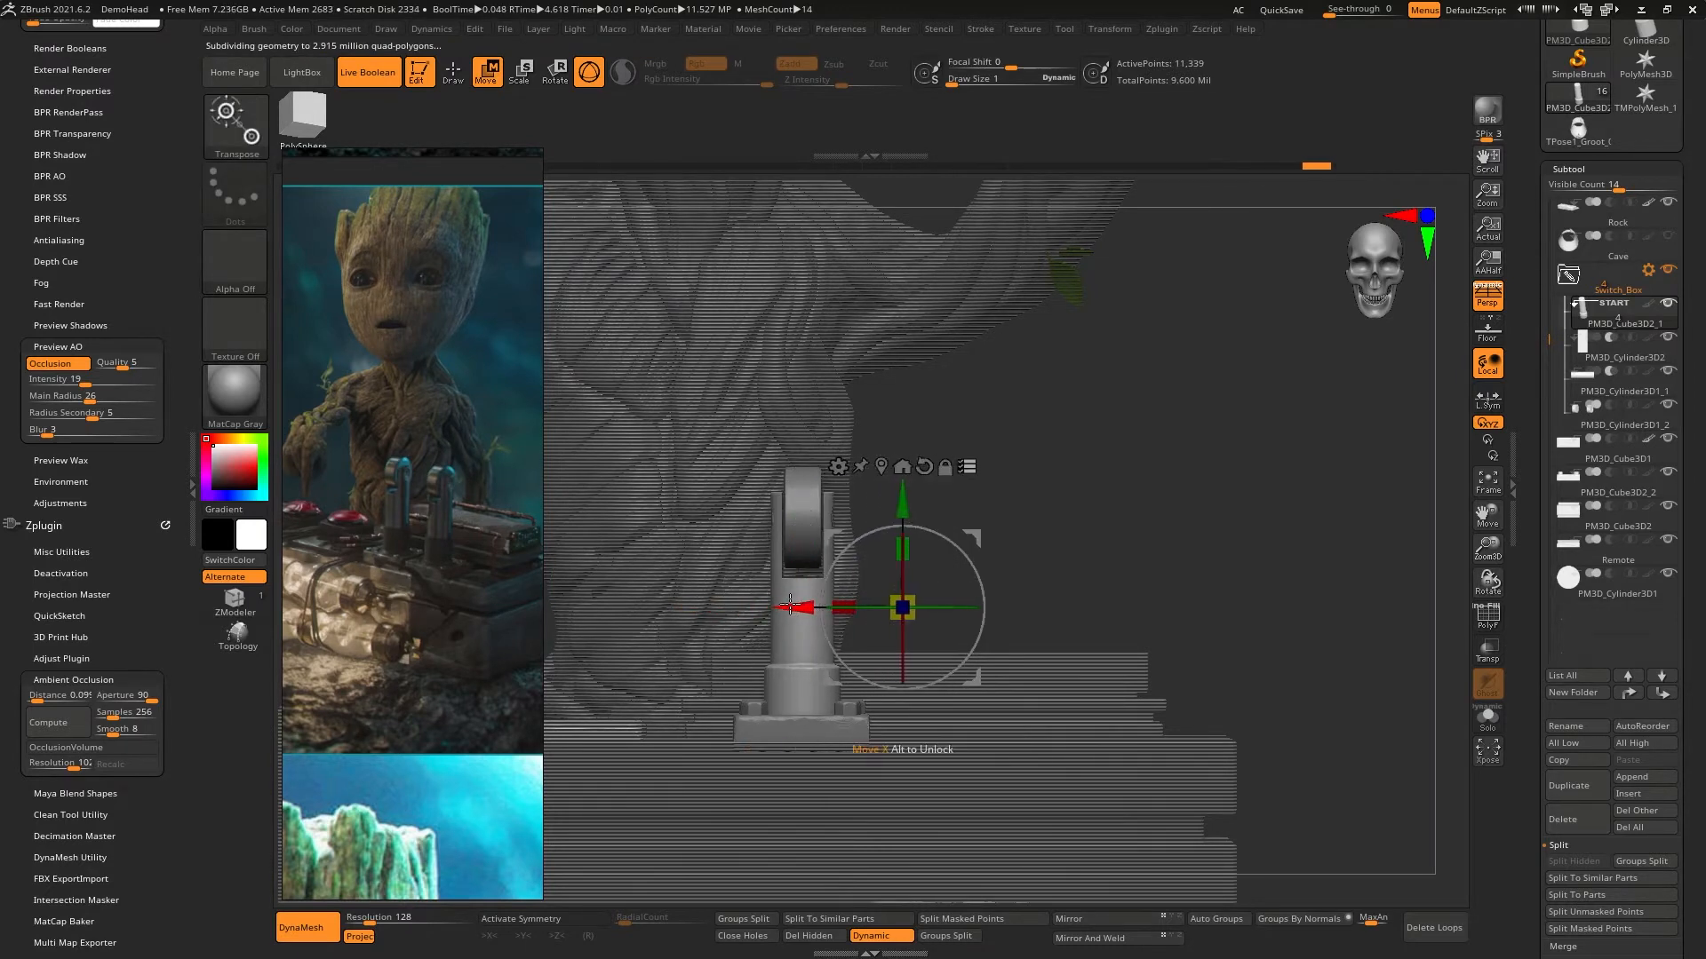
{"action": "key", "text": "ctrl+z"}
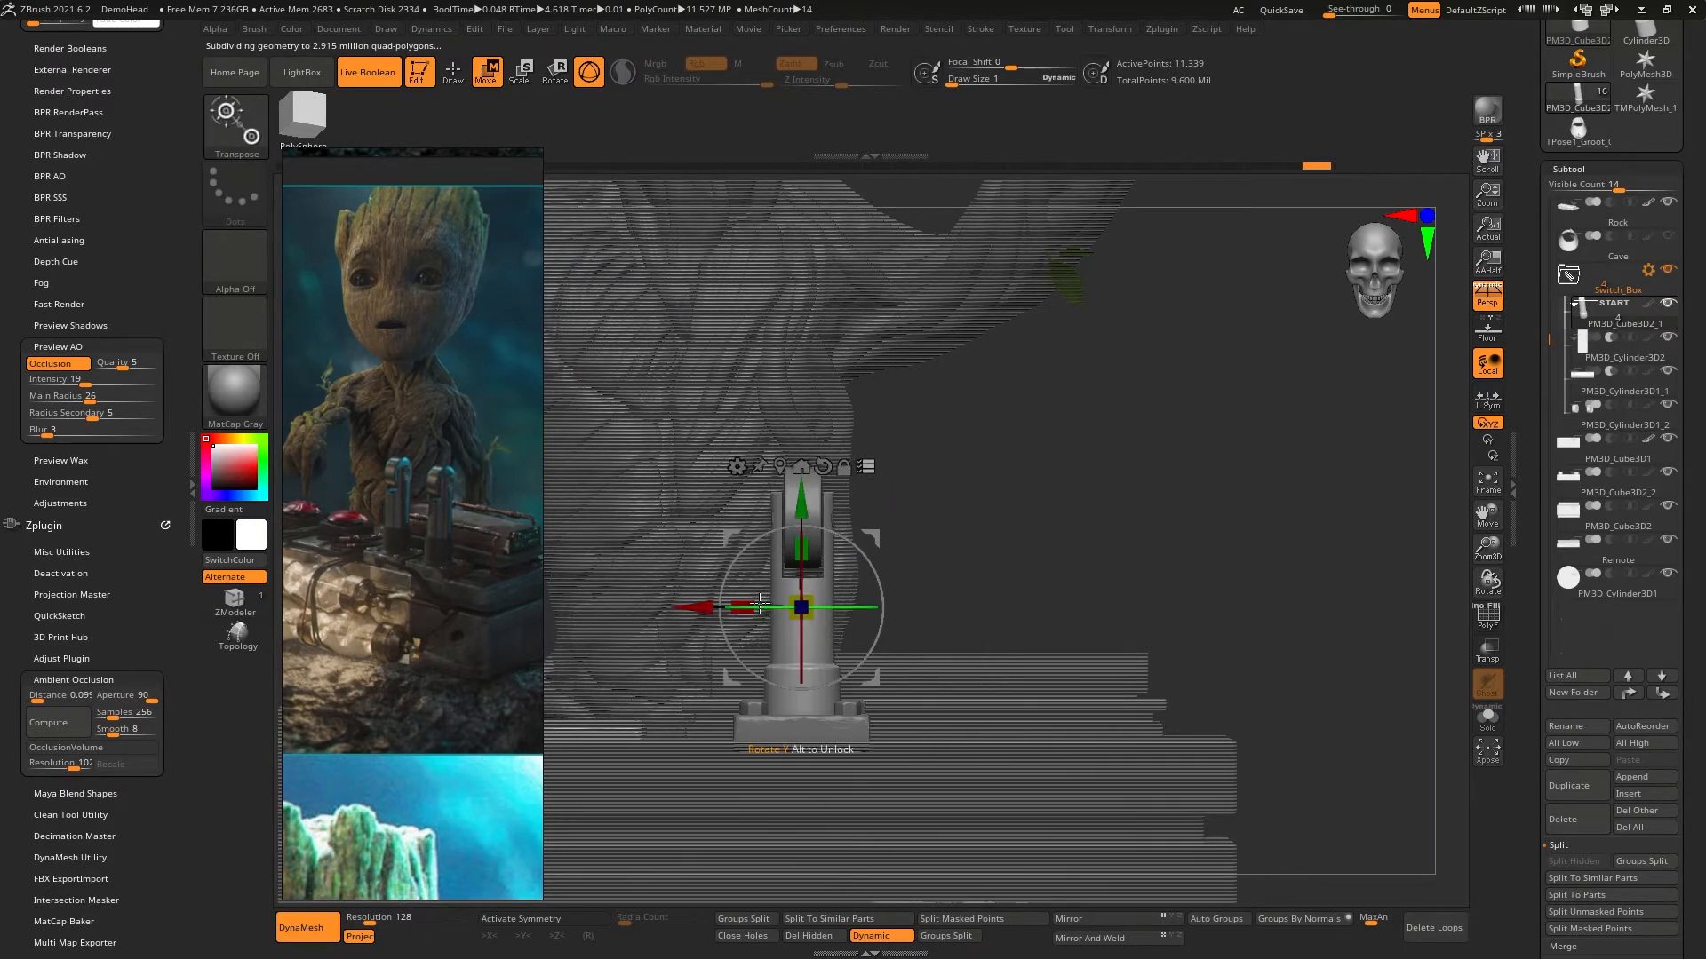
- Duplicate the shaft subtool, try moving it sideways, undo the move and delete the duplicate
{"action": "left_click", "coordinate": [1574, 791]}
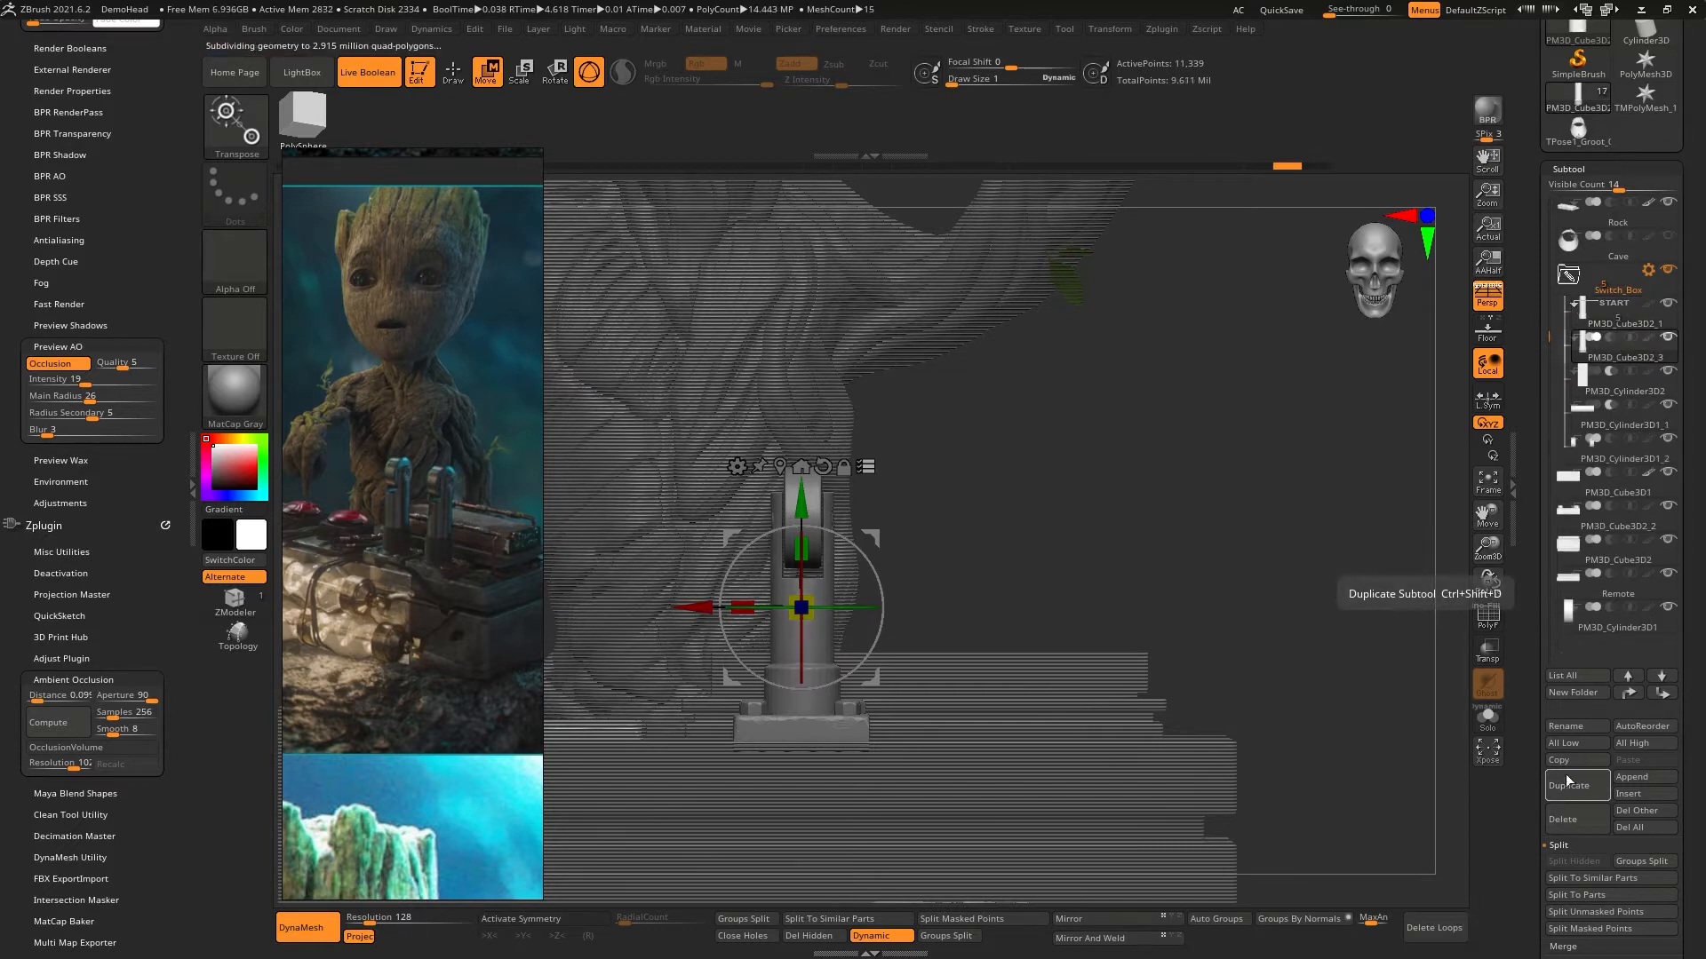
{"action": "left_click_drag", "start_coordinate": [718, 606], "coordinate": [867, 486]}
{"action": "key", "text": "ctrl+z"}
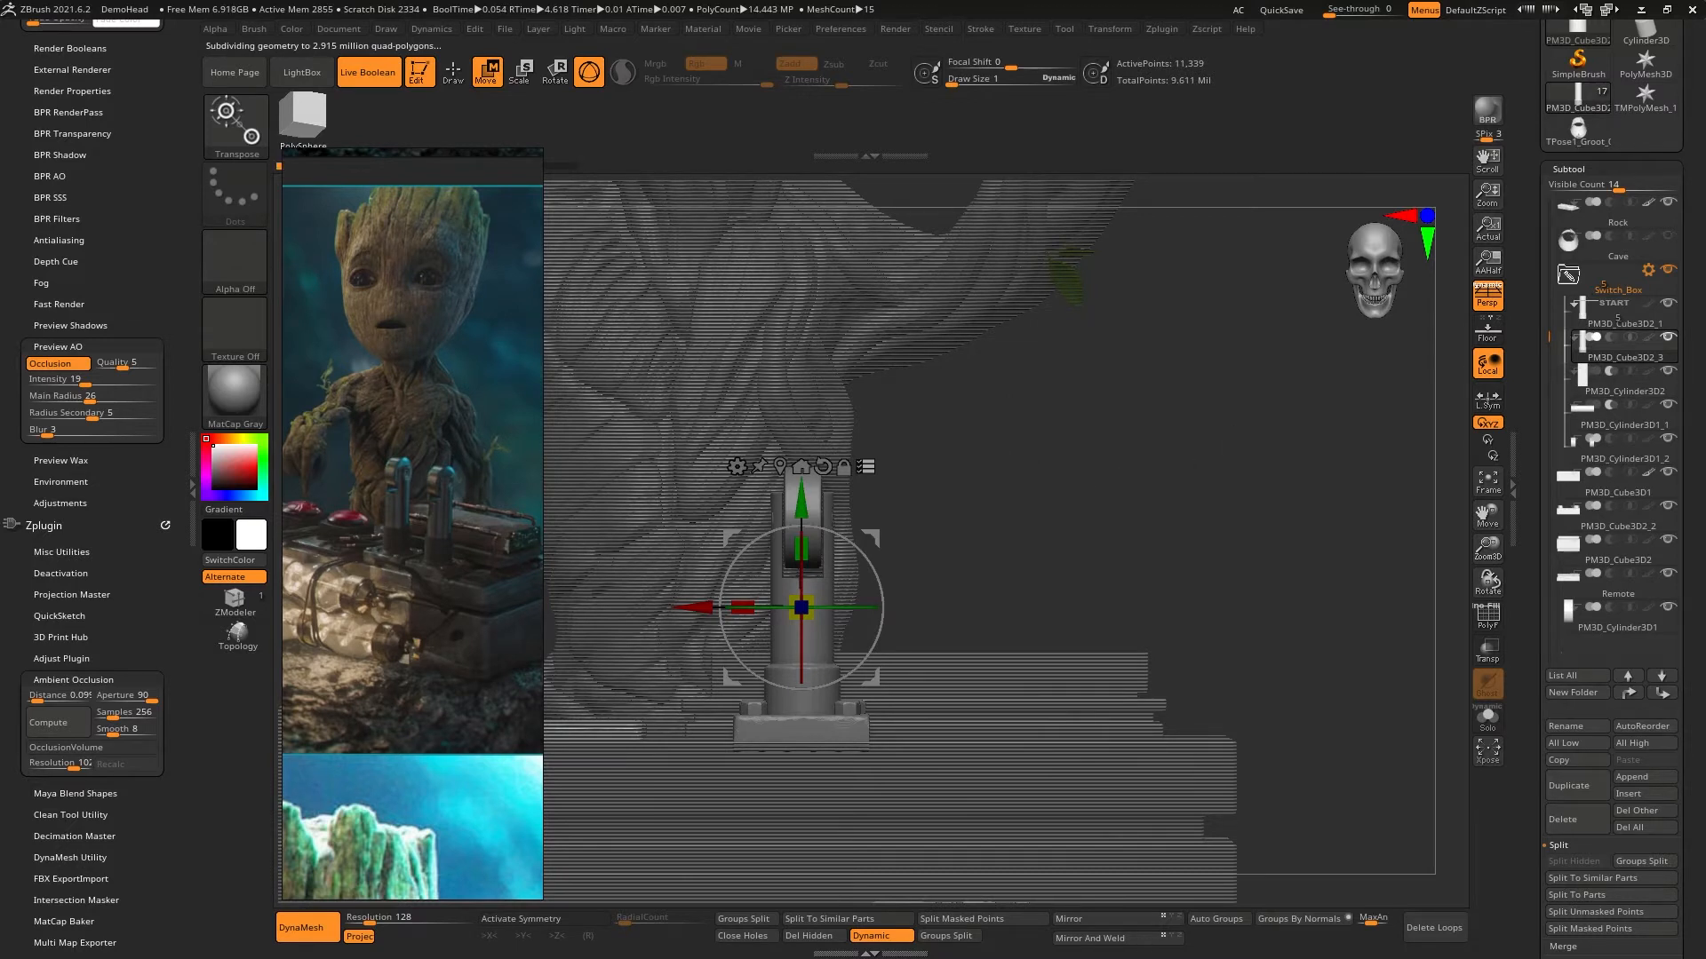
{"action": "mouse_move", "coordinate": [1632, 364]}
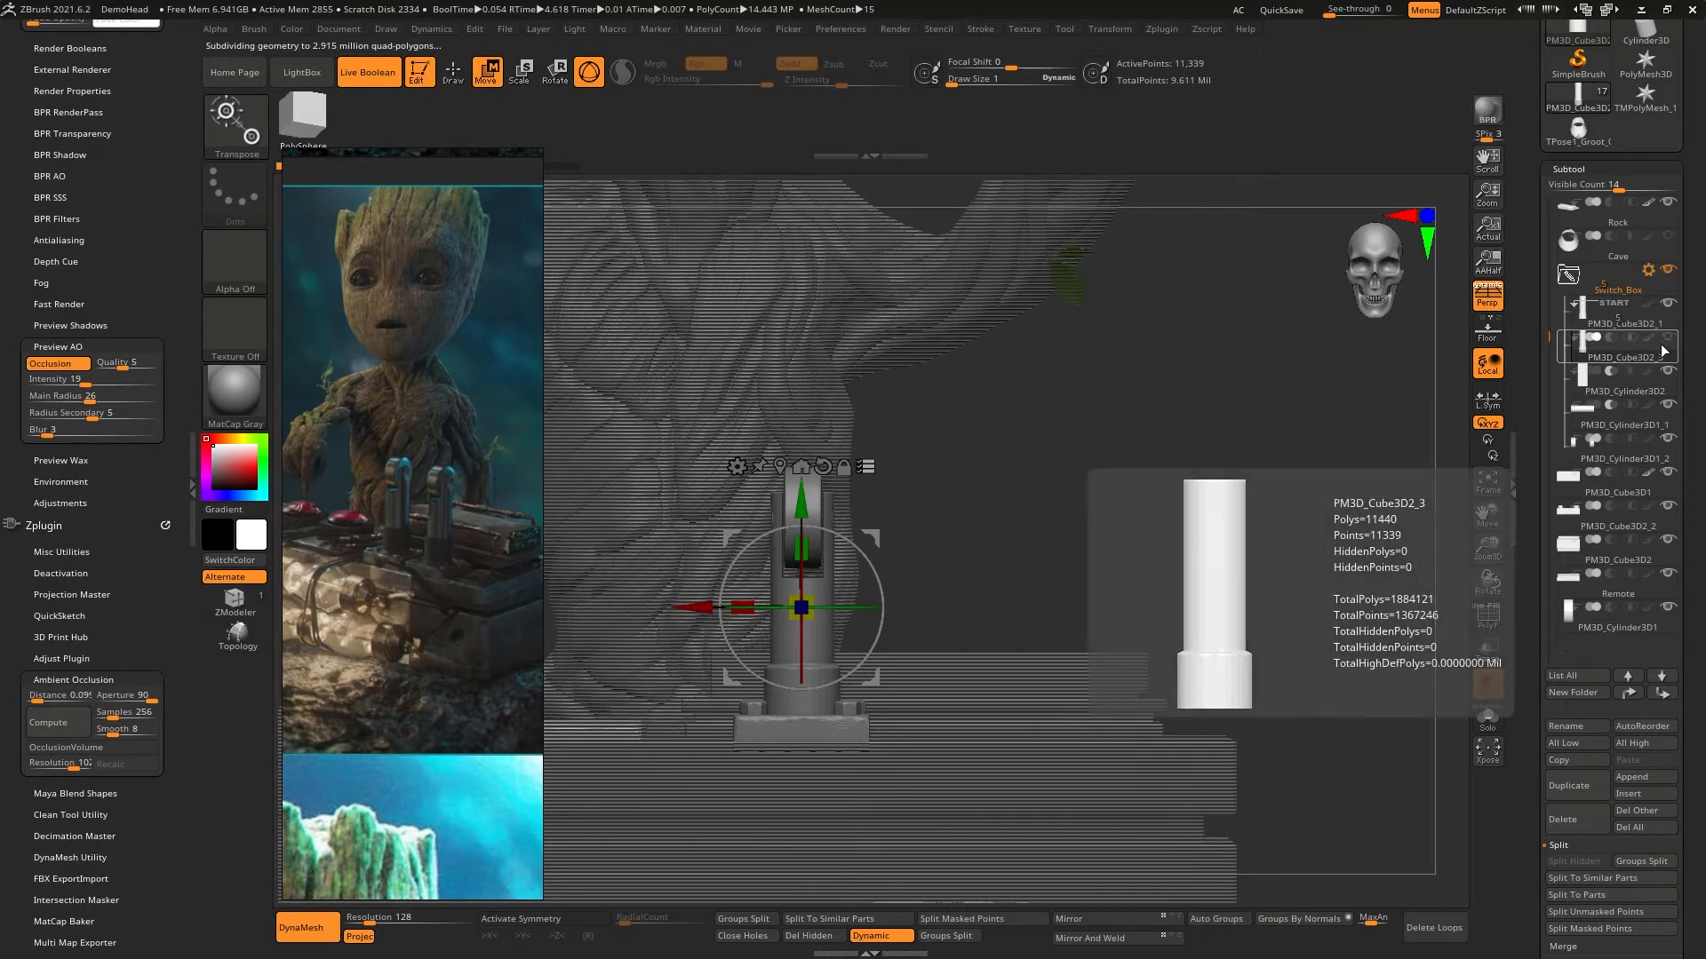
{"action": "left_click", "coordinate": [1580, 825]}
{"action": "left_click", "coordinate": [1410, 859]}
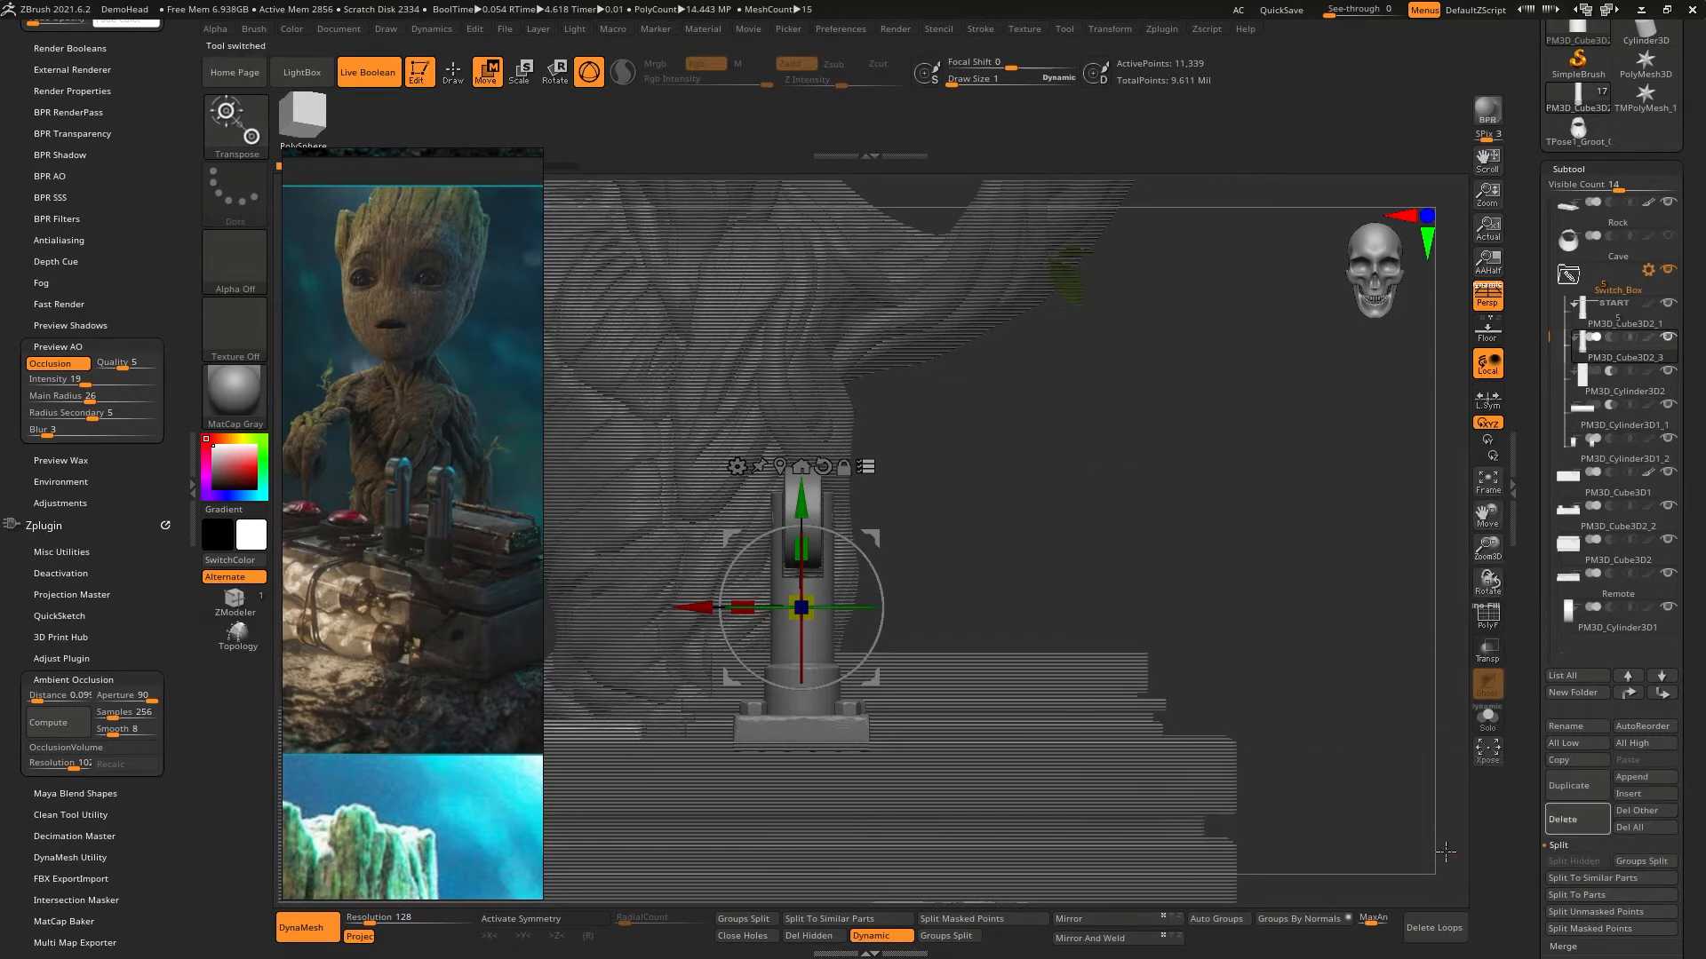
- Select the lever's shaft, try to copy it along the X axis, and undo both attempts
{"action": "mouse_move", "coordinate": [1619, 355]}
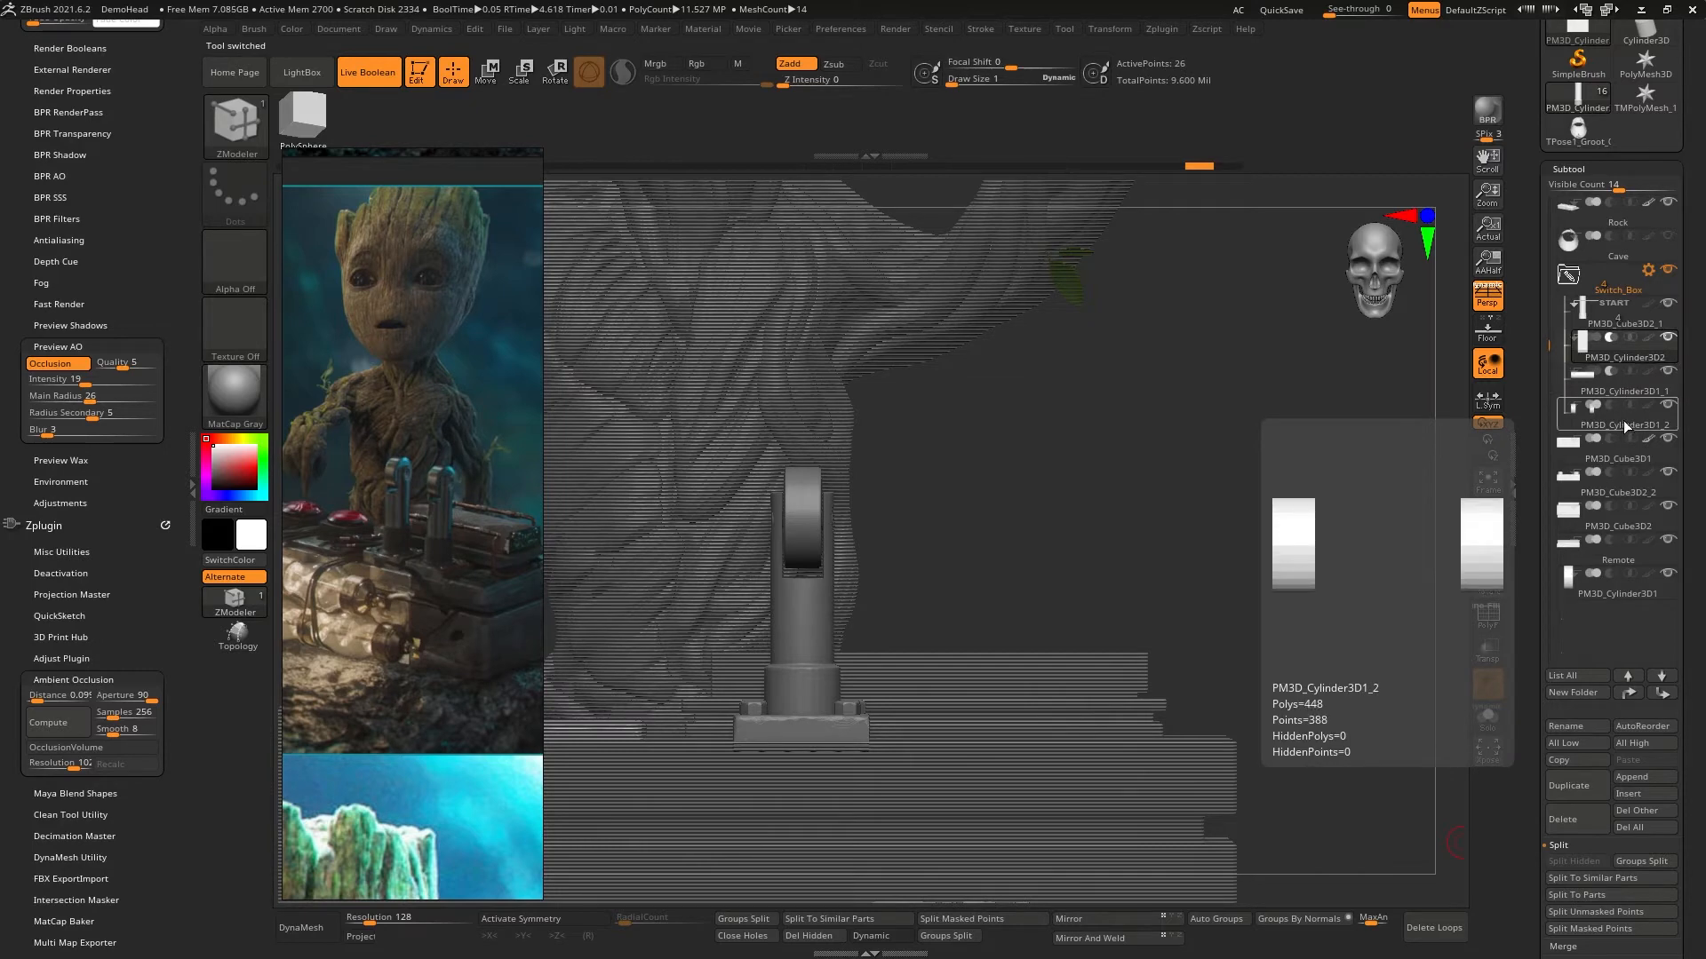
{"action": "mouse_move", "coordinate": [1140, 487]}
{"action": "left_mouse_down"}
{"action": "mouse_move", "coordinate": [1262, 502]}
{"action": "mouse_move", "coordinate": [1121, 519]}
{"action": "left_mouse_up"}
{"action": "mouse_move", "coordinate": [811, 591]}
{"action": "right_mouse_down", "text": "ctrl"}
{"action": "mouse_move", "coordinate": [814, 630]}
{"action": "mouse_move", "coordinate": [843, 584]}
{"action": "mouse_move", "coordinate": [766, 609]}
{"action": "mouse_move", "coordinate": [783, 609]}
{"action": "right_mouse_up", "text": "ctrl"}
{"action": "left_click", "coordinate": [768, 601], "text": "alt"}
{"action": "key", "text": "w"}
{"action": "left_click_drag", "start_coordinate": [726, 619], "coordinate": [822, 588]}
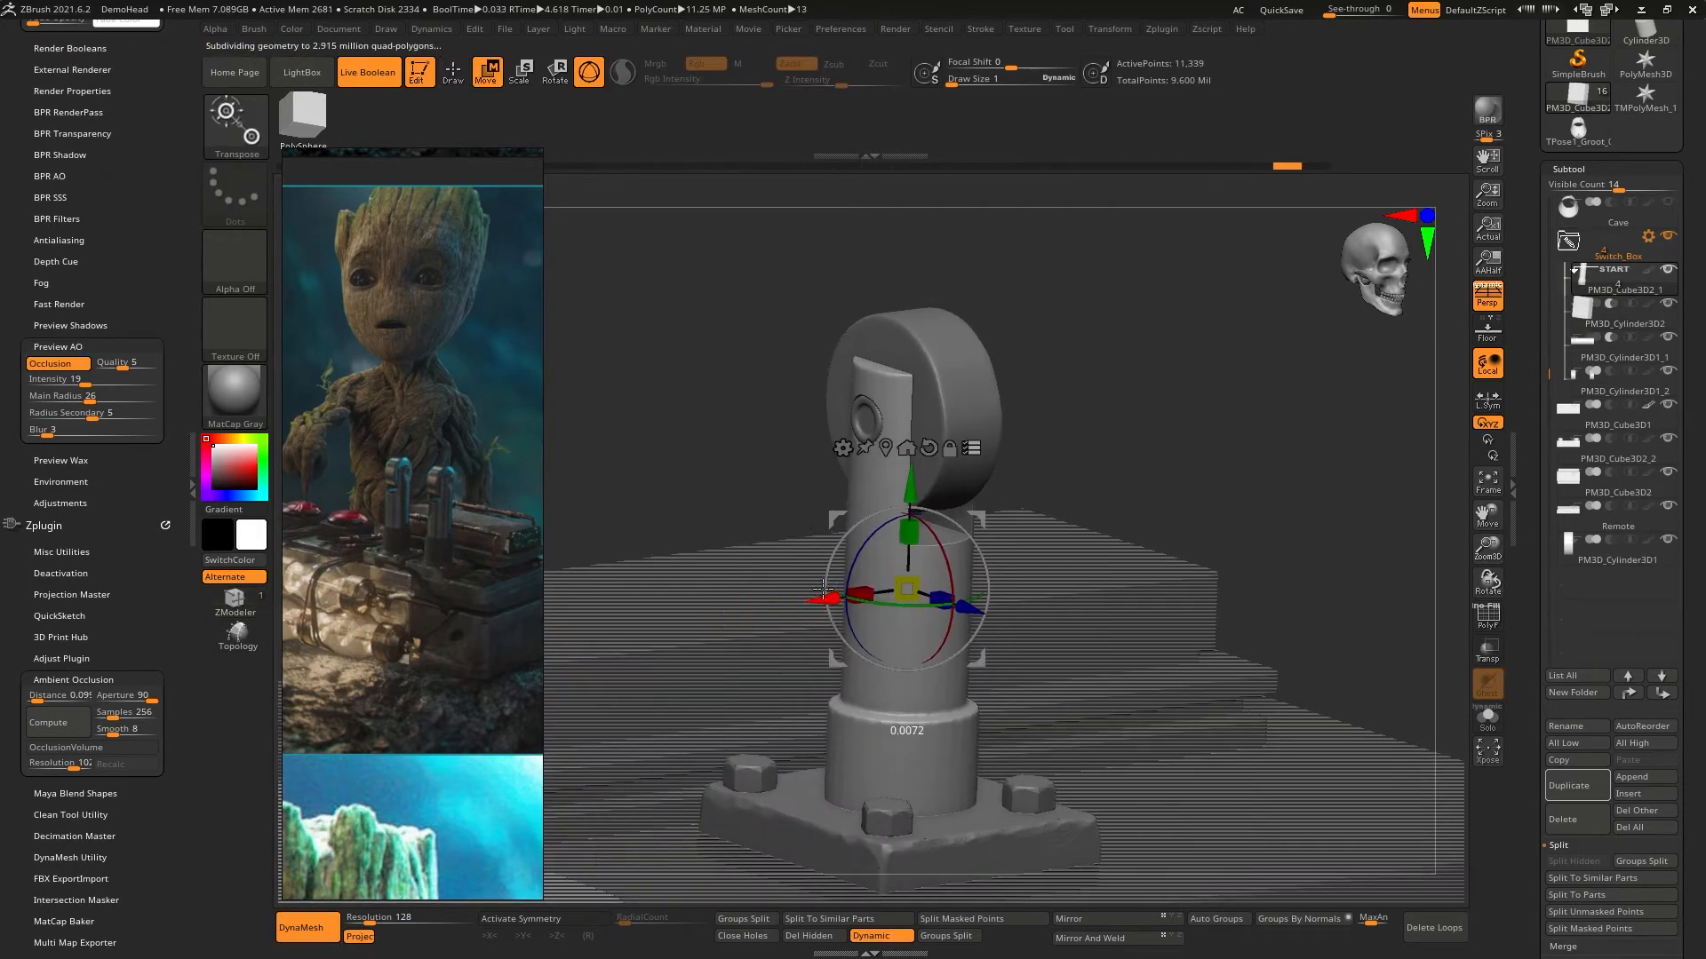
{"action": "key", "text": "ctrl+z"}
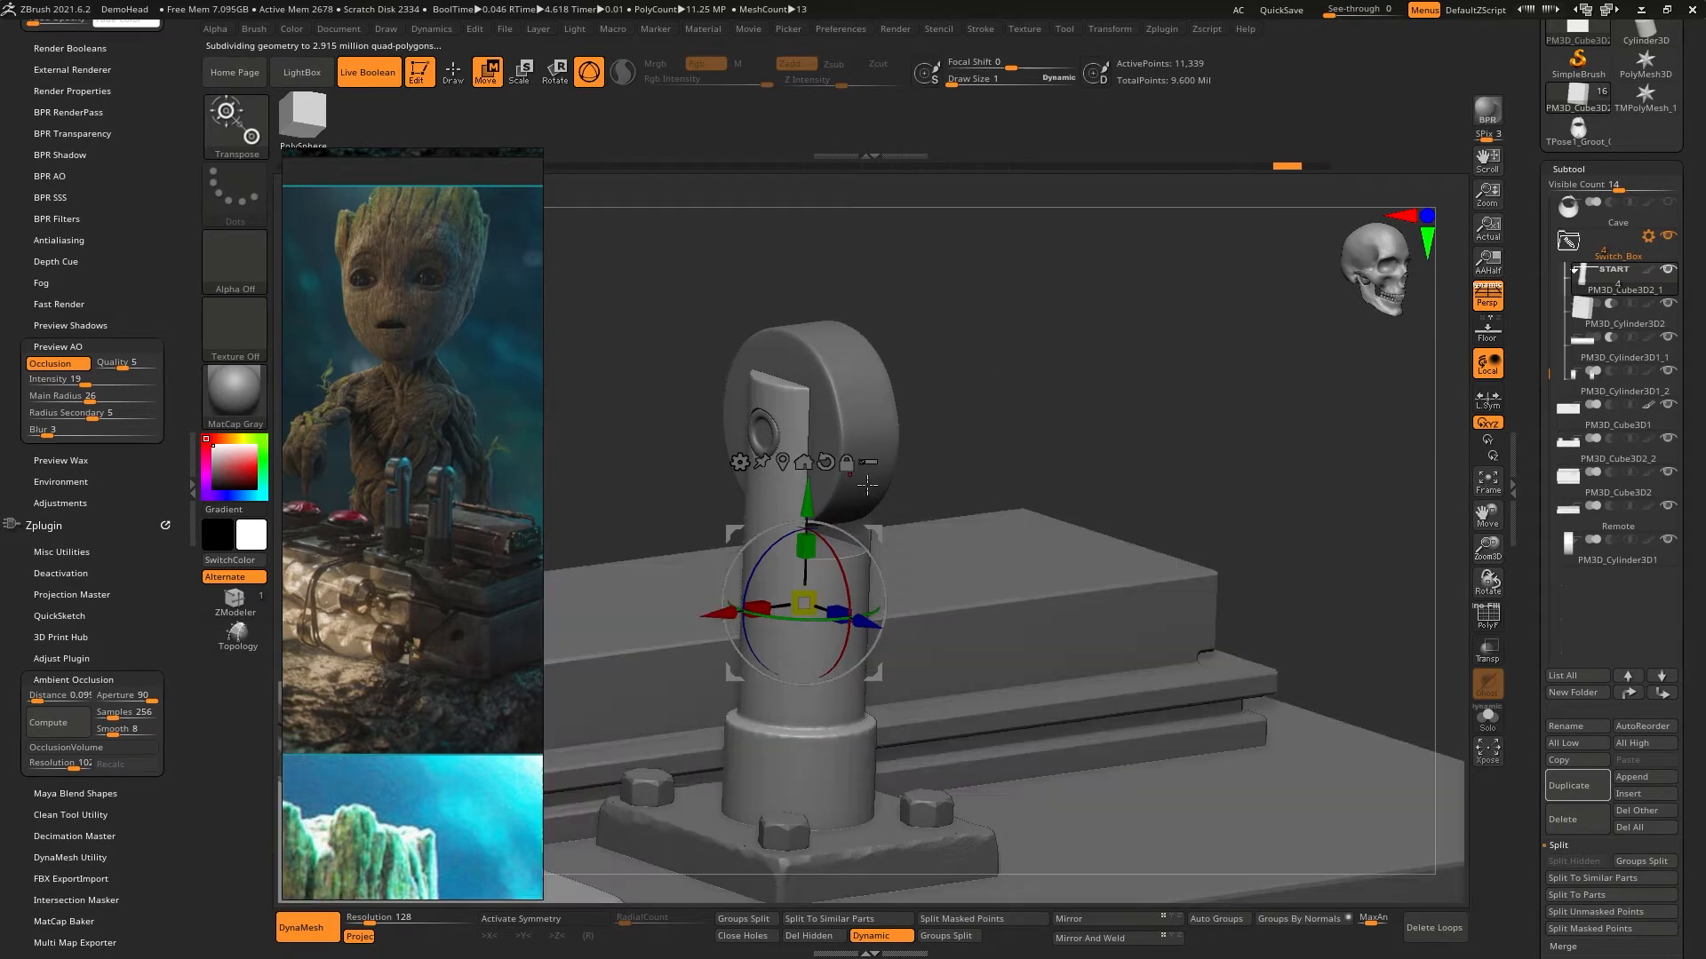
{"action": "left_click_drag", "start_coordinate": [720, 618], "coordinate": [805, 605]}
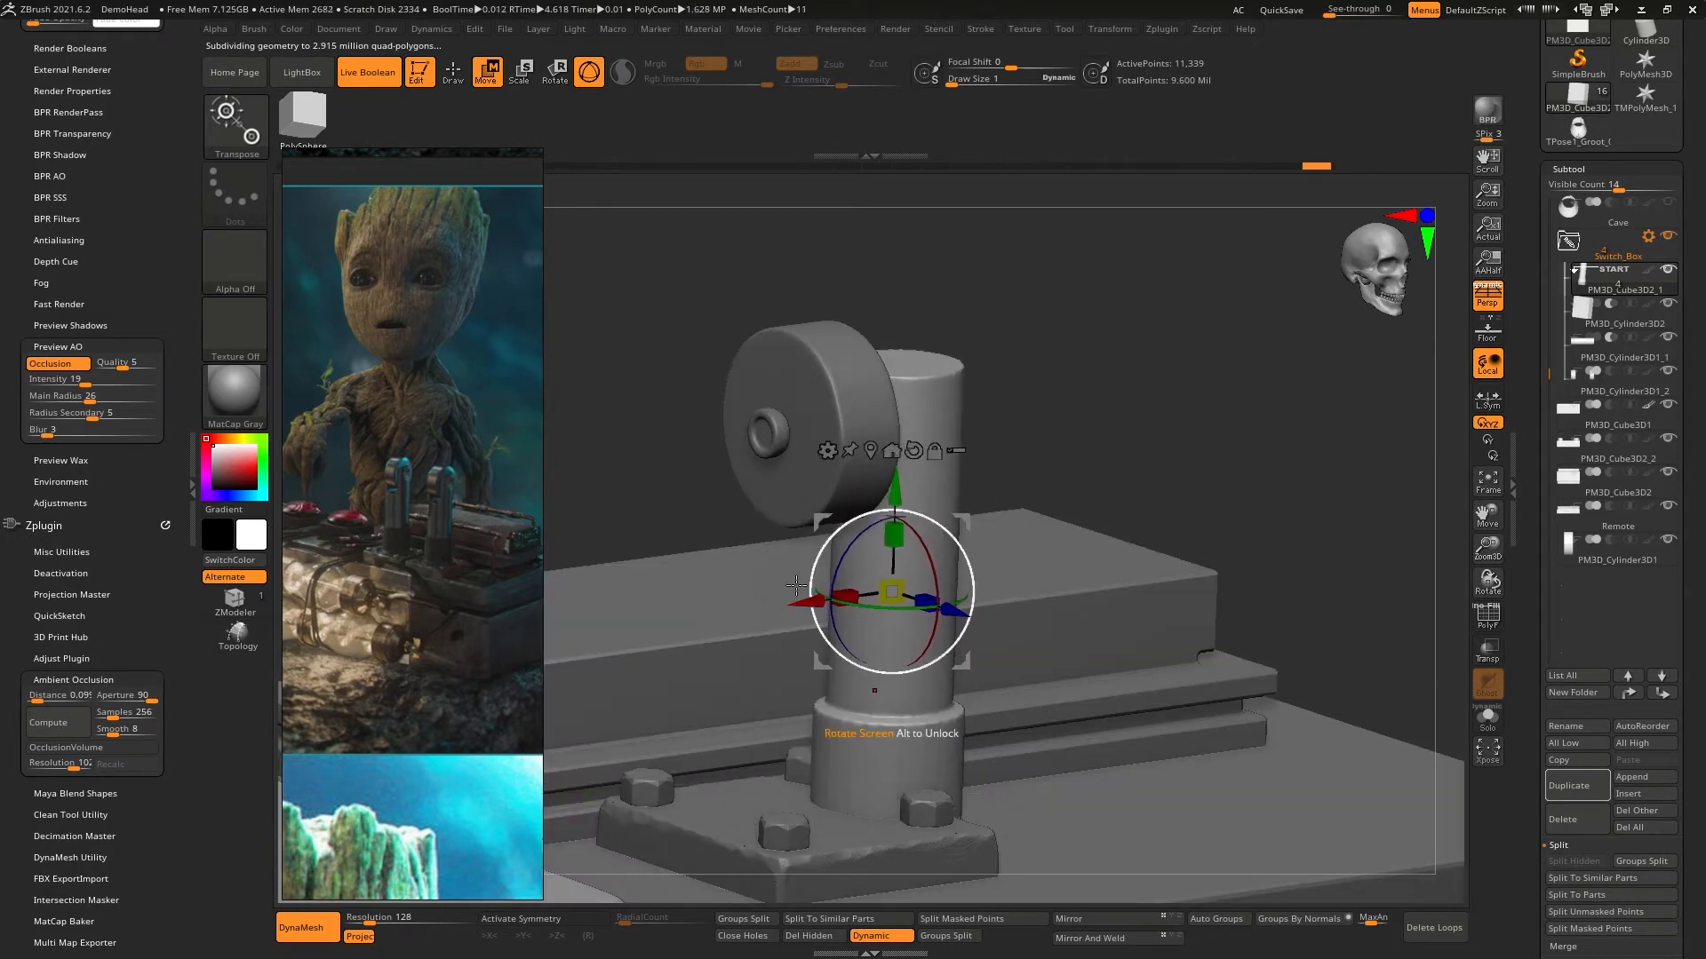
{"action": "key", "text": "ctrl+z"}
- Try to copy the lever's wheel along the X axis, undo it, and return to draw mode
{"action": "left_click", "coordinate": [843, 371], "text": "alt"}
{"action": "left_click_drag", "start_coordinate": [724, 436], "coordinate": [795, 431]}
{"action": "key", "text": "ctrl+z"}
{"action": "left_click_drag", "start_coordinate": [915, 471], "coordinate": [720, 482]}
{"action": "mouse_move", "coordinate": [721, 482]}
{"action": "right_mouse_down"}
{"action": "mouse_move", "coordinate": [781, 582]}
{"action": "mouse_move", "coordinate": [955, 544]}
{"action": "mouse_move", "coordinate": [971, 533]}
{"action": "mouse_move", "coordinate": [937, 497]}
{"action": "mouse_move", "coordinate": [799, 574]}
{"action": "mouse_move", "coordinate": [936, 487]}
{"action": "mouse_move", "coordinate": [978, 400]}
{"action": "mouse_move", "coordinate": [1005, 450]}
{"action": "mouse_move", "coordinate": [990, 411]}
{"action": "mouse_move", "coordinate": [1028, 400]}
{"action": "mouse_move", "coordinate": [997, 407]}
{"action": "right_mouse_up"}
{"action": "key", "text": "q"}
- Select the bolted base plate under the lever and place a copy of it directly beside the original
{"action": "mouse_move", "coordinate": [849, 427]}
{"action": "right_mouse_down"}
{"action": "mouse_move", "coordinate": [828, 502]}
{"action": "mouse_move", "coordinate": [968, 697]}
{"action": "mouse_move", "coordinate": [937, 689]}
{"action": "mouse_move", "coordinate": [947, 672]}
{"action": "right_mouse_up"}
{"action": "left_click", "coordinate": [919, 698], "text": "alt"}
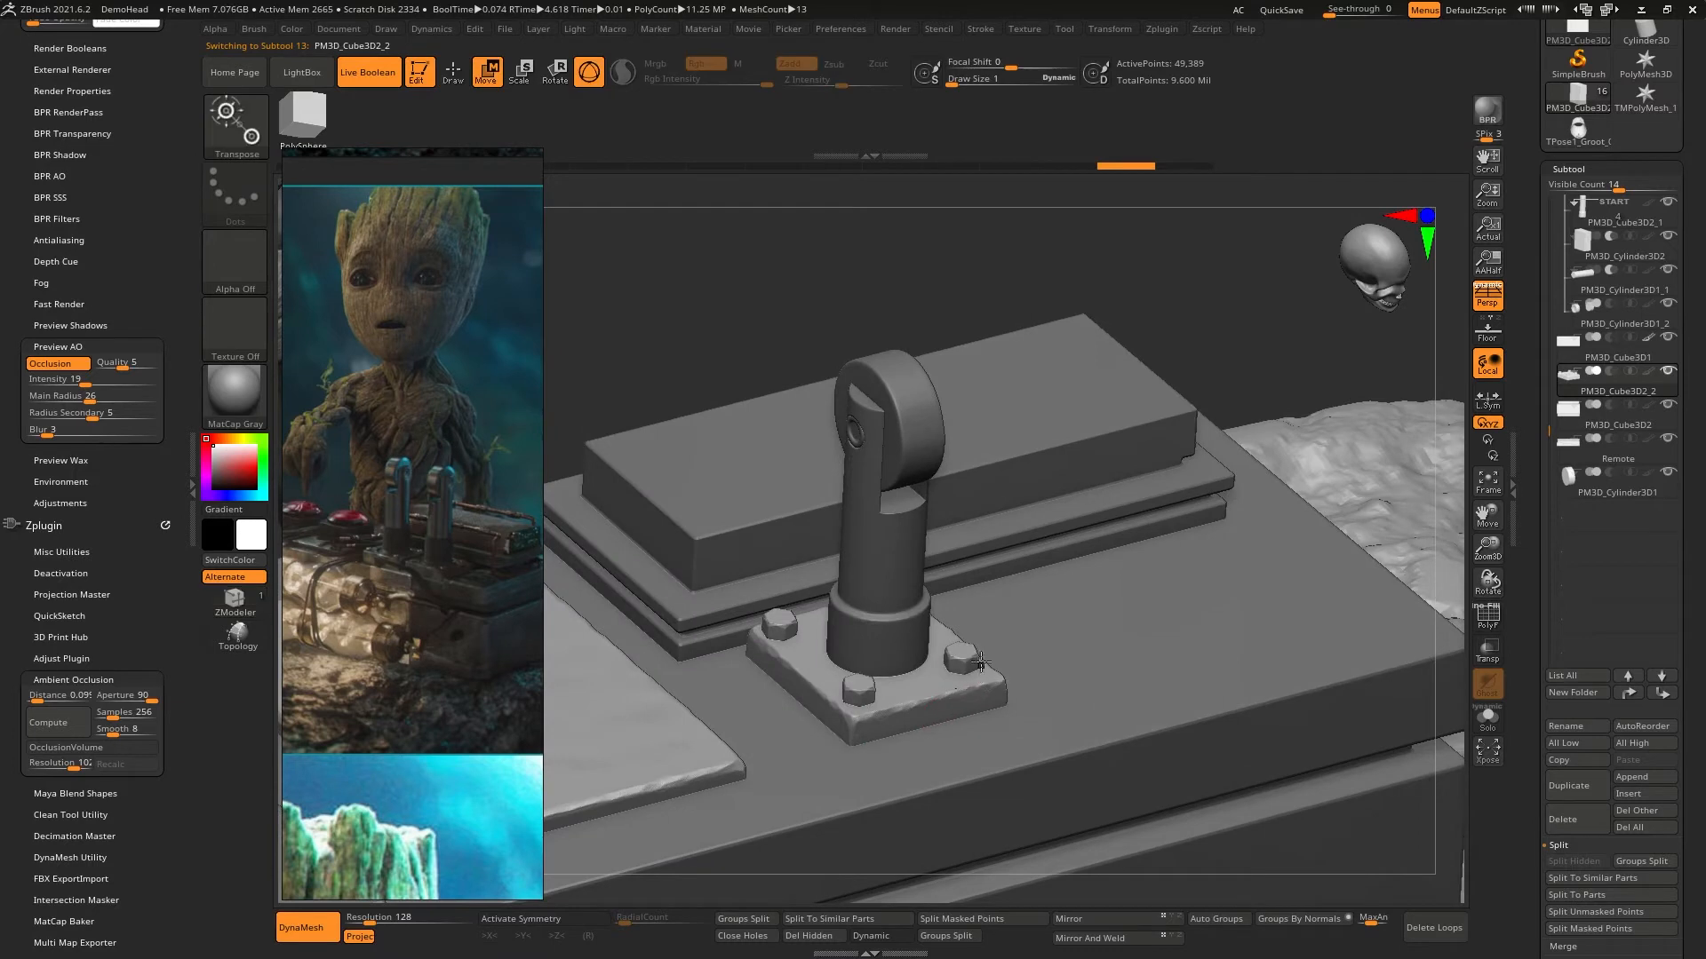
{"action": "key", "text": "w"}
{"action": "left_click", "coordinate": [908, 700]}
{"action": "left_click_drag", "start_coordinate": [997, 669], "coordinate": [1163, 630], "text": "ctrl"}
{"action": "right_click_drag", "start_coordinate": [1155, 626], "coordinate": [1048, 530]}
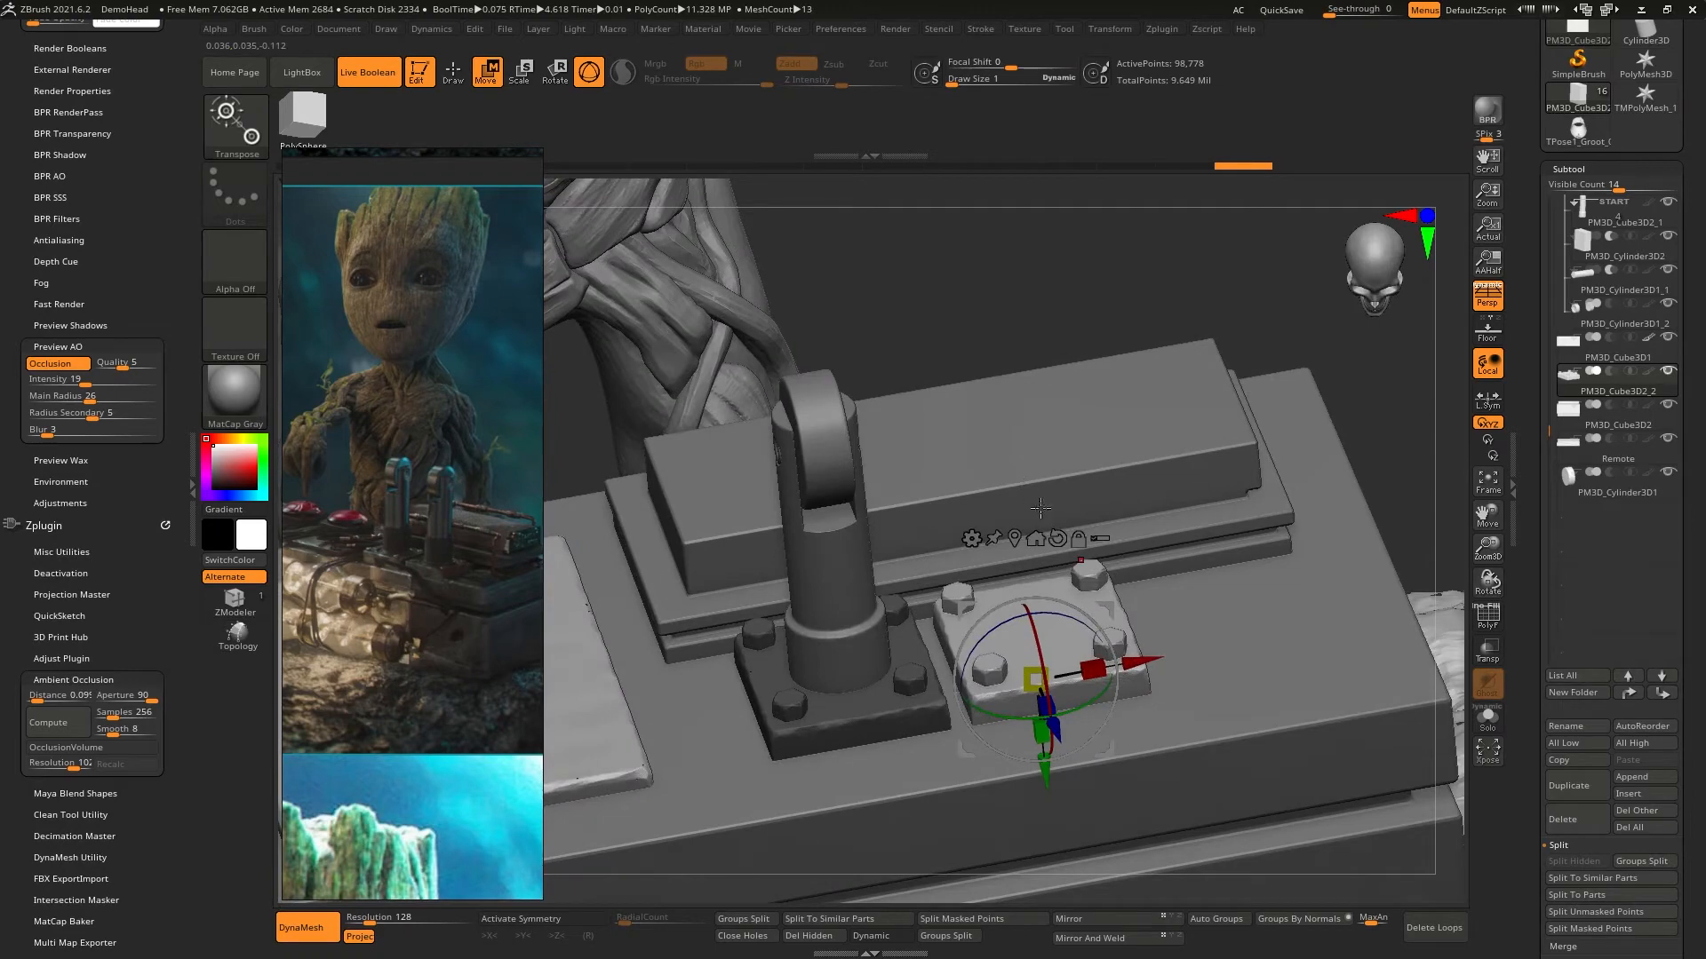
- Clear the mask on the two base plates and set the gizmo on the original plate beneath the lever
{"action": "left_click", "coordinate": [866, 708]}
{"action": "left_click", "coordinate": [933, 573]}
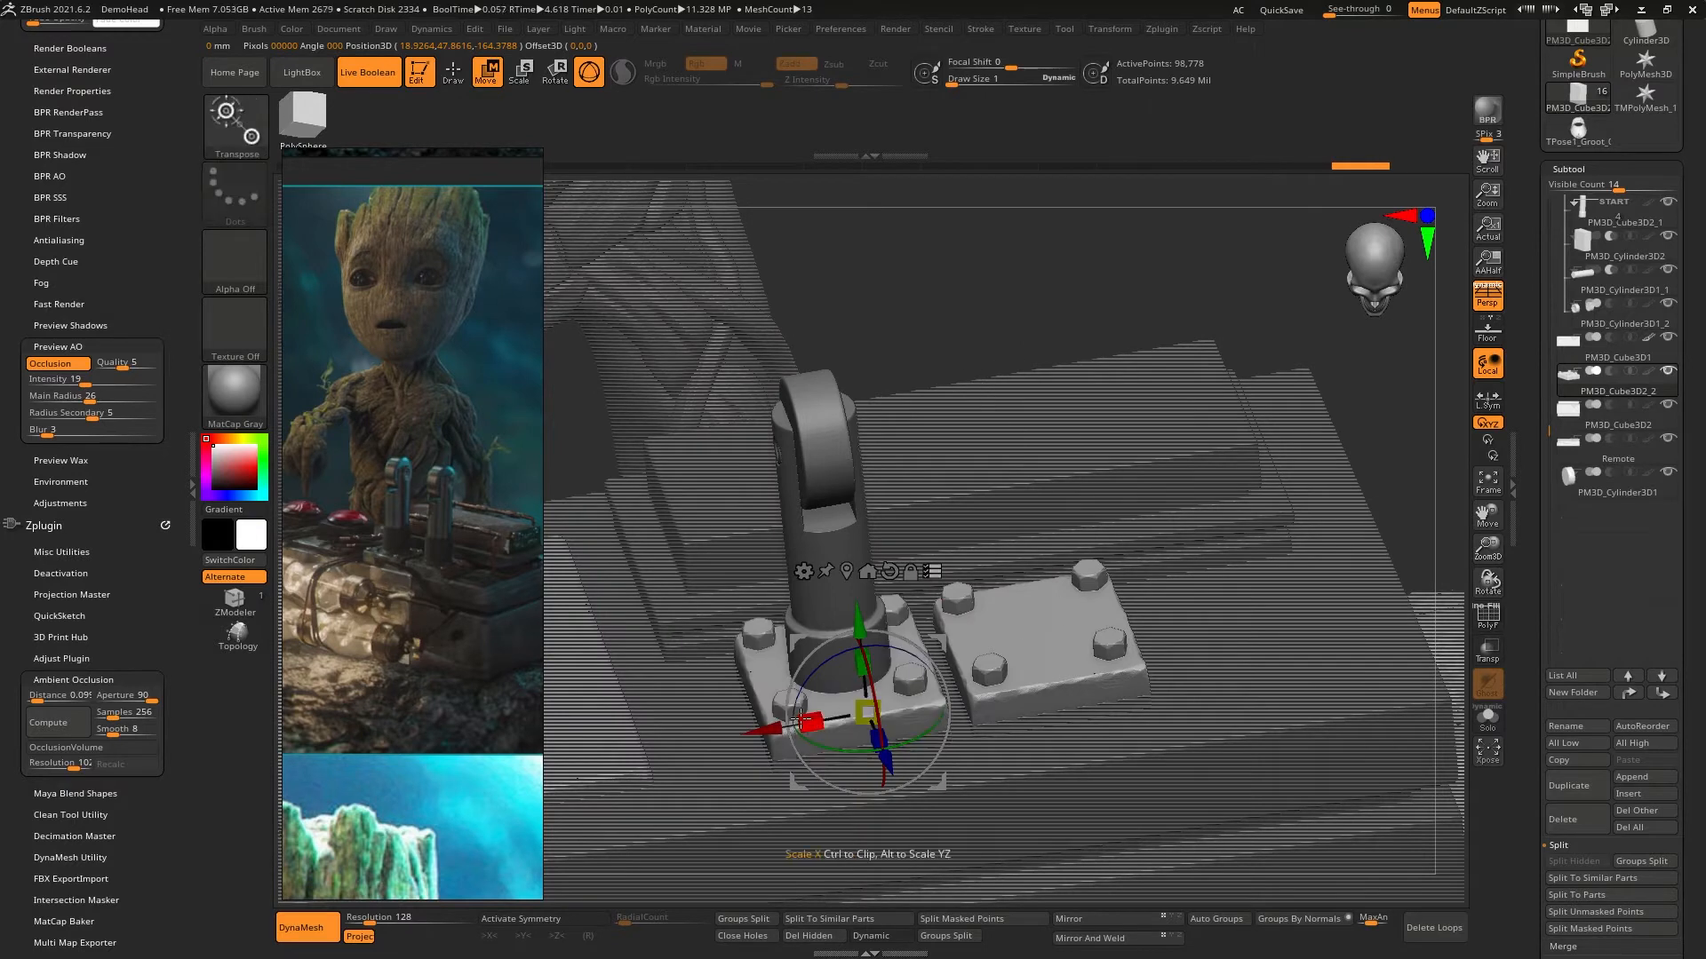
{"action": "left_click_drag", "start_coordinate": [799, 723], "coordinate": [850, 708]}
{"action": "right_click_drag", "start_coordinate": [853, 708], "coordinate": [1035, 539]}
- Return to draw mode and make the original lever's shaft the active subtool
{"action": "key", "text": "q"}
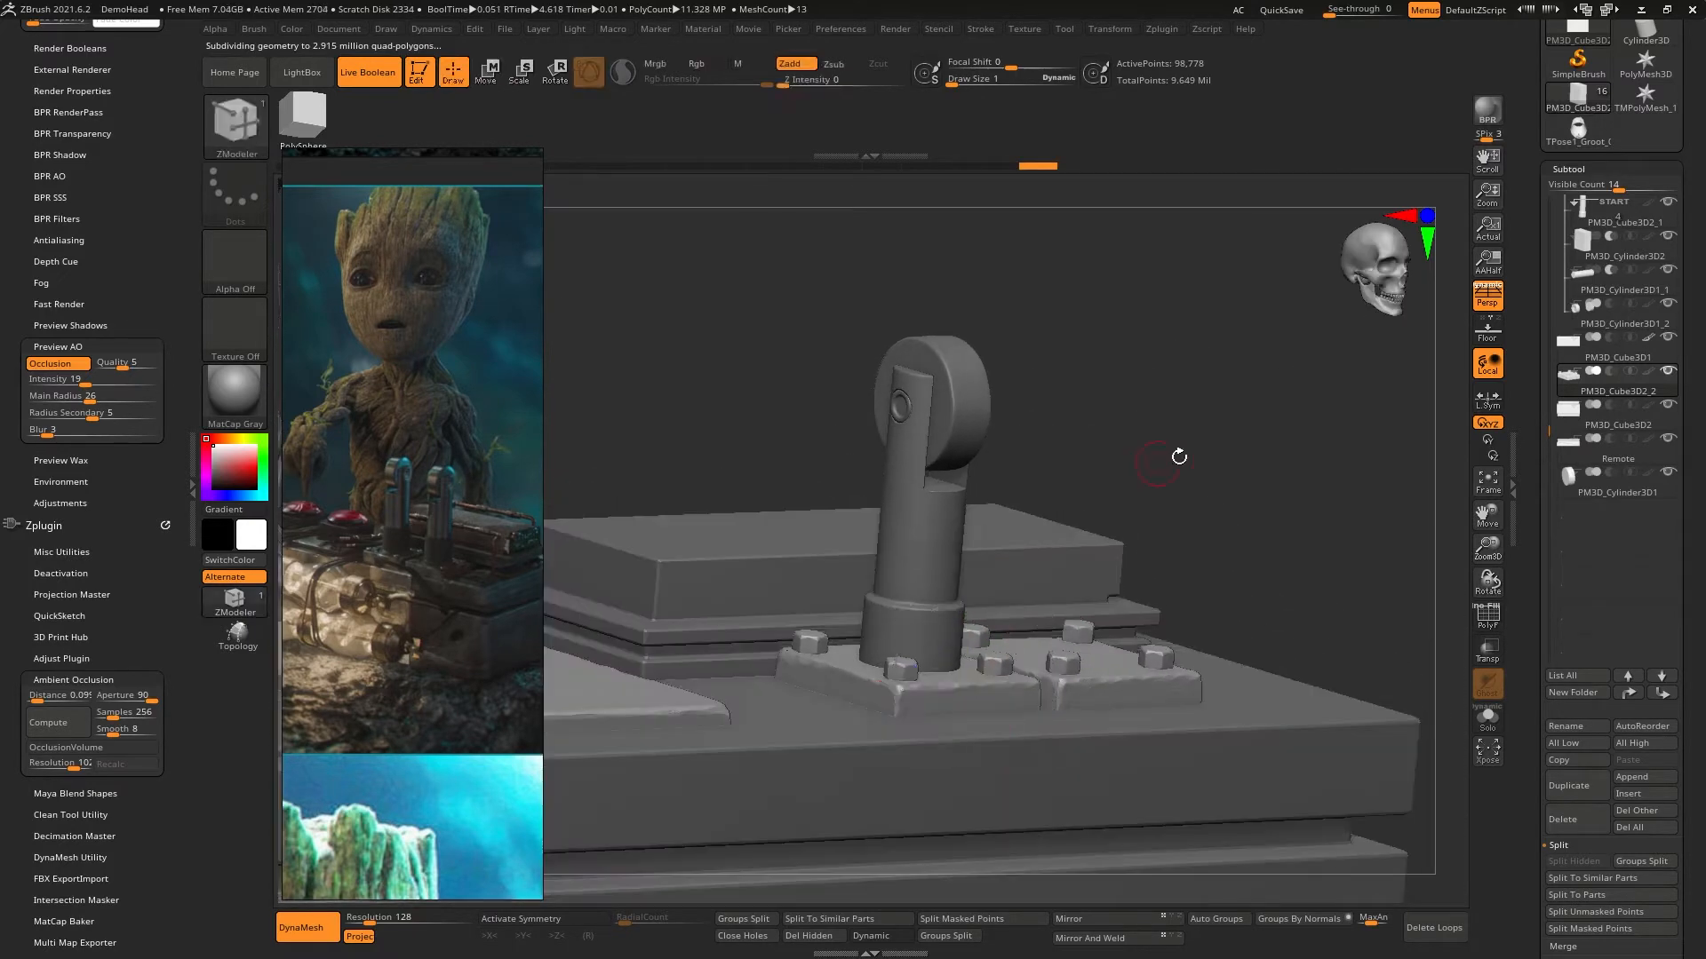
{"action": "key", "text": "w"}
{"action": "key", "text": "q"}
{"action": "right_click_drag", "start_coordinate": [1126, 427], "coordinate": [1019, 507]}
{"action": "left_click", "coordinate": [938, 553], "text": "alt"}
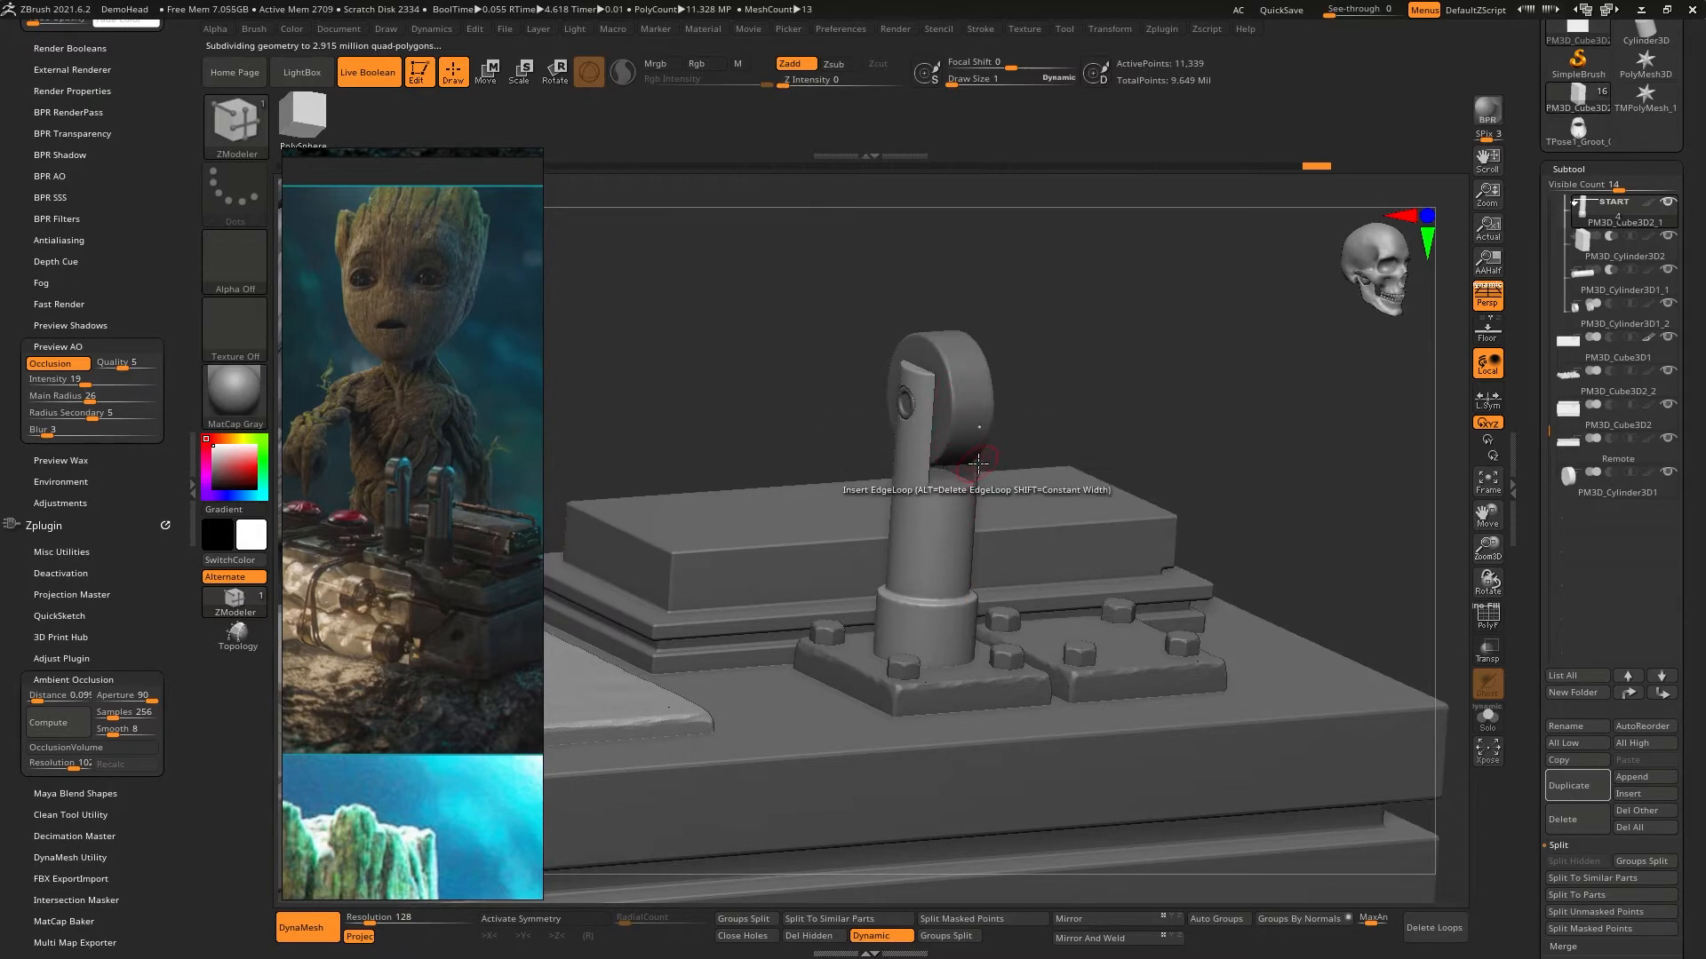
{"action": "mouse_move", "coordinate": [978, 464]}
{"action": "right_mouse_down"}
{"action": "mouse_move", "coordinate": [946, 452]}
{"action": "mouse_move", "coordinate": [1023, 479]}
{"action": "right_mouse_up"}
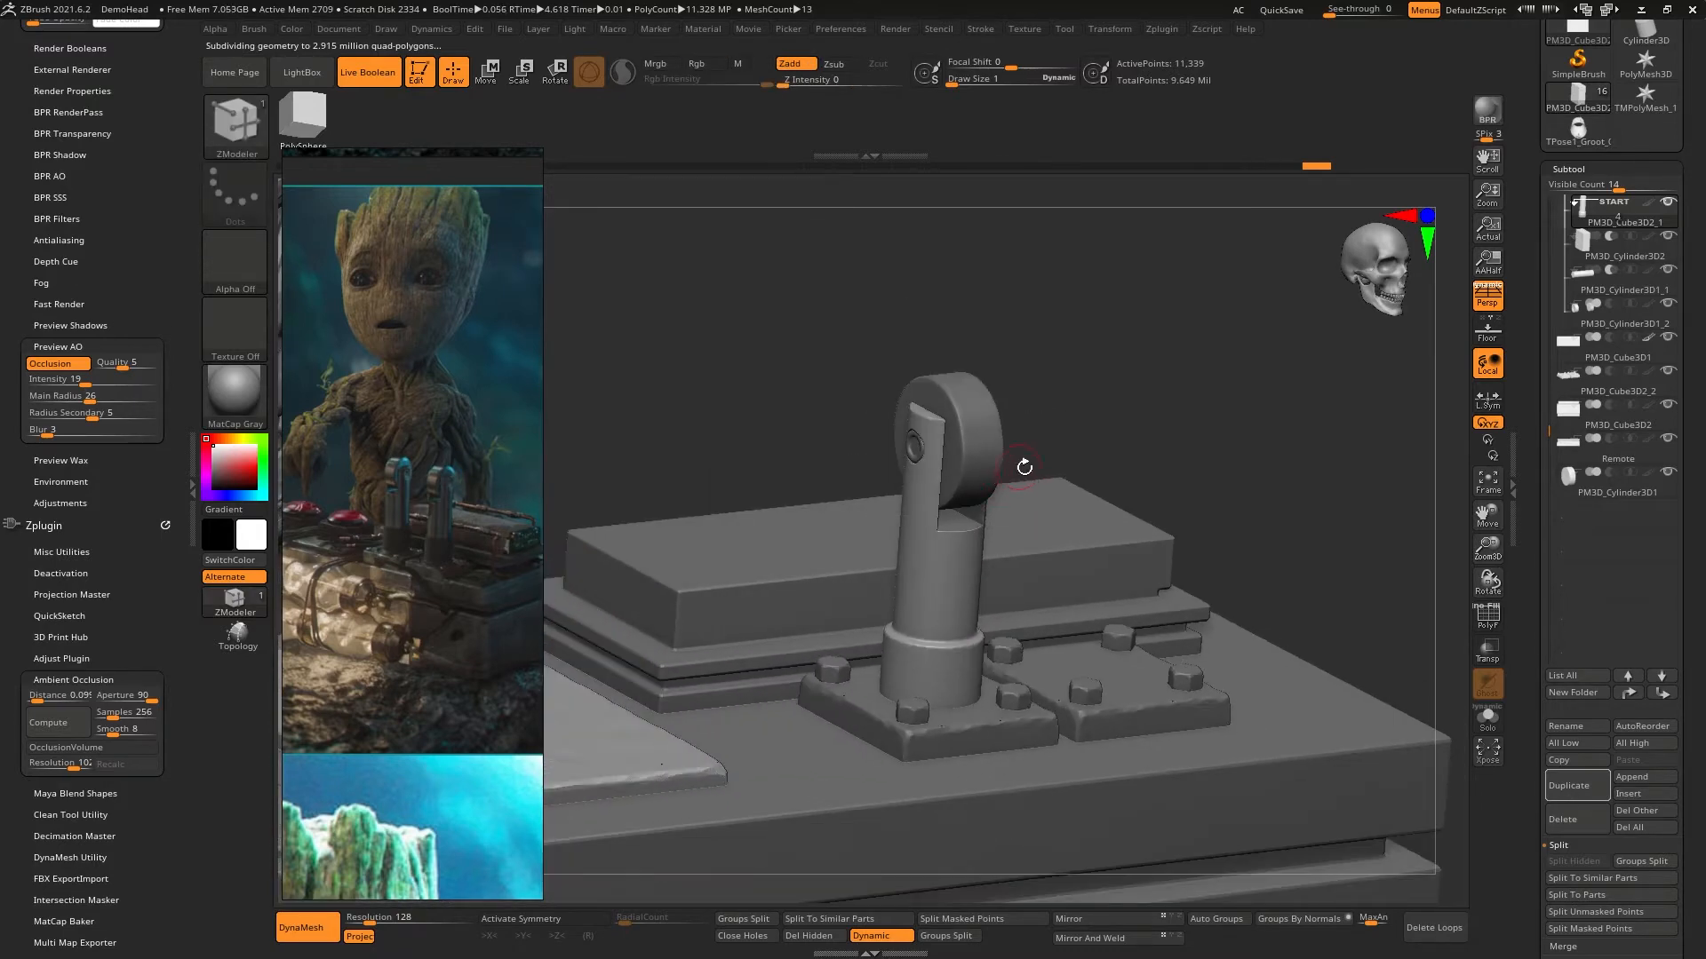
{"action": "left_click", "coordinate": [986, 465], "text": "alt"}
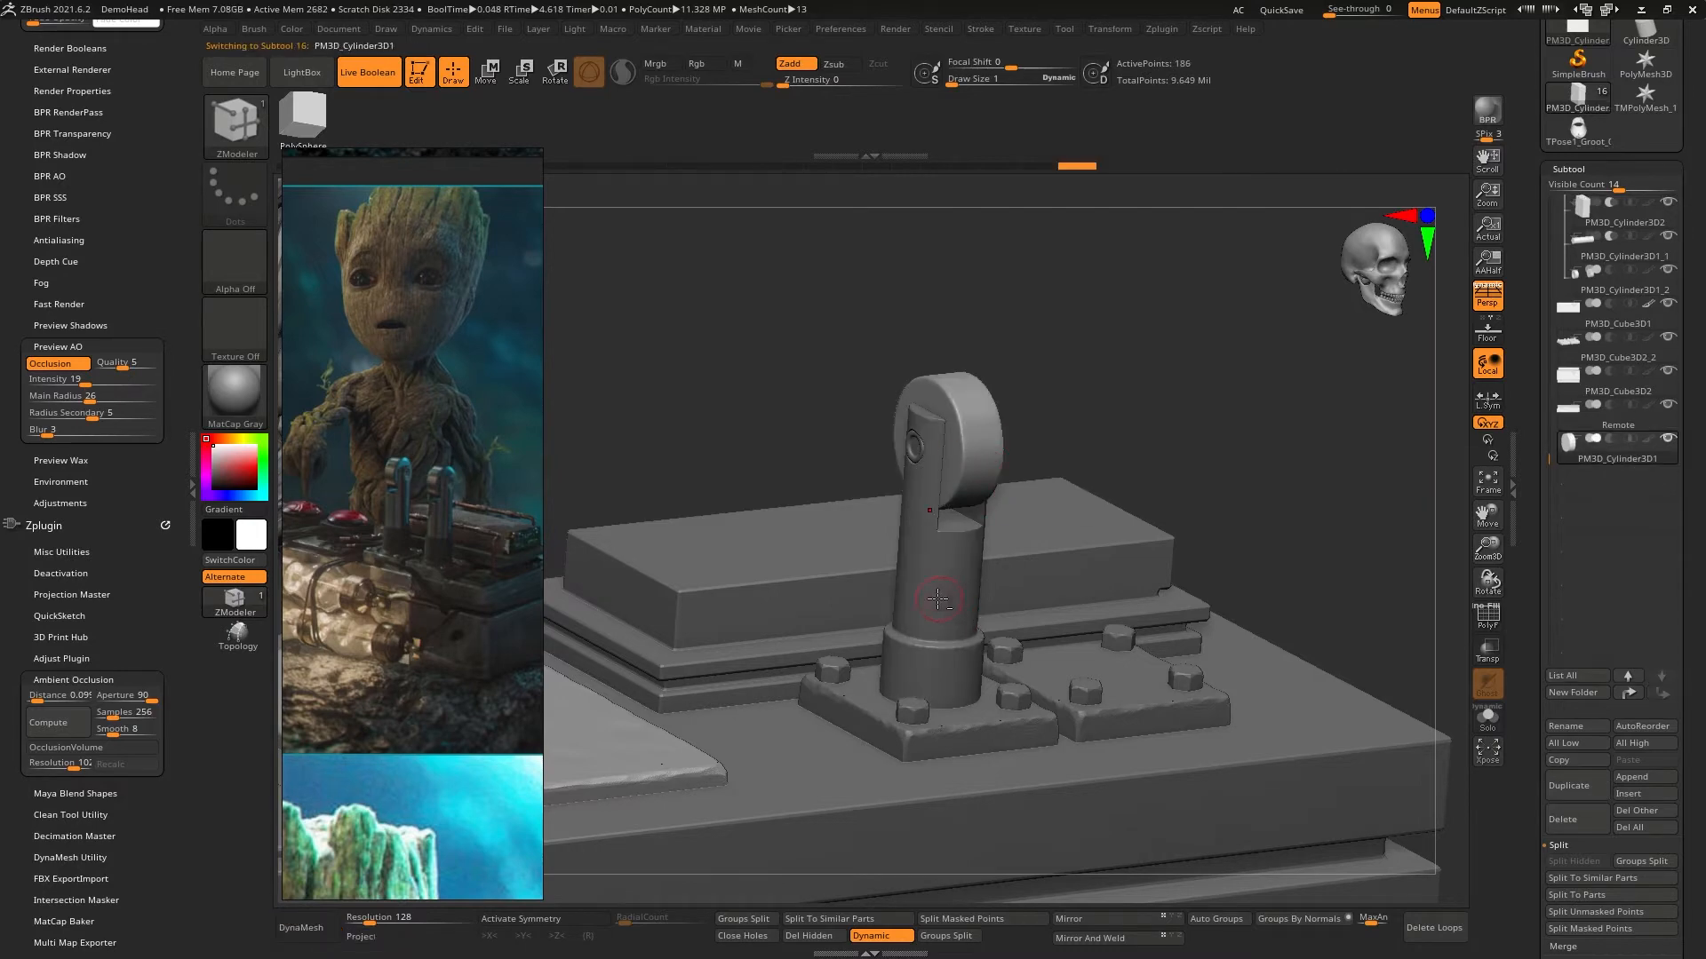
{"action": "left_click", "coordinate": [952, 596], "text": "alt"}
{"action": "mouse_move", "coordinate": [968, 588]}
{"action": "right_mouse_down"}
{"action": "mouse_move", "coordinate": [1091, 485]}
{"action": "mouse_move", "coordinate": [1096, 454]}
{"action": "mouse_move", "coordinate": [1105, 472]}
{"action": "mouse_move", "coordinate": [976, 570]}
{"action": "mouse_move", "coordinate": [1007, 551]}
{"action": "mouse_move", "coordinate": [1069, 606]}
{"action": "mouse_move", "coordinate": [1037, 543]}
{"action": "mouse_move", "coordinate": [1089, 544]}
{"action": "right_mouse_up"}
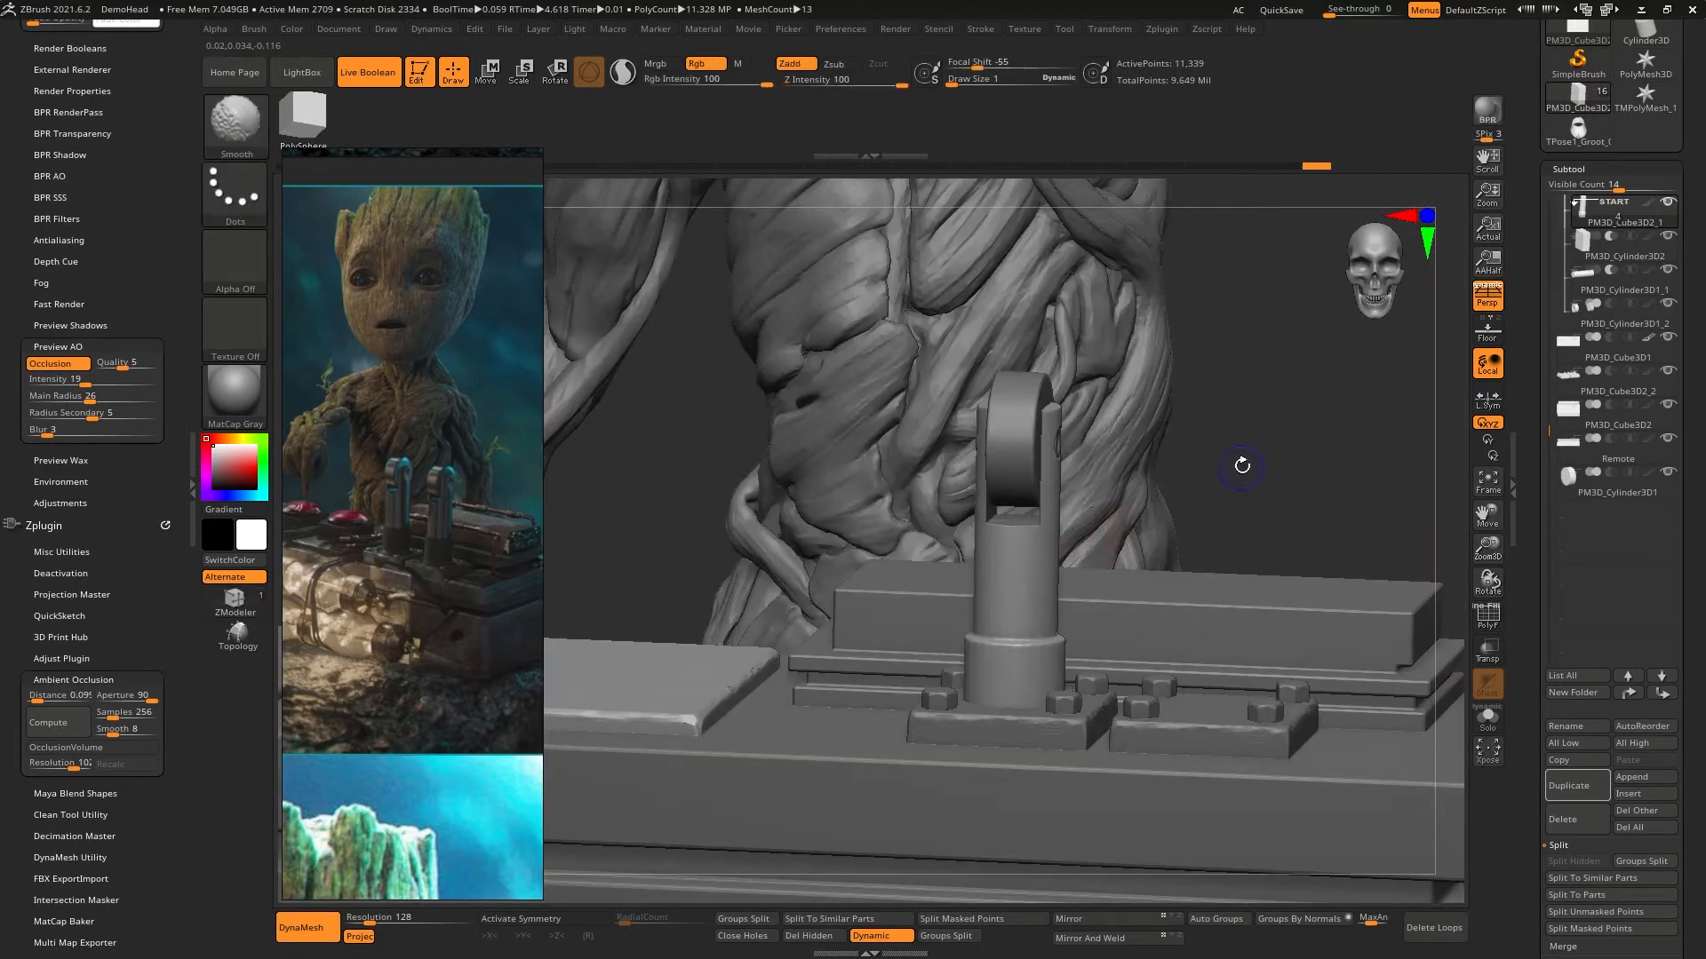
- Duplicate the Switch_Box folder with all of its lever shaft subtools
{"action": "right_click_drag", "start_coordinate": [1241, 471], "coordinate": [1359, 443]}
{"action": "left_click_drag", "start_coordinate": [1540, 294], "coordinate": [1543, 399]}
{"action": "left_click_drag", "start_coordinate": [1544, 605], "coordinate": [1539, 538]}
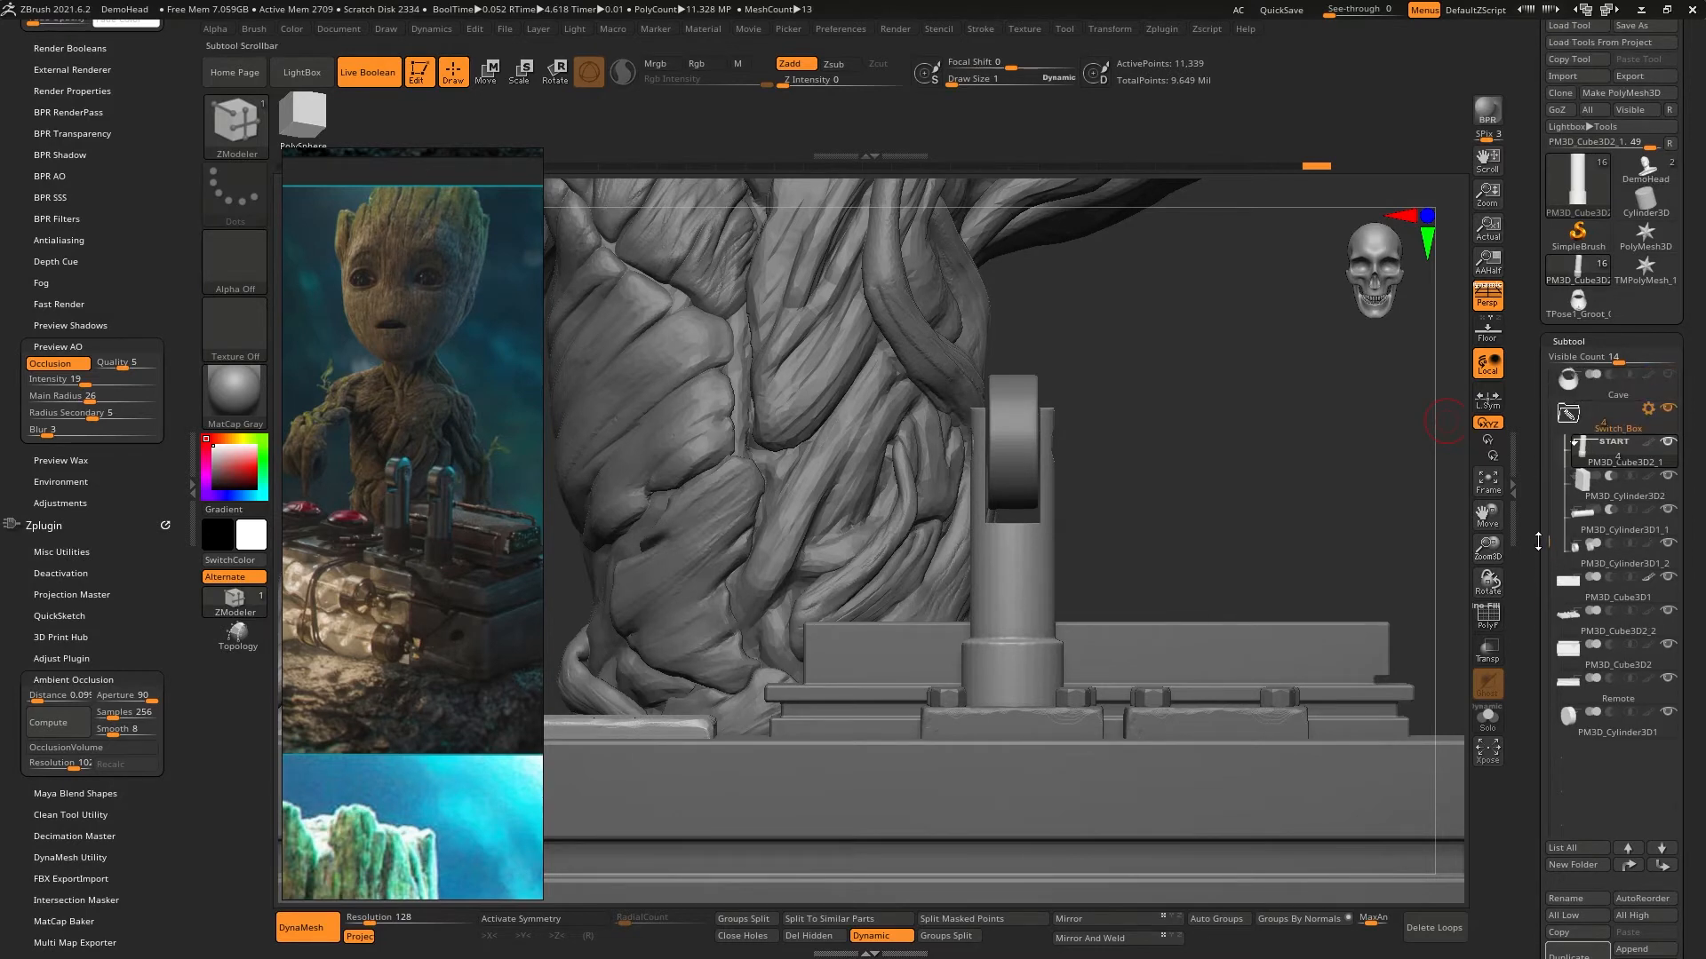
{"action": "left_click", "coordinate": [1647, 413]}
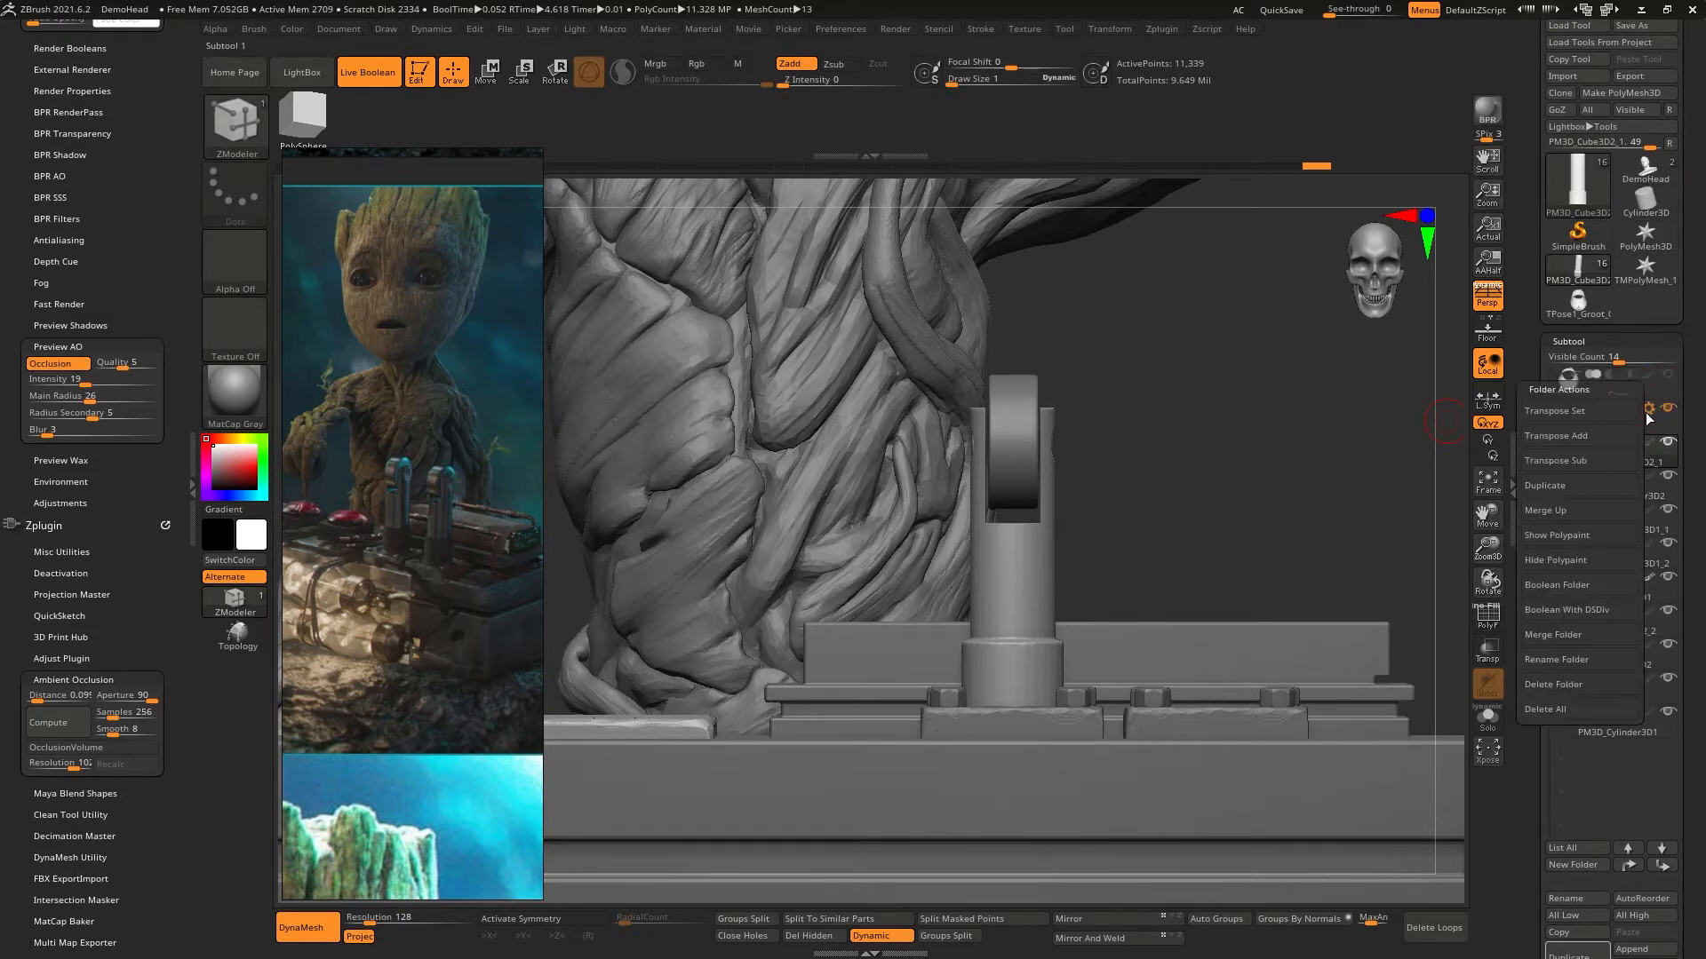
{"action": "left_click", "coordinate": [1587, 486]}
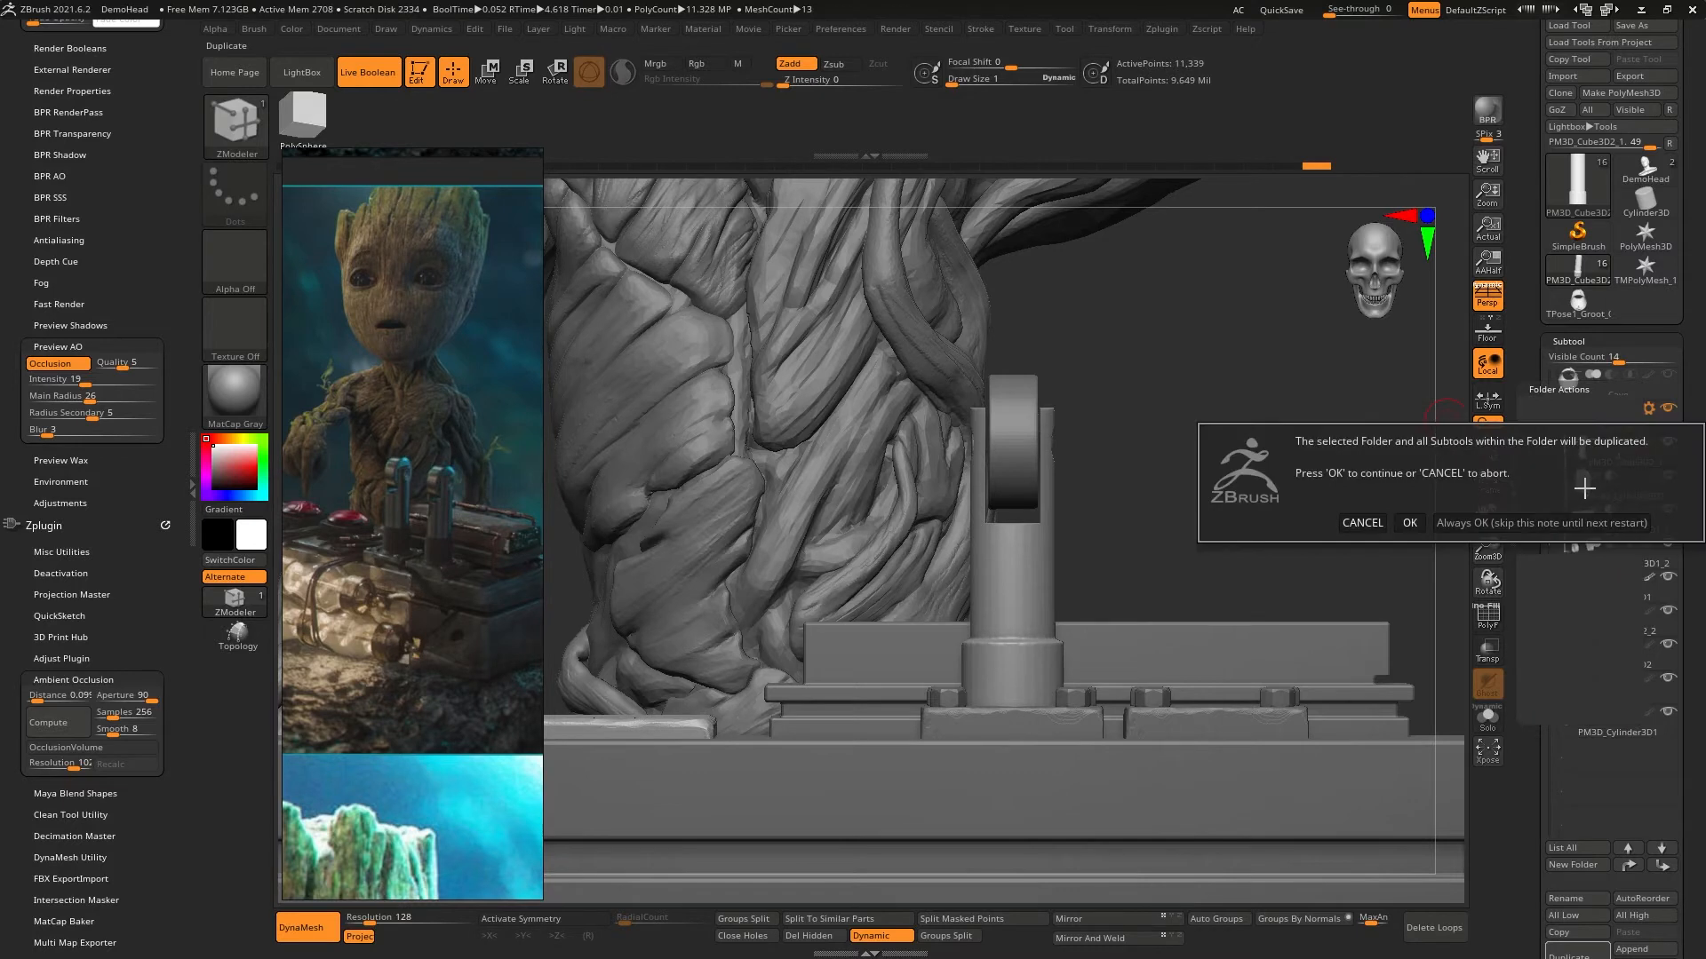
{"action": "left_click", "coordinate": [1411, 523]}
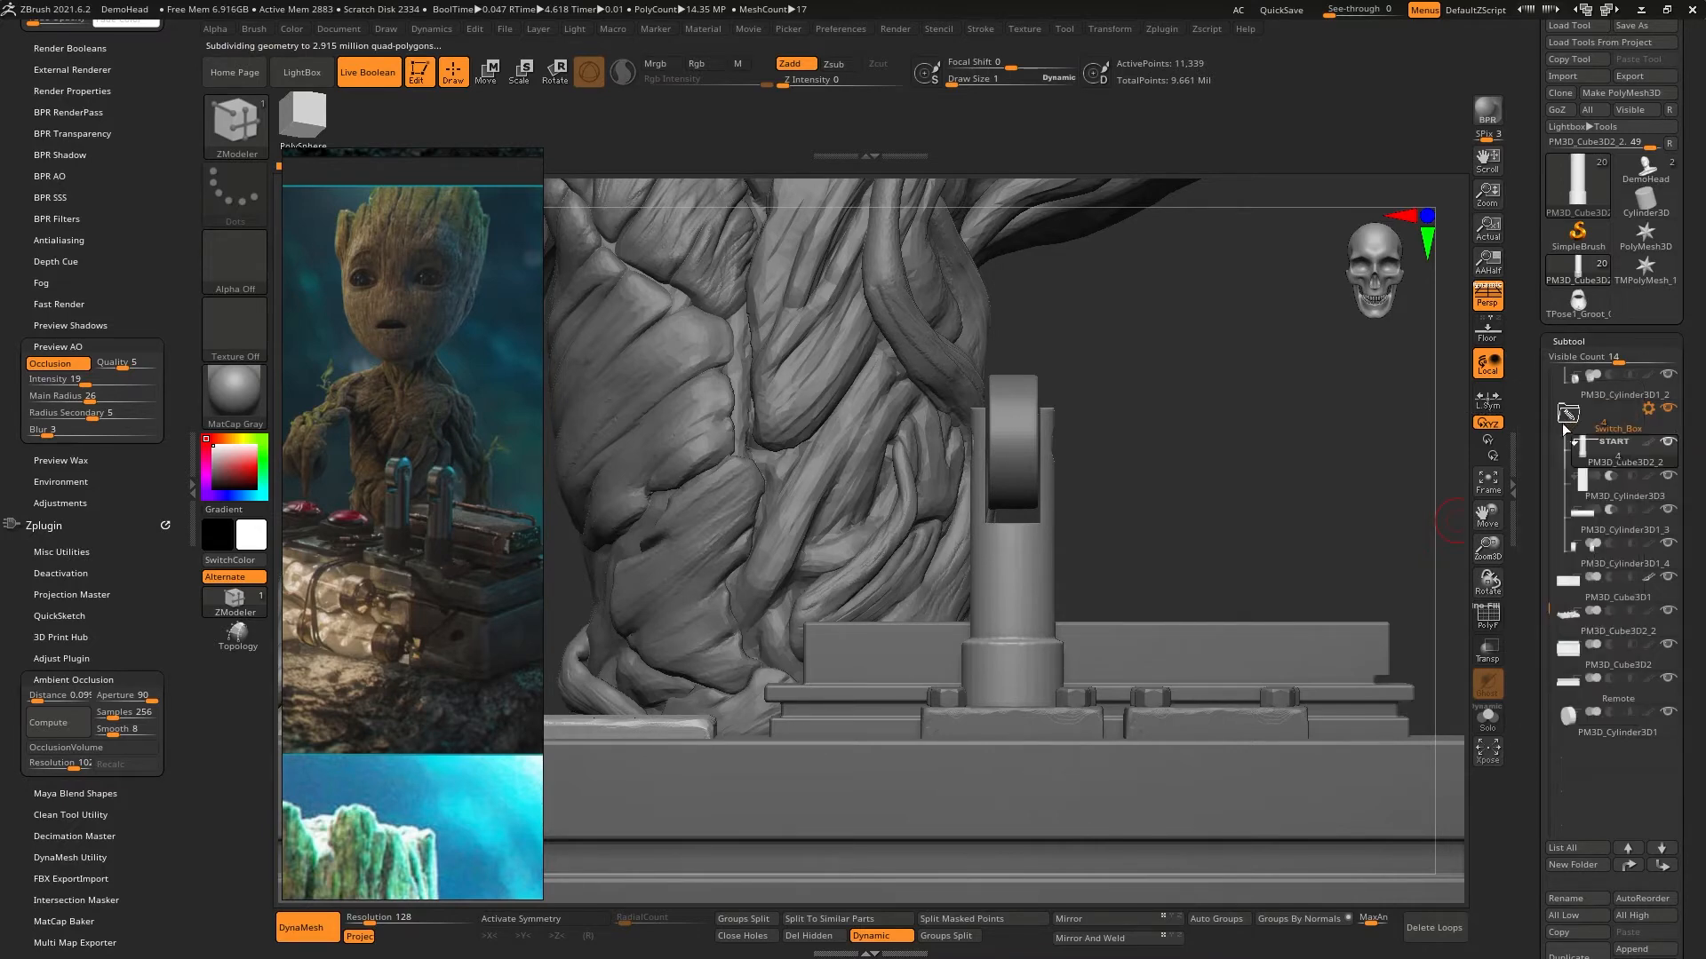
- Move the duplicated lever shaft along the X axis onto the second bolted base plate, and return to draw mode
{"action": "key", "text": "w"}
{"action": "left_click_drag", "start_coordinate": [904, 563], "coordinate": [1107, 532]}
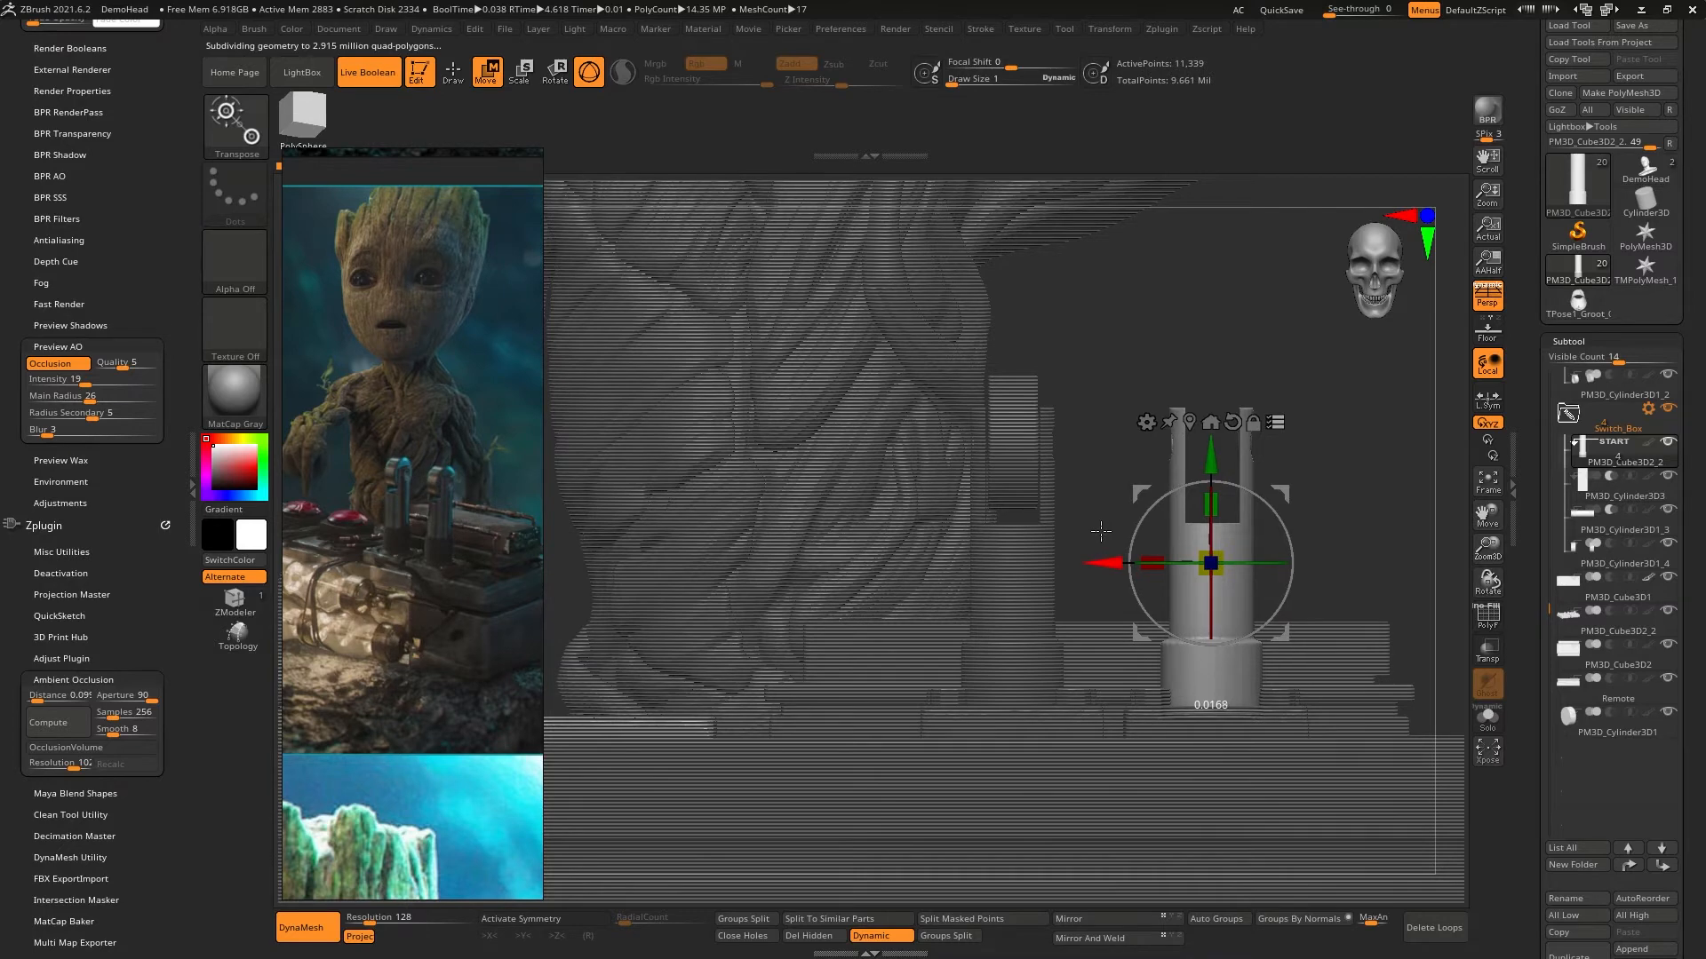
{"action": "key", "text": "q"}
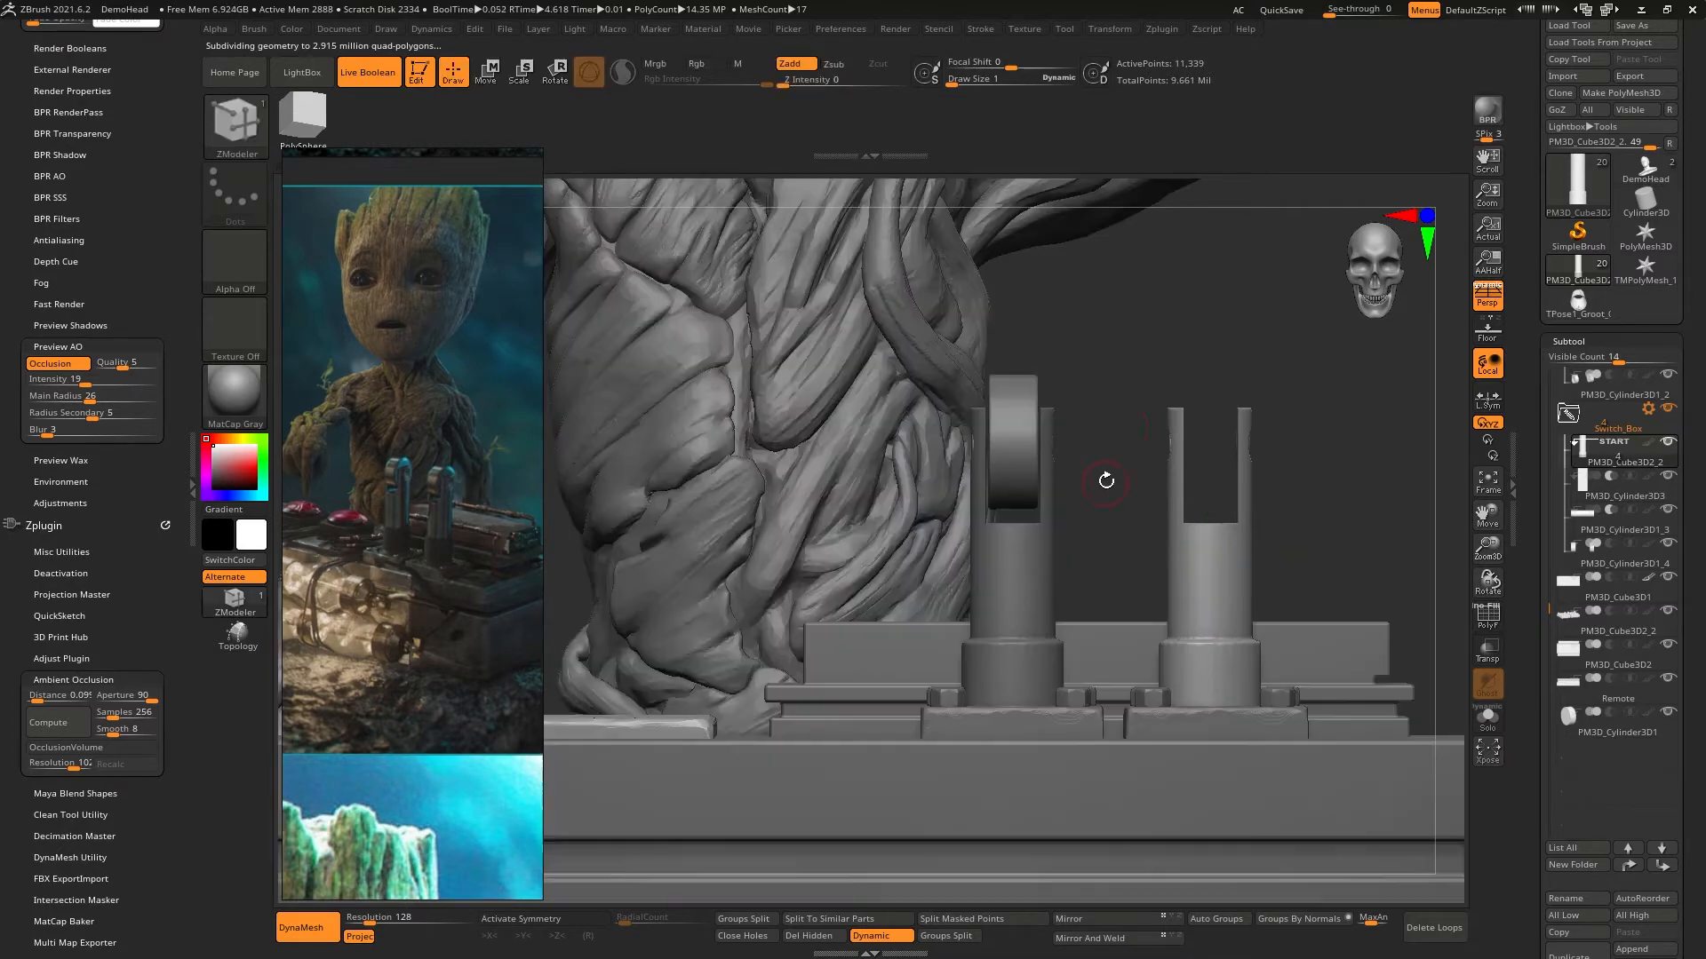
- Select the lever's wheel and place a copy of it along the X axis in the second shaft's fork
{"action": "left_click", "coordinate": [1013, 406], "text": "alt"}
{"action": "key", "text": "w"}
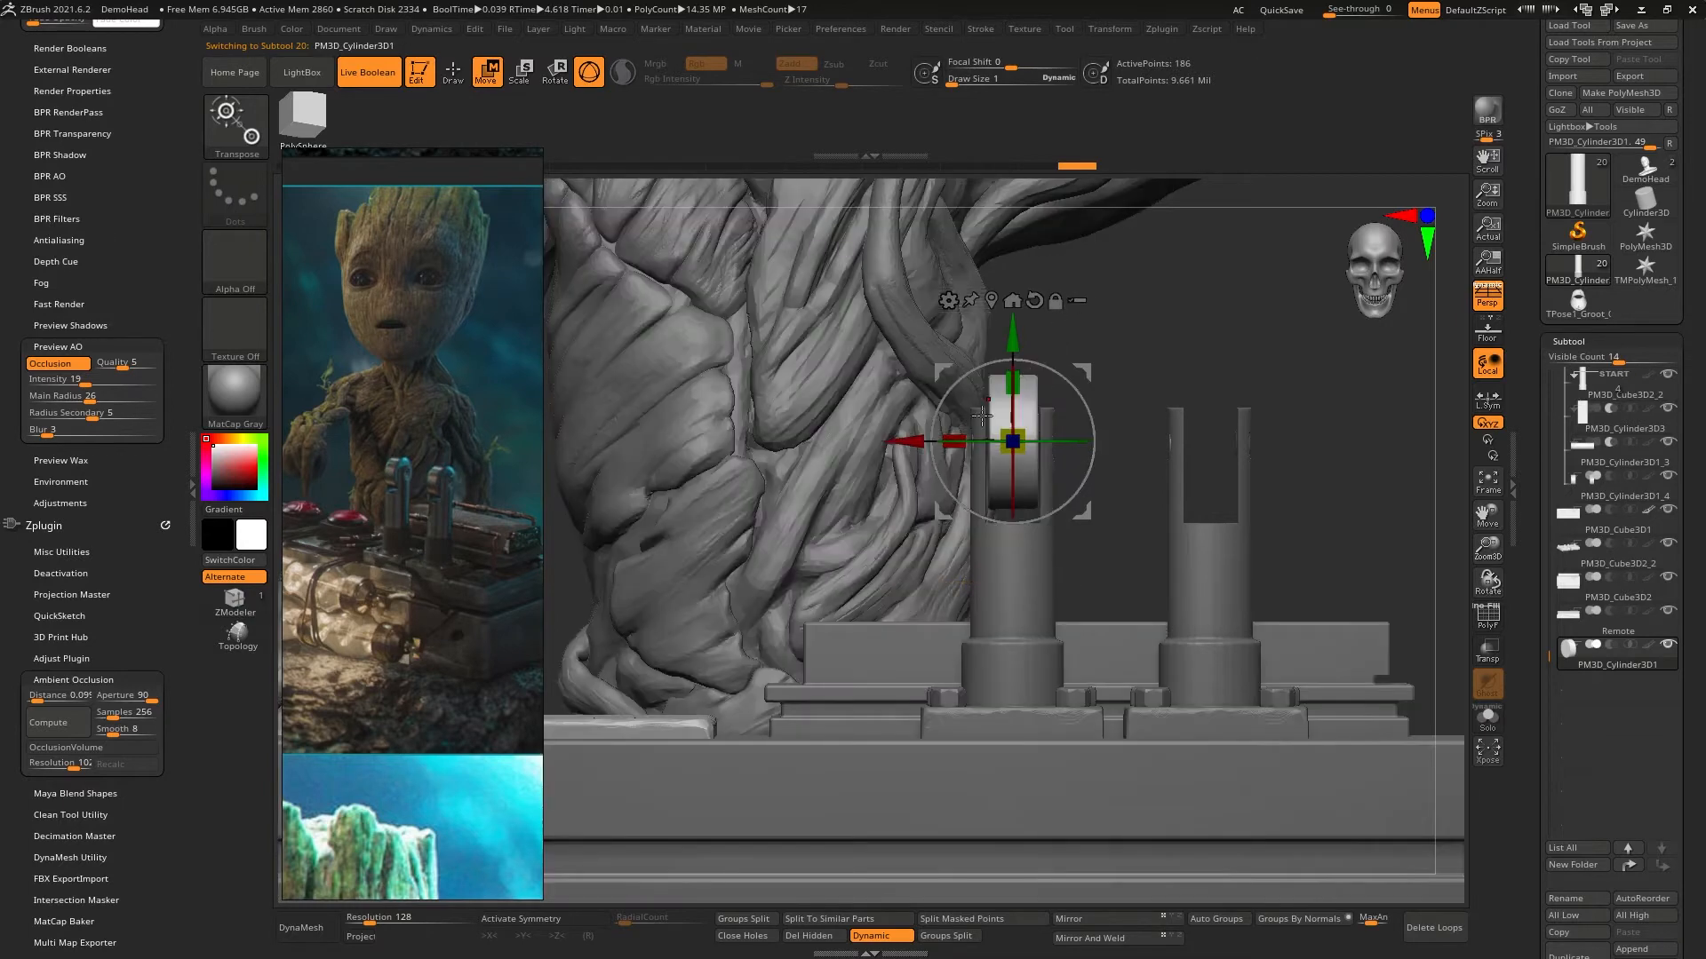
{"action": "left_click_drag", "start_coordinate": [907, 441], "coordinate": [1099, 426]}
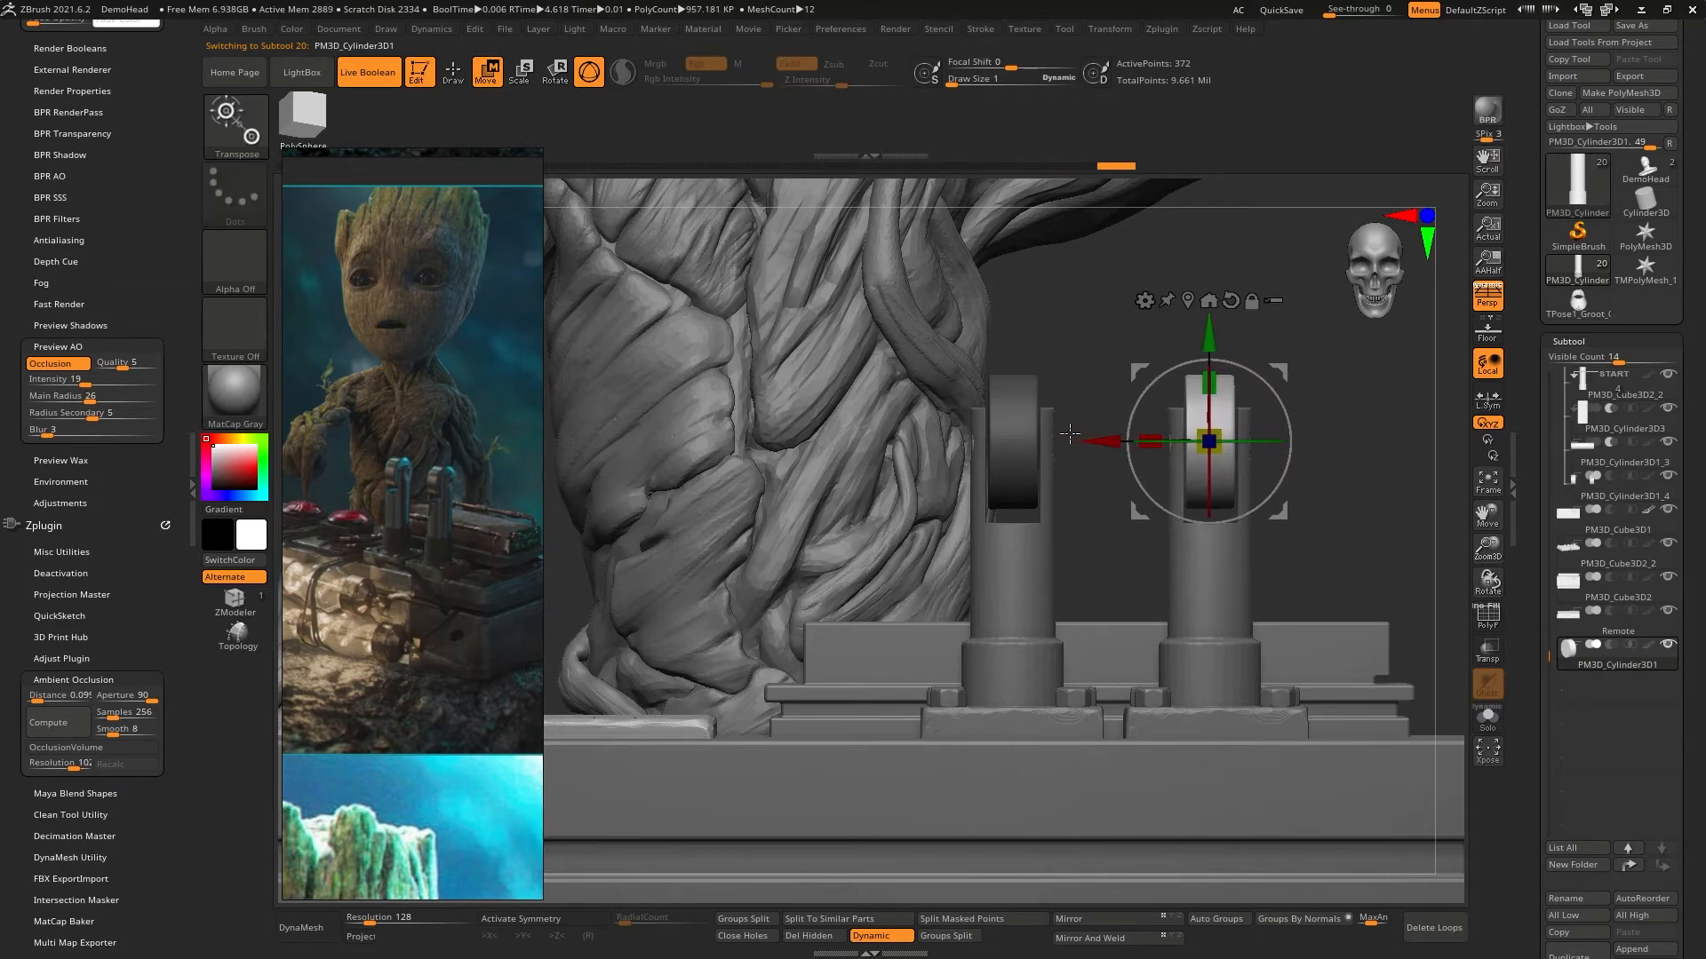
{"action": "mouse_move", "coordinate": [1099, 426]}
{"action": "right_mouse_down"}
{"action": "mouse_move", "coordinate": [1017, 487]}
{"action": "mouse_move", "coordinate": [1100, 470]}
{"action": "mouse_move", "coordinate": [1100, 451]}
{"action": "mouse_move", "coordinate": [1155, 533]}
{"action": "mouse_move", "coordinate": [1161, 429]}
{"action": "mouse_move", "coordinate": [838, 525]}
{"action": "mouse_move", "coordinate": [895, 563]}
{"action": "mouse_move", "coordinate": [866, 522]}
{"action": "mouse_move", "coordinate": [872, 355]}
{"action": "mouse_move", "coordinate": [933, 444]}
{"action": "mouse_move", "coordinate": [997, 483]}
{"action": "mouse_move", "coordinate": [1031, 386]}
{"action": "mouse_move", "coordinate": [1249, 487]}
{"action": "mouse_move", "coordinate": [1279, 552]}
{"action": "mouse_move", "coordinate": [1226, 468]}
{"action": "mouse_move", "coordinate": [1218, 521]}
{"action": "right_mouse_up"}
{"action": "key", "text": "q"}
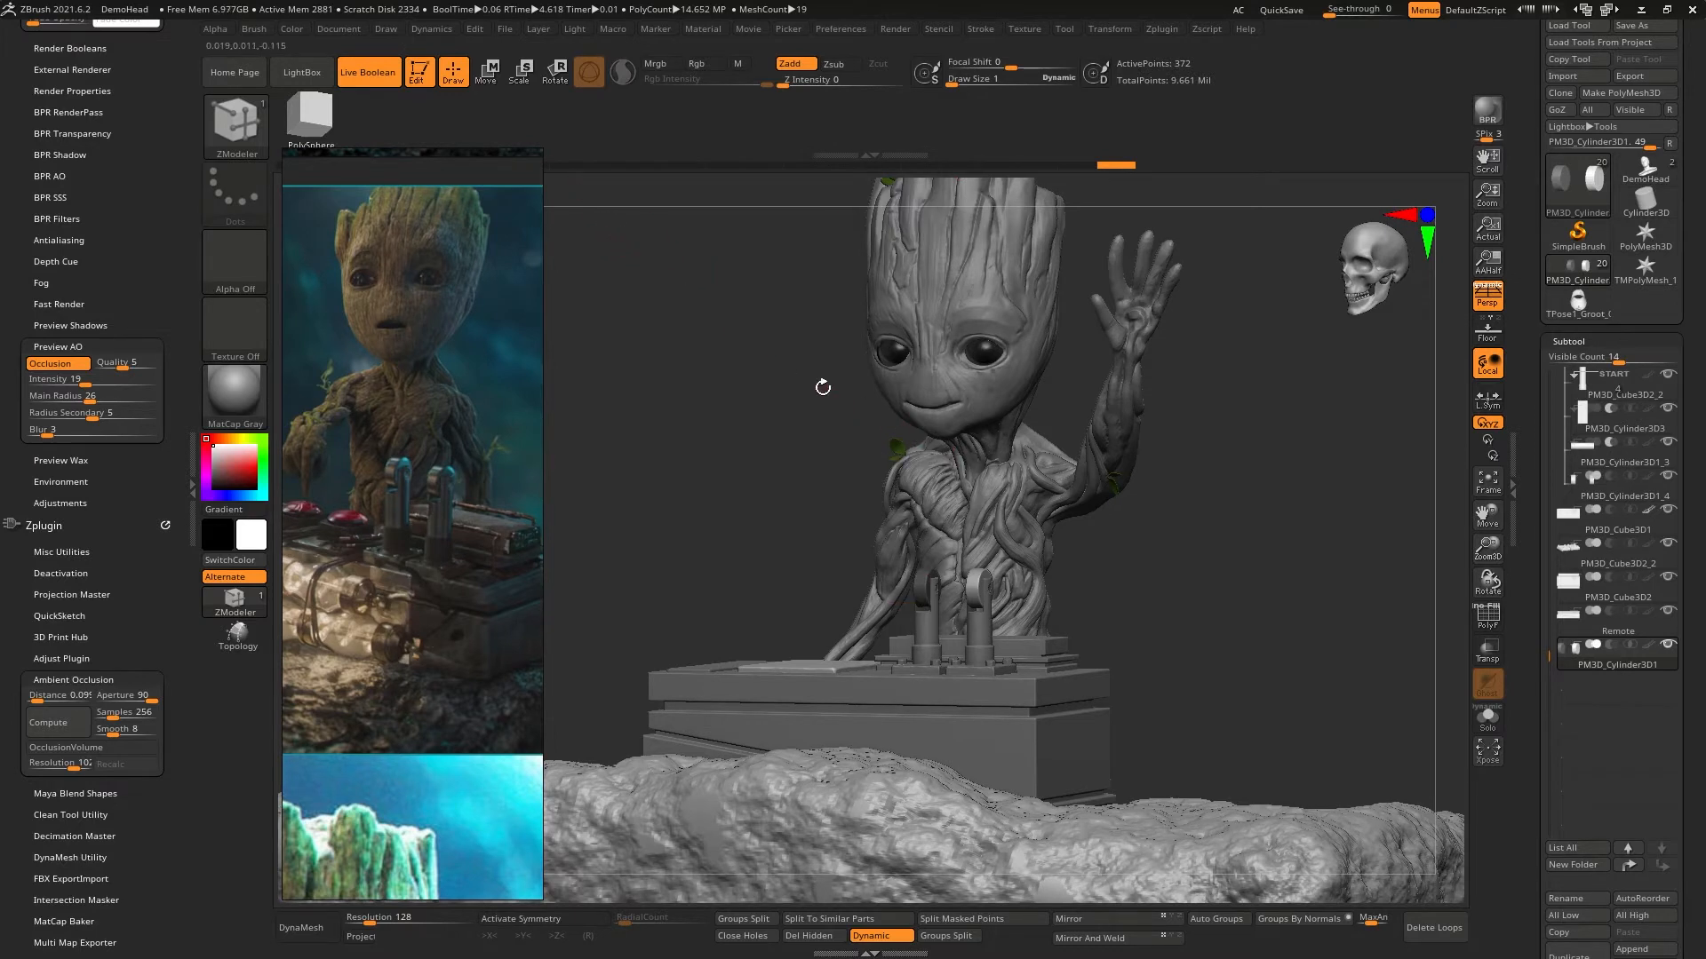
- Switch the drawing brush to ClayBuildup
{"action": "key", "text": "w"}
{"action": "key", "text": "q"}
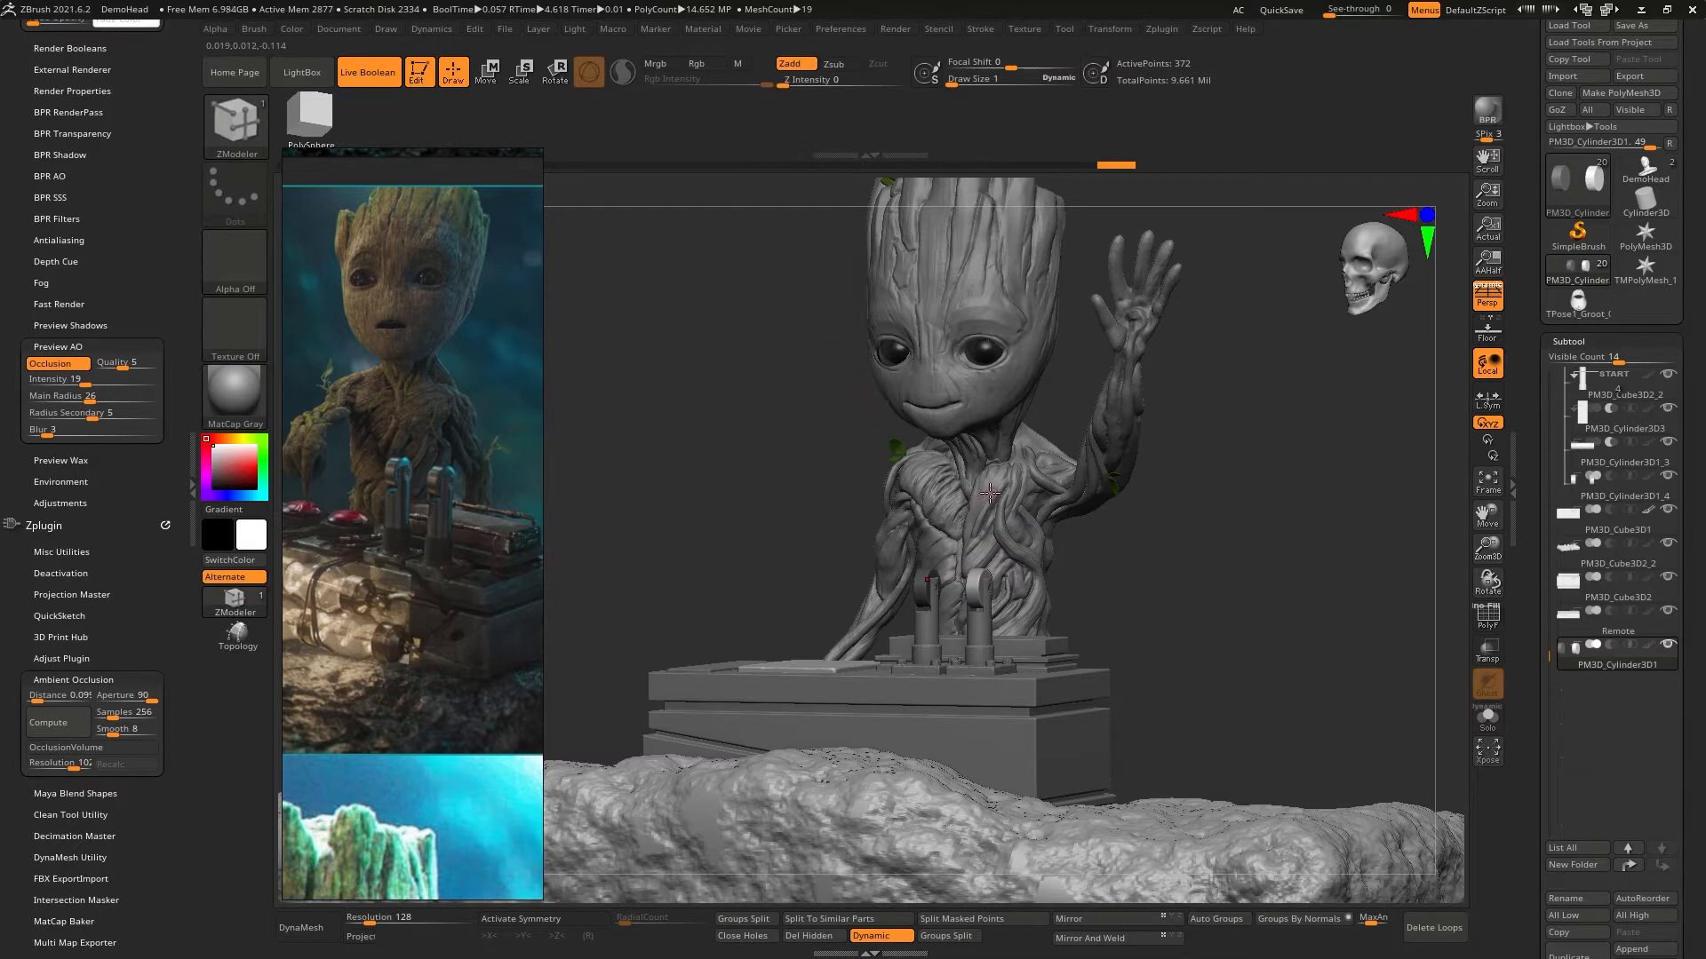
{"action": "key", "text": "b"}
{"action": "key", "text": "c"}
{"action": "key", "text": "b"}
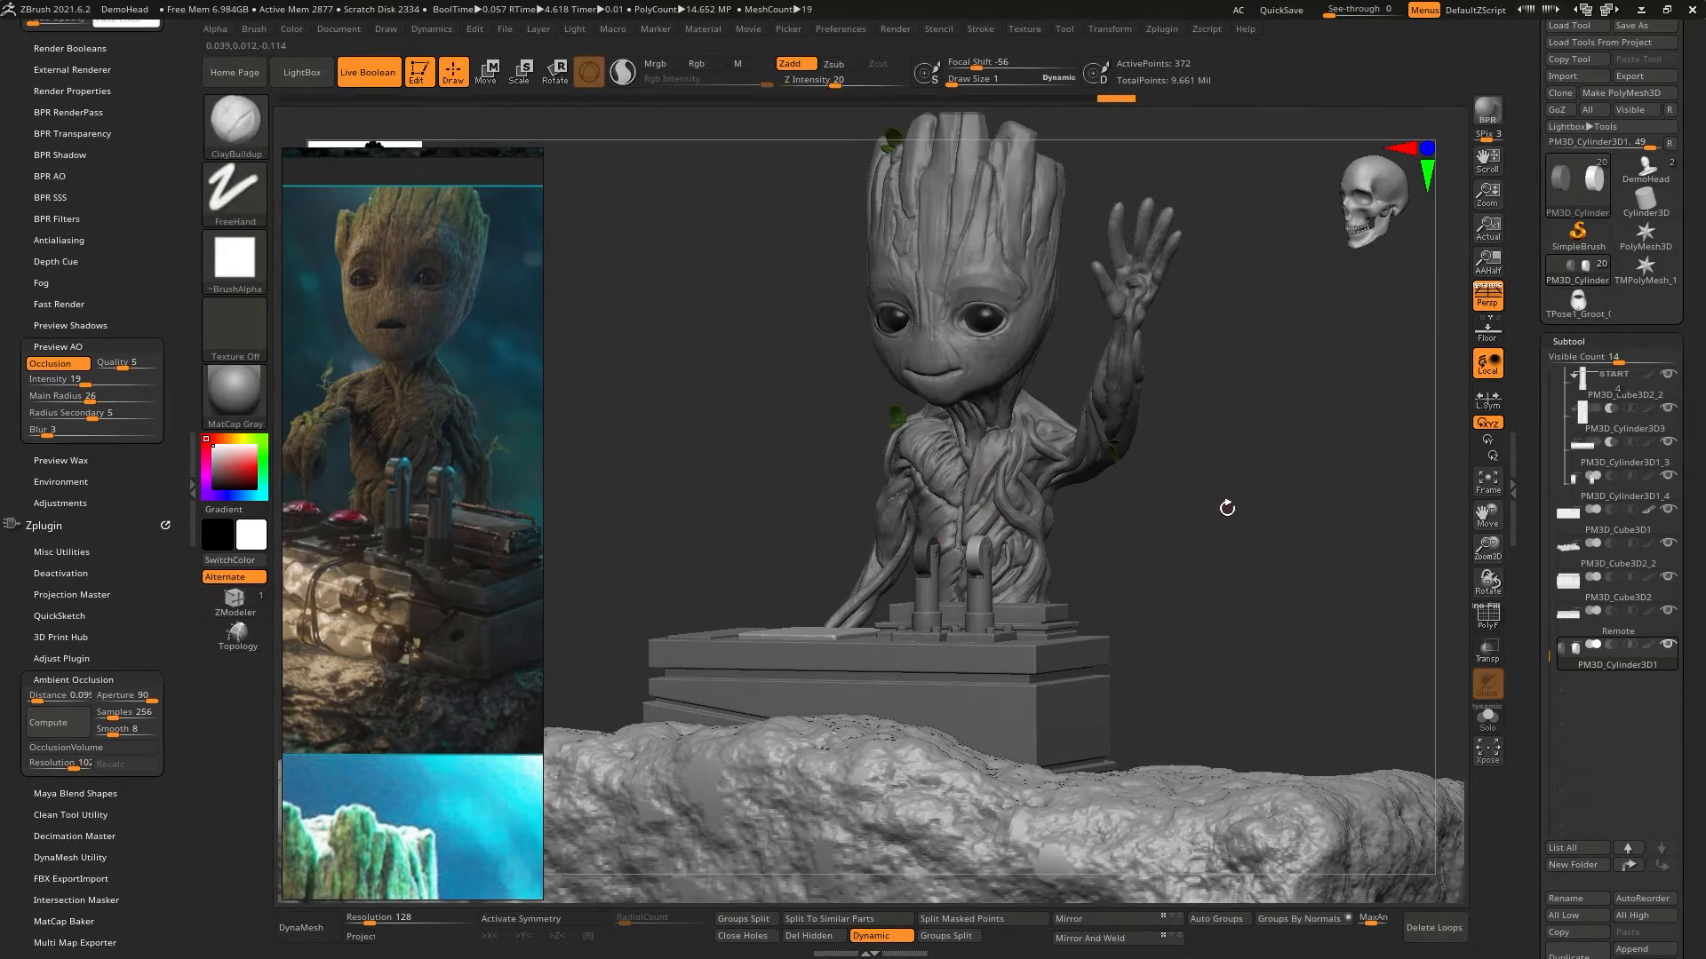
- Examine the two levers from several angles and compare their size and placement with the Groot reference images
{"action": "left_click_drag", "start_coordinate": [1208, 490], "coordinate": [1066, 517]}
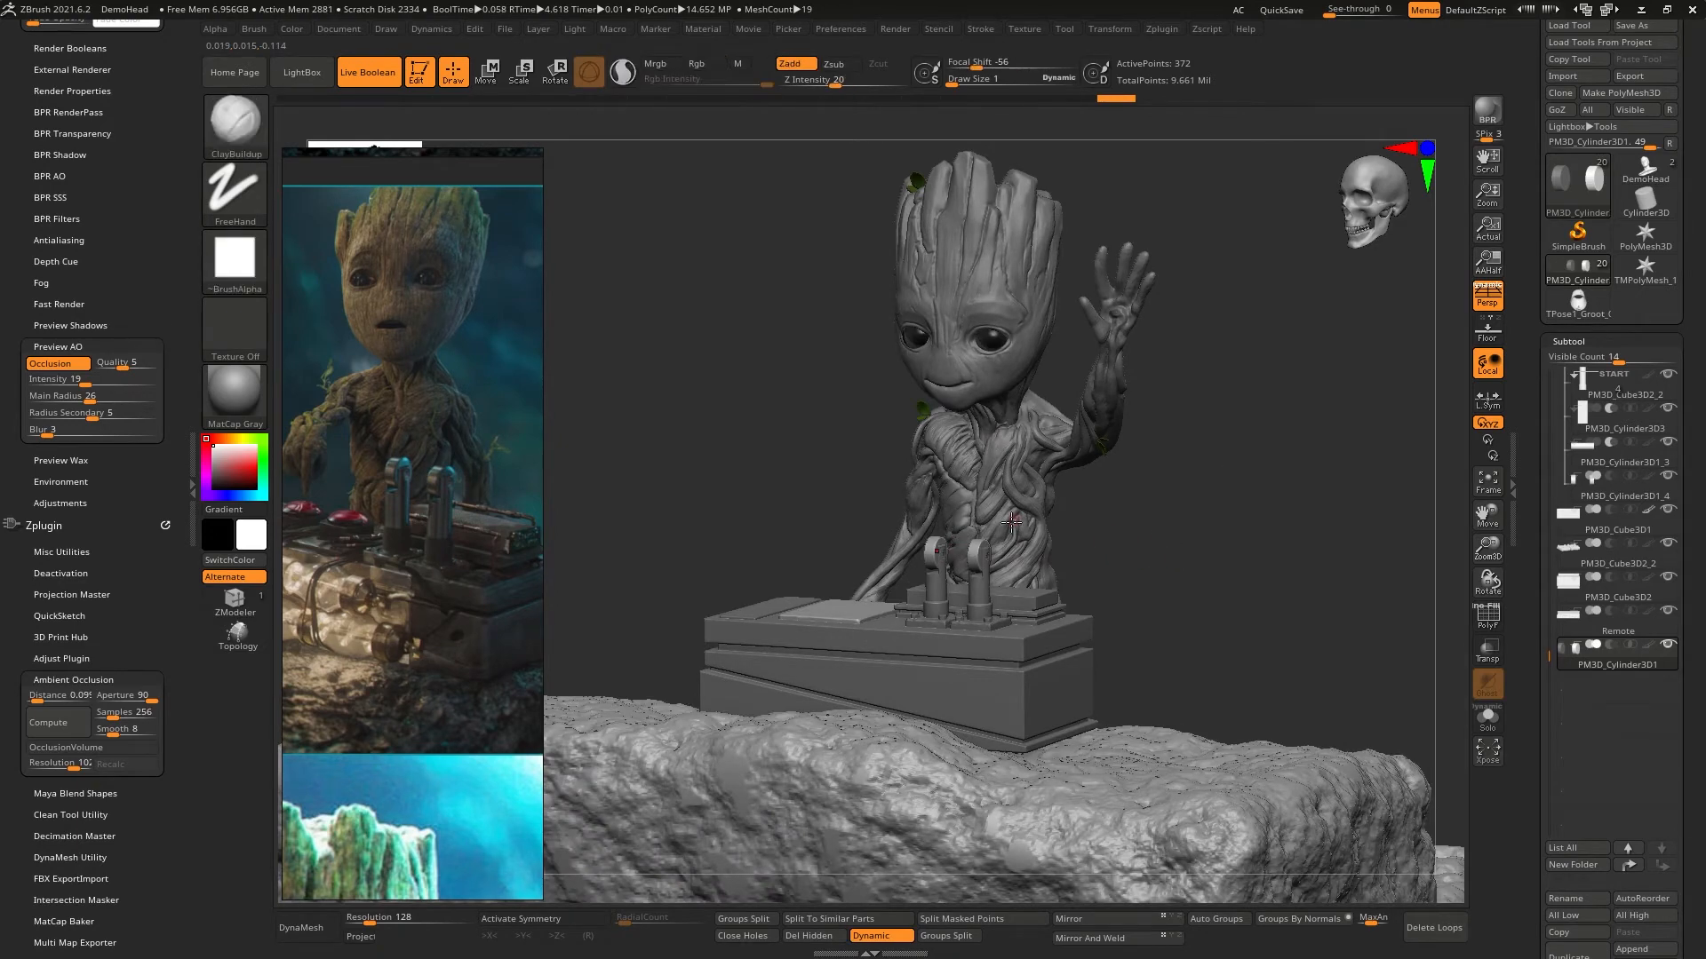
{"action": "left_click_drag", "start_coordinate": [1155, 547], "coordinate": [1020, 520]}
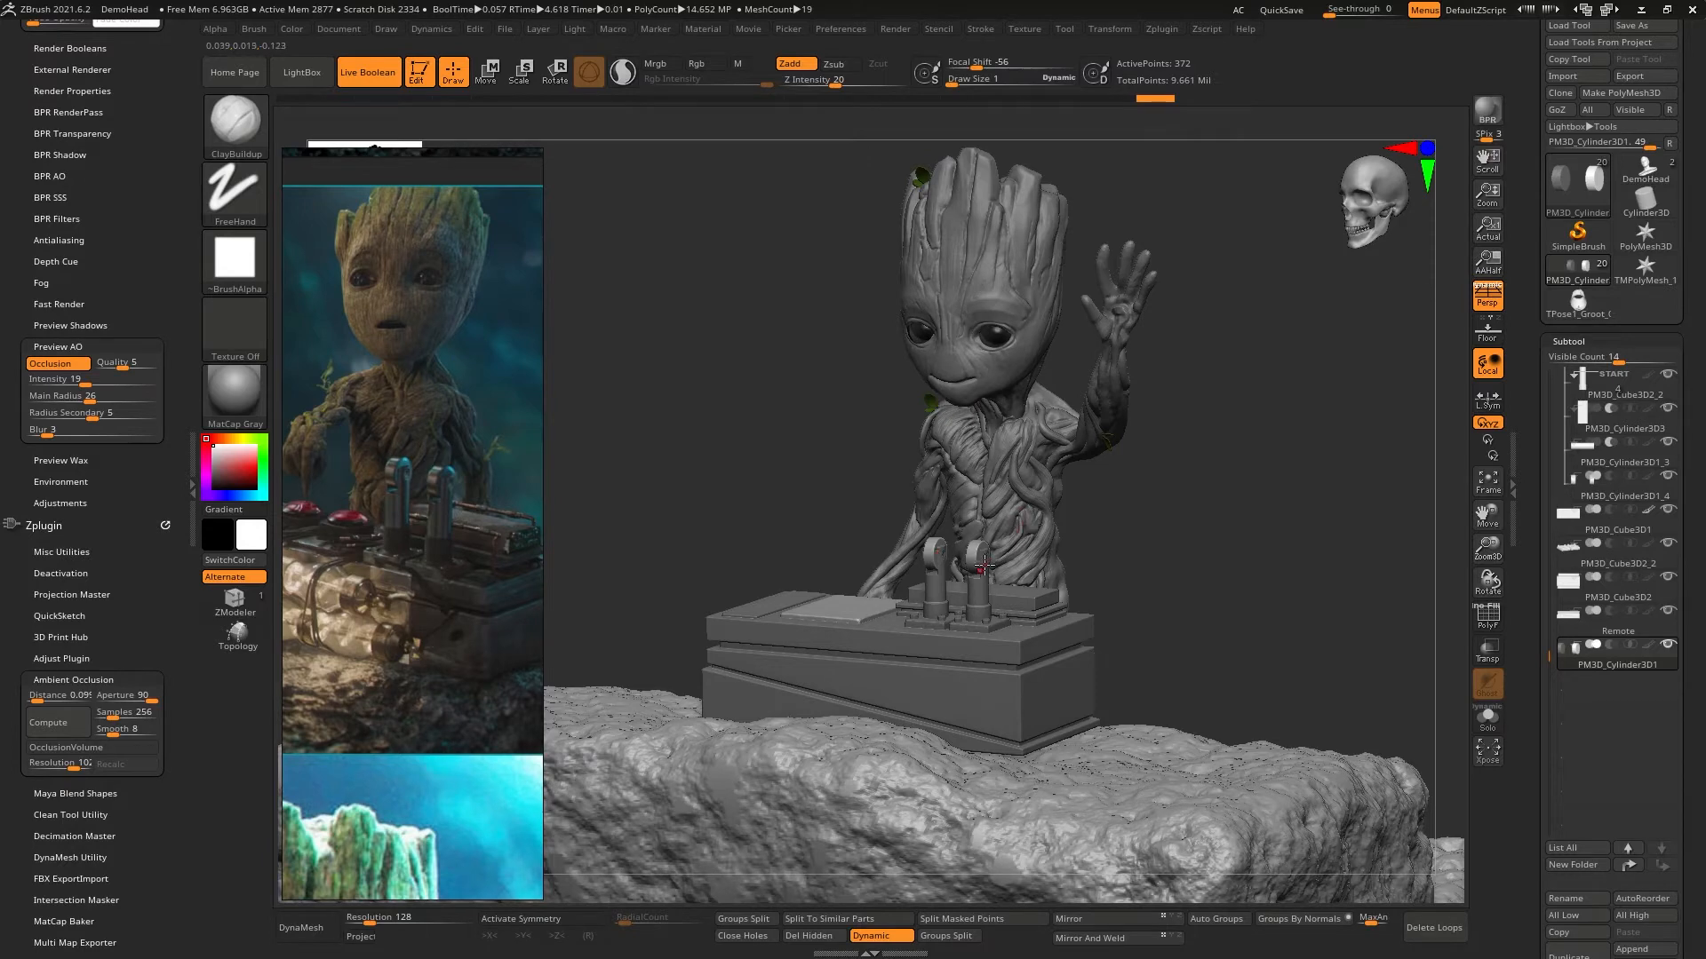
{"action": "mouse_move", "coordinate": [984, 565]}
{"action": "left_mouse_down"}
{"action": "mouse_move", "coordinate": [1256, 544]}
{"action": "mouse_move", "coordinate": [1196, 540]}
{"action": "mouse_move", "coordinate": [1230, 556]}
{"action": "mouse_move", "coordinate": [1316, 505]}
{"action": "left_mouse_up"}
{"action": "key", "text": "shift"}
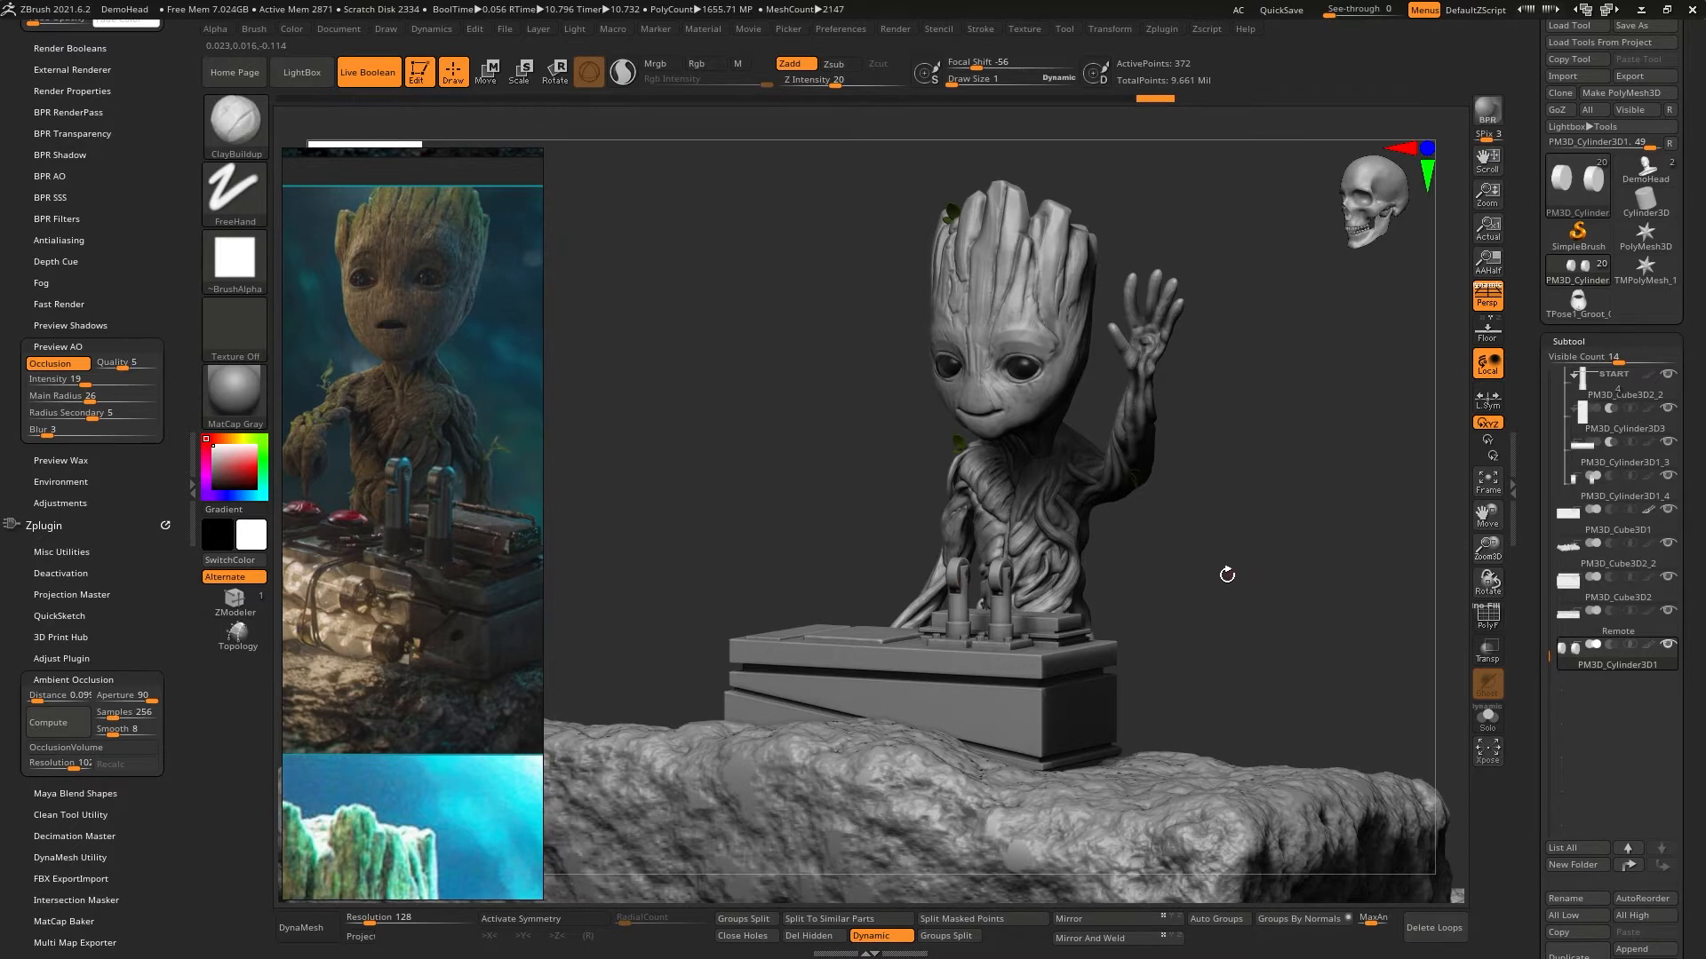
{"action": "right_click_drag", "start_coordinate": [1017, 592], "coordinate": [1106, 589]}
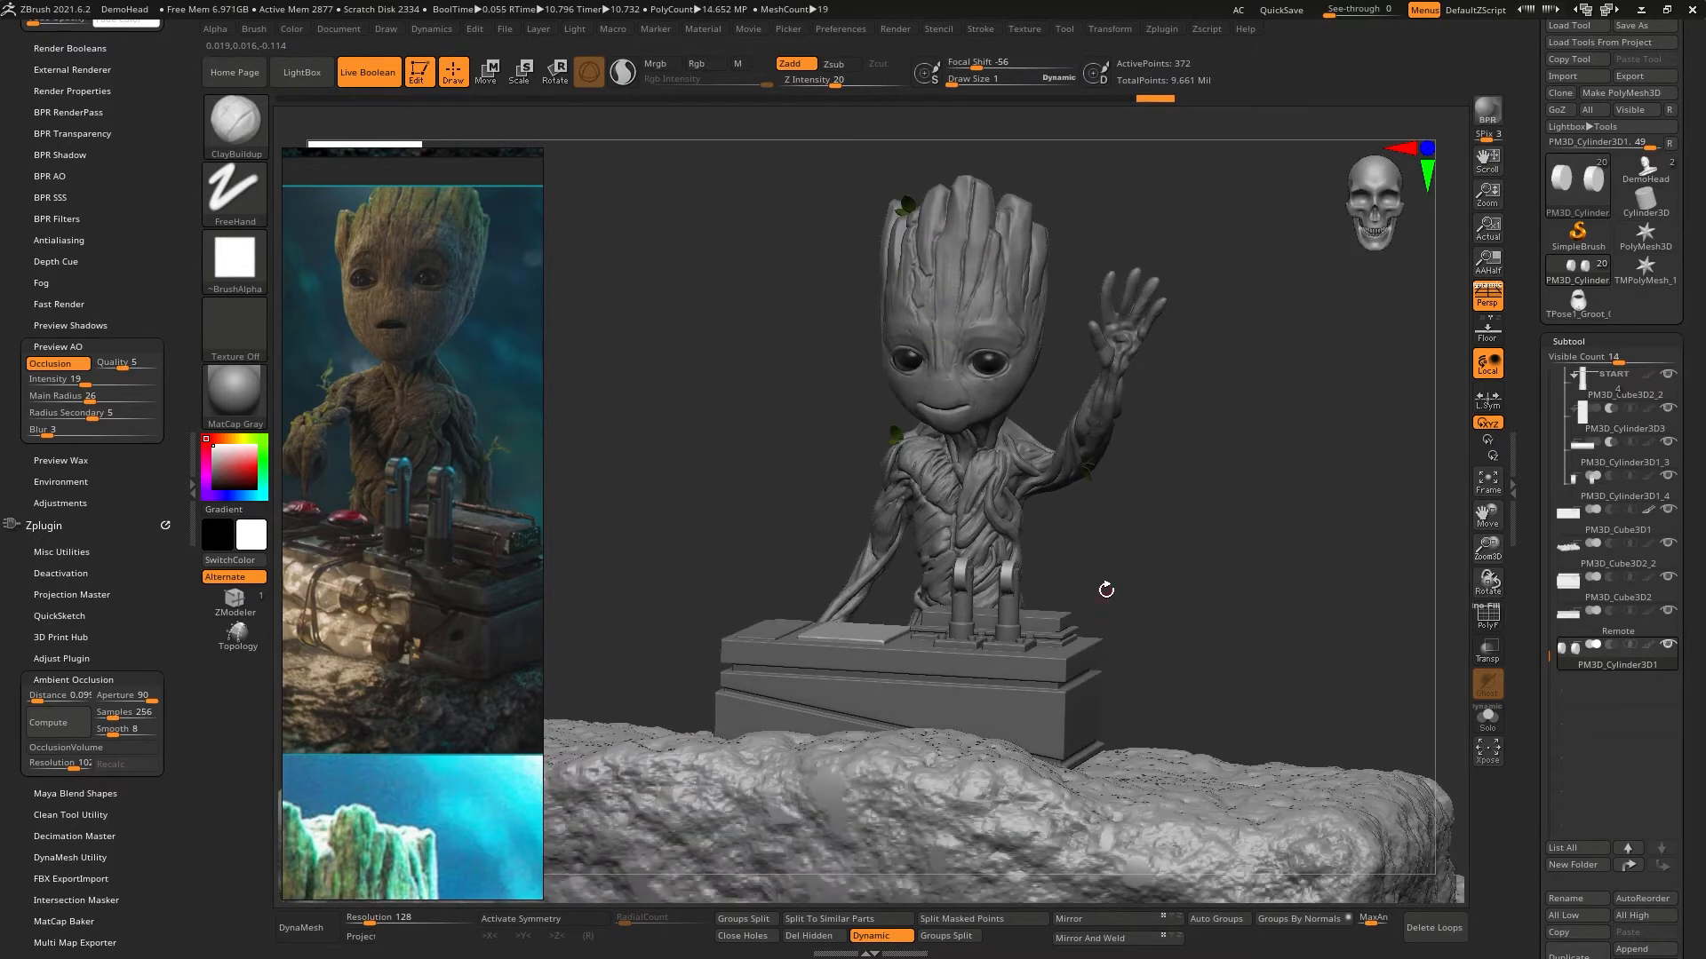
{"action": "scroll", "coordinate": [375, 704], "scroll_direction": "down", "scroll_amount": 3}
{"action": "scroll", "coordinate": [382, 606], "scroll_direction": "up", "scroll_amount": 5}
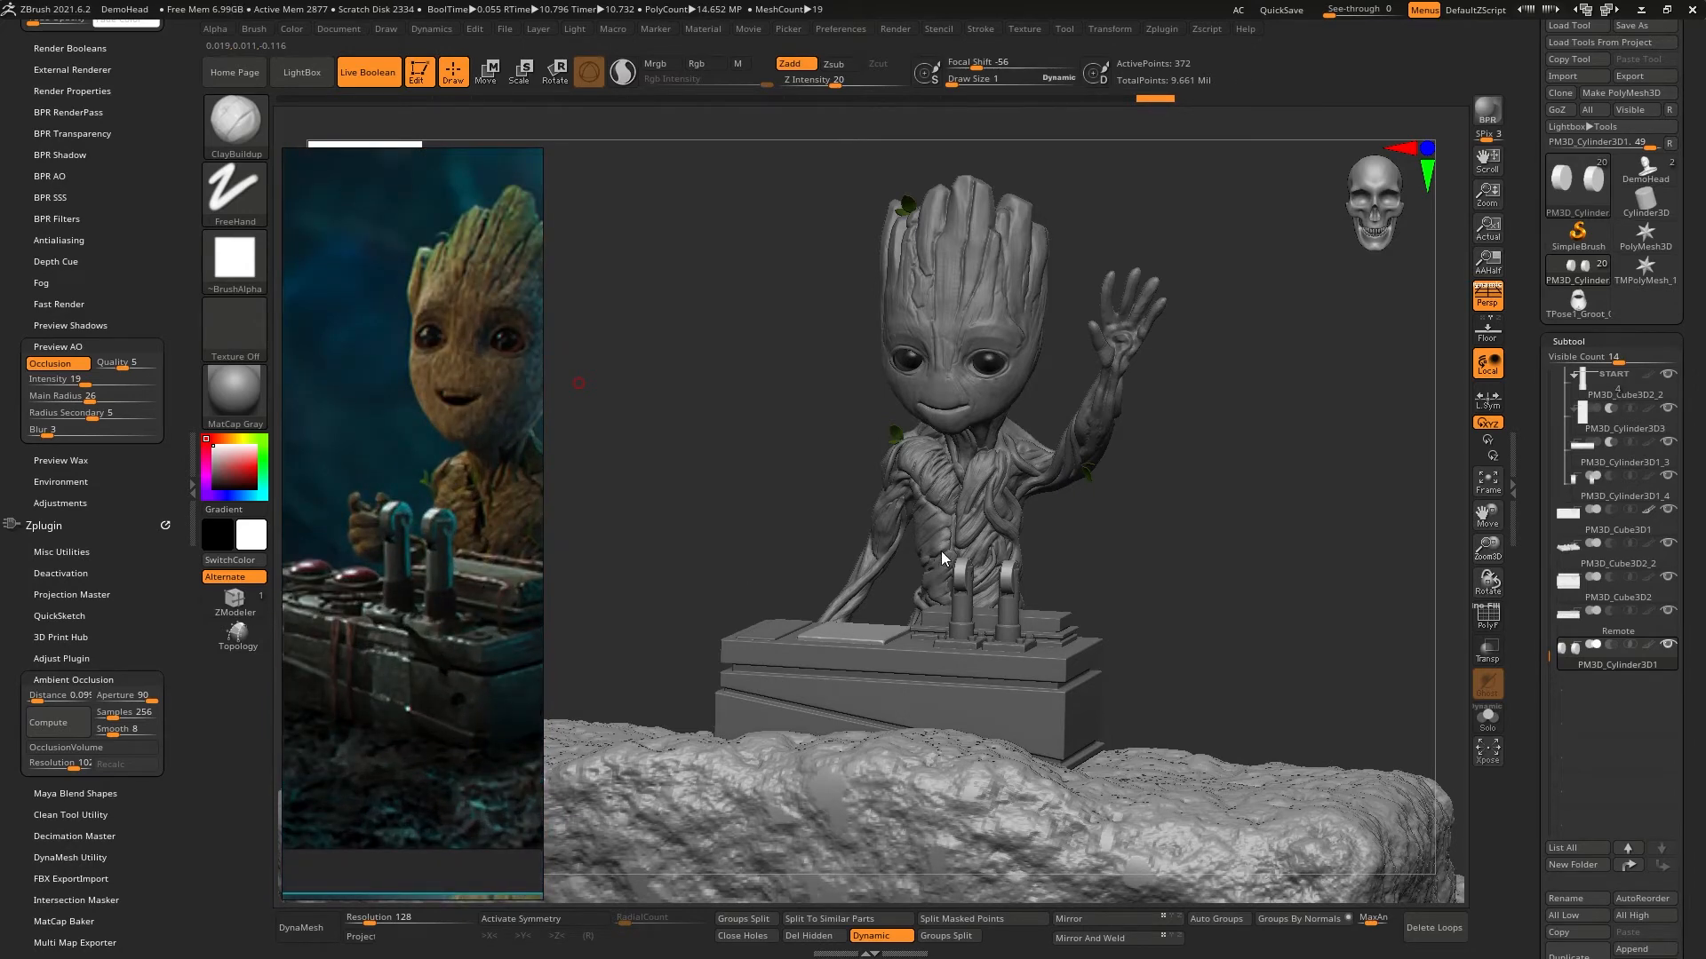
{"action": "left_click_drag", "start_coordinate": [1232, 531], "coordinate": [1449, 600]}
{"action": "right_click_drag", "start_coordinate": [1449, 600], "coordinate": [1052, 622]}
{"action": "left_click_drag", "start_coordinate": [1052, 622], "coordinate": [1043, 628], "text": "shift"}
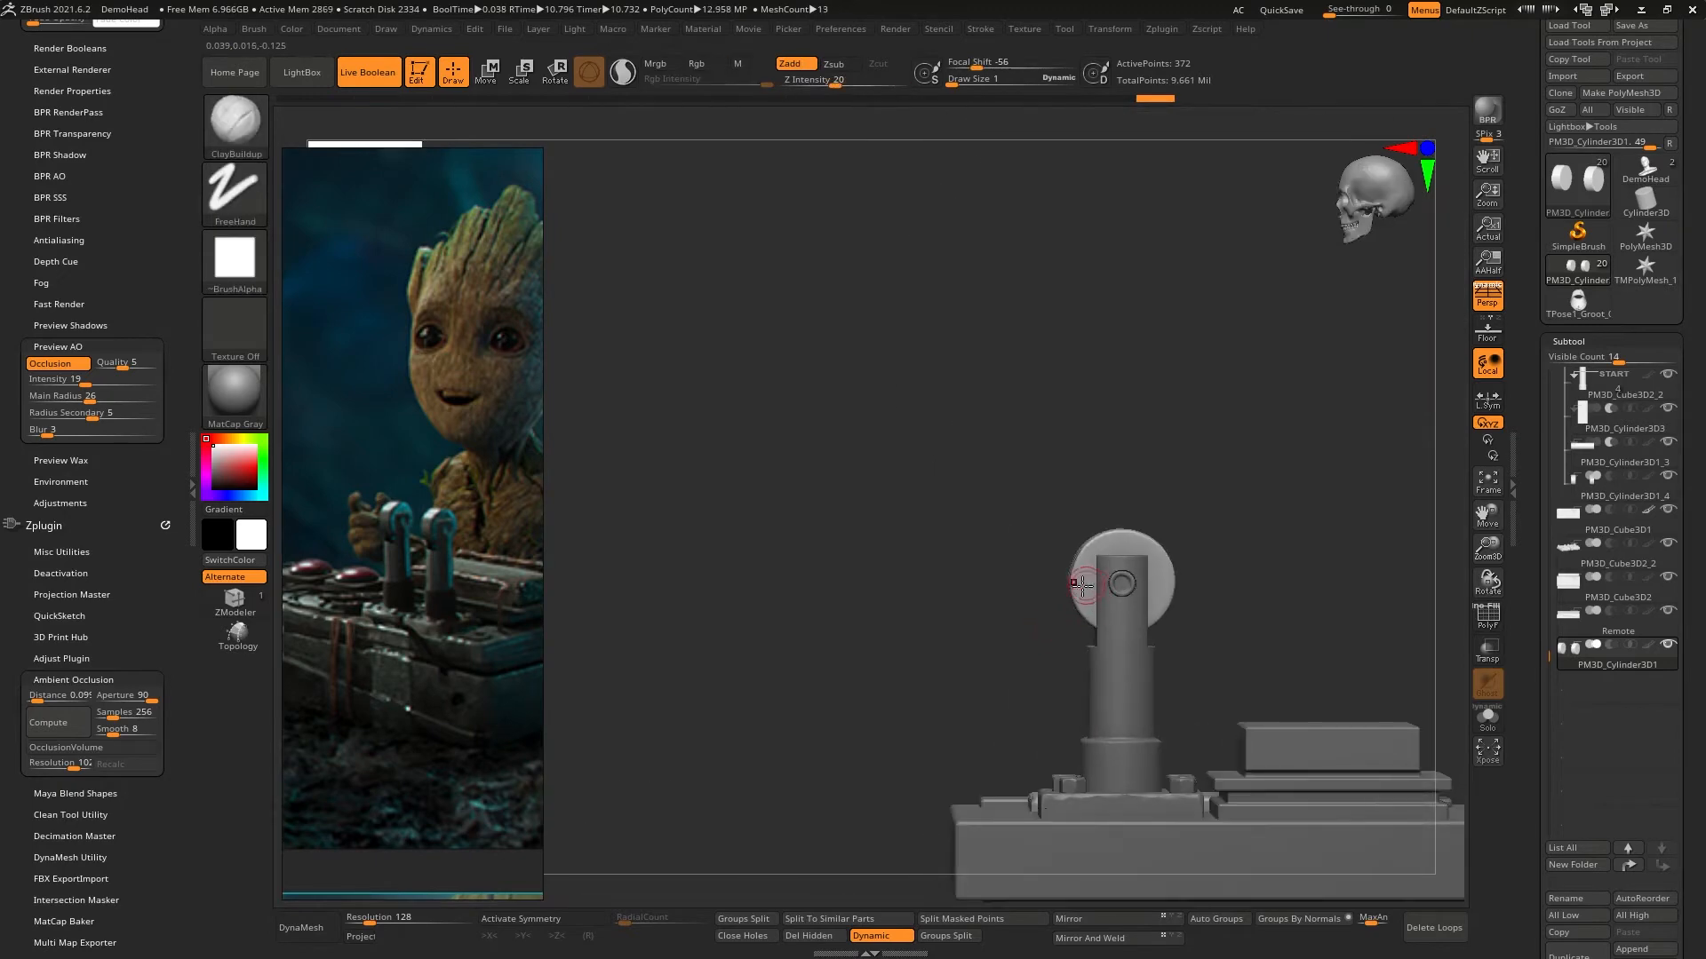
{"action": "left_click_drag", "start_coordinate": [577, 702], "coordinate": [1163, 600]}
{"action": "mouse_move", "coordinate": [1184, 589]}
{"action": "right_mouse_down", "text": "ctrl"}
{"action": "mouse_move", "coordinate": [1176, 495]}
{"action": "mouse_move", "coordinate": [1237, 566]}
{"action": "mouse_move", "coordinate": [1169, 609]}
{"action": "mouse_move", "coordinate": [1218, 657]}
{"action": "mouse_move", "coordinate": [1216, 524]}
{"action": "right_mouse_up", "text": "ctrl"}
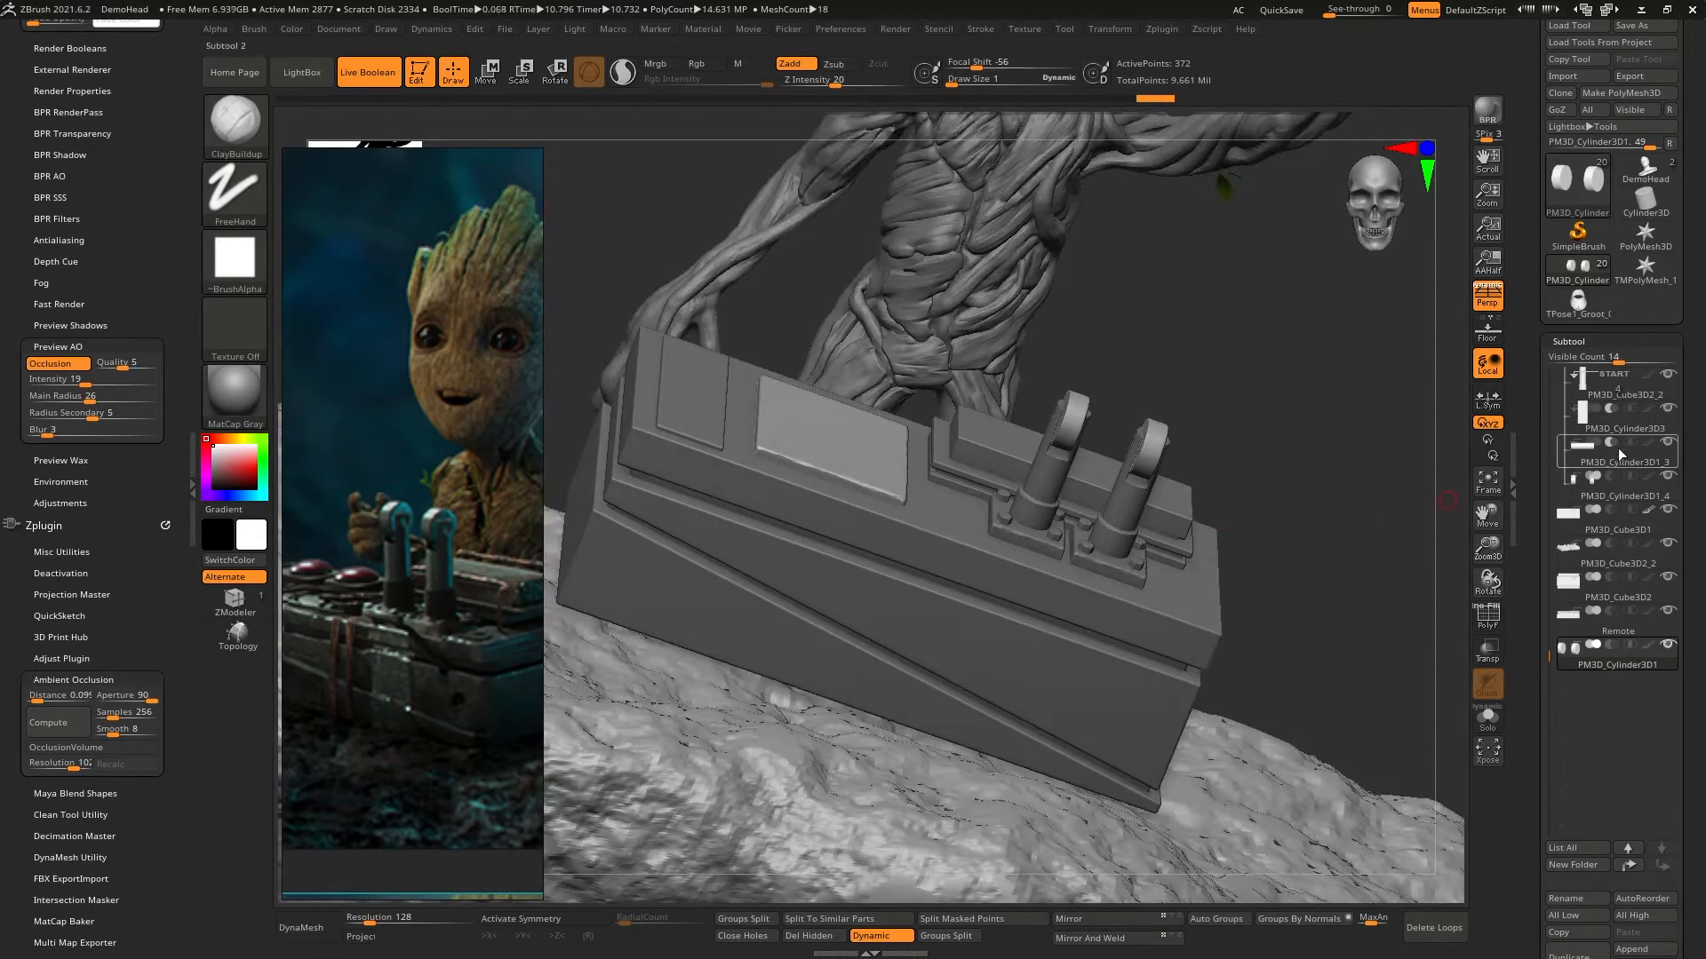
- Apply Transpose Set to the first Switch_Box folder and Transpose Add to the second so both lever shafts are selected together
{"action": "left_click_drag", "start_coordinate": [1541, 651], "coordinate": [1536, 502]}
{"action": "left_click", "coordinate": [1569, 416]}
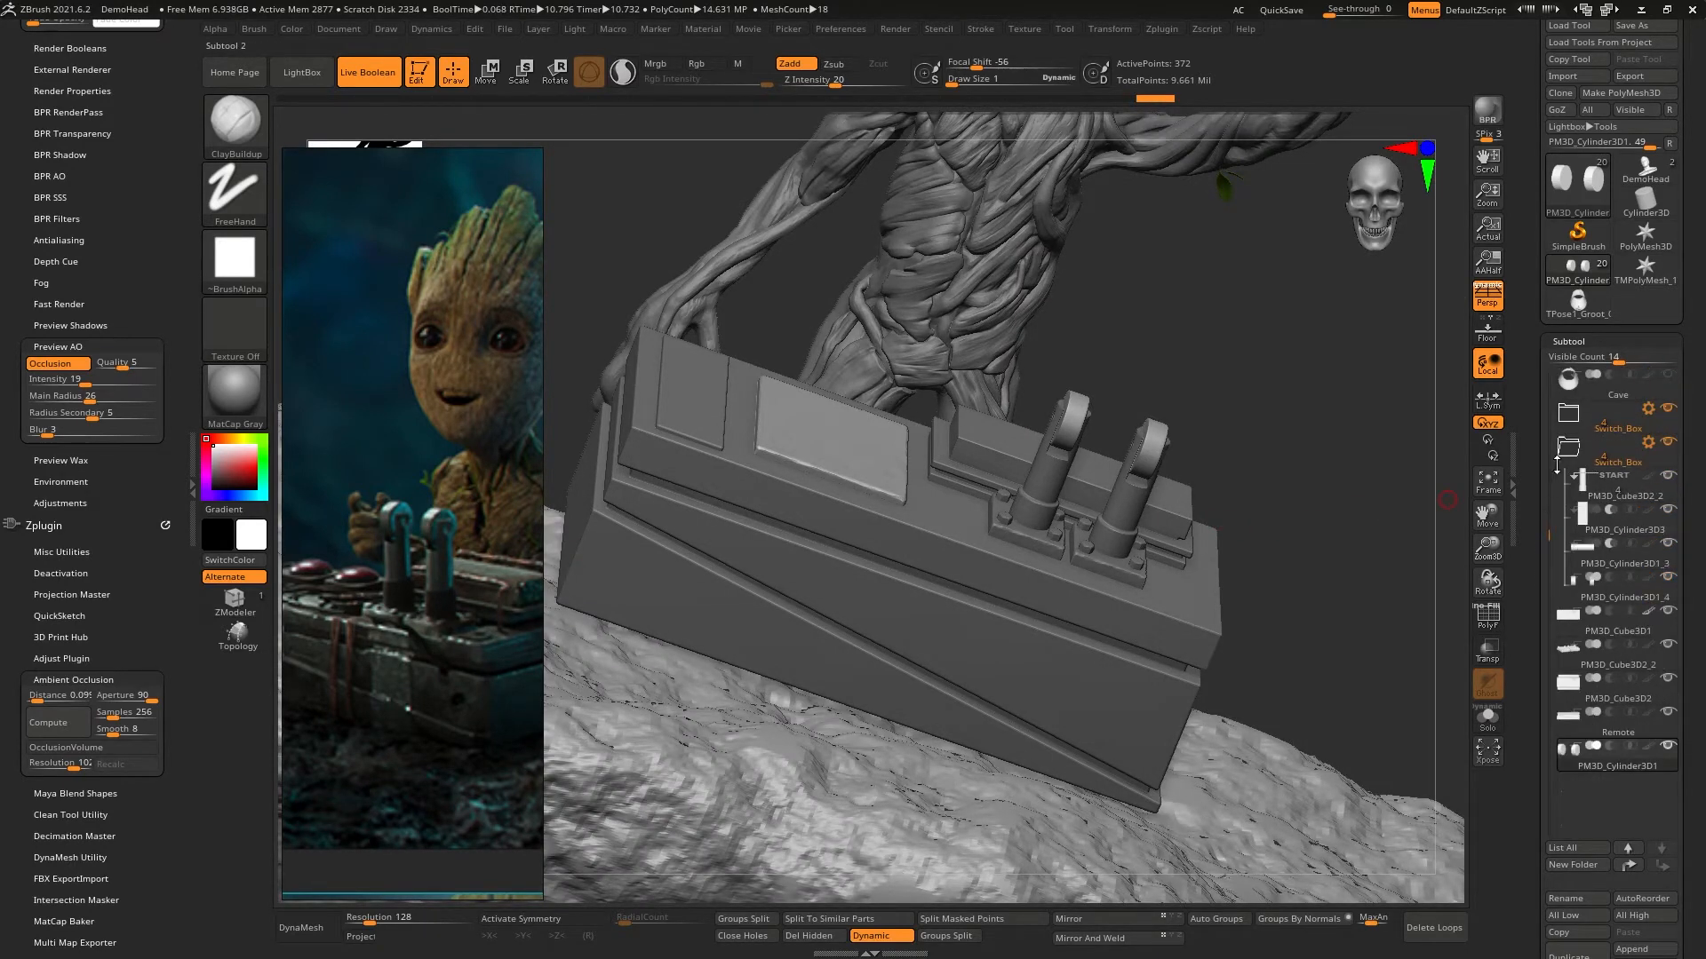
{"action": "left_click", "coordinate": [1645, 410]}
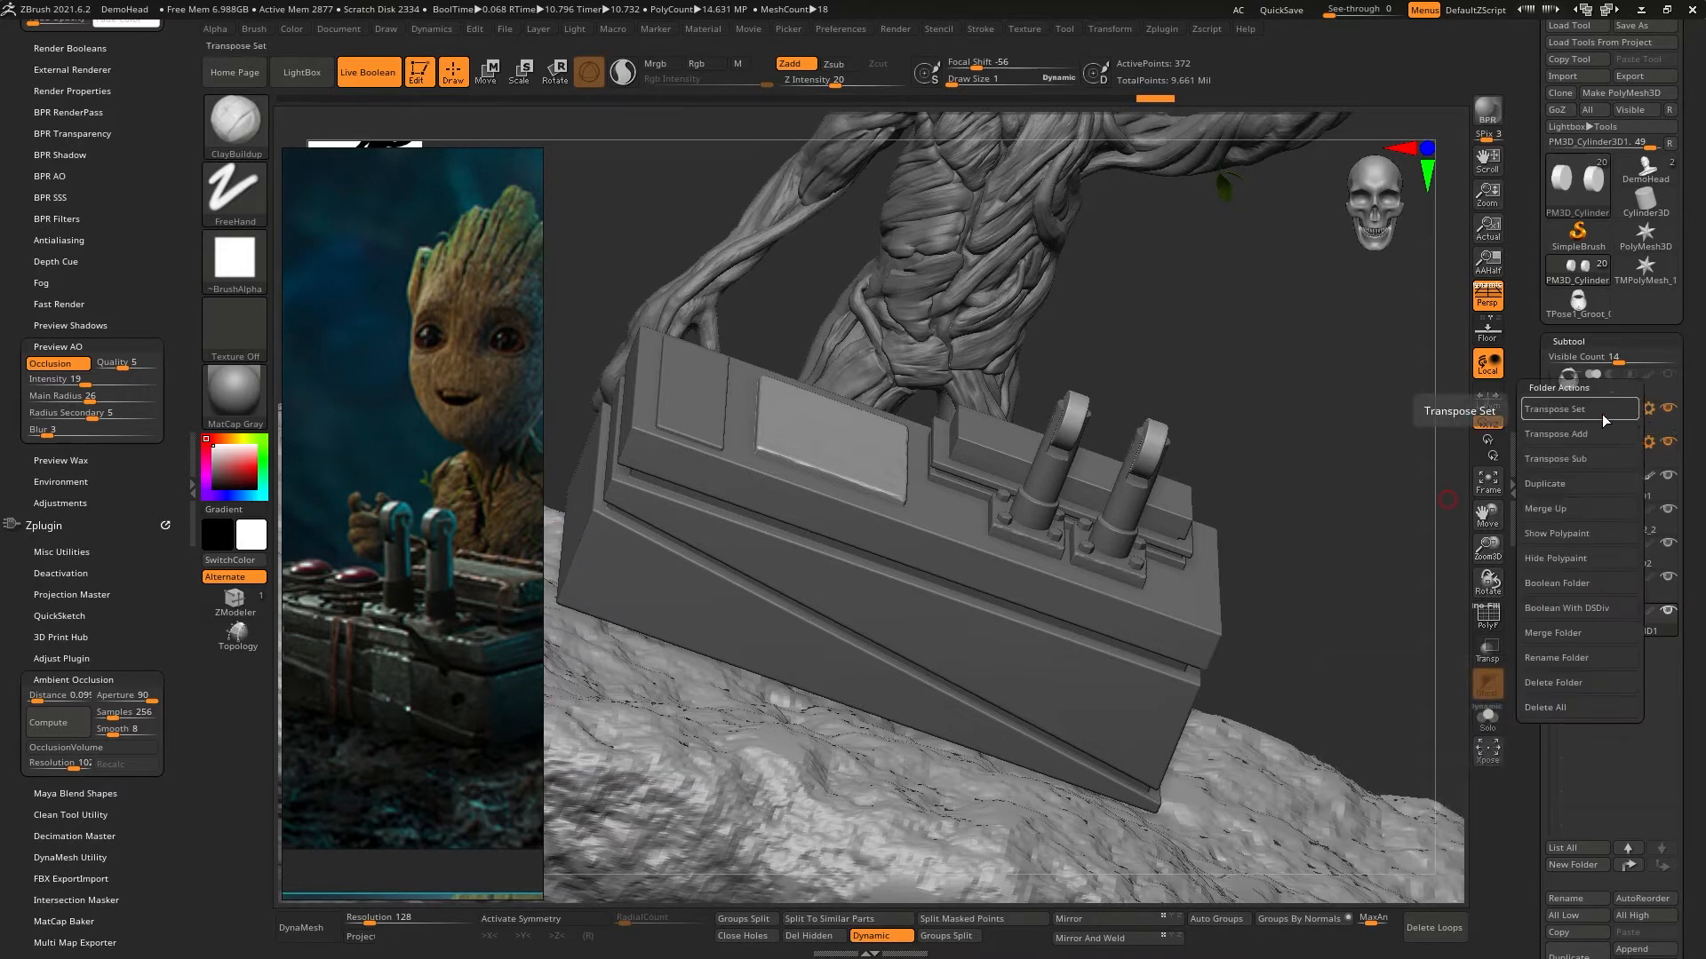
{"action": "left_click", "coordinate": [1599, 410]}
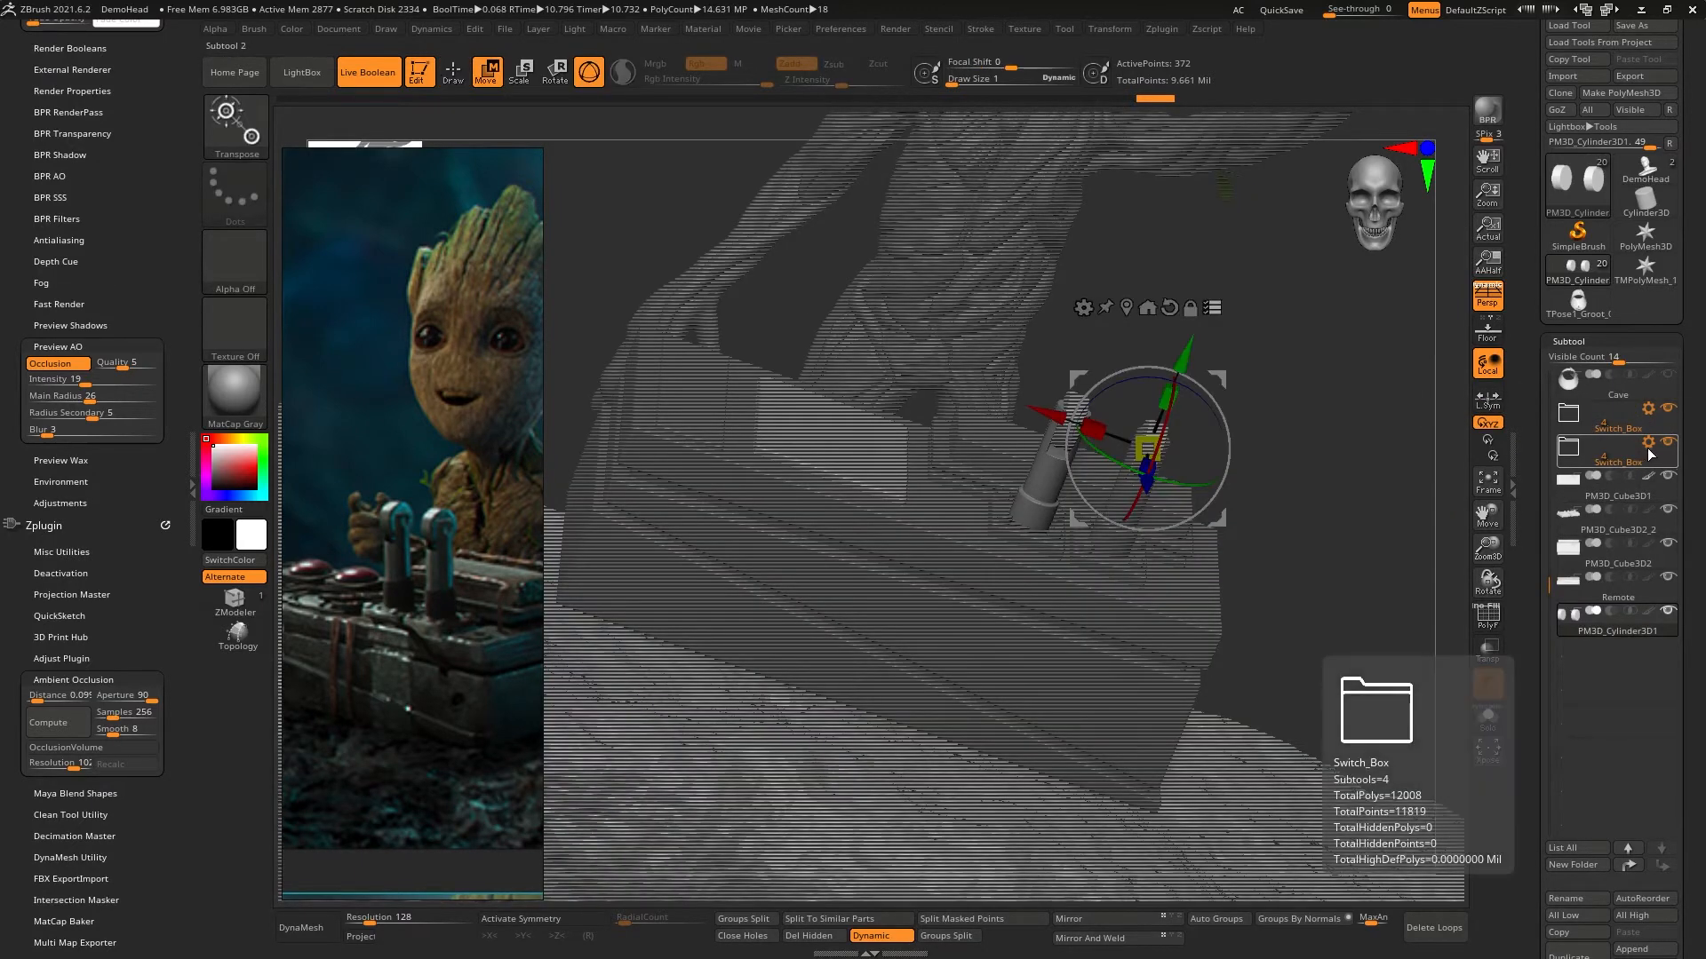
{"action": "left_click", "coordinate": [1647, 444]}
{"action": "left_click", "coordinate": [1606, 468]}
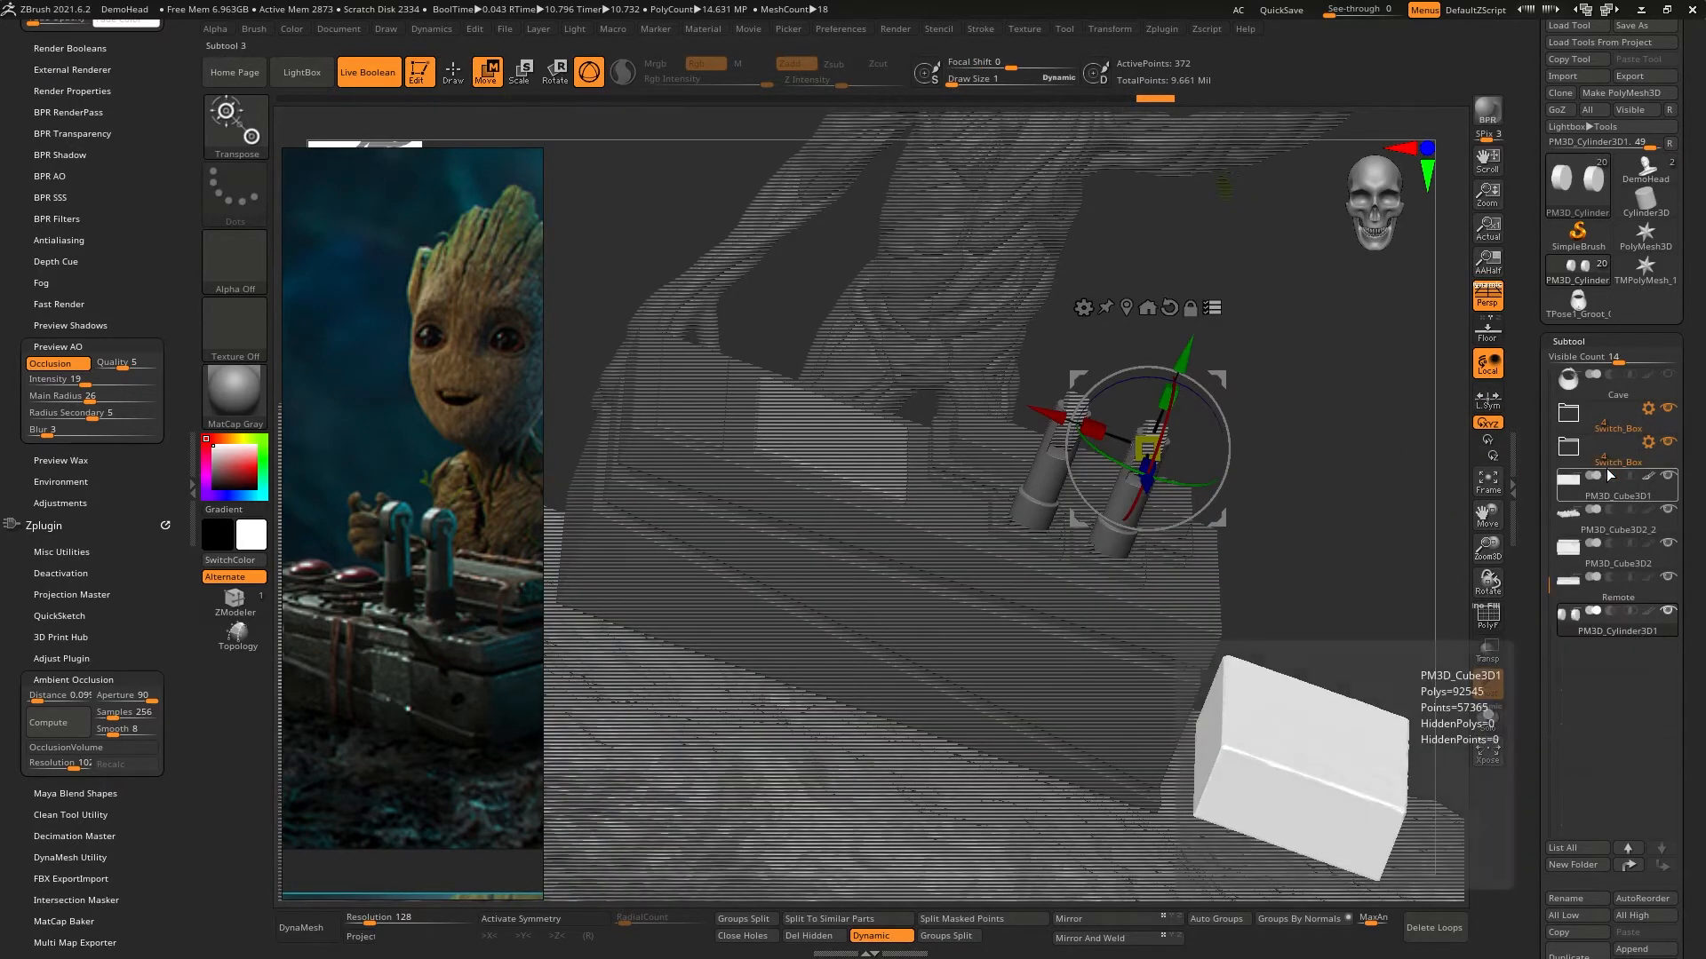
- Add the two bolted base plates and the wheels to the transpose selection of the lever shafts
{"action": "right_click_drag", "start_coordinate": [1047, 535], "coordinate": [1170, 497]}
{"action": "left_click_drag", "start_coordinate": [1269, 347], "coordinate": [1126, 514], "text": "ctrl"}
{"action": "left_click_drag", "start_coordinate": [1305, 357], "coordinate": [1105, 557], "text": "ctrl+shift"}
{"action": "right_click_drag", "start_coordinate": [1194, 497], "coordinate": [1143, 543]}
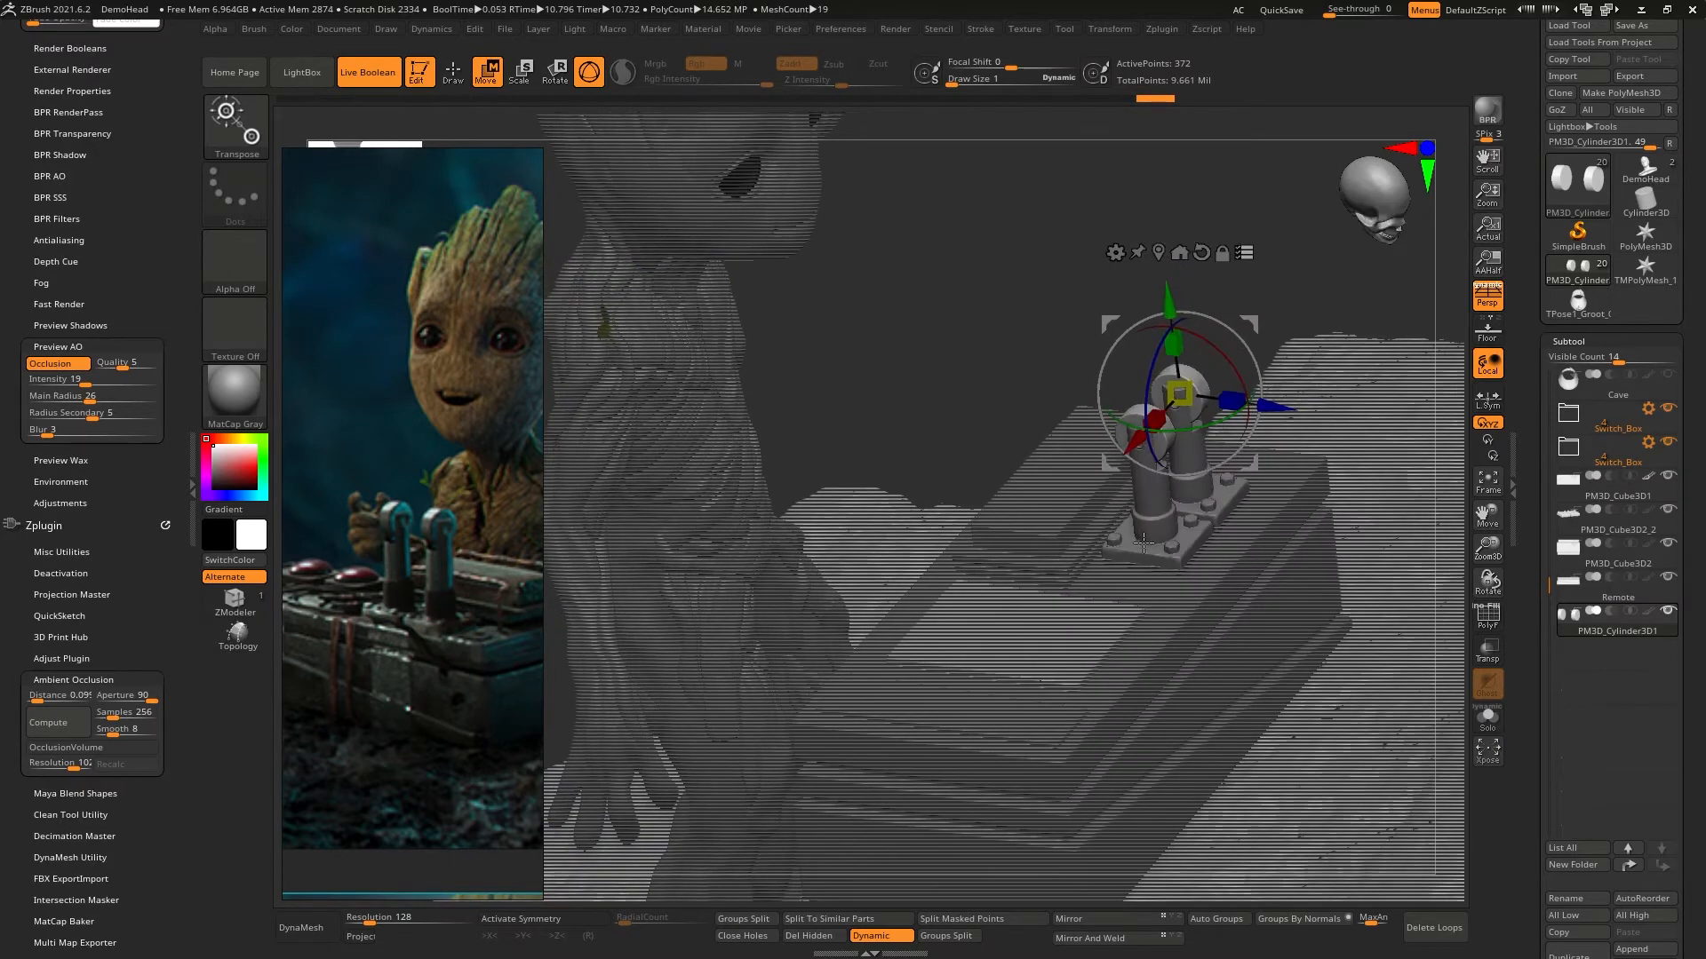
- Center the gizmo on the selected levers and place its pivot at base level between the two bolted plates
{"action": "left_click", "coordinate": [1159, 254]}
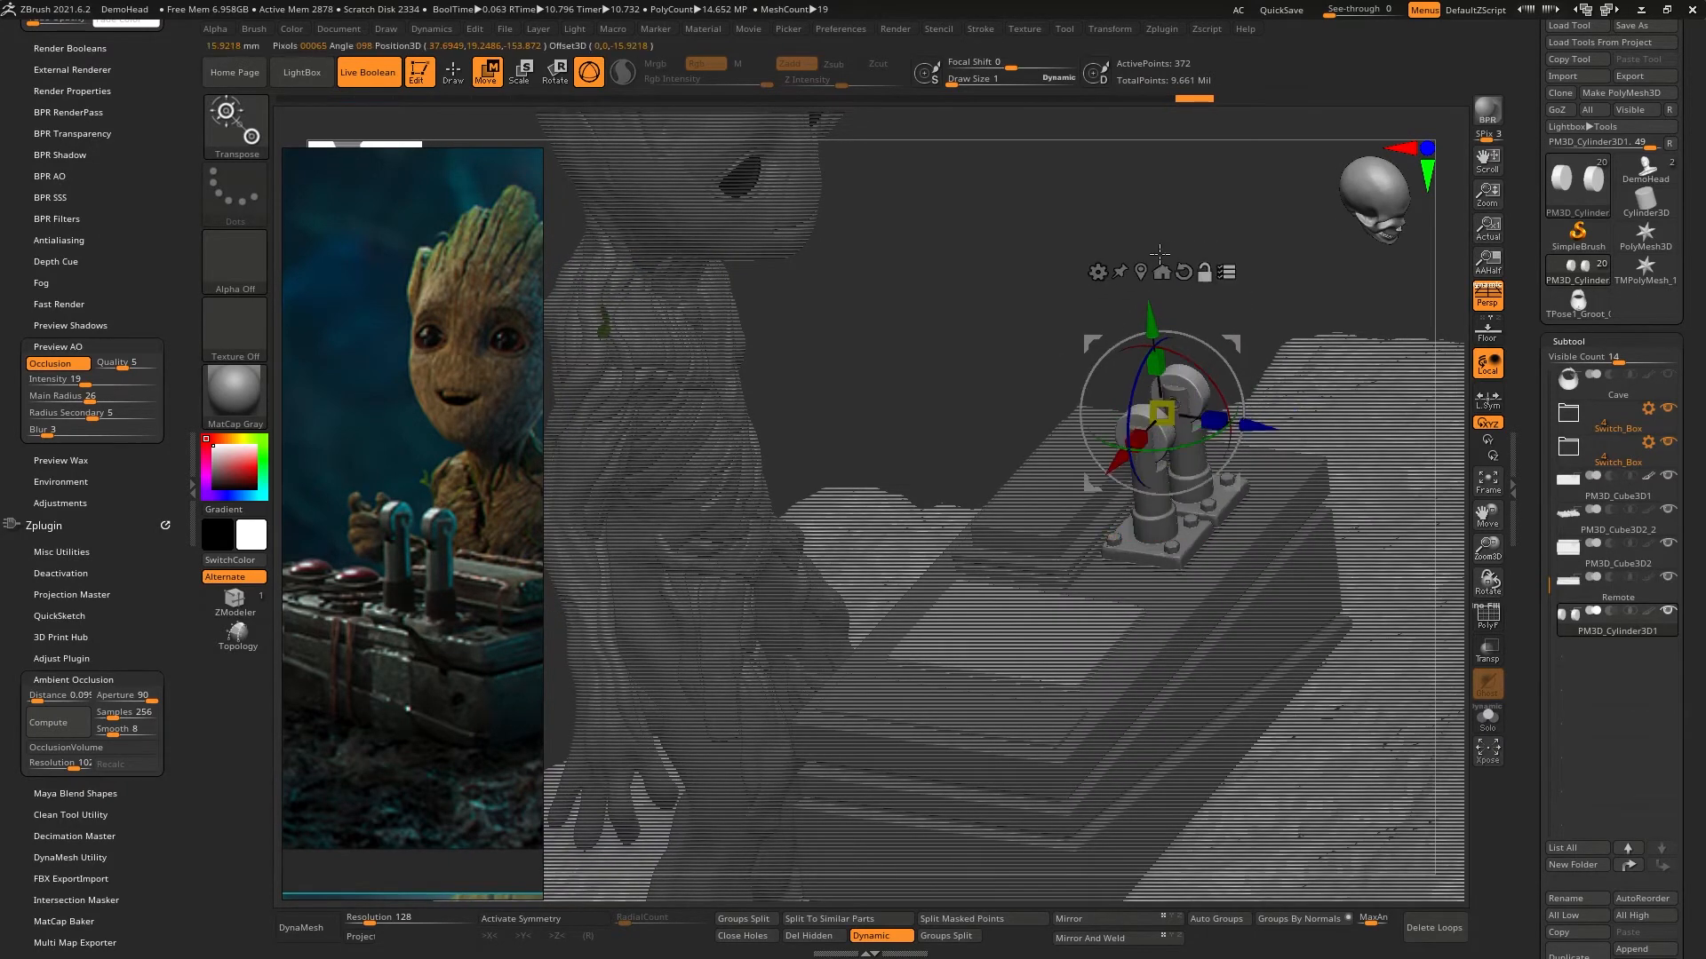
{"action": "right_click_drag", "start_coordinate": [1180, 373], "coordinate": [1155, 340]}
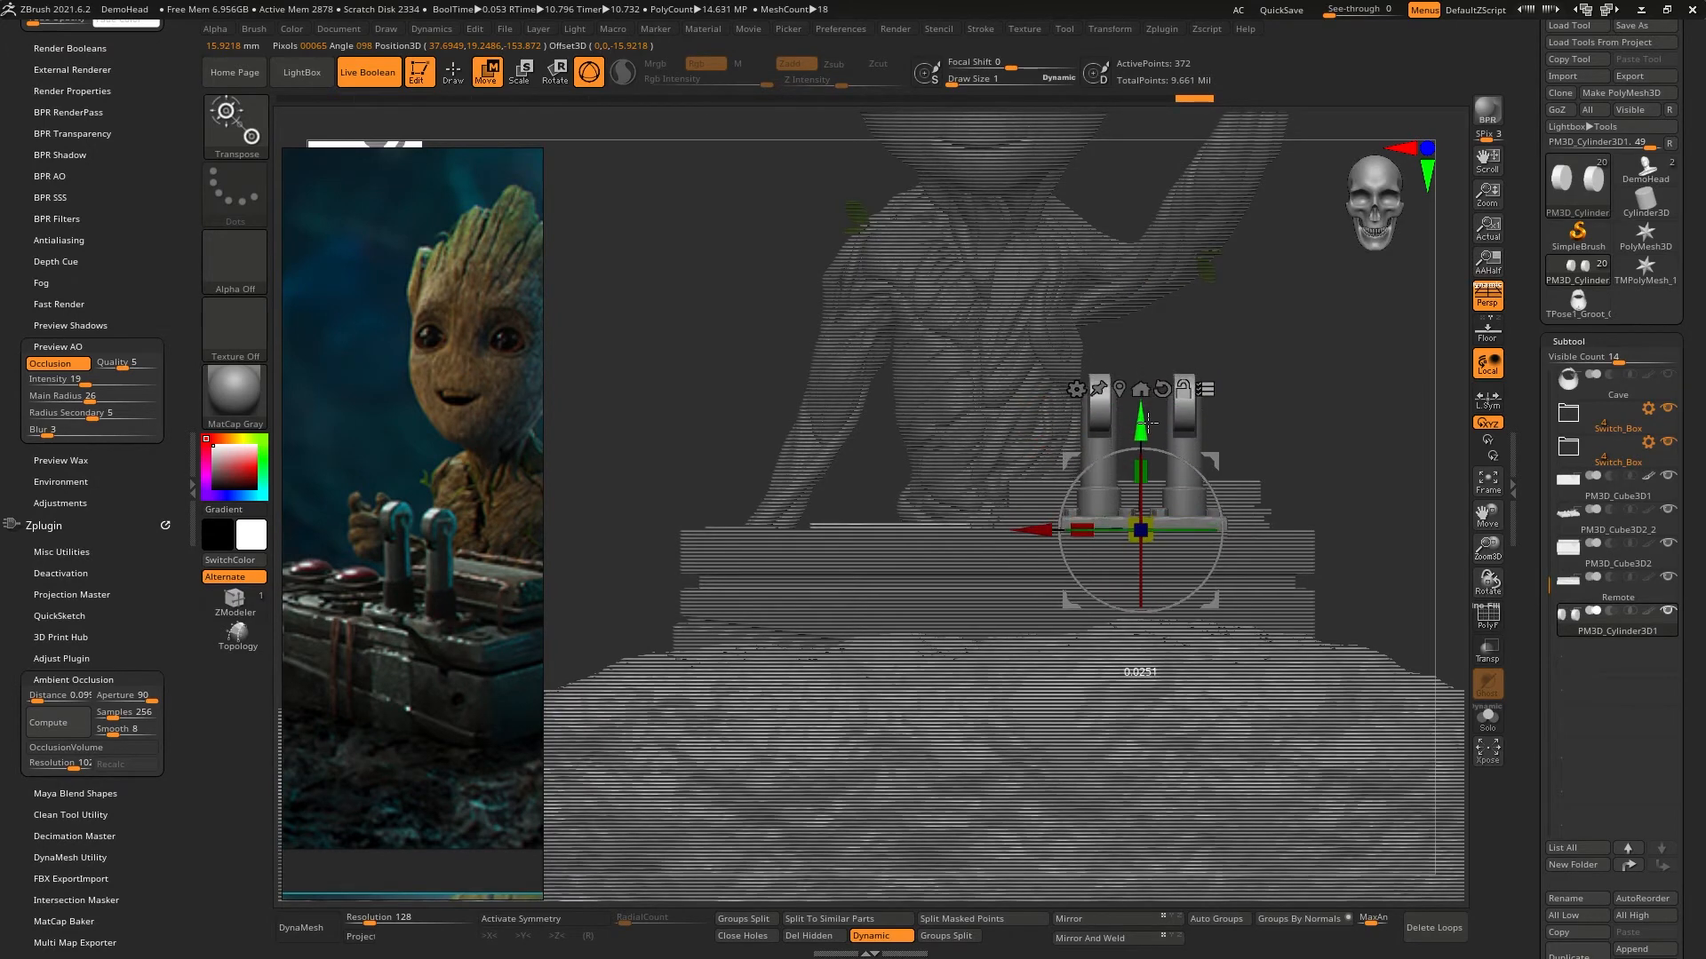
{"action": "right_click_drag", "start_coordinate": [1187, 434], "coordinate": [1109, 604], "text": "ctrl"}
{"action": "left_click_drag", "start_coordinate": [1043, 625], "coordinate": [1044, 636]}
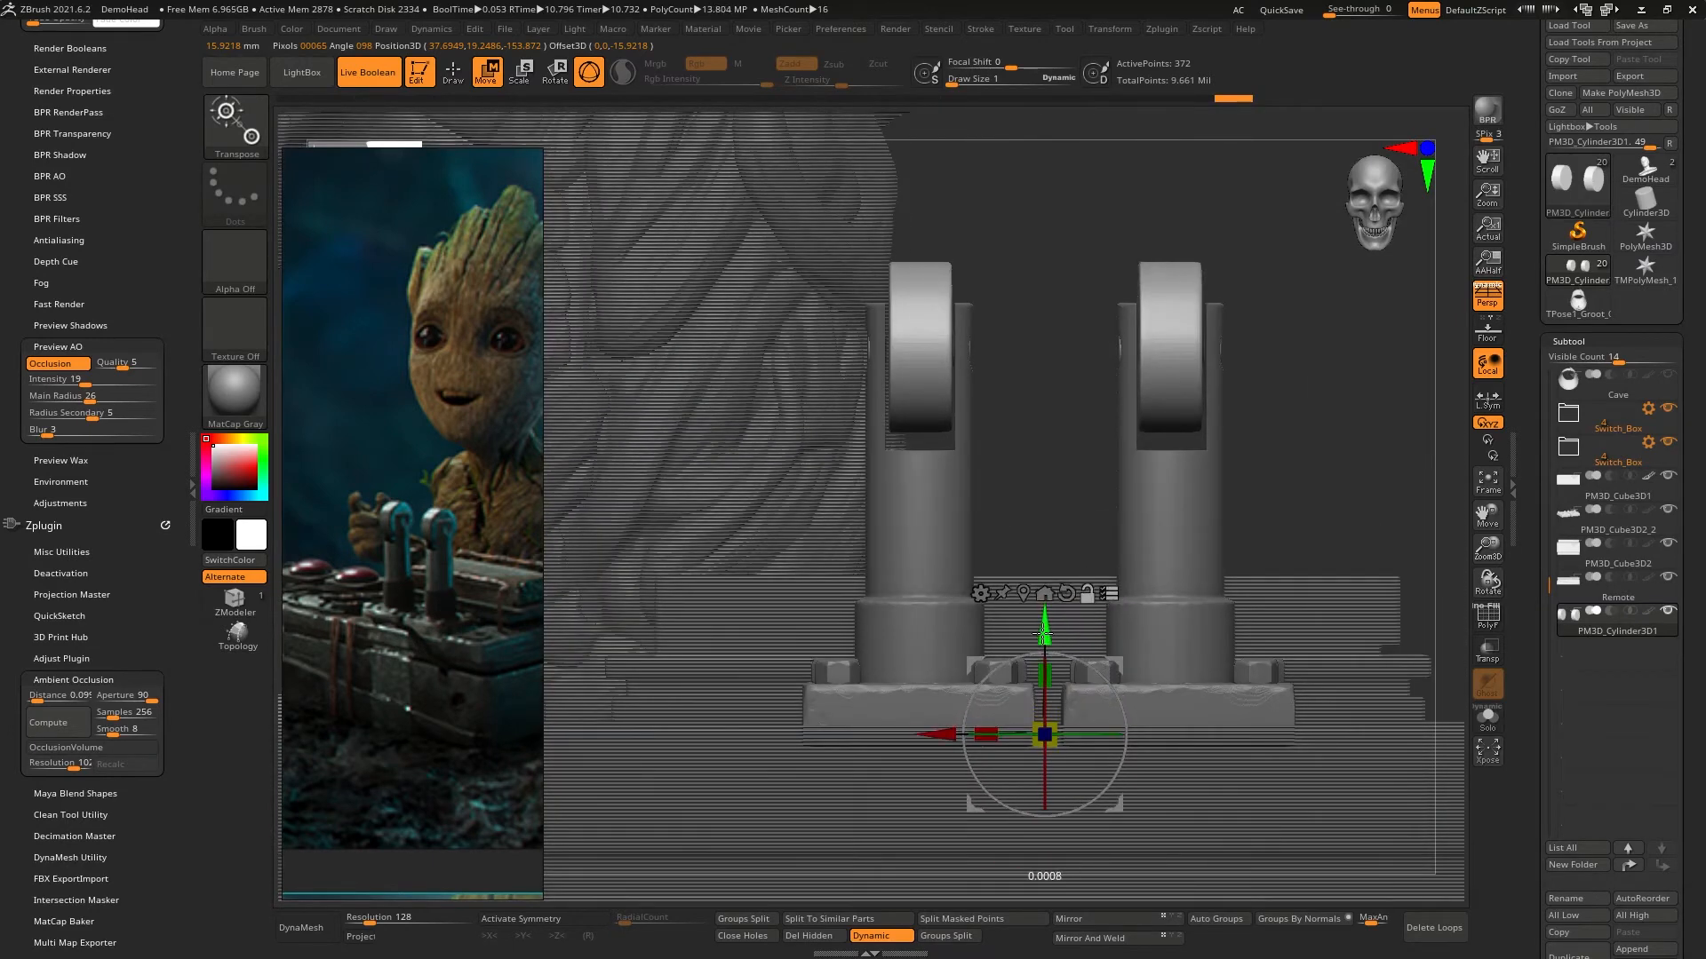
{"action": "right_click_drag", "start_coordinate": [1047, 640], "coordinate": [1008, 744]}
{"action": "left_click_drag", "start_coordinate": [1043, 730], "coordinate": [1028, 749]}
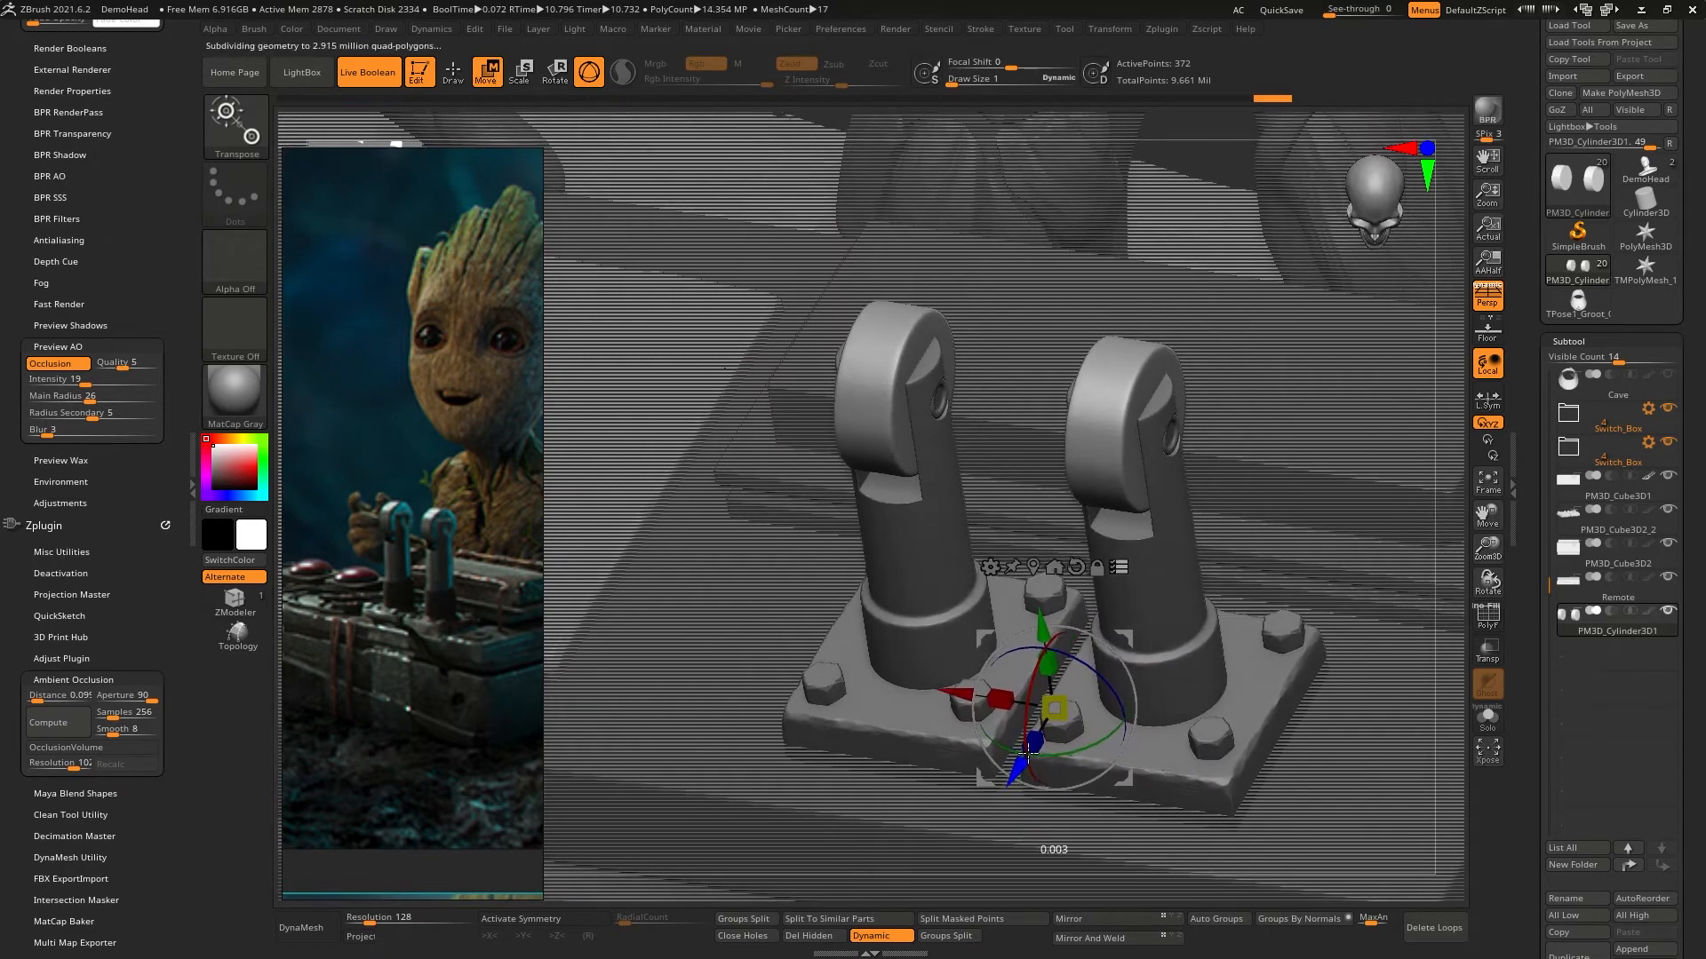
{"action": "right_click_drag", "start_coordinate": [1056, 707], "coordinate": [1059, 605]}
{"action": "left_click_drag", "start_coordinate": [1018, 597], "coordinate": [1108, 565]}
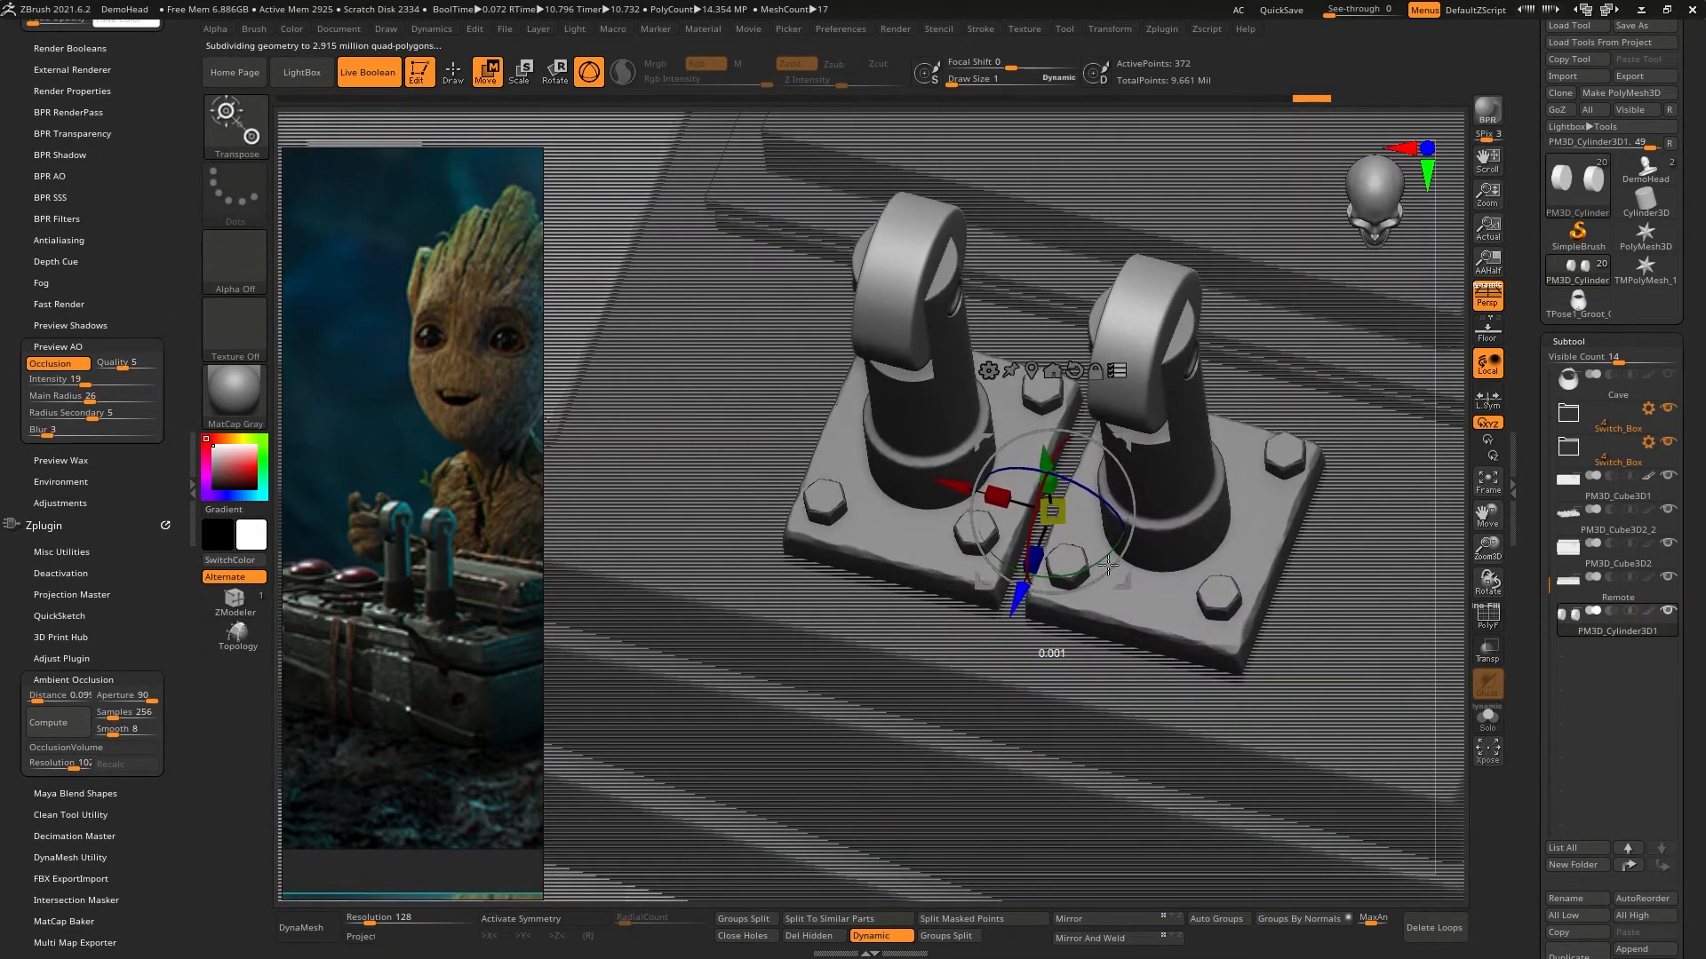
- Scale both complete levers up uniformly from the pivot between their base plates, and return to draw mode
{"action": "left_click_drag", "start_coordinate": [1059, 503], "coordinate": [1098, 480]}
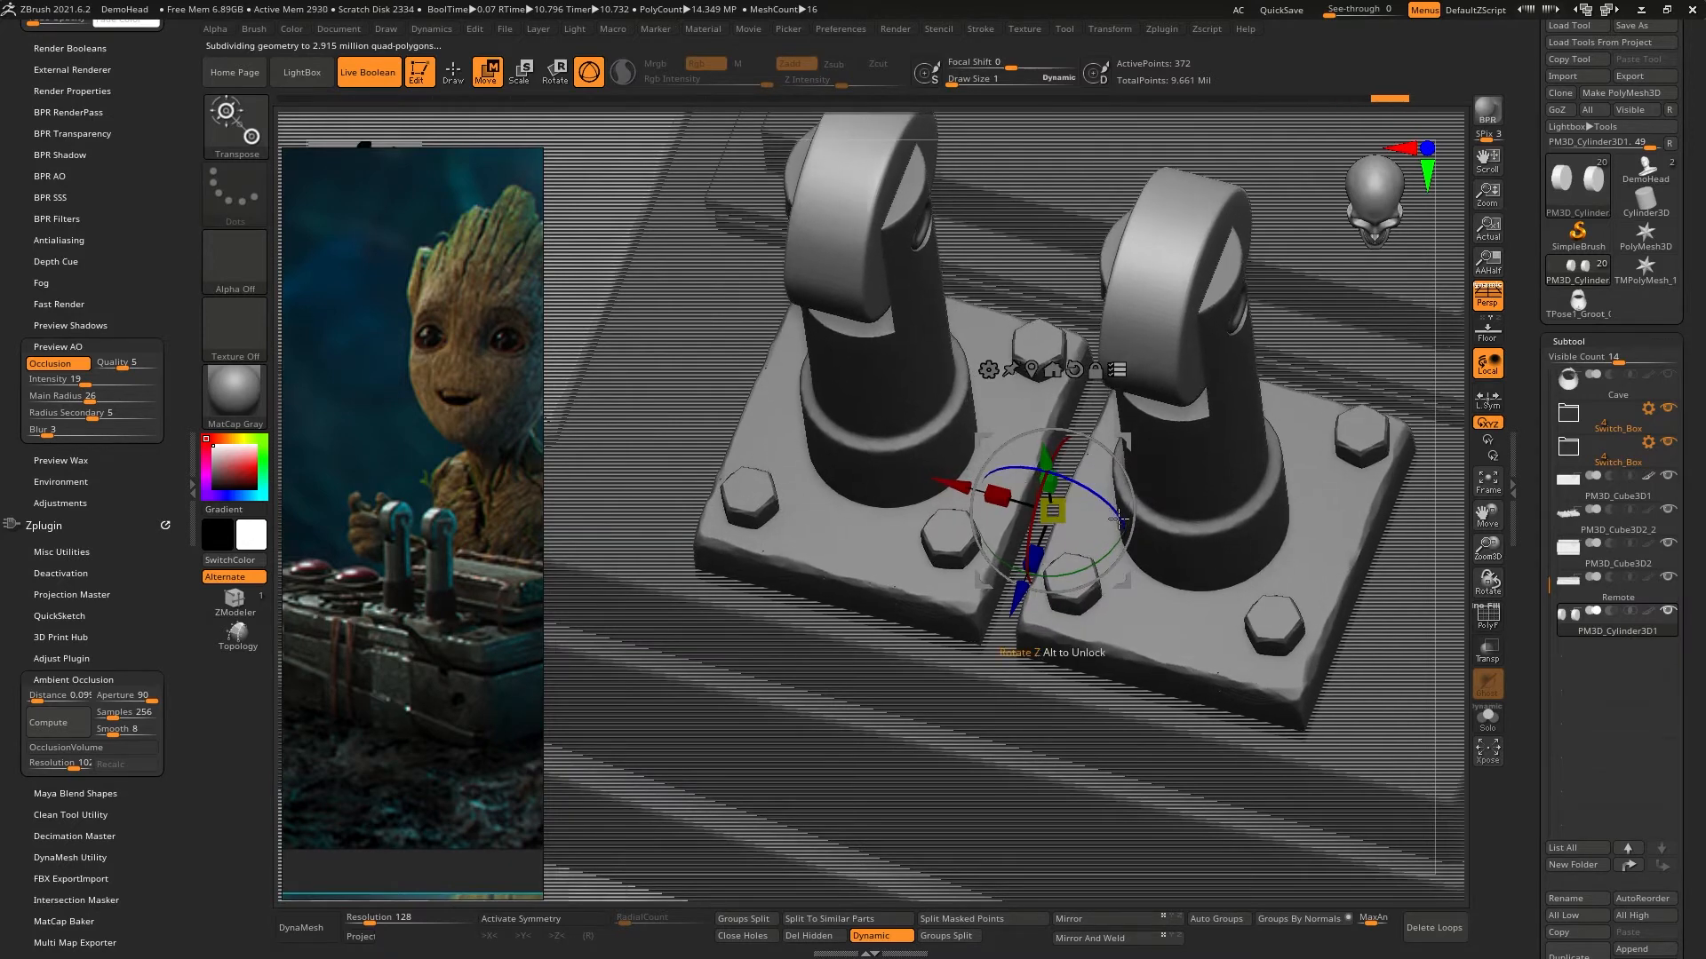
{"action": "right_click_drag", "start_coordinate": [1135, 512], "coordinate": [1040, 631]}
{"action": "right_click_drag", "start_coordinate": [1040, 630], "coordinate": [1129, 266], "text": "ctrl"}
{"action": "mouse_move", "coordinate": [1112, 521]}
{"action": "right_mouse_down", "text": "alt"}
{"action": "mouse_move", "coordinate": [1191, 453]}
{"action": "mouse_move", "coordinate": [1138, 468]}
{"action": "mouse_move", "coordinate": [1146, 363]}
{"action": "right_mouse_up", "text": "alt"}
{"action": "key", "text": "q"}
{"action": "mouse_move", "coordinate": [1190, 421]}
{"action": "right_mouse_down"}
{"action": "mouse_move", "coordinate": [1169, 435]}
{"action": "mouse_move", "coordinate": [1169, 483]}
{"action": "mouse_move", "coordinate": [1191, 493]}
{"action": "right_mouse_up"}
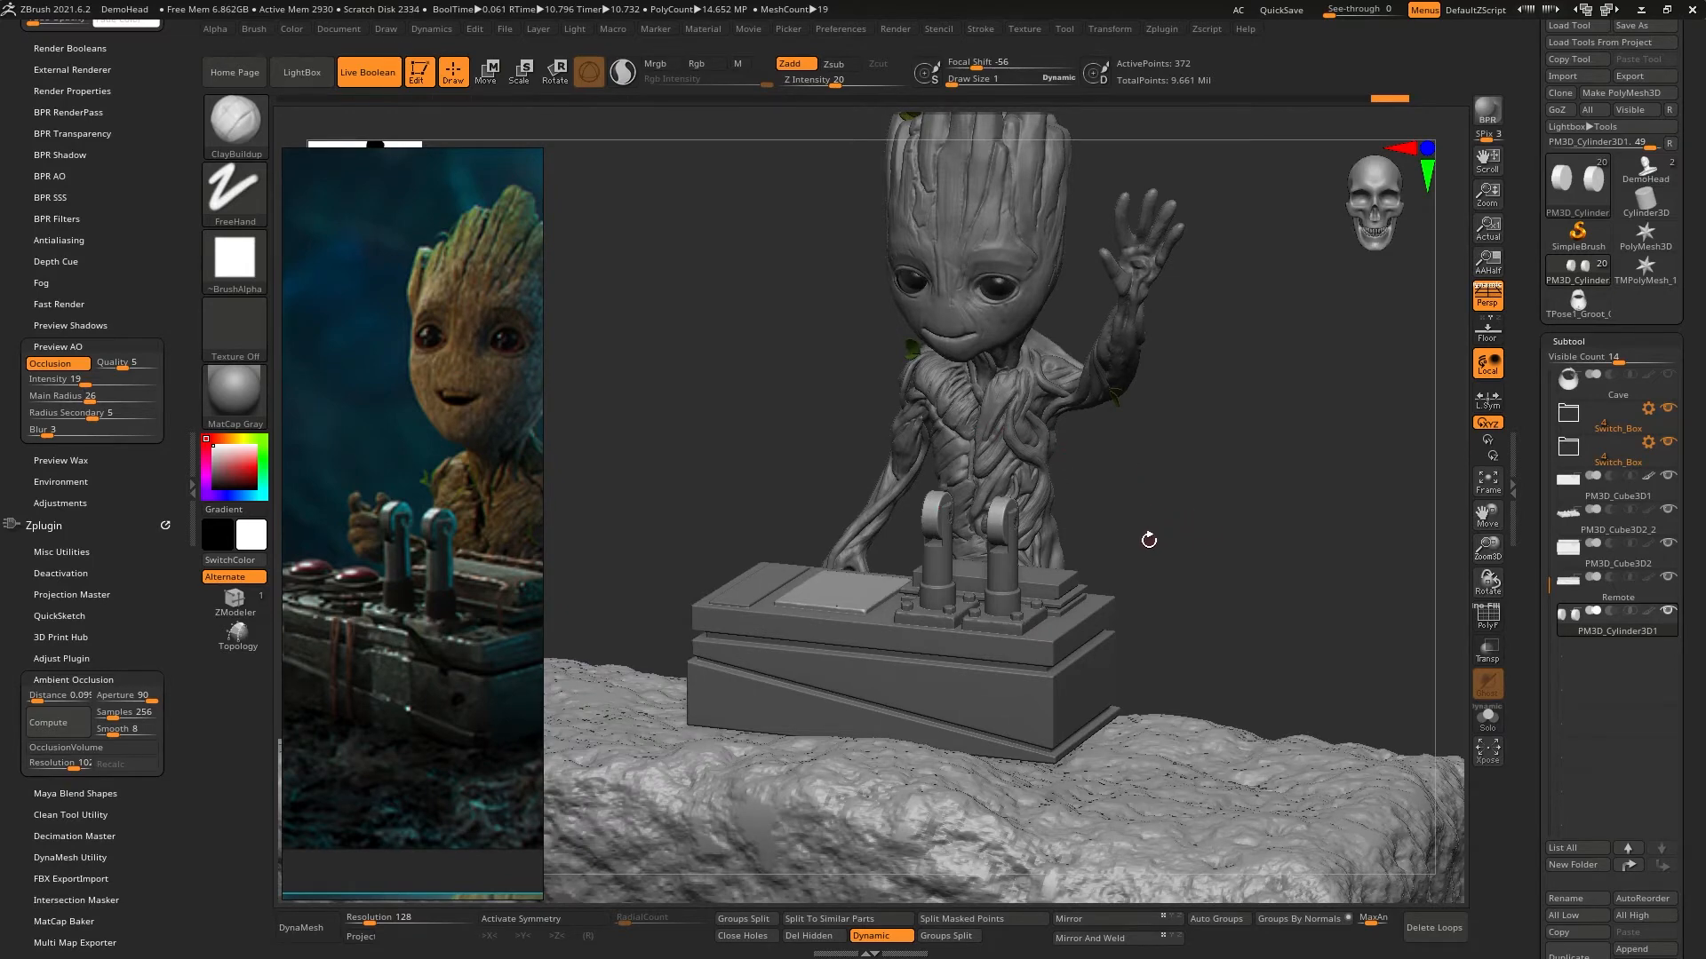
- Examine the reference images for how the lever base and the surface detail around it are shaped
{"action": "right_click_drag", "start_coordinate": [995, 568], "coordinate": [1026, 465]}
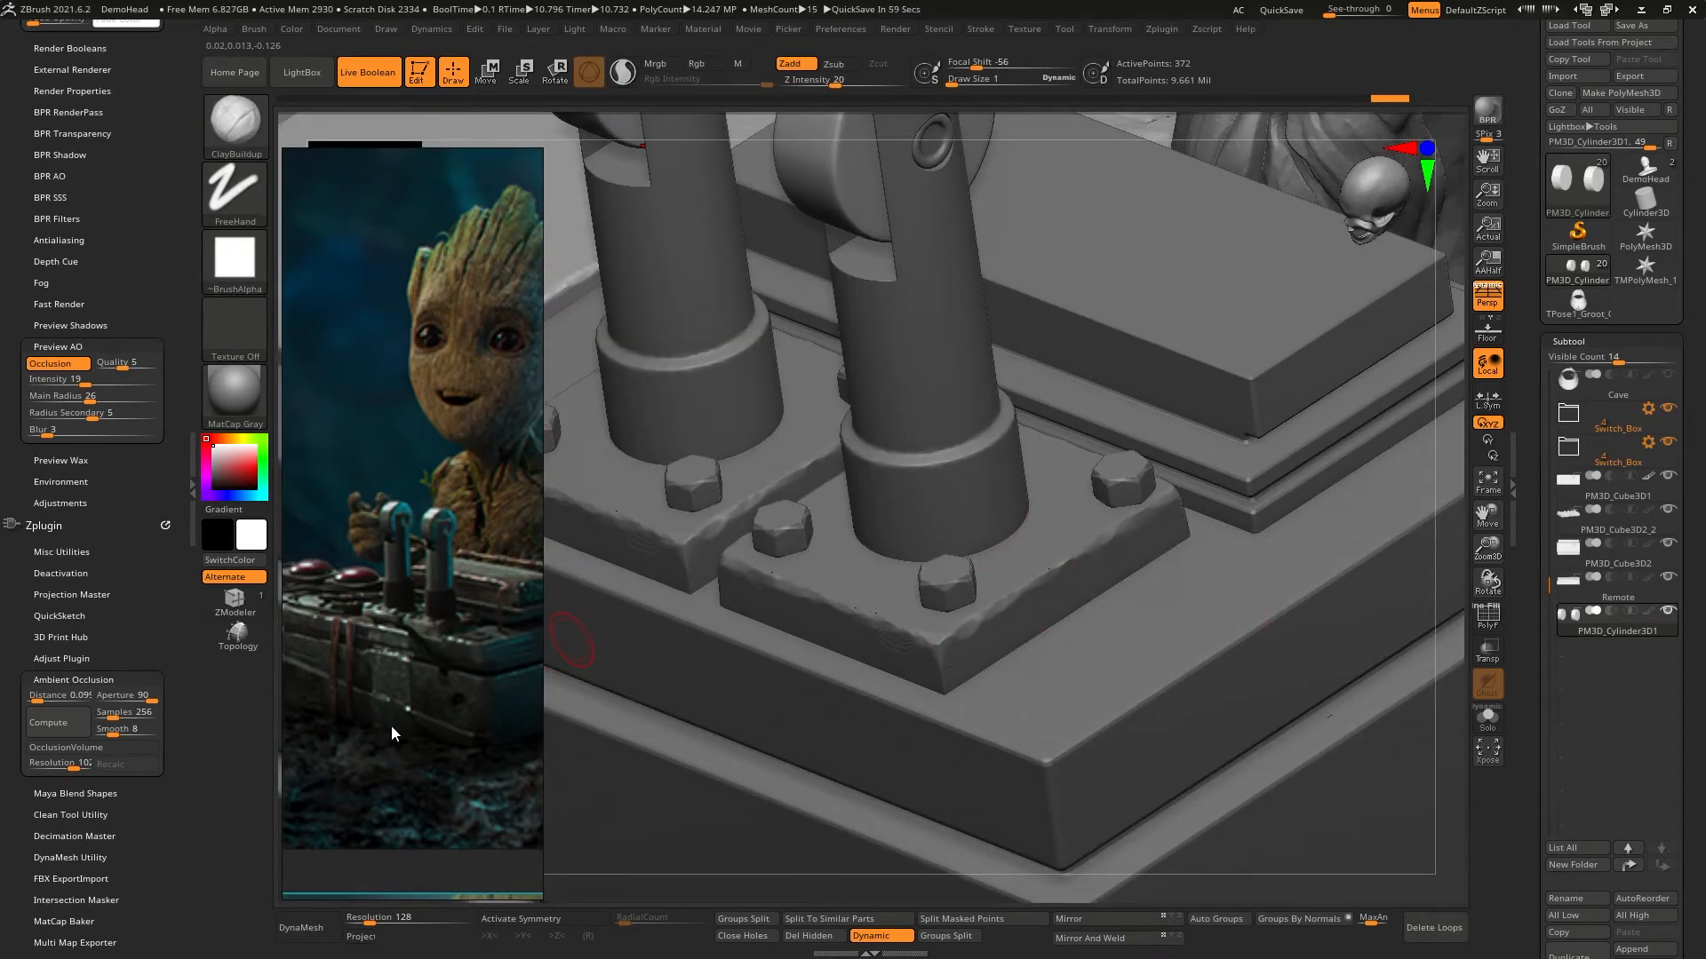
{"action": "scroll", "coordinate": [391, 725], "scroll_direction": "down", "scroll_amount": 8}
{"action": "scroll", "coordinate": [412, 401], "scroll_direction": "up", "scroll_amount": 5}
{"action": "middle_click_drag", "start_coordinate": [485, 390], "coordinate": [498, 540]}
{"action": "scroll", "coordinate": [420, 455], "scroll_direction": "up", "scroll_amount": 4}
{"action": "scroll", "coordinate": [456, 479], "scroll_direction": "down", "scroll_amount": 8}
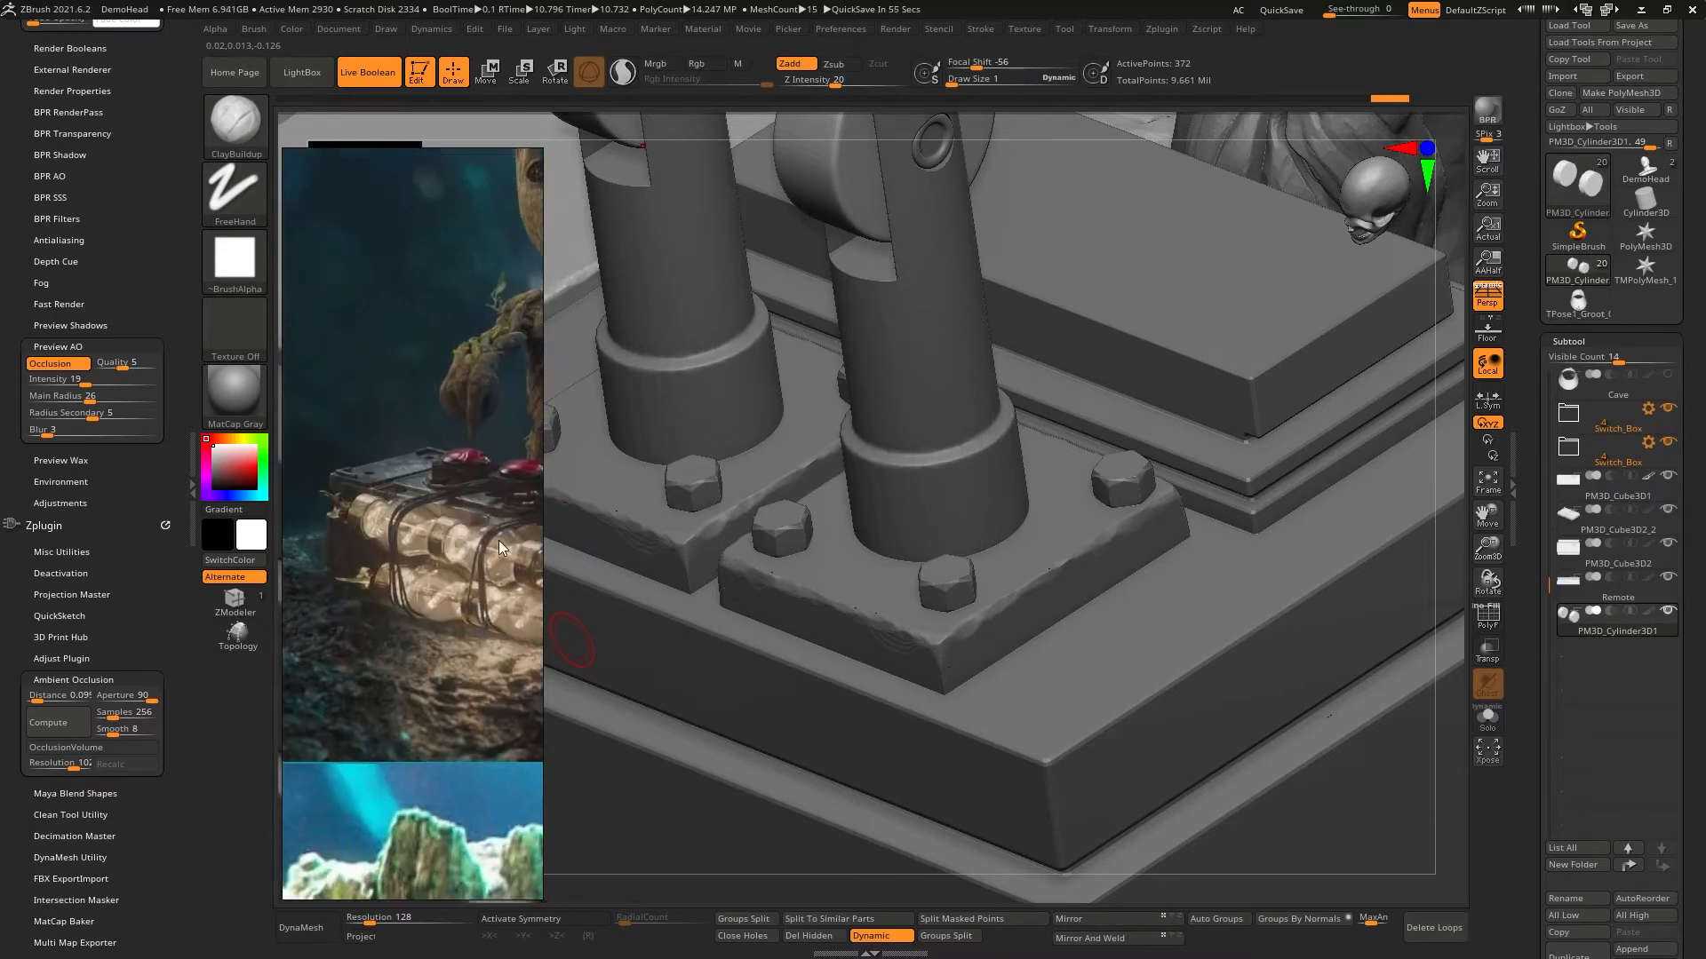
{"action": "scroll", "coordinate": [366, 492], "scroll_direction": "up", "scroll_amount": 3}
{"action": "scroll", "coordinate": [368, 486], "scroll_direction": "down", "scroll_amount": 2}
{"action": "middle_click_drag", "start_coordinate": [387, 755], "coordinate": [401, 355]}
{"action": "middle_click_drag", "start_coordinate": [396, 728], "coordinate": [375, 412]}
{"action": "middle_click_drag", "start_coordinate": [418, 605], "coordinate": [438, 694]}
{"action": "scroll", "coordinate": [446, 662], "scroll_direction": "up", "scroll_amount": 3}
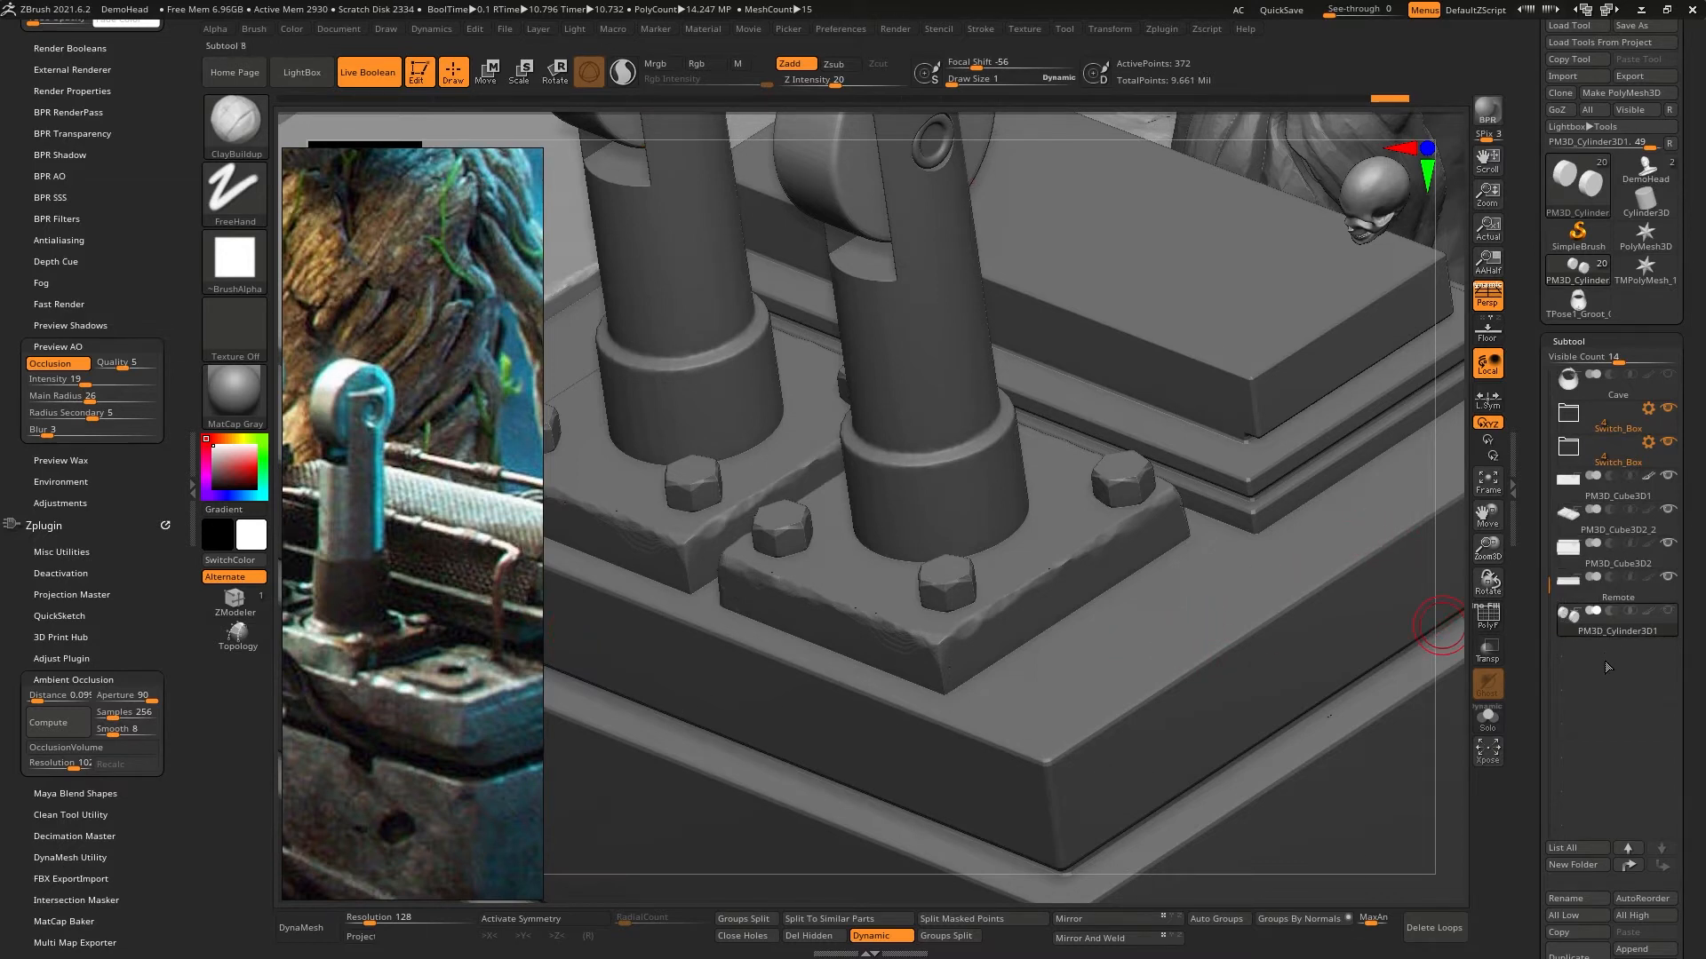
- Append a cube as a new subtool, select it and display its polyframe
{"action": "scroll", "coordinate": [1532, 658], "scroll_direction": "down", "scroll_amount": 3}
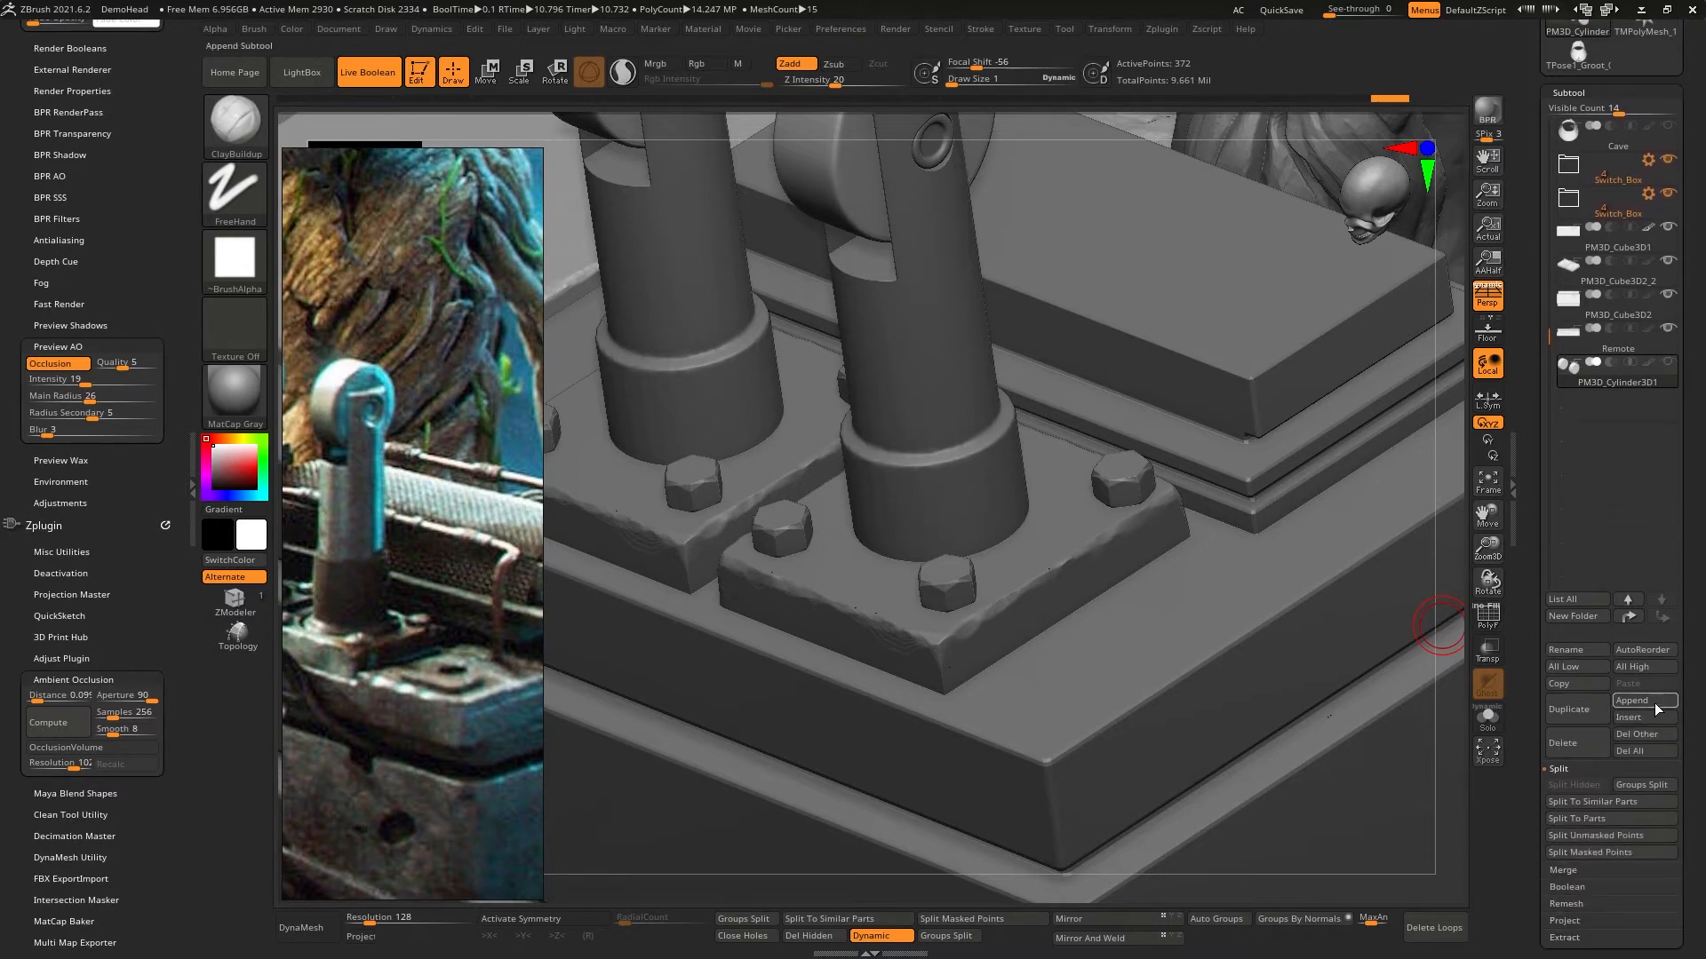
{"action": "left_click", "coordinate": [1655, 705]}
{"action": "left_click", "coordinate": [1114, 685]}
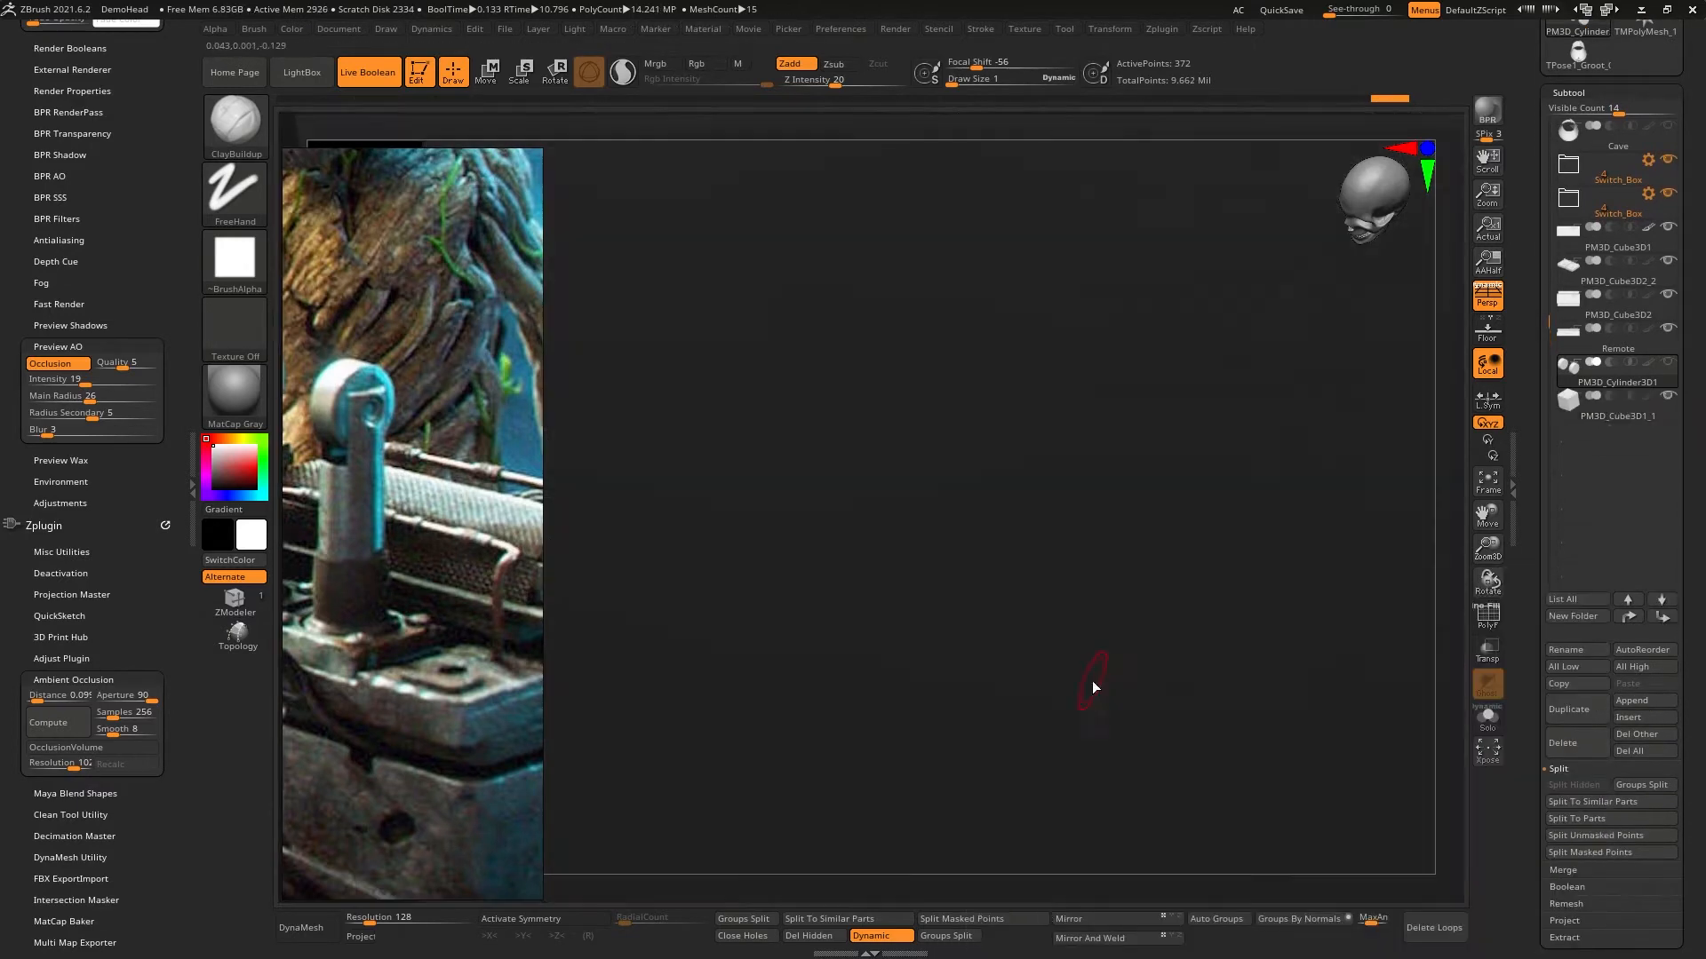
{"action": "mouse_move", "coordinate": [1115, 606]}
{"action": "right_mouse_down", "text": "ctrl"}
{"action": "mouse_move", "coordinate": [1119, 253]}
{"action": "mouse_move", "coordinate": [1142, 267]}
{"action": "mouse_move", "coordinate": [1138, 231]}
{"action": "right_mouse_up", "text": "ctrl"}
{"action": "right_click_drag", "start_coordinate": [1179, 608], "coordinate": [1130, 213], "text": "ctrl"}
{"action": "mouse_move", "coordinate": [1171, 445]}
{"action": "right_mouse_down"}
{"action": "mouse_move", "coordinate": [1158, 464]}
{"action": "mouse_move", "coordinate": [1130, 409]}
{"action": "mouse_move", "coordinate": [1160, 755]}
{"action": "mouse_move", "coordinate": [1146, 518]}
{"action": "mouse_move", "coordinate": [1184, 454]}
{"action": "right_mouse_up"}
{"action": "left_click", "coordinate": [1051, 442], "text": "alt"}
{"action": "mouse_move", "coordinate": [1058, 438]}
{"action": "right_mouse_down"}
{"action": "mouse_move", "coordinate": [1036, 480]}
{"action": "mouse_move", "coordinate": [1141, 519]}
{"action": "mouse_move", "coordinate": [1120, 491]}
{"action": "mouse_move", "coordinate": [1174, 460]}
{"action": "mouse_move", "coordinate": [1119, 438]}
{"action": "mouse_move", "coordinate": [1163, 517]}
{"action": "mouse_move", "coordinate": [1234, 498]}
{"action": "right_mouse_up"}
{"action": "left_click", "coordinate": [1481, 621]}
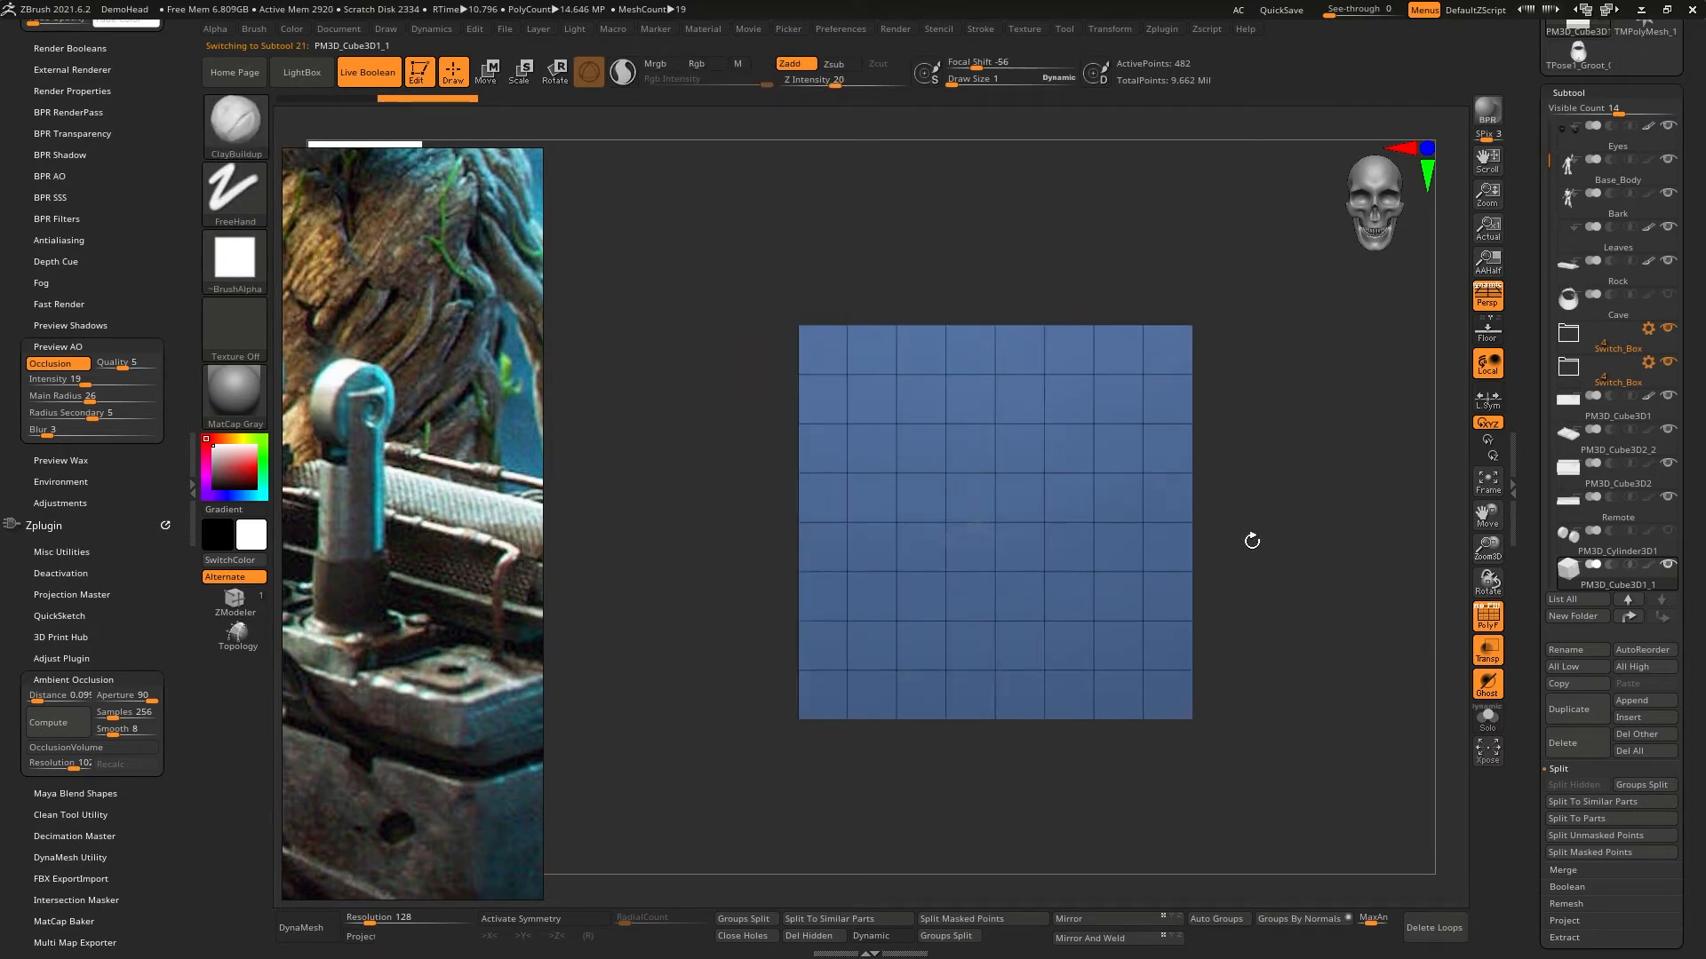
- Initialize the appended cube as a QCube with X, Y and Z resolution 2
{"action": "scroll", "coordinate": [1530, 811], "scroll_direction": "down", "scroll_amount": 5}
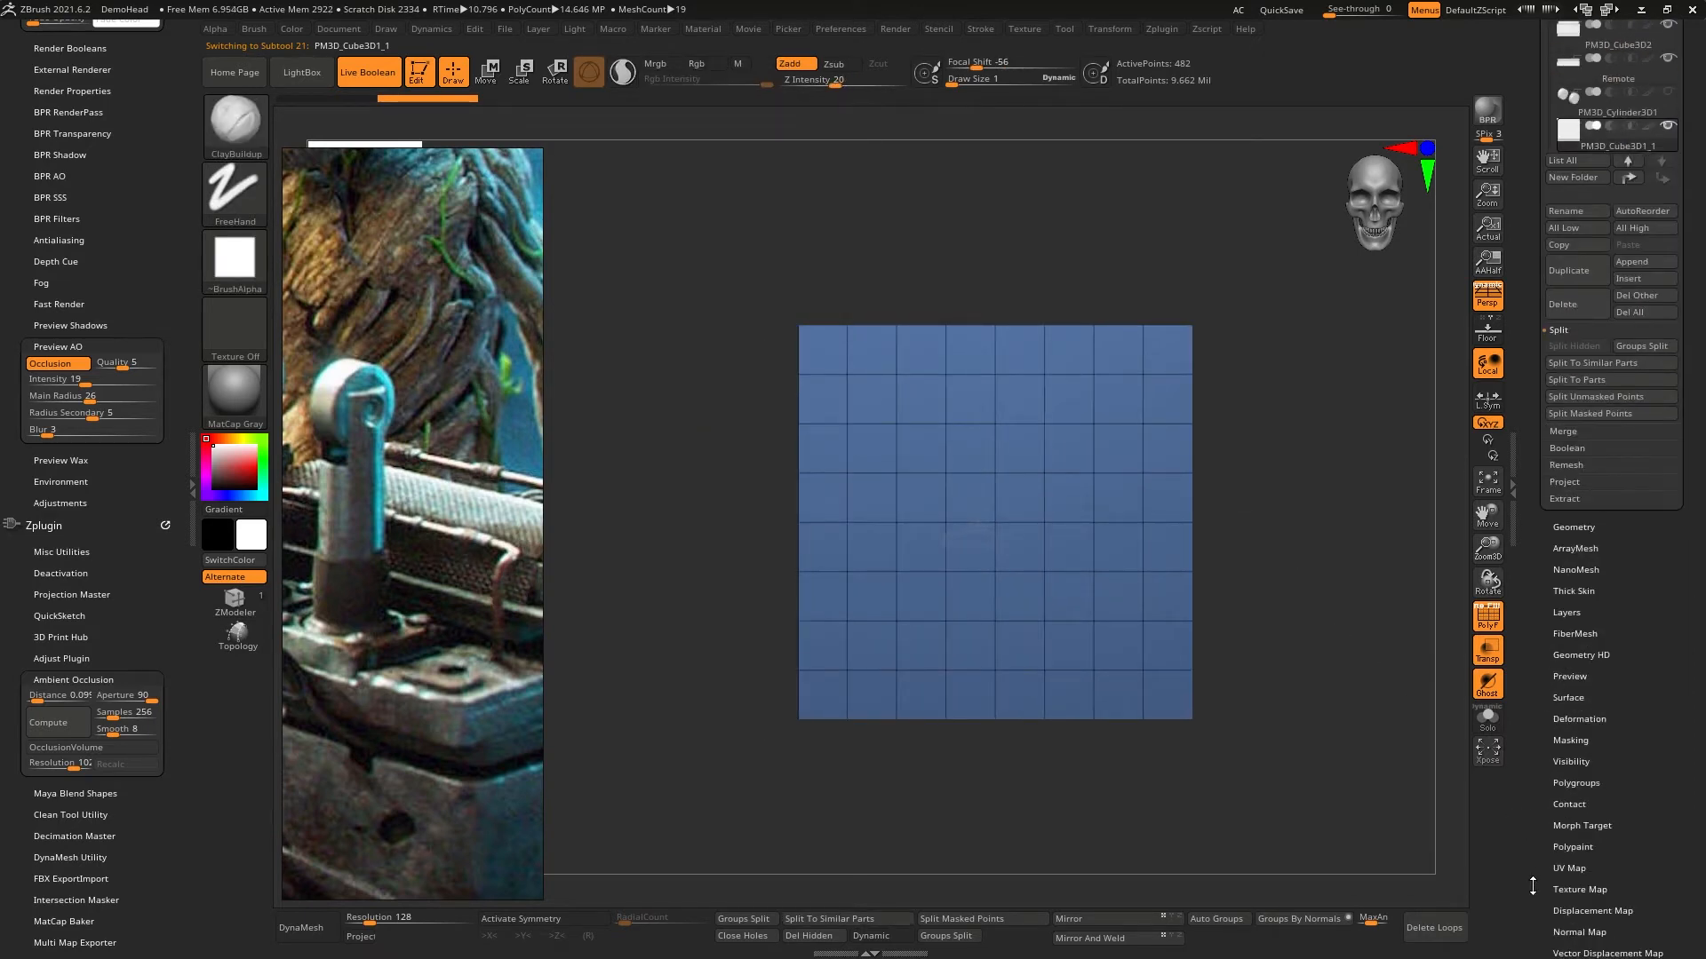
{"action": "scroll", "coordinate": [1532, 886], "scroll_direction": "down", "scroll_amount": 5}
{"action": "left_click", "coordinate": [1574, 616]}
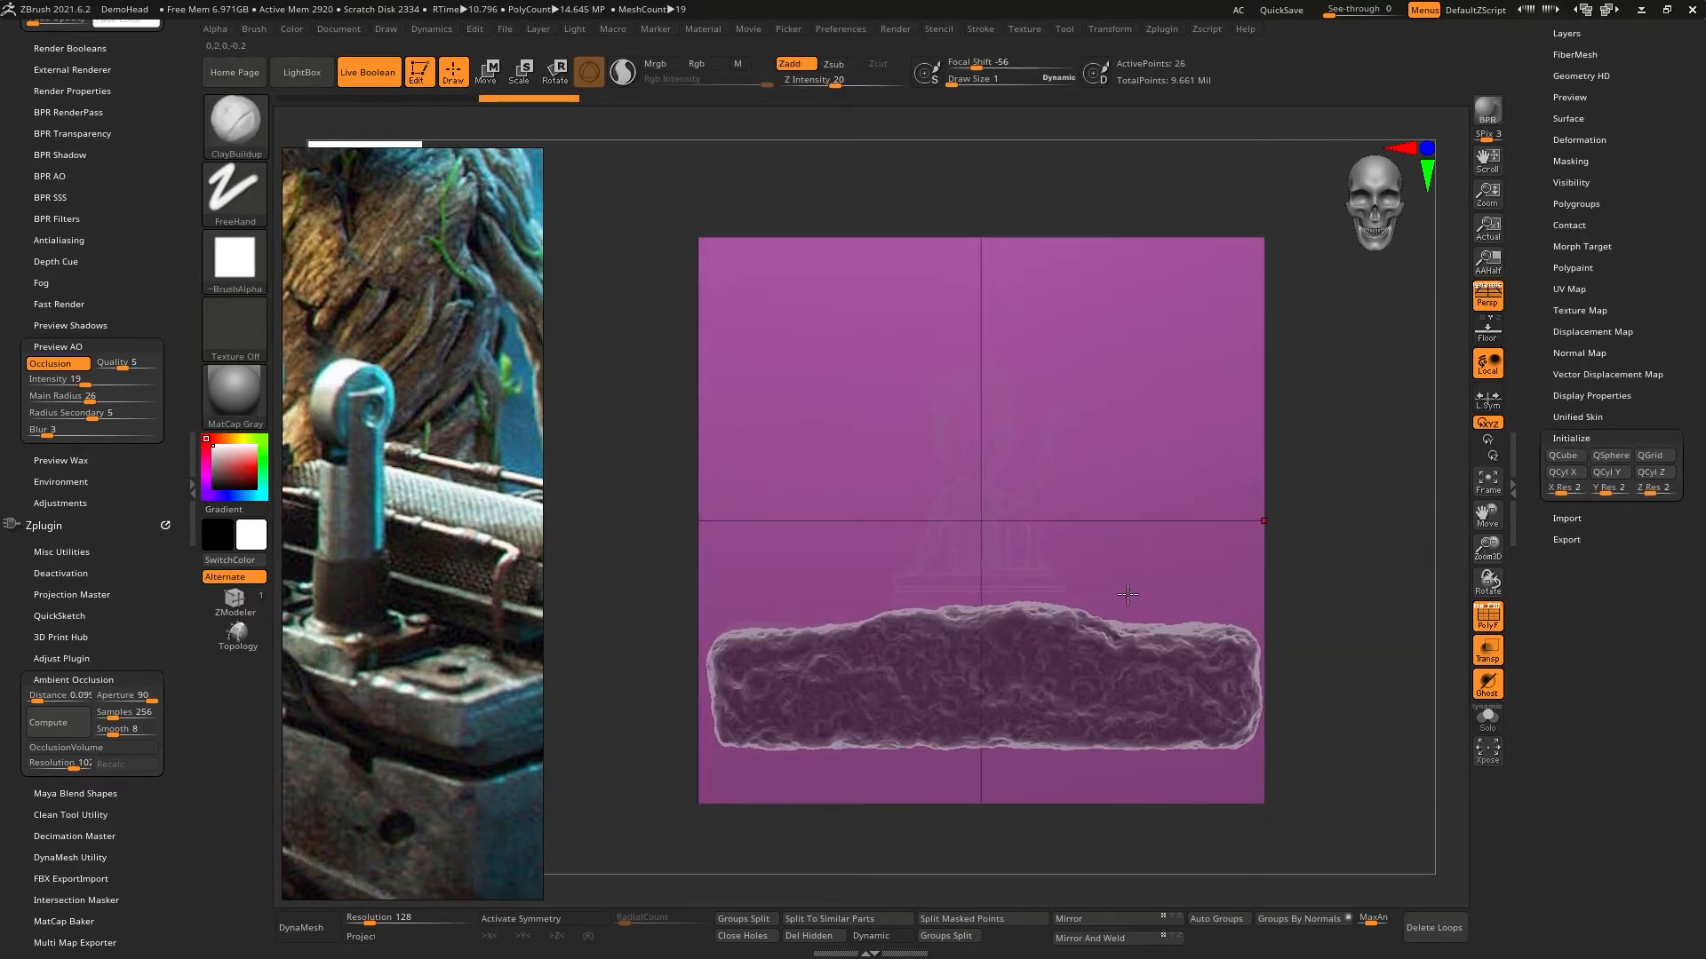
- Scale the cube down uniformly and flatten it vertically into a thin slab
{"action": "key", "text": "w"}
{"action": "right_click_drag", "start_coordinate": [1094, 572], "coordinate": [1061, 622]}
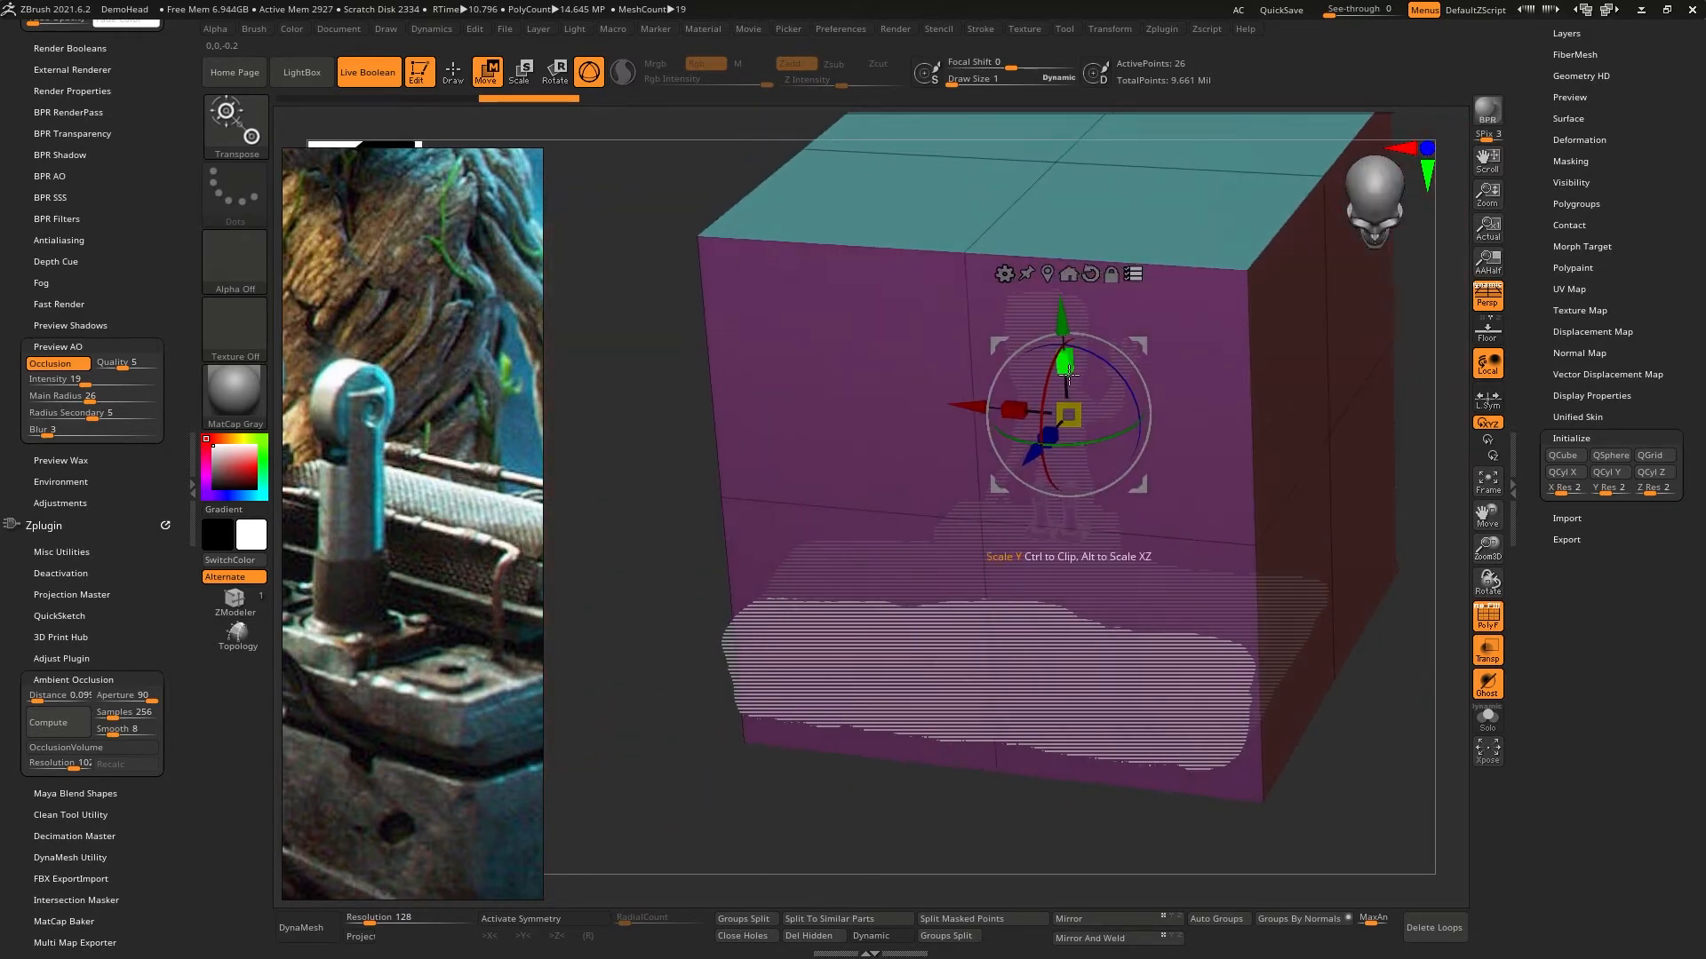
{"action": "left_click_drag", "start_coordinate": [1078, 429], "coordinate": [1118, 543]}
{"action": "key", "text": "ctrl+z"}
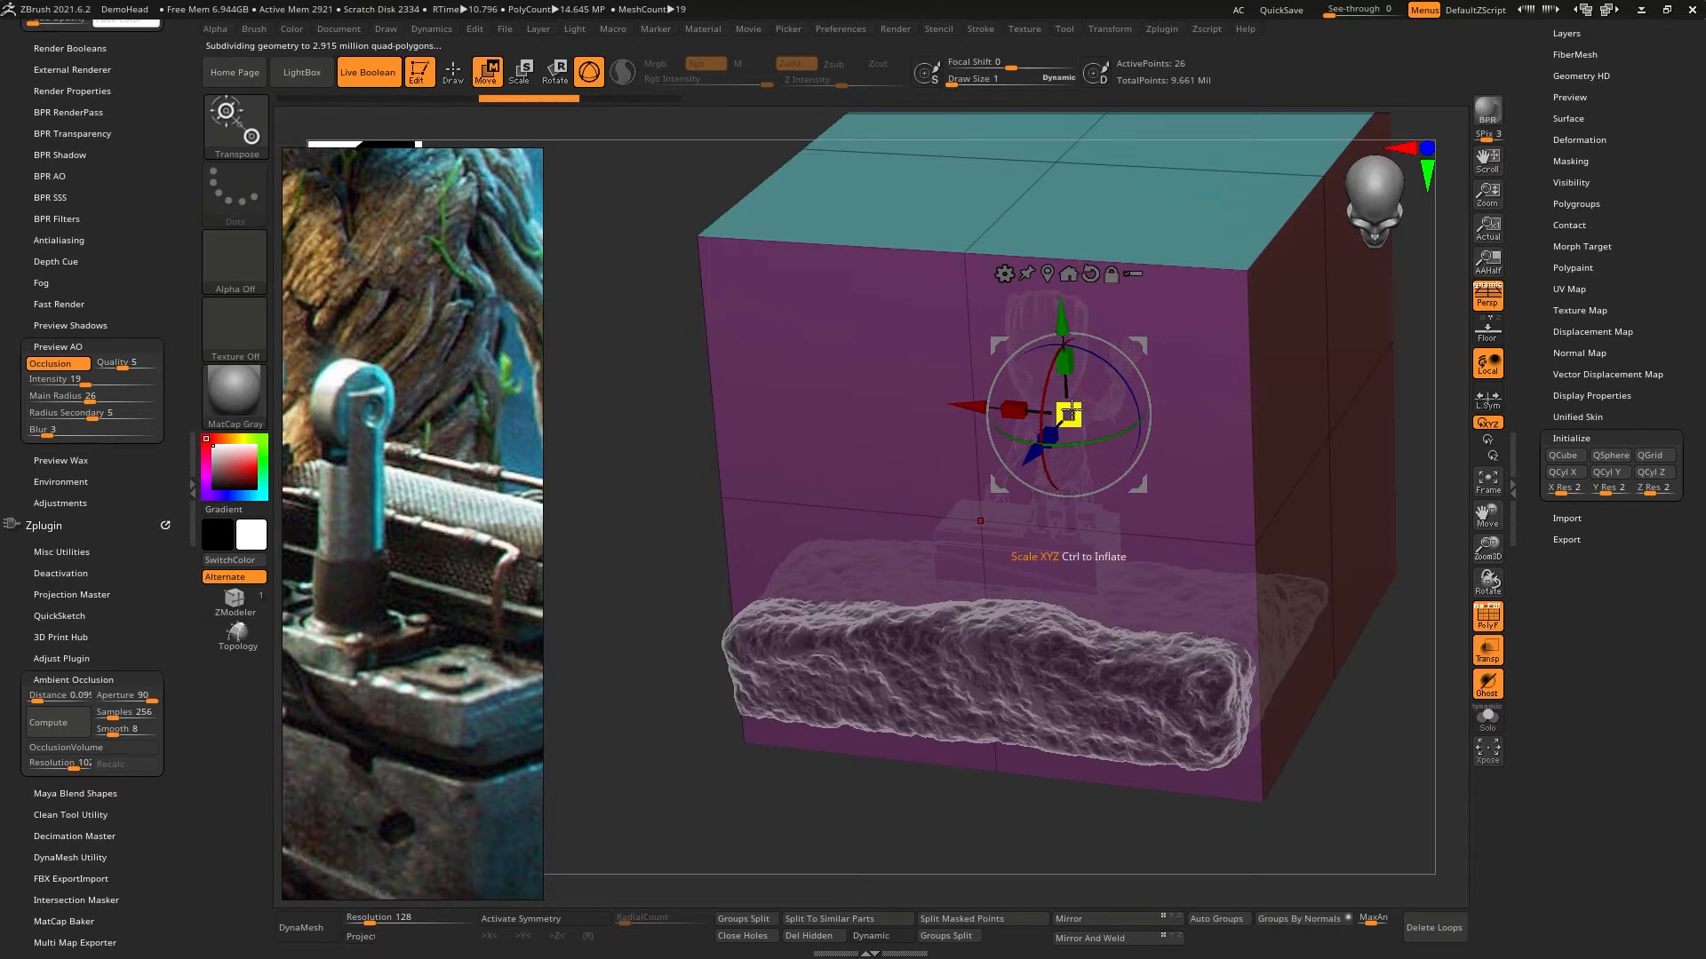
{"action": "left_click_drag", "start_coordinate": [1072, 411], "coordinate": [1096, 464]}
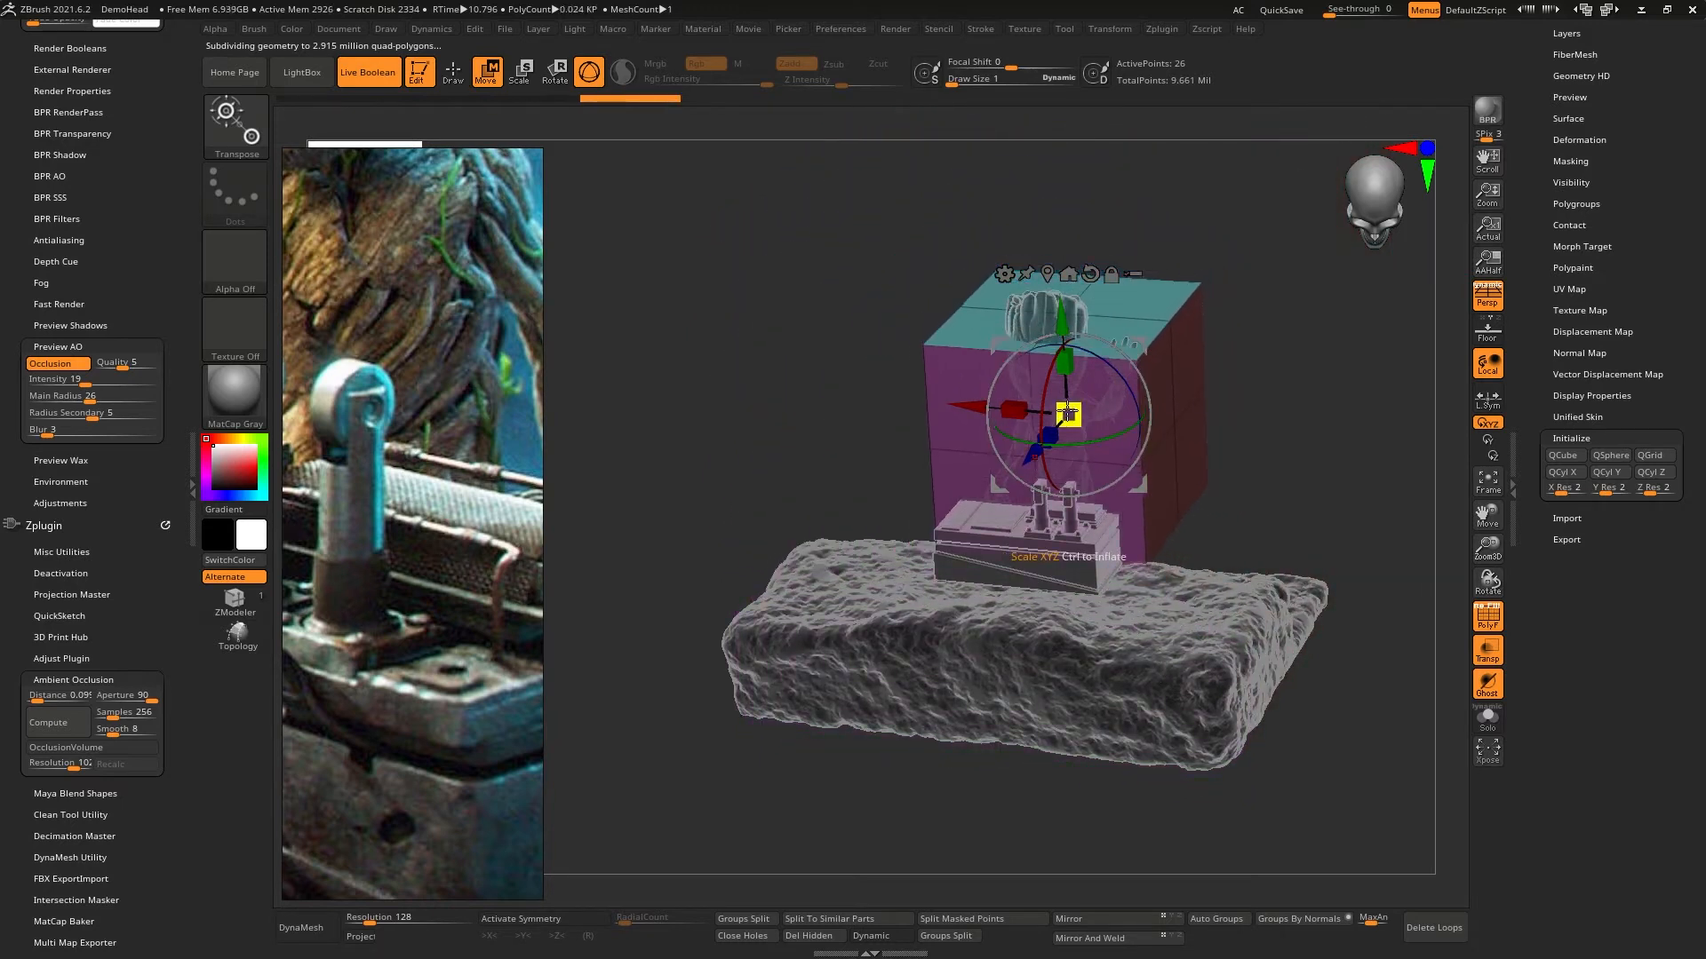
{"action": "left_click_drag", "start_coordinate": [1069, 382], "coordinate": [1120, 513]}
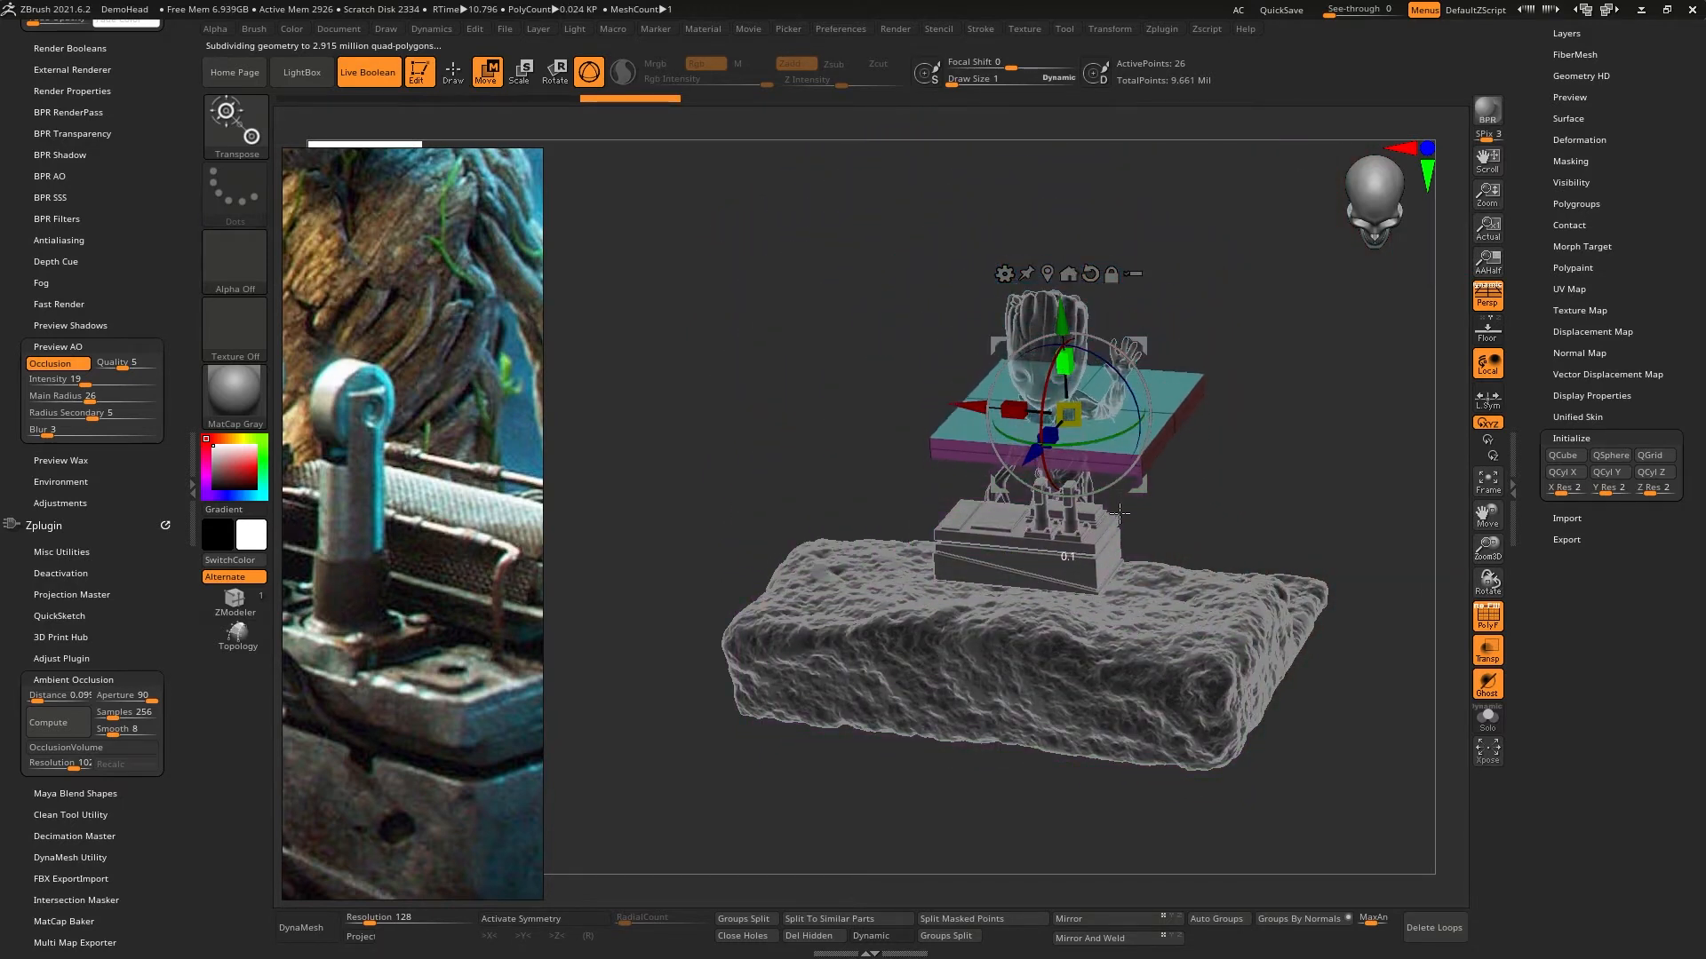
- Shrink the slab and move it over the switch box's front corner beside the outer lever's base plate
{"action": "right_click_drag", "start_coordinate": [1088, 479], "coordinate": [1117, 632]}
{"action": "right_click_drag", "start_coordinate": [1137, 453], "coordinate": [1127, 537], "text": "ctrl"}
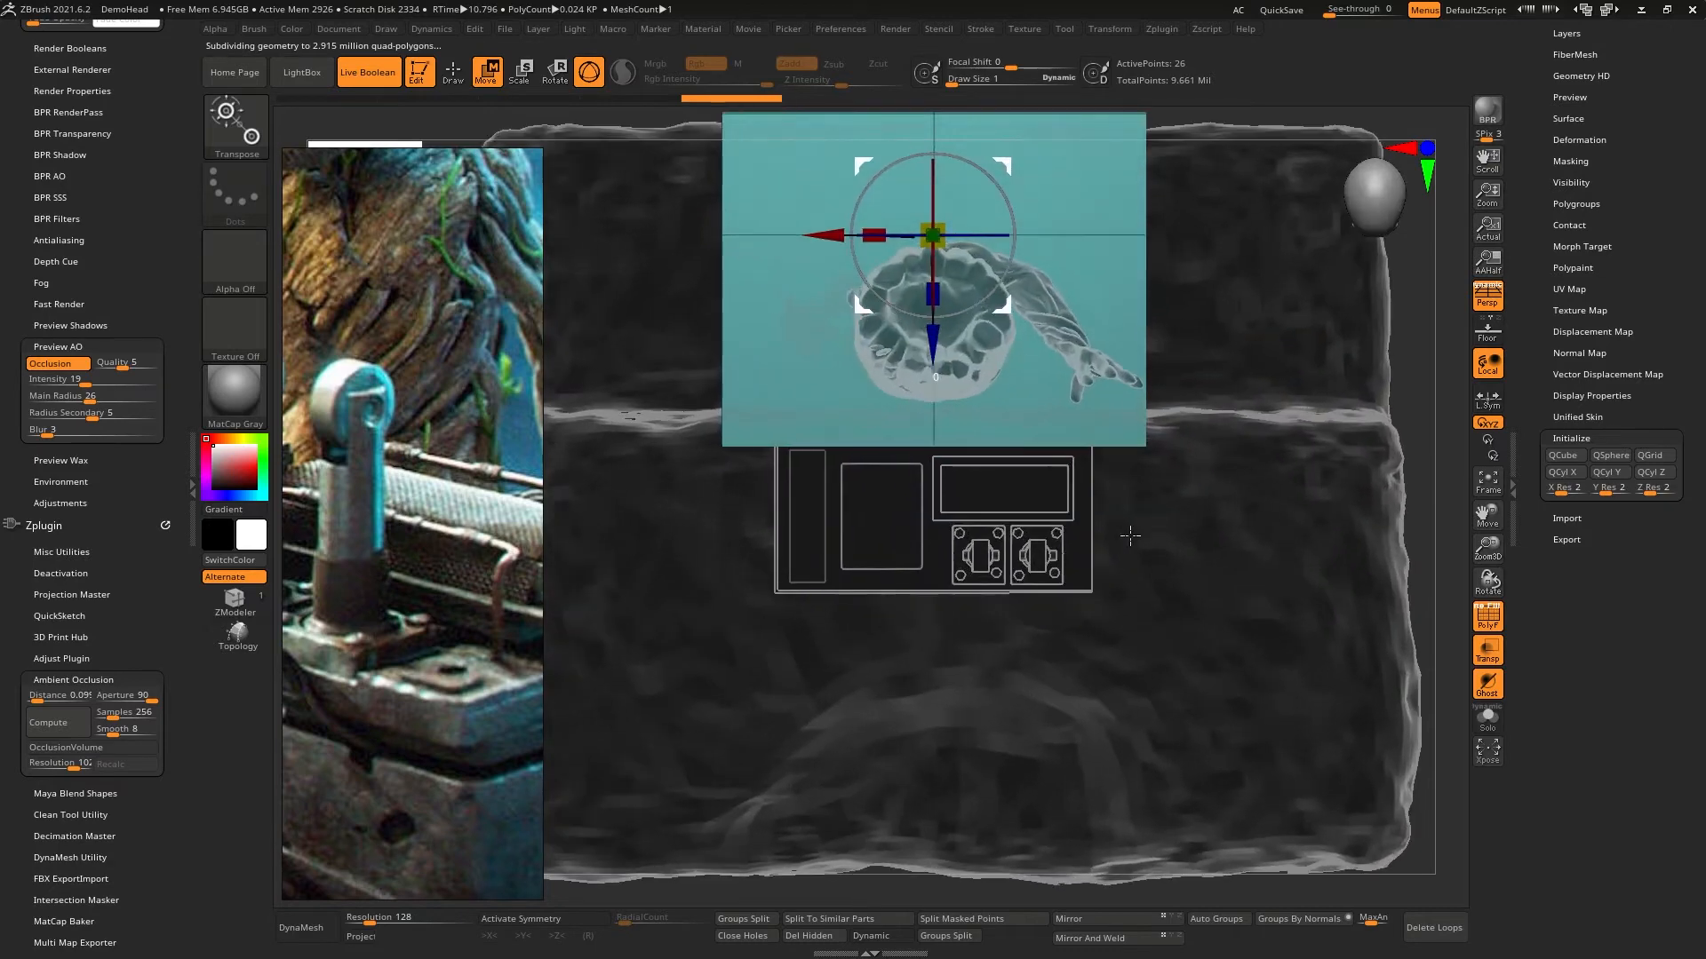
{"action": "right_click_drag", "start_coordinate": [1116, 368], "coordinate": [1092, 455], "text": "alt"}
{"action": "left_click_drag", "start_coordinate": [918, 307], "coordinate": [891, 481]}
{"action": "left_click_drag", "start_coordinate": [981, 246], "coordinate": [1120, 561]}
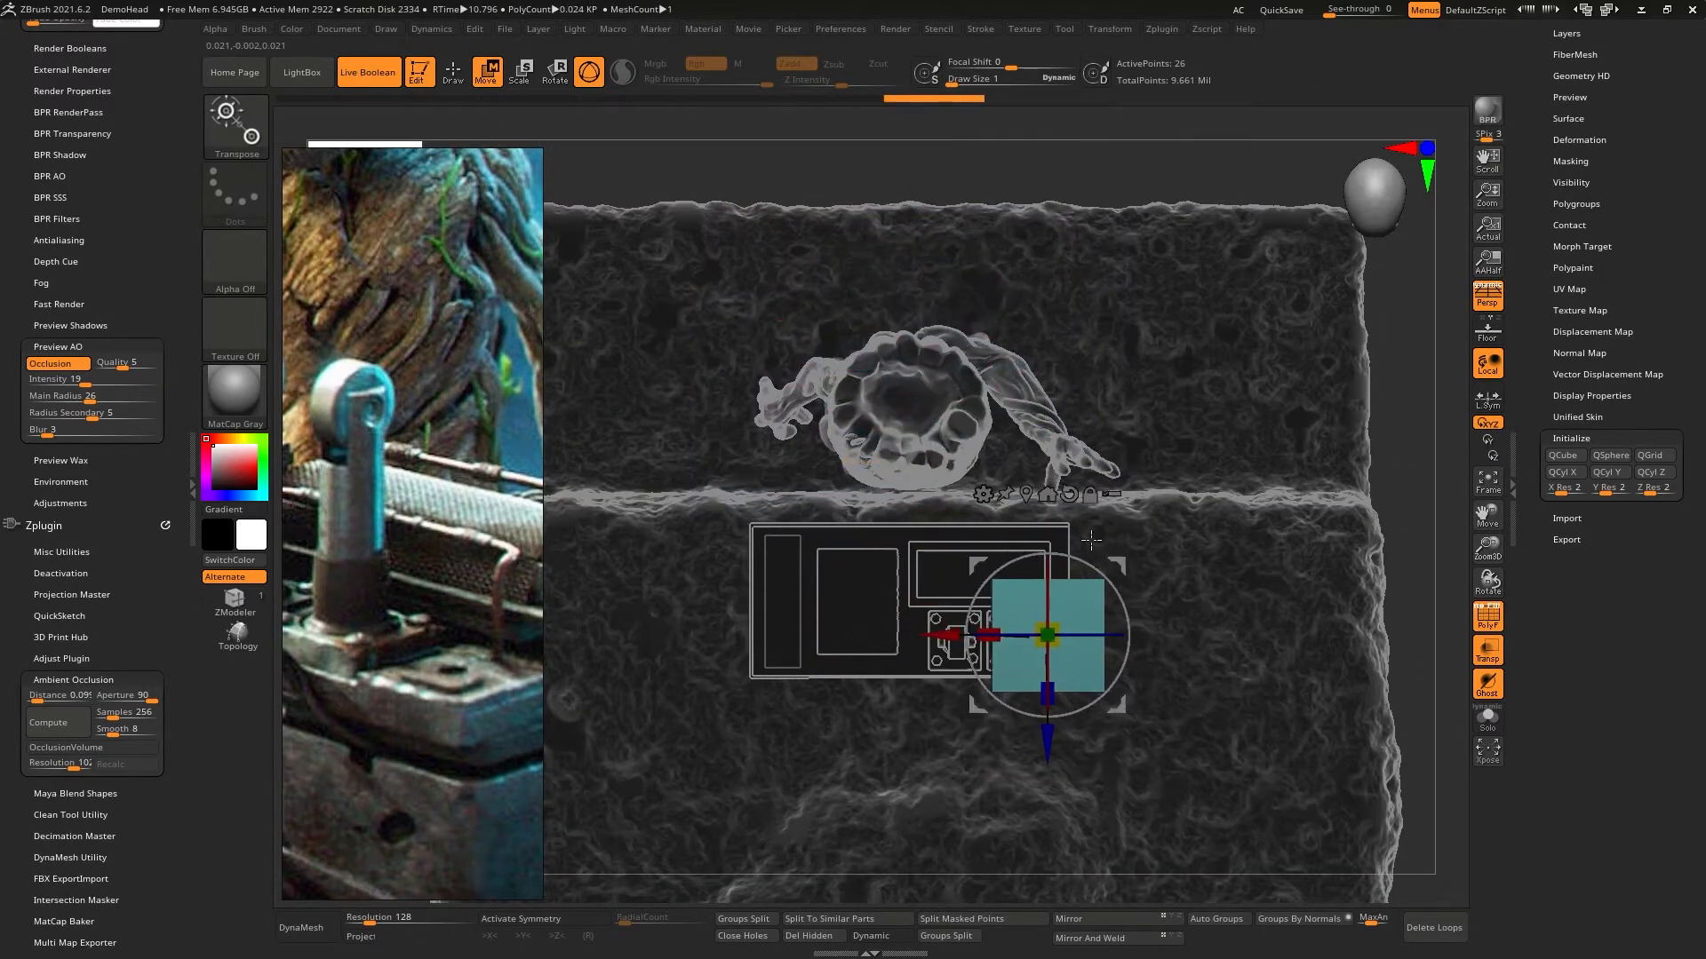
{"action": "right_click_drag", "start_coordinate": [1120, 562], "coordinate": [1163, 684], "text": "ctrl"}
{"action": "key", "text": "shift+t"}
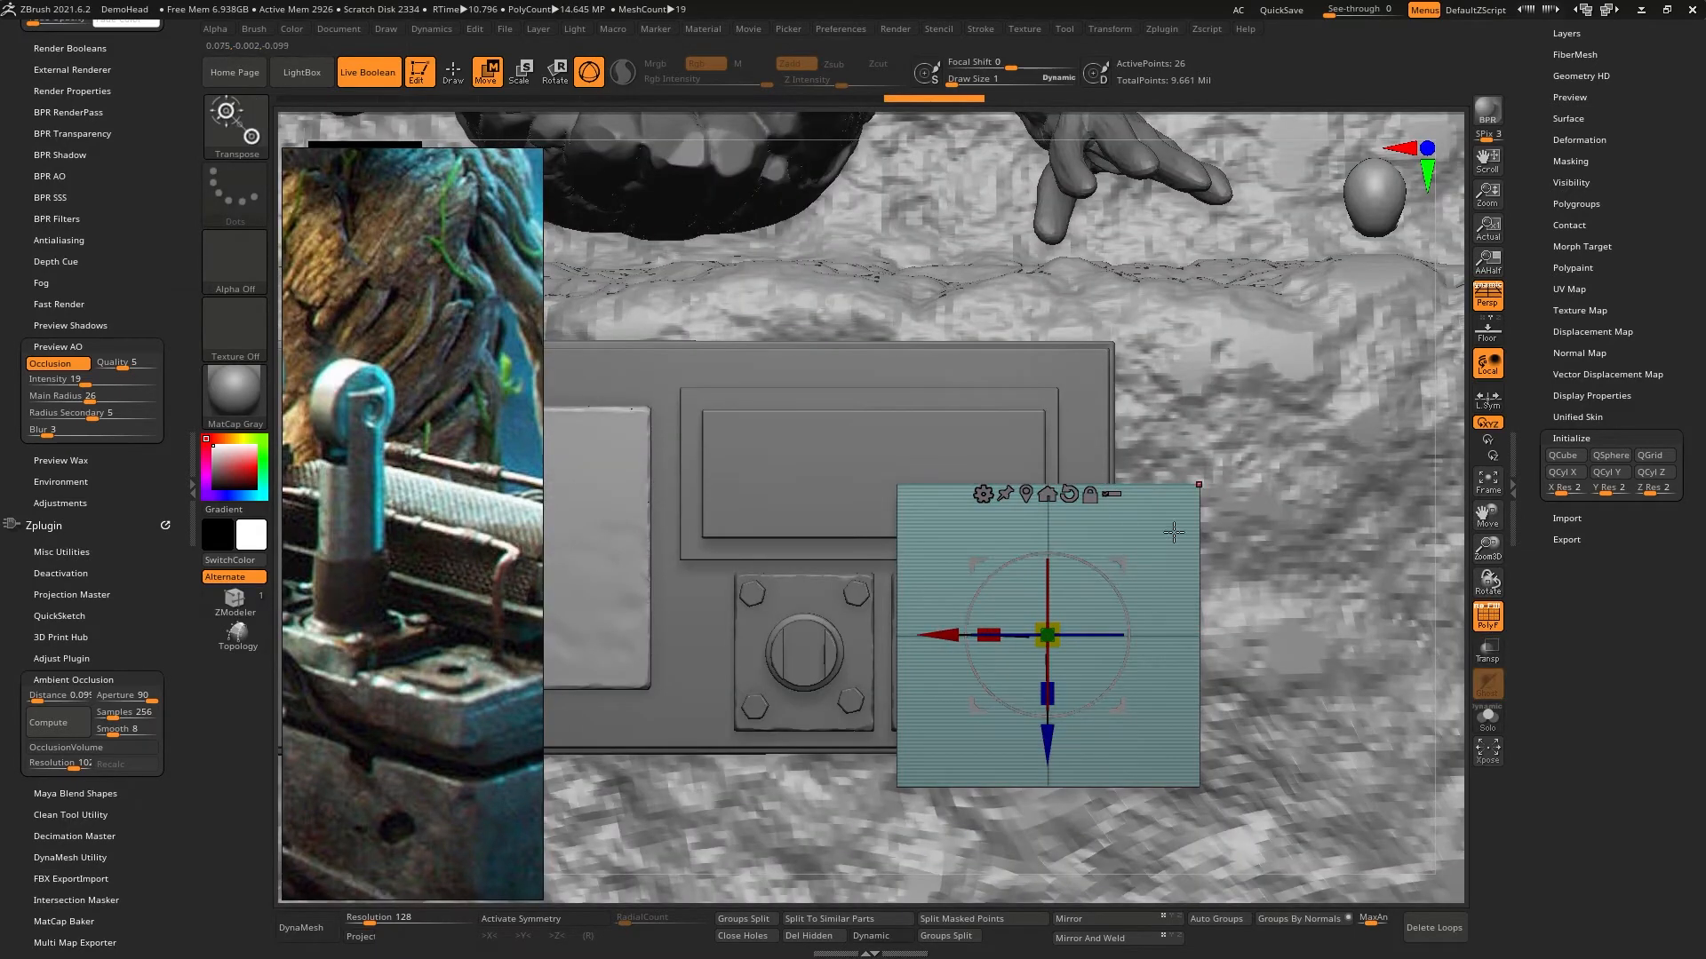
{"action": "left_click_drag", "start_coordinate": [1048, 635], "coordinate": [1024, 748]}
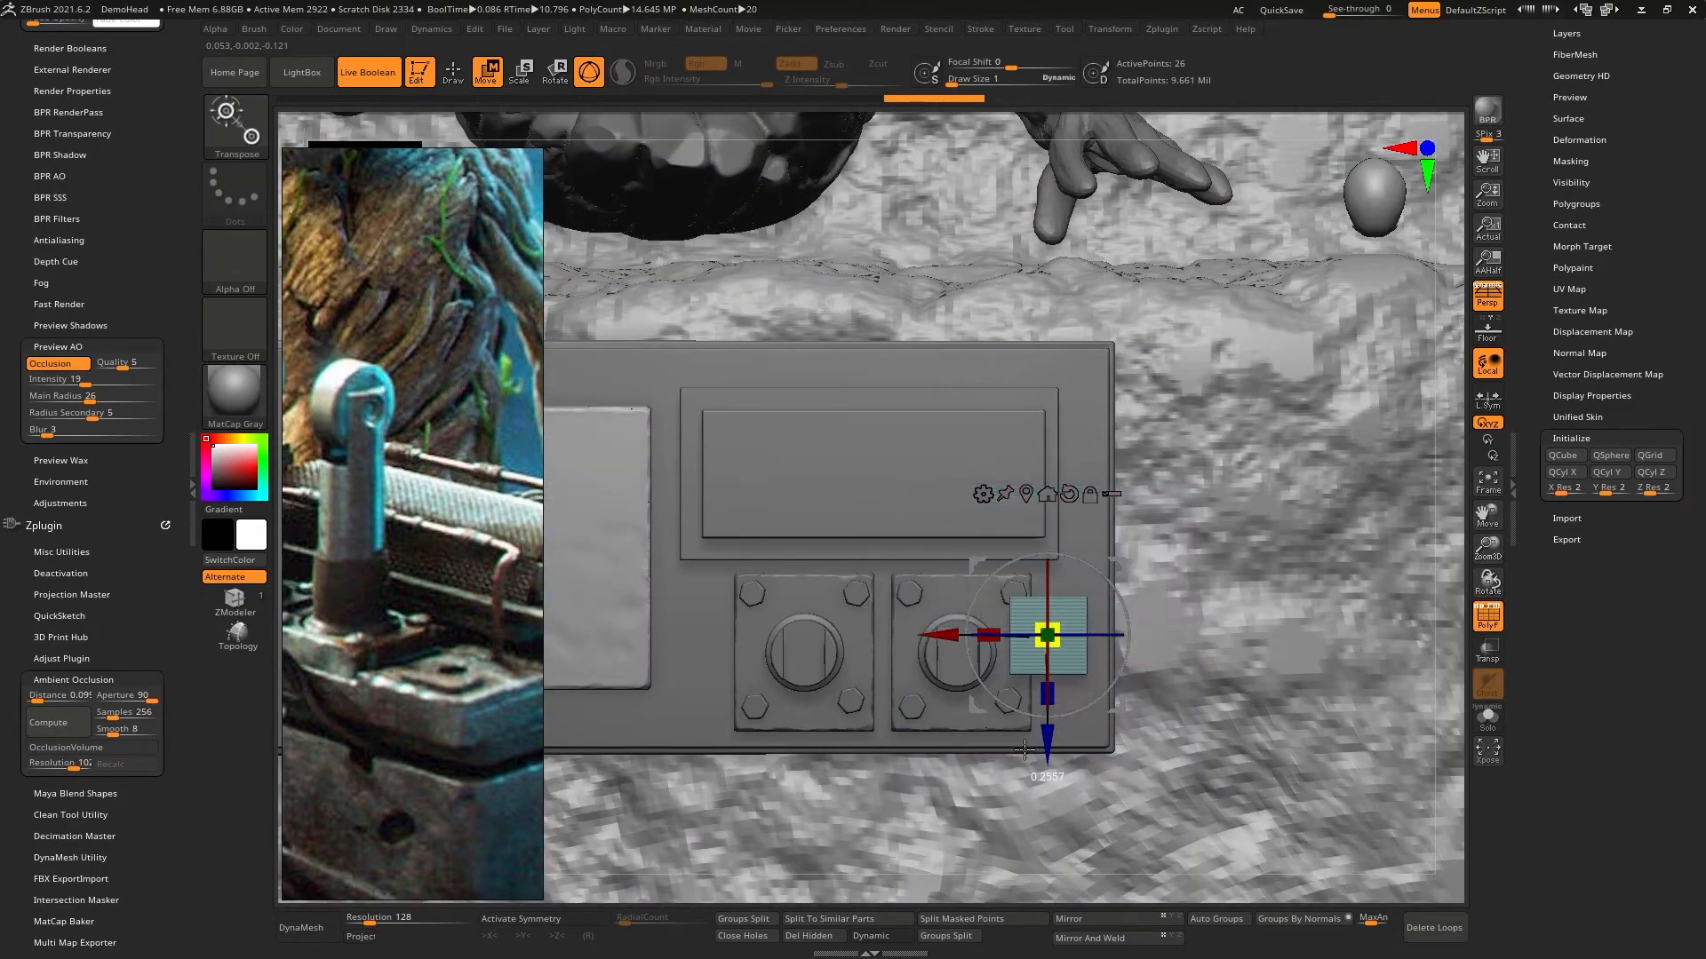
- Adjust the slab's height so it rests on the box's top surface beside the lever's base plate
{"action": "right_click_drag", "start_coordinate": [1106, 655], "coordinate": [1016, 478], "text": "alt"}
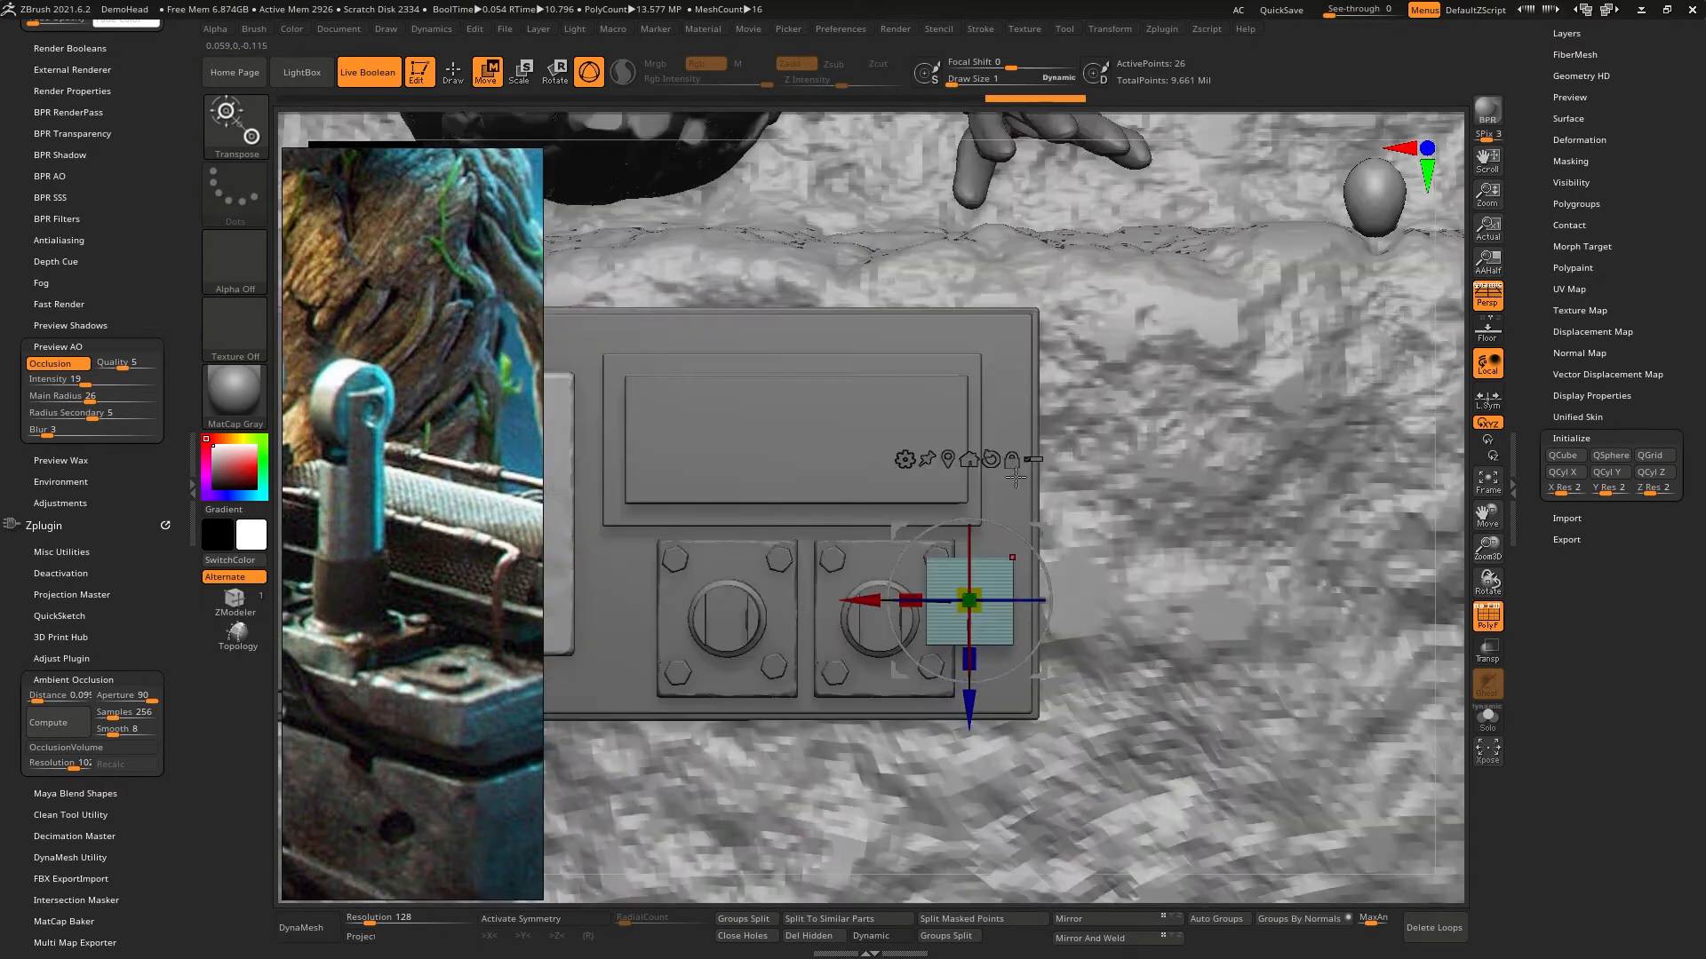
{"action": "left_click_drag", "start_coordinate": [1048, 557], "coordinate": [1070, 600]}
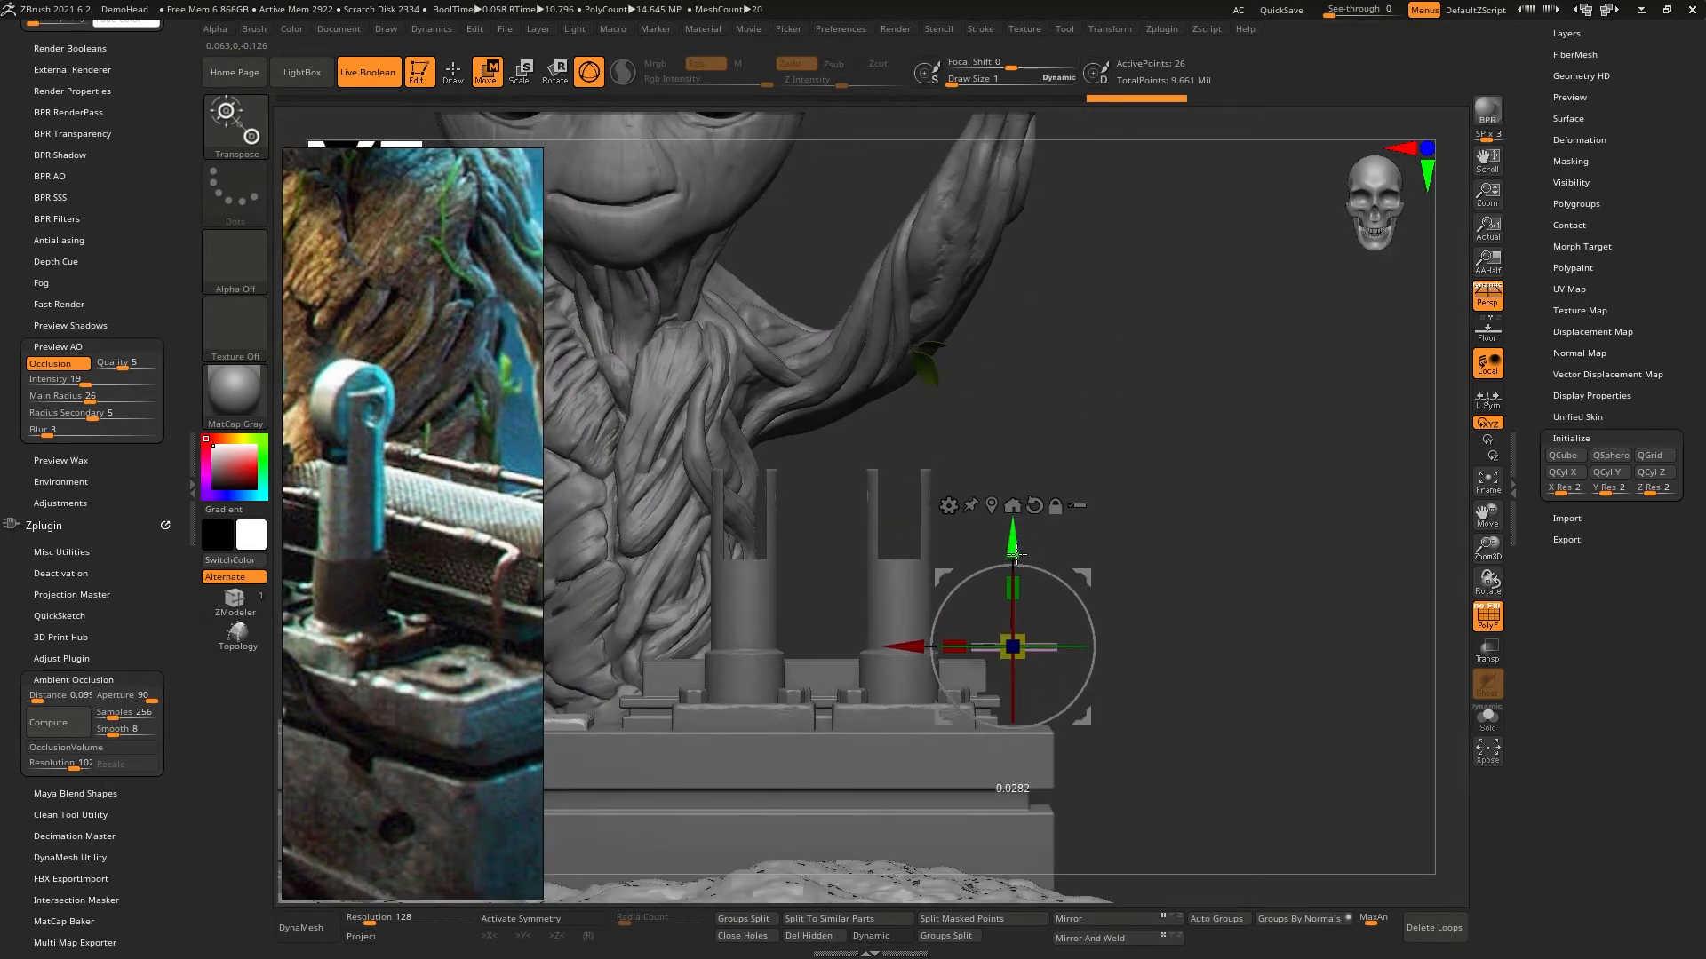
{"action": "right_click_drag", "start_coordinate": [1128, 613], "coordinate": [1078, 426], "text": "ctrl"}
{"action": "left_click_drag", "start_coordinate": [1075, 378], "coordinate": [1070, 427]}
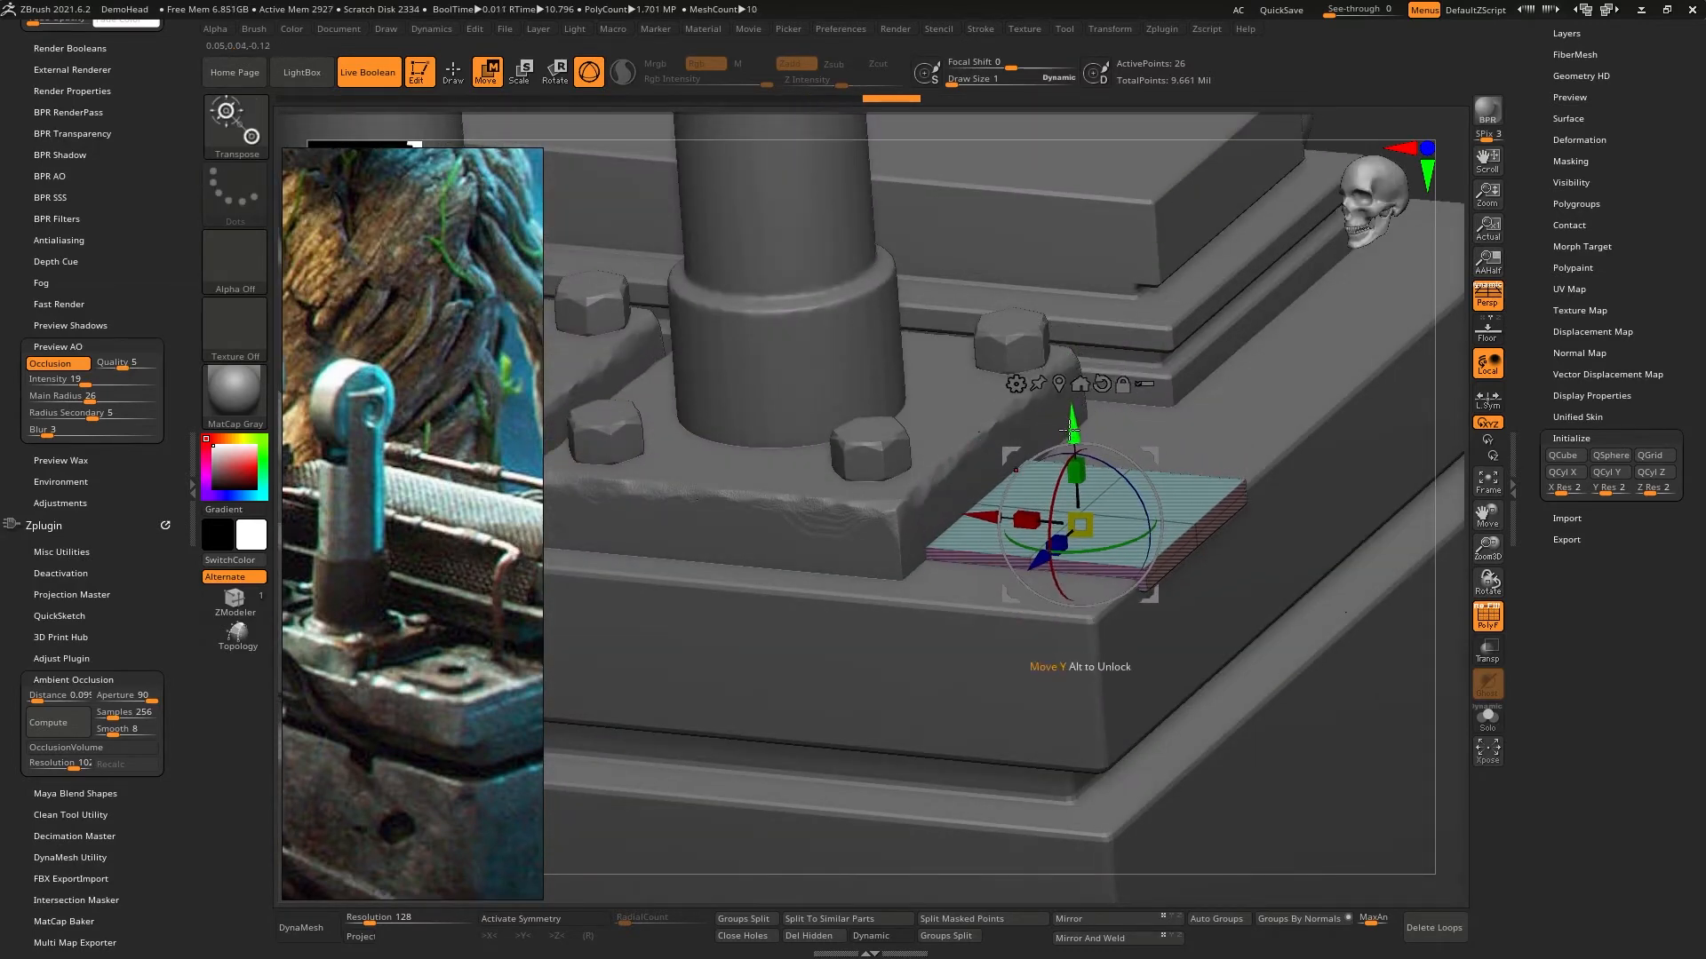
- Reduce the slab's size, slide it partly under the bolted base plate's corner, and return to draw mode
{"action": "left_click_drag", "start_coordinate": [983, 518], "coordinate": [929, 516]}
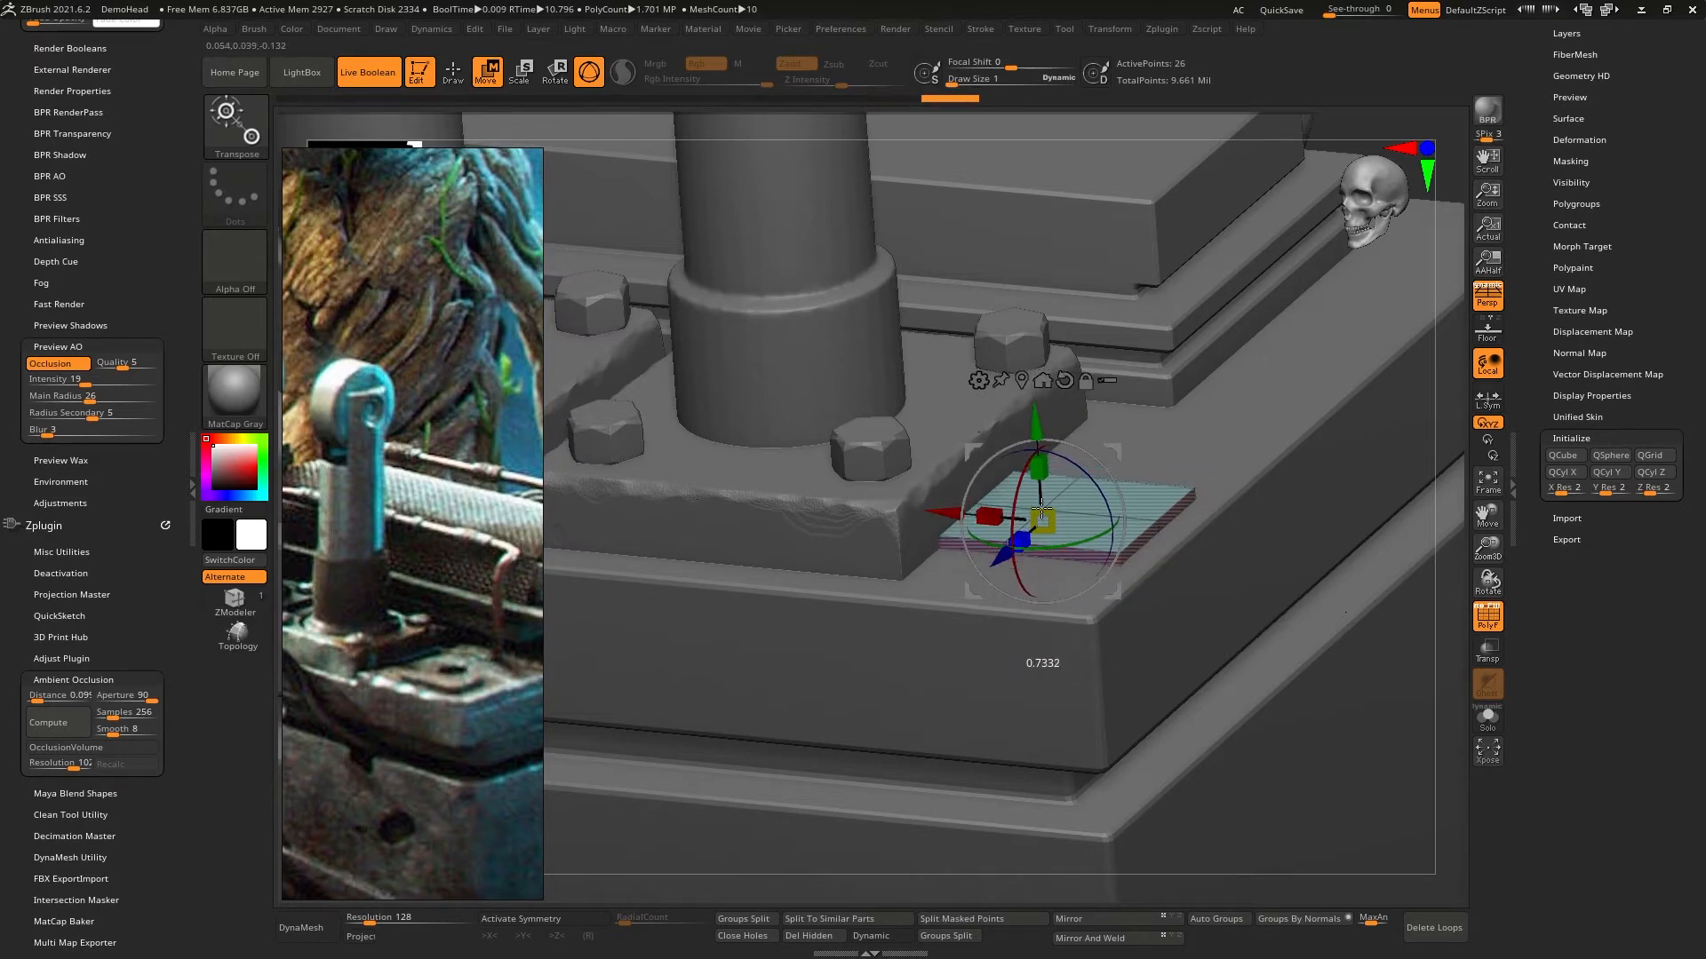
{"action": "right_click_drag", "start_coordinate": [1041, 523], "coordinate": [1035, 594]}
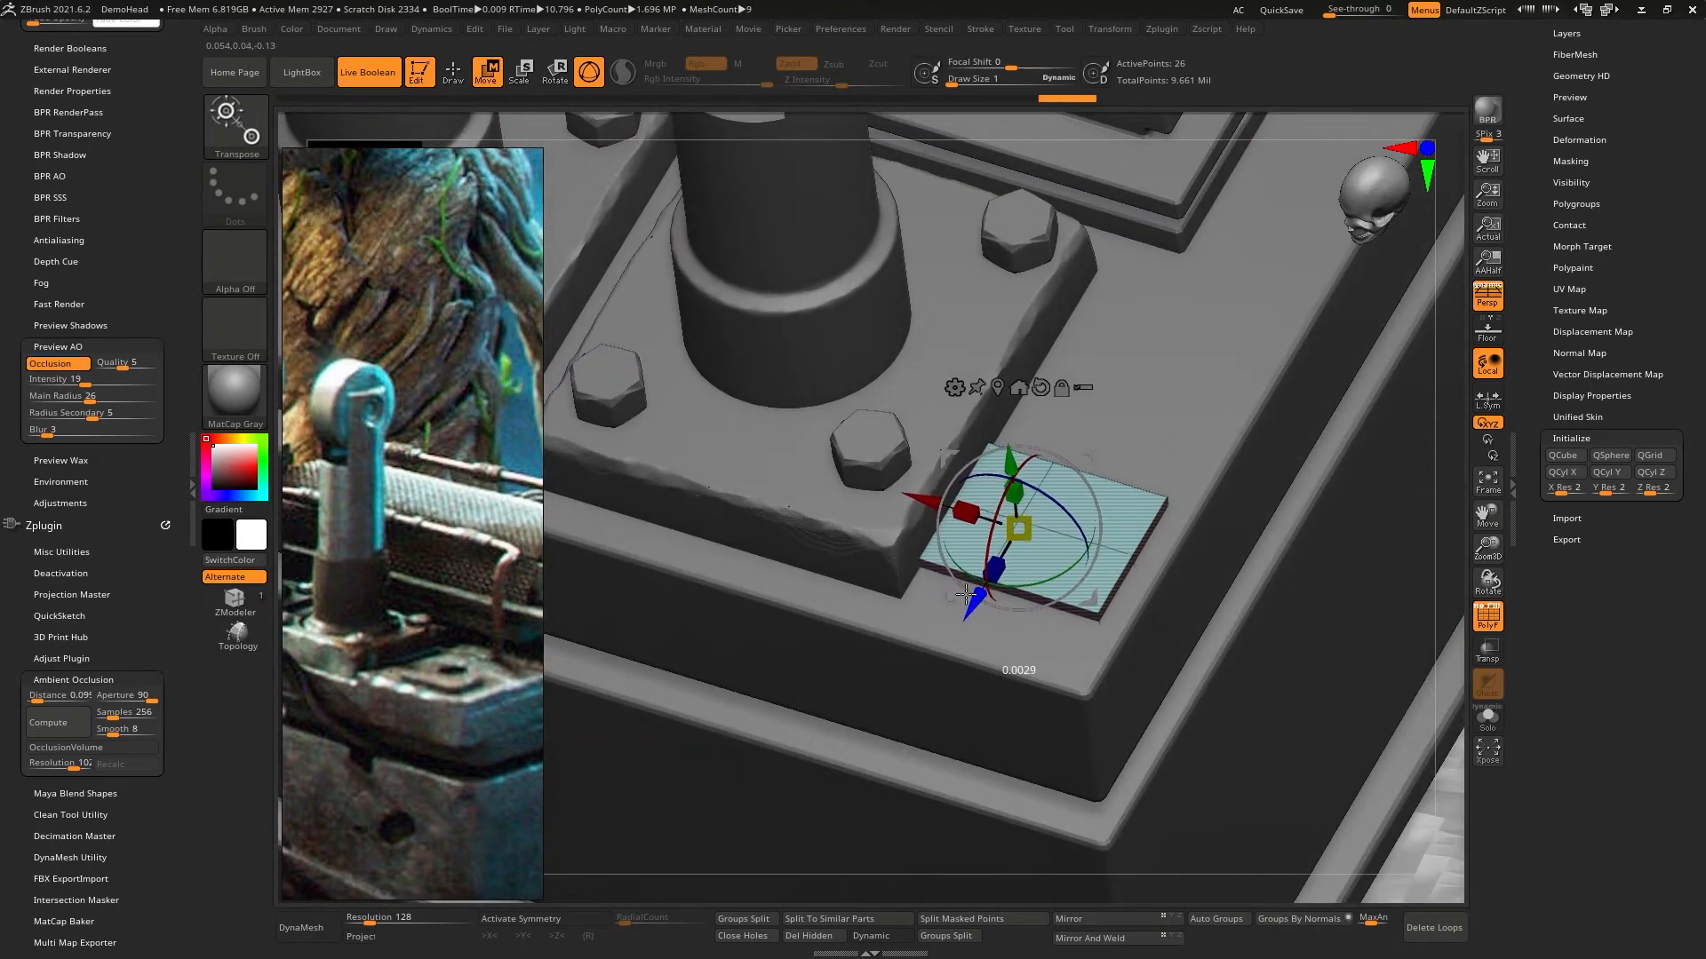
{"action": "right_click_drag", "start_coordinate": [984, 598], "coordinate": [1029, 524]}
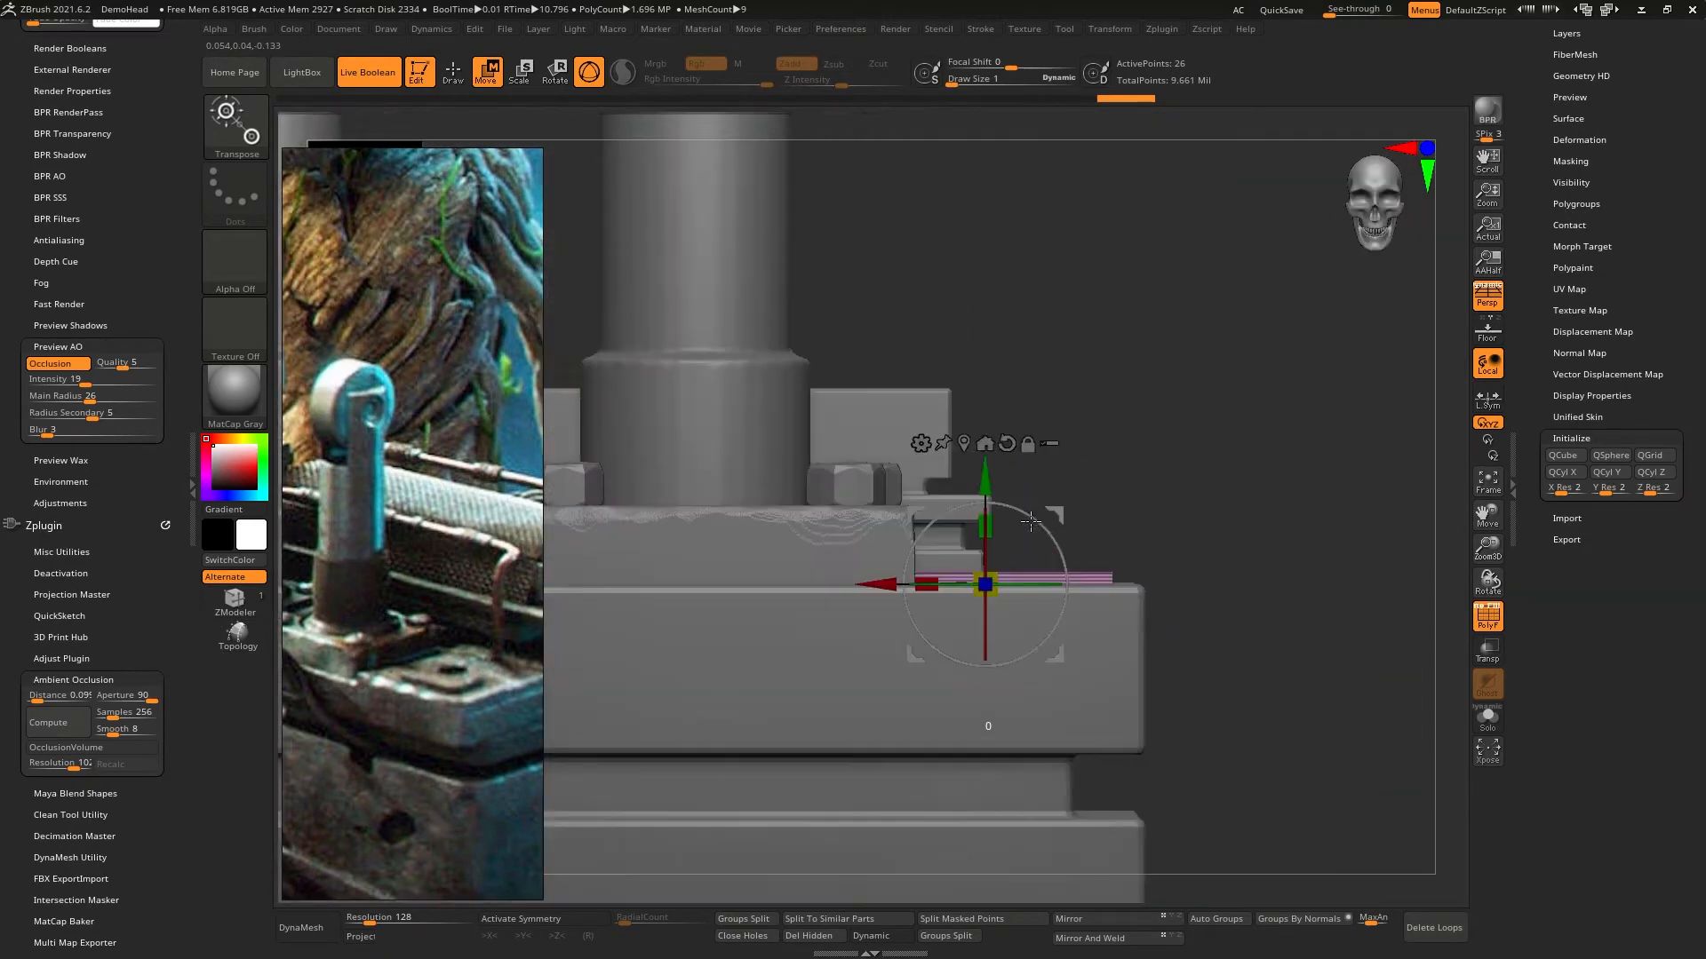
{"action": "right_click_drag", "start_coordinate": [1139, 462], "coordinate": [1128, 350], "text": "alt"}
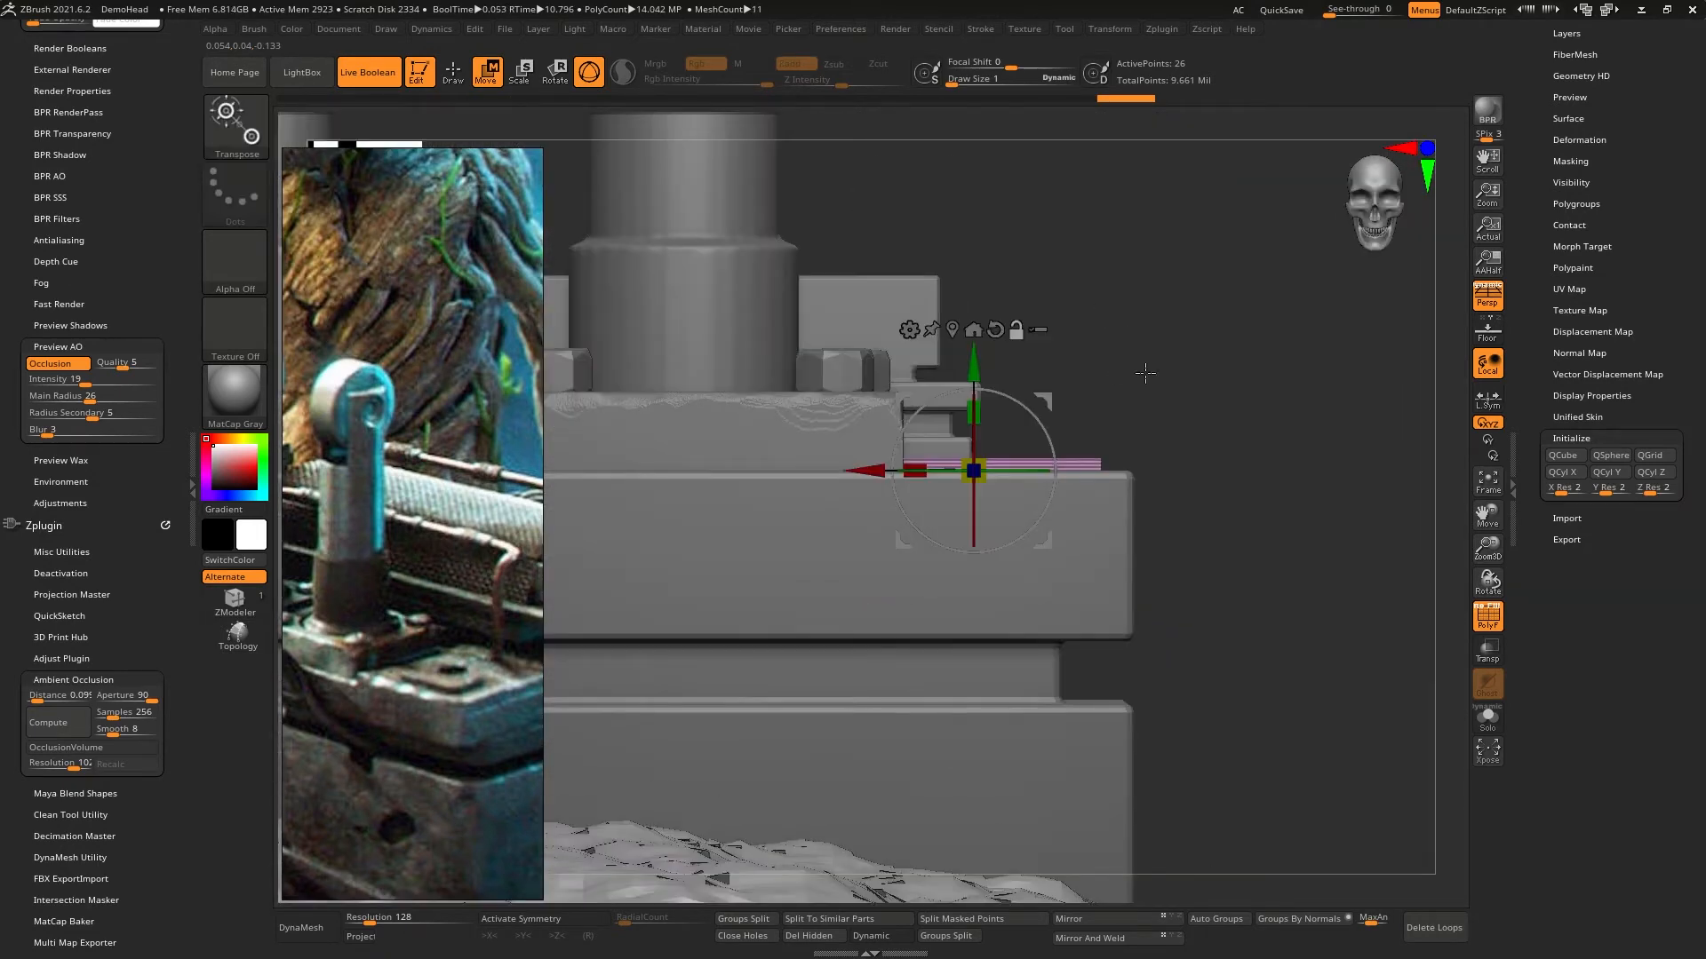
{"action": "mouse_move", "coordinate": [1063, 398]}
{"action": "right_mouse_down"}
{"action": "mouse_move", "coordinate": [1000, 462]}
{"action": "mouse_move", "coordinate": [986, 426]}
{"action": "mouse_move", "coordinate": [1085, 403]}
{"action": "right_mouse_up"}
{"action": "key", "text": "q"}
{"action": "key", "text": "t"}
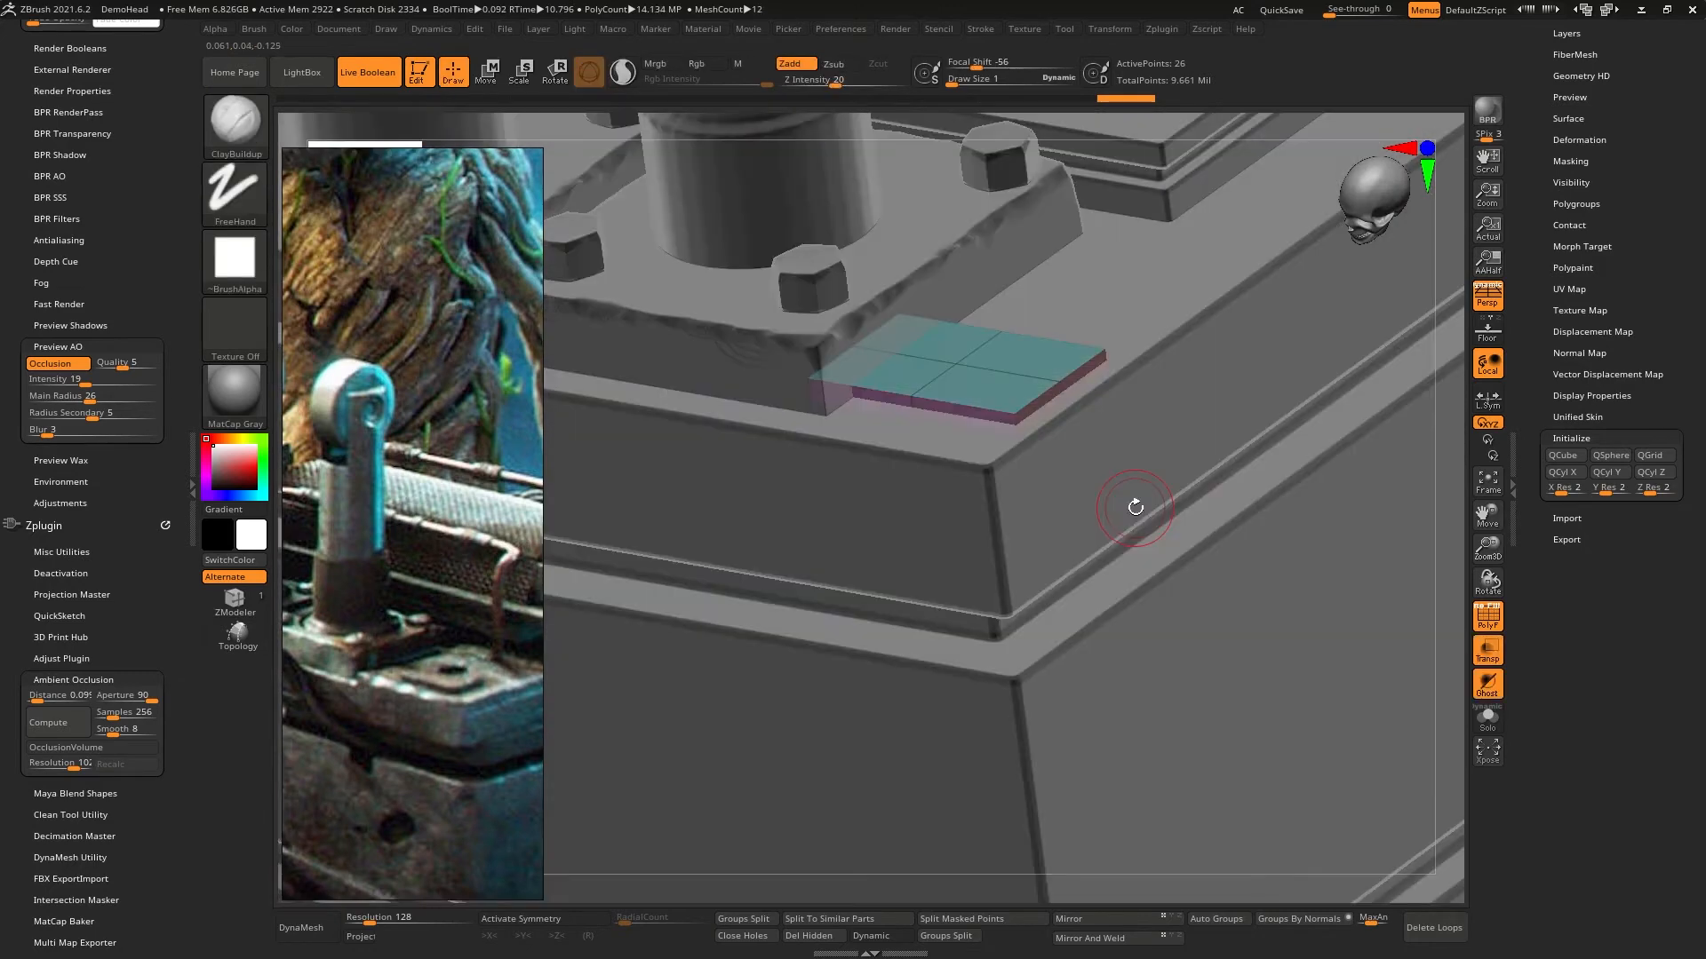
- Turn on Dynamic Subdiv for the thin plate with QGrid at 0
{"action": "right_click_drag", "start_coordinate": [1135, 507], "coordinate": [1159, 553], "text": "ctrl"}
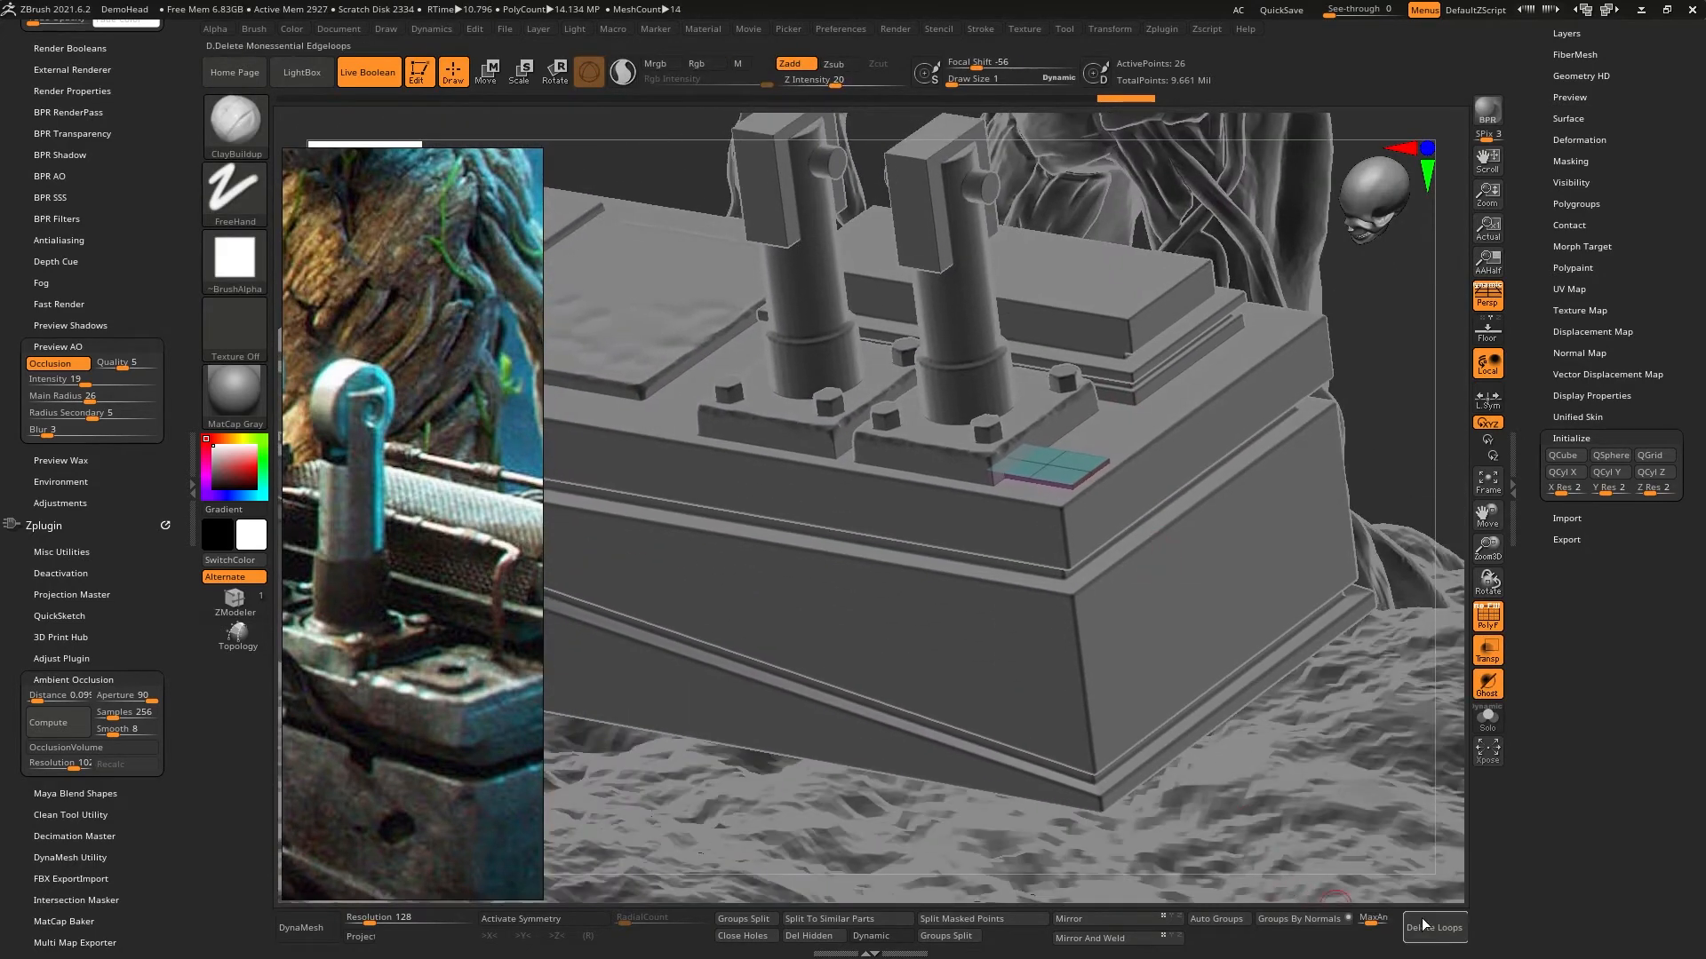
{"action": "mouse_move", "coordinate": [968, 508]}
{"action": "right_mouse_down"}
{"action": "mouse_move", "coordinate": [1051, 505]}
{"action": "mouse_move", "coordinate": [1127, 593]}
{"action": "mouse_move", "coordinate": [1062, 544]}
{"action": "mouse_move", "coordinate": [1117, 610]}
{"action": "right_mouse_up"}
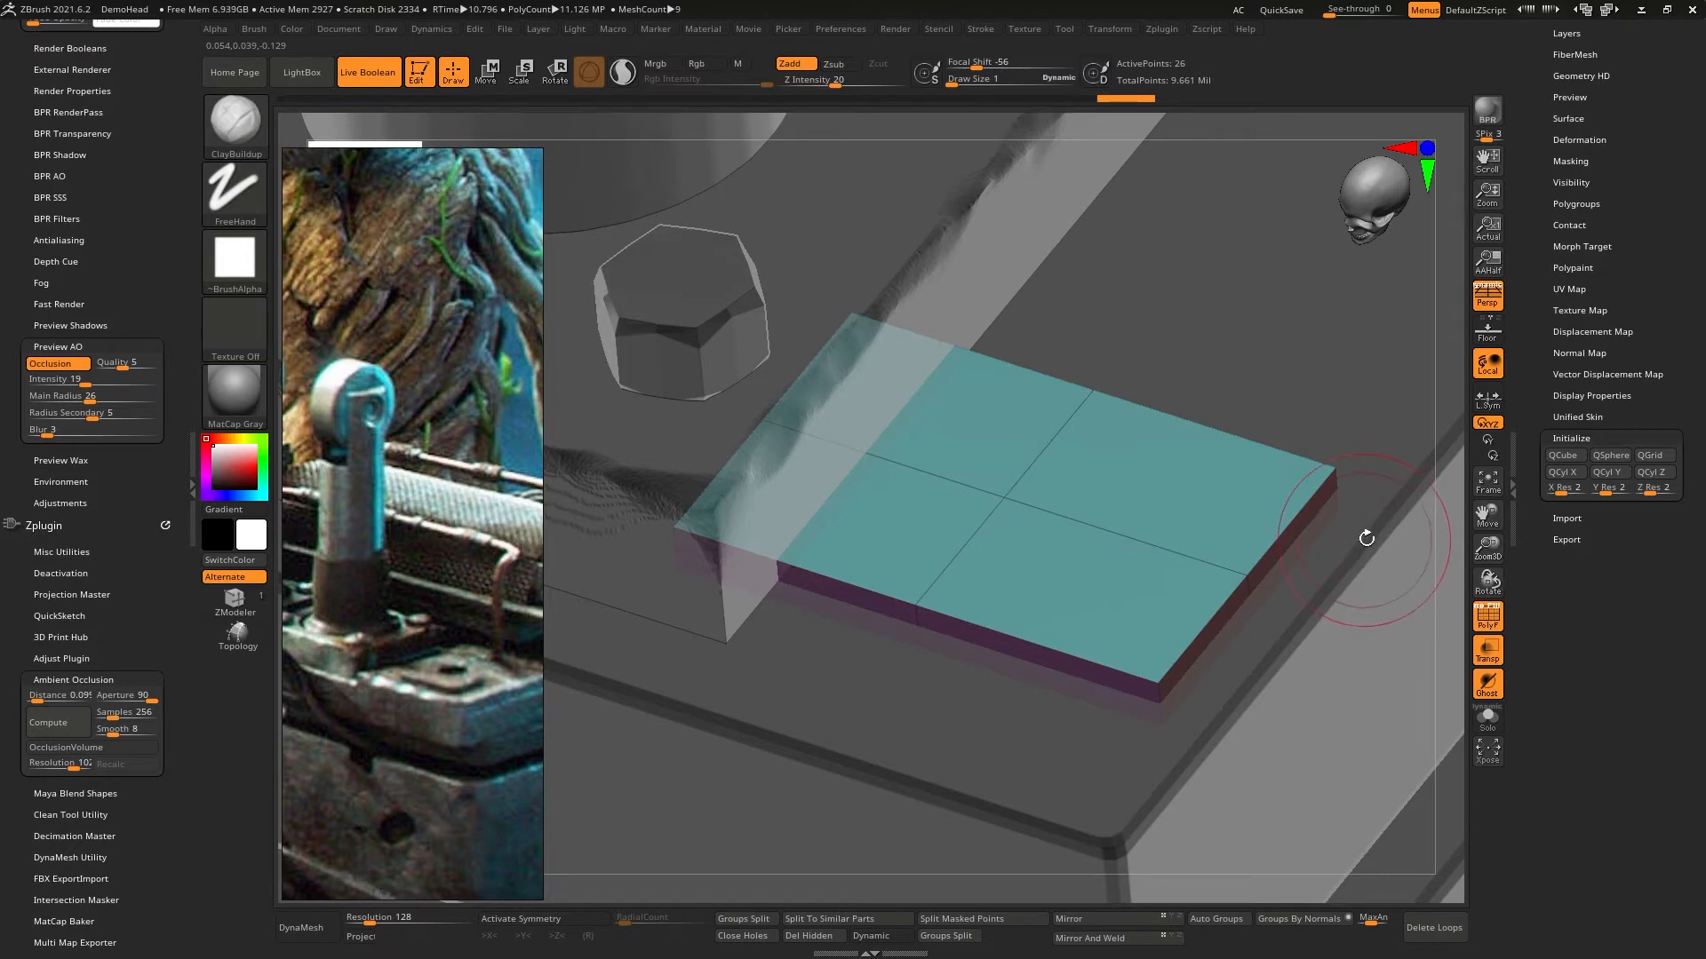
{"action": "scroll", "coordinate": [1544, 461], "scroll_direction": "up", "scroll_amount": 2}
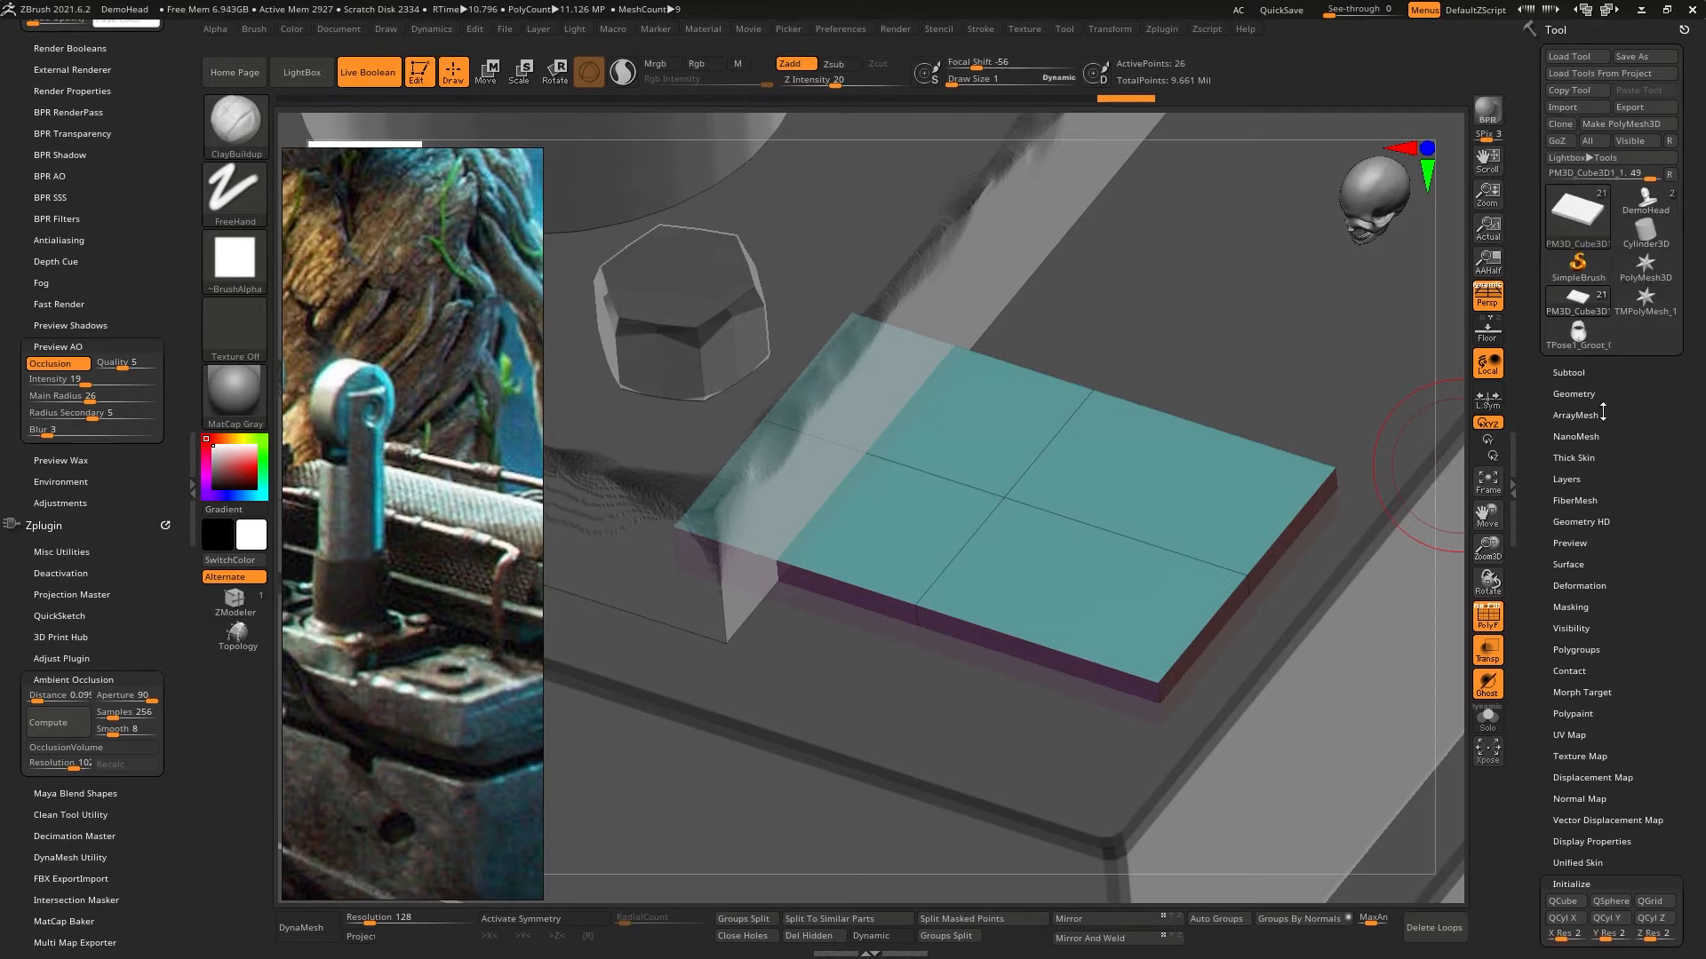
{"action": "left_click", "coordinate": [1574, 394]}
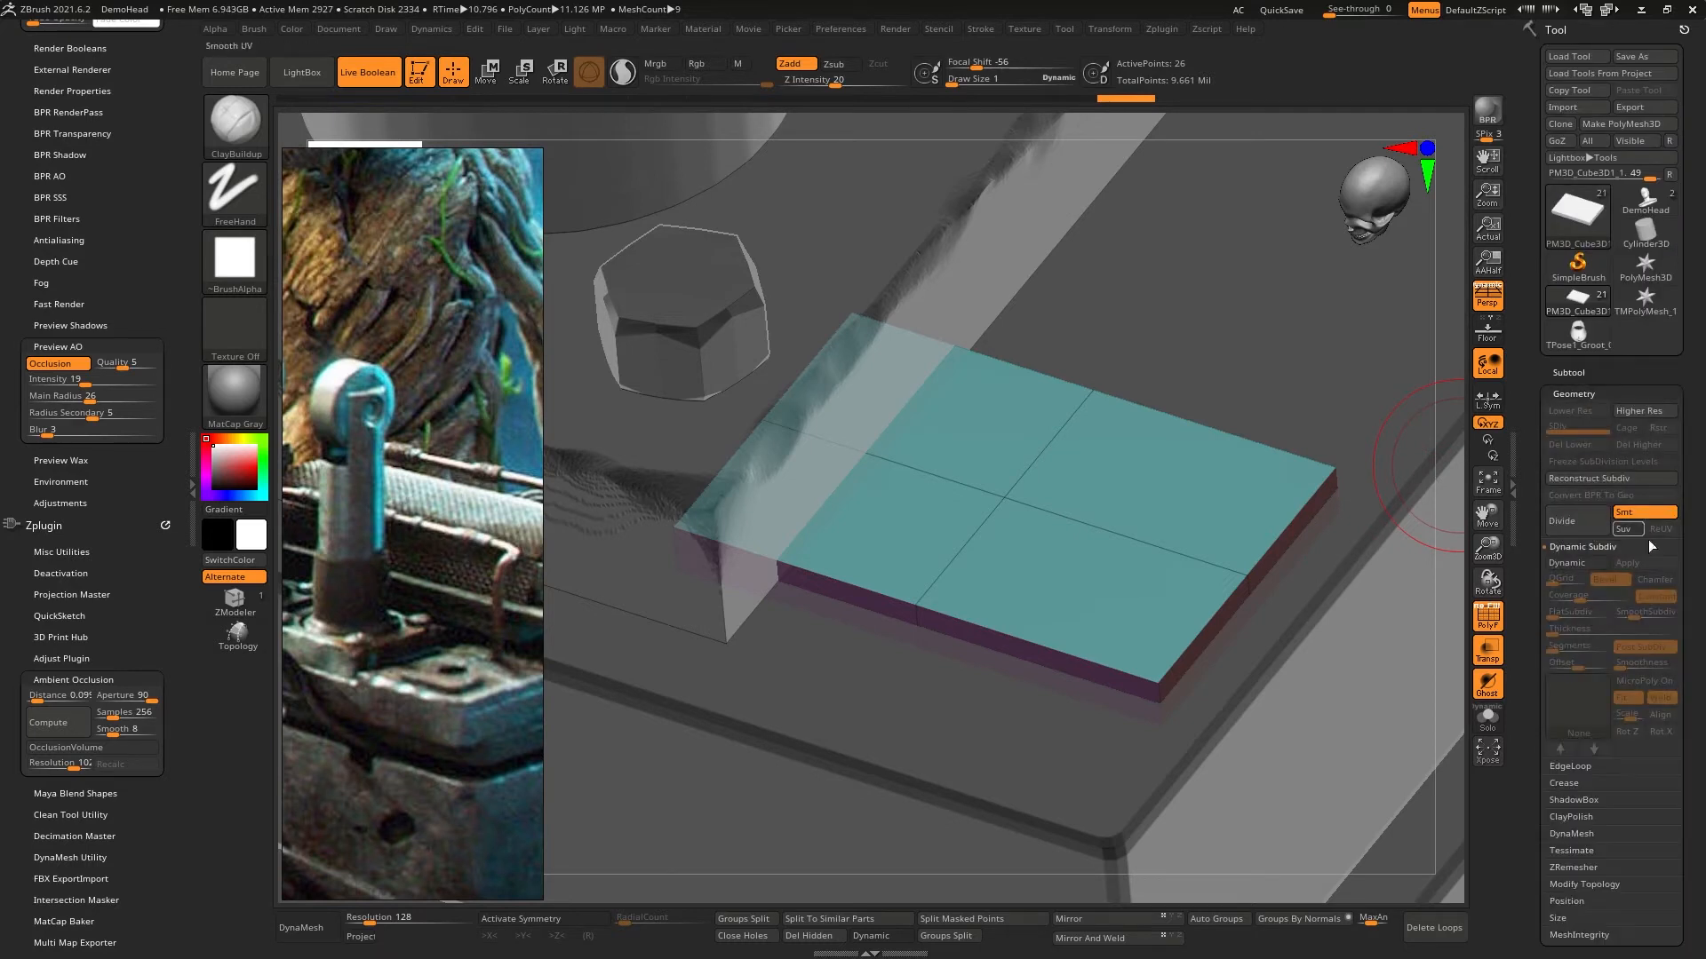
{"action": "left_click", "coordinate": [1576, 564]}
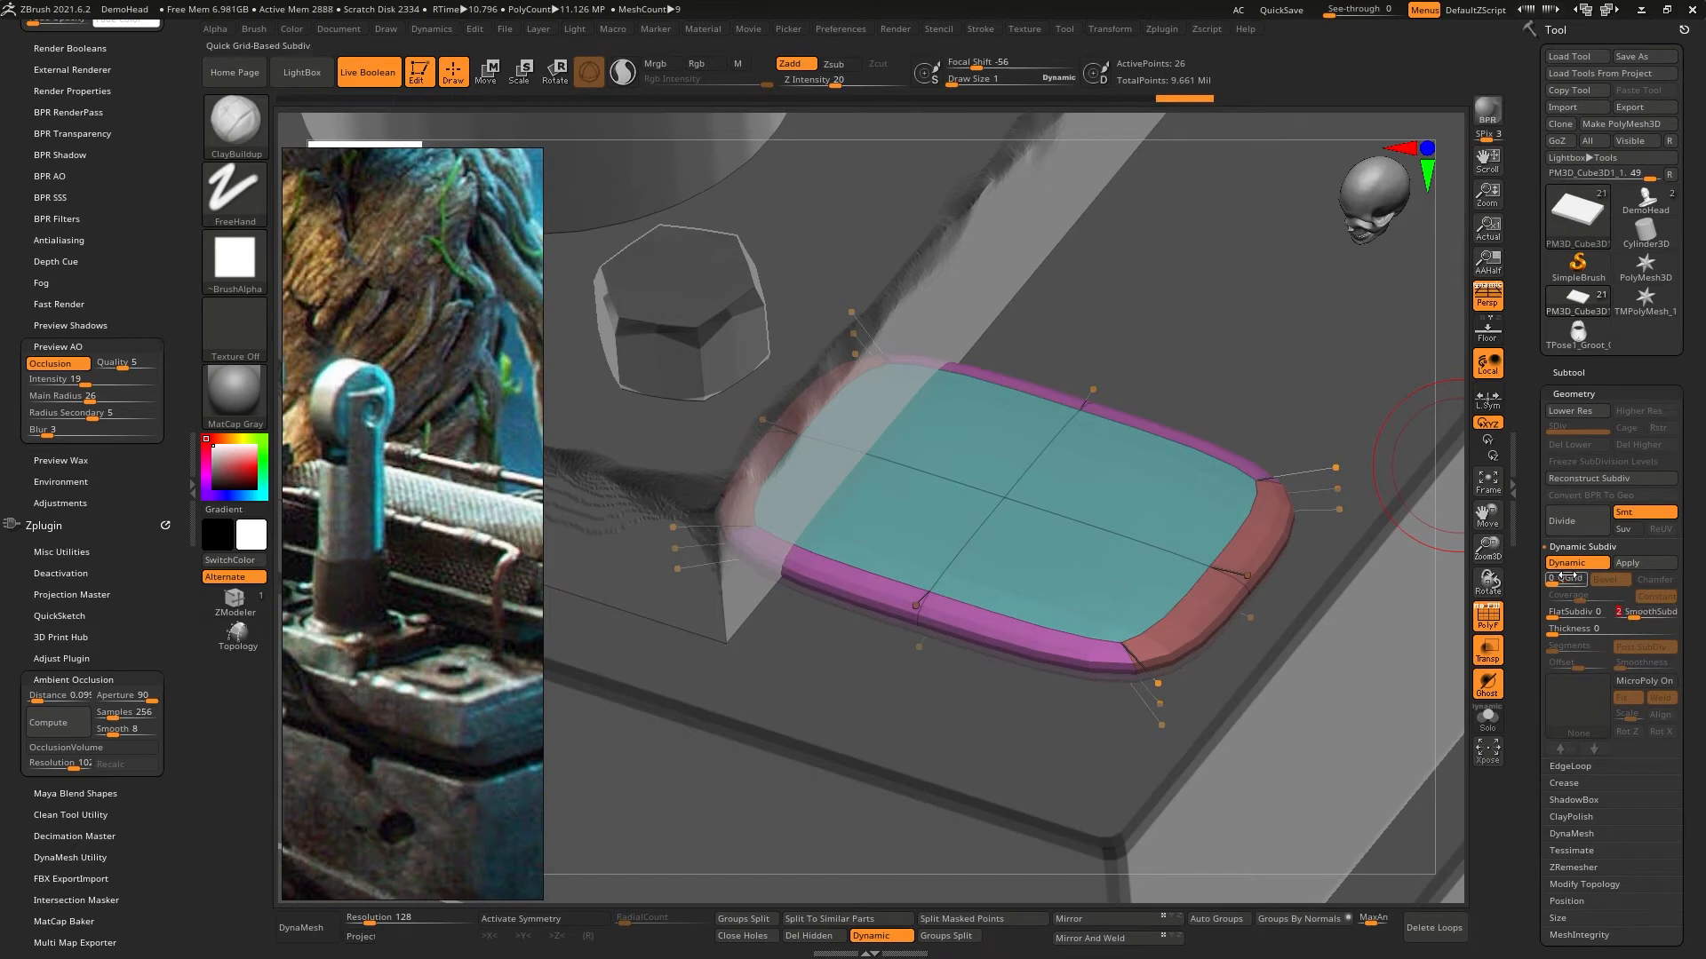
{"action": "left_click_drag", "start_coordinate": [1561, 577], "coordinate": [1542, 583]}
- With ZModeler, shift the plate's middle crosswise edge loop toward its outer end and insert another near the inner end
{"action": "key", "text": "b"}
{"action": "key", "text": "z"}
{"action": "key", "text": "m"}
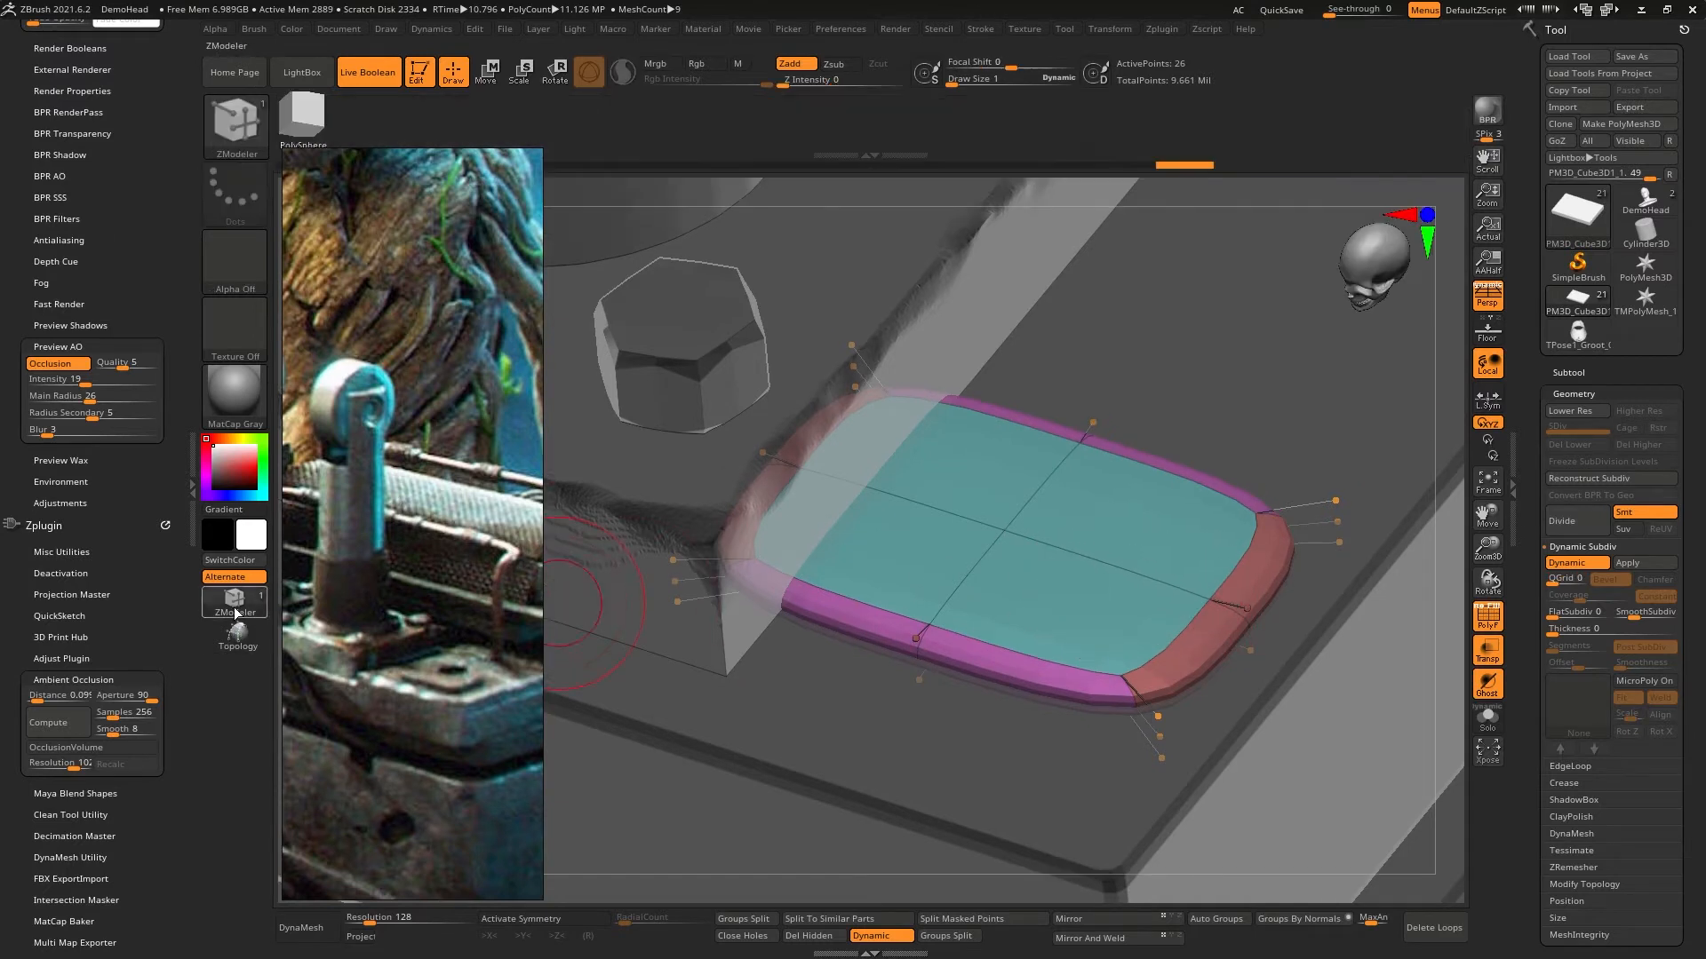
{"action": "left_click", "coordinate": [995, 565]}
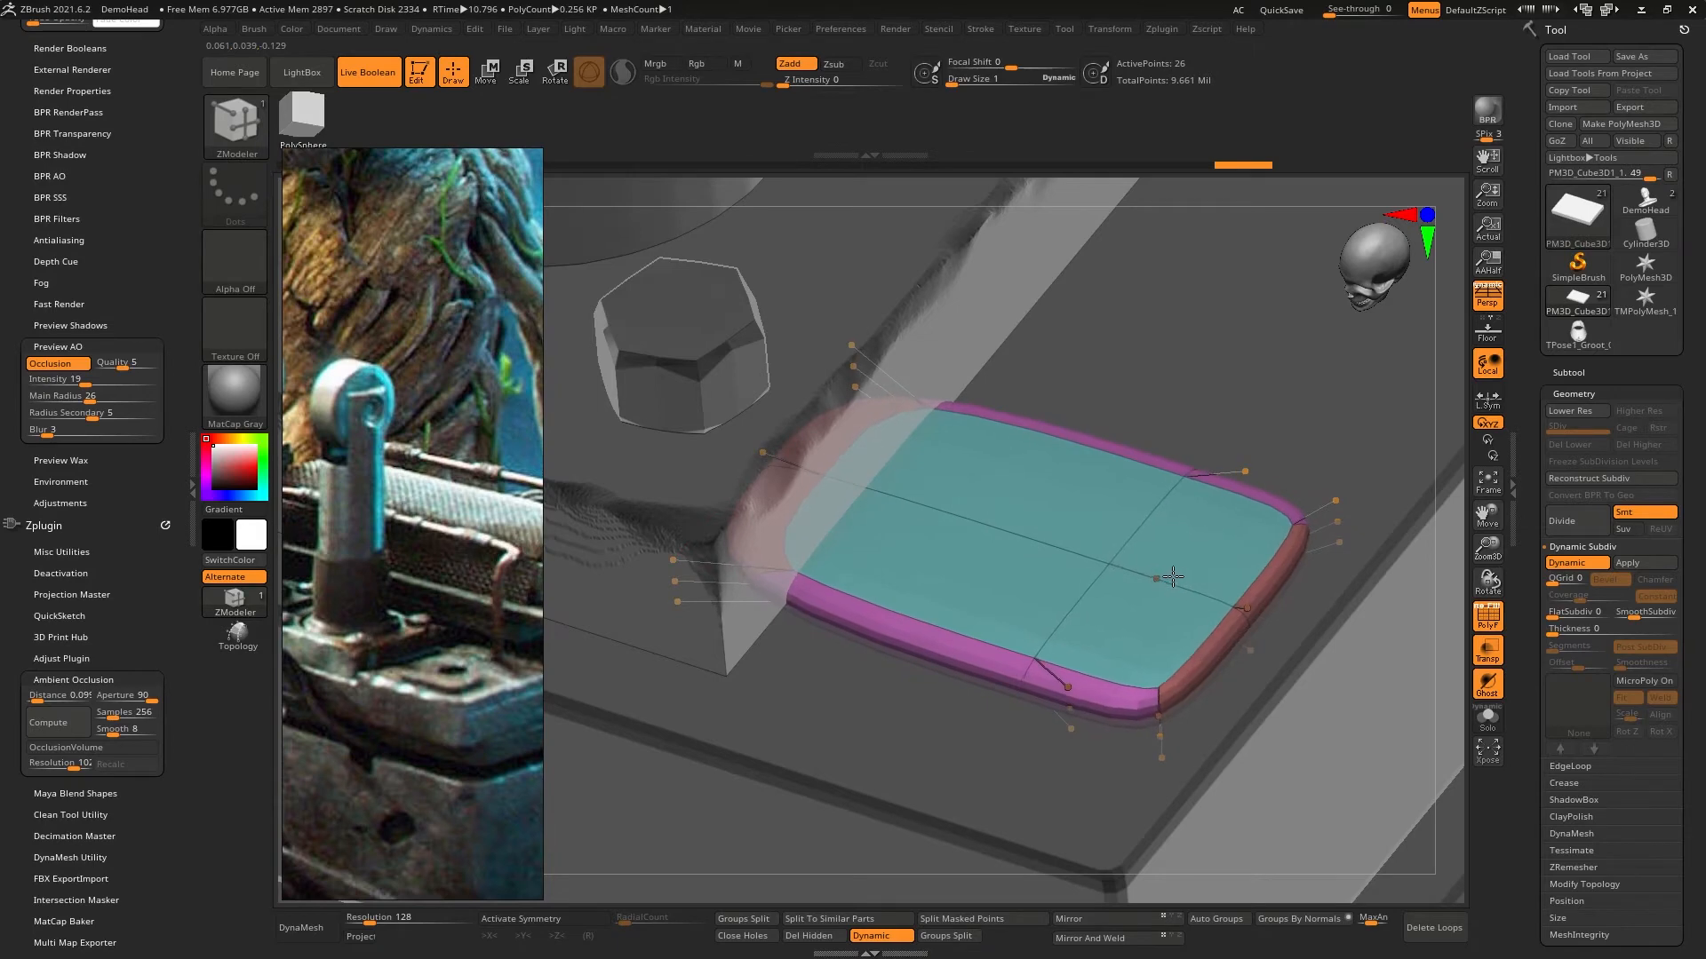
{"action": "left_click", "coordinate": [889, 508]}
{"action": "left_click", "coordinate": [760, 493]}
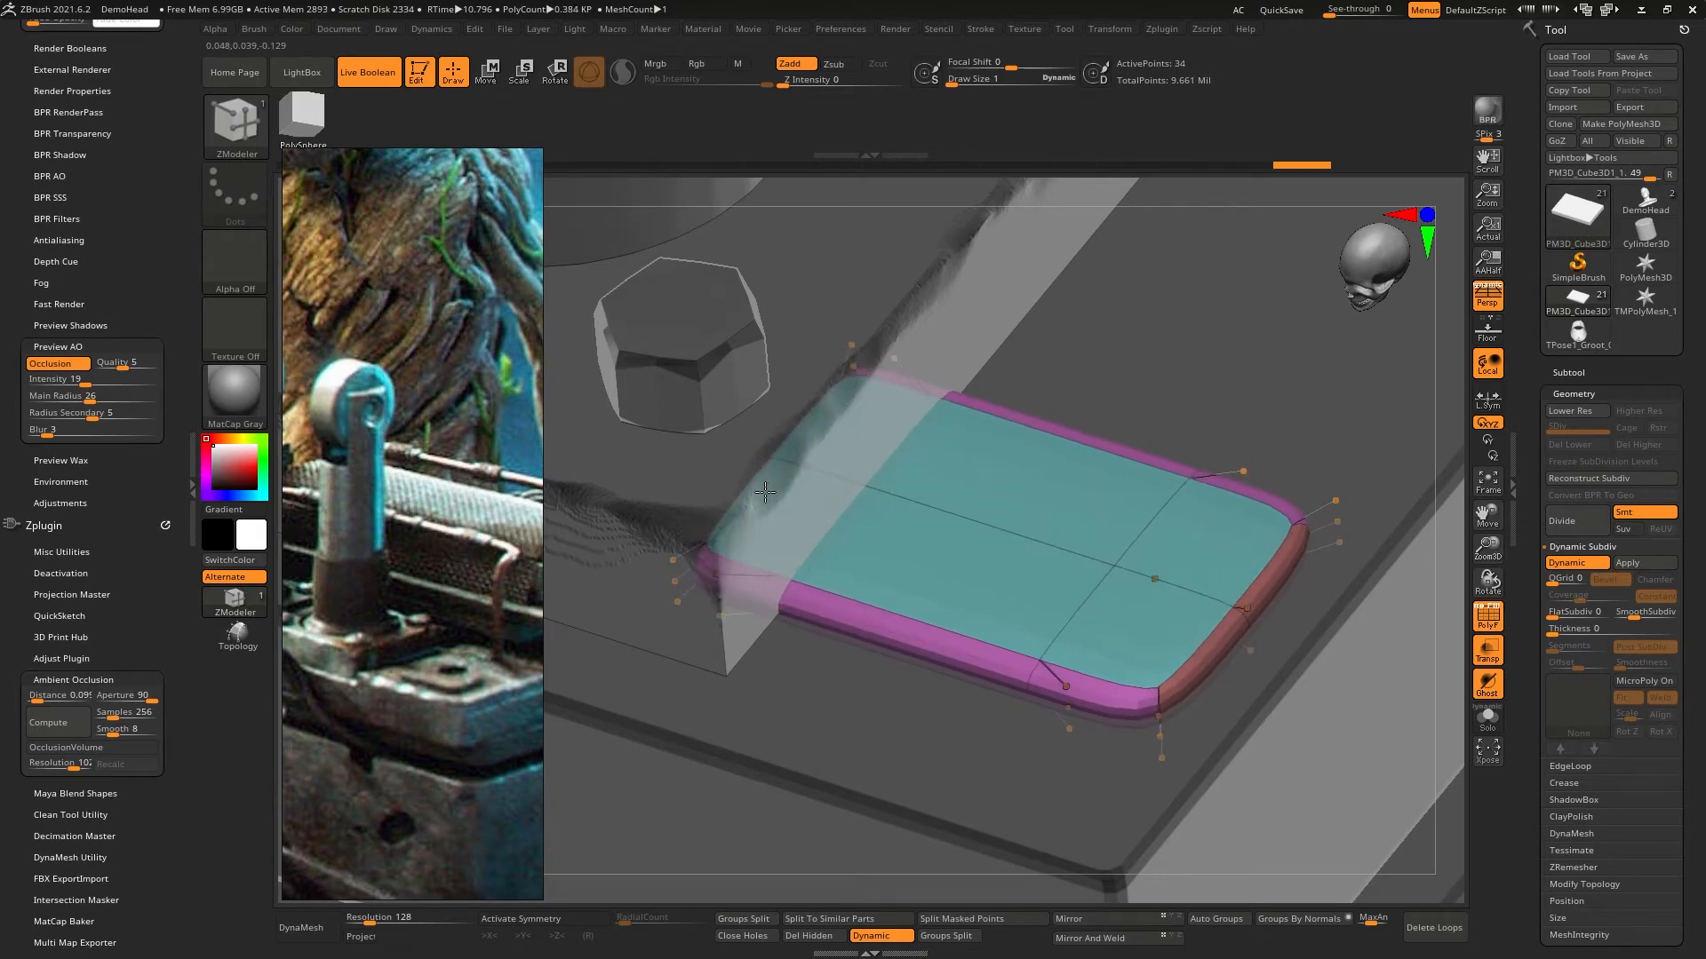
- Insert edge loops around the plate's side walls to tighten its top and bottom edges
{"action": "right_click_drag", "start_coordinate": [1047, 551], "coordinate": [1034, 595]}
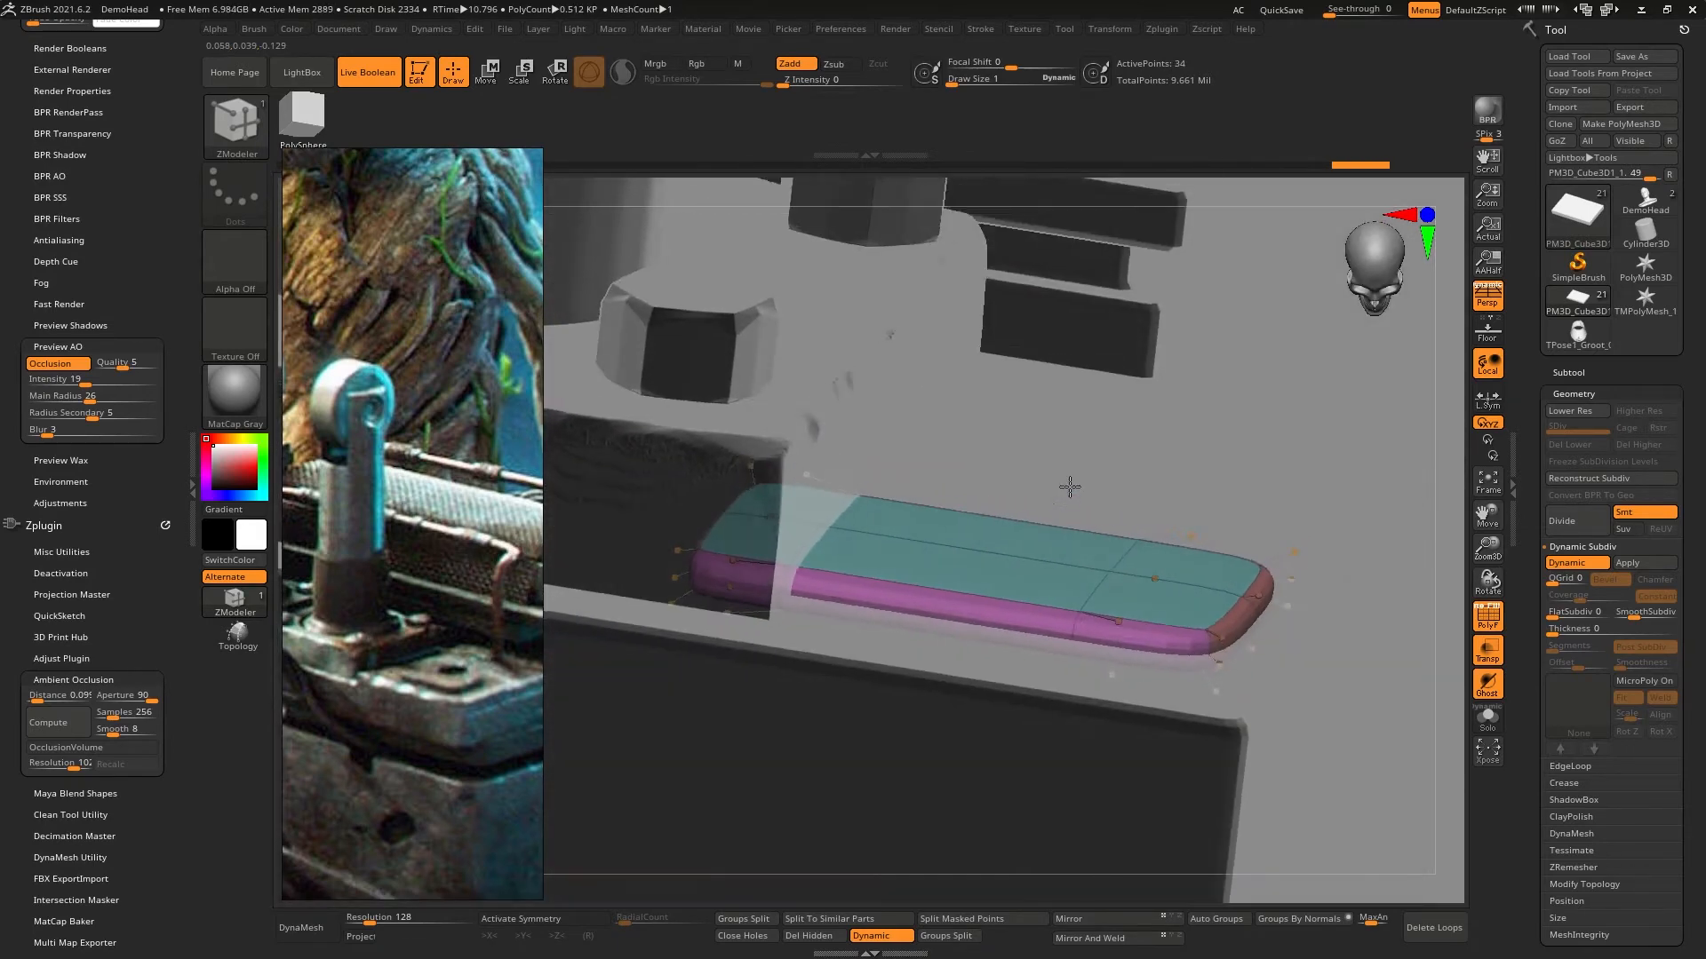
{"action": "right_click_drag", "start_coordinate": [1146, 635], "coordinate": [1180, 658]}
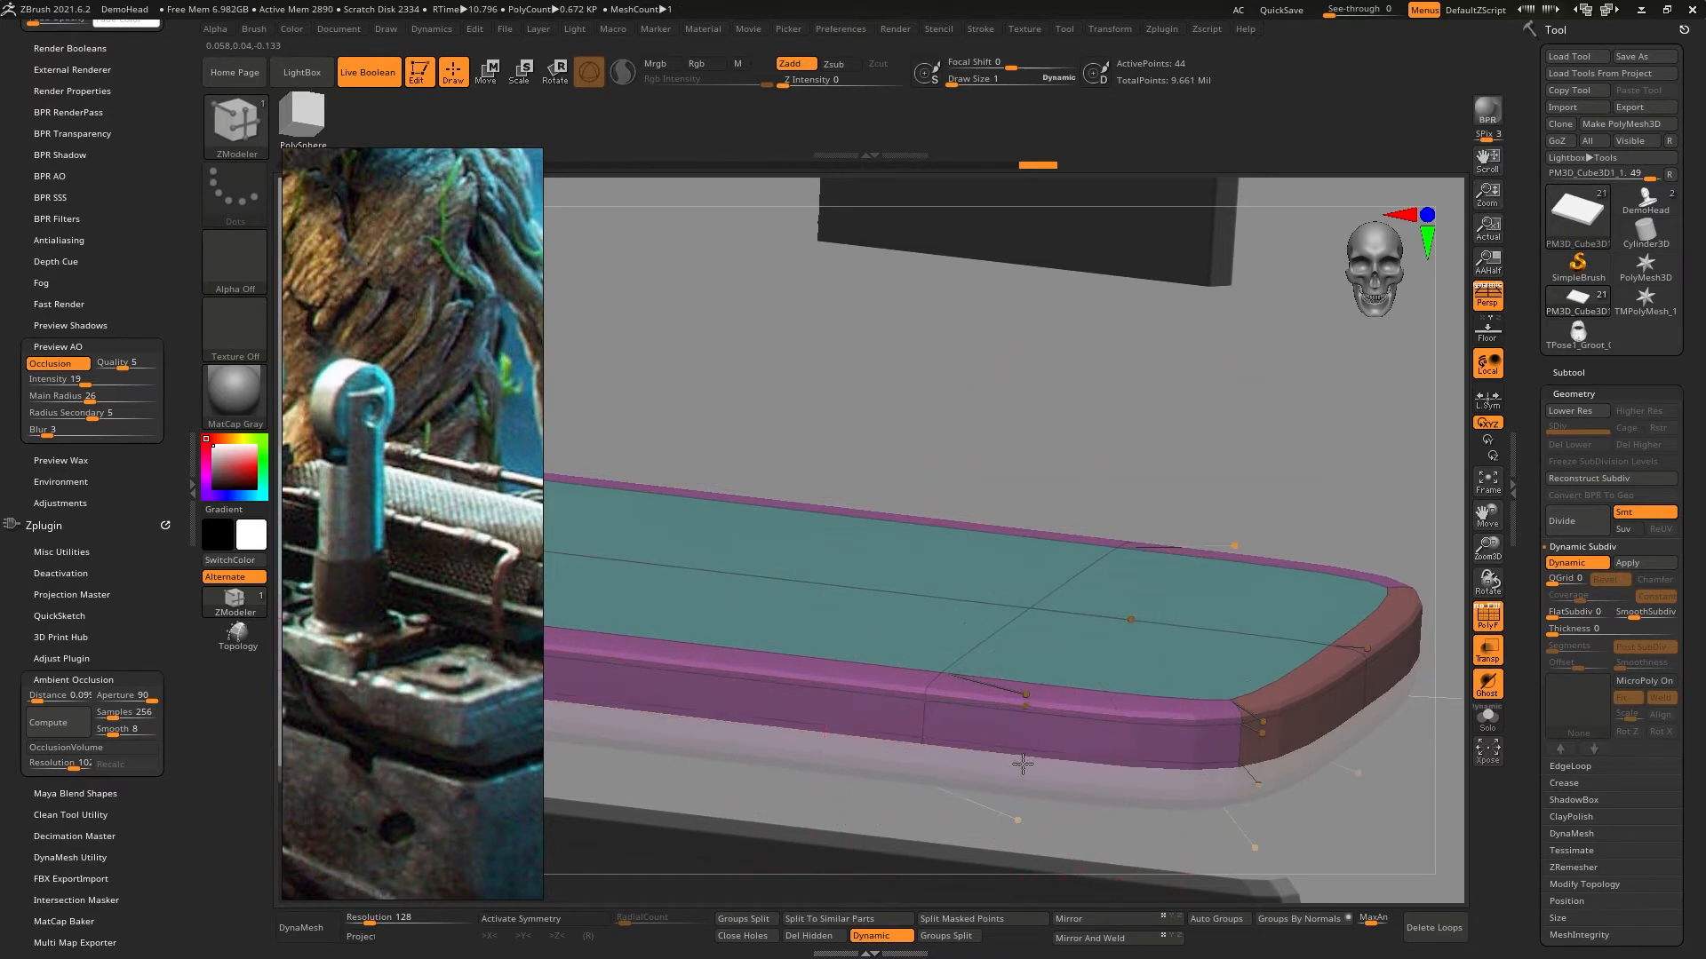
{"action": "left_click_drag", "start_coordinate": [1032, 755], "coordinate": [1035, 755]}
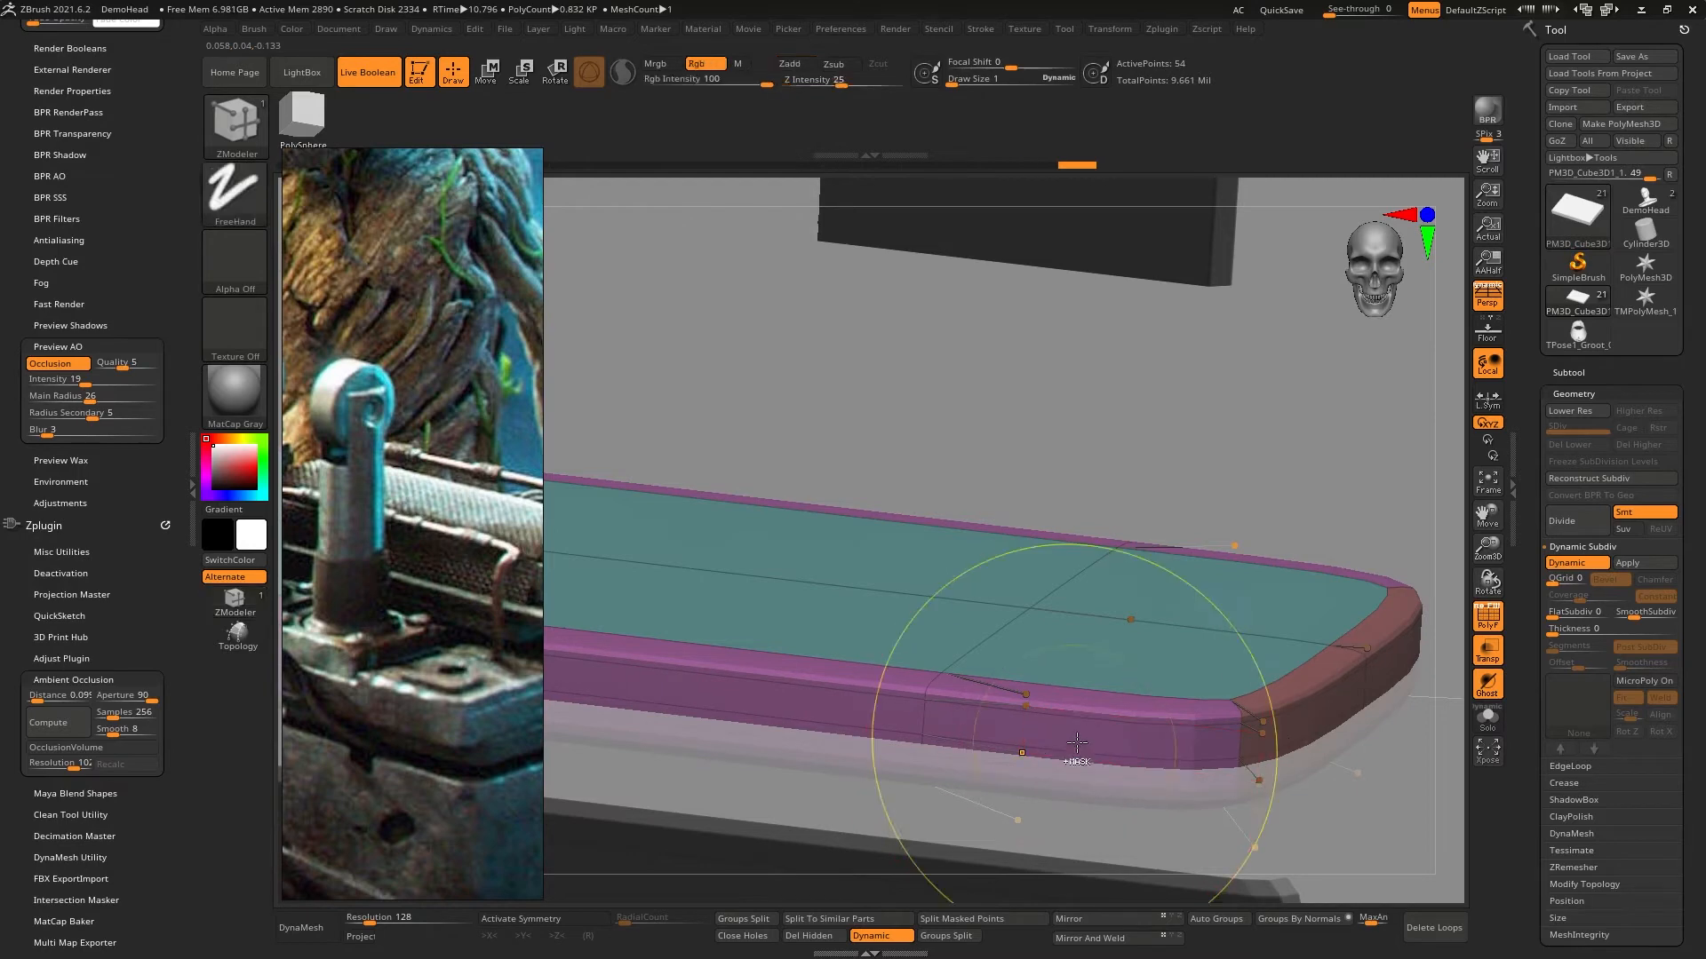
- Undo the last side-wall loop insertion, isolate the plate, and slide its remaining side loop toward the bottom edge using ZModeler's EdgeLoop Complete target
{"action": "key", "text": "ctrl+z"}
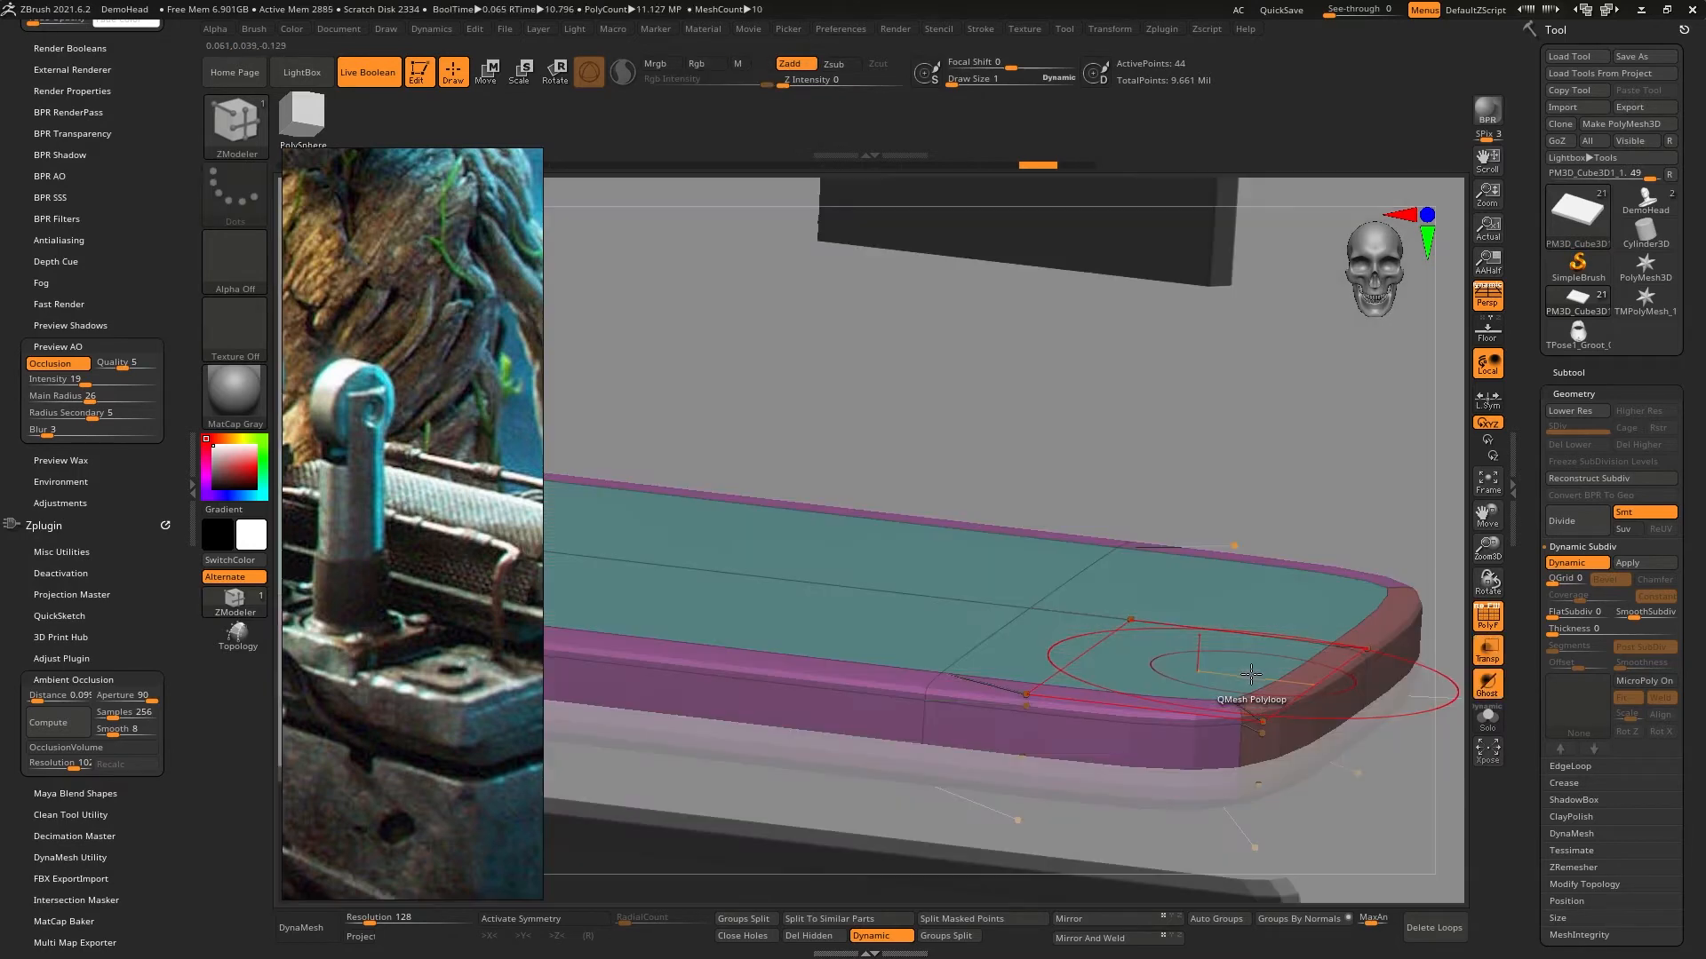
{"action": "left_click", "coordinate": [1499, 728]}
{"action": "left_click_drag", "start_coordinate": [1403, 568], "coordinate": [1342, 648]}
{"action": "left_click", "coordinate": [1582, 565]}
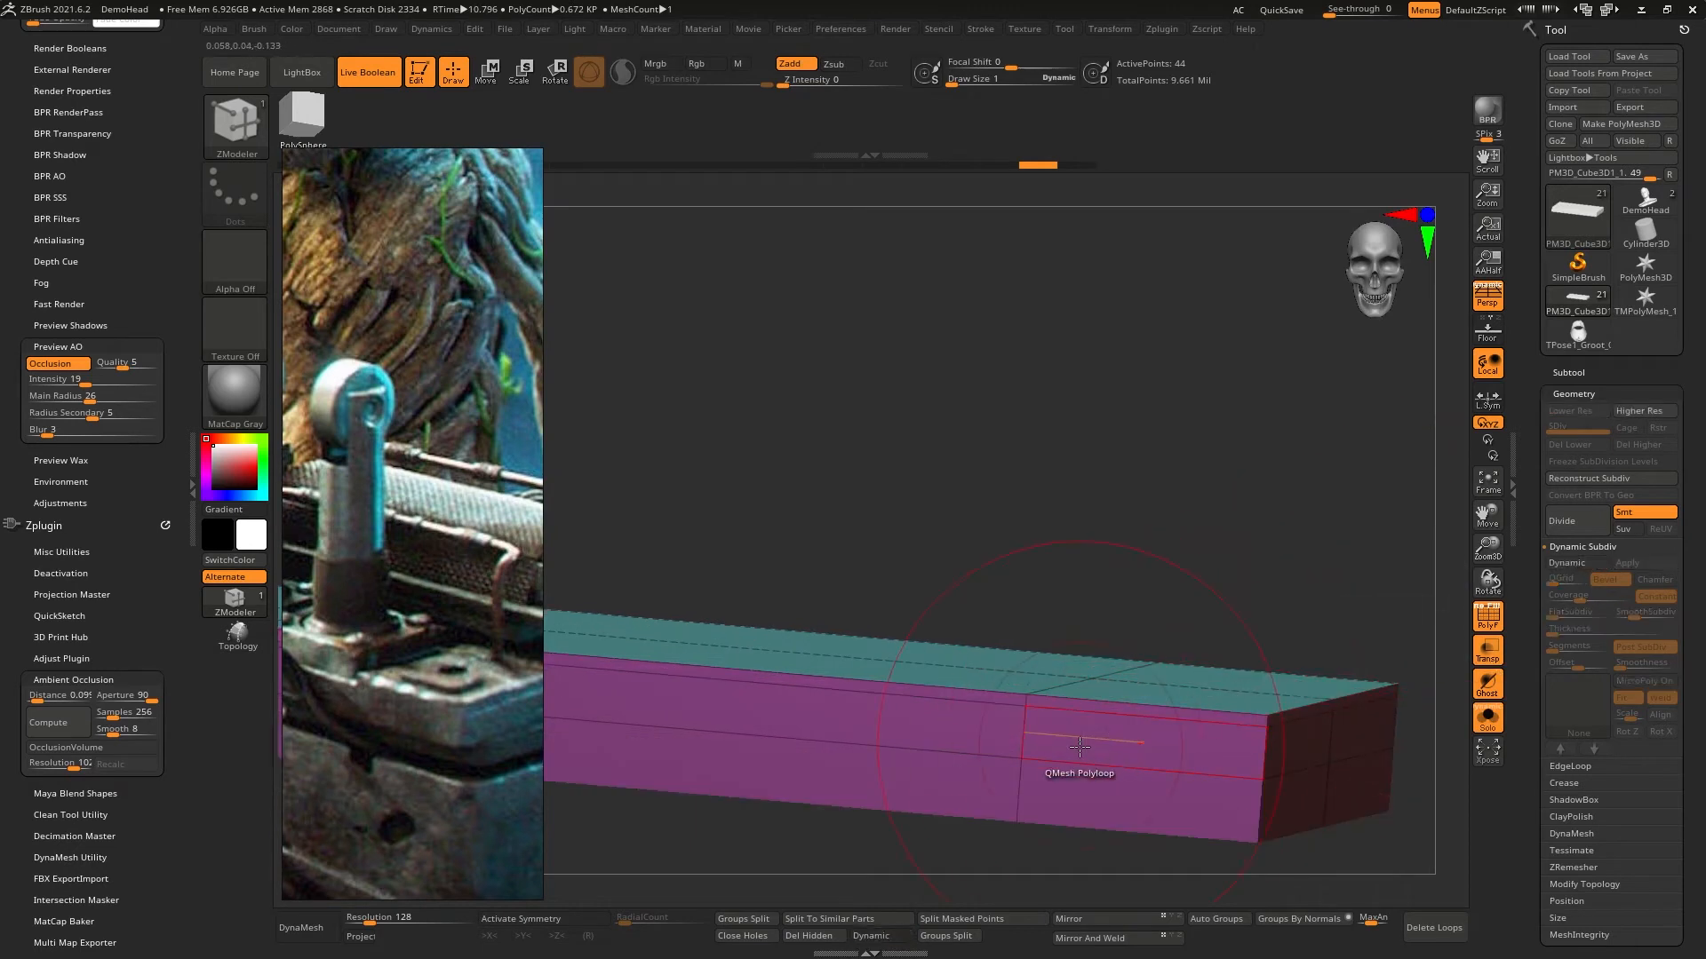
{"action": "key", "text": "space"}
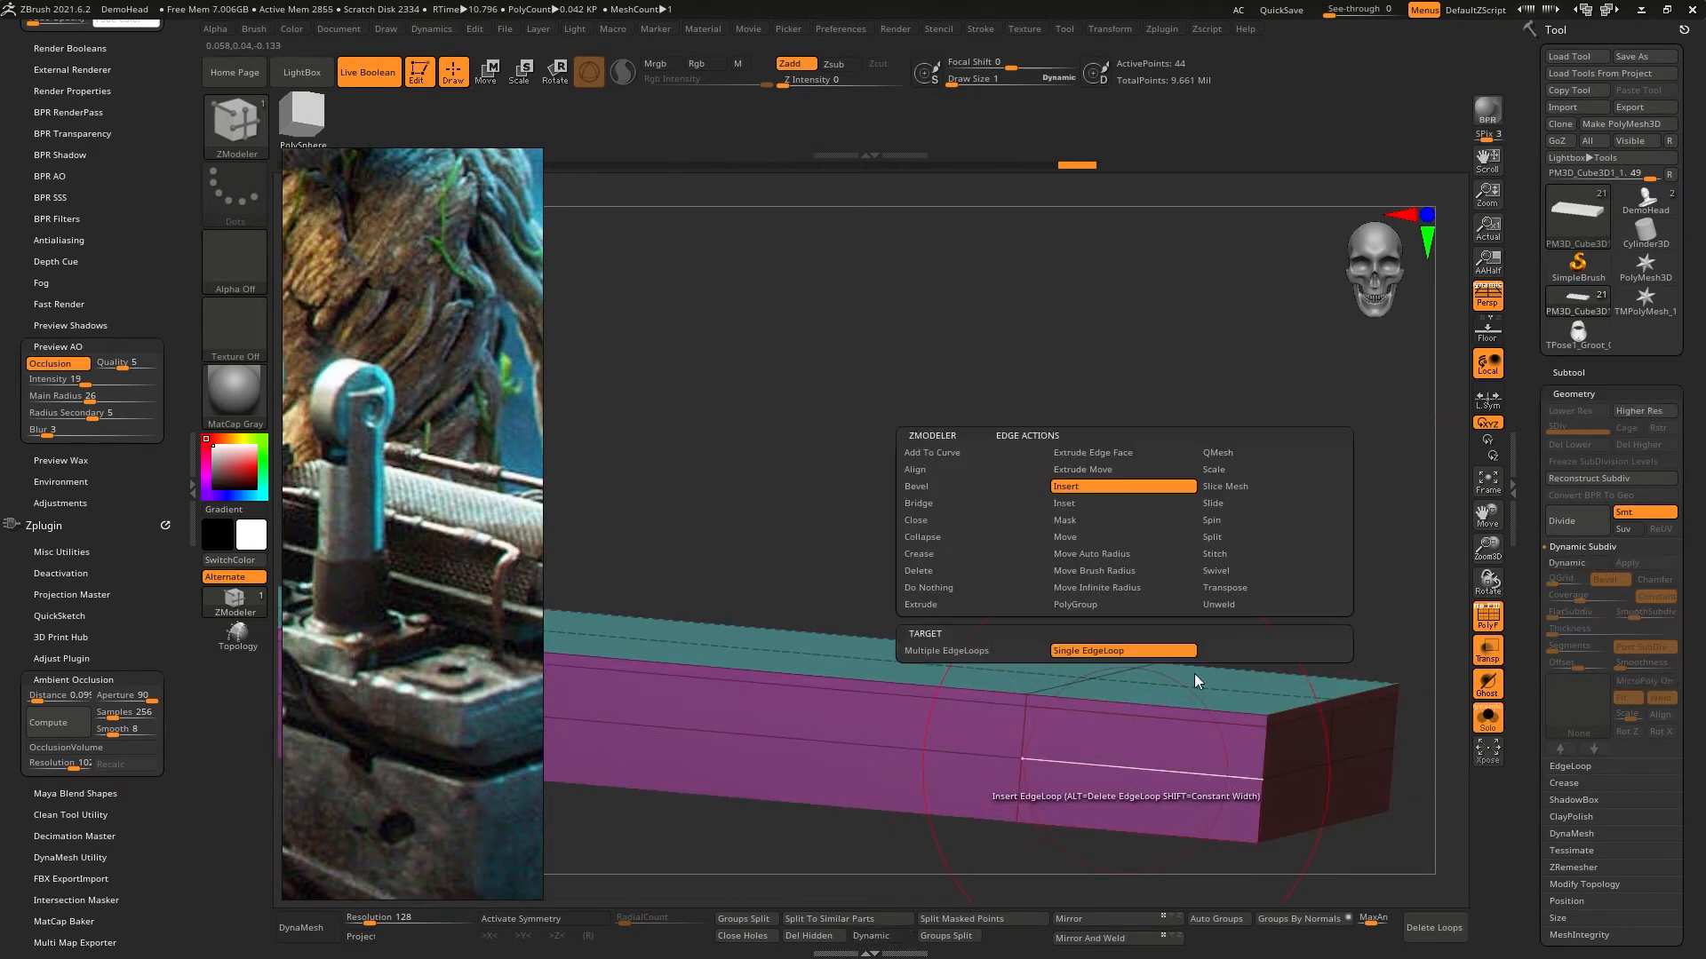
{"action": "left_click", "coordinate": [1221, 506]}
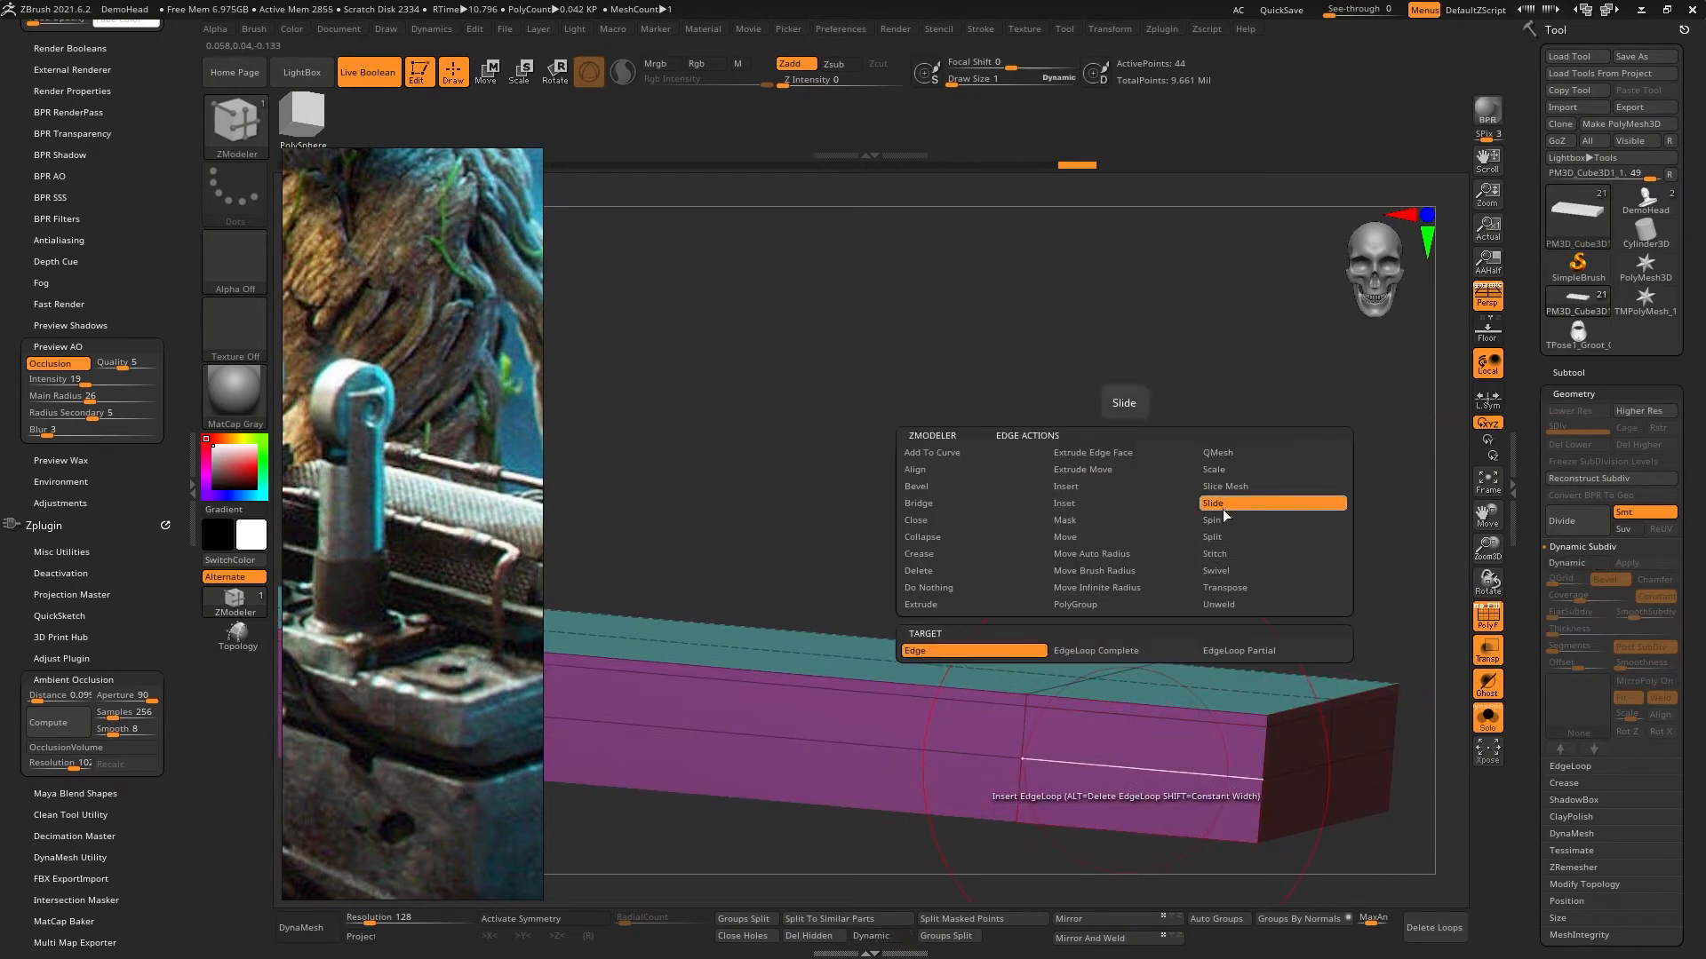
{"action": "left_click", "coordinate": [1128, 652]}
{"action": "left_click_drag", "start_coordinate": [1140, 729], "coordinate": [1142, 780]}
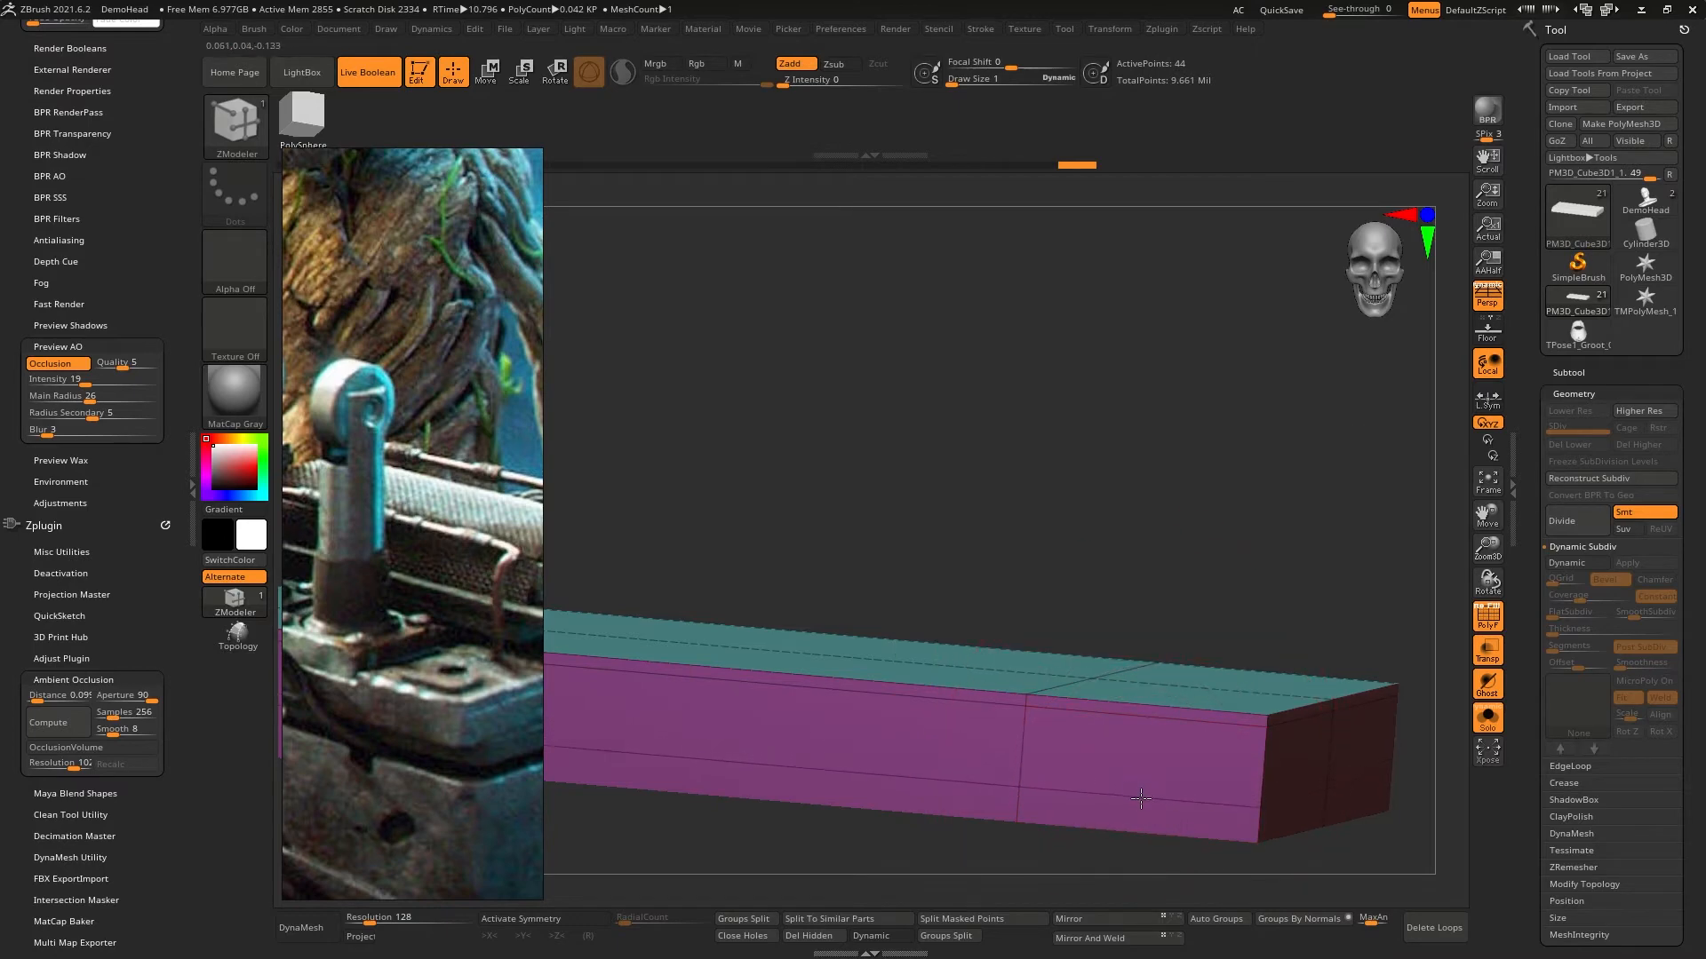
- Show the surrounding parts again and turn Dynamic Subdiv back on for the thin plate
{"action": "left_click", "coordinate": [1489, 728]}
{"action": "right_click_drag", "start_coordinate": [1213, 619], "coordinate": [1180, 696]}
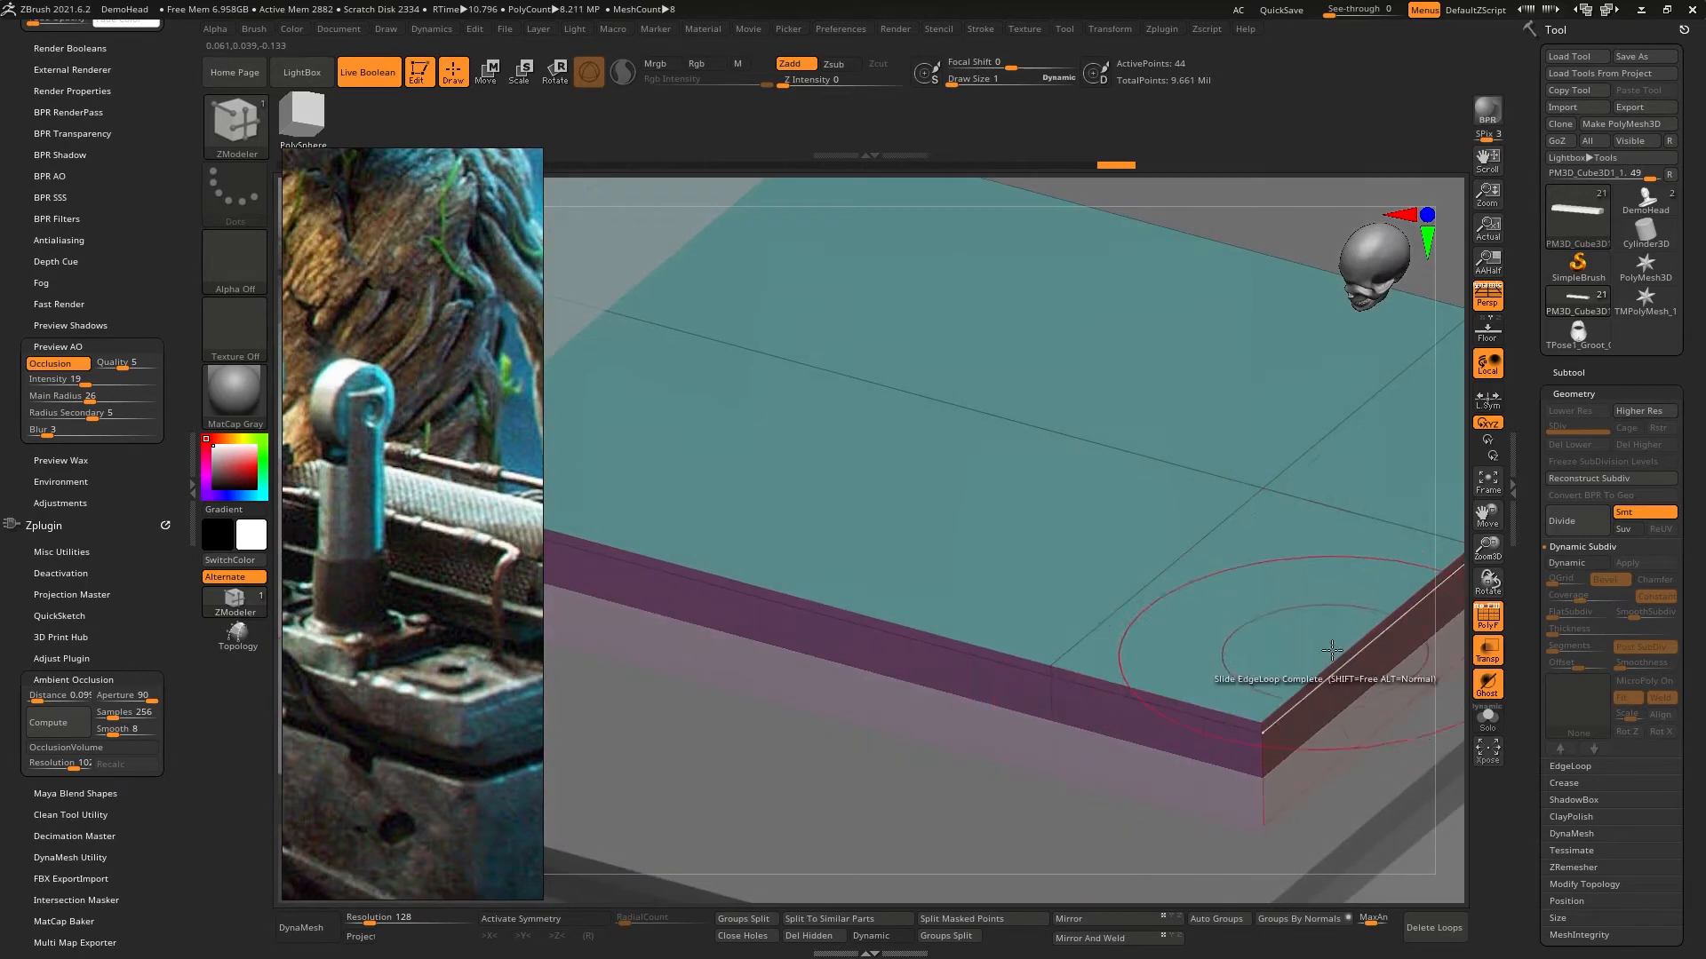
{"action": "left_click", "coordinate": [1584, 563]}
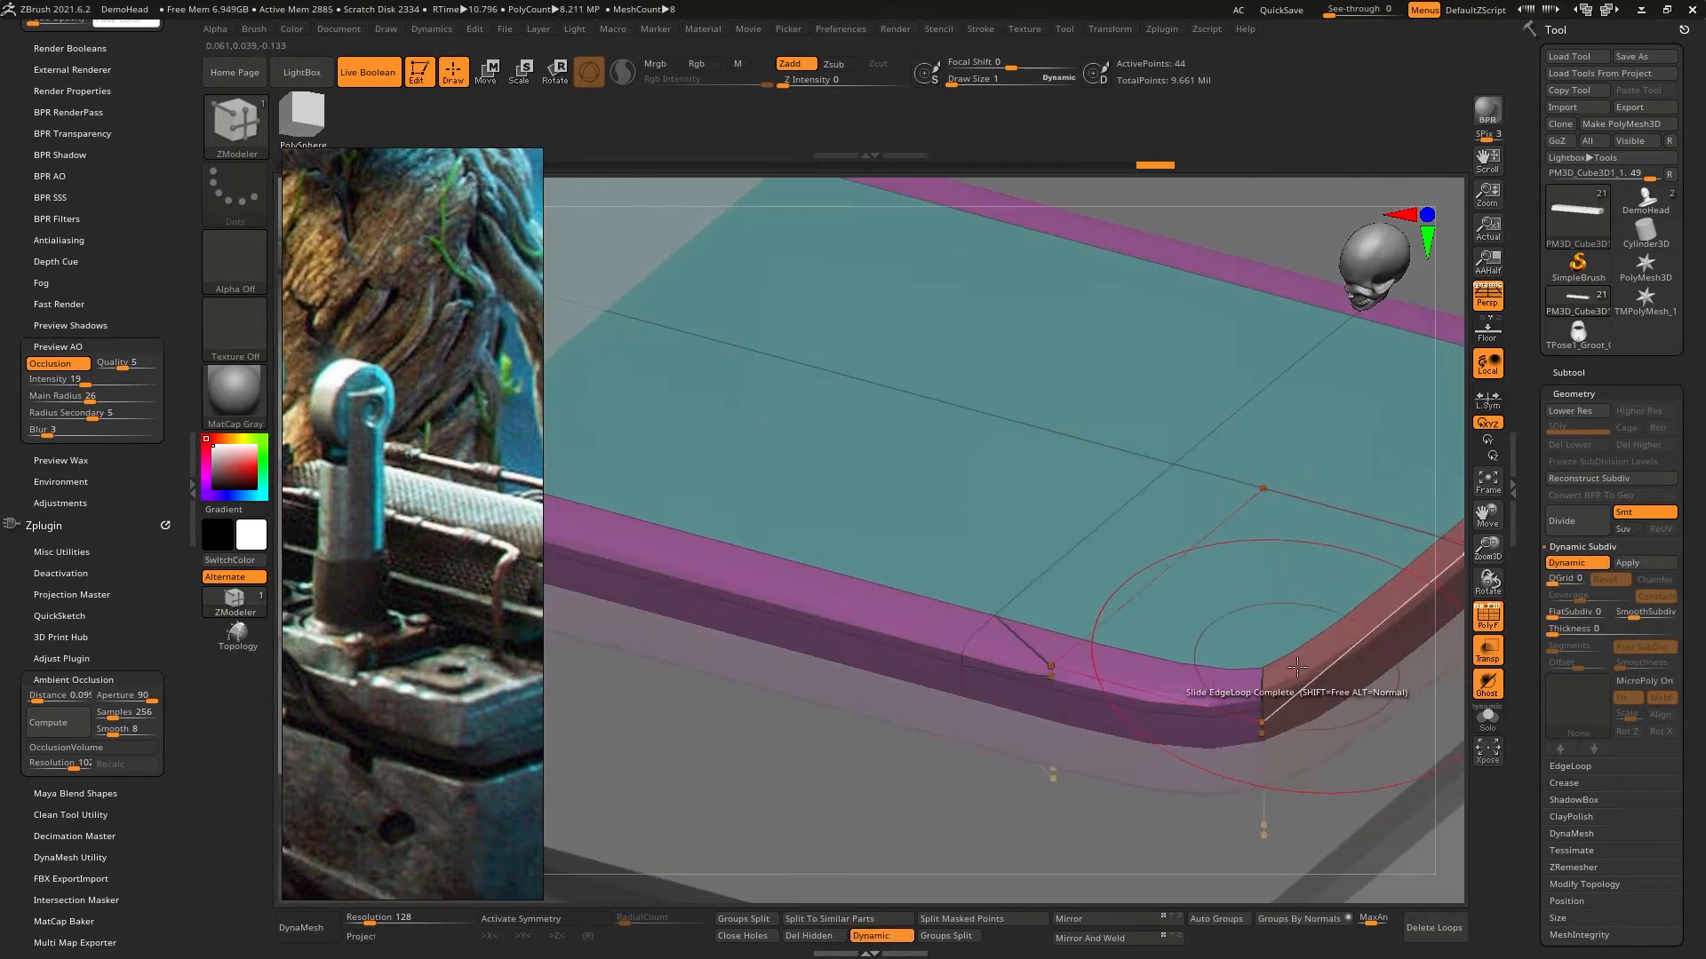
{"action": "right_click_drag", "start_coordinate": [1202, 651], "coordinate": [1444, 483]}
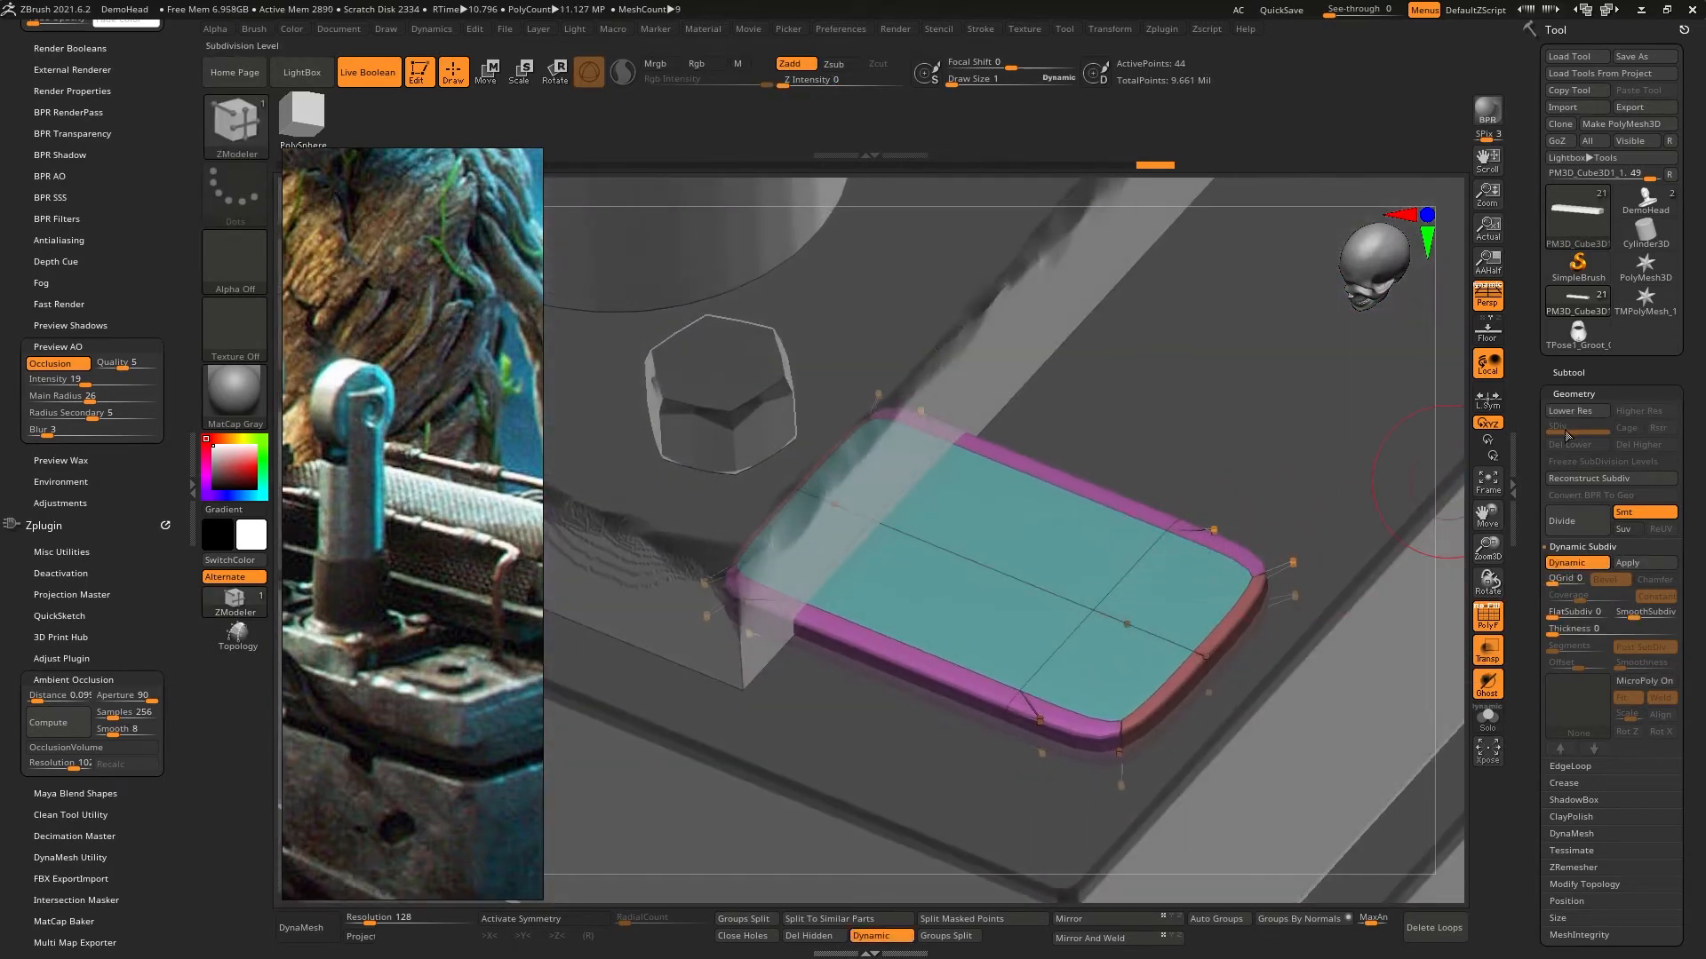
- Append a cylinder as a new subtool below the thin plate
{"action": "left_click", "coordinate": [1570, 374]}
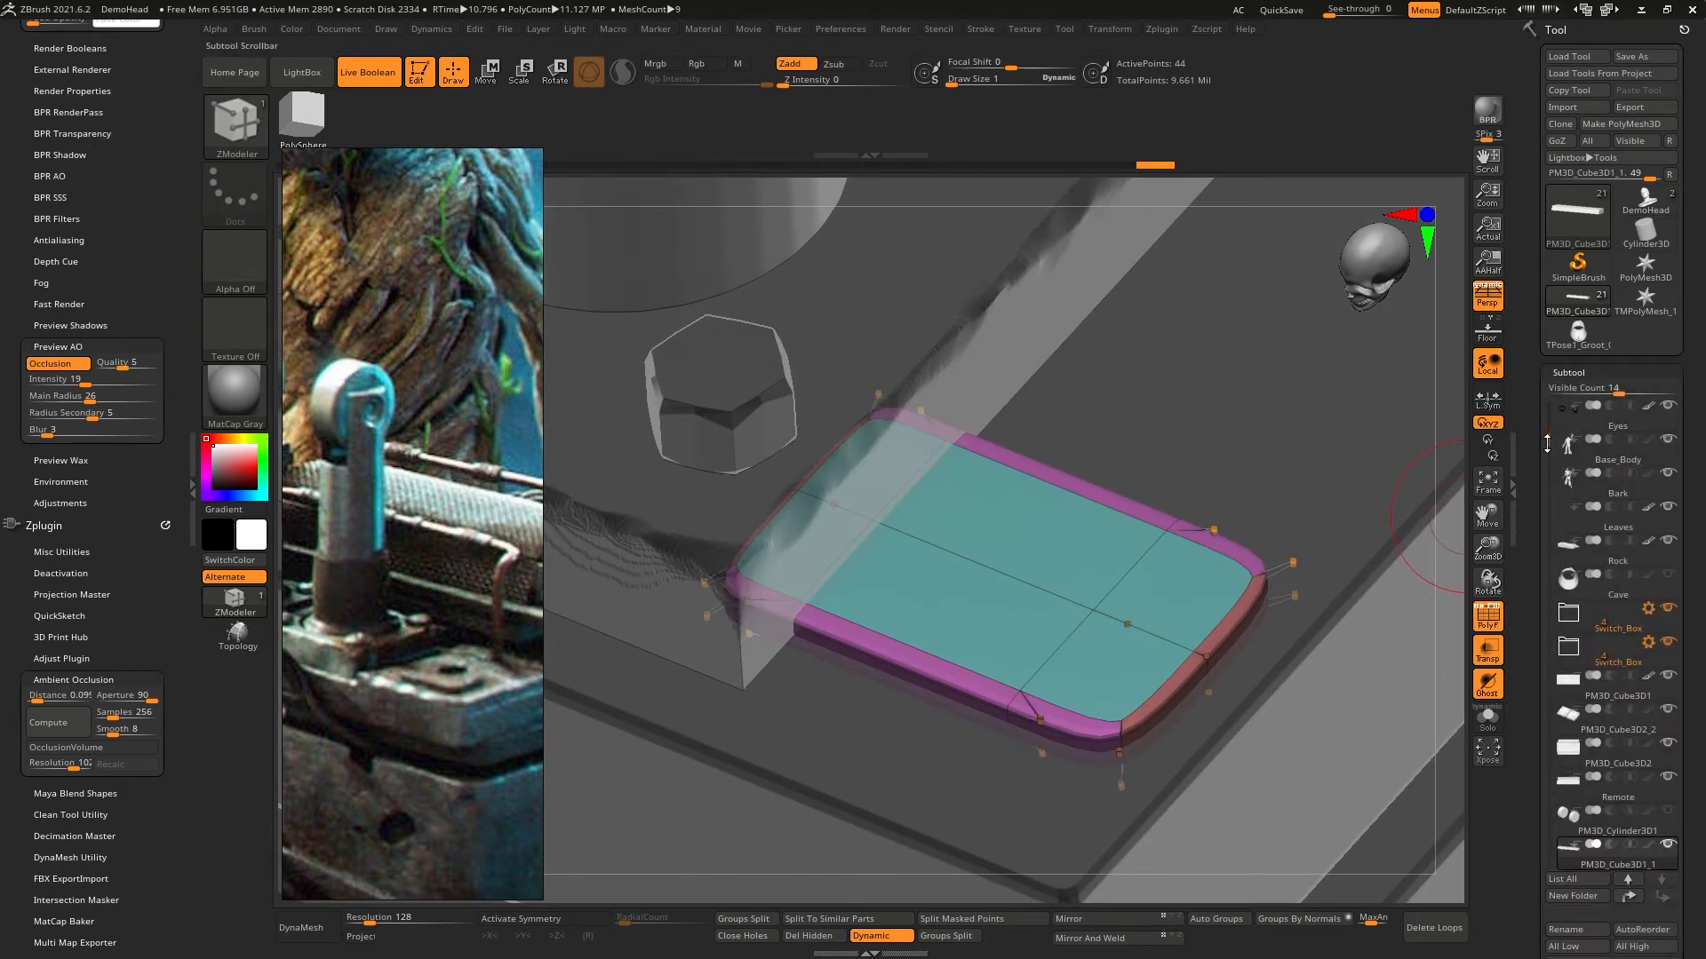
{"action": "left_click_drag", "start_coordinate": [1547, 445], "coordinate": [1540, 557]}
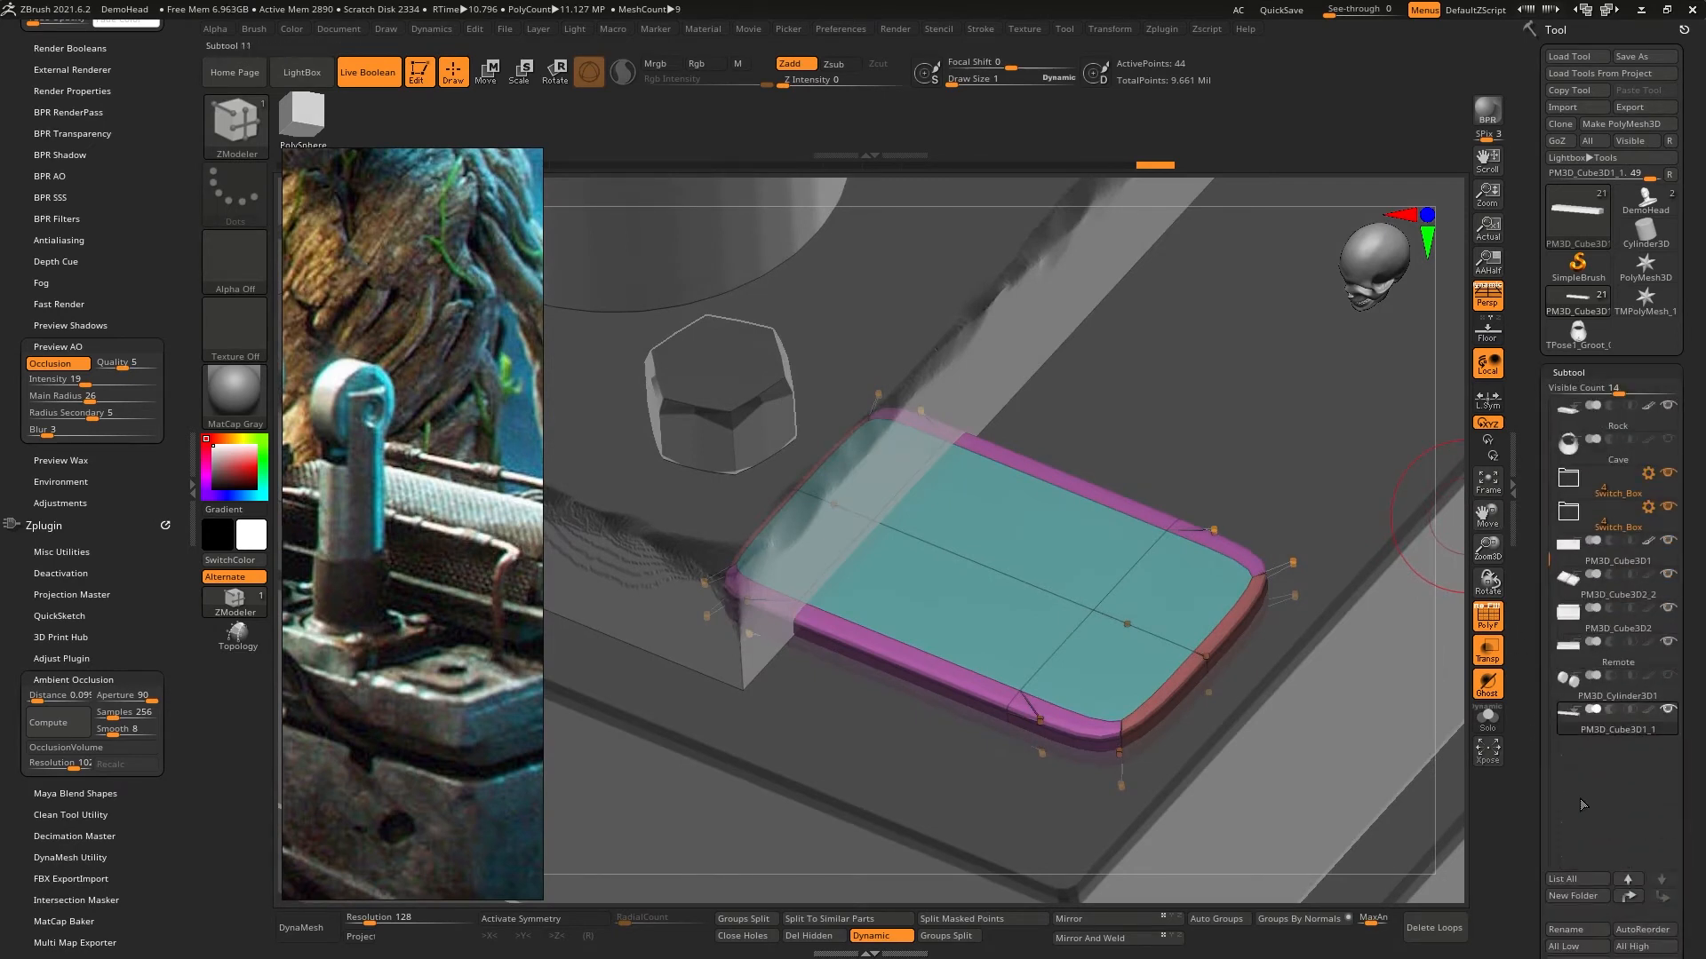
{"action": "left_click_drag", "start_coordinate": [1543, 910], "coordinate": [1542, 647]}
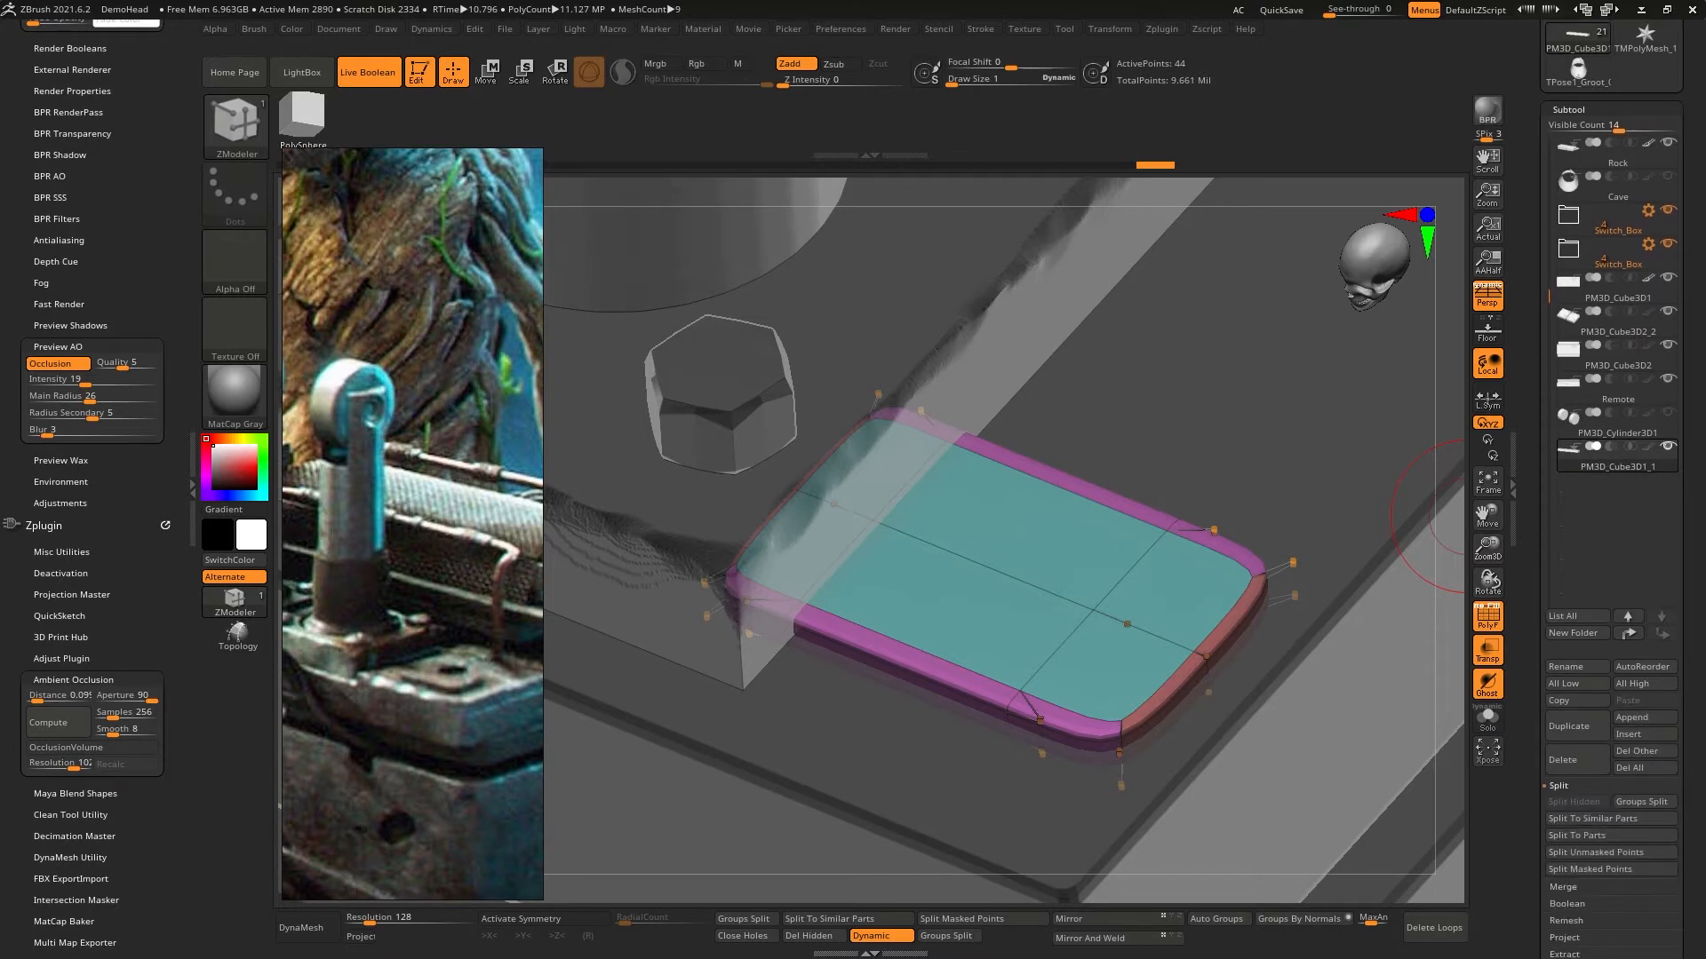
{"action": "left_click", "coordinate": [1633, 718]}
{"action": "left_click", "coordinate": [1147, 683]}
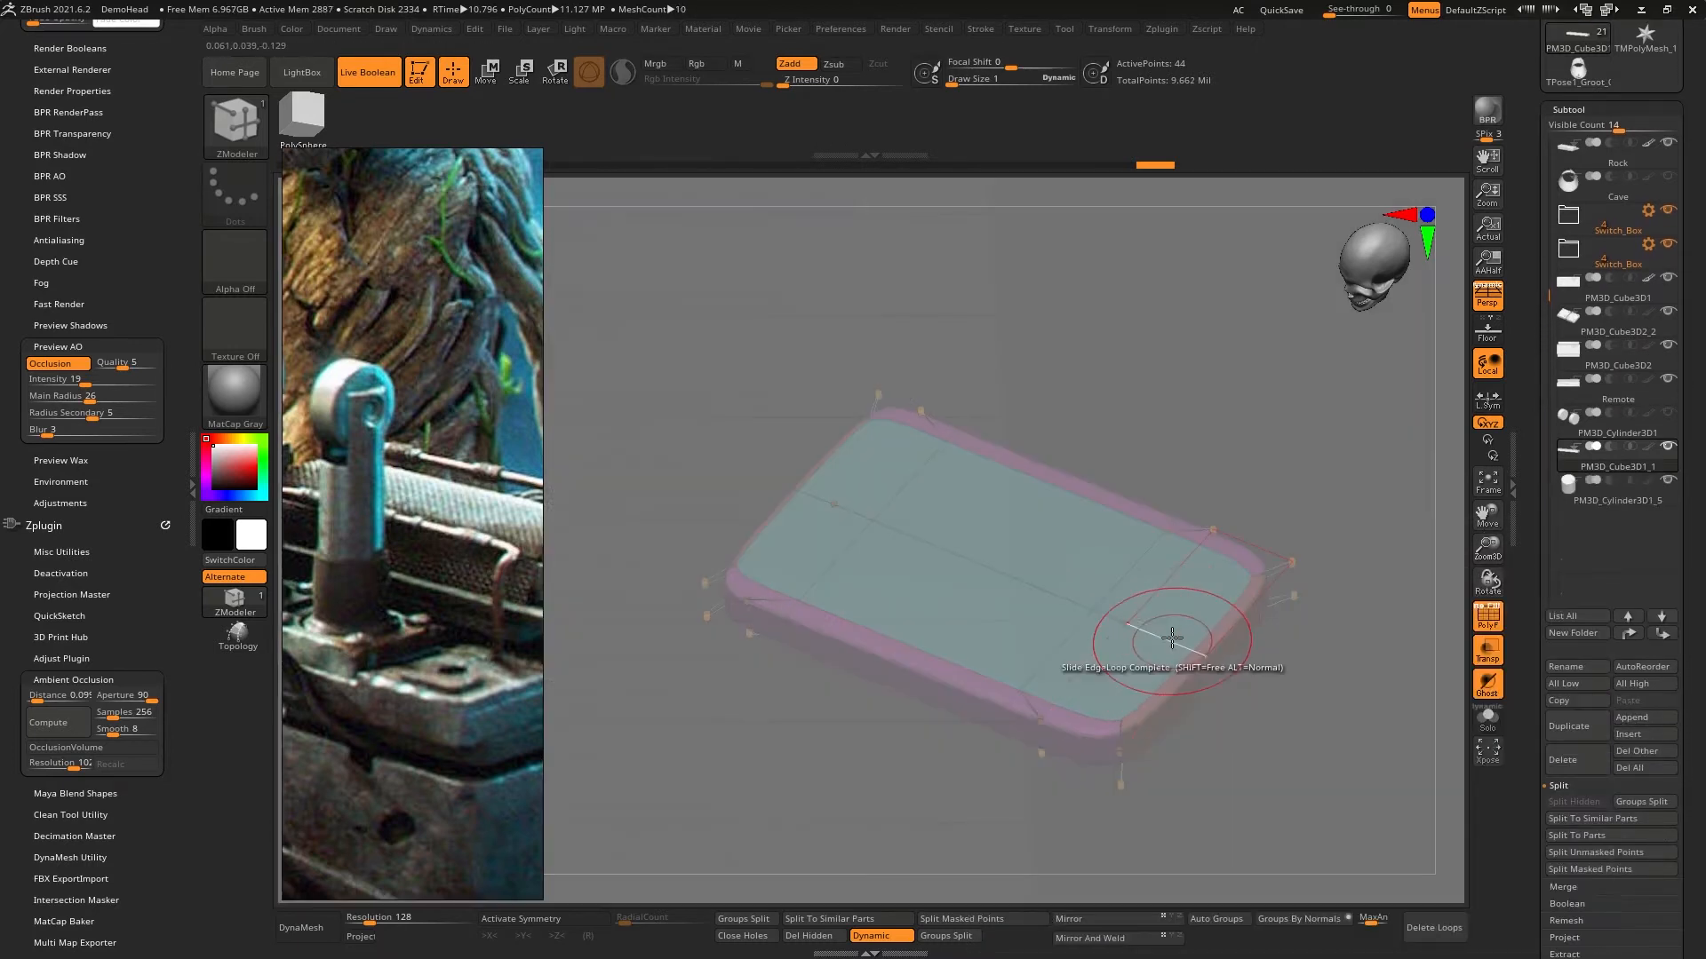
{"action": "right_click_drag", "start_coordinate": [1171, 582], "coordinate": [1147, 169], "text": "ctrl"}
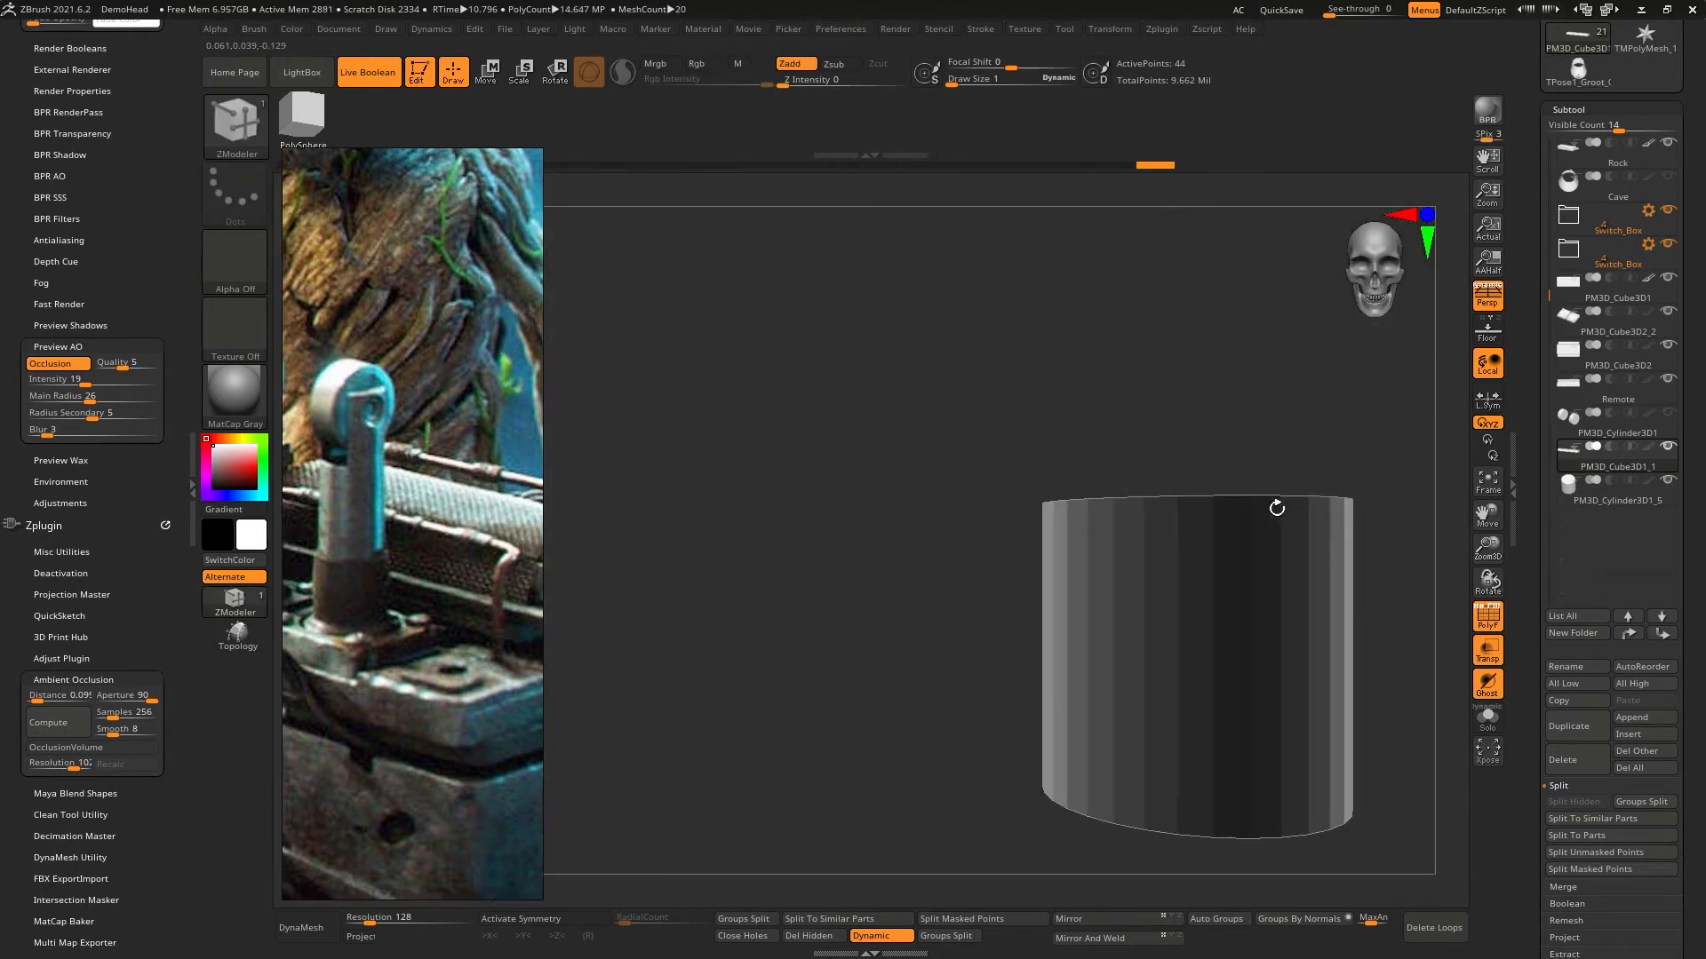
{"action": "right_click_drag", "start_coordinate": [1276, 506], "coordinate": [1197, 517], "text": "alt"}
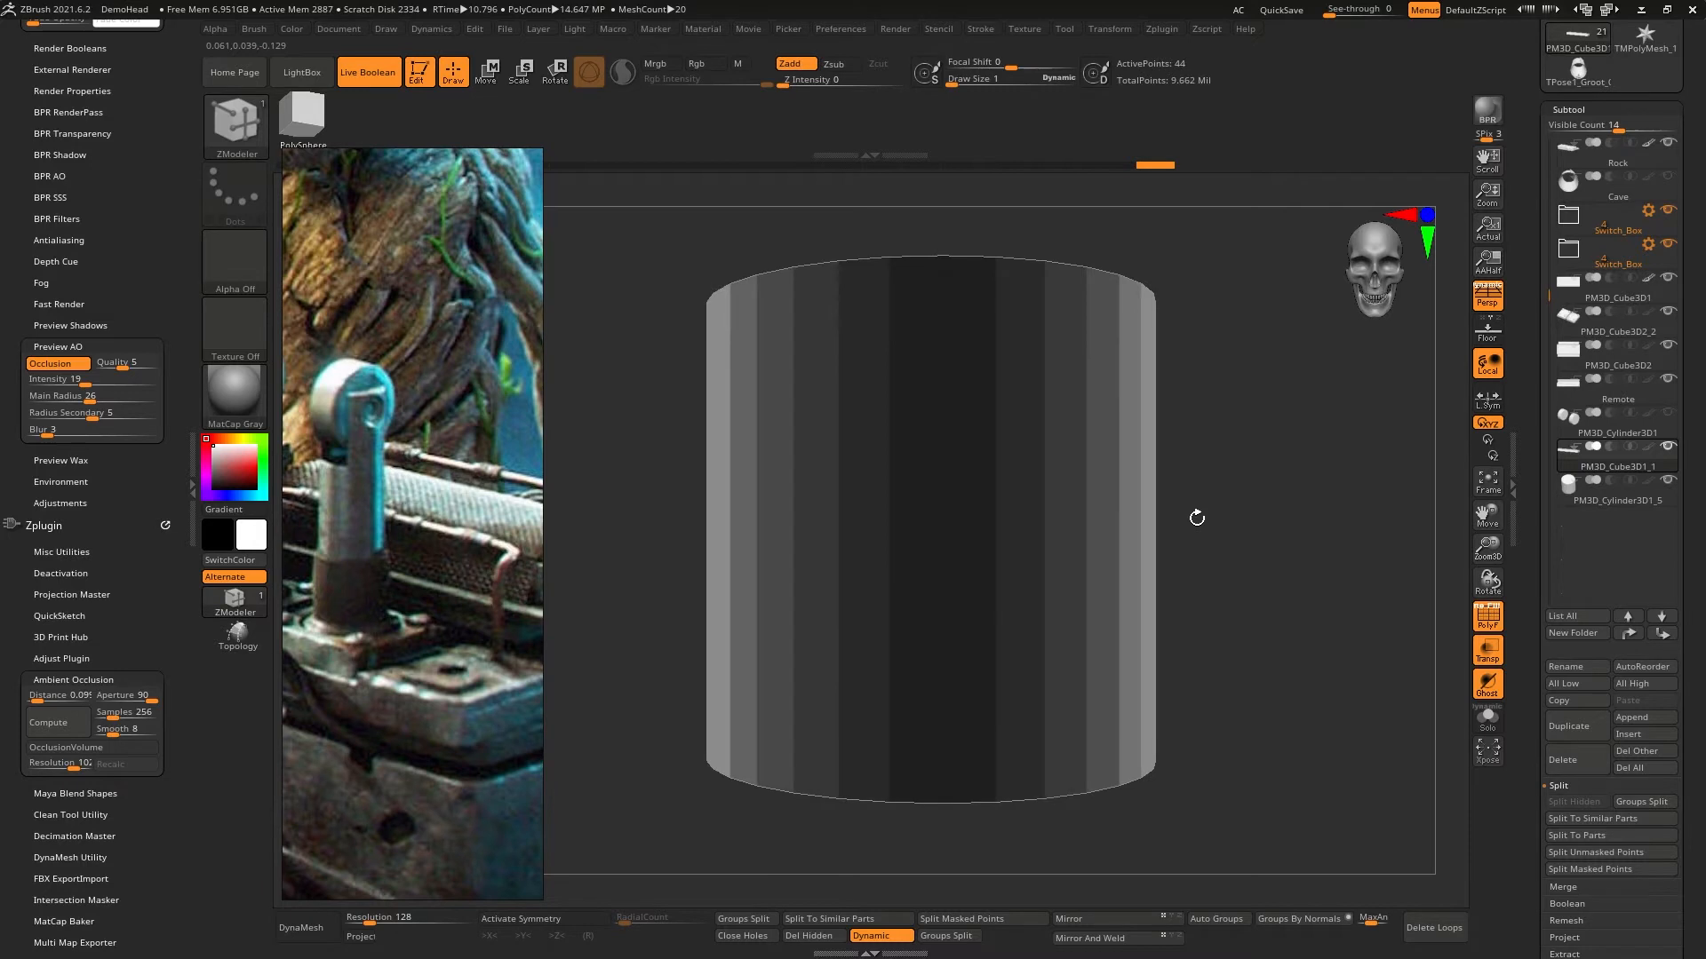
- Make the new cylinder the active subtool in move mode and delete its redundant edge loops
{"action": "left_click", "coordinate": [1596, 508]}
{"action": "key", "text": "w"}
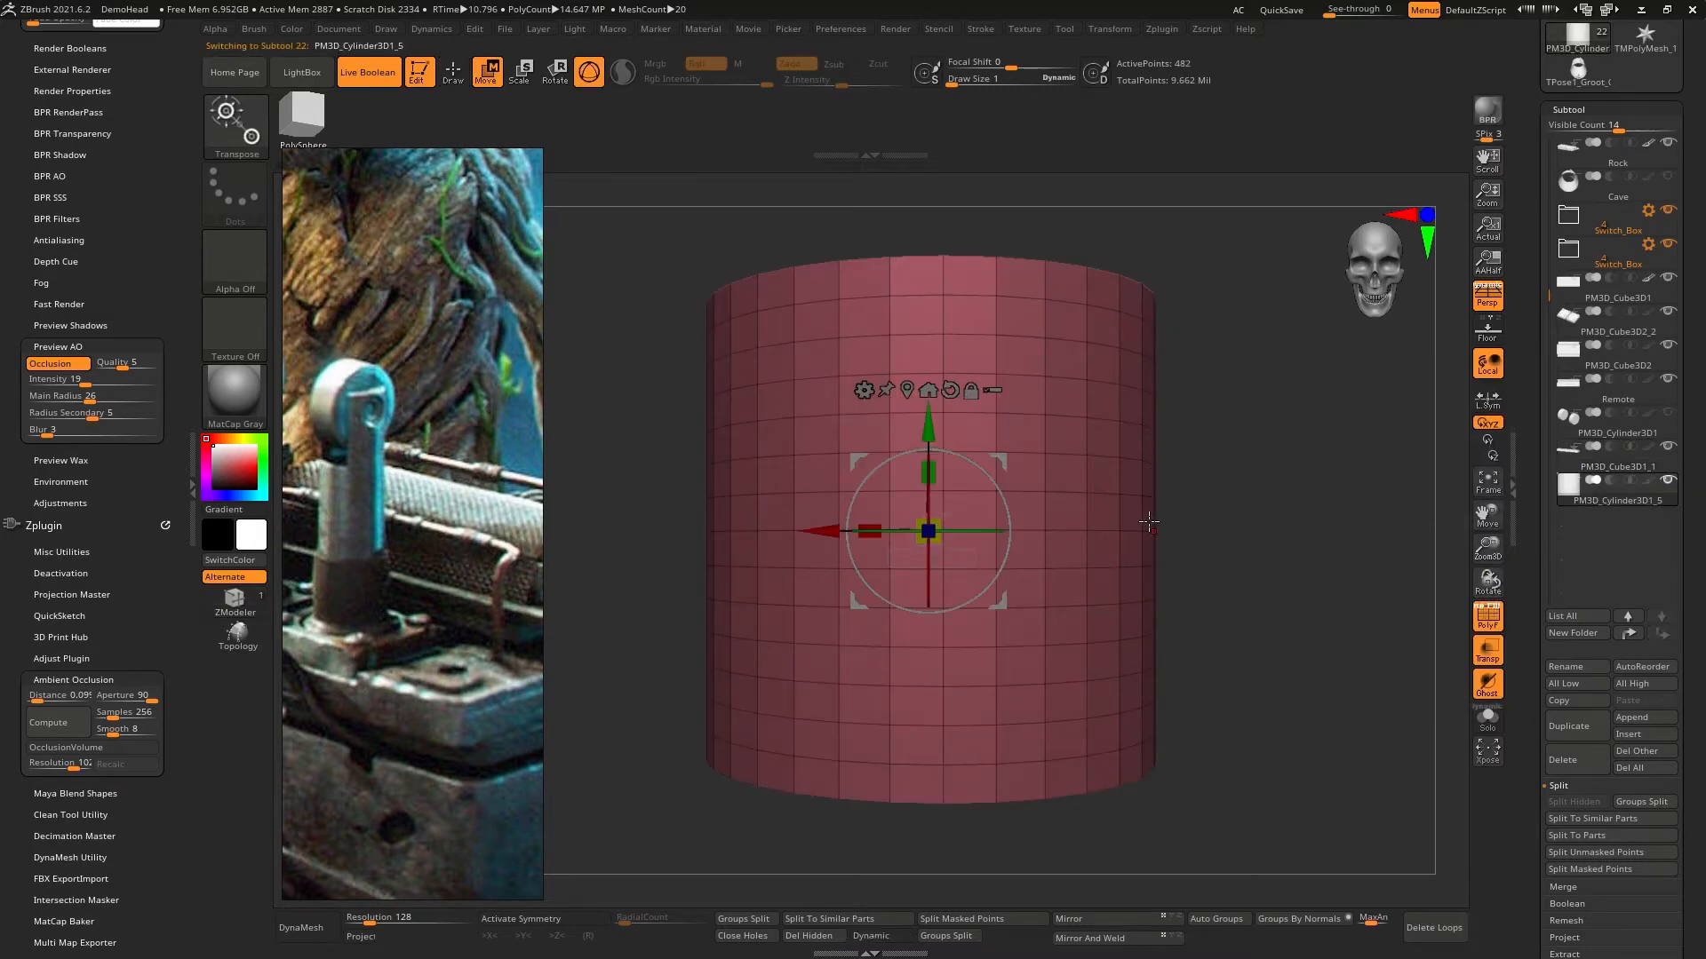
{"action": "left_click", "coordinate": [1432, 928]}
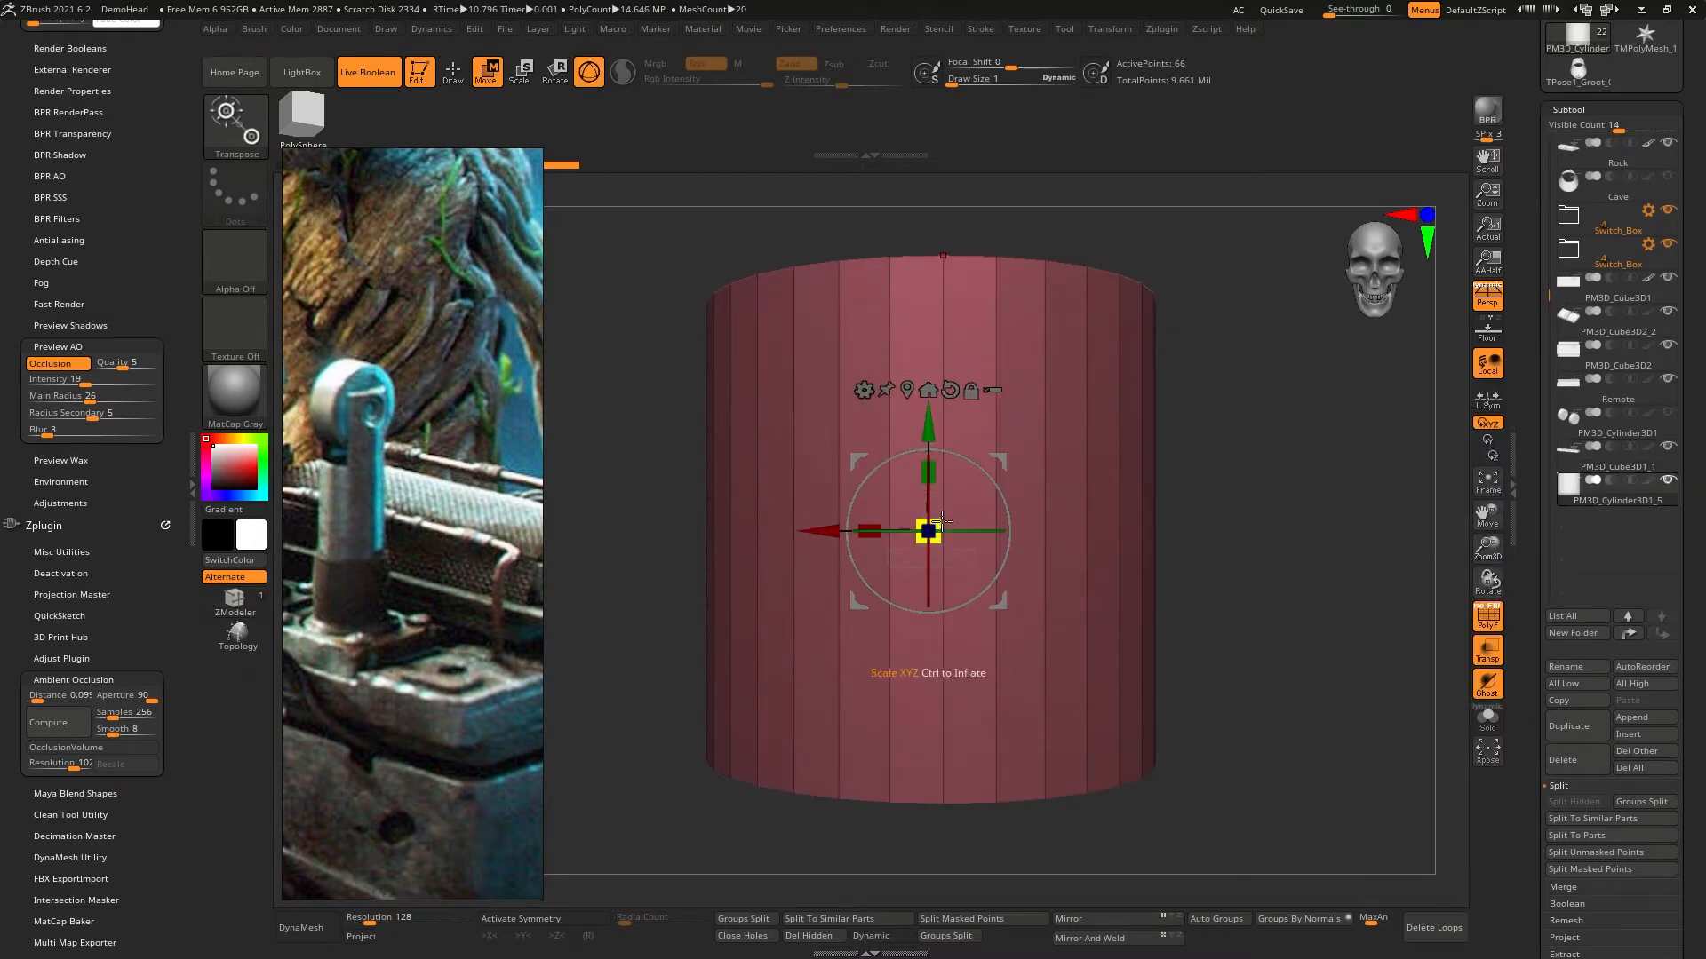
- Shrink the cylinder and move it, seen from above, onto the switch box's corner near the thin plate
{"action": "left_click_drag", "start_coordinate": [929, 532], "coordinate": [980, 875]}
{"action": "right_click_drag", "start_coordinate": [1025, 515], "coordinate": [1119, 725], "text": "ctrl"}
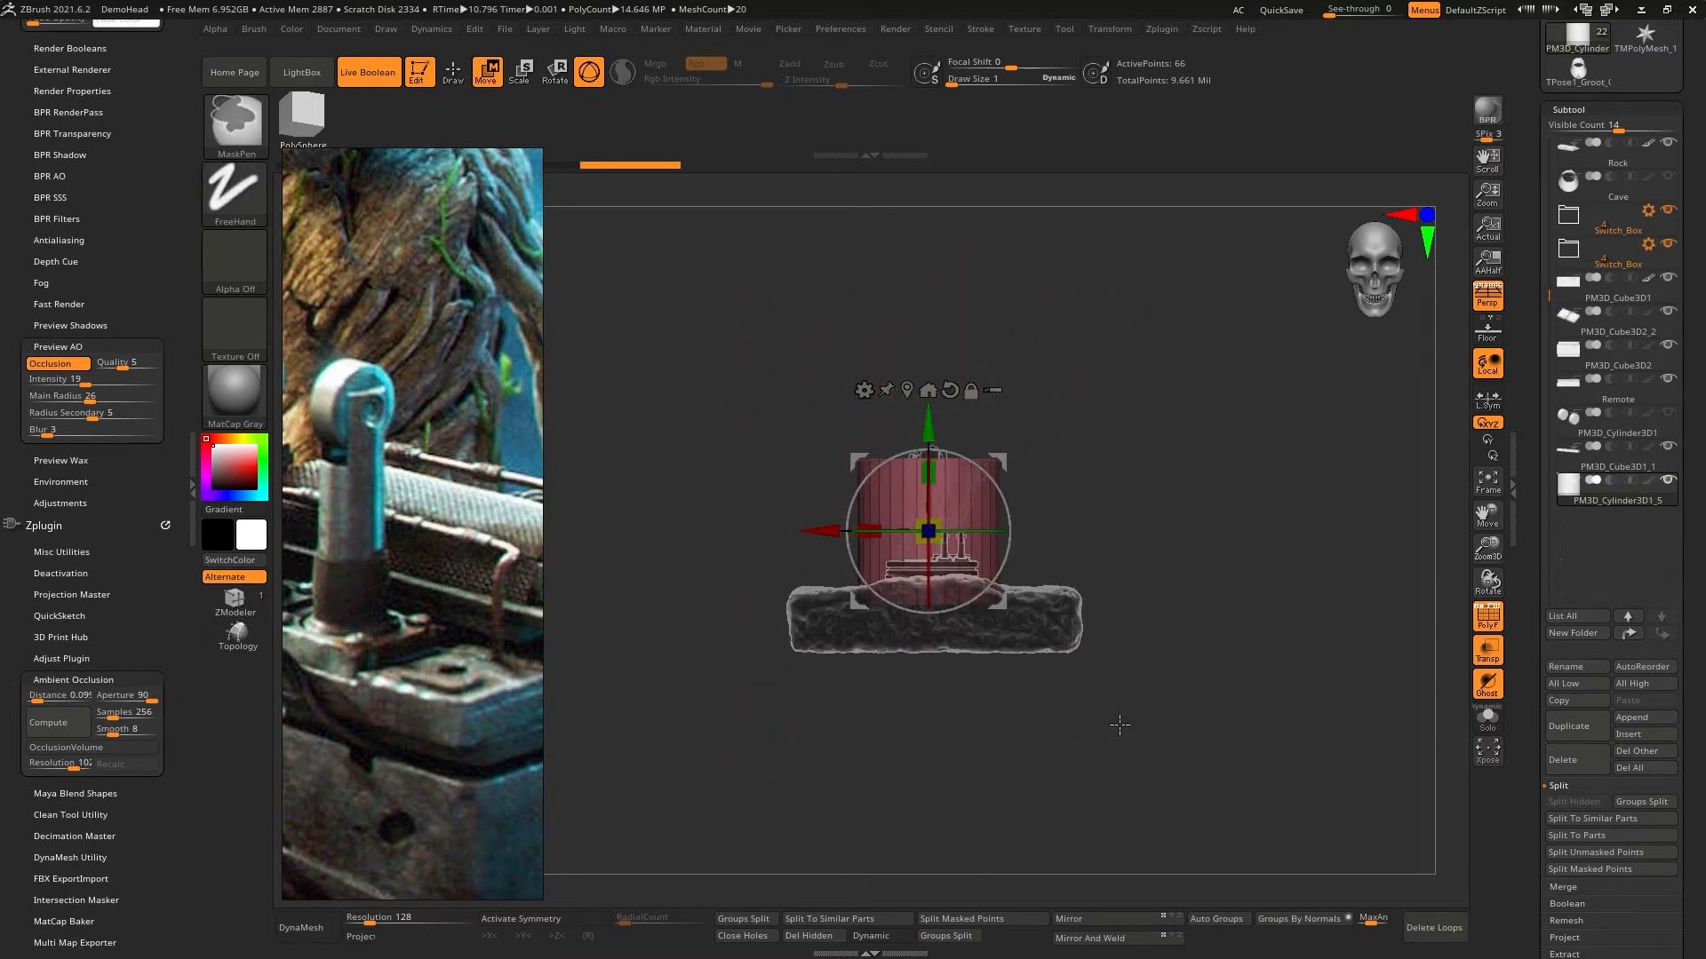
{"action": "right_click_drag", "start_coordinate": [1035, 409], "coordinate": [1061, 566], "text": "ctrl"}
{"action": "right_click_drag", "start_coordinate": [1061, 566], "coordinate": [1087, 640]}
{"action": "right_click_drag", "start_coordinate": [1118, 431], "coordinate": [1081, 538], "text": "alt"}
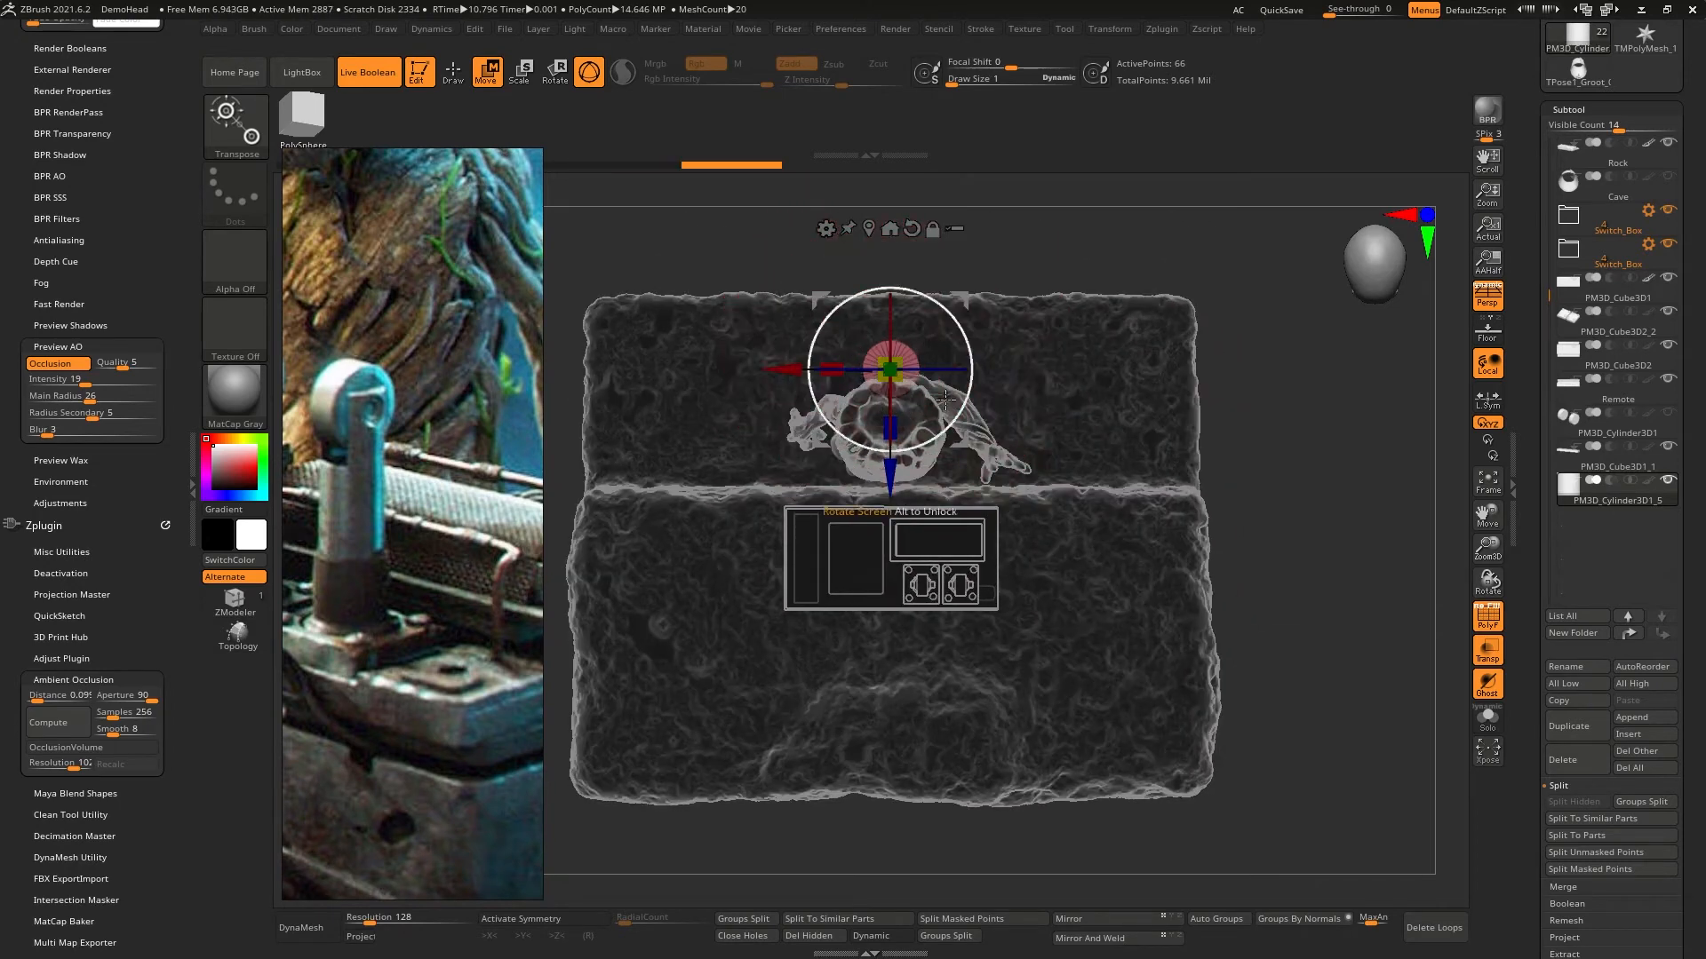
{"action": "left_click_drag", "start_coordinate": [962, 294], "coordinate": [1047, 527]}
{"action": "right_click_drag", "start_coordinate": [1046, 529], "coordinate": [1052, 635], "text": "ctrl"}
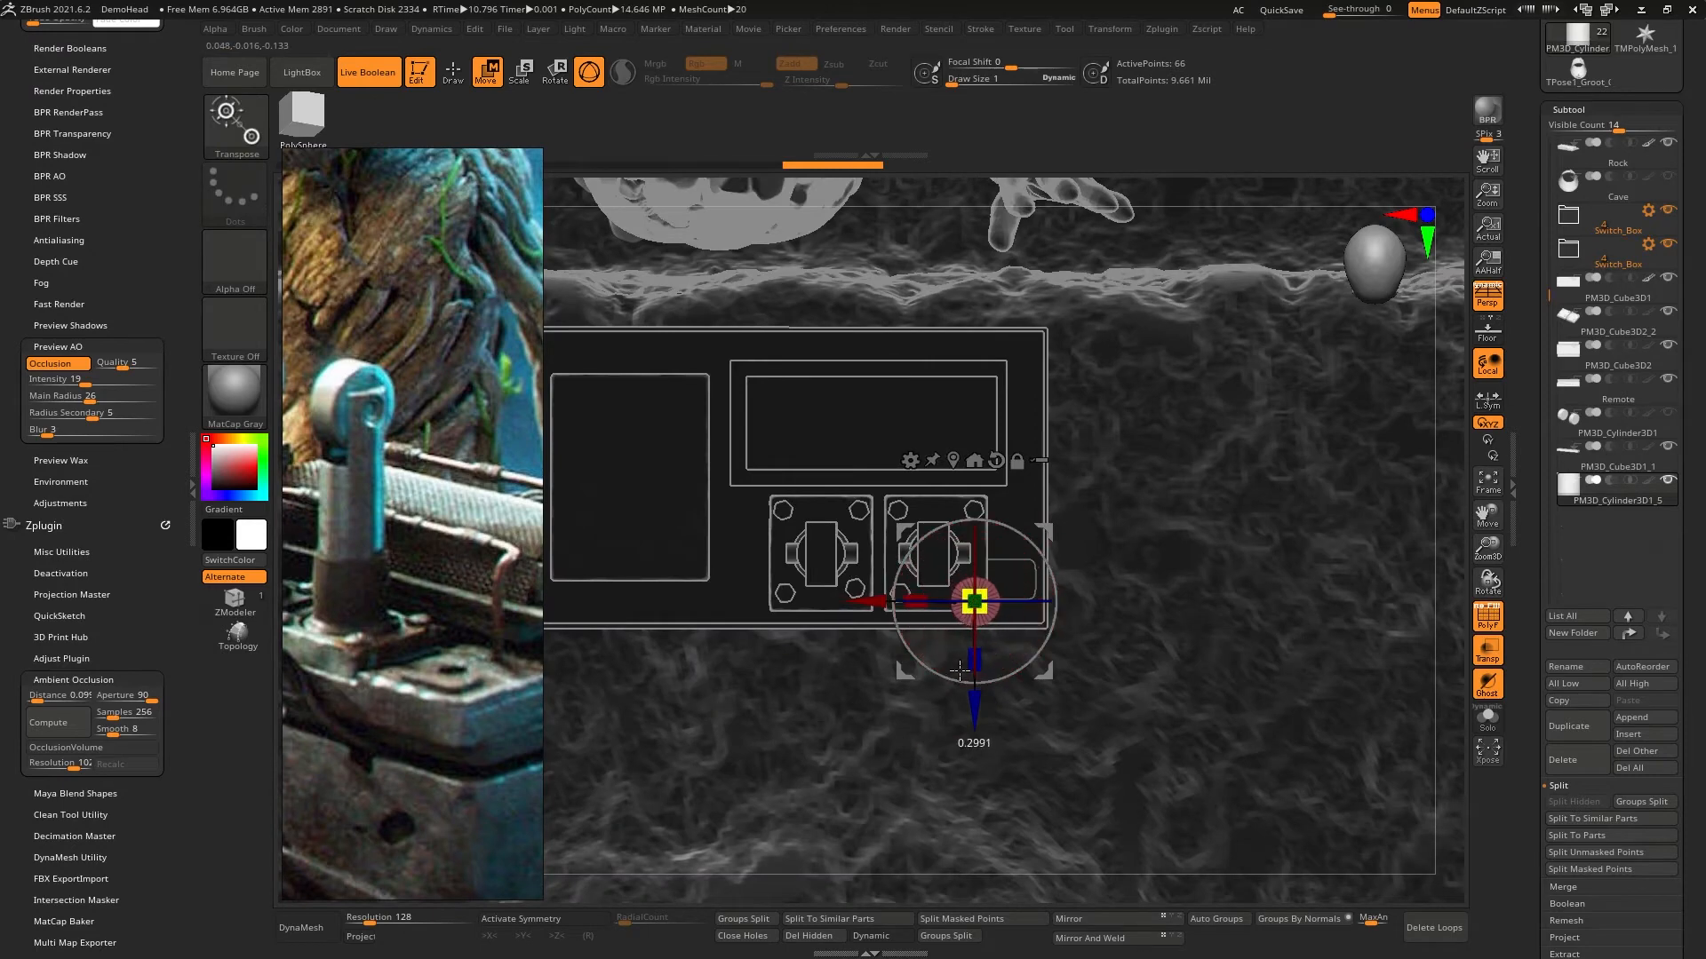
- Scale the cylinder to fit within the thin plate's width and center it over the plate's exposed outer end
{"action": "right_click_drag", "start_coordinate": [955, 689], "coordinate": [959, 755], "text": "ctrl"}
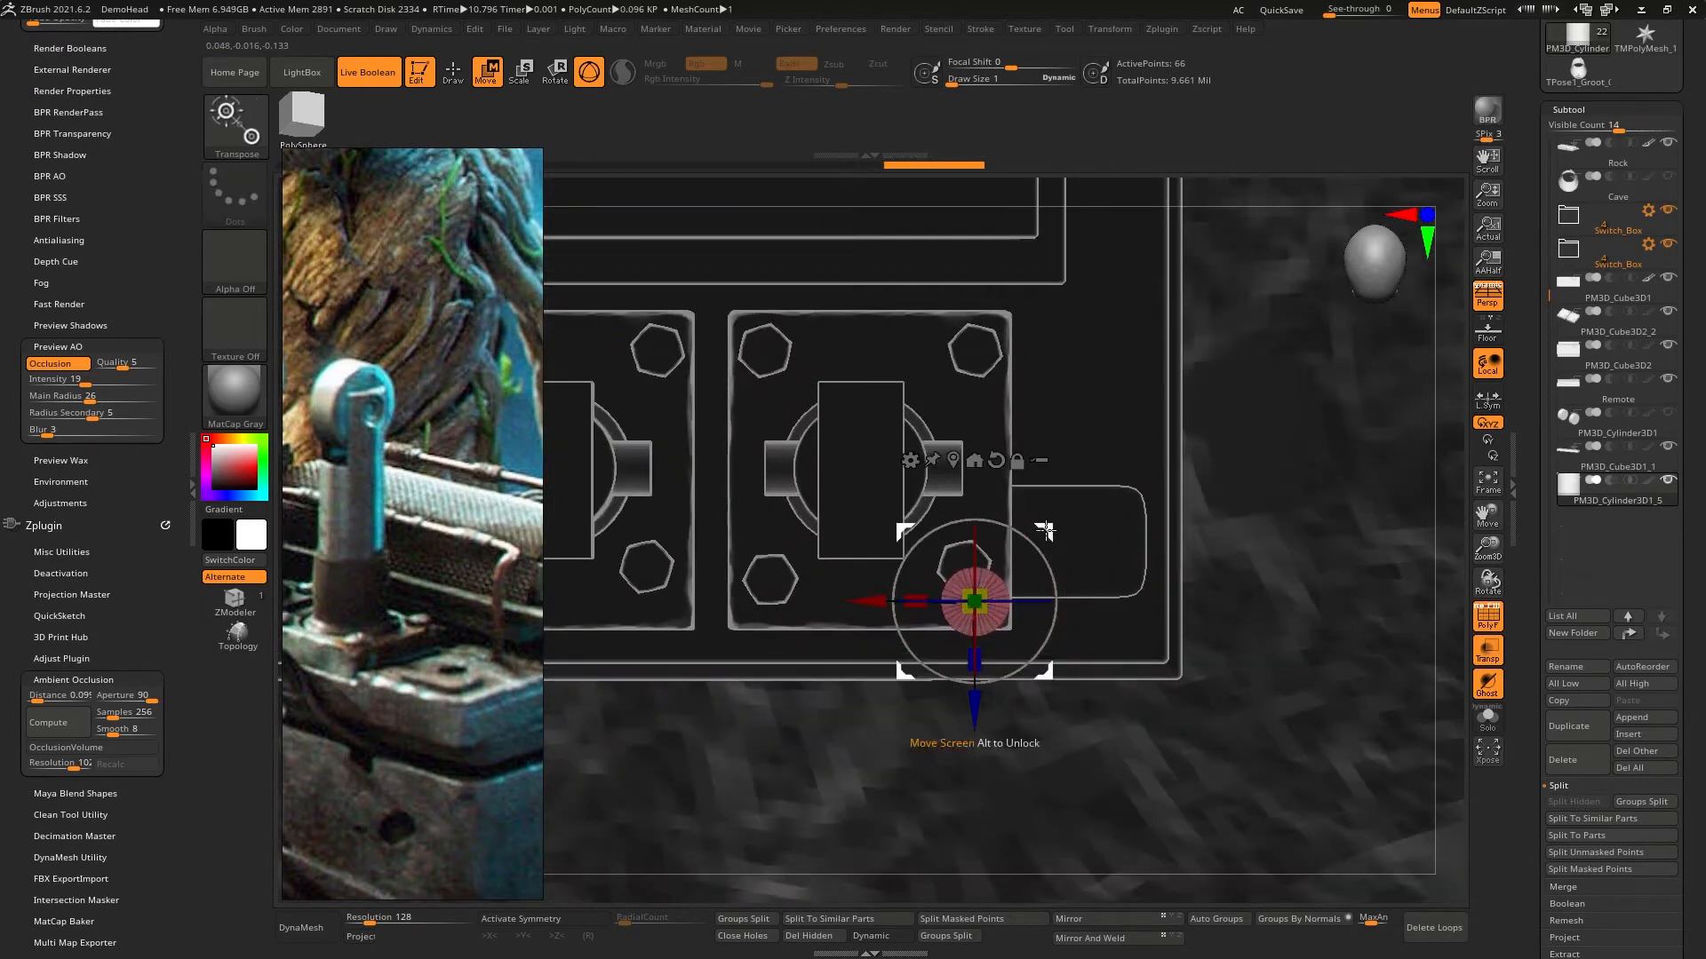
{"action": "left_click_drag", "start_coordinate": [1144, 478], "coordinate": [1155, 471]}
{"action": "right_click_drag", "start_coordinate": [1216, 496], "coordinate": [1112, 544], "text": "ctrl"}
{"action": "left_click_drag", "start_coordinate": [1101, 536], "coordinate": [1099, 554]}
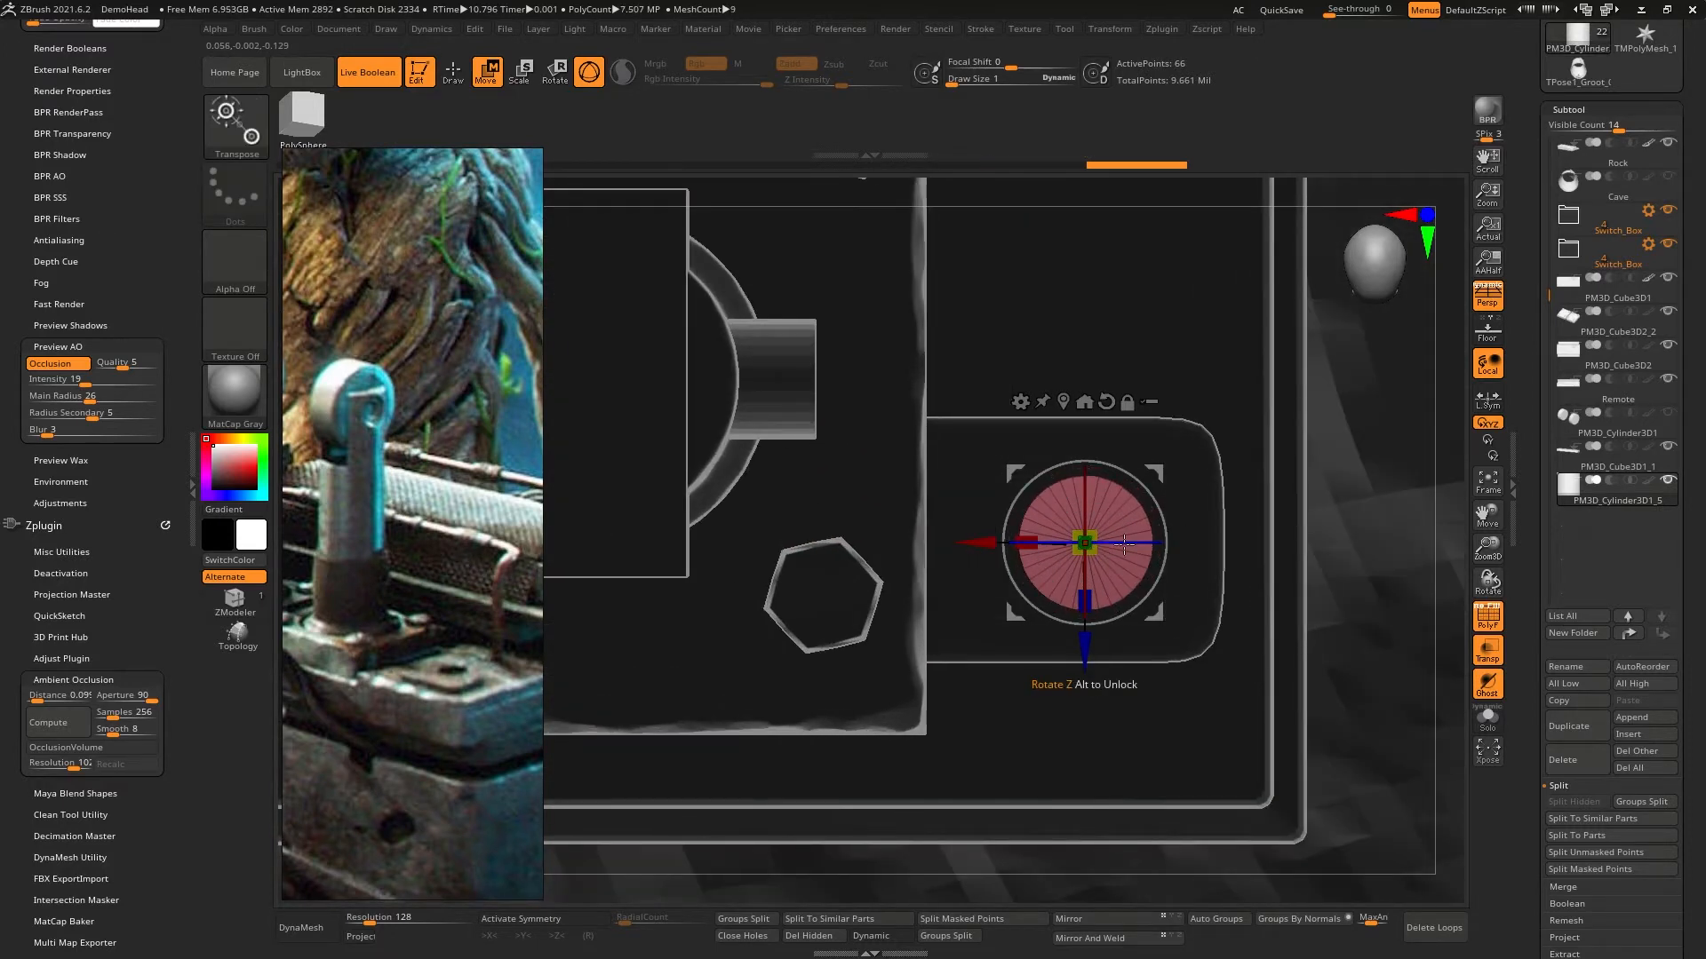
- Set the cylinder to Boolean subtraction with the plate subtool as Start, and lower it through the plate's outer end
{"action": "left_click", "coordinate": [1614, 483]}
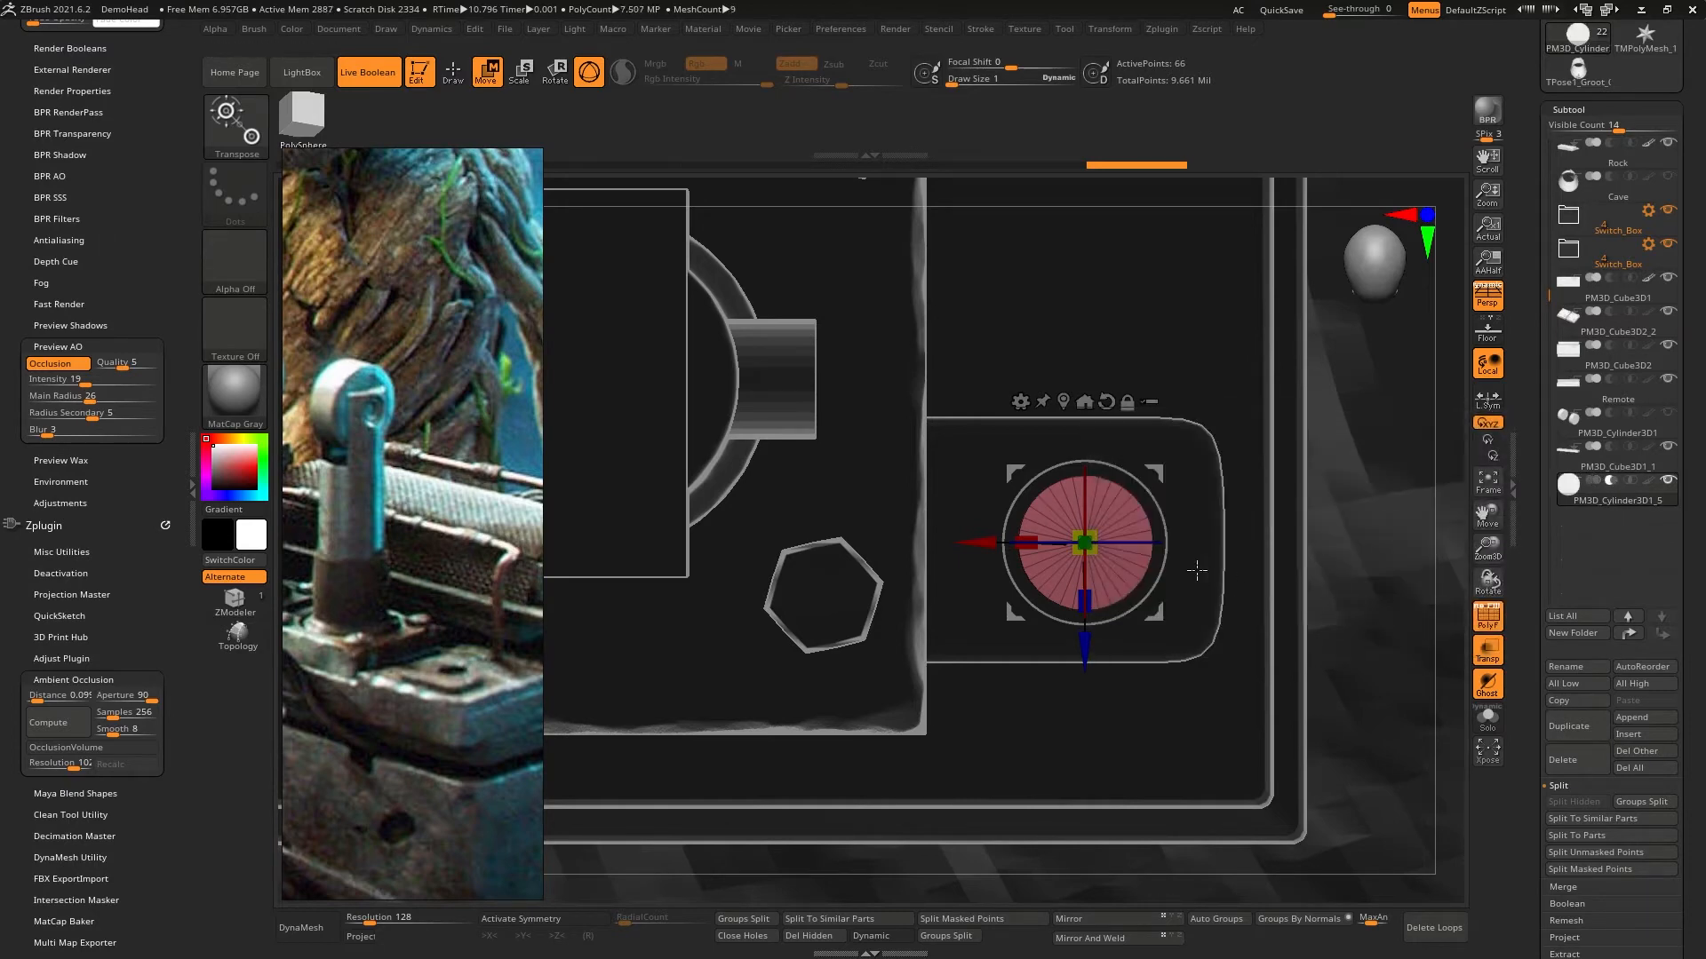
{"action": "right_click_drag", "start_coordinate": [1196, 571], "coordinate": [1200, 274]}
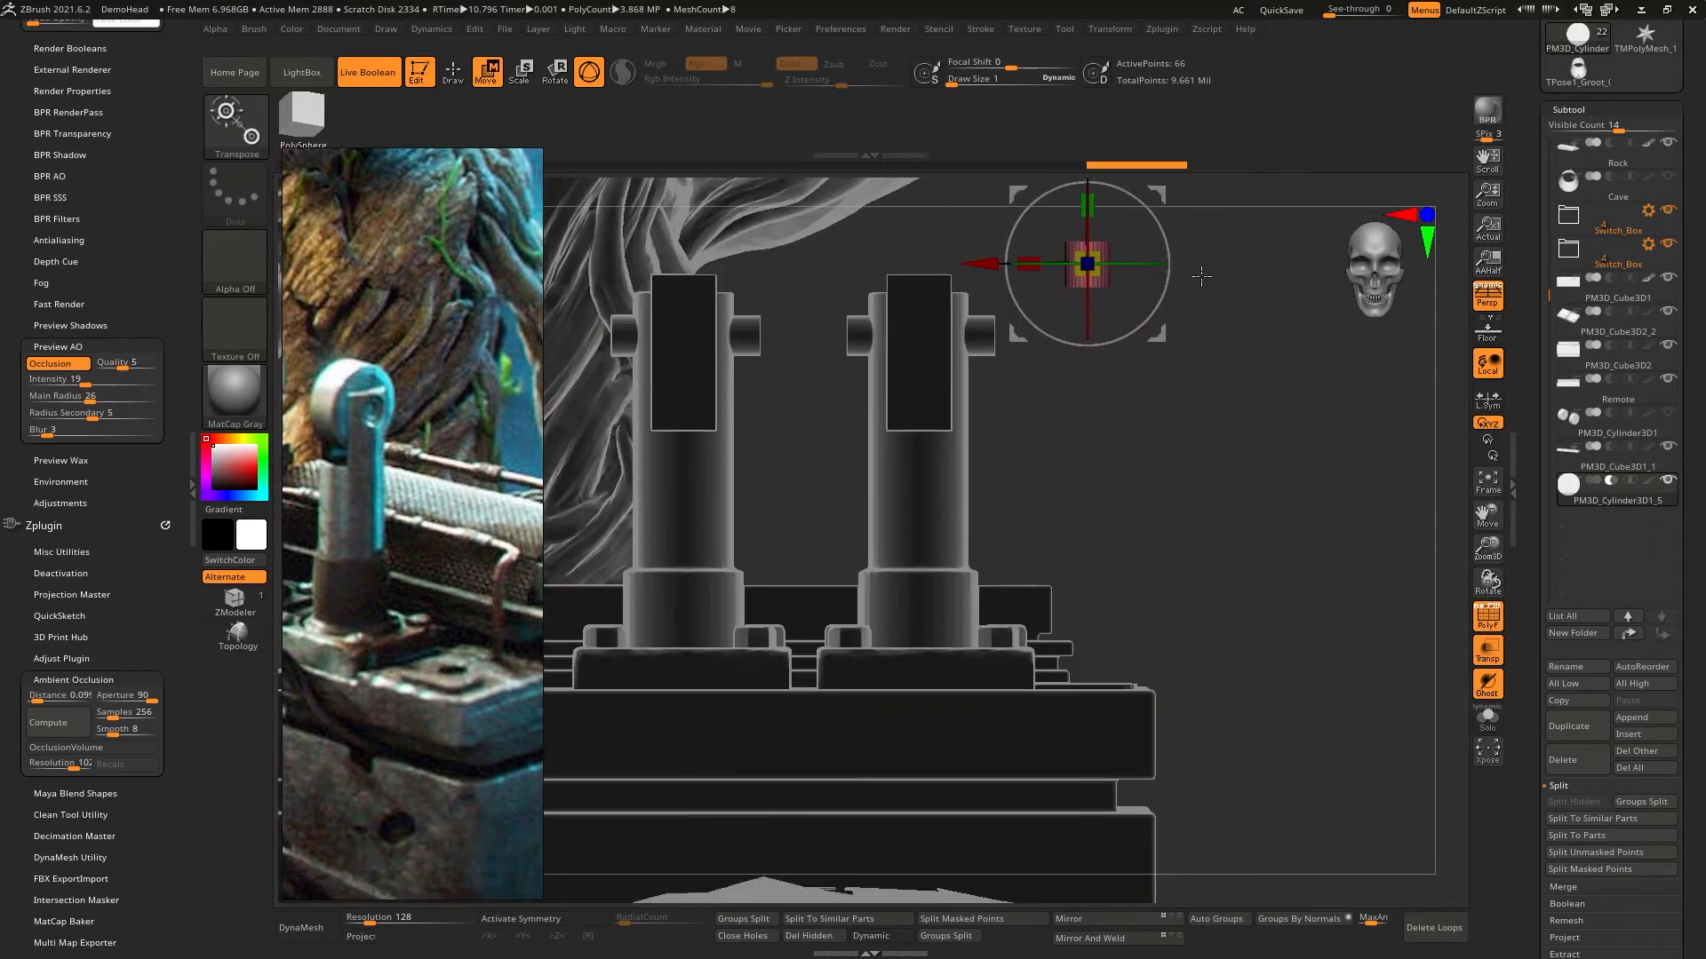
{"action": "right_click_drag", "start_coordinate": [1138, 404], "coordinate": [1077, 495], "text": "alt"}
{"action": "left_click_drag", "start_coordinate": [1028, 259], "coordinate": [1075, 684]}
{"action": "right_click_drag", "start_coordinate": [1154, 560], "coordinate": [1184, 599]}
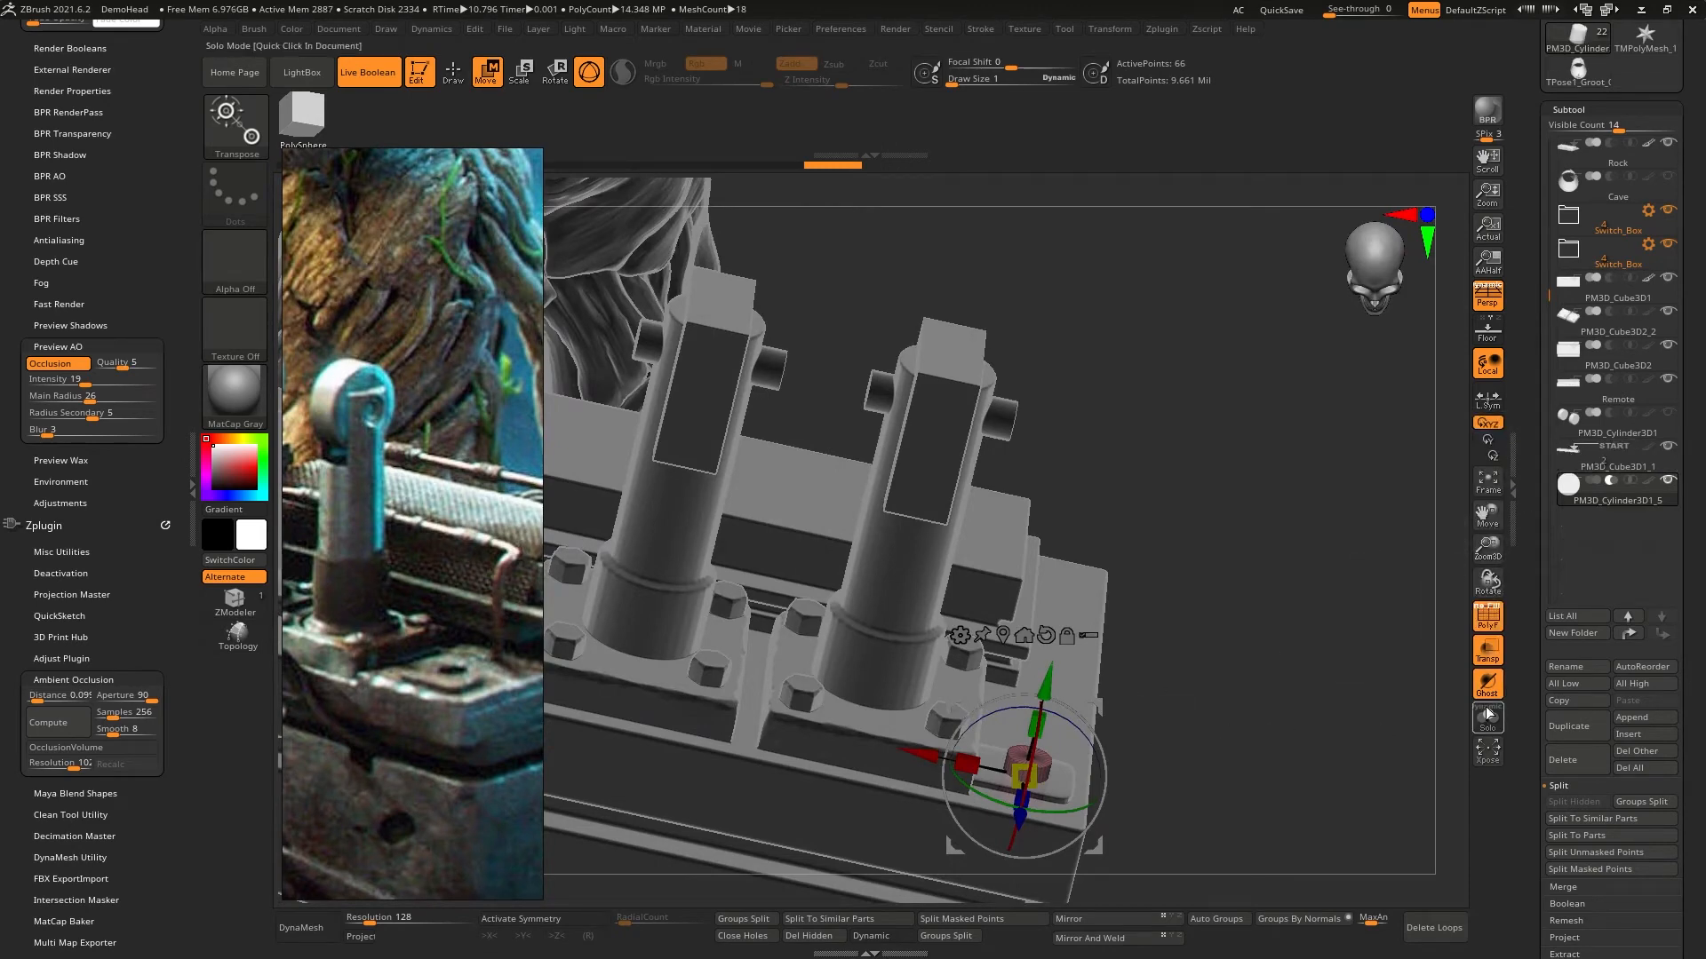
- Turn off Transp and PolyF and return to draw mode to inspect the round hole in the plate
{"action": "left_click", "coordinate": [1486, 652]}
{"action": "right_click_drag", "start_coordinate": [1314, 568], "coordinate": [1235, 879]}
{"action": "right_click_drag", "start_coordinate": [1236, 880], "coordinate": [1237, 828], "text": "ctrl"}
{"action": "key", "text": "shift+f"}
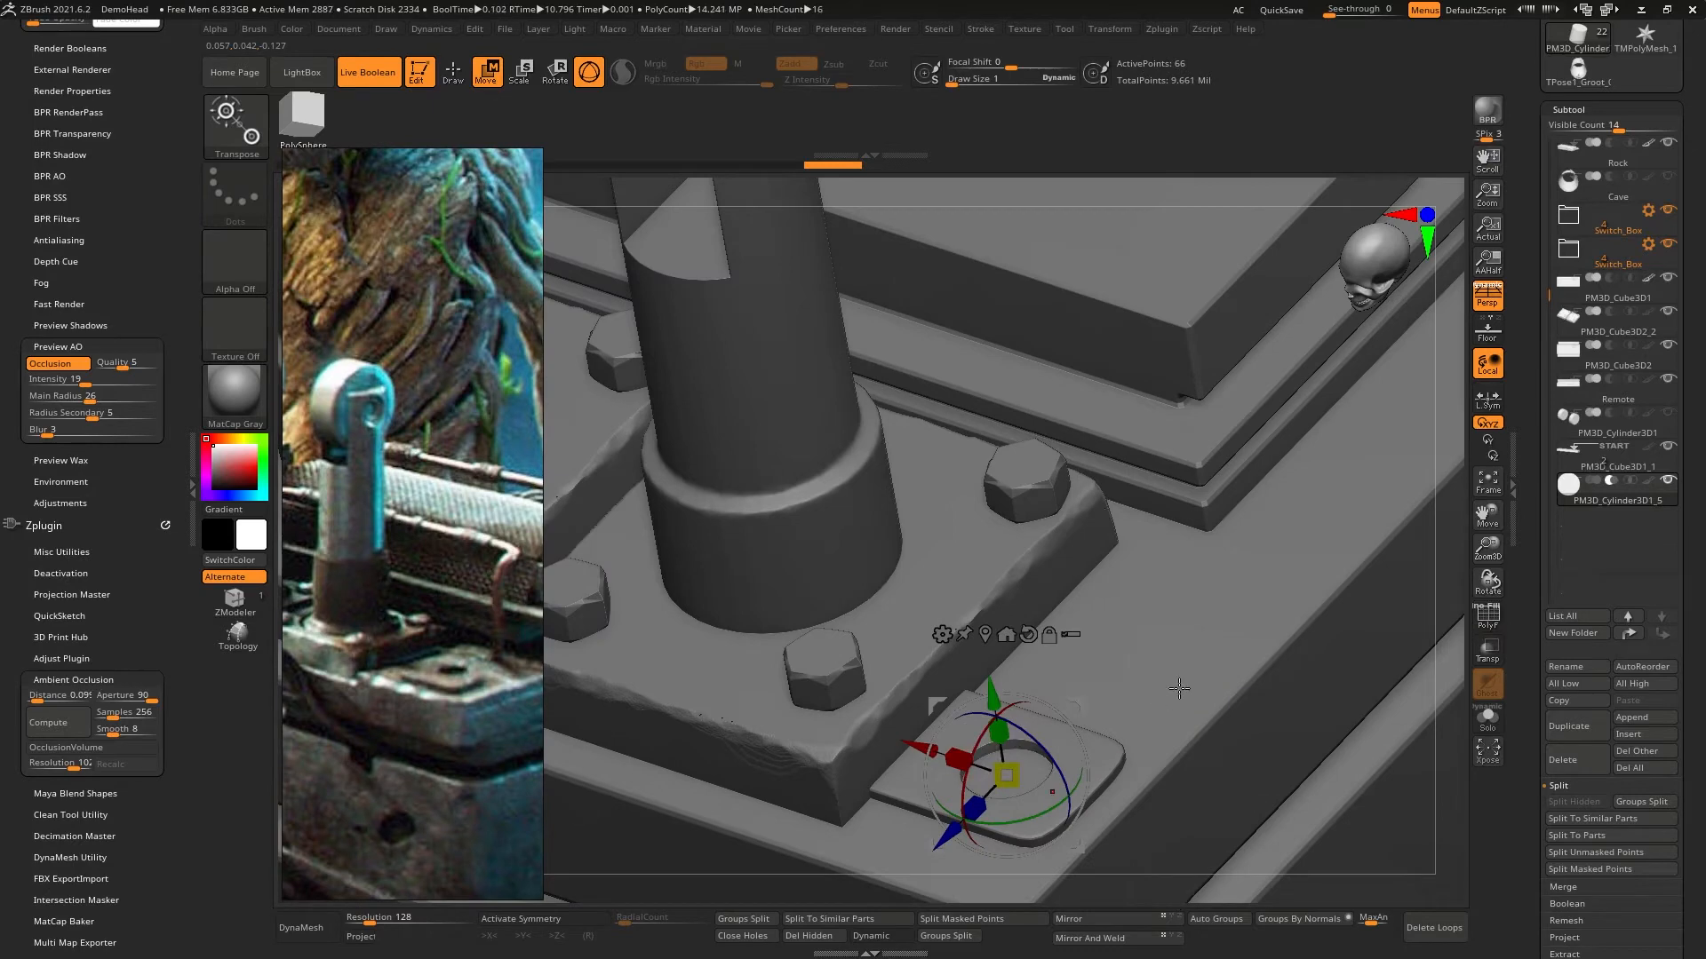
{"action": "mouse_move", "coordinate": [1179, 688]}
{"action": "right_mouse_down"}
{"action": "mouse_move", "coordinate": [1214, 668]}
{"action": "mouse_move", "coordinate": [1195, 662]}
{"action": "right_mouse_up"}
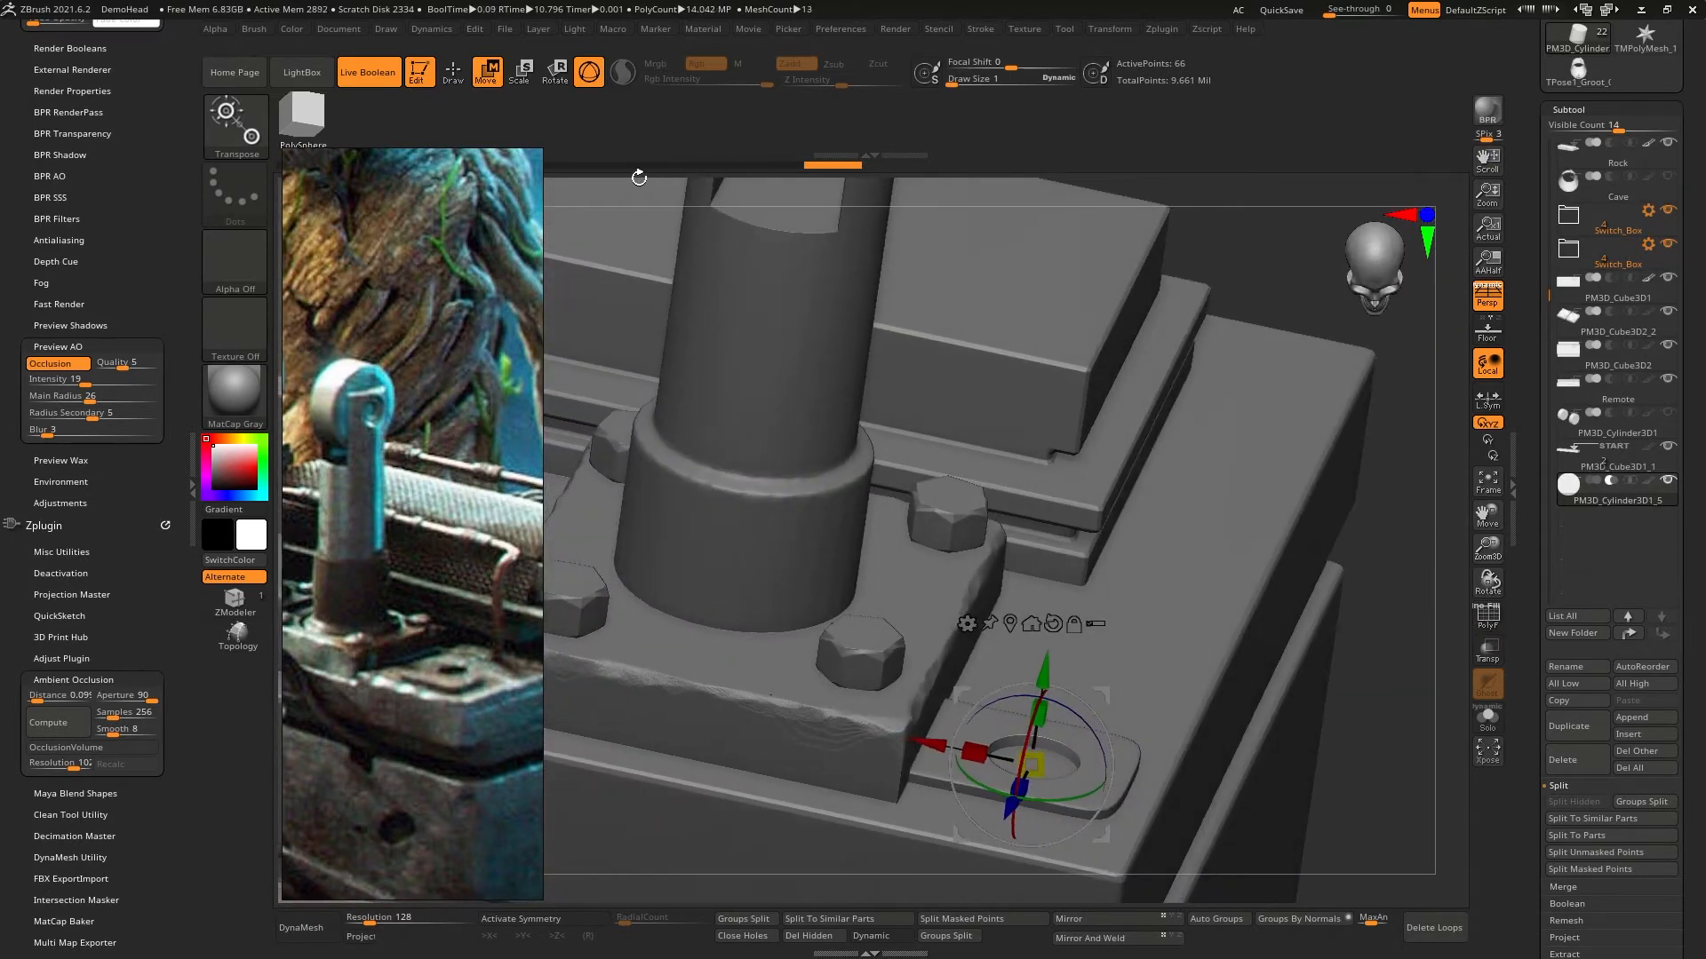
{"action": "left_click", "coordinate": [457, 78]}
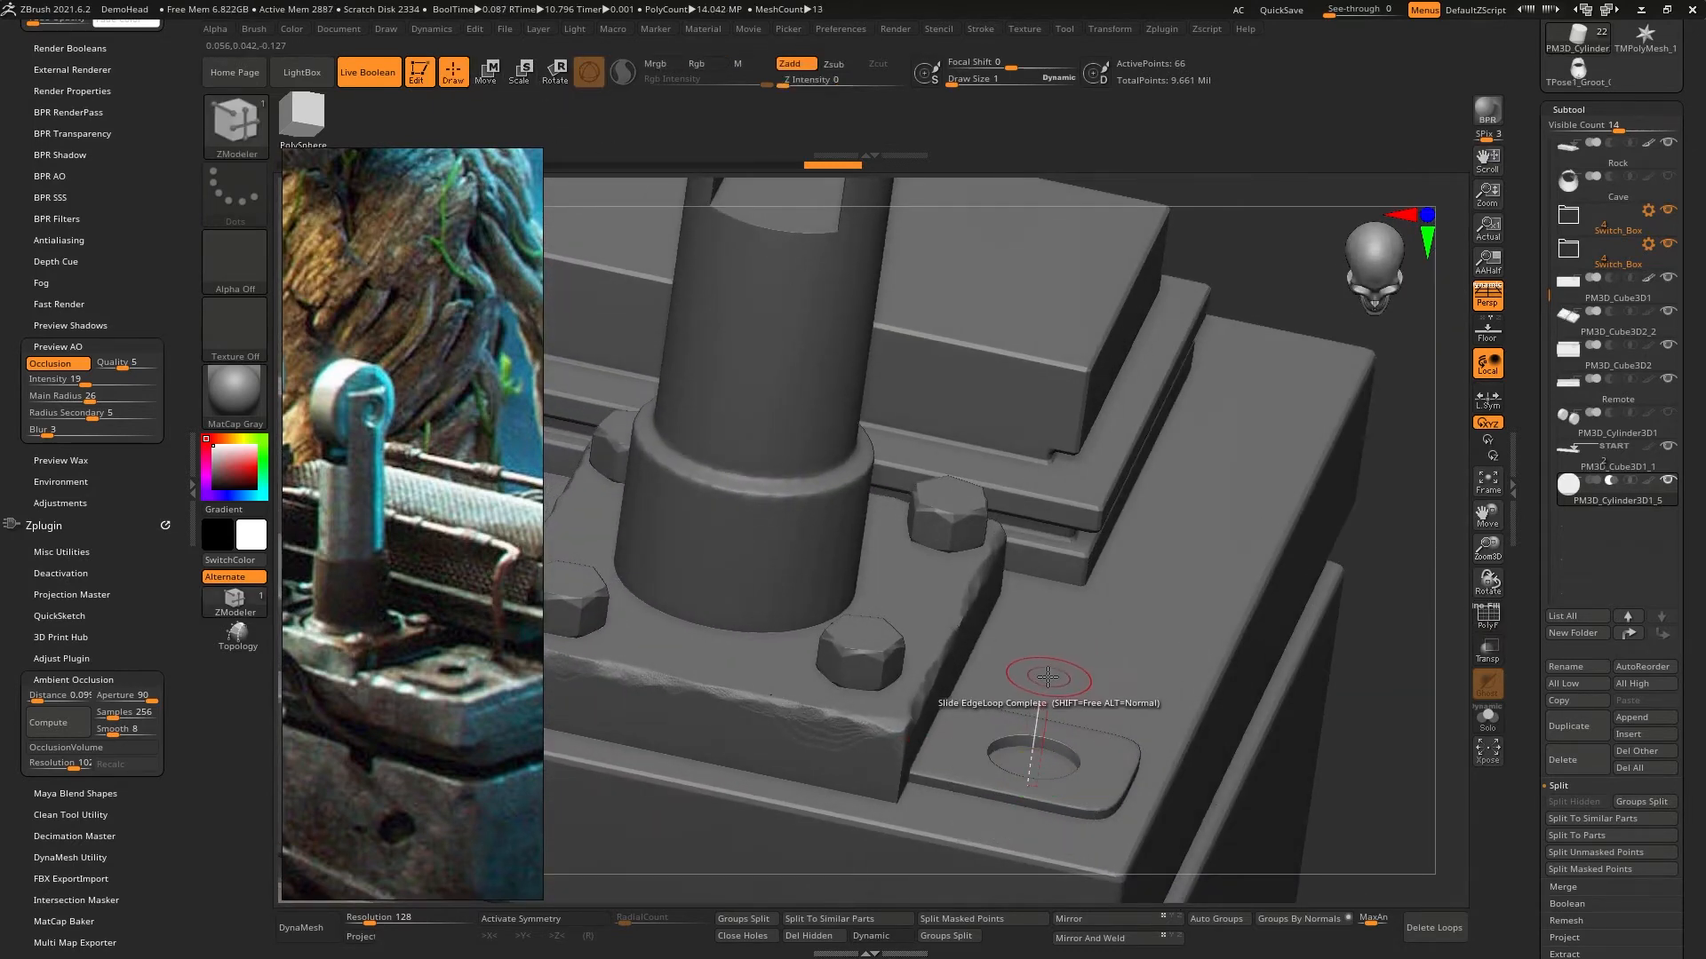
{"action": "mouse_move", "coordinate": [1043, 684]}
{"action": "right_mouse_down"}
{"action": "mouse_move", "coordinate": [1014, 751]}
{"action": "mouse_move", "coordinate": [1142, 667]}
{"action": "mouse_move", "coordinate": [1133, 738]}
{"action": "mouse_move", "coordinate": [1111, 568]}
{"action": "right_mouse_up"}
{"action": "right_click_drag", "start_coordinate": [1110, 569], "coordinate": [1141, 551], "text": "alt"}
{"action": "mouse_move", "coordinate": [1141, 551]}
{"action": "right_mouse_down"}
{"action": "mouse_move", "coordinate": [1095, 665]}
{"action": "mouse_move", "coordinate": [1159, 504]}
{"action": "mouse_move", "coordinate": [1138, 541]}
{"action": "right_mouse_up"}
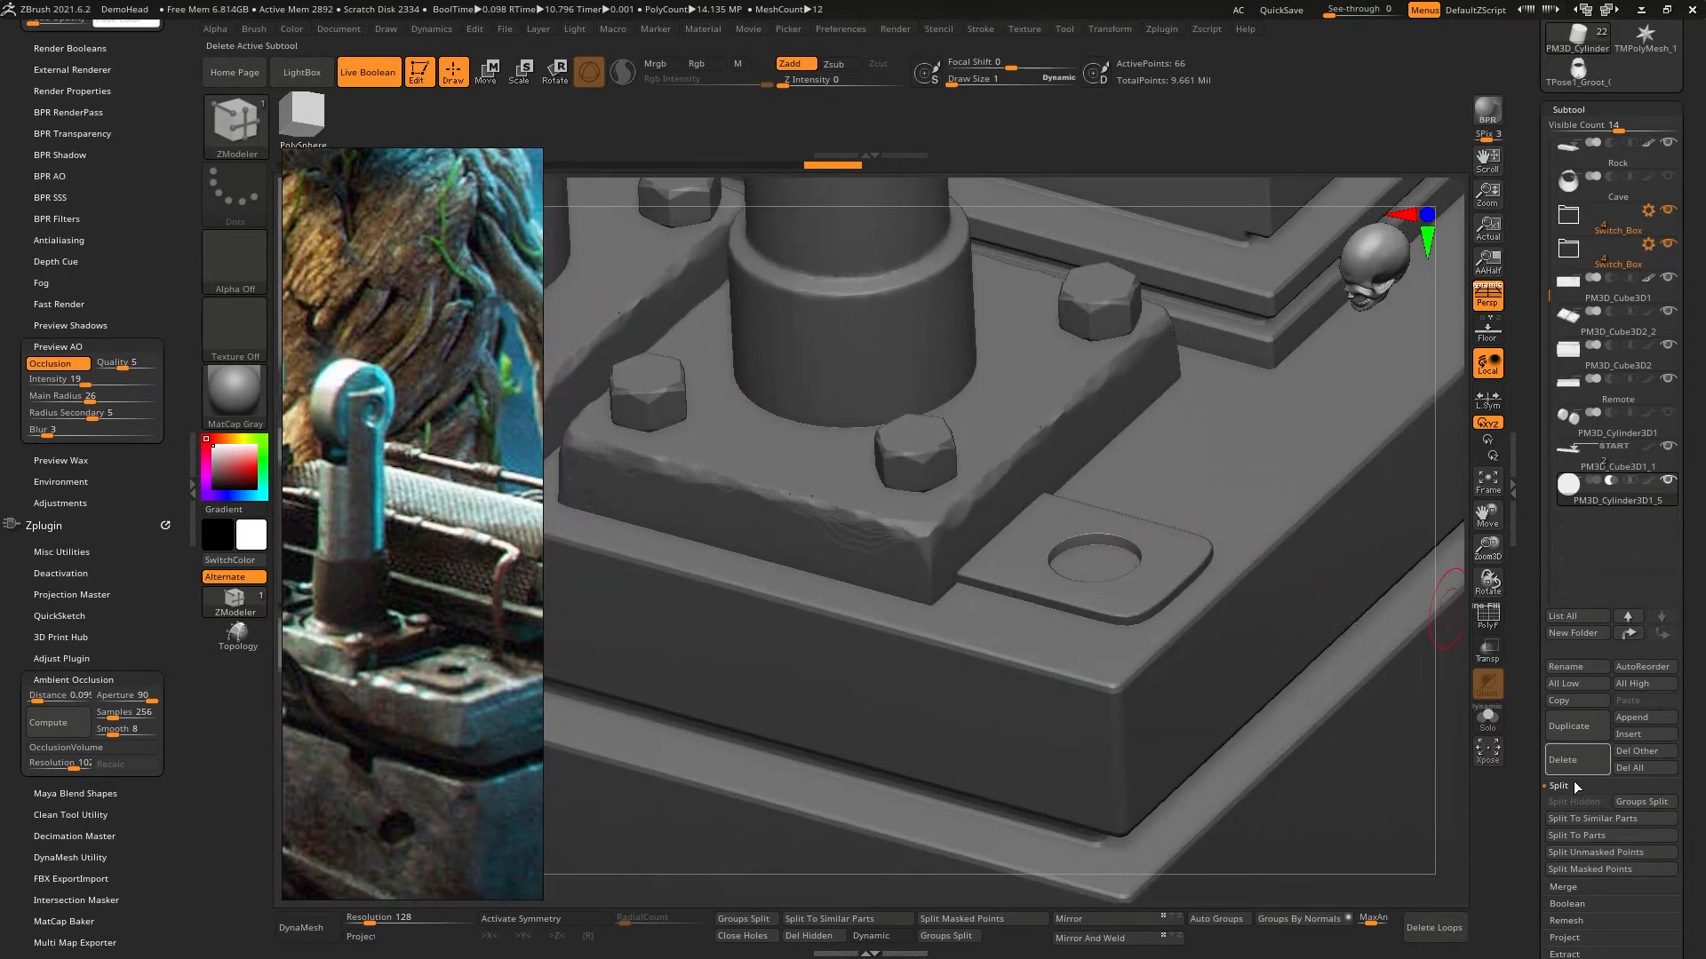
- Turn on Dynamic Subdiv for the cutting cylinder to smooth the plate's hole
{"action": "left_click_drag", "start_coordinate": [1526, 846], "coordinate": [1528, 776]}
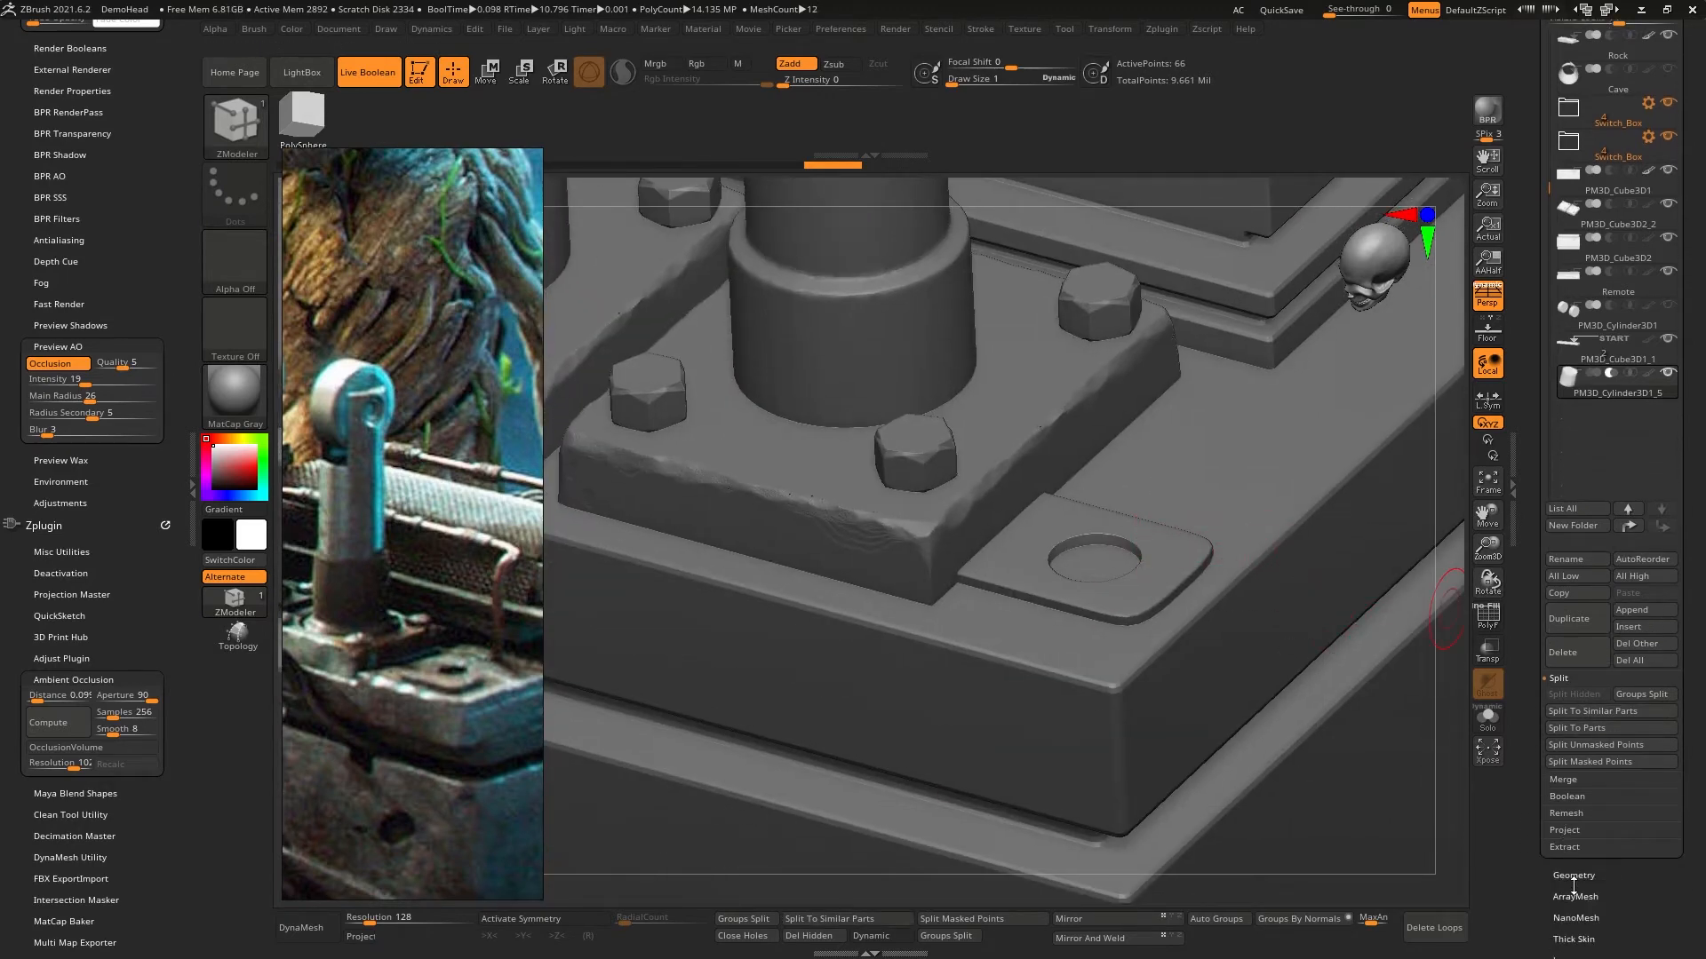
{"action": "left_click", "coordinate": [1575, 874]}
{"action": "left_click", "coordinate": [1577, 193]}
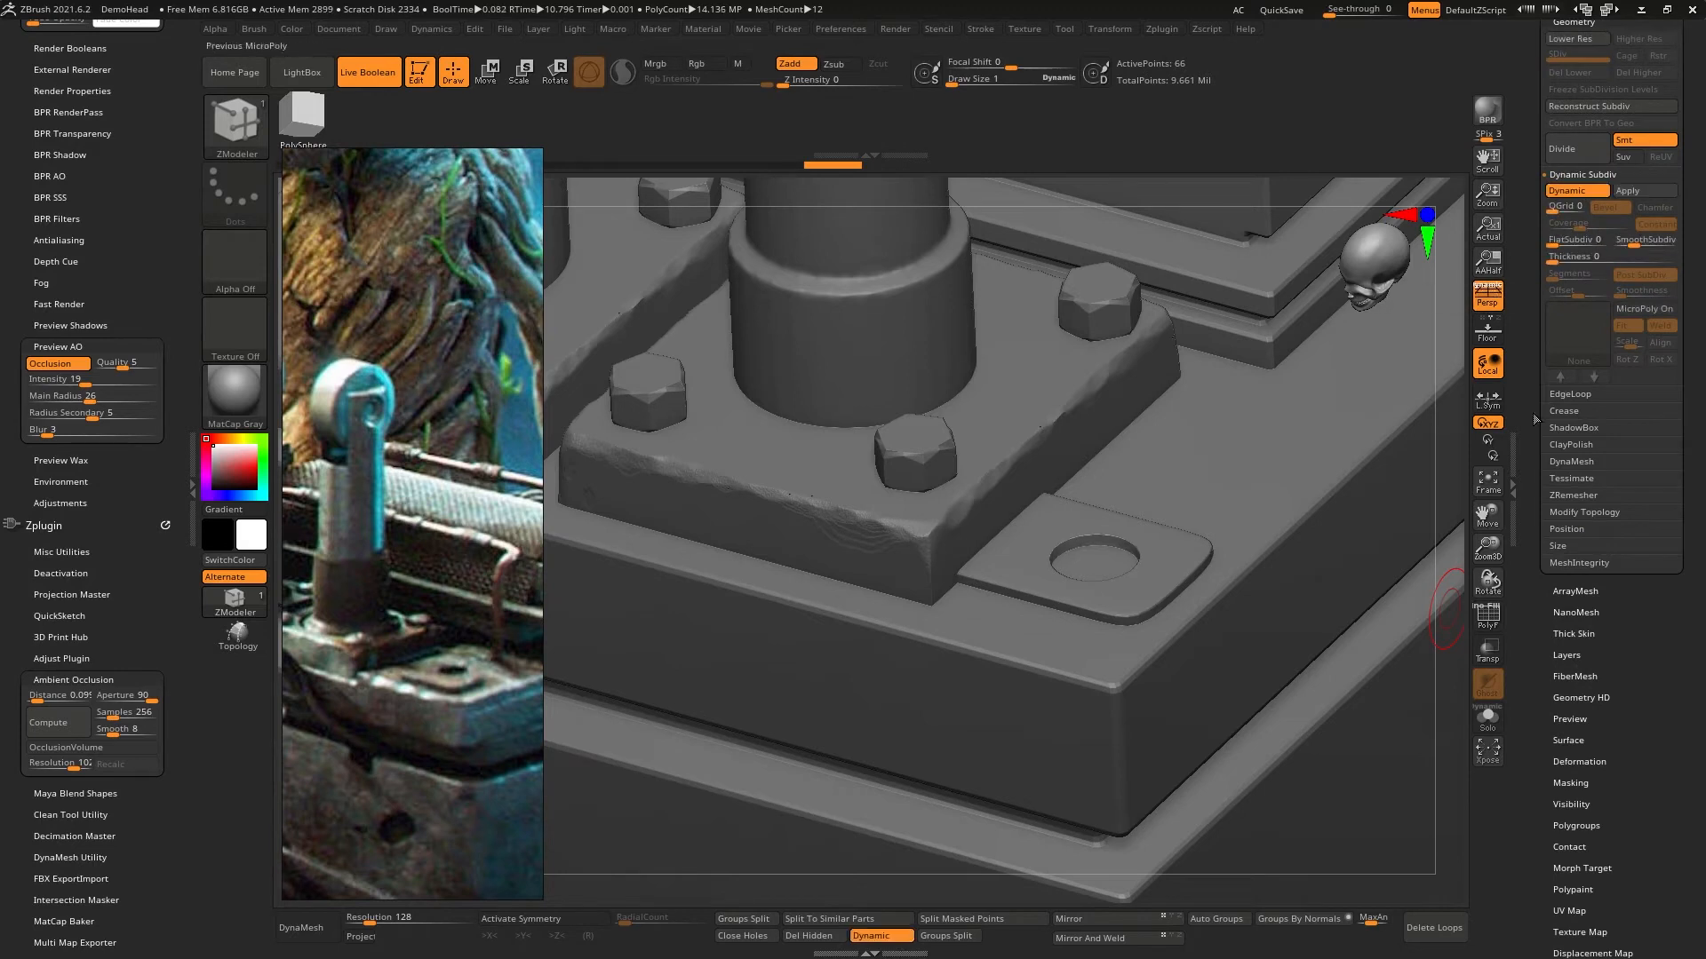
{"action": "right_click_drag", "start_coordinate": [1150, 535], "coordinate": [1224, 706], "text": "ctrl"}
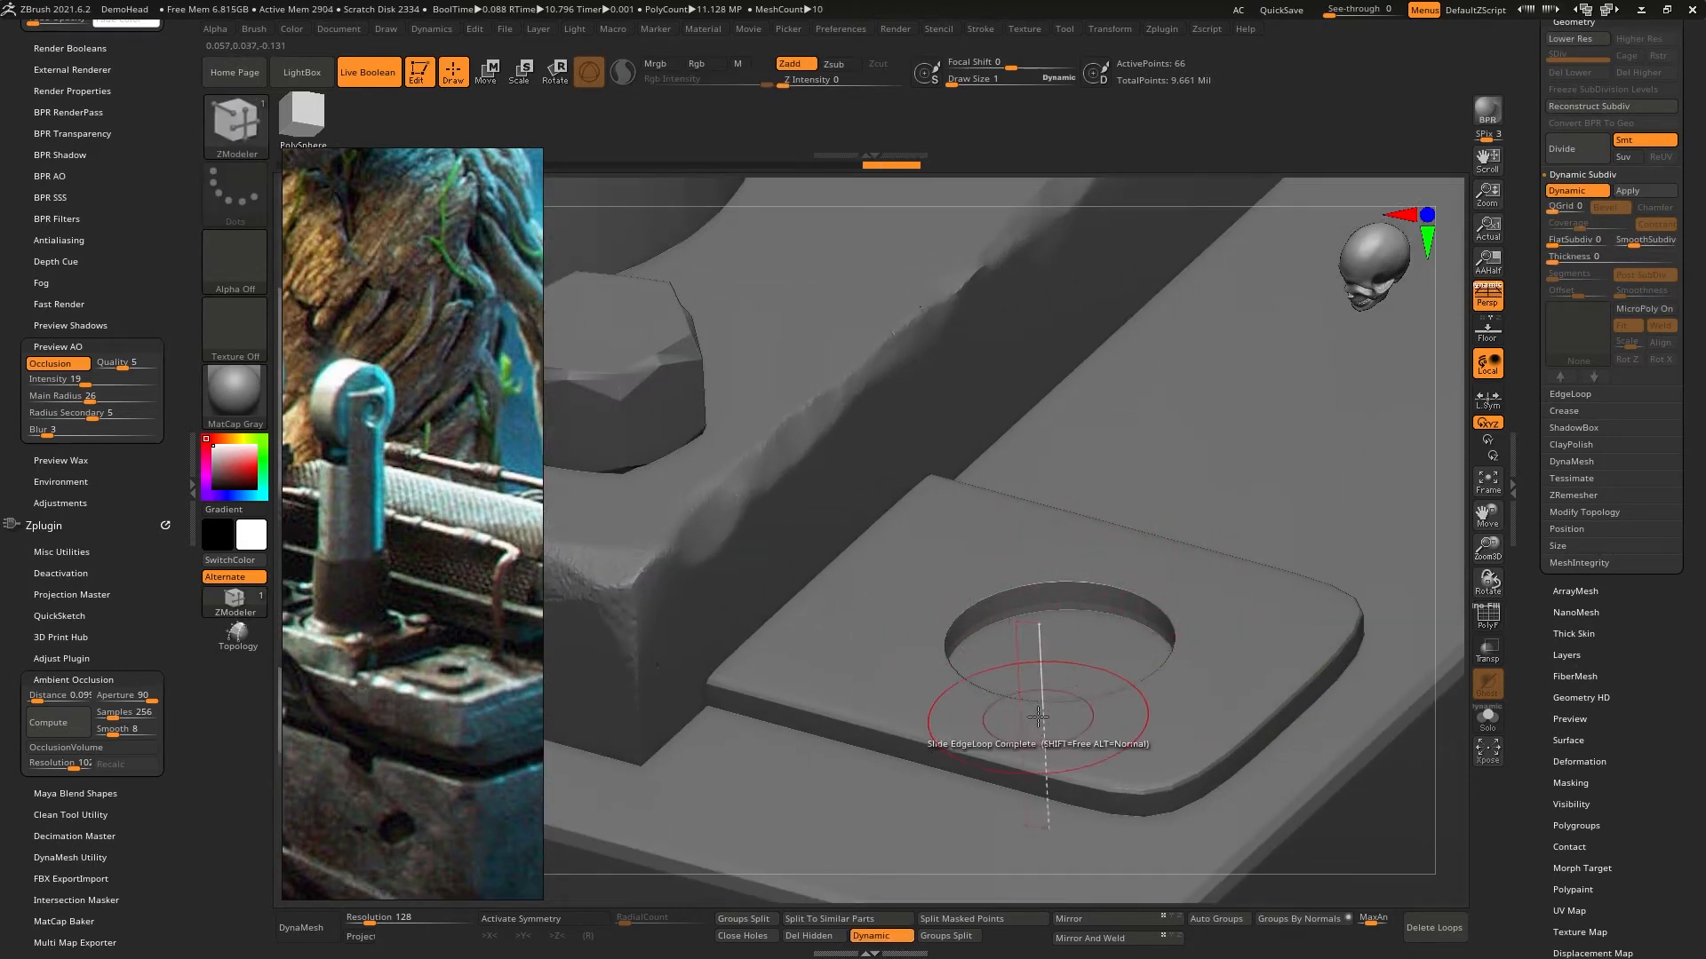
{"action": "mouse_move", "coordinate": [899, 662]}
{"action": "right_mouse_down"}
{"action": "mouse_move", "coordinate": [867, 735]}
{"action": "mouse_move", "coordinate": [910, 675]}
{"action": "mouse_move", "coordinate": [907, 648]}
{"action": "right_mouse_up"}
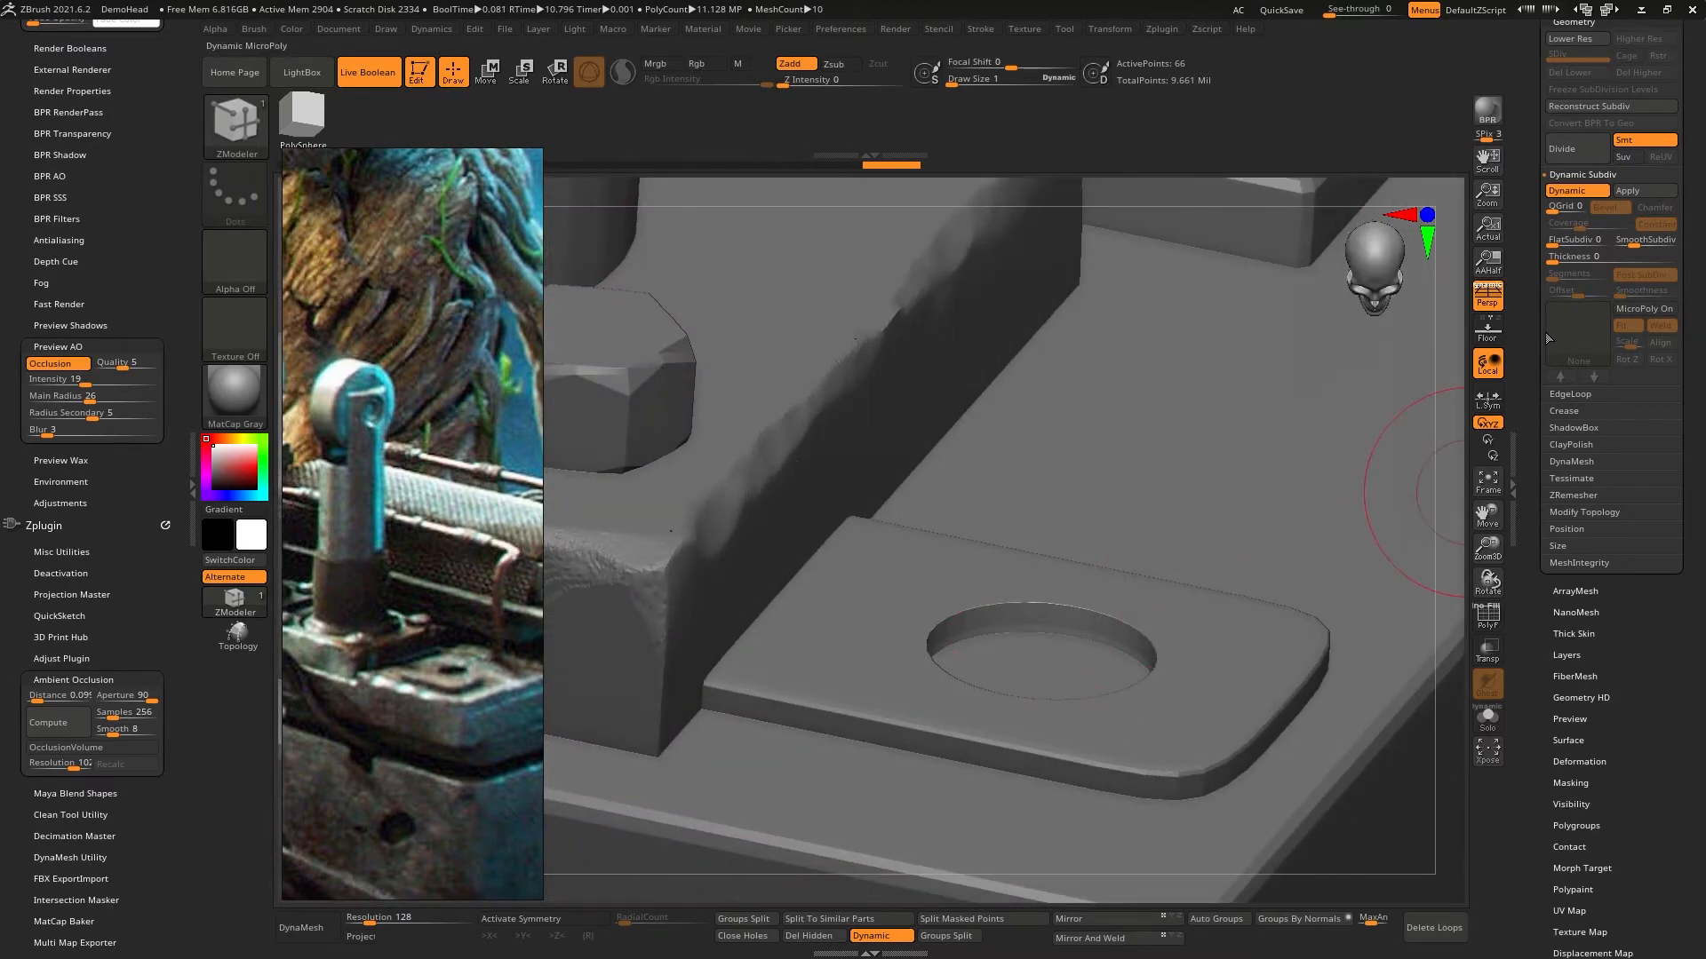
- Expand the subtool Boolean options and turn on DSDiv so the boolean mesh respects Dynamic Subdiv
{"action": "scroll", "coordinate": [1547, 339], "scroll_direction": "up", "scroll_amount": 8}
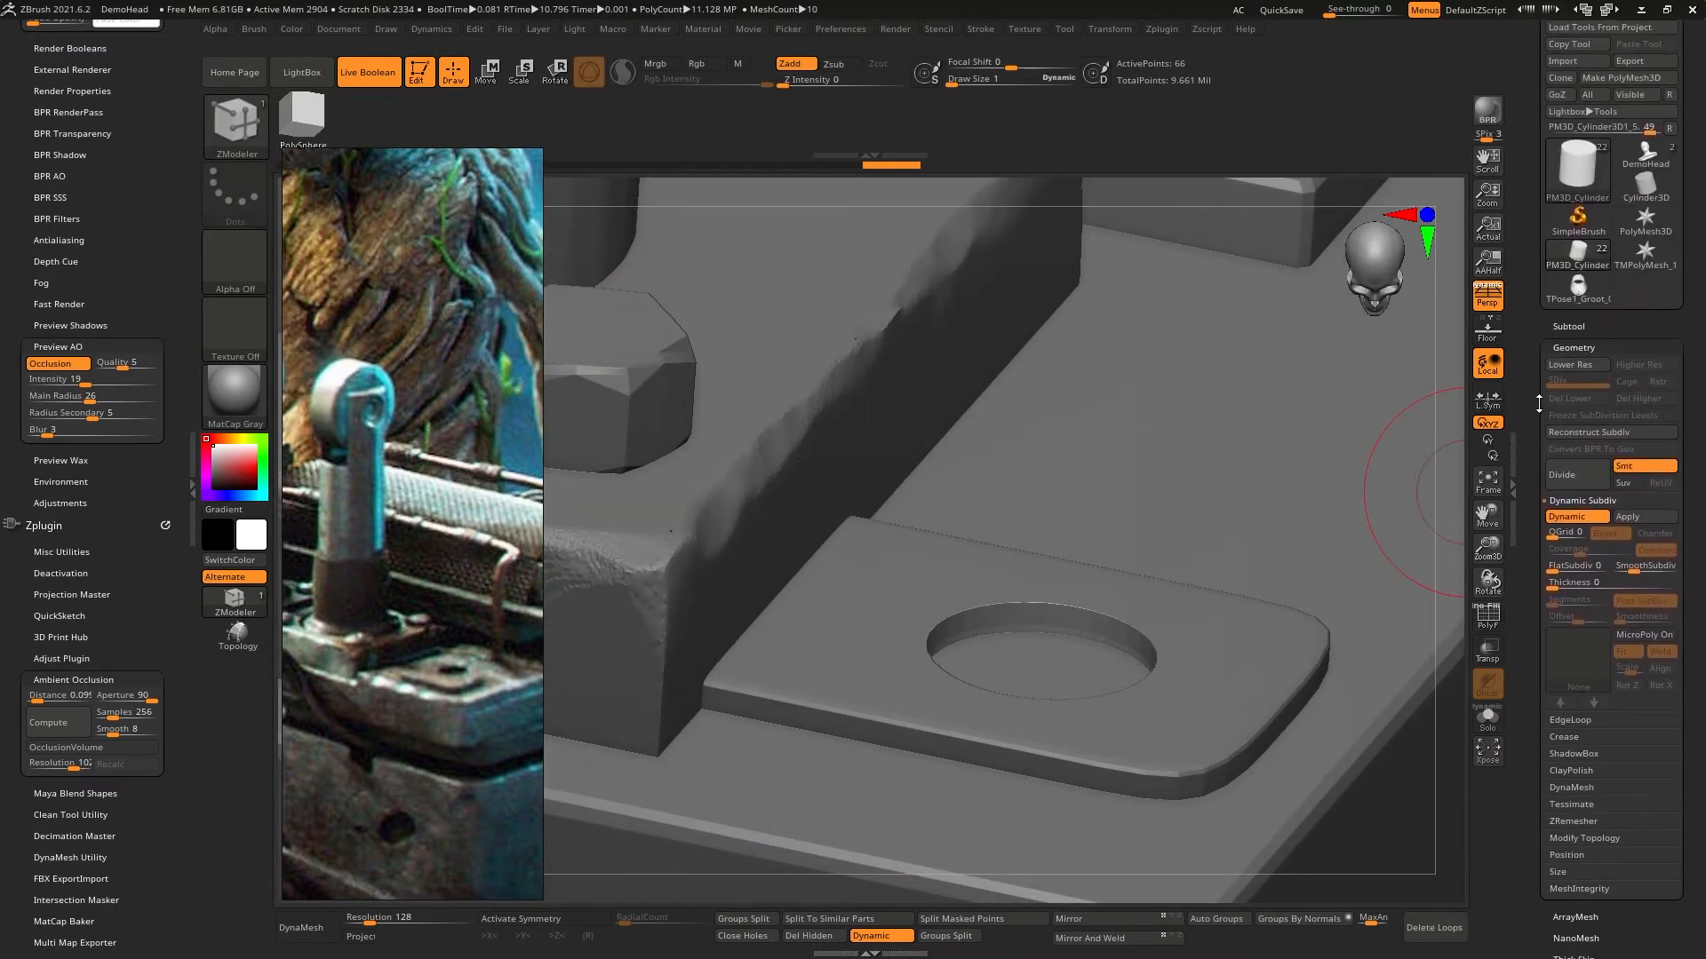
{"action": "left_click", "coordinate": [1572, 326]}
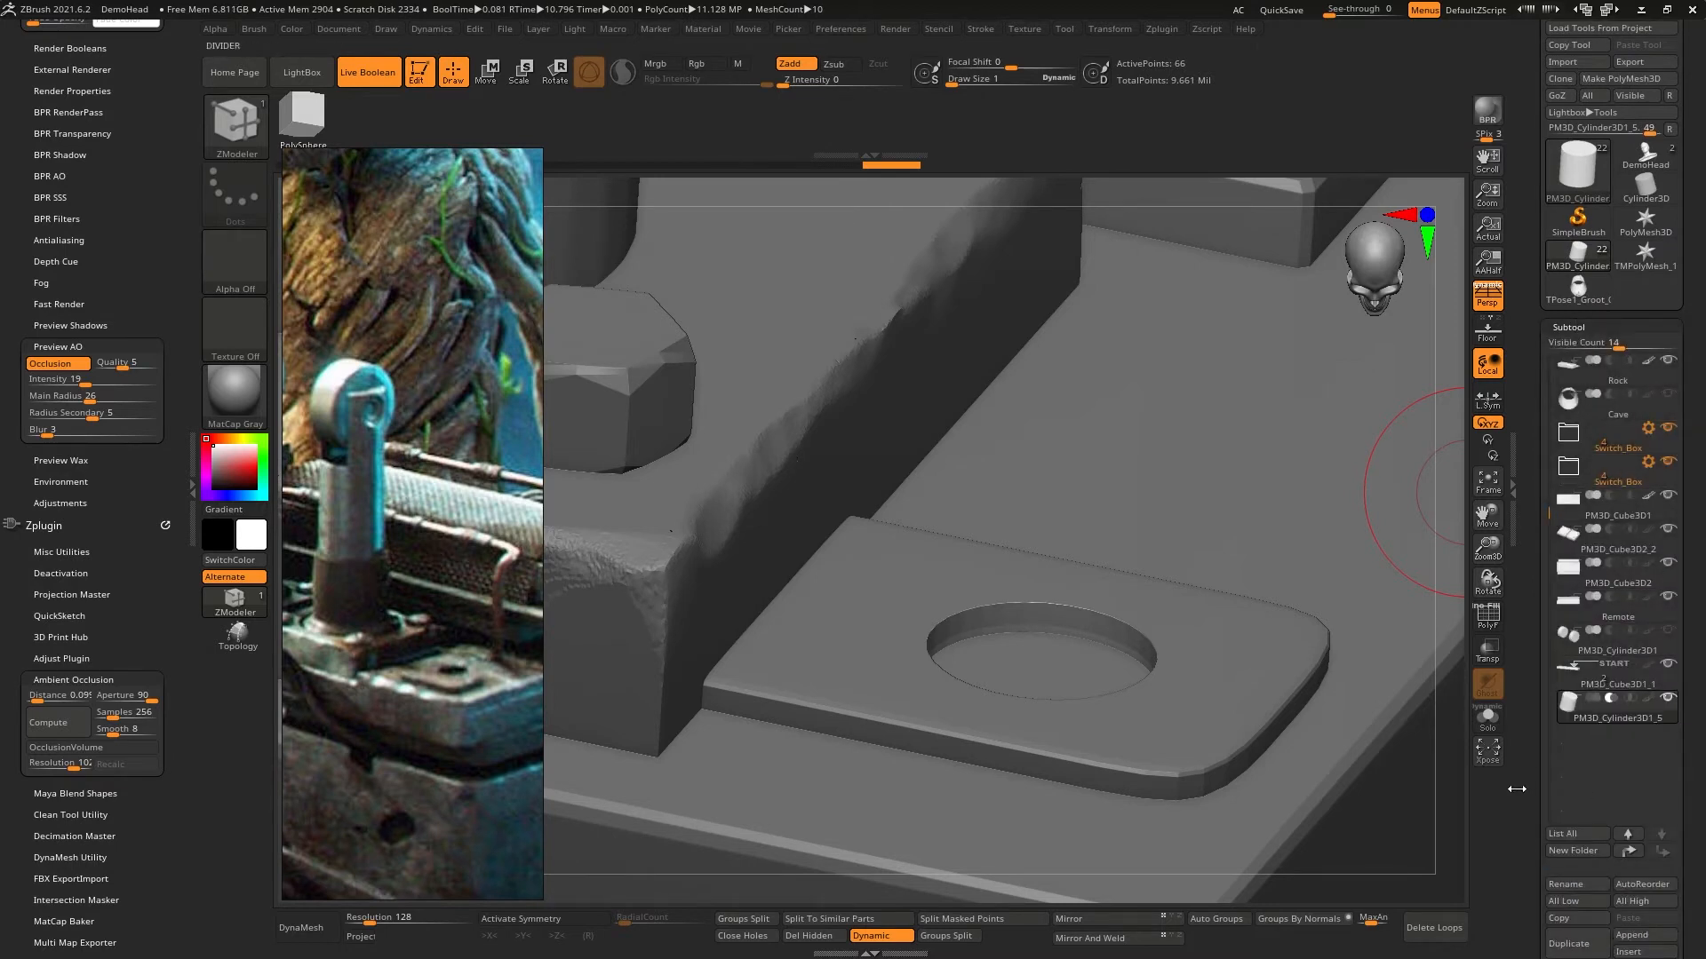
{"action": "scroll", "coordinate": [1599, 724], "scroll_direction": "down", "scroll_amount": 6}
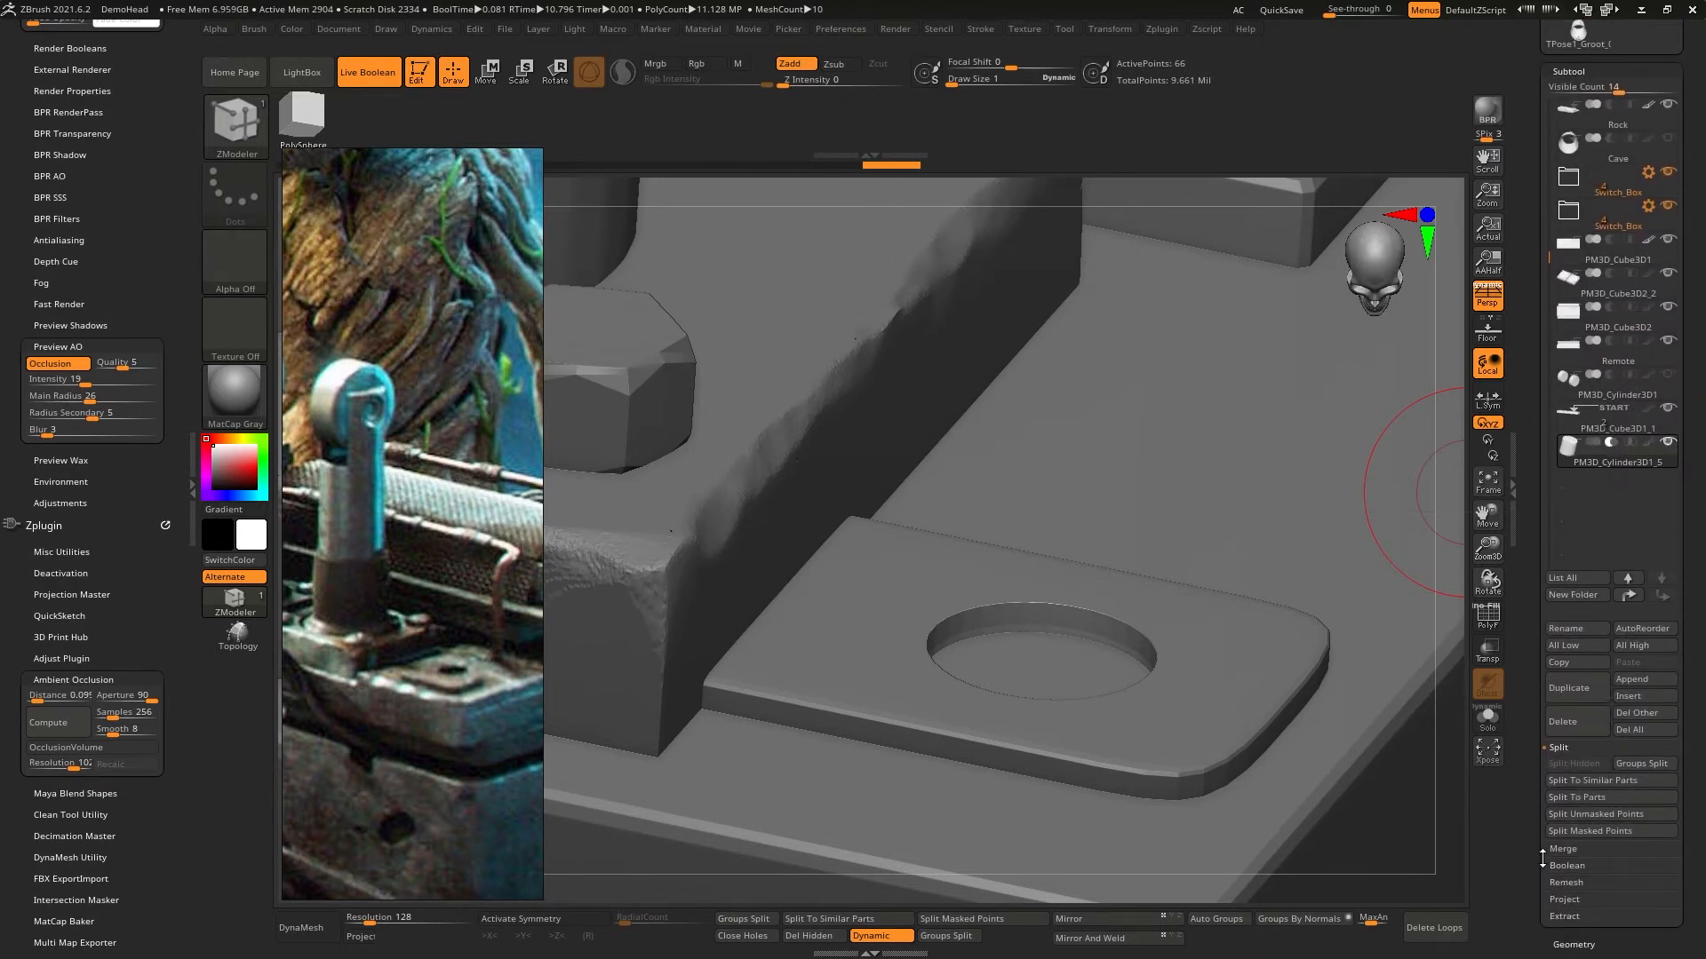
{"action": "left_click", "coordinate": [1567, 866]}
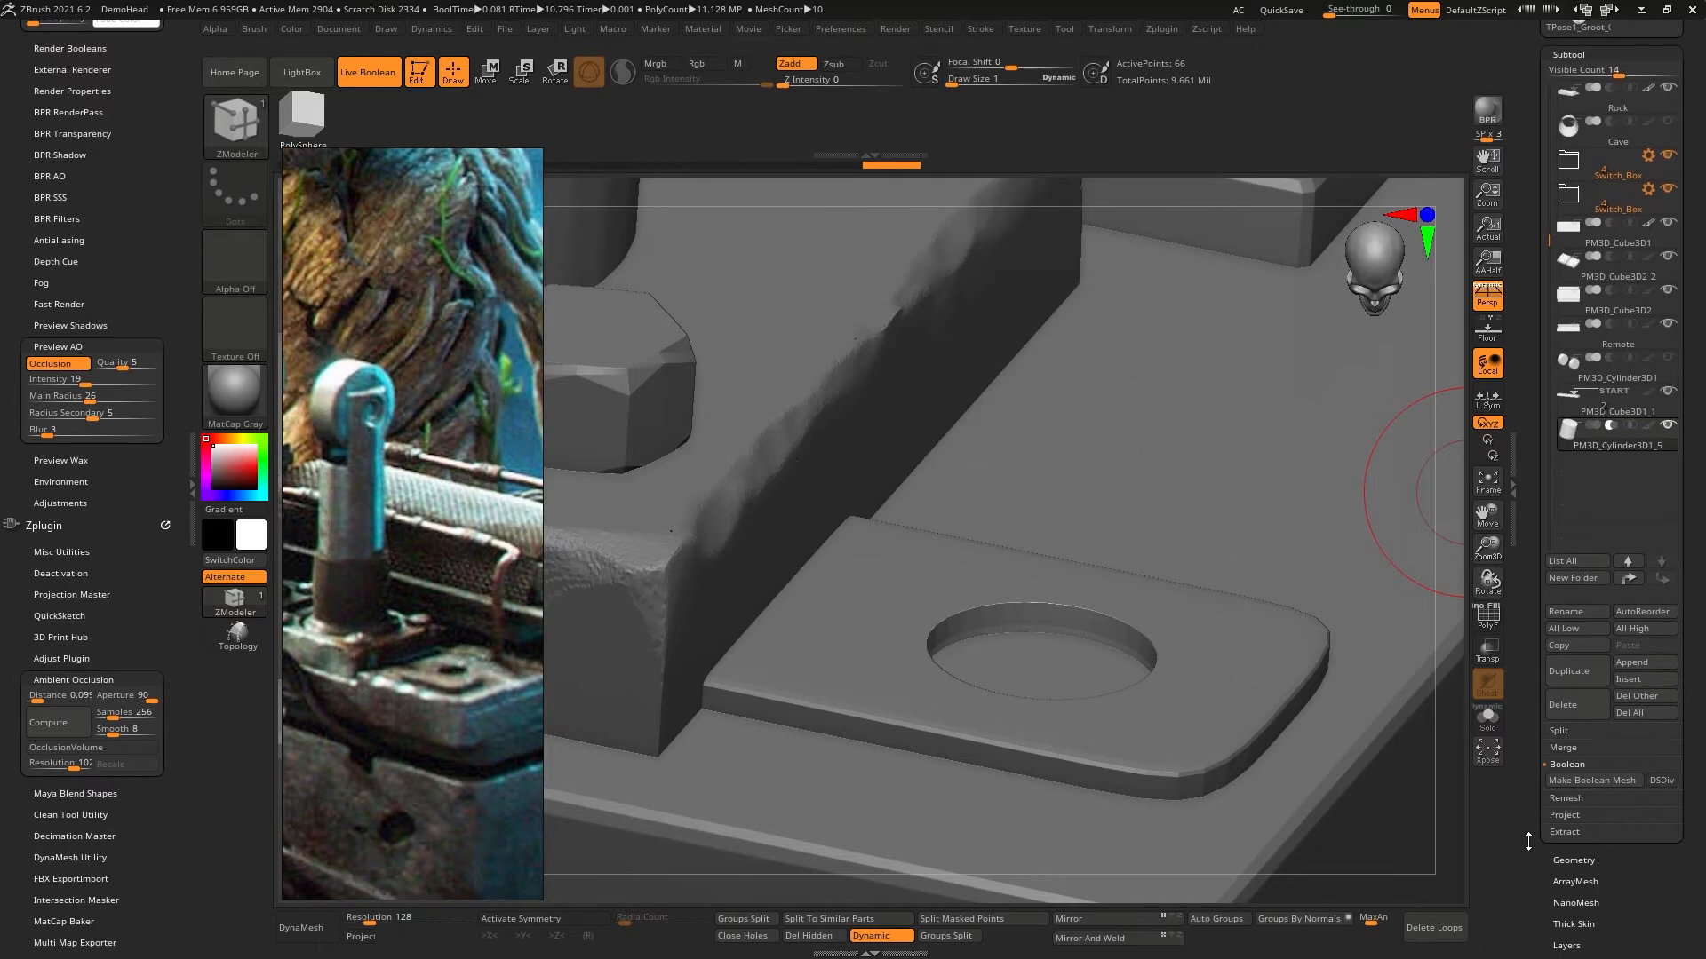
{"action": "left_click_drag", "start_coordinate": [1528, 838], "coordinate": [1529, 863]}
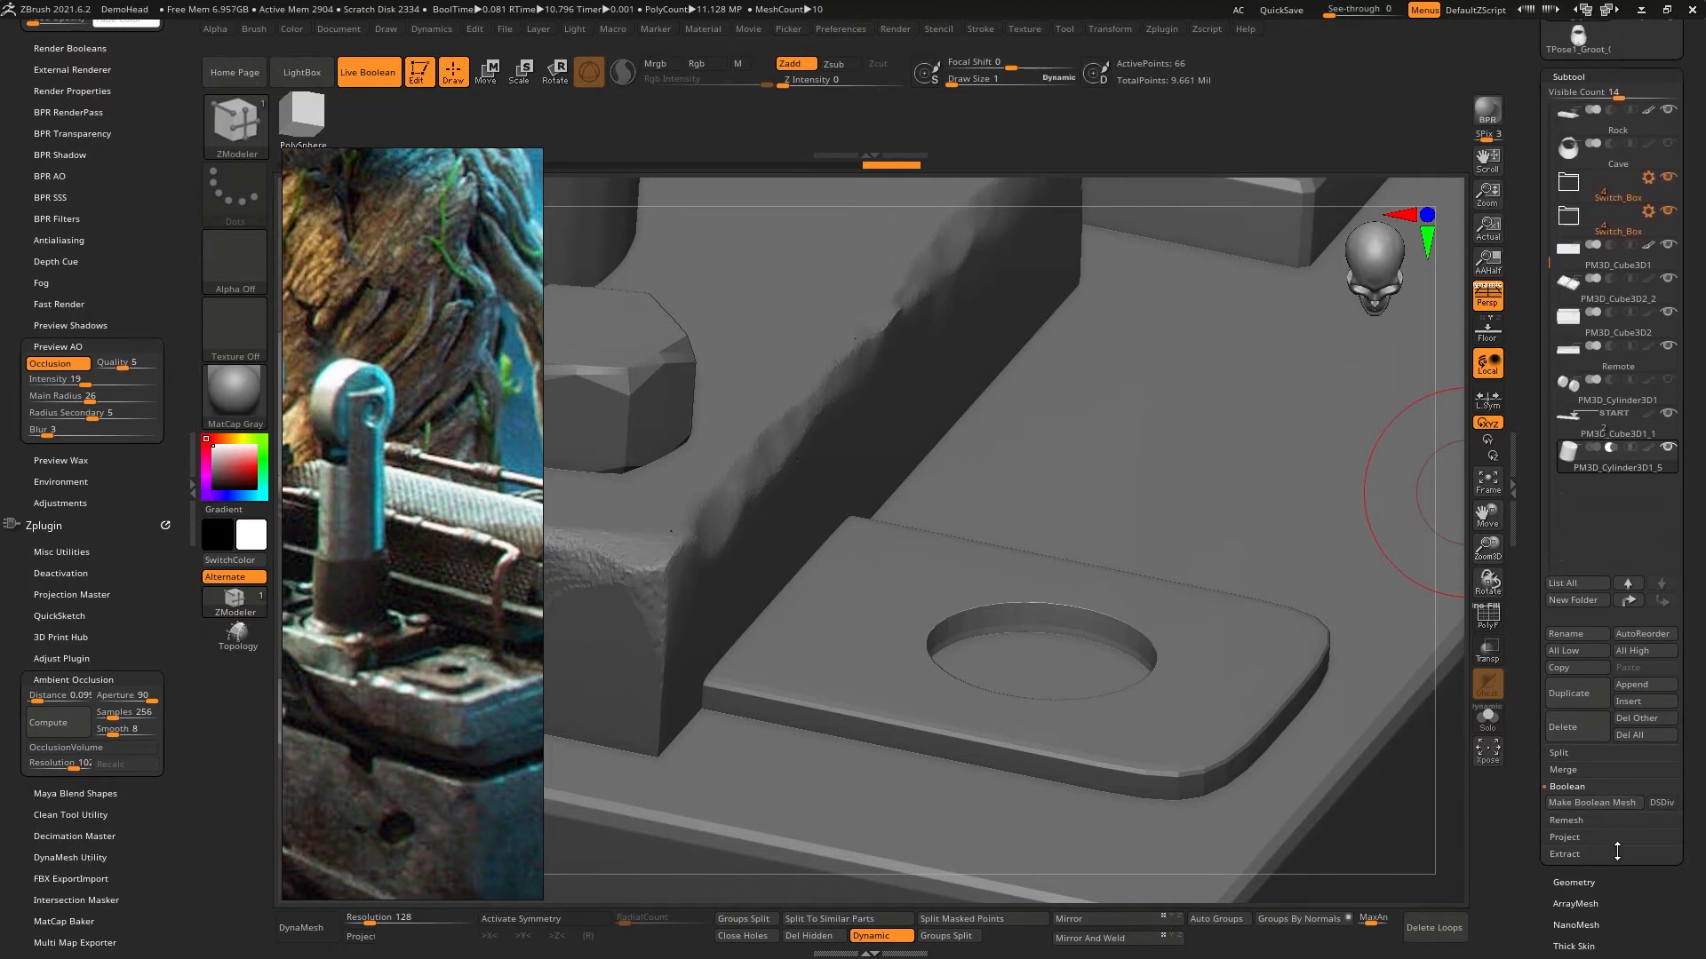
{"action": "left_click", "coordinate": [1661, 804]}
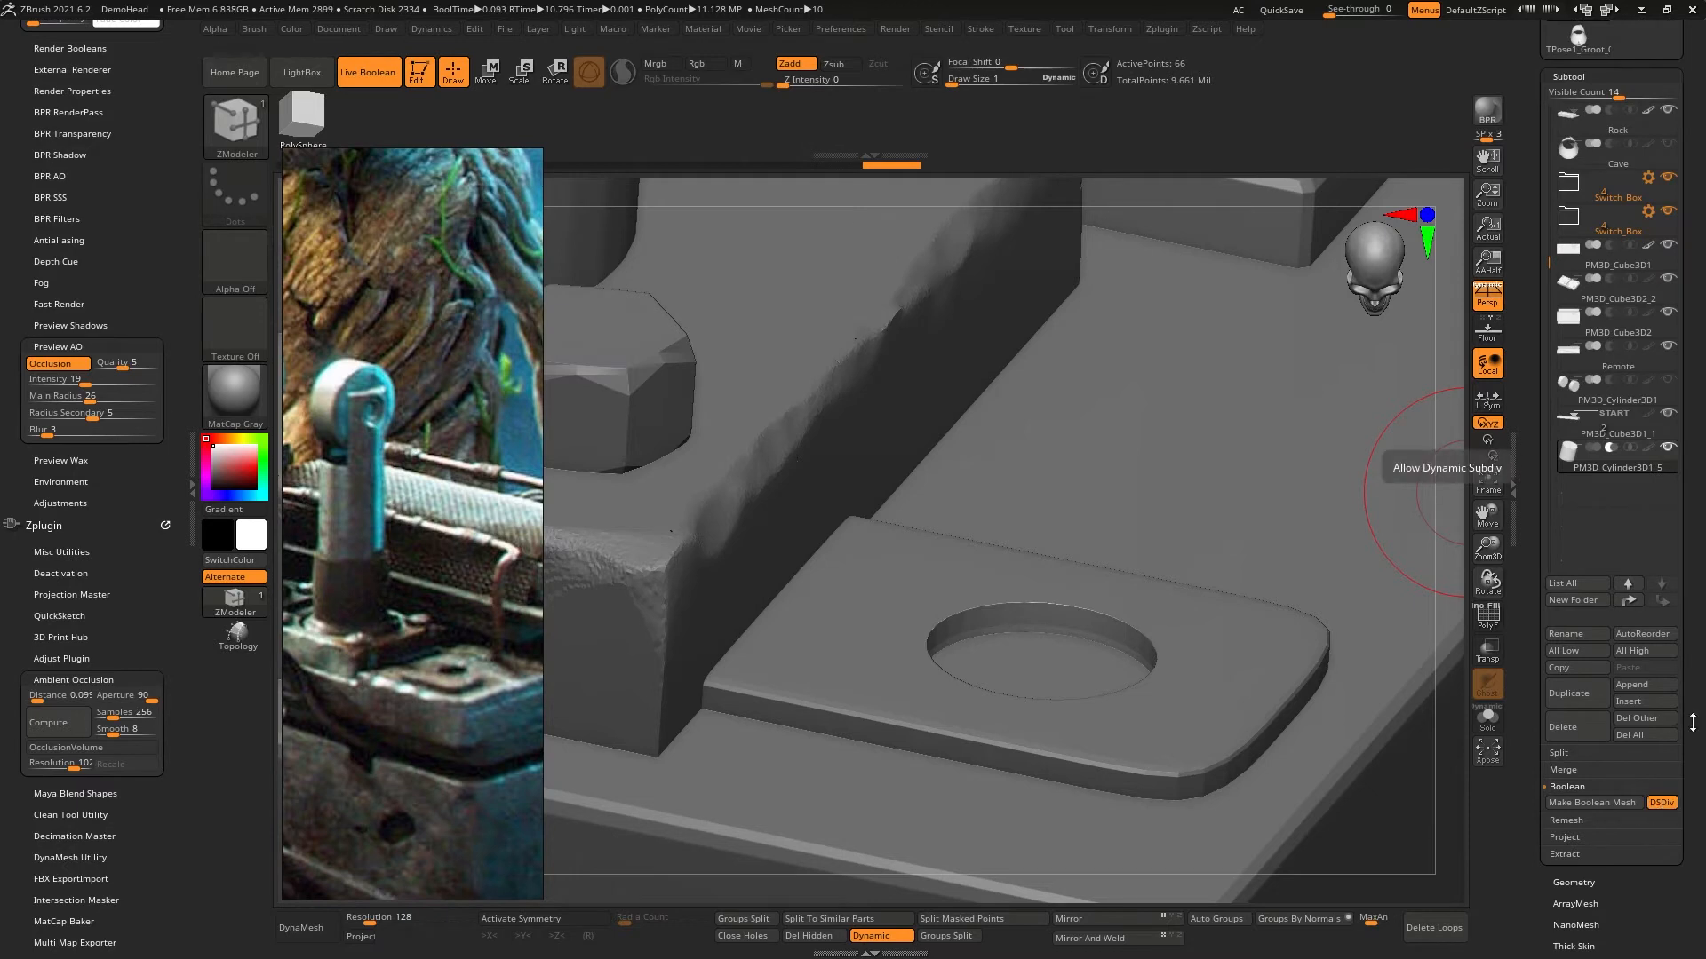
- Select the plate subtool and expand the SubTool Master plugin to show its visibility and merge commands
{"action": "left_click", "coordinate": [1634, 431]}
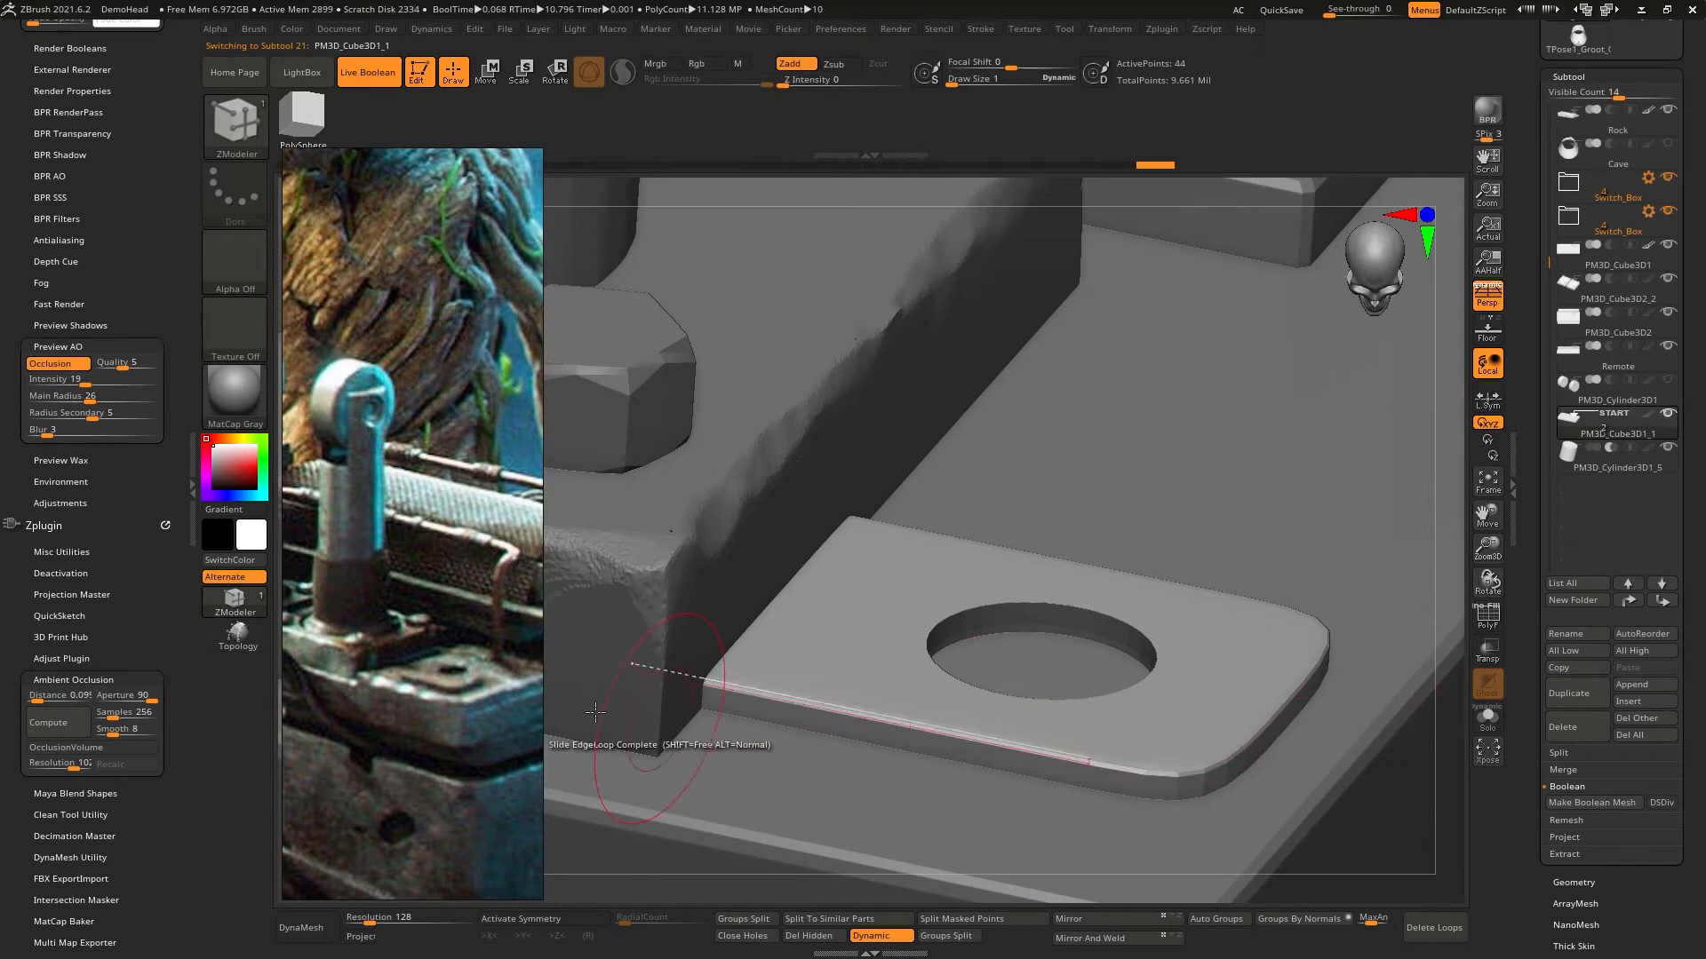
{"action": "scroll", "coordinate": [24, 630], "scroll_direction": "down", "scroll_amount": 5}
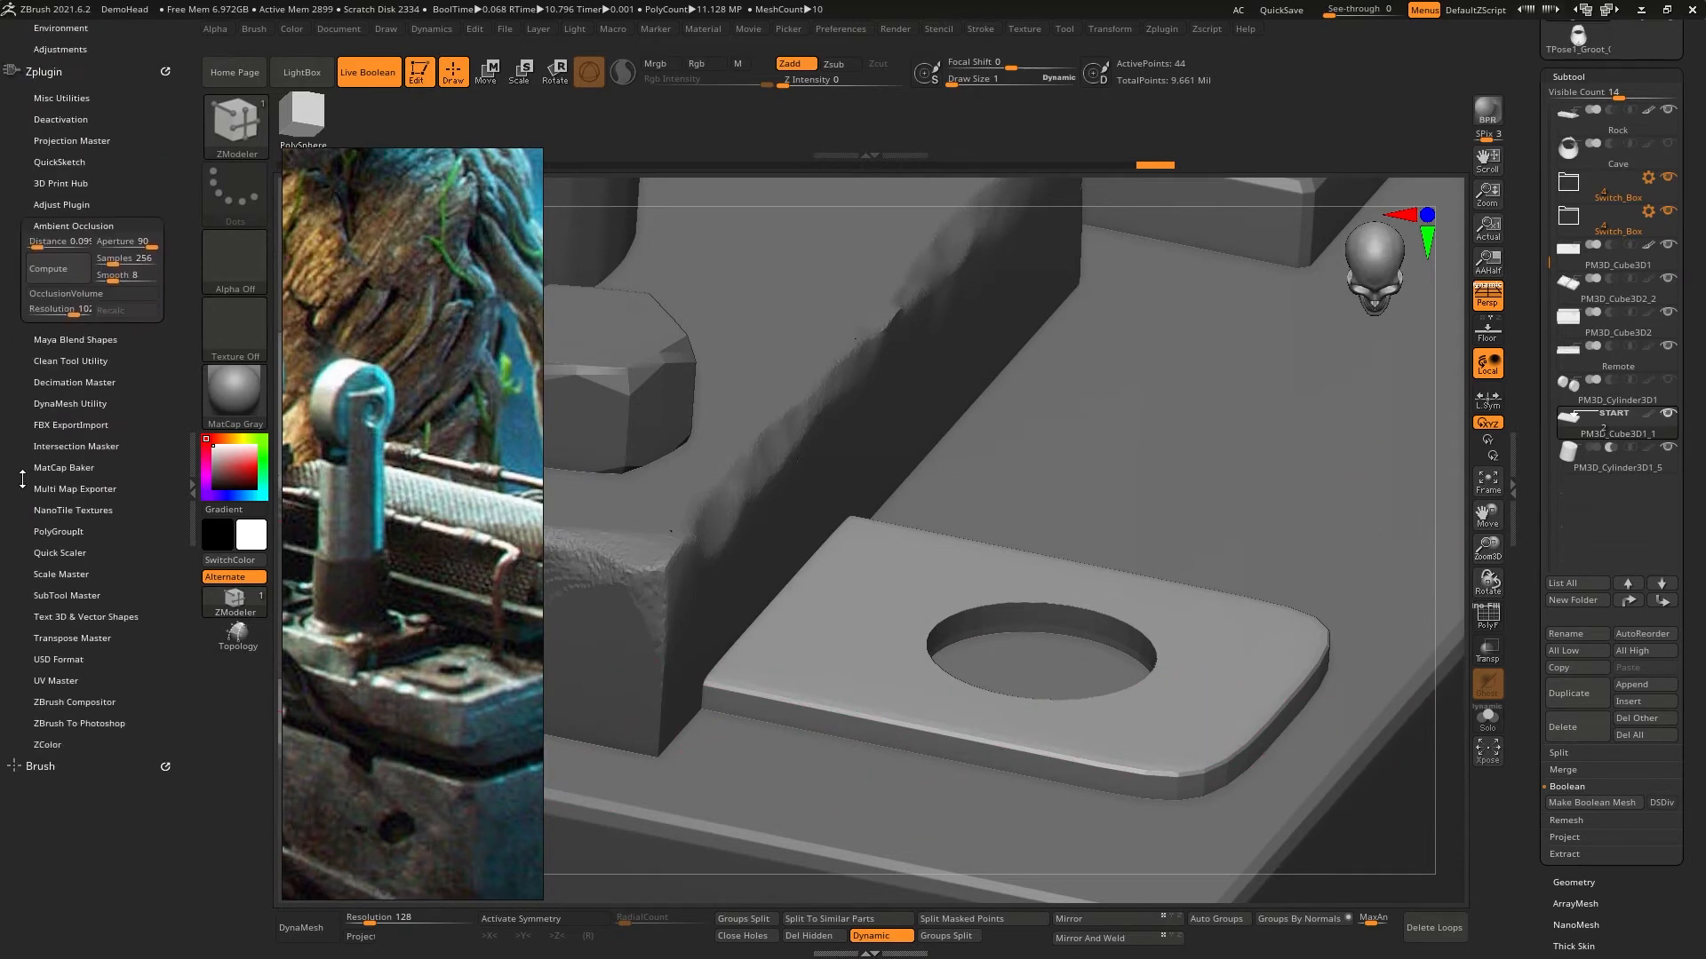
{"action": "left_click", "coordinate": [63, 605]}
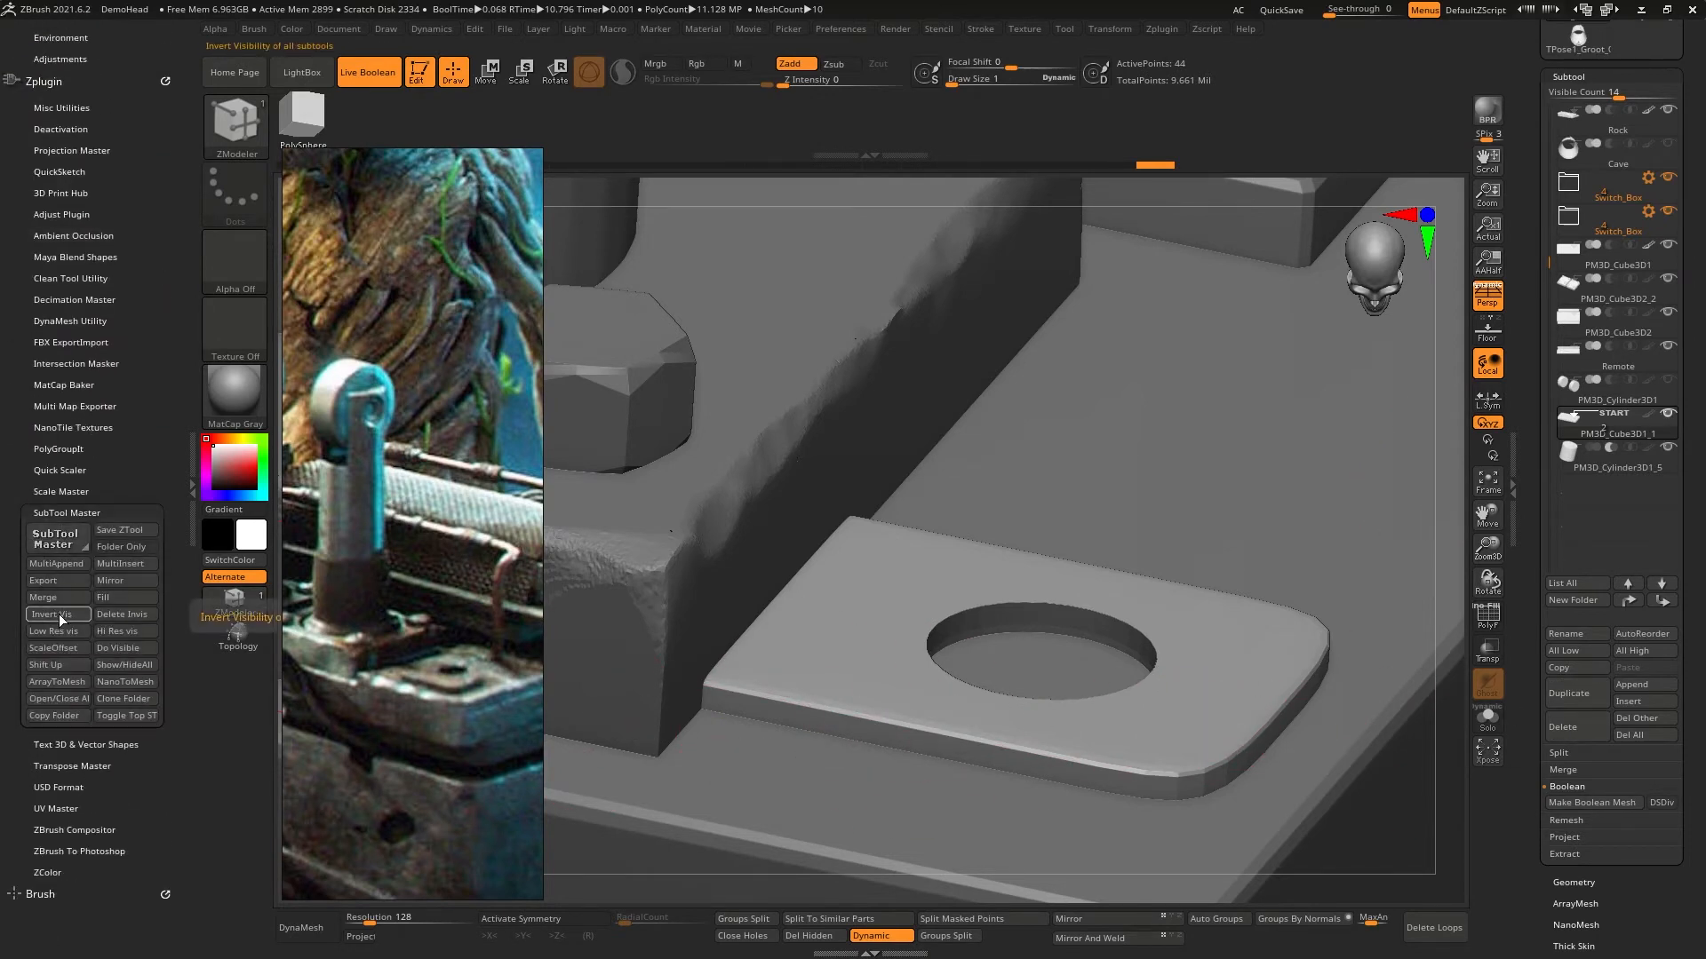
{"action": "left_click_drag", "start_coordinate": [16, 731], "coordinate": [41, 879]}
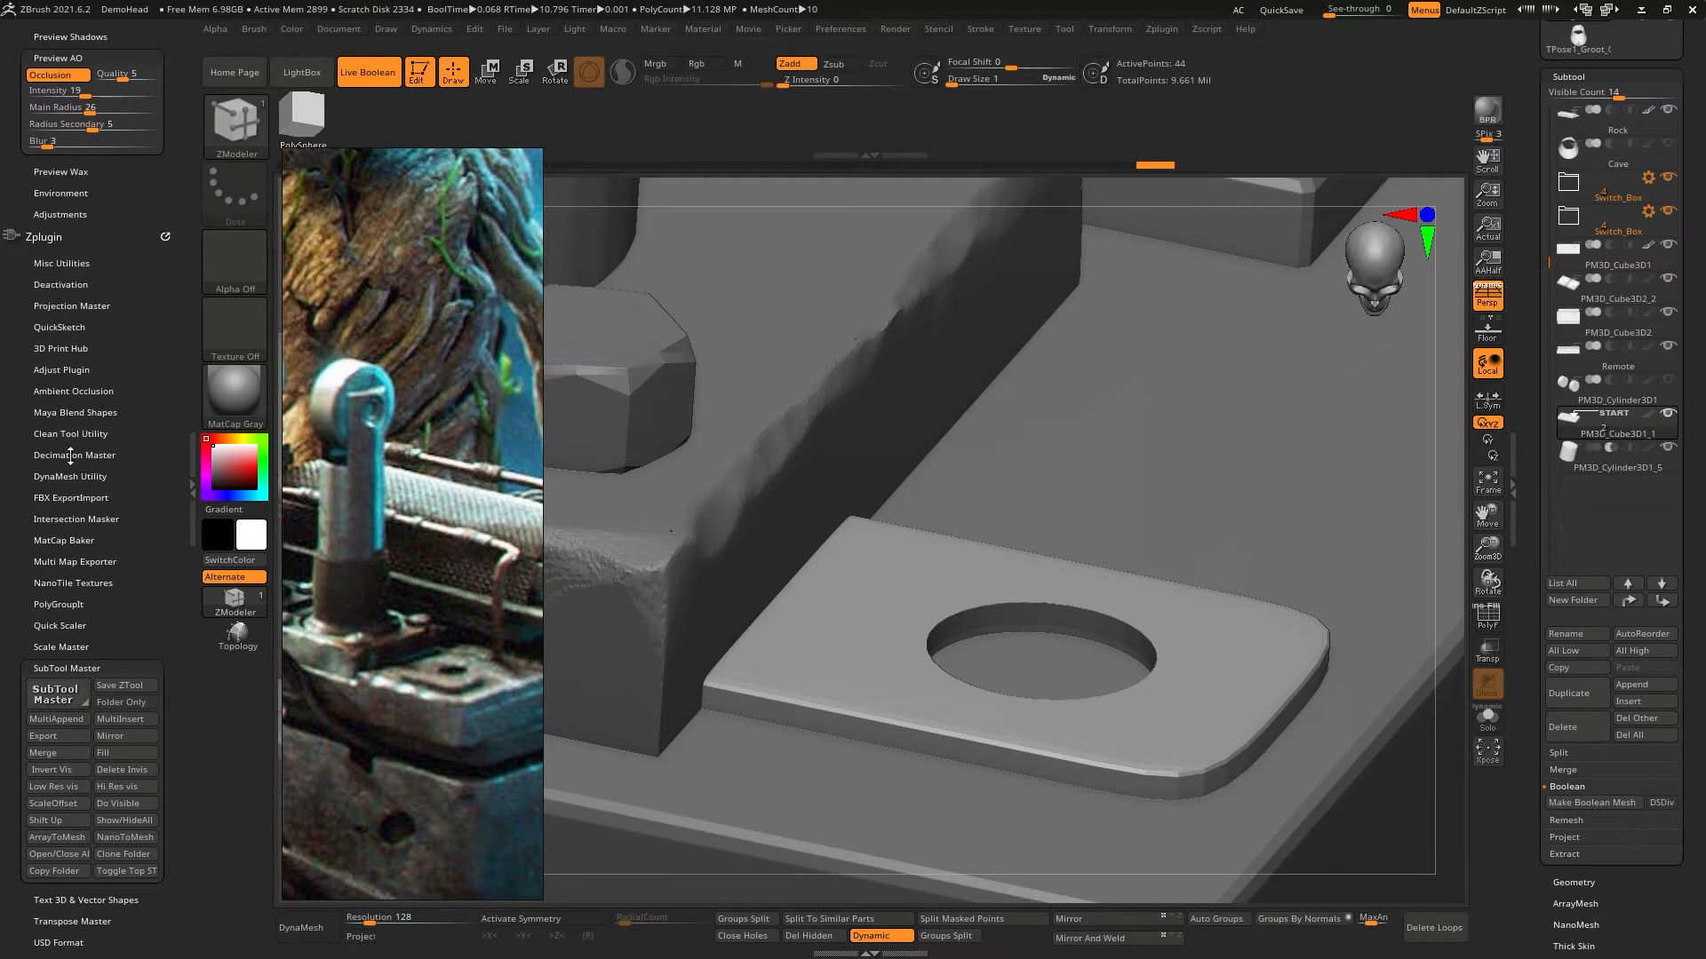
{"action": "left_click_drag", "start_coordinate": [18, 643], "coordinate": [24, 525]}
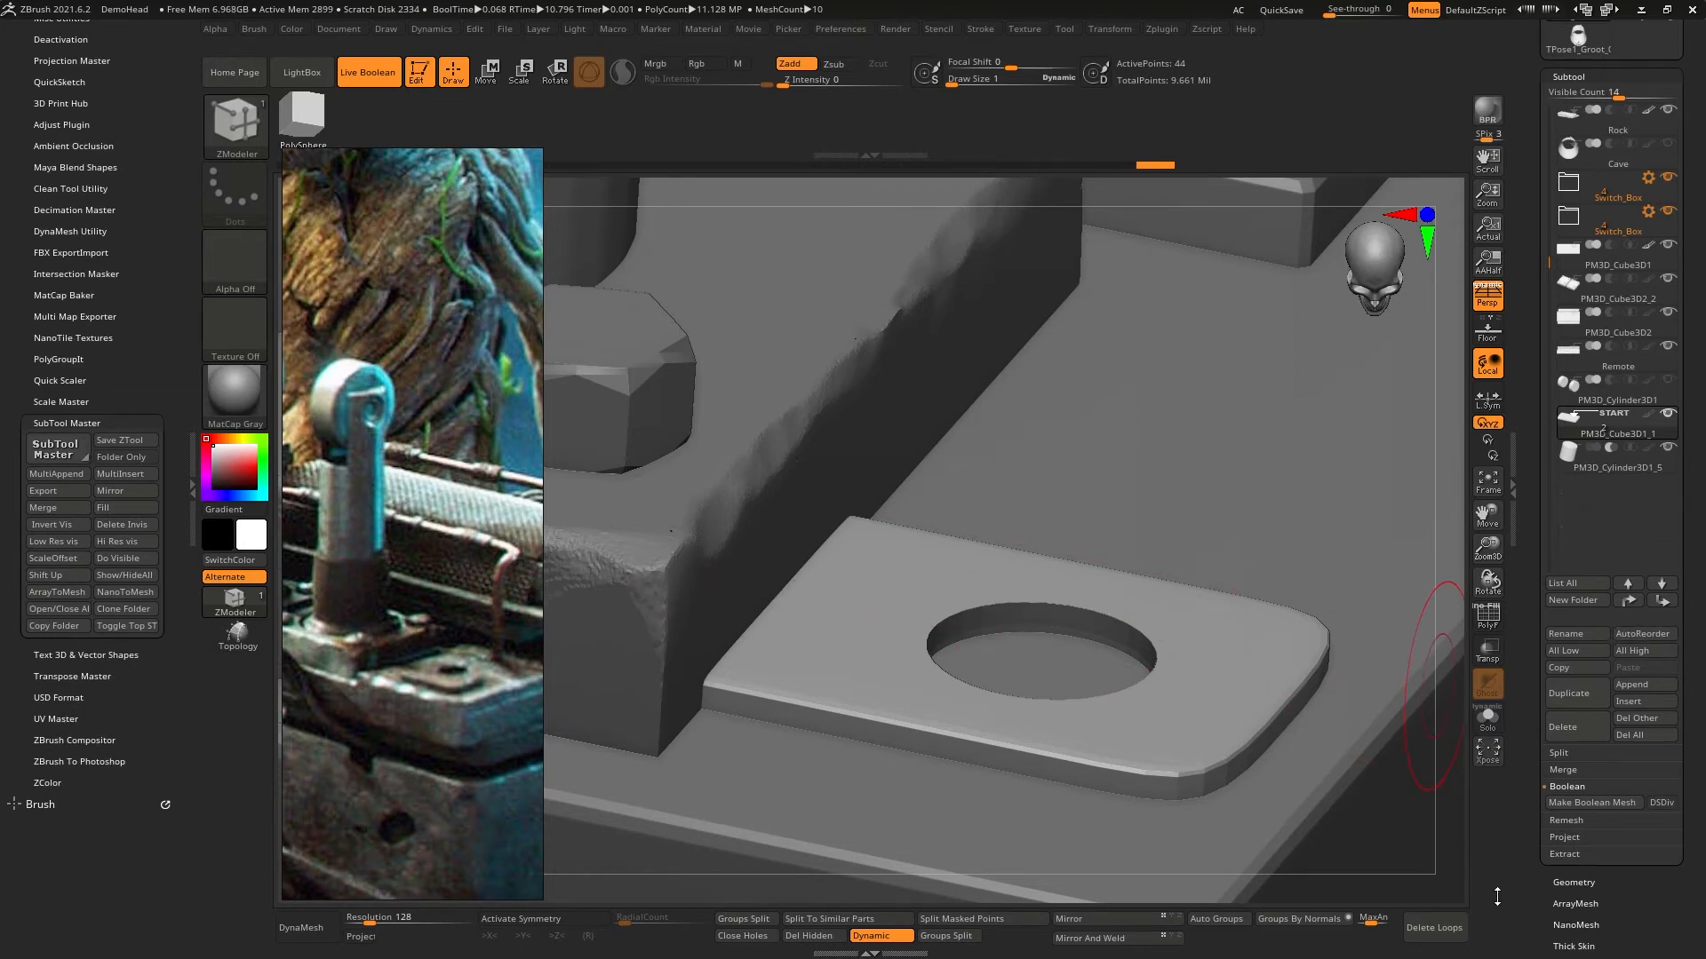
- Enable DSDiv for Make Boolean Mesh with the plate subtool selected
{"action": "left_click_drag", "start_coordinate": [1536, 899], "coordinate": [1536, 898]}
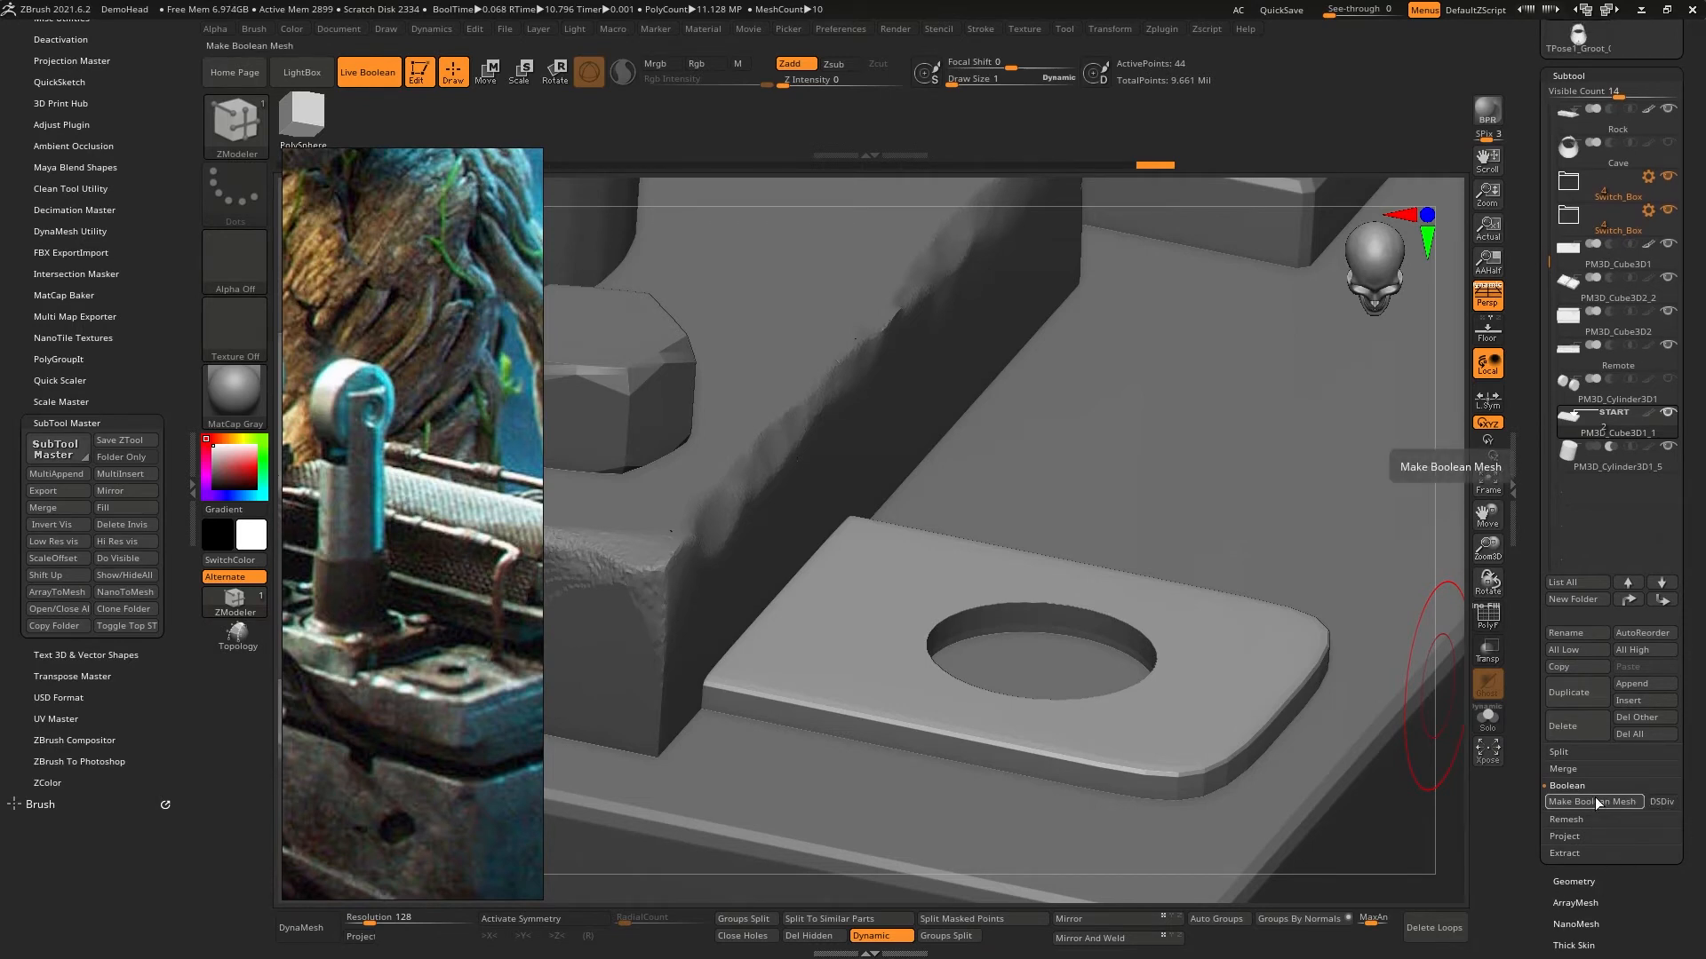
{"action": "left_click", "coordinate": [1661, 802]}
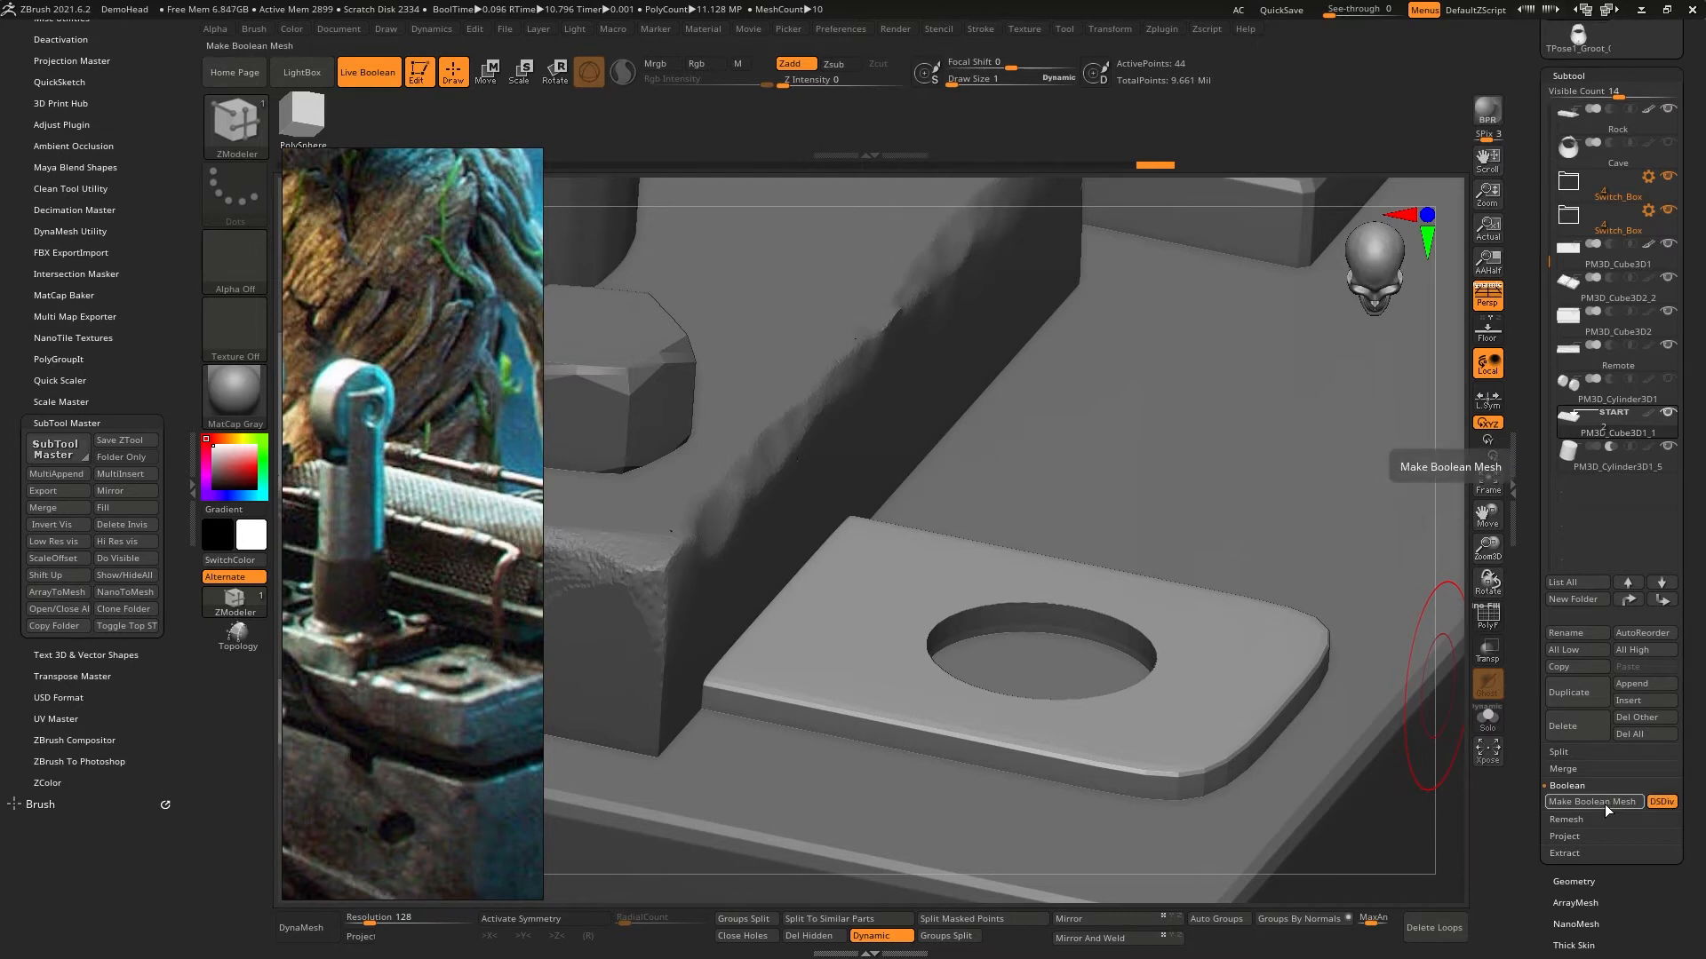
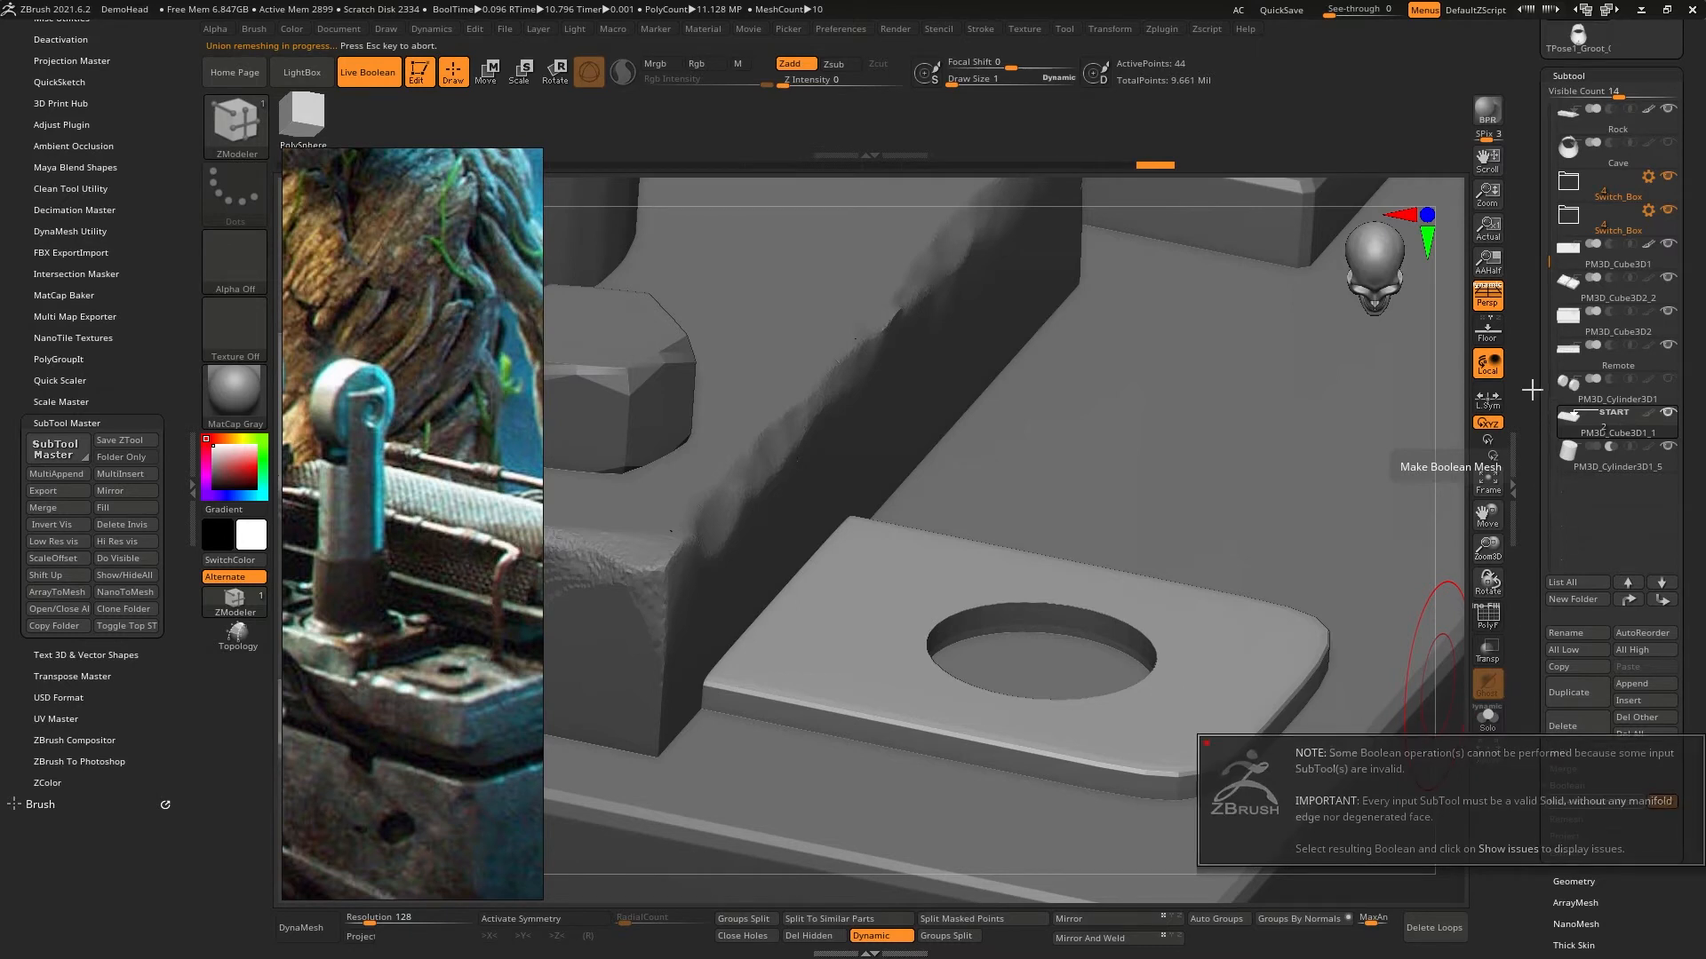
- Open the generated boolean tool and select its holed plate subtool, UMesh_PM3D_Cube3D1_1
{"action": "mouse_move", "coordinate": [1542, 366]}
{"action": "left_mouse_down"}
{"action": "mouse_move", "coordinate": [1545, 404]}
{"action": "mouse_move", "coordinate": [1547, 351]}
{"action": "mouse_move", "coordinate": [1556, 510]}
{"action": "mouse_move", "coordinate": [1526, 195]}
{"action": "mouse_move", "coordinate": [1530, 355]}
{"action": "left_mouse_up"}
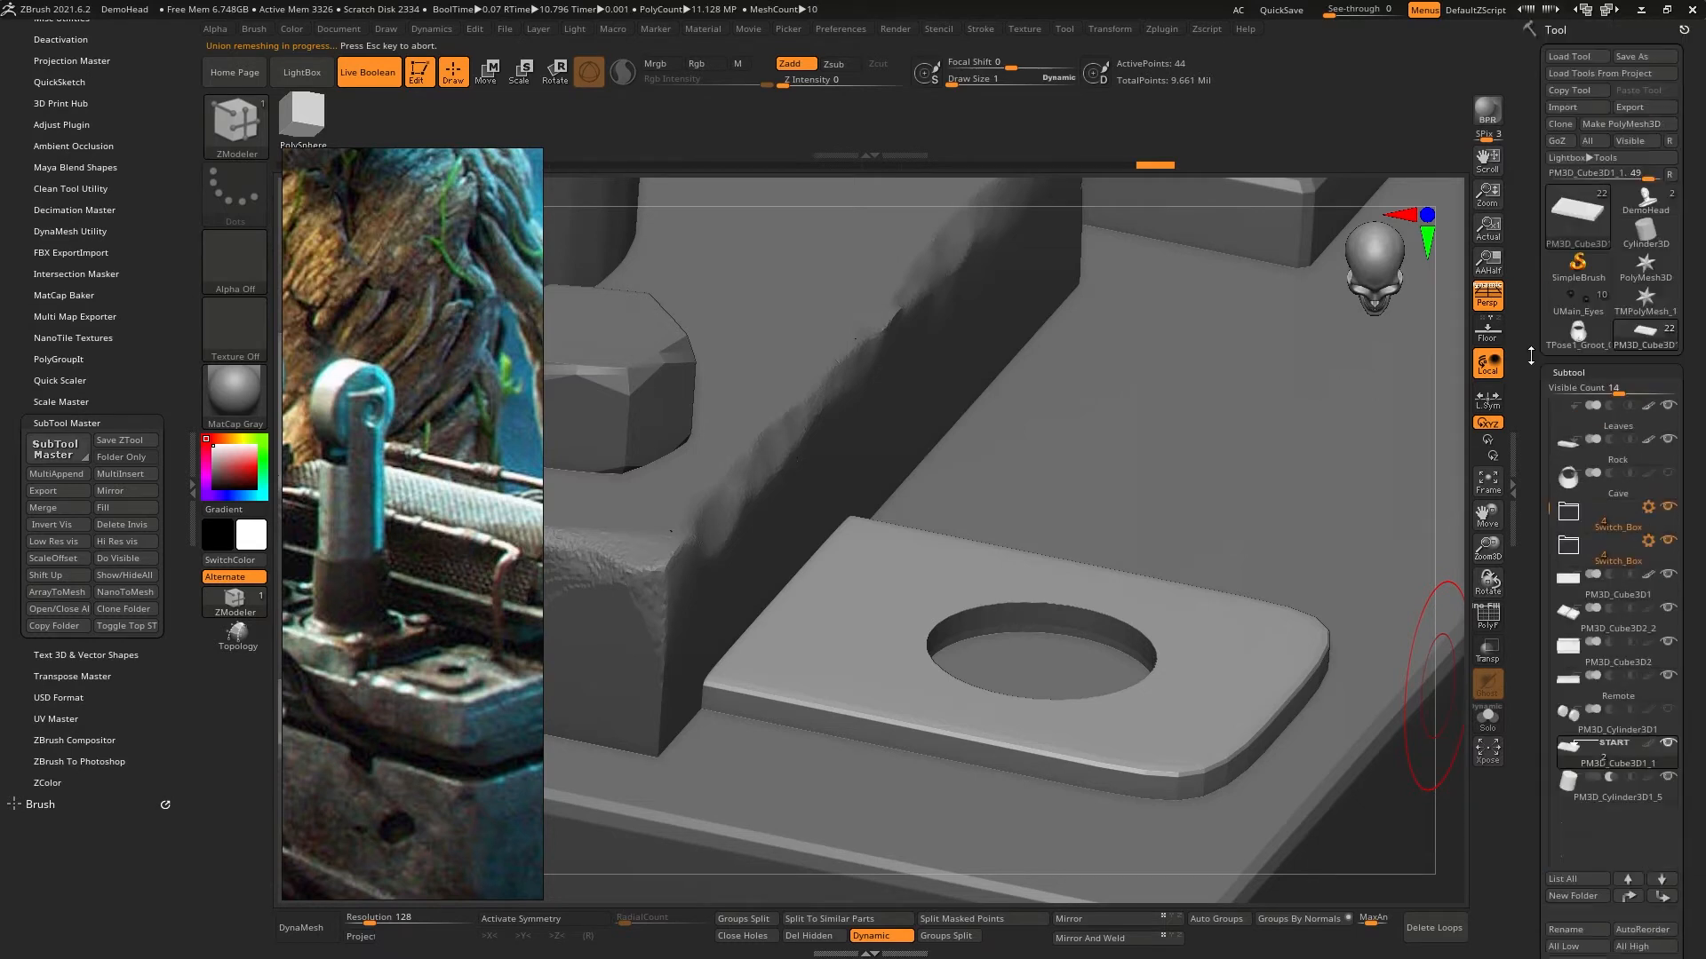
{"action": "mouse_move", "coordinate": [1586, 348]}
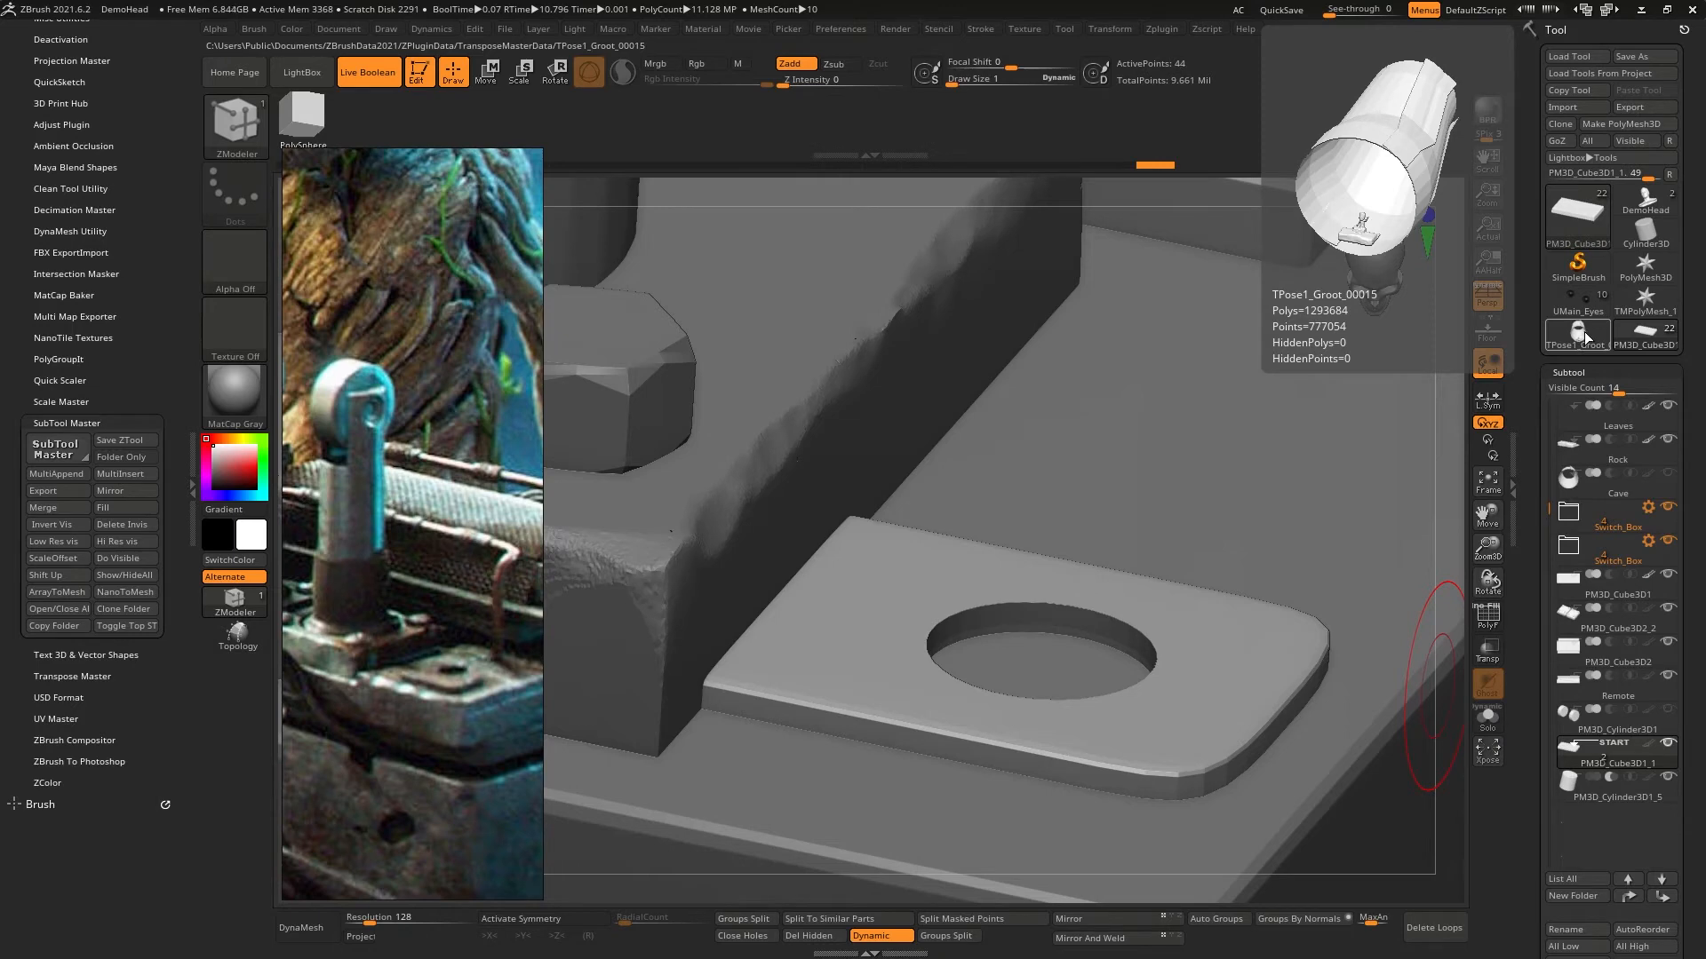
{"action": "left_click", "coordinate": [1584, 333]}
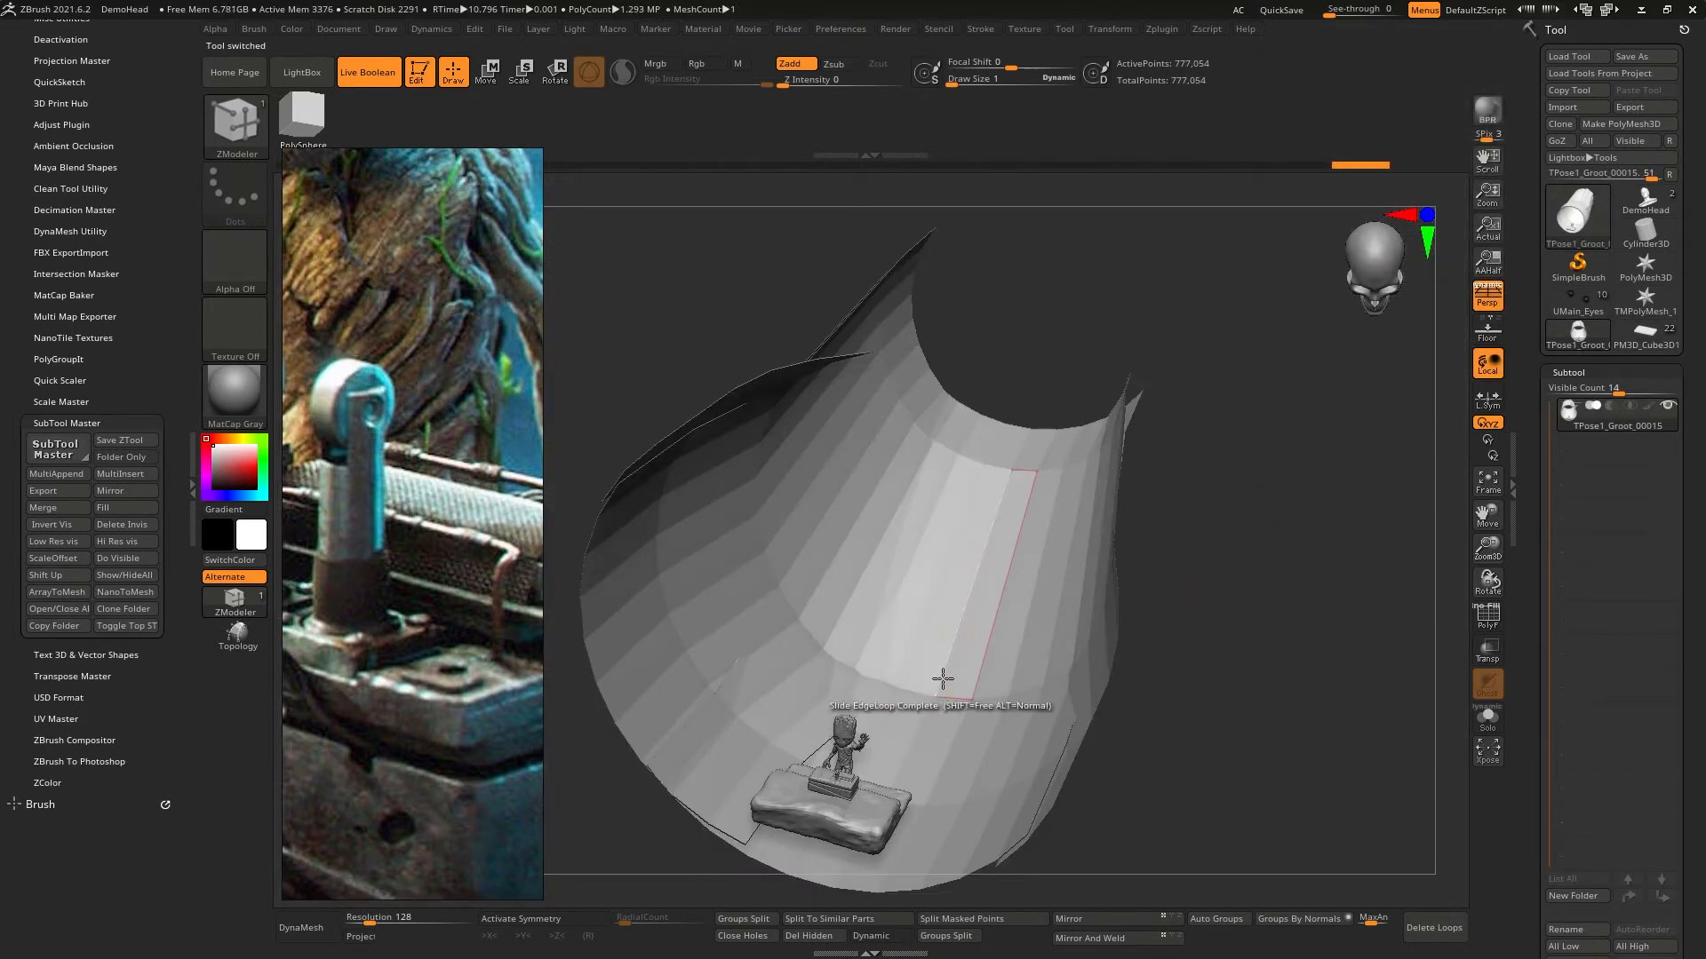
{"action": "left_click", "coordinate": [1569, 302]}
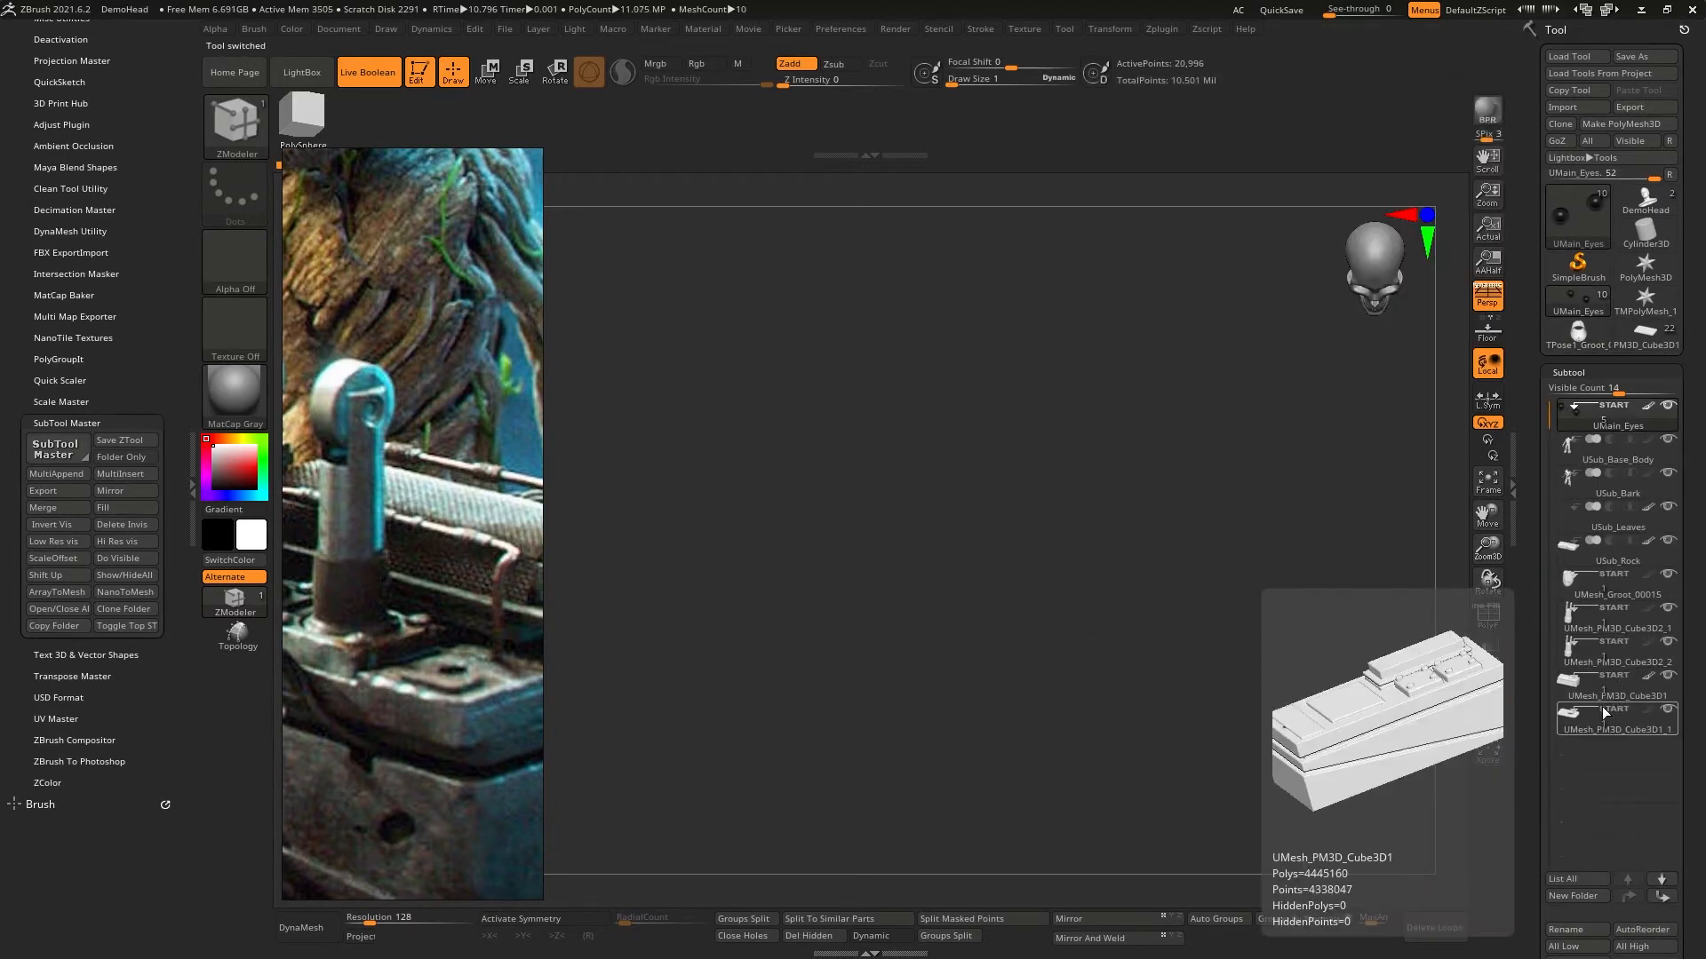
{"action": "left_click", "coordinate": [1586, 731]}
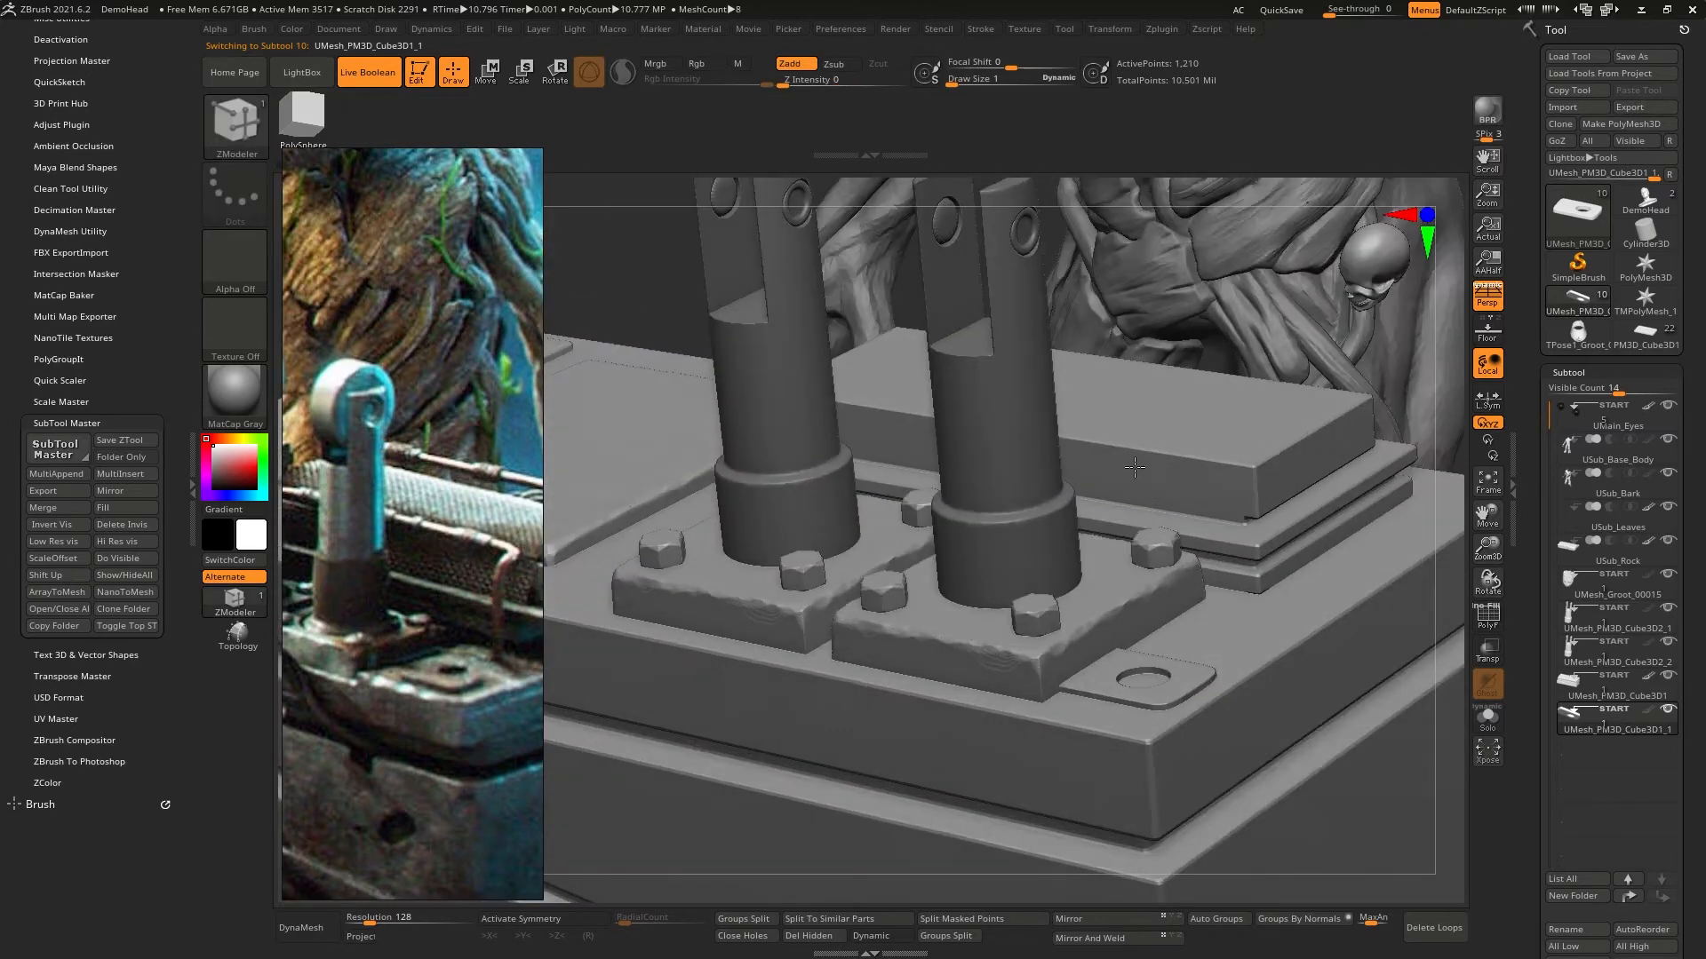
- Display PolyFrame to check the boolean topology of the lever post, and make the holed plate the active subtool
{"action": "right_click_drag", "start_coordinate": [1134, 467], "coordinate": [1275, 577]}
{"action": "left_click", "coordinate": [970, 509], "text": "alt"}
{"action": "left_click", "coordinate": [1487, 615]}
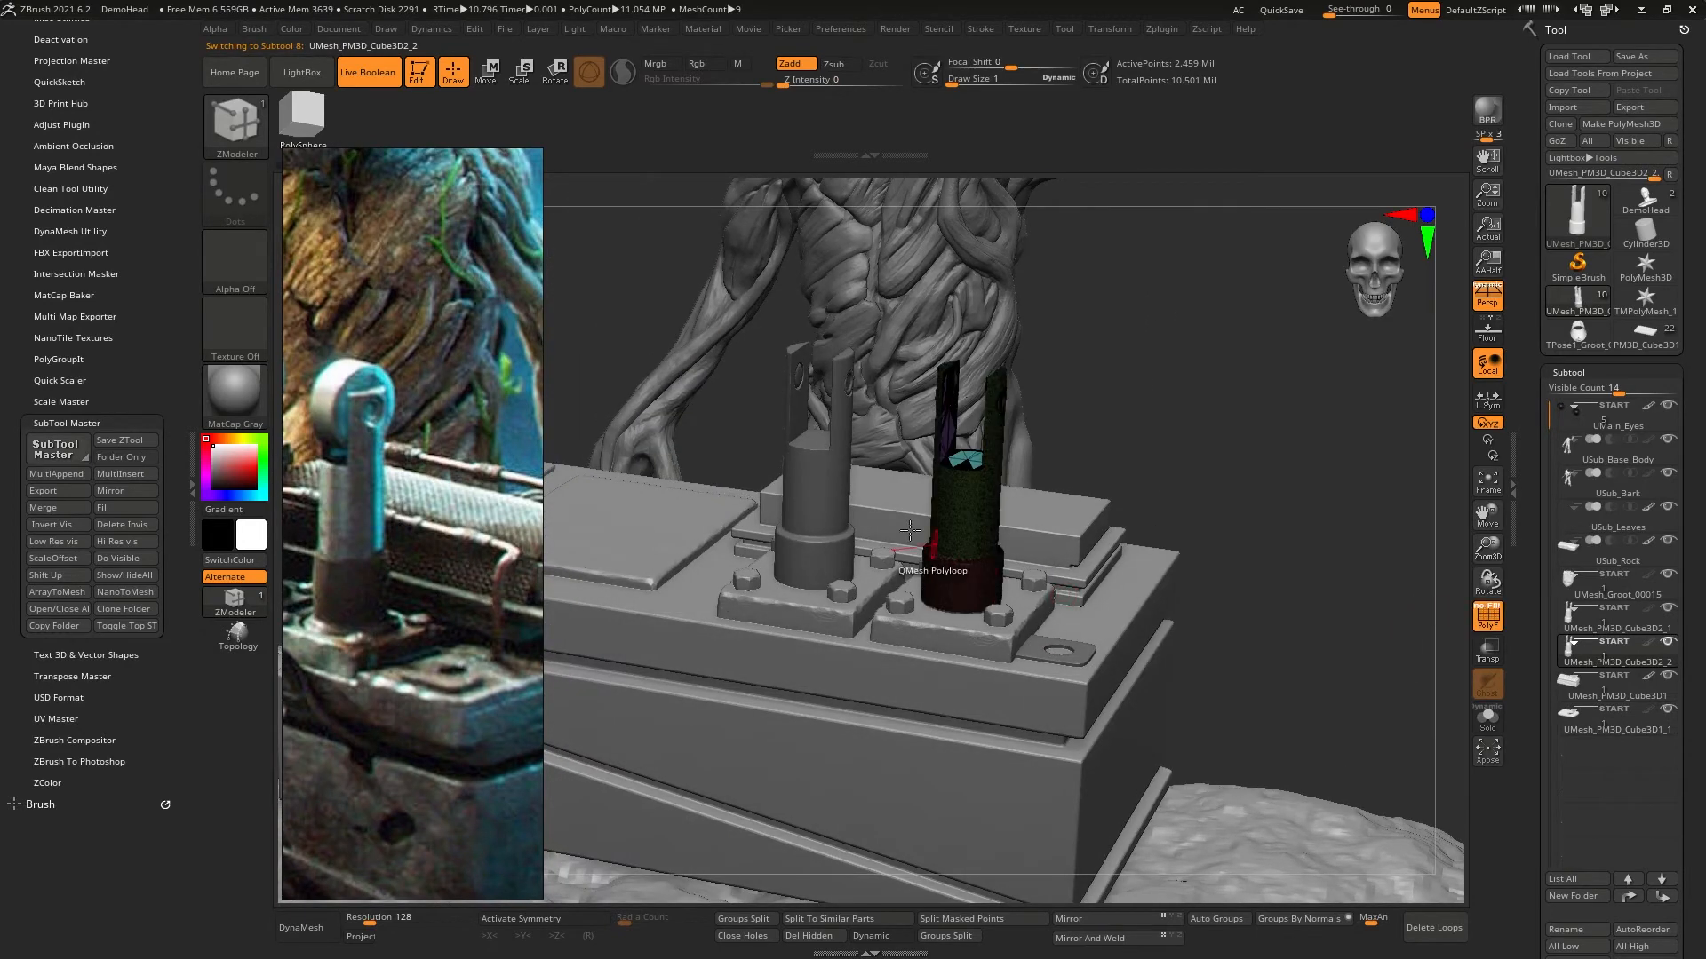
{"action": "mouse_move", "coordinate": [863, 519]}
{"action": "right_mouse_down"}
{"action": "mouse_move", "coordinate": [791, 597]}
{"action": "mouse_move", "coordinate": [888, 577]}
{"action": "mouse_move", "coordinate": [930, 498]}
{"action": "mouse_move", "coordinate": [1154, 487]}
{"action": "mouse_move", "coordinate": [1097, 646]}
{"action": "mouse_move", "coordinate": [1111, 552]}
{"action": "mouse_move", "coordinate": [1013, 591]}
{"action": "mouse_move", "coordinate": [1106, 613]}
{"action": "right_mouse_up"}
{"action": "left_click", "coordinate": [1073, 605], "text": "alt"}
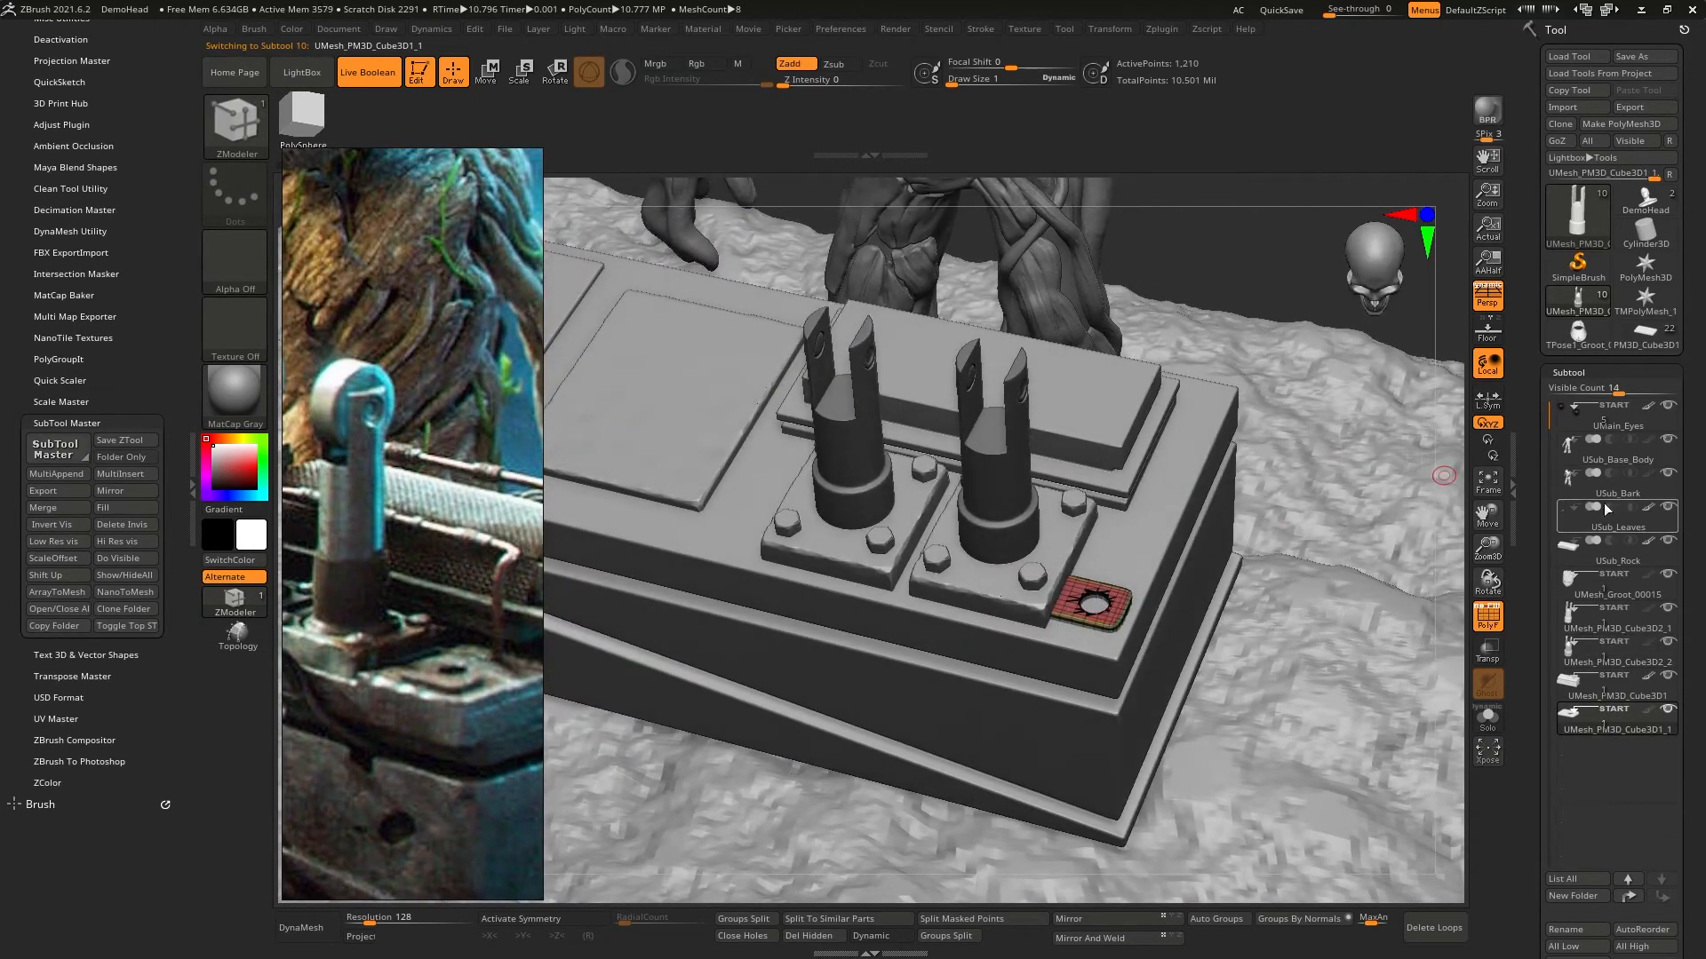
- Return to the original Groot tool and delete the old plate PM3D_Cube3D1_1 and its cutting cylinder PM3D_Cylinder3D1_5
{"action": "left_click", "coordinate": [1638, 344]}
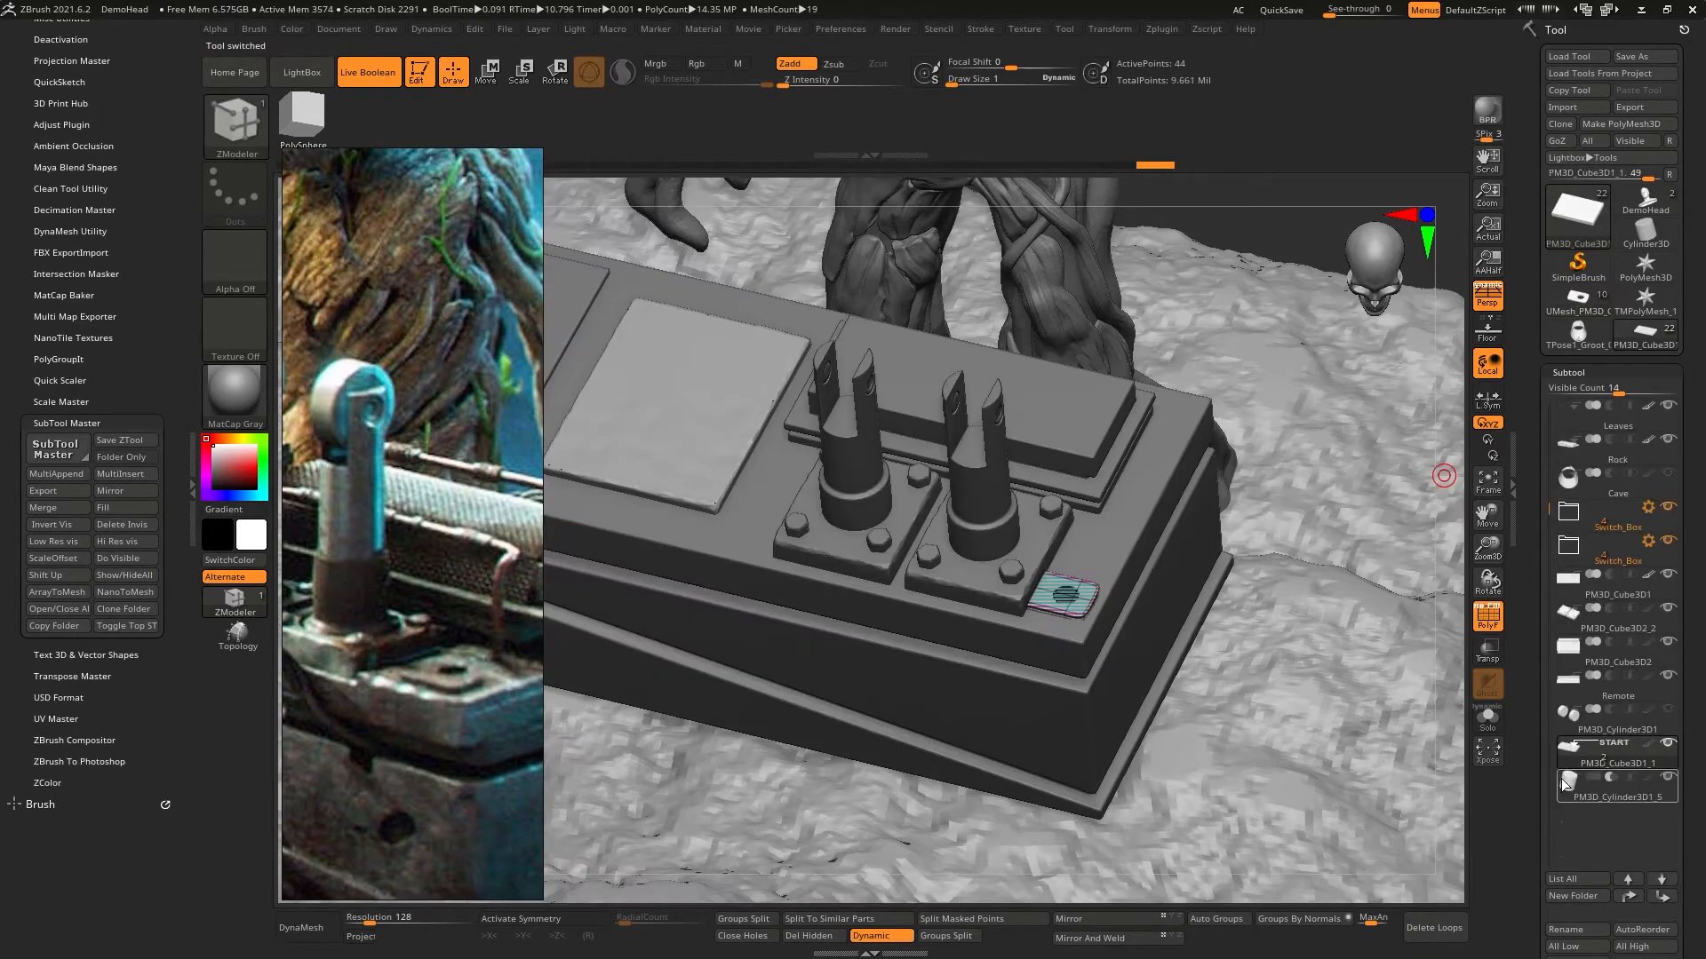
{"action": "scroll", "coordinate": [1599, 746], "scroll_direction": "down", "scroll_amount": 2}
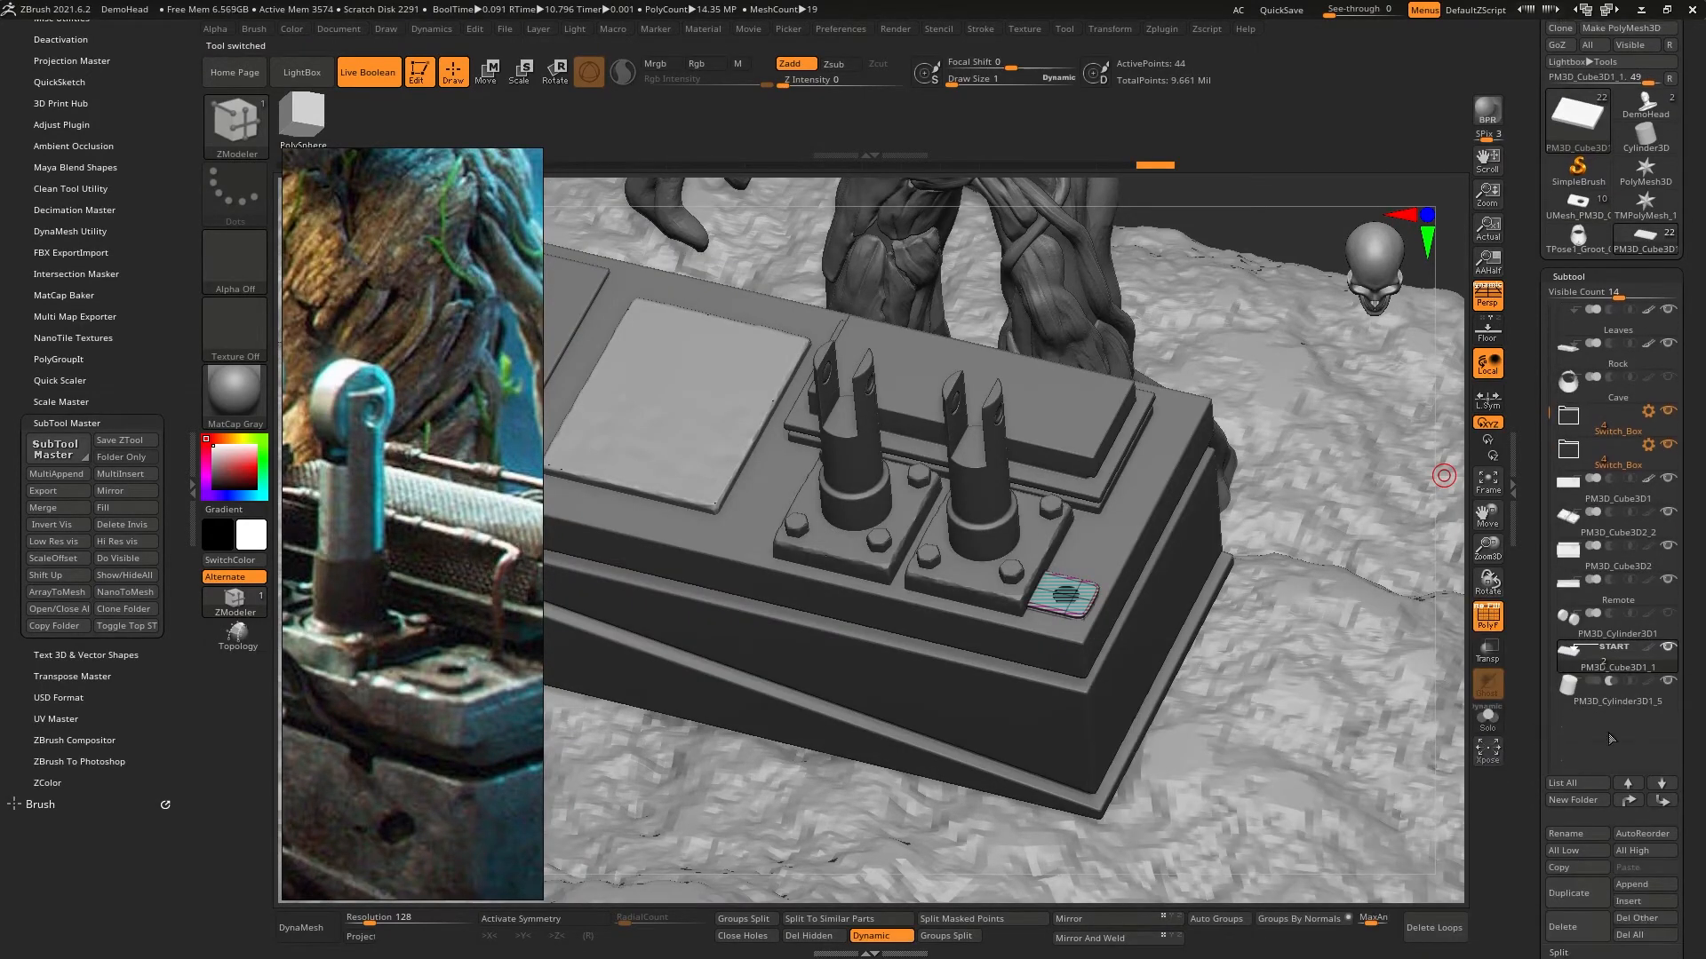
{"action": "left_click", "coordinate": [1583, 929]}
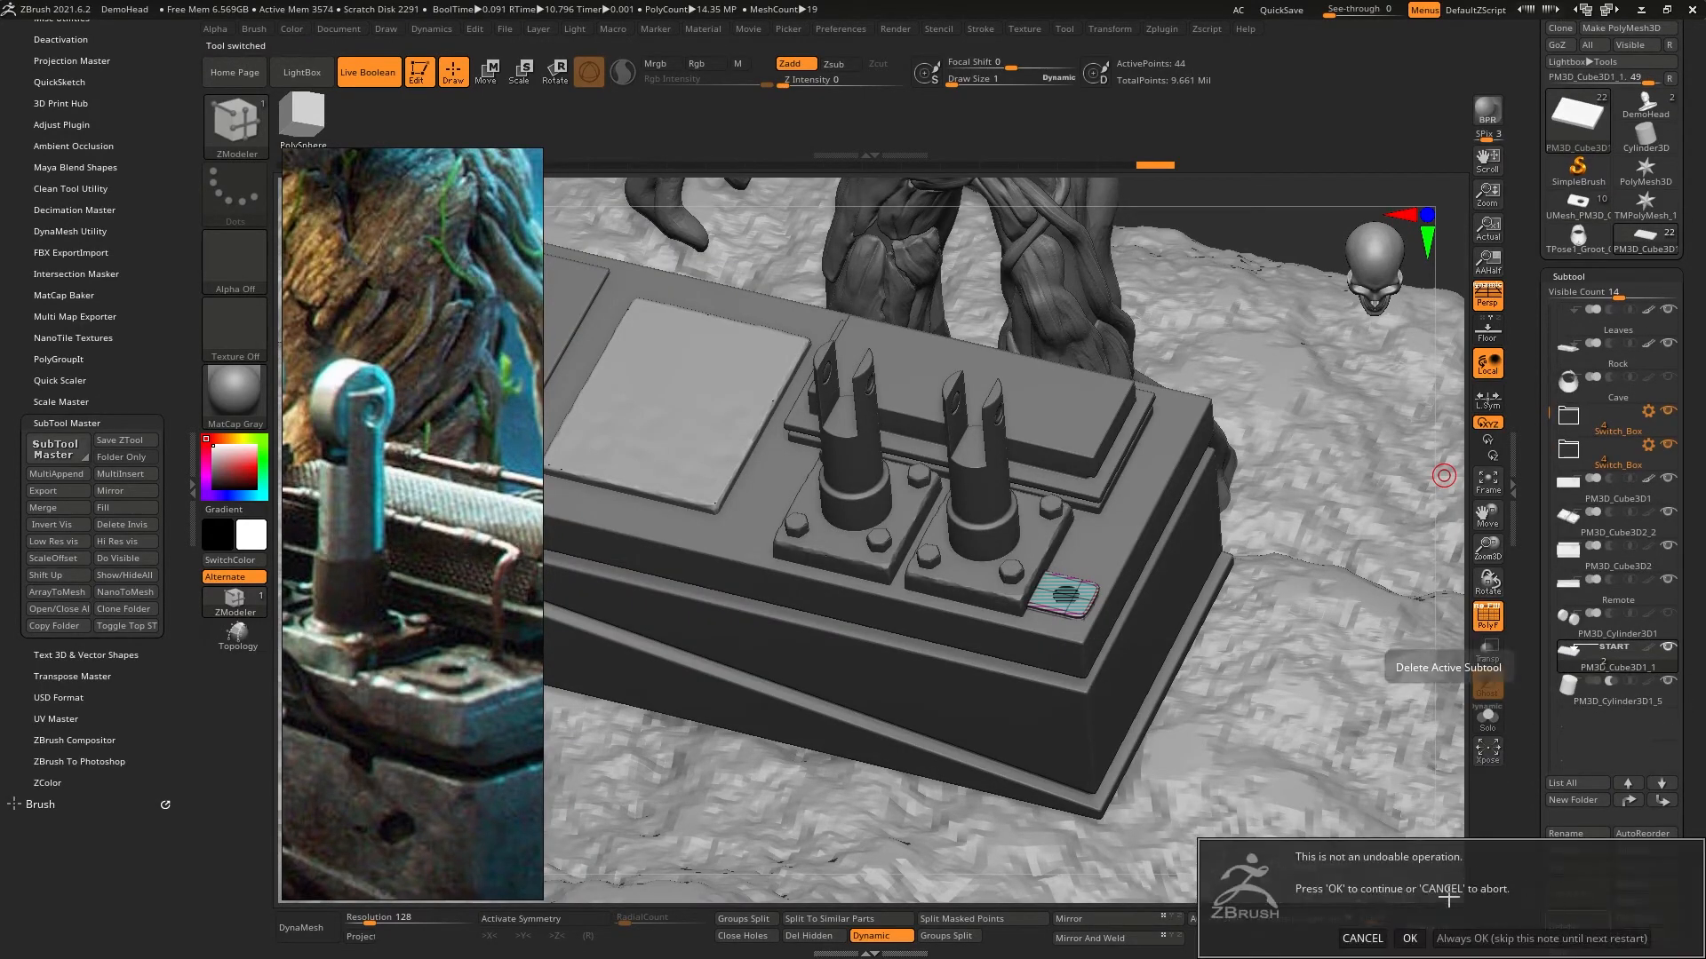
{"action": "left_click", "coordinate": [1411, 939]}
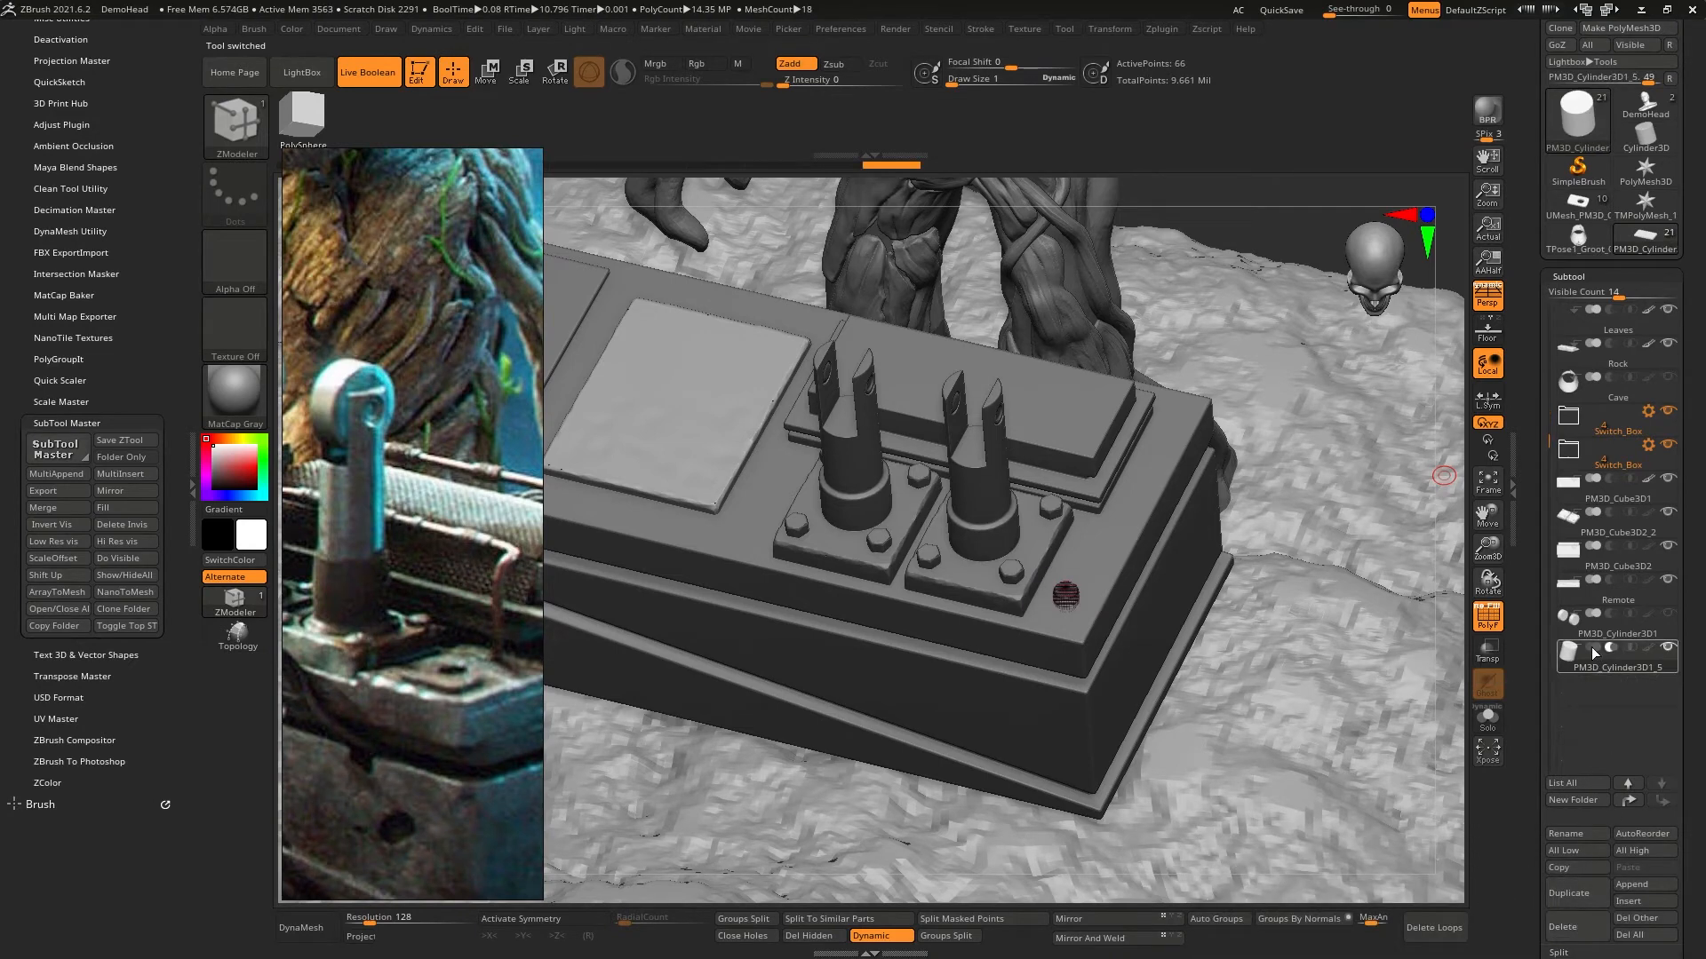
{"action": "left_click", "coordinate": [1584, 928]}
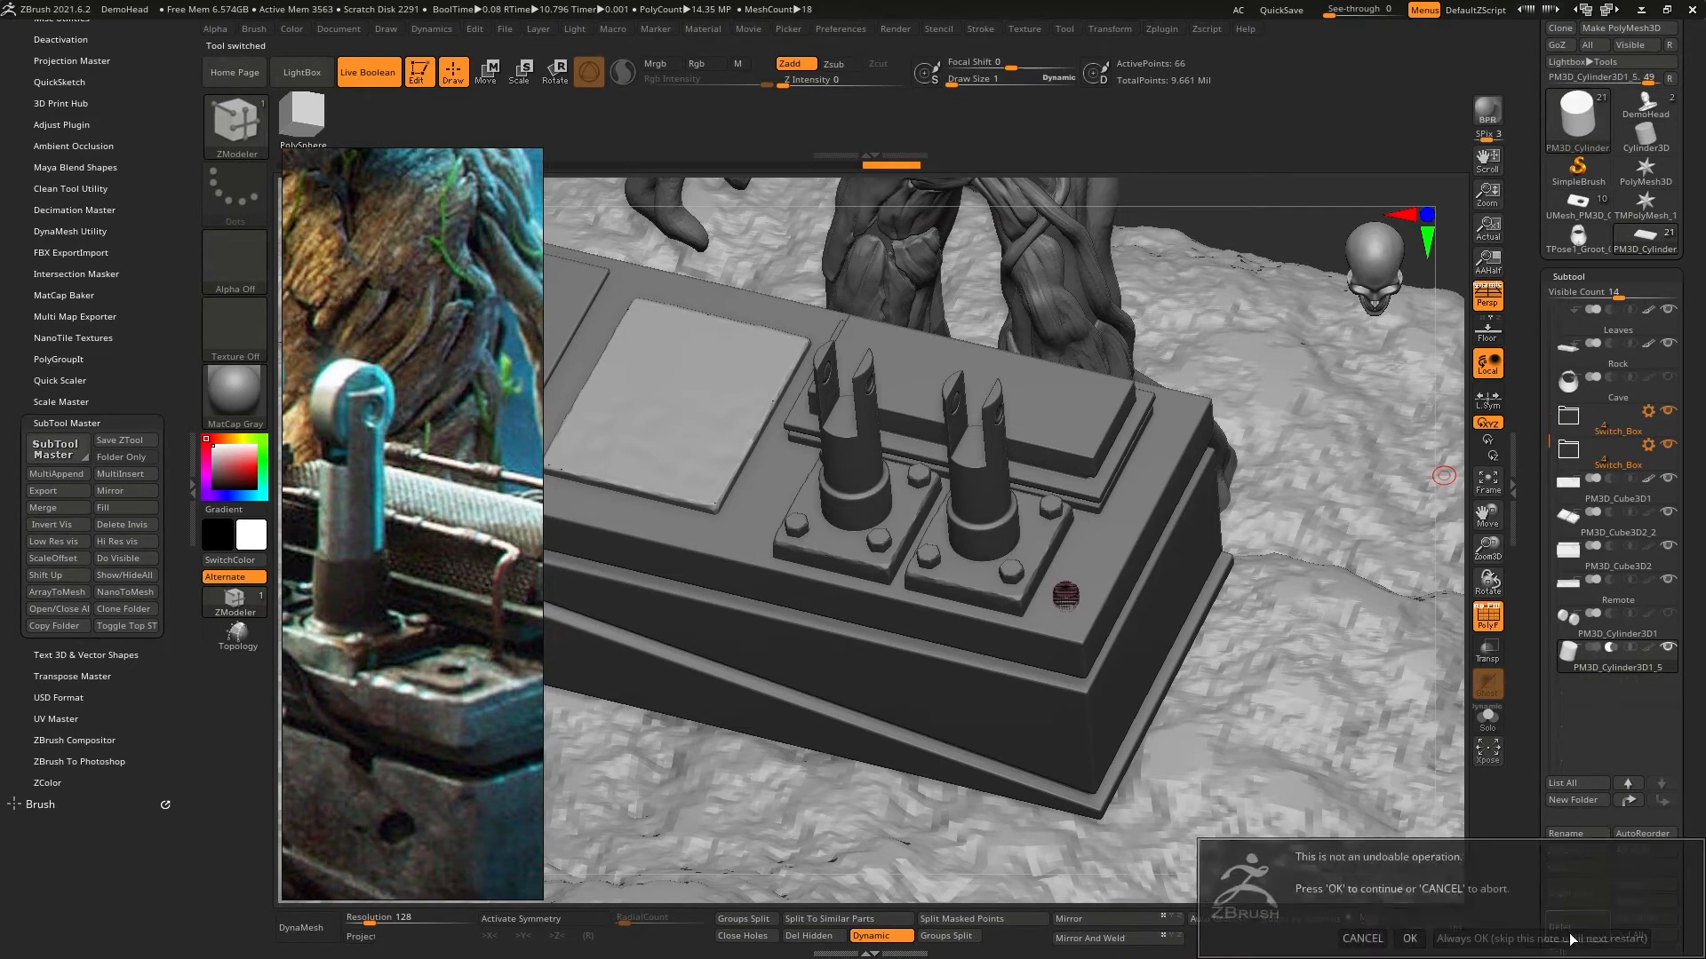
{"action": "left_click", "coordinate": [1411, 939]}
- Append the converted plate mesh to the Groot tool, and make the lever wheel subtool PM3D_Cylinder3D1 visible and frame it
{"action": "left_click", "coordinate": [1629, 884]}
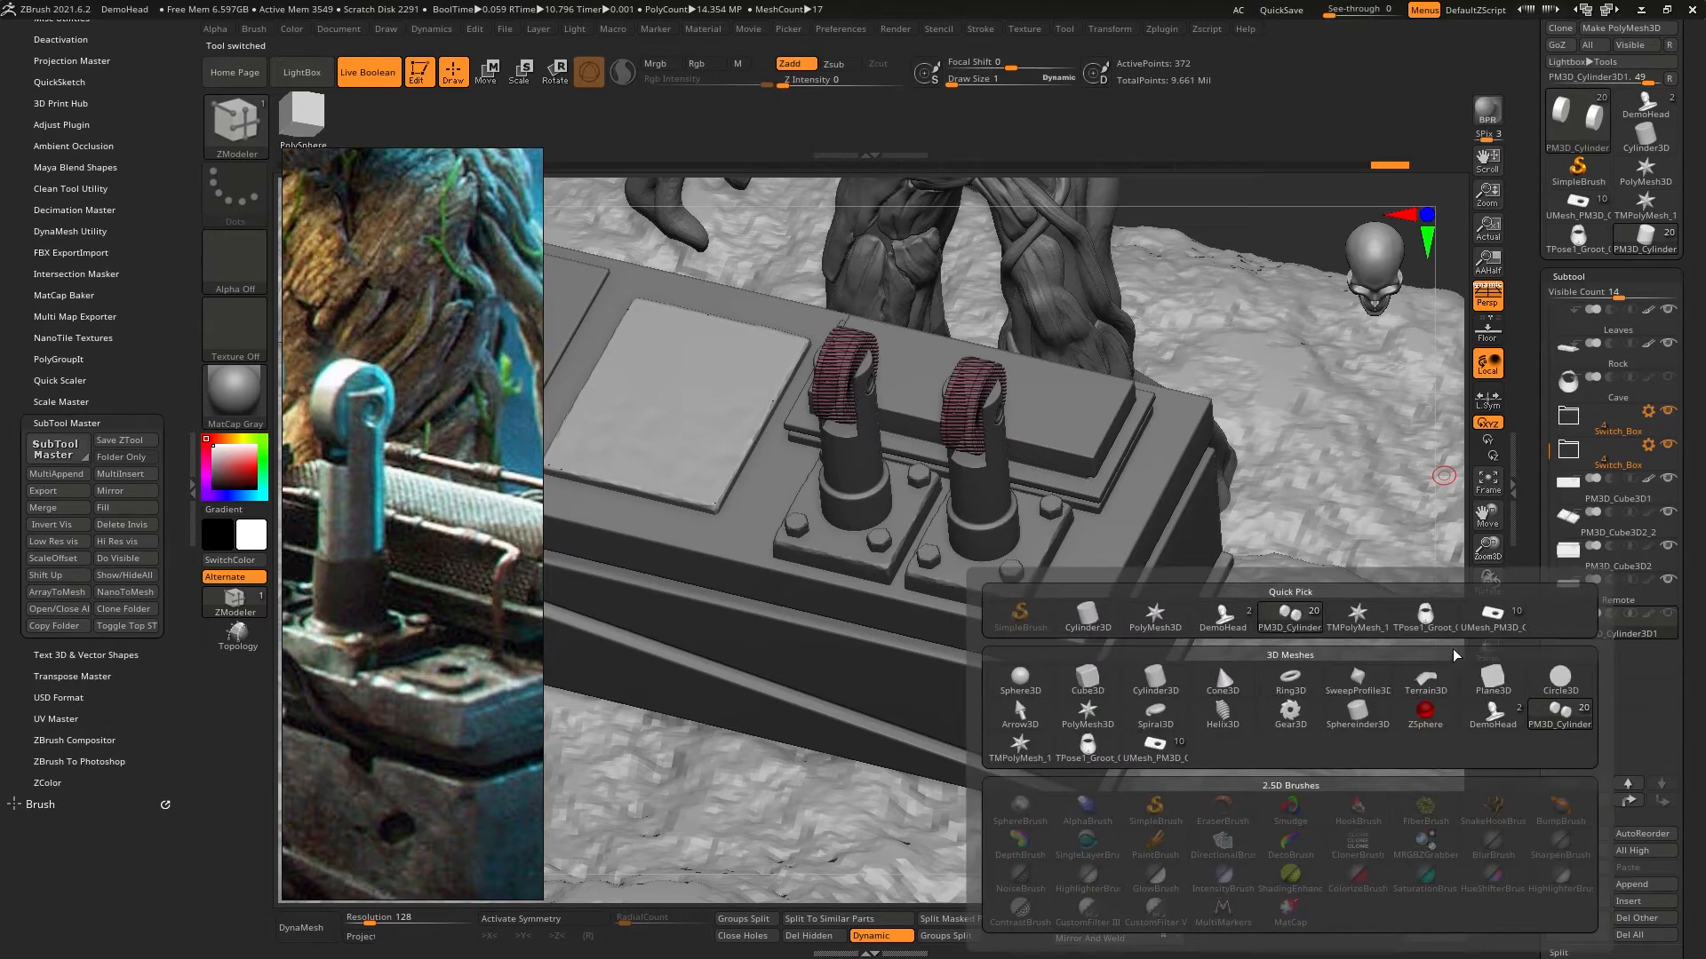
{"action": "left_click", "coordinate": [1494, 627]}
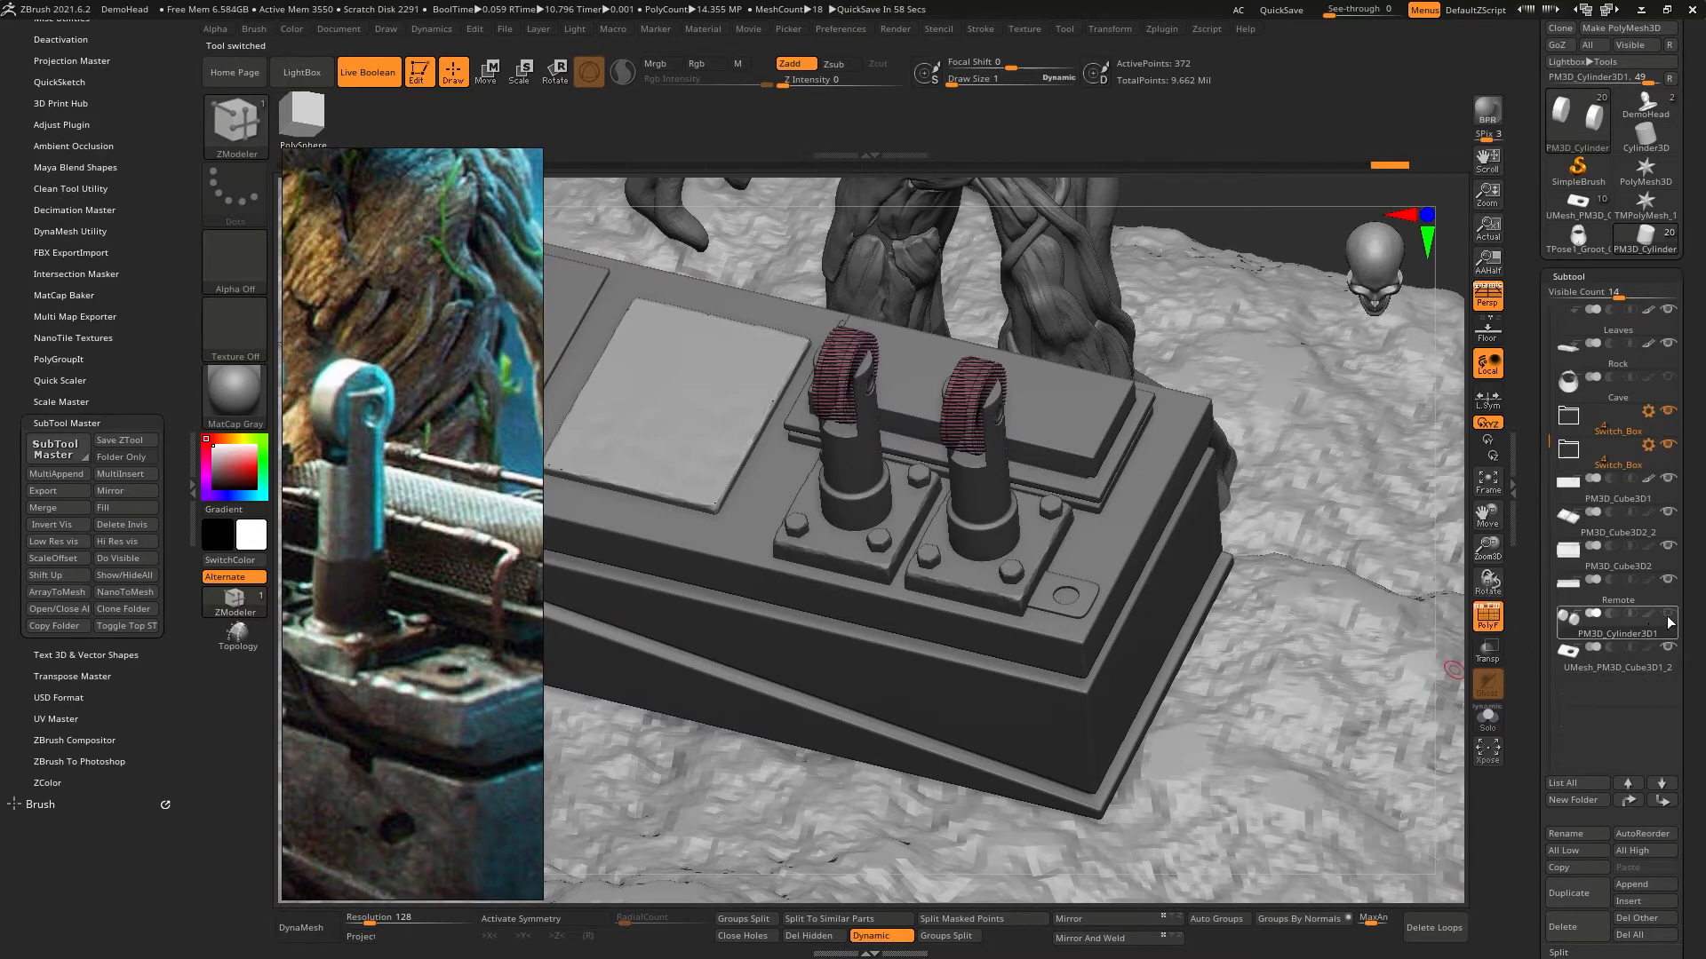
{"action": "mouse_move", "coordinate": [1672, 620]}
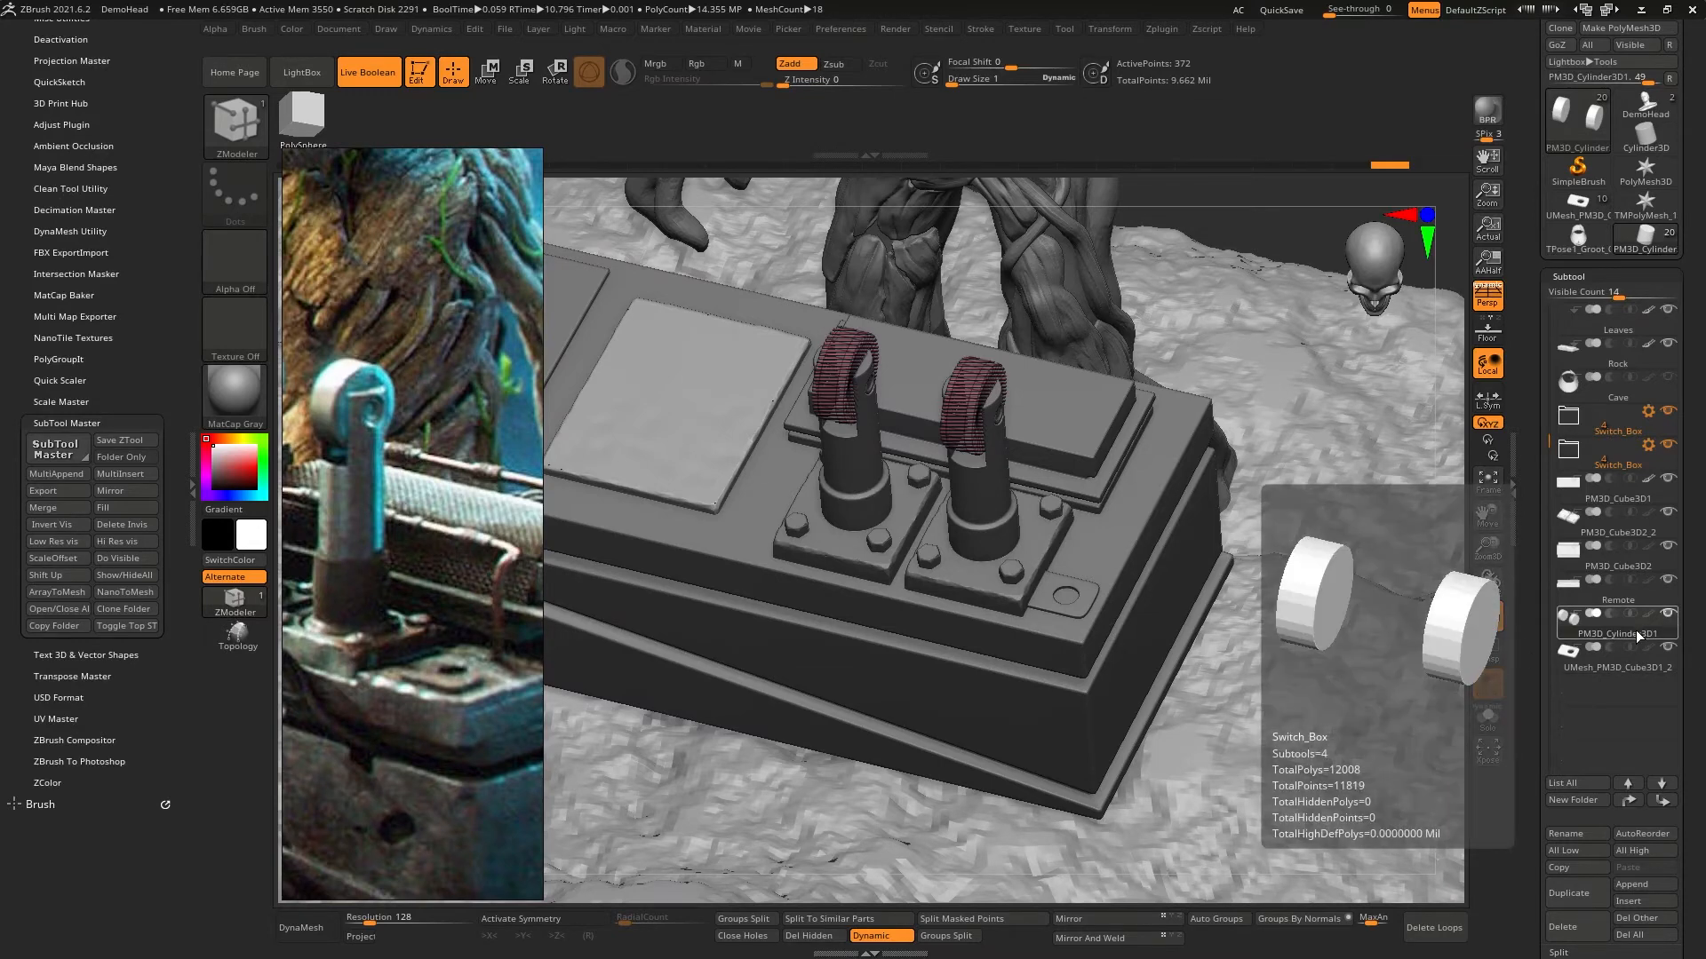
{"action": "key", "text": "f"}
{"action": "key", "text": "f"}
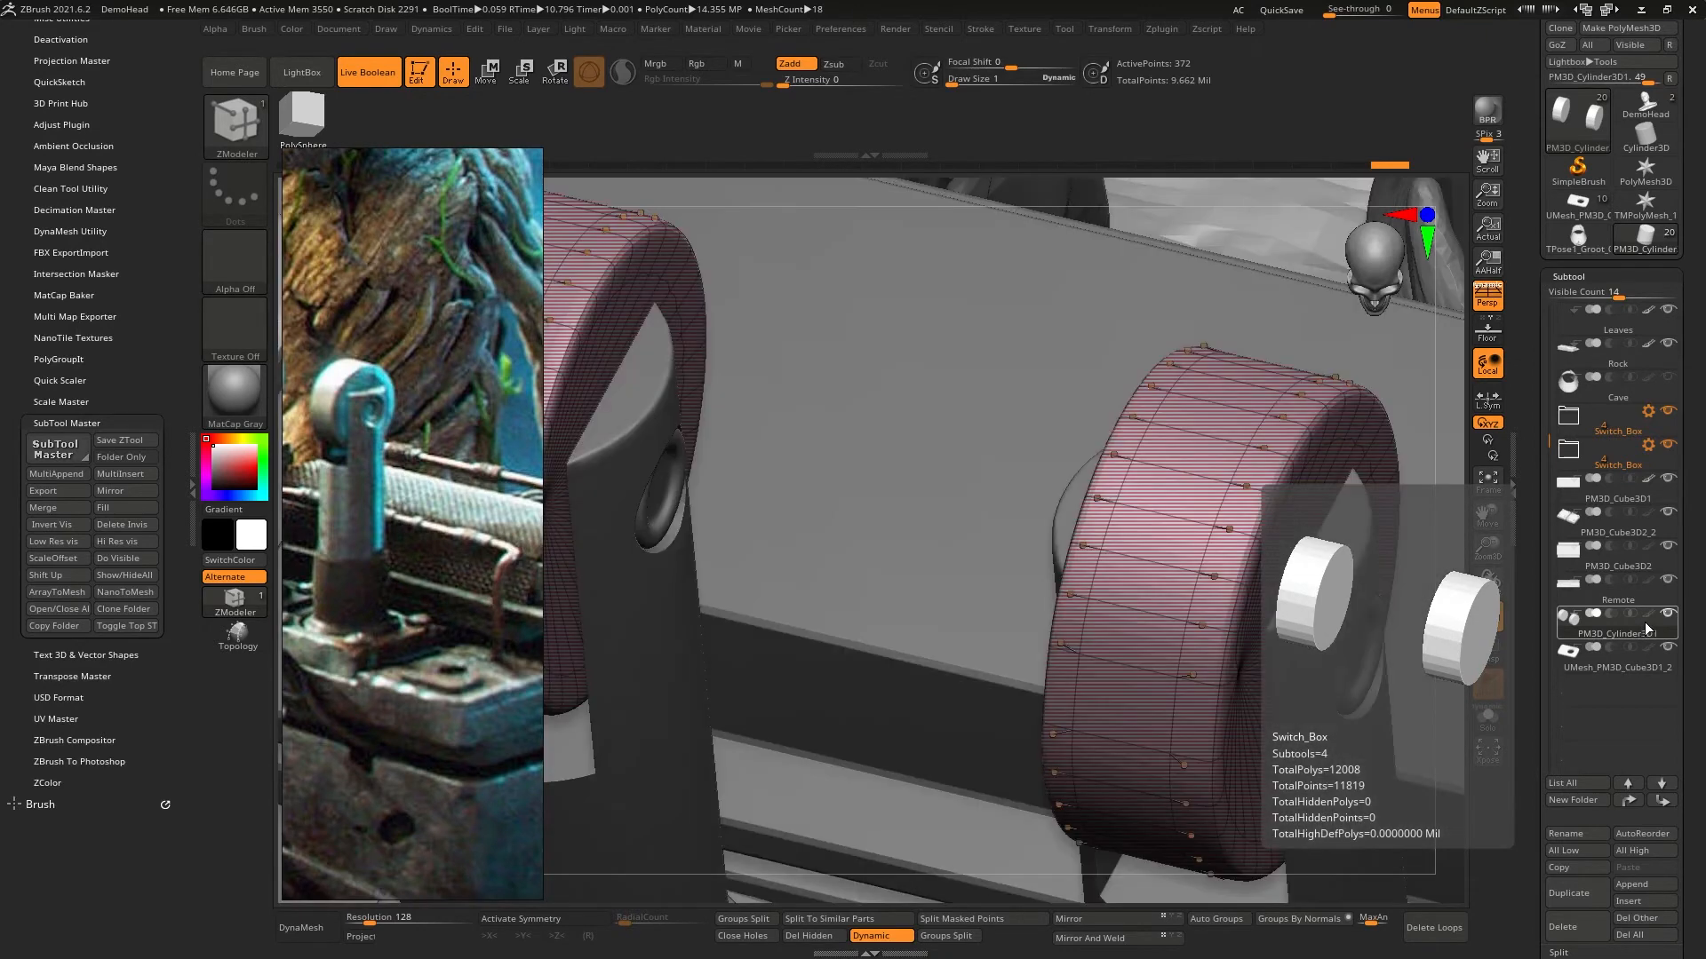
- Check the lever wheels' wireframe, turn off their Dynamic Subdiv and hide PolyFrame
{"action": "mouse_move", "coordinate": [1271, 601]}
{"action": "right_mouse_down", "text": "ctrl"}
{"action": "mouse_move", "coordinate": [1226, 396]}
{"action": "mouse_move", "coordinate": [1251, 507]}
{"action": "mouse_move", "coordinate": [1244, 461]}
{"action": "right_mouse_up", "text": "ctrl"}
{"action": "mouse_move", "coordinate": [1244, 462]}
{"action": "right_mouse_down"}
{"action": "mouse_move", "coordinate": [1168, 480]}
{"action": "mouse_move", "coordinate": [1325, 473]}
{"action": "mouse_move", "coordinate": [1221, 475]}
{"action": "mouse_move", "coordinate": [1205, 417]}
{"action": "mouse_move", "coordinate": [1141, 487]}
{"action": "right_mouse_up"}
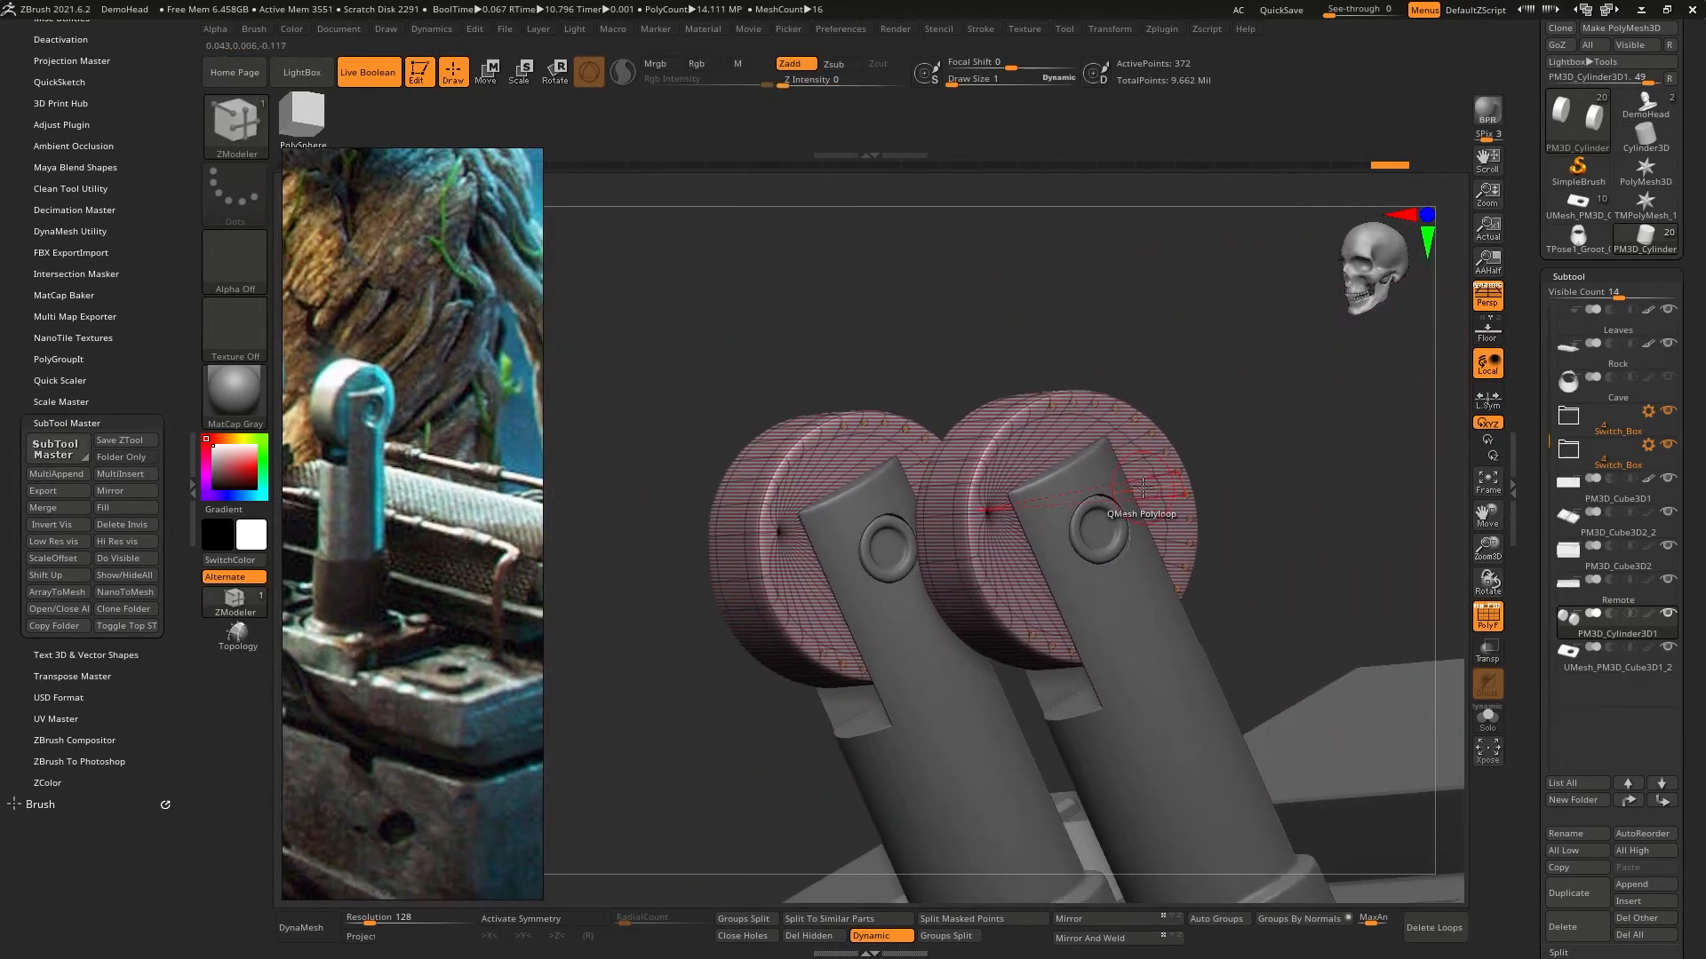
{"action": "left_click", "coordinate": [1486, 619]}
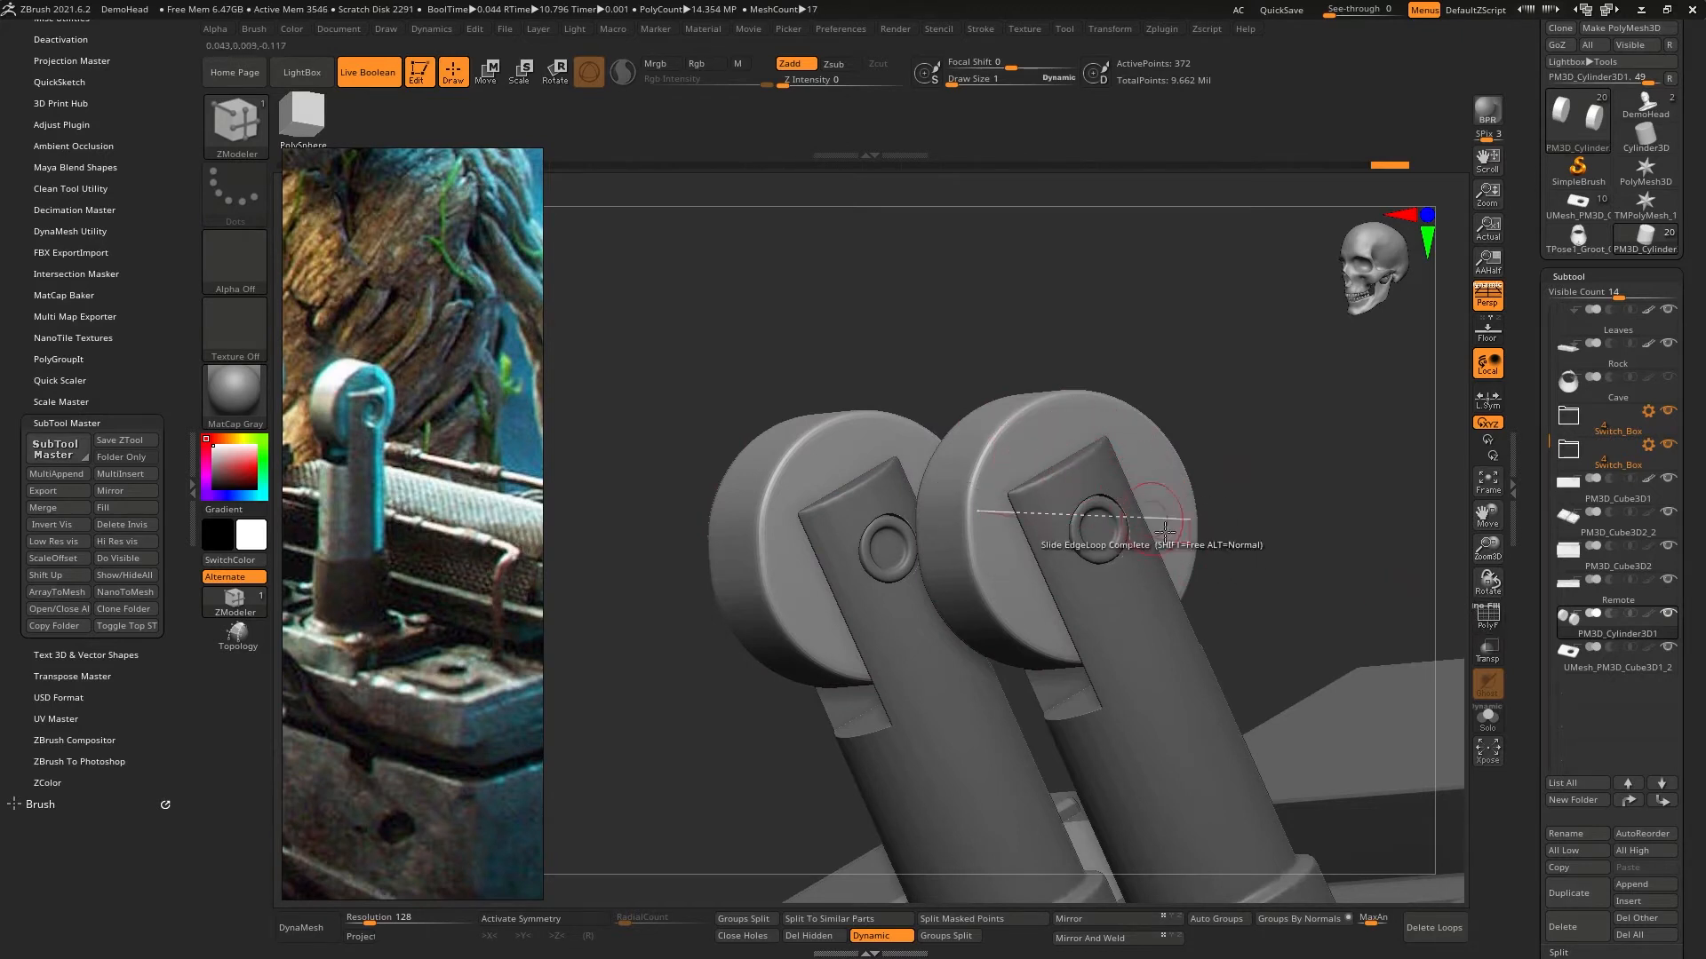
{"action": "left_click", "coordinate": [1487, 620]}
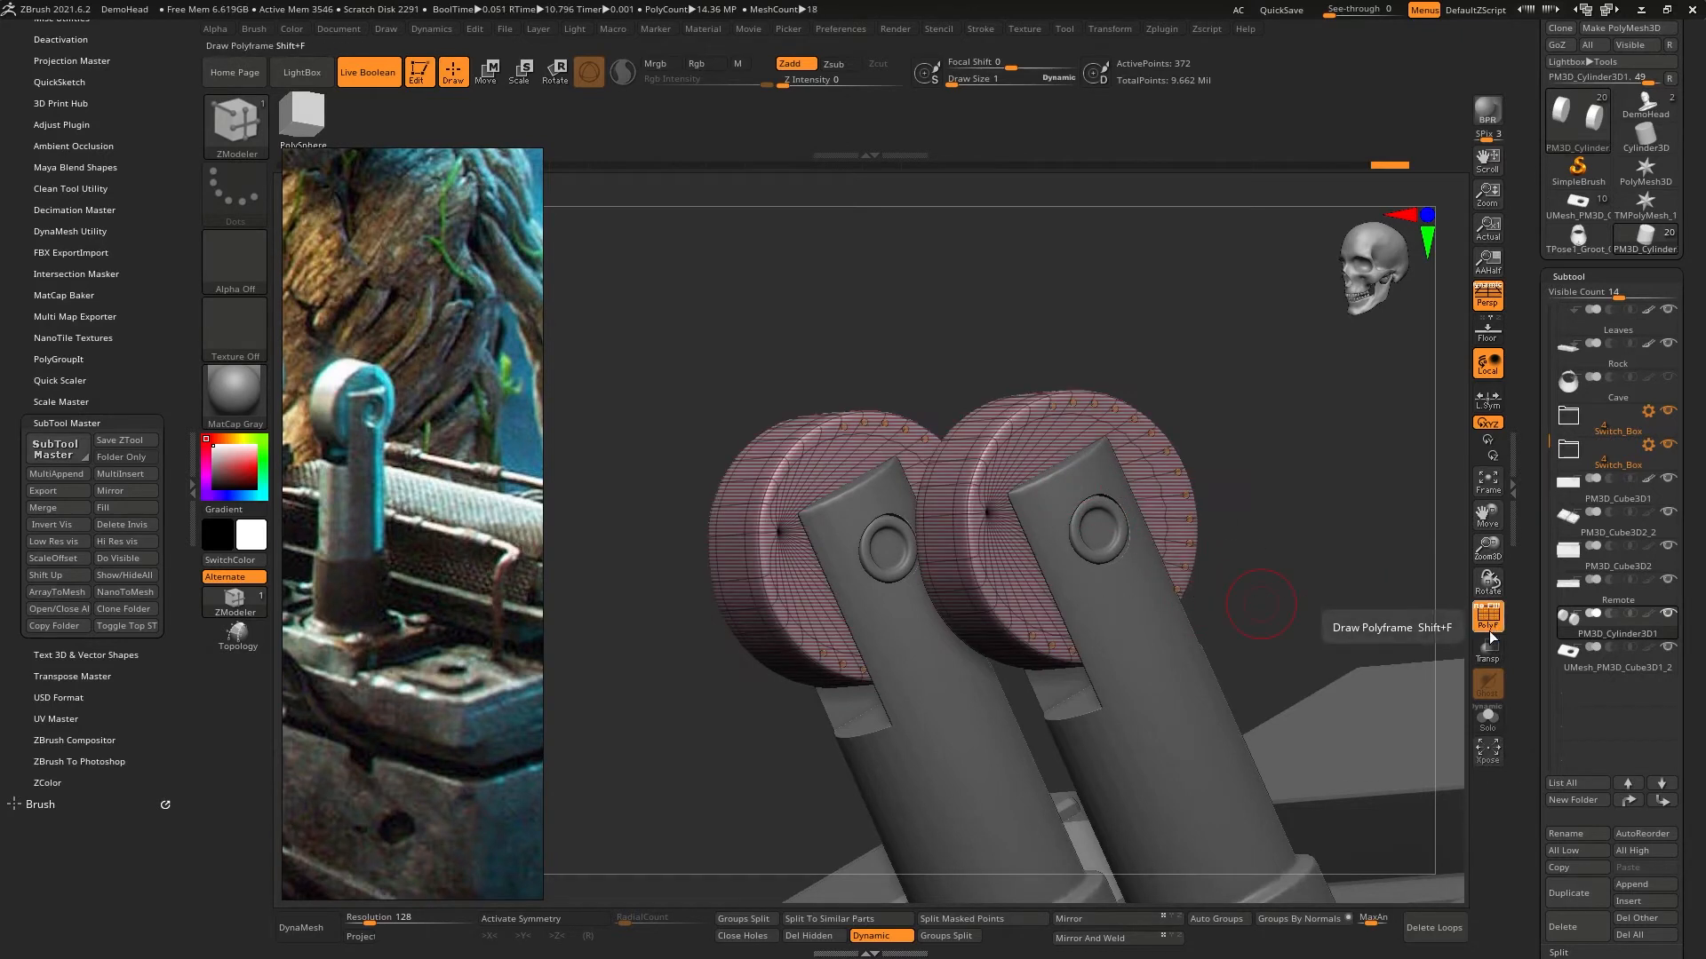
{"action": "scroll", "coordinate": [1534, 581], "scroll_direction": "down", "scroll_amount": 5}
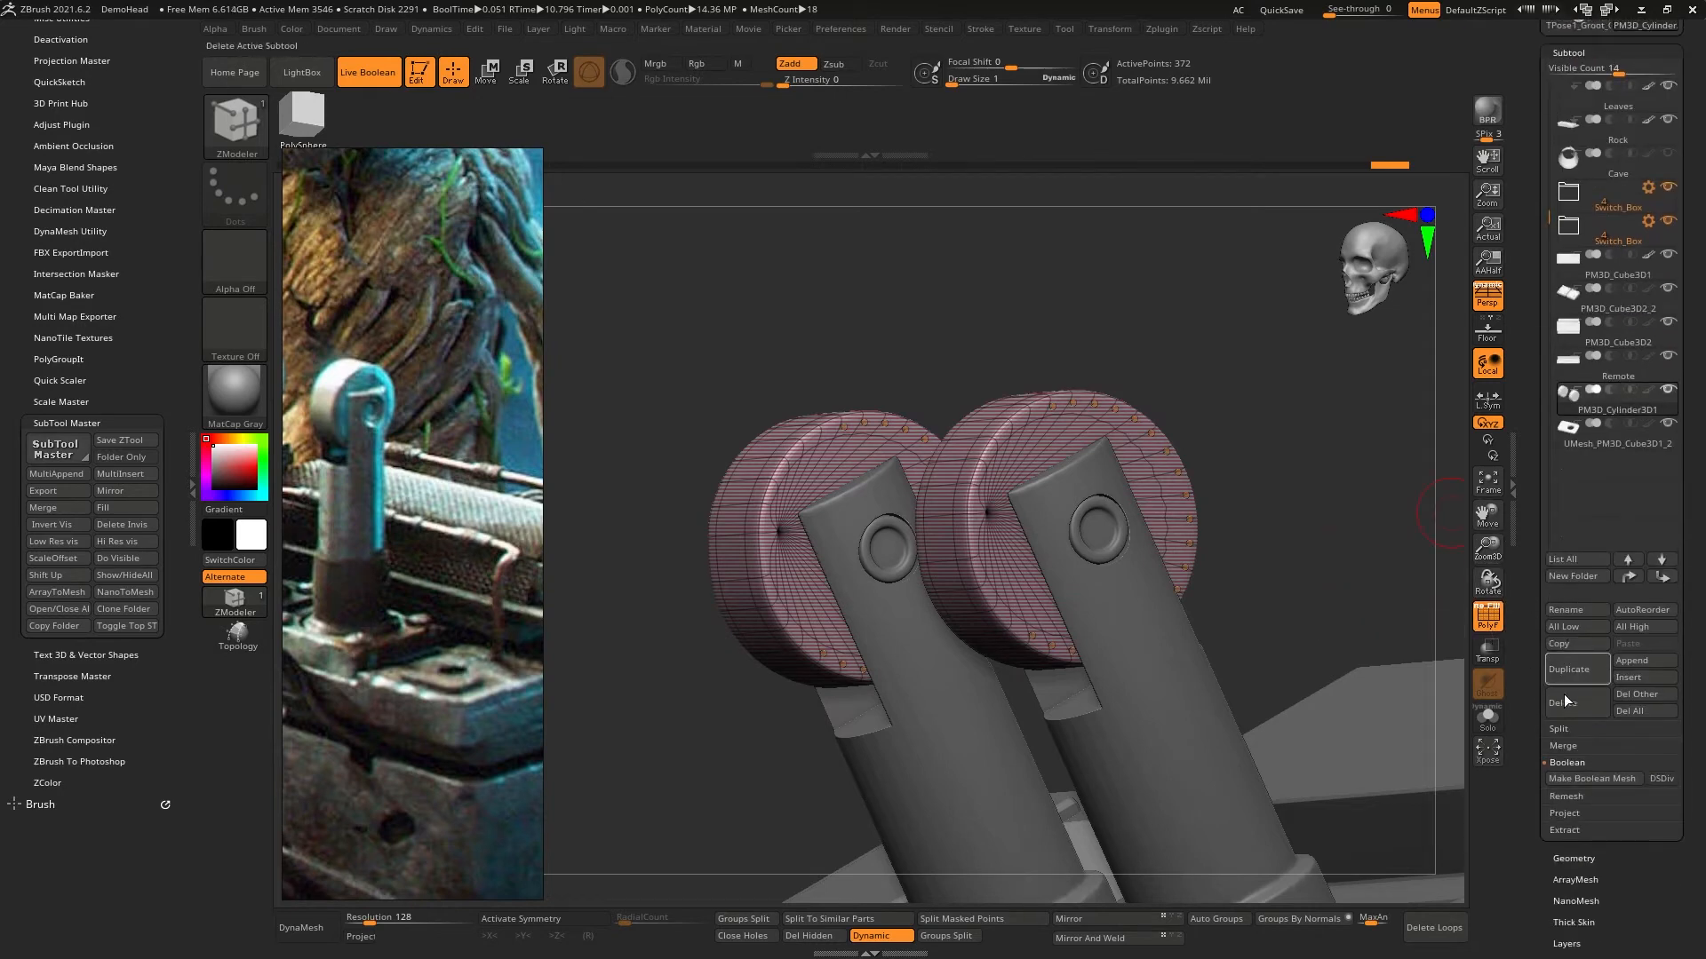
{"action": "left_click", "coordinate": [1580, 857]}
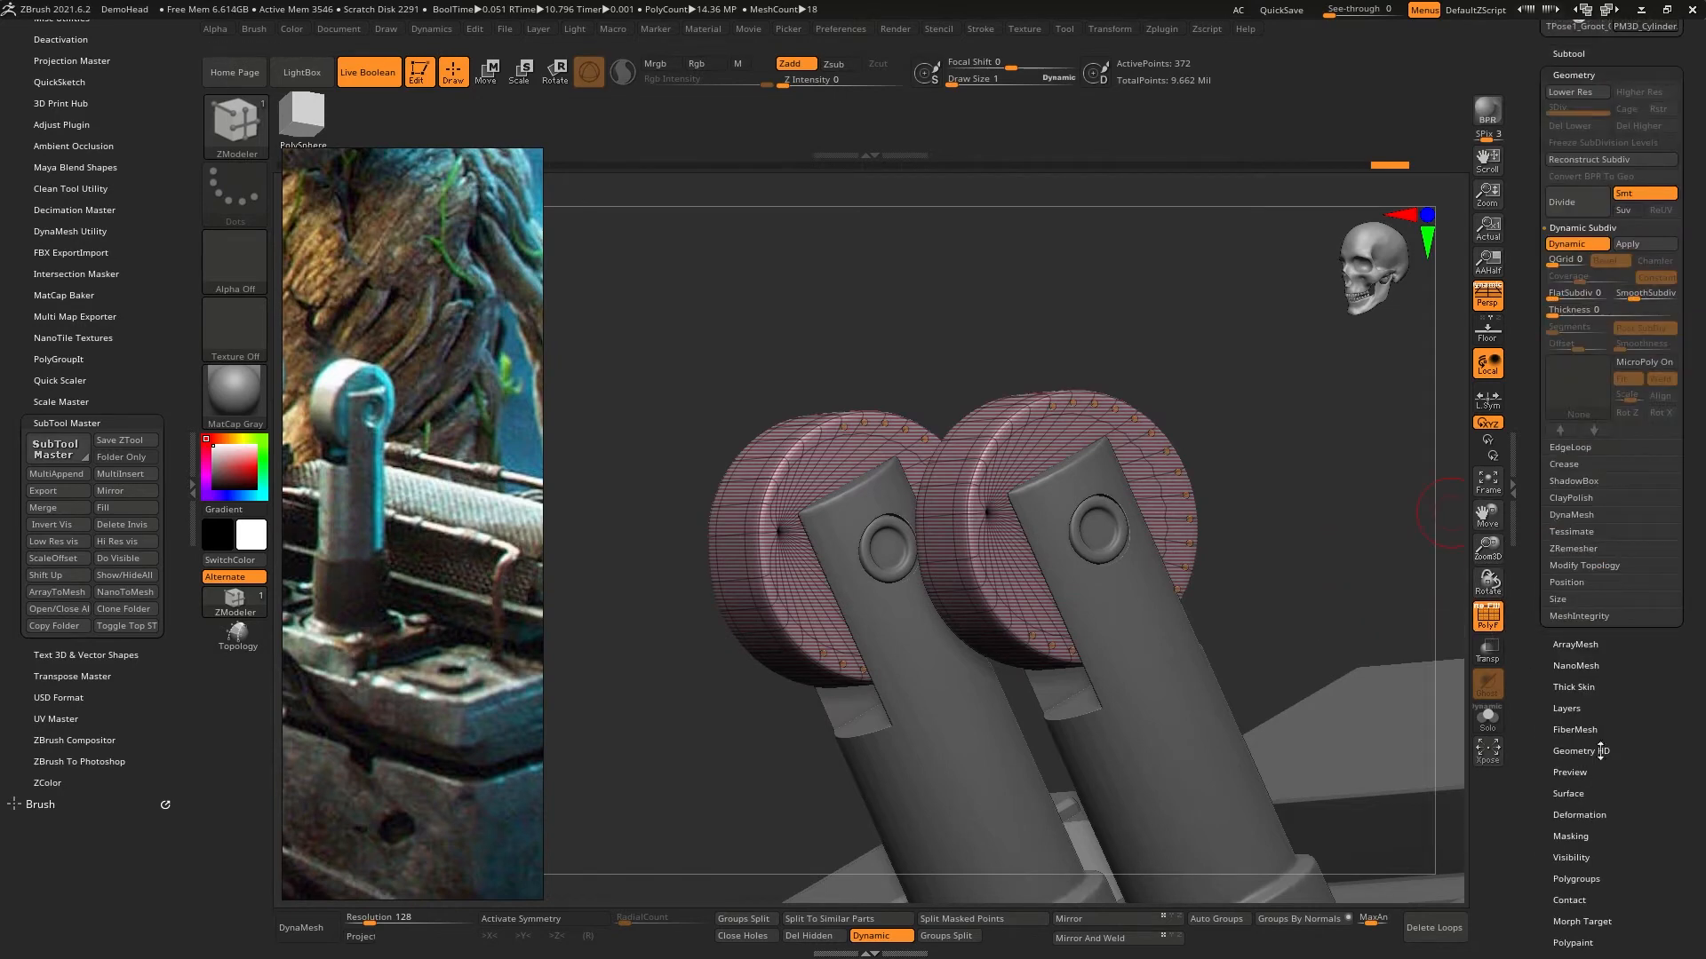
{"action": "left_click", "coordinate": [1585, 246]}
{"action": "mouse_move", "coordinate": [1238, 488]}
{"action": "left_mouse_down"}
{"action": "mouse_move", "coordinate": [1289, 495]}
{"action": "mouse_move", "coordinate": [1223, 516]}
{"action": "mouse_move", "coordinate": [1357, 493]}
{"action": "mouse_move", "coordinate": [1216, 505]}
{"action": "left_mouse_up"}
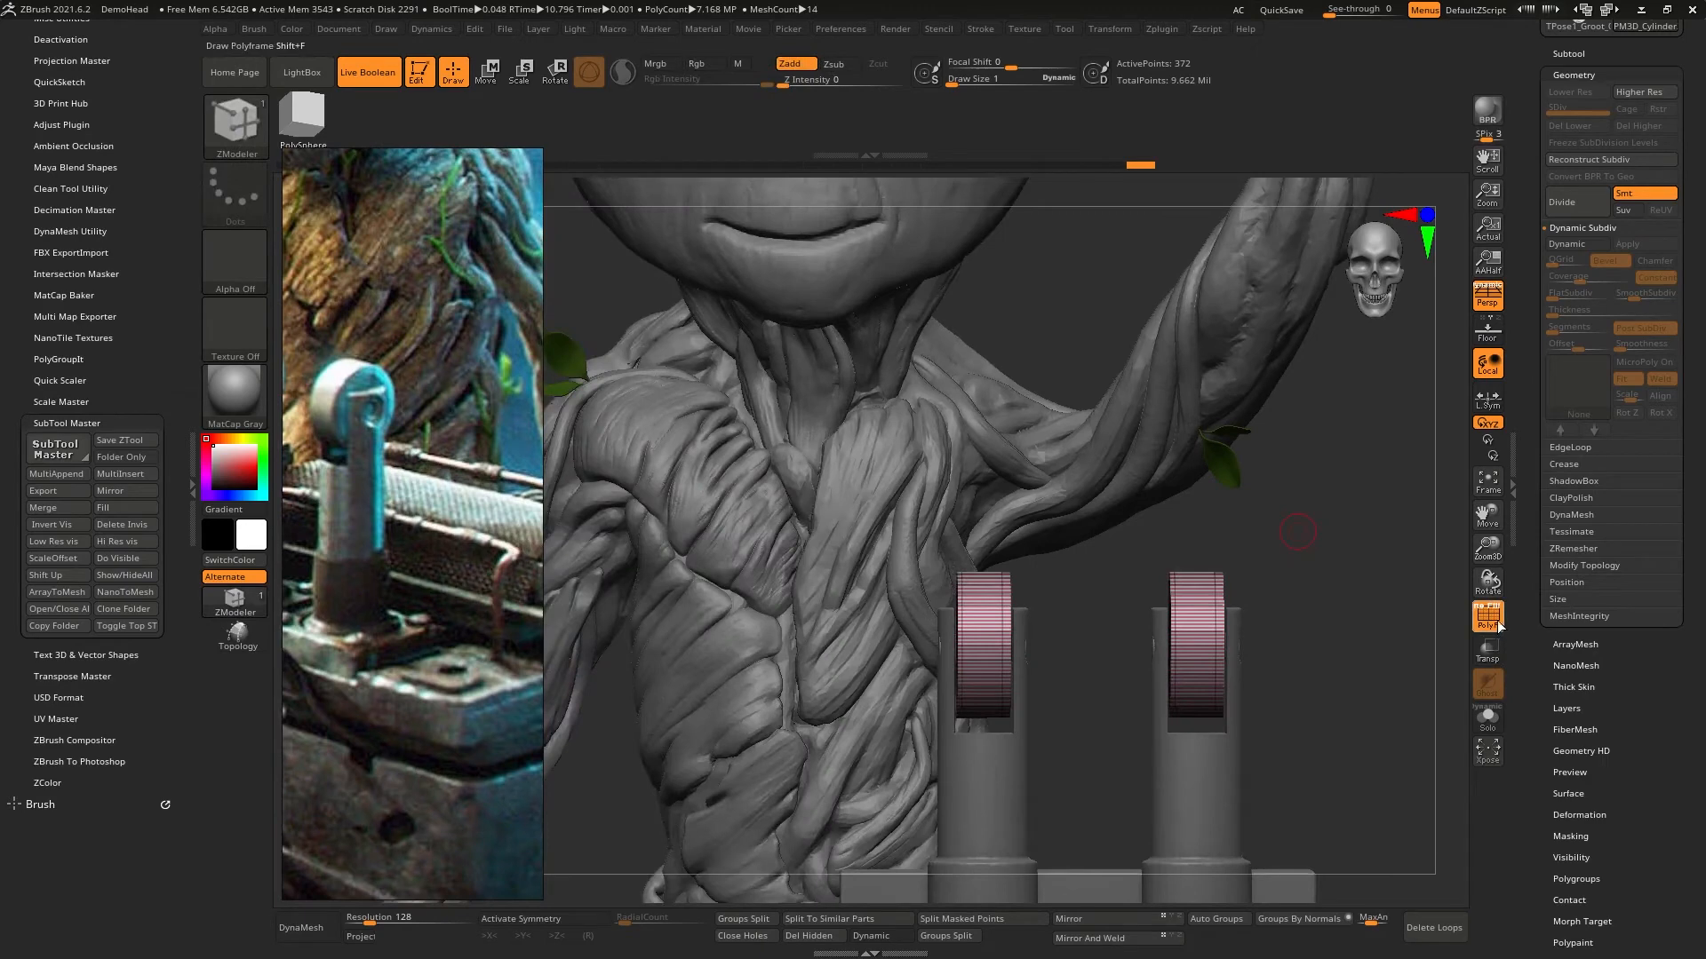
{"action": "left_click", "coordinate": [1488, 615]}
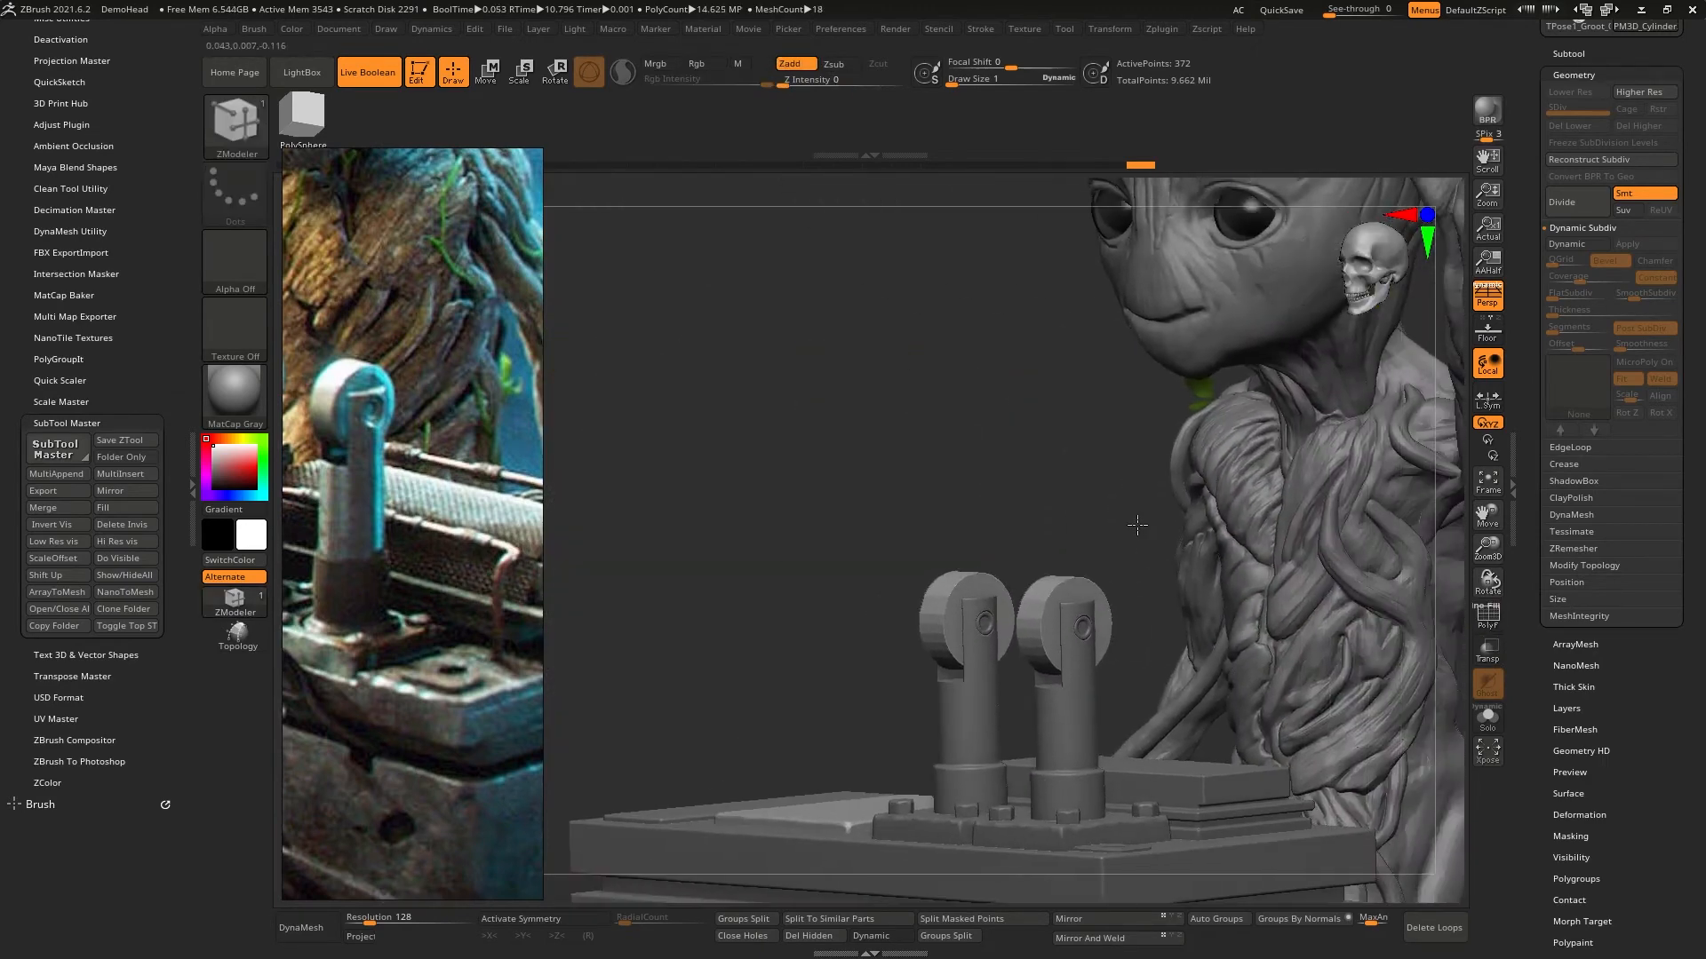
- Examine the switch box and Groot from several angles and compare them with the crate in the reference image
{"action": "left_click_drag", "start_coordinate": [1137, 525], "coordinate": [1154, 568]}
{"action": "right_click_drag", "start_coordinate": [1279, 620], "coordinate": [1256, 519], "text": "ctrl"}
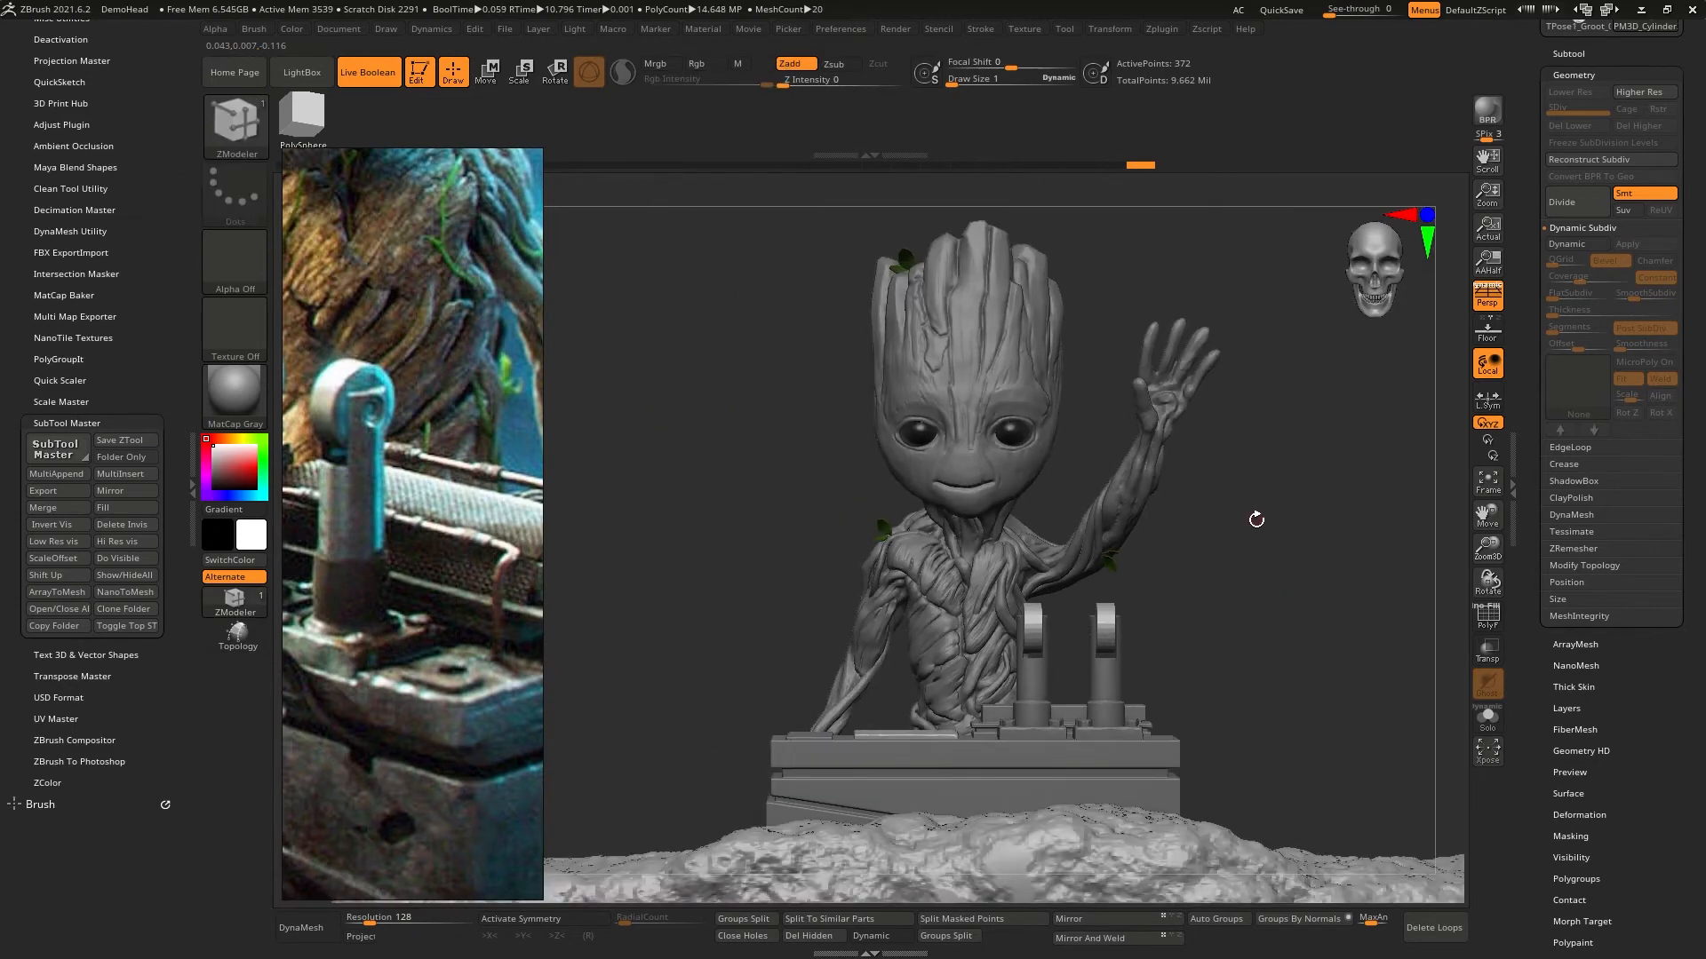
{"action": "left_click_drag", "start_coordinate": [1256, 520], "coordinate": [1110, 626]}
{"action": "middle_click_drag", "start_coordinate": [352, 641], "coordinate": [457, 573]}
{"action": "scroll", "coordinate": [433, 574], "scroll_direction": "down", "scroll_amount": 4}
{"action": "scroll", "coordinate": [461, 562], "scroll_direction": "up", "scroll_amount": 3}
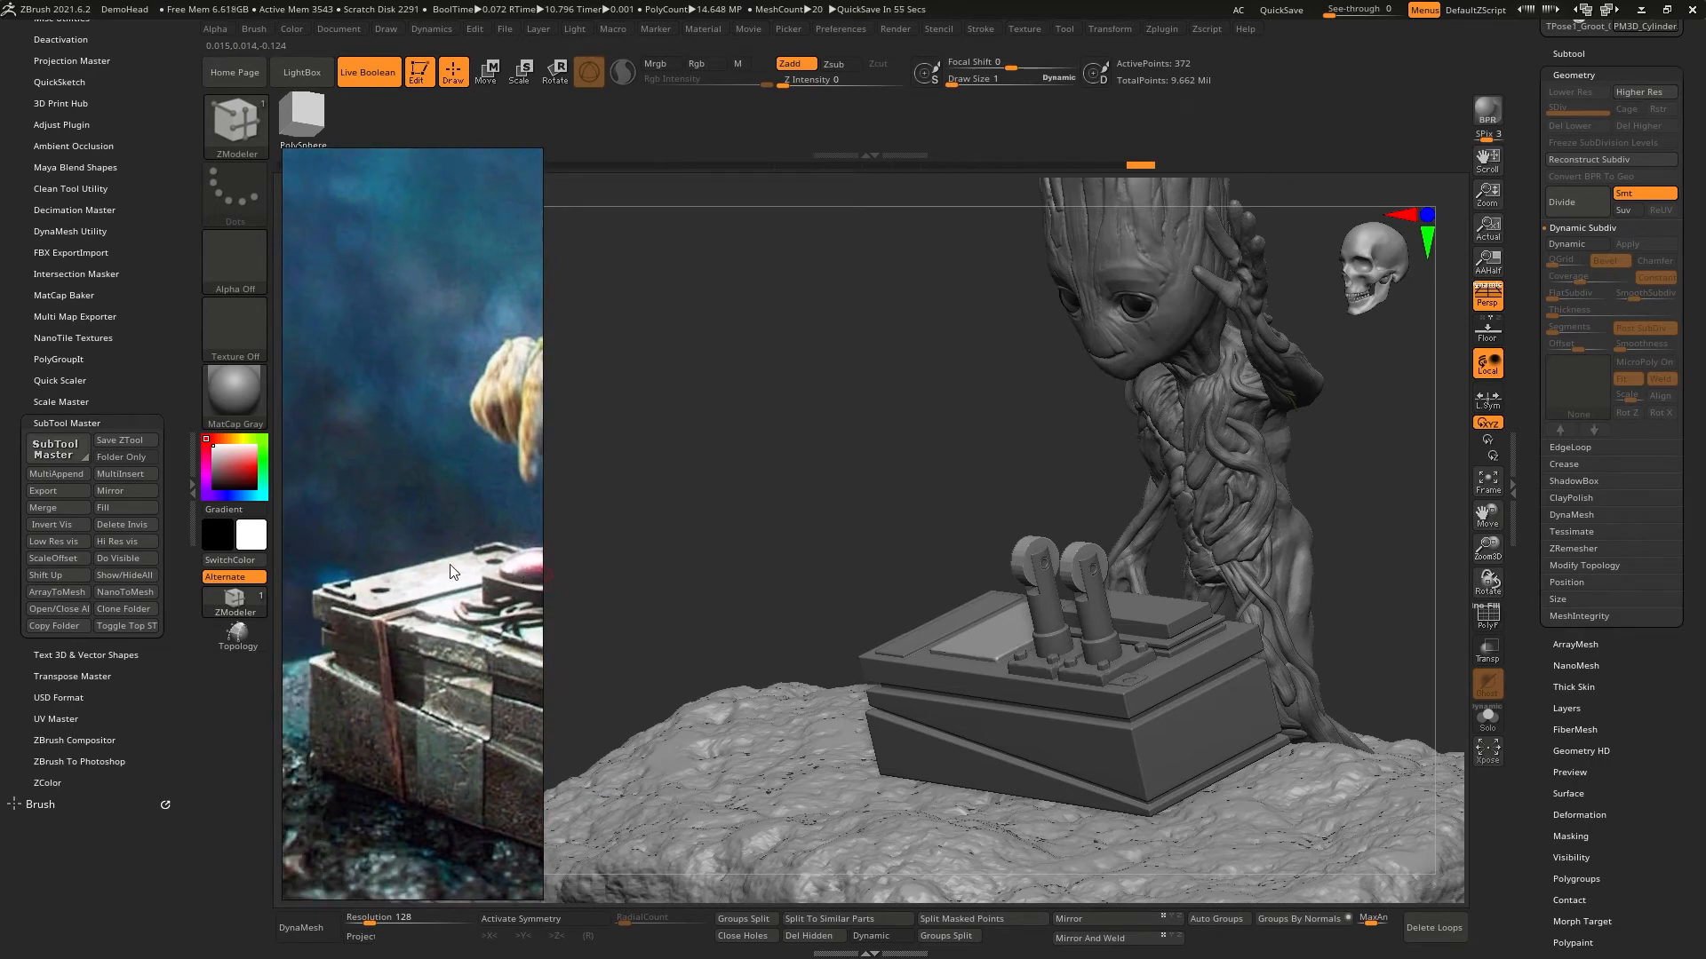
{"action": "left_click_drag", "start_coordinate": [956, 320], "coordinate": [1014, 456]}
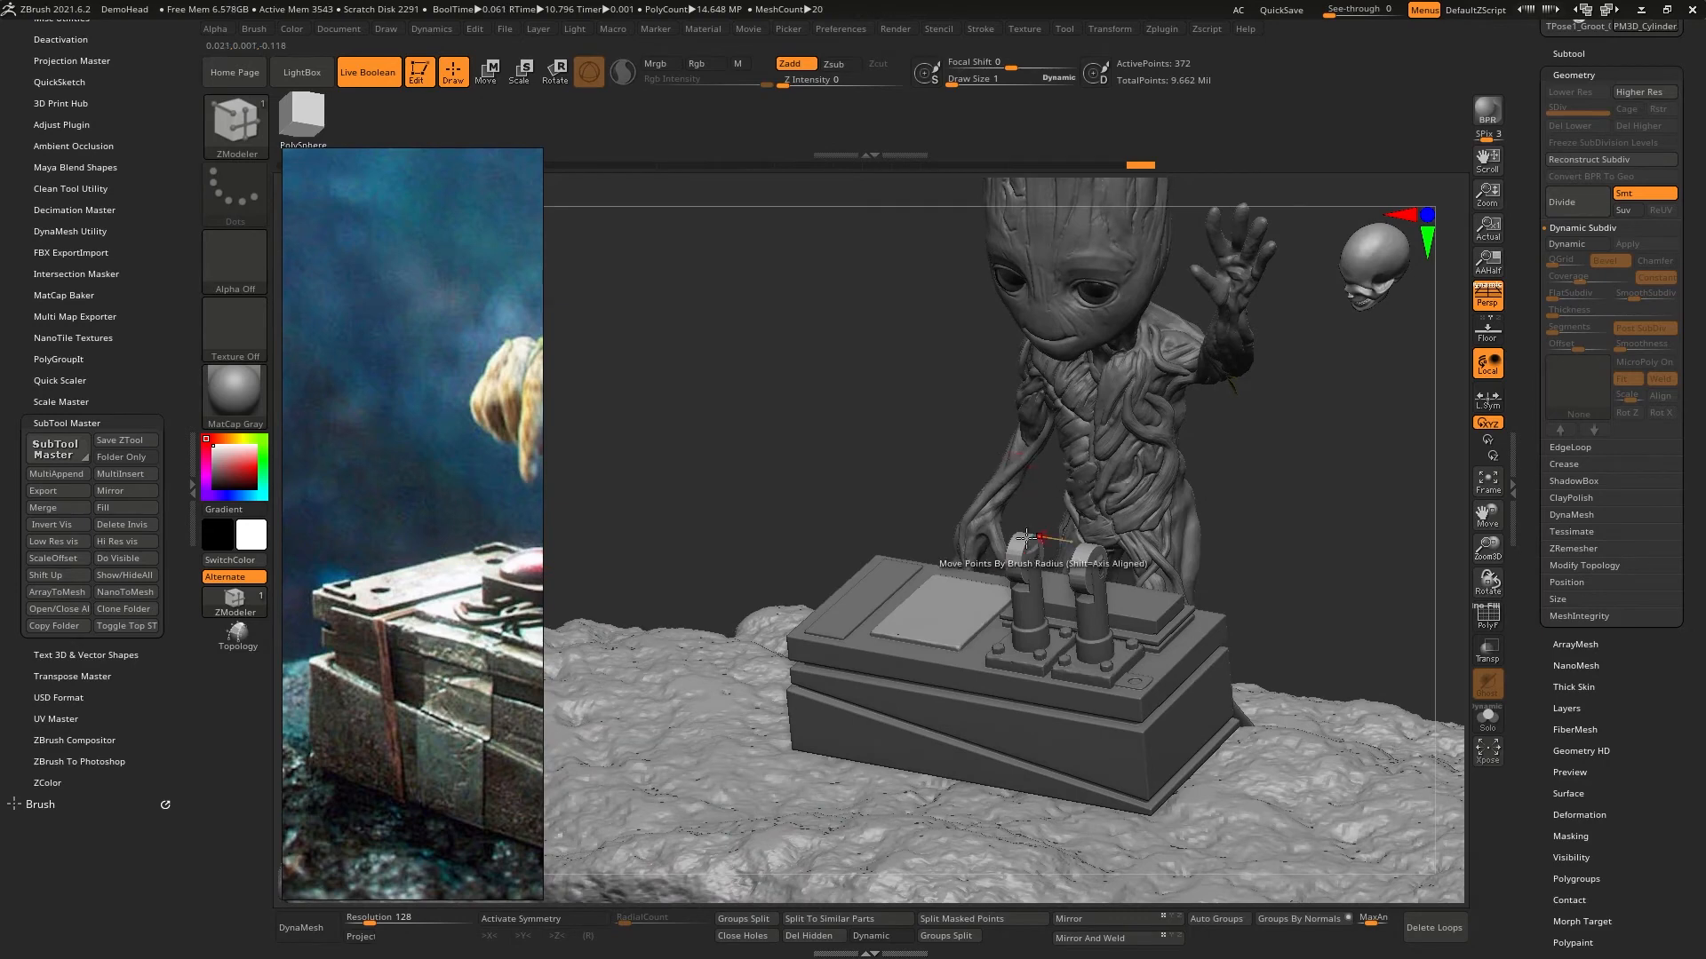
{"action": "left_click_drag", "start_coordinate": [765, 423], "coordinate": [928, 457]}
{"action": "mouse_move", "coordinate": [1215, 559]}
{"action": "right_mouse_down", "text": "ctrl"}
{"action": "mouse_move", "coordinate": [1210, 483]}
{"action": "mouse_move", "coordinate": [1191, 494]}
{"action": "mouse_move", "coordinate": [1240, 576]}
{"action": "mouse_move", "coordinate": [1162, 574]}
{"action": "mouse_move", "coordinate": [1169, 556]}
{"action": "mouse_move", "coordinate": [1151, 548]}
{"action": "mouse_move", "coordinate": [1147, 592]}
{"action": "mouse_move", "coordinate": [1021, 580]}
{"action": "mouse_move", "coordinate": [1240, 698]}
{"action": "mouse_move", "coordinate": [984, 642]}
{"action": "right_mouse_up", "text": "ctrl"}
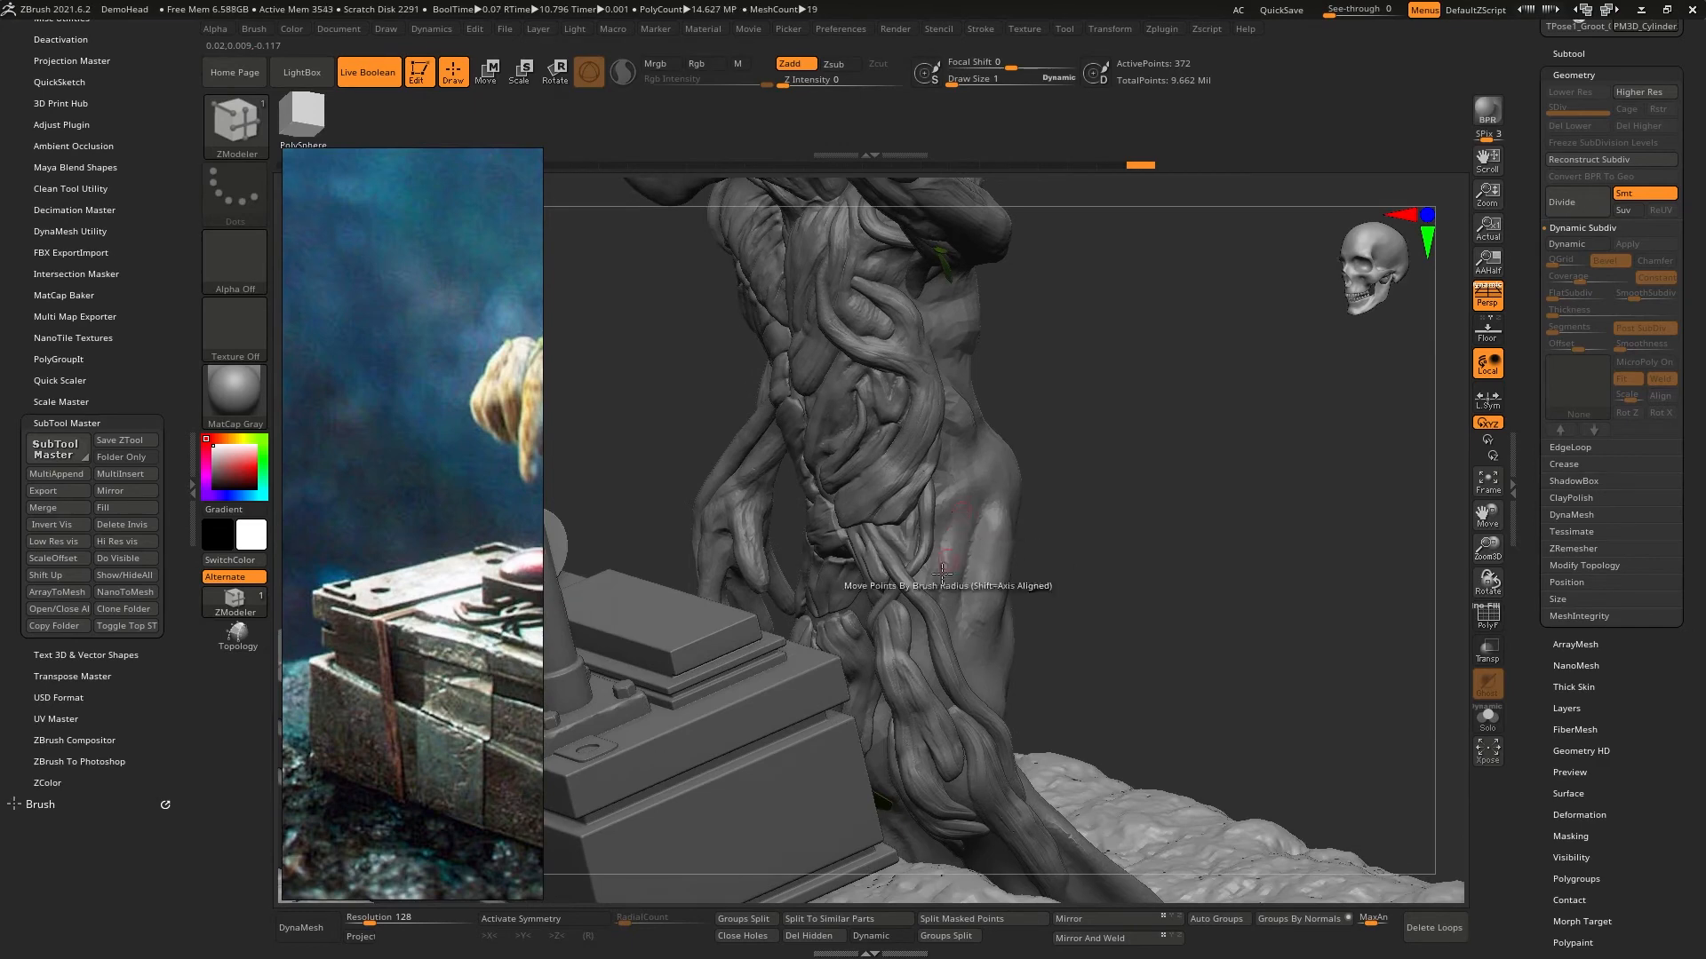
{"action": "mouse_move", "coordinate": [964, 565]}
{"action": "right_mouse_down"}
{"action": "mouse_move", "coordinate": [1012, 556]}
{"action": "mouse_move", "coordinate": [964, 558]}
{"action": "mouse_move", "coordinate": [898, 468]}
{"action": "mouse_move", "coordinate": [1321, 476]}
{"action": "right_mouse_up"}
{"action": "right_click_drag", "start_coordinate": [1095, 476], "coordinate": [1128, 521], "text": "alt"}
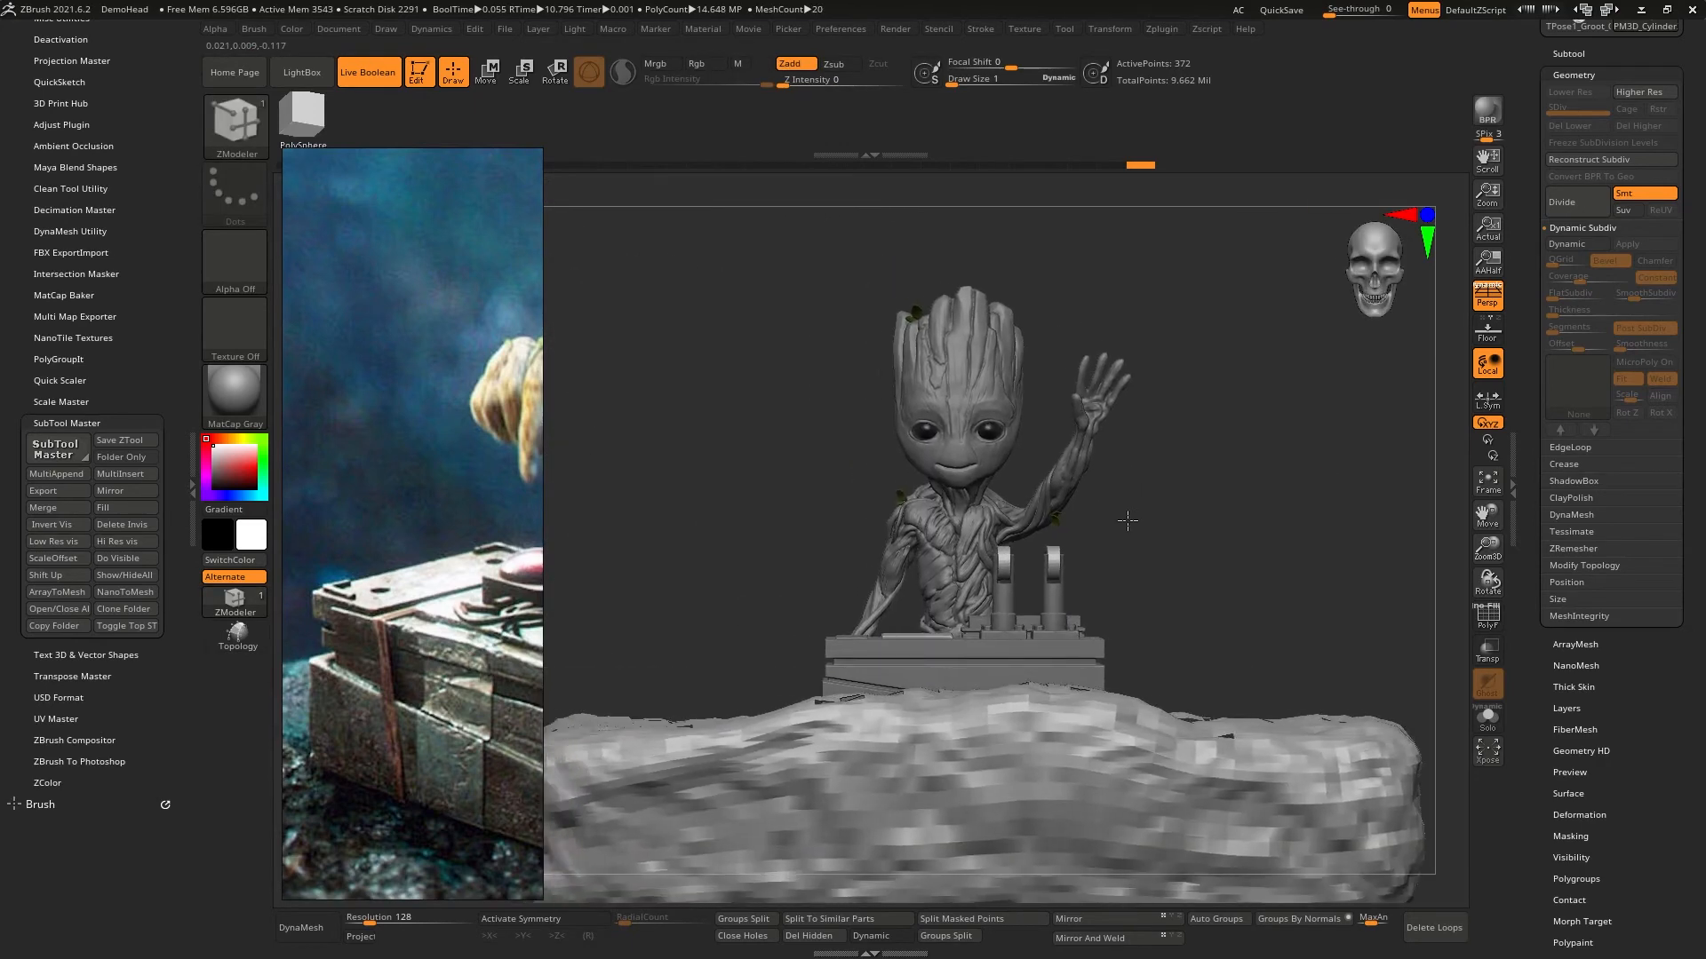
- Save the tool in the Groot project folder, overwriting Groot_00015.ZTL
{"action": "left_click_drag", "start_coordinate": [1534, 136], "coordinate": [1529, 311]}
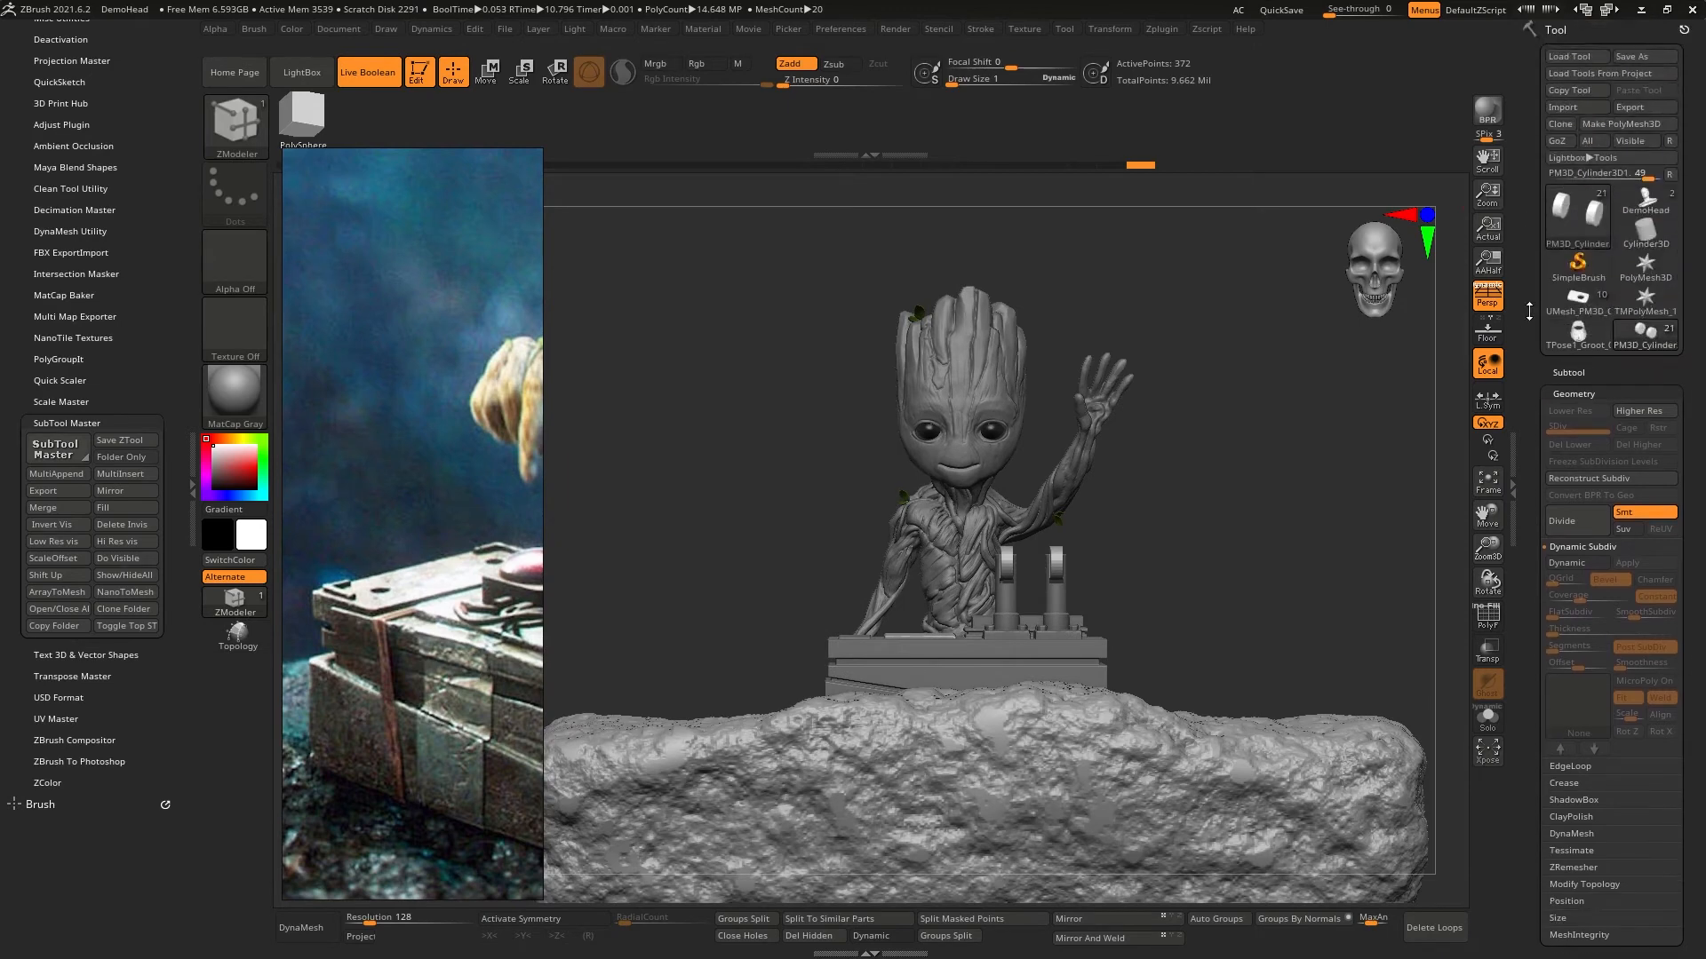
{"action": "left_click", "coordinate": [1634, 57]}
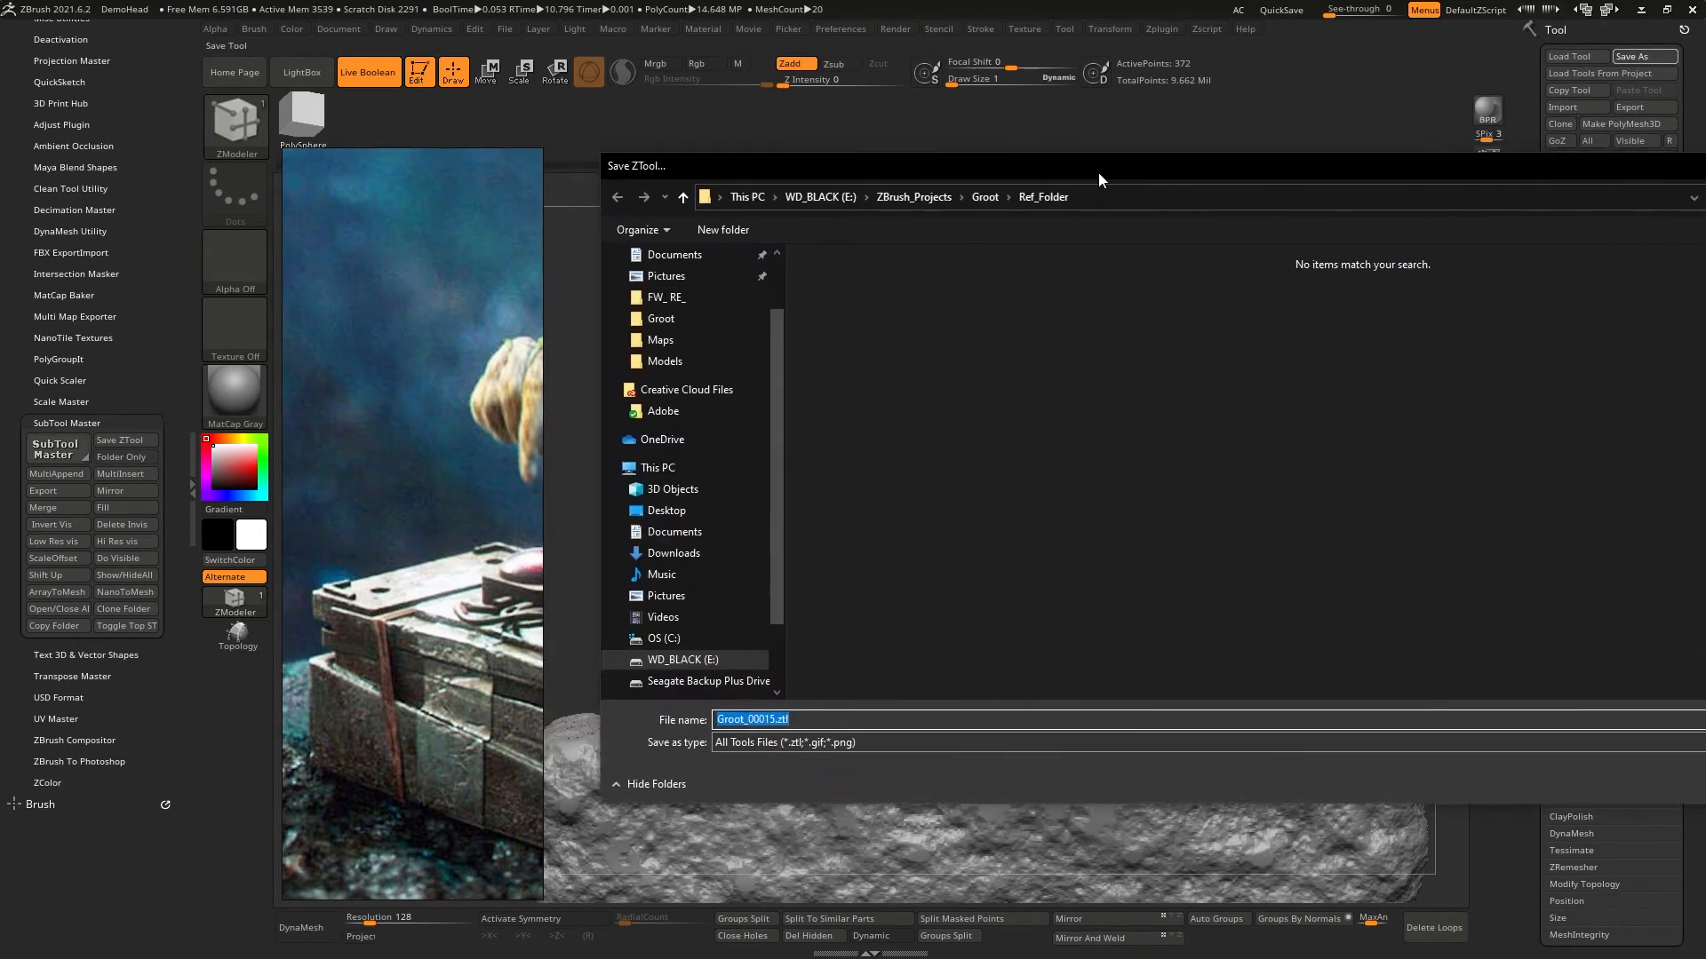
{"action": "left_click_drag", "start_coordinate": [1097, 178], "coordinate": [1016, 219]}
{"action": "left_click", "coordinate": [898, 237]}
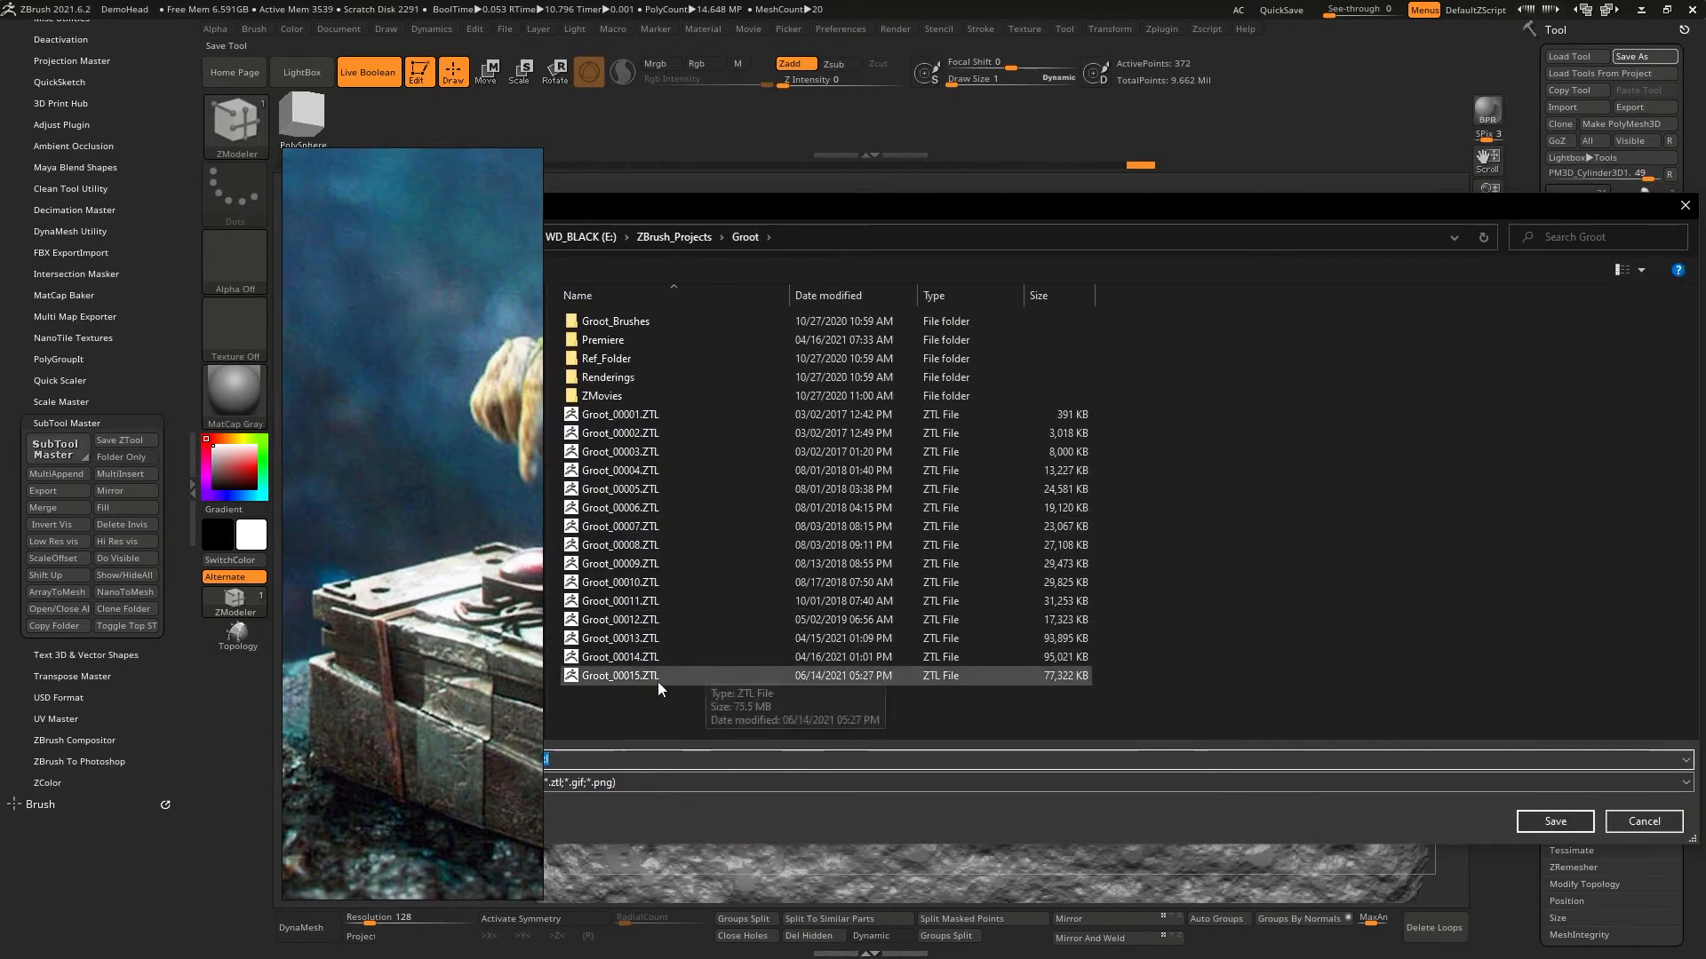
{"action": "left_click", "coordinate": [701, 678]}
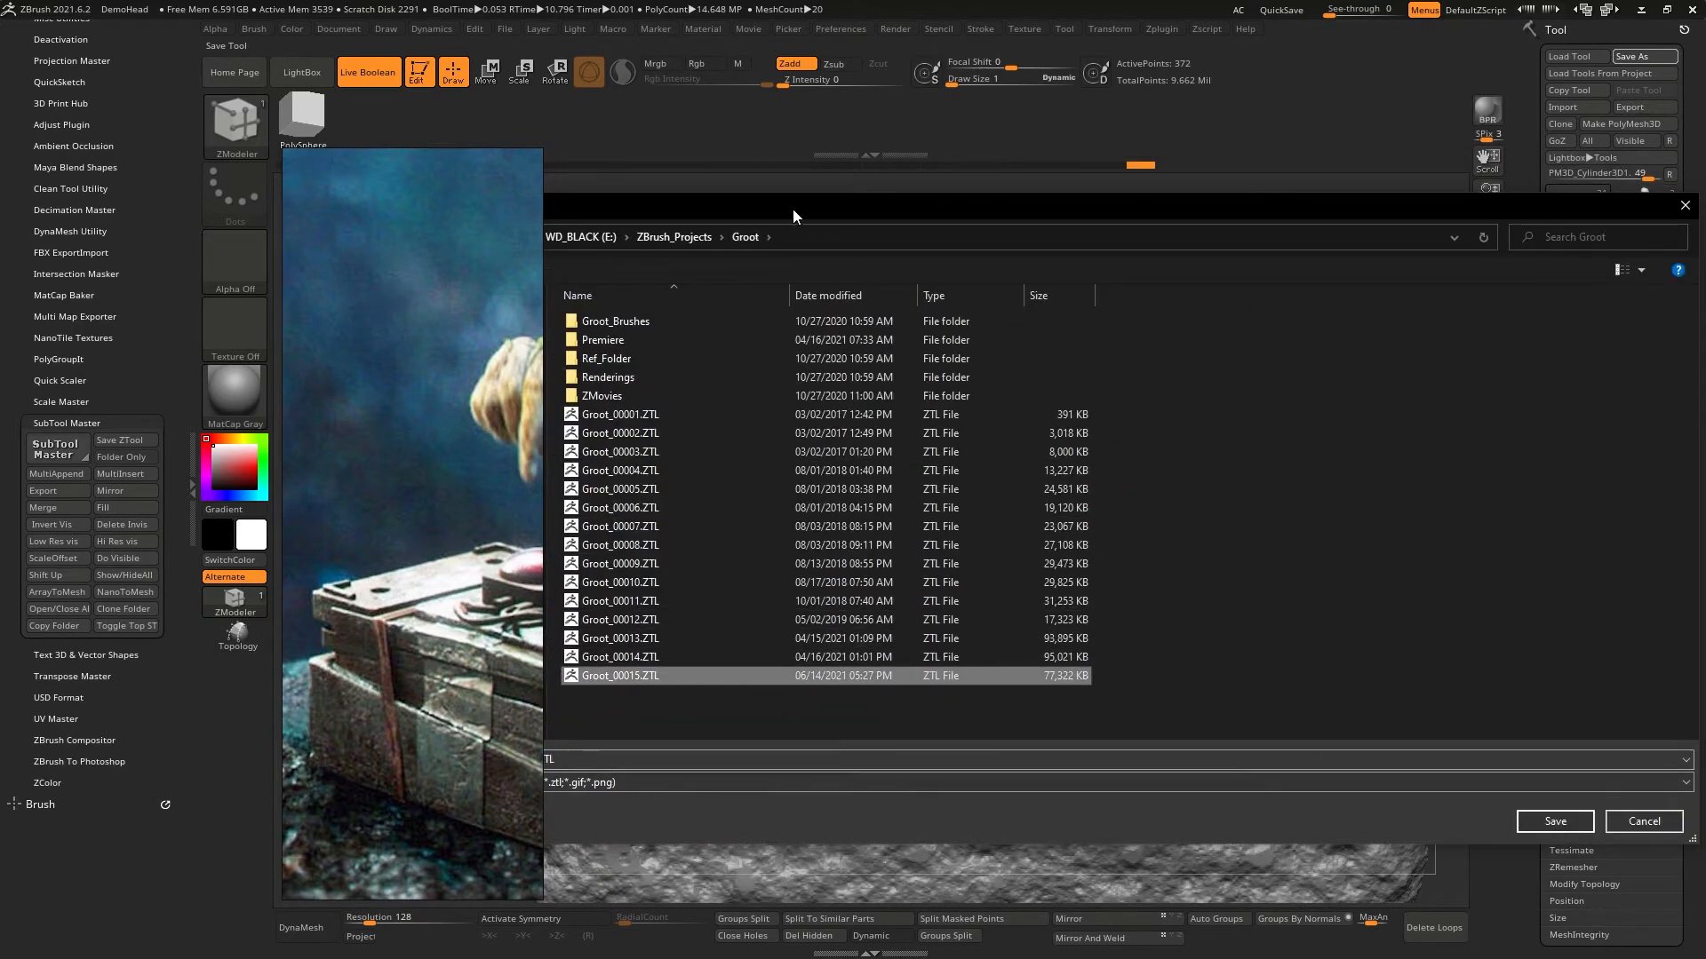
{"action": "left_click_drag", "start_coordinate": [793, 210], "coordinate": [702, 184]}
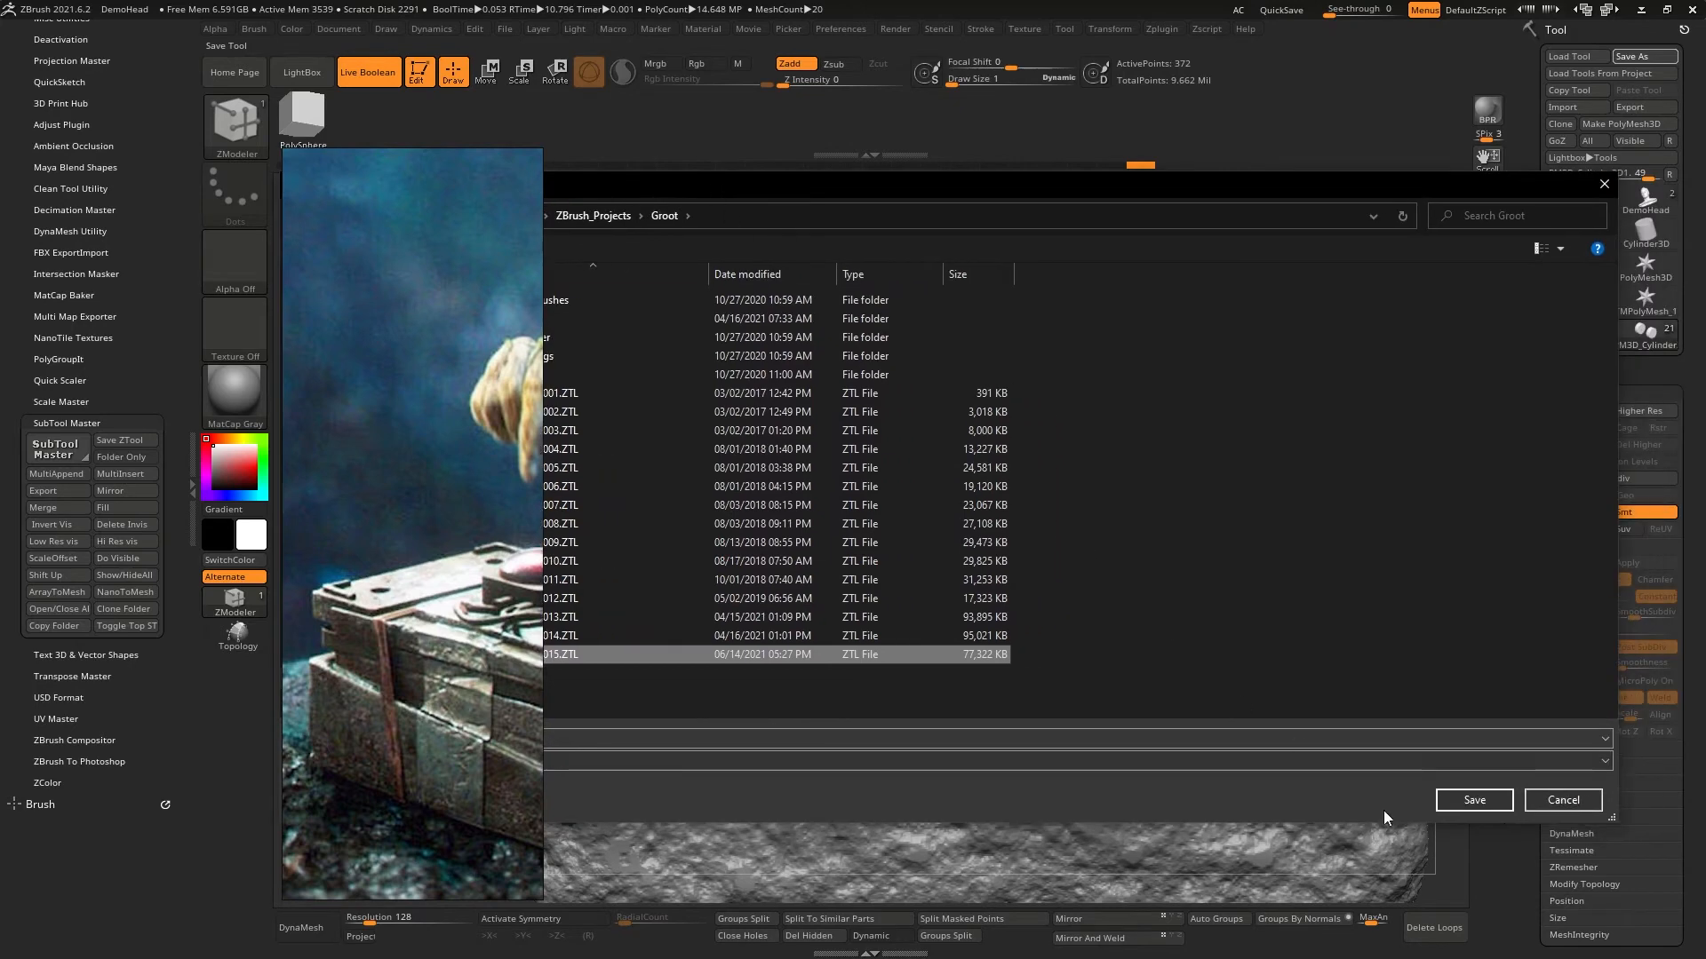
{"action": "left_click", "coordinate": [1471, 800]}
{"action": "left_click", "coordinate": [894, 471]}
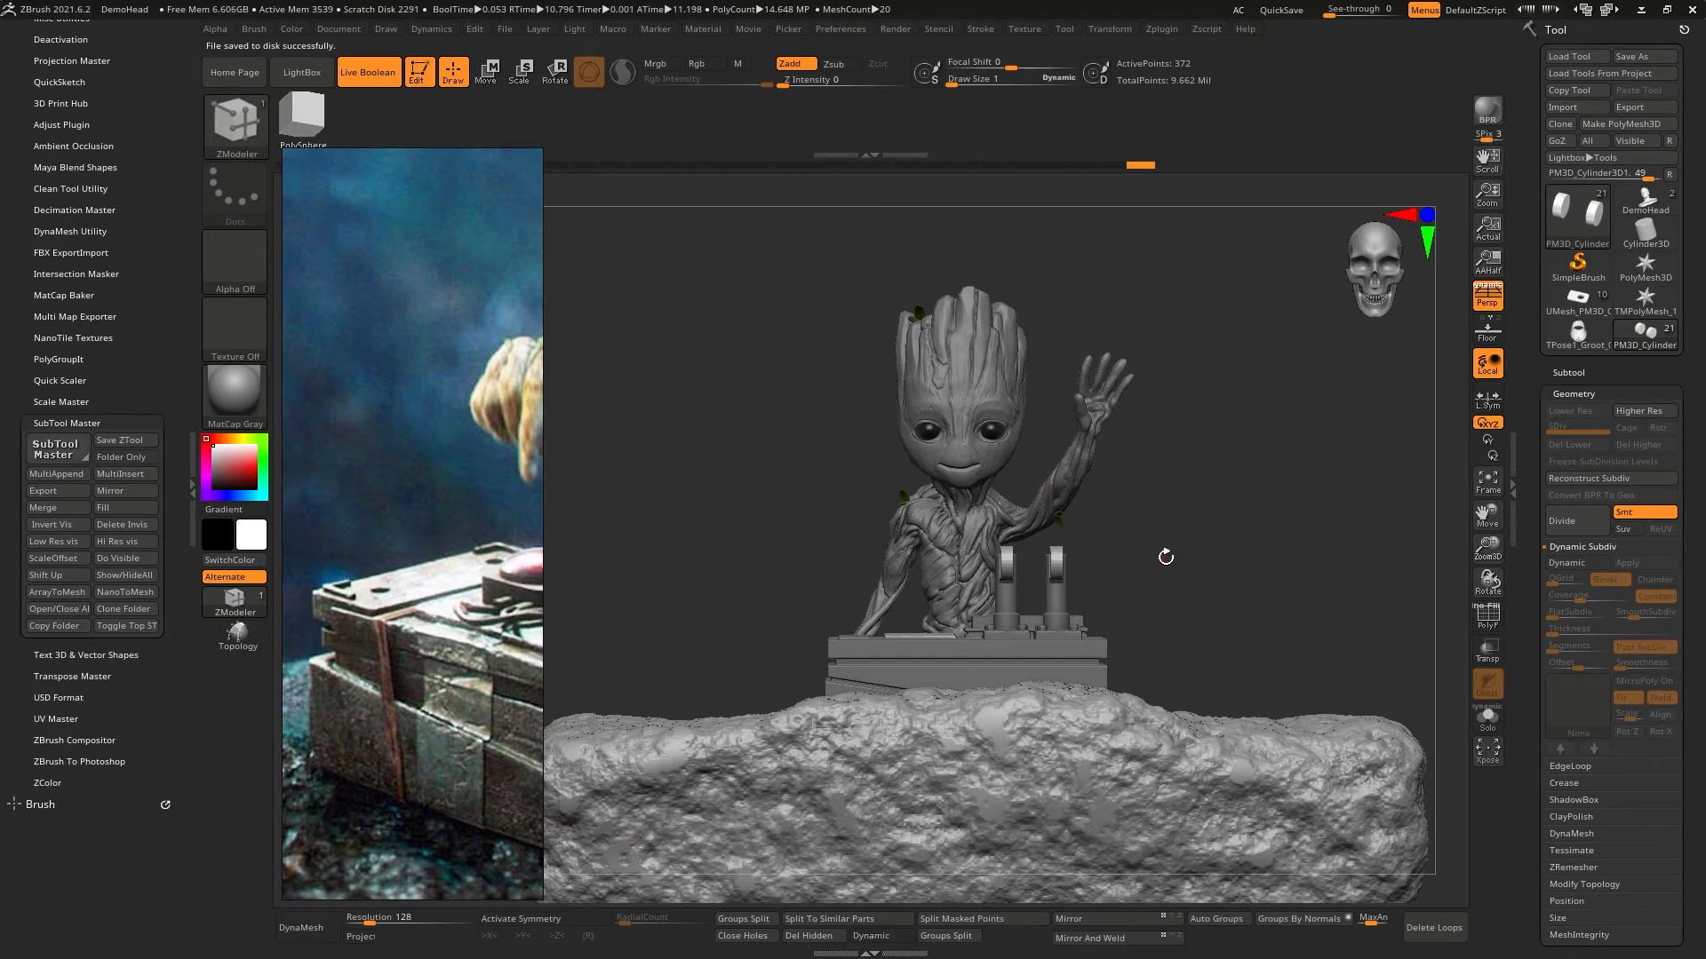
{"action": "left_click_drag", "start_coordinate": [1165, 557], "coordinate": [1120, 541]}
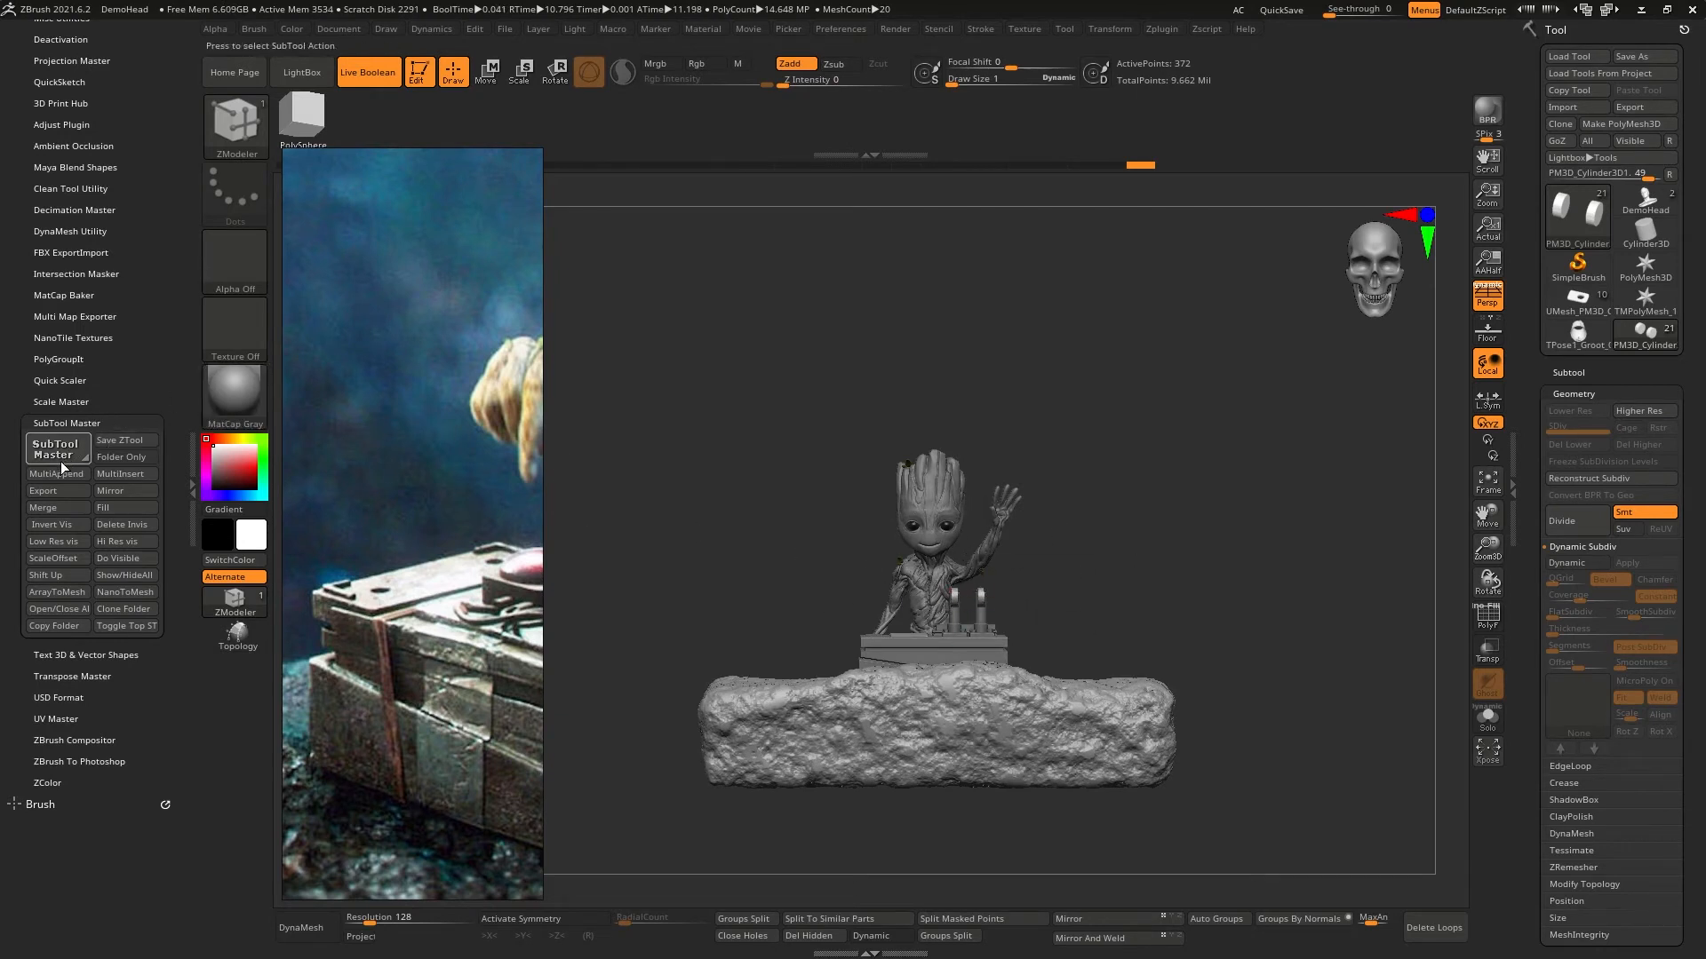
- Build a Transpose Master TPoseMesh of the scene, try its Move gizmo, return to the original Groot tool and reset the tool list
{"action": "scroll", "coordinate": [25, 471], "scroll_direction": "down", "scroll_amount": 2}
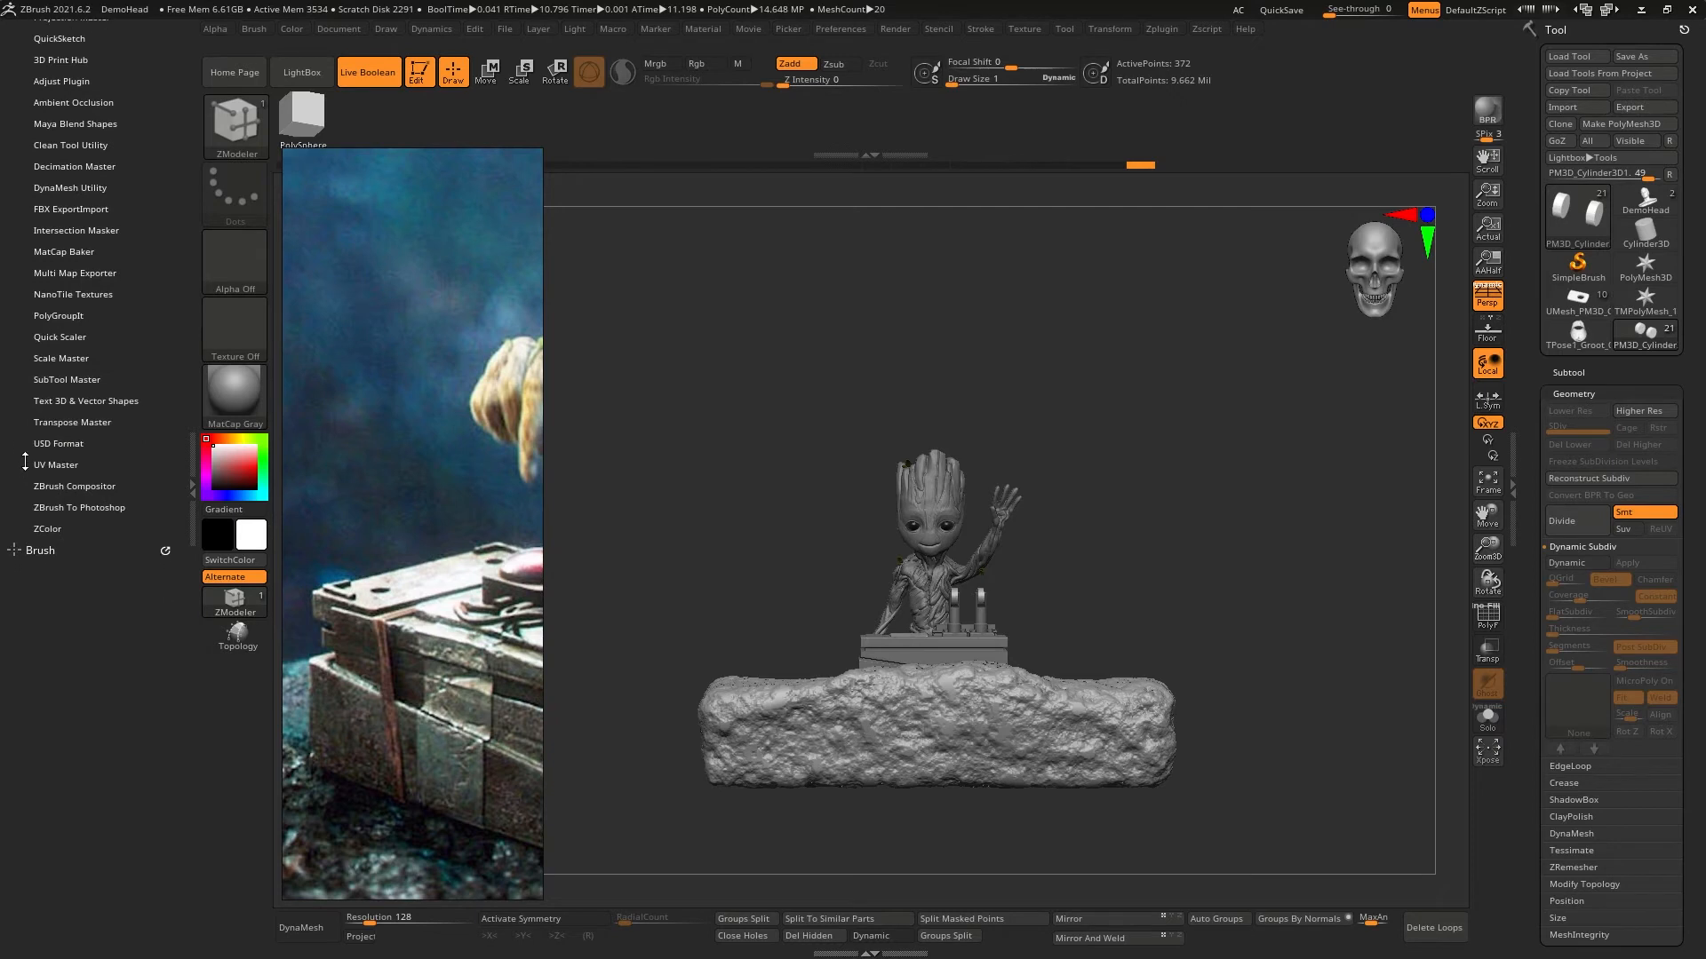
{"action": "left_click", "coordinate": [64, 423]}
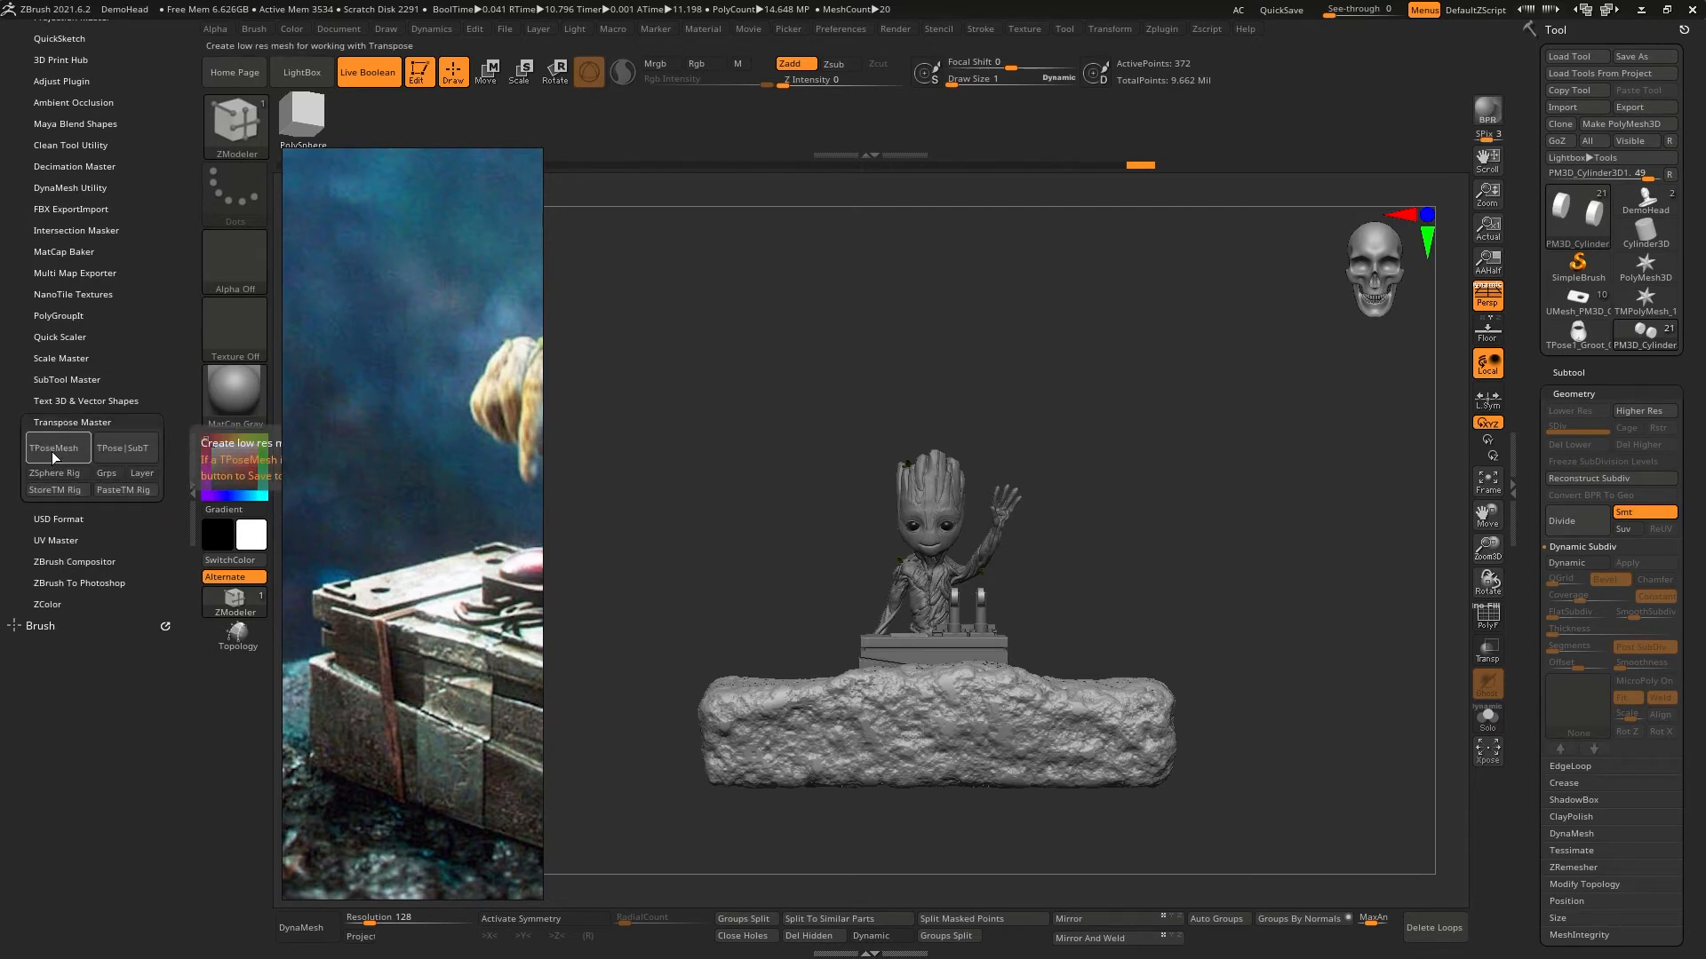
{"action": "left_click", "coordinate": [51, 447]}
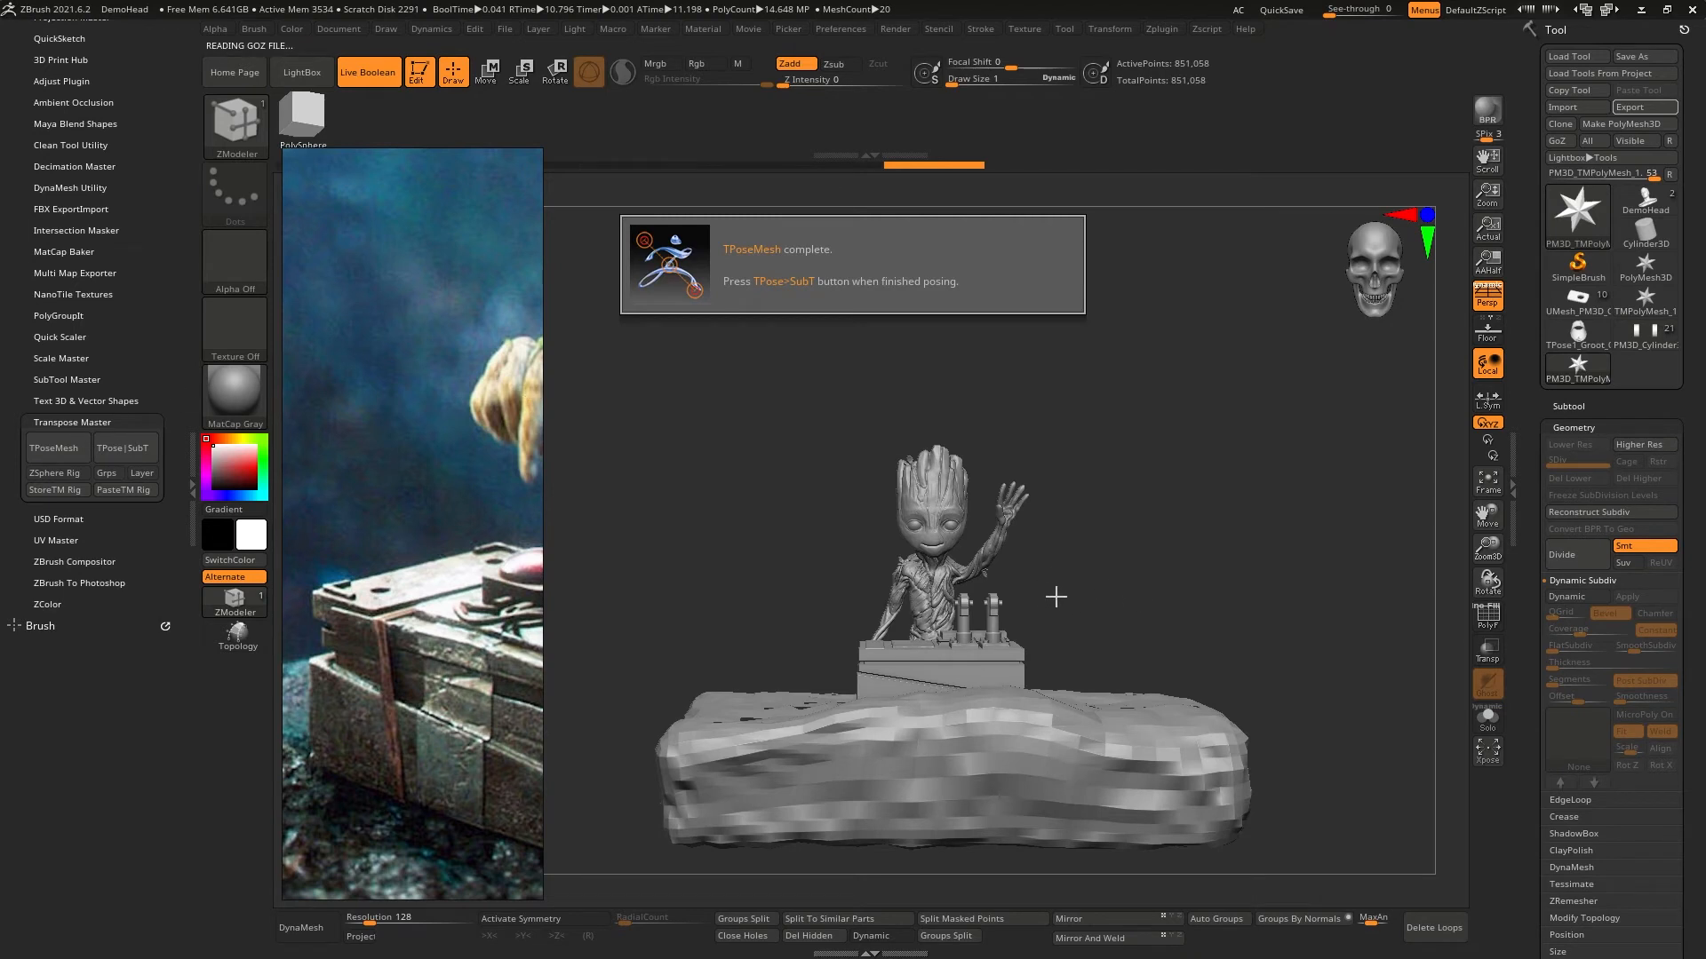
{"action": "left_click", "coordinate": [486, 71]}
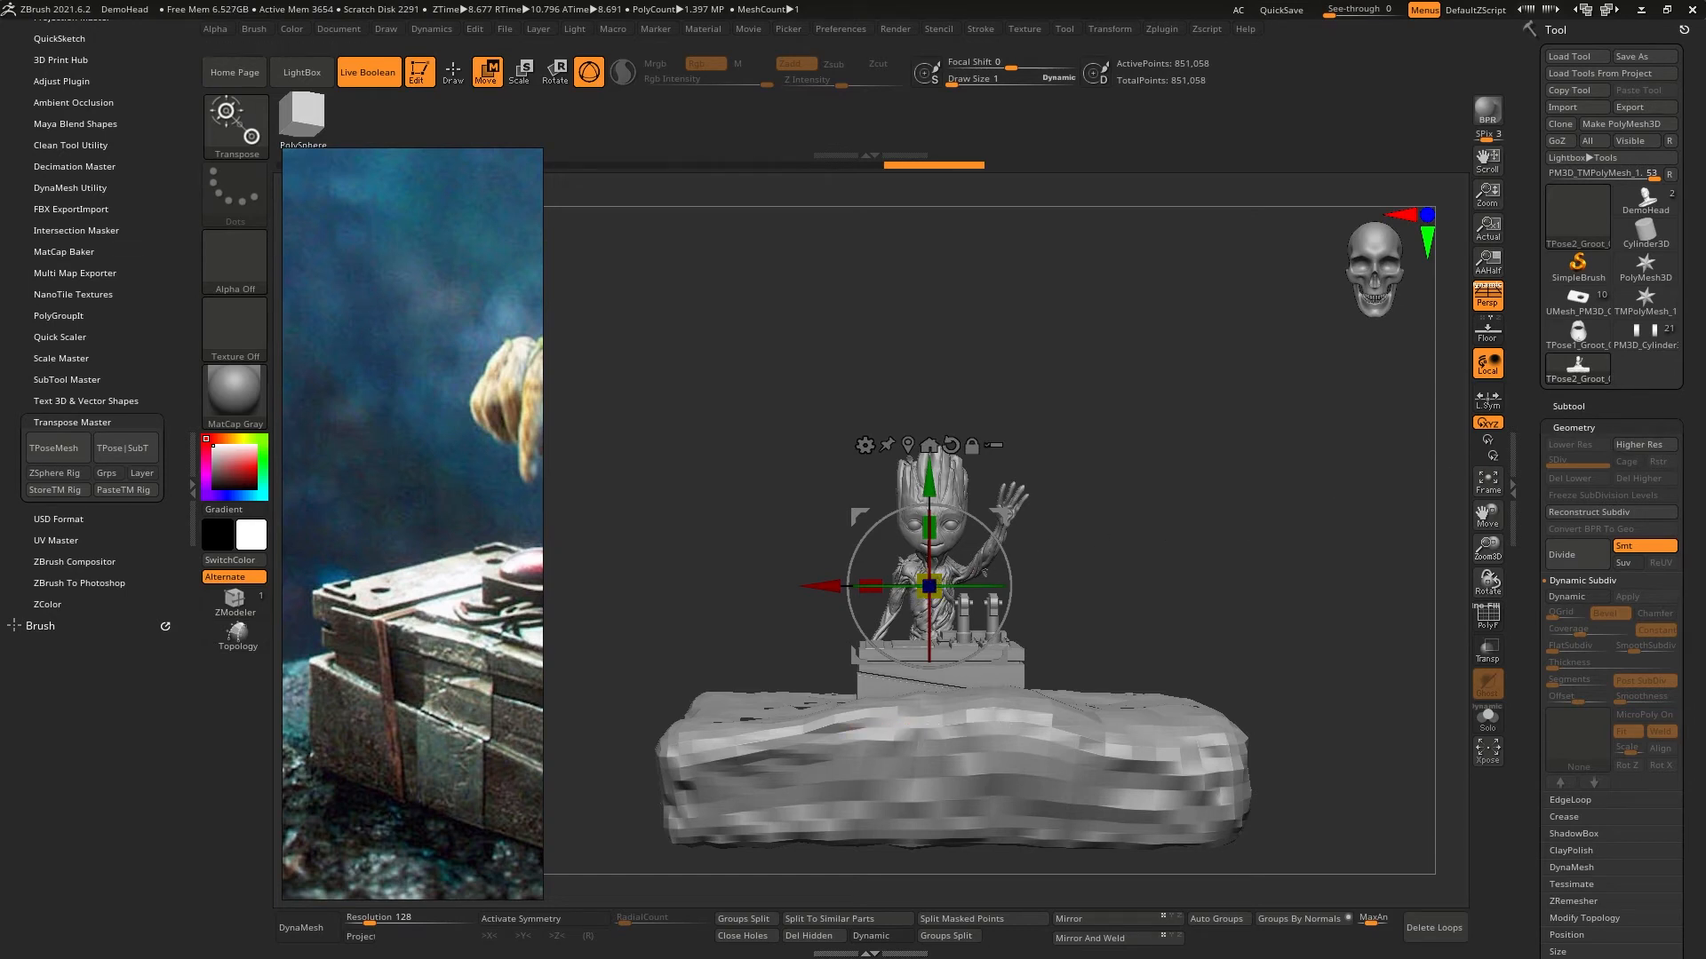
{"action": "left_click", "coordinate": [1644, 337]}
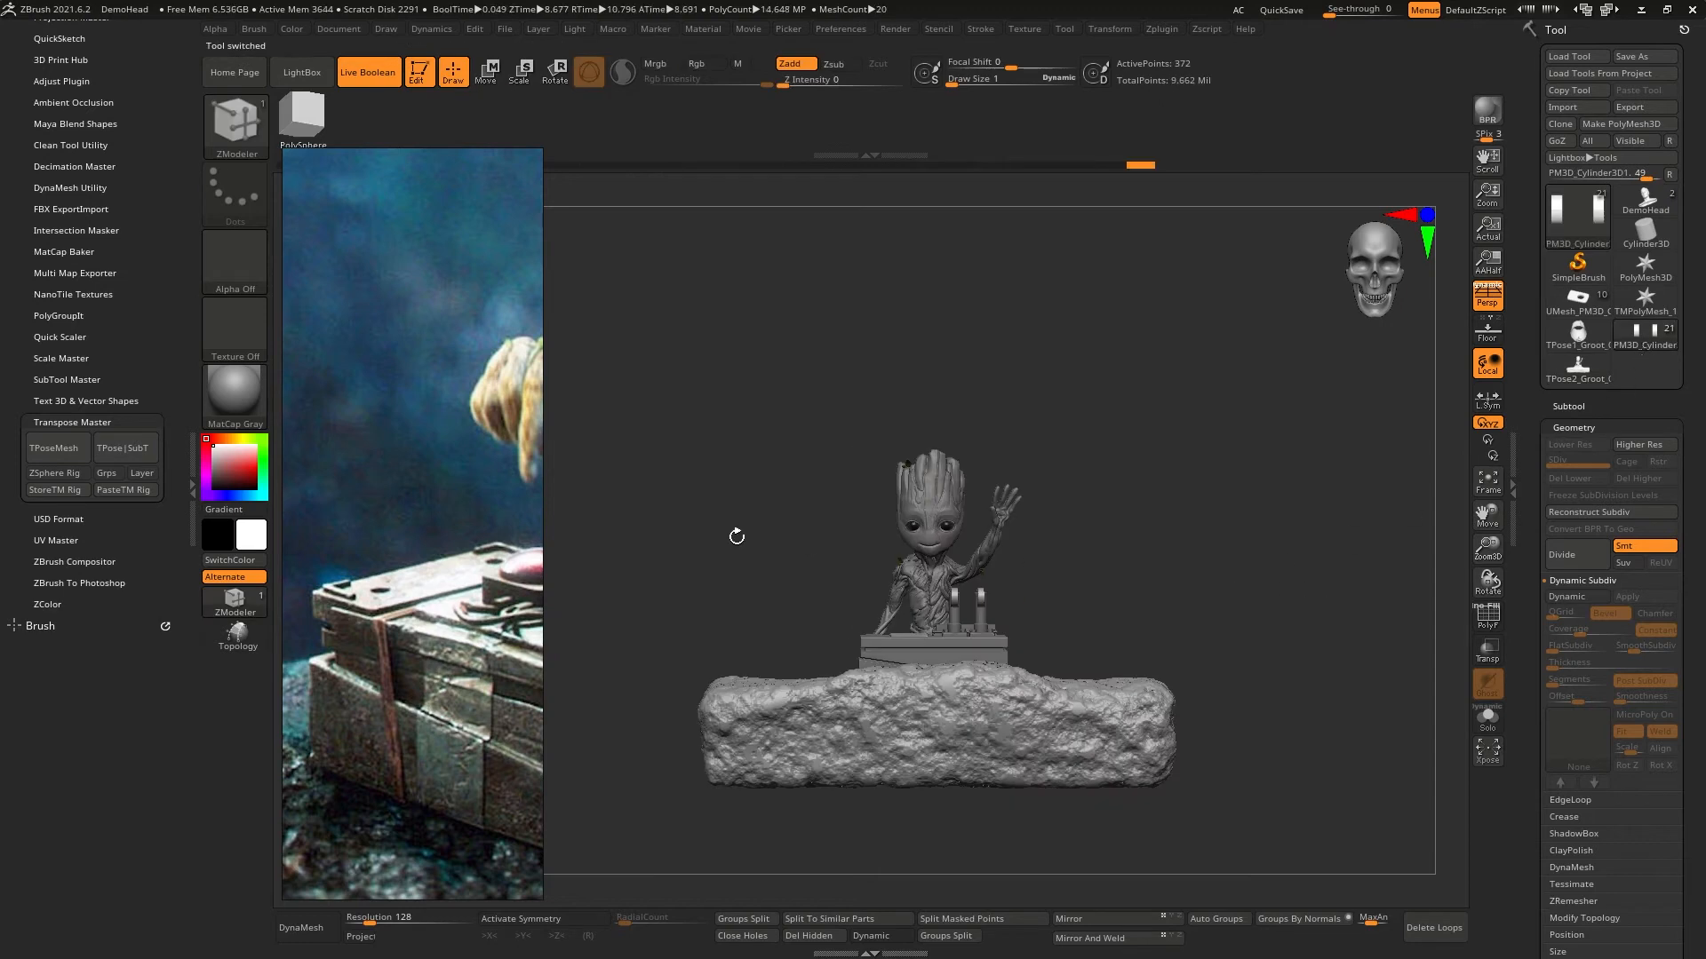
{"action": "left_click", "coordinate": [1670, 176]}
- Show the Cave subtool, inspect it around Groot and the rock, and delete it from the tool
{"action": "left_click_drag", "start_coordinate": [1213, 543], "coordinate": [1358, 471]}
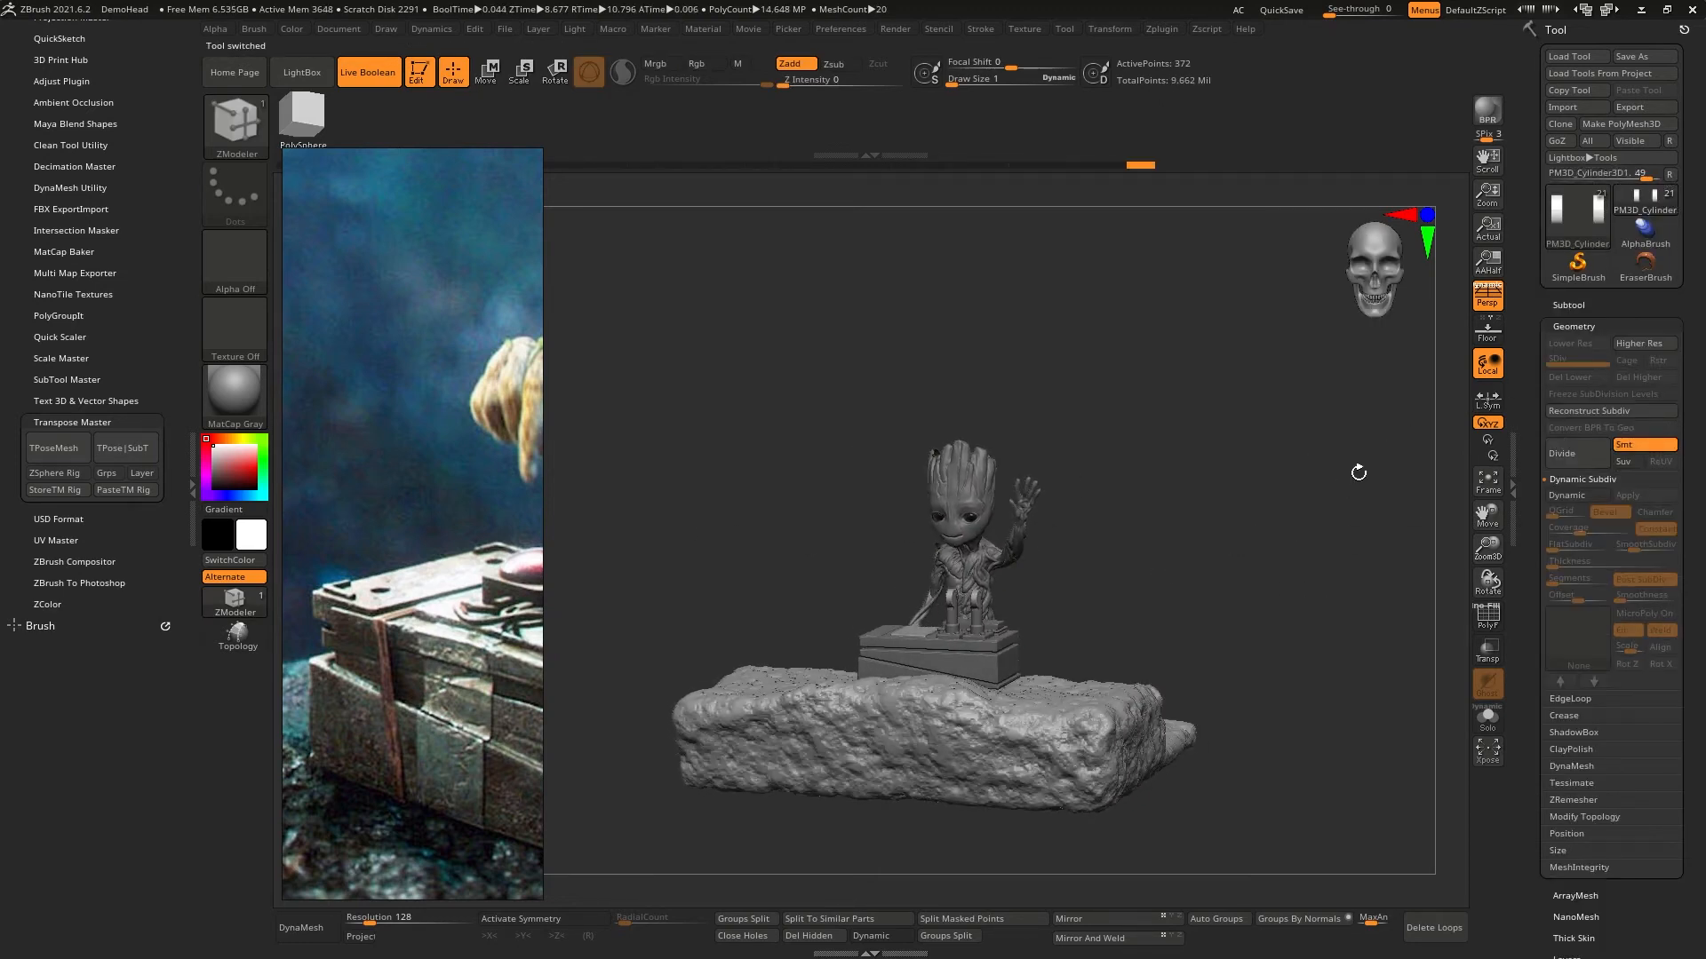
{"action": "left_click", "coordinate": [1588, 304]}
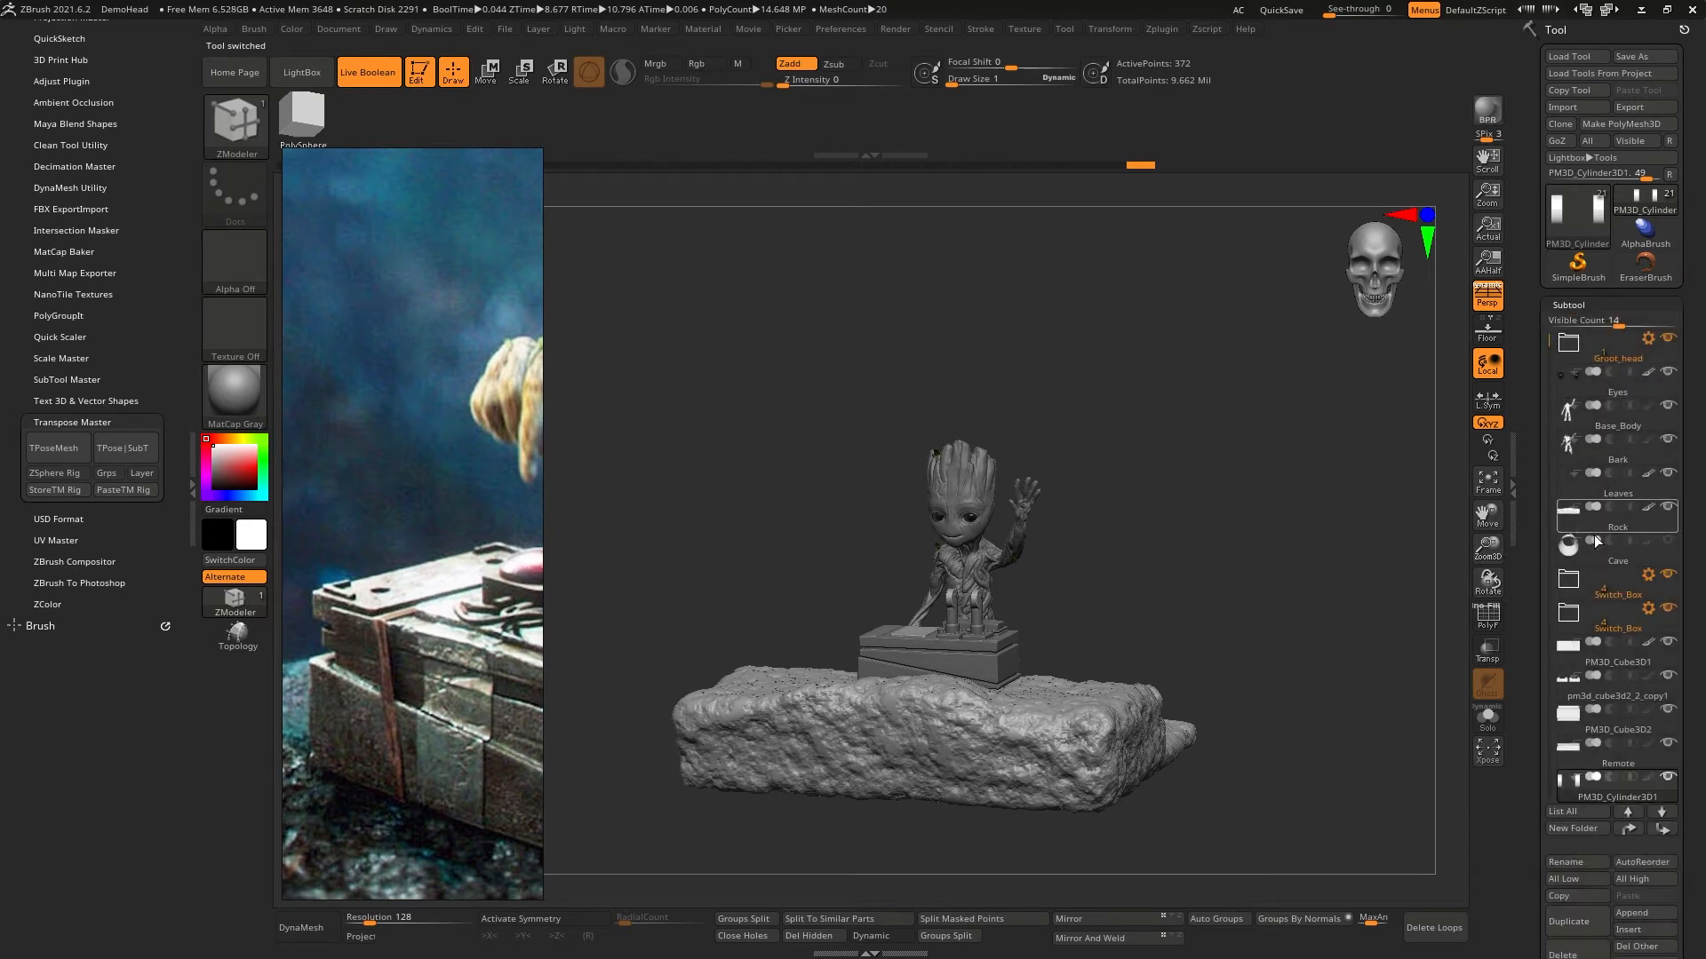
{"action": "left_click", "coordinate": [1665, 549]}
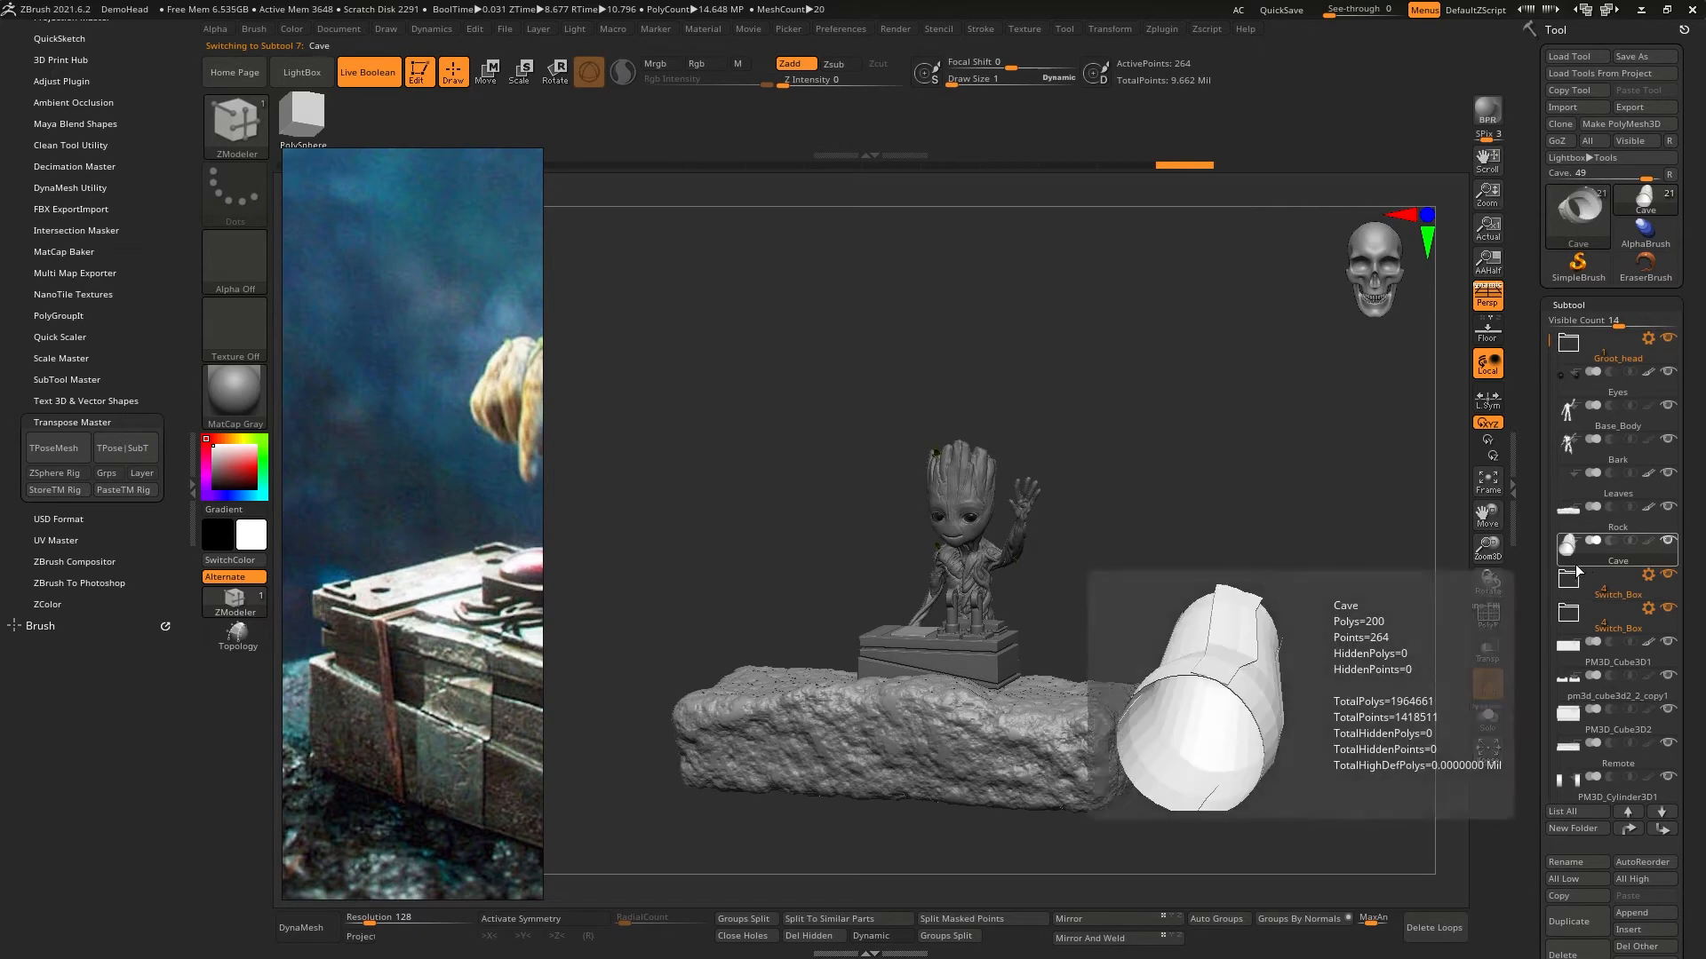
{"action": "mouse_move", "coordinate": [1195, 462]}
{"action": "right_mouse_down", "text": "ctrl"}
{"action": "mouse_move", "coordinate": [1146, 390]}
{"action": "mouse_move", "coordinate": [1138, 453]}
{"action": "mouse_move", "coordinate": [986, 448]}
{"action": "mouse_move", "coordinate": [1096, 469]}
{"action": "right_mouse_up", "text": "ctrl"}
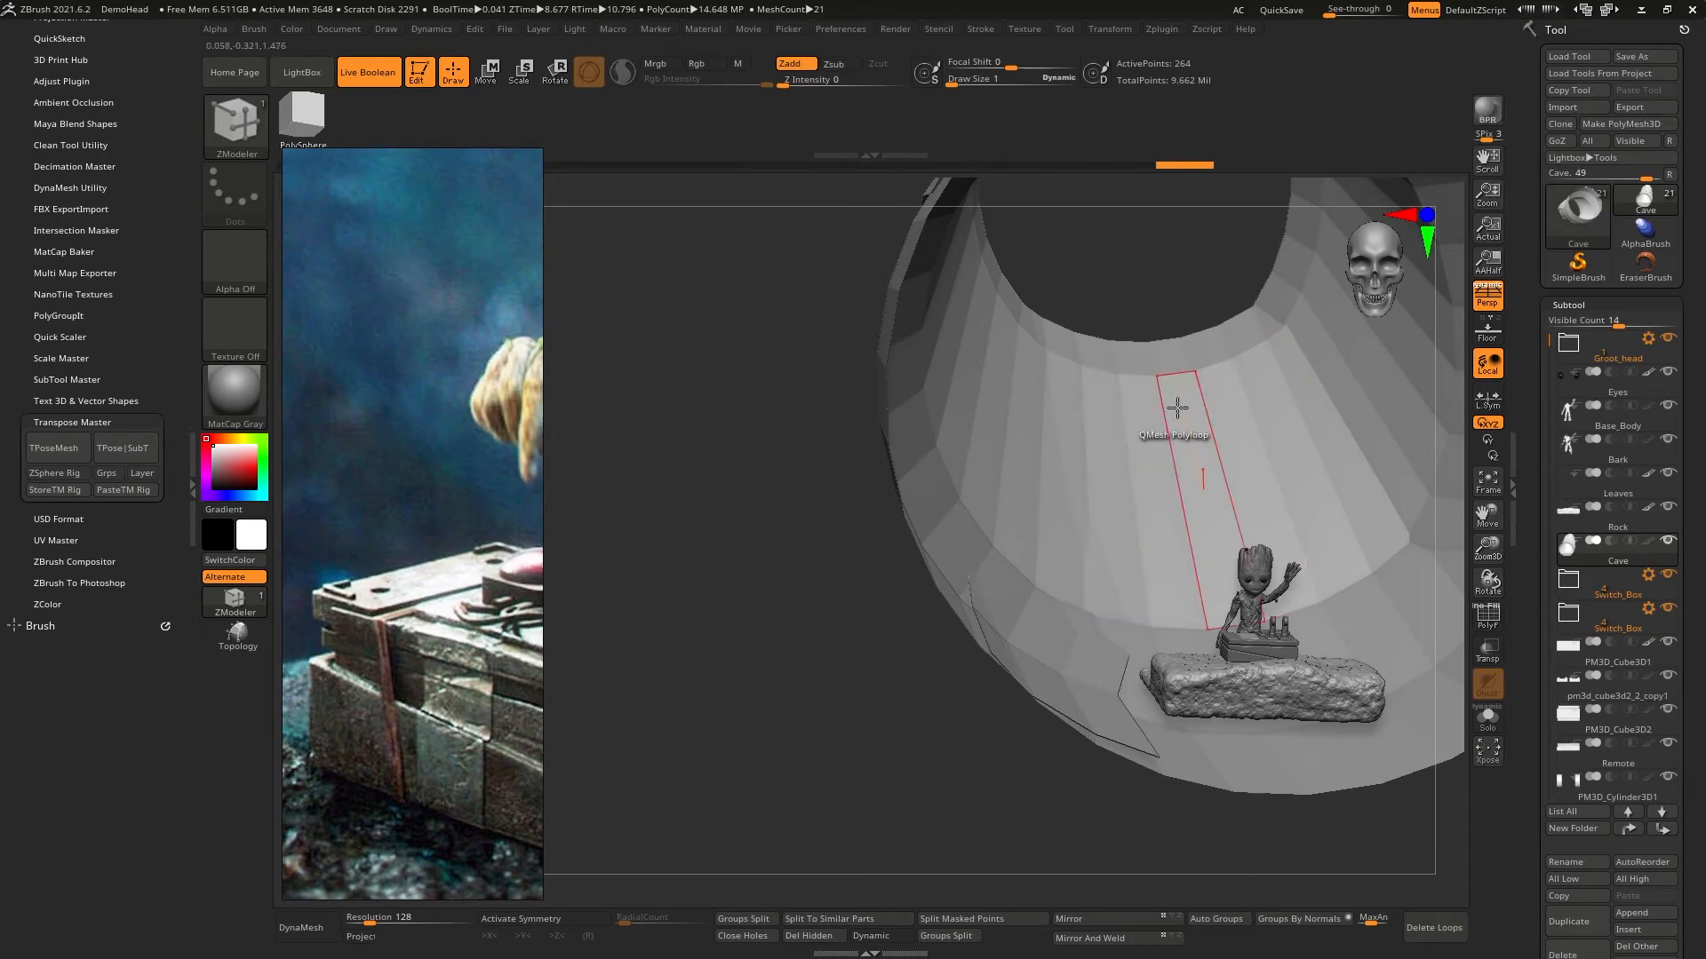
{"action": "right_click_drag", "start_coordinate": [1178, 419], "coordinate": [1077, 472]}
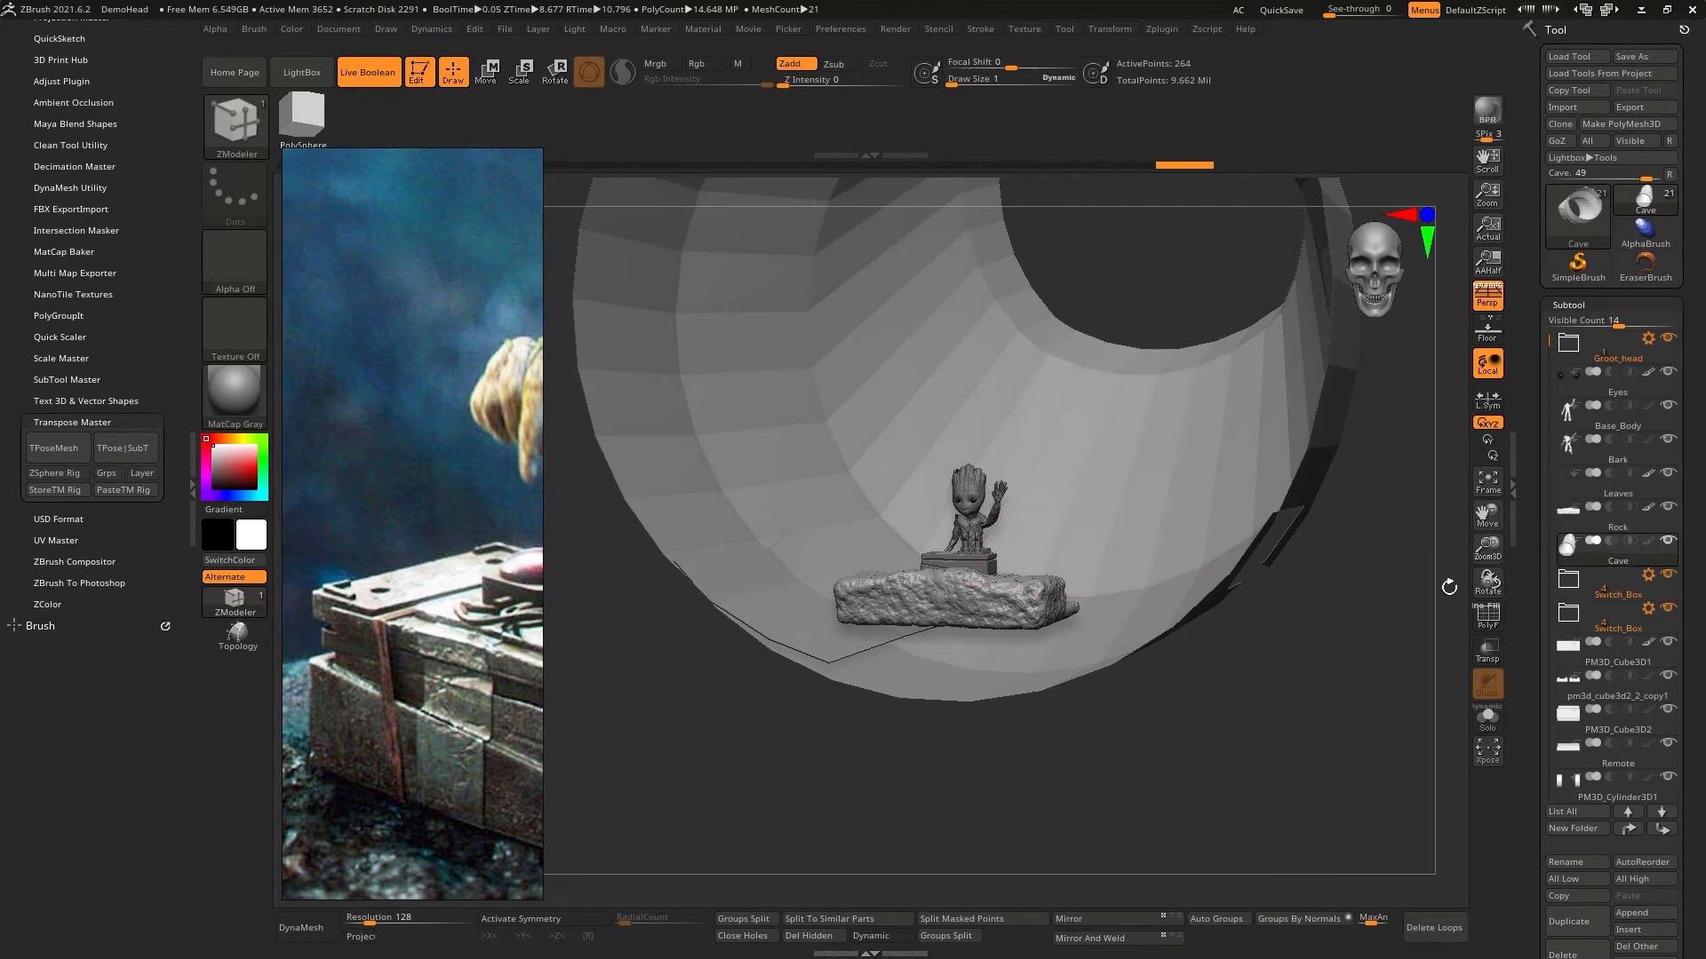
{"action": "left_click_drag", "start_coordinate": [1331, 644], "coordinate": [1169, 774]}
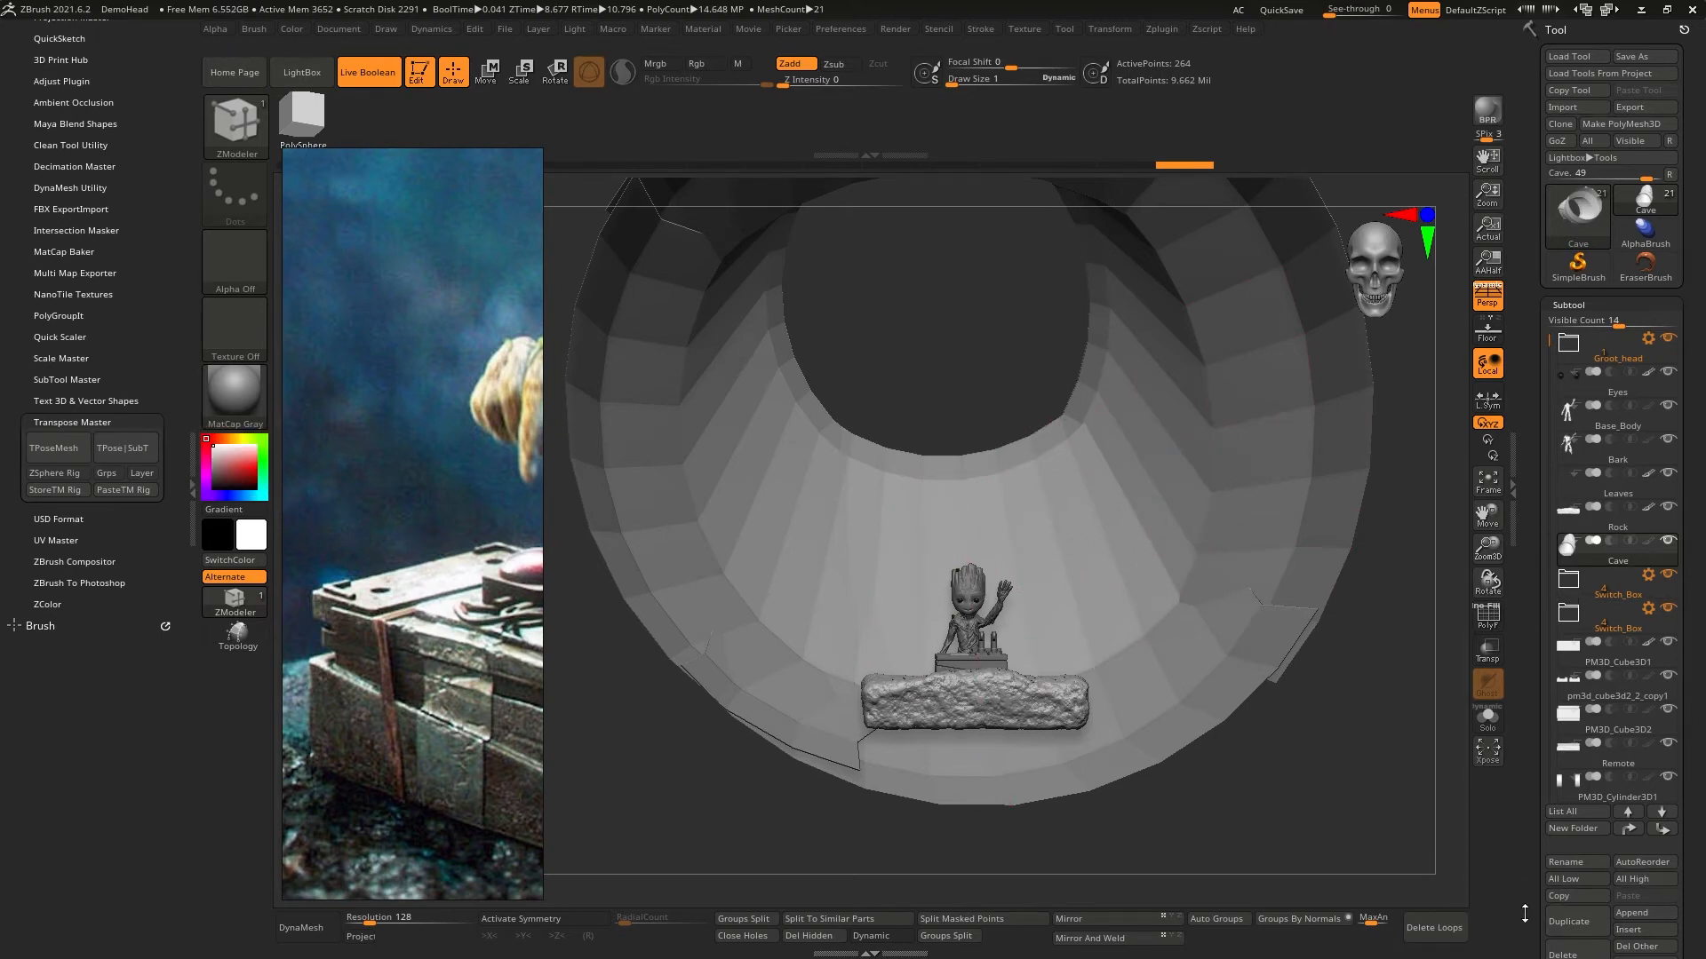
{"action": "scroll", "coordinate": [1626, 866], "scroll_direction": "down", "scroll_amount": 3}
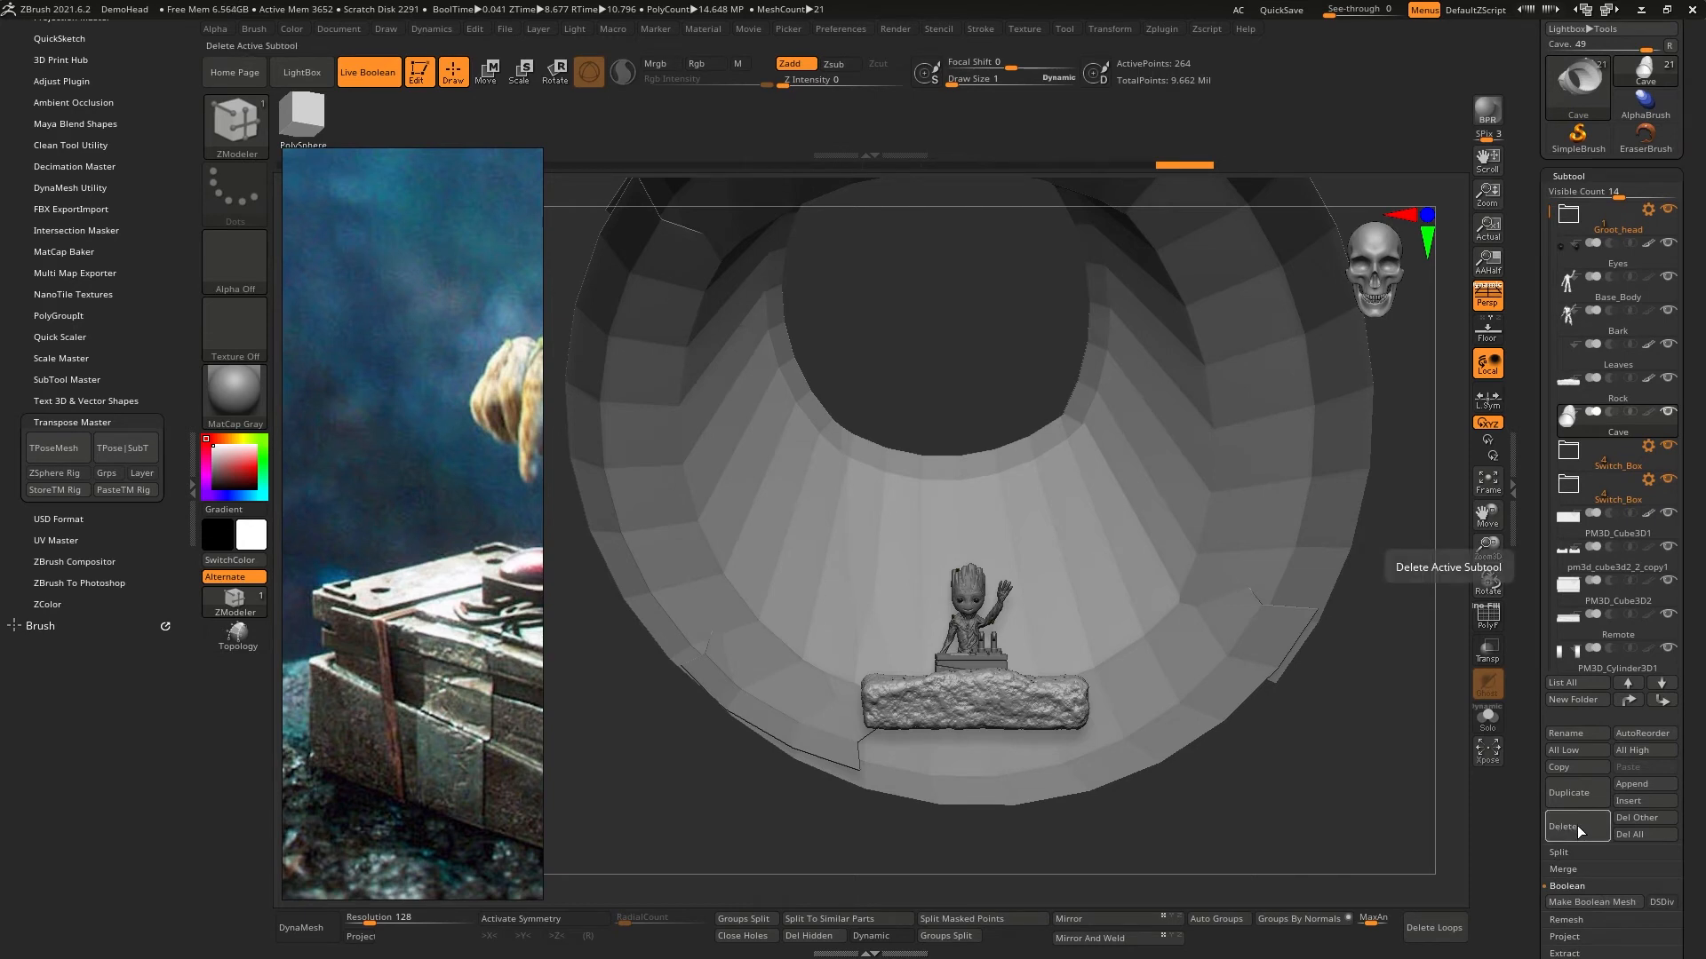
{"action": "left_click", "coordinate": [1576, 825]}
{"action": "left_click", "coordinate": [1410, 863]}
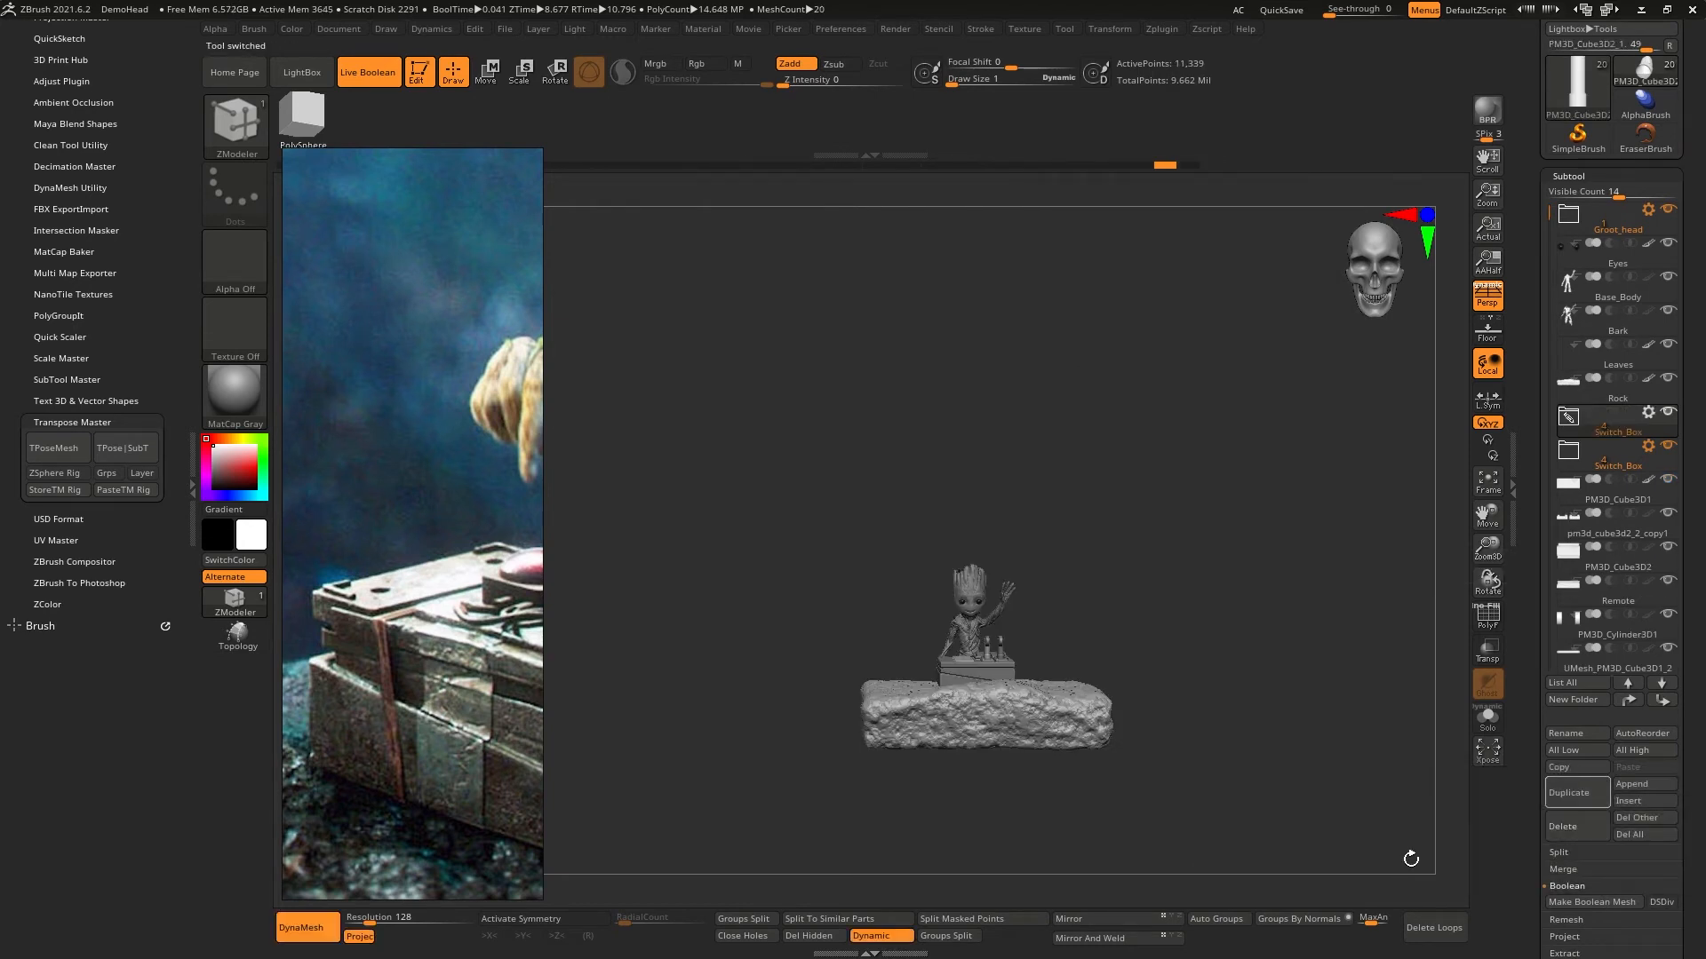
- Set the scene scale in Scale Master to millimetres, choosing the 14.57 x 44.87 x 14.57 mm option
{"action": "right_click_drag", "start_coordinate": [1126, 574], "coordinate": [1031, 595], "text": "alt"}
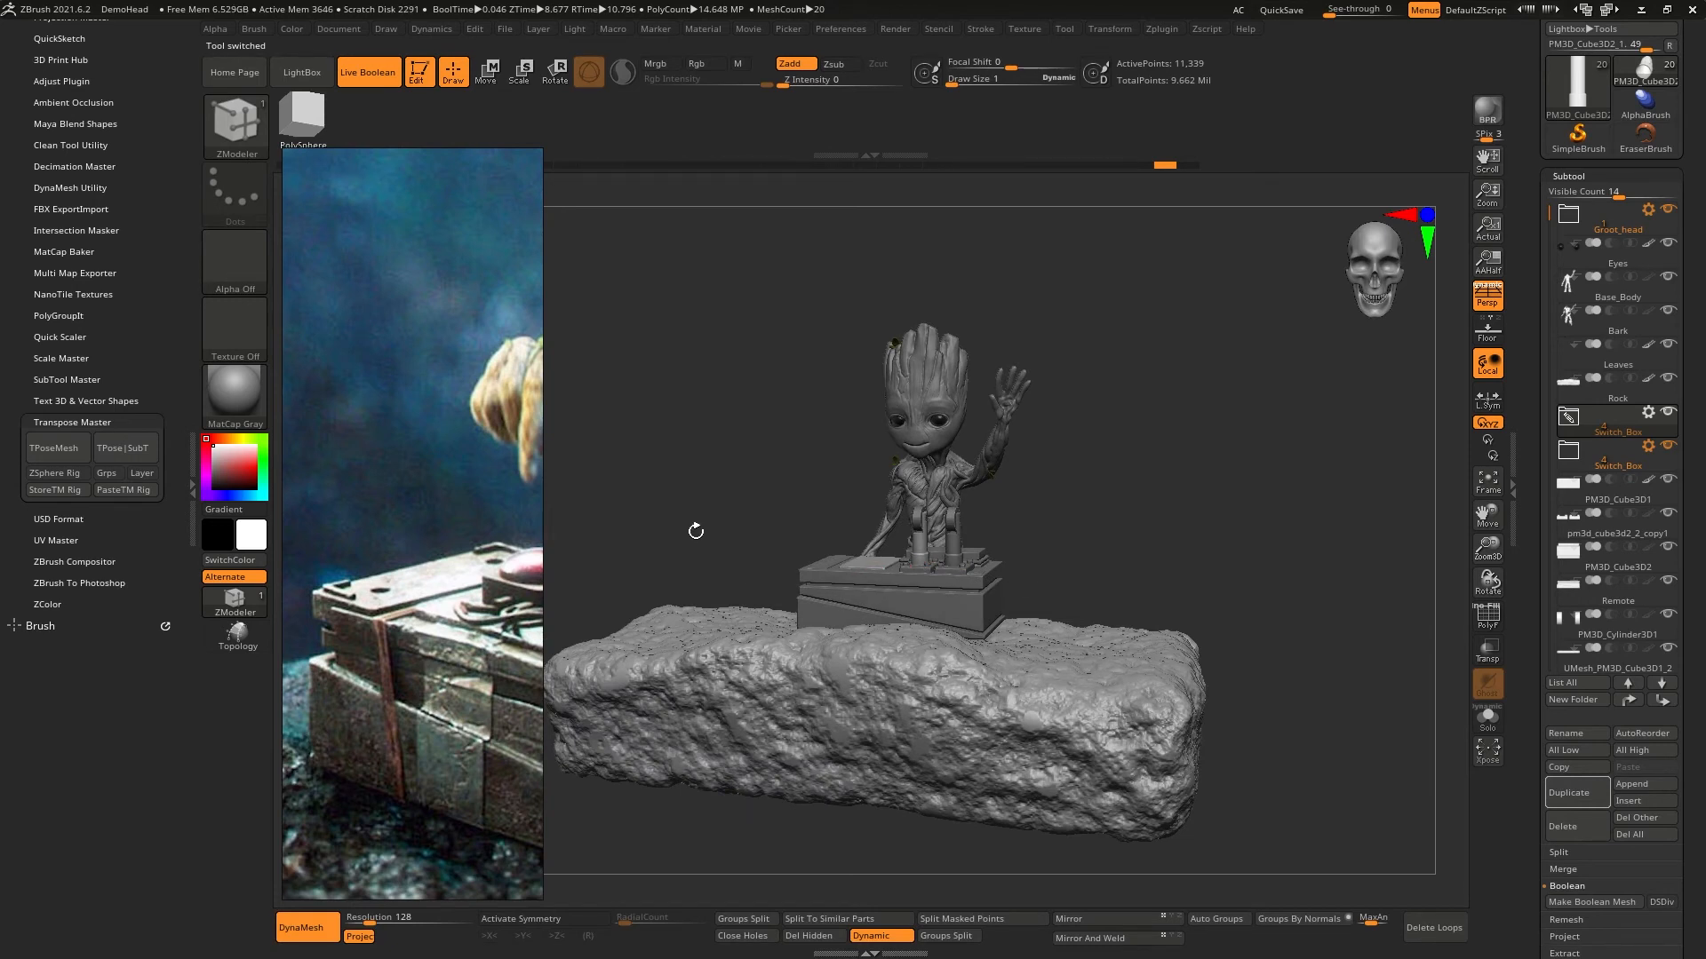
{"action": "left_click", "coordinate": [69, 359]}
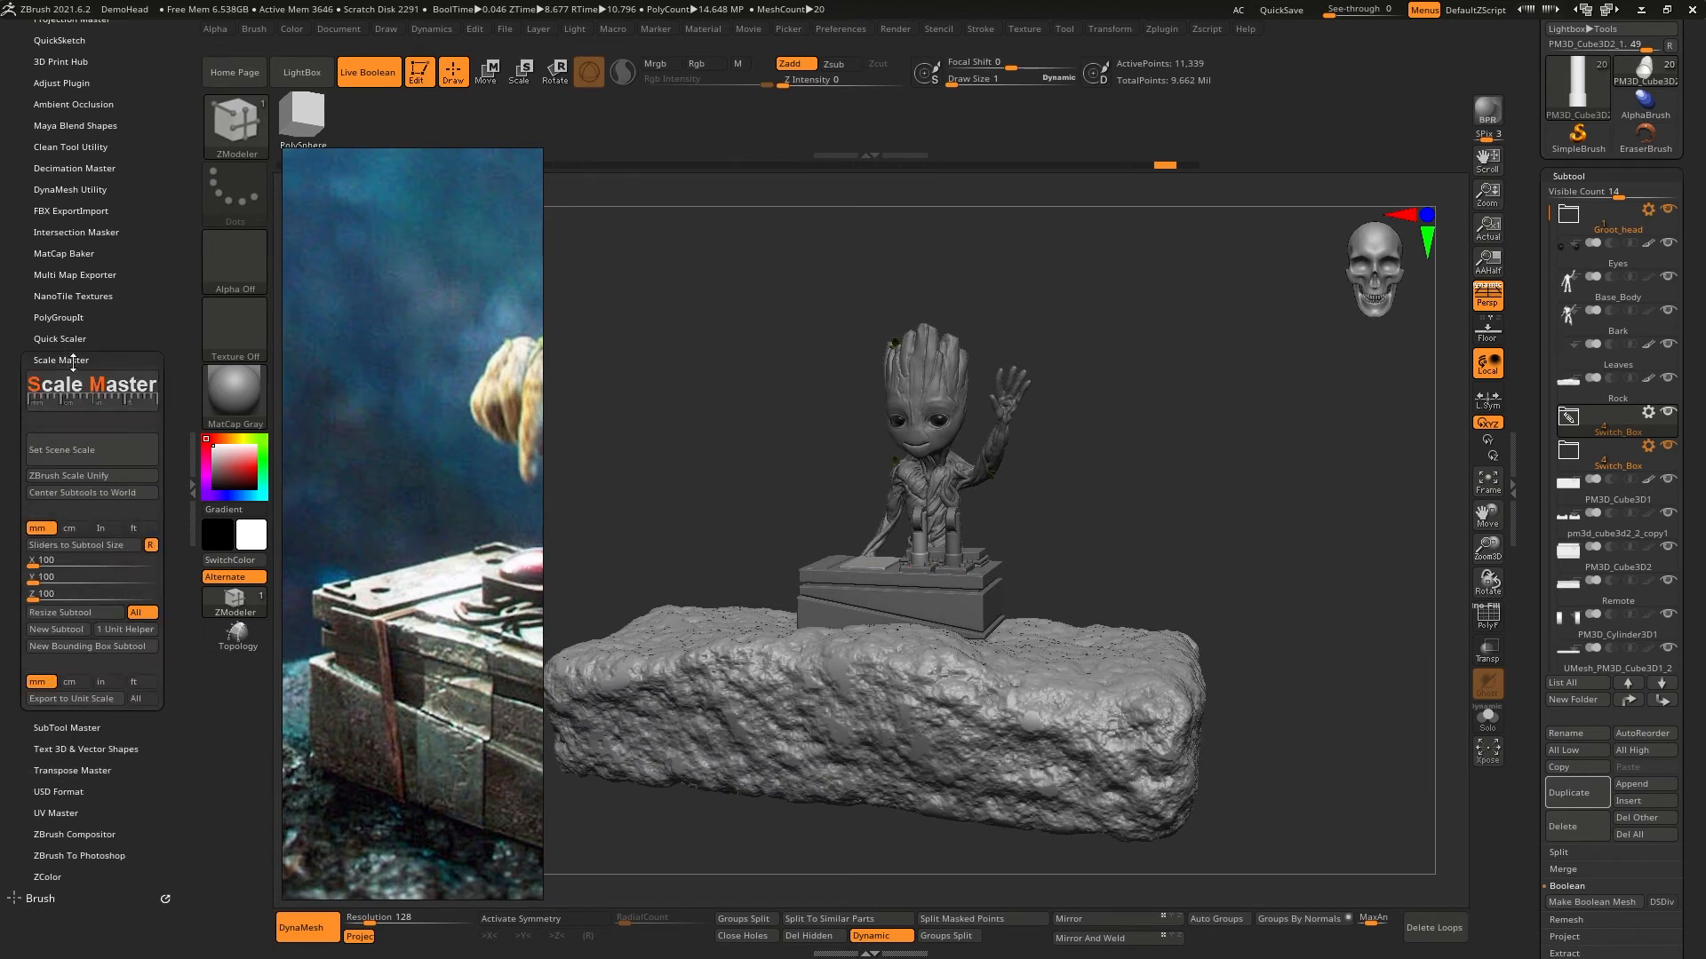
{"action": "left_click", "coordinate": [94, 453]}
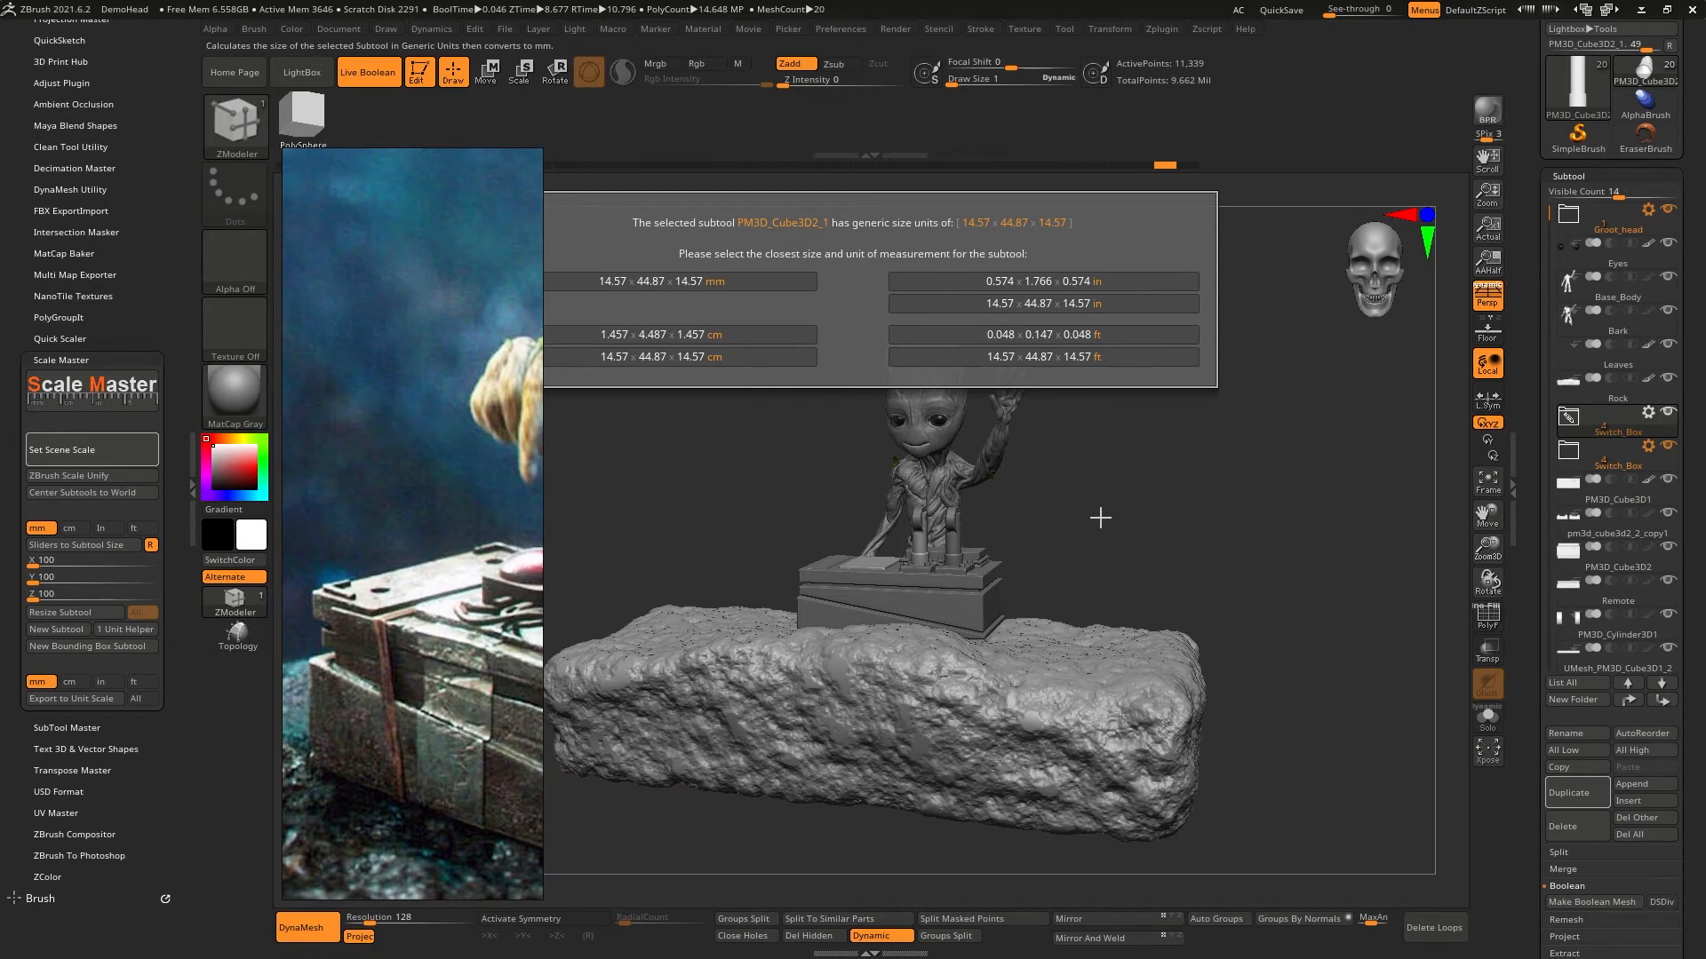
{"action": "left_click", "coordinate": [693, 280]}
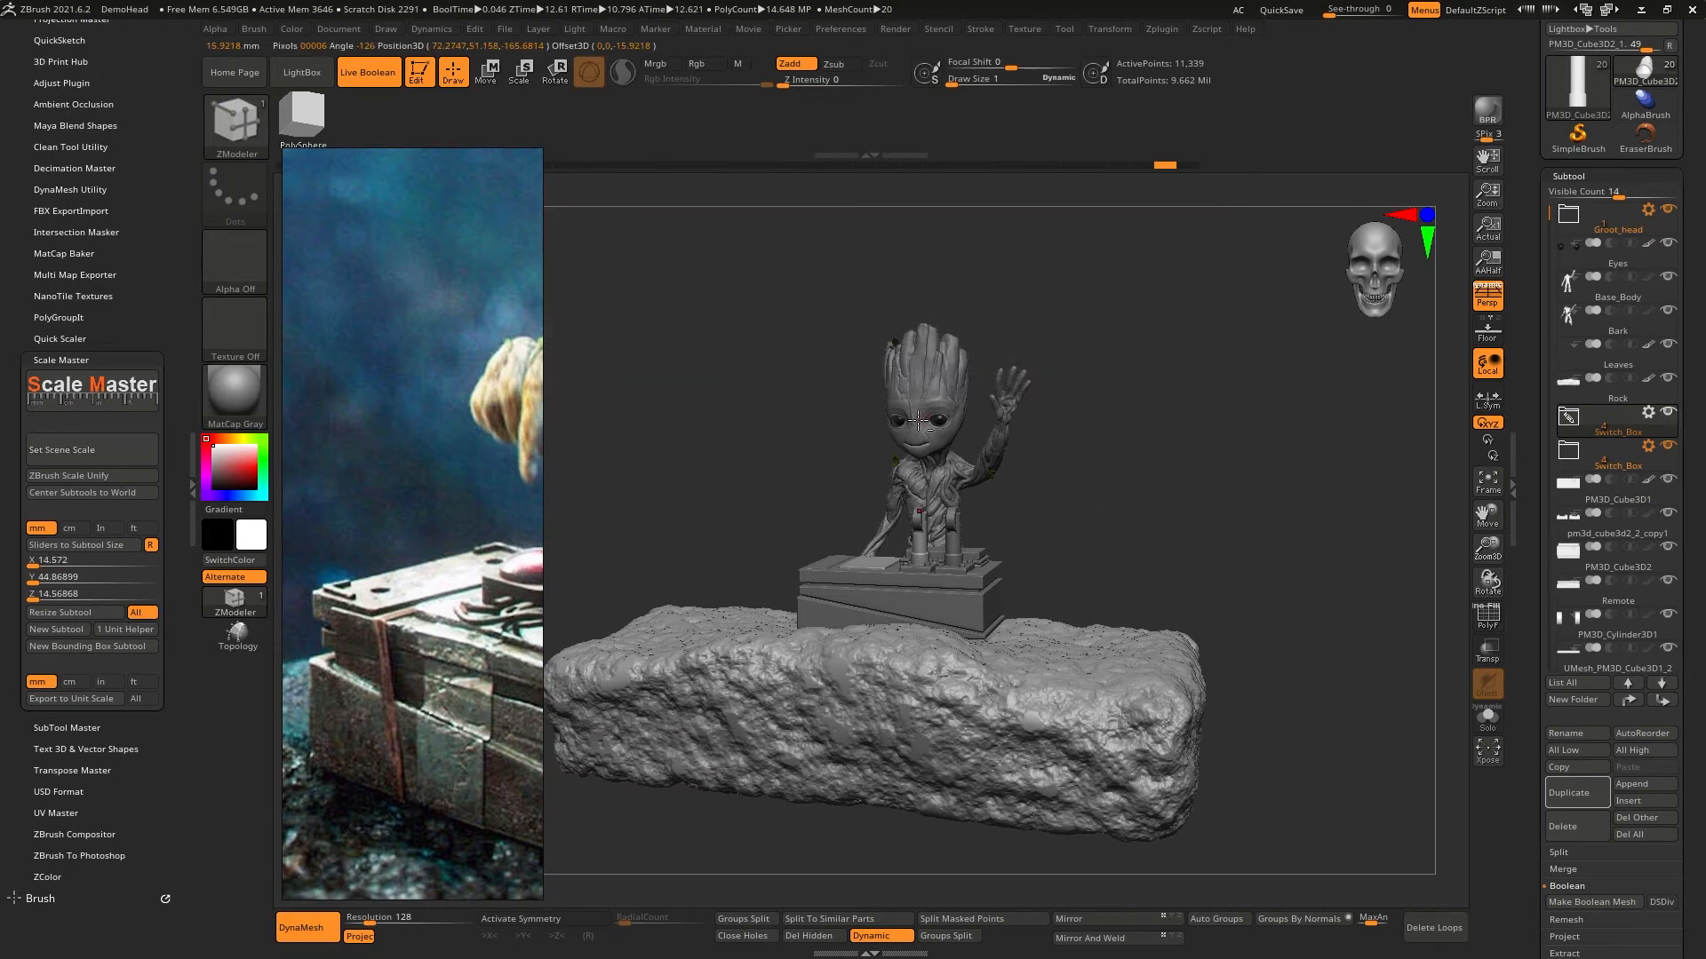
- Load the Groot head's size into Scale Master, set Y to 200 mm and resize all subtools accordingly
{"action": "left_click", "coordinate": [924, 384], "text": "alt"}
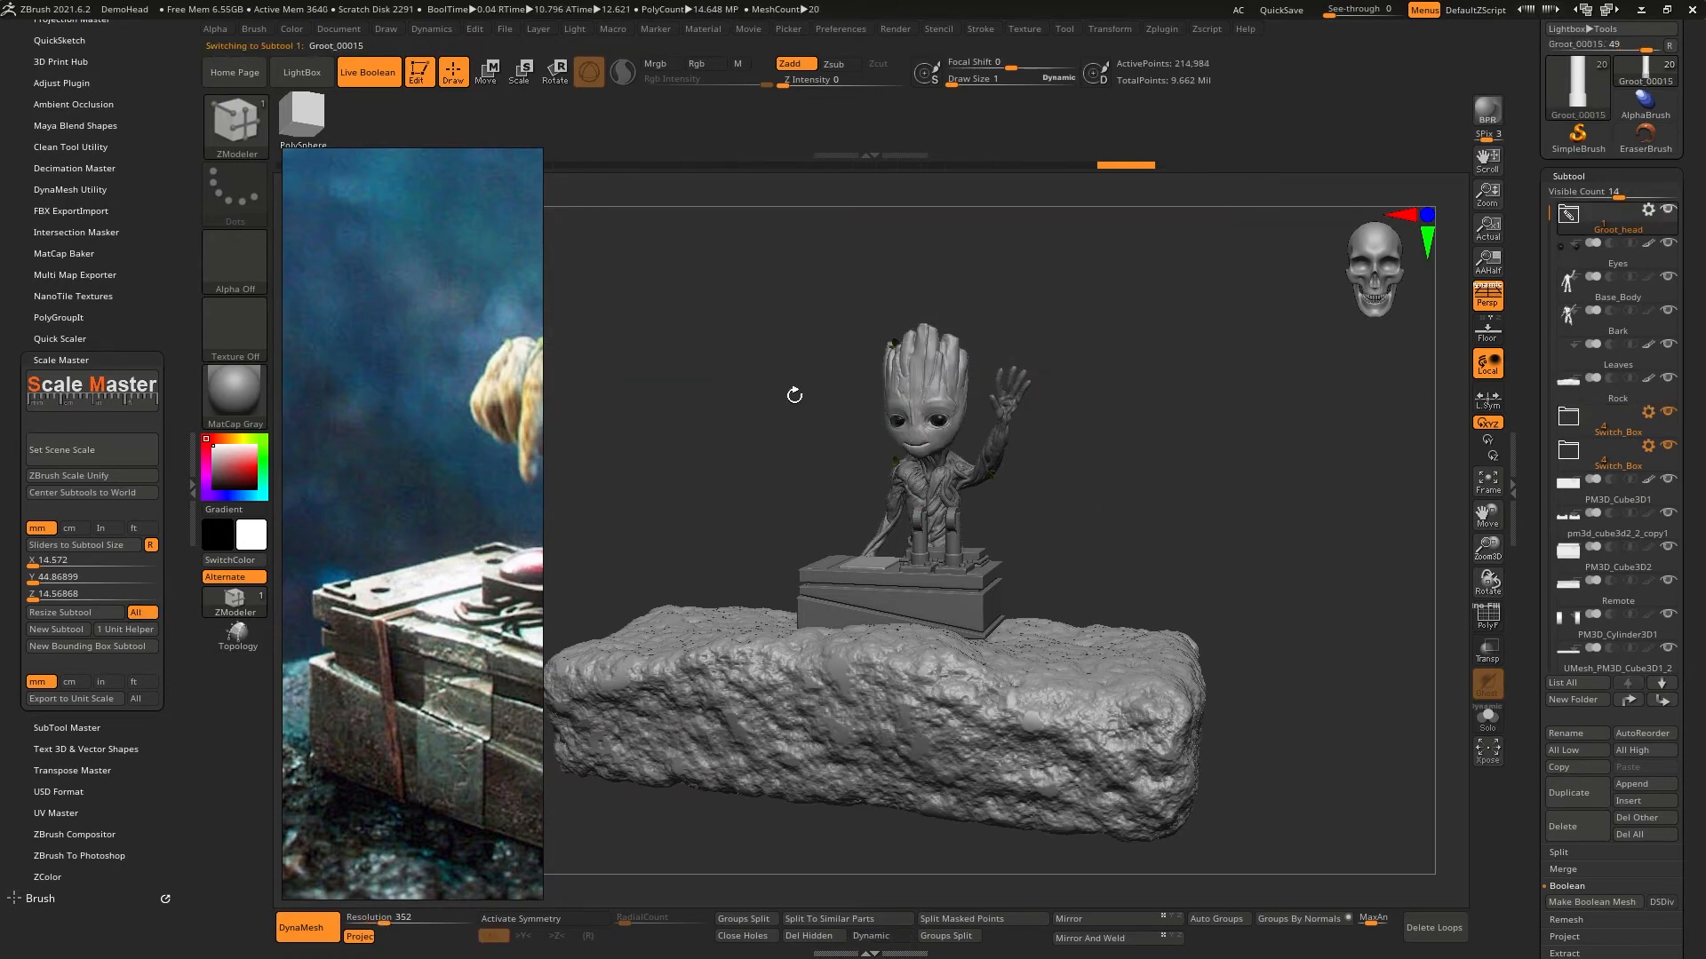
{"action": "left_click", "coordinate": [89, 545]}
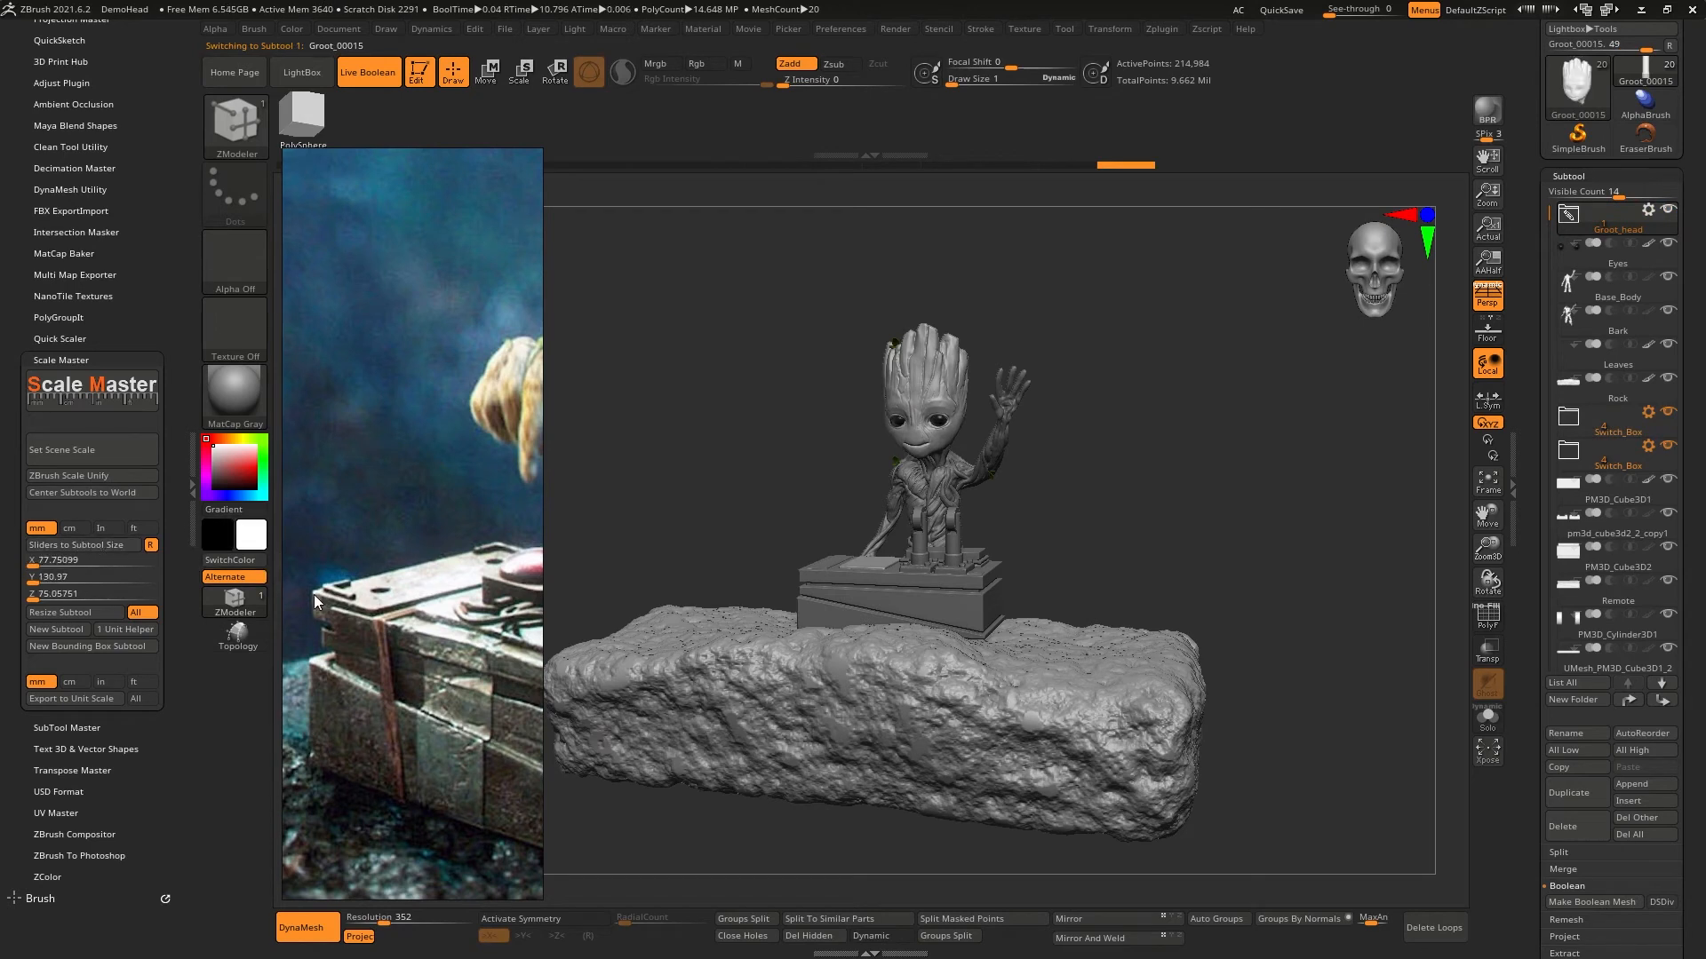
{"action": "left_click_drag", "start_coordinate": [188, 617], "coordinate": [200, 703]}
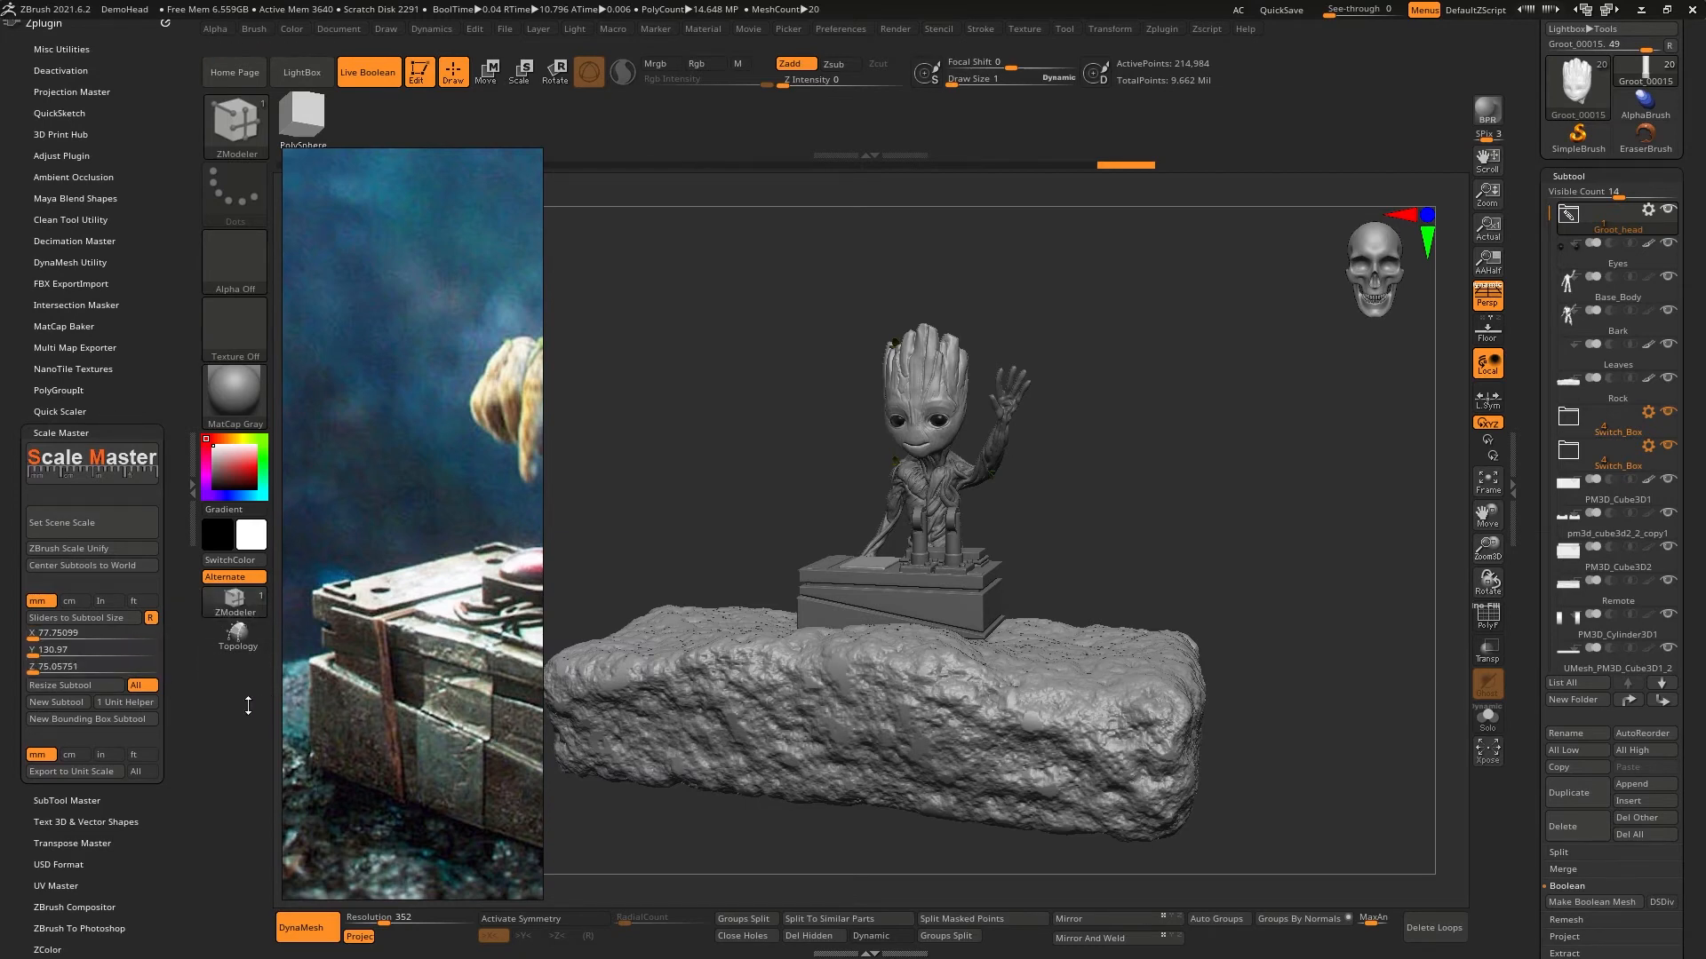
{"action": "left_click", "coordinate": [101, 652]}
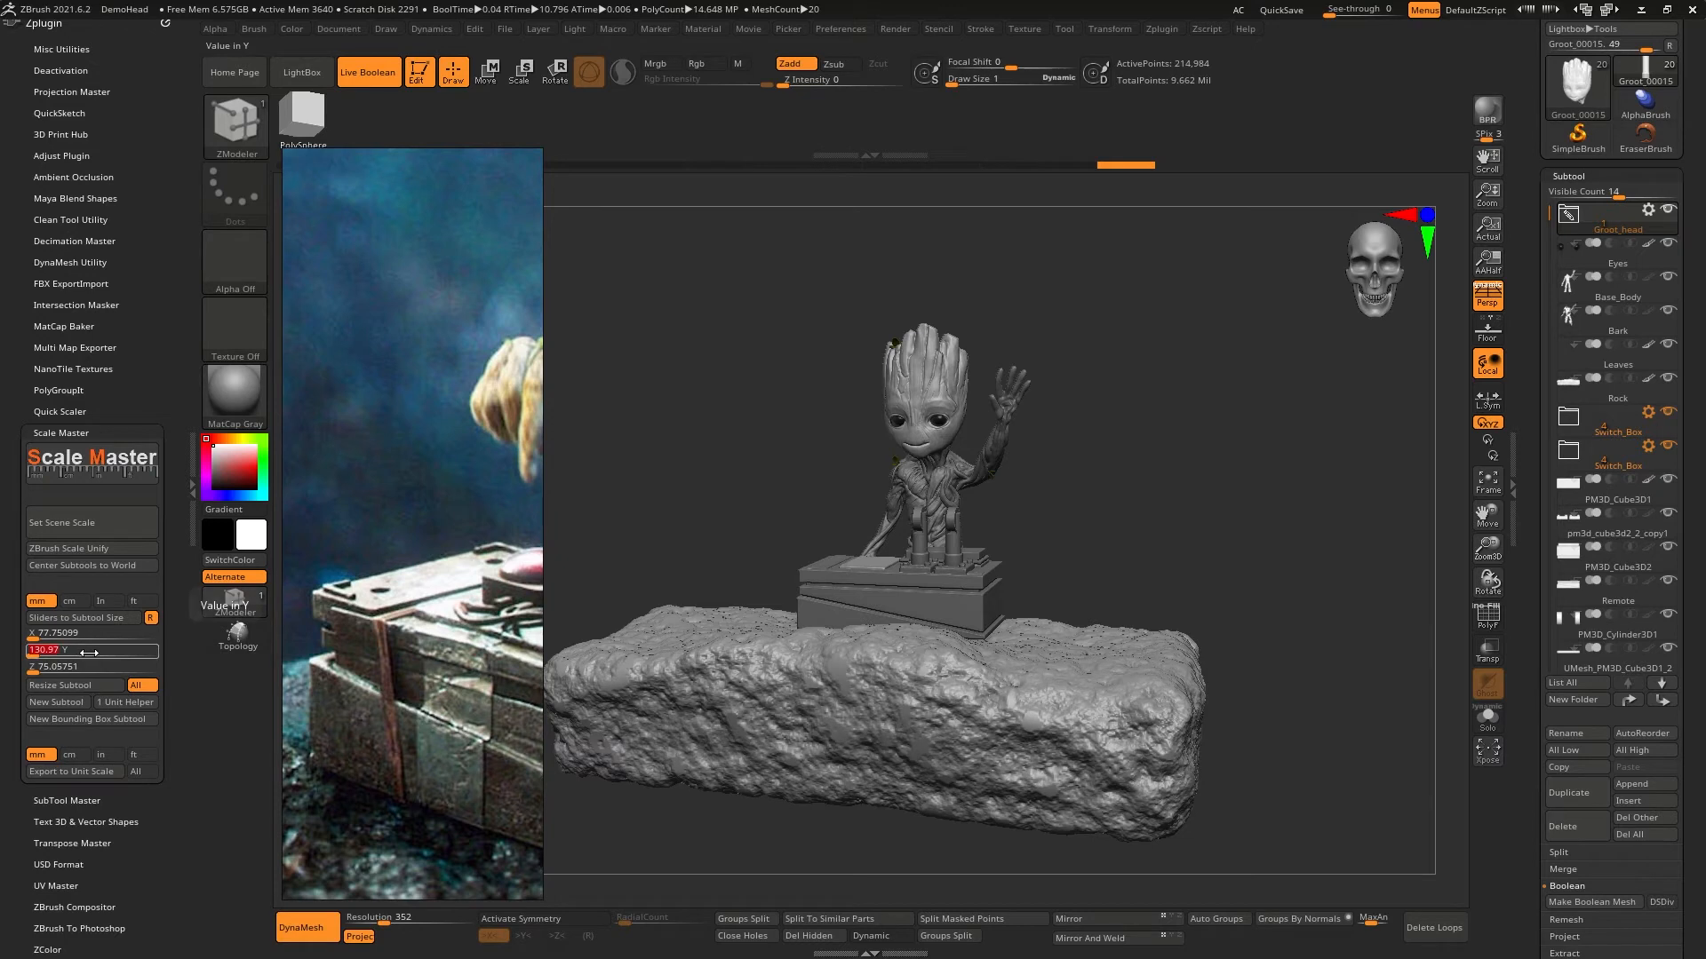
{"action": "type", "text": "200"}
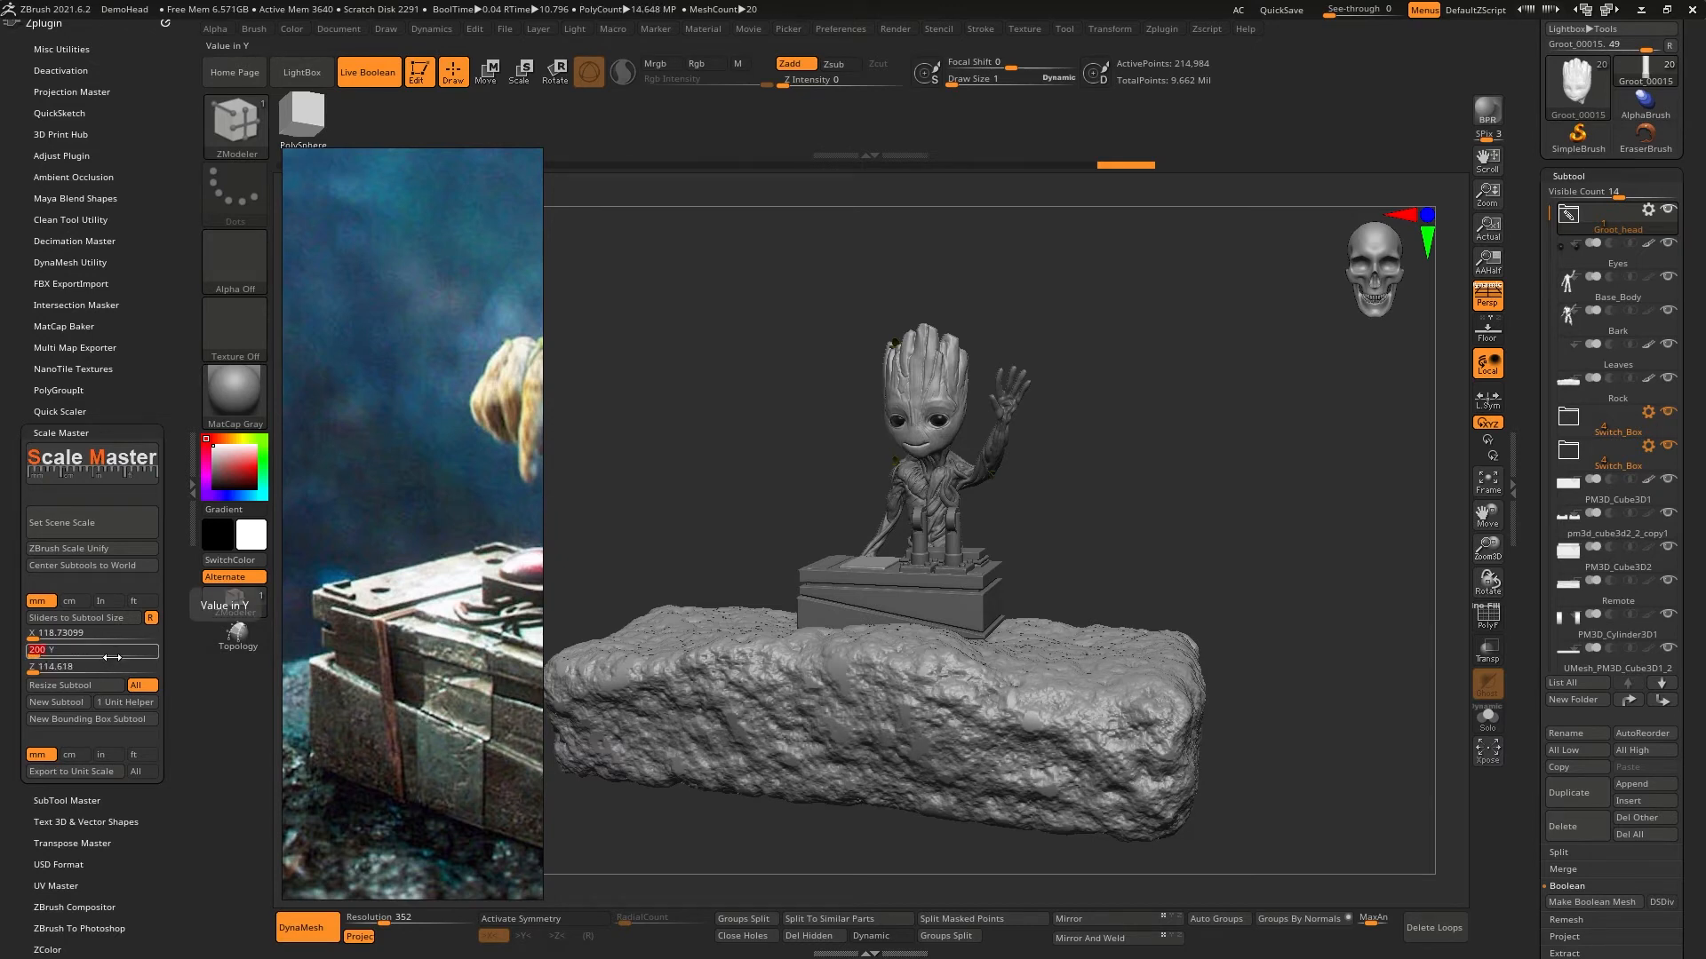
{"action": "key", "text": "Return"}
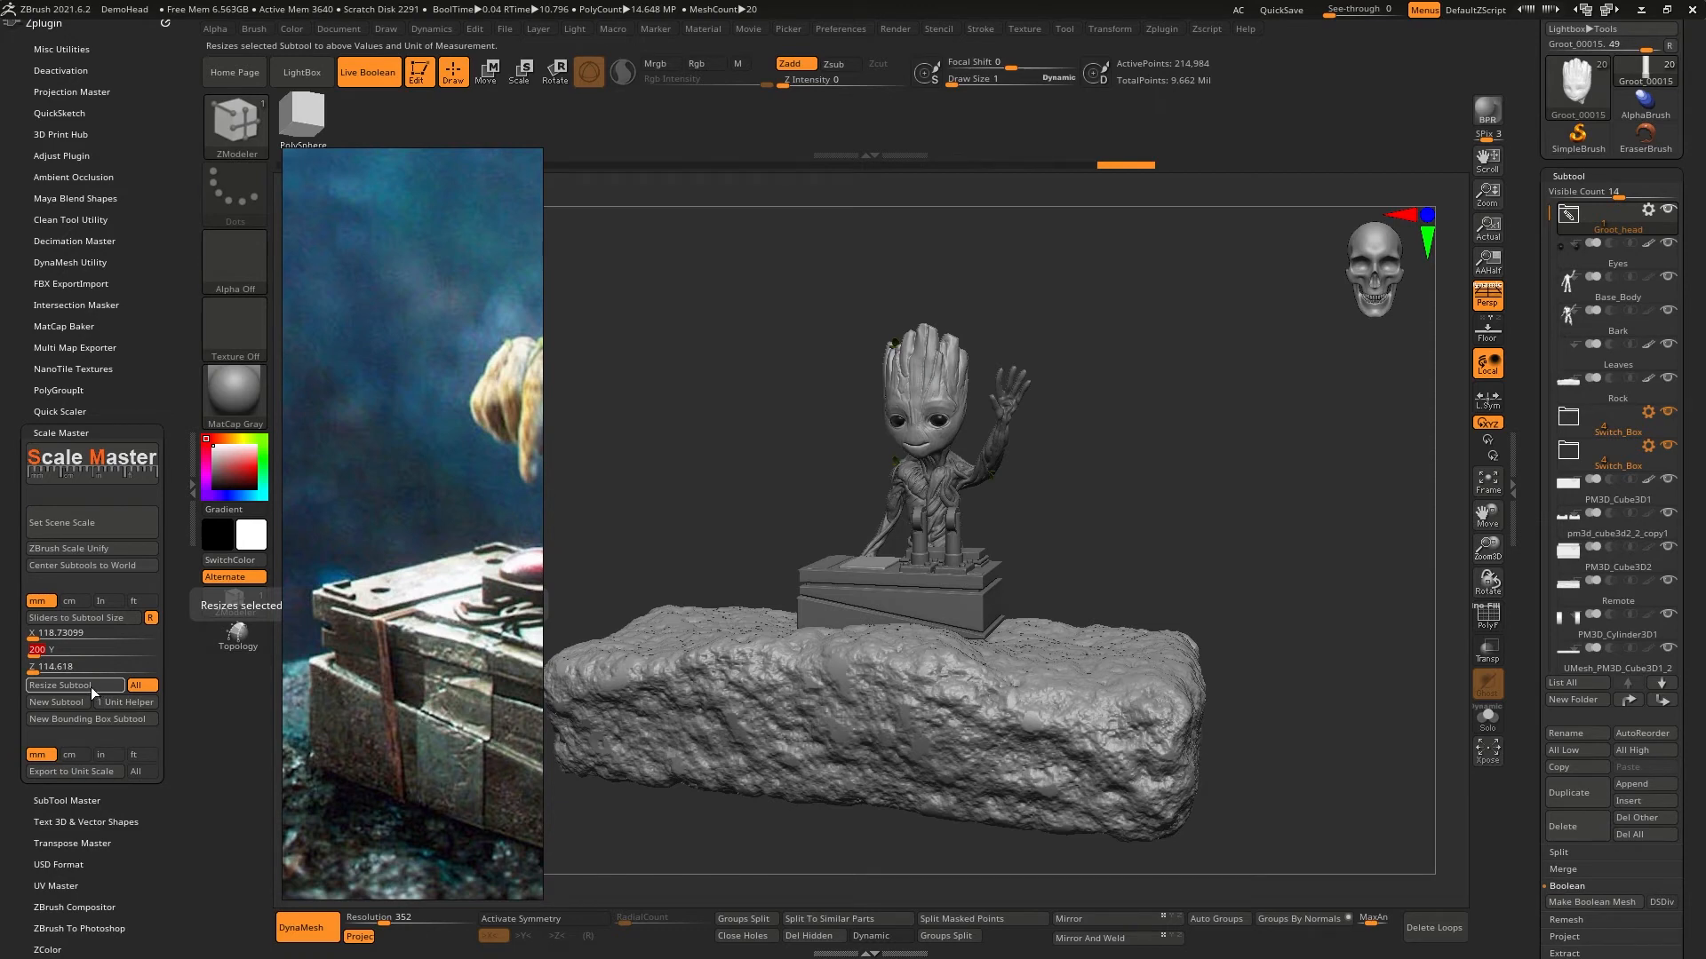
{"action": "left_click", "coordinate": [90, 685]}
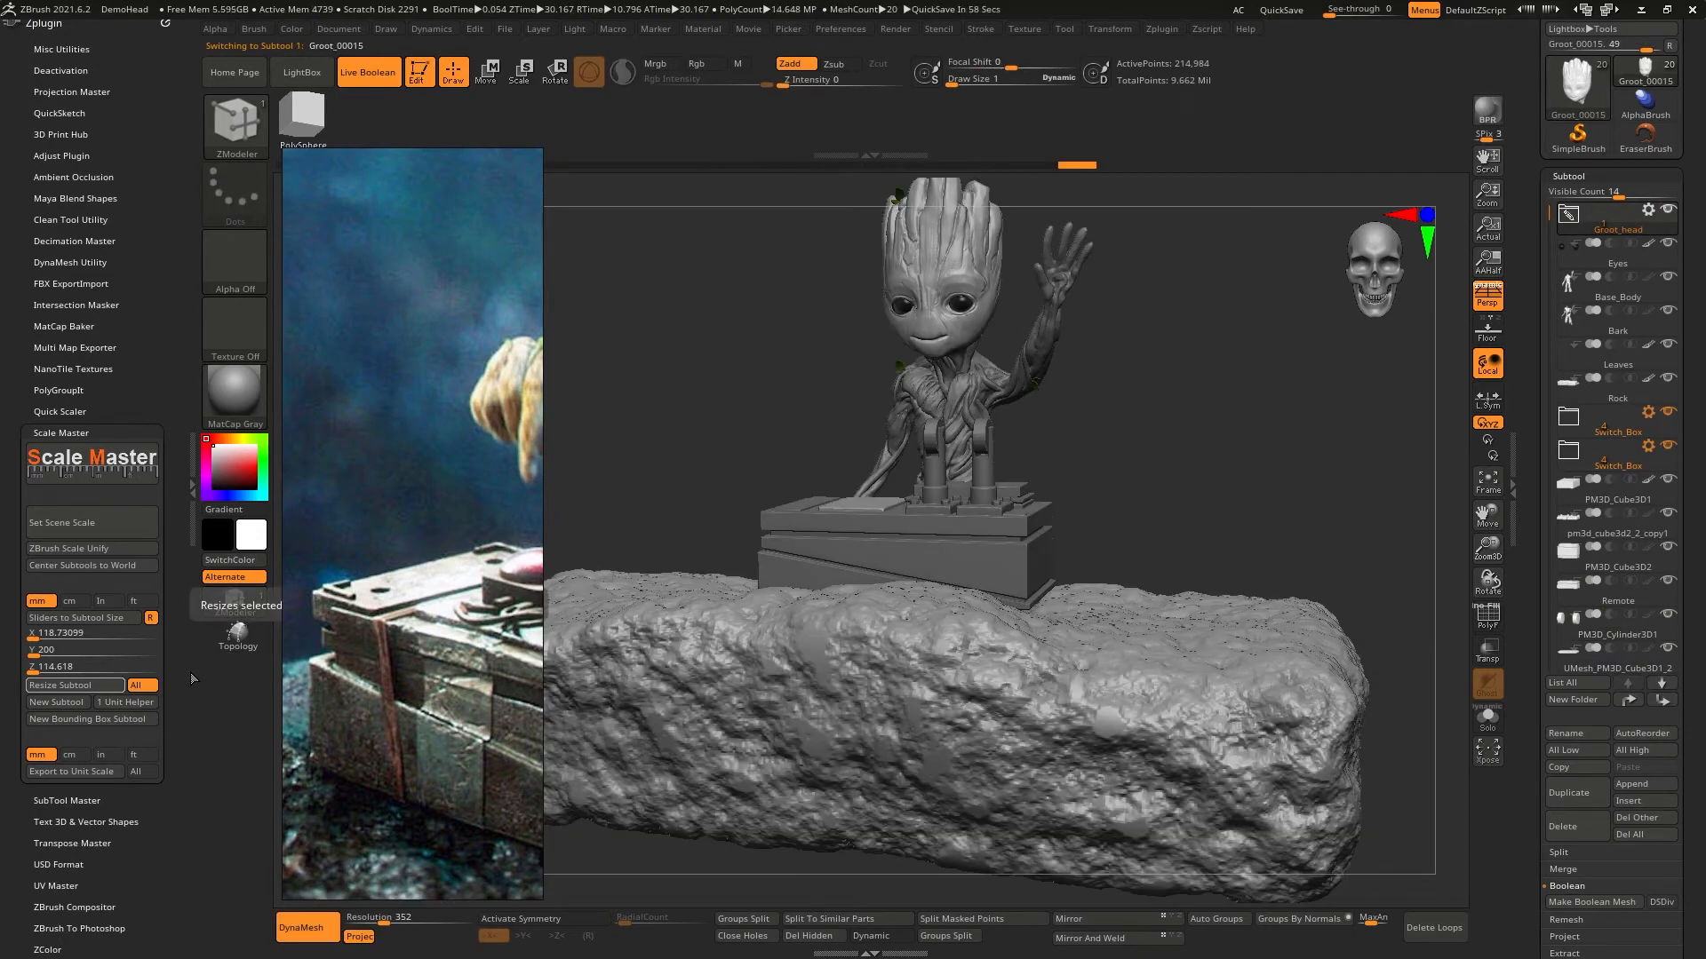
- Select the round pin subtool on the lever and examine its brush coverage at different zoom levels
{"action": "mouse_move", "coordinate": [1008, 440]}
{"action": "right_mouse_down"}
{"action": "mouse_move", "coordinate": [924, 489]}
{"action": "mouse_move", "coordinate": [978, 554]}
{"action": "mouse_move", "coordinate": [799, 555]}
{"action": "right_mouse_up"}
{"action": "left_click", "coordinate": [814, 551], "text": "alt"}
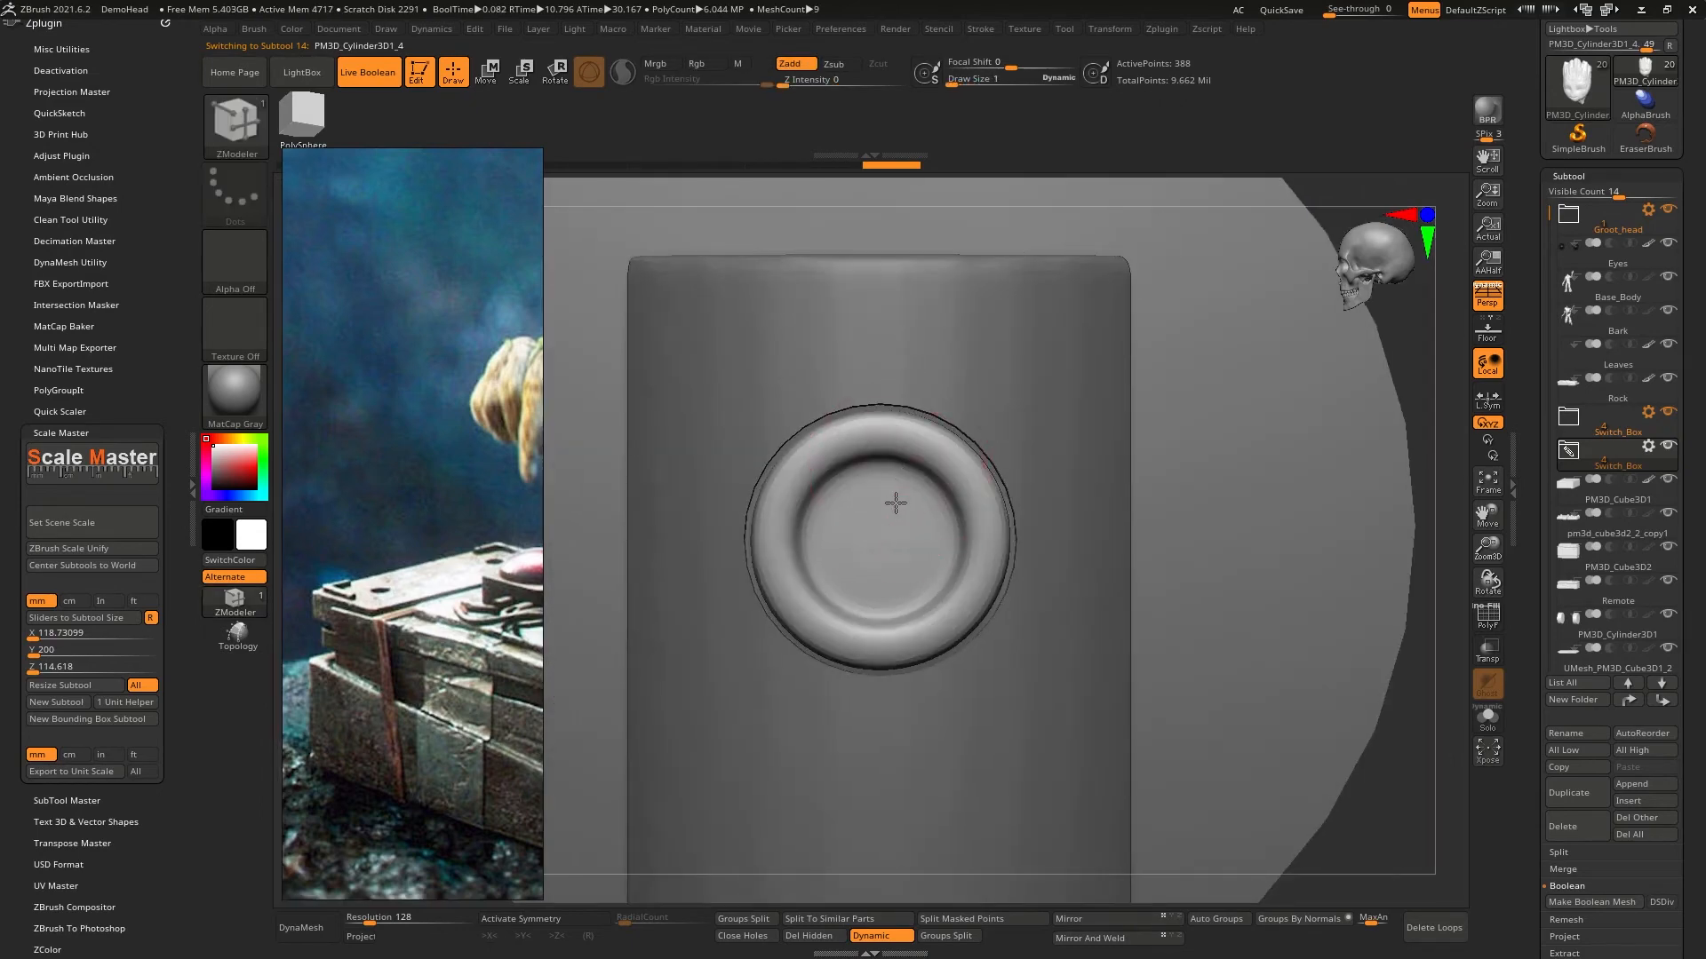
{"action": "right_click_drag", "start_coordinate": [895, 502], "coordinate": [928, 536]}
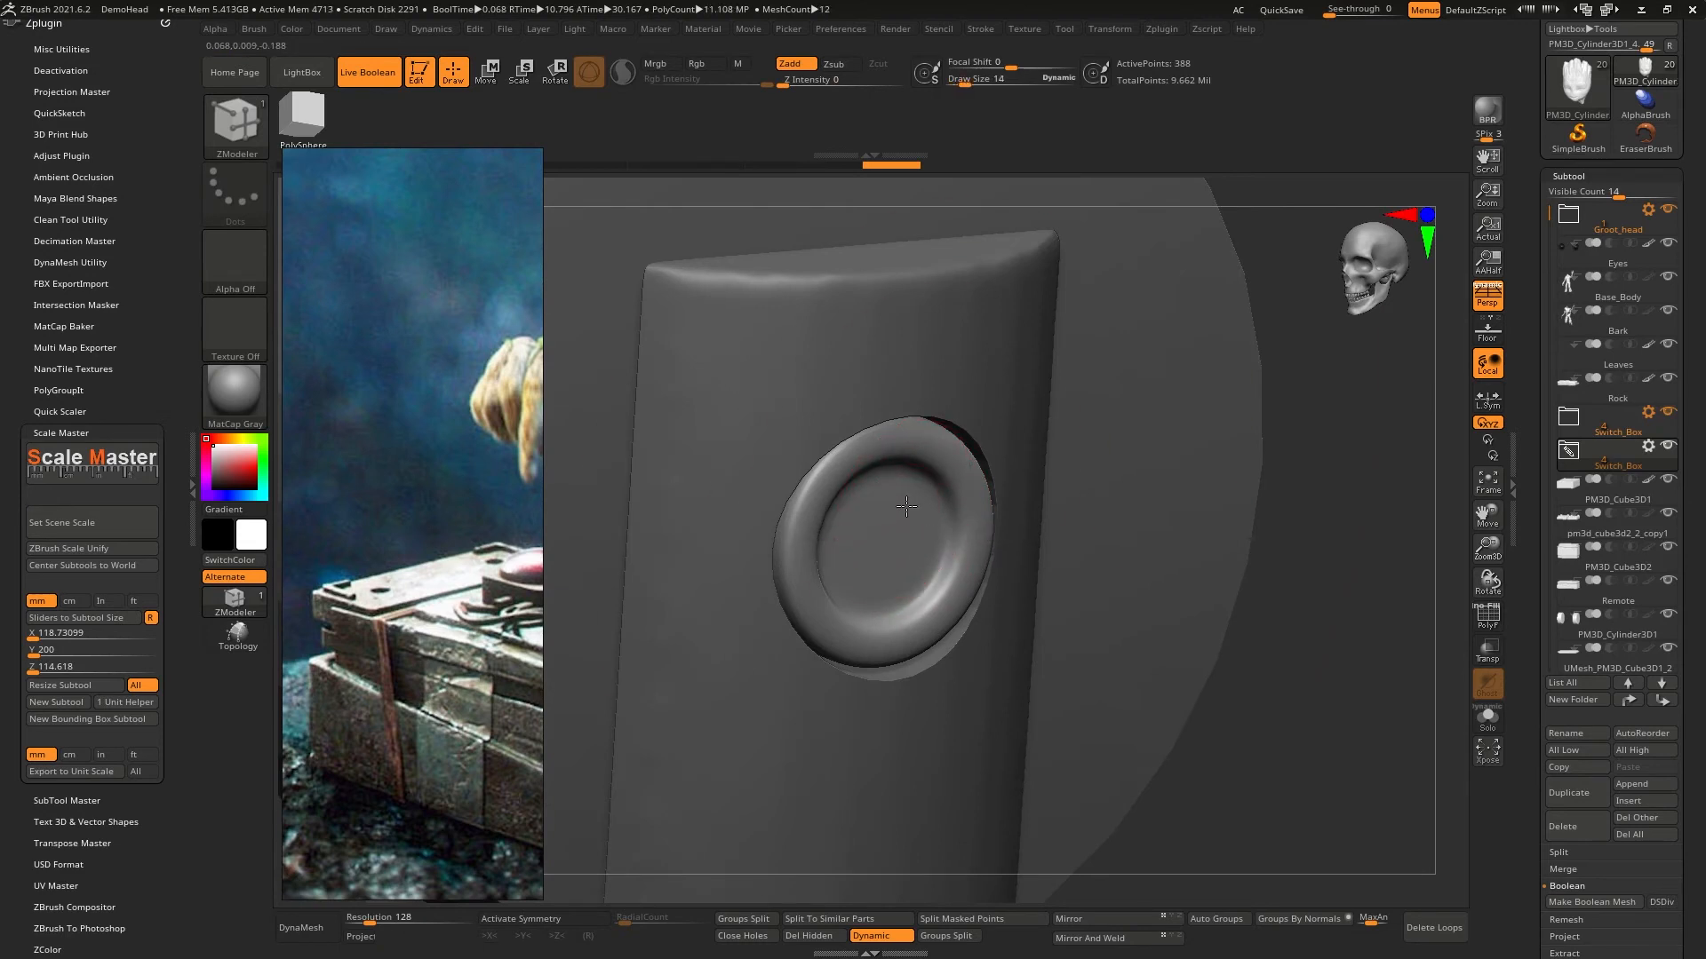
{"action": "key", "text": "ctrl"}
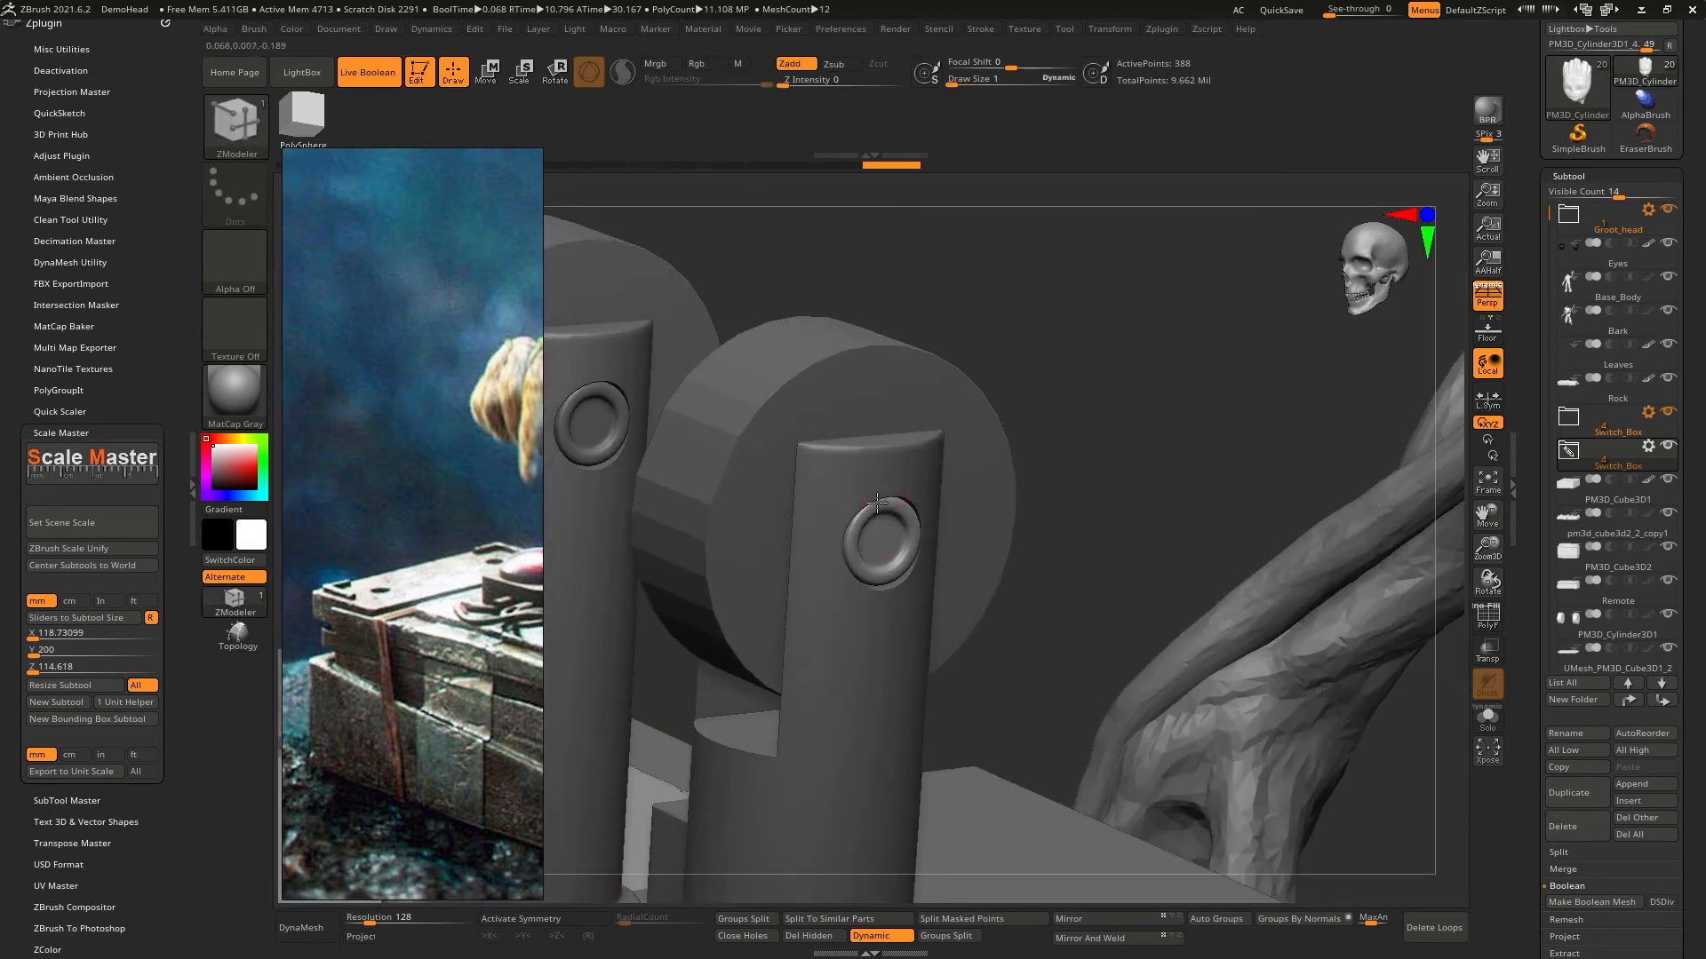
{"action": "right_click_drag", "start_coordinate": [906, 285], "coordinate": [868, 495]}
{"action": "left_click_drag", "start_coordinate": [868, 495], "coordinate": [878, 524]}
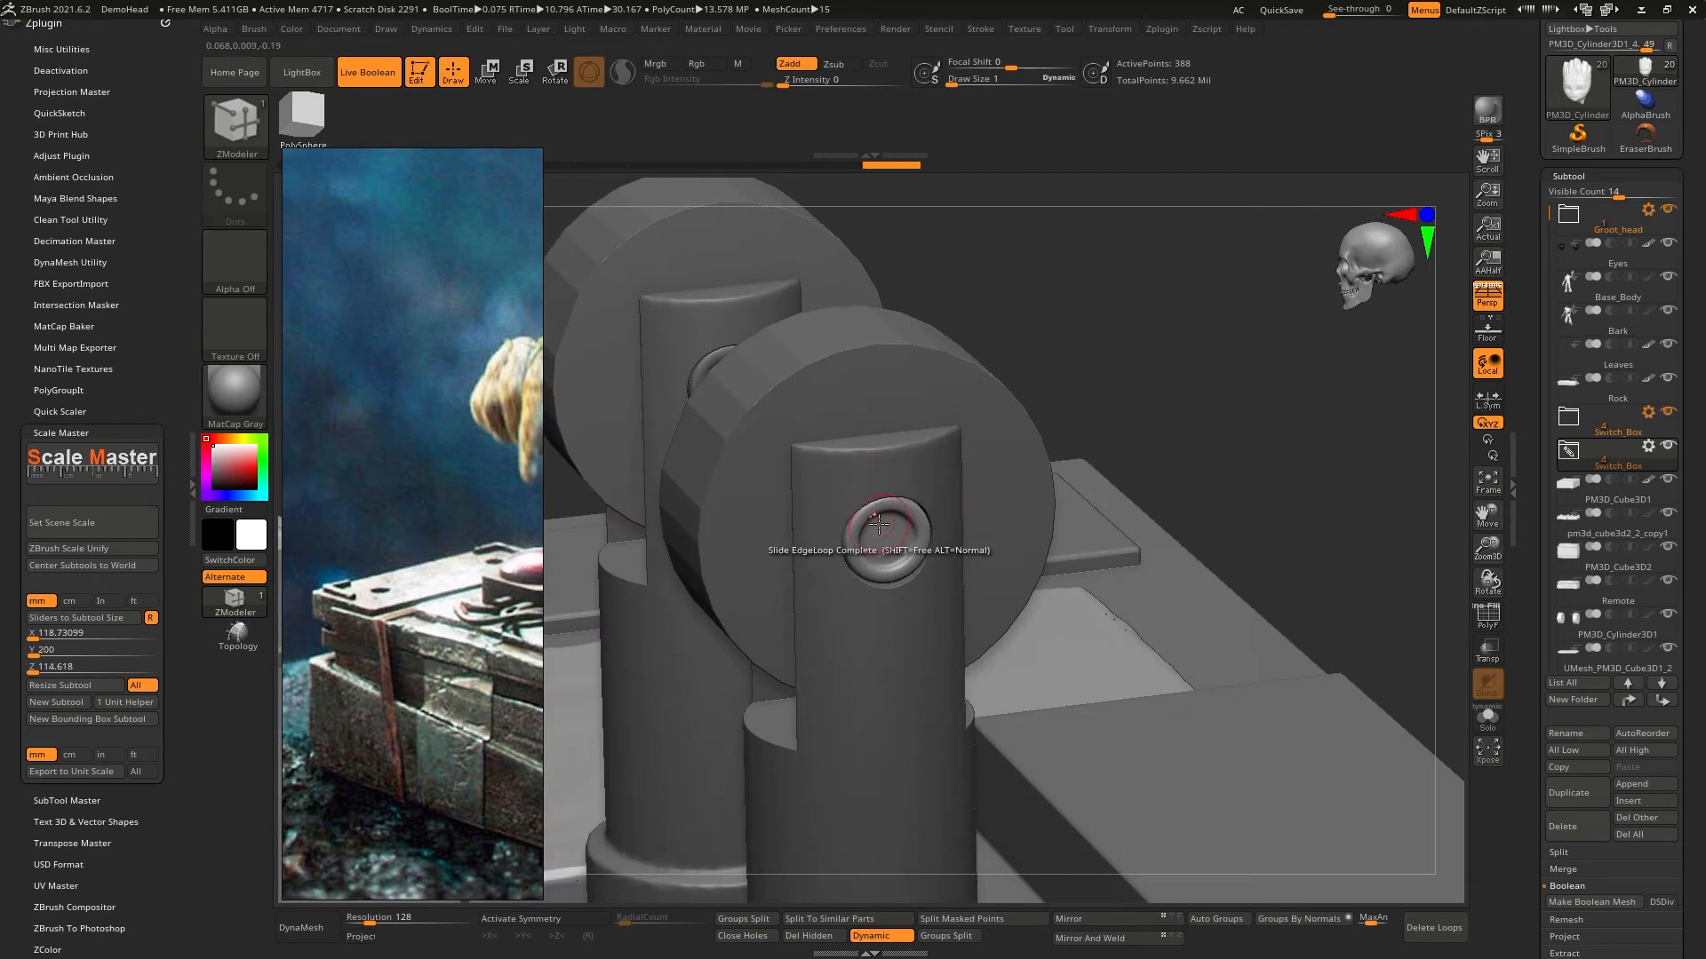
{"action": "key", "text": "ctrl"}
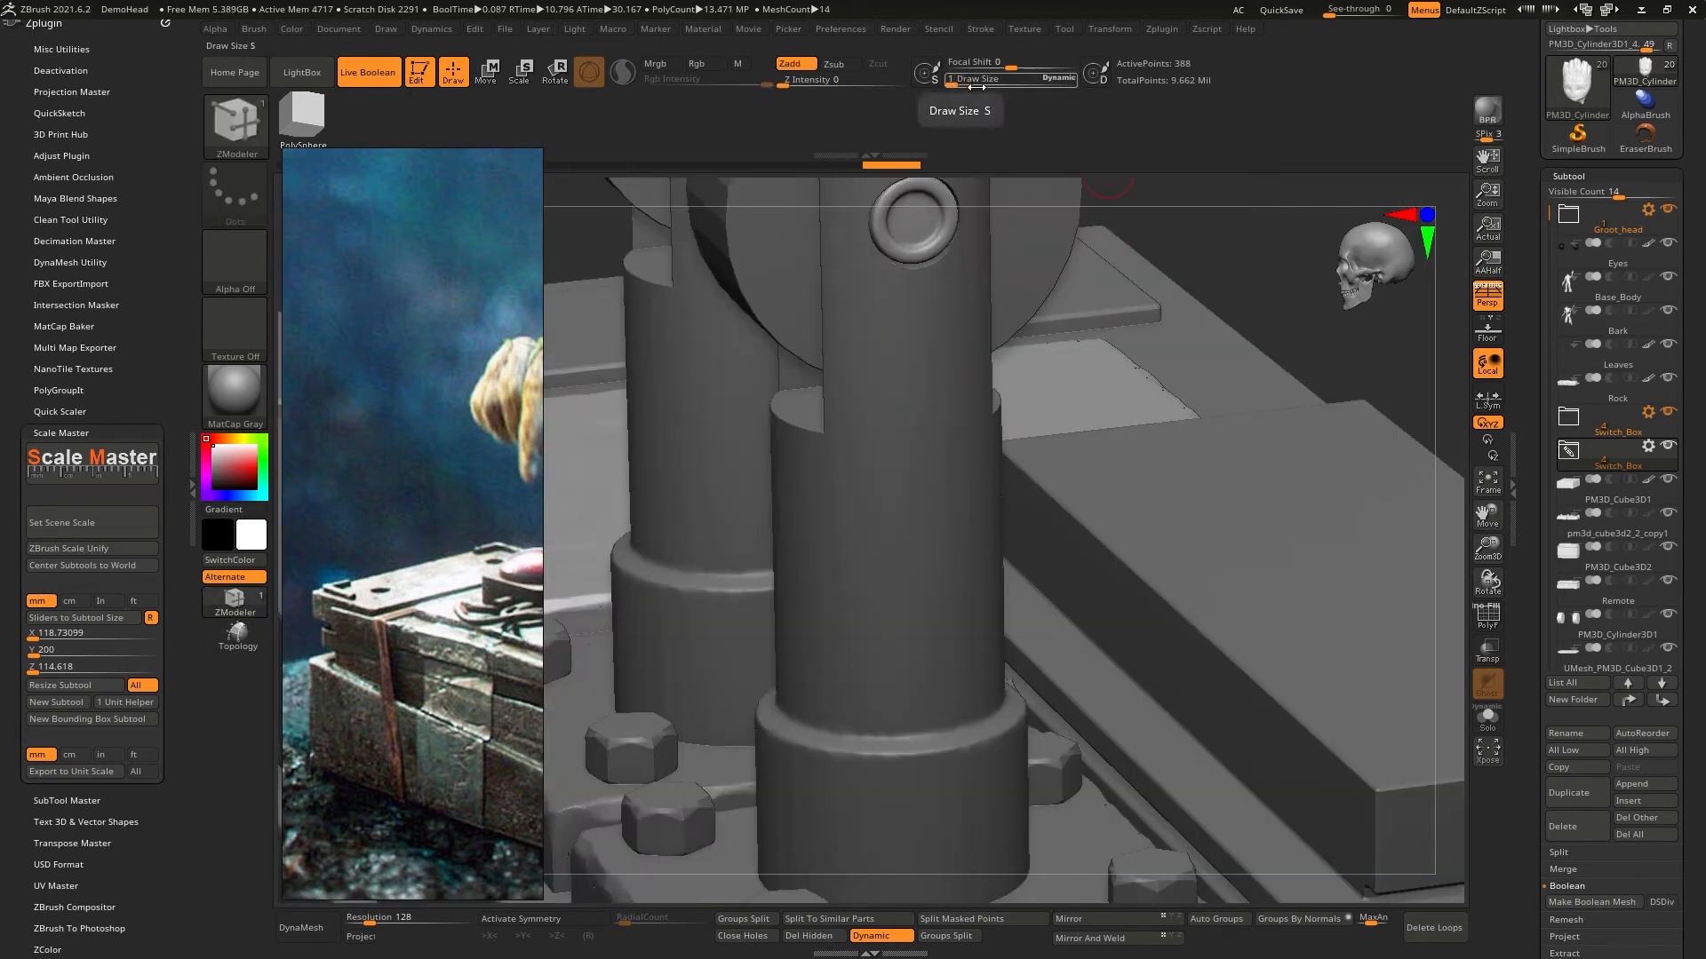
- Test Draw Size at both ends of its range and turn off Dynamic brush sizing
{"action": "left_click", "coordinate": [1052, 82]}
{"action": "left_click_drag", "start_coordinate": [1051, 82], "coordinate": [951, 86]}
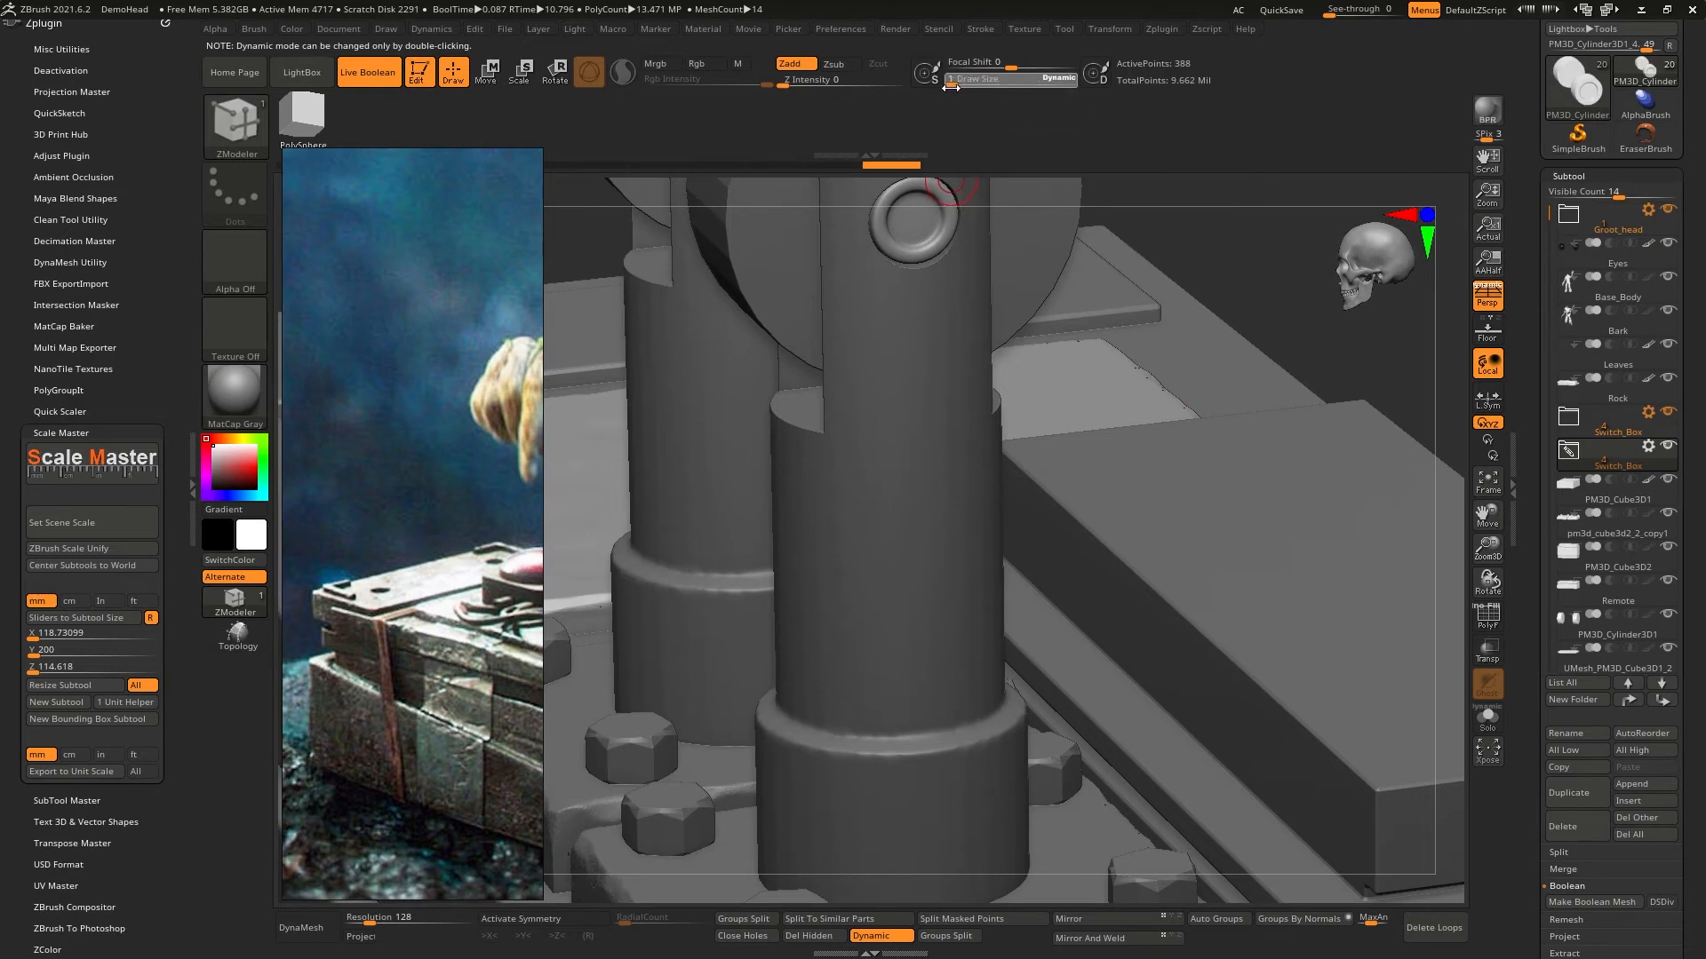
{"action": "left_click", "coordinate": [1054, 78]}
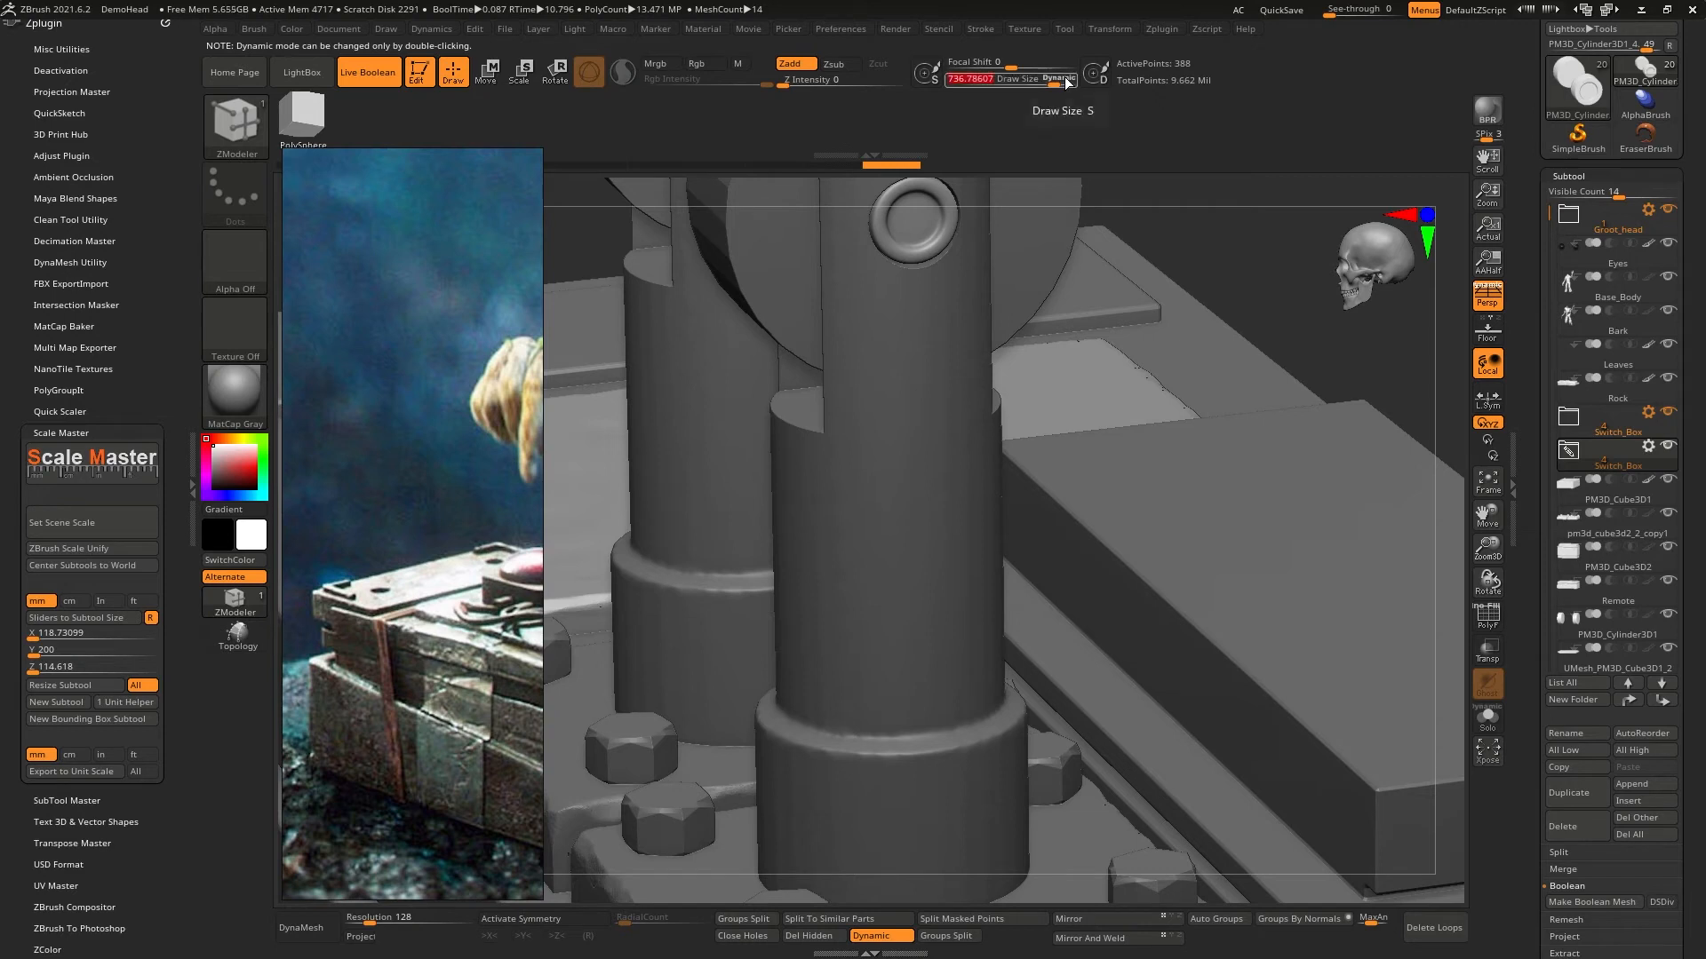
{"action": "left_click_drag", "start_coordinate": [1066, 82], "coordinate": [939, 100]}
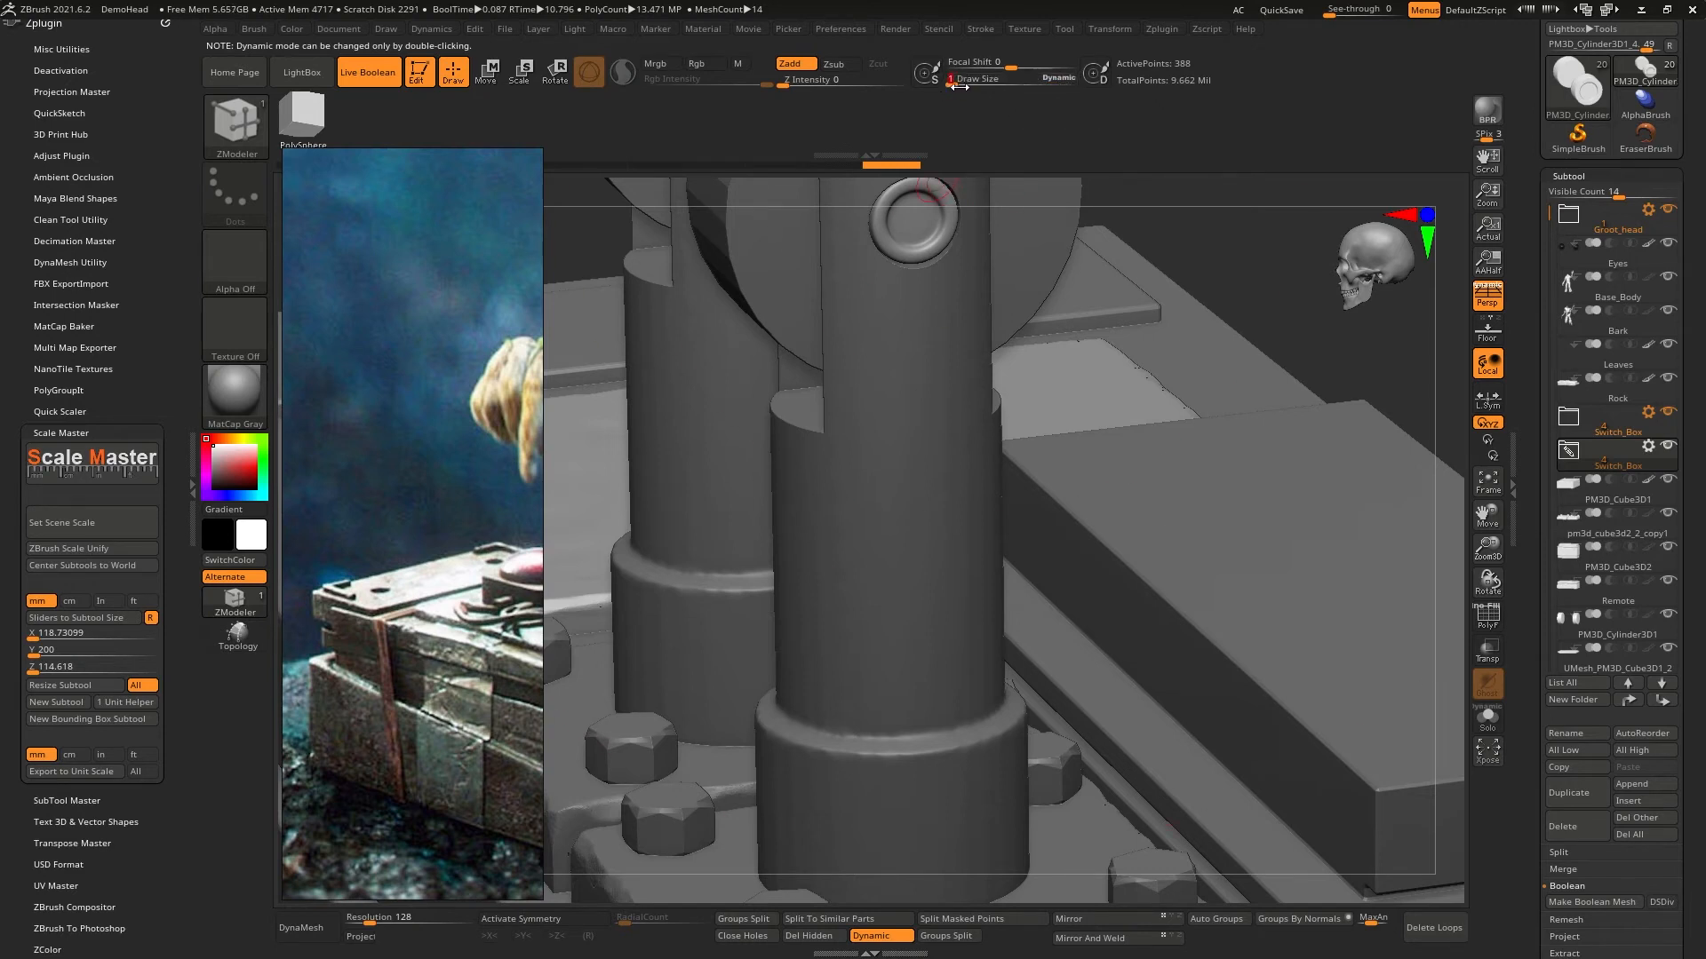
{"action": "key", "text": "space"}
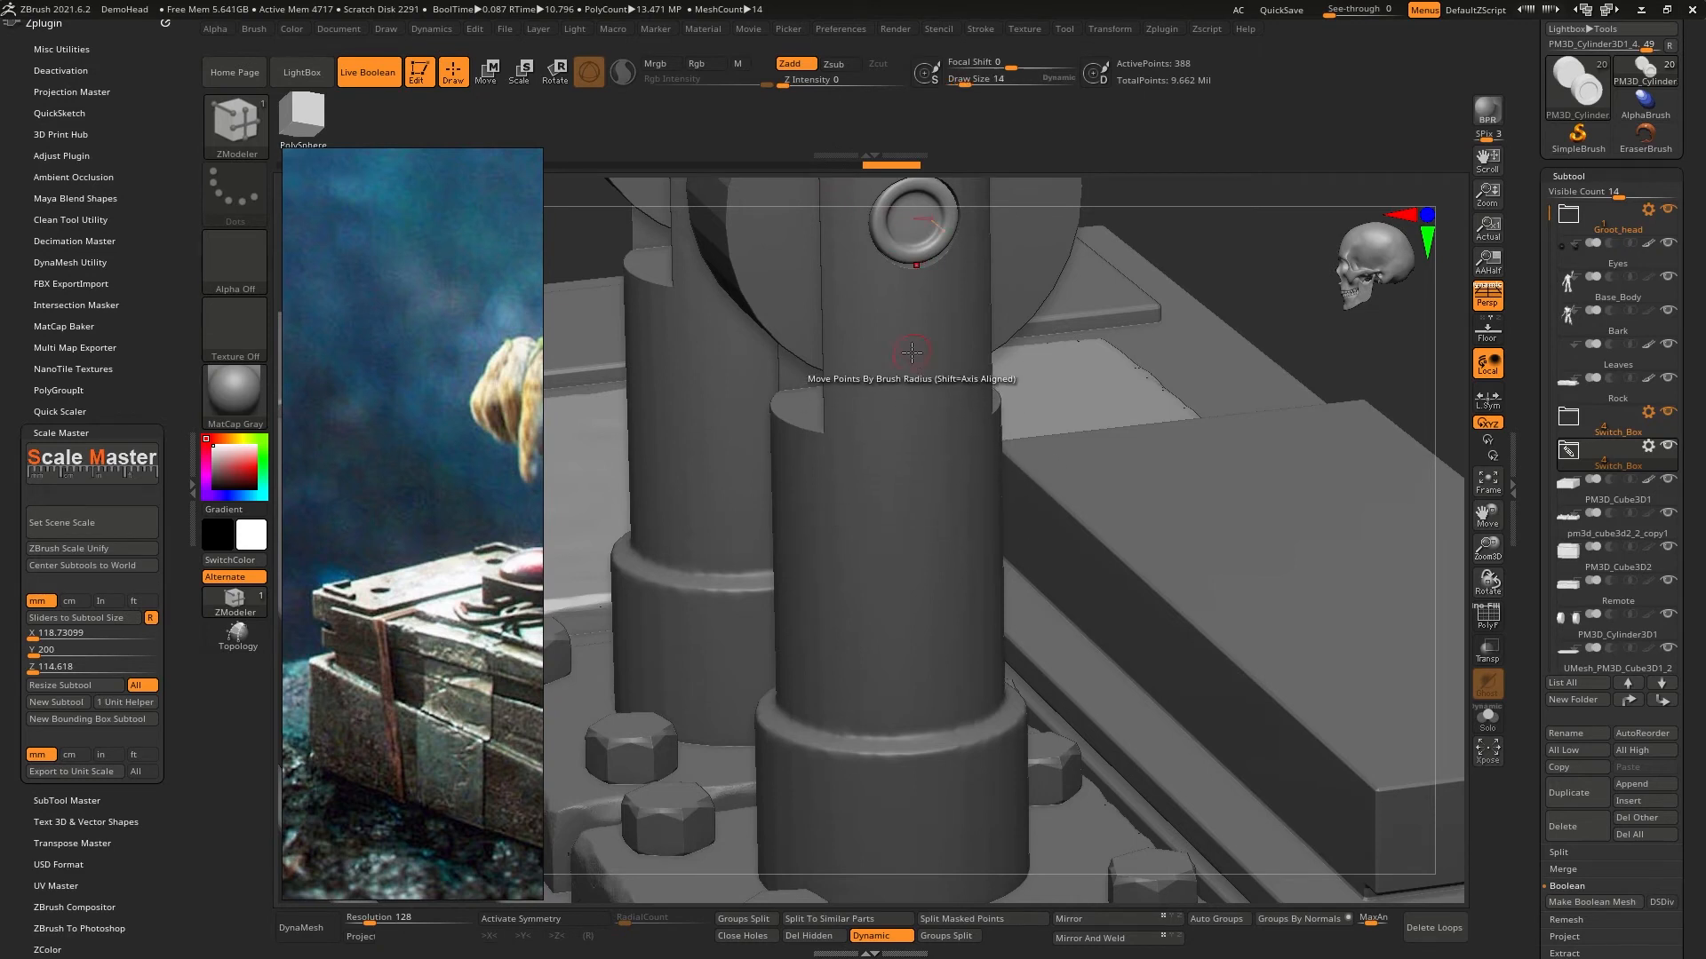
- Test the fixed brush size against the lever's round pin at different zoom levels and suppress the Dynamic Draw Size note until the next restart
{"action": "key", "text": "]"}
{"action": "key", "text": "]"}
{"action": "key", "text": "]"}
{"action": "key", "text": "]"}
{"action": "key", "text": "]"}
{"action": "key", "text": "]"}
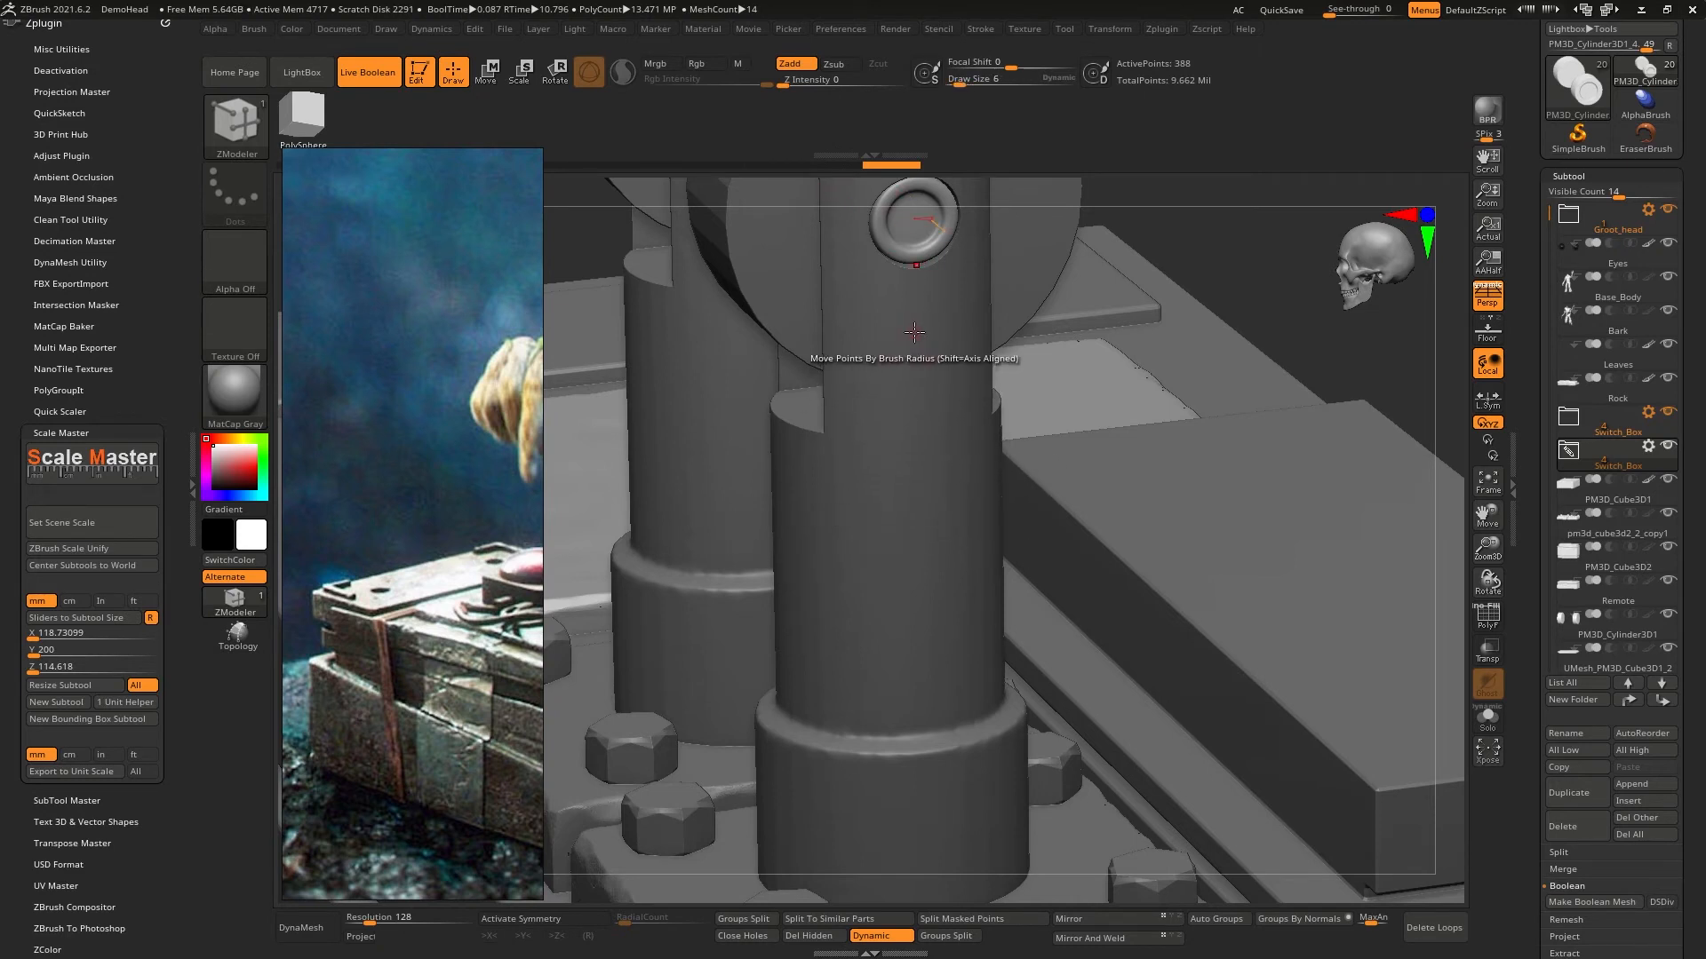
{"action": "right_click_drag", "start_coordinate": [896, 218], "coordinate": [912, 471], "text": "alt"}
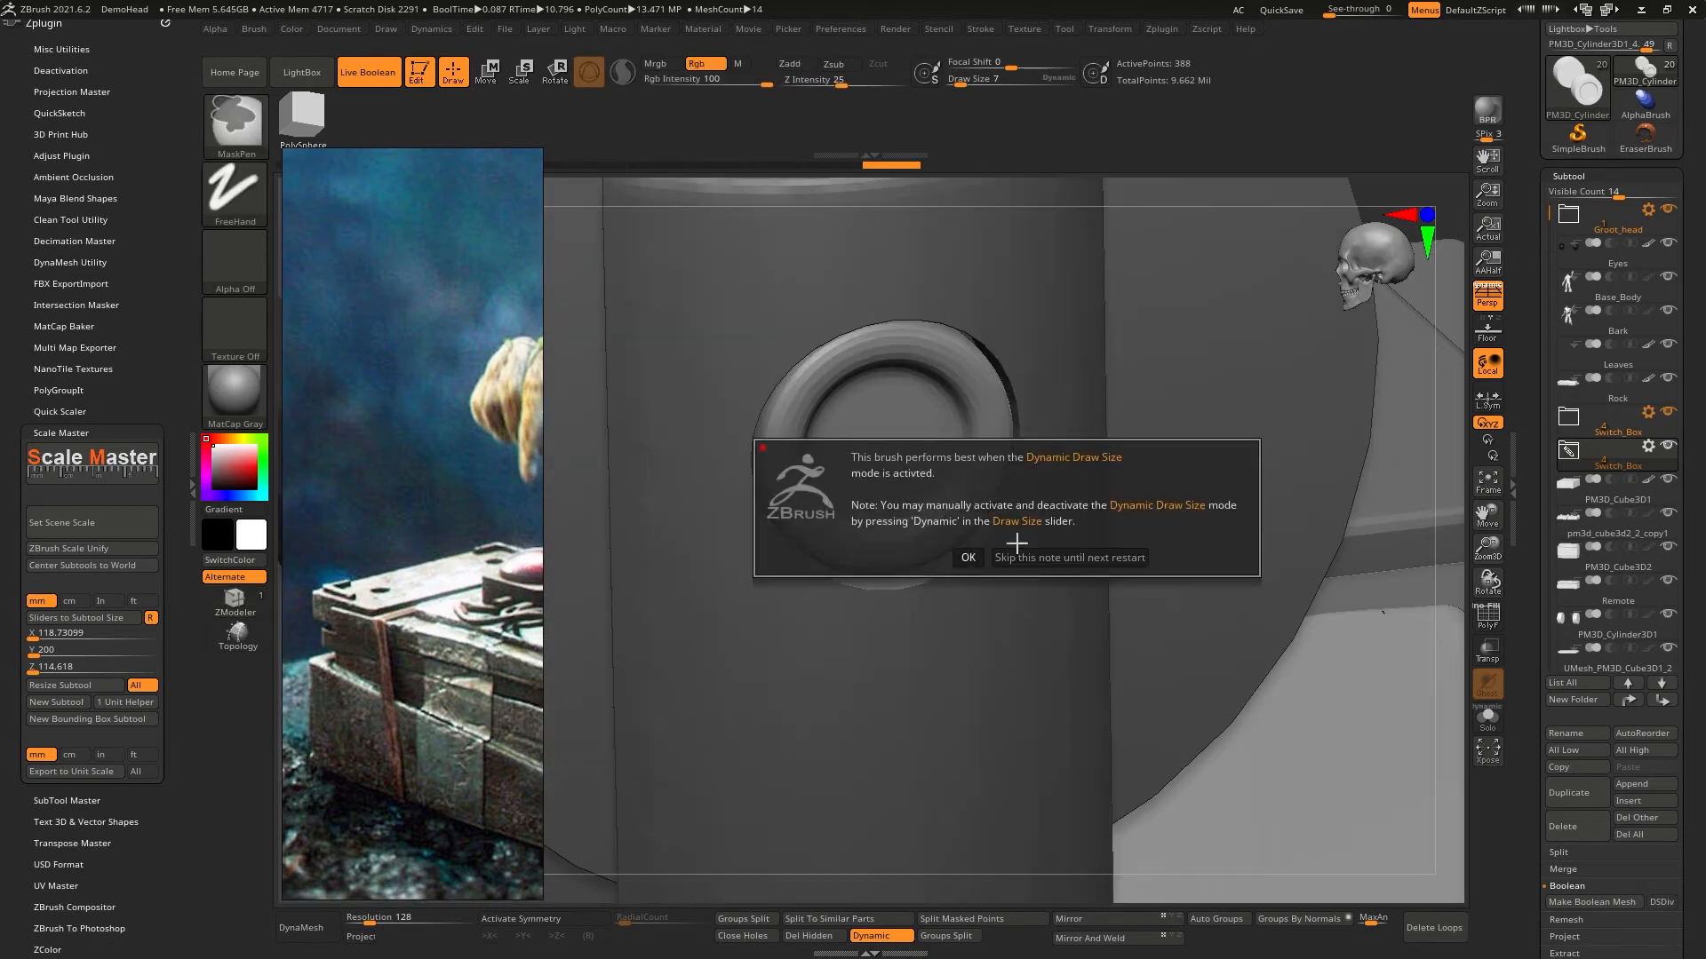
{"action": "left_click", "coordinate": [965, 558]}
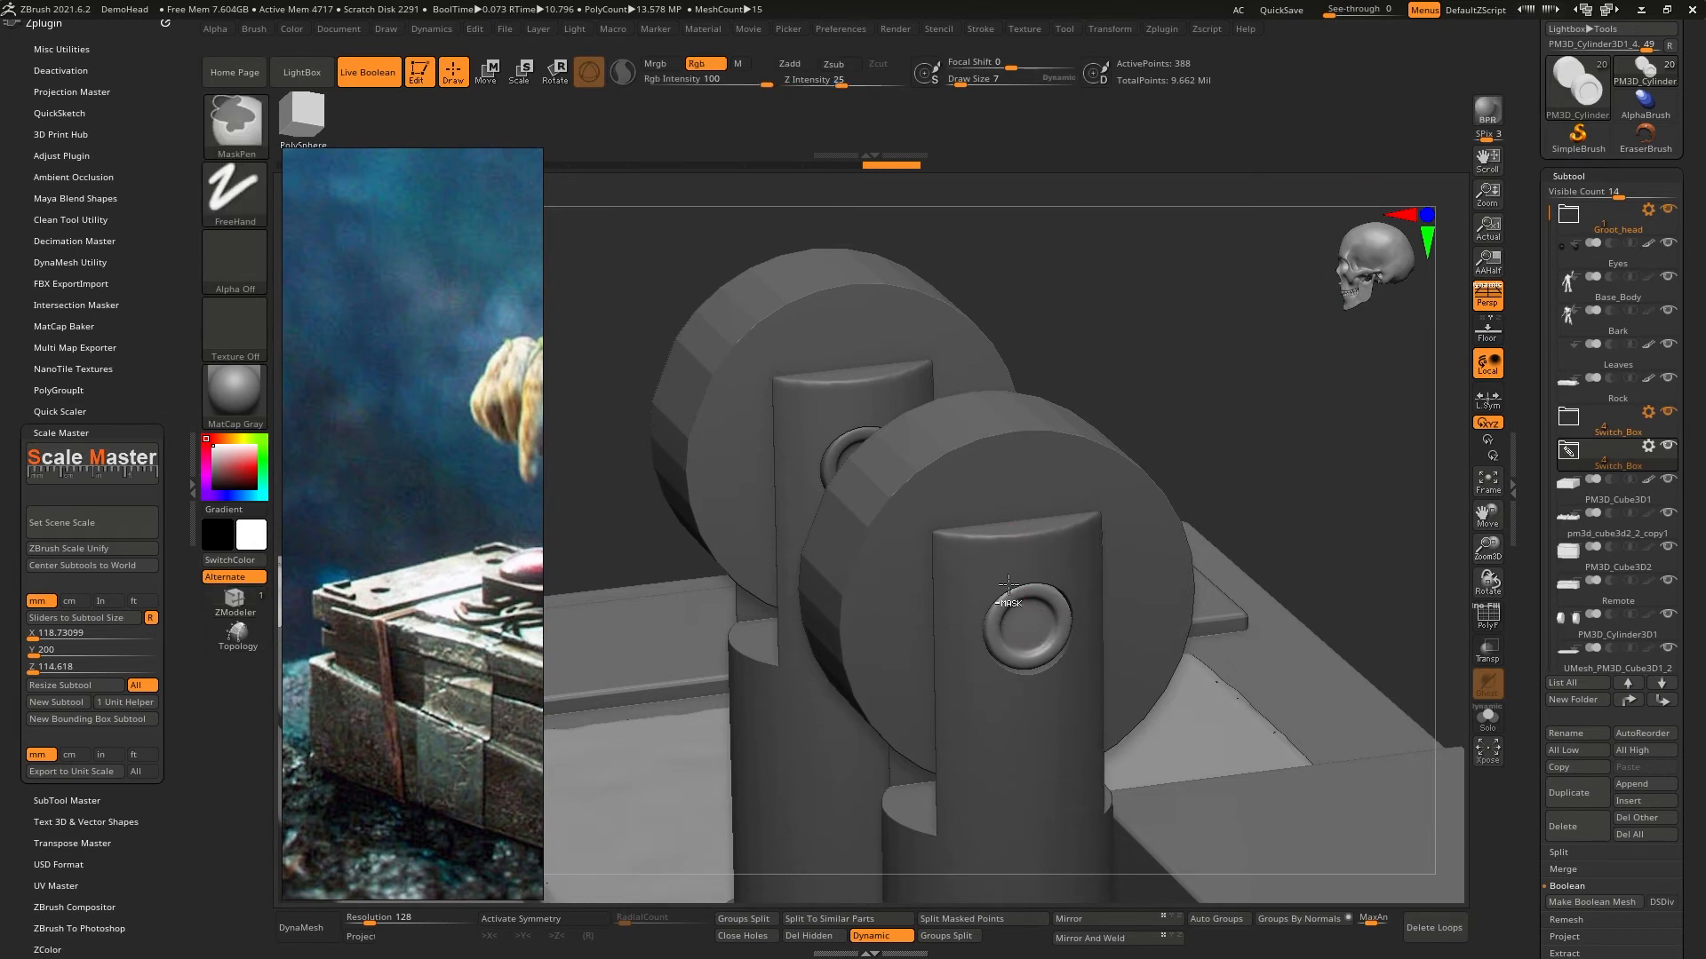
{"action": "right_click_drag", "start_coordinate": [1036, 619], "coordinate": [1052, 658], "text": "ctrl"}
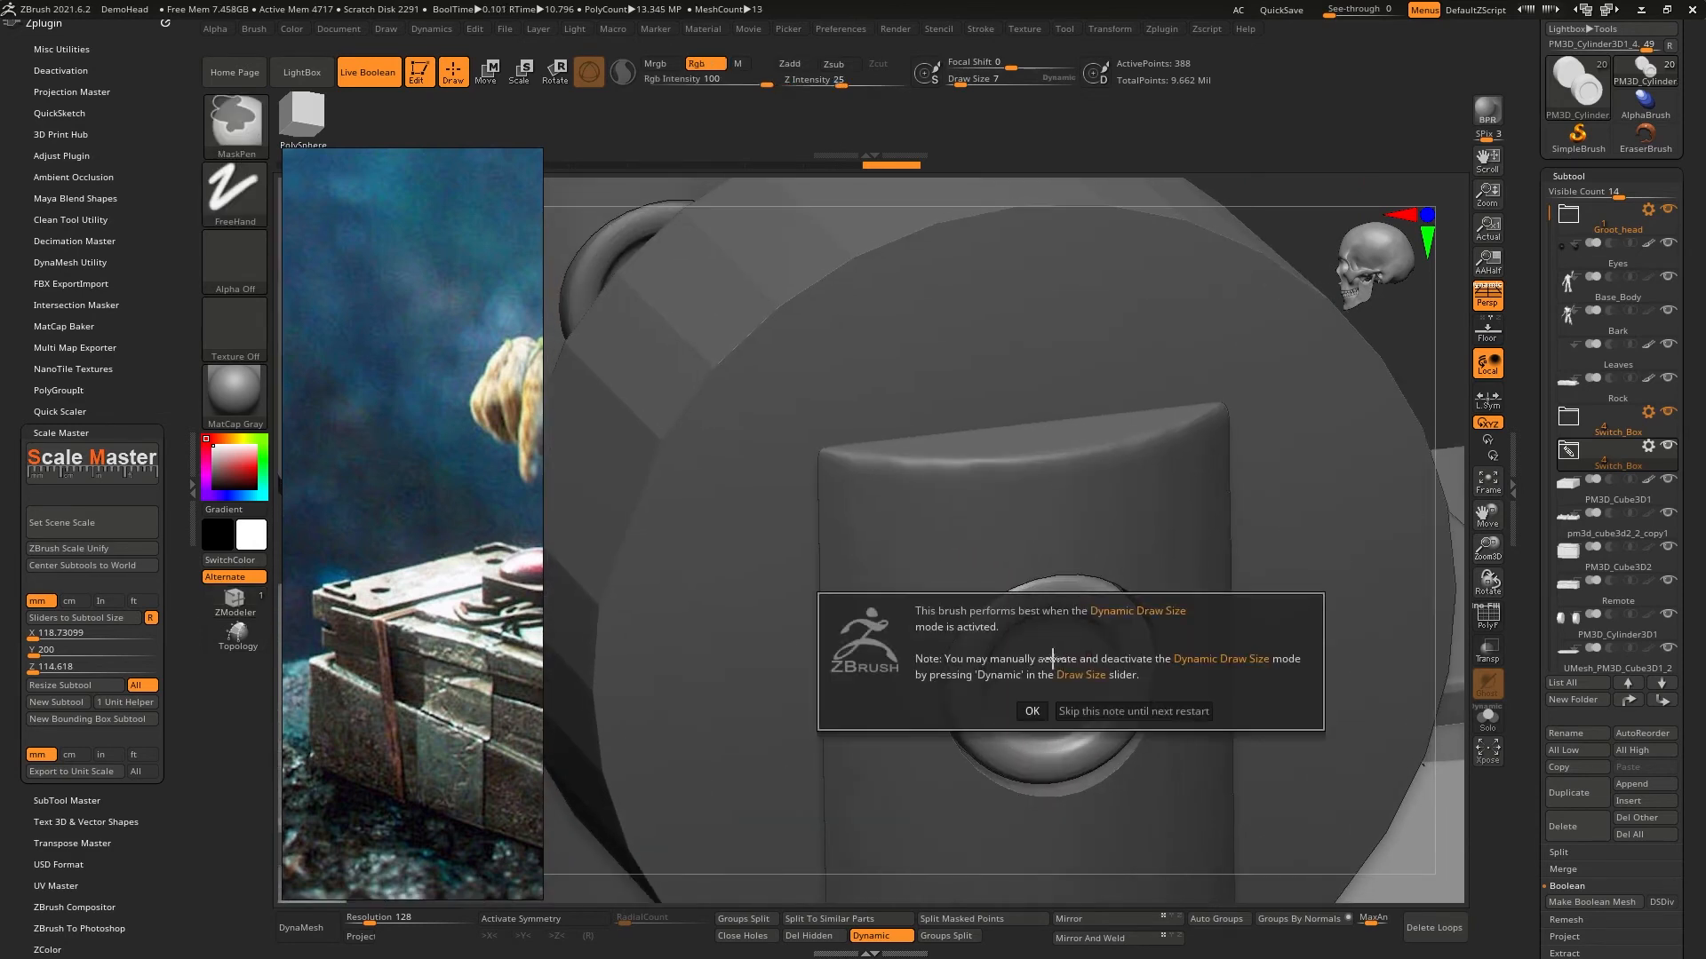
{"action": "left_click", "coordinate": [1134, 710]}
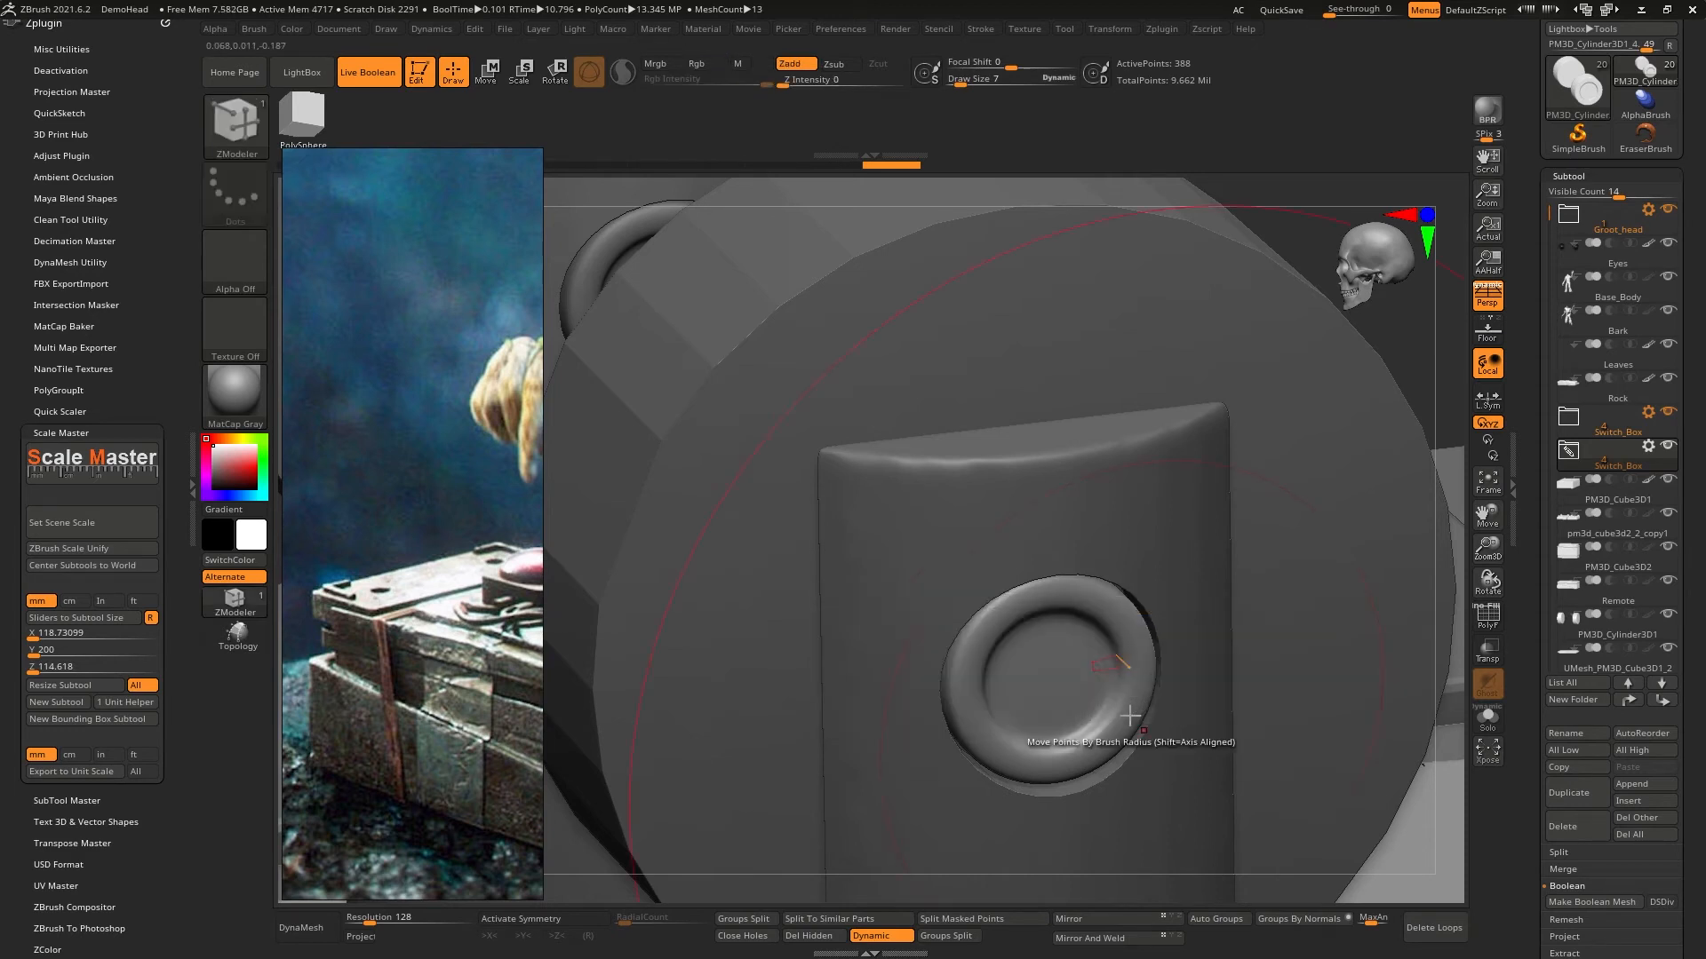
- Reduce the brush to its minimum size, turn off Dynamic sizing and set the Draw Size to about 3.73
{"action": "key", "text": "bracketleft"}
{"action": "key", "text": "bracketleft"}
{"action": "key", "text": "bracketleft"}
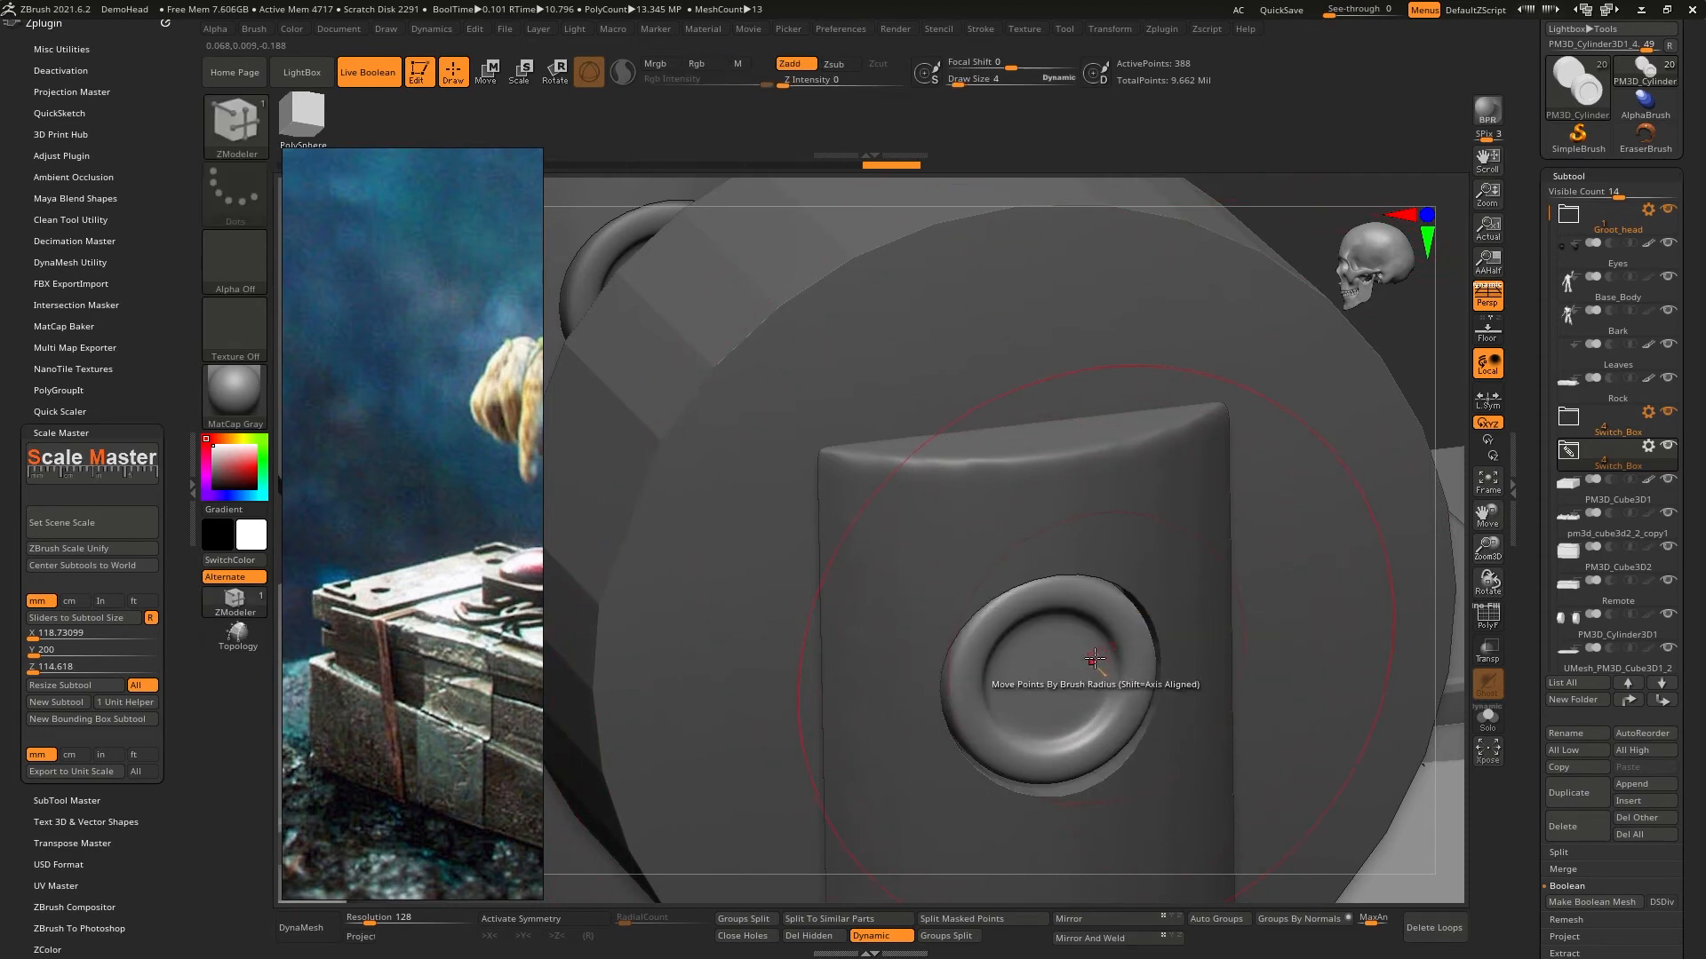
{"action": "left_click", "coordinate": [1054, 78]}
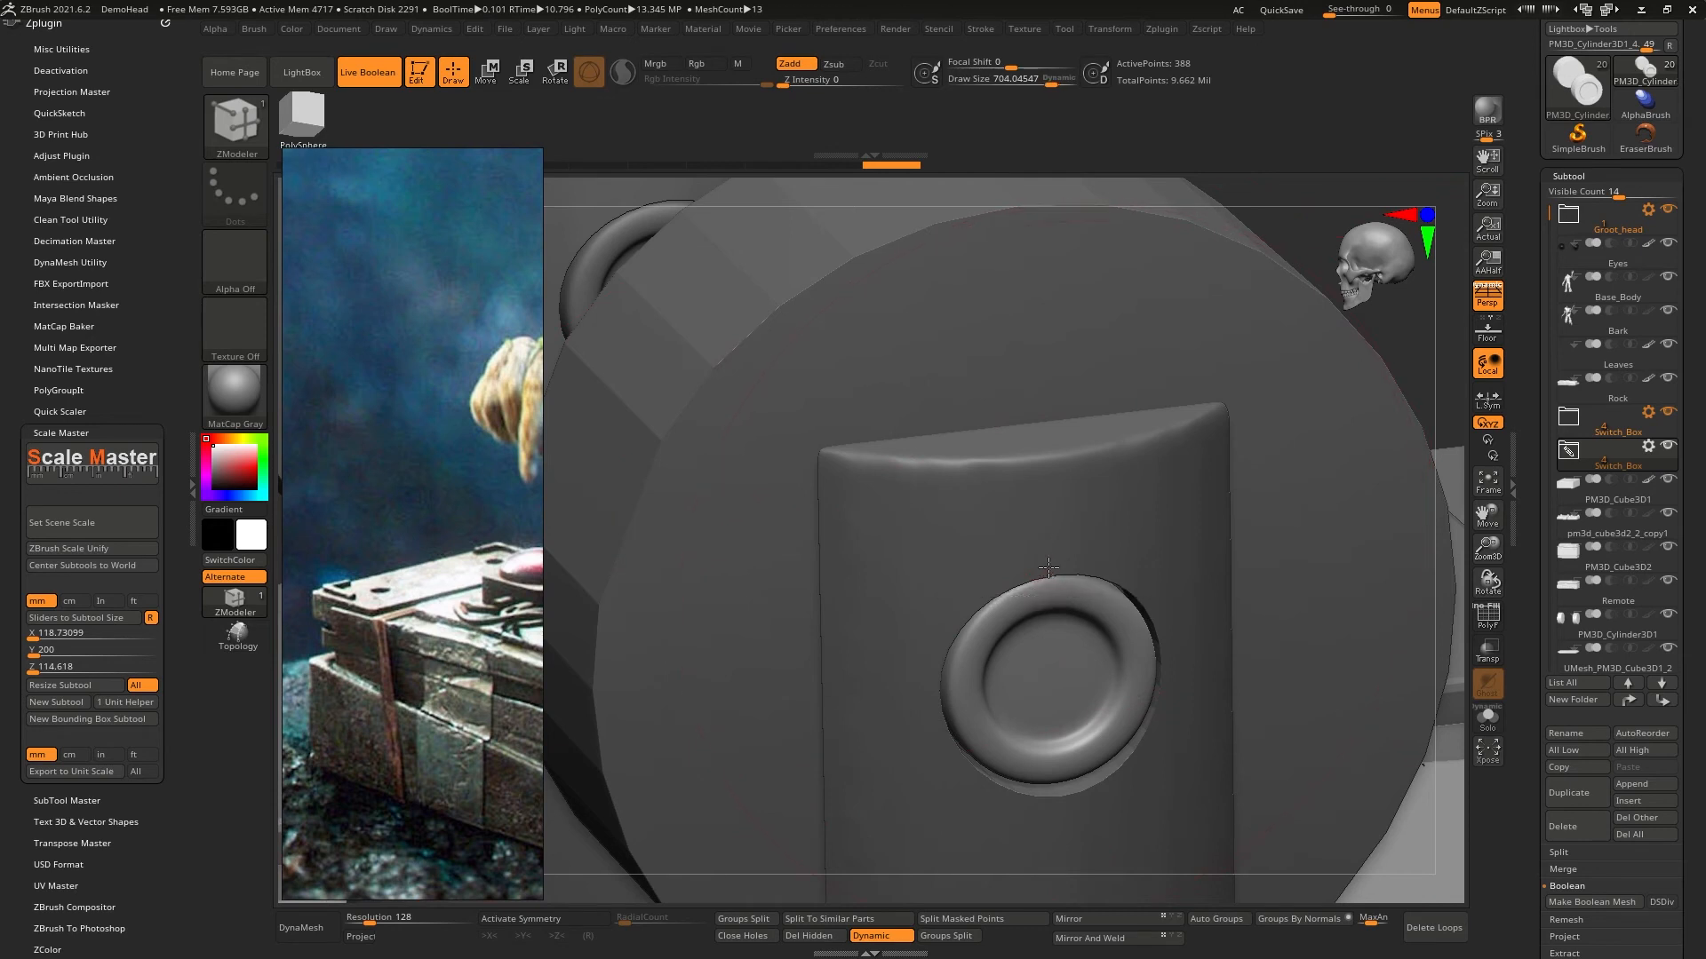
{"action": "key", "text": "bracketleft"}
{"action": "left_click_drag", "start_coordinate": [1033, 77], "coordinate": [956, 95]}
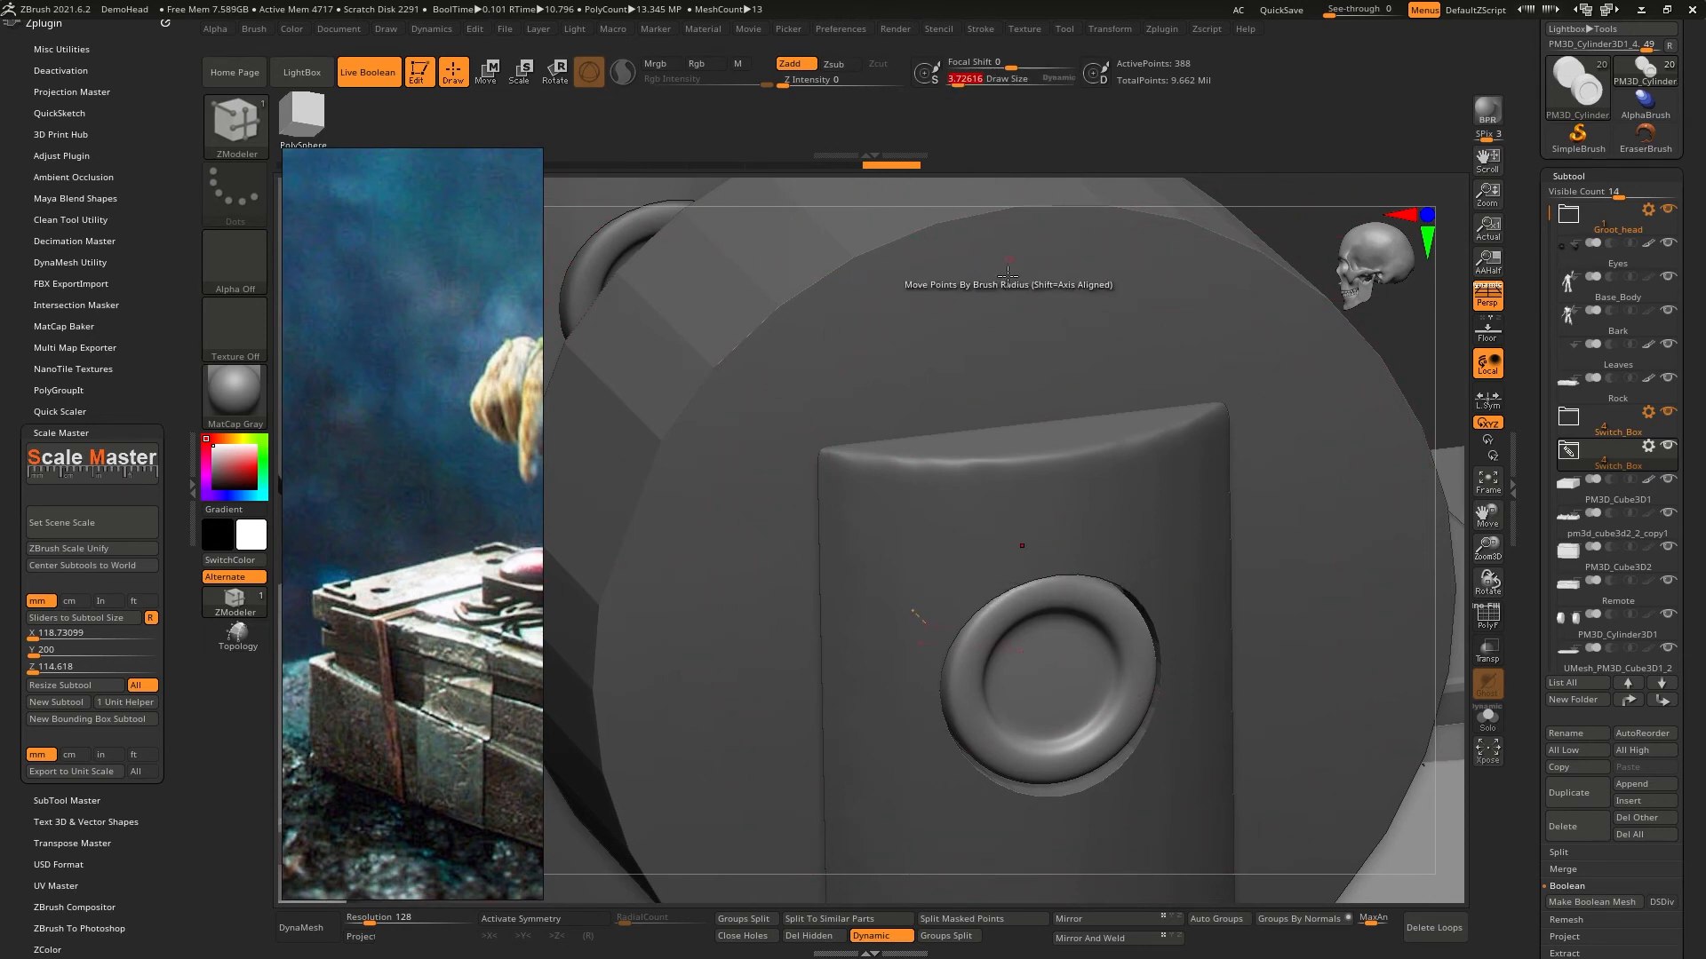
- Examine how the brush coverage changes between close and distant views of the levers, with Dynamic sizing off and on
{"action": "mouse_move", "coordinate": [1008, 538]}
{"action": "right_mouse_down"}
{"action": "mouse_move", "coordinate": [1053, 511]}
{"action": "mouse_move", "coordinate": [1017, 478]}
{"action": "mouse_move", "coordinate": [1021, 502]}
{"action": "mouse_move", "coordinate": [1022, 404]}
{"action": "right_mouse_up"}
{"action": "mouse_move", "coordinate": [1146, 529]}
{"action": "right_mouse_down", "text": "ctrl"}
{"action": "mouse_move", "coordinate": [1145, 439]}
{"action": "mouse_move", "coordinate": [1074, 549]}
{"action": "right_mouse_up", "text": "ctrl"}
{"action": "key", "text": "space"}
{"action": "left_click_drag", "start_coordinate": [1236, 568], "coordinate": [1232, 568]}
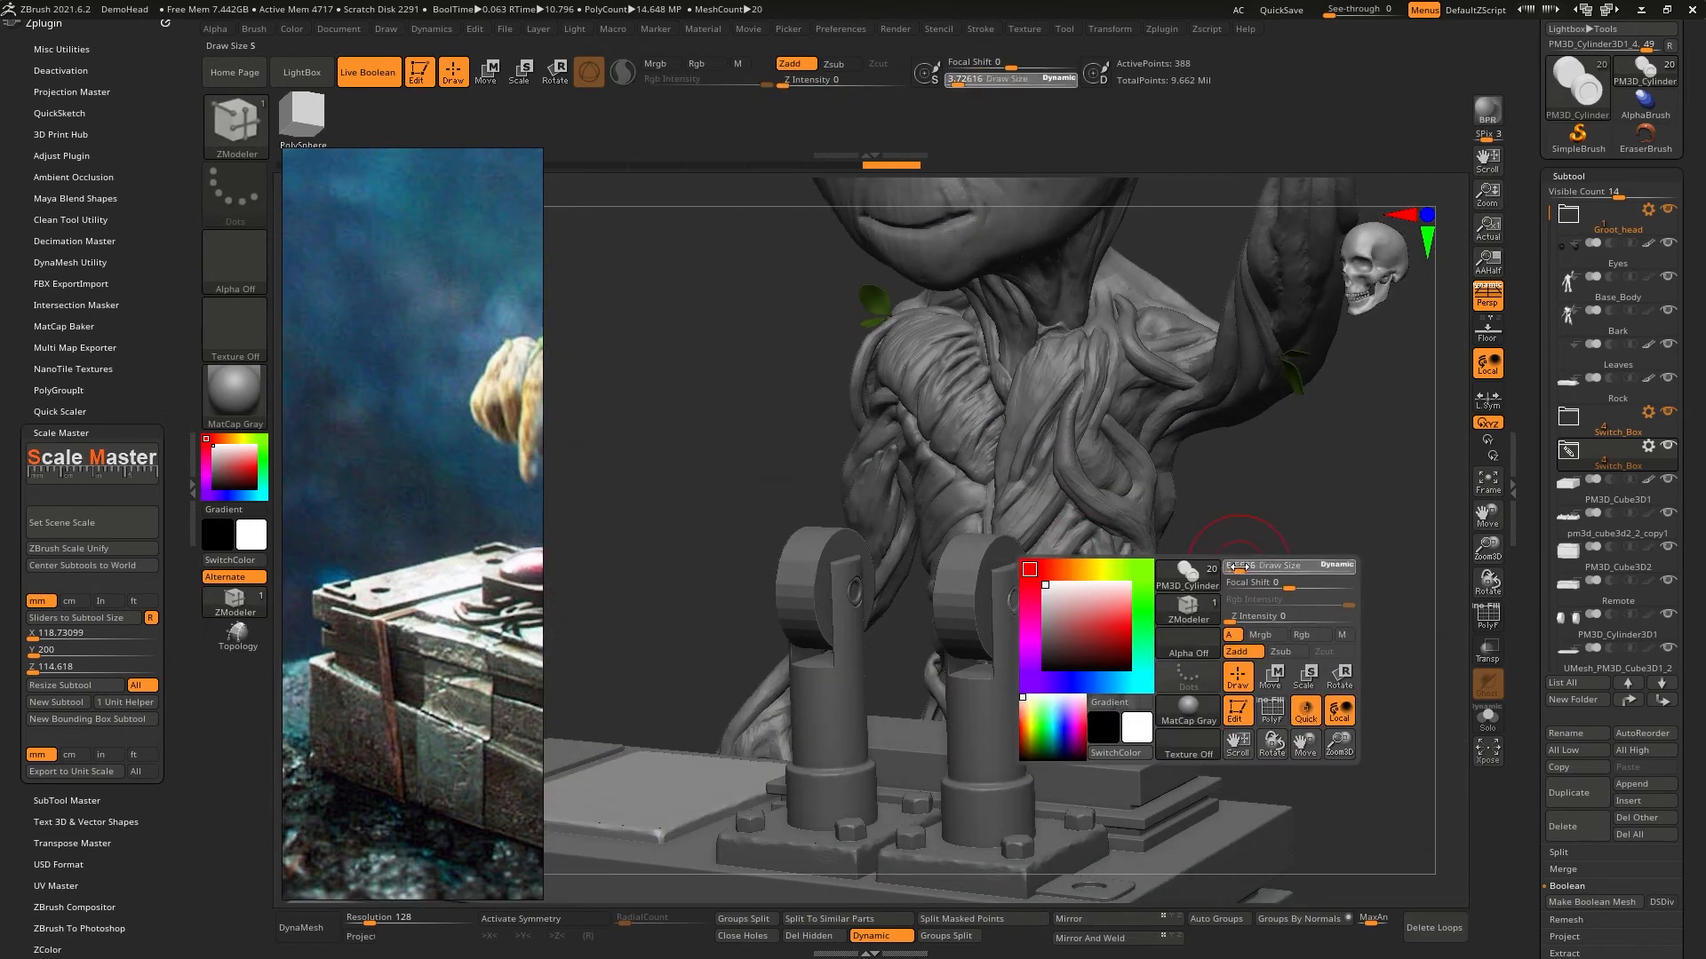
{"action": "right_click_drag", "start_coordinate": [974, 582], "coordinate": [995, 702], "text": "ctrl"}
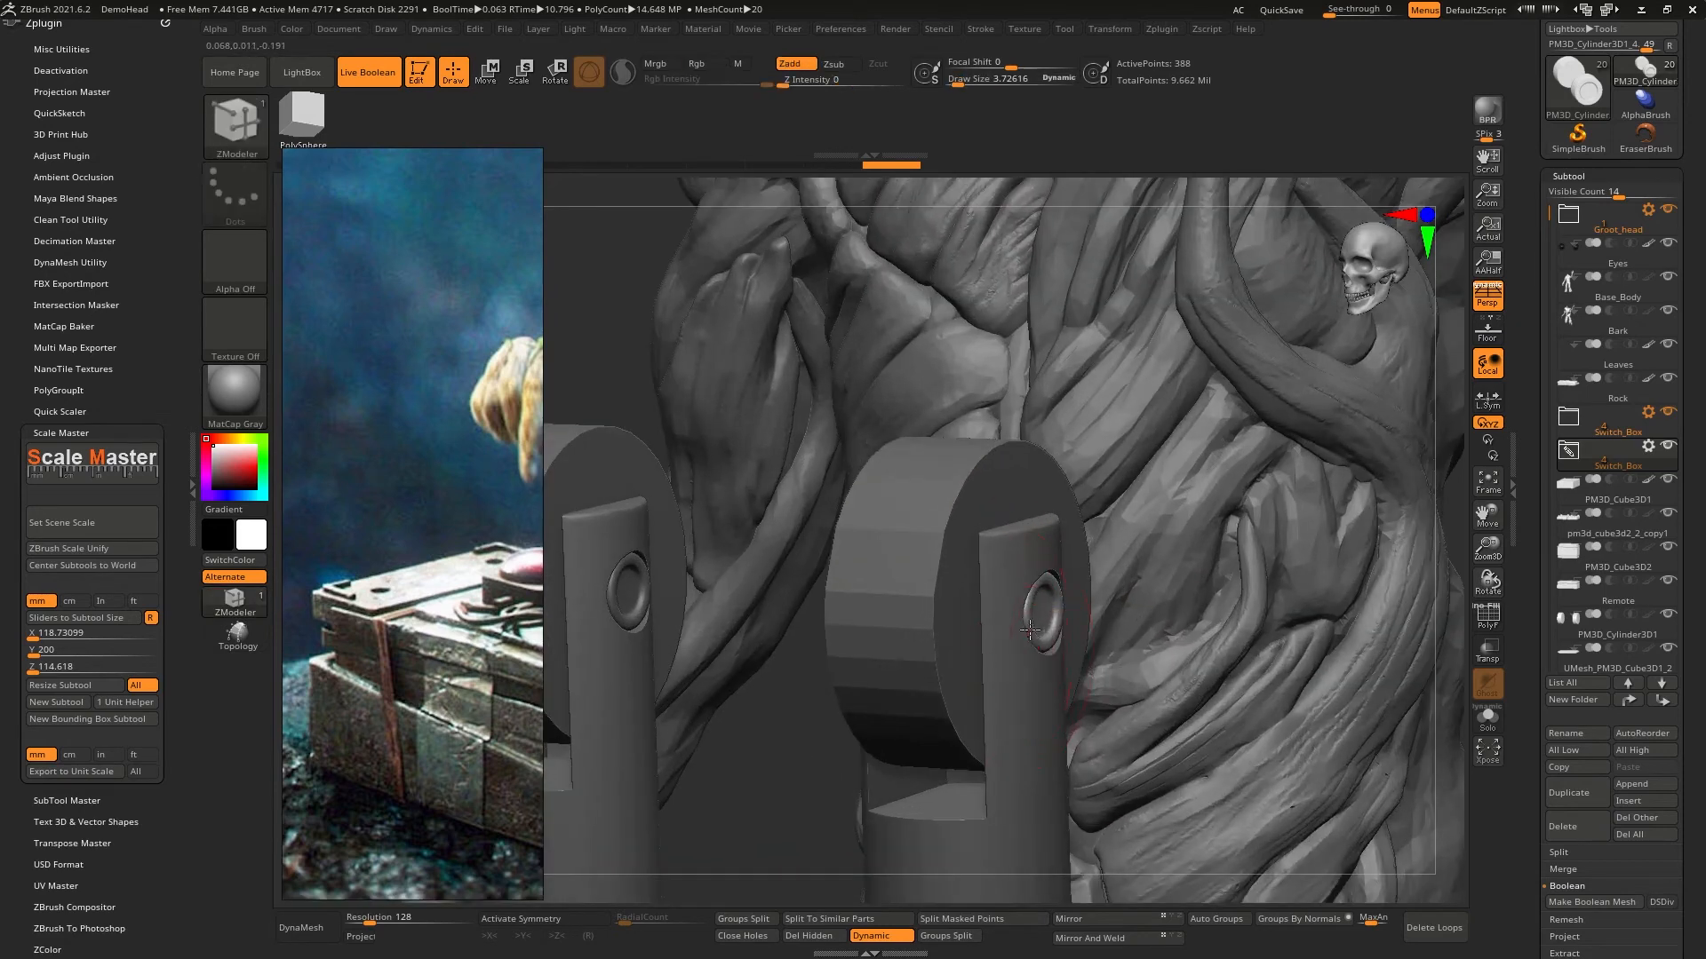
{"action": "mouse_move", "coordinate": [1088, 622]}
{"action": "right_mouse_down"}
{"action": "mouse_move", "coordinate": [1016, 592]}
{"action": "mouse_move", "coordinate": [1083, 744]}
{"action": "right_mouse_up"}
{"action": "key", "text": "space"}
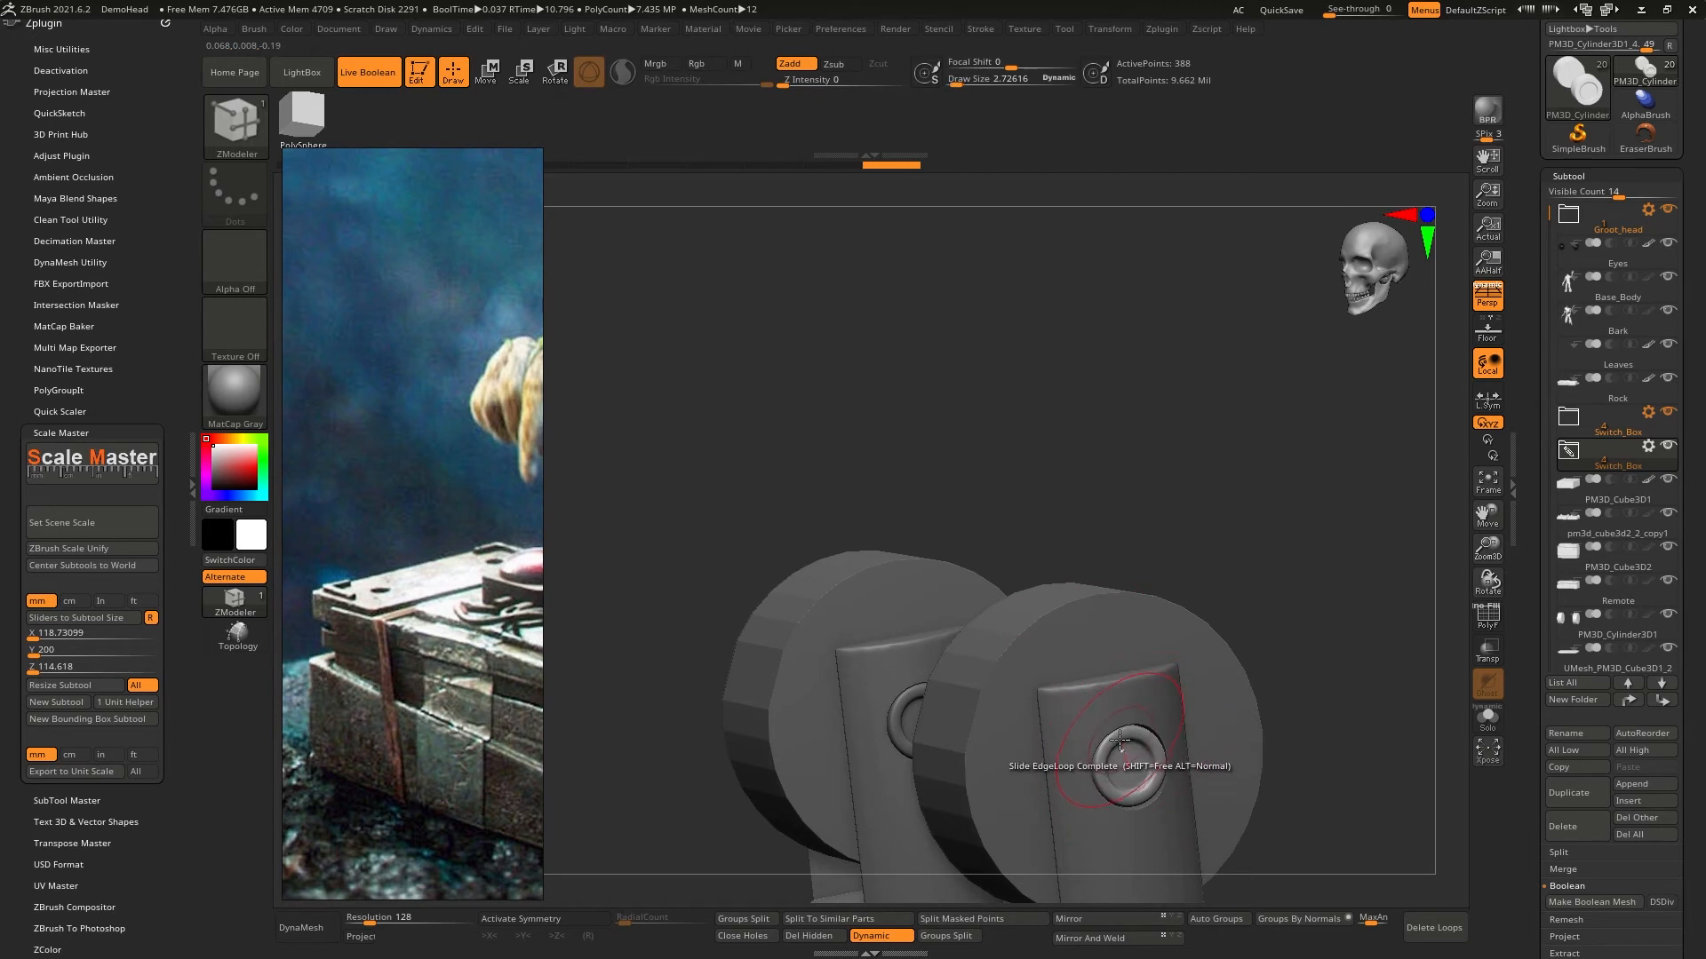
- Test Draw Size 1 and 7.73 against the levers with Dynamic brush sizing off
{"action": "key", "text": "bracketleft"}
{"action": "right_click_drag", "start_coordinate": [1151, 635], "coordinate": [1162, 549]}
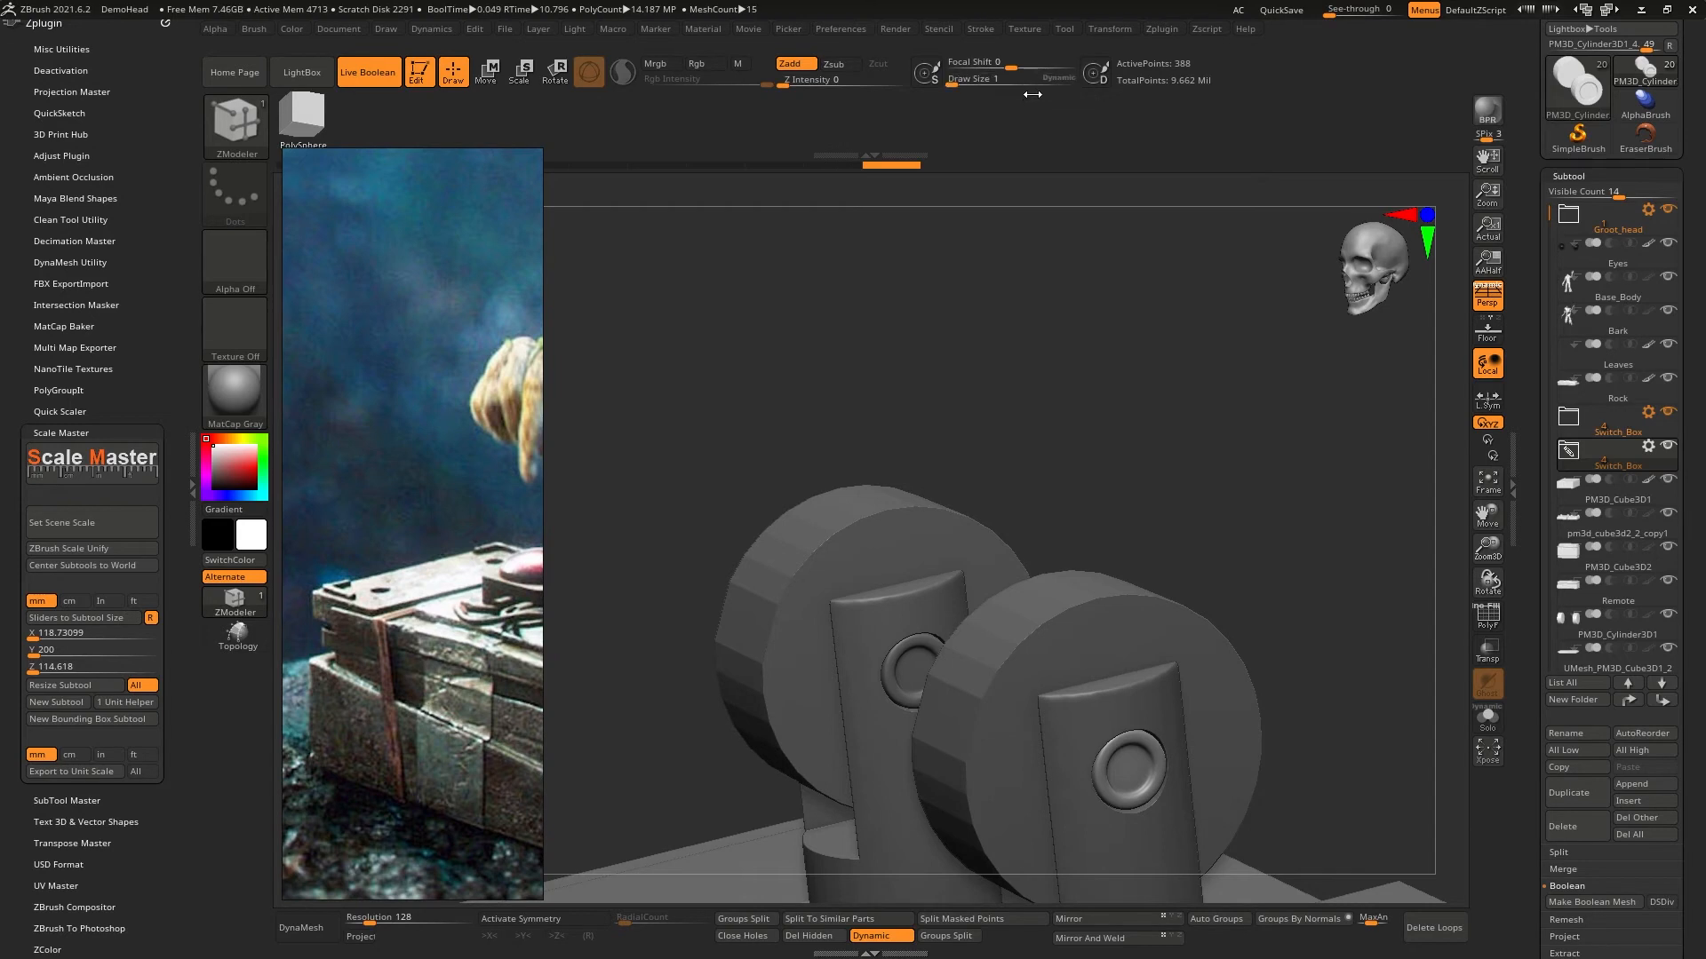
{"action": "left_click_drag", "start_coordinate": [954, 84], "coordinate": [967, 84]}
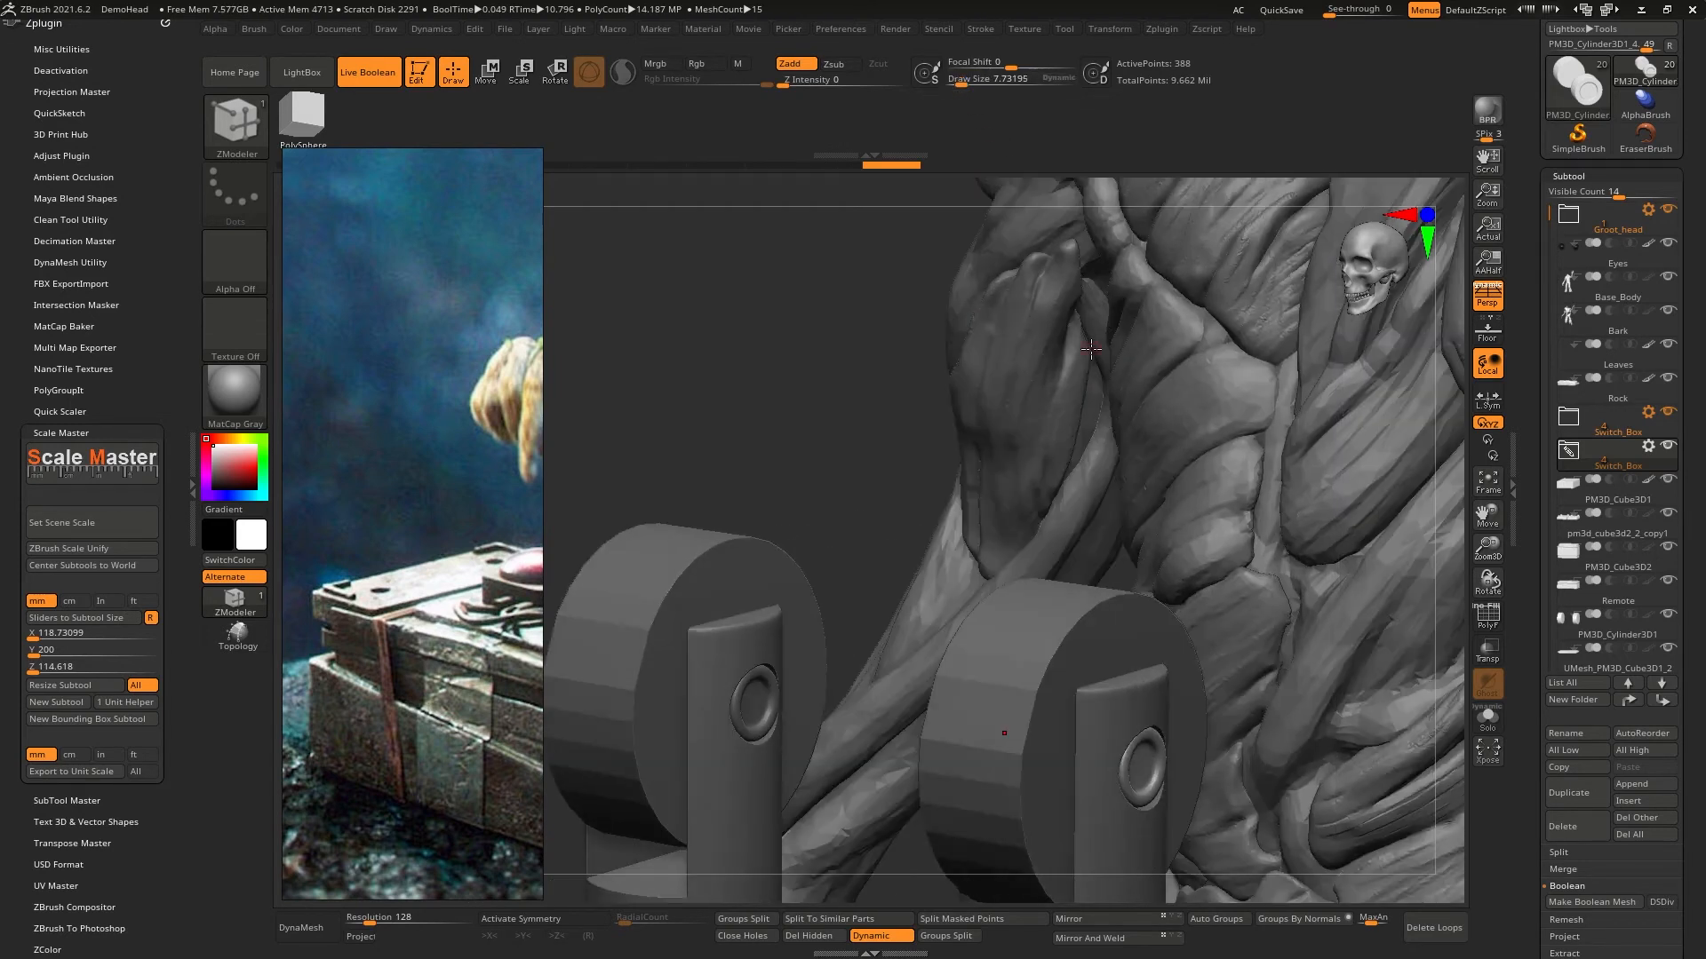
{"action": "left_click_drag", "start_coordinate": [869, 573], "coordinate": [959, 298]}
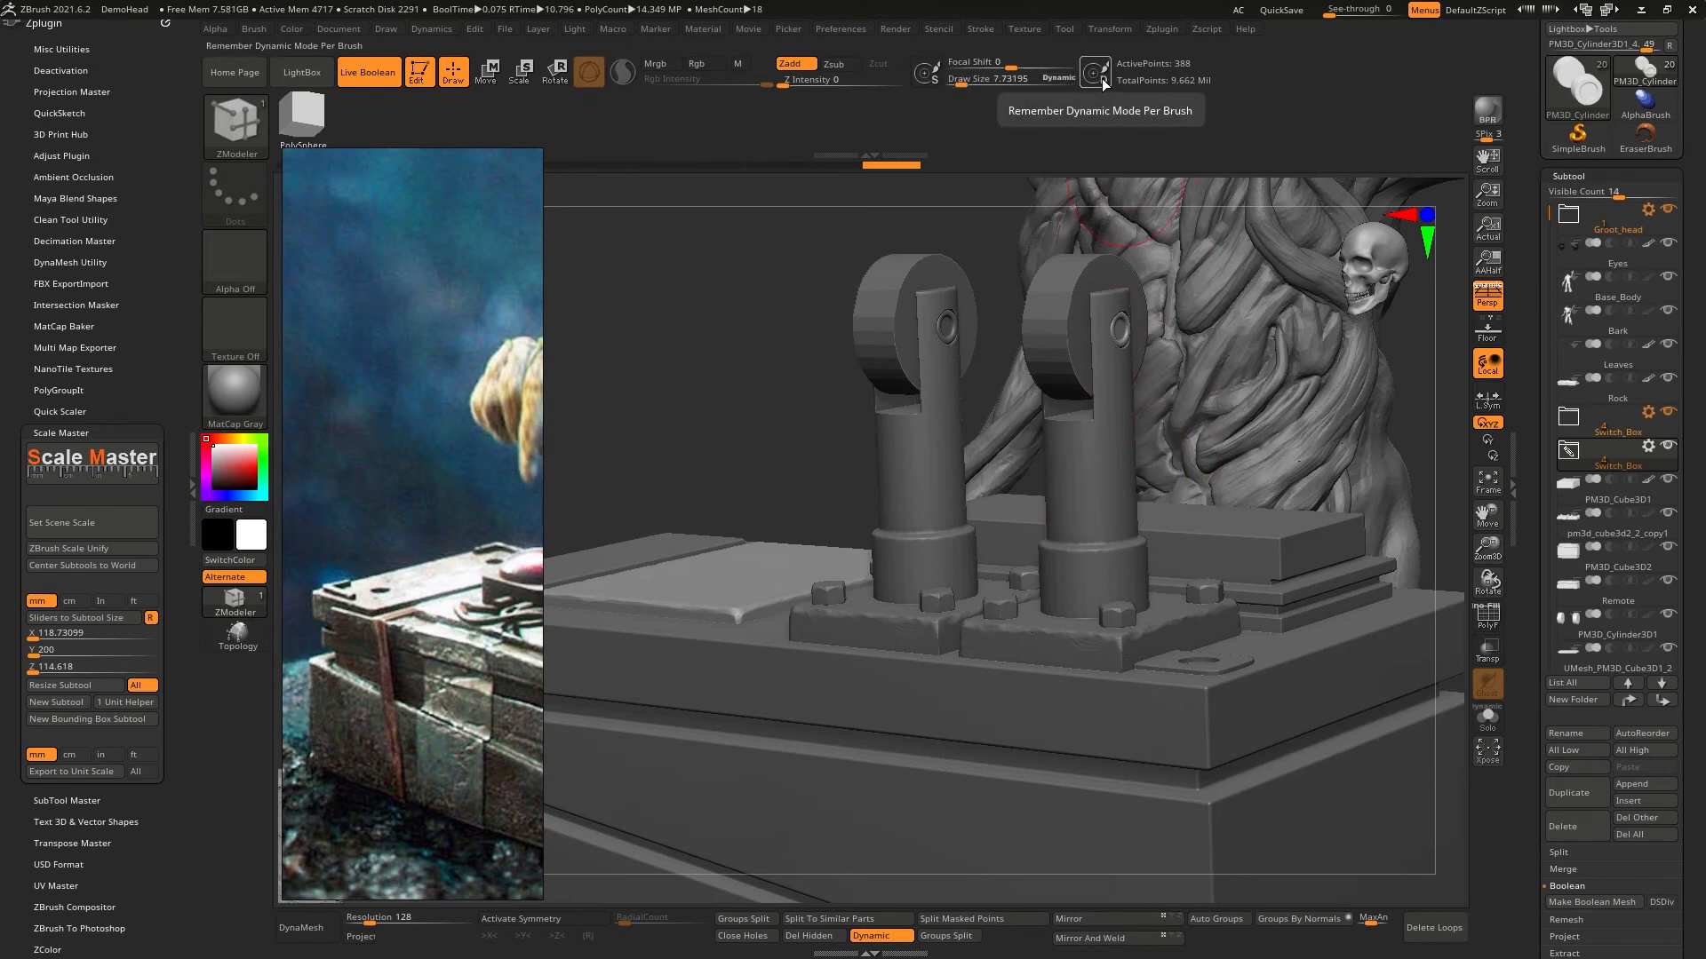
- Apply ZBrush Scale Unify to the tool and check the brush at Draw Size 1 against the lever's round pin
{"action": "left_click", "coordinate": [71, 549]}
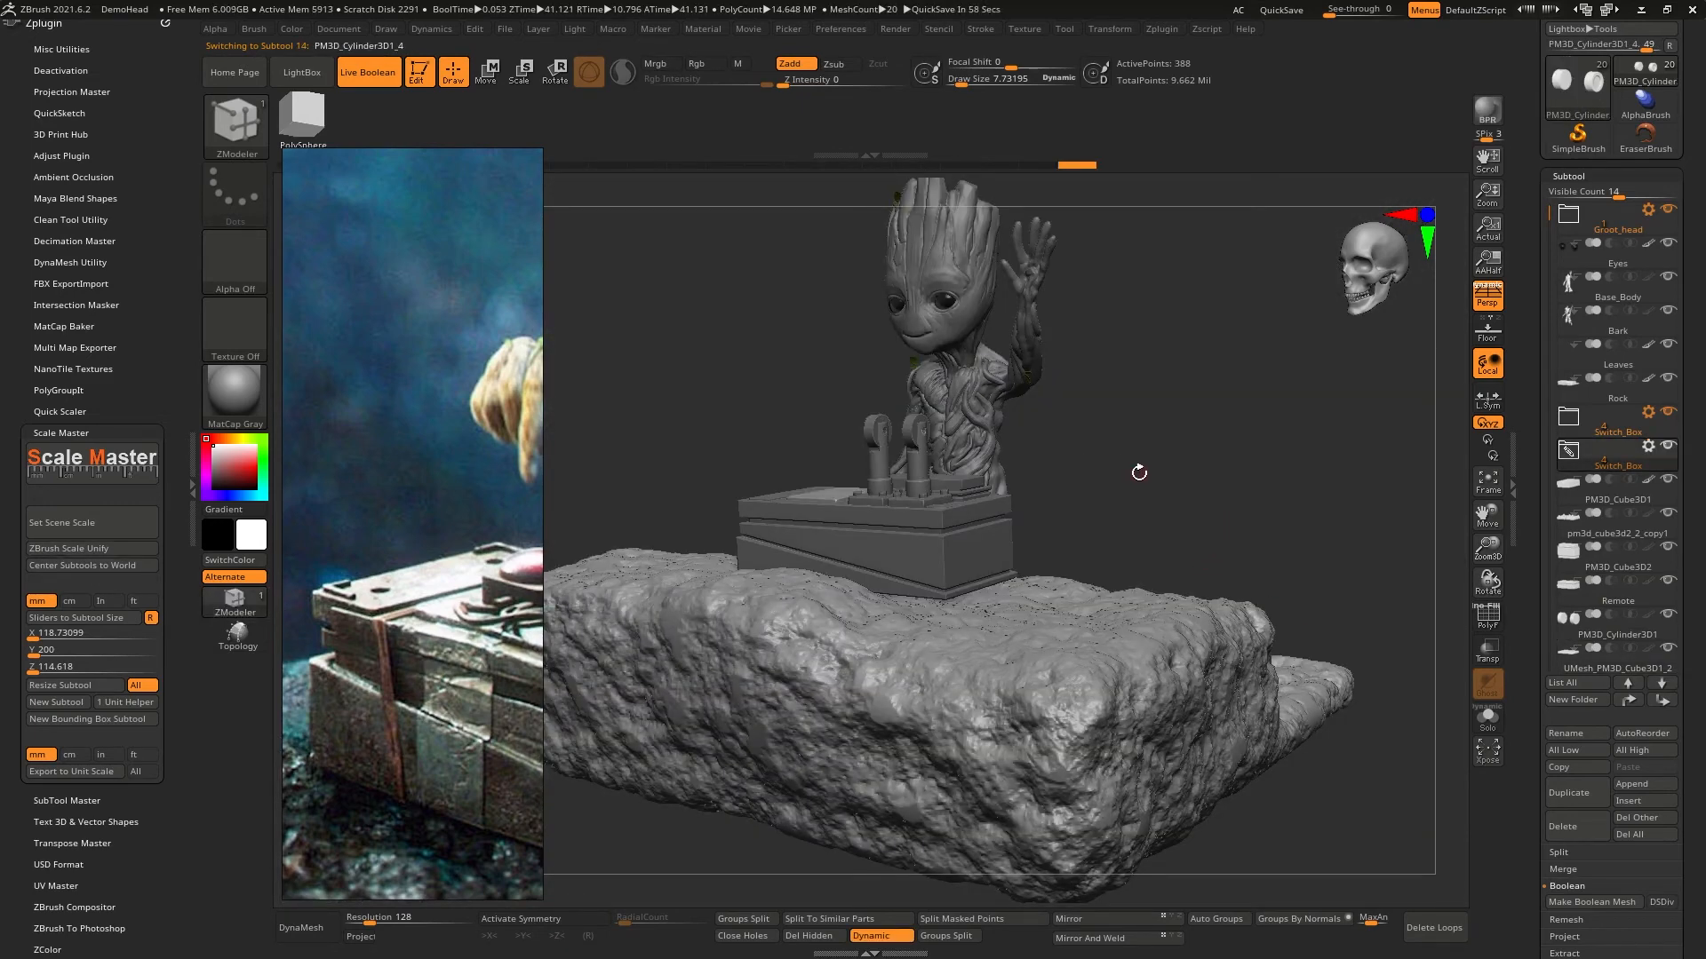
{"action": "left_click_drag", "start_coordinate": [1139, 473], "coordinate": [1186, 510]}
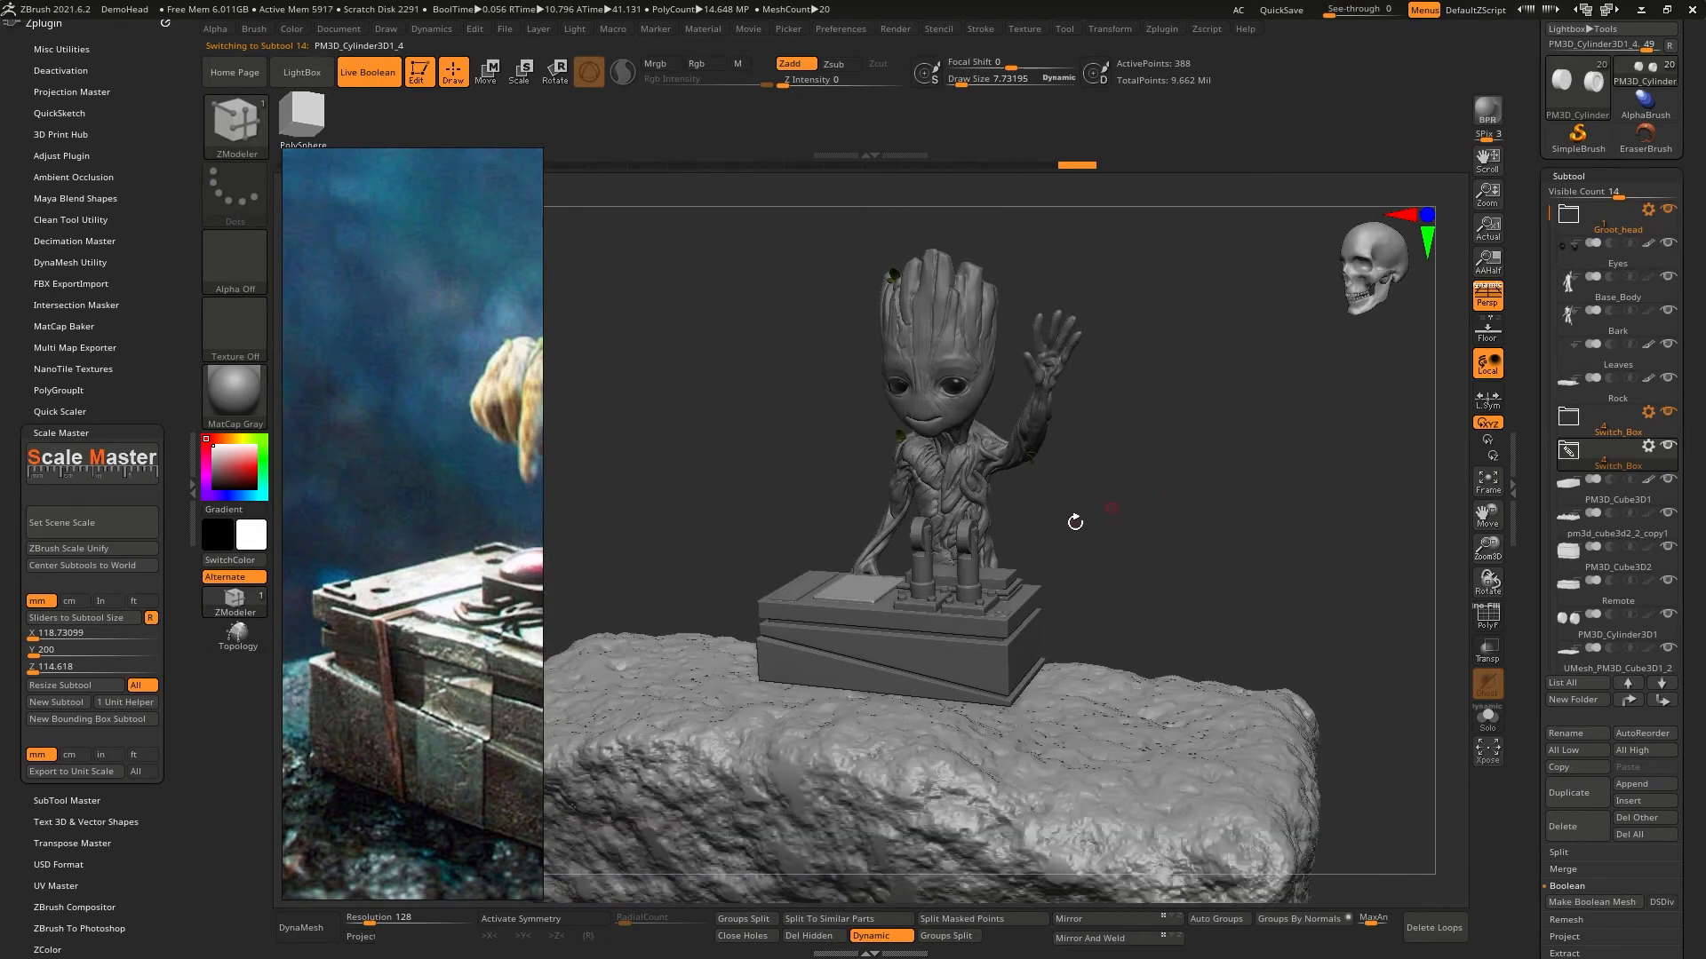
{"action": "mouse_move", "coordinate": [1075, 522]}
{"action": "right_mouse_down", "text": "ctrl"}
{"action": "mouse_move", "coordinate": [1077, 600]}
{"action": "mouse_move", "coordinate": [966, 519]}
{"action": "mouse_move", "coordinate": [1110, 739]}
{"action": "right_mouse_up", "text": "ctrl"}
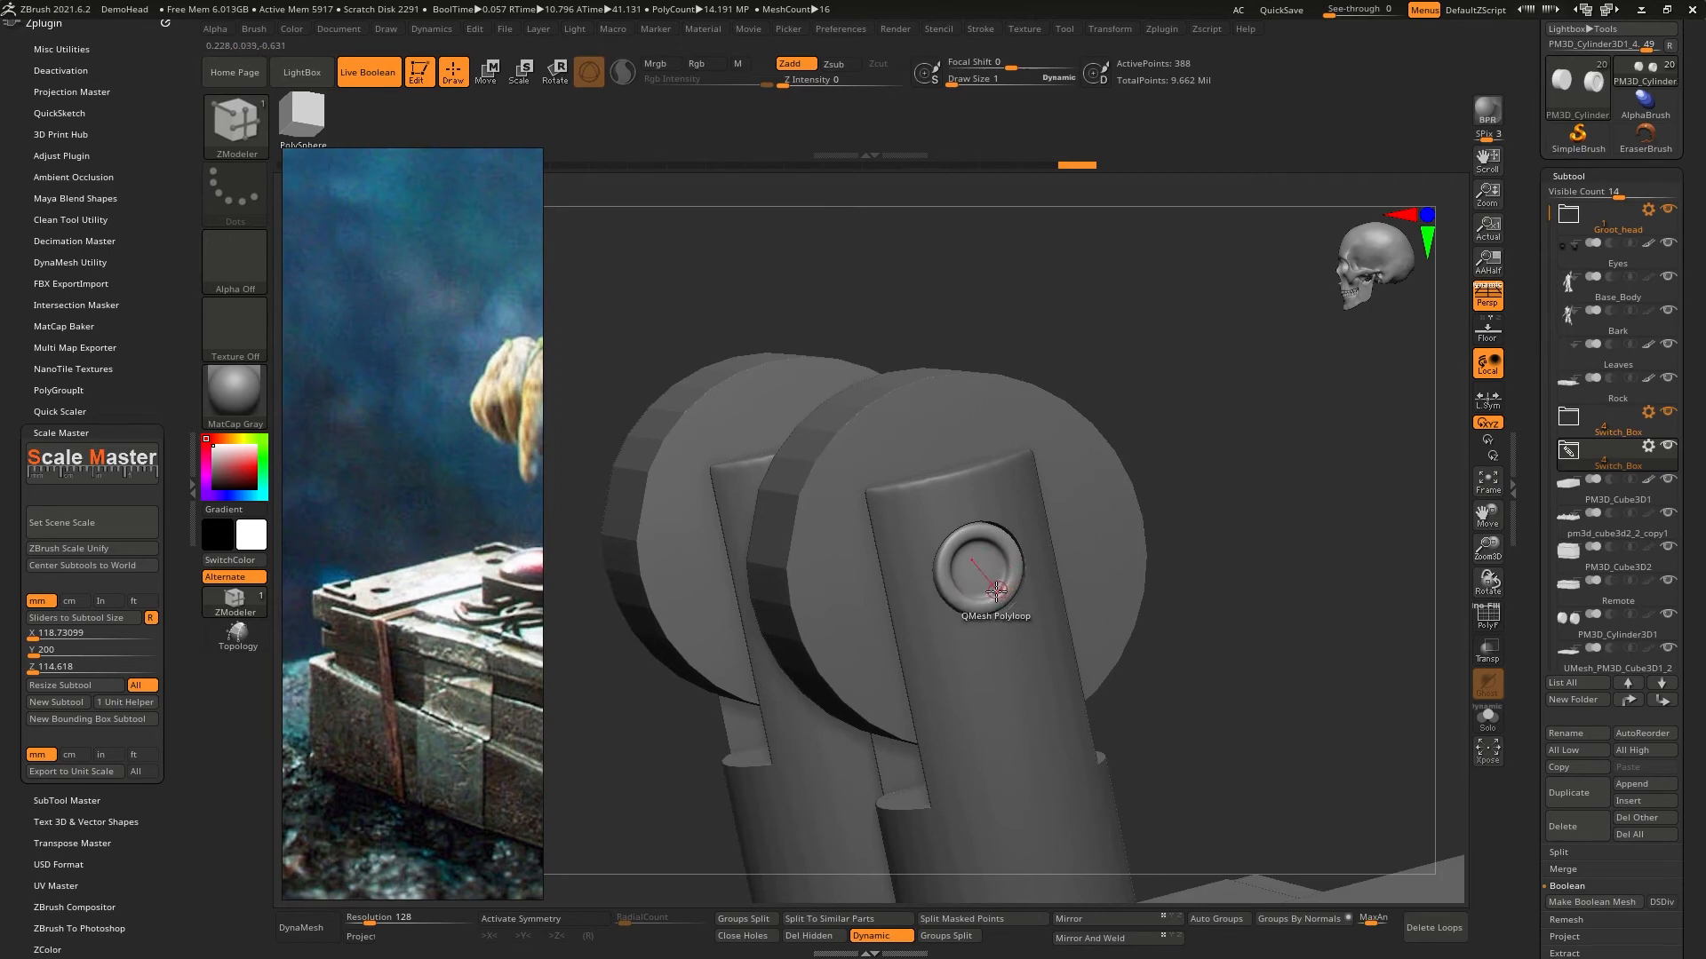
{"action": "right_click_drag", "start_coordinate": [1005, 607], "coordinate": [1217, 622]}
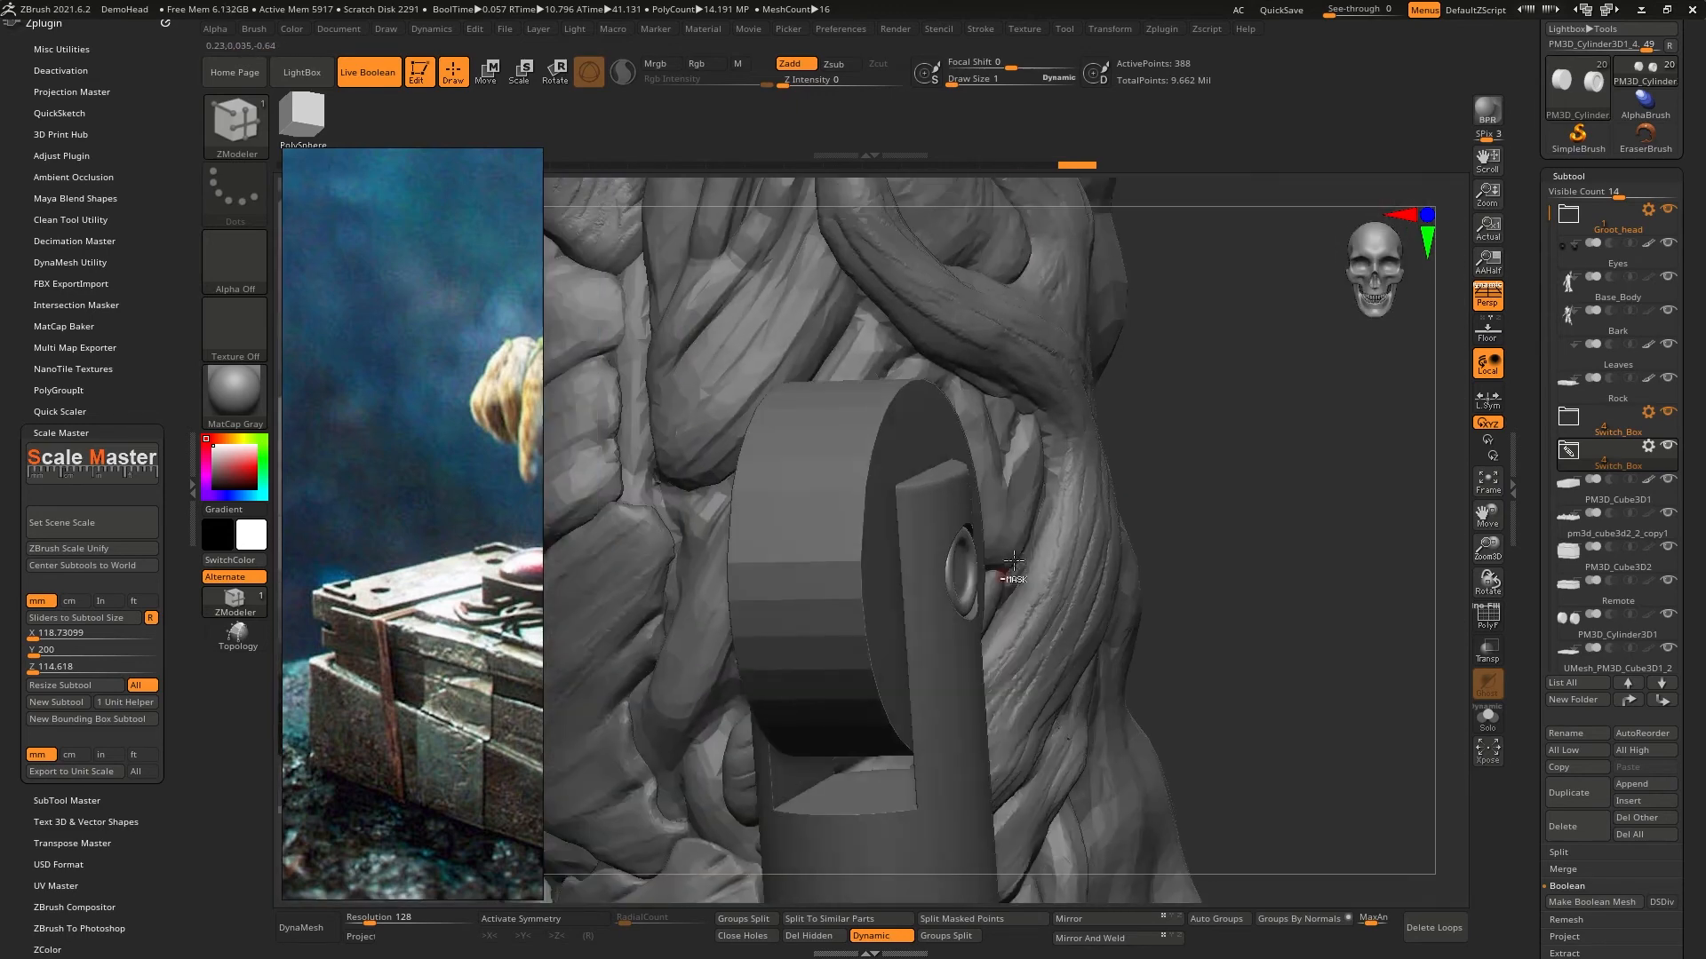
{"action": "mouse_move", "coordinate": [1243, 737]}
{"action": "right_mouse_down", "text": "ctrl"}
{"action": "mouse_move", "coordinate": [1161, 504]}
{"action": "mouse_move", "coordinate": [1191, 471]}
{"action": "mouse_move", "coordinate": [1137, 320]}
{"action": "mouse_move", "coordinate": [1271, 492]}
{"action": "mouse_move", "coordinate": [1157, 412]}
{"action": "mouse_move", "coordinate": [1058, 248]}
{"action": "mouse_move", "coordinate": [1036, 263]}
{"action": "right_mouse_up", "text": "ctrl"}
{"action": "mouse_move", "coordinate": [1070, 324]}
{"action": "right_mouse_down", "text": "alt"}
{"action": "mouse_move", "coordinate": [1192, 556]}
{"action": "mouse_move", "coordinate": [1227, 496]}
{"action": "right_mouse_up", "text": "alt"}
- Save the rescaled tool as a ZTL file in the Groot project folder
{"action": "left_click_drag", "start_coordinate": [1532, 202], "coordinate": [1532, 331]}
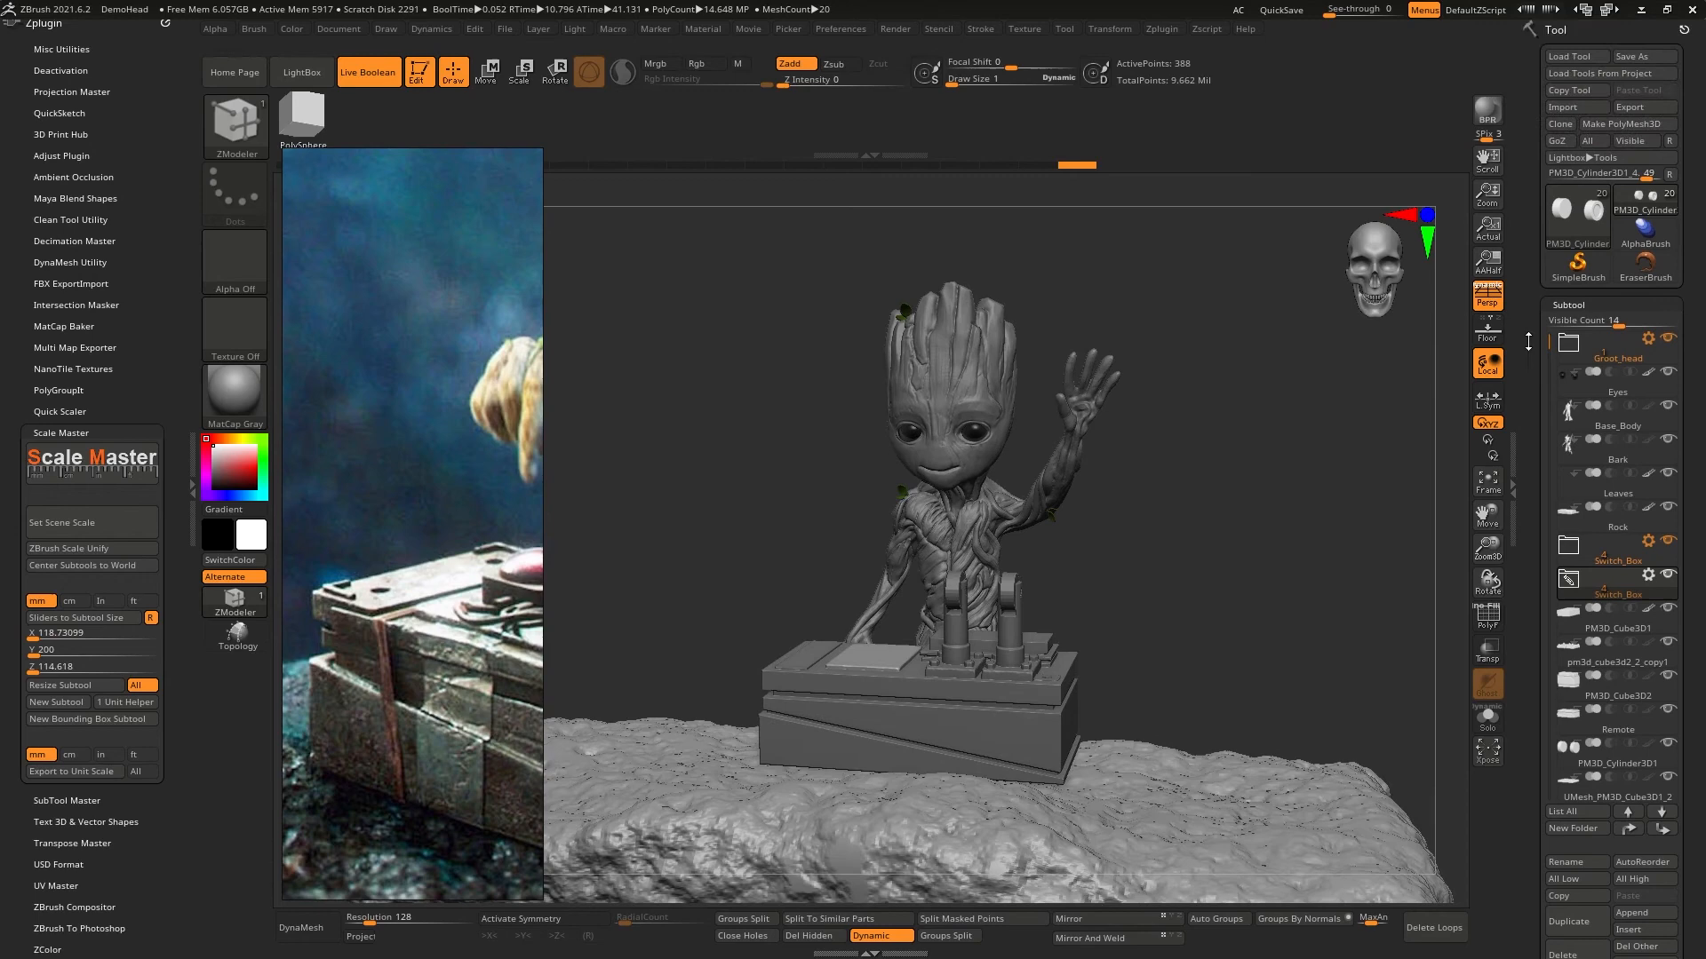
{"action": "left_click", "coordinate": [1644, 56]}
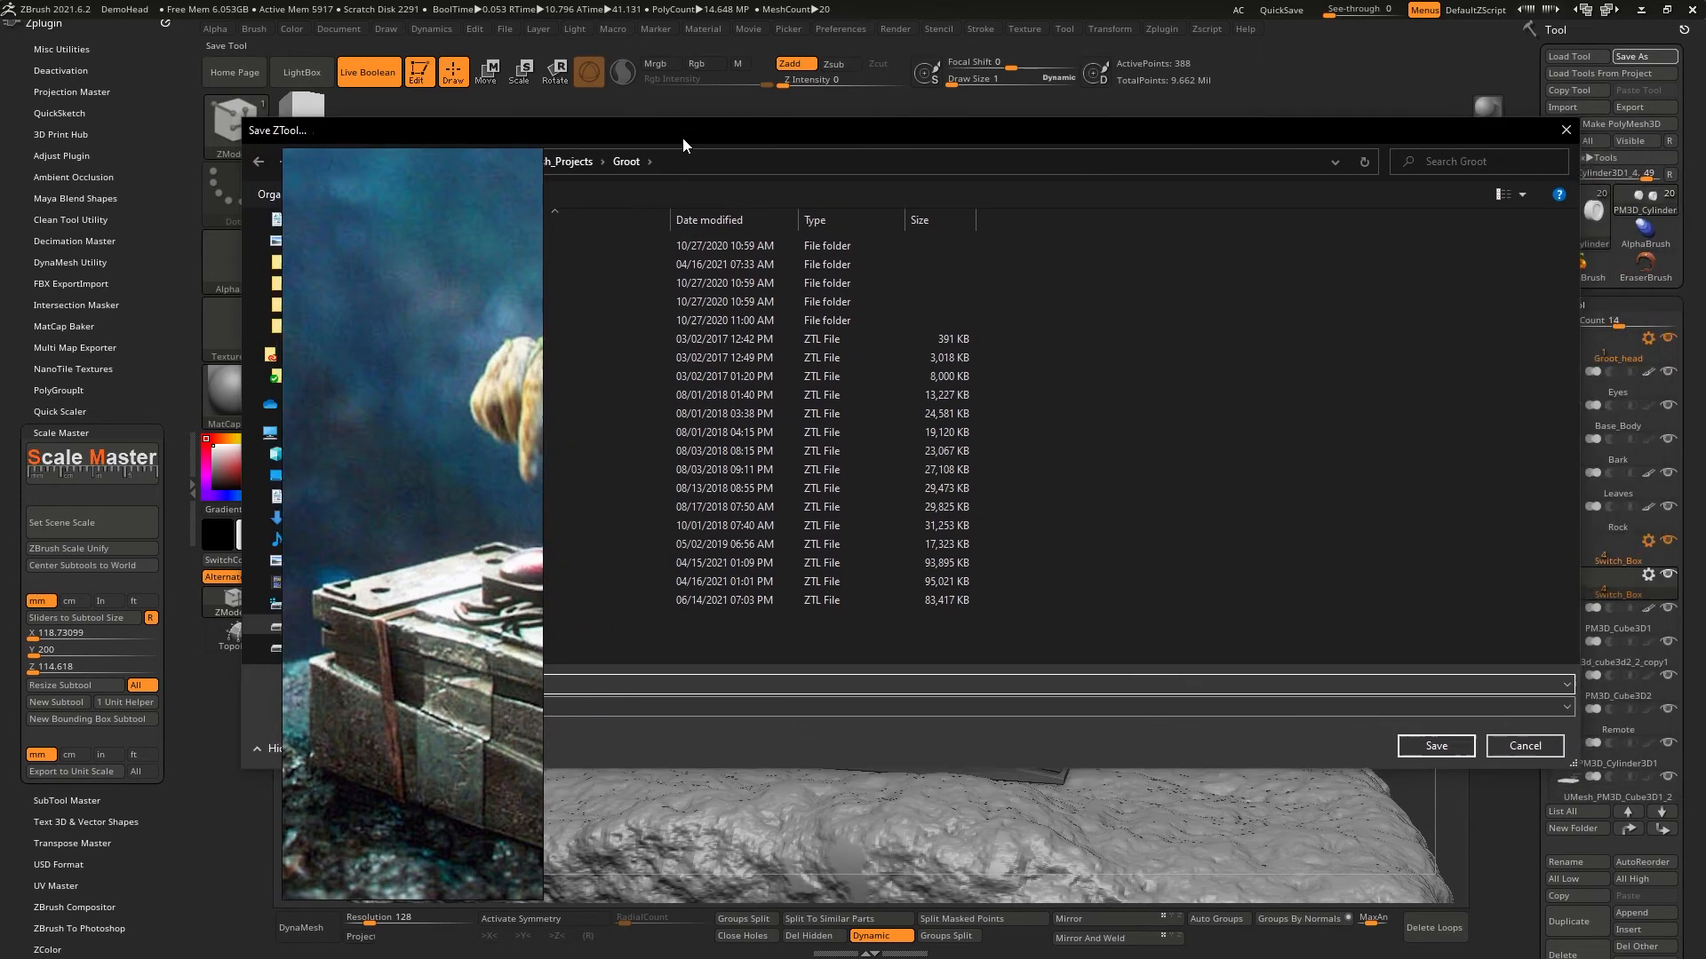
{"action": "left_click", "coordinate": [1415, 748]}
{"action": "left_click", "coordinate": [897, 472]}
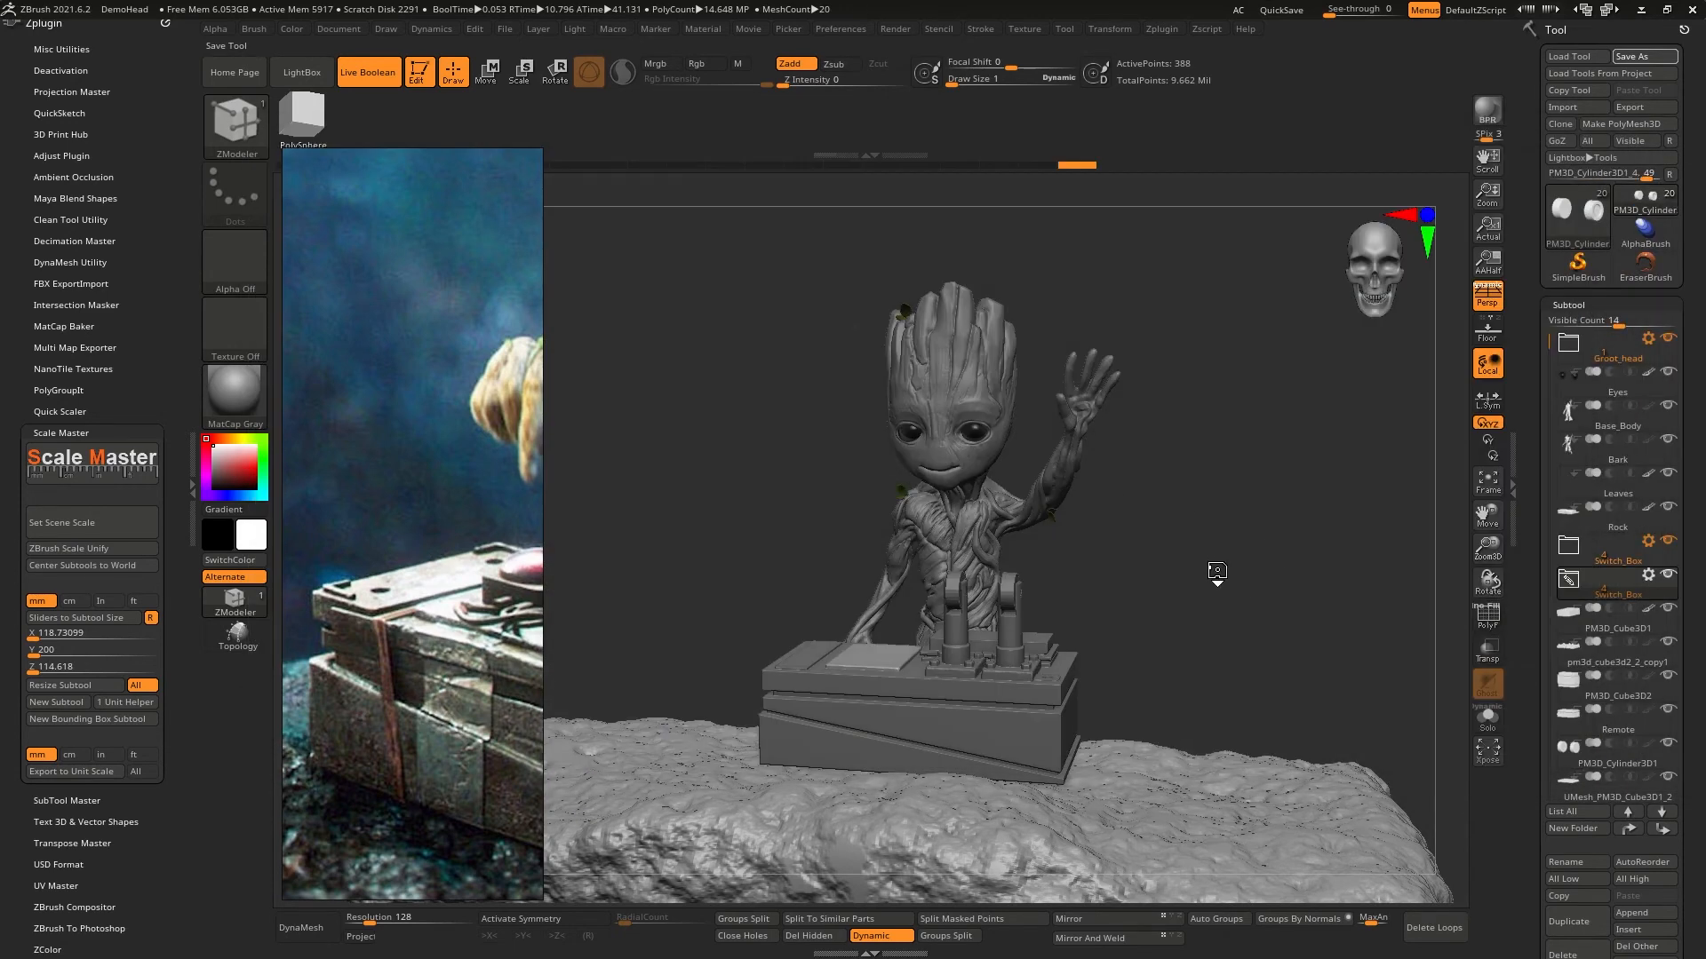
- Select the Remote box subtool and examine the polygroups and edges around its raised top panel with Polyframe
{"action": "right_click_drag", "start_coordinate": [802, 658], "coordinate": [826, 720]}
{"action": "right_click_drag", "start_coordinate": [919, 662], "coordinate": [928, 733], "text": "ctrl"}
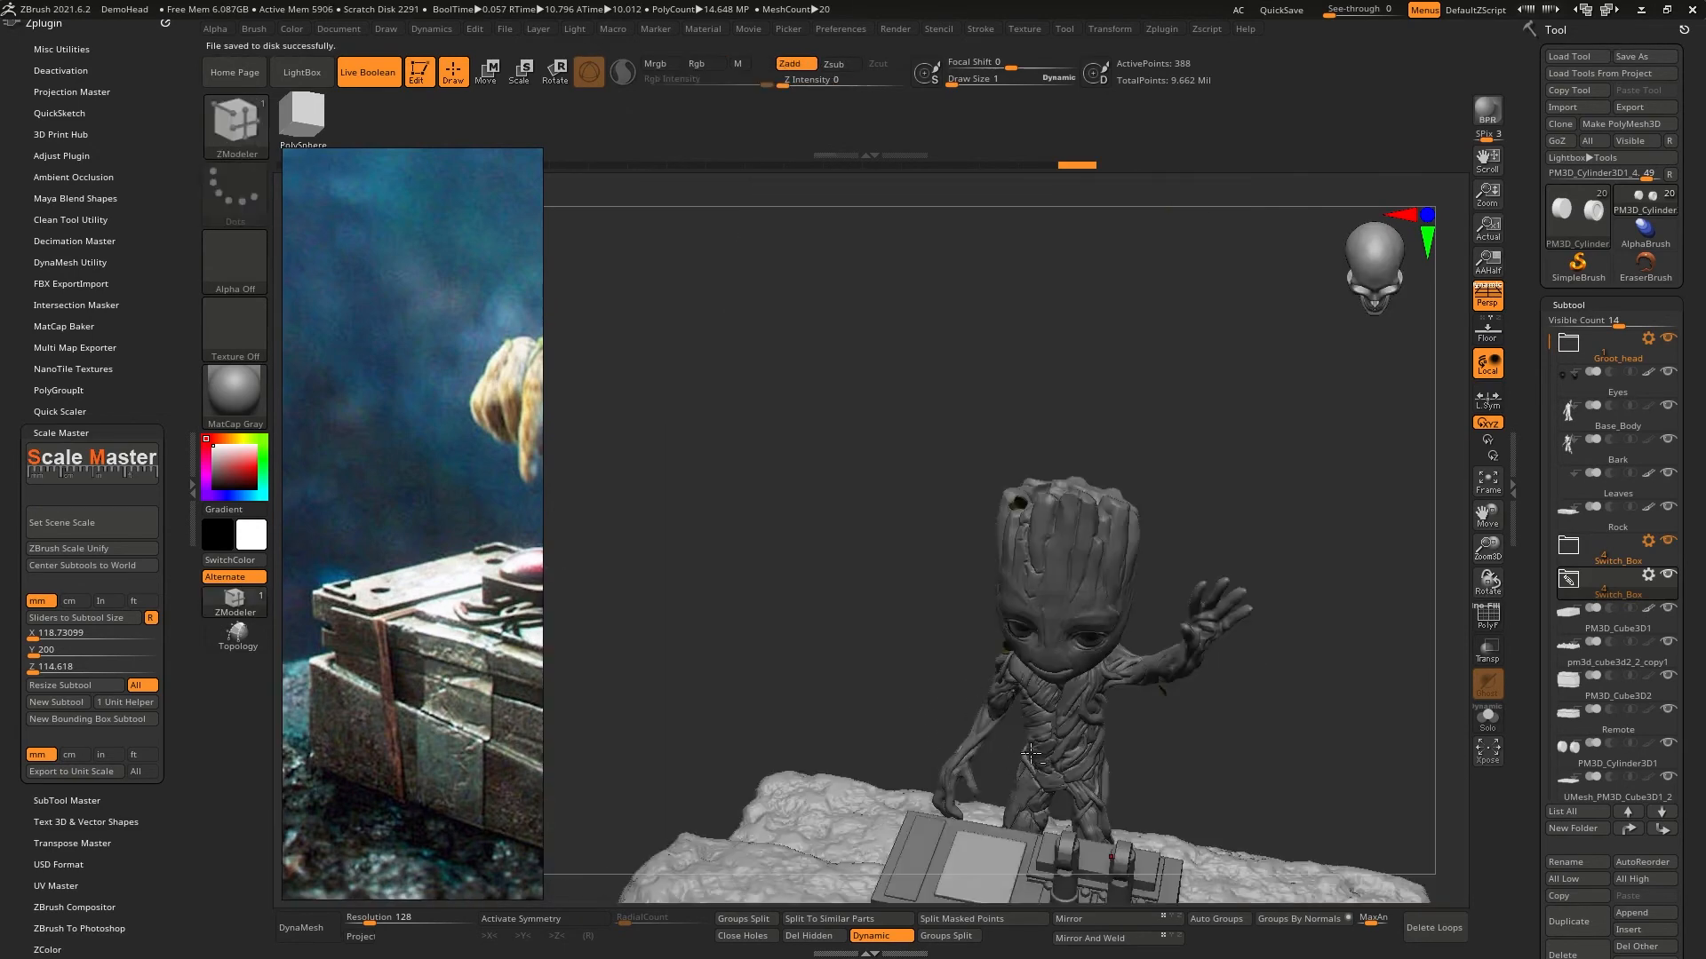
{"action": "right_click_drag", "start_coordinate": [1031, 753], "coordinate": [970, 407]}
{"action": "left_click", "coordinate": [830, 481], "text": "alt"}
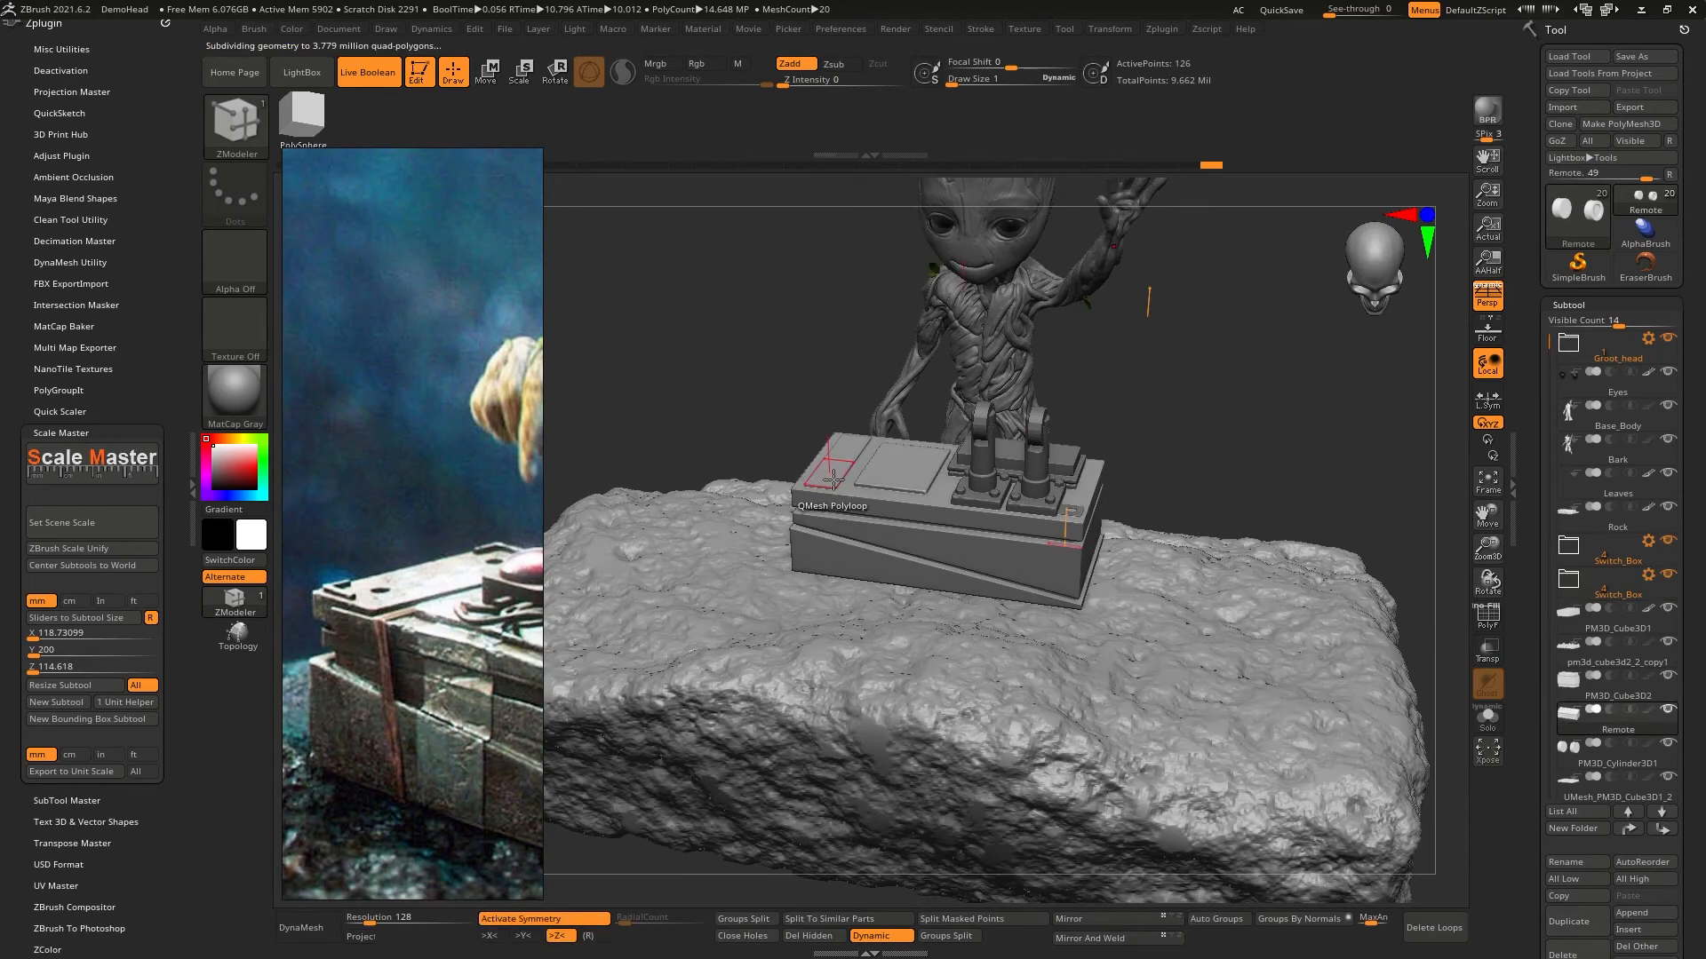
{"action": "key", "text": "f"}
{"action": "right_click_drag", "start_coordinate": [825, 438], "coordinate": [1285, 563], "text": "alt"}
{"action": "left_click", "coordinate": [1492, 624]}
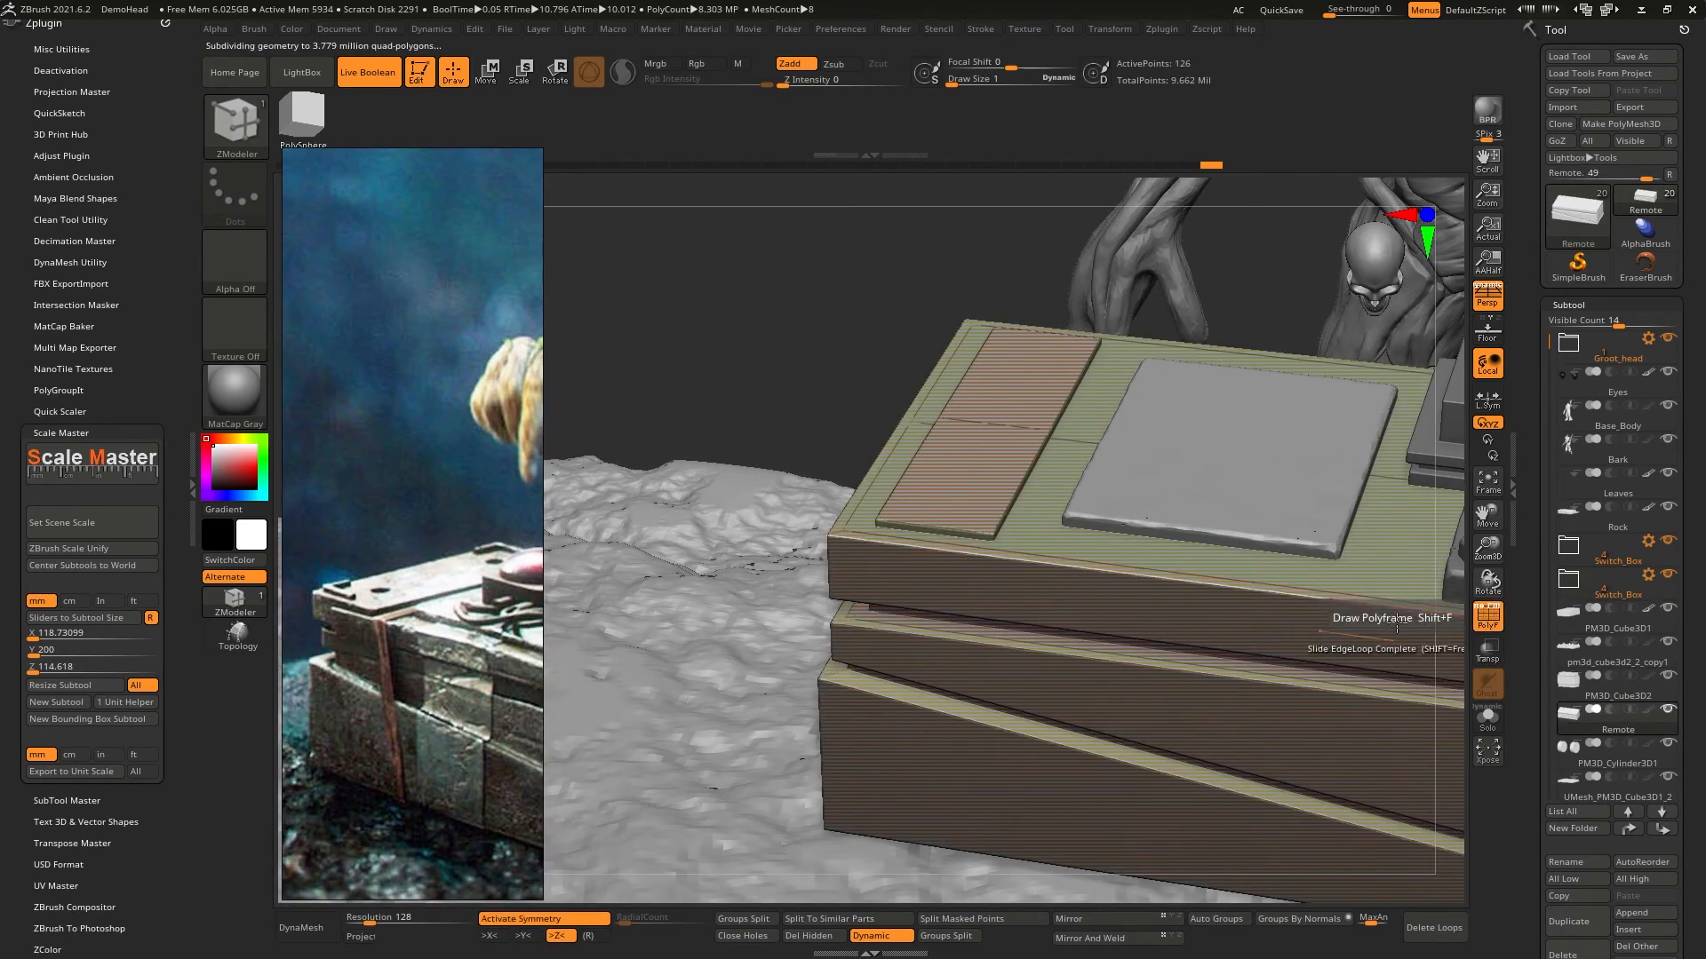
{"action": "right_click_drag", "start_coordinate": [977, 516], "coordinate": [1007, 563]}
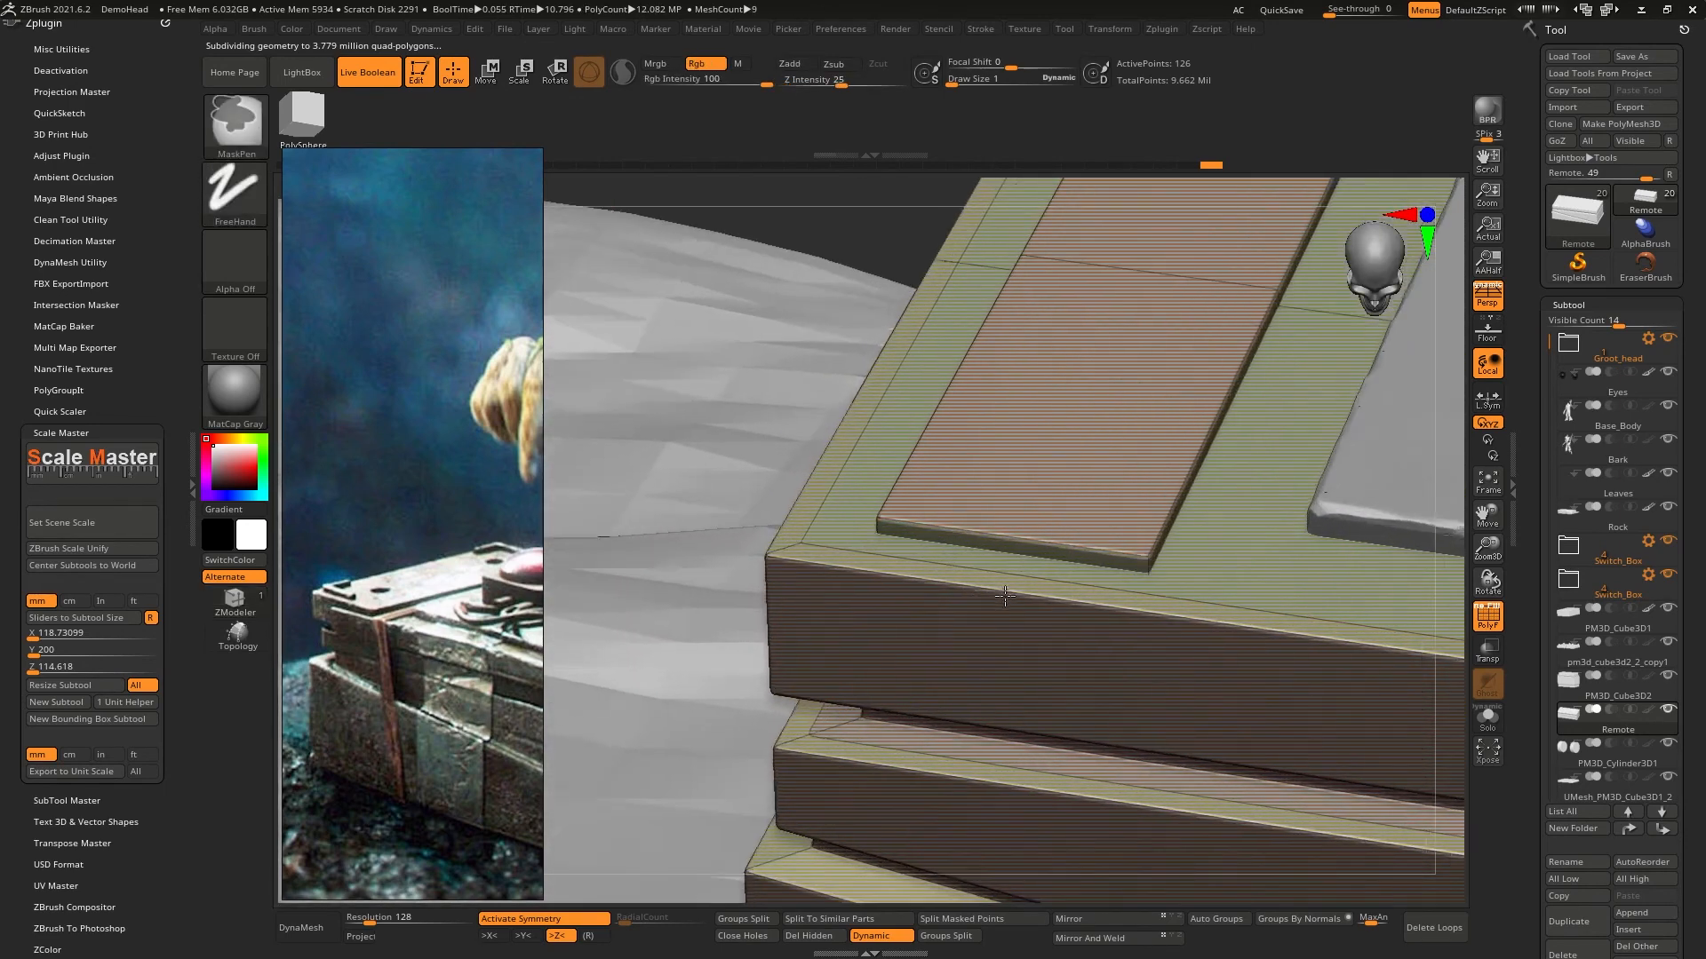
{"action": "right_click_drag", "start_coordinate": [1013, 501], "coordinate": [887, 579], "text": "alt"}
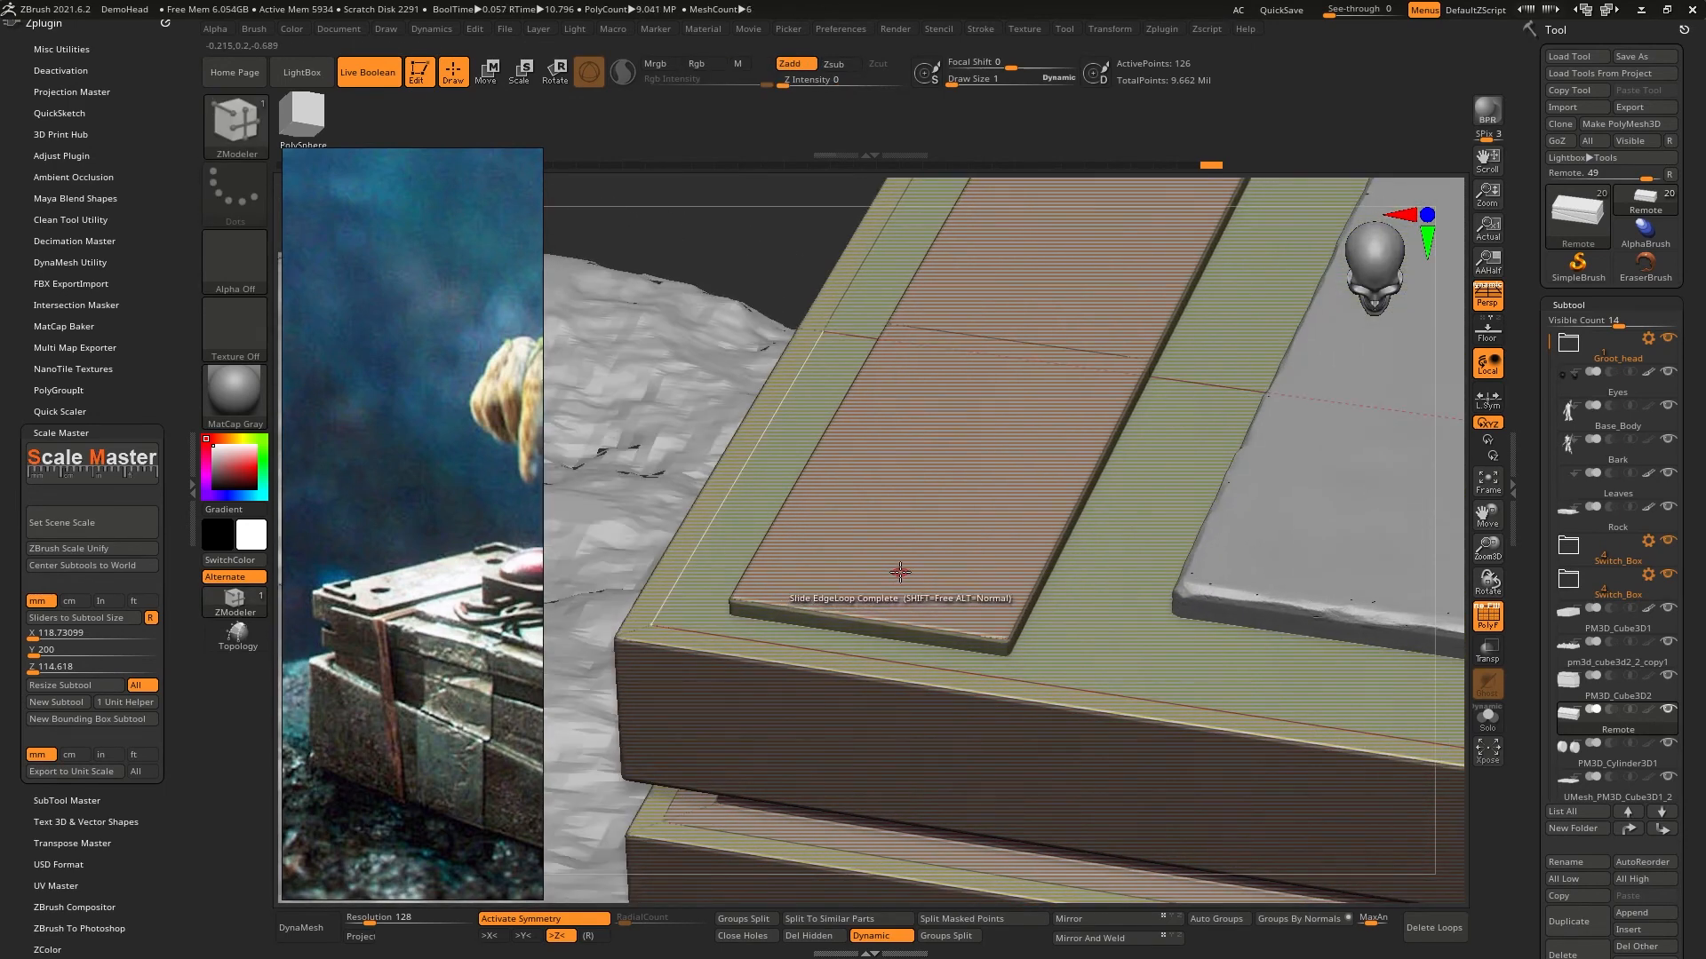
{"action": "left_click", "coordinate": [1490, 623]}
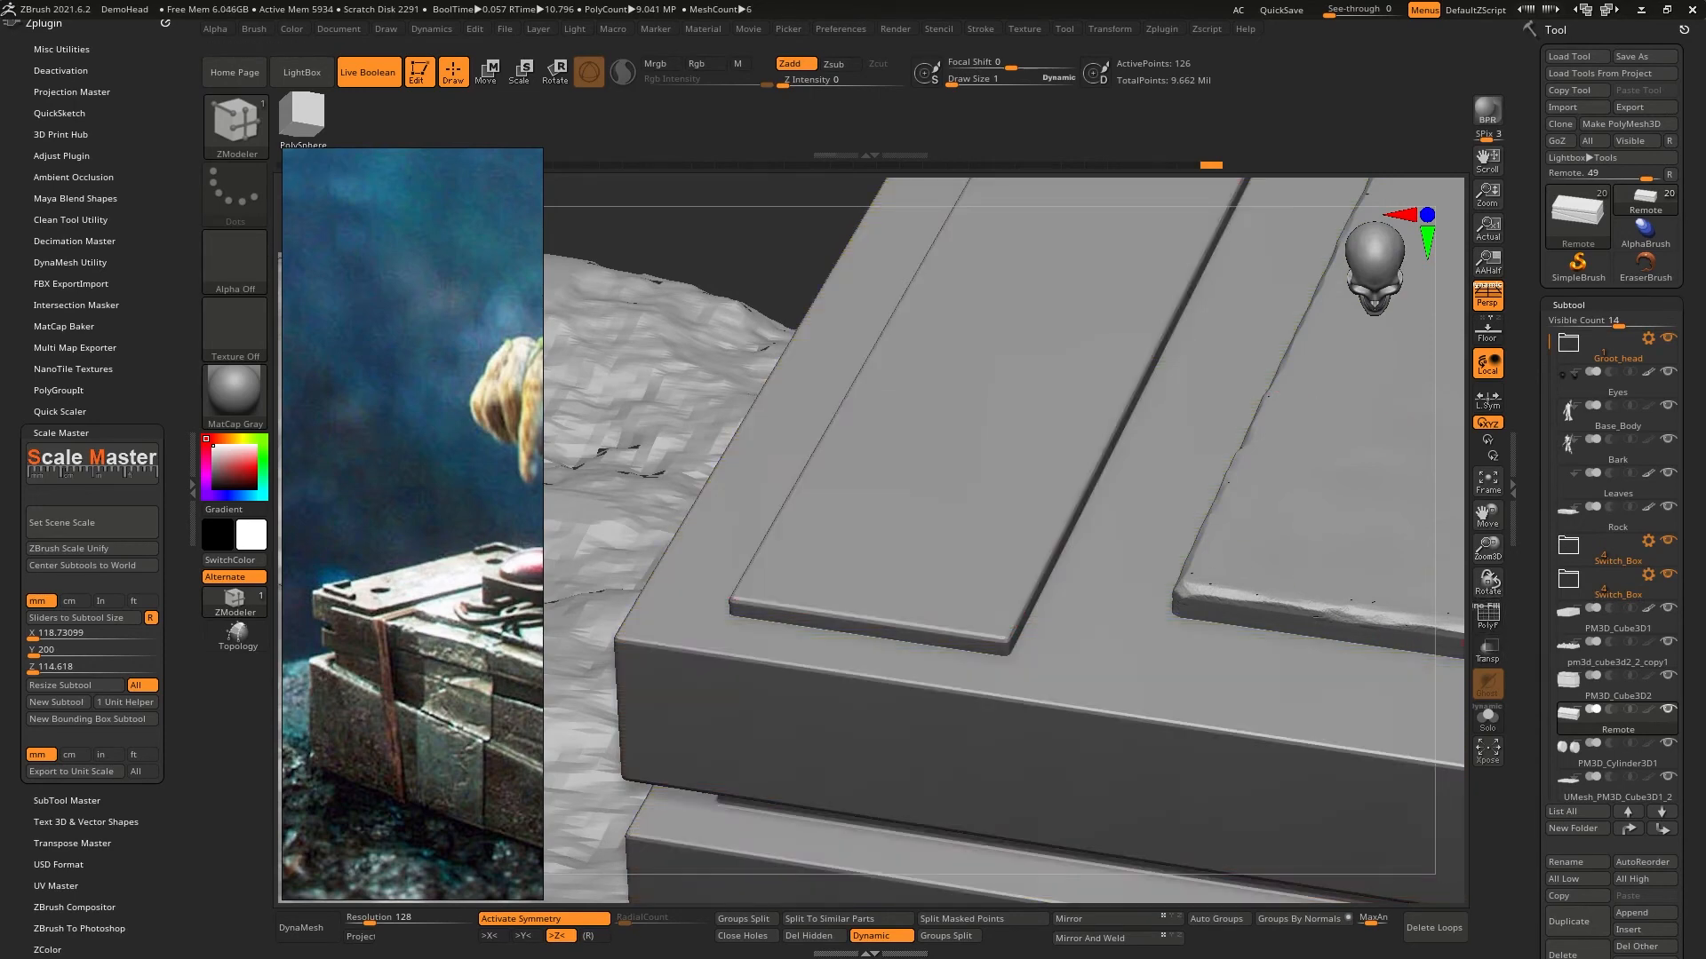
- Select the UMesh_PM3D_Cube3D1_2 subtool and append a Sphere3D below it
{"action": "left_click_drag", "start_coordinate": [1548, 340], "coordinate": [1558, 543]}
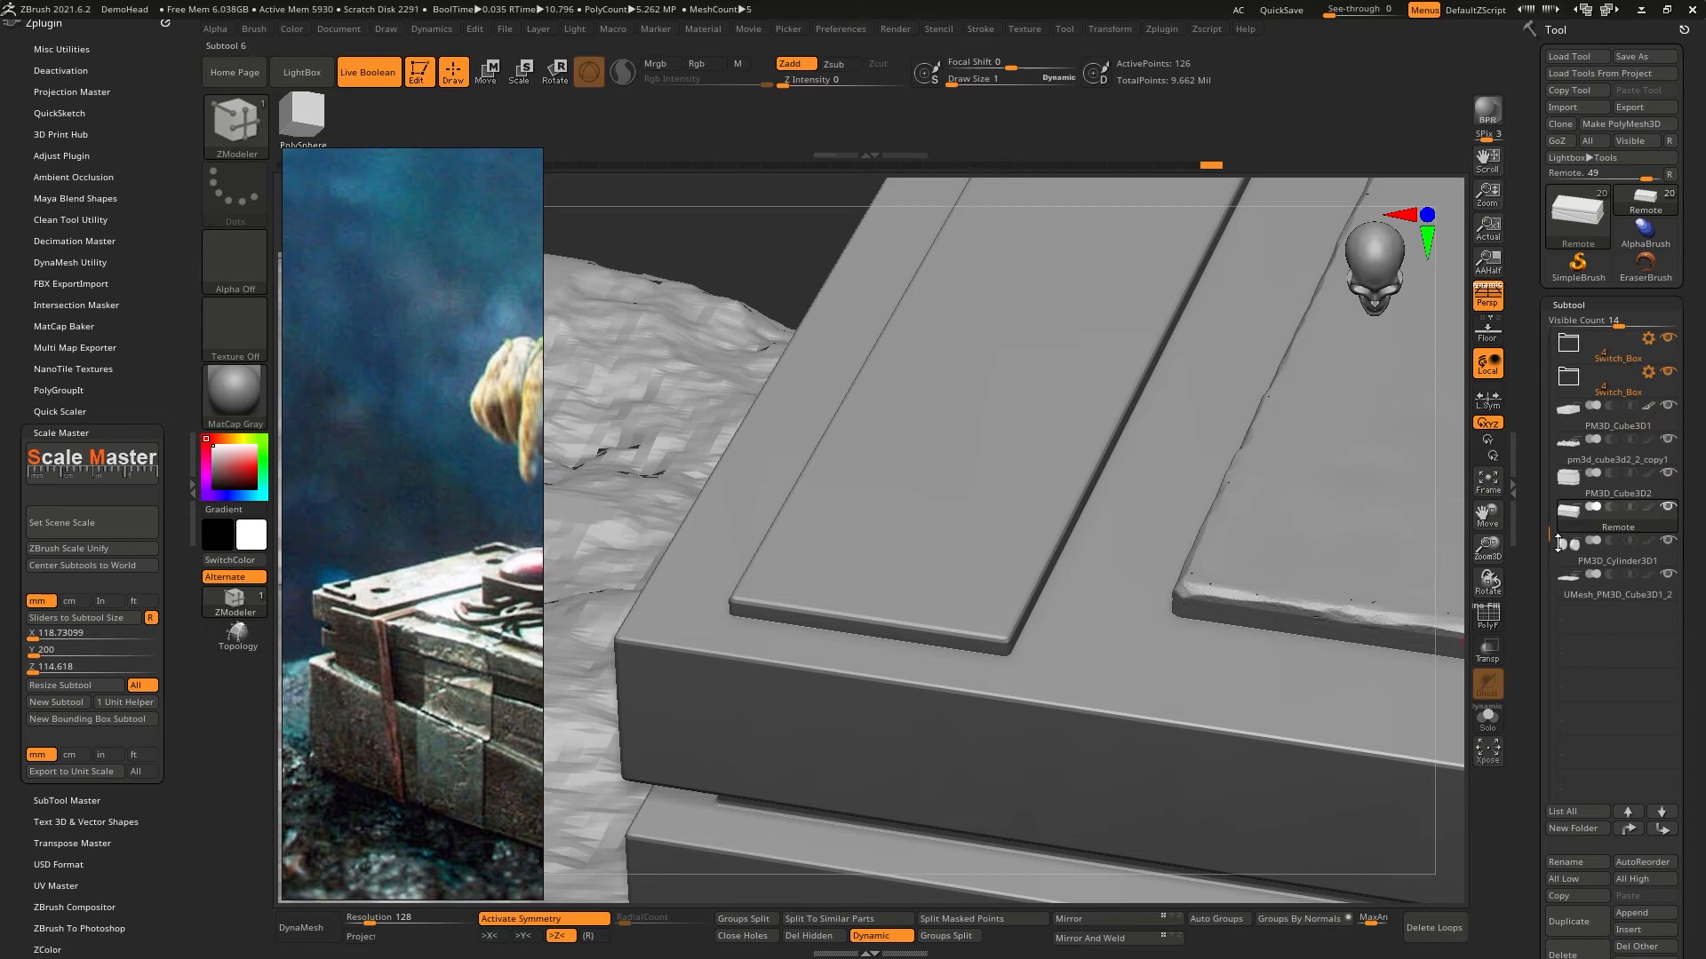
{"action": "left_click", "coordinate": [1622, 597]}
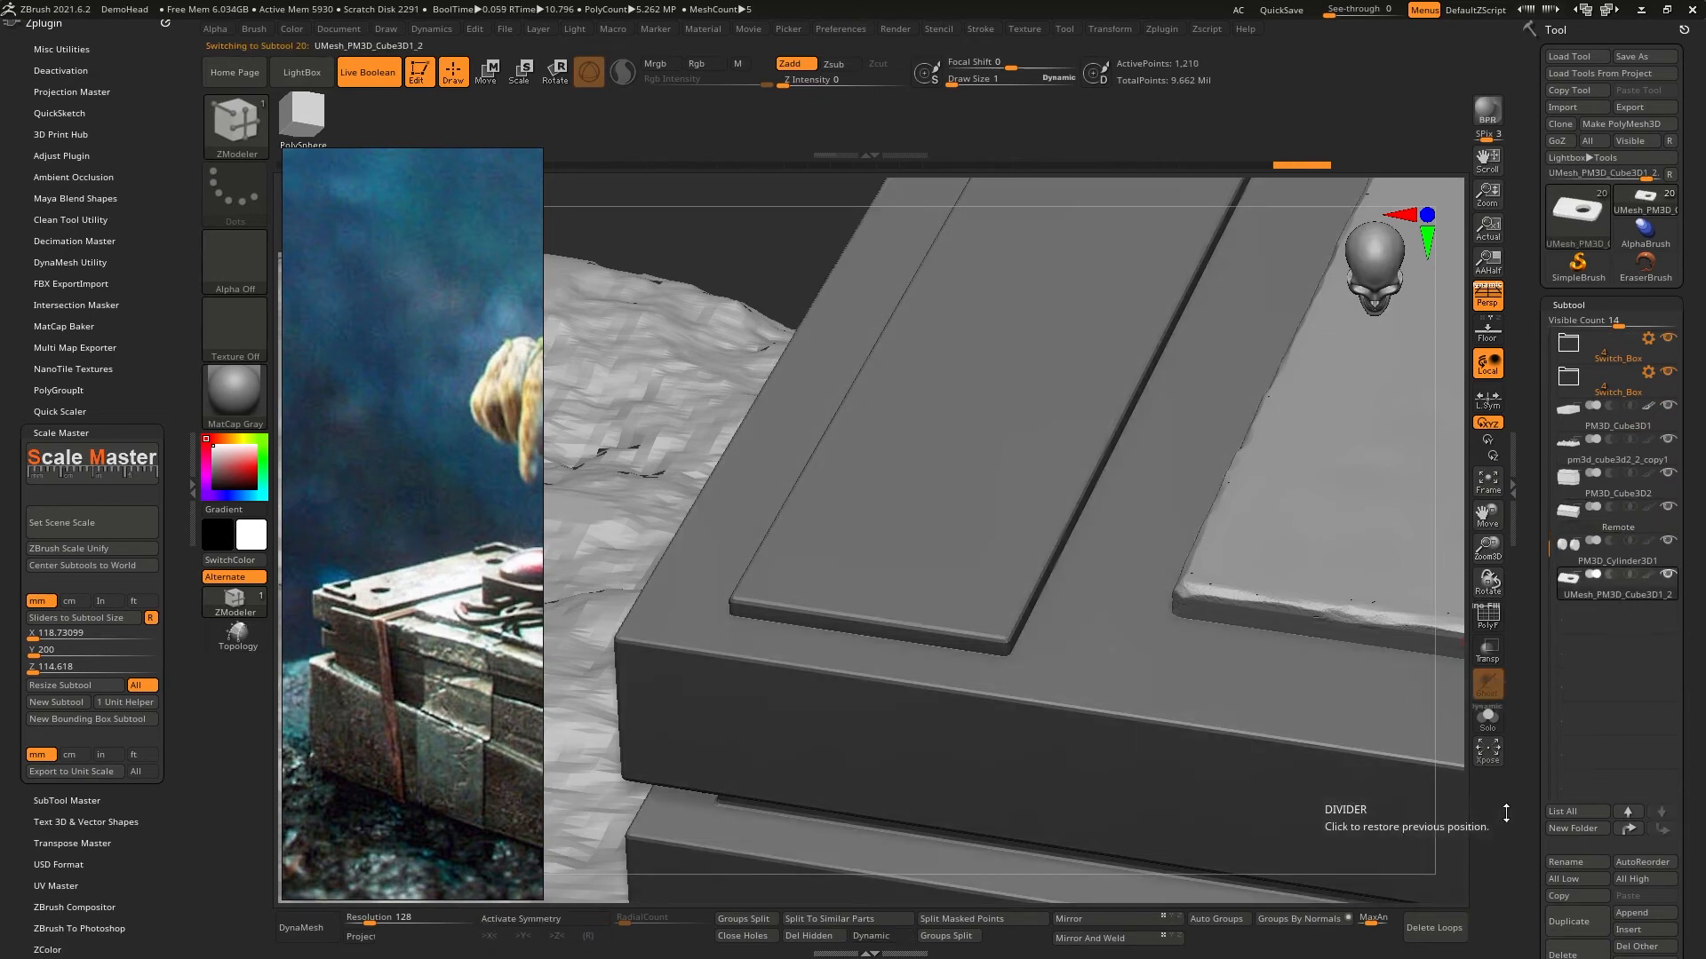
{"action": "left_click_drag", "start_coordinate": [1509, 813], "coordinate": [1538, 702]}
{"action": "left_click", "coordinate": [1637, 649]}
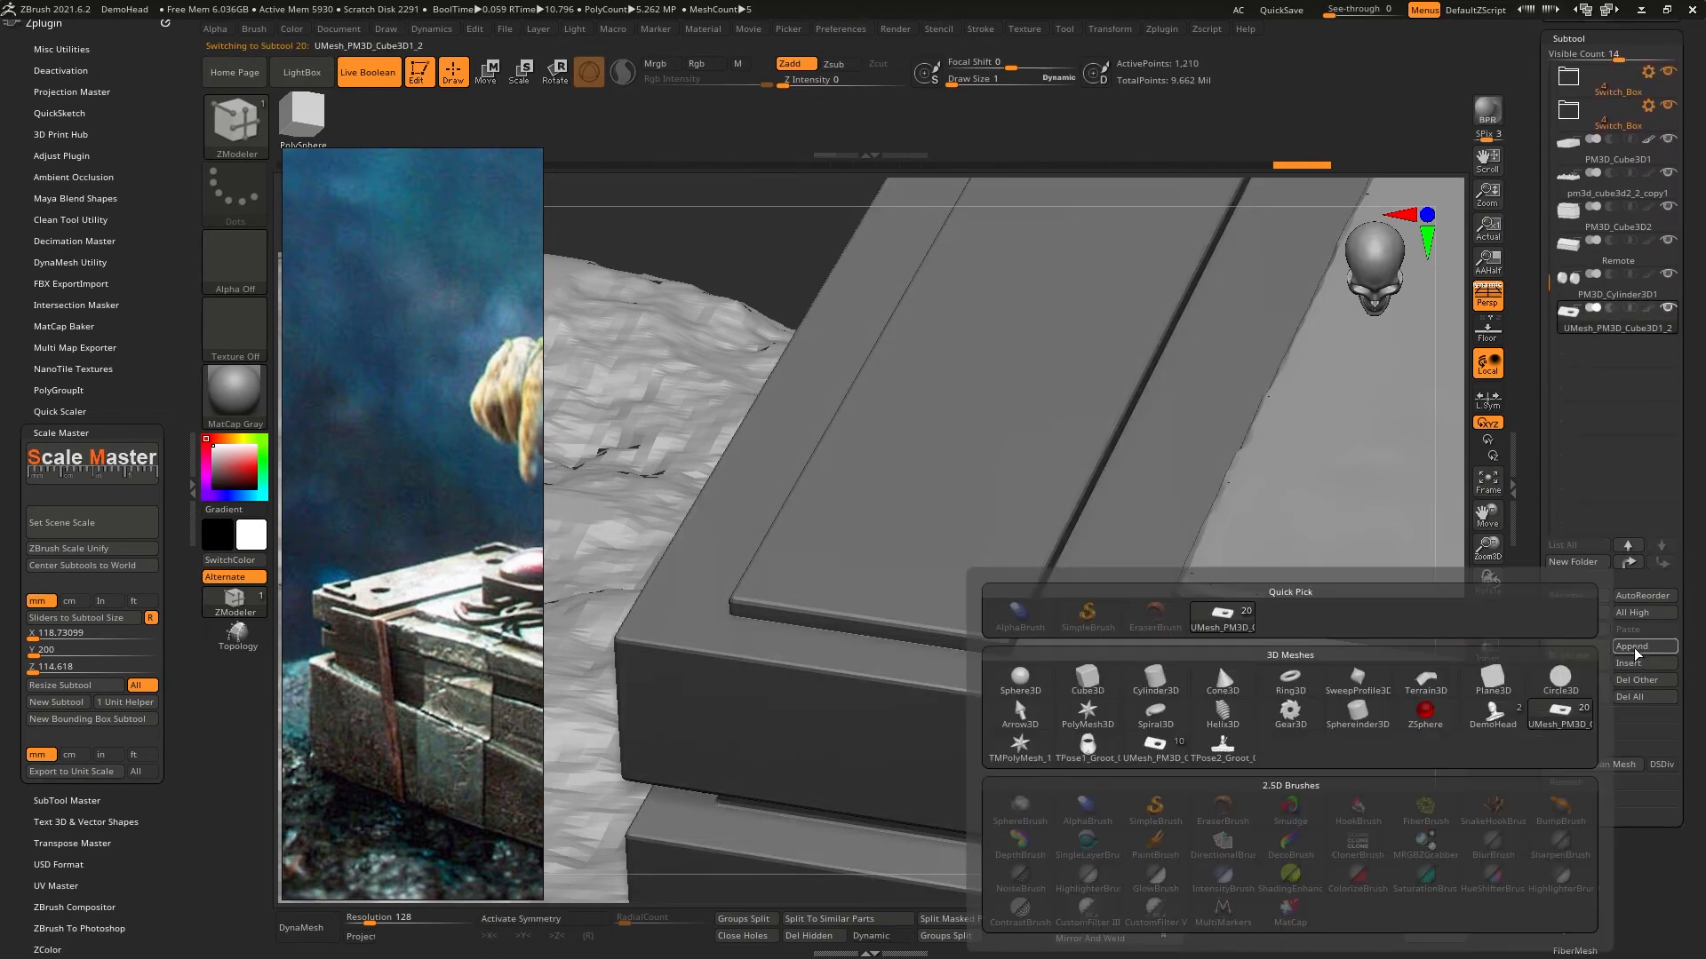
{"action": "left_click", "coordinate": [1031, 682]}
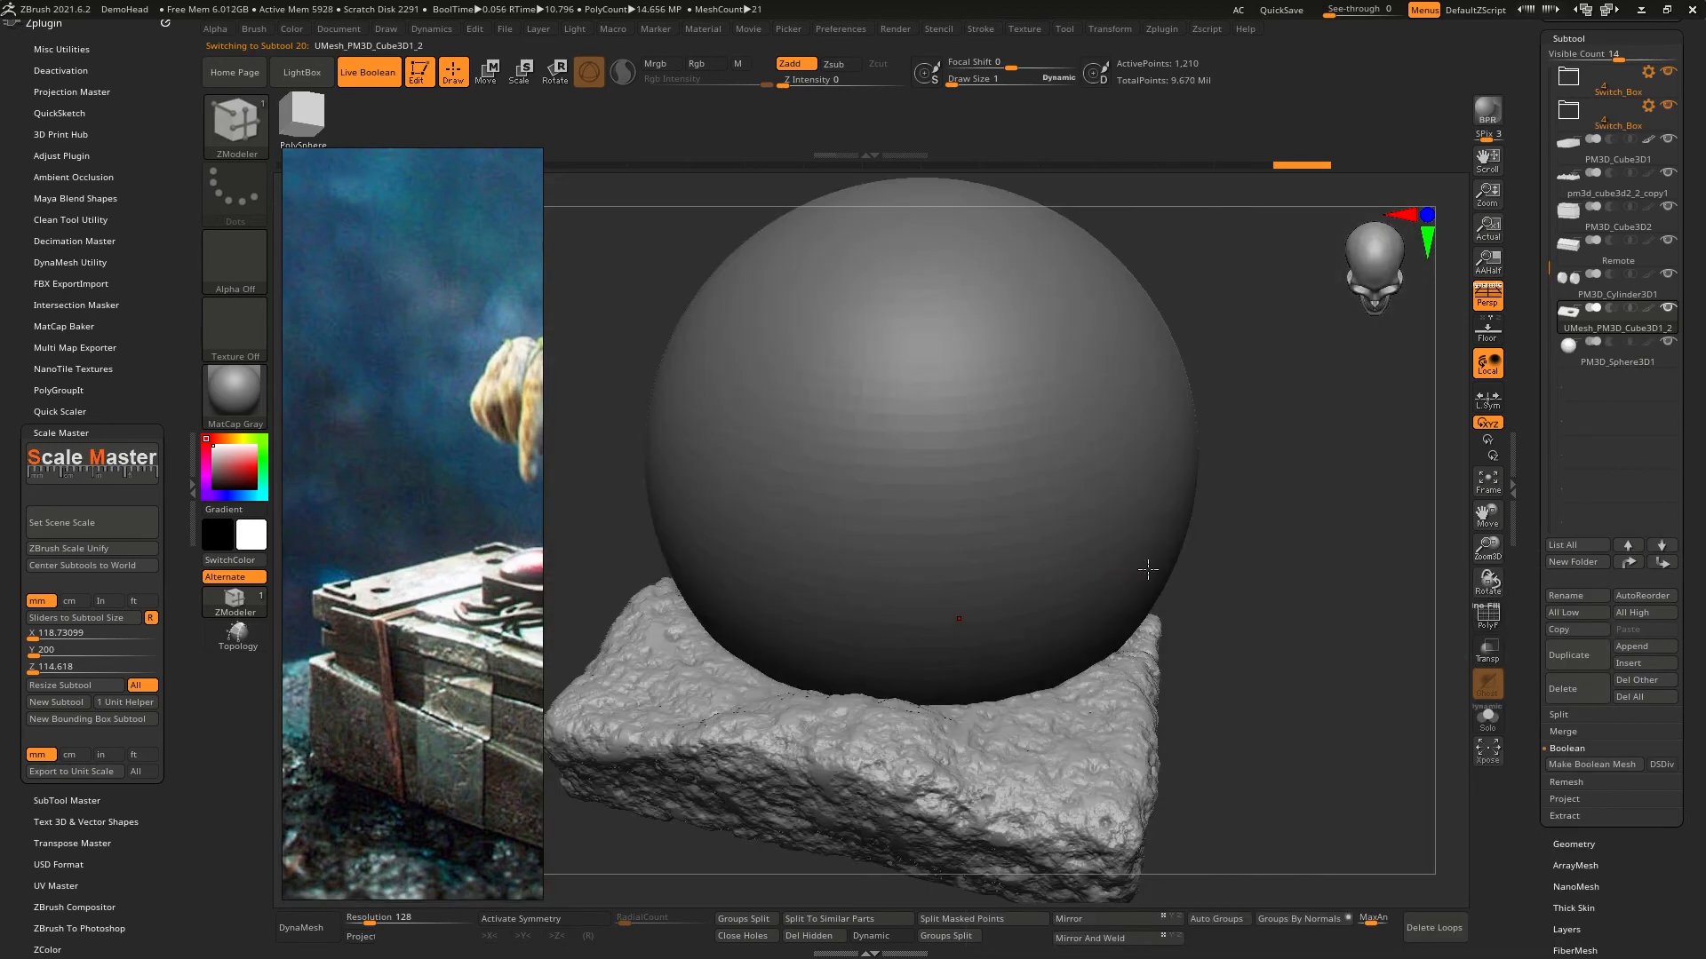
- Initialize the selected subtool as a QCube with X, Y and Z resolution set to 1
{"action": "scroll", "coordinate": [1546, 835], "scroll_direction": "down", "scroll_amount": 5}
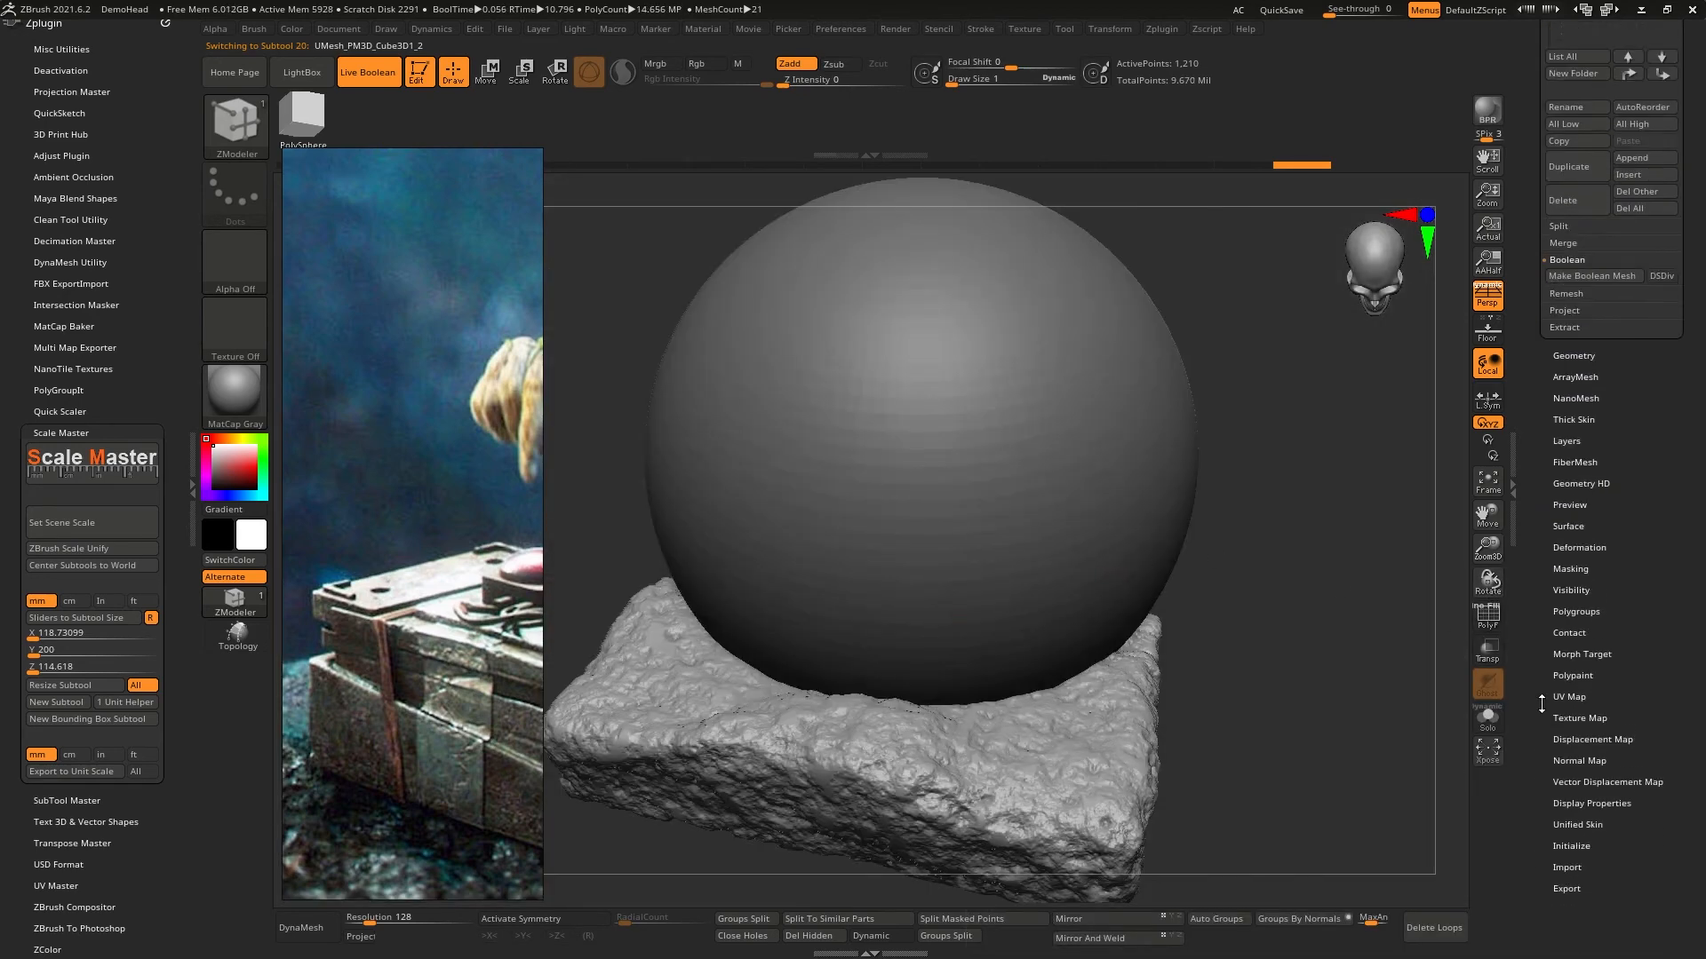
{"action": "left_click", "coordinate": [1579, 839]}
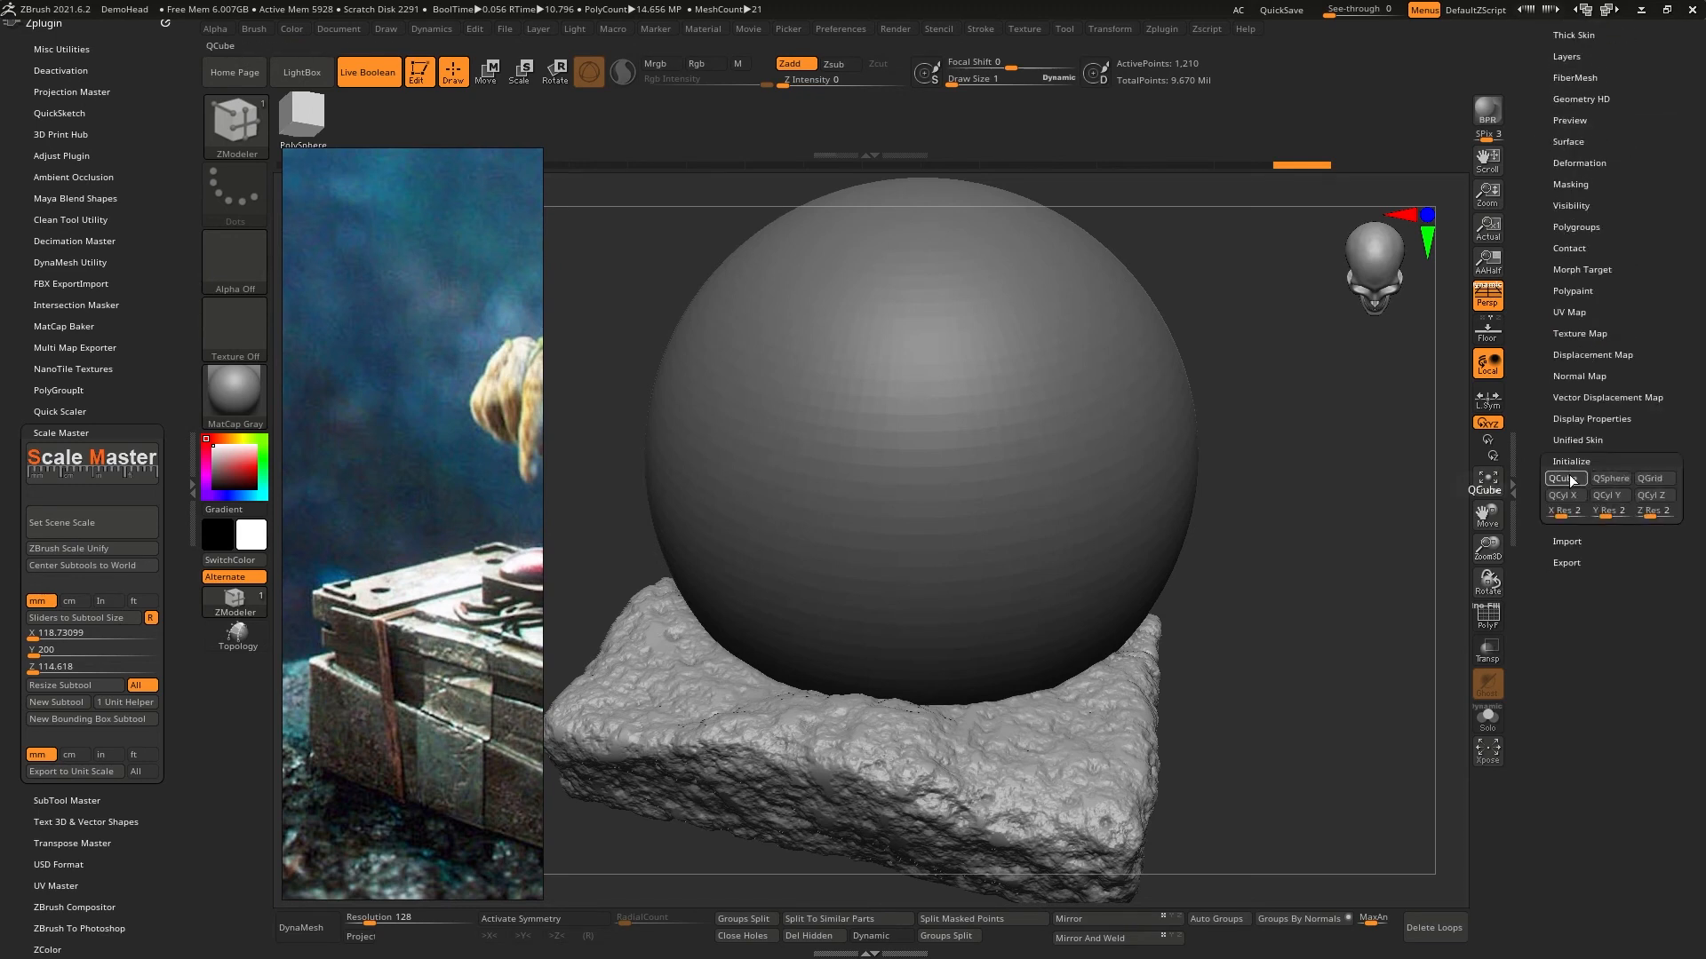
{"action": "left_click", "coordinate": [1577, 518]}
{"action": "type", "text": "1"}
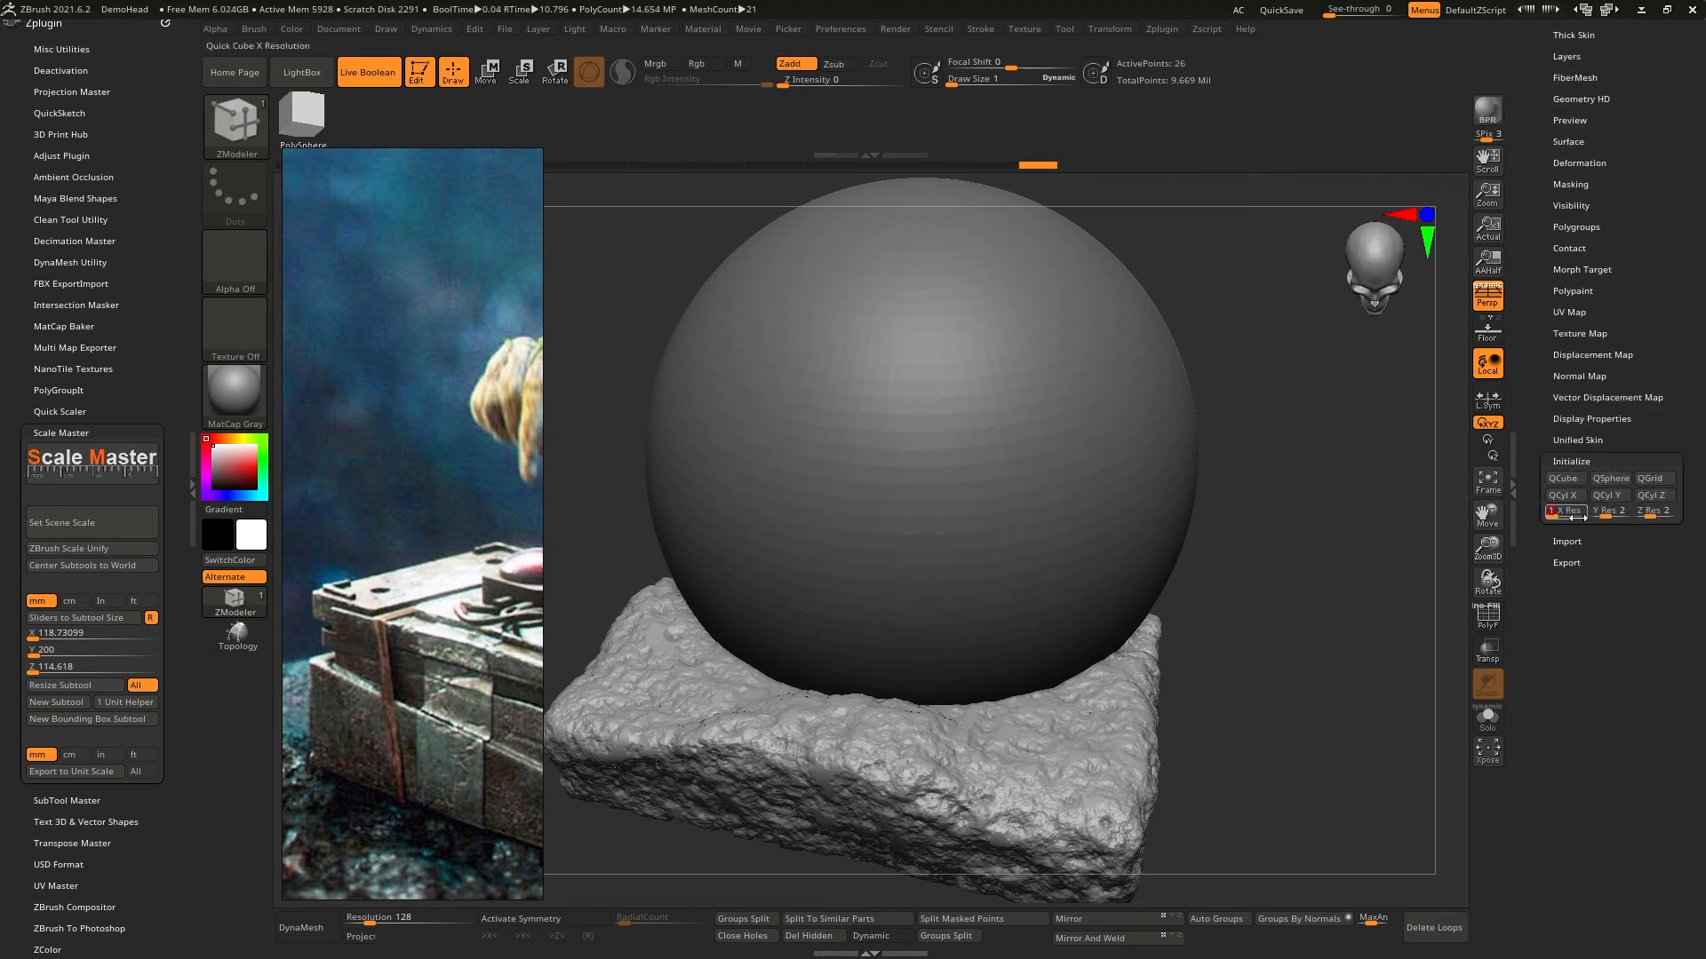
{"action": "key", "text": "Return"}
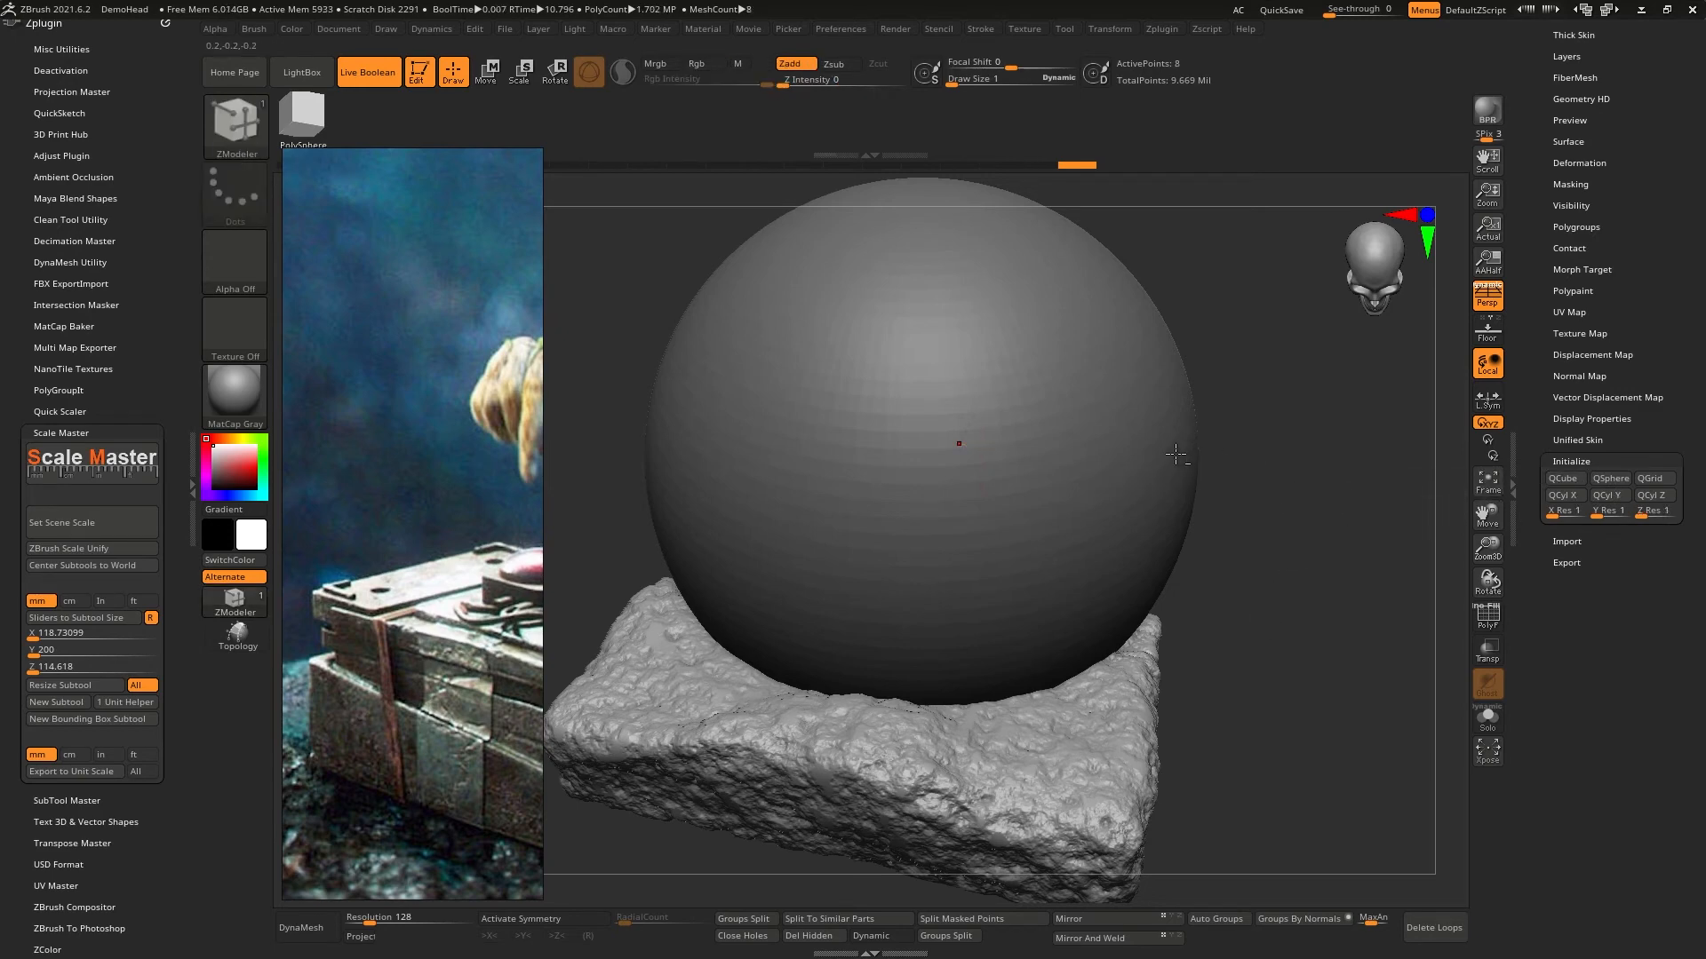
{"action": "scroll", "coordinate": [1545, 347], "scroll_direction": "up", "scroll_amount": 5}
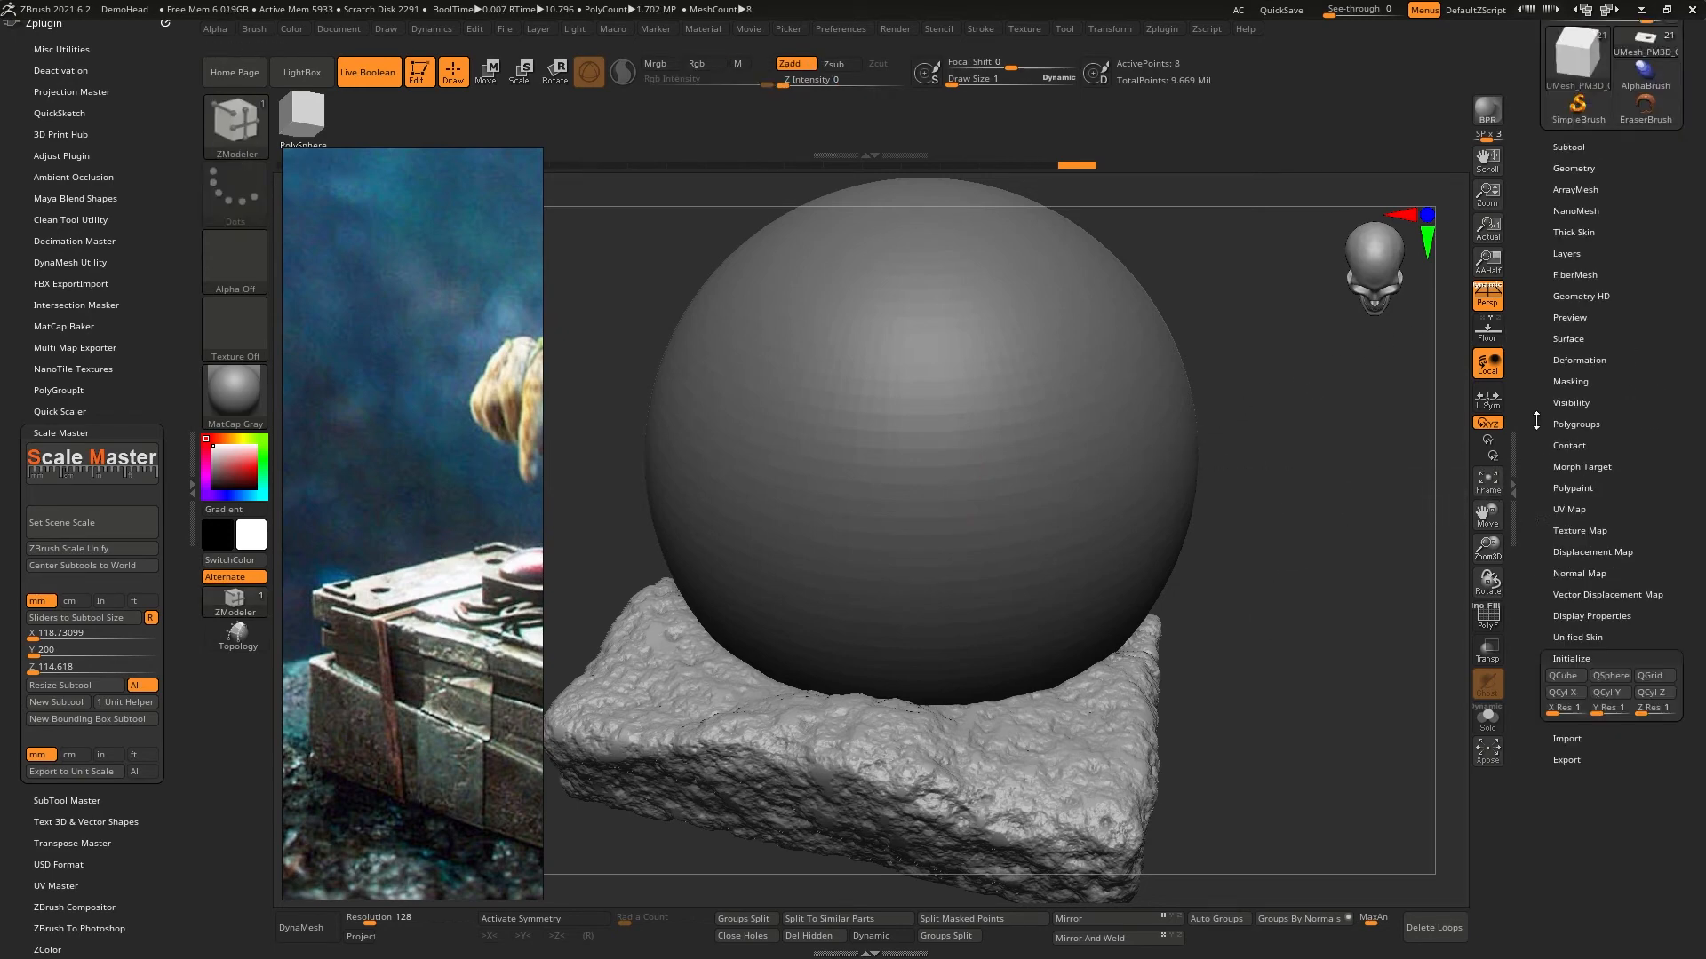
- Hide the PM3D_Sphere3D1 subtool and undo the QCube initialization of the UMesh_PM3D_Cube3D1_2 subtool
{"action": "left_click", "coordinate": [1565, 305]}
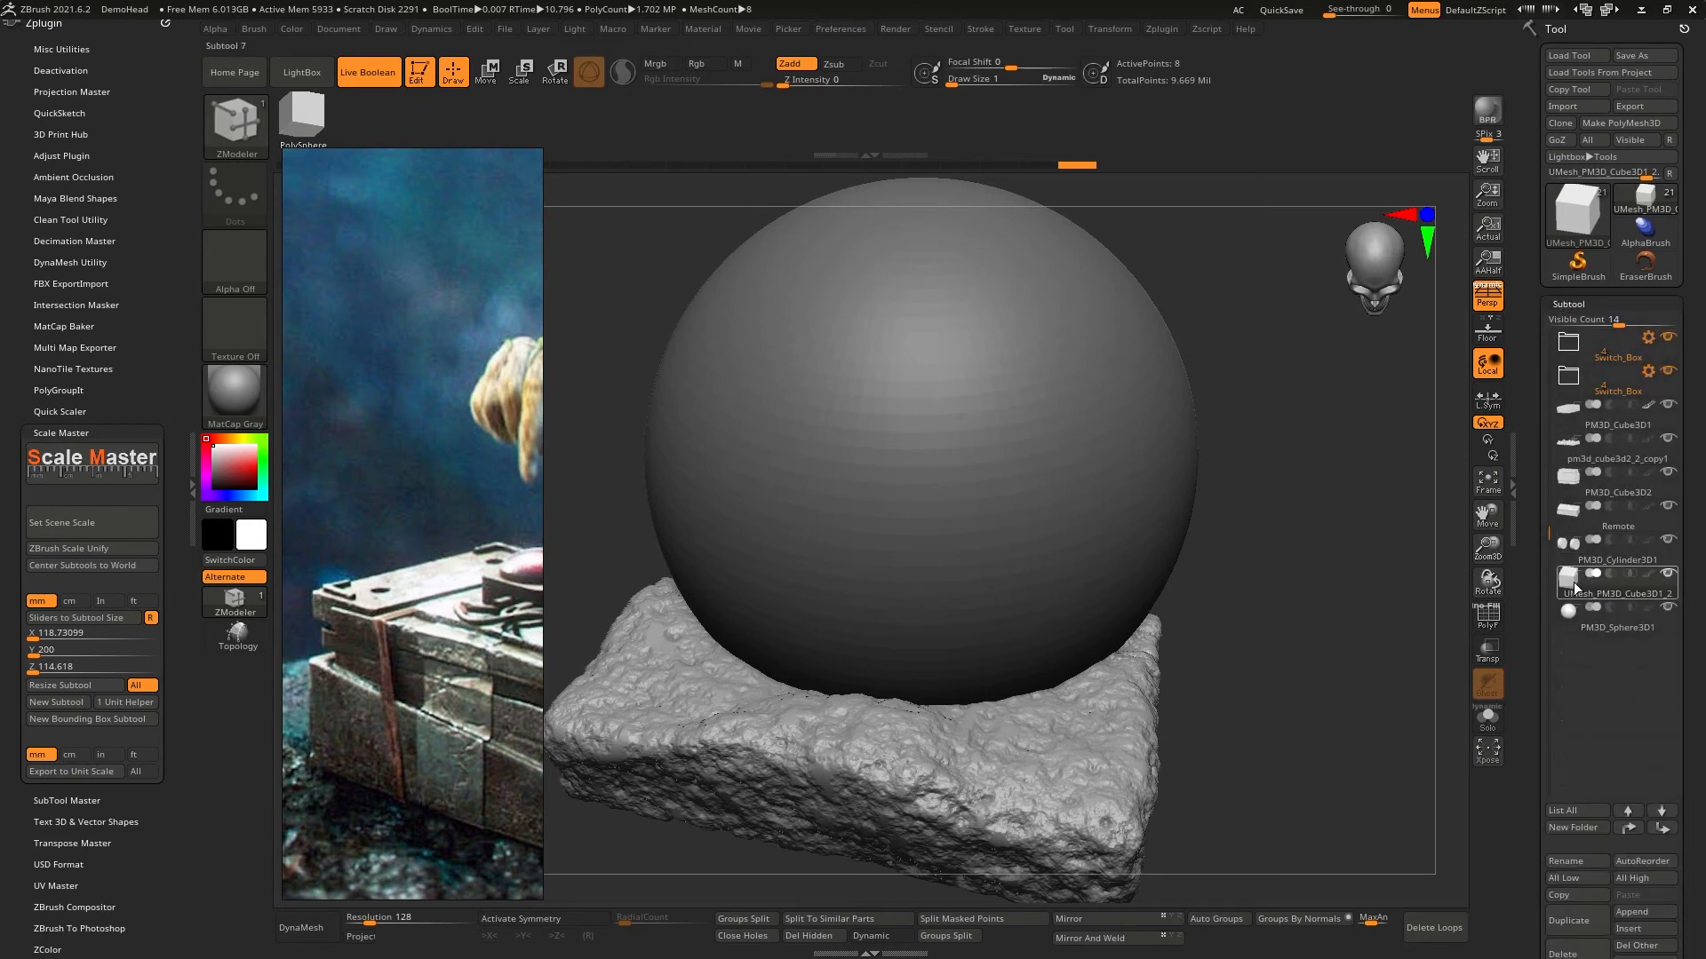
{"action": "mouse_move", "coordinate": [1572, 586]}
{"action": "left_click", "coordinate": [1667, 608]}
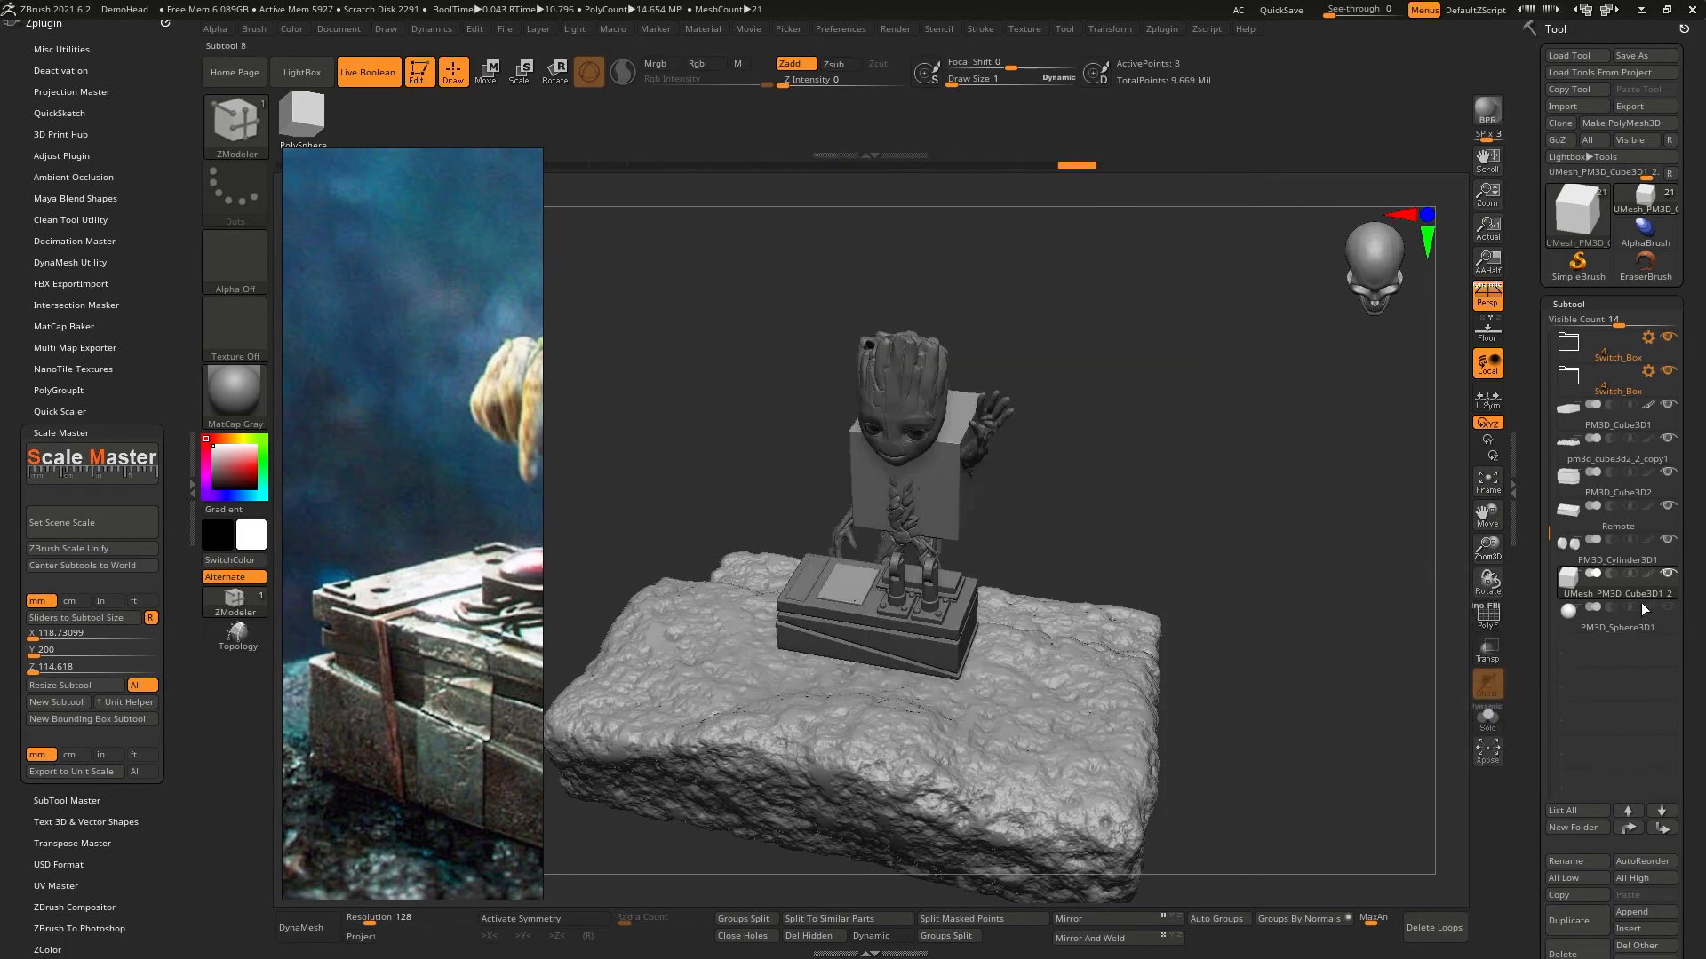
{"action": "mouse_move", "coordinate": [1061, 520]}
{"action": "right_mouse_down", "text": "ctrl"}
{"action": "mouse_move", "coordinate": [1071, 573]}
{"action": "mouse_move", "coordinate": [1243, 528]}
{"action": "right_mouse_up", "text": "ctrl"}
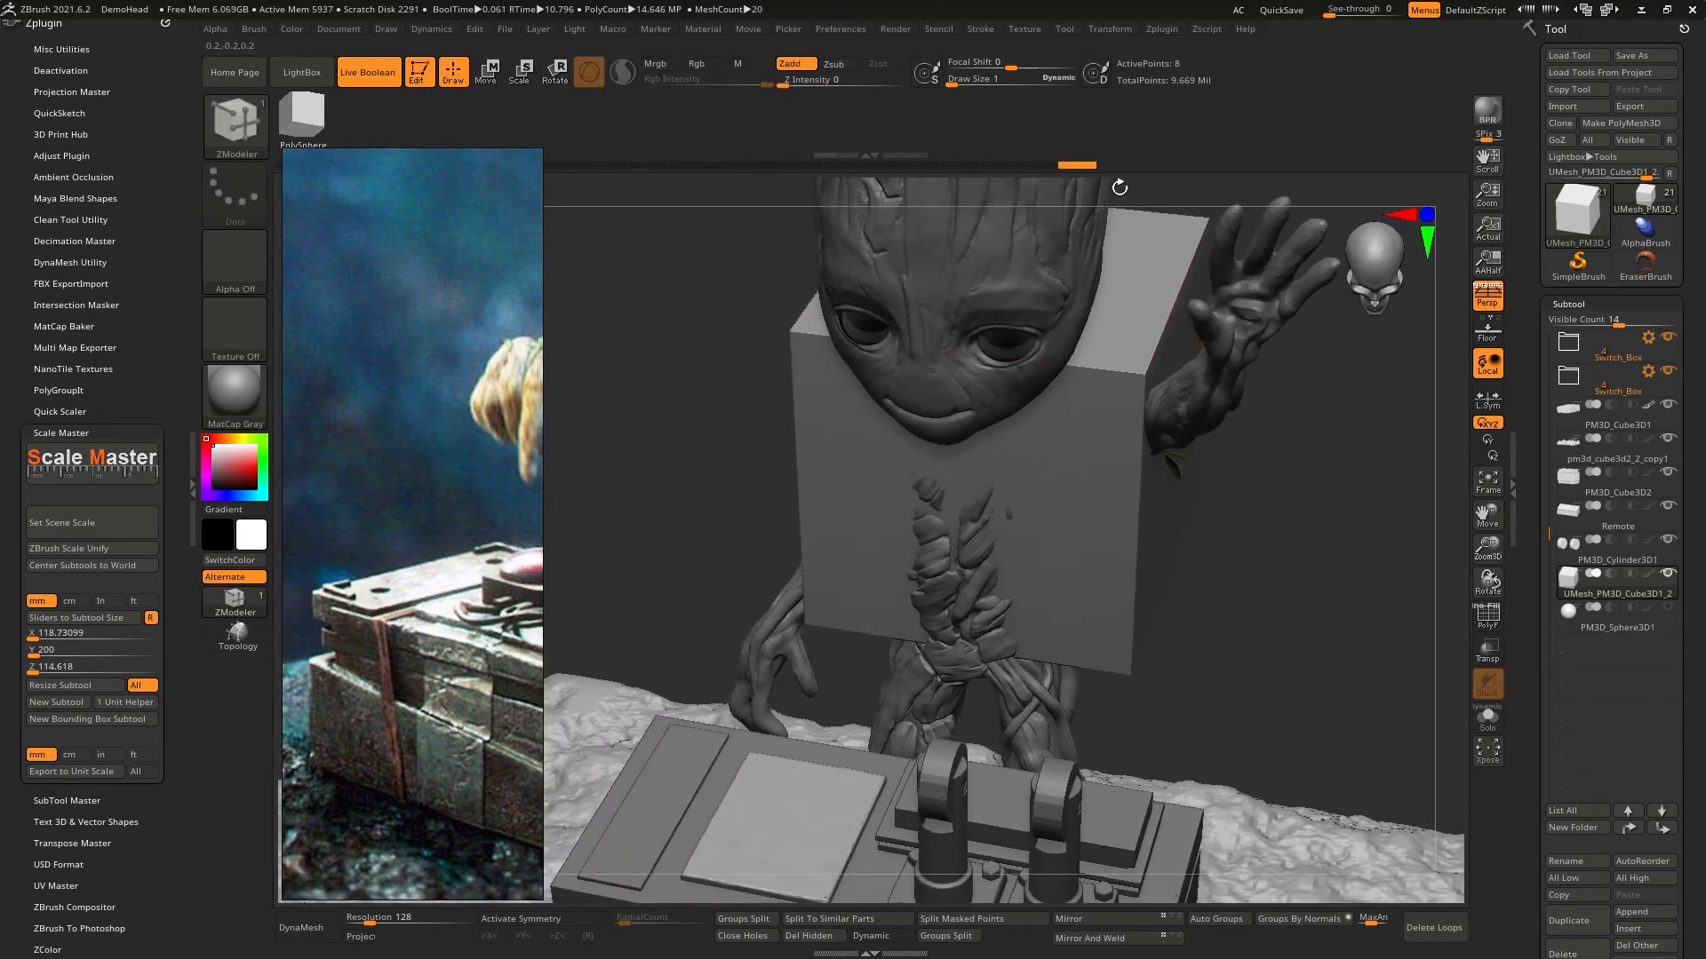
{"action": "left_click_drag", "start_coordinate": [1073, 167], "coordinate": [950, 169]}
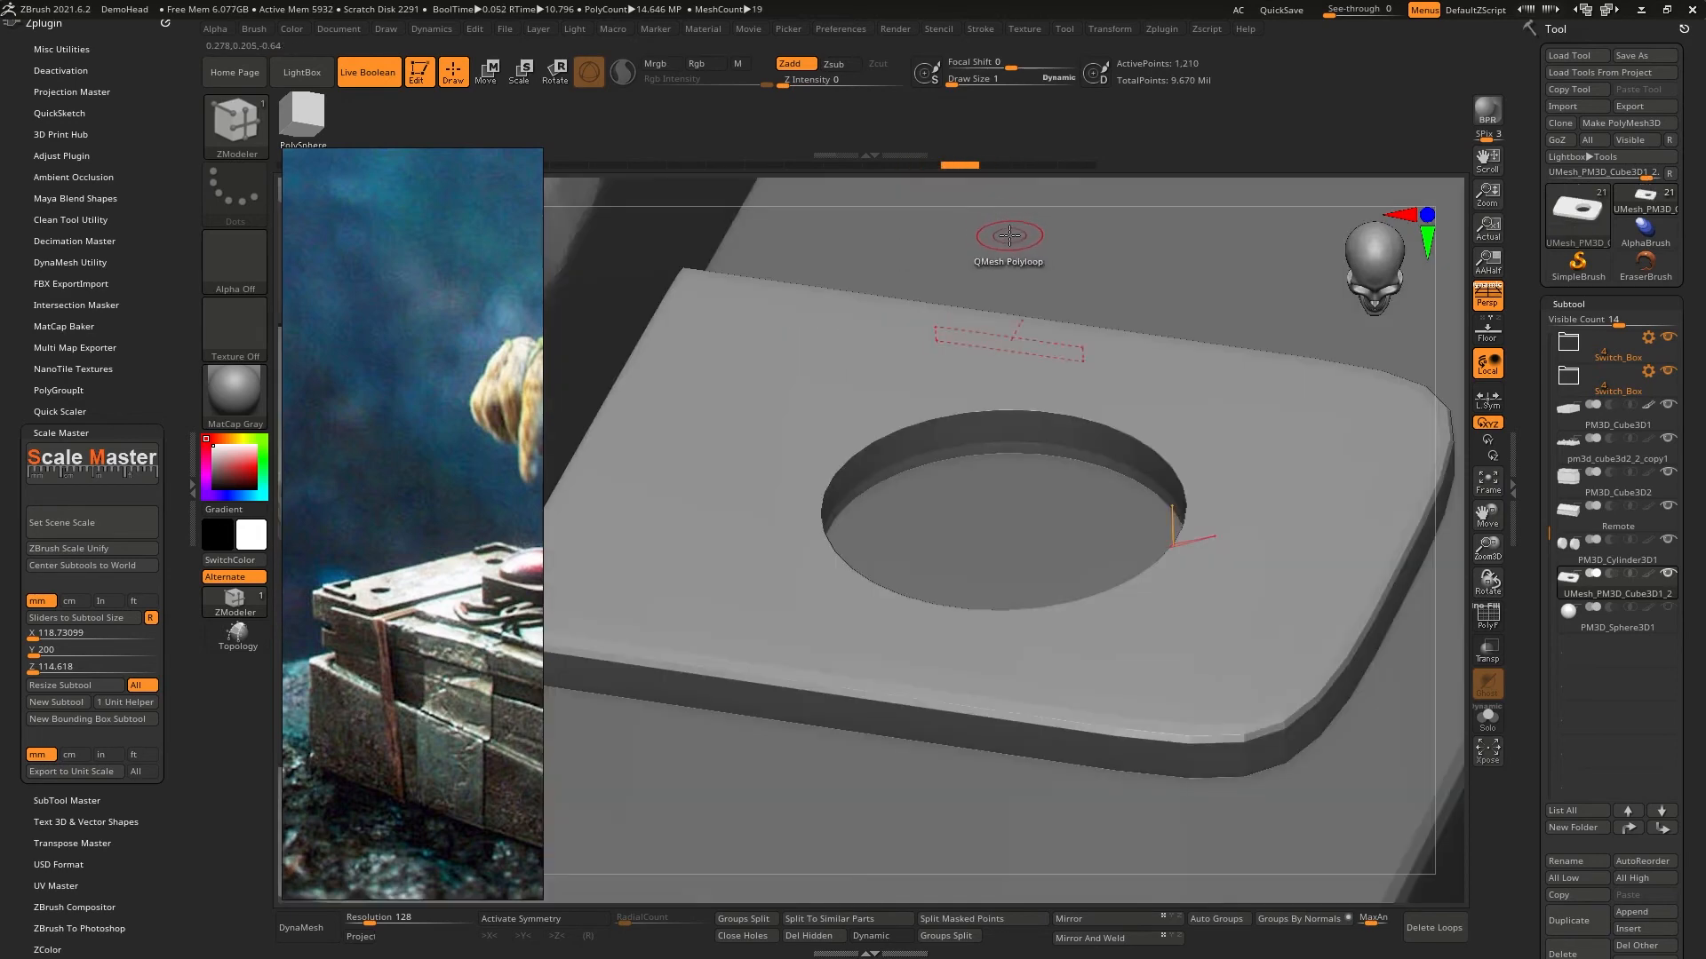
{"action": "key", "text": "ctrl"}
{"action": "right_click_drag", "start_coordinate": [1119, 460], "coordinate": [1091, 205], "text": "ctrl"}
{"action": "right_click_drag", "start_coordinate": [1234, 302], "coordinate": [1181, 397], "text": "shift"}
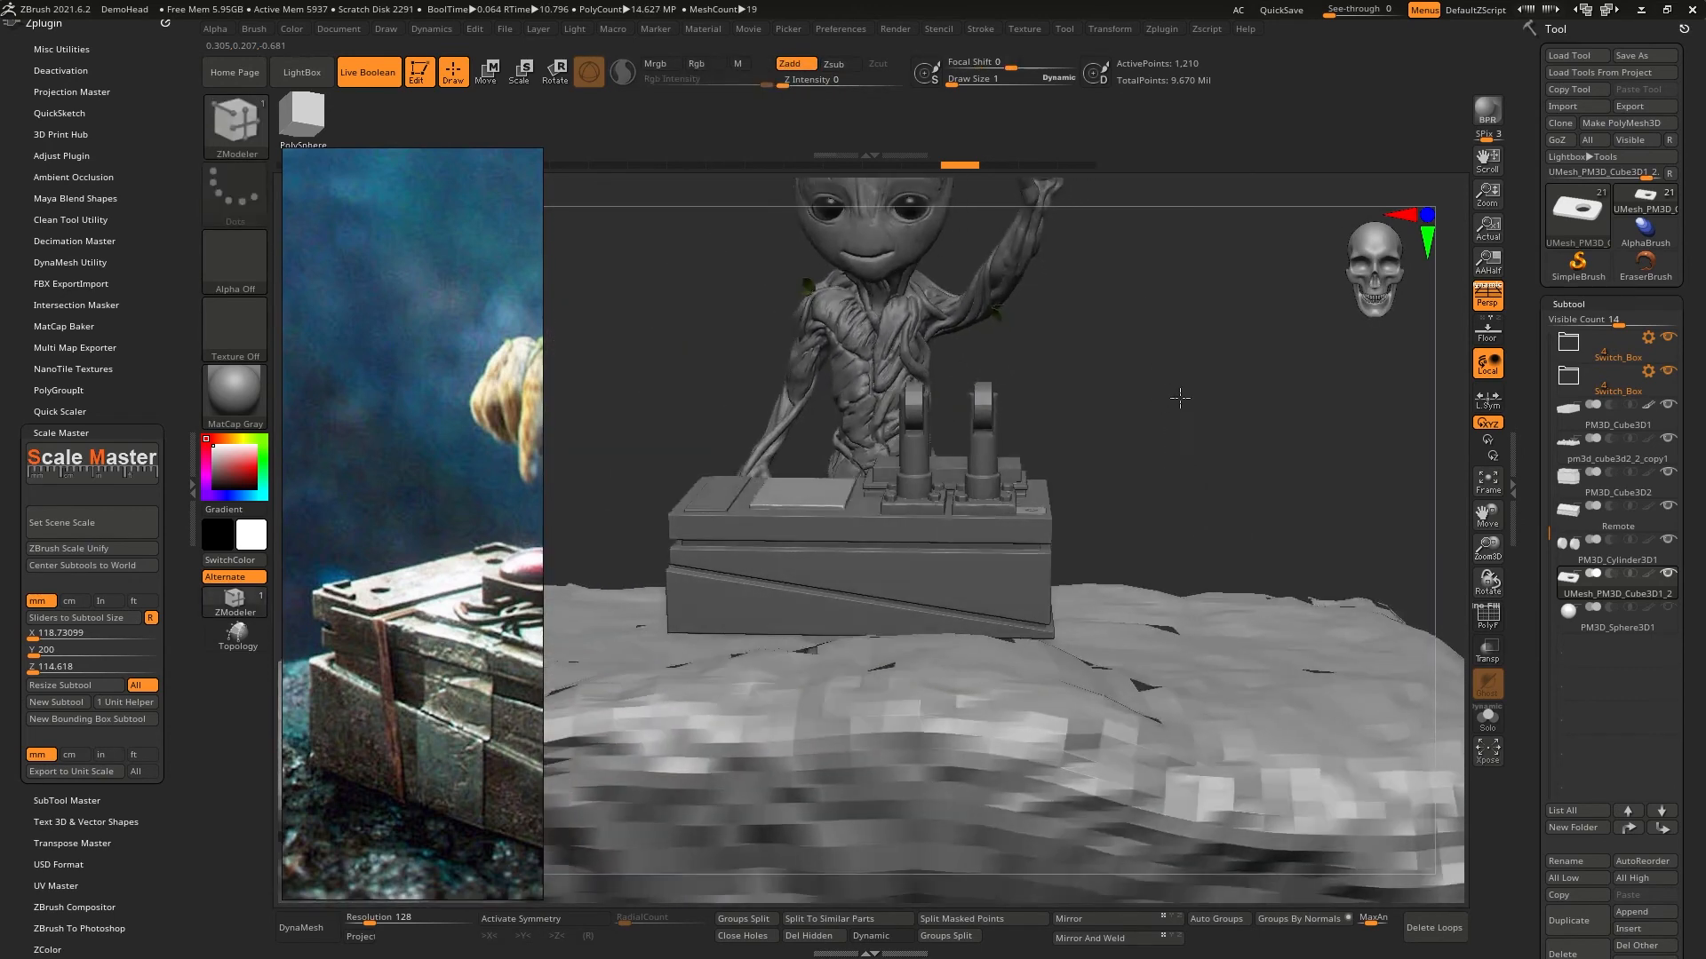
- Select the PM3D_Sphere3D1 subtool and initialize it as a QCube with X, Y and Z resolution set to 1
{"action": "left_click", "coordinate": [1578, 625]}
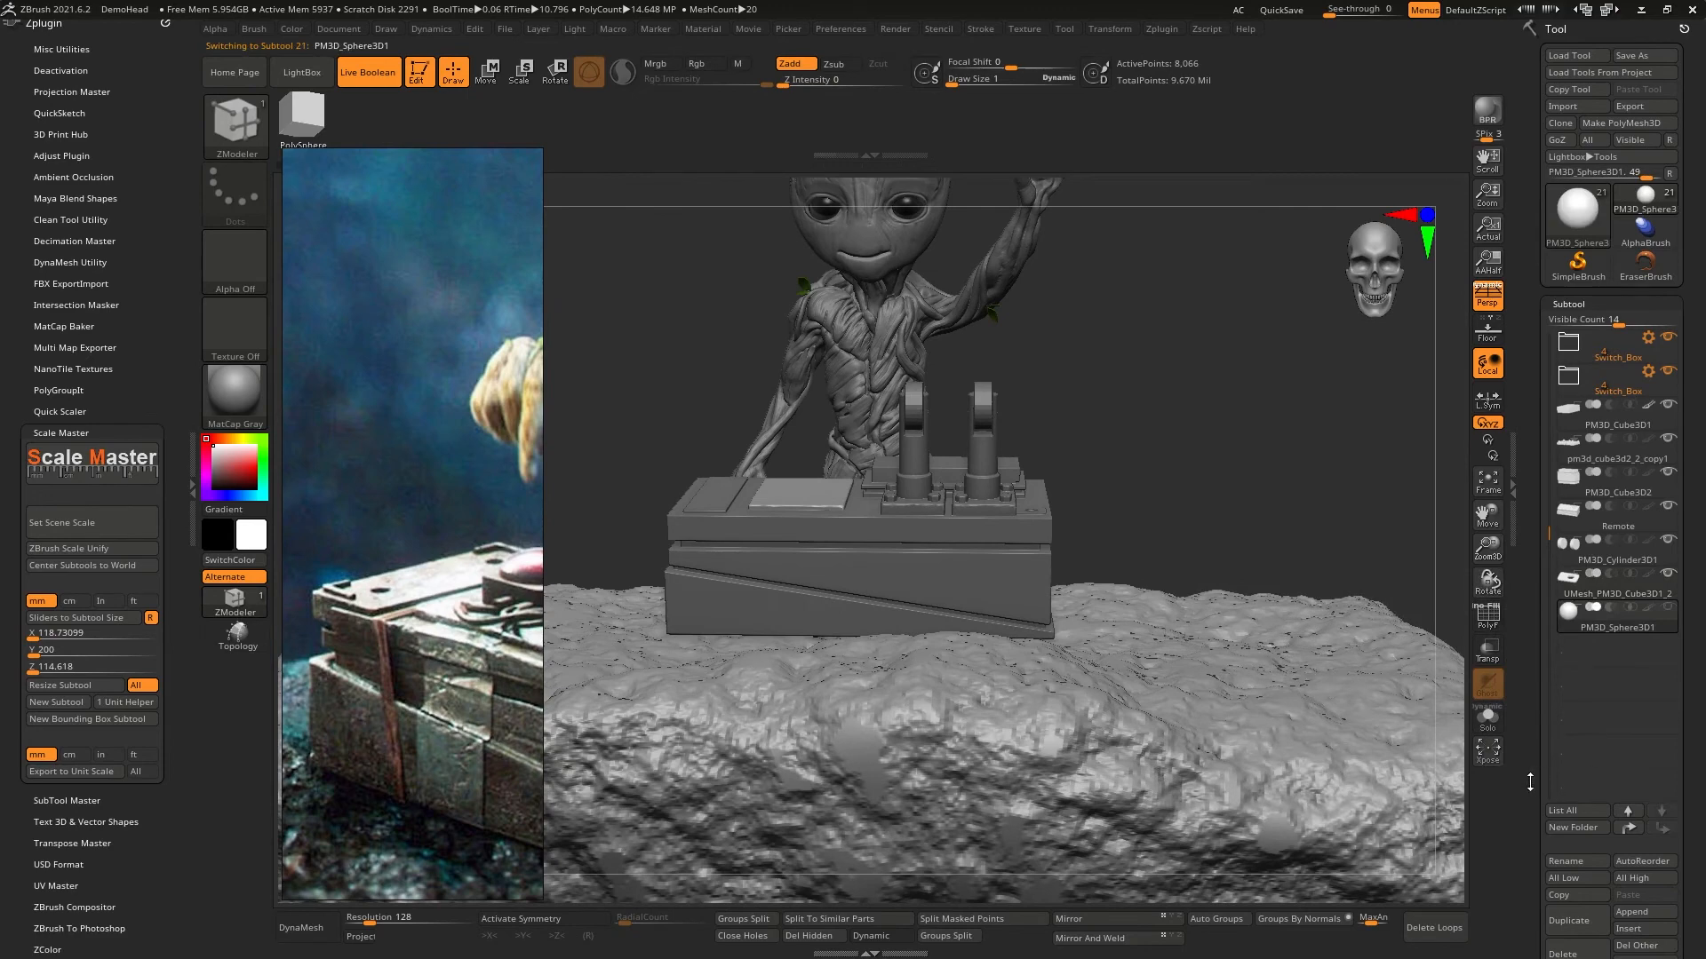
{"action": "scroll", "coordinate": [1534, 844], "scroll_direction": "down", "scroll_amount": 10}
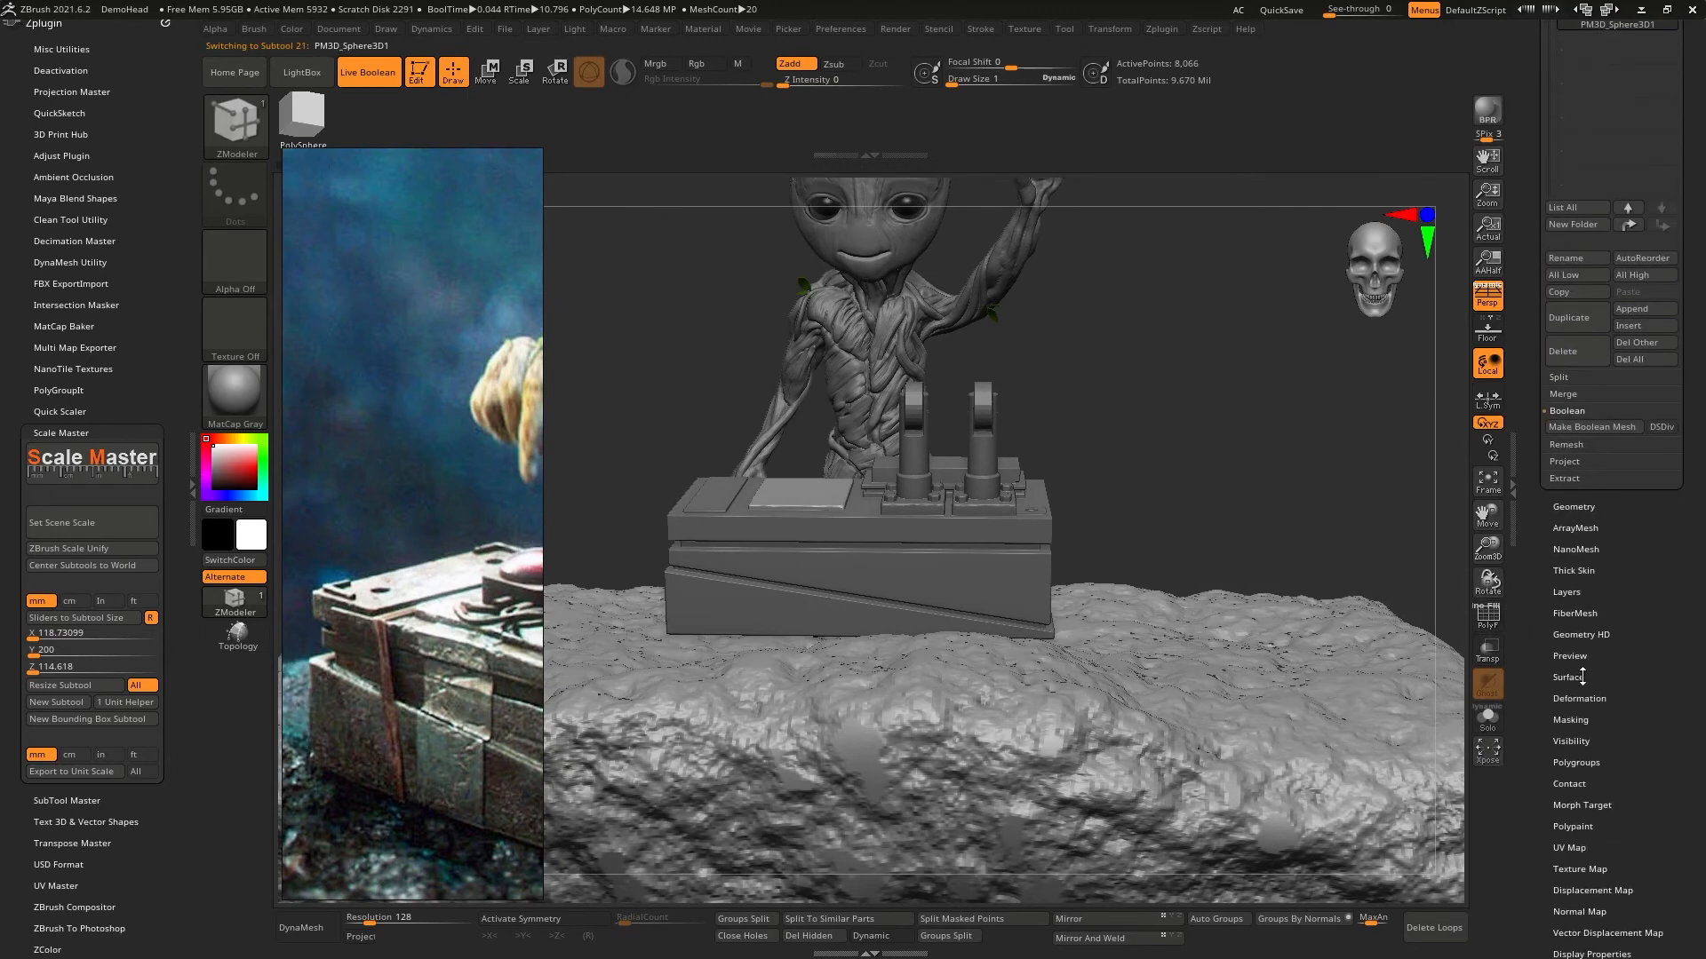
{"action": "scroll", "coordinate": [1533, 844], "scroll_direction": "down", "scroll_amount": 5}
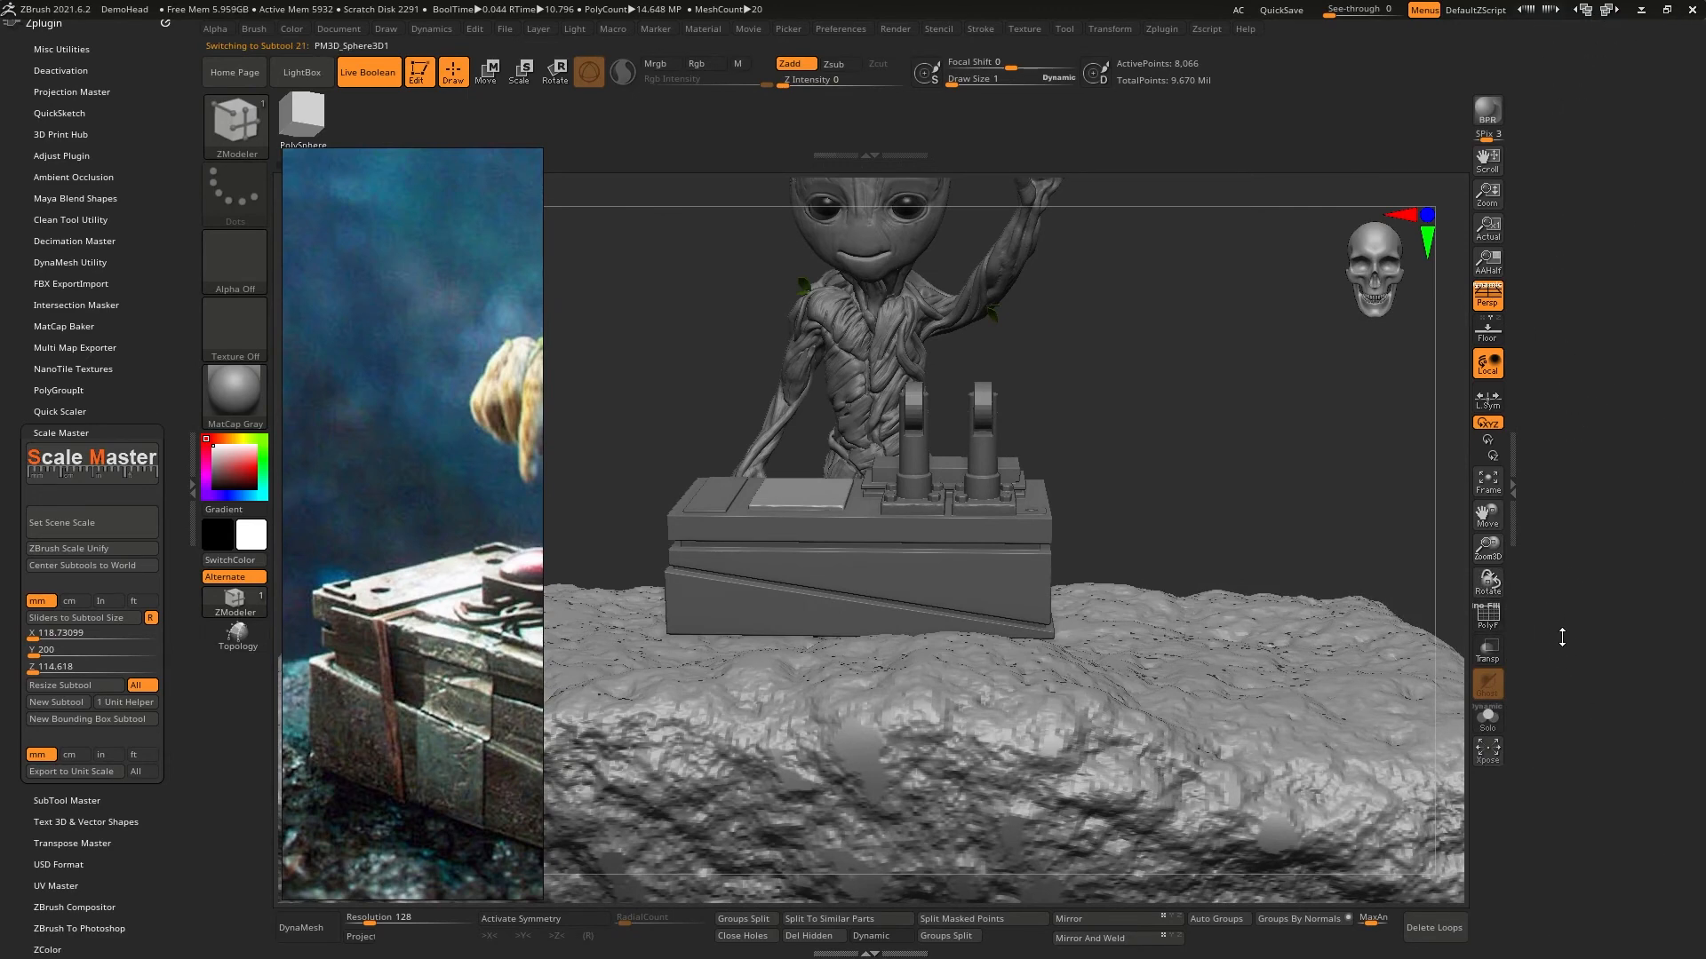
{"action": "left_click", "coordinate": [1587, 591]}
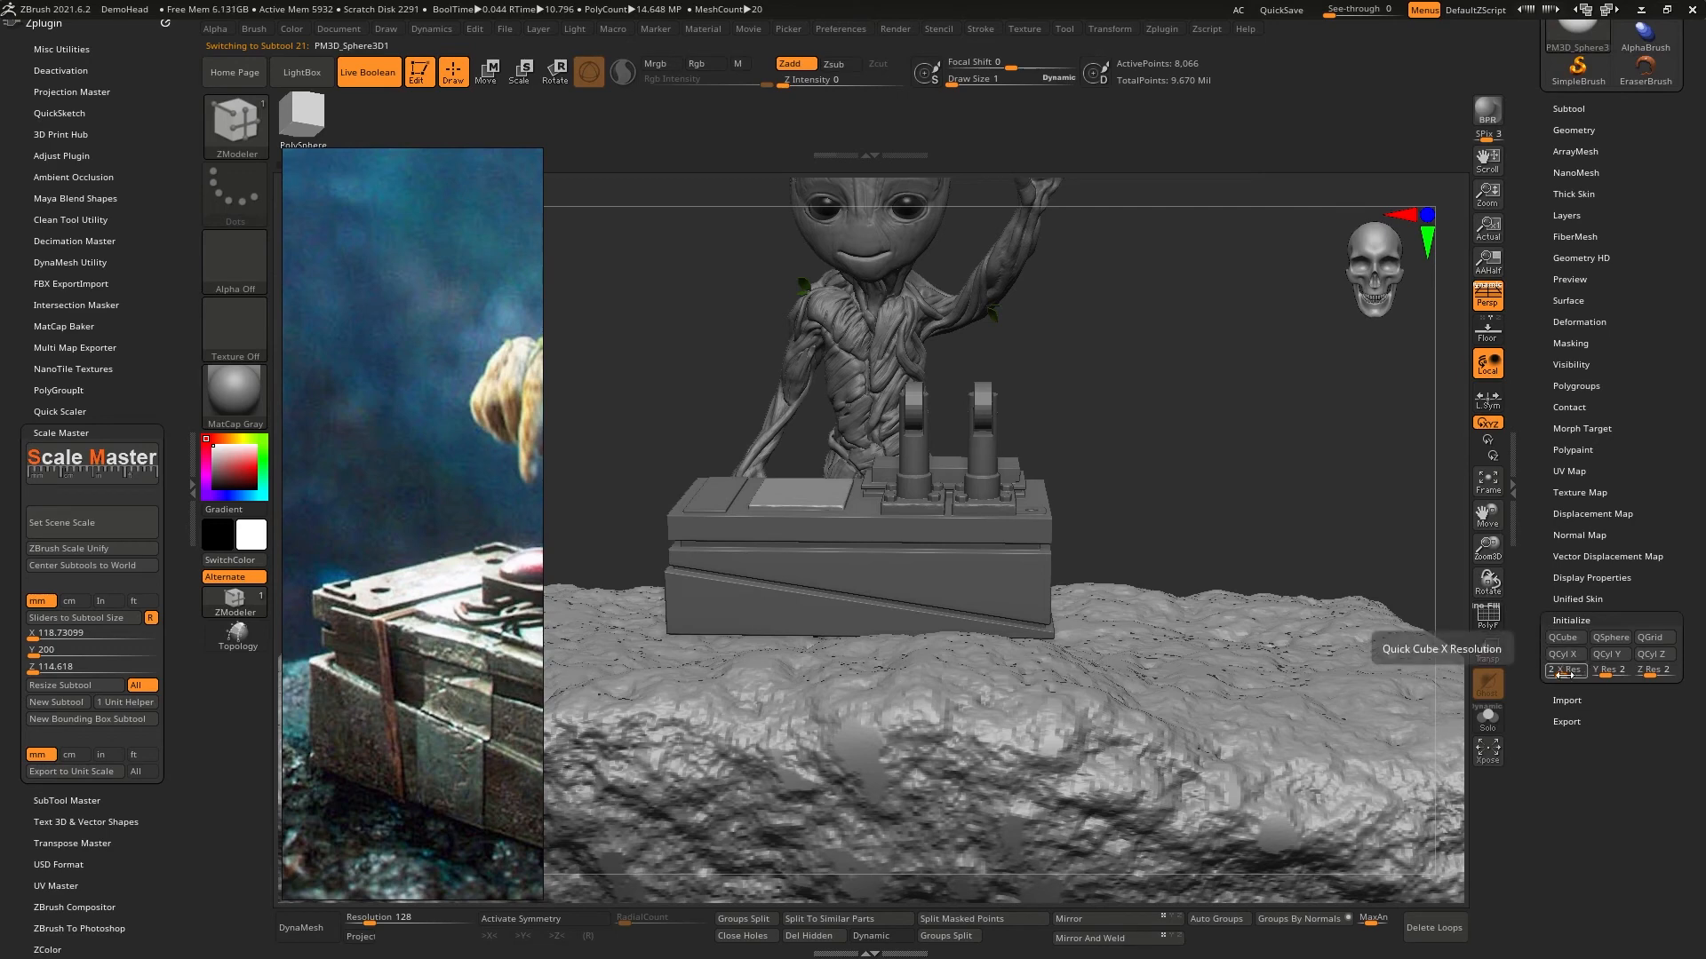
{"action": "left_click", "coordinate": [1569, 670]}
{"action": "type", "text": "1"}
{"action": "left_click", "coordinate": [1602, 671]}
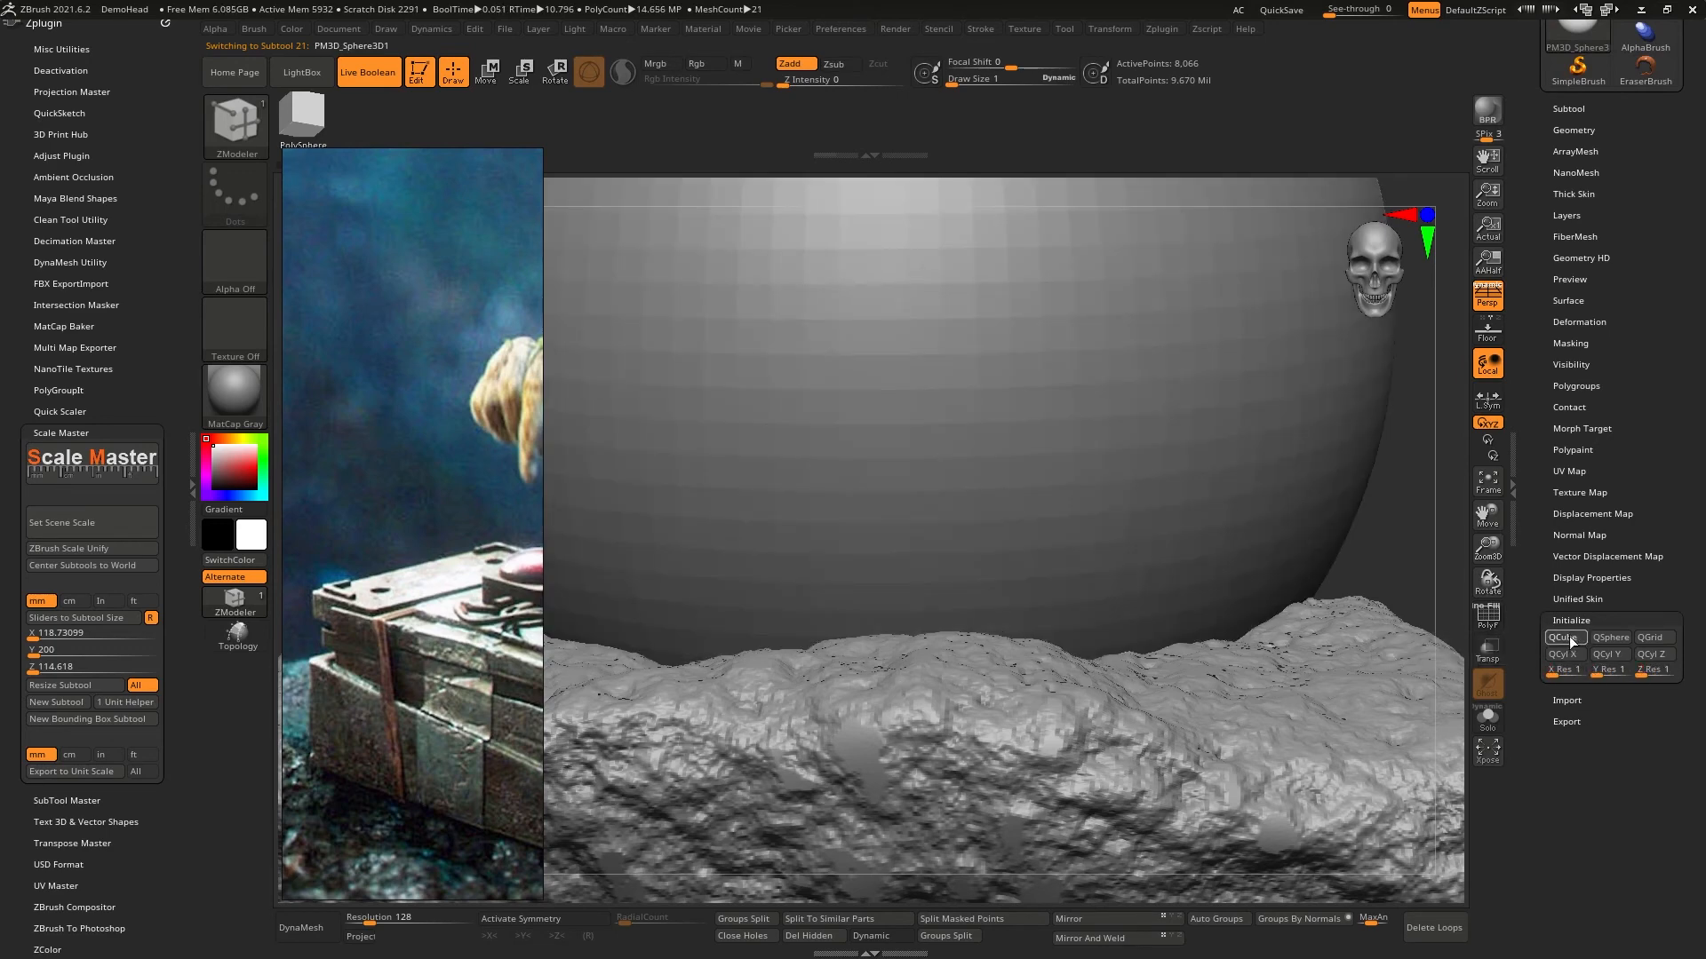
{"action": "left_click", "coordinate": [1569, 636]}
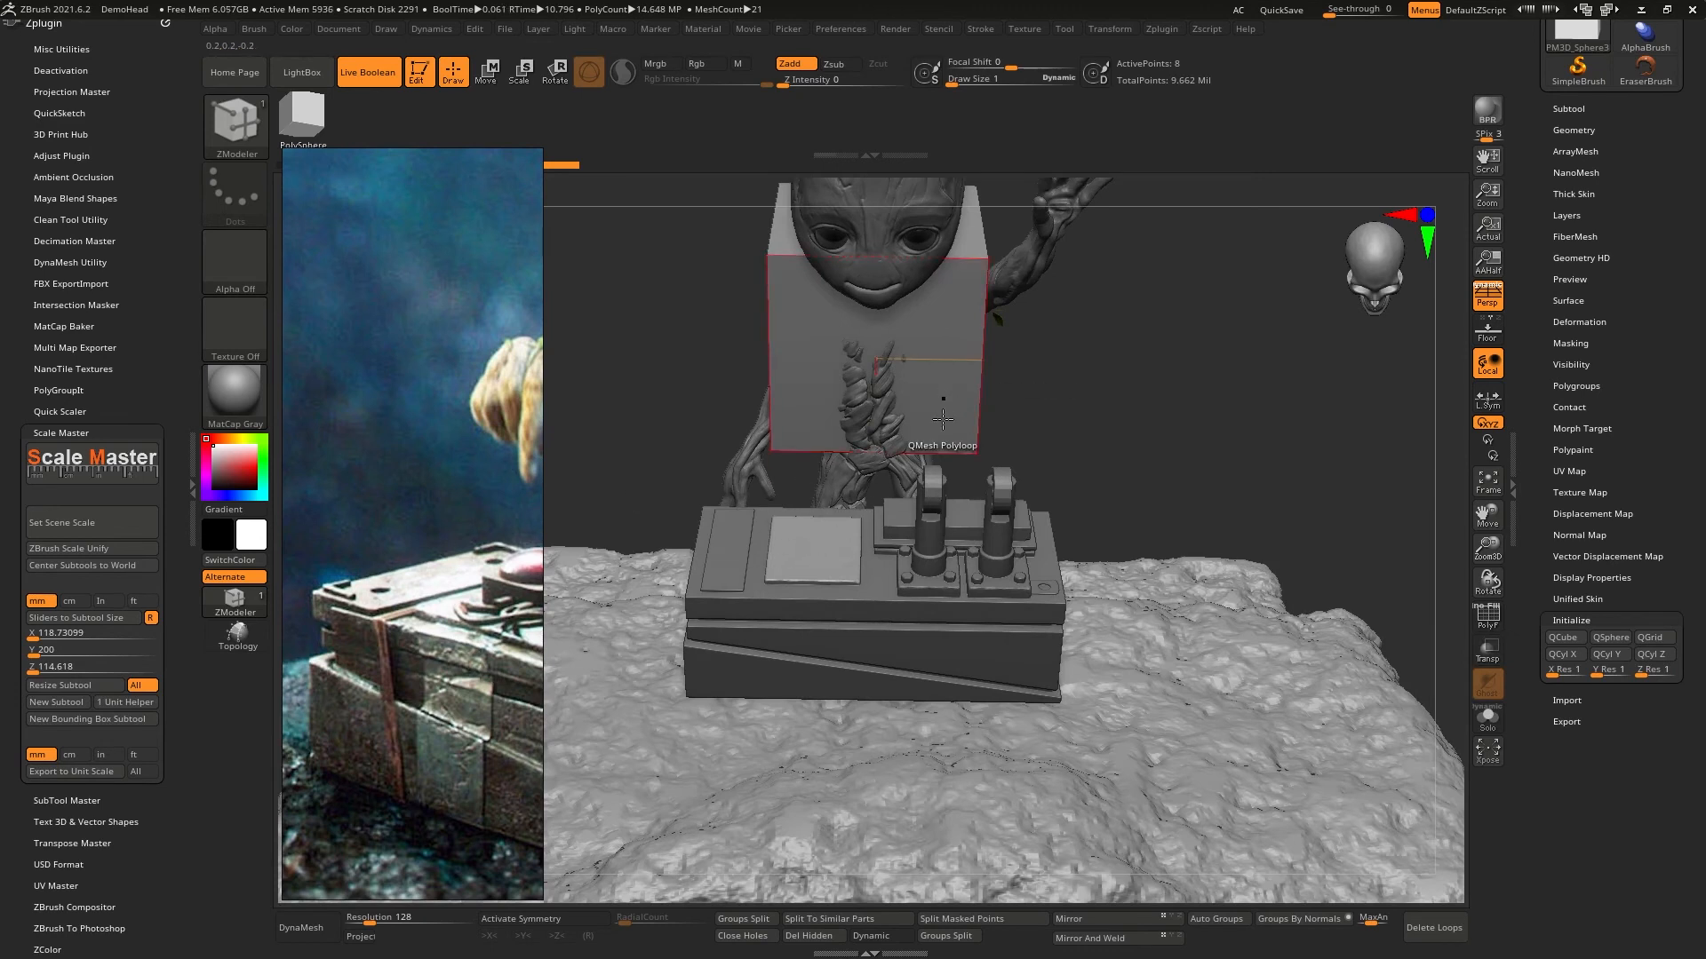
- Shrink the new cube to a small block and move it down onto the switch box's top, at the end with the narrow raised panel
{"action": "key", "text": "w"}
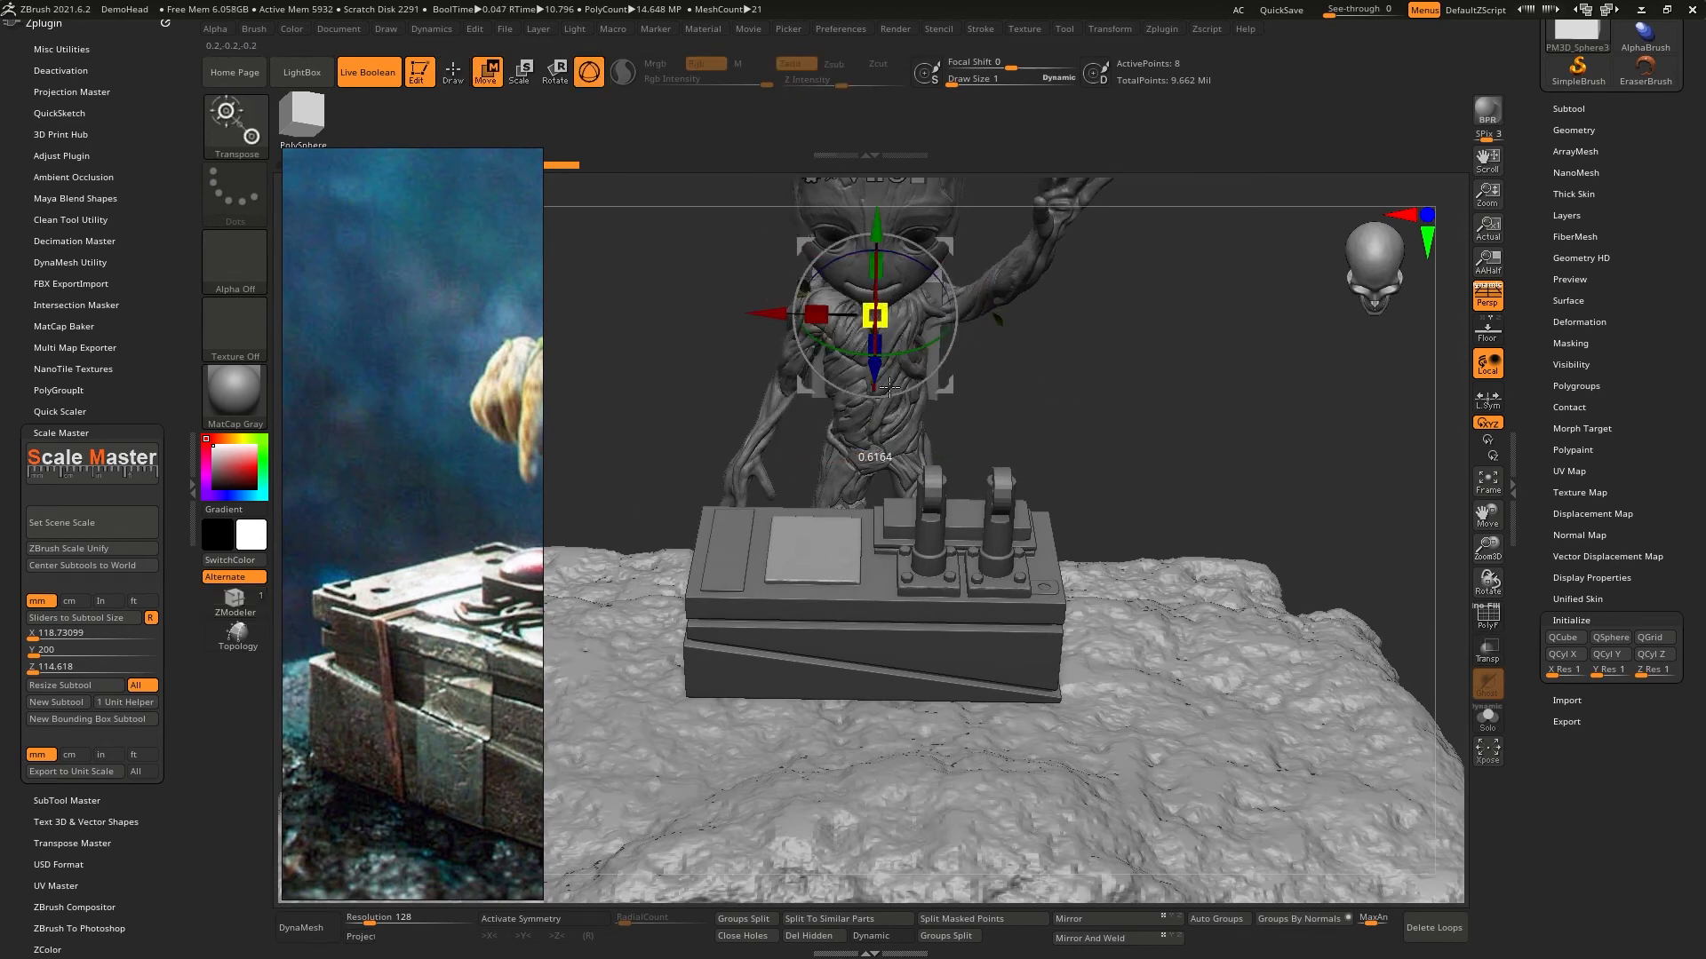
{"action": "left_click_drag", "start_coordinate": [875, 384], "coordinate": [921, 628]}
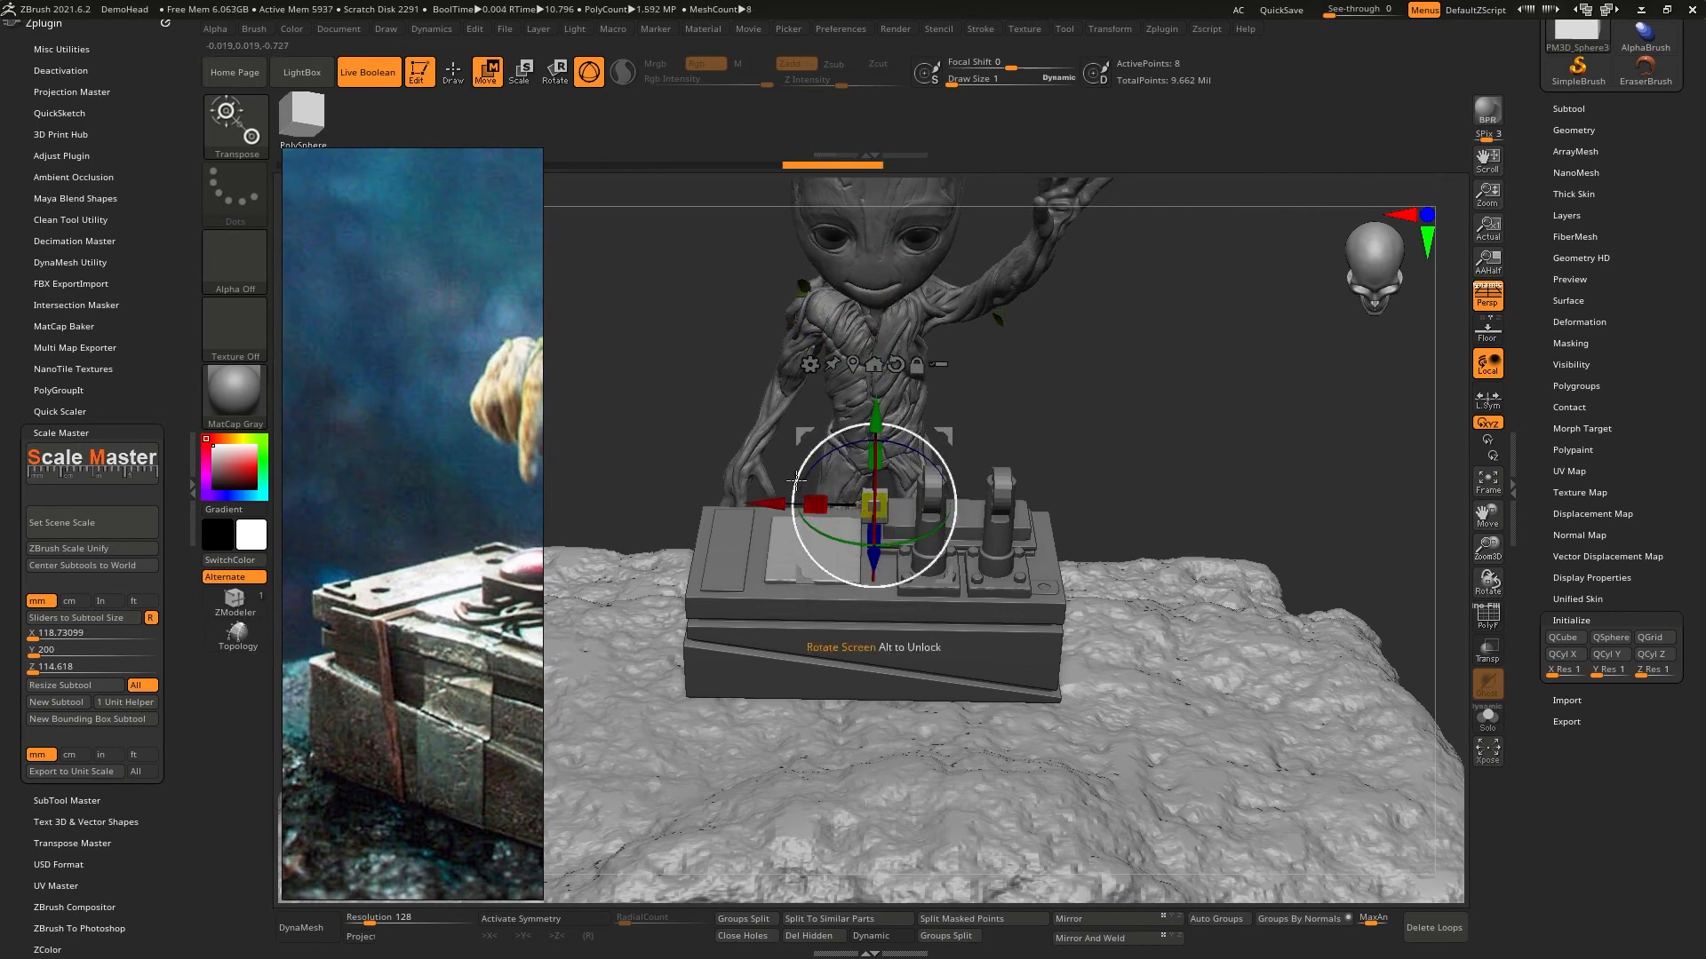
{"action": "right_click_drag", "start_coordinate": [797, 530], "coordinate": [846, 556]}
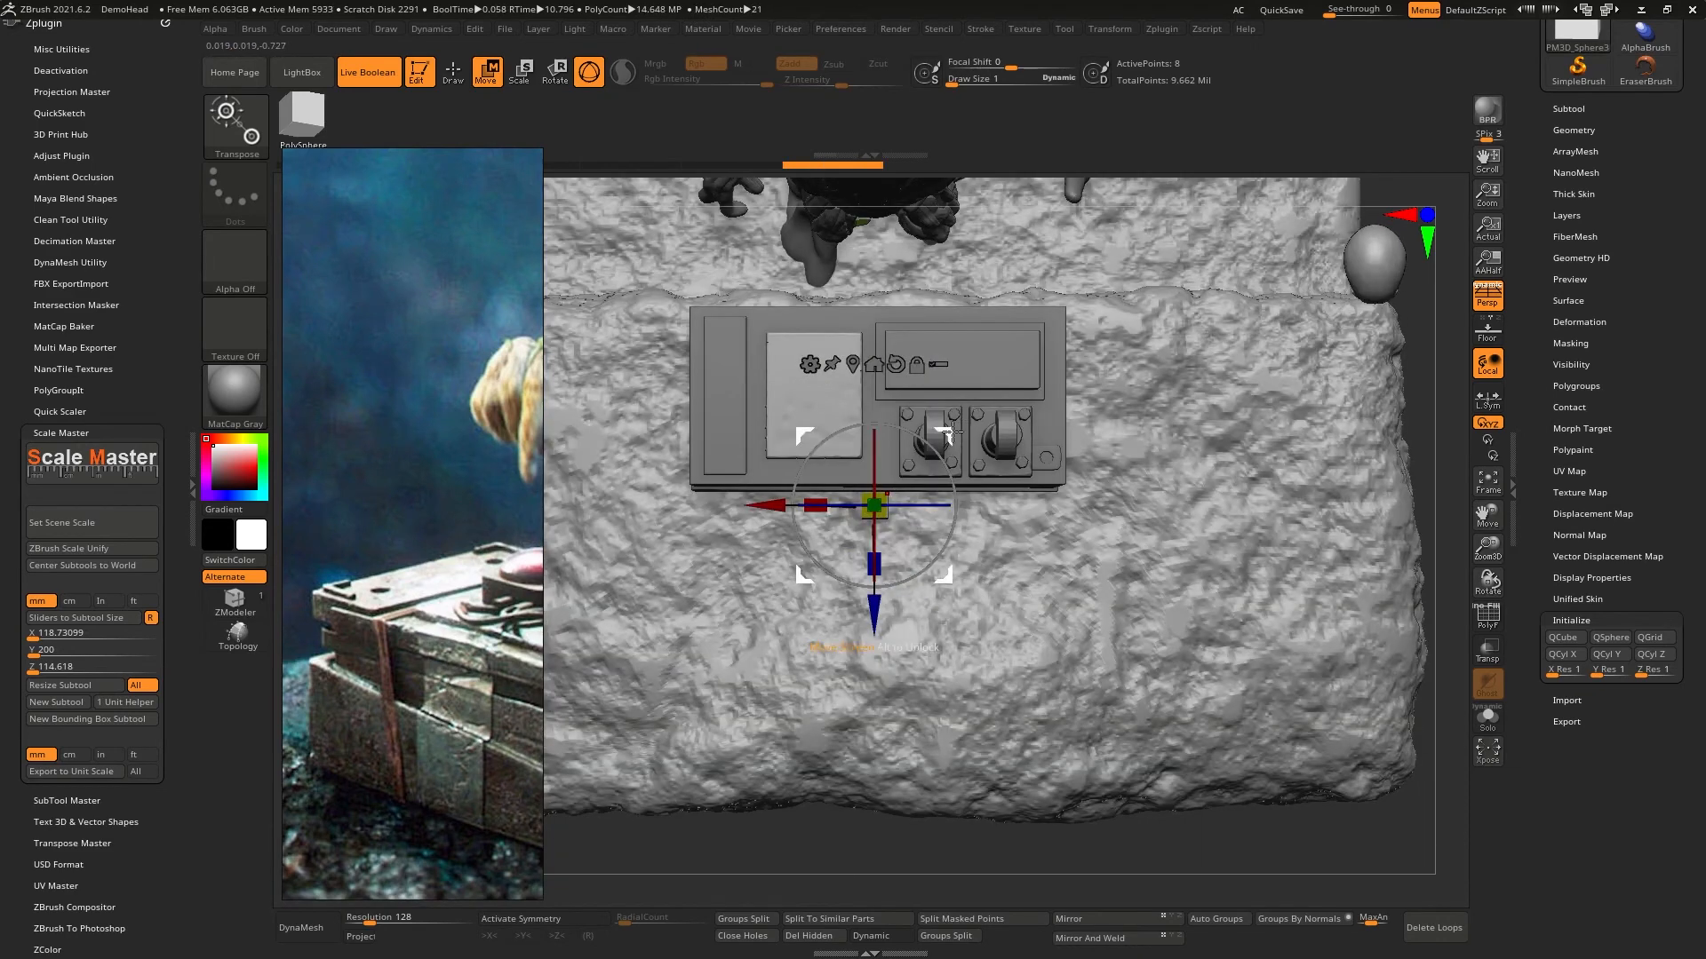
{"action": "left_click_drag", "start_coordinate": [943, 437], "coordinate": [793, 382]}
{"action": "right_click_drag", "start_coordinate": [824, 412], "coordinate": [834, 323]}
{"action": "mouse_move", "coordinate": [782, 444]}
{"action": "right_mouse_down", "text": "alt"}
{"action": "mouse_move", "coordinate": [960, 446]}
{"action": "mouse_move", "coordinate": [962, 528]}
{"action": "mouse_move", "coordinate": [935, 352]}
{"action": "right_mouse_up", "text": "alt"}
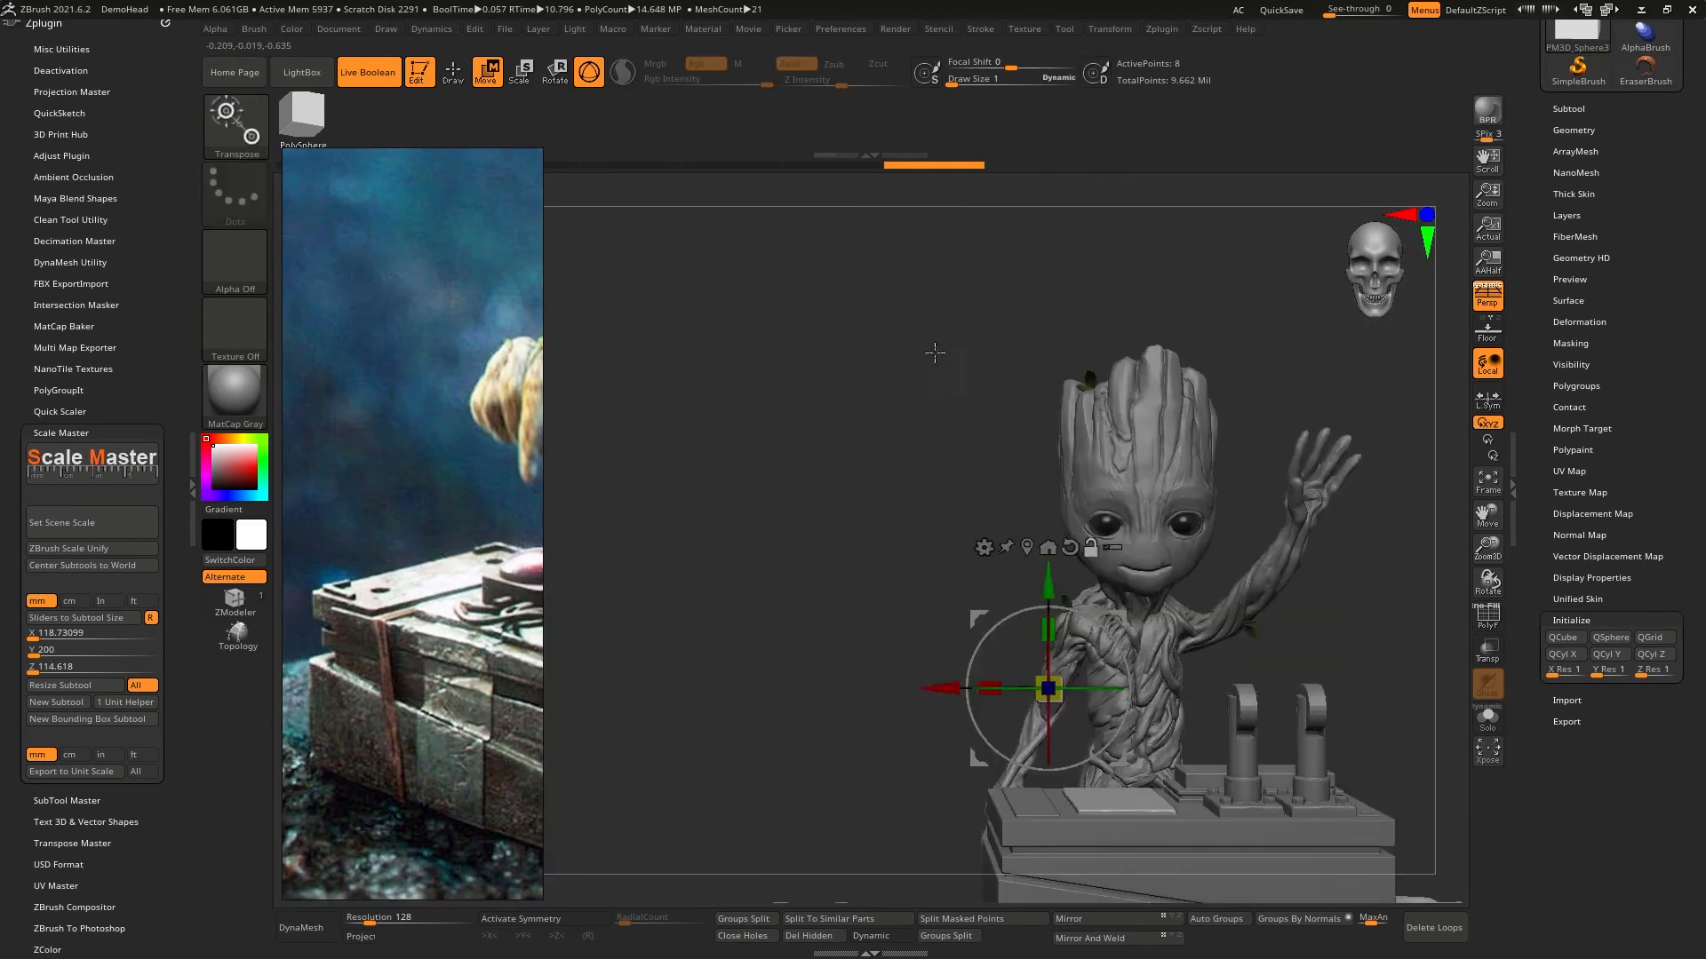
{"action": "right_click_drag", "start_coordinate": [950, 508], "coordinate": [934, 327]}
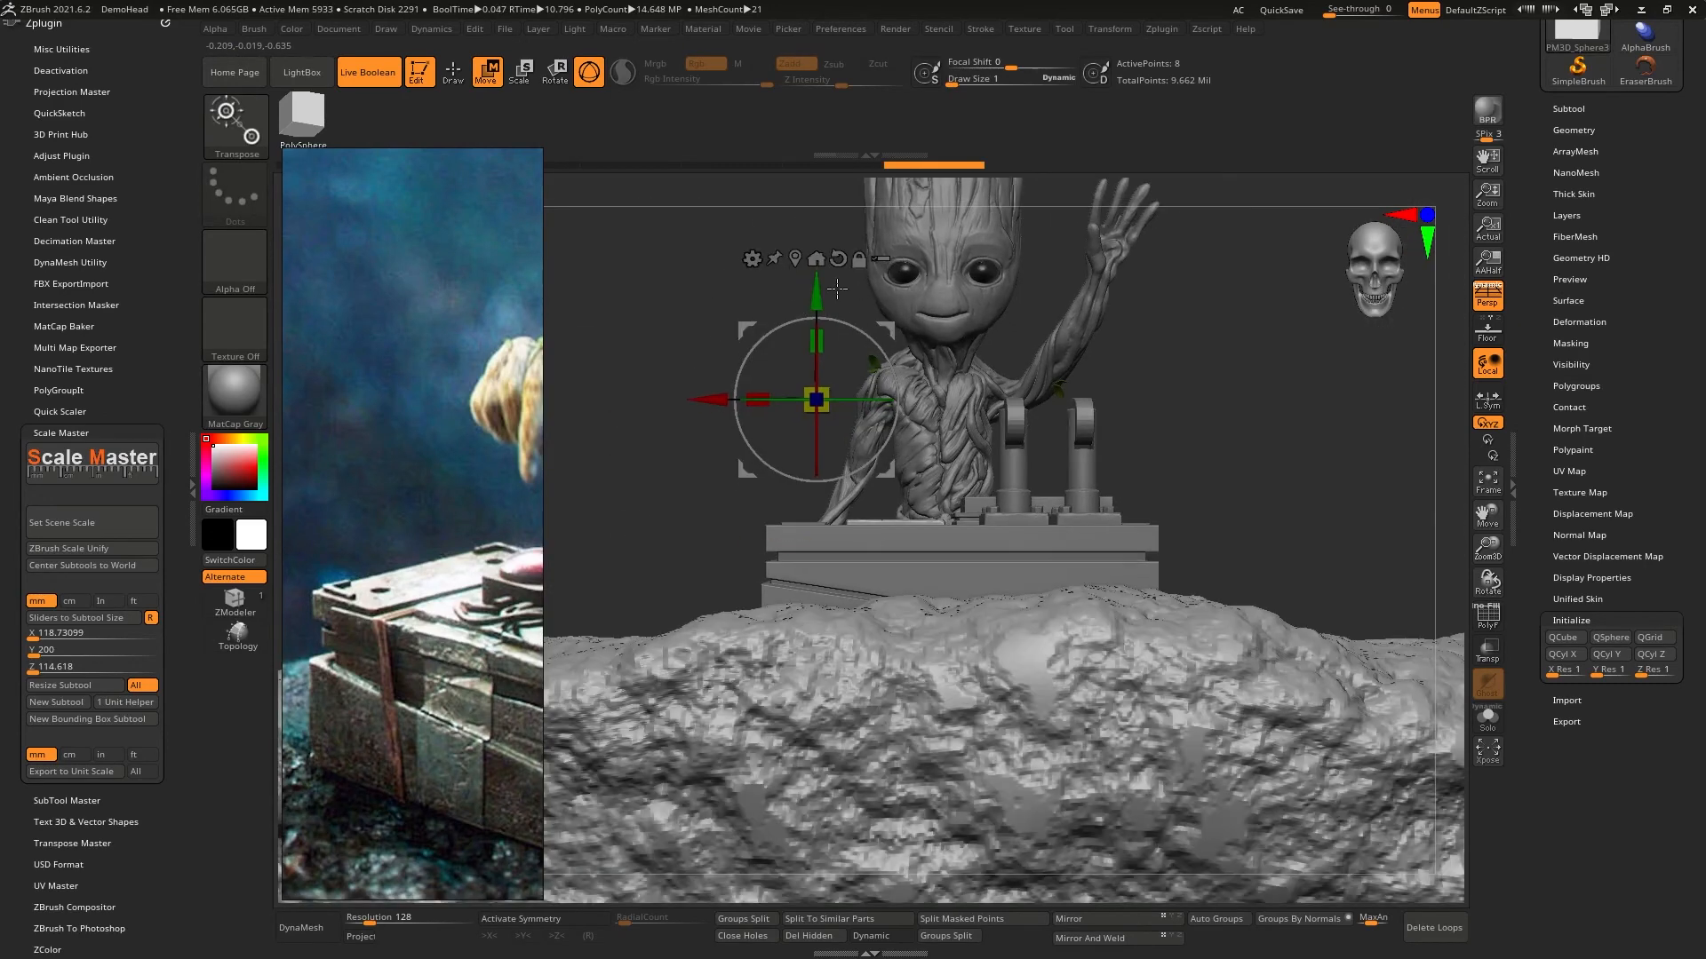
{"action": "left_click_drag", "start_coordinate": [817, 291], "coordinate": [817, 413], "text": "alt"}
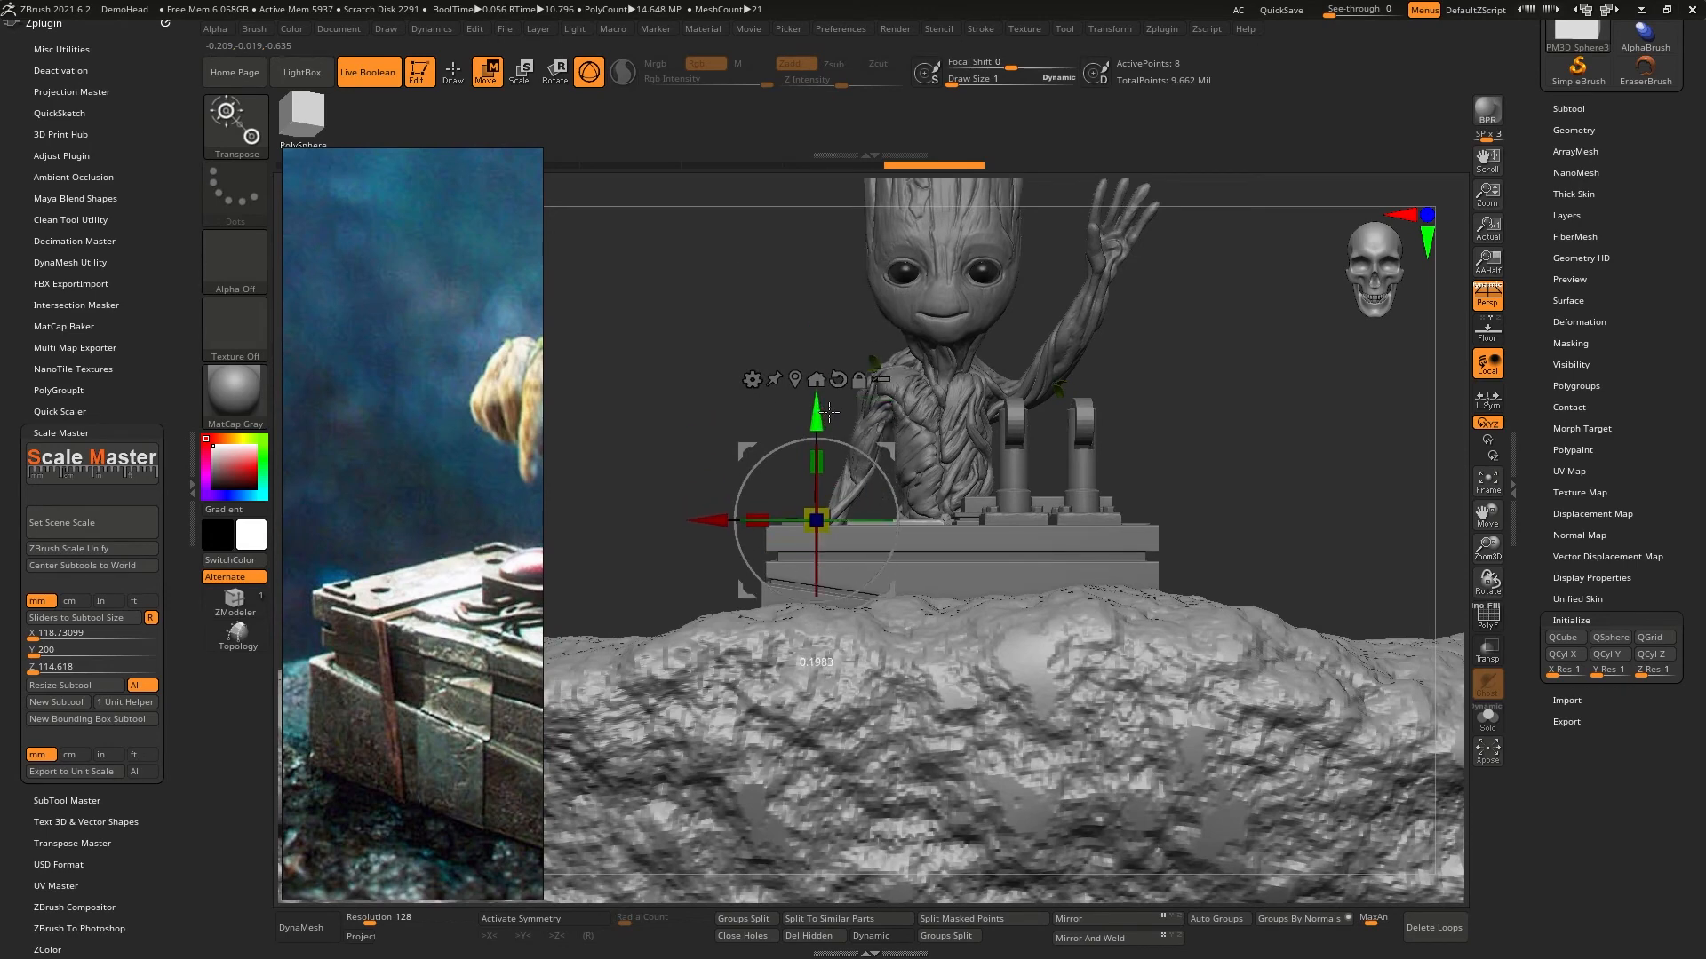
- Turn off perspective and flatten the small block vertically into a thin plate just above the narrow raised panel
{"action": "left_click", "coordinate": [1493, 306]}
{"action": "right_click_drag", "start_coordinate": [773, 457], "coordinate": [780, 545], "text": "ctrl"}
{"action": "left_click_drag", "start_coordinate": [719, 525], "coordinate": [694, 525]}
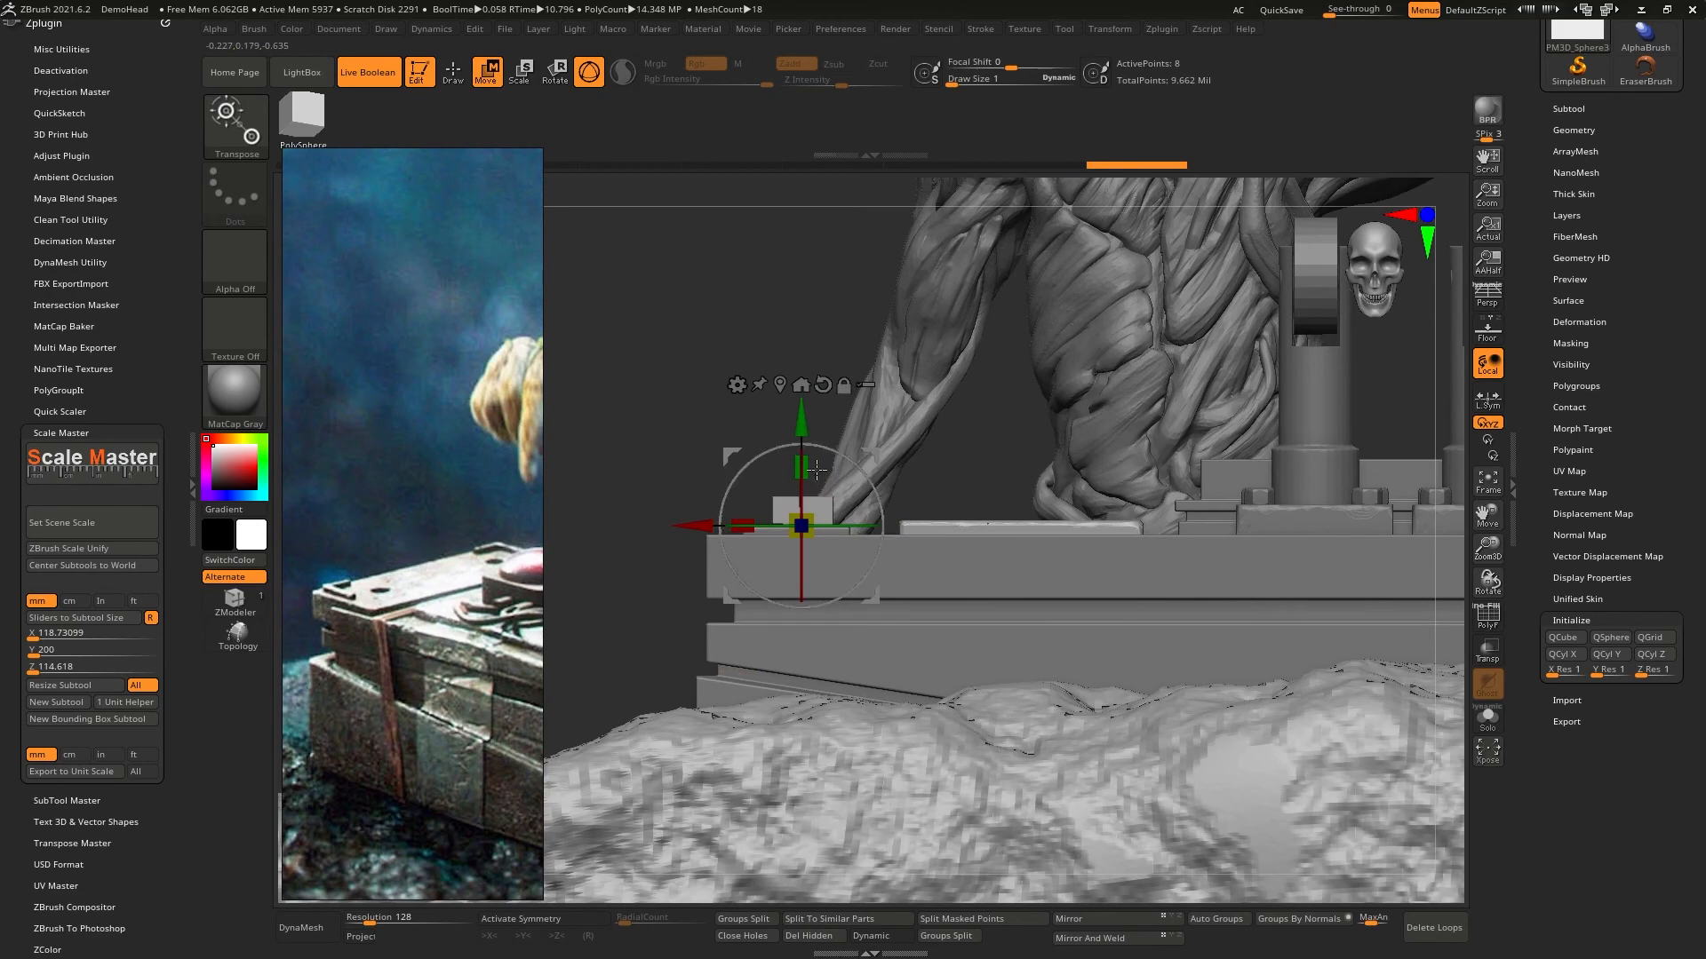
{"action": "left_click_drag", "start_coordinate": [811, 501], "coordinate": [811, 503]}
{"action": "left_click_drag", "start_coordinate": [806, 435], "coordinate": [806, 421]}
{"action": "right_click_drag", "start_coordinate": [806, 421], "coordinate": [958, 624], "text": "ctrl"}
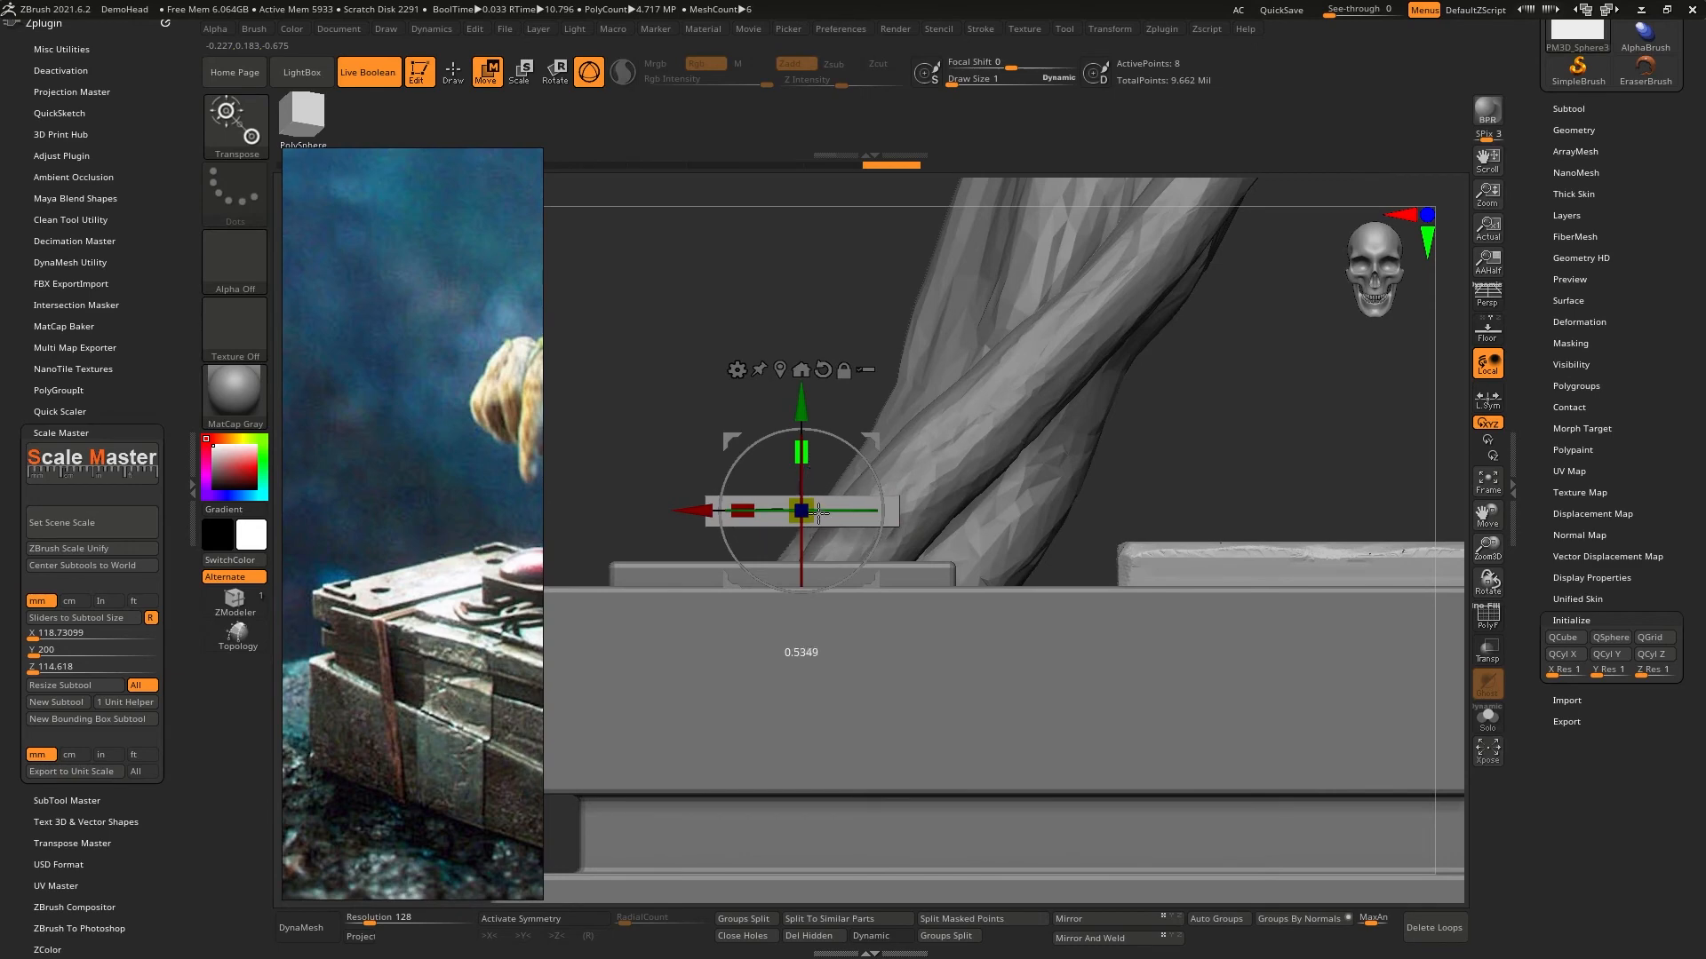
- Lower the thin plate onto the narrow raised panel and shift it sideways toward the box's outer edge
{"action": "left_click_drag", "start_coordinate": [818, 513], "coordinate": [818, 559]}
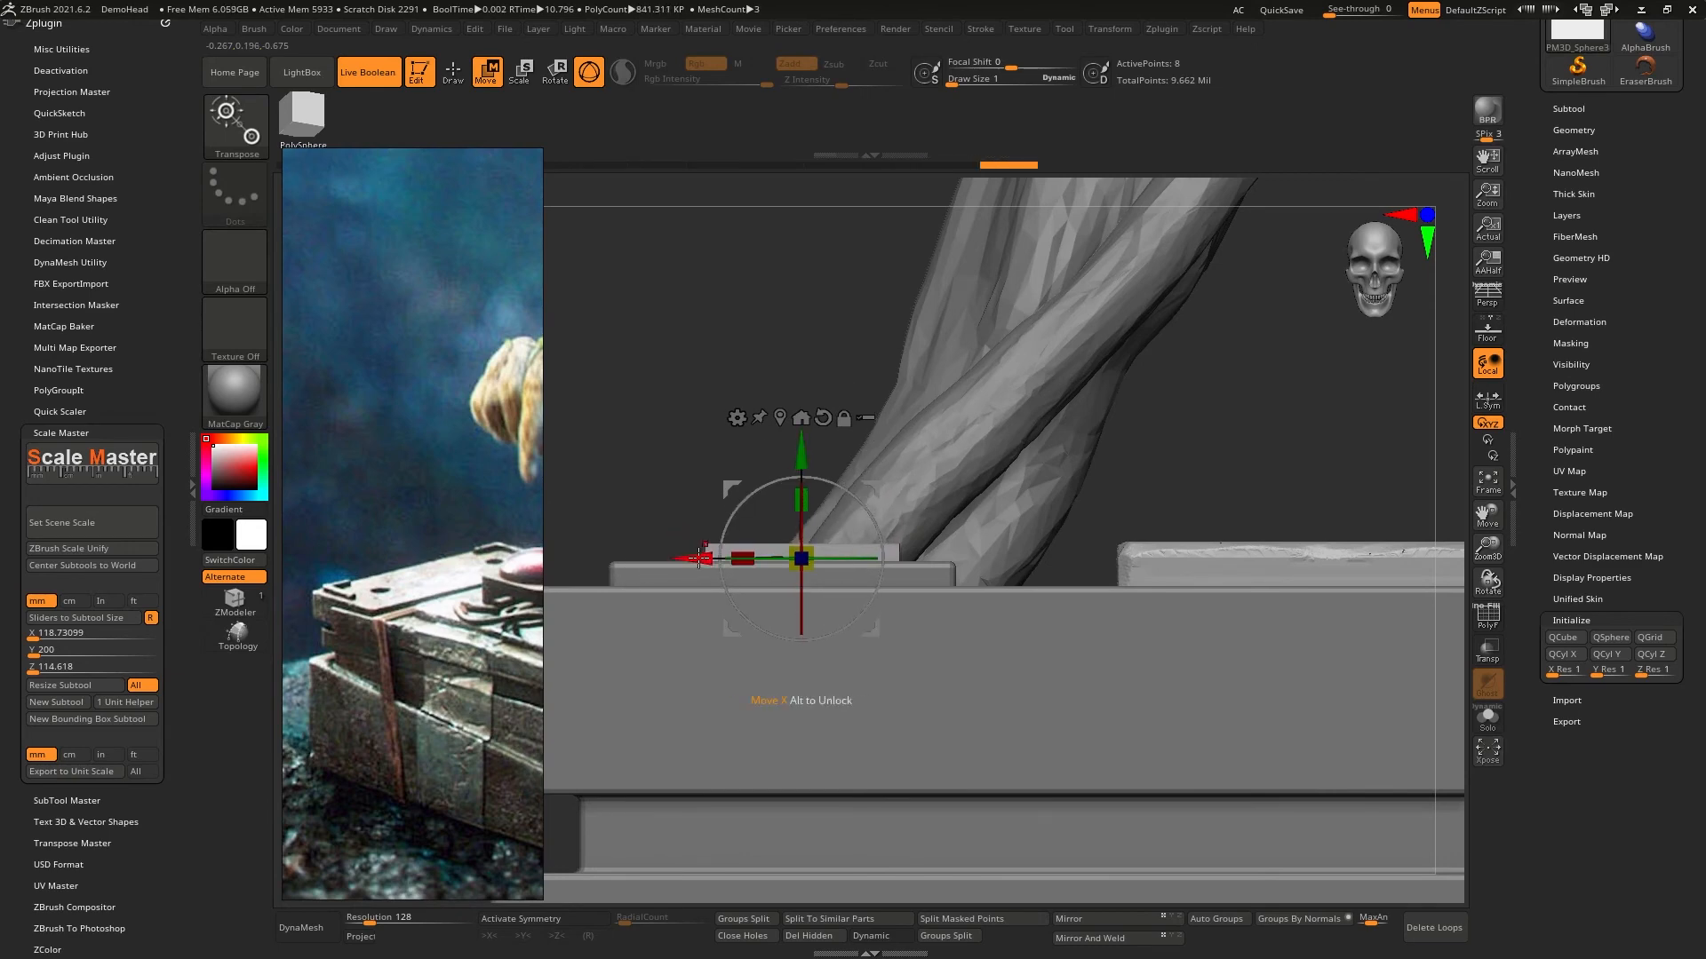
{"action": "left_click_drag", "start_coordinate": [699, 558], "coordinate": [642, 559]}
{"action": "right_click_drag", "start_coordinate": [636, 435], "coordinate": [642, 590]}
{"action": "key", "text": "q"}
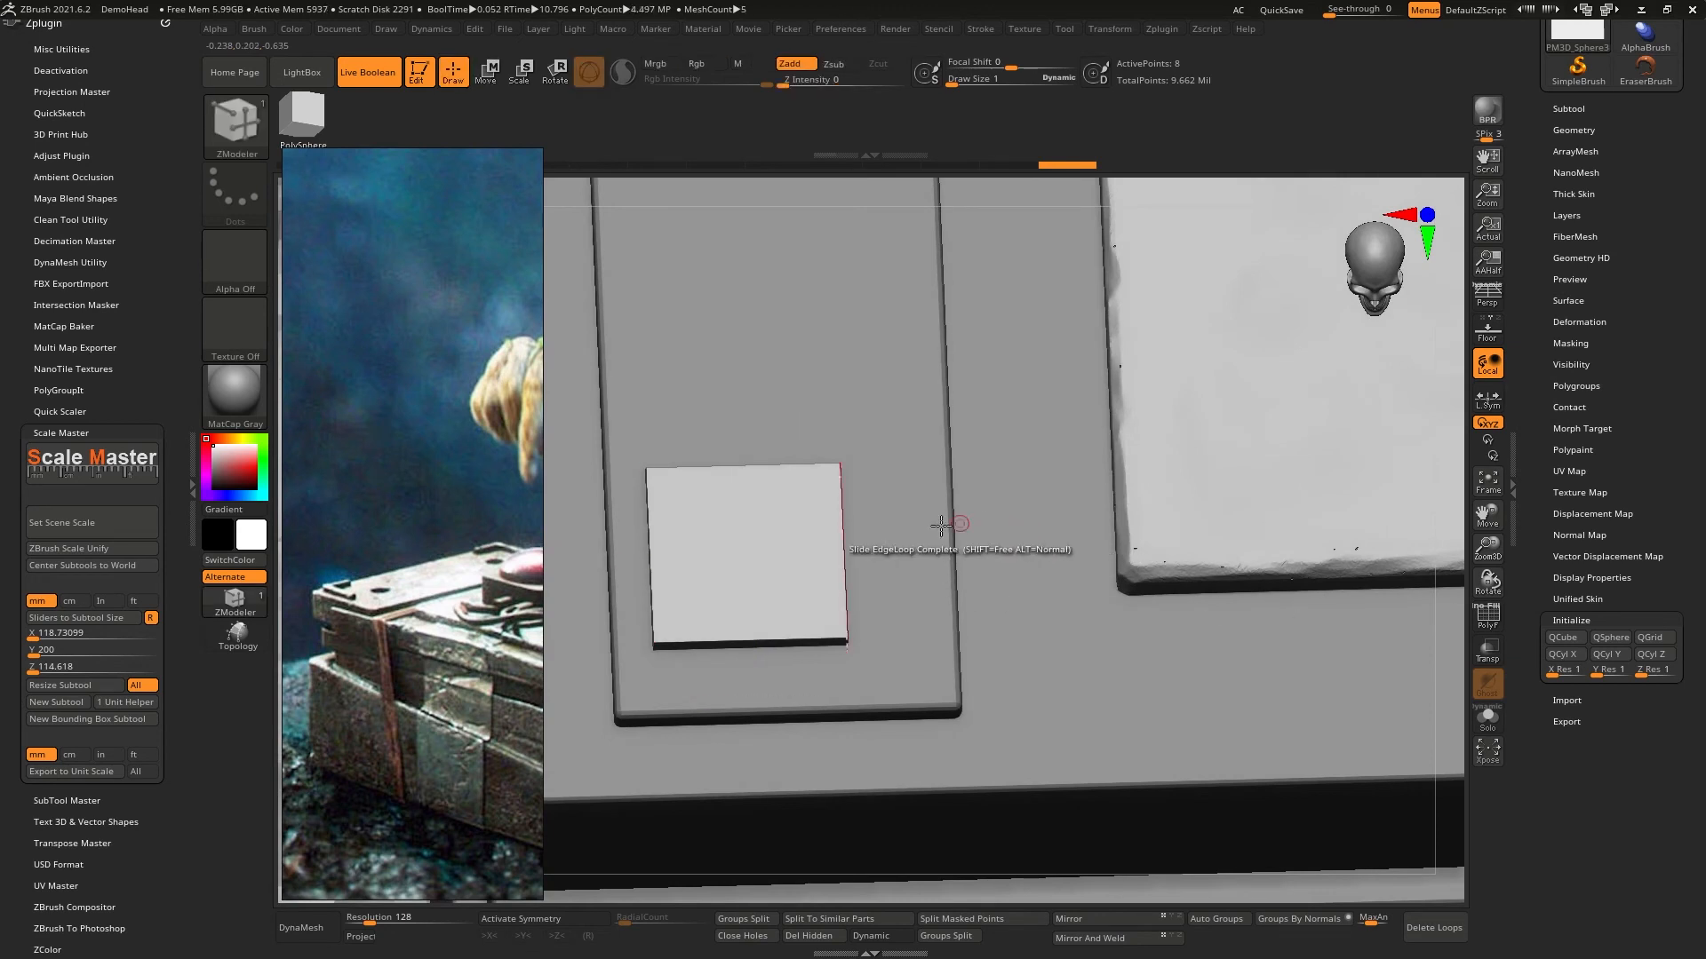
- With Polyframe on and Live Boolean off, insert two ZModeler edge loops, one near the plate's outer edge and one near its front edge
{"action": "left_click", "coordinate": [1493, 619]}
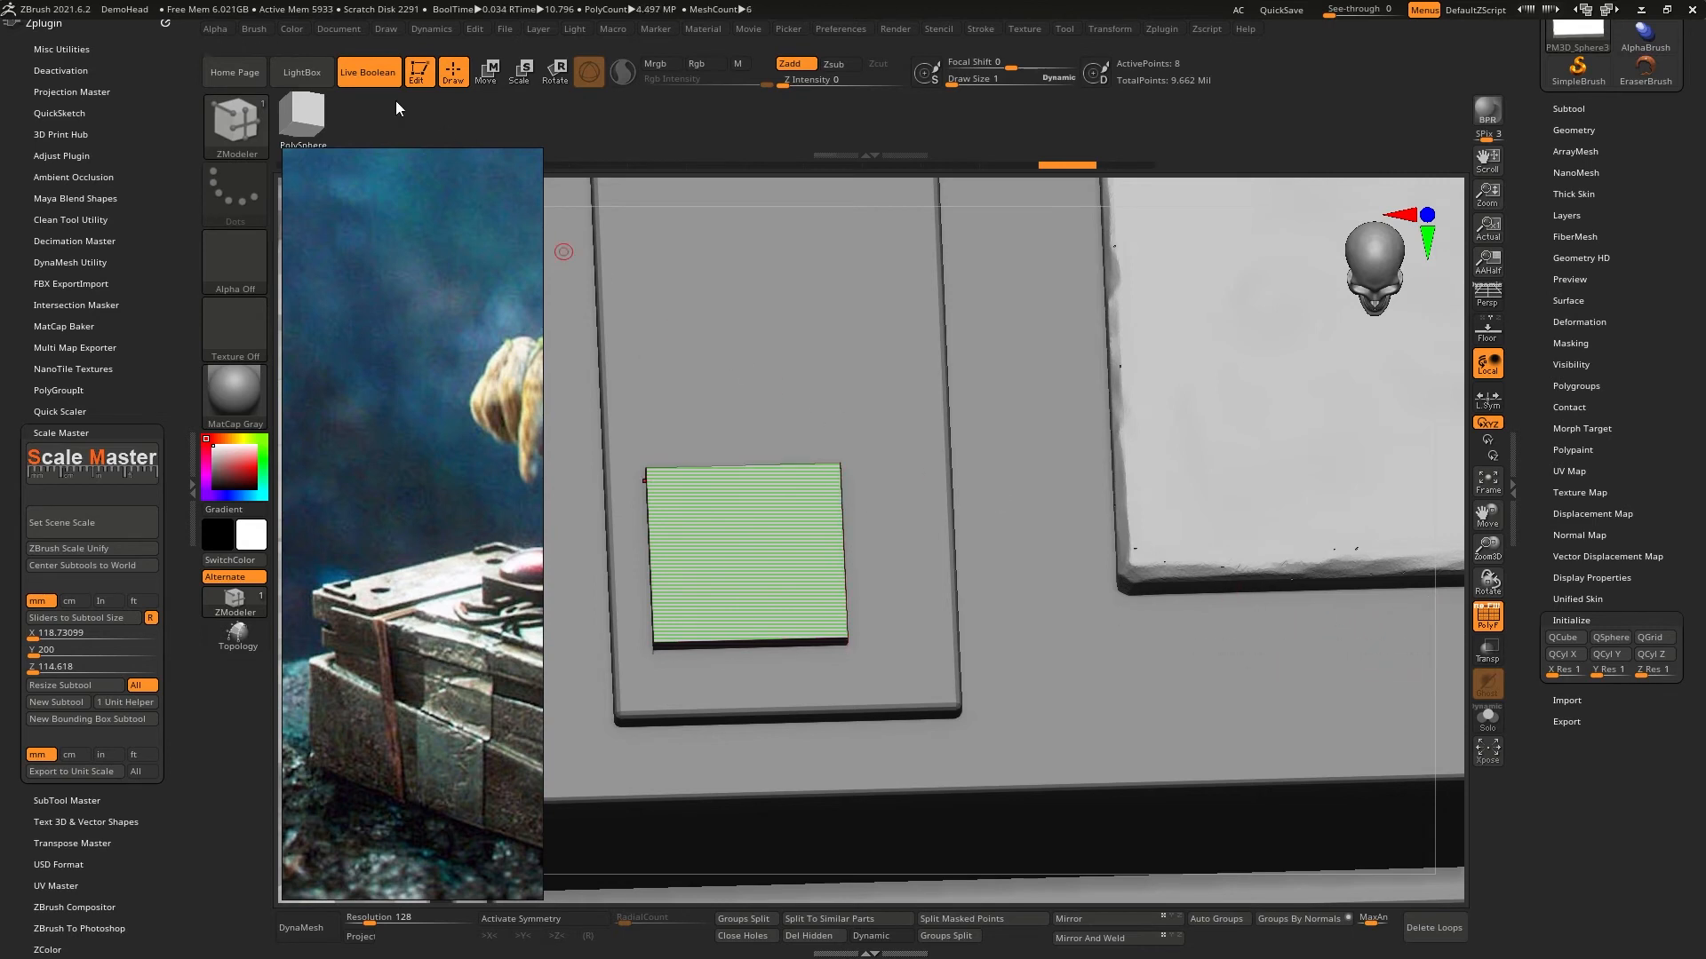
{"action": "left_click", "coordinate": [365, 73]}
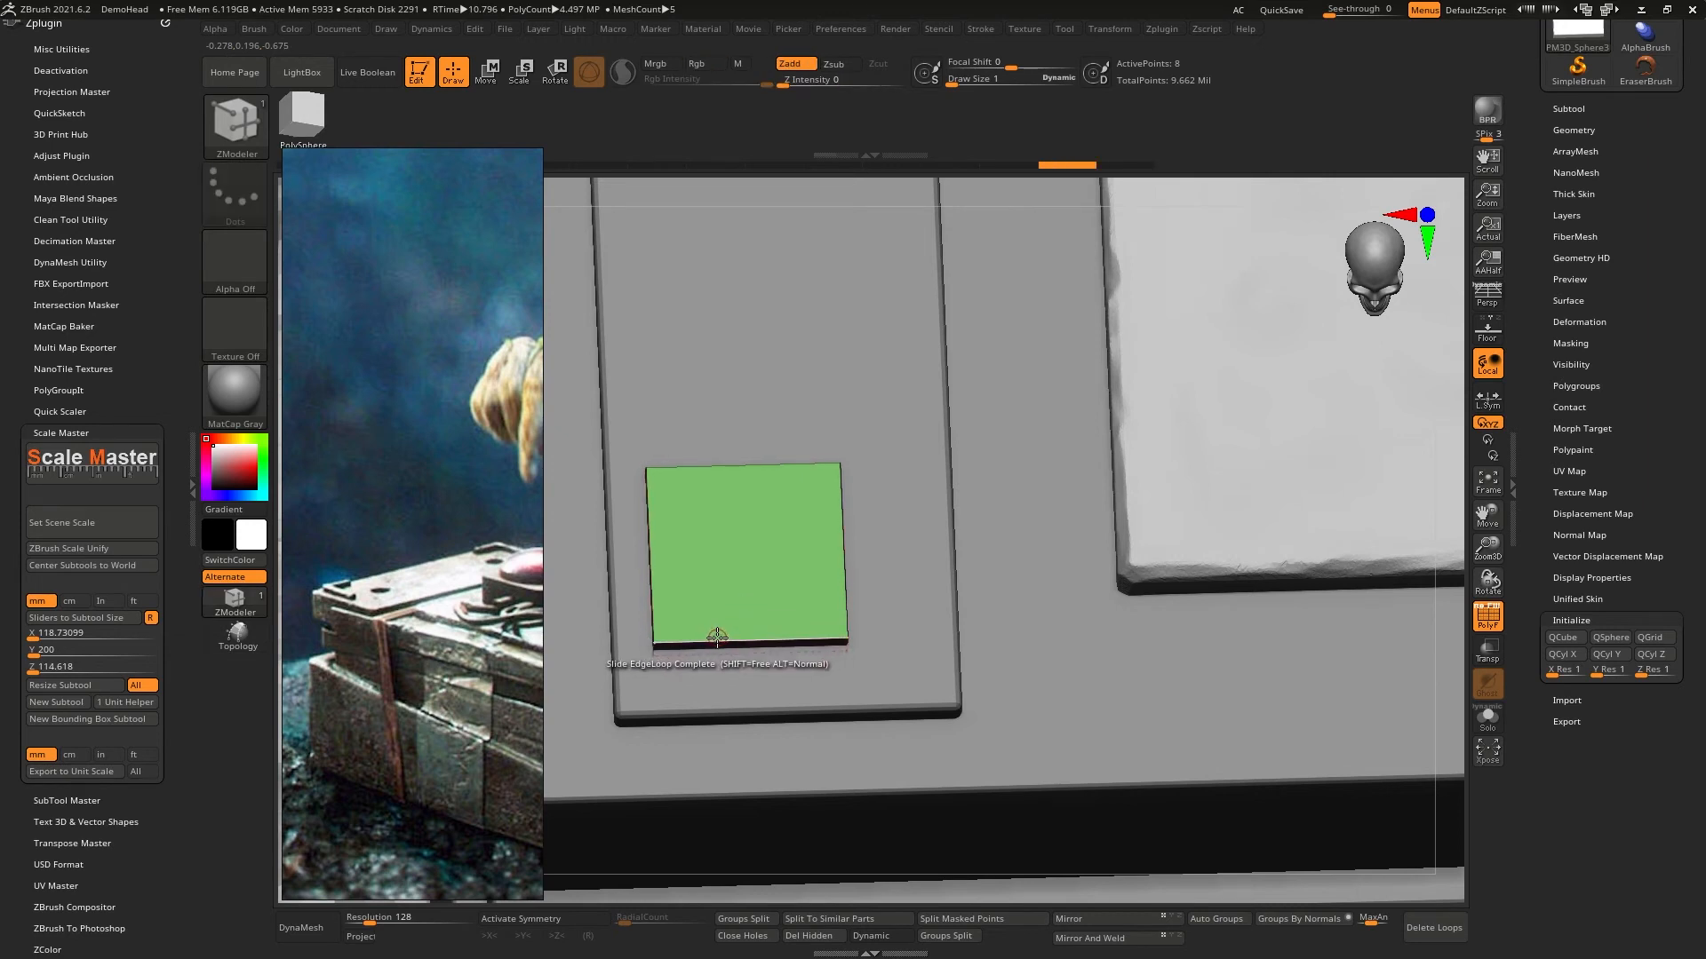
{"action": "key", "text": "space"}
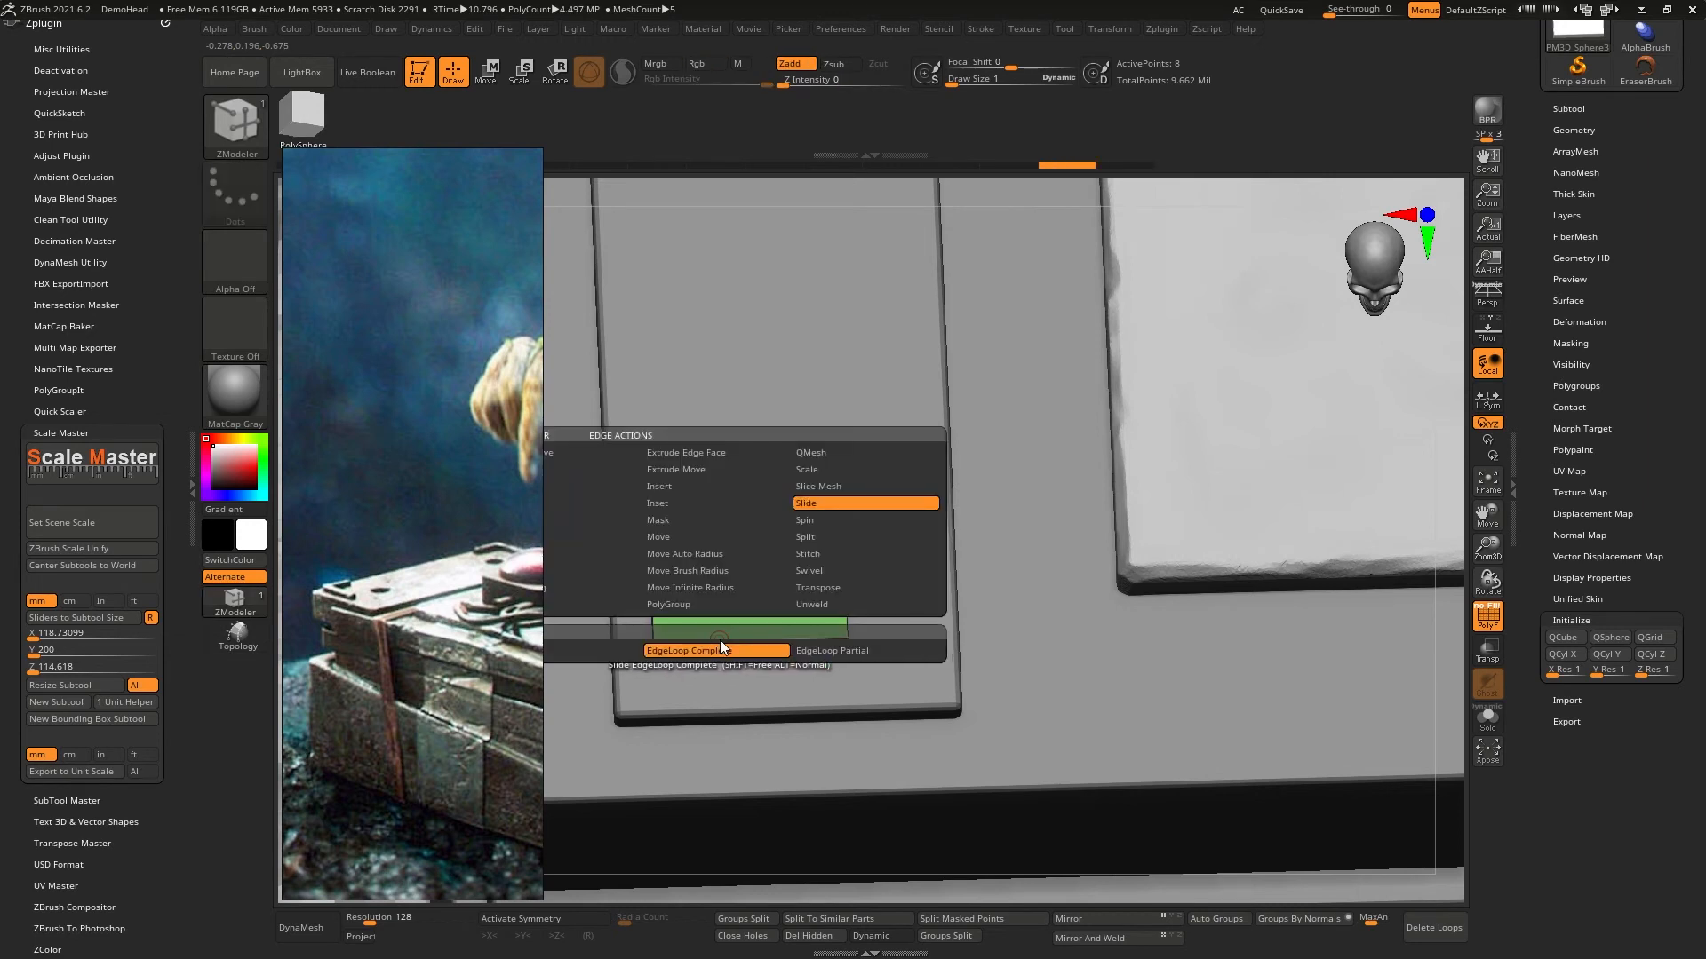
{"action": "left_click", "coordinate": [674, 488]}
{"action": "left_click_drag", "start_coordinate": [714, 643], "coordinate": [677, 641]}
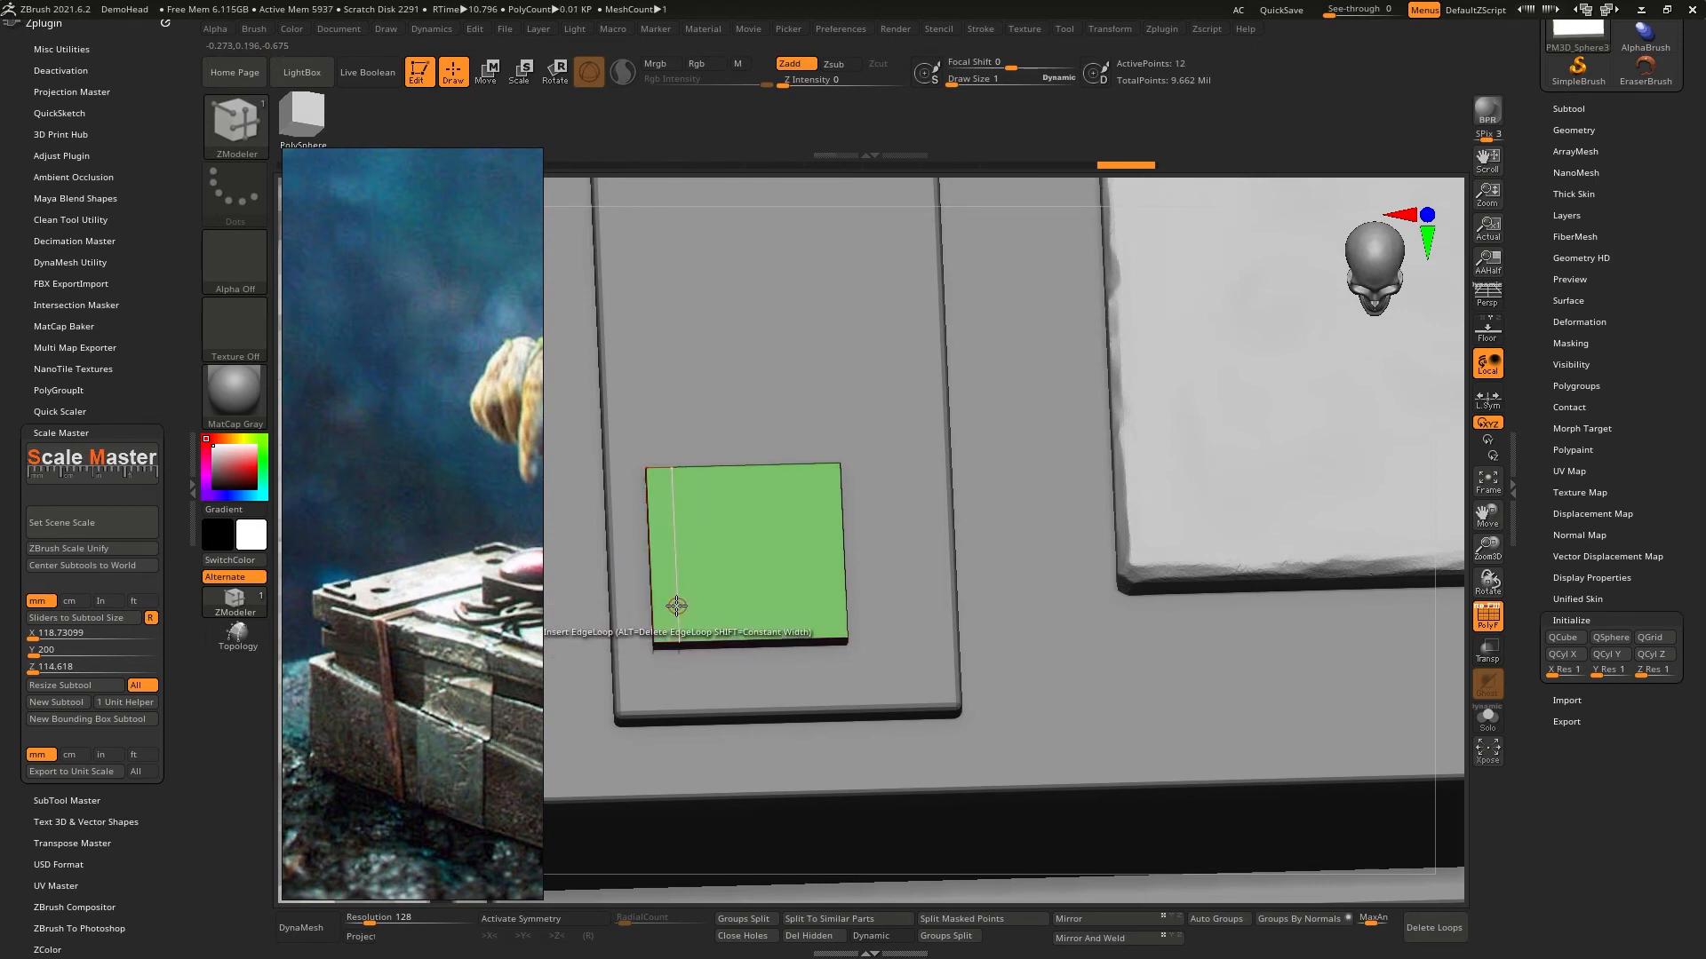
{"action": "left_click_drag", "start_coordinate": [676, 605], "coordinate": [677, 614]}
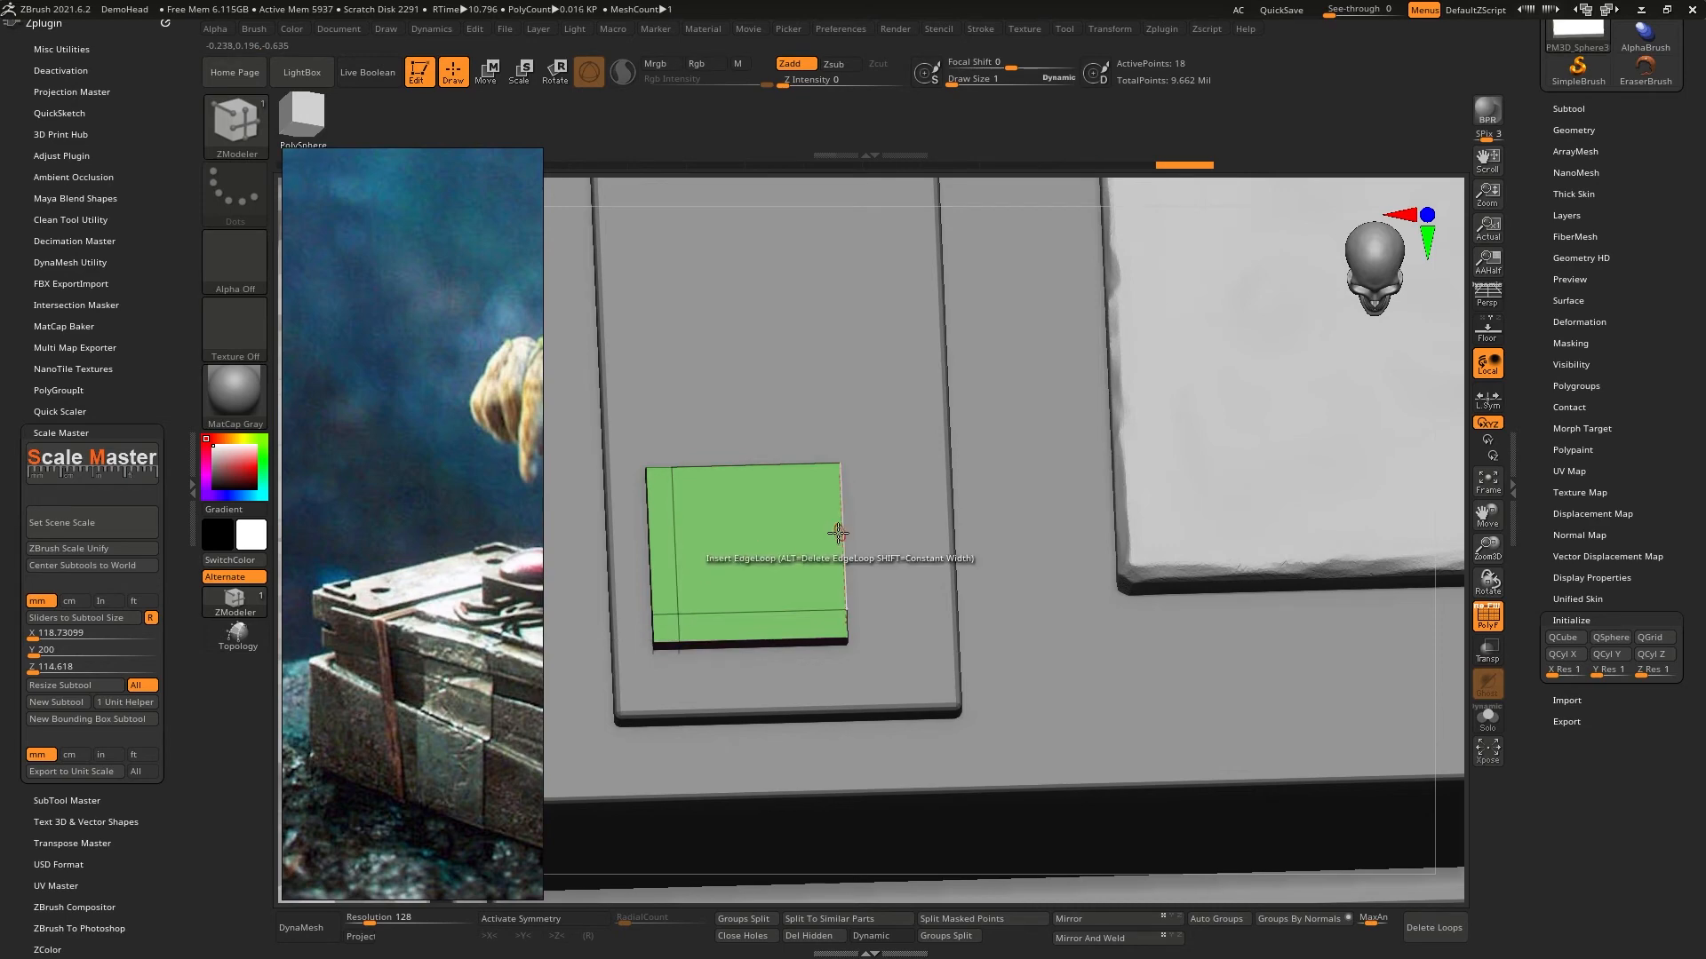
- Set the polygon QMesh target to A Single Poly and push the plate's large inner face through, leaving an L-shaped bracket
{"action": "right_click_drag", "start_coordinate": [838, 533], "coordinate": [790, 513]}
{"action": "left_click_drag", "start_coordinate": [816, 549], "coordinate": [840, 557]}
{"action": "key", "text": "ctrl+z"}
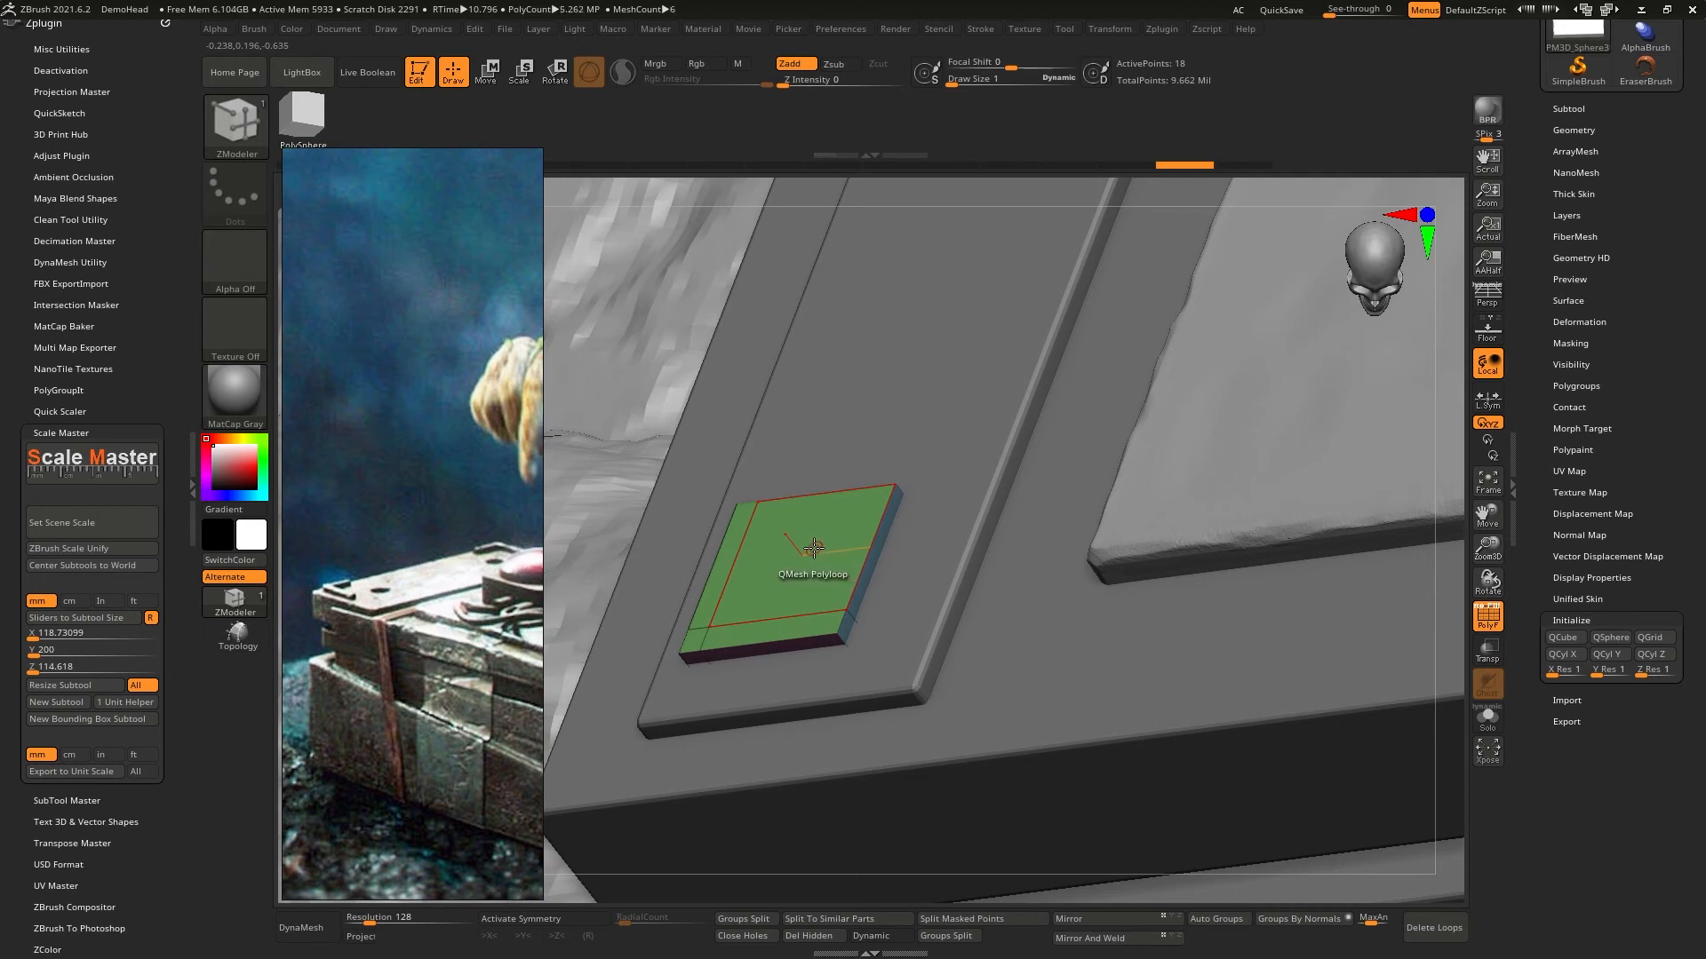
{"action": "key", "text": "space"}
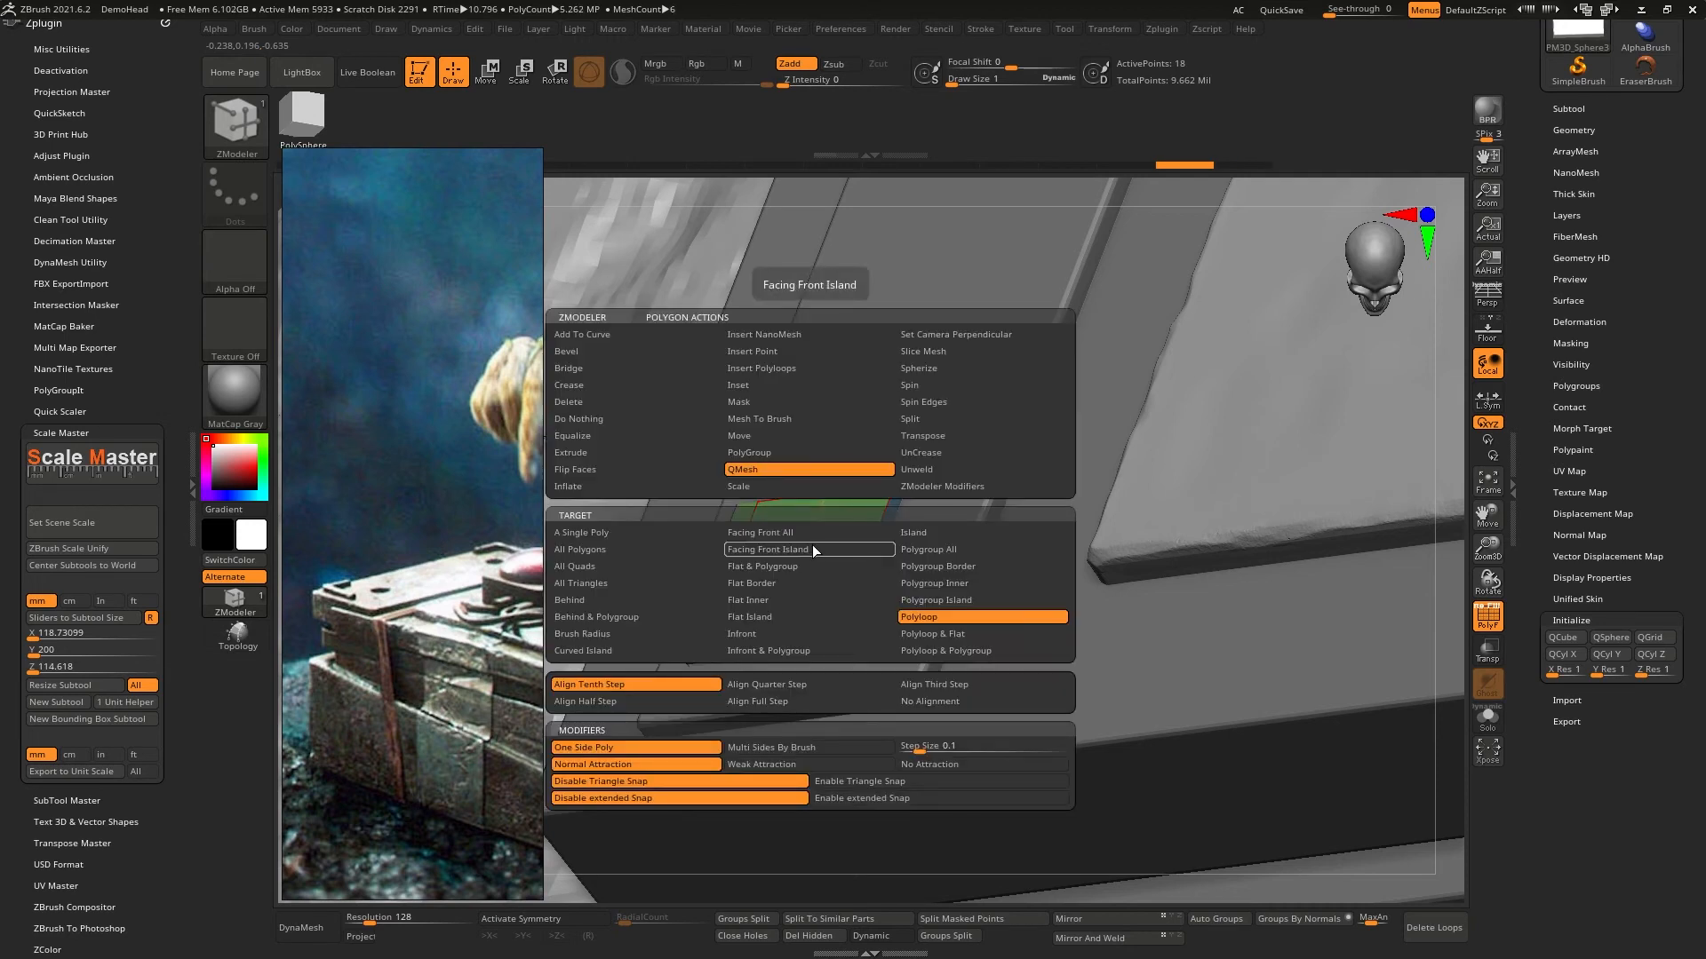
{"action": "left_click", "coordinate": [633, 534]}
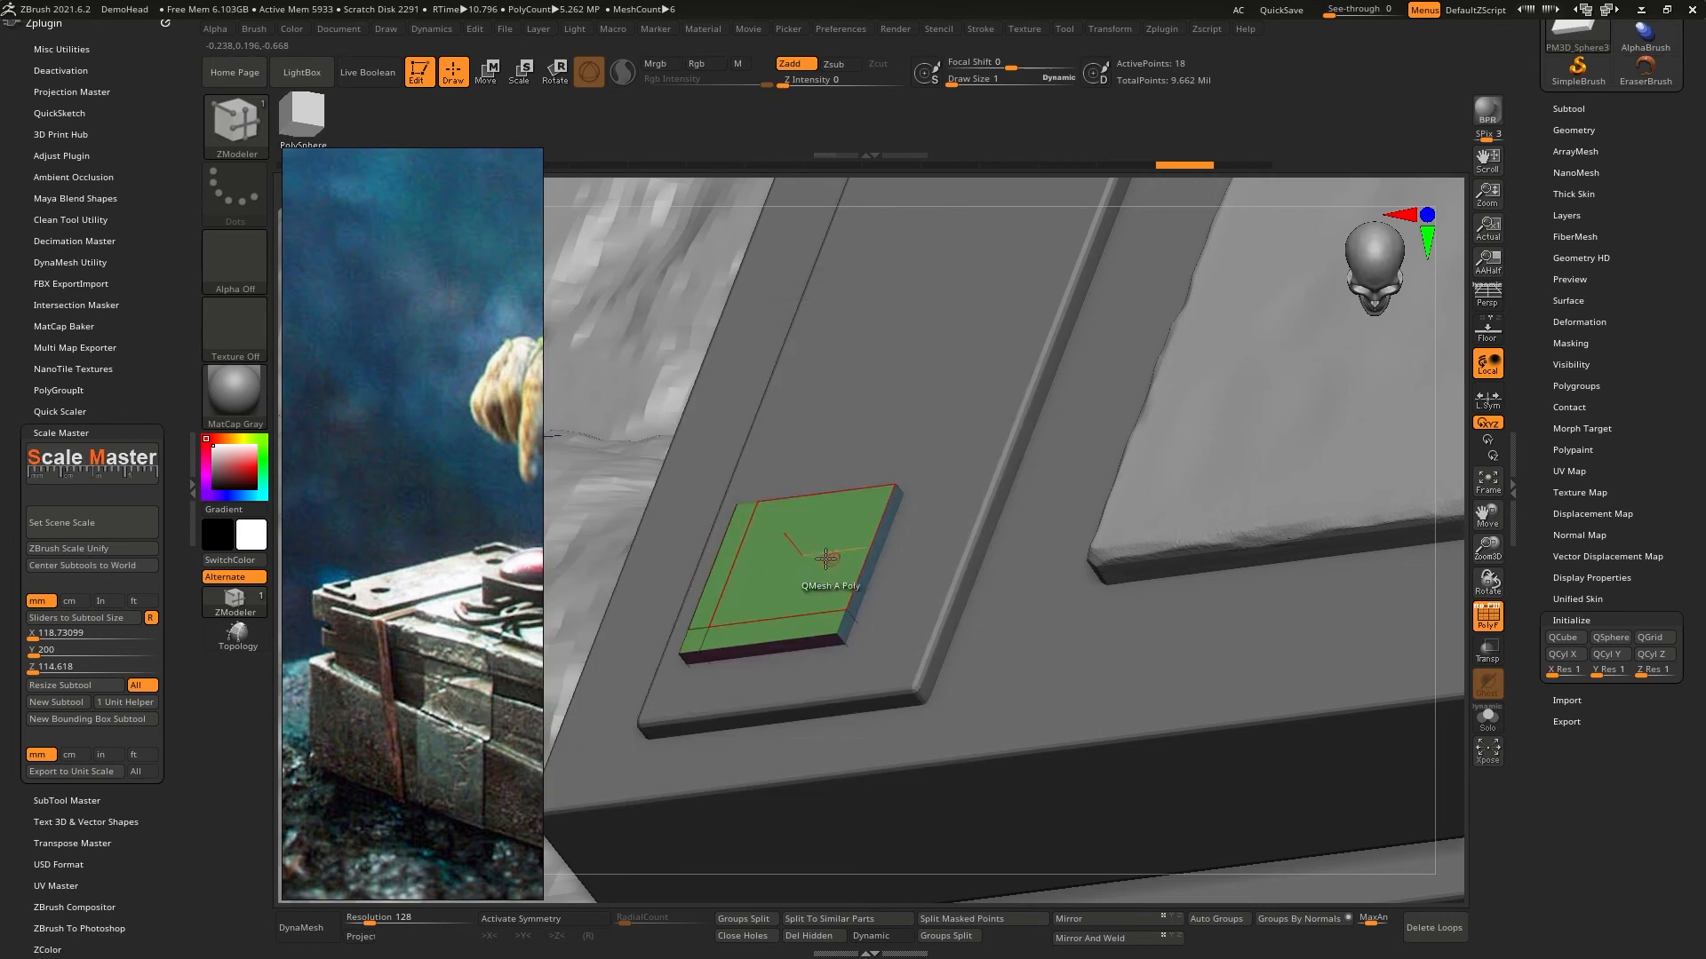
{"action": "left_click_drag", "start_coordinate": [807, 551], "coordinate": [855, 560]}
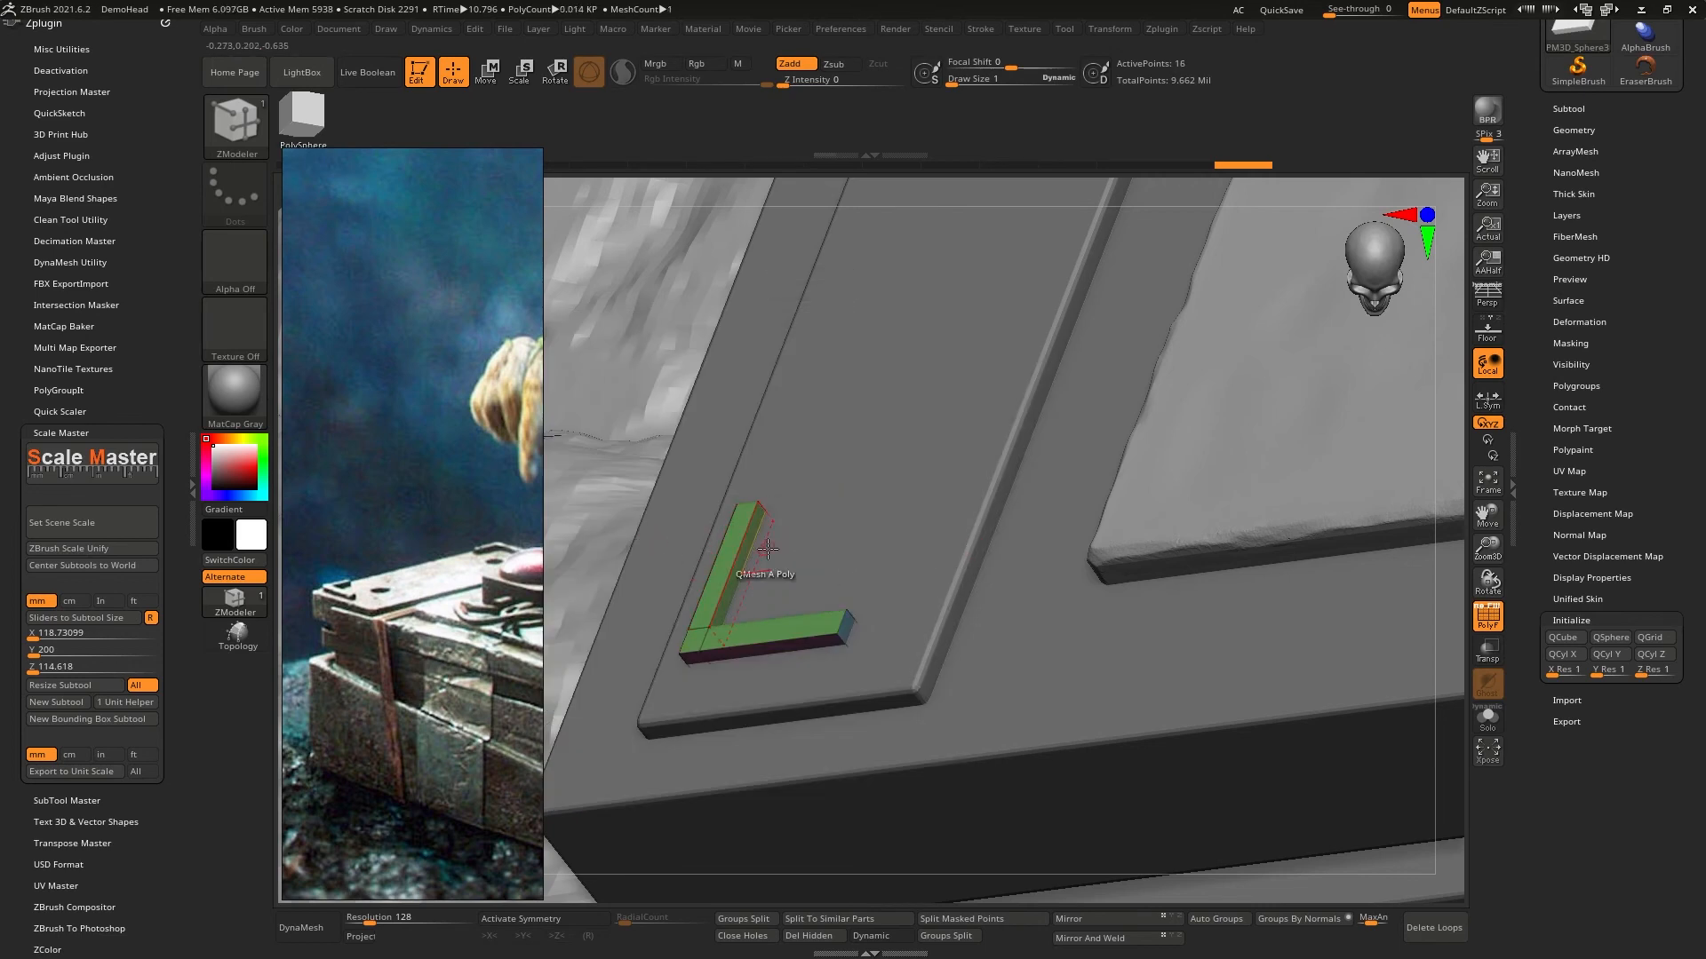
- From the top view with transparency on, isolate the front edge of the bracket's horizontal arm and move it inward about 0.0018 to slim the arm
{"action": "mouse_move", "coordinate": [810, 549]}
{"action": "right_mouse_down"}
{"action": "mouse_move", "coordinate": [853, 617]}
{"action": "mouse_move", "coordinate": [869, 596]}
{"action": "mouse_move", "coordinate": [800, 639]}
{"action": "mouse_move", "coordinate": [815, 650]}
{"action": "mouse_move", "coordinate": [804, 622]}
{"action": "right_mouse_up"}
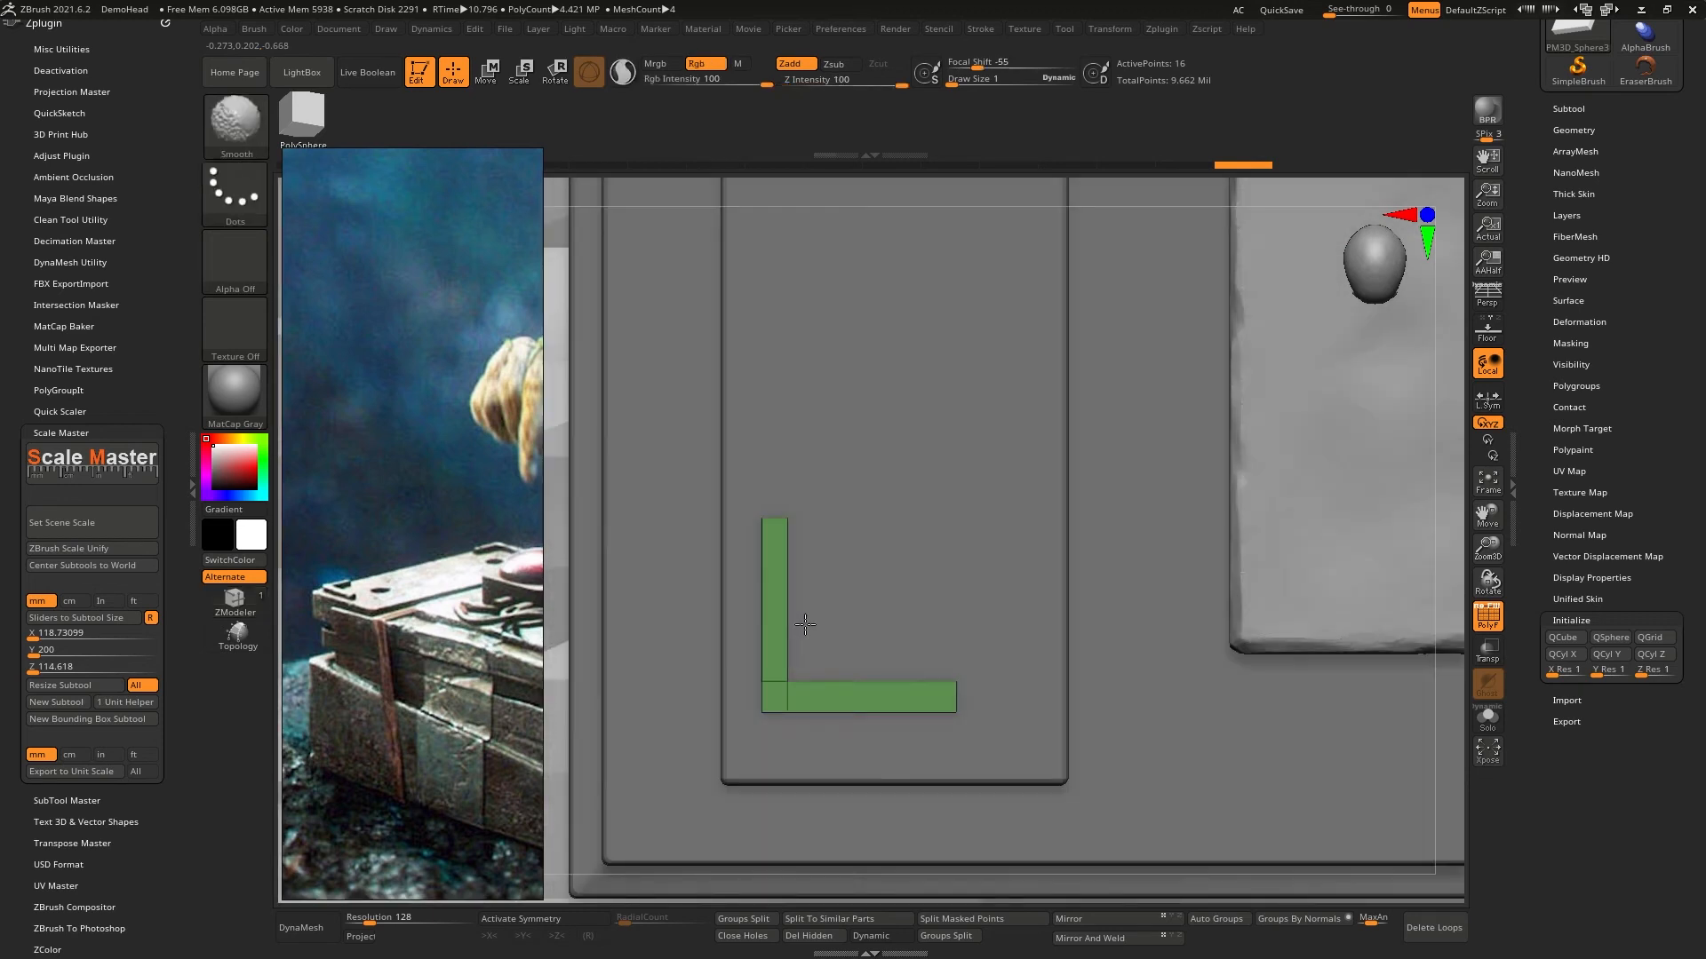
{"action": "right_click_drag", "start_coordinate": [762, 707], "coordinate": [762, 629], "text": "alt"}
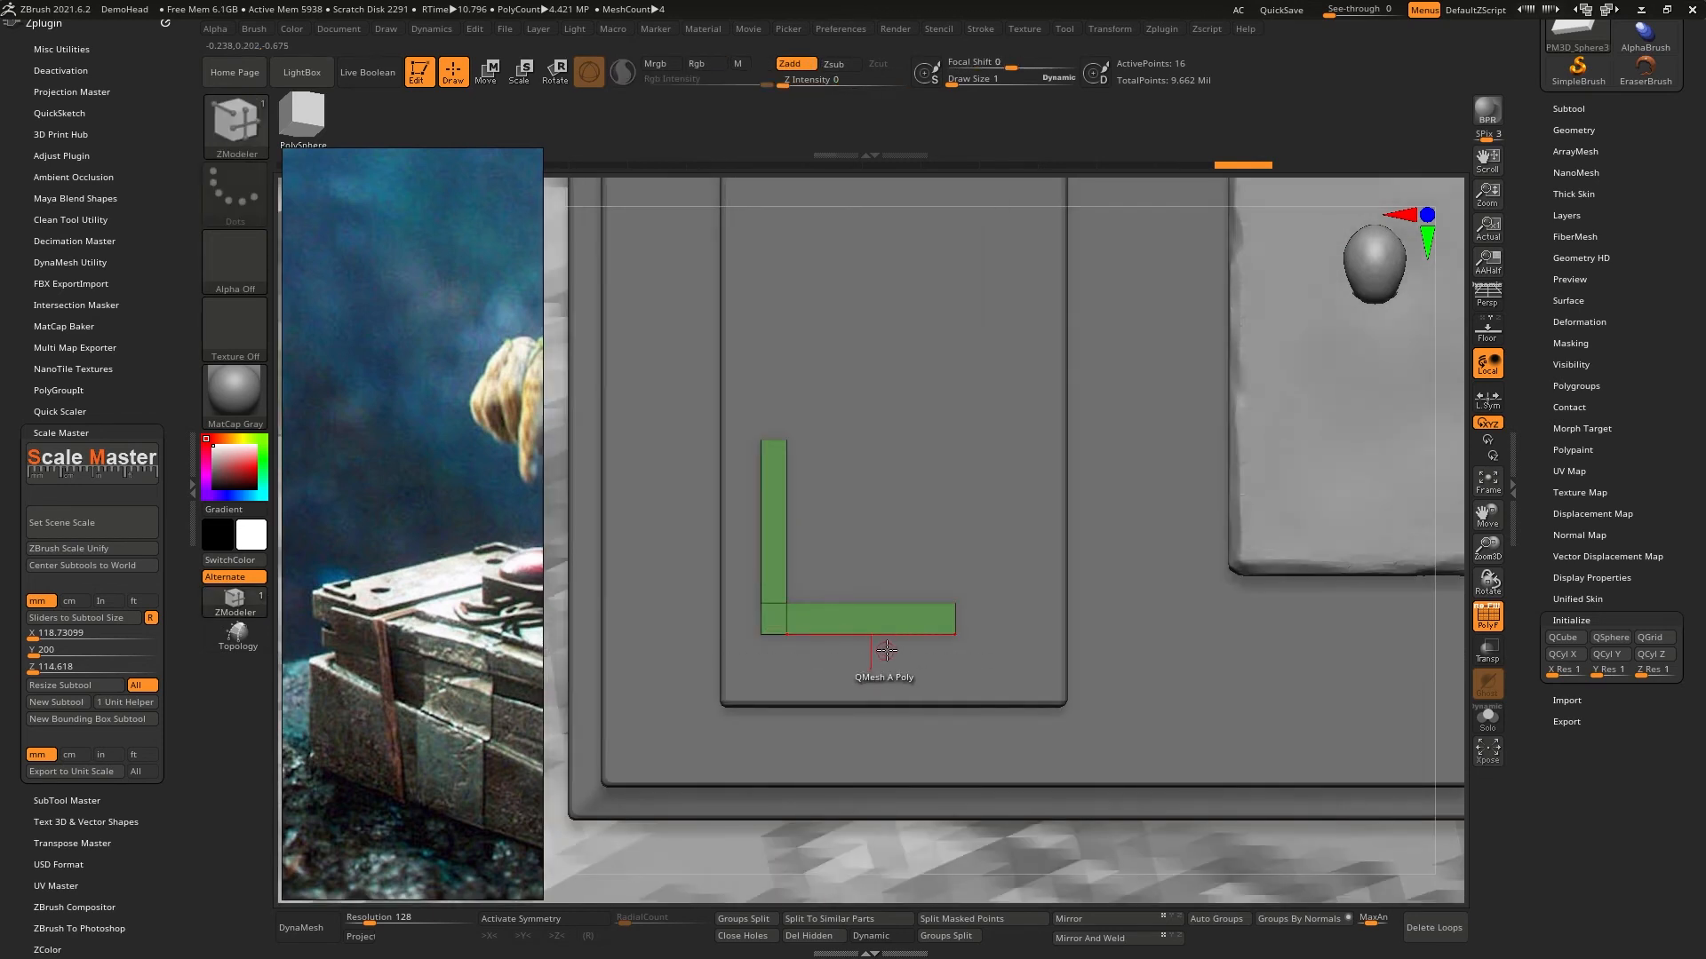
{"action": "key", "text": "t"}
{"action": "mouse_move", "coordinate": [657, 662]}
{"action": "left_mouse_down", "text": "ctrl+shift"}
{"action": "mouse_move", "coordinate": [1001, 630]}
{"action": "mouse_move", "coordinate": [995, 644]}
{"action": "mouse_move", "coordinate": [957, 636]}
{"action": "mouse_move", "coordinate": [1016, 621]}
{"action": "left_mouse_up", "text": "ctrl+shift"}
{"action": "left_click", "coordinate": [1016, 621], "text": "ctrl"}
{"action": "key", "text": "w"}
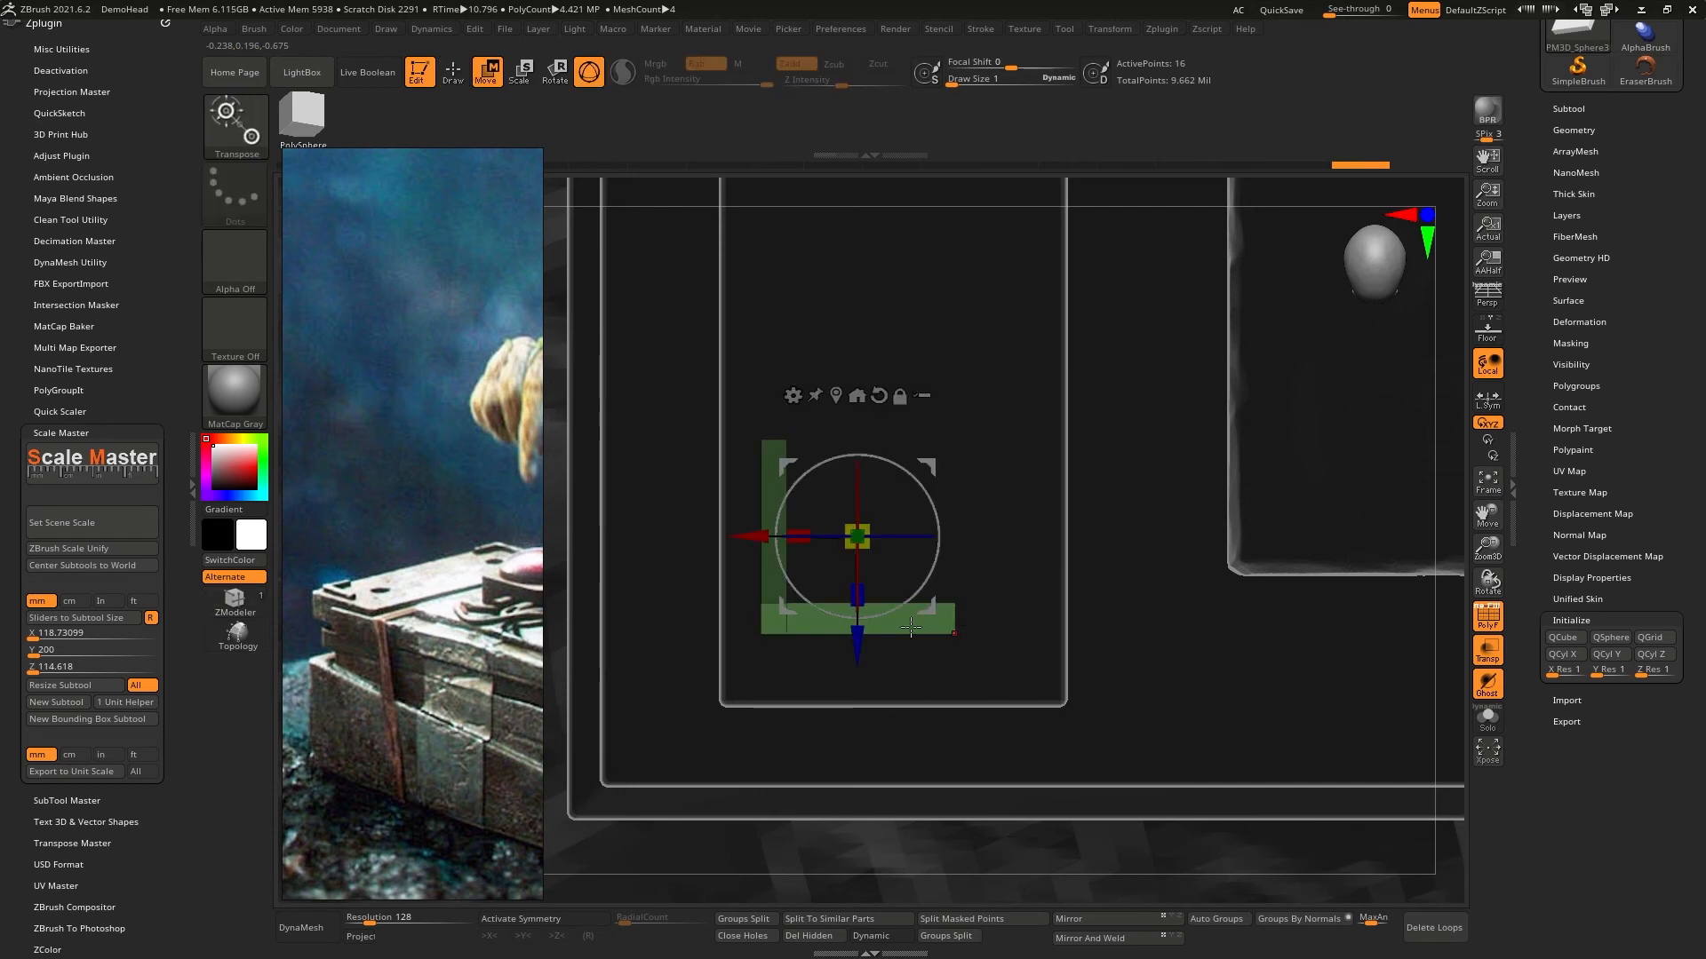
{"action": "left_click_drag", "start_coordinate": [858, 641], "coordinate": [858, 631]}
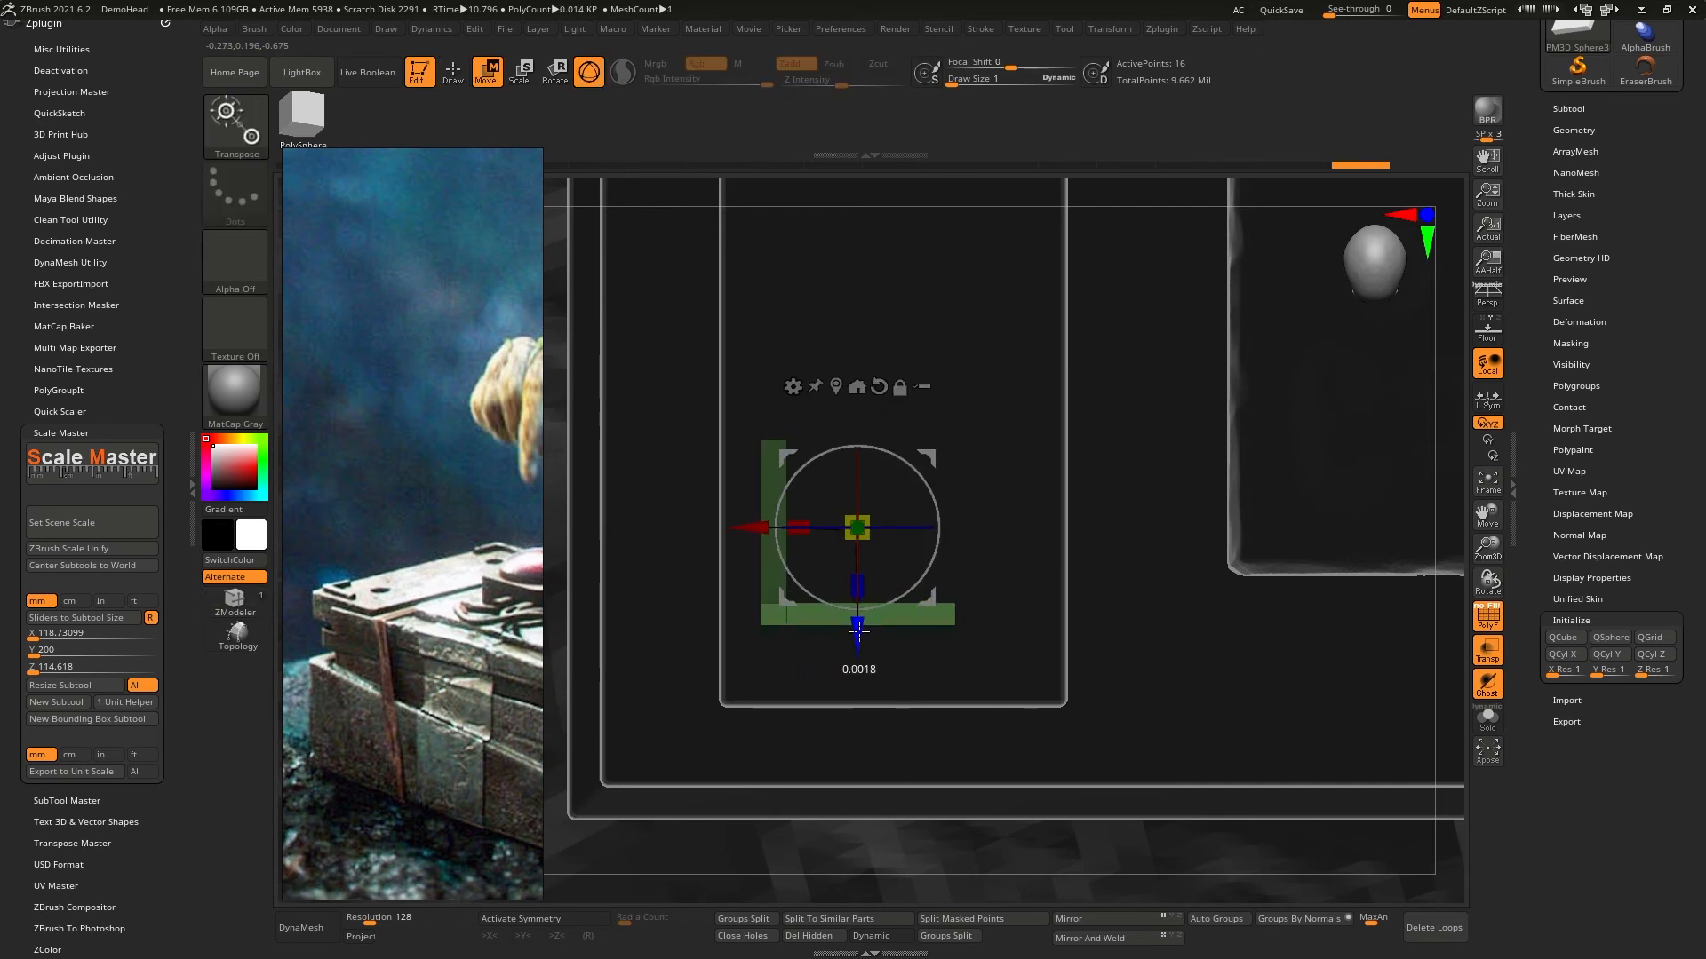
{"action": "key", "text": "q"}
{"action": "mouse_move", "coordinate": [916, 490]}
{"action": "left_mouse_down", "text": "alt"}
{"action": "mouse_move", "coordinate": [910, 621]}
{"action": "mouse_move", "coordinate": [902, 522]}
{"action": "left_mouse_up", "text": "alt"}
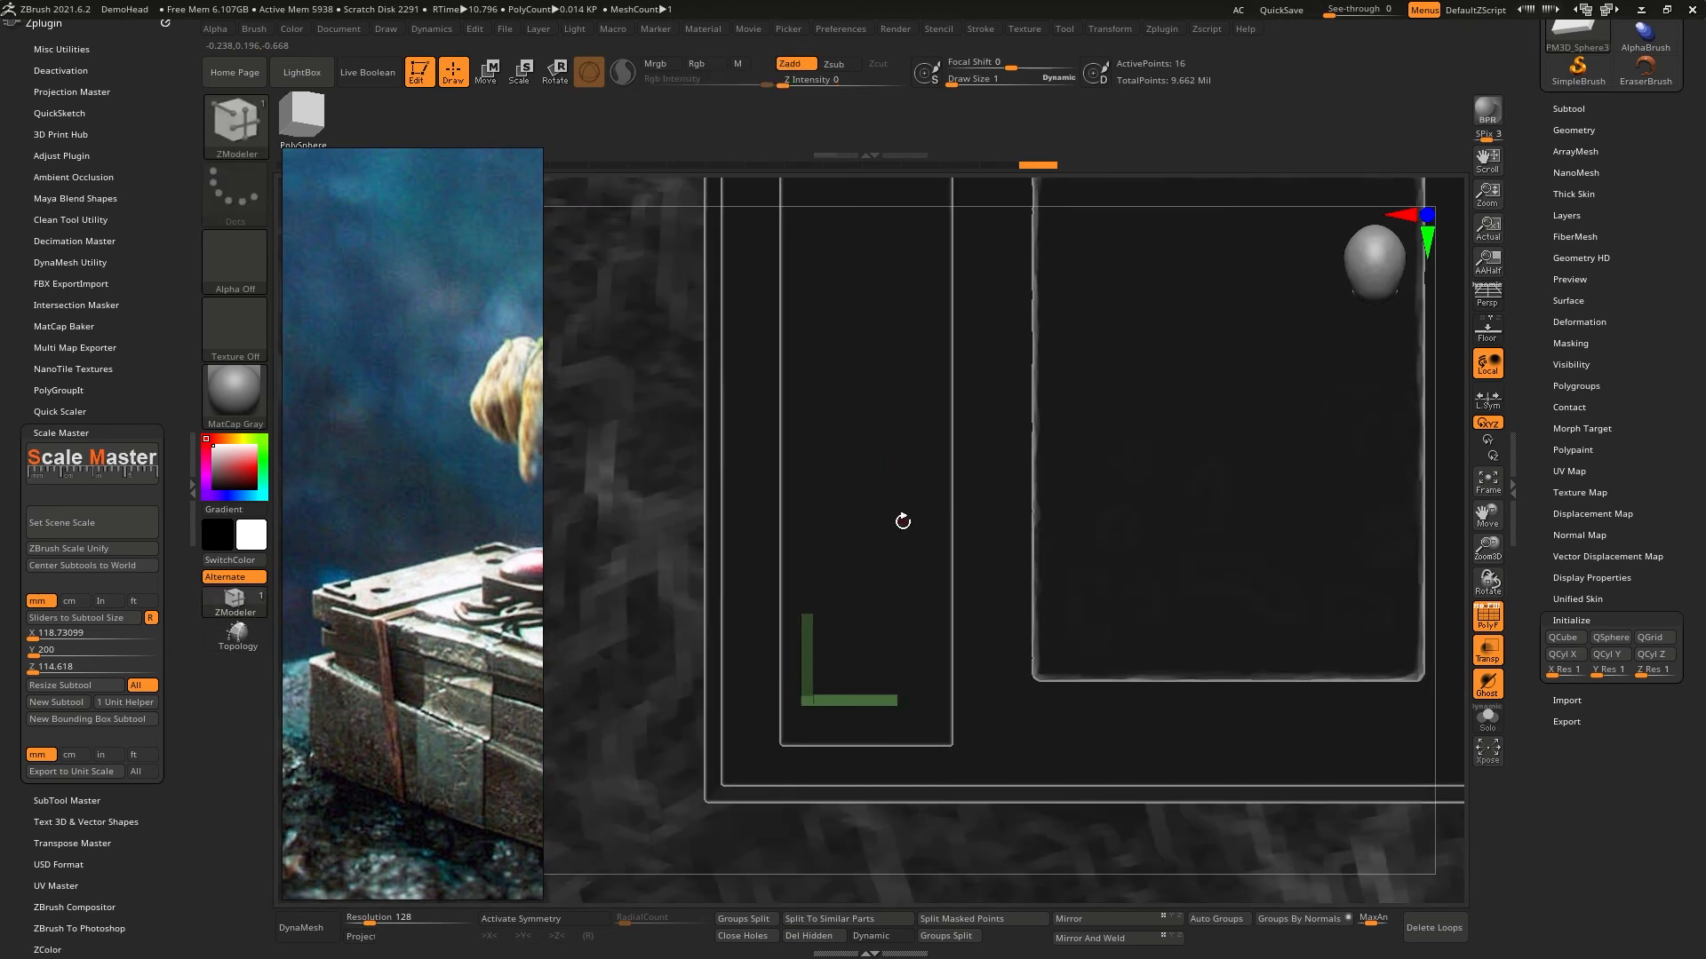
- Try mirroring the L-shaped bracket across the Y axis with SubTool Master, using Merge into one SubTool
{"action": "key", "text": "w"}
{"action": "left_click_drag", "start_coordinate": [1018, 496], "coordinate": [963, 556], "text": "ctrl"}
{"action": "mouse_move", "coordinate": [975, 514]}
{"action": "right_mouse_down", "text": "ctrl"}
{"action": "mouse_move", "coordinate": [963, 437]}
{"action": "mouse_move", "coordinate": [958, 520]}
{"action": "right_mouse_up", "text": "ctrl"}
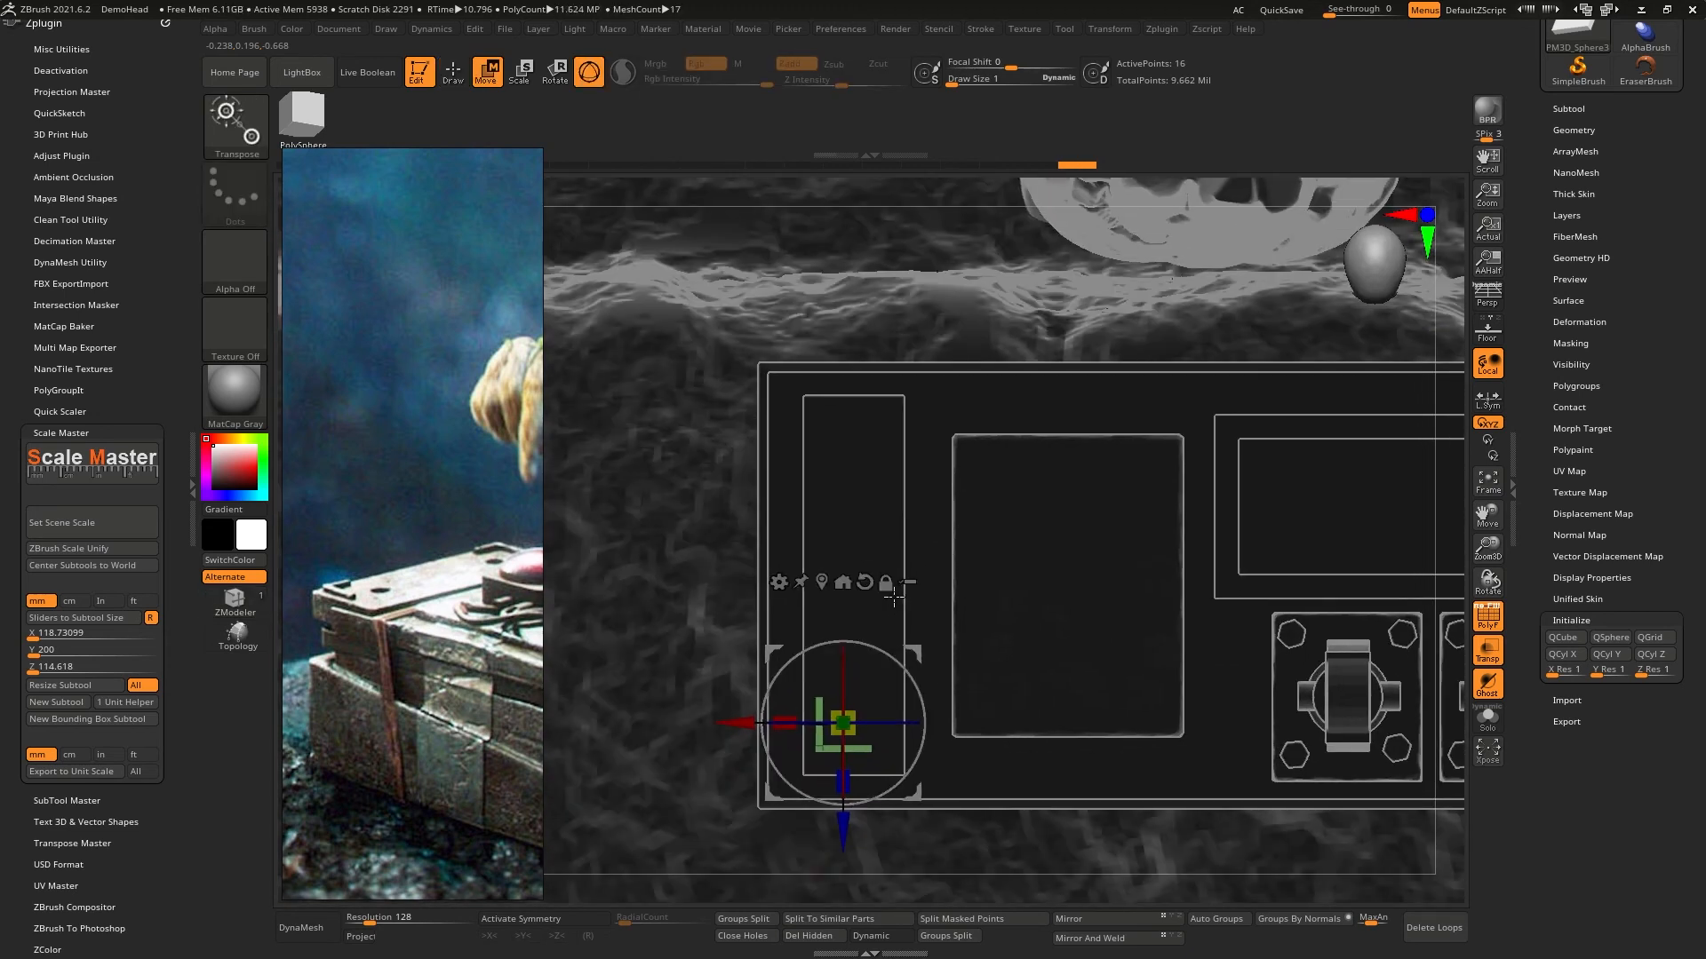
{"action": "left_click", "coordinate": [70, 432]}
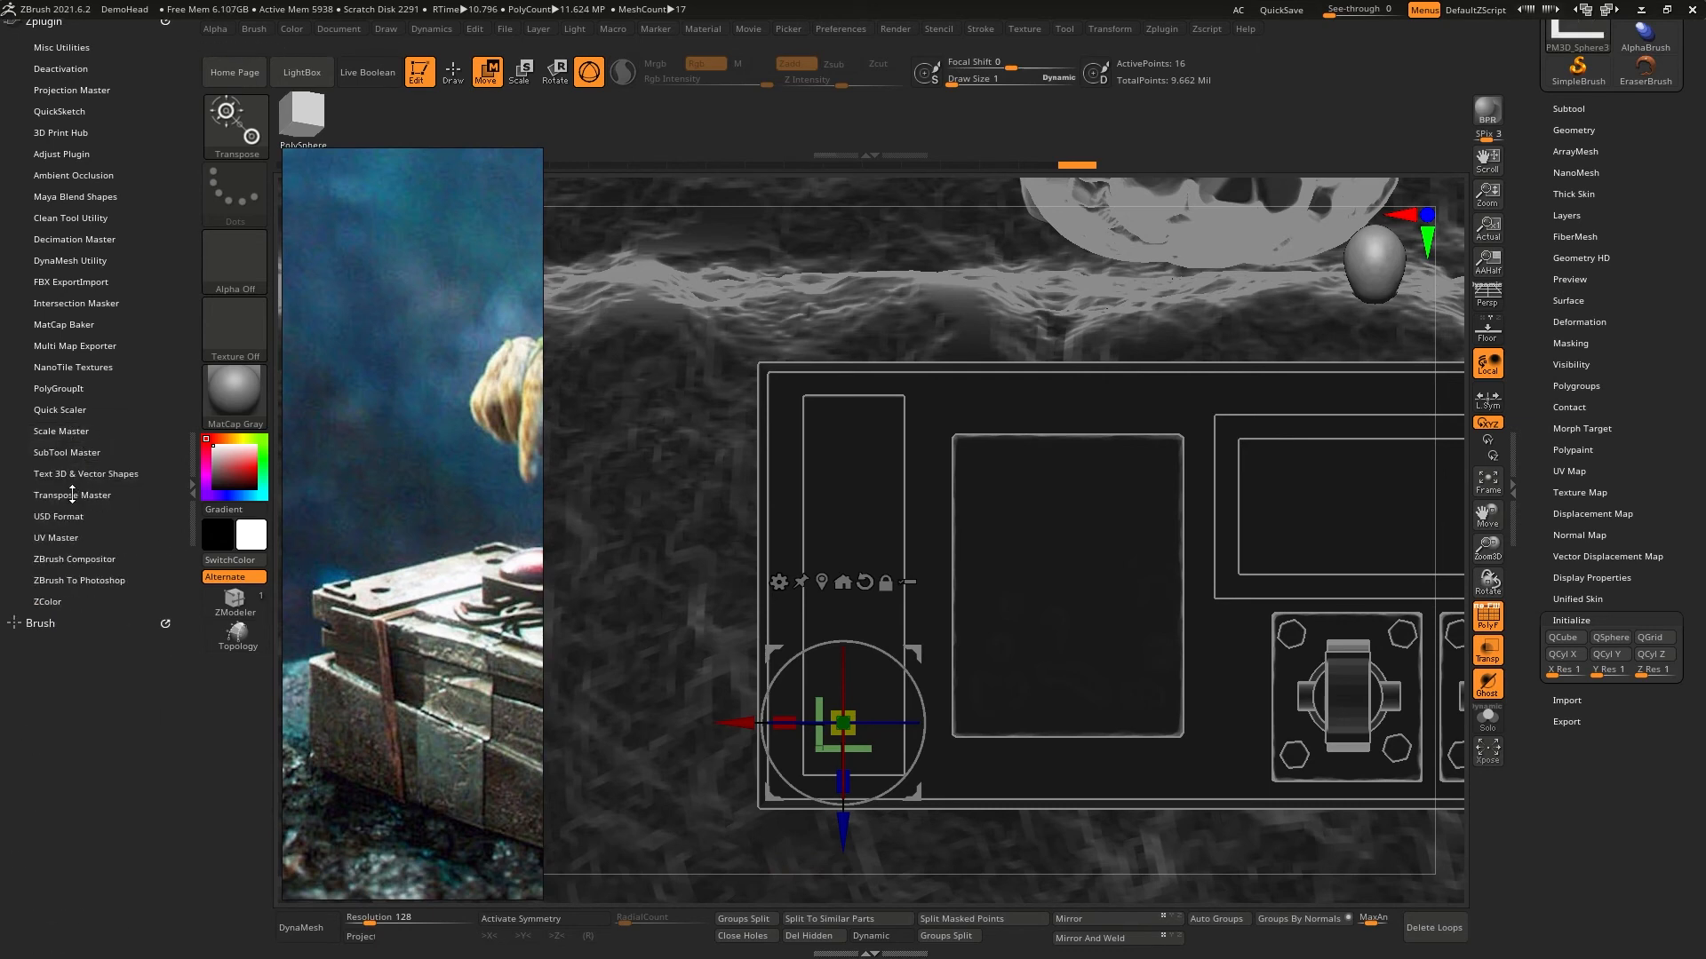
{"action": "left_click", "coordinate": [69, 452]}
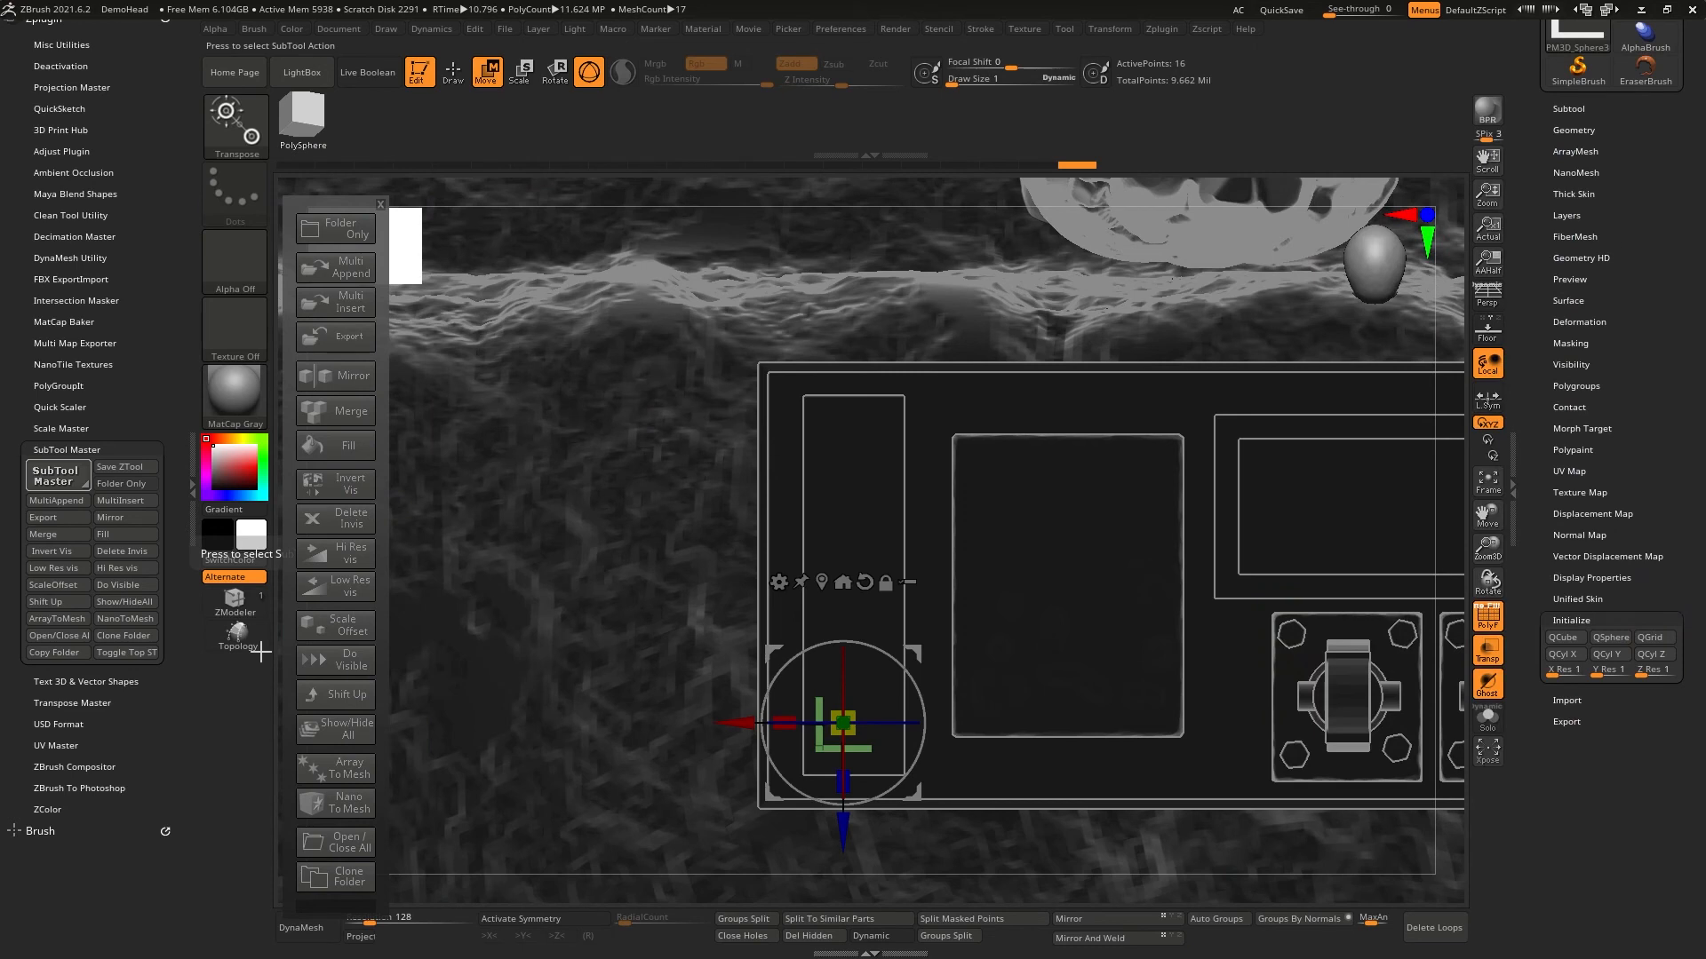
{"action": "left_click", "coordinate": [343, 380]}
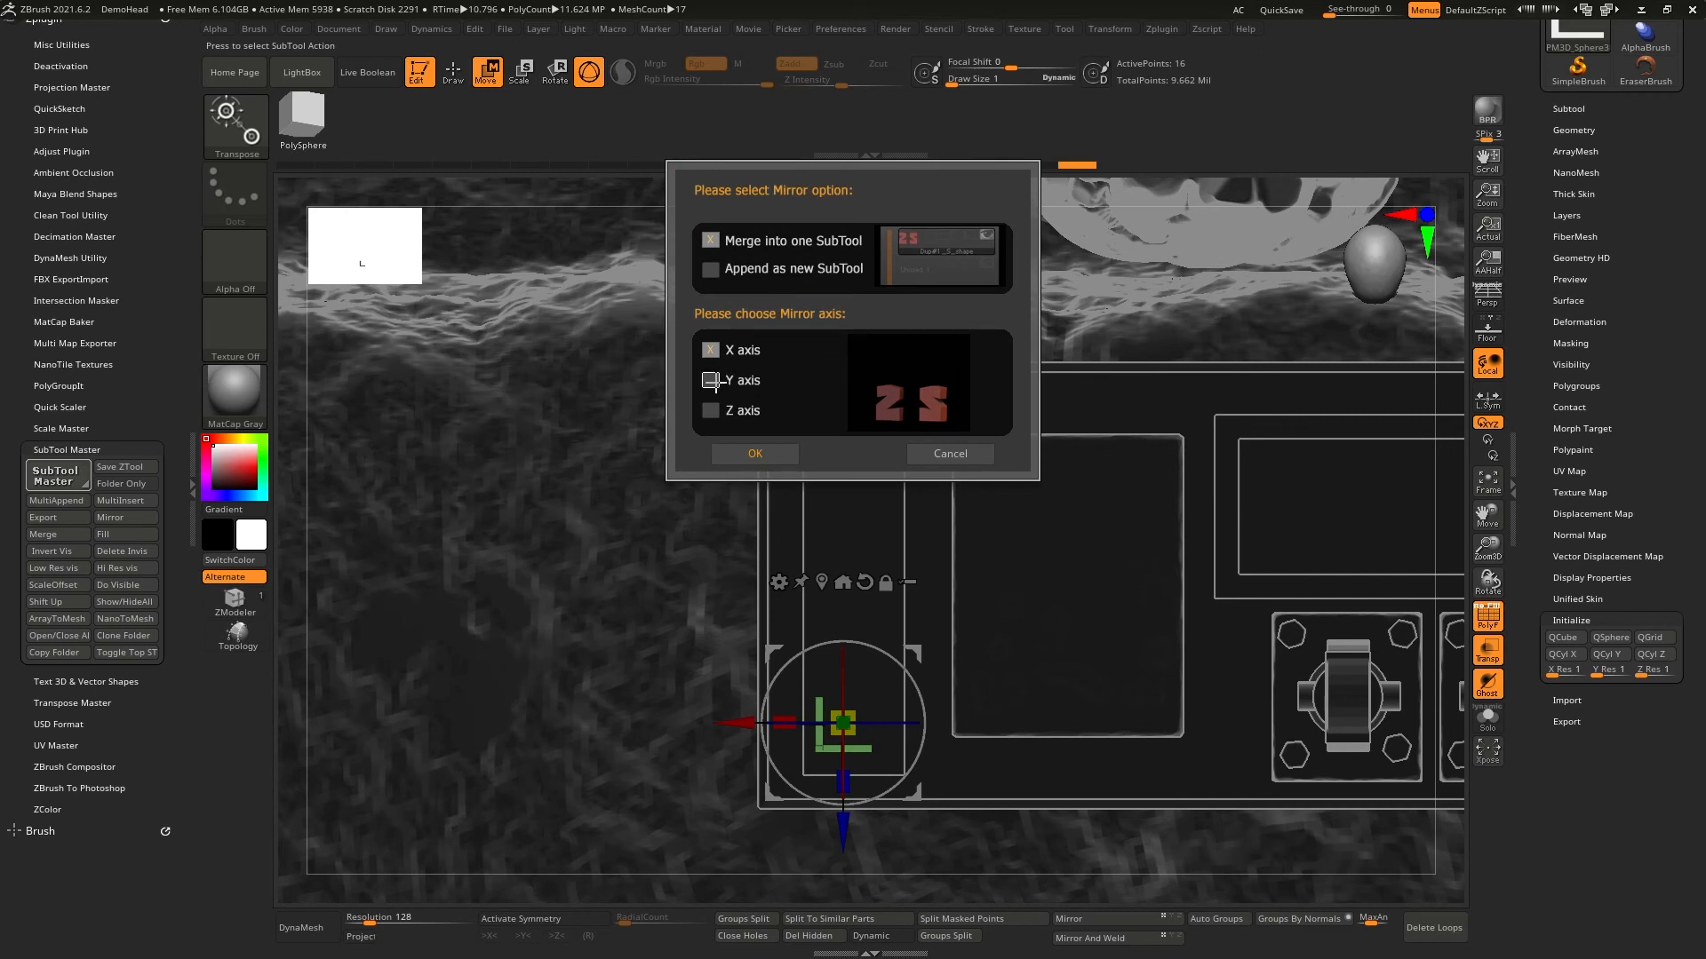
{"action": "left_click", "coordinate": [710, 380]}
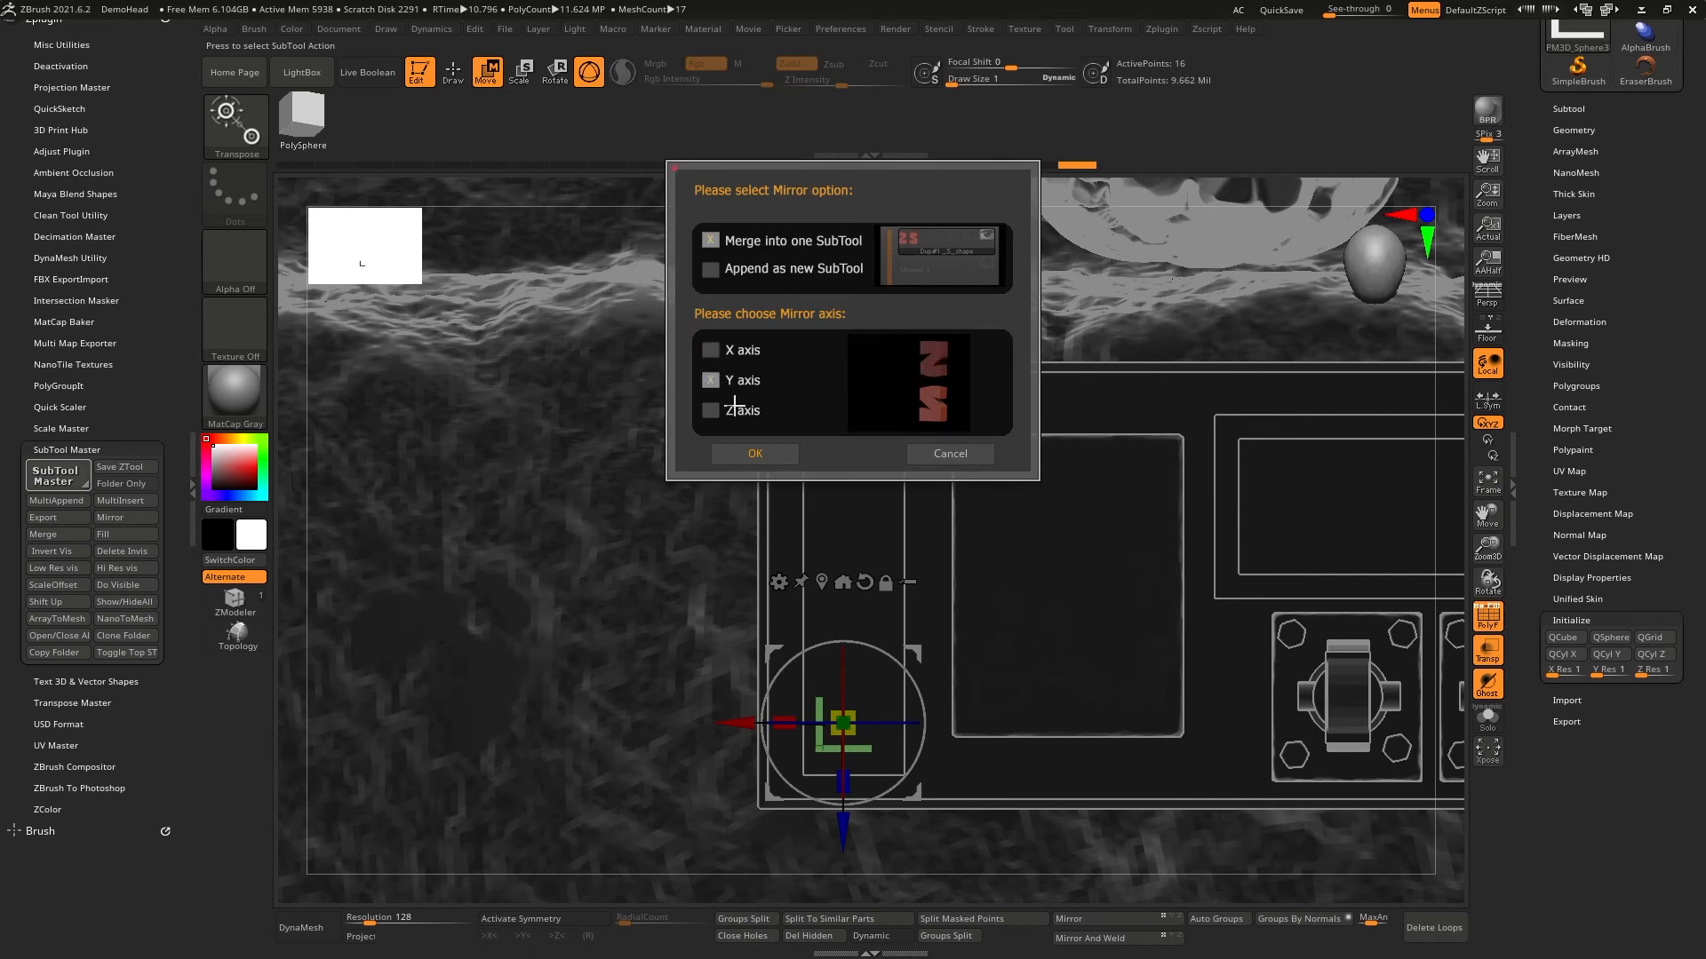
{"action": "left_click", "coordinate": [748, 453]}
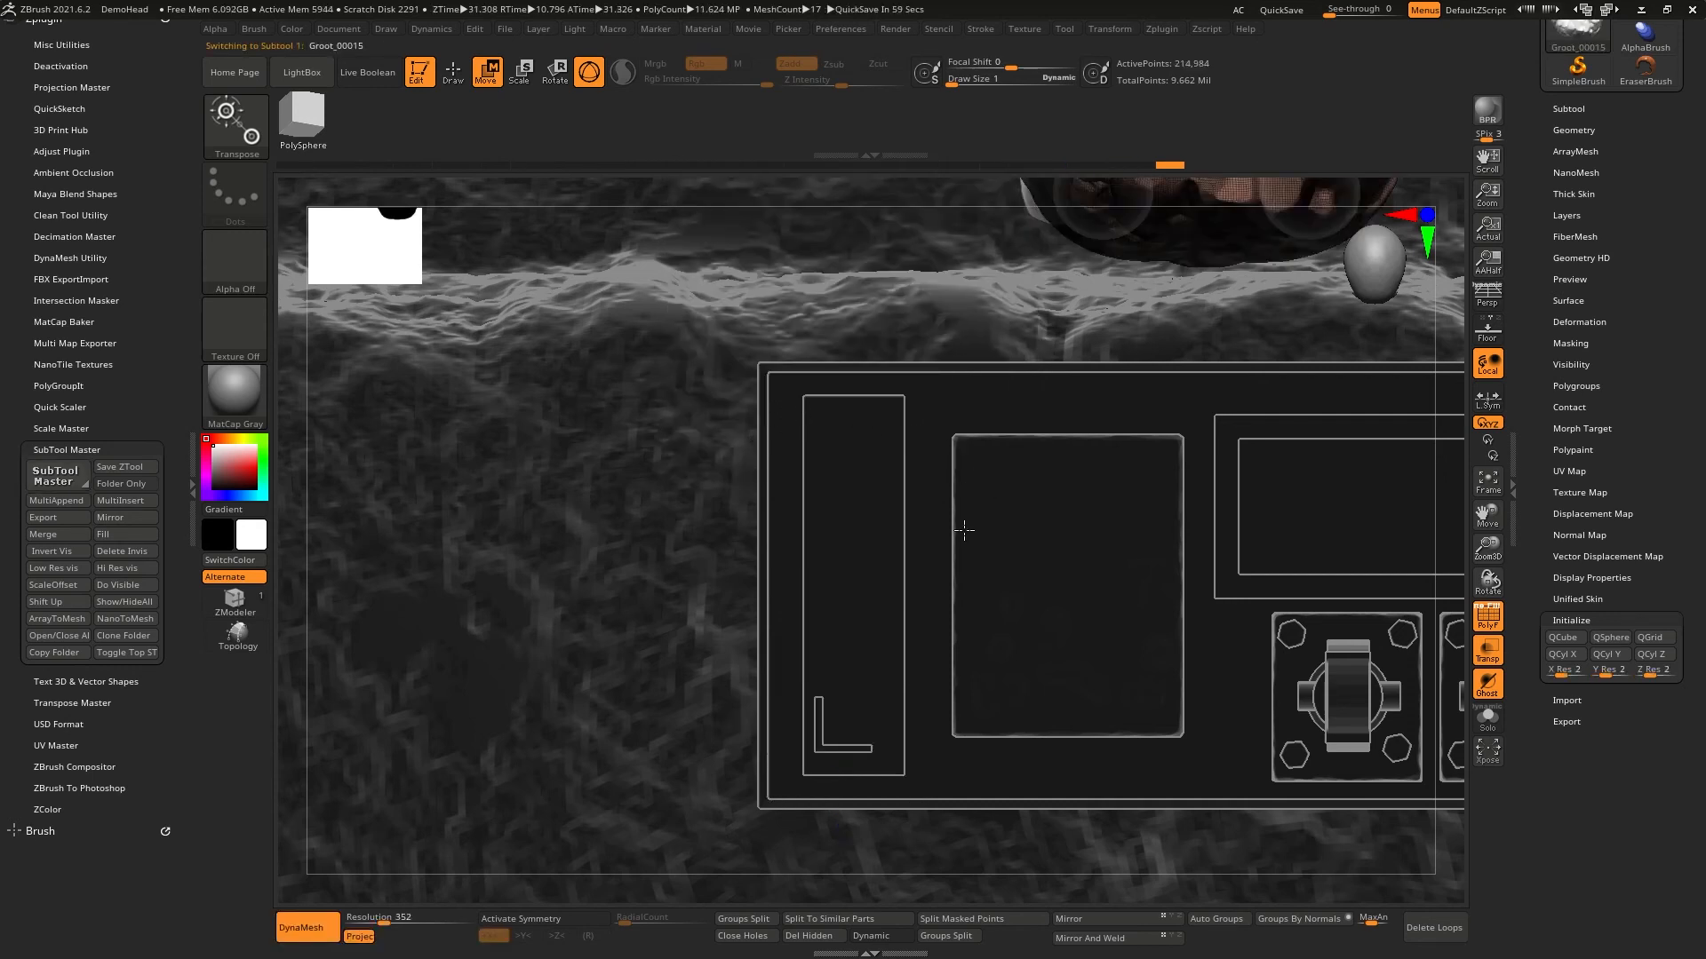
- Inspect the mirrored bracket copy from the front, then undo the Y-axis mirror
{"action": "key", "text": "f"}
{"action": "left_click_drag", "start_coordinate": [961, 527], "coordinate": [802, 444]}
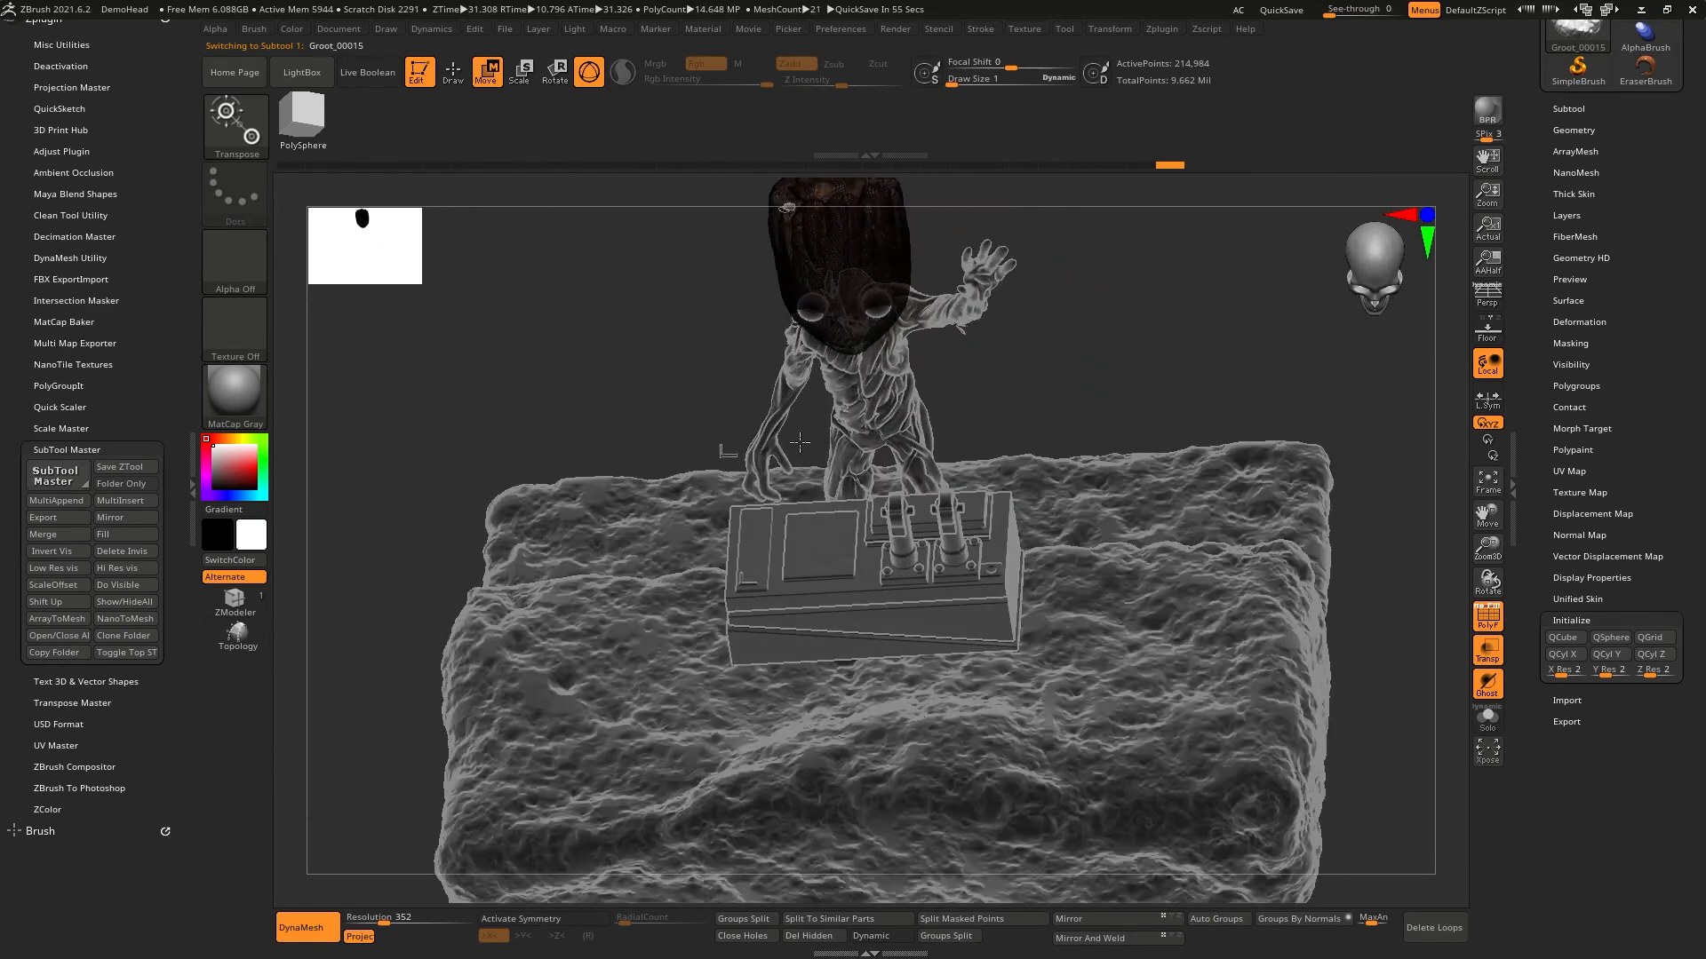
{"action": "left_click", "coordinate": [723, 454], "text": "alt"}
{"action": "mouse_move", "coordinate": [723, 454]}
{"action": "right_mouse_down", "text": "ctrl"}
{"action": "mouse_move", "coordinate": [792, 556]}
{"action": "mouse_move", "coordinate": [860, 608]}
{"action": "right_mouse_up", "text": "ctrl"}
{"action": "key", "text": "f"}
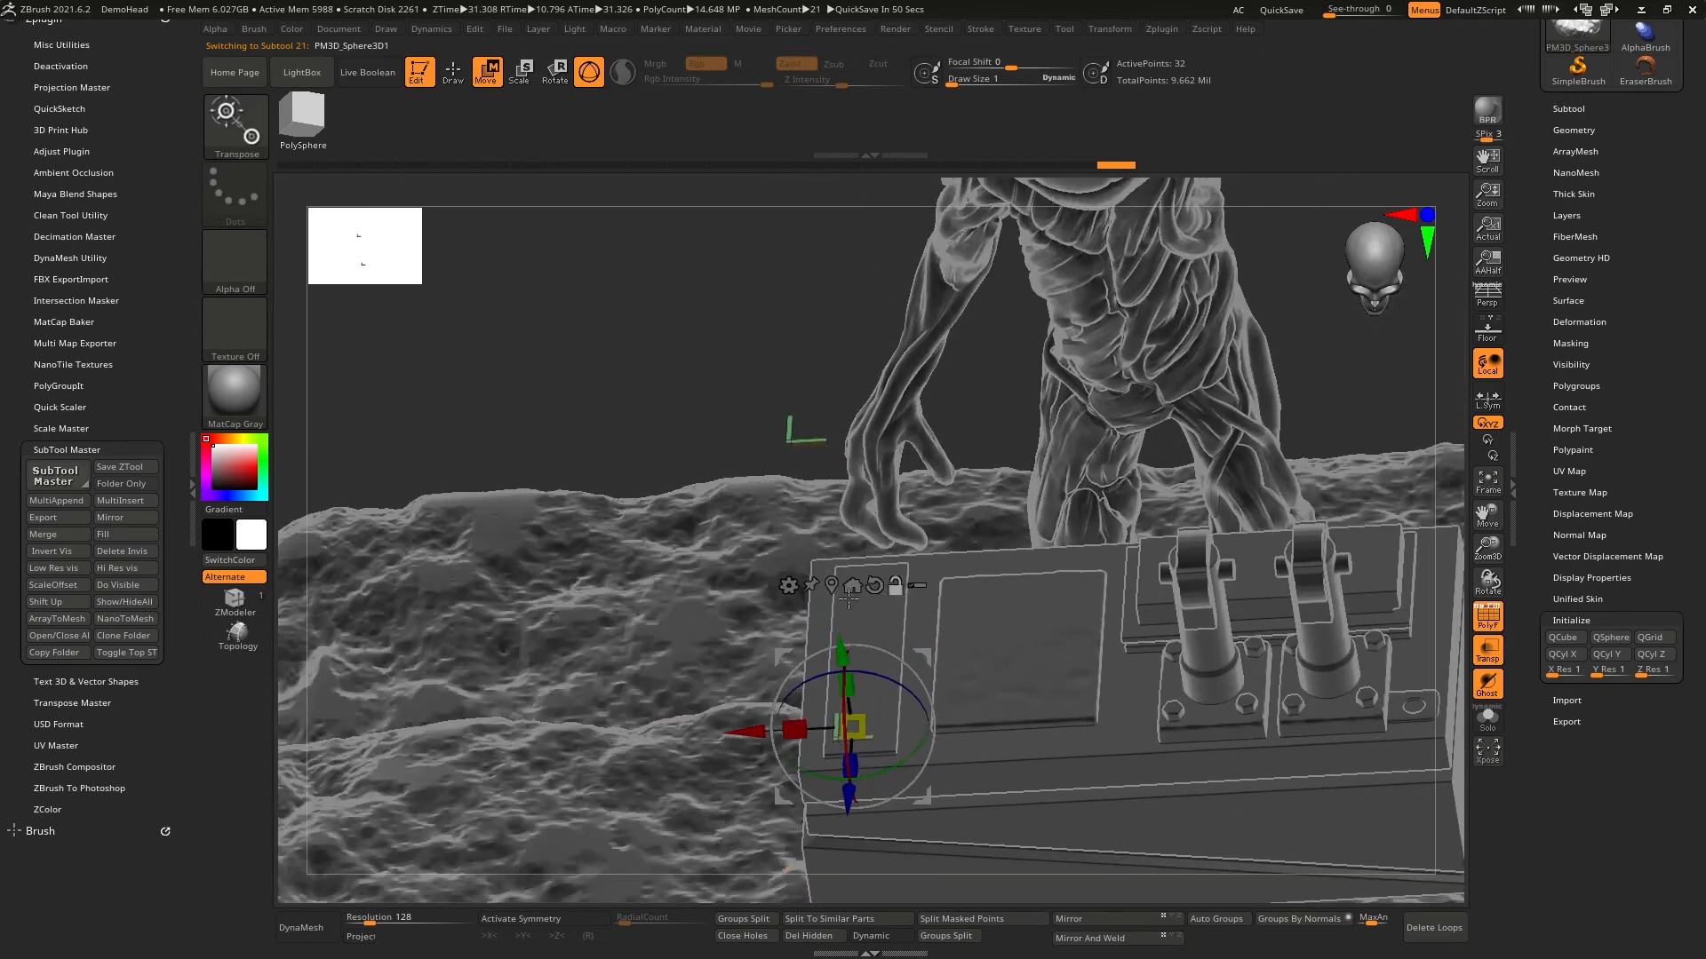
{"action": "key", "text": "q"}
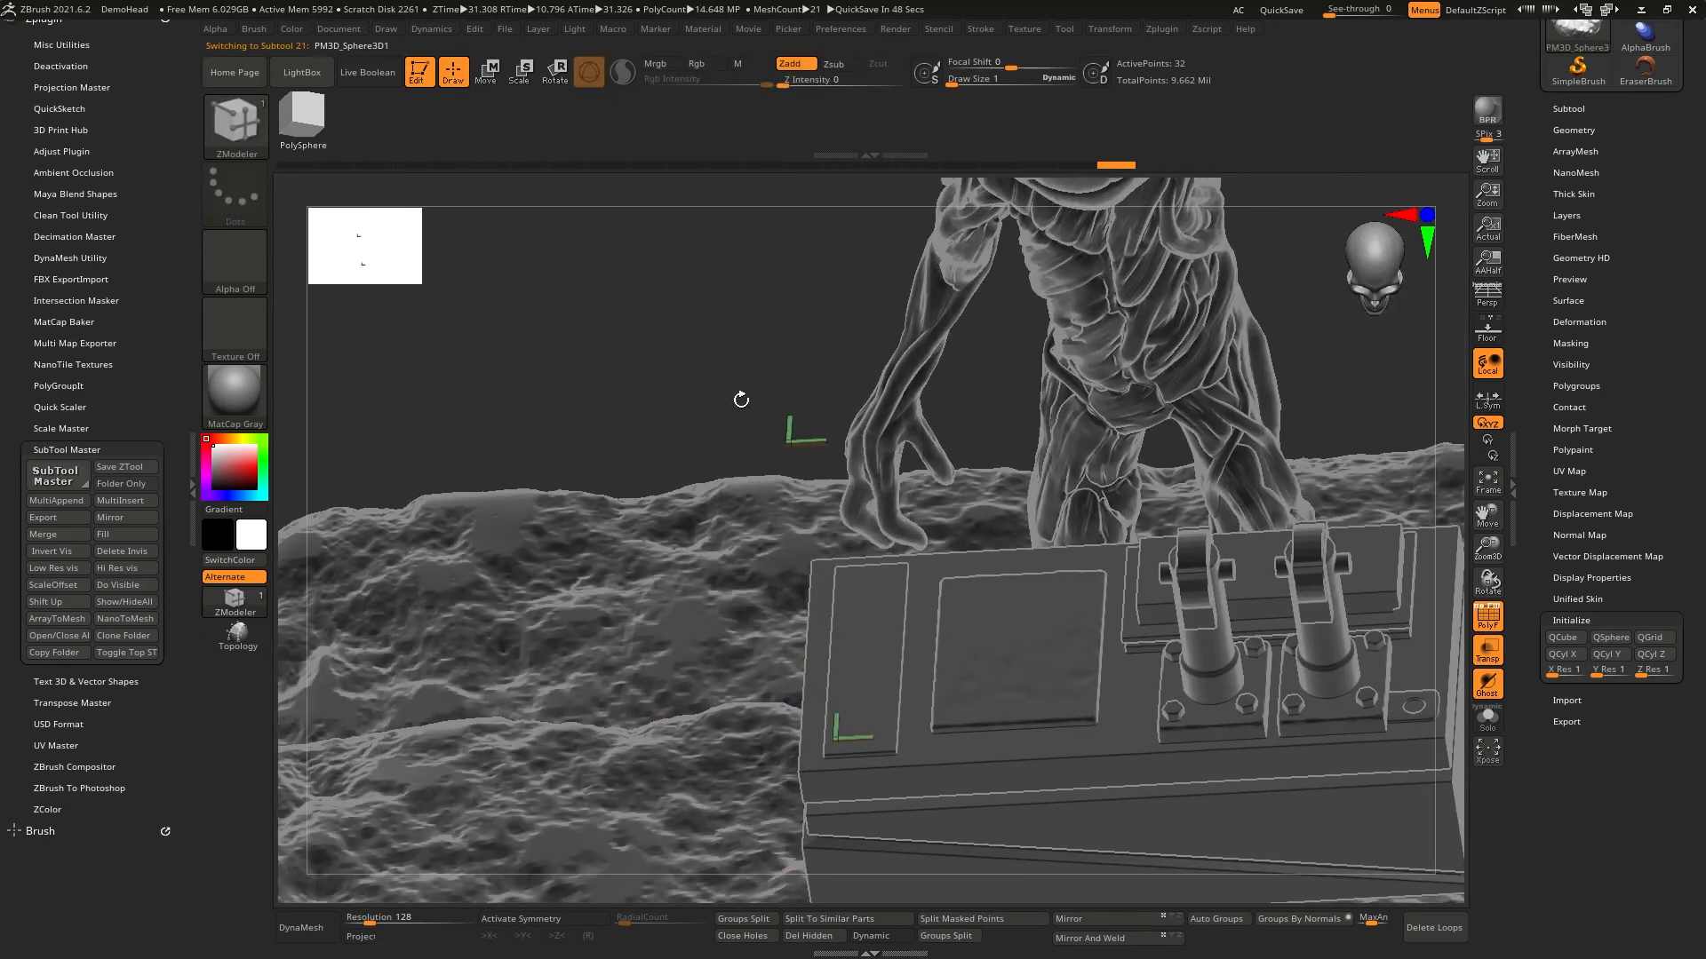
{"action": "mouse_move", "coordinate": [717, 383]}
{"action": "left_mouse_down", "text": "ctrl+shift"}
{"action": "mouse_move", "coordinate": [789, 444]}
{"action": "mouse_move", "coordinate": [886, 480]}
{"action": "left_mouse_up", "text": "ctrl+shift"}
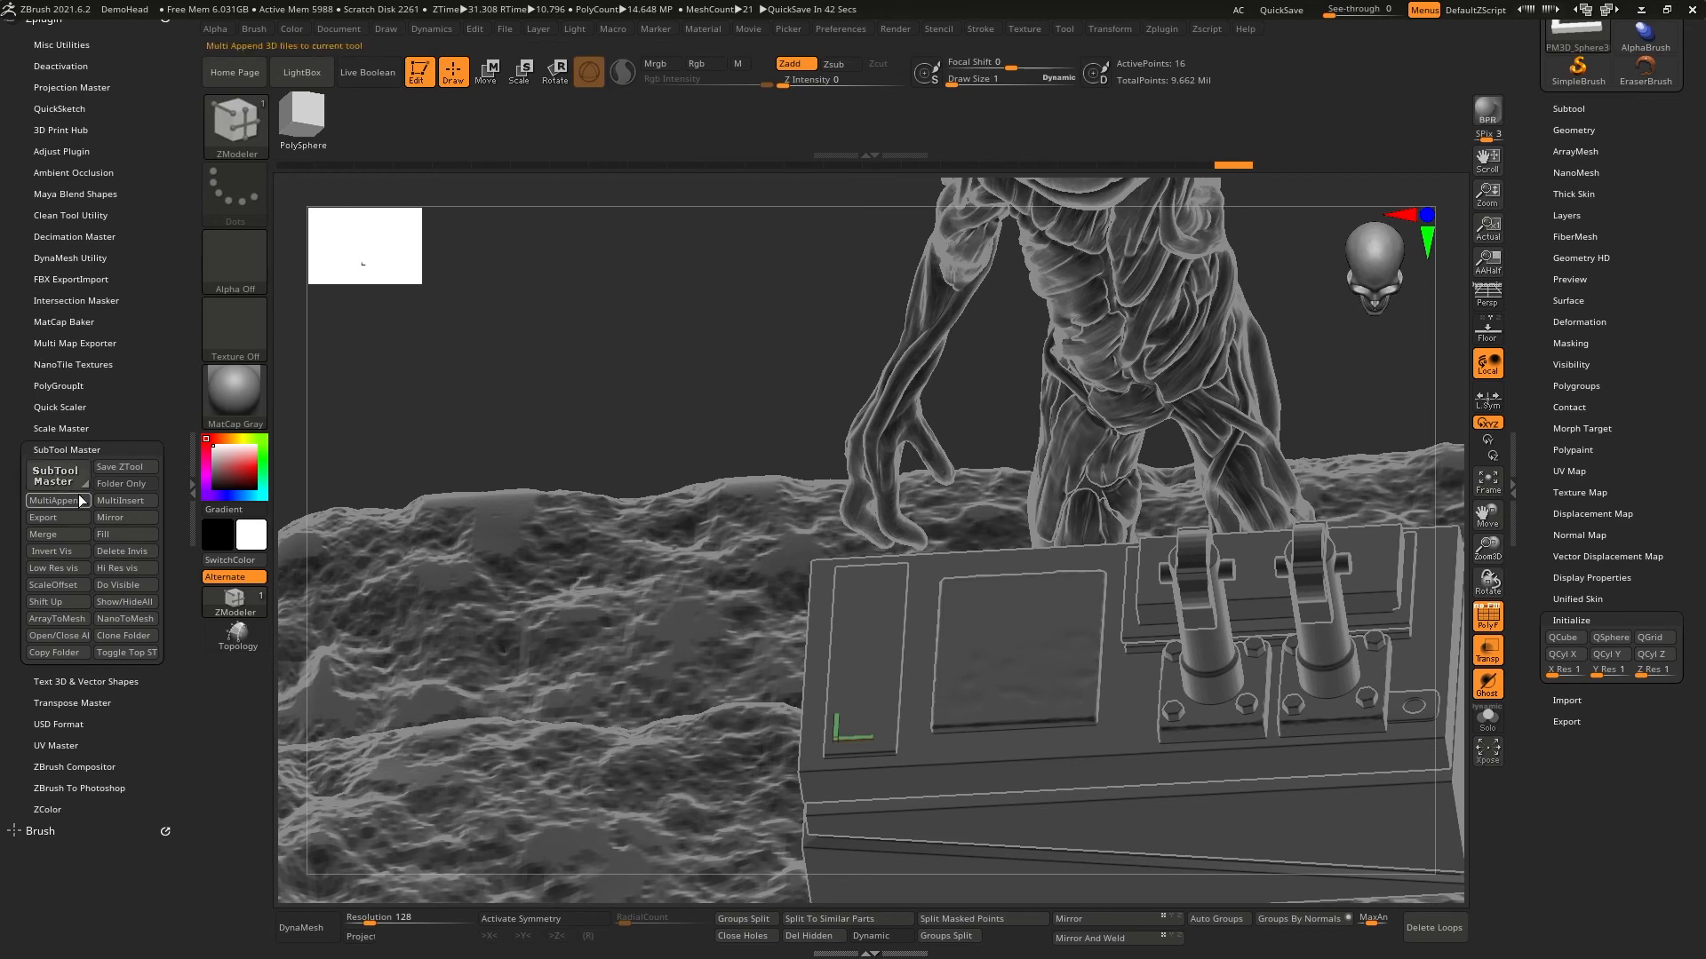
- Mirror the bracket across the Z axis with SubTool Master, using Merge into one SubTool
{"action": "left_click", "coordinate": [55, 476]}
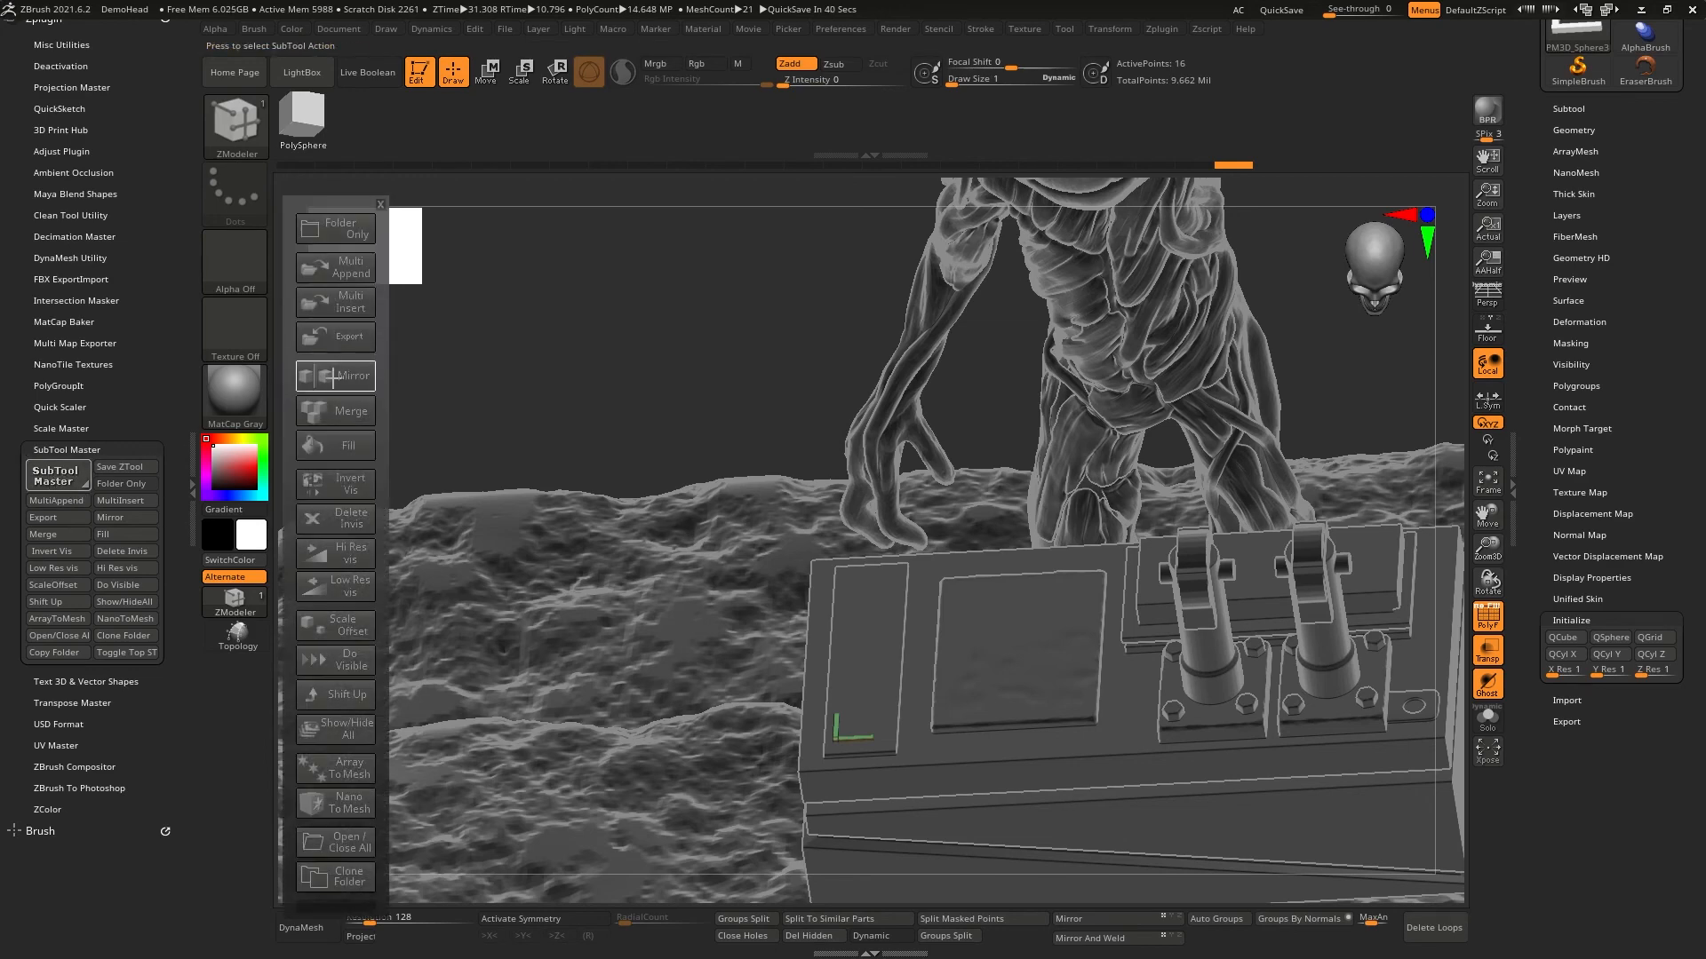
{"action": "left_click", "coordinate": [333, 377]}
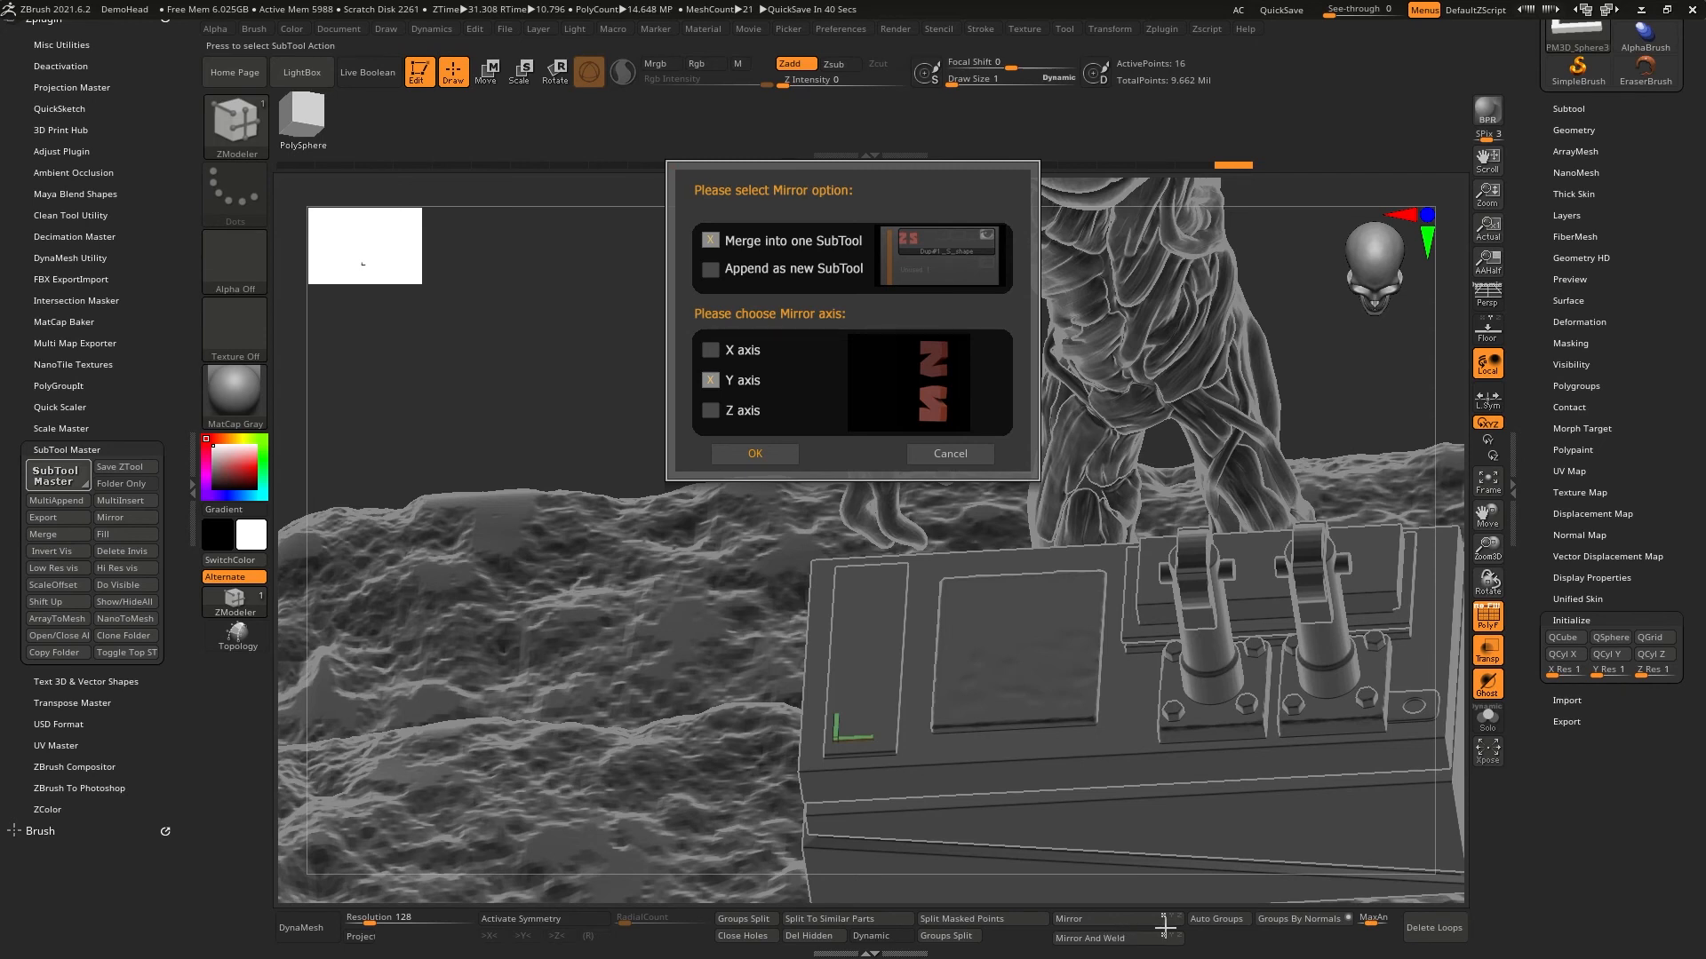
{"action": "left_click", "coordinate": [716, 366]}
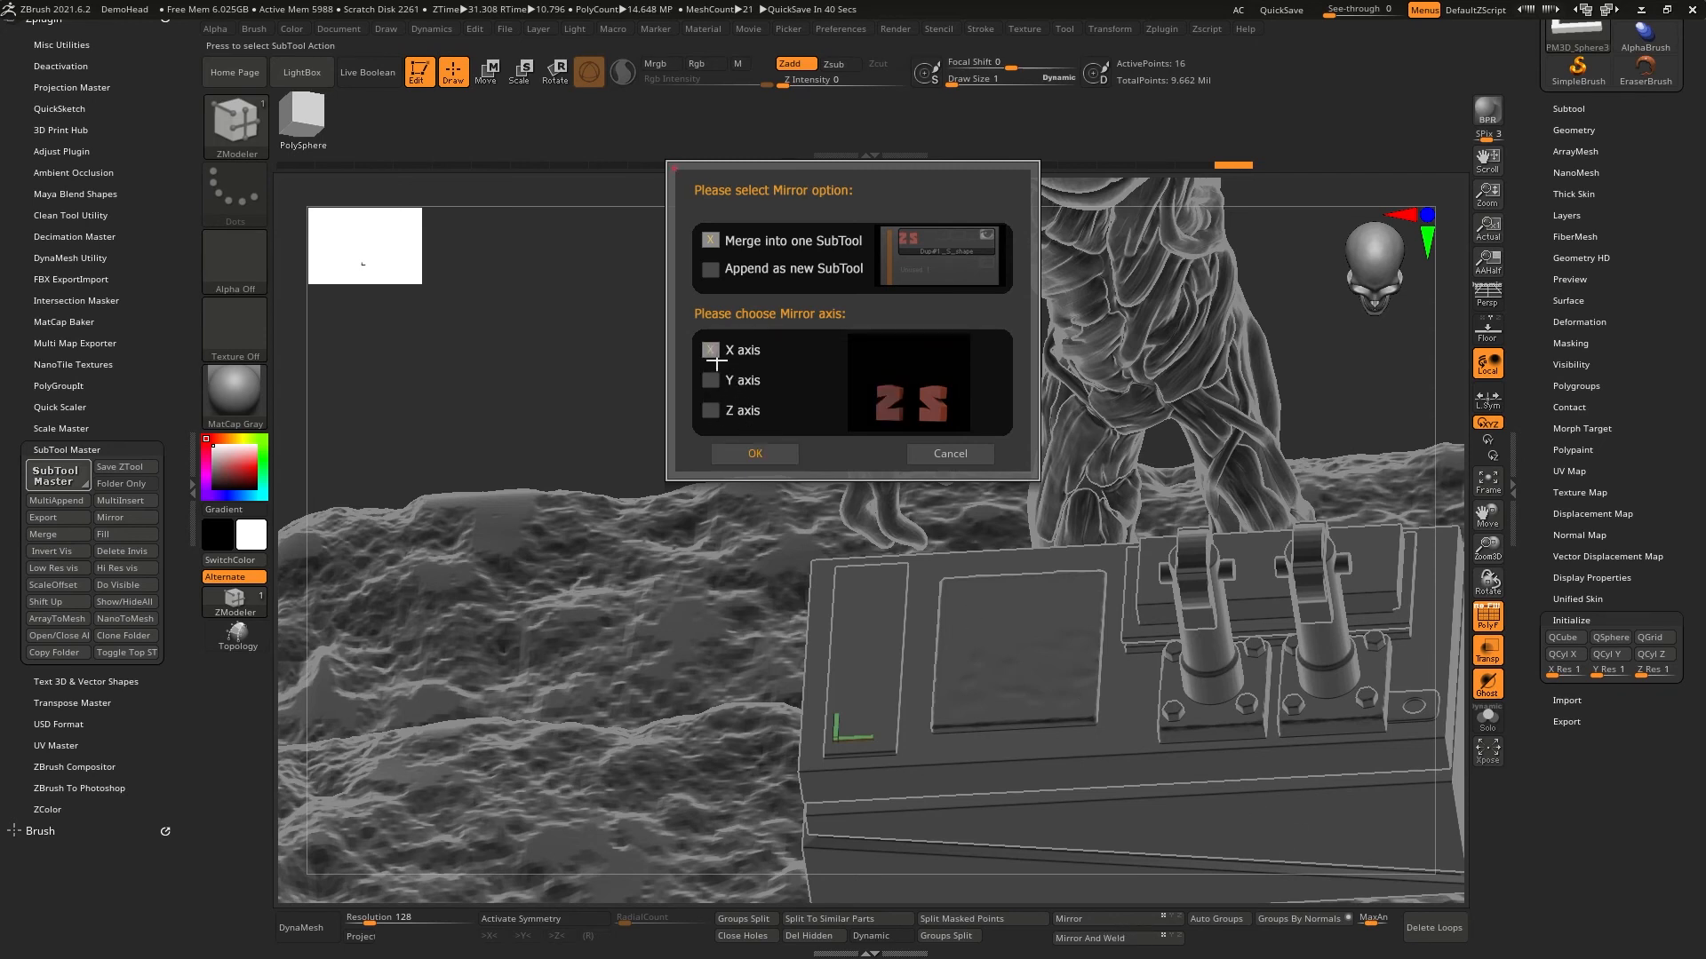
{"action": "left_click", "coordinate": [709, 408]}
{"action": "left_click", "coordinate": [743, 451]}
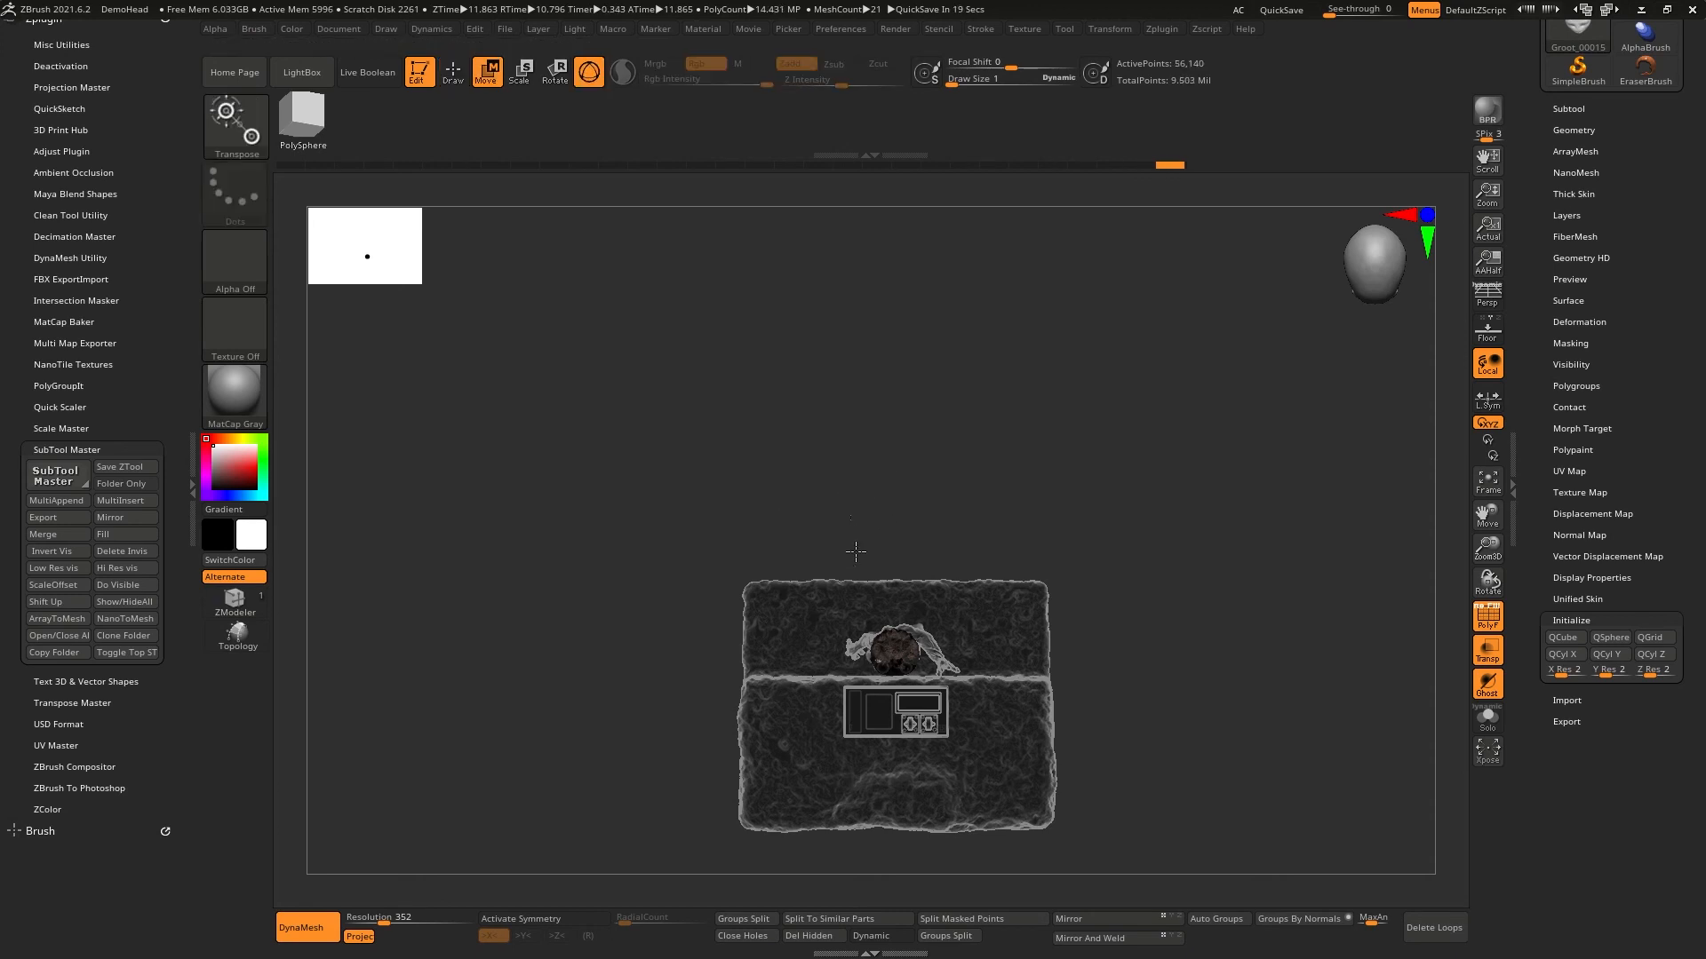
- From the top view, isolate the mirrored bracket copy and move it onto the rear end of the narrow raised panel
{"action": "right_click_drag", "start_coordinate": [866, 534], "coordinate": [786, 349], "text": "ctrl"}
{"action": "left_click", "coordinate": [778, 344], "text": "alt"}
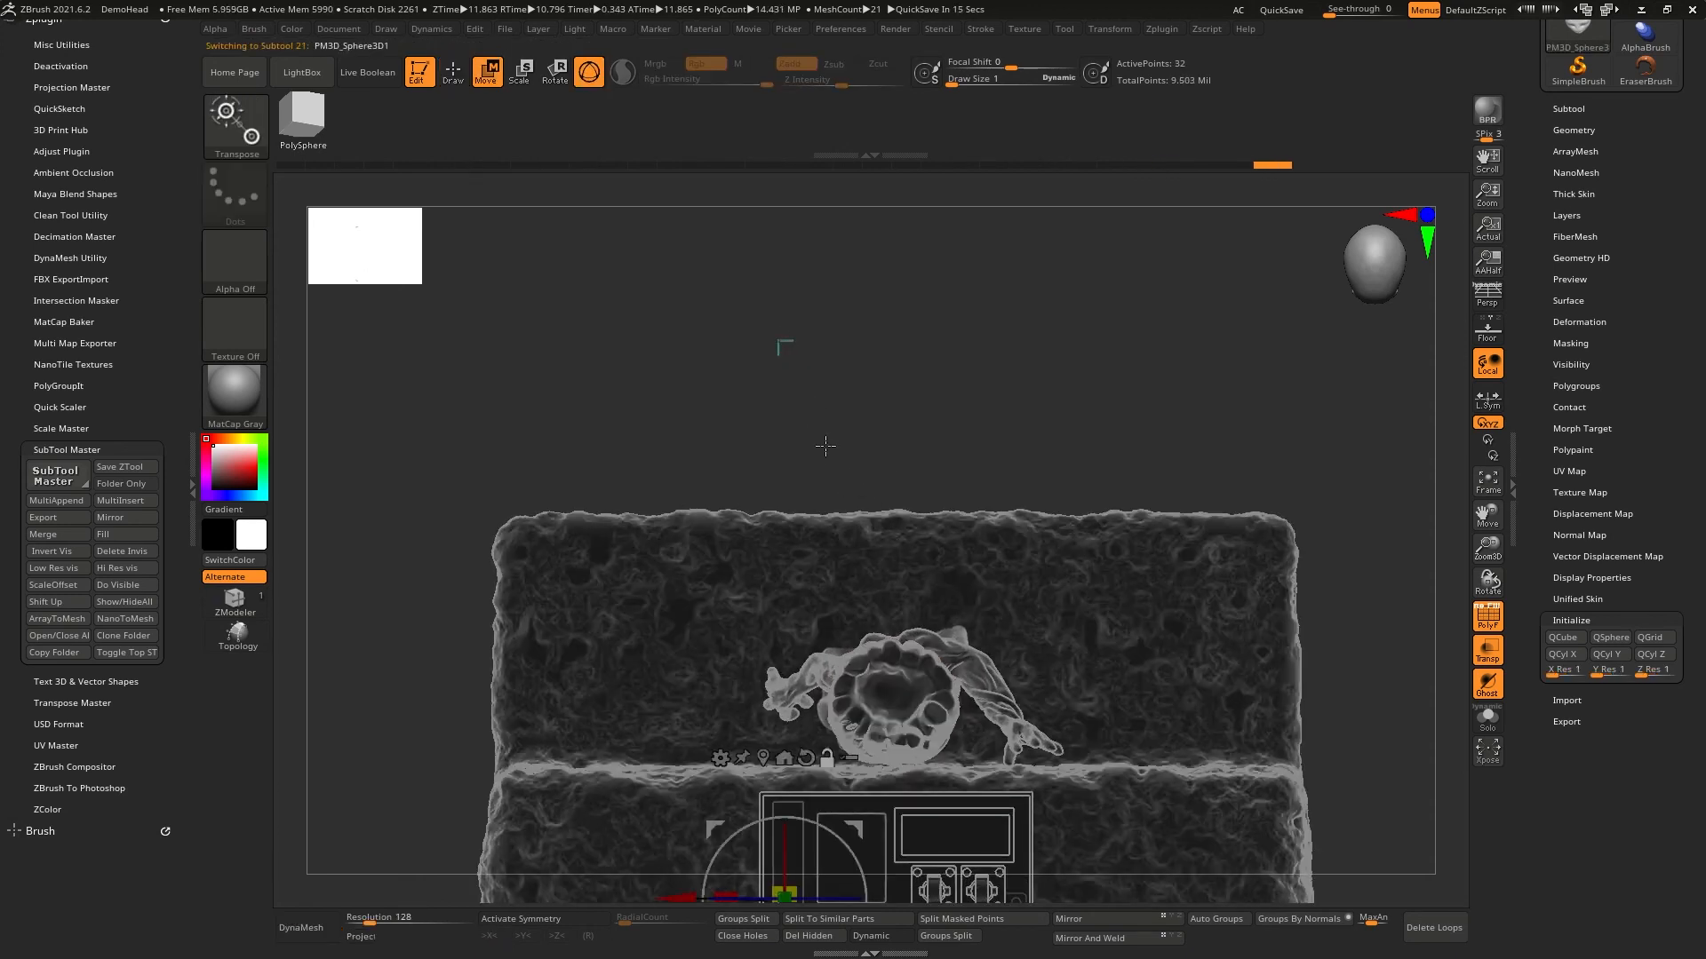
{"action": "right_click_drag", "start_coordinate": [837, 533], "coordinate": [832, 826], "text": "ctrl"}
{"action": "mouse_move", "coordinate": [799, 848]}
{"action": "left_mouse_down"}
{"action": "mouse_move", "coordinate": [803, 474]}
{"action": "mouse_move", "coordinate": [802, 755]}
{"action": "left_mouse_up"}
{"action": "right_click_drag", "start_coordinate": [986, 759], "coordinate": [1024, 933], "text": "ctrl"}
{"action": "right_click_drag", "start_coordinate": [855, 822], "coordinate": [903, 456], "text": "alt"}
{"action": "left_click_drag", "start_coordinate": [844, 388], "coordinate": [852, 463]}
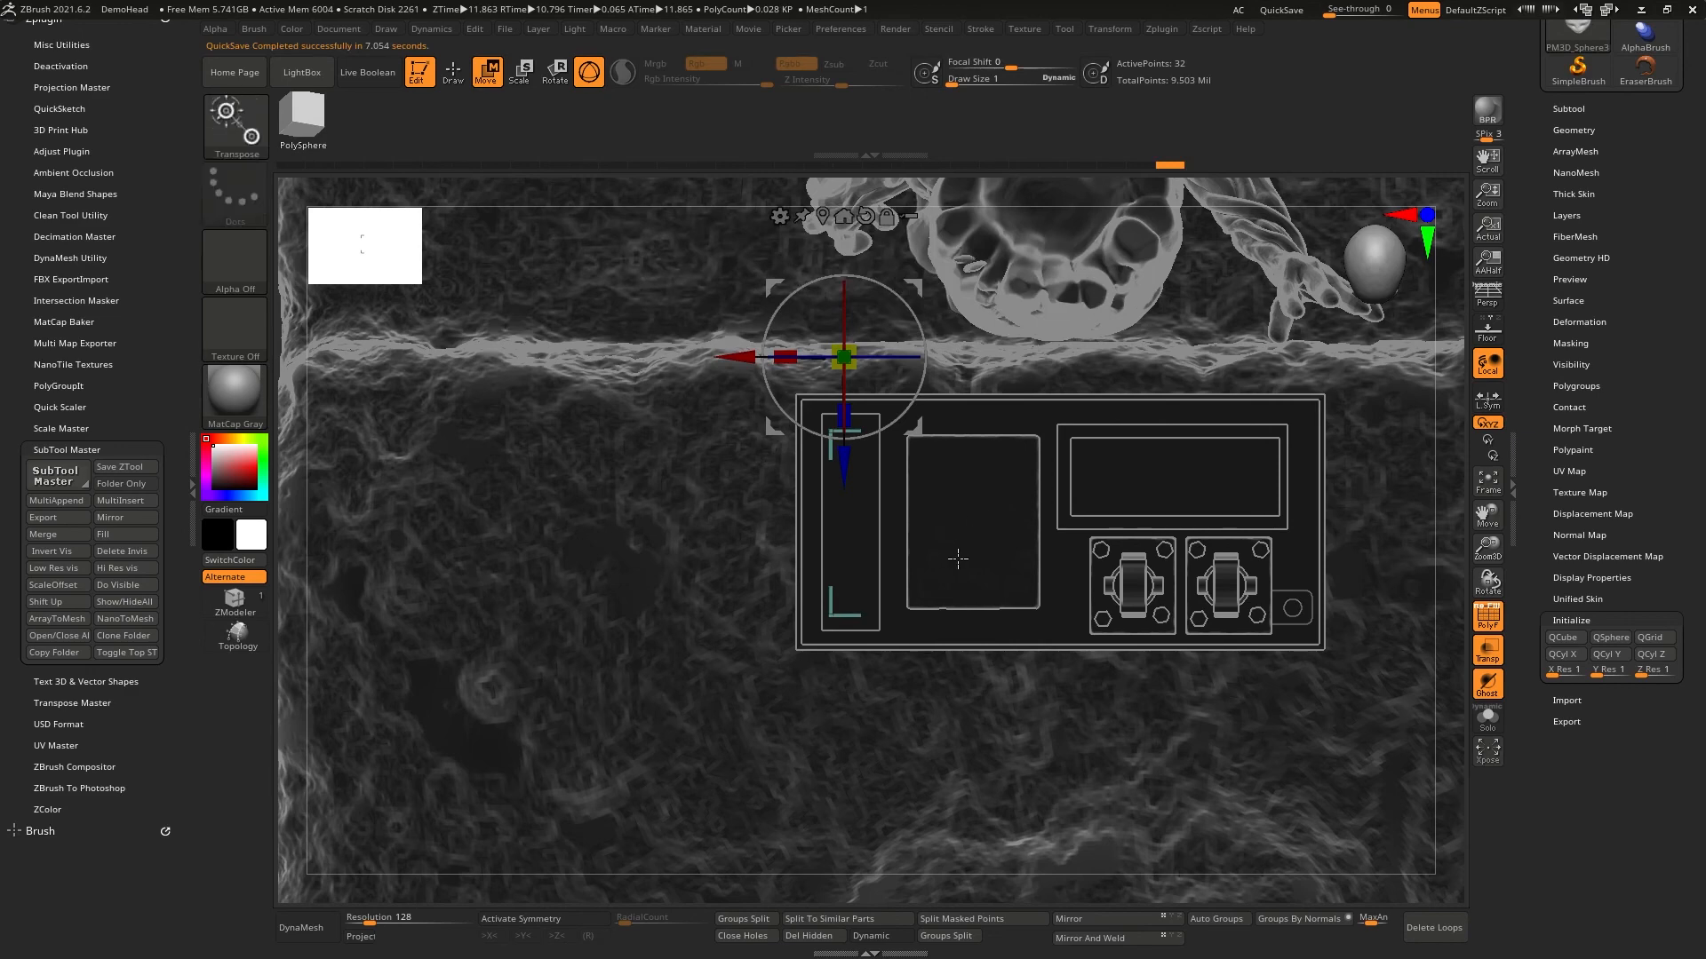
- Turn off transparency and Polyframe, and turn on Live Boolean to preview the bracket pair on the box
{"action": "key", "text": "q"}
{"action": "mouse_move", "coordinate": [950, 582]}
{"action": "right_mouse_down"}
{"action": "mouse_move", "coordinate": [990, 524]}
{"action": "mouse_move", "coordinate": [976, 449]}
{"action": "mouse_move", "coordinate": [901, 593]}
{"action": "mouse_move", "coordinate": [927, 597]}
{"action": "right_mouse_up"}
{"action": "left_click", "coordinate": [1487, 651]}
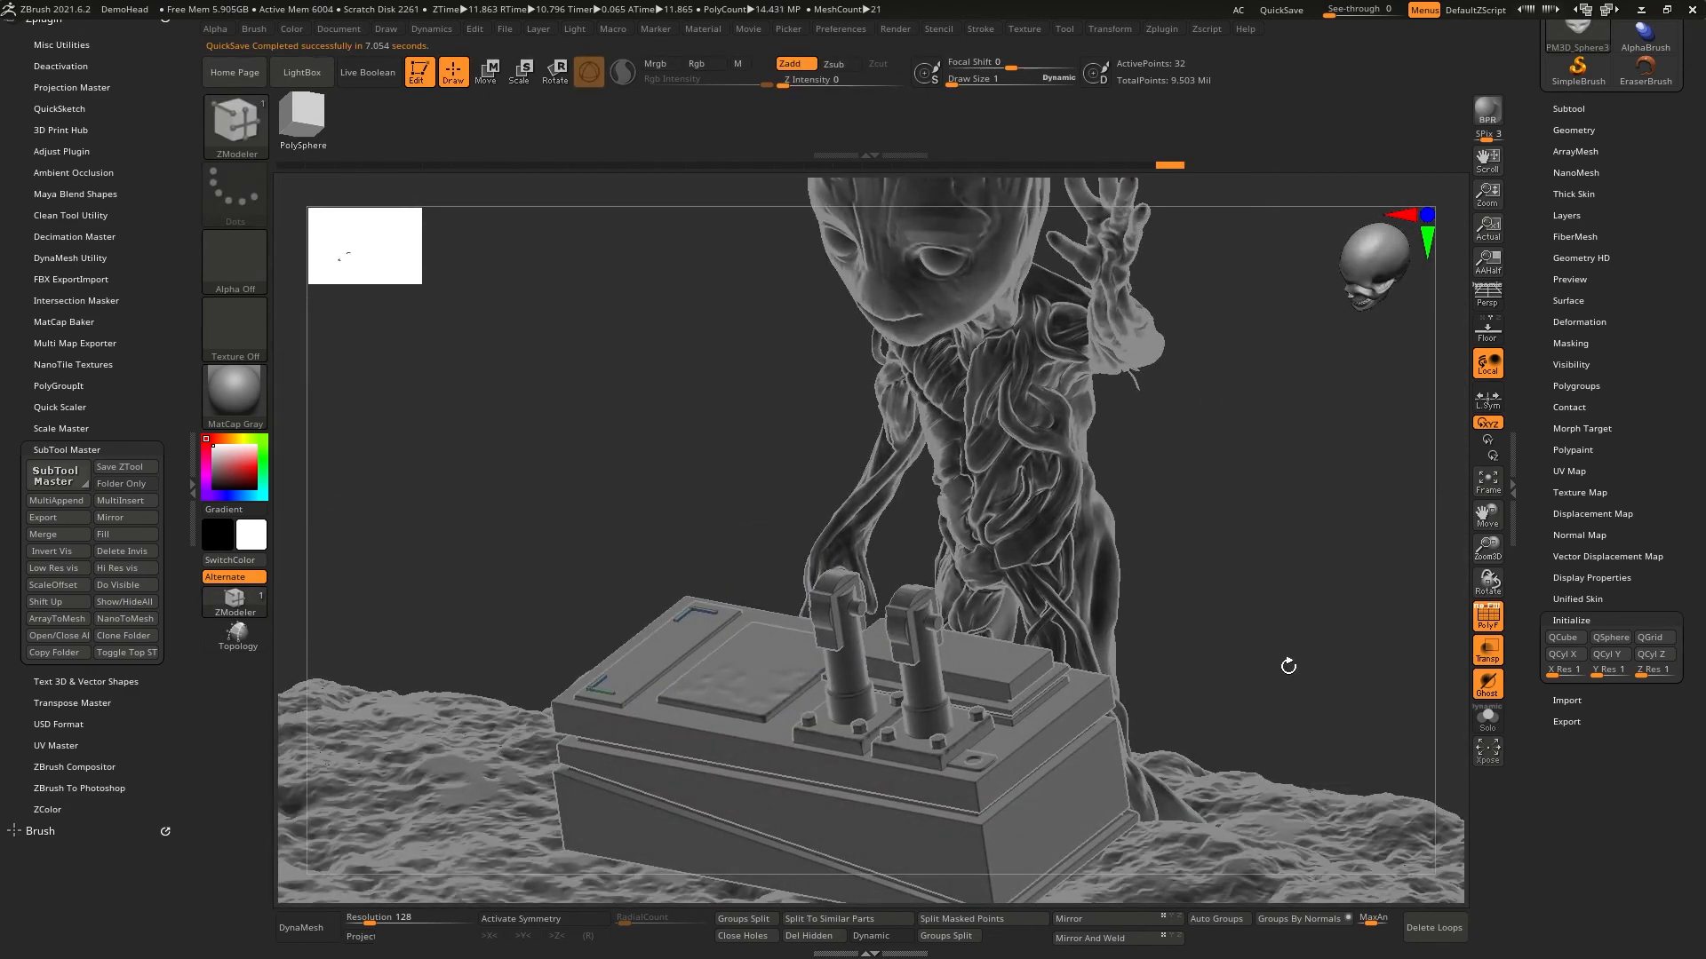
{"action": "right_click_drag", "start_coordinate": [834, 525], "coordinate": [840, 502]}
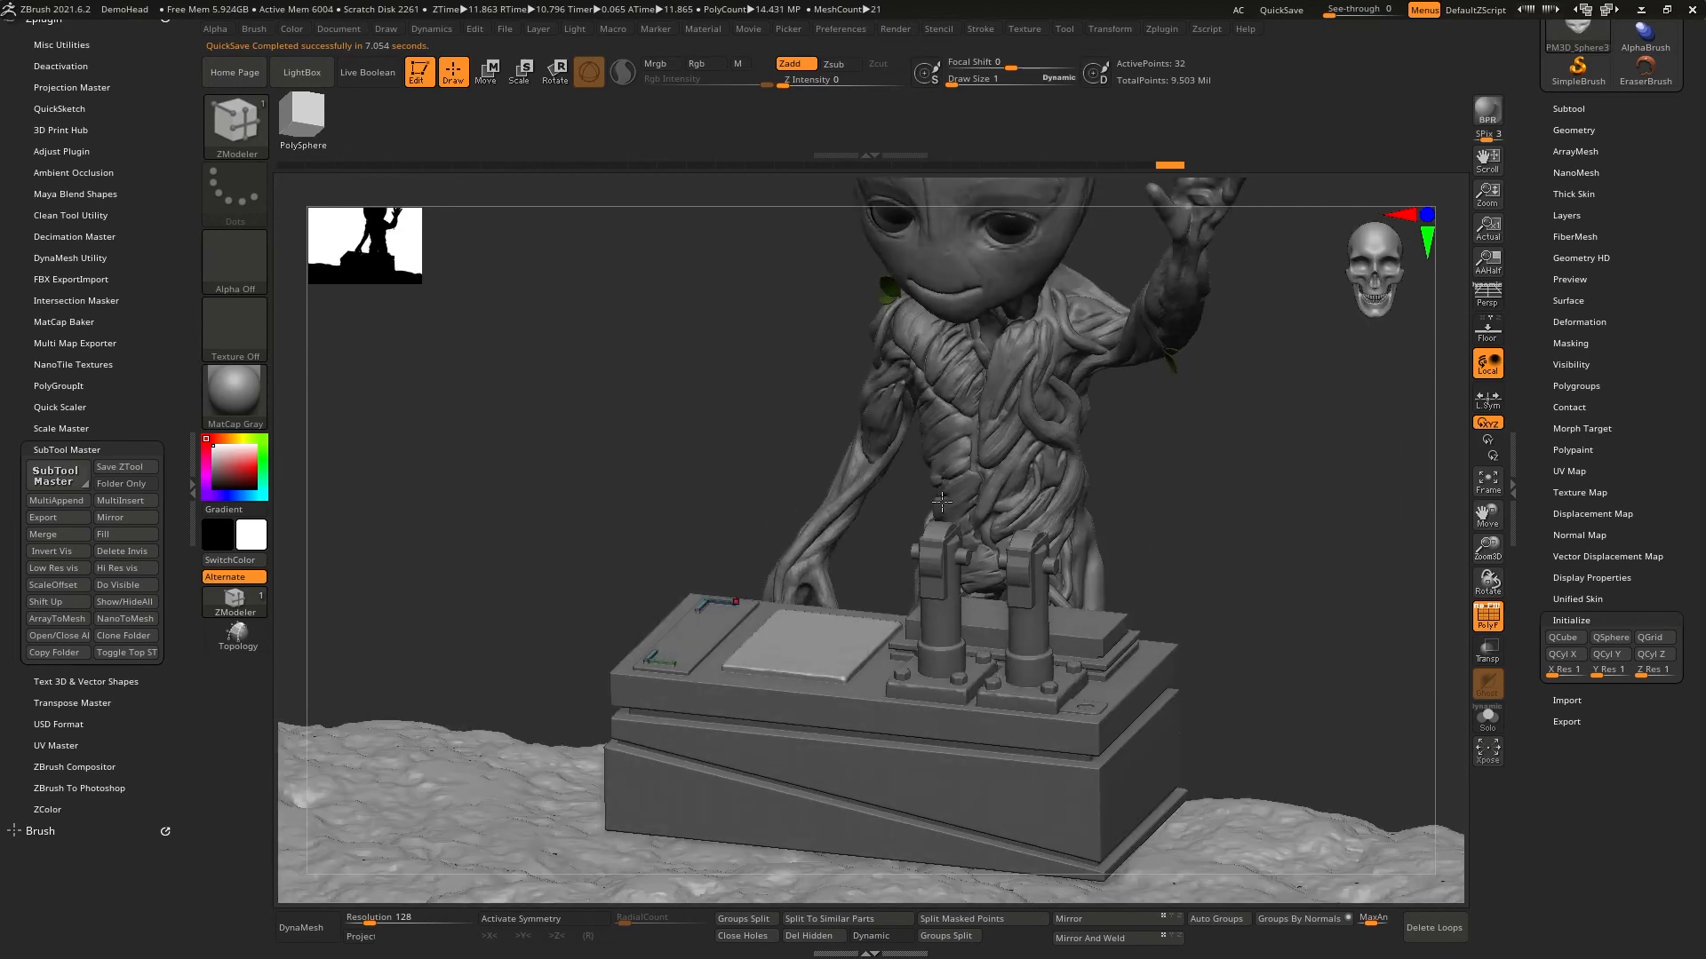
{"action": "right_click_drag", "start_coordinate": [1190, 553], "coordinate": [1187, 621], "text": "shift"}
{"action": "right_click_drag", "start_coordinate": [1187, 621], "coordinate": [995, 515]}
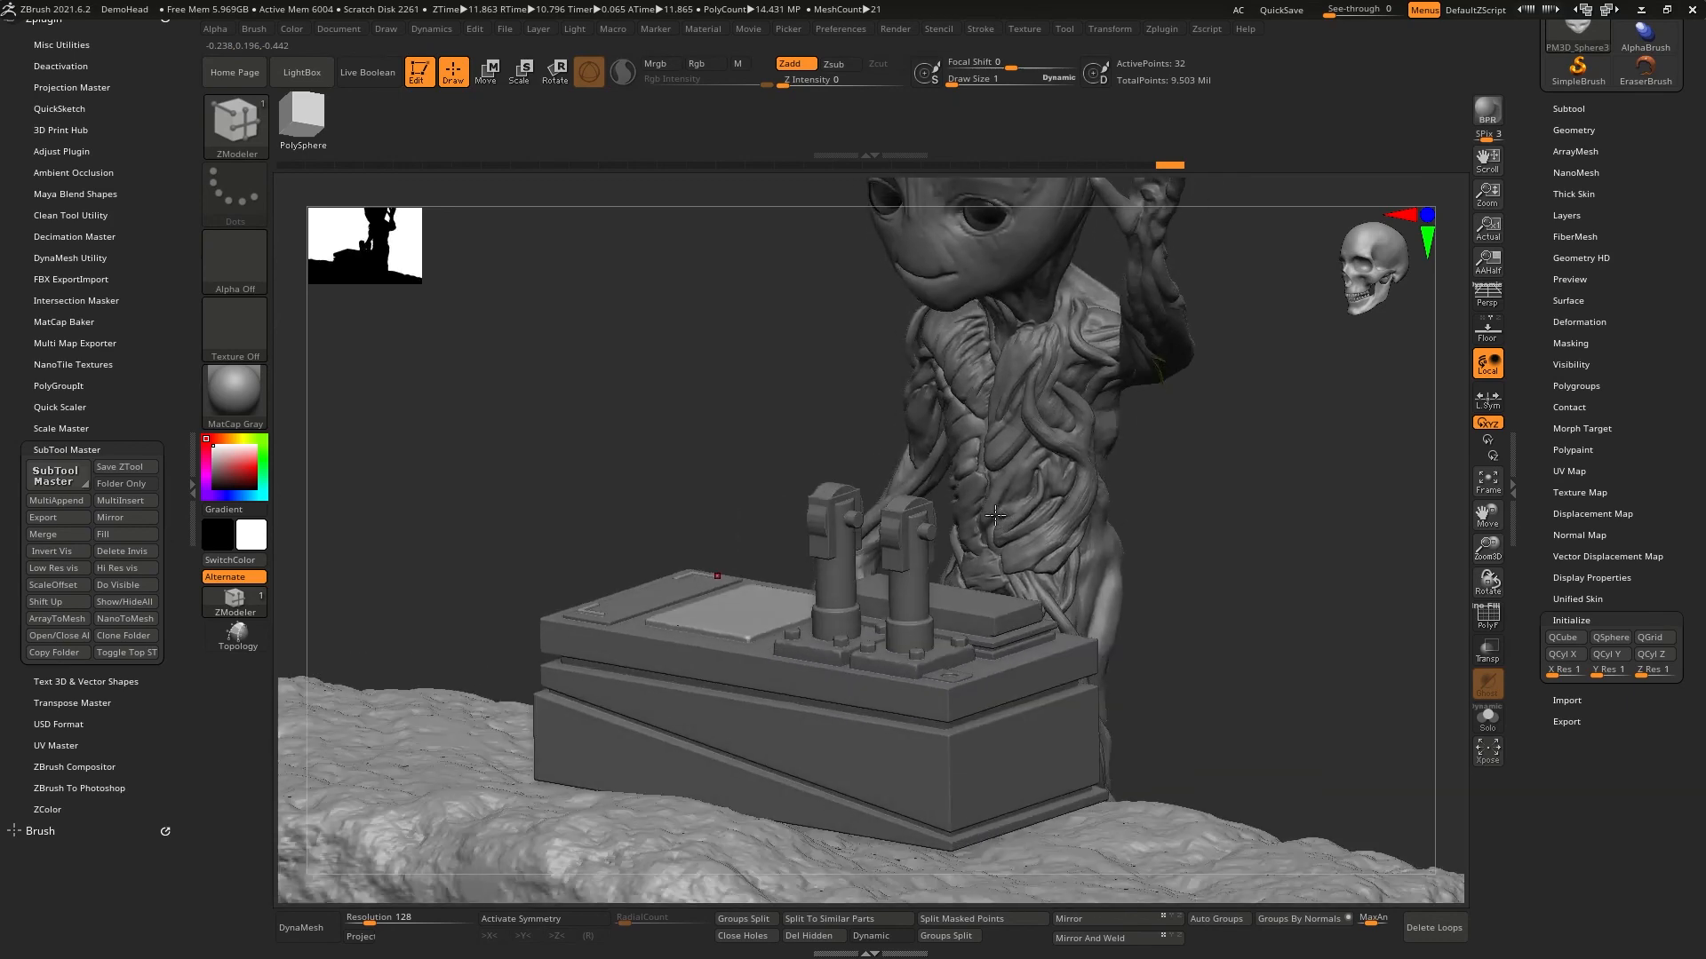
{"action": "left_click", "coordinate": [375, 79]}
{"action": "right_click_drag", "start_coordinate": [671, 396], "coordinate": [713, 400]}
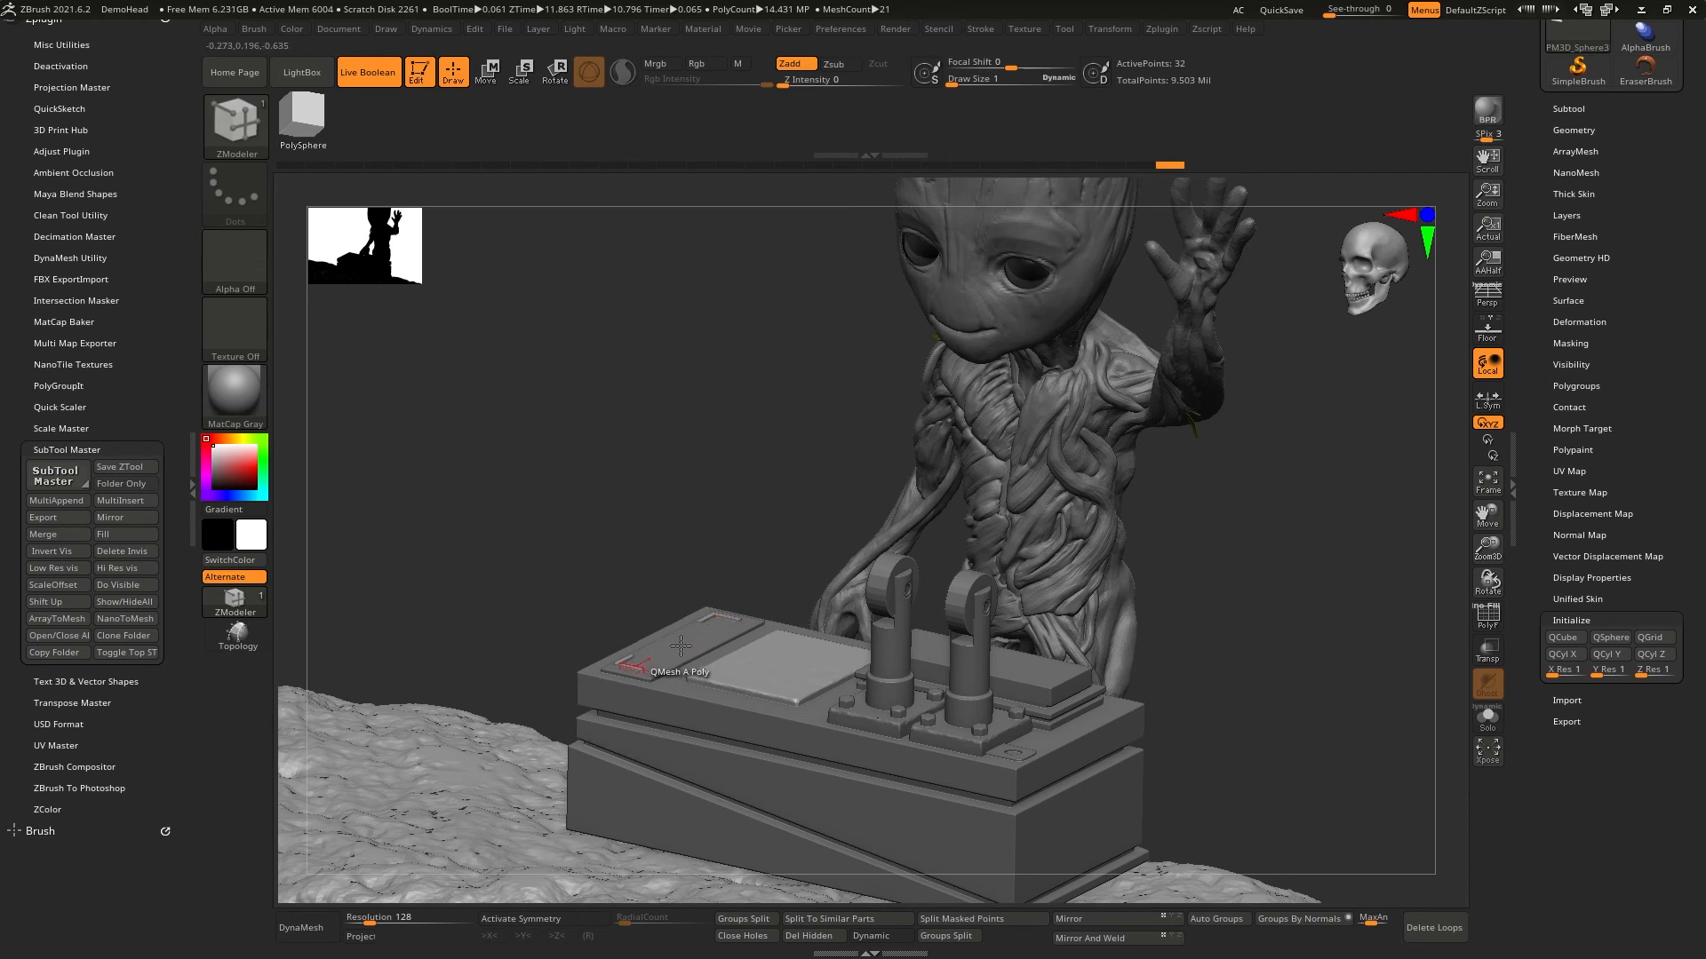
- Select the switch box body and set its Dynamic Subdiv to QGrid 15 with Coverage 0.0488
{"action": "left_click", "coordinate": [884, 790], "text": "alt"}
{"action": "left_click_drag", "start_coordinate": [781, 556], "coordinate": [815, 450]}
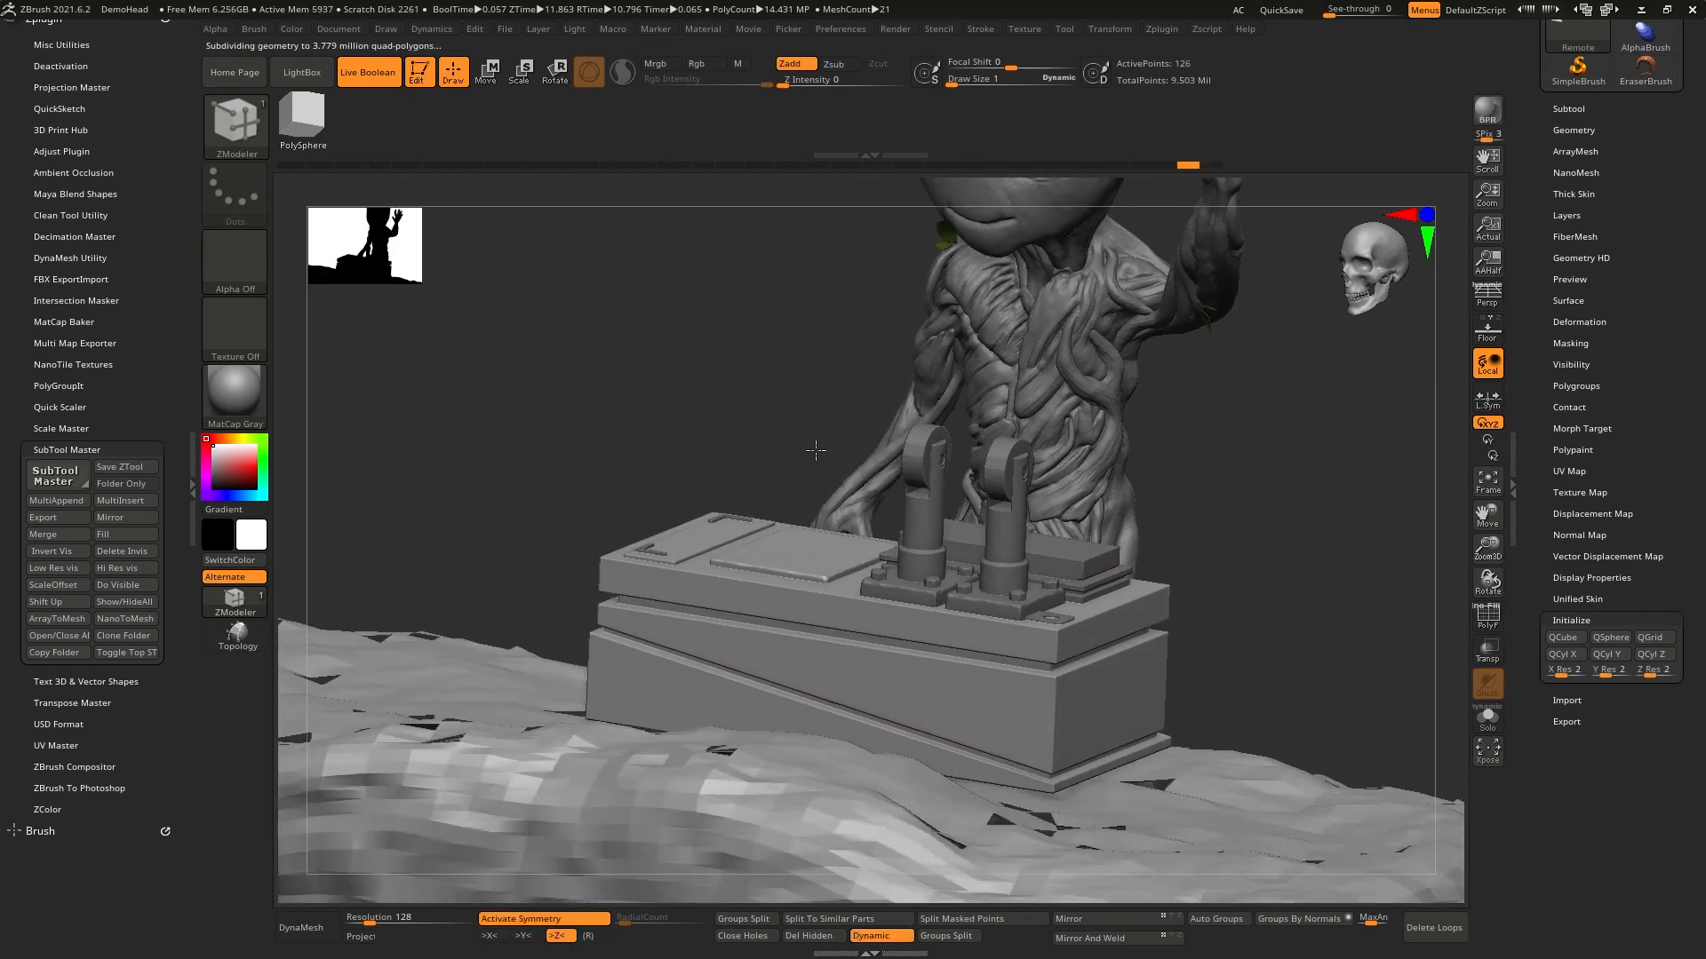
{"action": "right_click_drag", "start_coordinate": [816, 451], "coordinate": [942, 622], "text": "ctrl"}
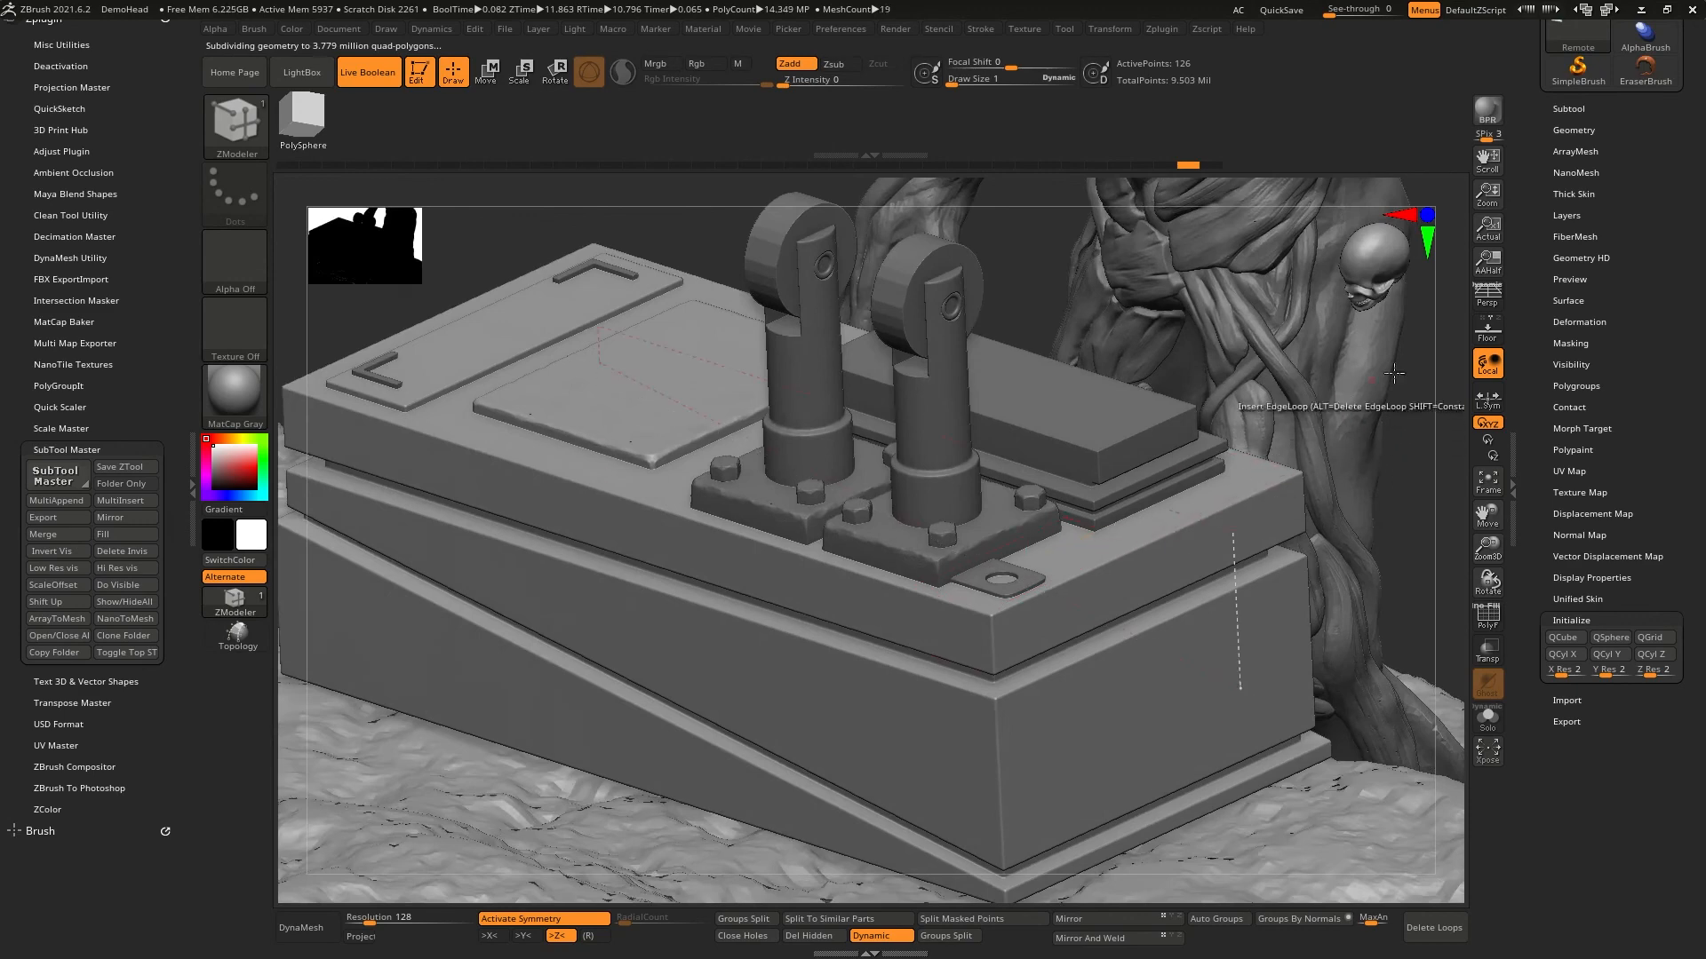
{"action": "left_click", "coordinate": [1573, 130]}
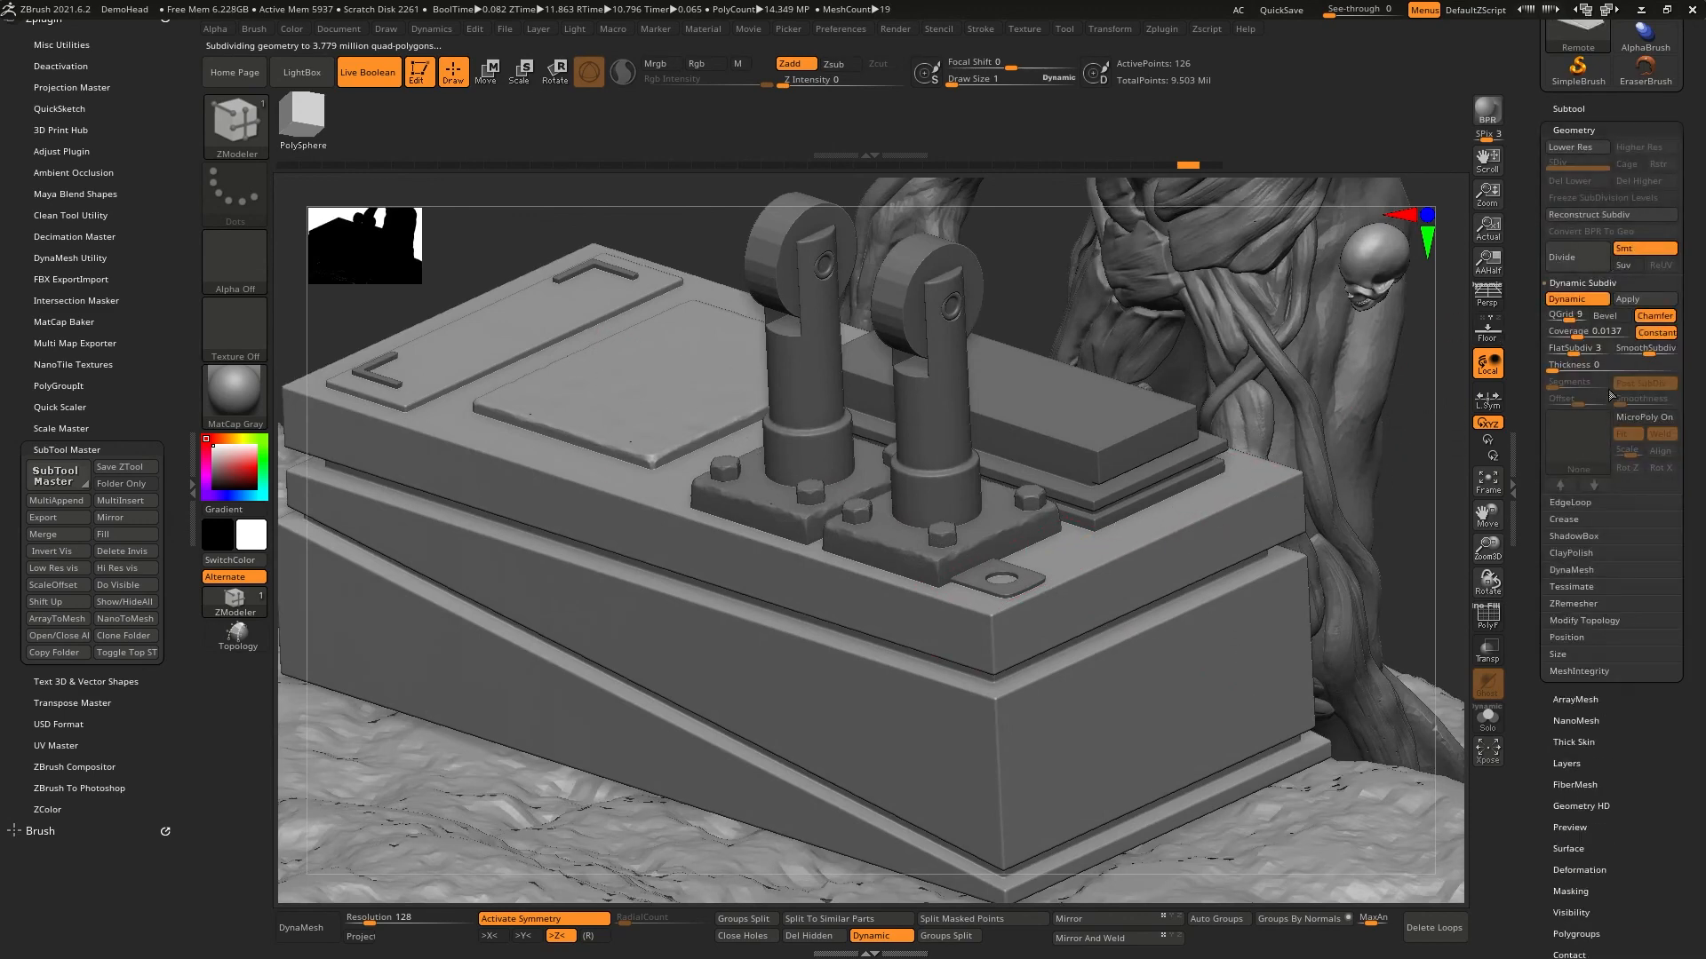
{"action": "mouse_move", "coordinate": [1589, 335]}
{"action": "left_mouse_down"}
{"action": "mouse_move", "coordinate": [1562, 318]}
{"action": "mouse_move", "coordinate": [1582, 327]}
{"action": "left_mouse_up"}
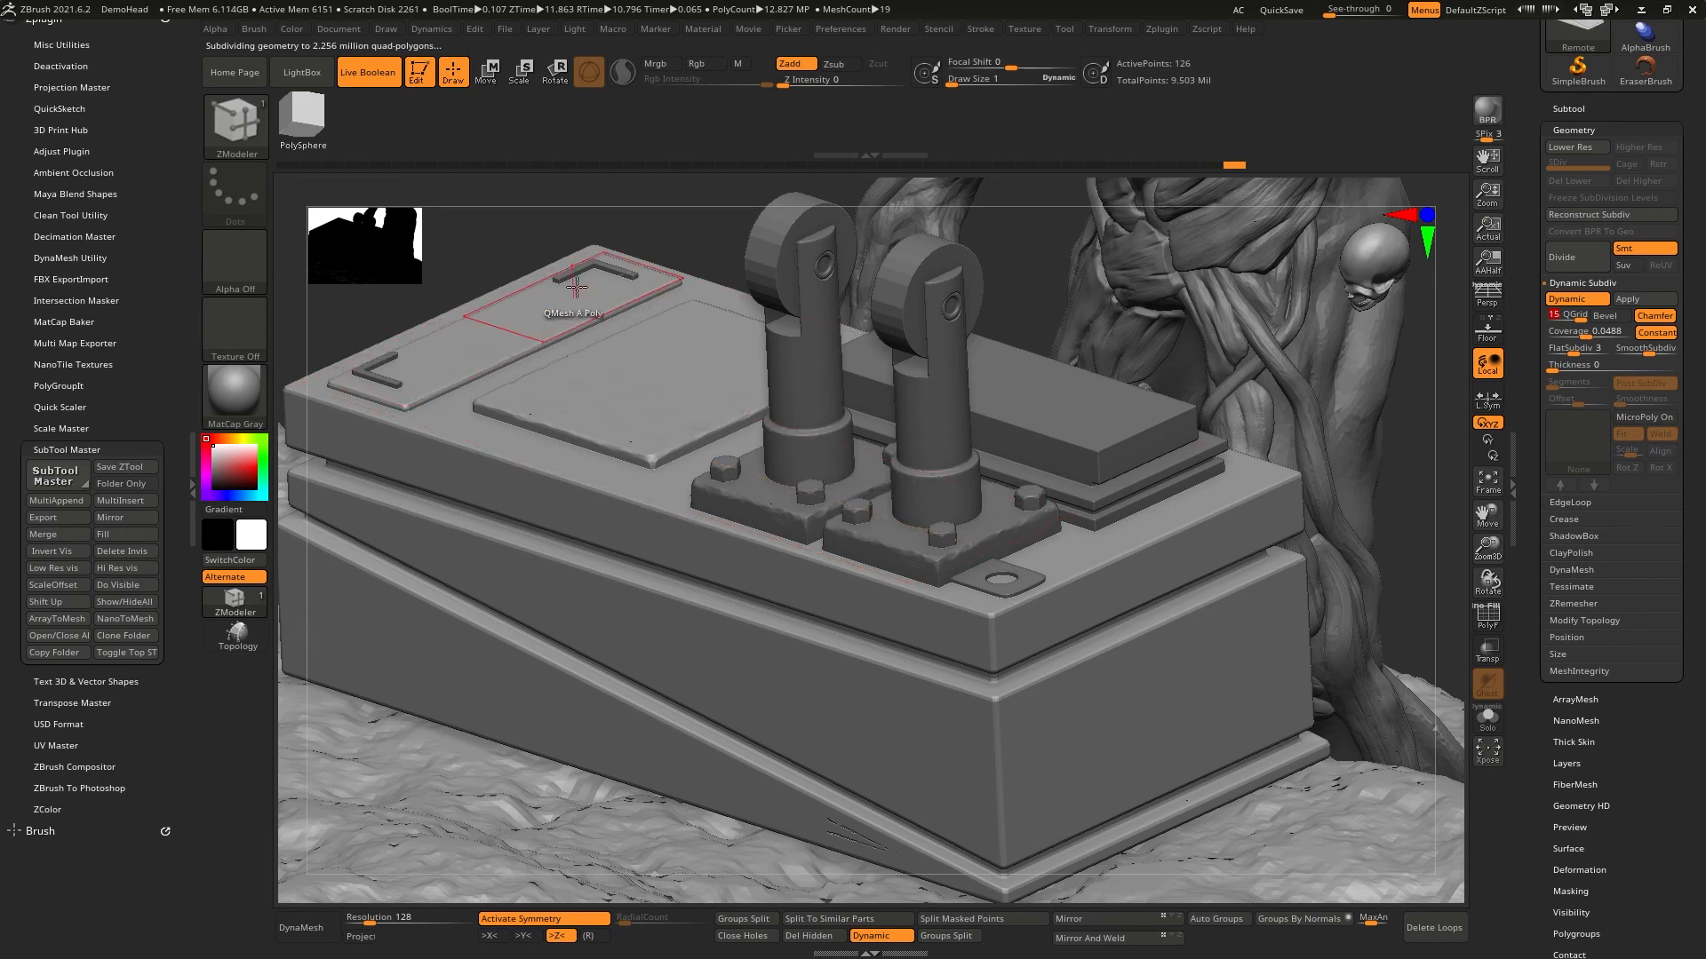
- Check the box's beveled edges up close and set its Dynamic Subdiv QGrid to 10
{"action": "right_click_drag", "start_coordinate": [523, 383], "coordinate": [662, 524]}
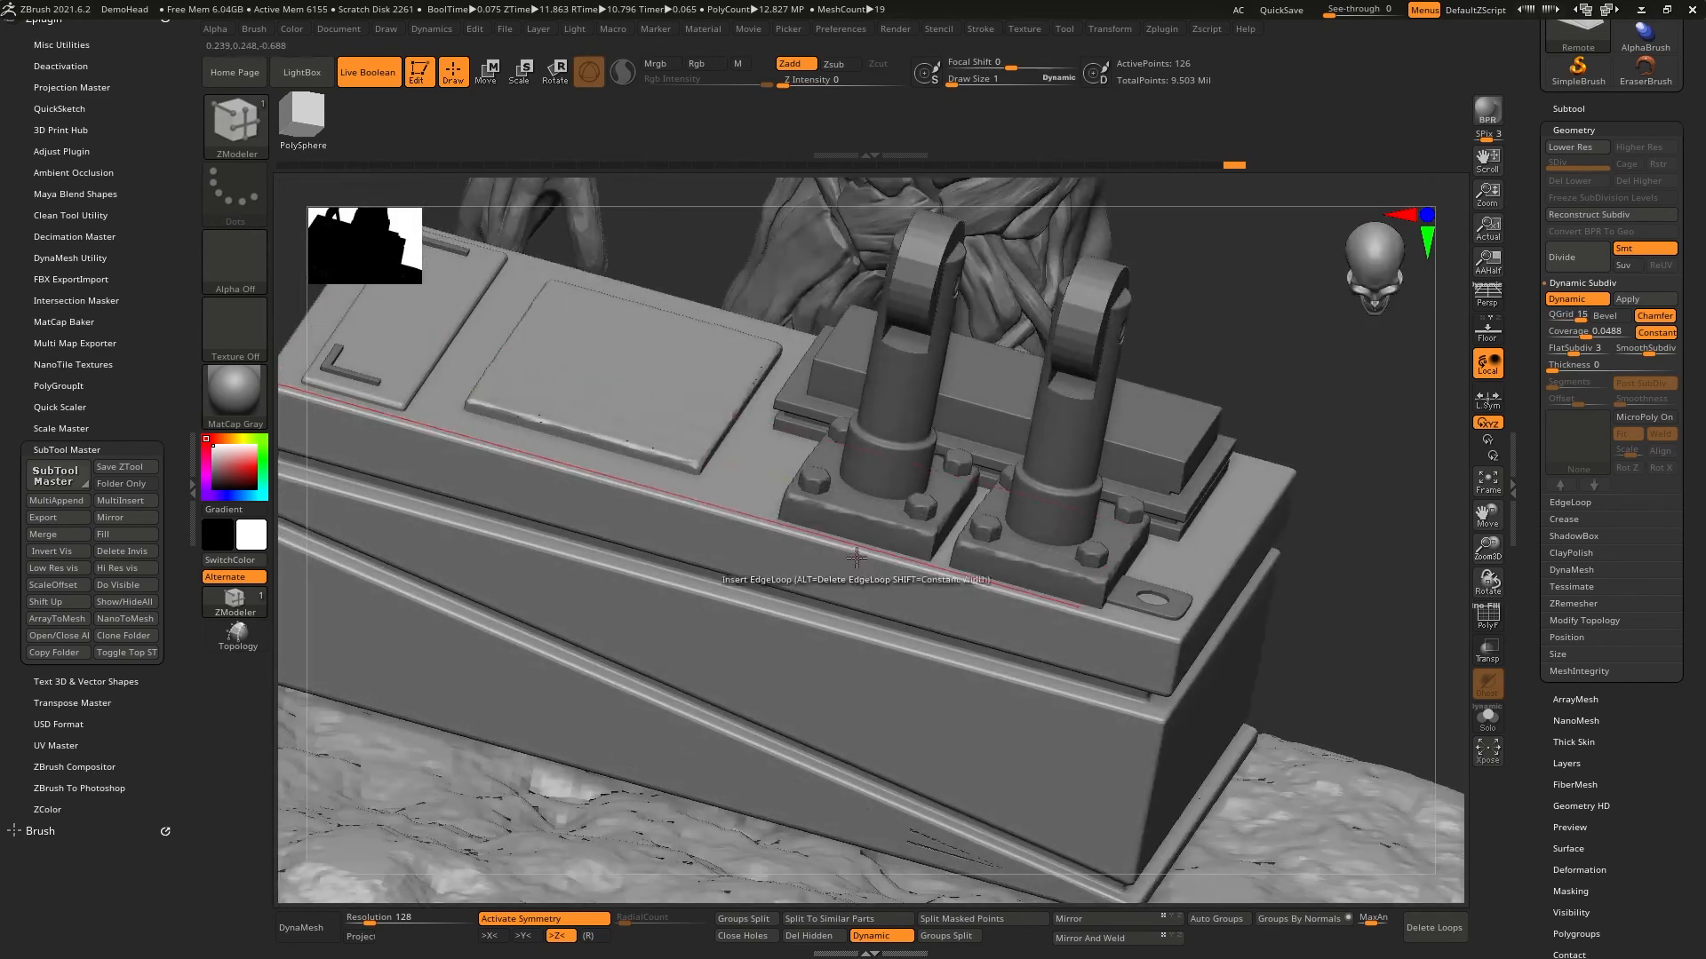
{"action": "mouse_move", "coordinate": [731, 569]}
{"action": "right_mouse_down", "text": "ctrl"}
{"action": "mouse_move", "coordinate": [763, 515]}
{"action": "mouse_move", "coordinate": [806, 538]}
{"action": "mouse_move", "coordinate": [841, 514]}
{"action": "mouse_move", "coordinate": [935, 696]}
{"action": "mouse_move", "coordinate": [932, 582]}
{"action": "mouse_move", "coordinate": [804, 502]}
{"action": "mouse_move", "coordinate": [868, 635]}
{"action": "mouse_move", "coordinate": [844, 658]}
{"action": "mouse_move", "coordinate": [1465, 647]}
{"action": "right_mouse_up", "text": "ctrl"}
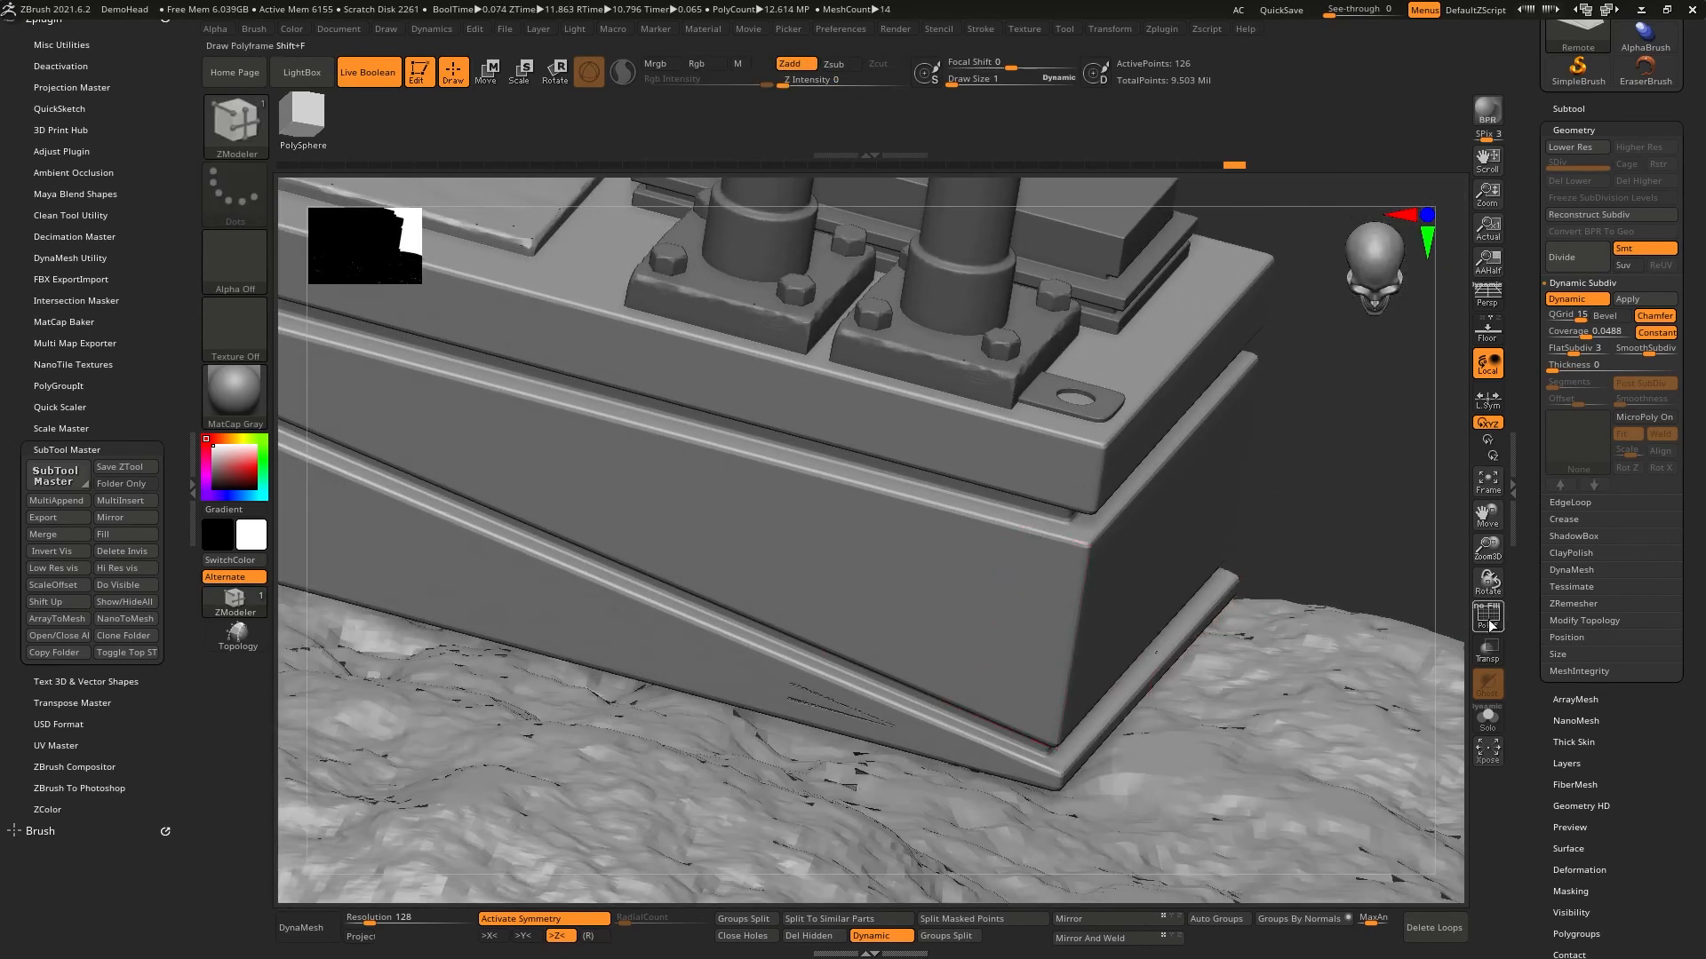
{"action": "left_click", "coordinate": [1489, 622]}
{"action": "left_click", "coordinate": [1485, 626]}
{"action": "left_click", "coordinate": [1557, 334]}
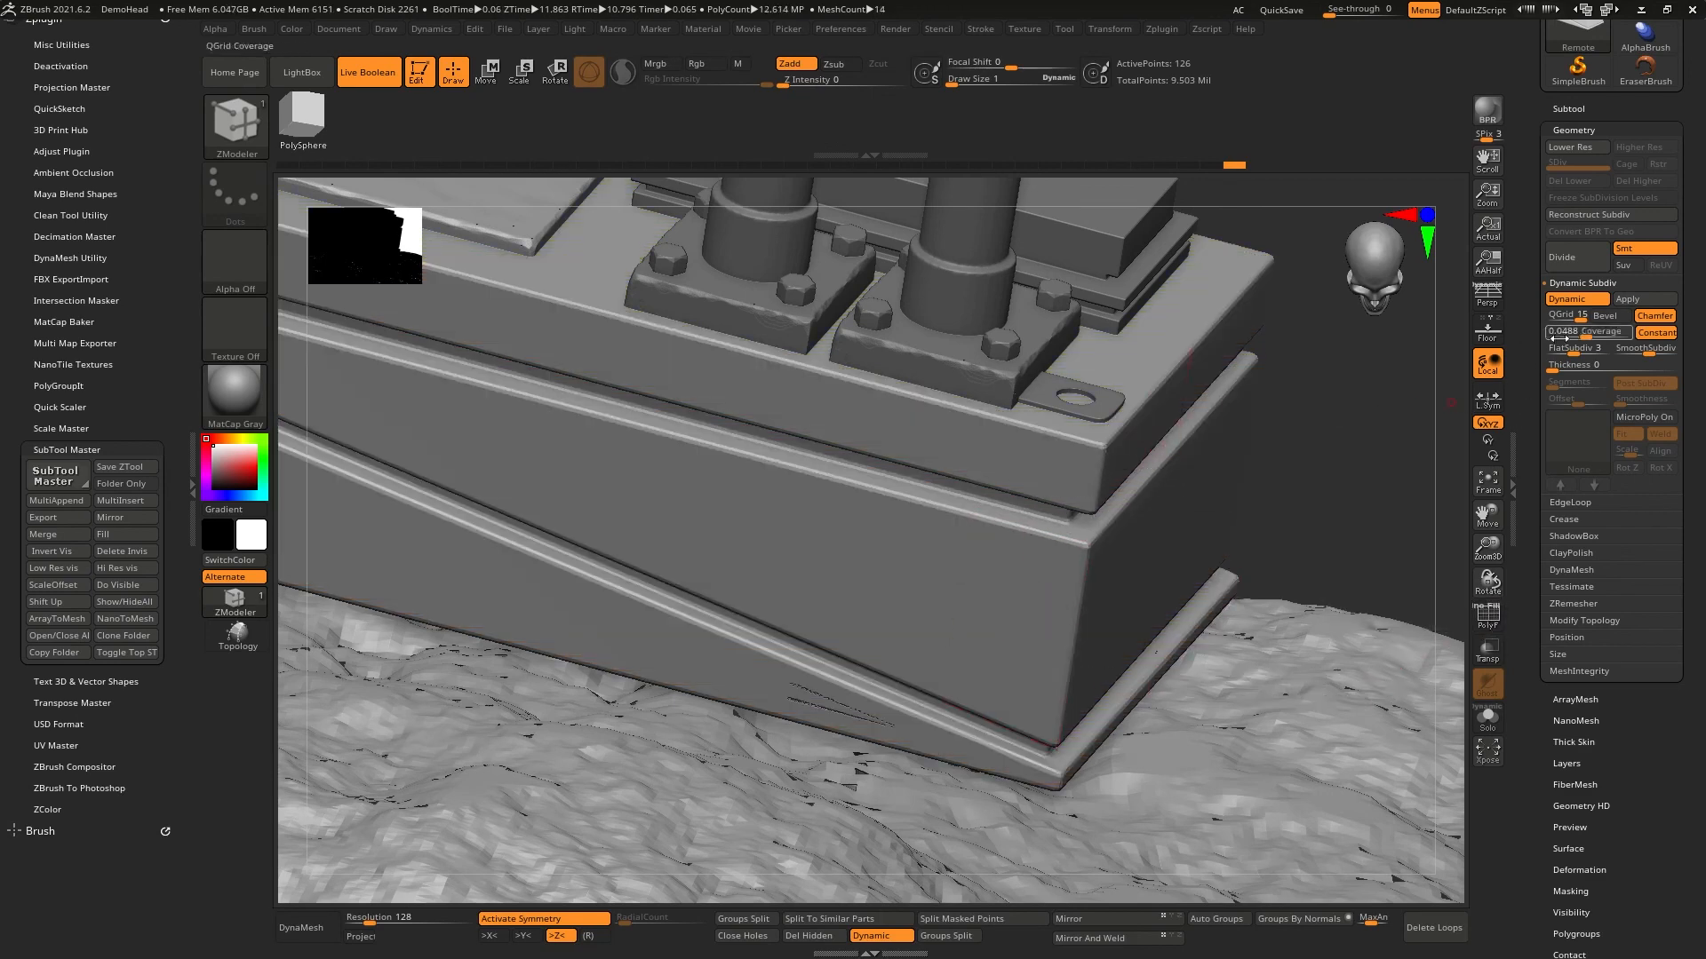
{"action": "left_click", "coordinate": [1573, 315]}
{"action": "left_click", "coordinate": [1565, 317]}
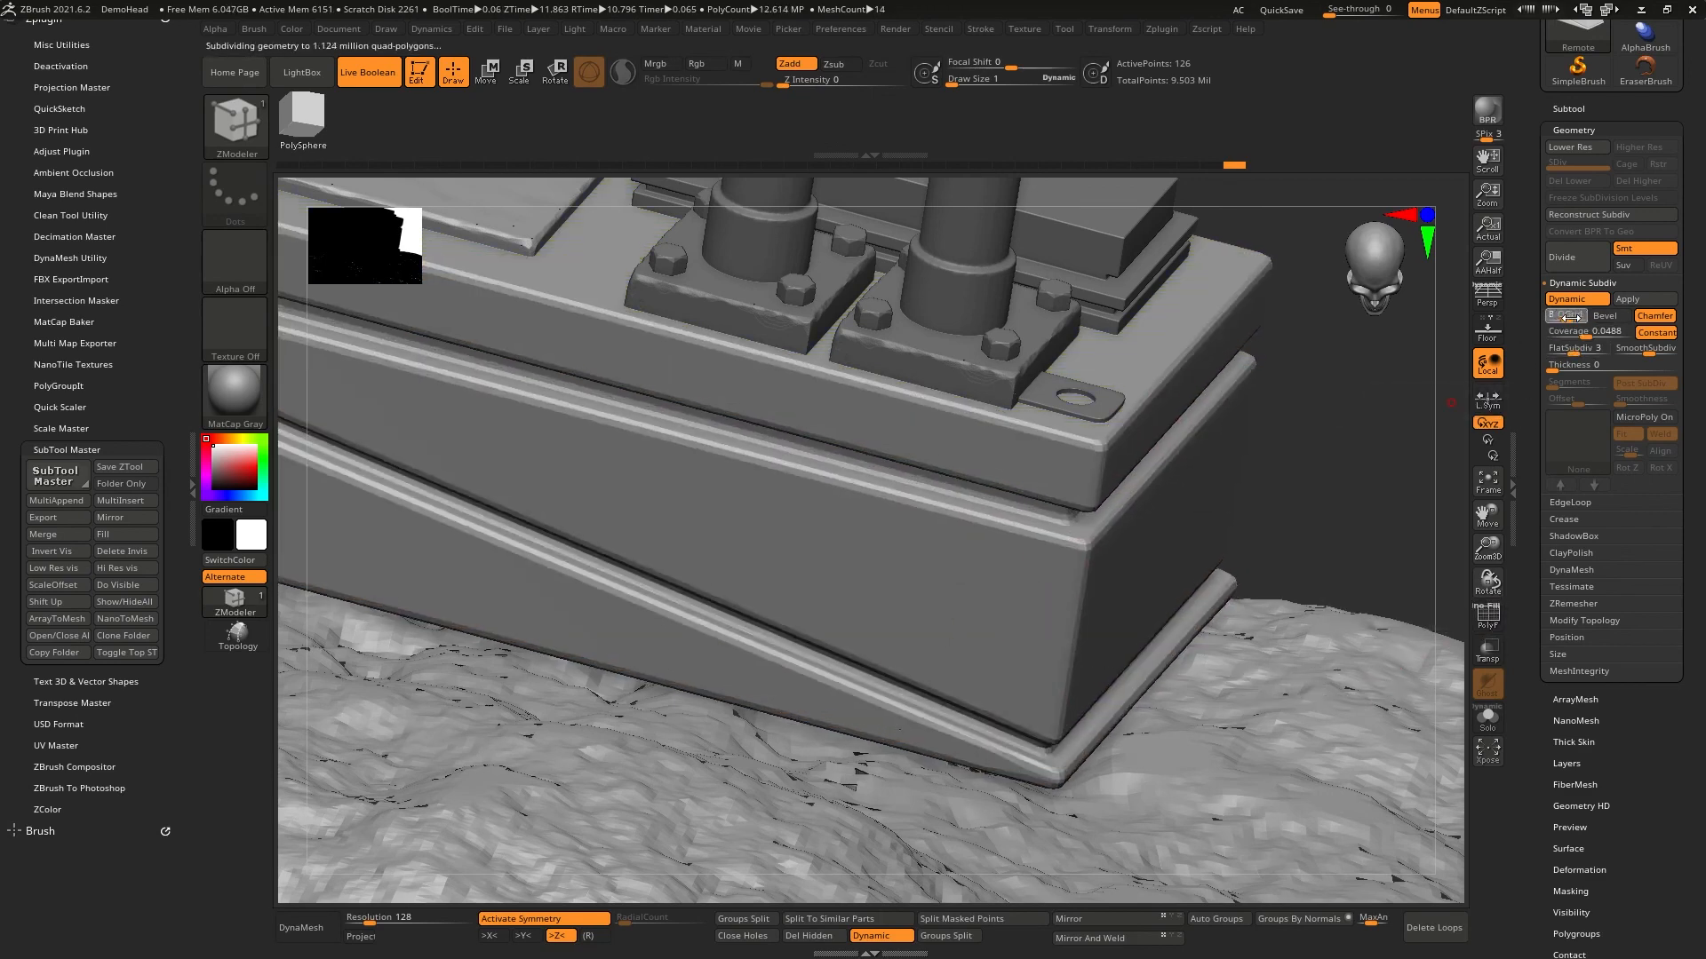
{"action": "left_click_drag", "start_coordinate": [1569, 317], "coordinate": [1570, 317]}
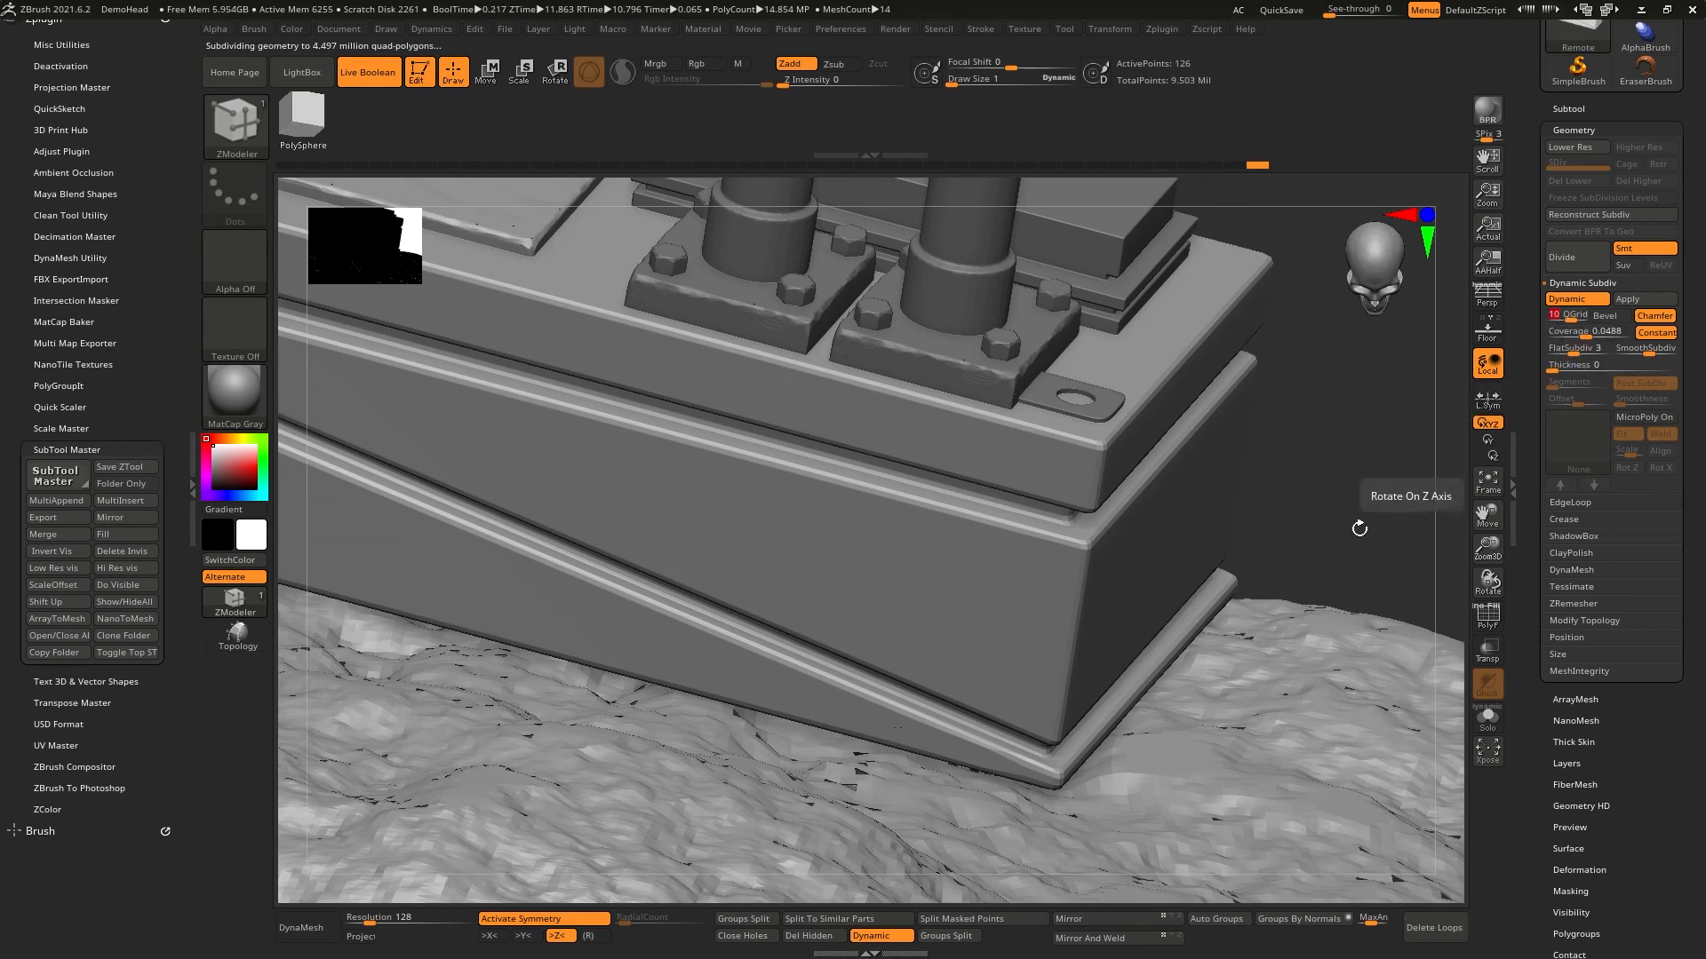
- Turn on perspective and view the whole Groot figure with the switch box from a three-quarter angle
{"action": "mouse_move", "coordinate": [813, 675]}
{"action": "right_mouse_down"}
{"action": "mouse_move", "coordinate": [765, 636]}
{"action": "mouse_move", "coordinate": [902, 604]}
{"action": "mouse_move", "coordinate": [830, 510]}
{"action": "mouse_move", "coordinate": [883, 525]}
{"action": "mouse_move", "coordinate": [897, 508]}
{"action": "mouse_move", "coordinate": [1244, 498]}
{"action": "mouse_move", "coordinate": [1077, 426]}
{"action": "mouse_move", "coordinate": [1203, 563]}
{"action": "mouse_move", "coordinate": [1241, 554]}
{"action": "mouse_move", "coordinate": [1244, 502]}
{"action": "right_mouse_up"}
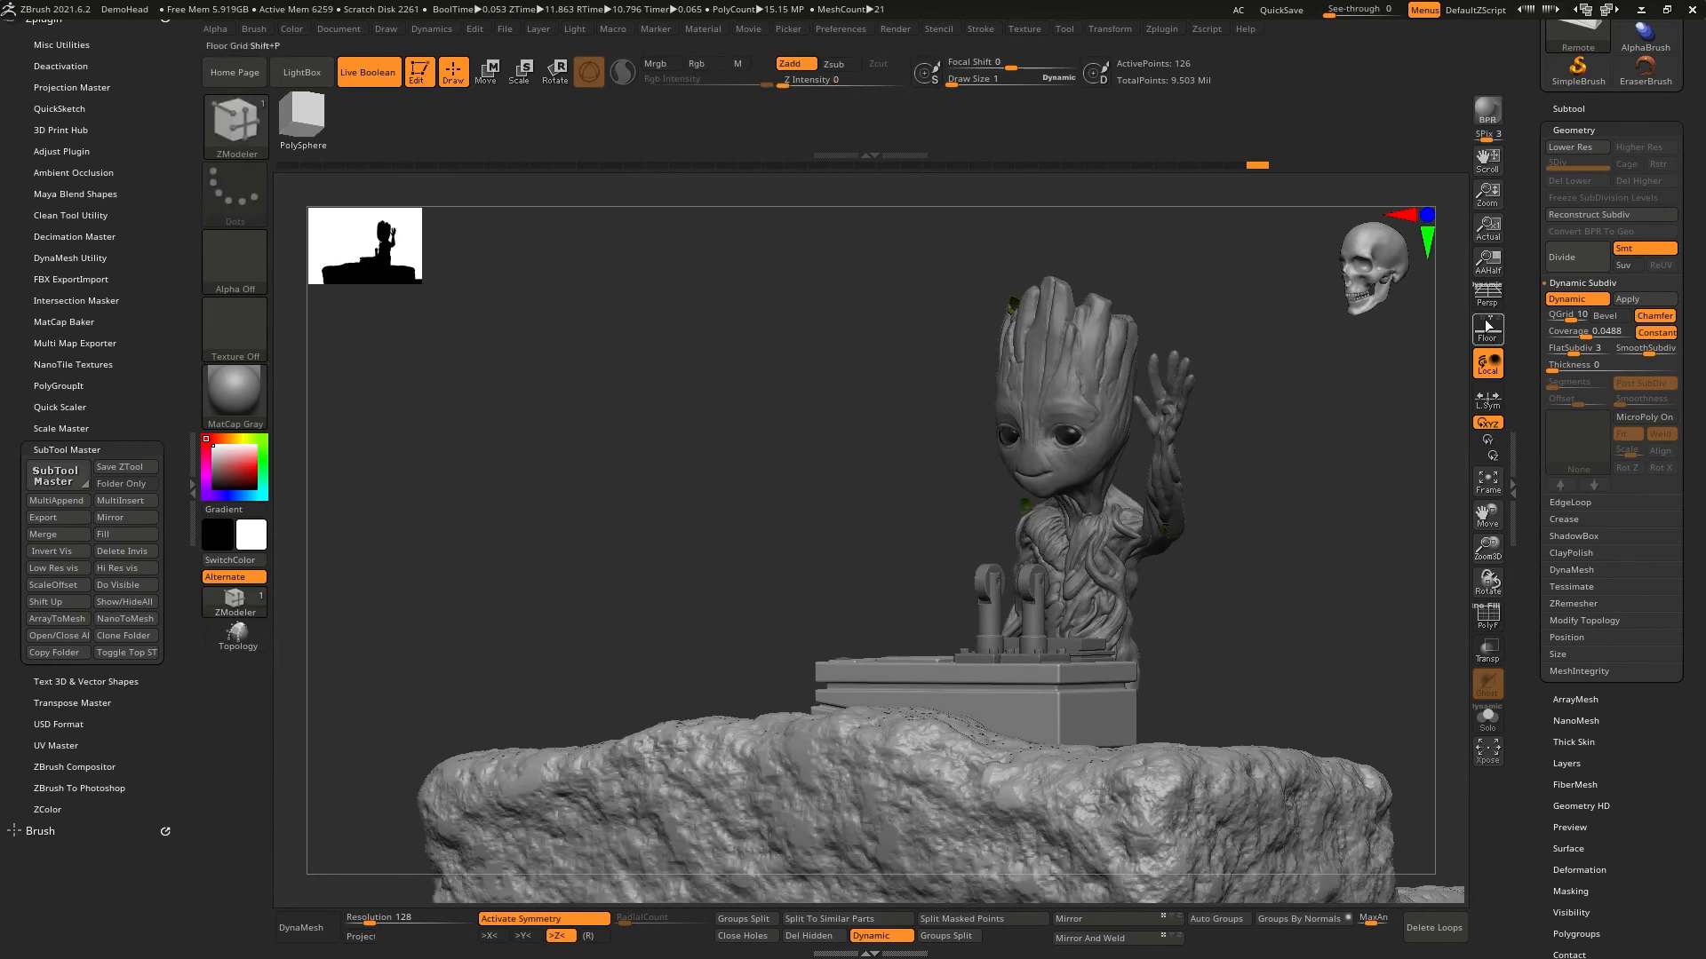
{"action": "left_click", "coordinate": [1488, 298]}
{"action": "right_click_drag", "start_coordinate": [1377, 612], "coordinate": [1305, 579]}
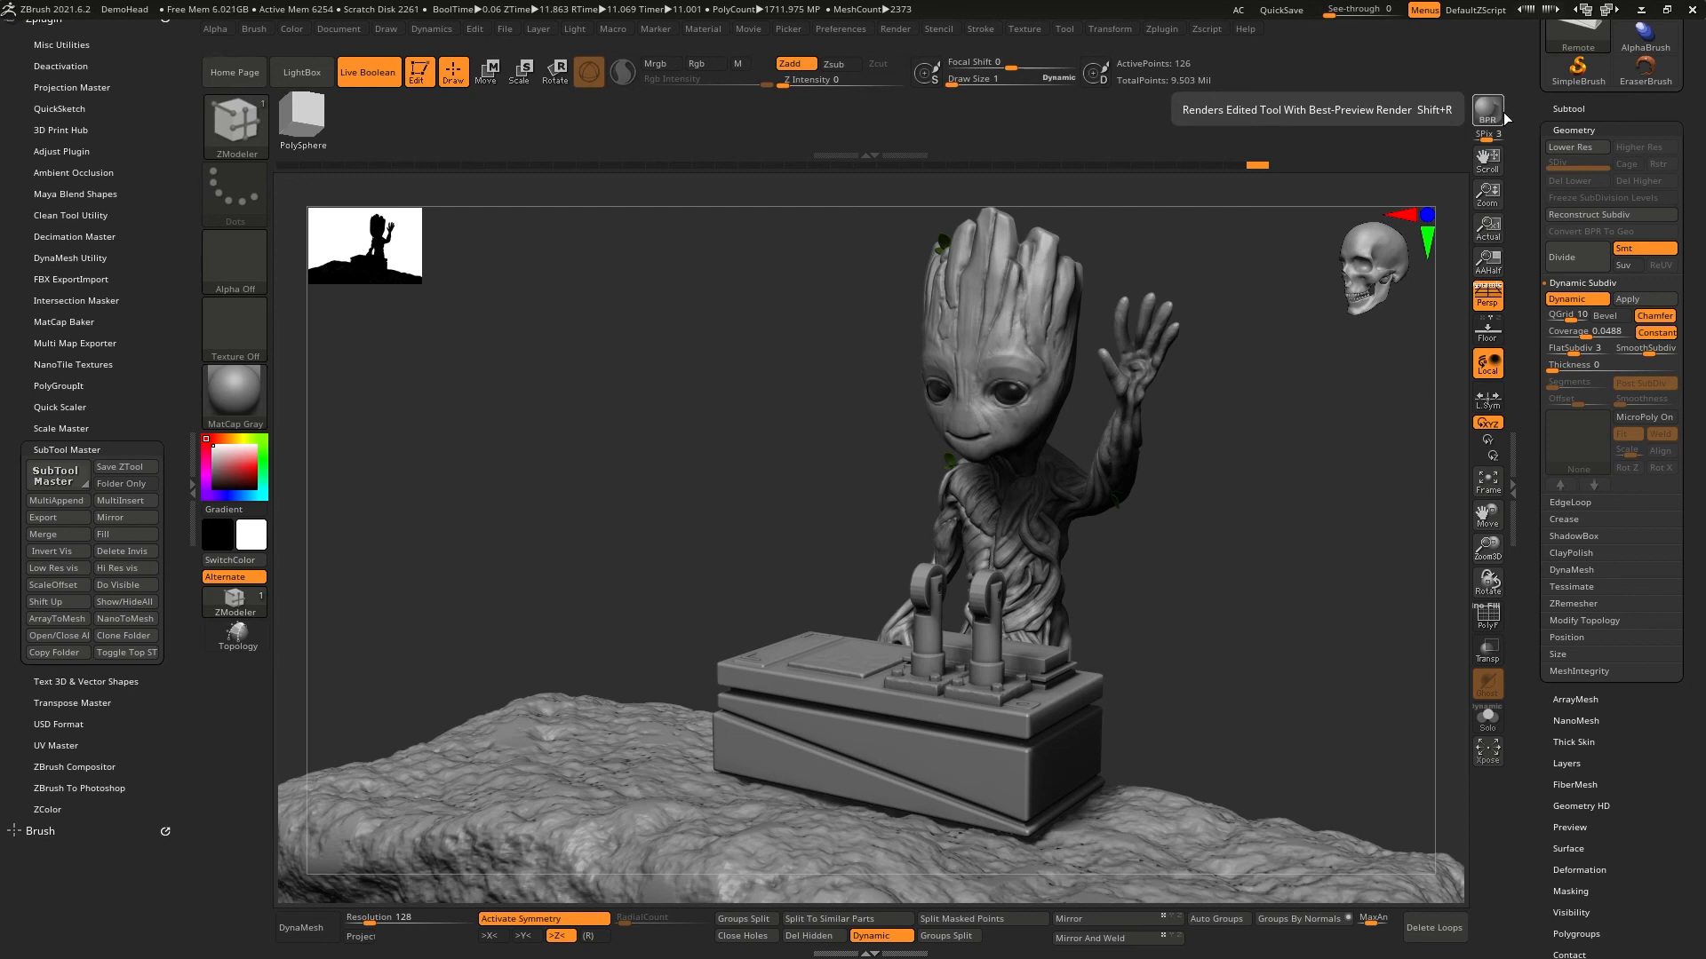
{"action": "left_click_drag", "start_coordinate": [1311, 589], "coordinate": [1305, 553]}
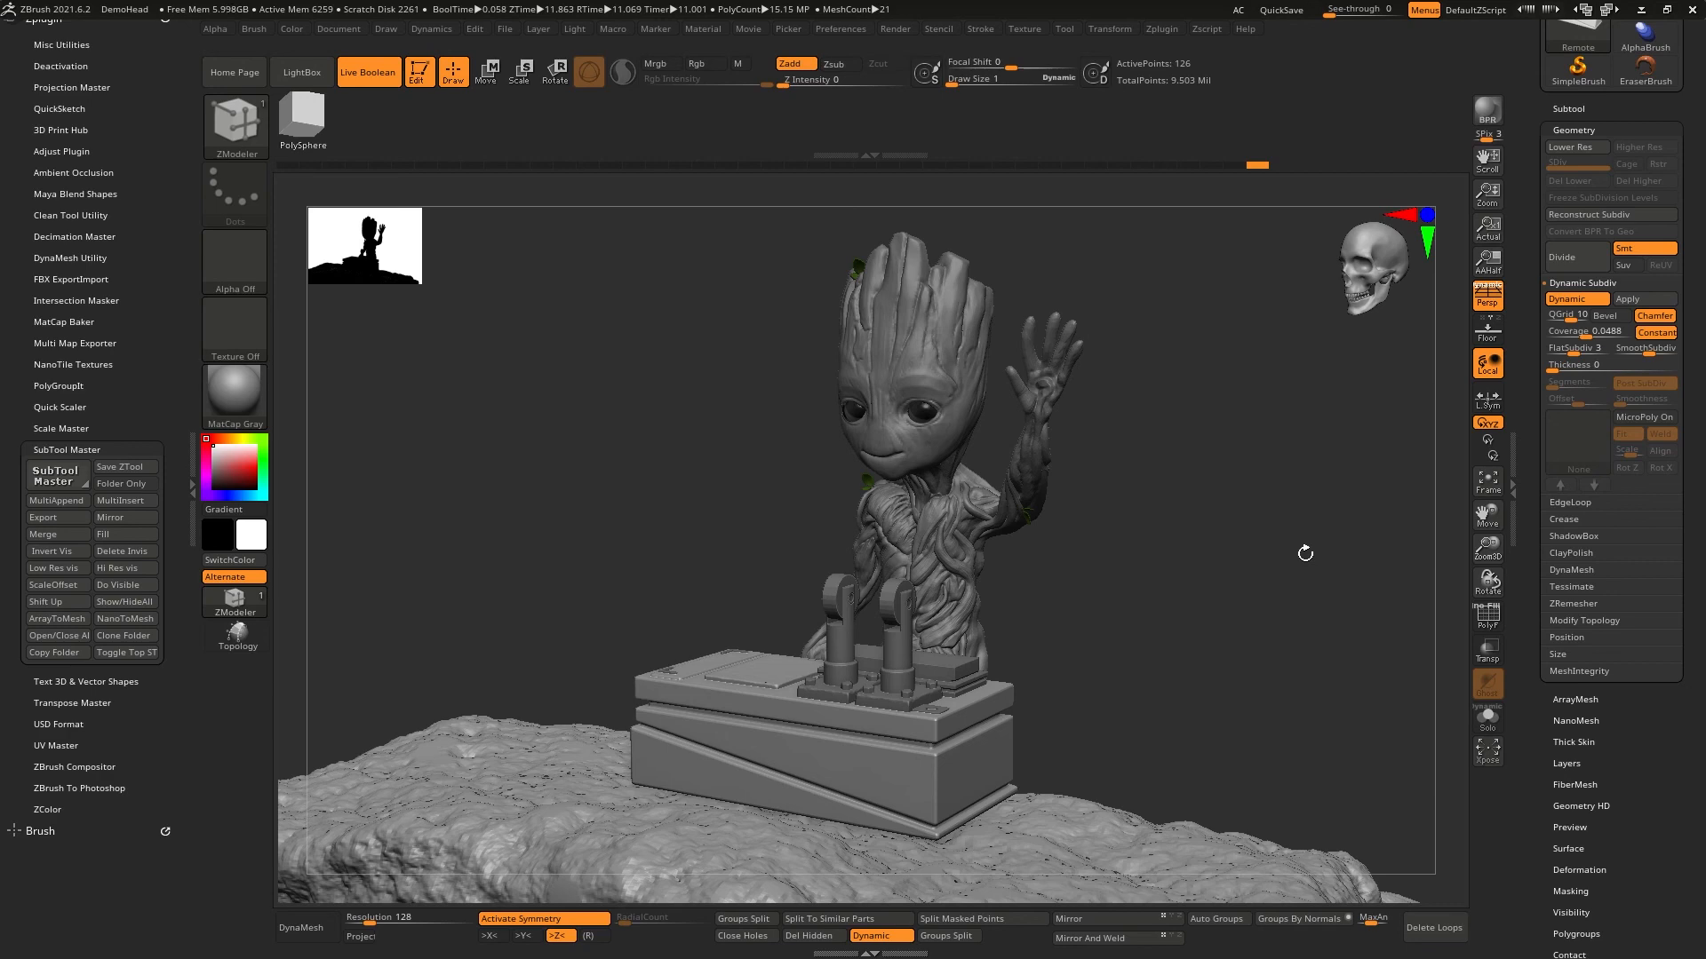
{"action": "right_click_drag", "start_coordinate": [804, 624], "coordinate": [790, 355], "text": "ctrl"}
{"action": "mouse_move", "coordinate": [791, 355]}
{"action": "right_mouse_down", "text": "alt"}
{"action": "mouse_move", "coordinate": [935, 520]}
{"action": "mouse_move", "coordinate": [885, 444]}
{"action": "right_mouse_up", "text": "alt"}
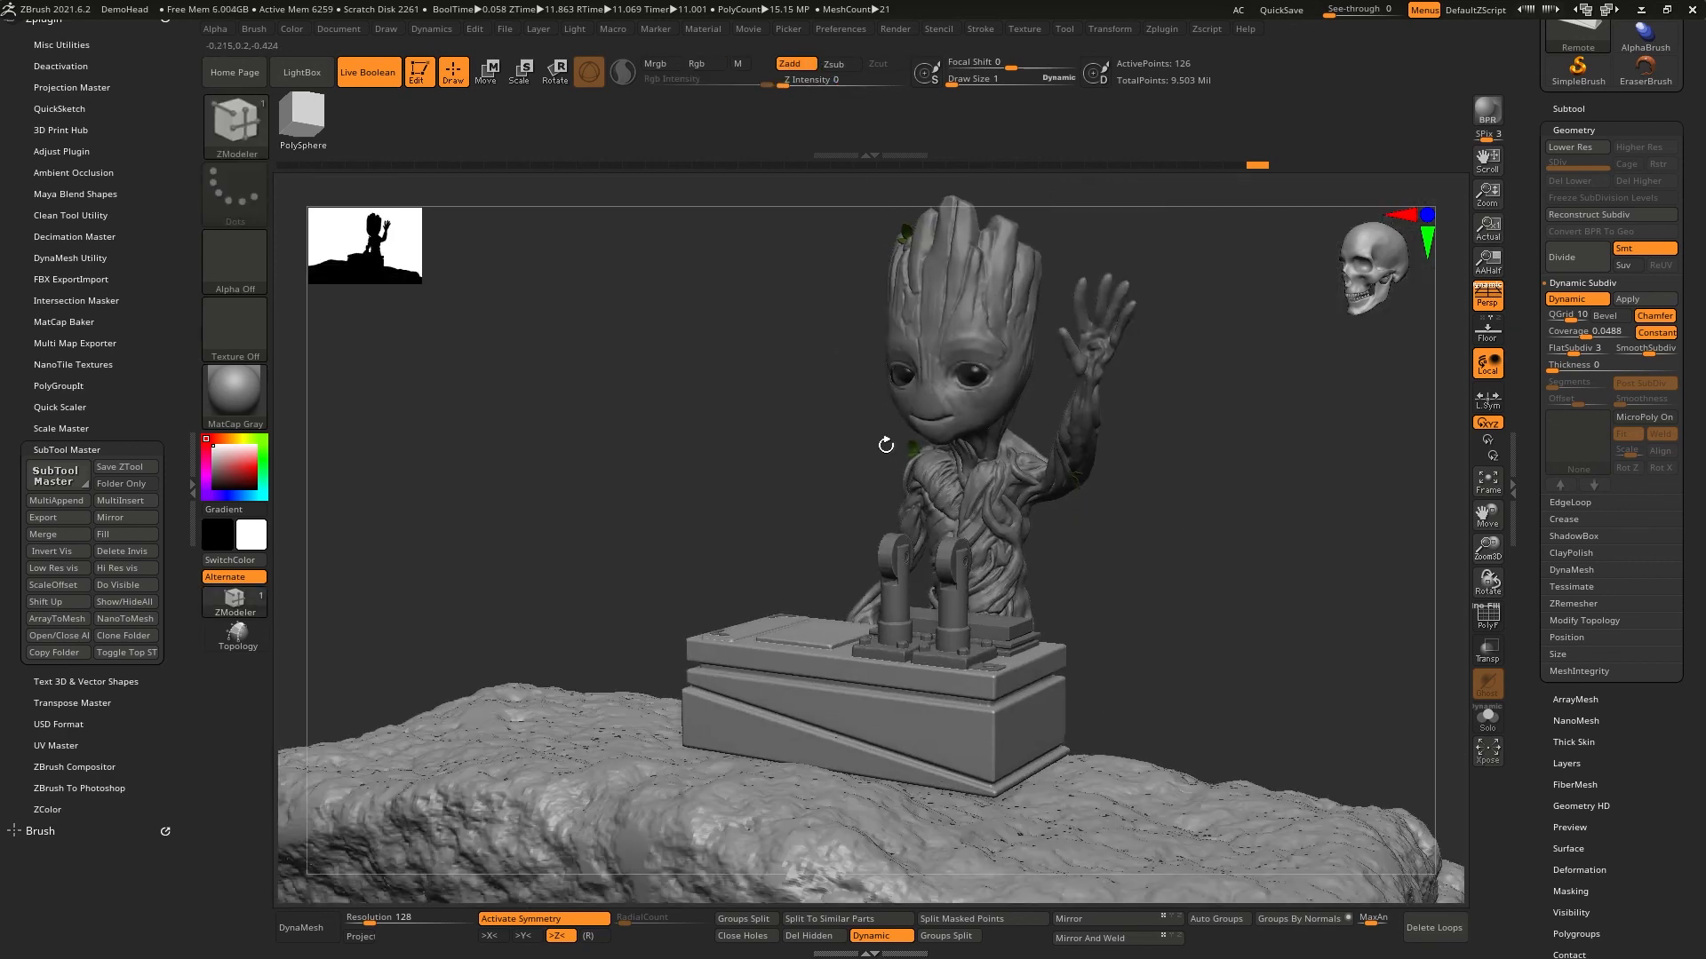
- Select the lever heads and examine them up close, along with the lever bases and the switch box's beveled corner
{"action": "left_click", "coordinate": [885, 556], "text": "alt"}
{"action": "key", "text": "f"}
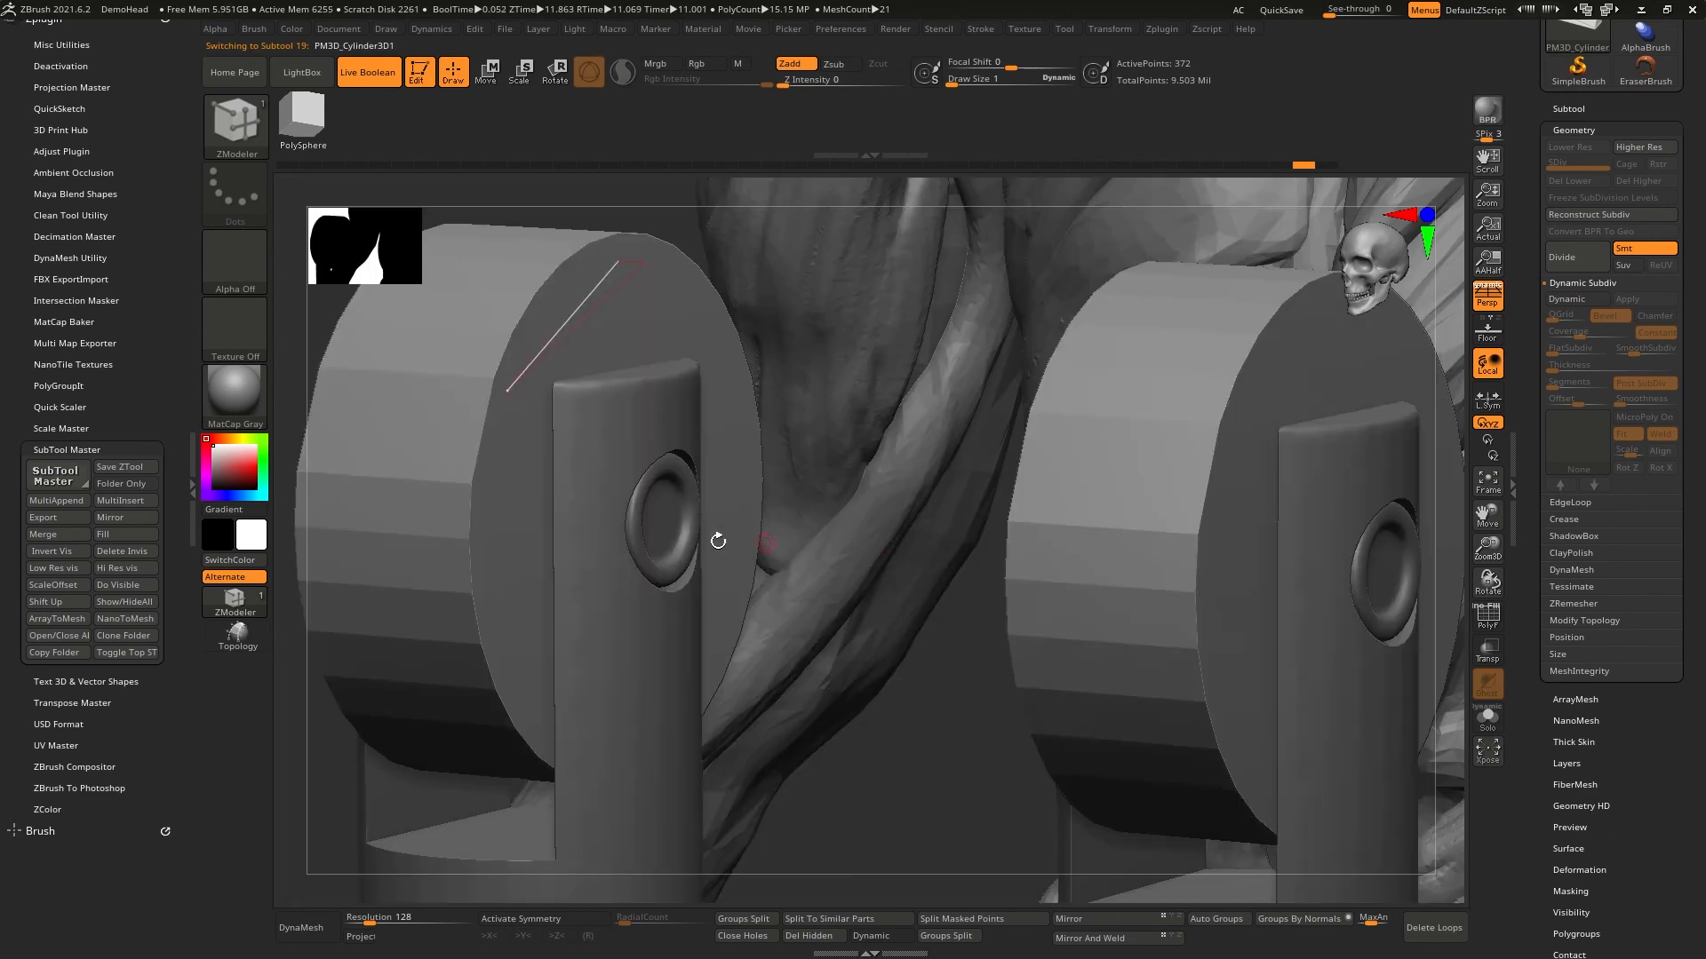
{"action": "right_click_drag", "start_coordinate": [614, 473], "coordinate": [718, 503]}
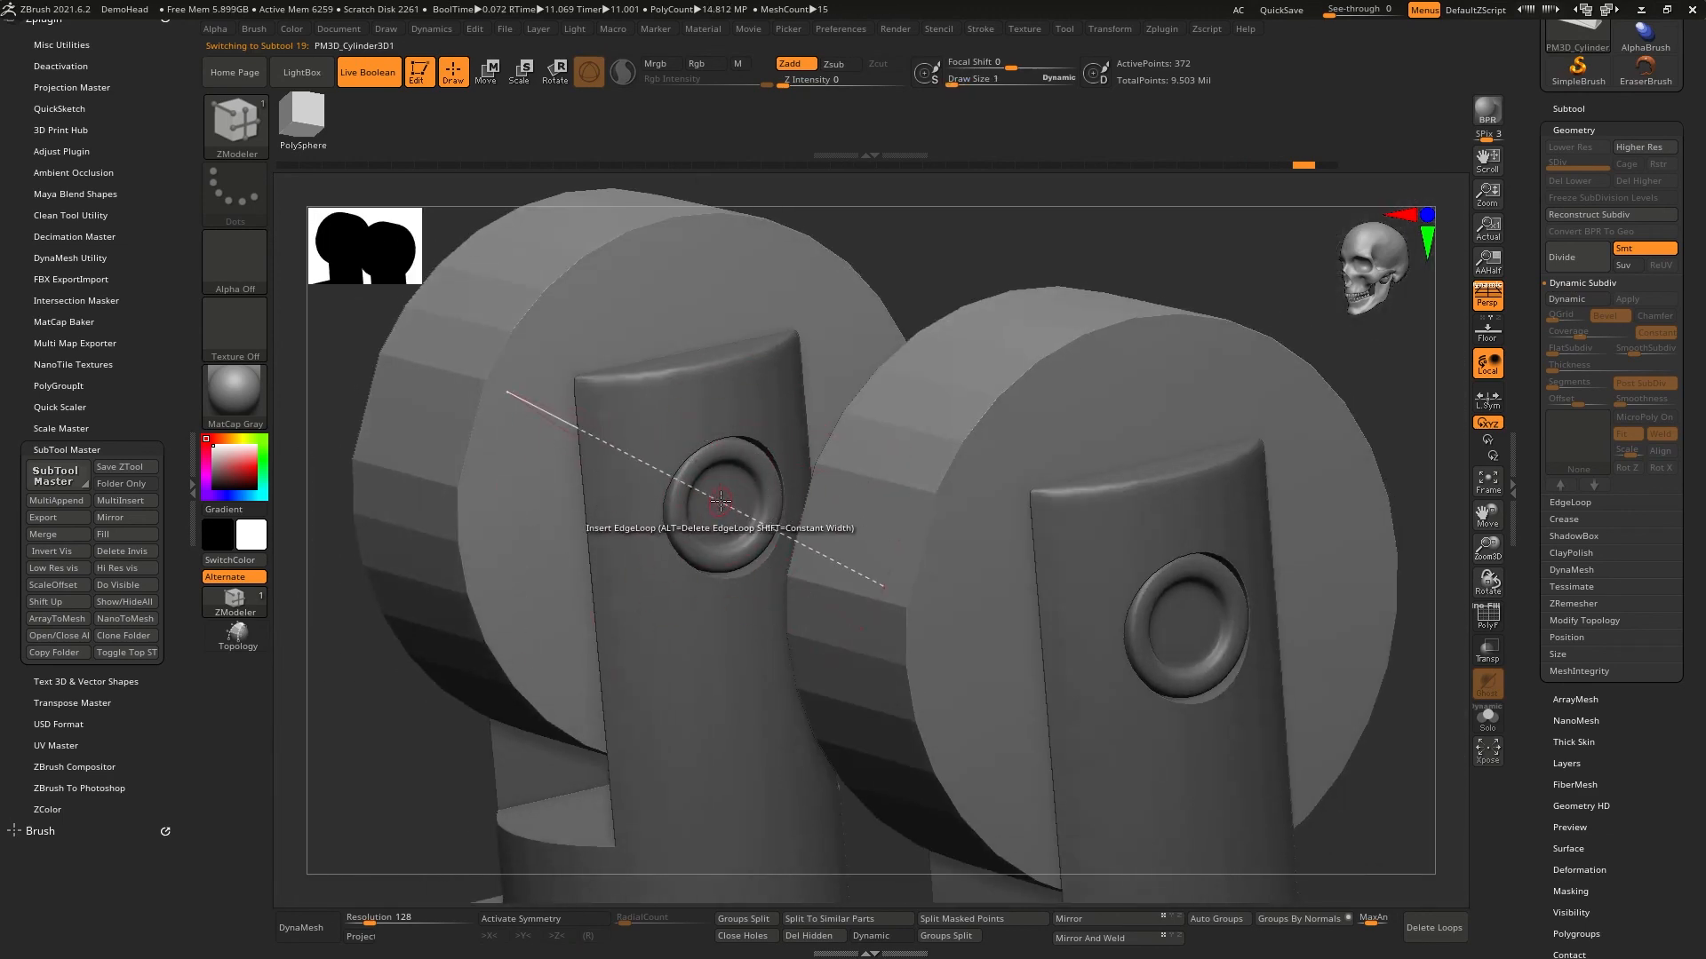
{"action": "key", "text": "ctrl"}
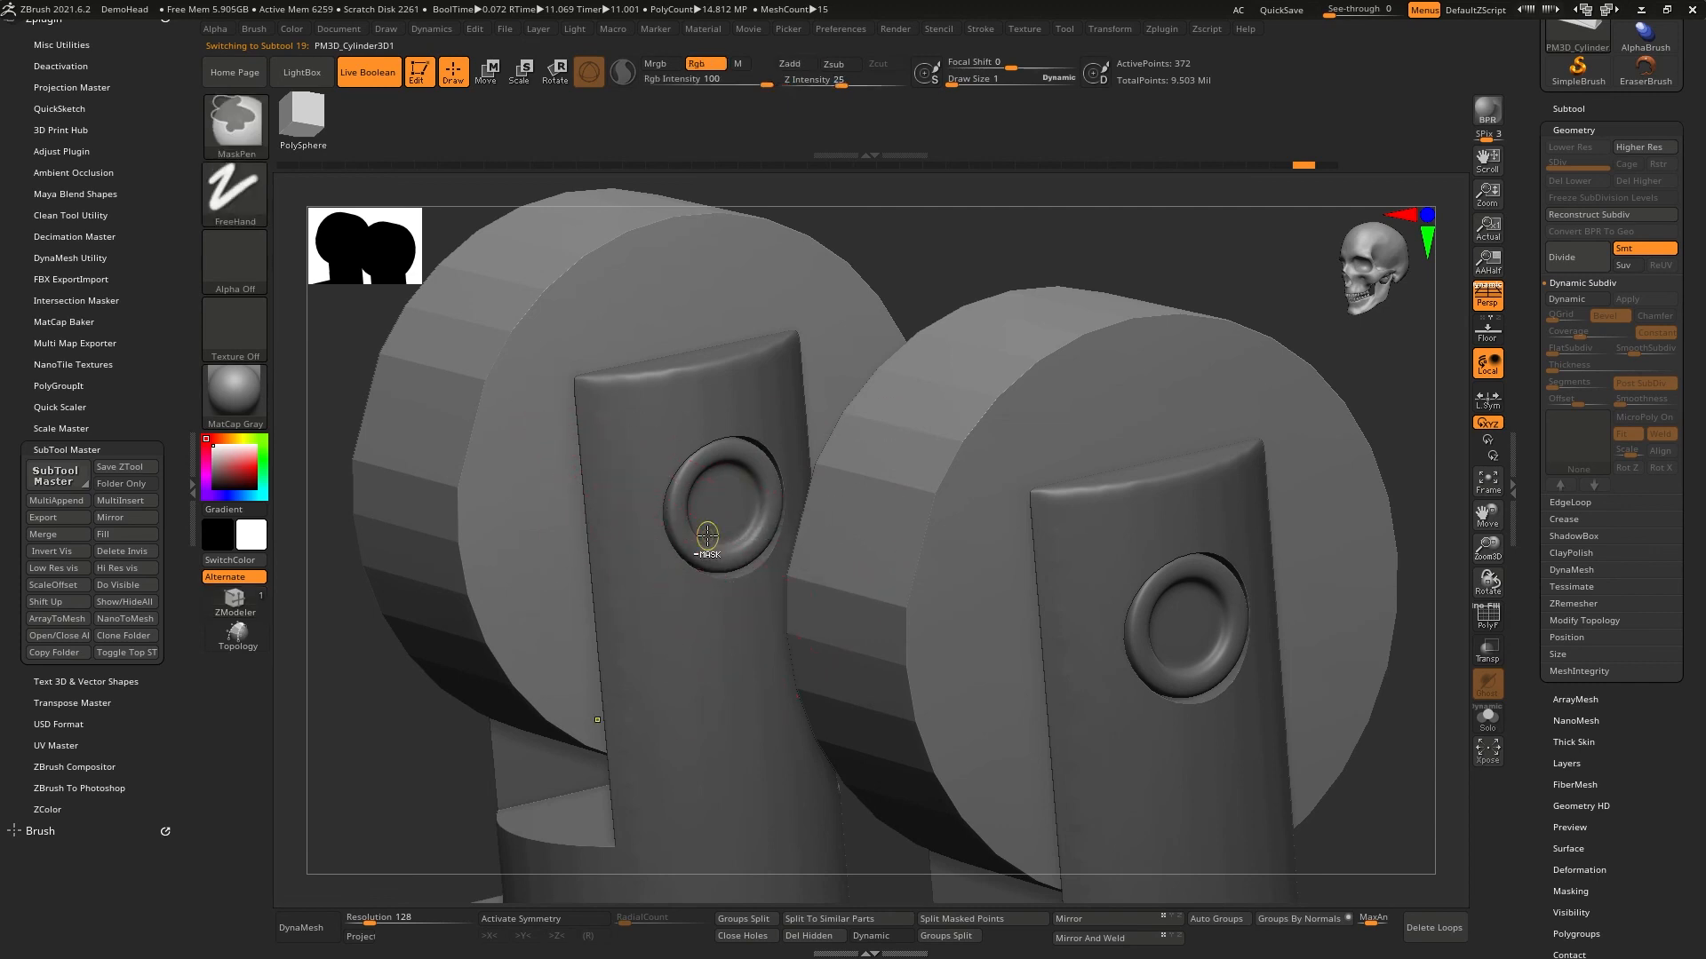
{"action": "right_click_drag", "start_coordinate": [707, 536], "coordinate": [746, 404], "text": "ctrl"}
{"action": "key", "text": "f"}
{"action": "right_click_drag", "start_coordinate": [766, 624], "coordinate": [777, 307], "text": "ctrl"}
{"action": "key", "text": "f"}
{"action": "right_click_drag", "start_coordinate": [803, 646], "coordinate": [784, 325], "text": "ctrl"}
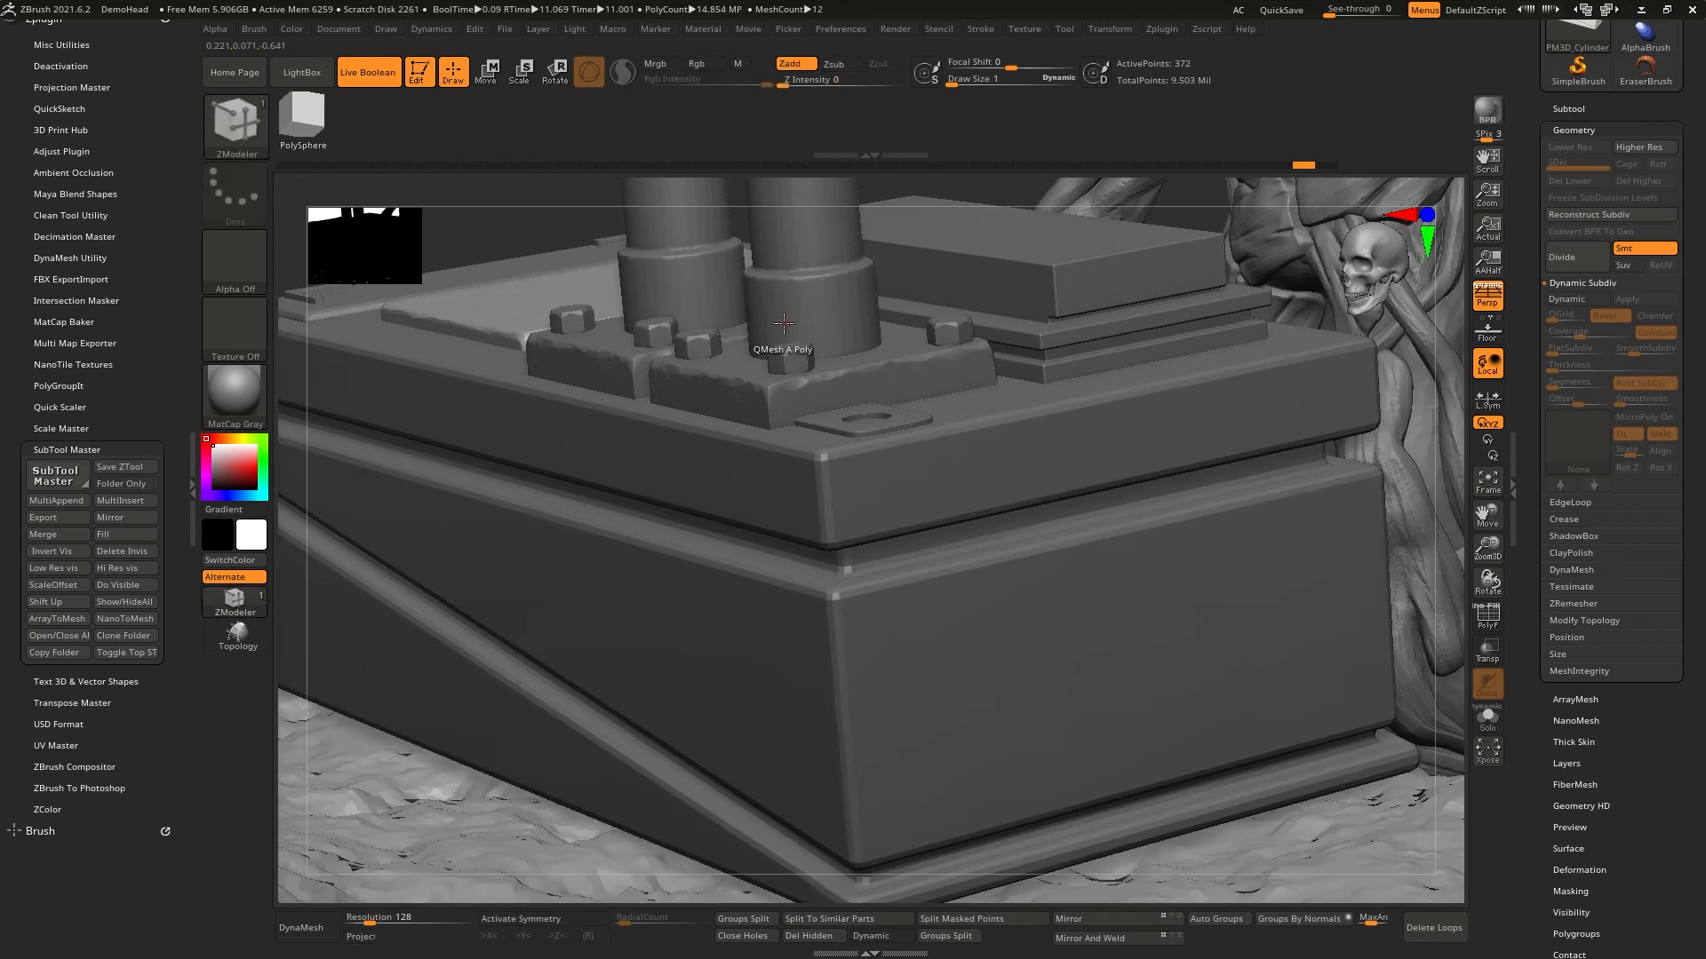
{"action": "right_click_drag", "start_coordinate": [924, 511], "coordinate": [1079, 417]}
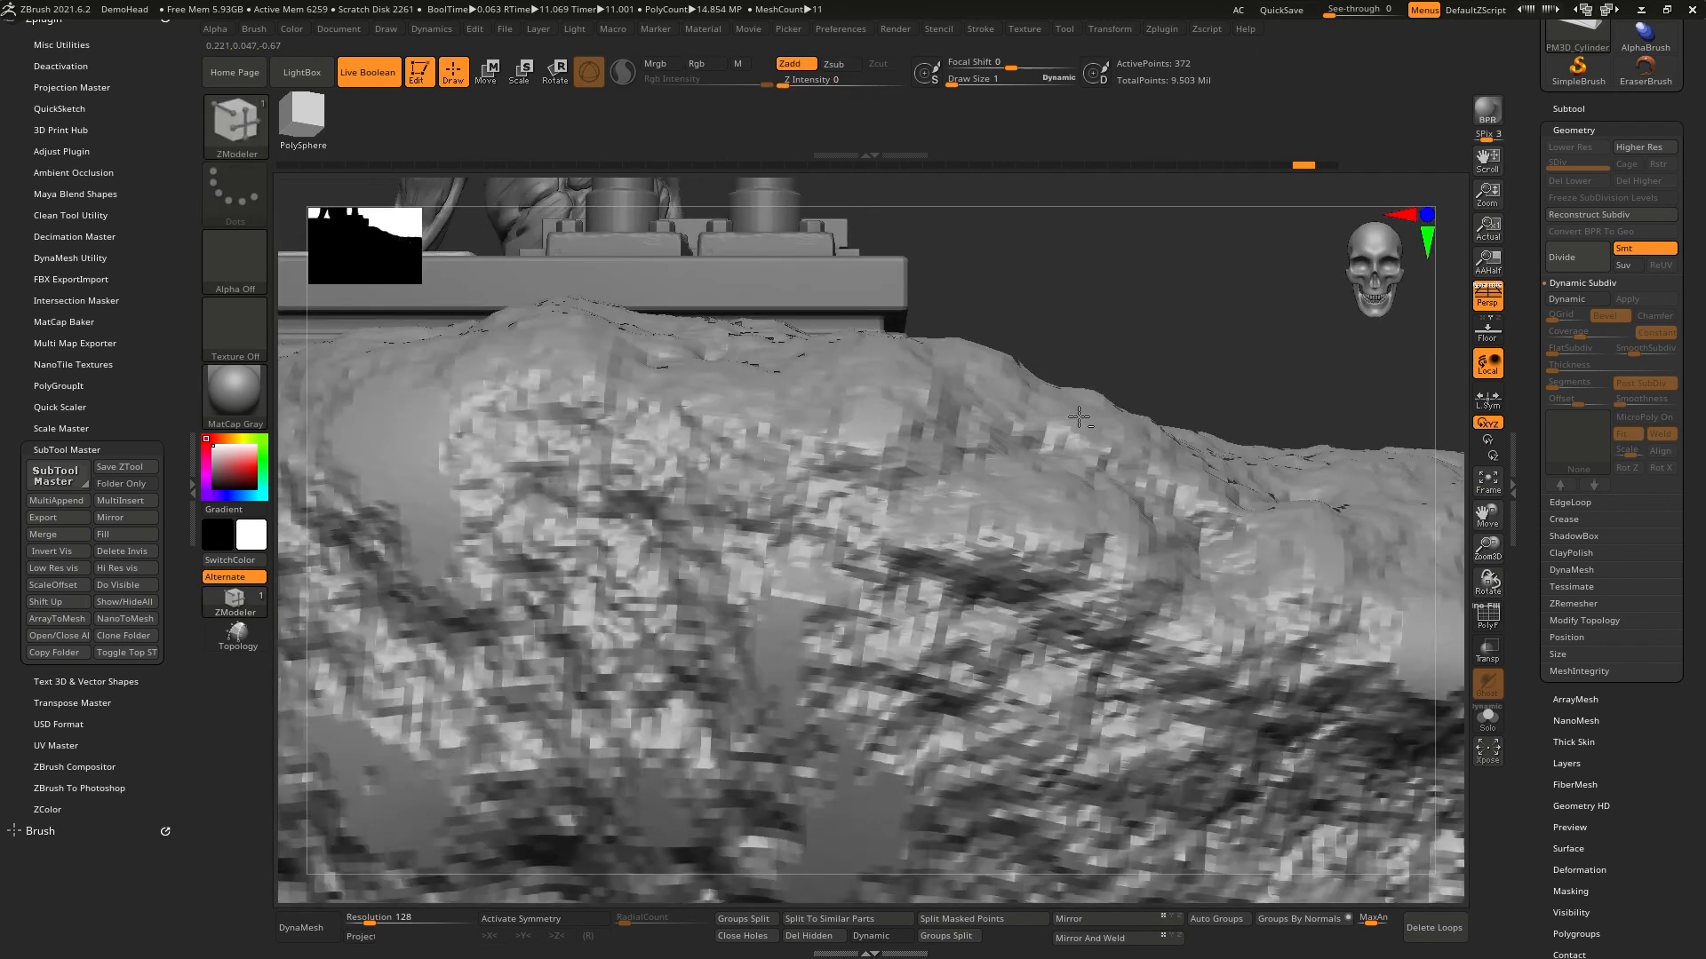
- View the whole composition of Groot, the switch box and the rock base from a three-quarter angle
{"action": "key", "text": "f"}
{"action": "right_click_drag", "start_coordinate": [1124, 693], "coordinate": [963, 615], "text": "ctrl"}
{"action": "right_click_drag", "start_coordinate": [675, 524], "coordinate": [835, 526]}
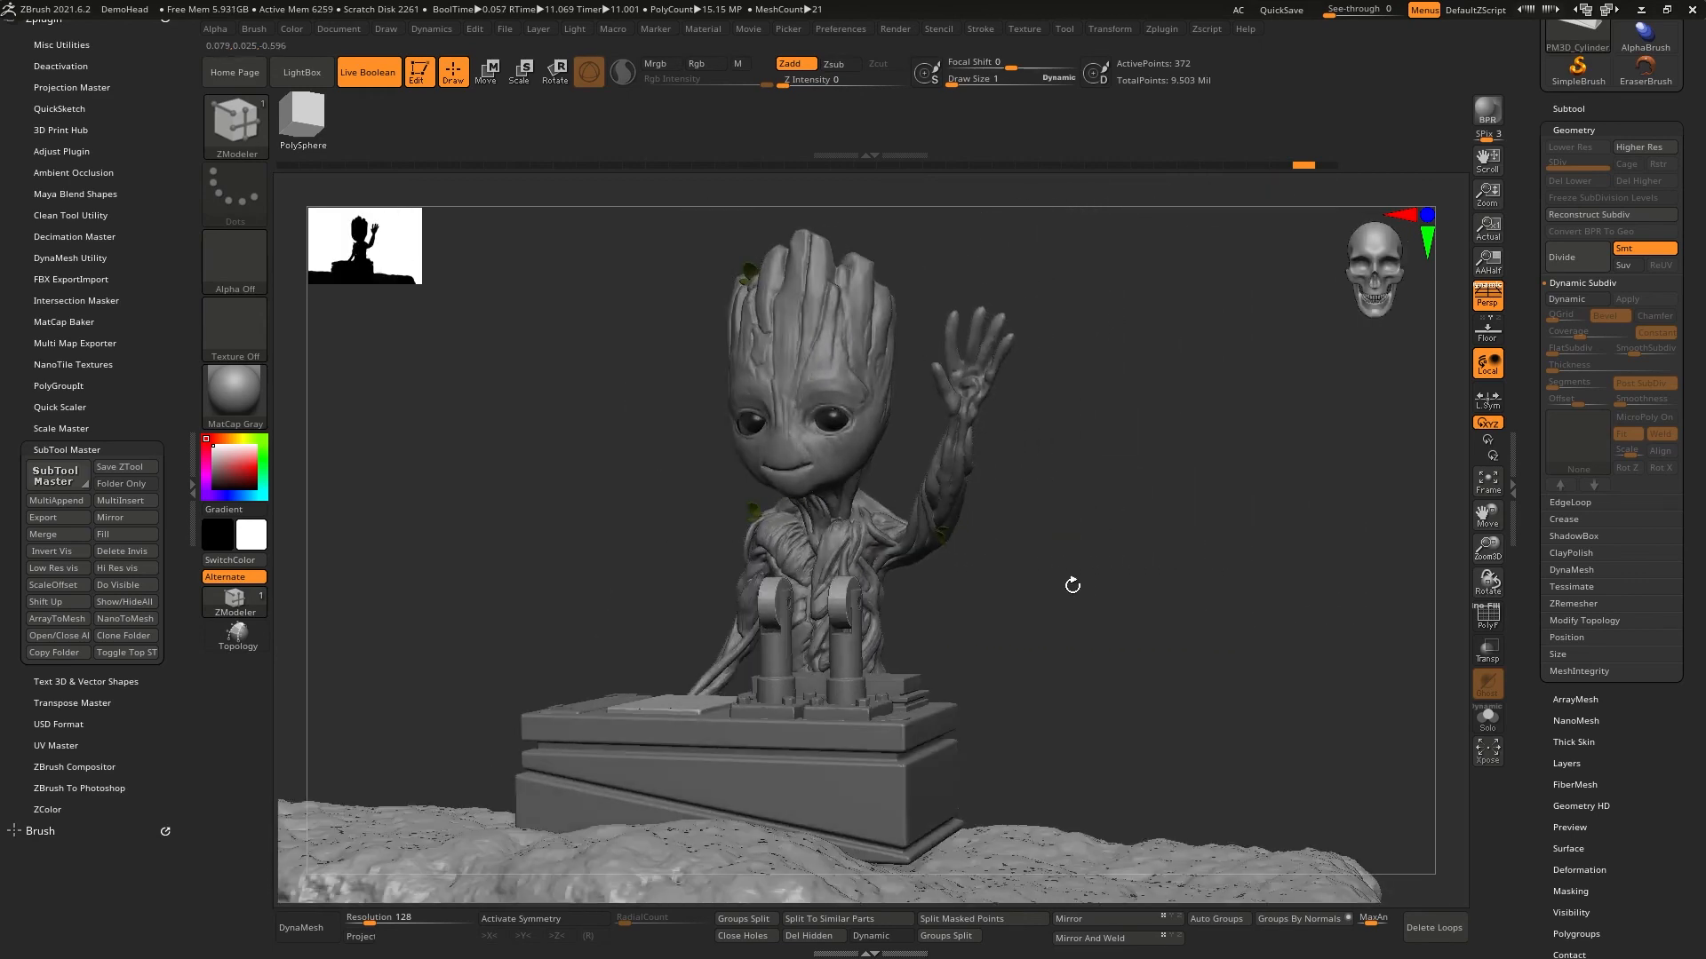
{"action": "right_click_drag", "start_coordinate": [1094, 578], "coordinate": [1217, 539]}
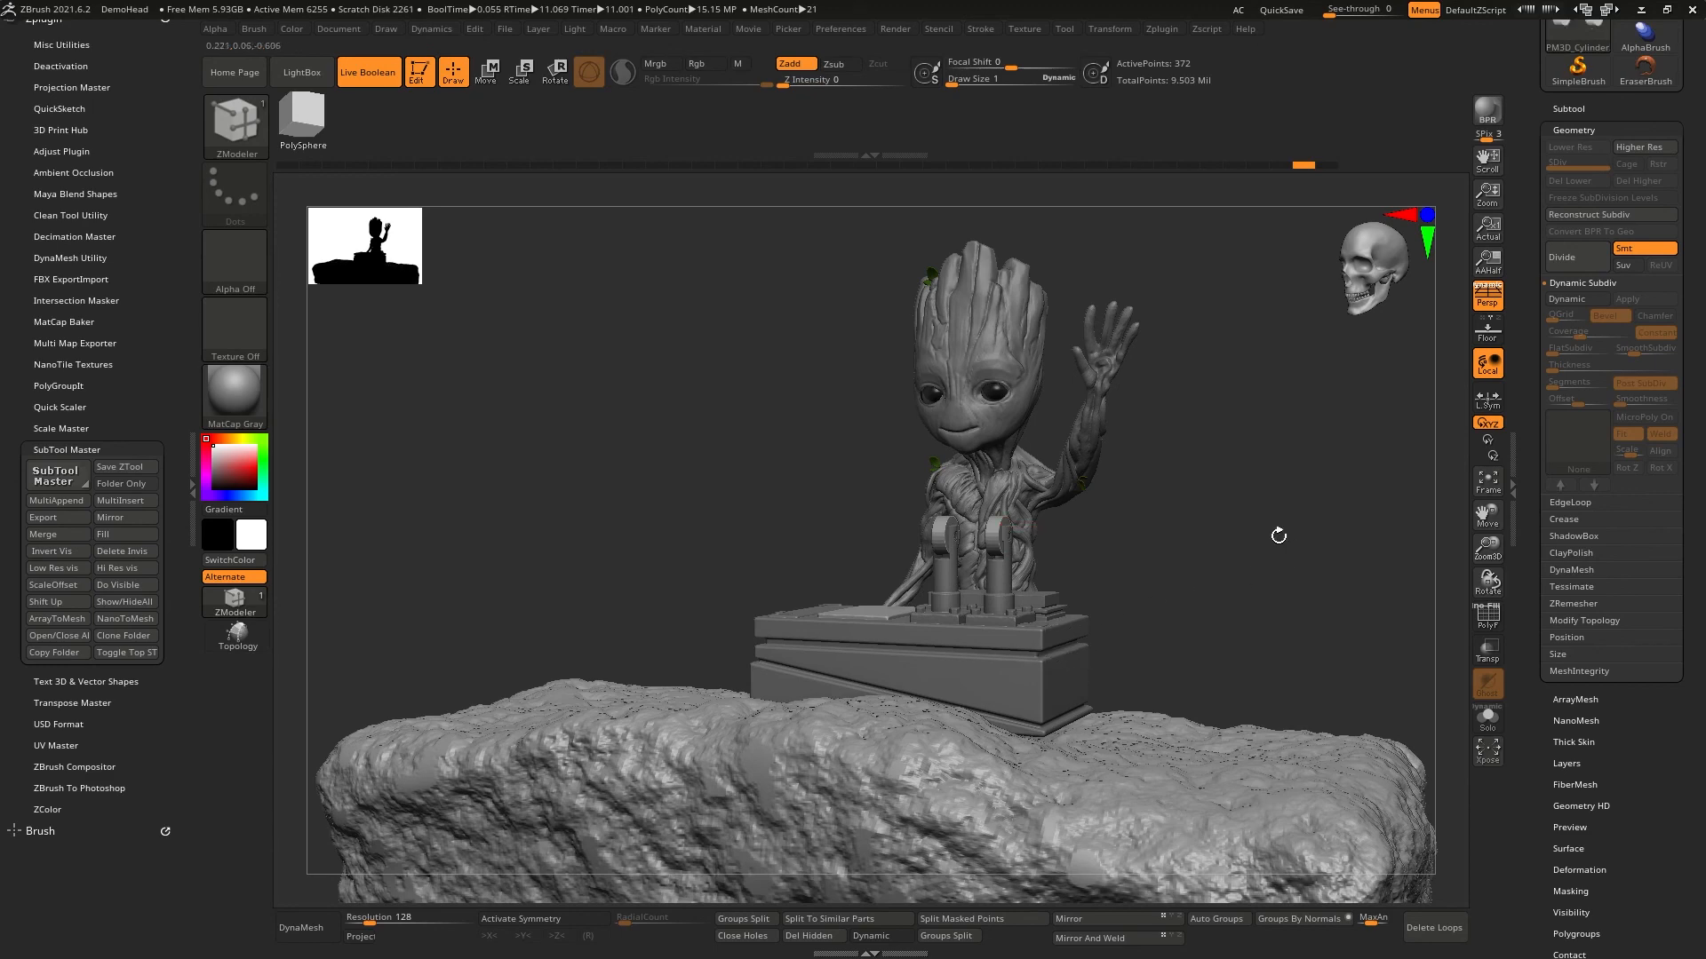
{"action": "left_click_drag", "start_coordinate": [1222, 530], "coordinate": [1216, 606]}
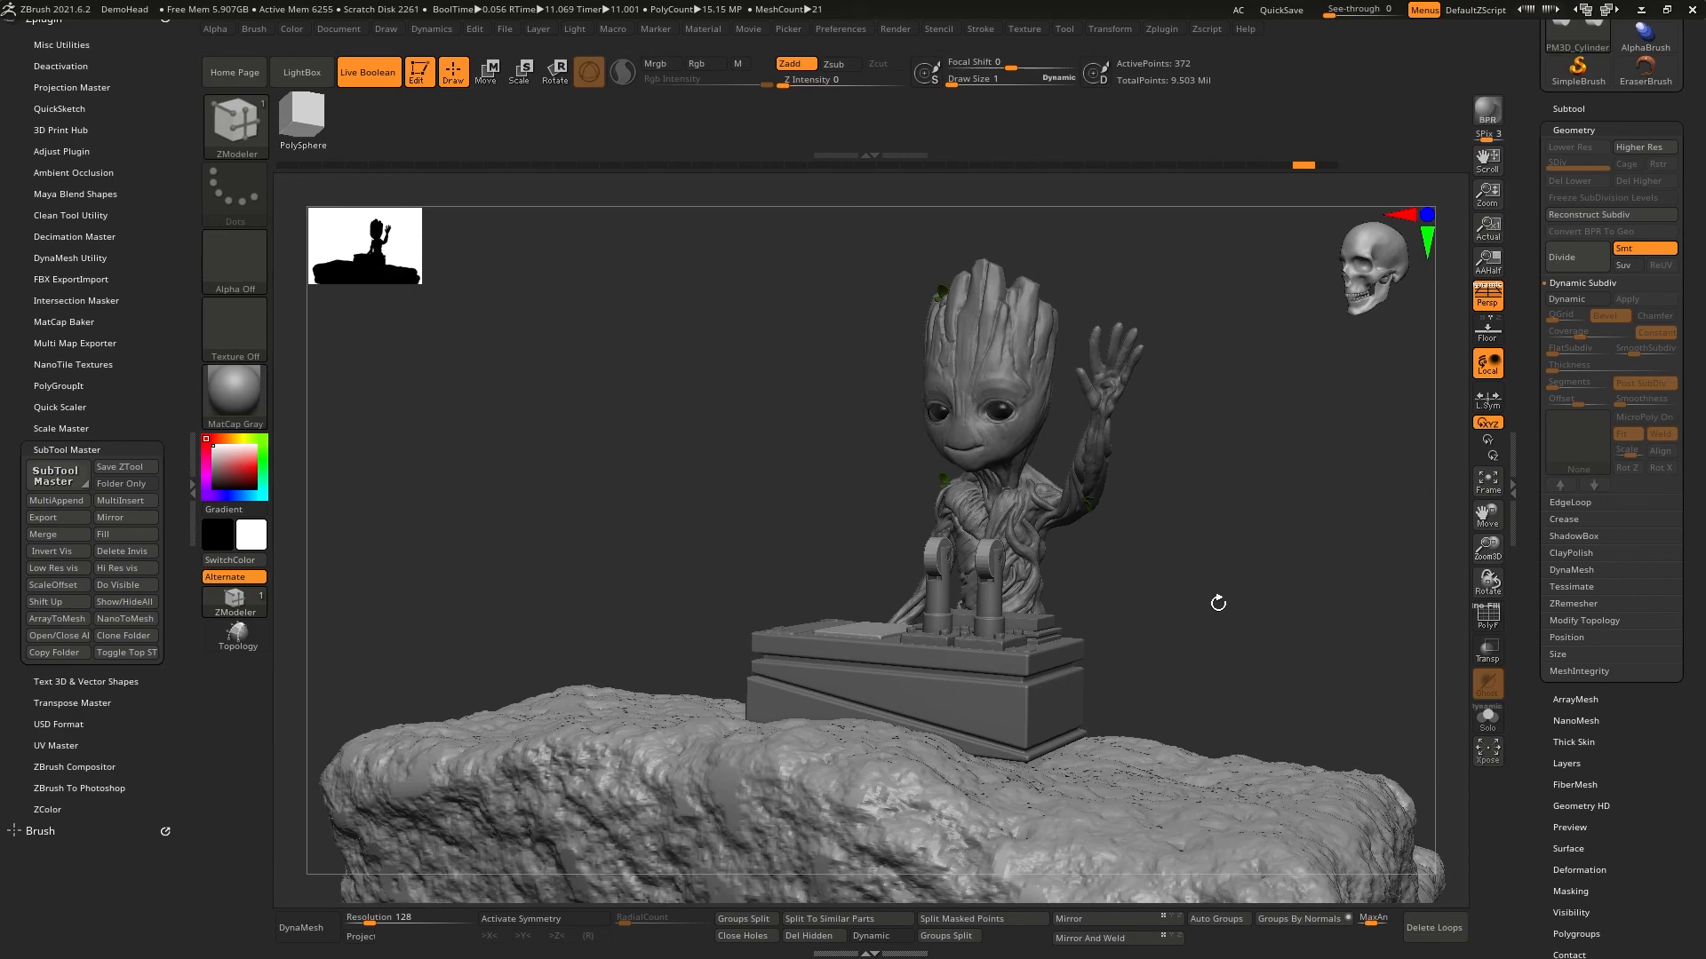